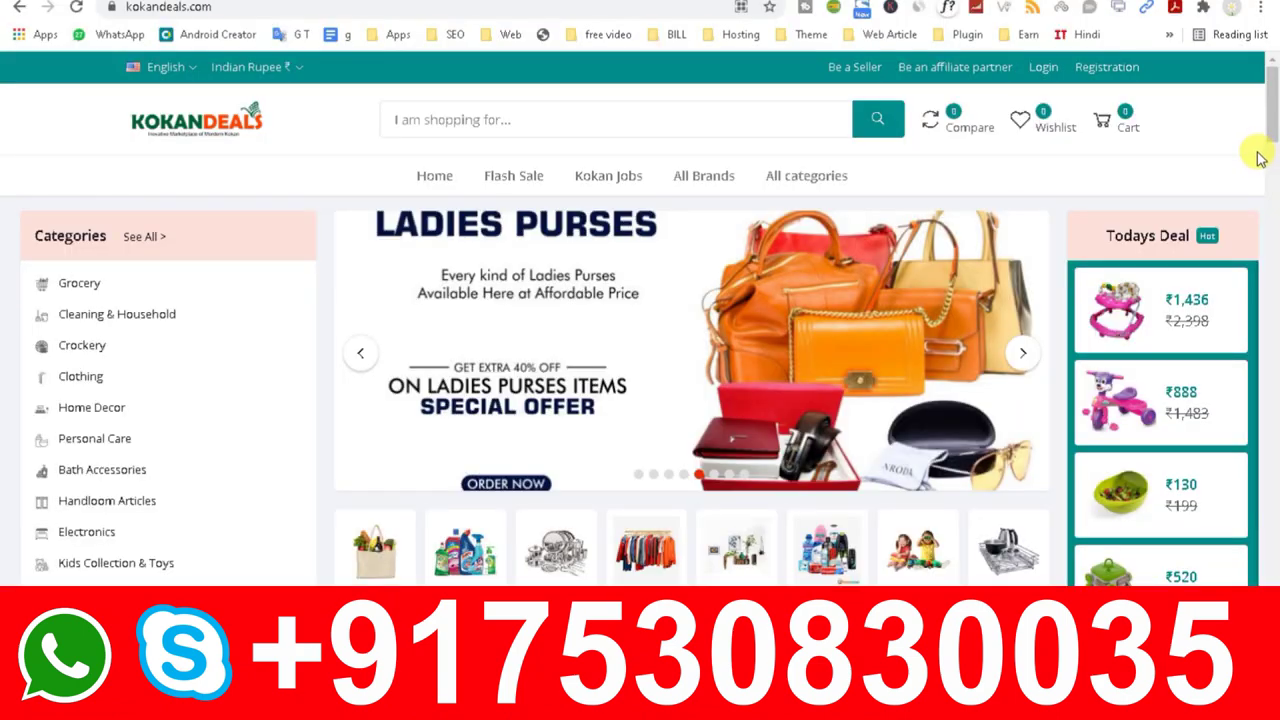
# Step: Look through the header's seller, affiliate, login and registration pages, then close the registration form
pyautogui.rightClick(848, 72)
pyautogui.click(908, 80)
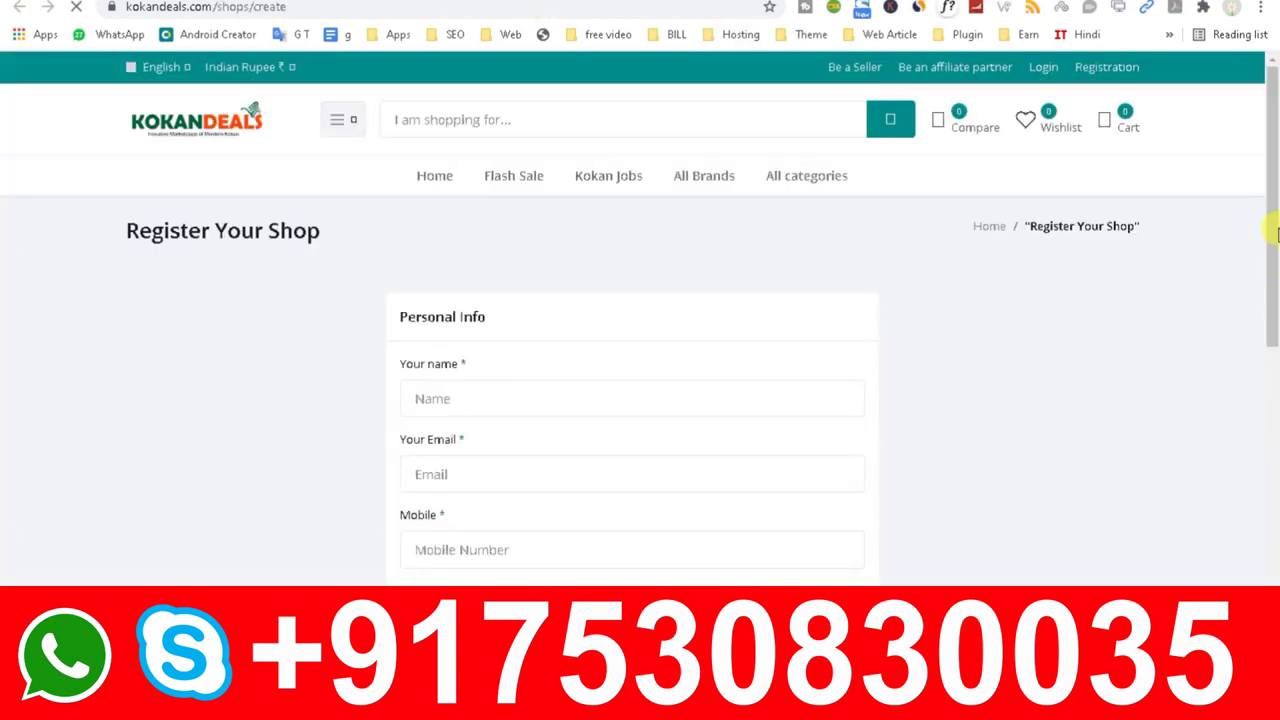
pyautogui.moveTo(1275, 232); pyautogui.dragTo(1262, 108)
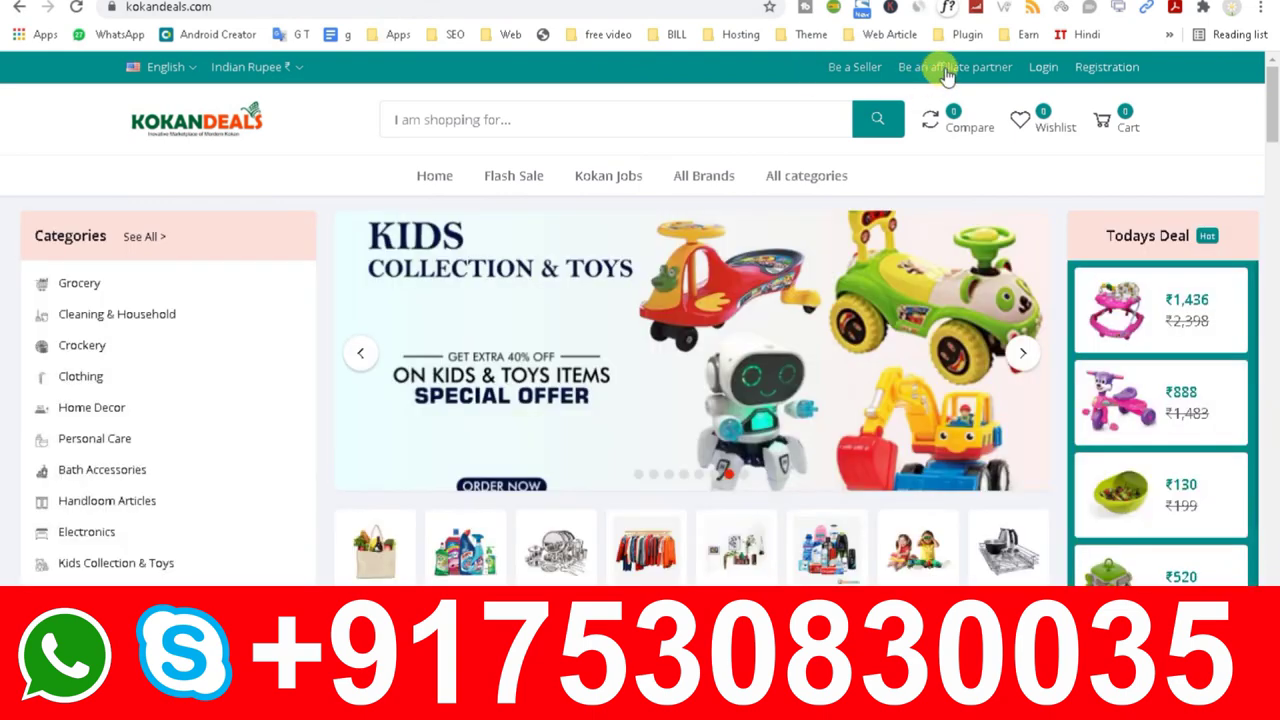
pyautogui.click(945, 67)
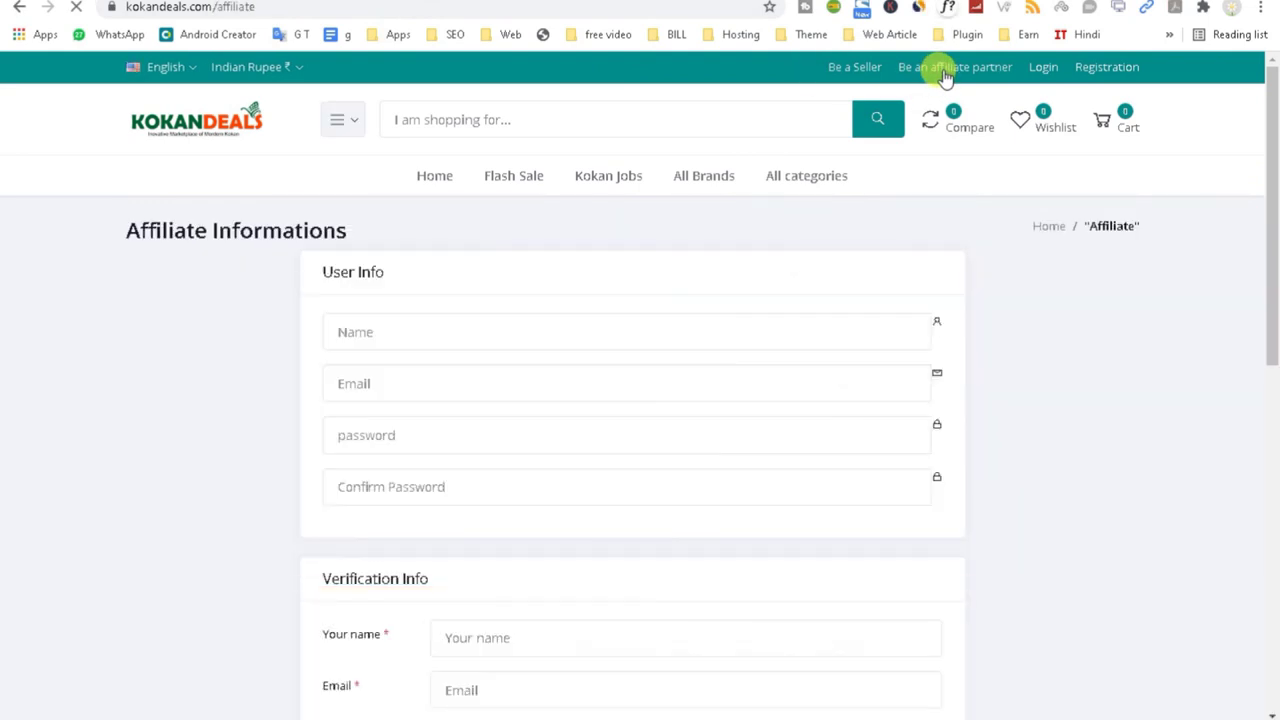
pyautogui.moveTo(1273, 183)
pyautogui.mouseDown()
pyautogui.moveTo(1270, 557)
pyautogui.moveTo(1275, 163)
pyautogui.mouseUp()
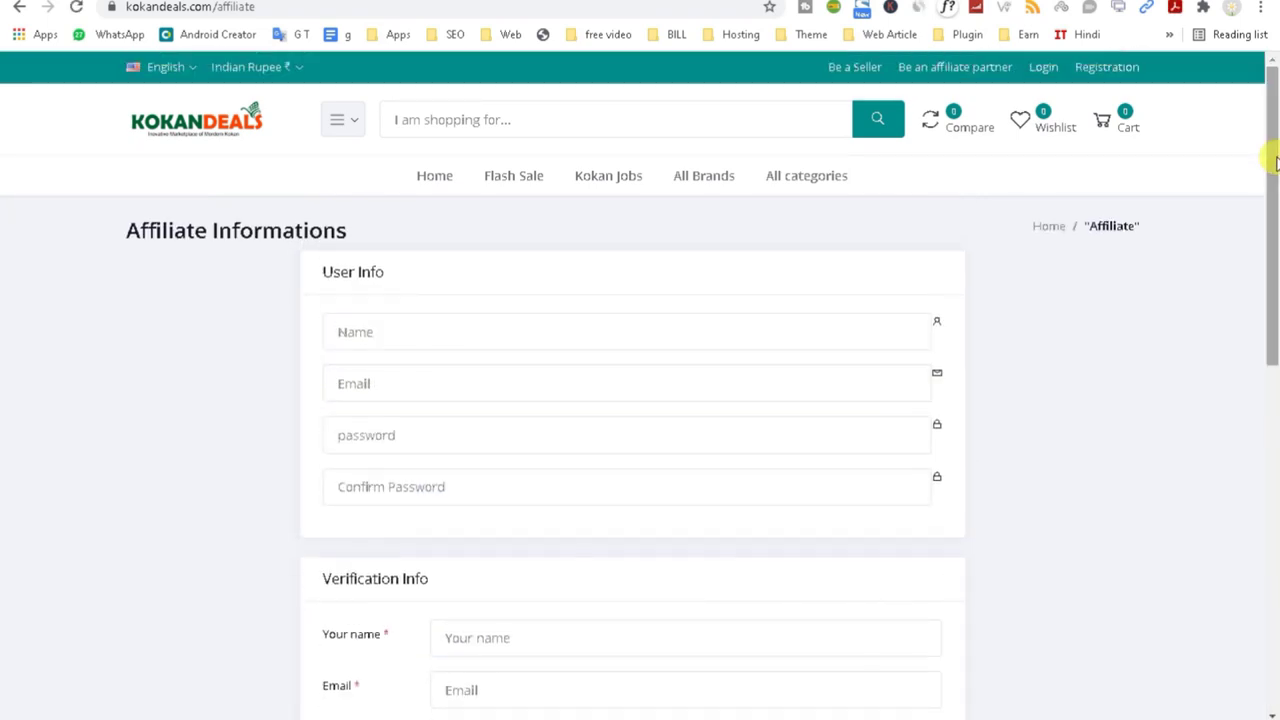
pyautogui.click(1040, 68)
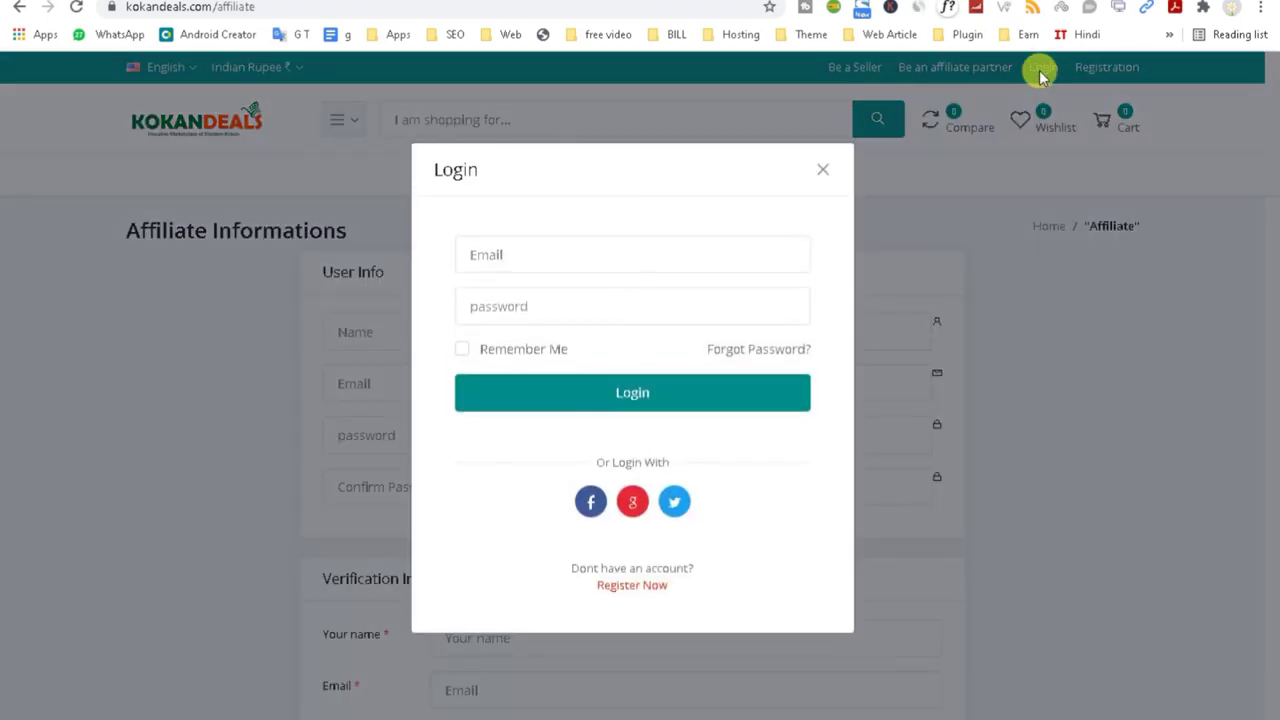
pyautogui.click(641, 590)
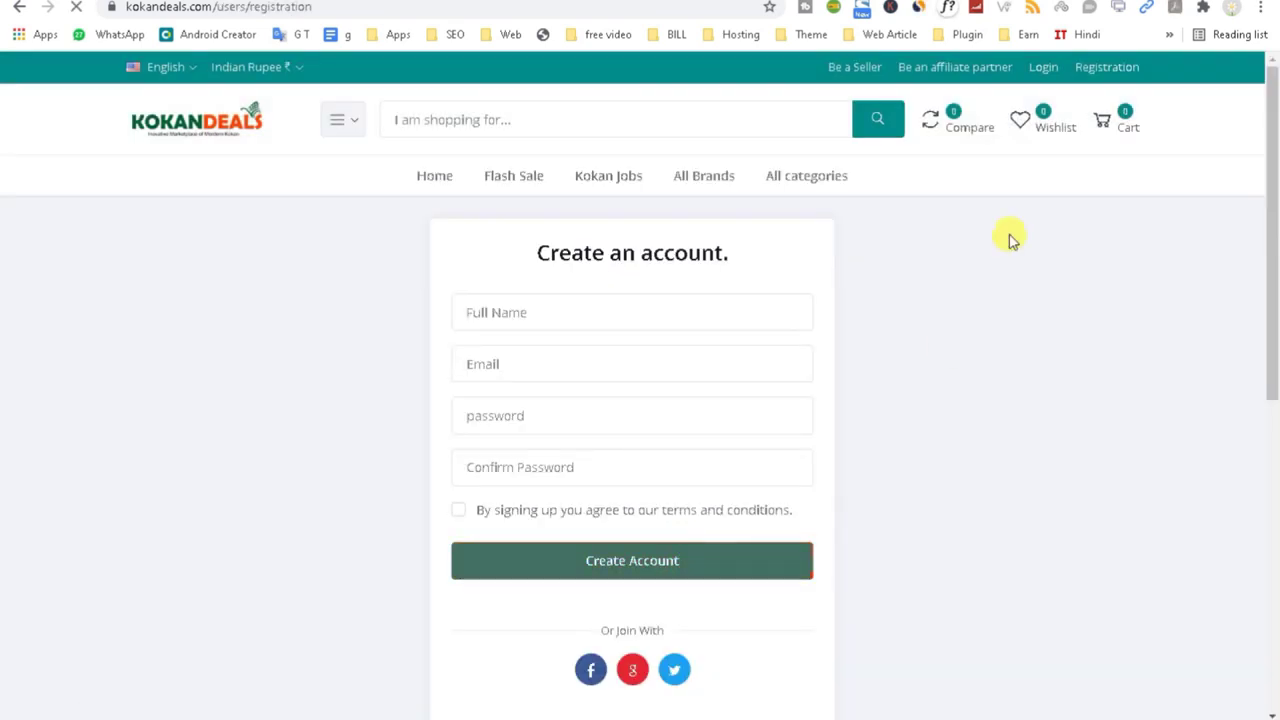
pyautogui.click(1104, 70)
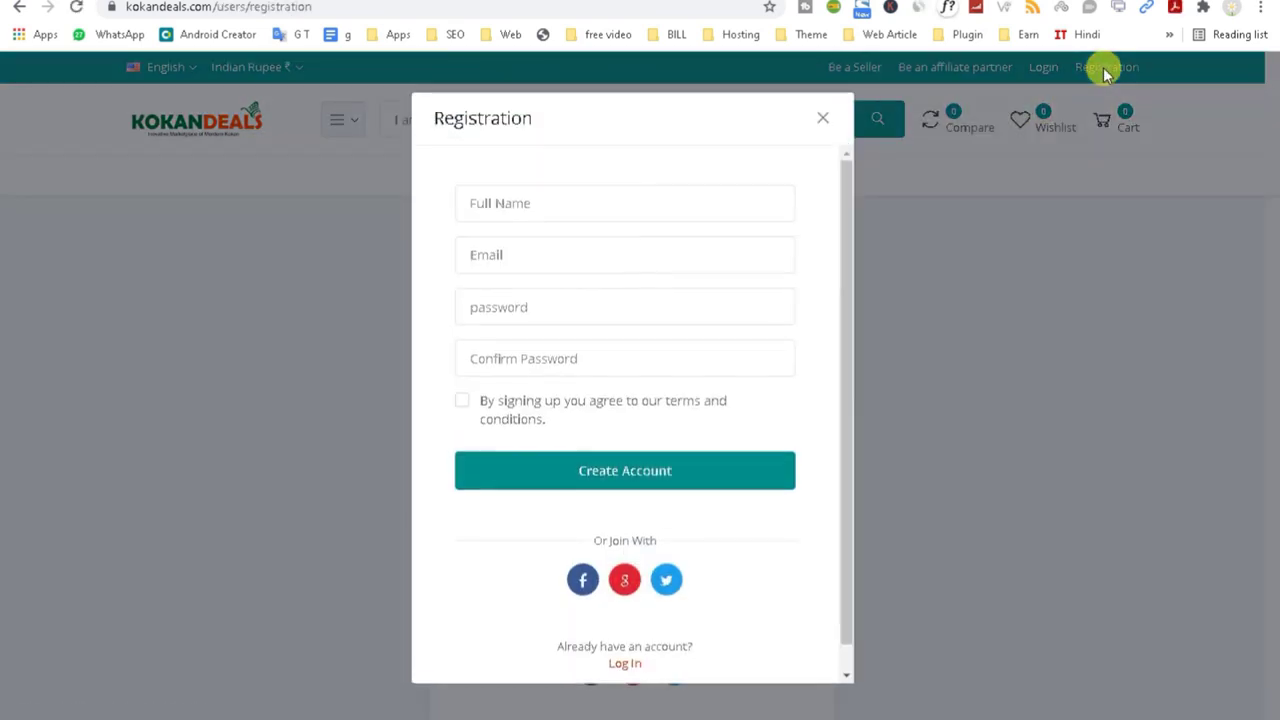
pyautogui.click(822, 122)
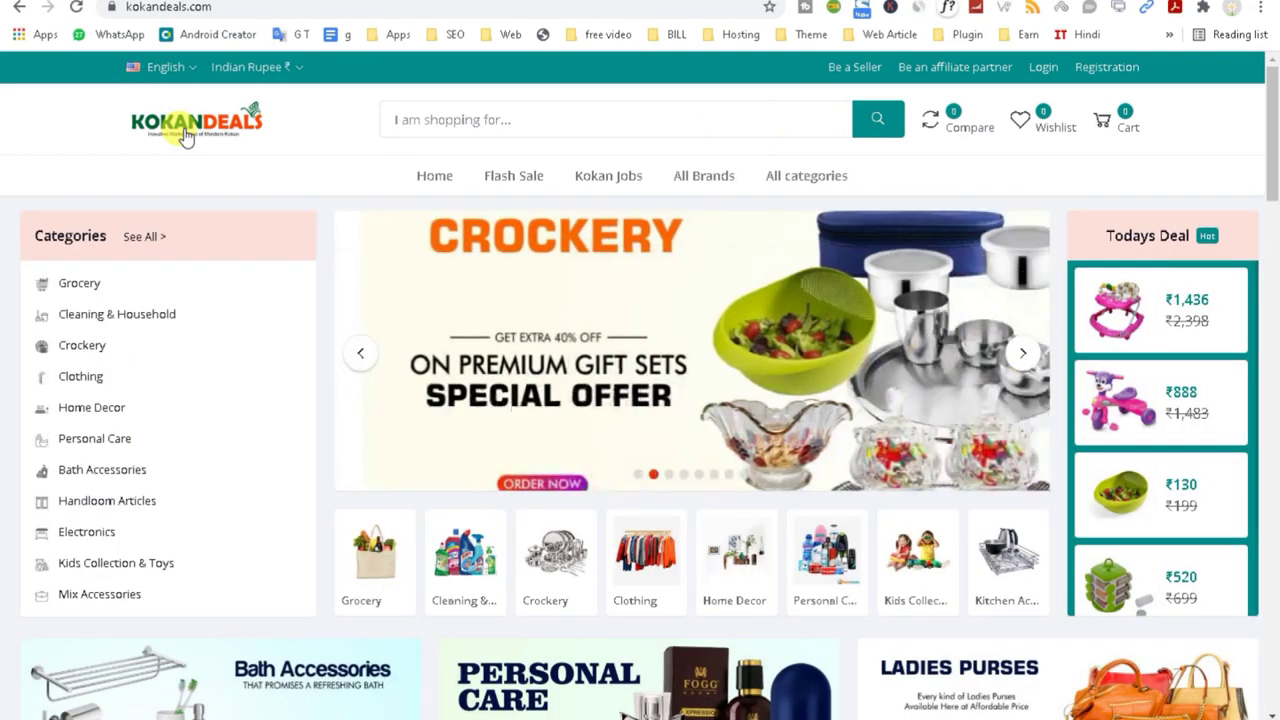
# Step: Scroll the homepage and open the full Home Decor category listing
pyautogui.scroll(-2, 1180, 430)
pyautogui.scroll(-2, 1108, 517)
pyautogui.scroll(1, 800, 500)
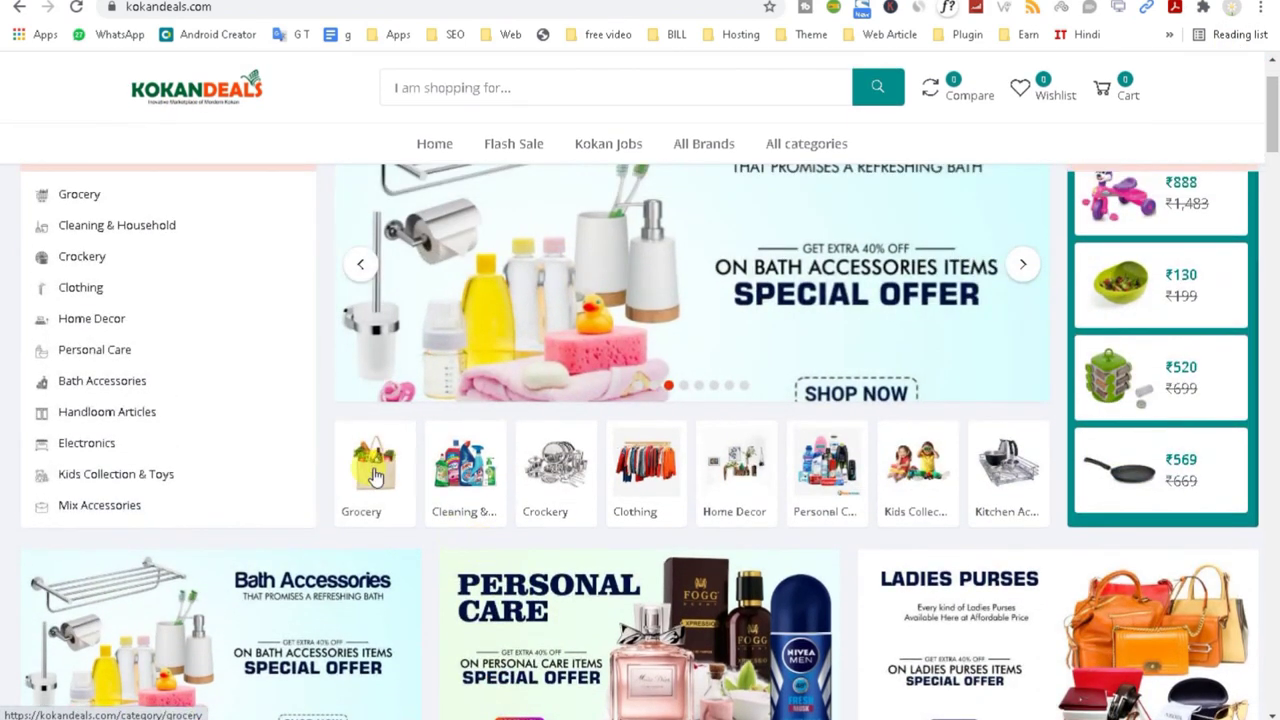
pyautogui.scroll(-1, 171, 289)
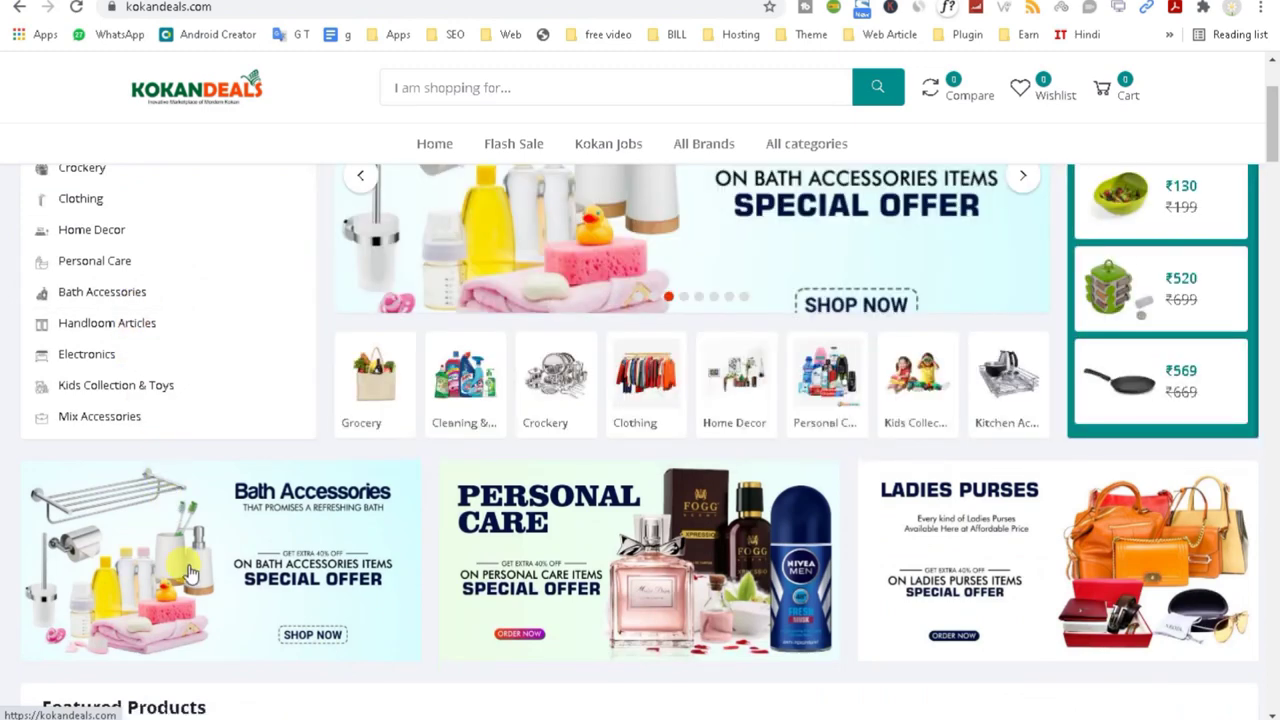
pyautogui.scroll(2, 190, 572)
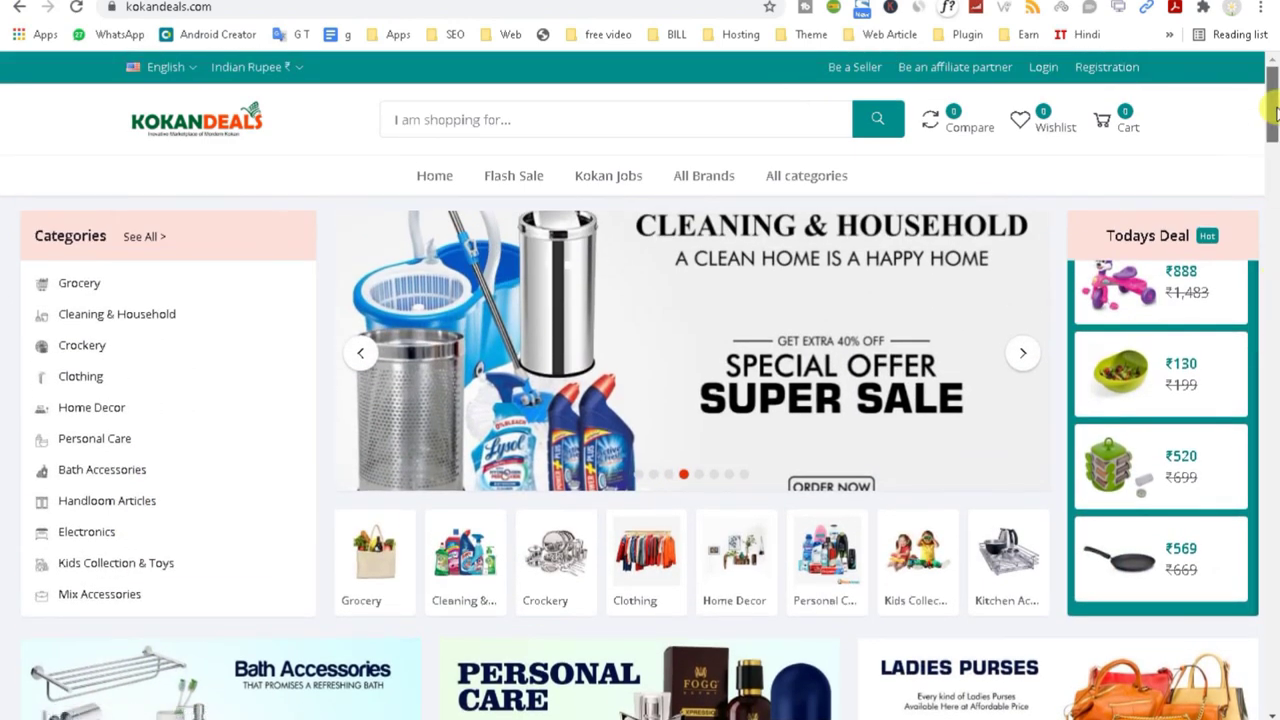
pyautogui.moveTo(1271, 100); pyautogui.dragTo(1272, 393)
pyautogui.scroll(-1, 1274, 393)
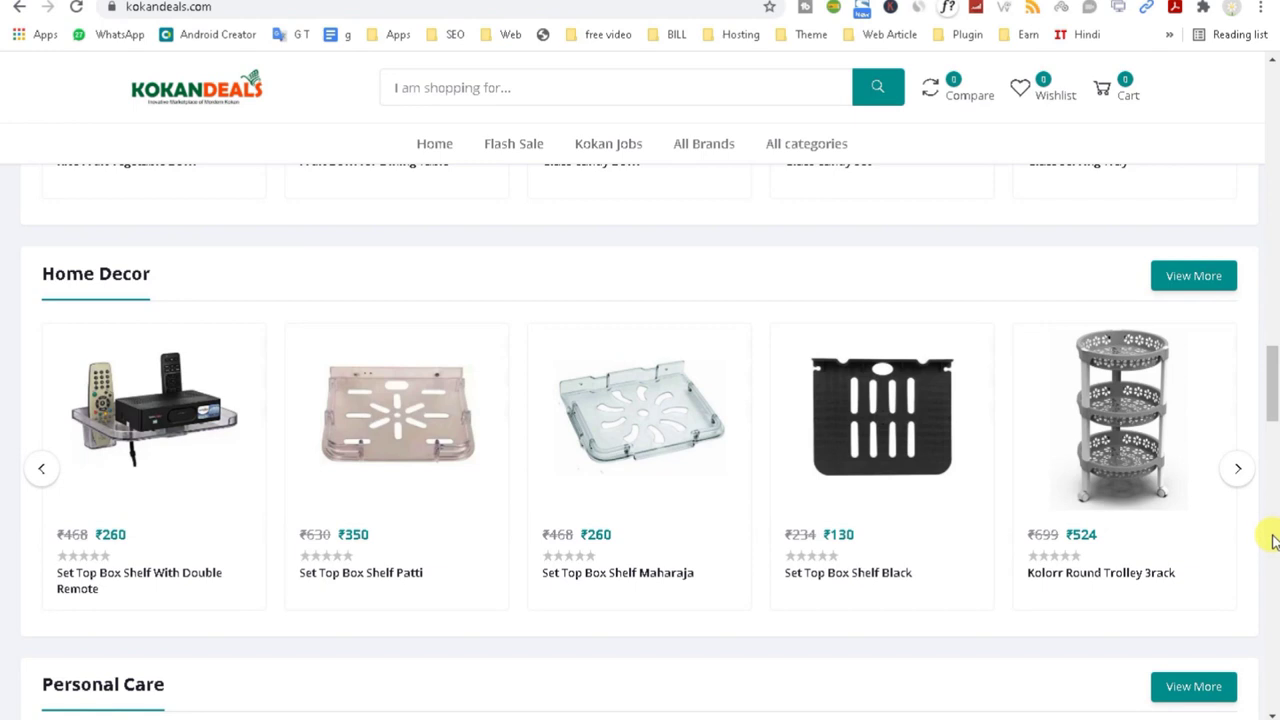
pyautogui.click(1190, 282)
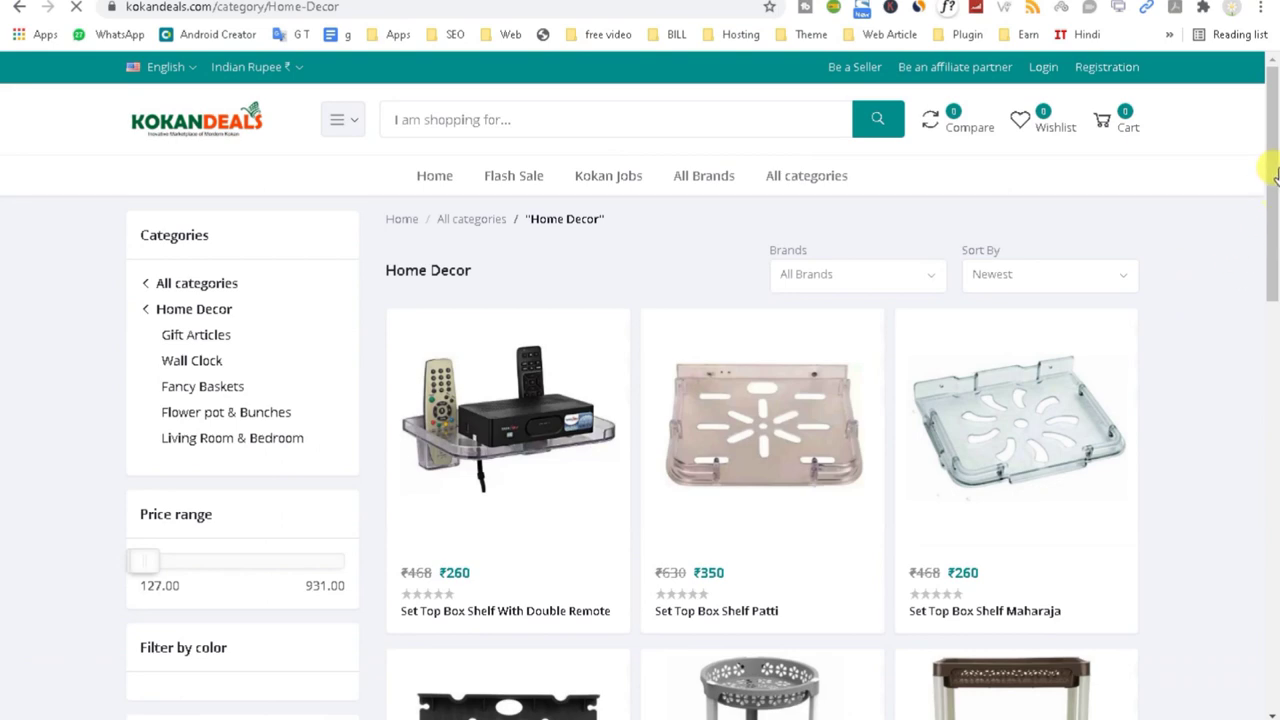
# Step: Return to the store home page and select the shops/create part of the web address
pyautogui.moveTo(1275, 176)
pyautogui.mouseDown()
pyautogui.moveTo(1272, 540)
pyautogui.moveTo(1275, 172)
pyautogui.mouseUp()
pyautogui.click(190, 128)
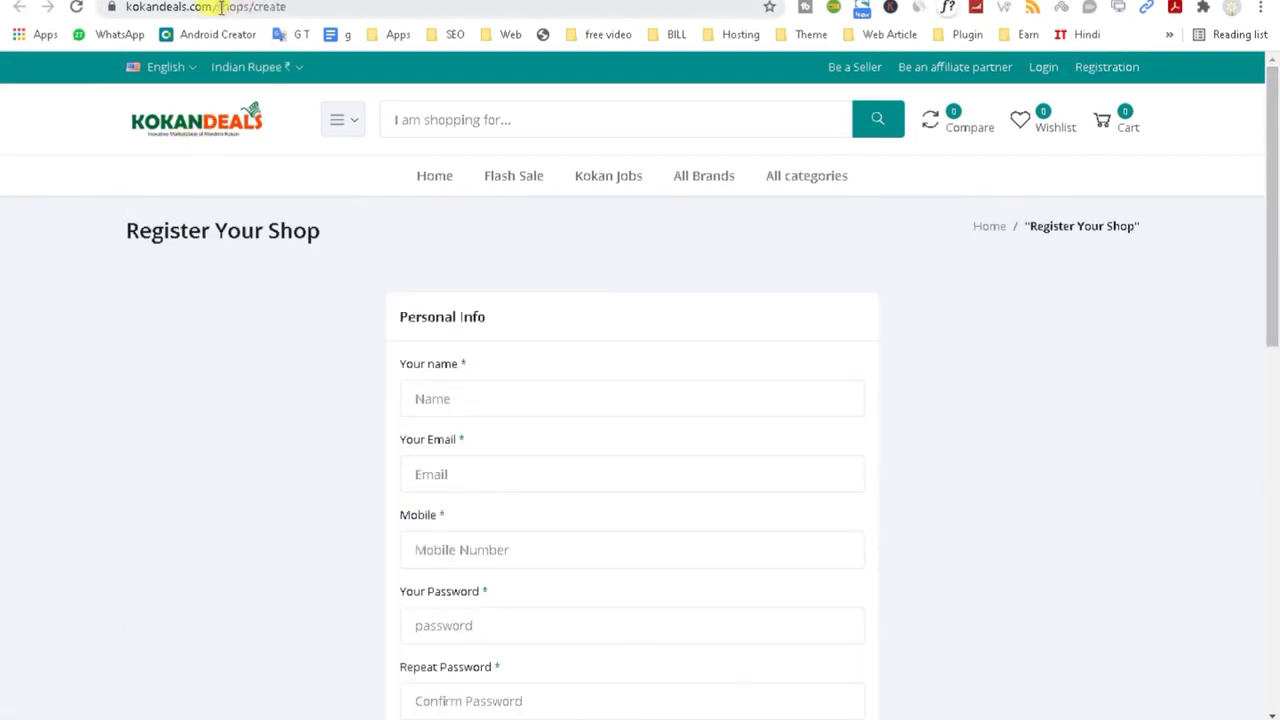
pyautogui.moveTo(221, 8); pyautogui.dragTo(439, 10)
# Step: Load the /admin address and submit the login with the saved admin email
pyautogui.press('BackSpace')
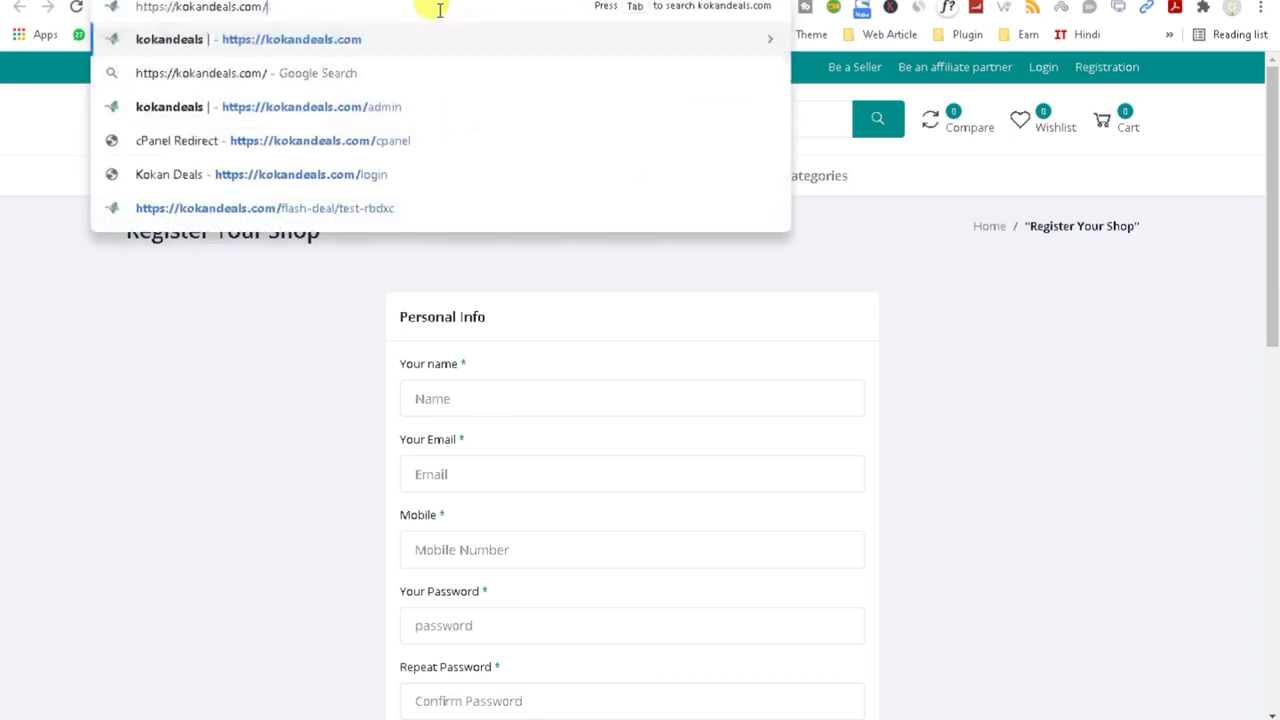
pyautogui.write('admin')
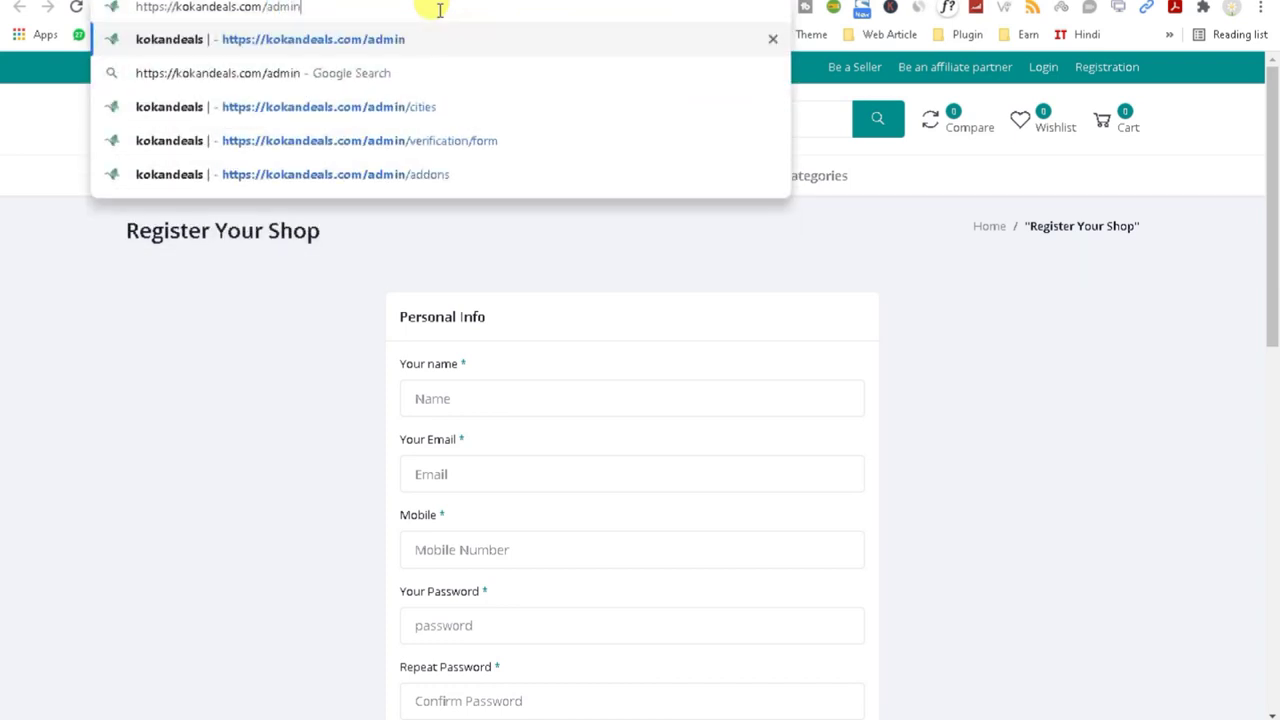
pyautogui.press('Return')
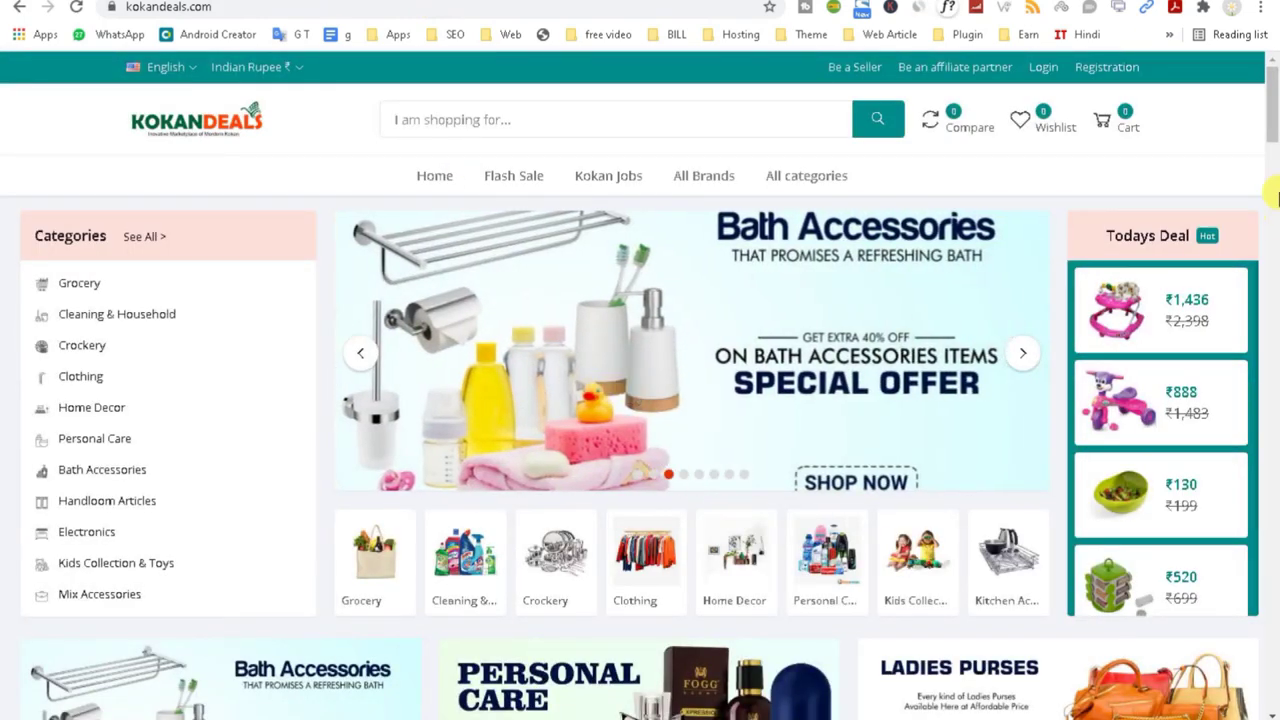
pyautogui.moveTo(1275, 92); pyautogui.dragTo(1275, 650)
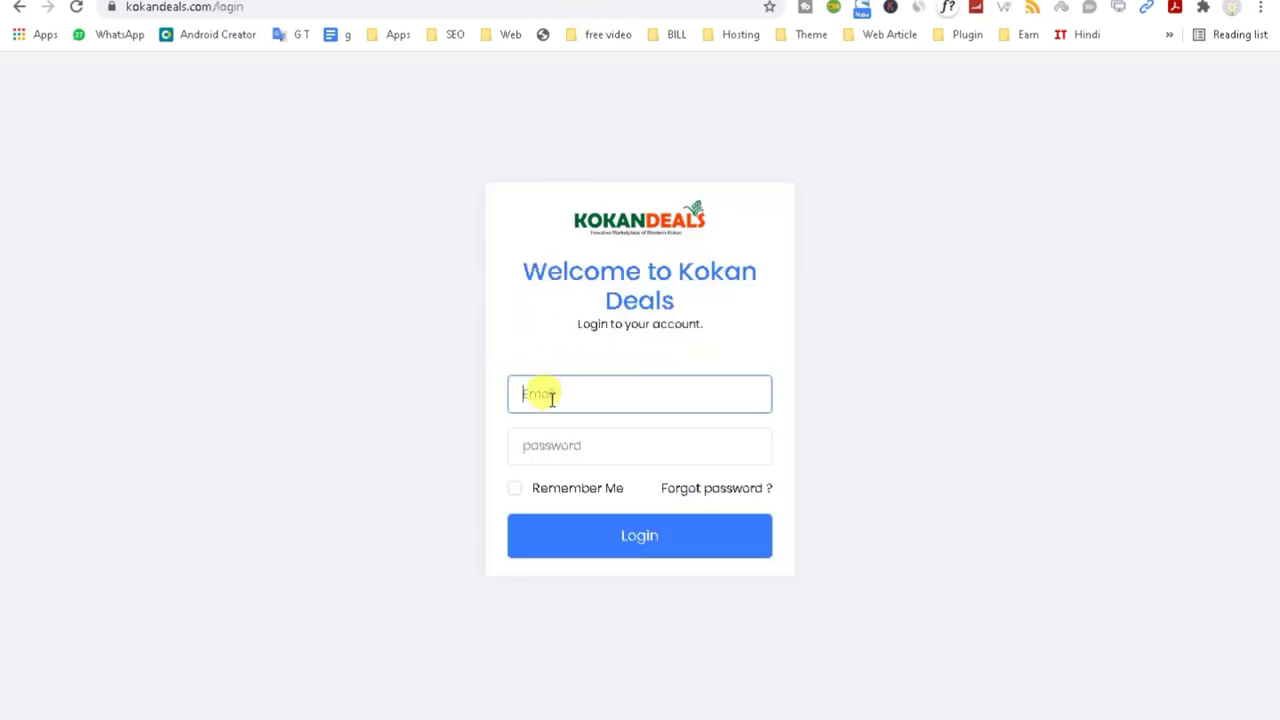
pyautogui.click(550, 397)
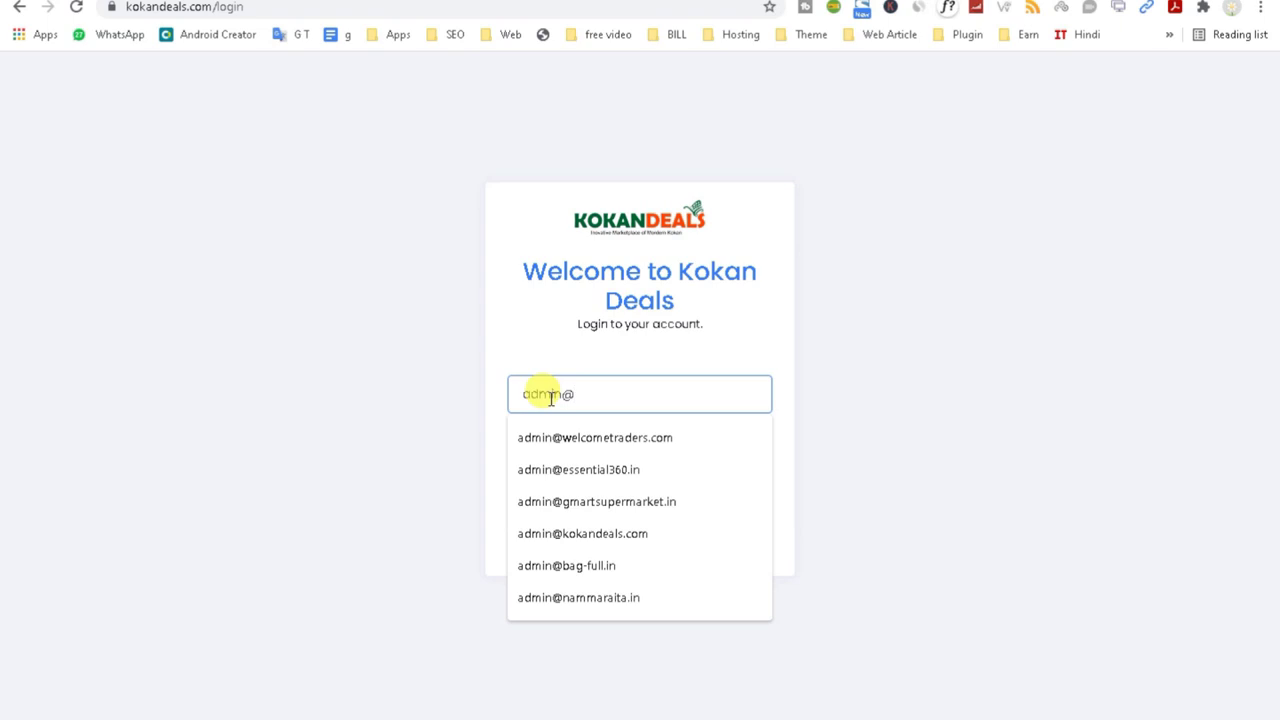
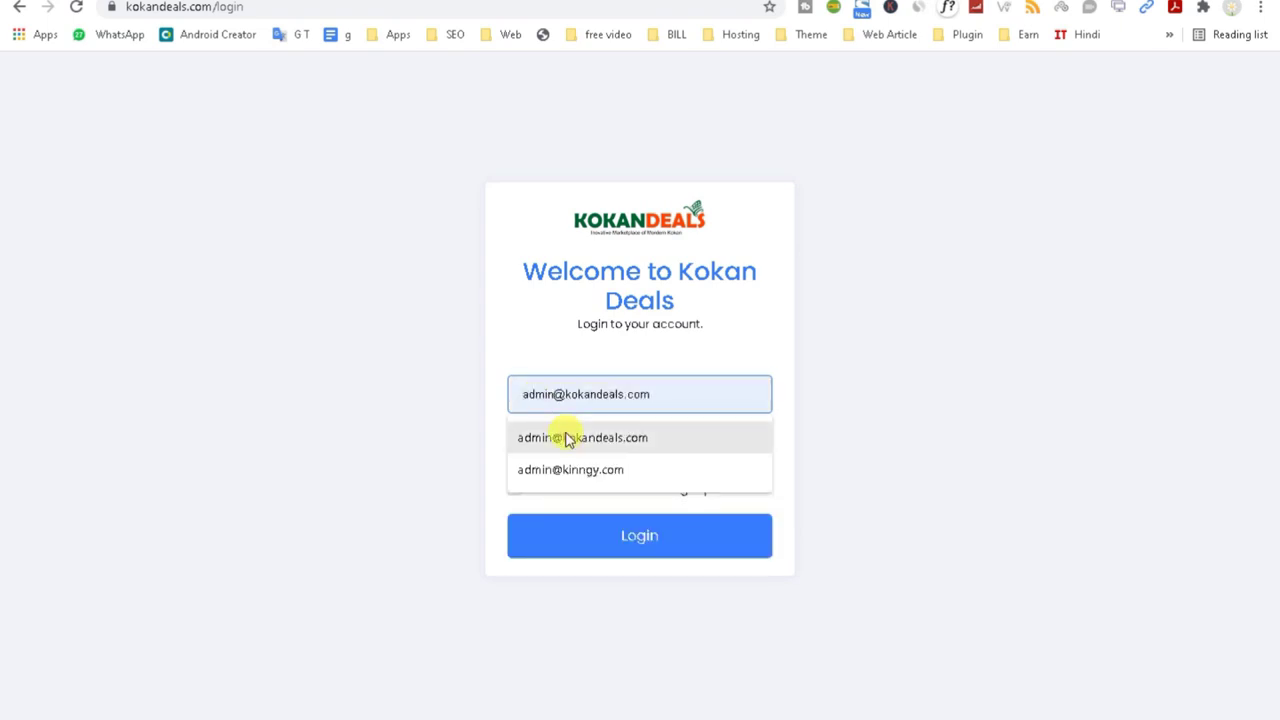
pyautogui.click(566, 434)
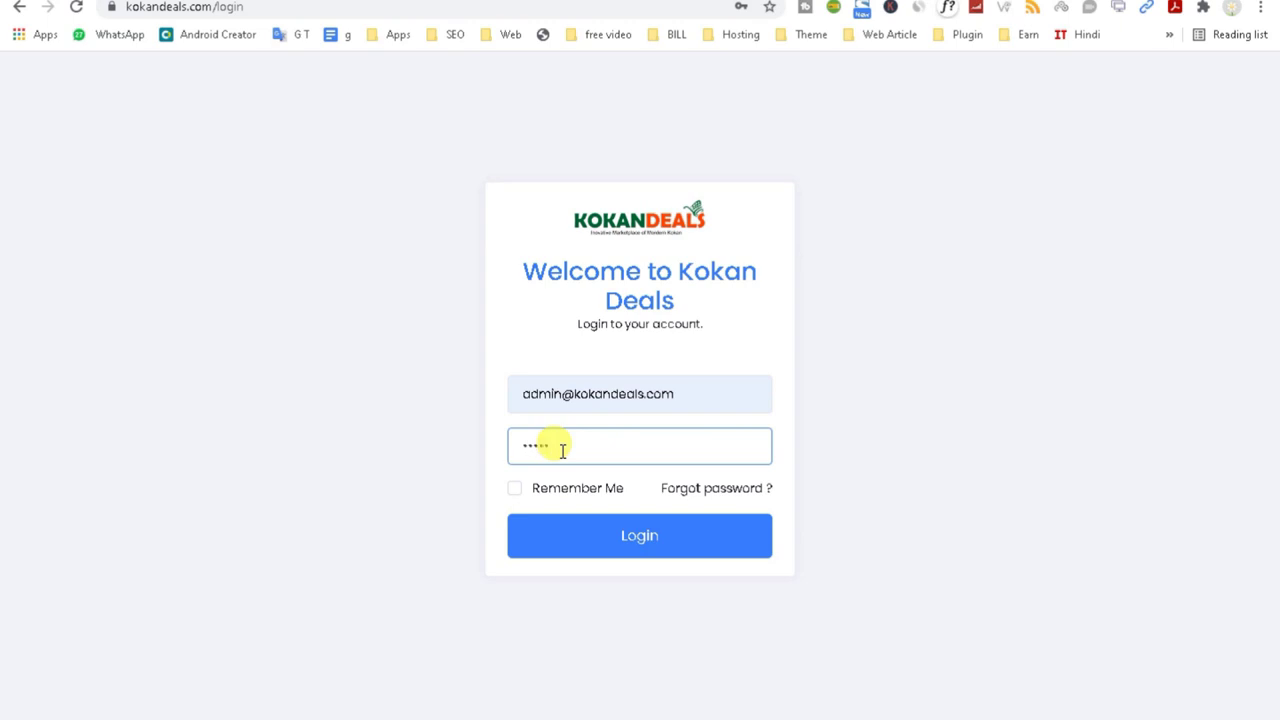
pyautogui.click(586, 534)
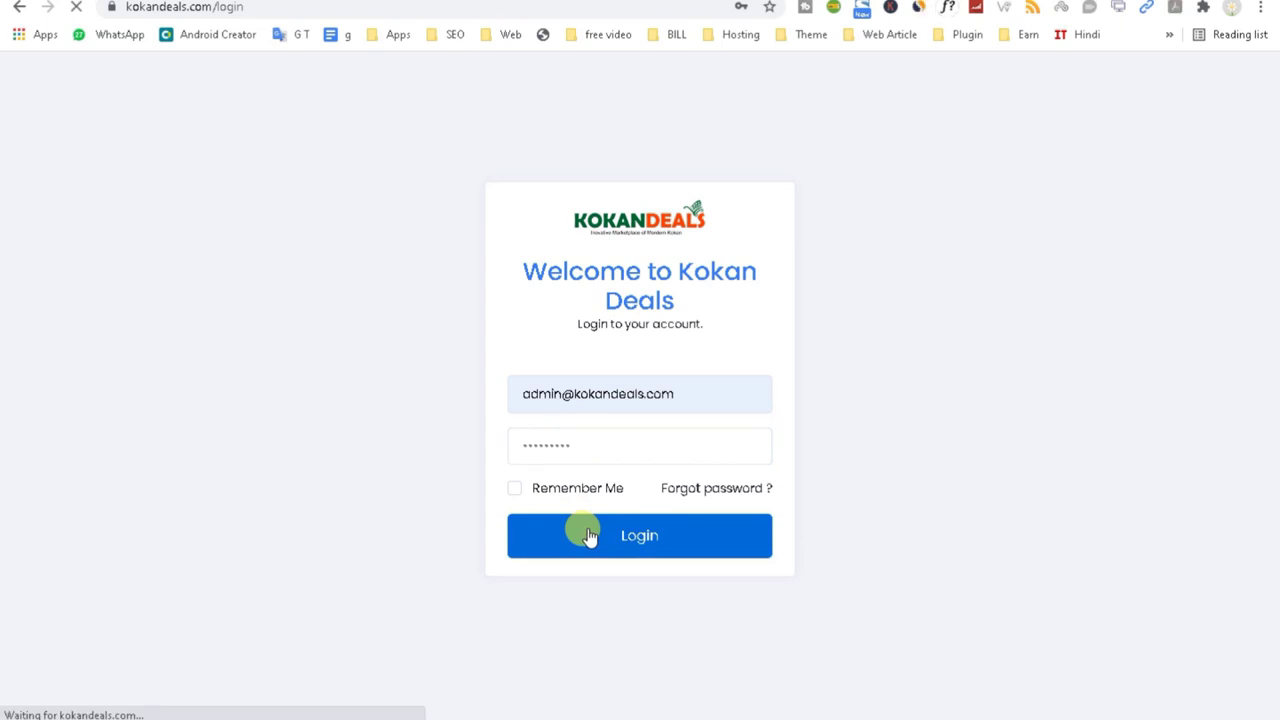
# Step: After the failed attempt, re-enter the admin email and log in again
pyautogui.click(543, 396)
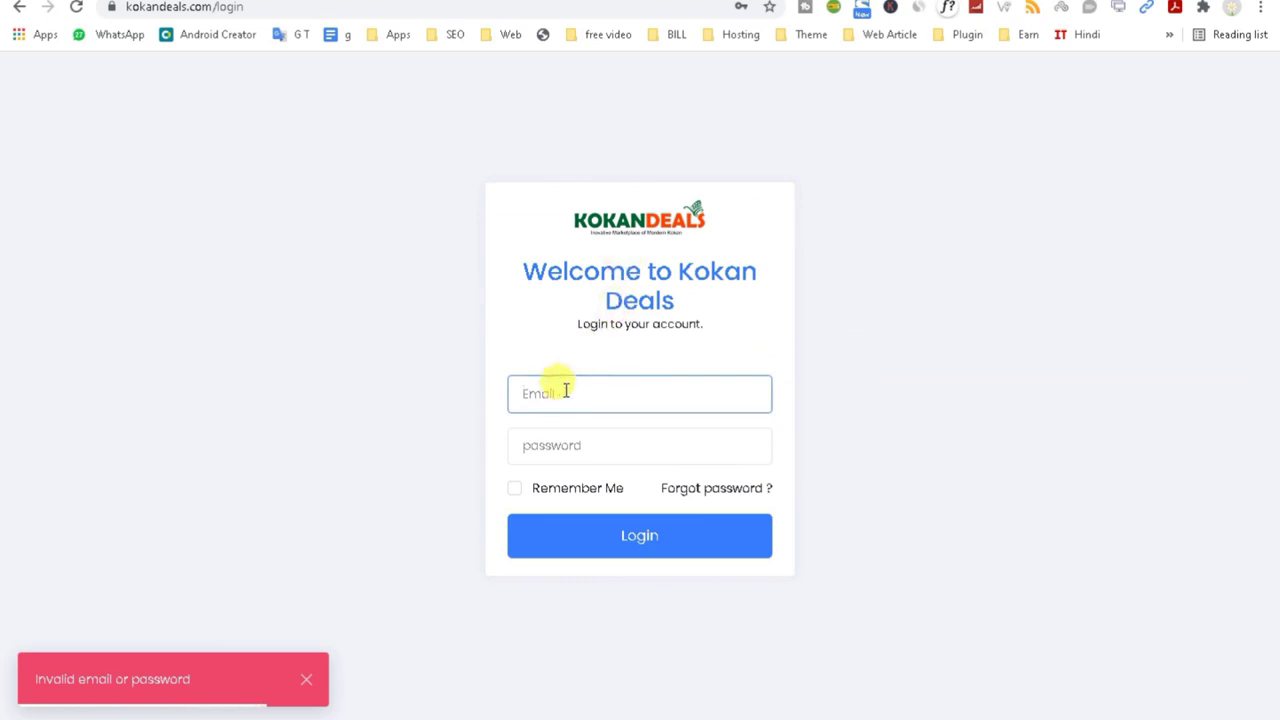
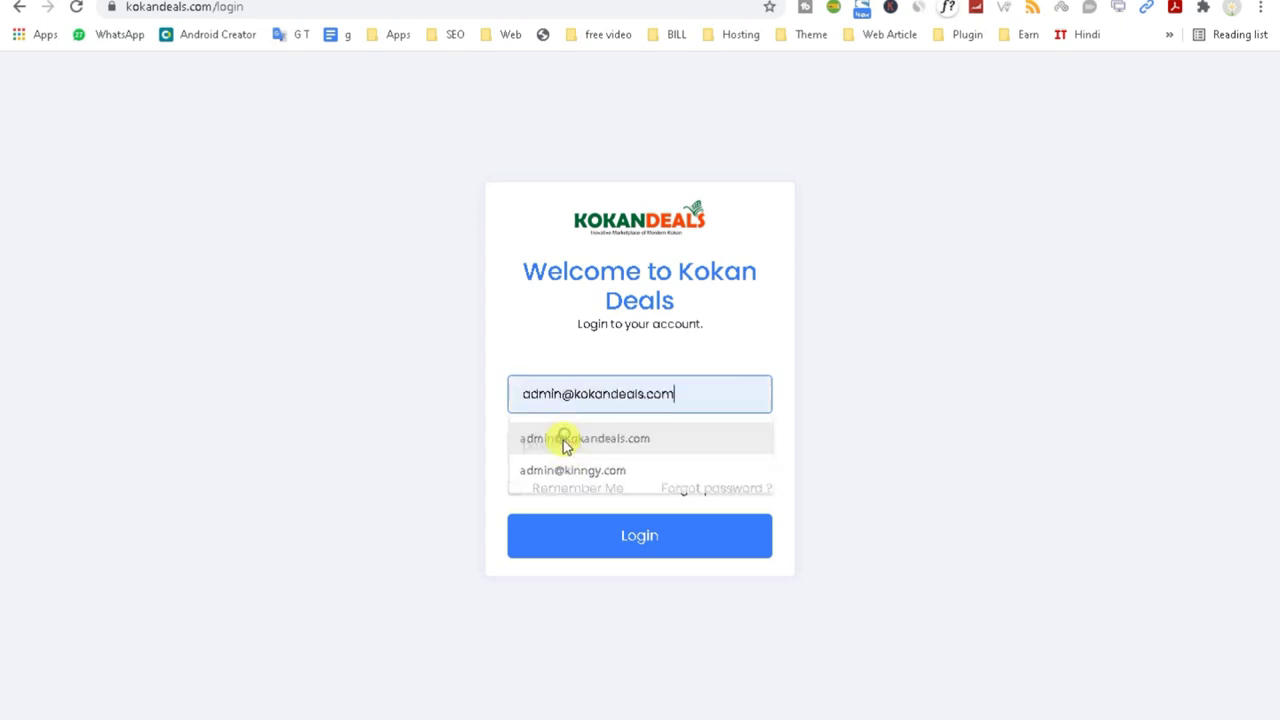
pyautogui.click(563, 440)
pyautogui.click(561, 455)
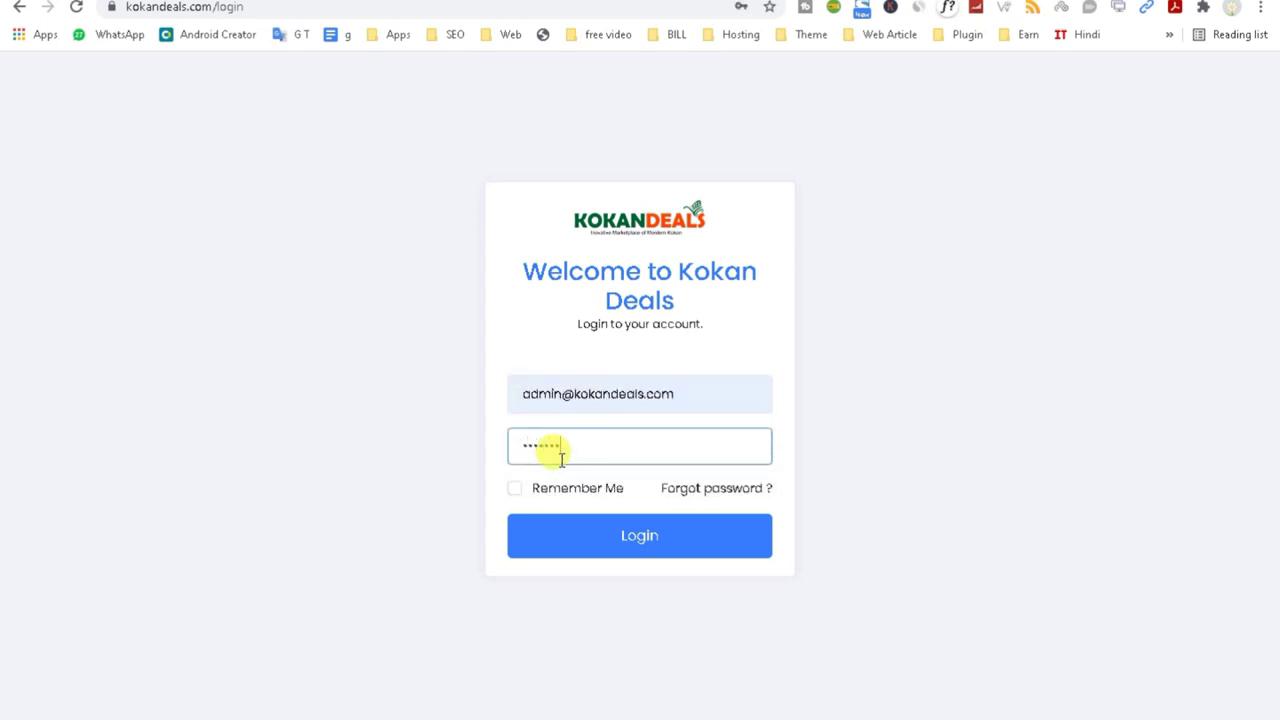
pyautogui.click(589, 545)
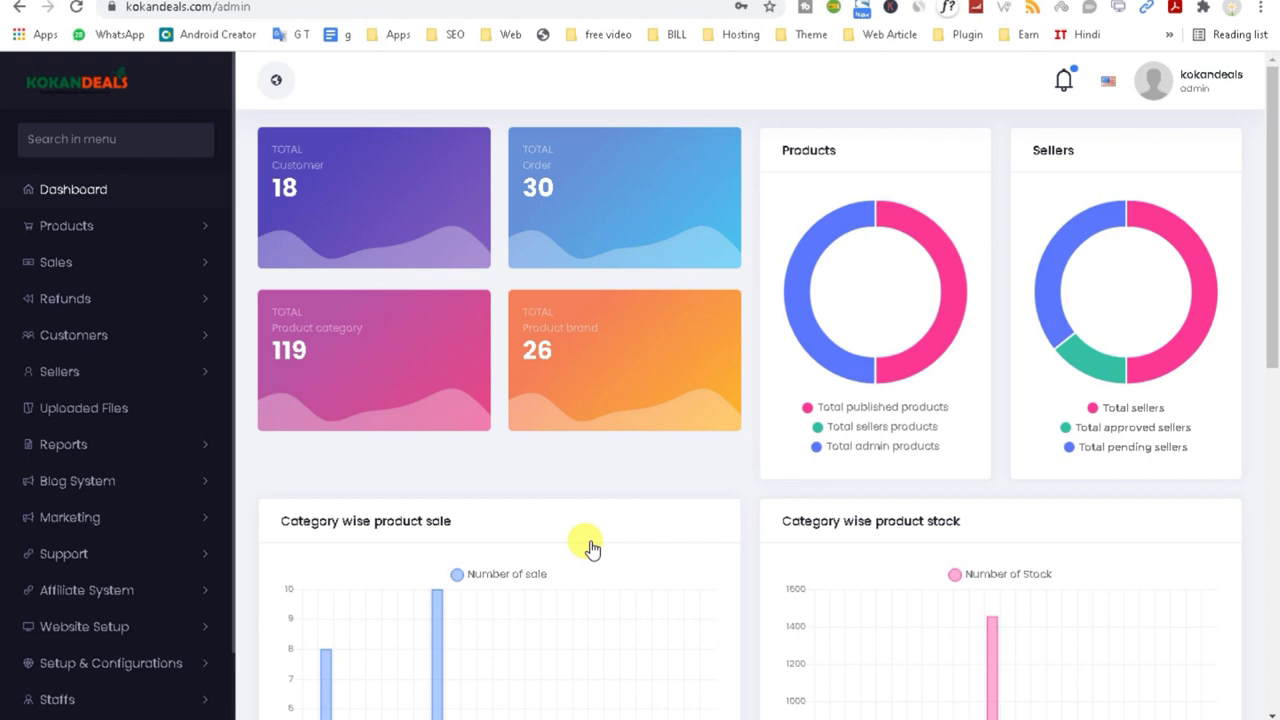
# Step: Scroll through the admin dashboard's Top 12 Products, then switch back to the storefront tab
pyautogui.scroll(-1, 1034, 223)
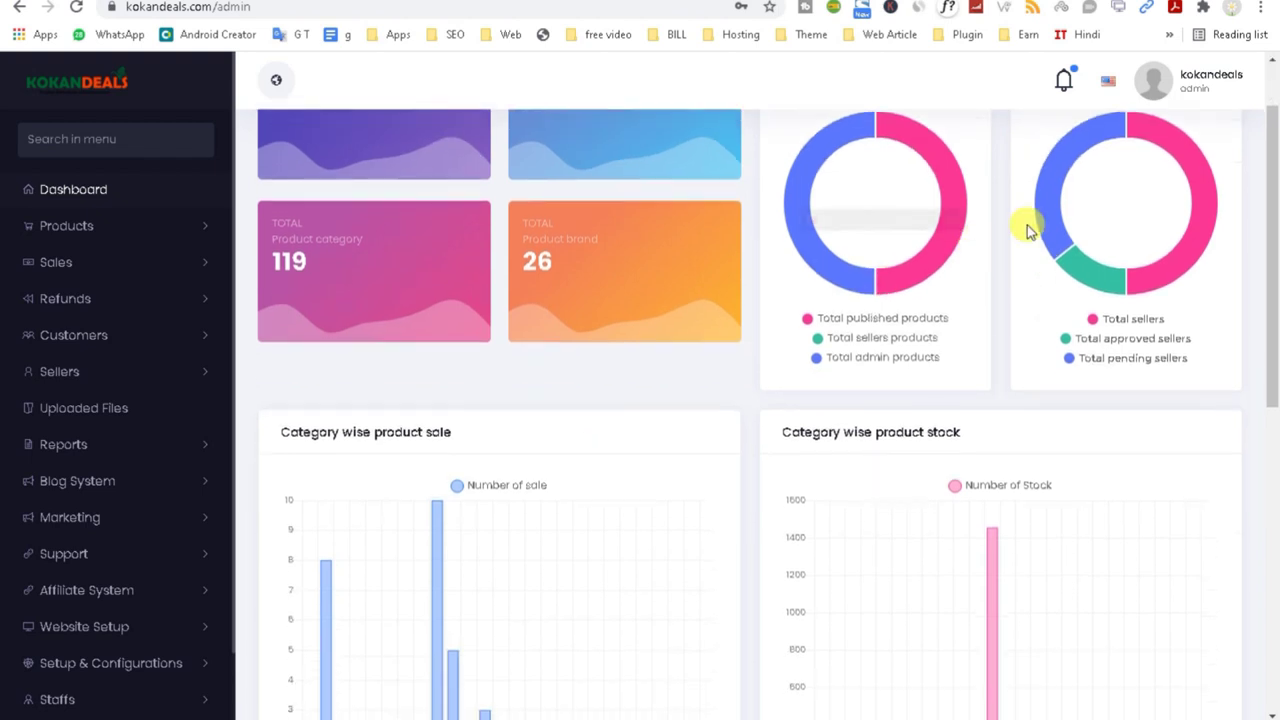
pyautogui.scroll(-7, 1270, 200)
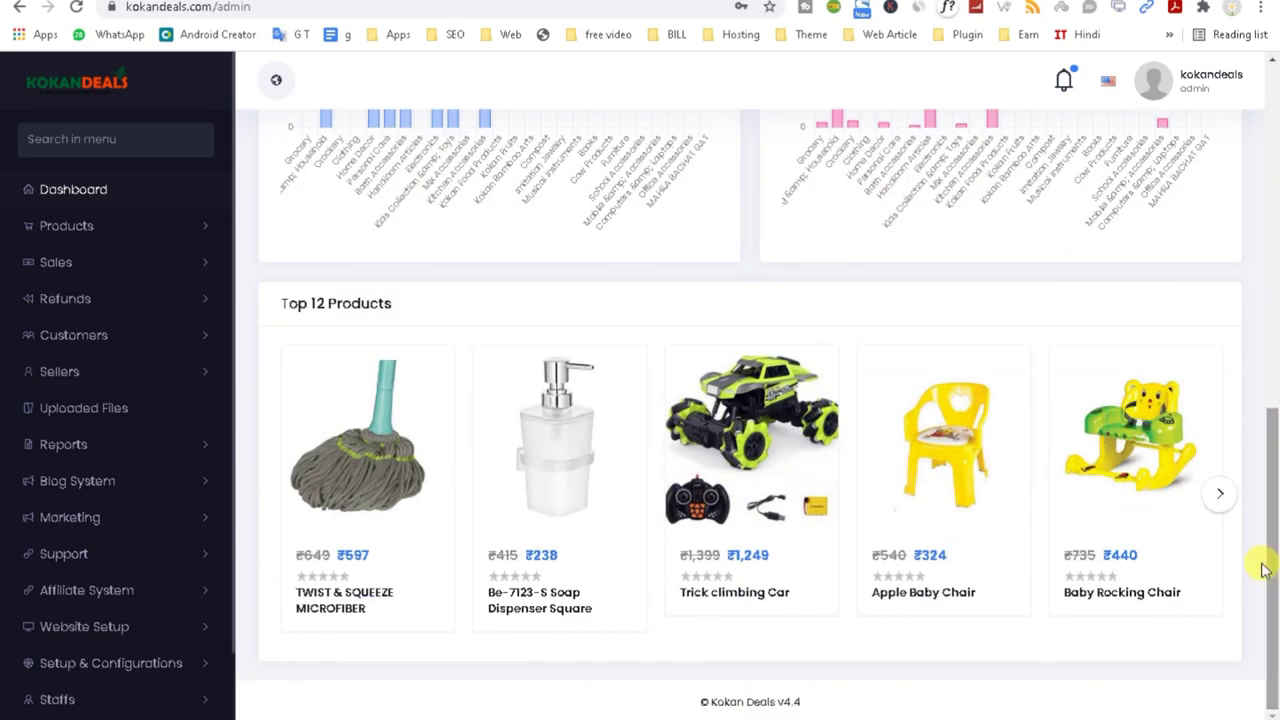
pyautogui.scroll(-2, 95, 560)
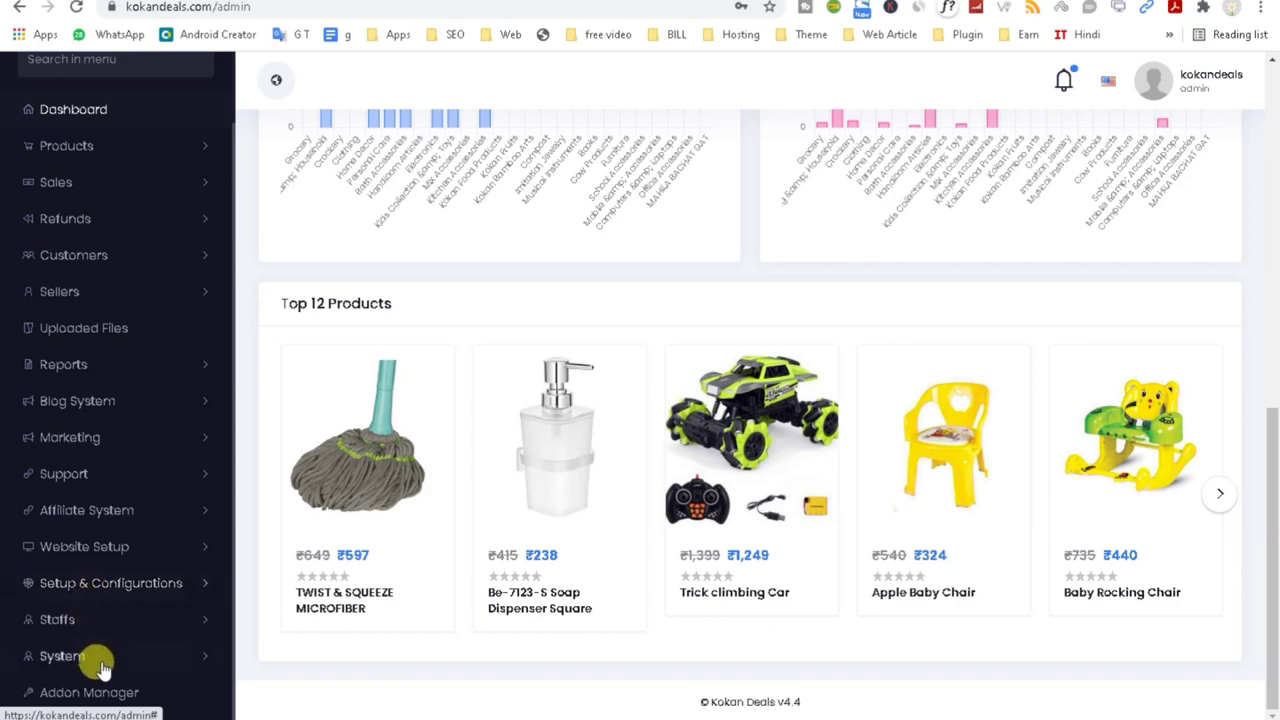
pyautogui.scroll(2, 94, 660)
pyautogui.scroll(-2, 94, 694)
pyautogui.scroll(2, 100, 694)
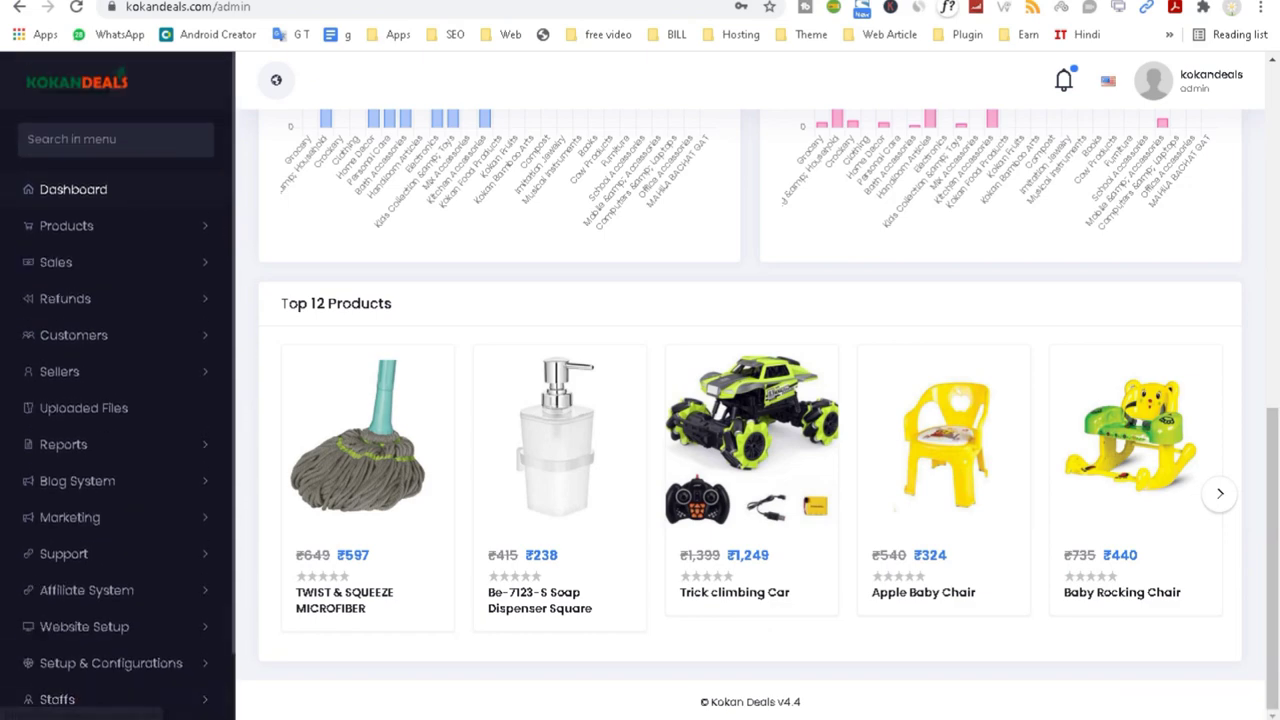
pyautogui.hotkey('ctrl', 'Tab')
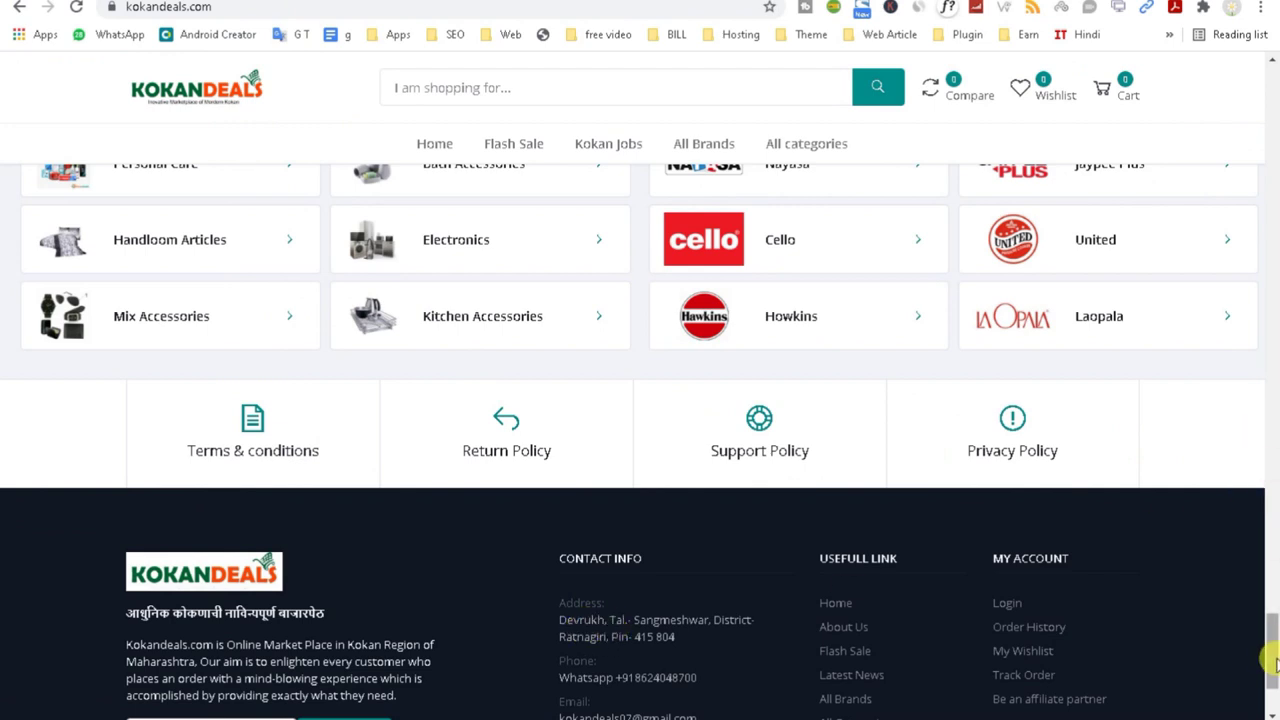
# Step: Scroll to the storefront footer, select the BE A SELLER heading, and return to the admin dashboard tab
pyautogui.scroll(-2, 1274, 652)
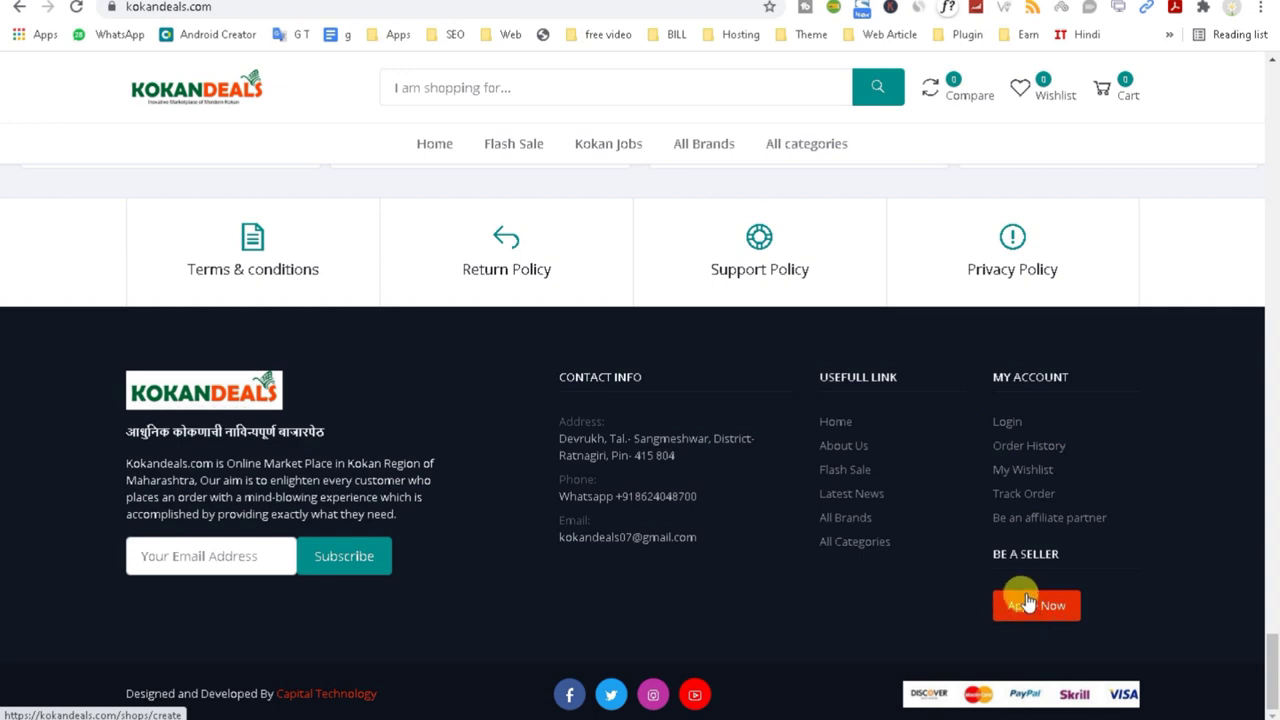
pyautogui.moveTo(988, 554); pyautogui.dragTo(1078, 558)
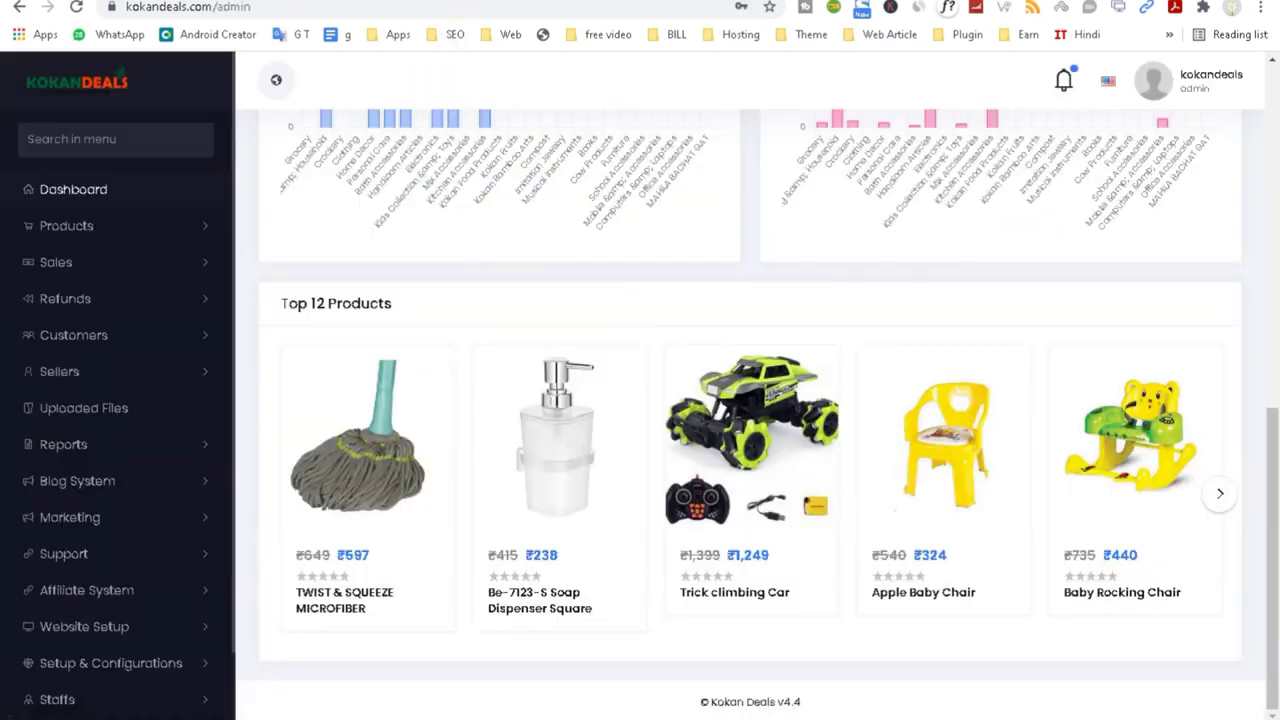
pyautogui.click(440, 5)
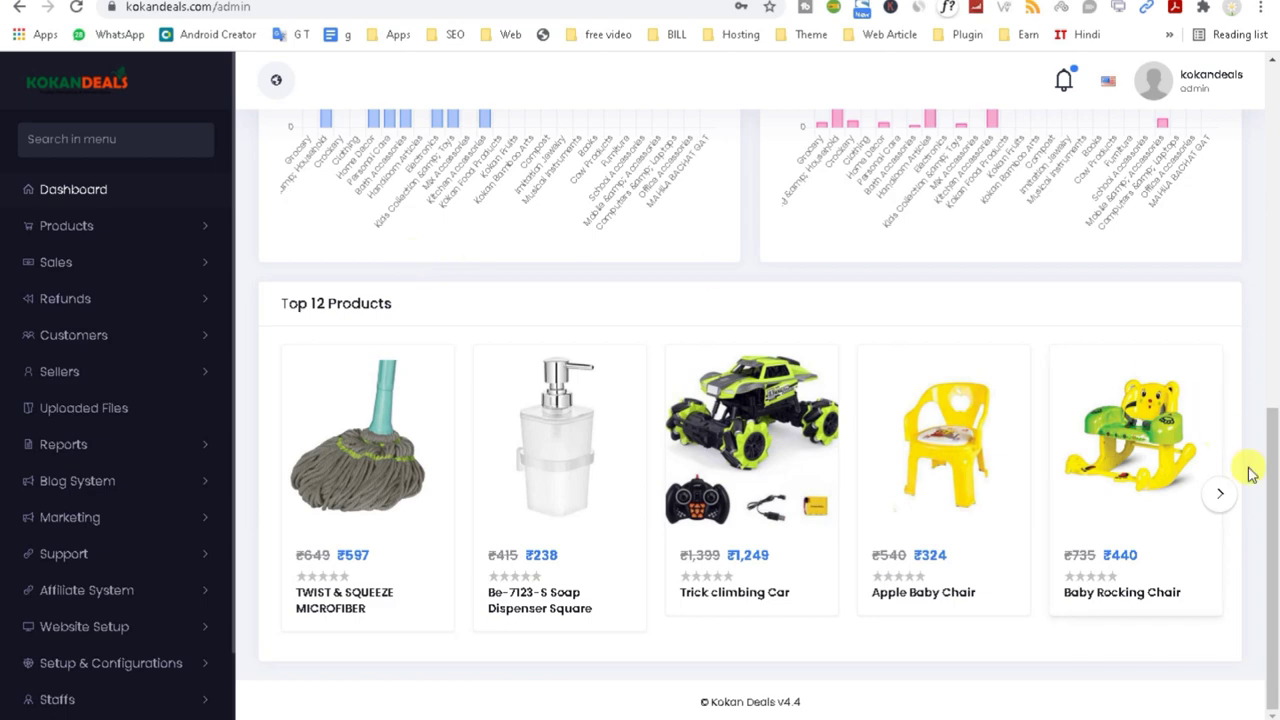
pyautogui.moveTo(1270, 500)
pyautogui.mouseDown()
pyautogui.moveTo(1275, 92)
pyautogui.moveTo(1275, 510)
pyautogui.mouseUp()
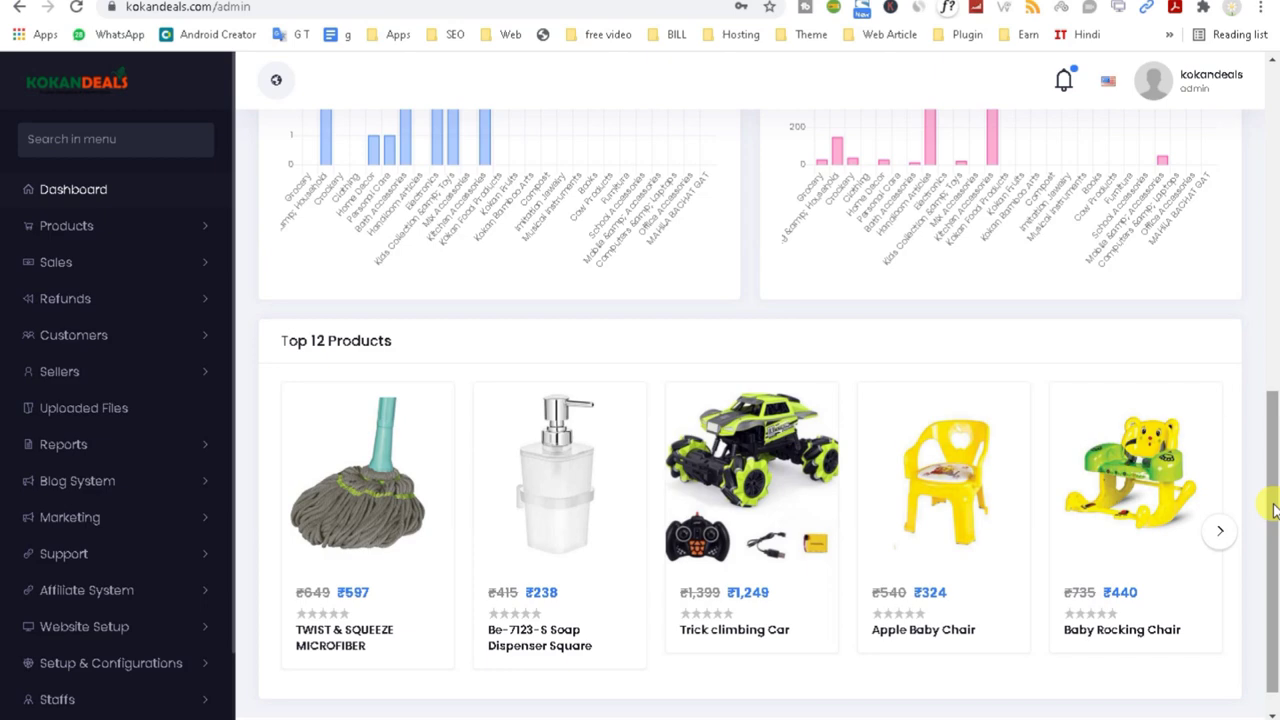
pyautogui.scroll(3, 1275, 440)
pyautogui.scroll(1, 1277, 250)
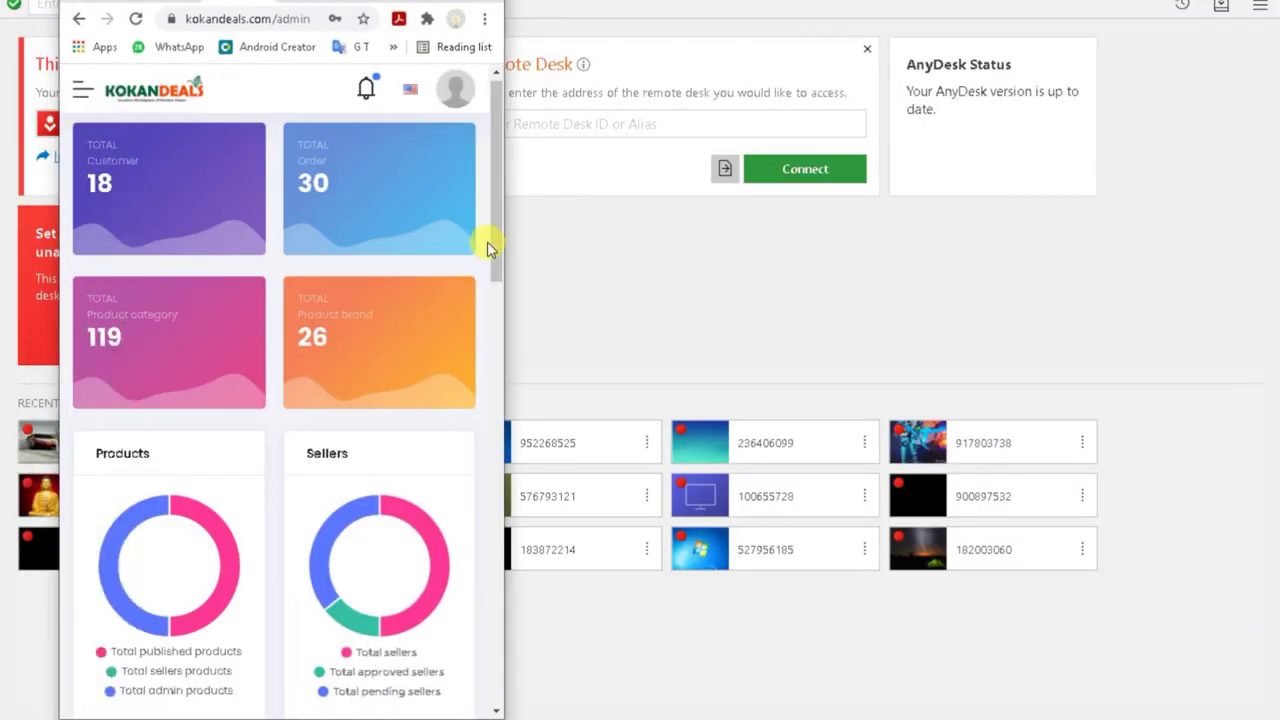
# Step: Check the admin notifications and open the 28 new orders
pyautogui.moveTo(491, 251); pyautogui.dragTo(457, 171)
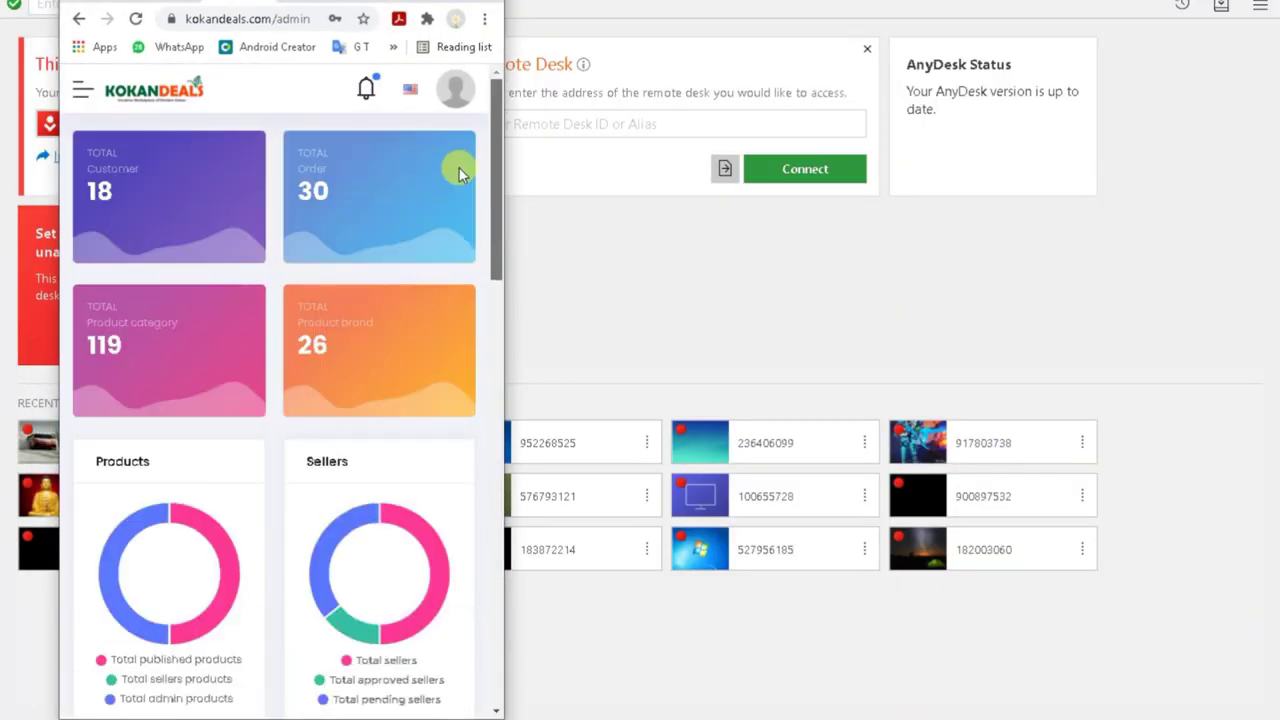
pyautogui.click(369, 93)
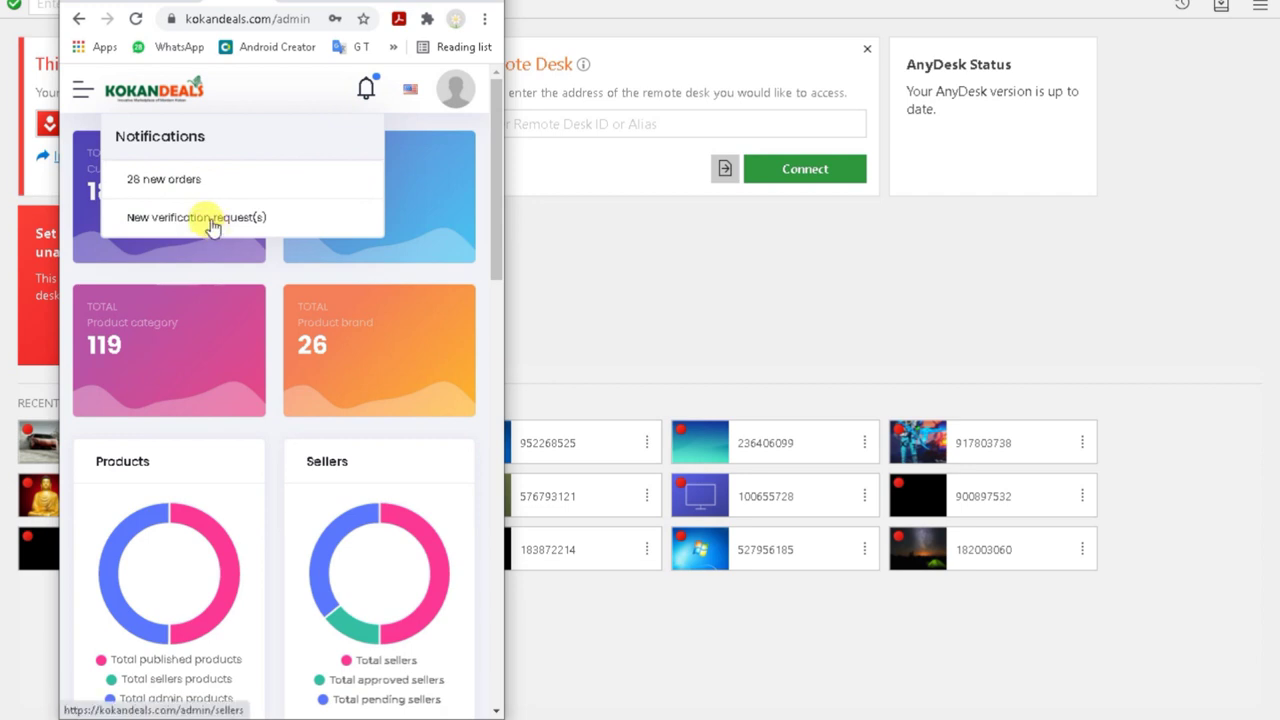
pyautogui.click(196, 179)
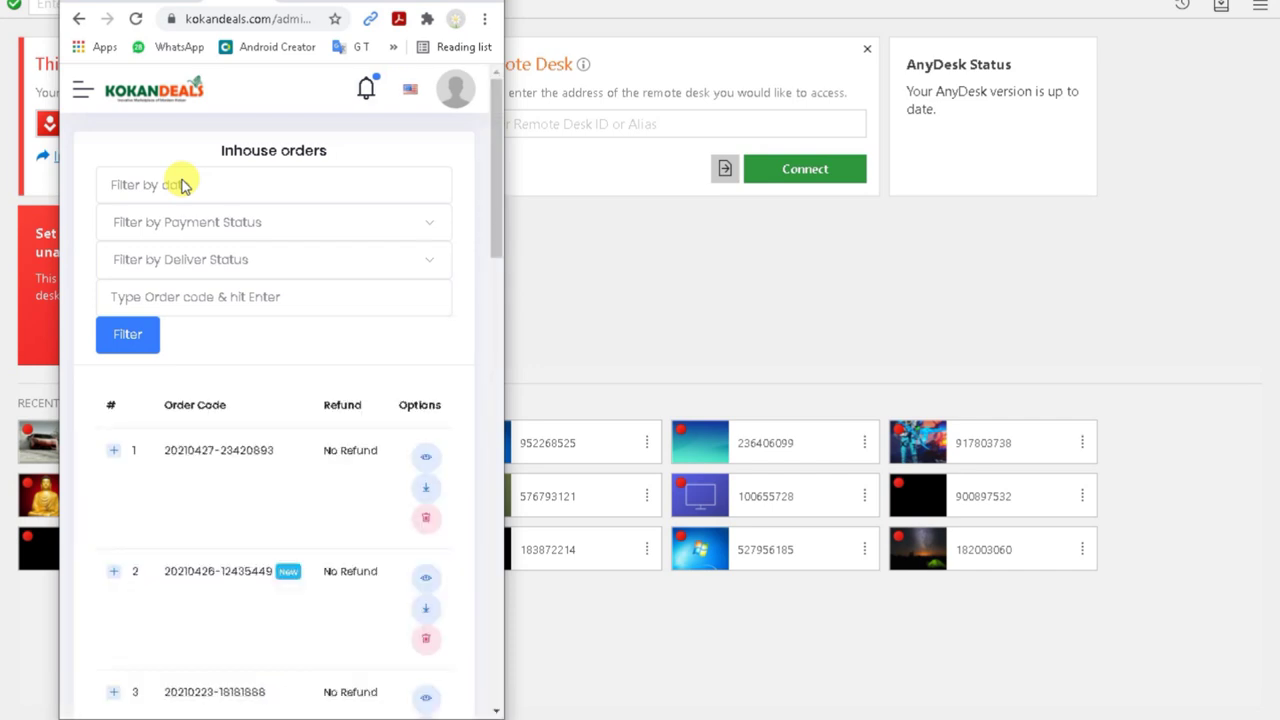
# Step: Maximize the browser window and hide the bookmarks bar
pyautogui.press('super+Up')
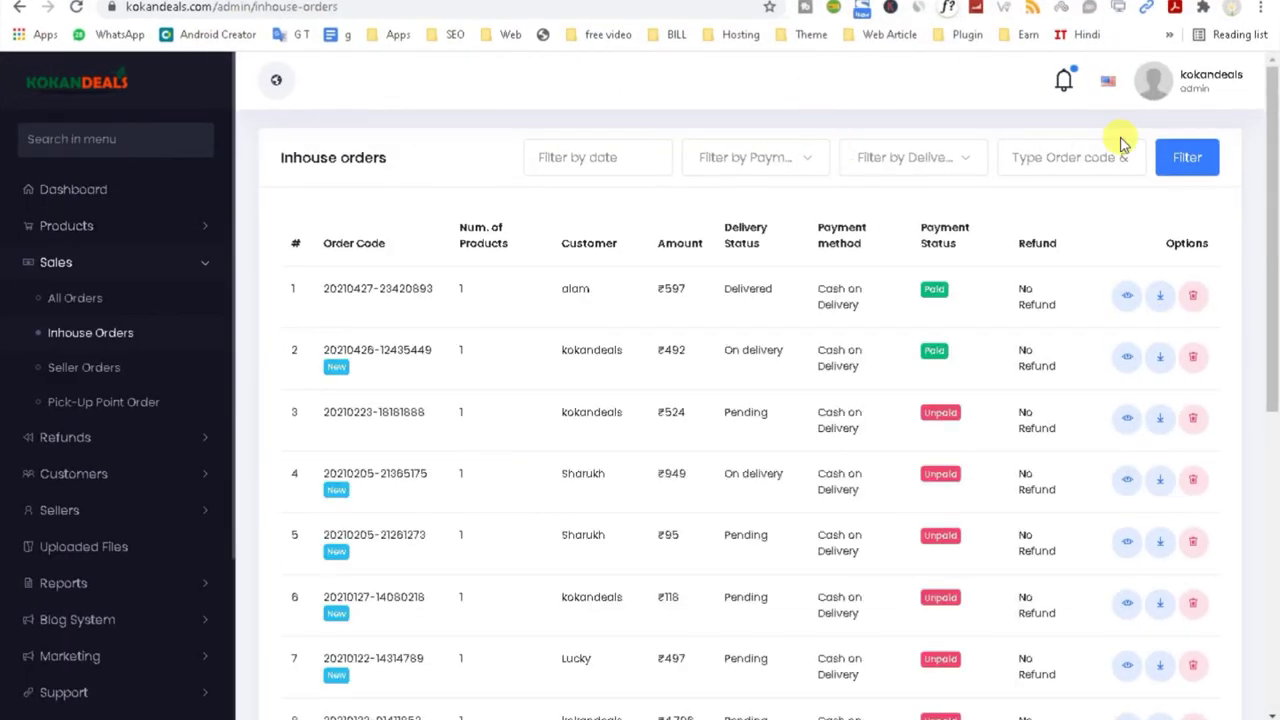
pyautogui.click(1261, 7)
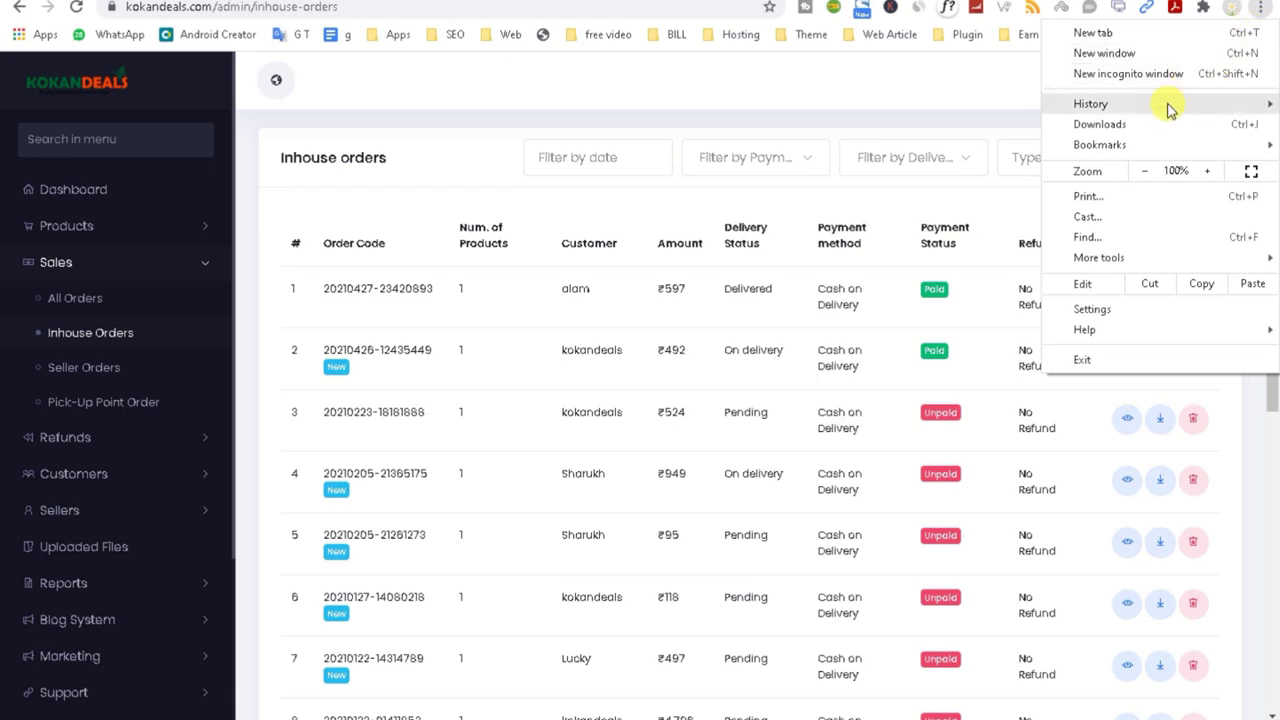
pyautogui.moveTo(1131, 140)
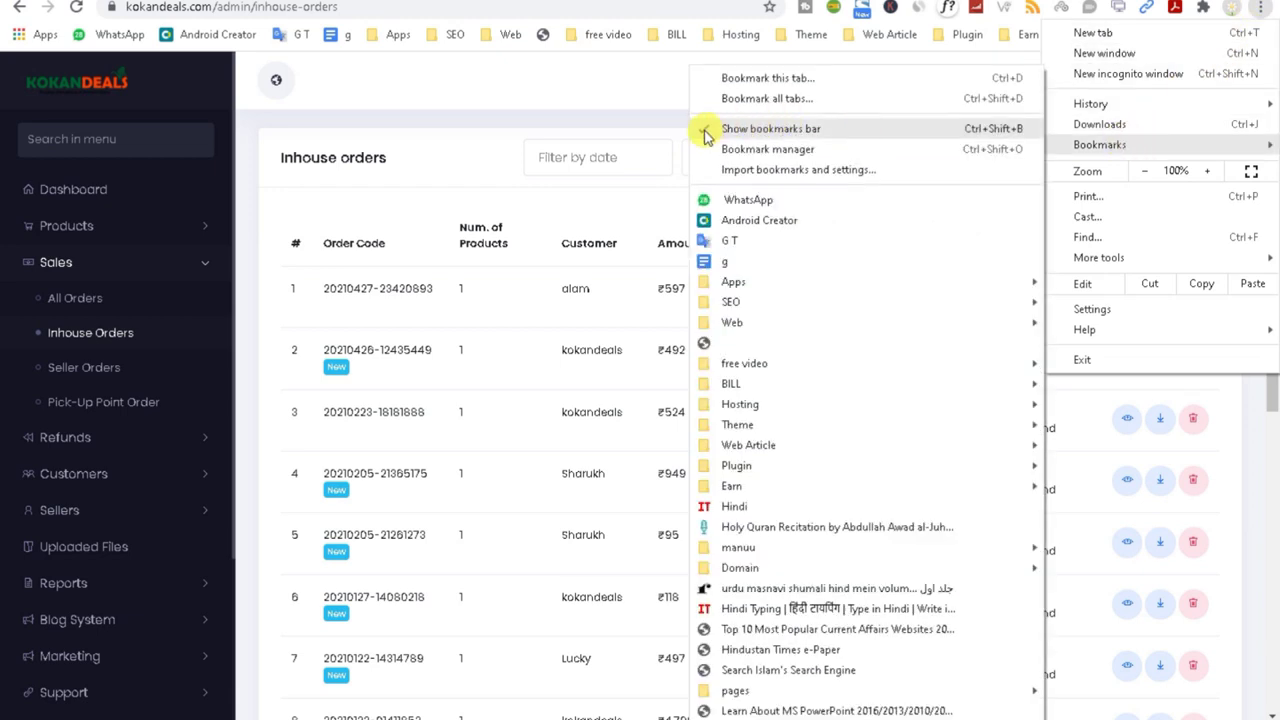
pyautogui.click(706, 136)
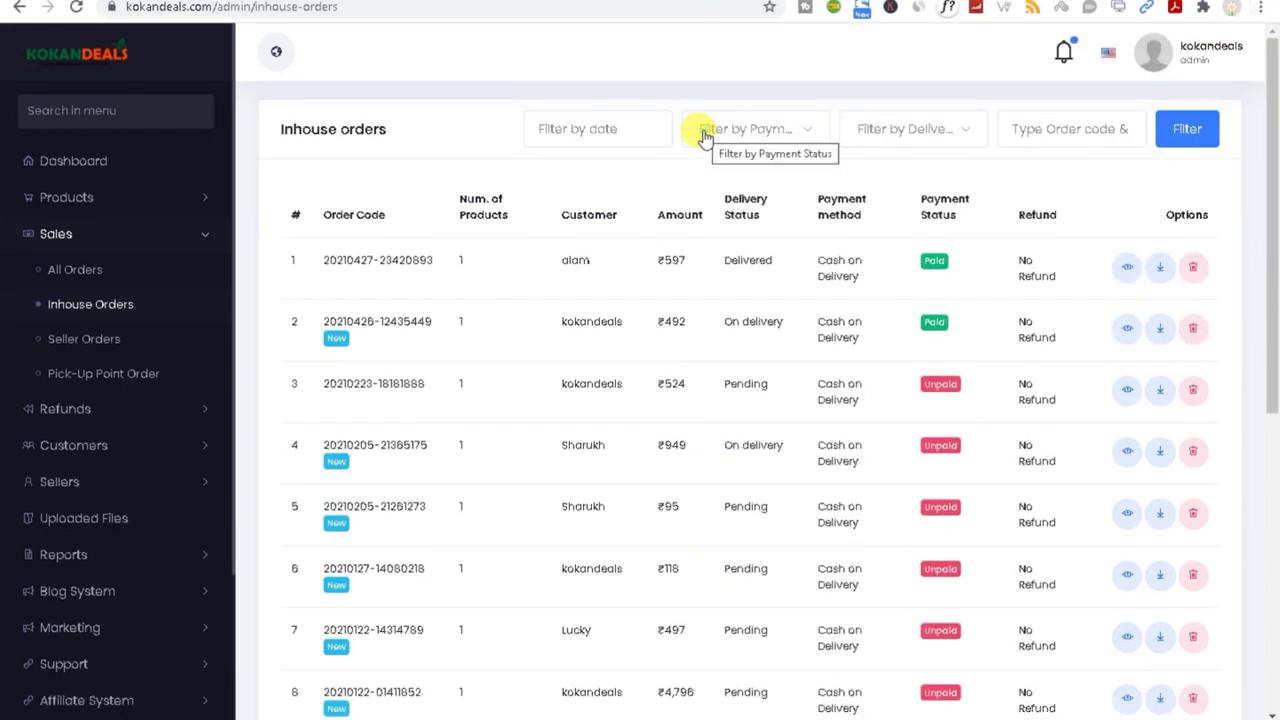
# Step: Return to the admin dashboard and expand the Products menu in the sidebar
pyautogui.click(68, 199)
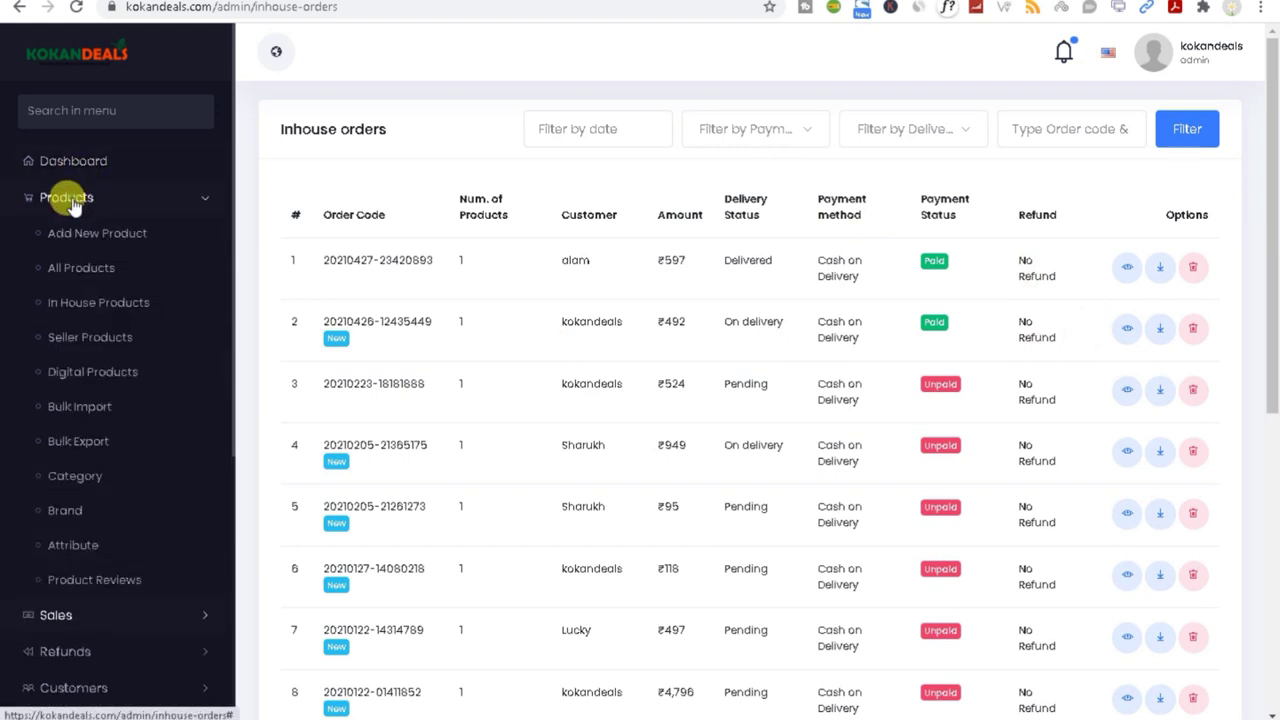
pyautogui.click(62, 166)
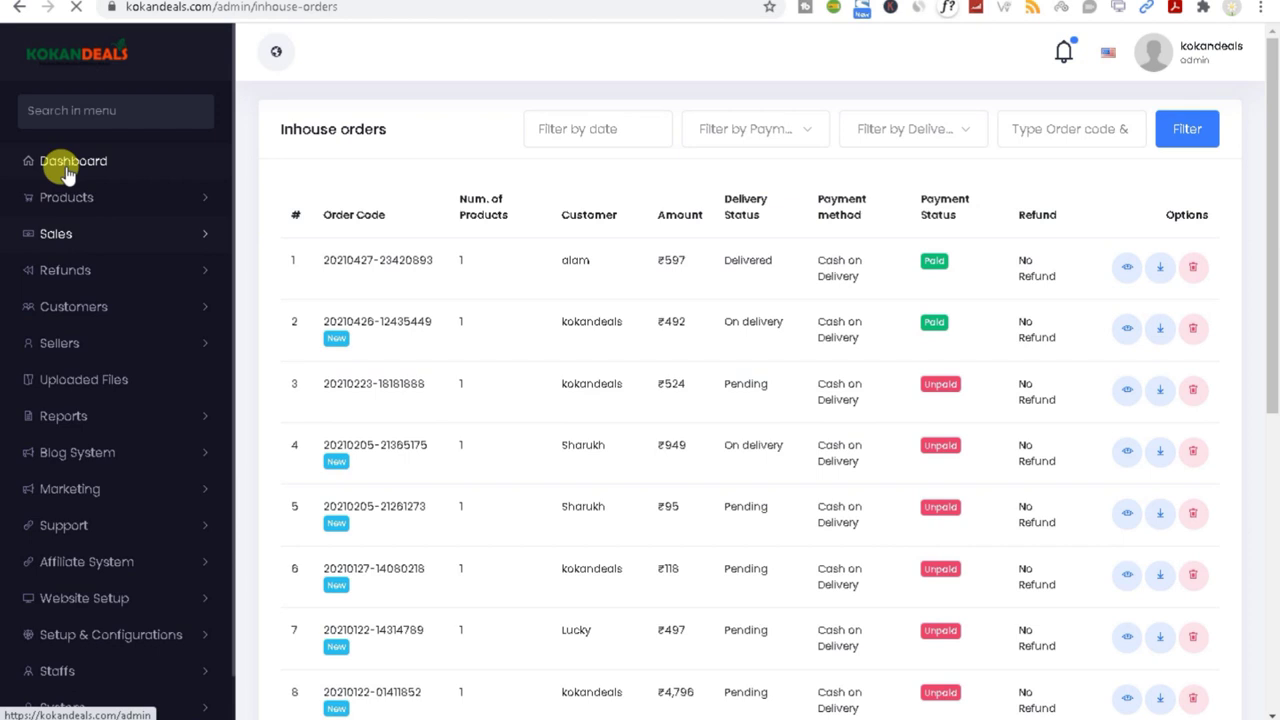
pyautogui.click(195, 199)
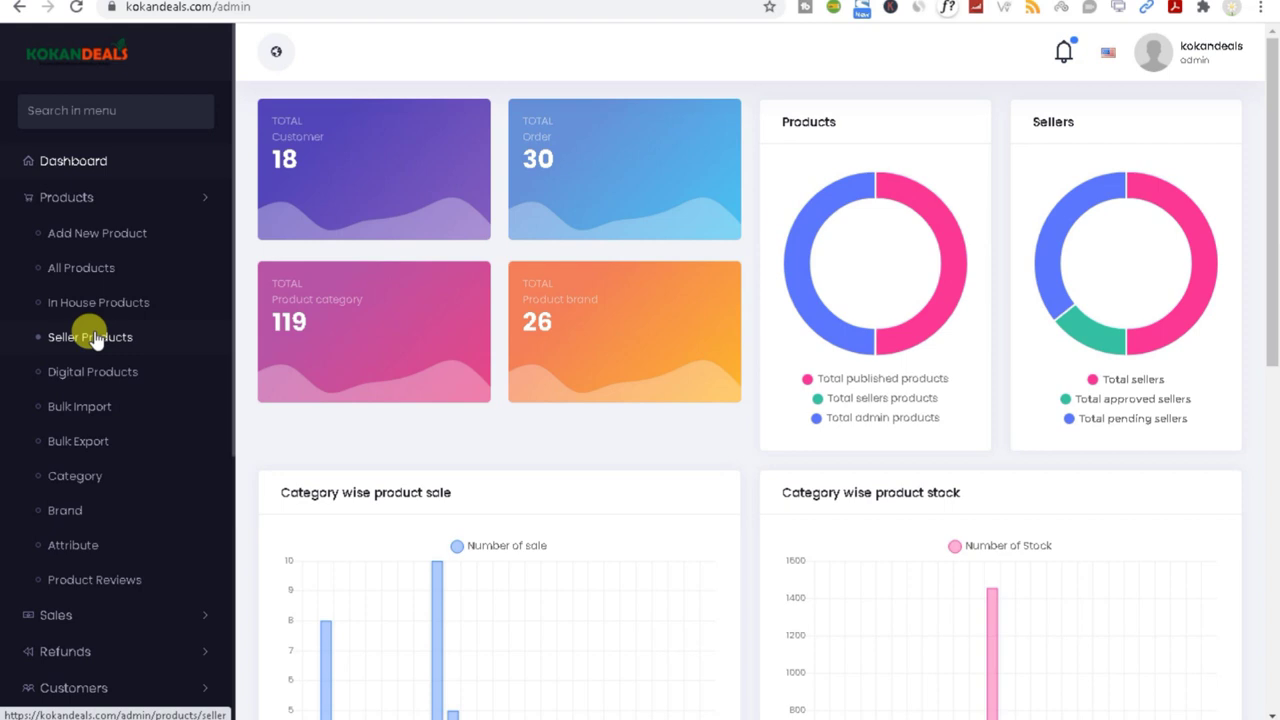
# Step: Open Products > Category to list Grocery, Crockery, Home Decor and the other categories
pyautogui.click(77, 483)
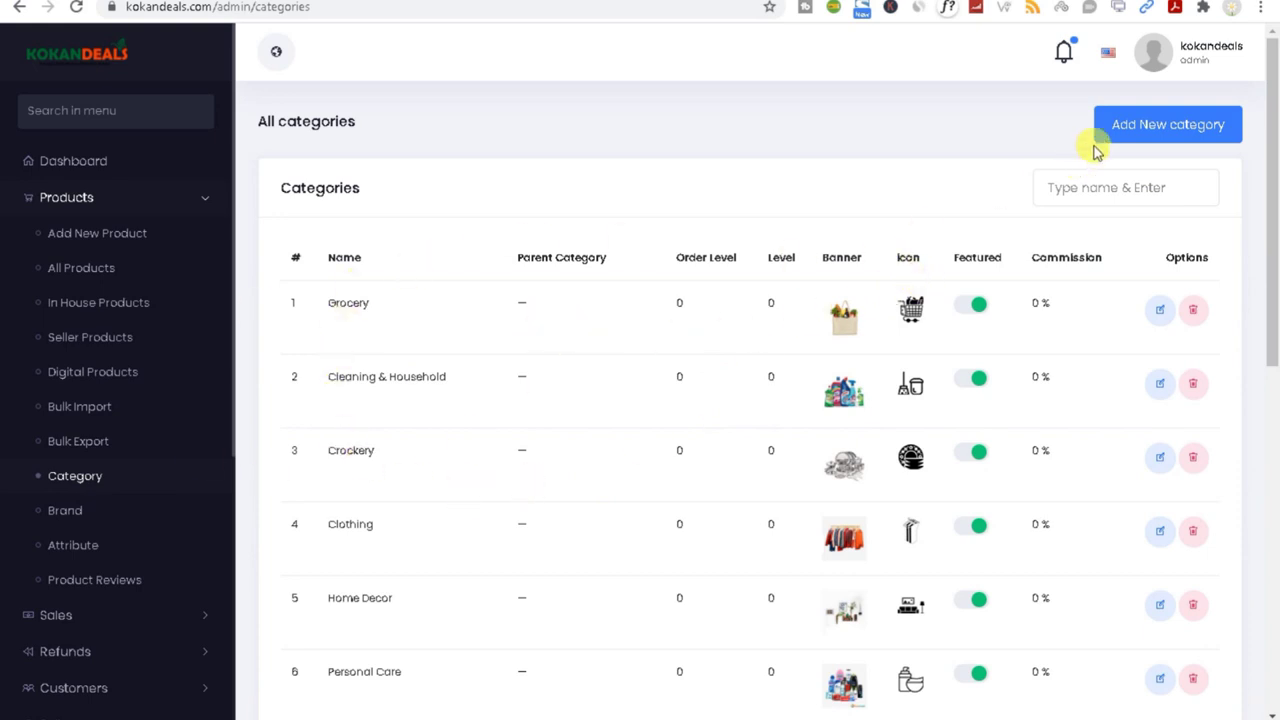
# Step: View the Add New category form, then switch to the Products > Attribute page
pyautogui.click(1140, 139)
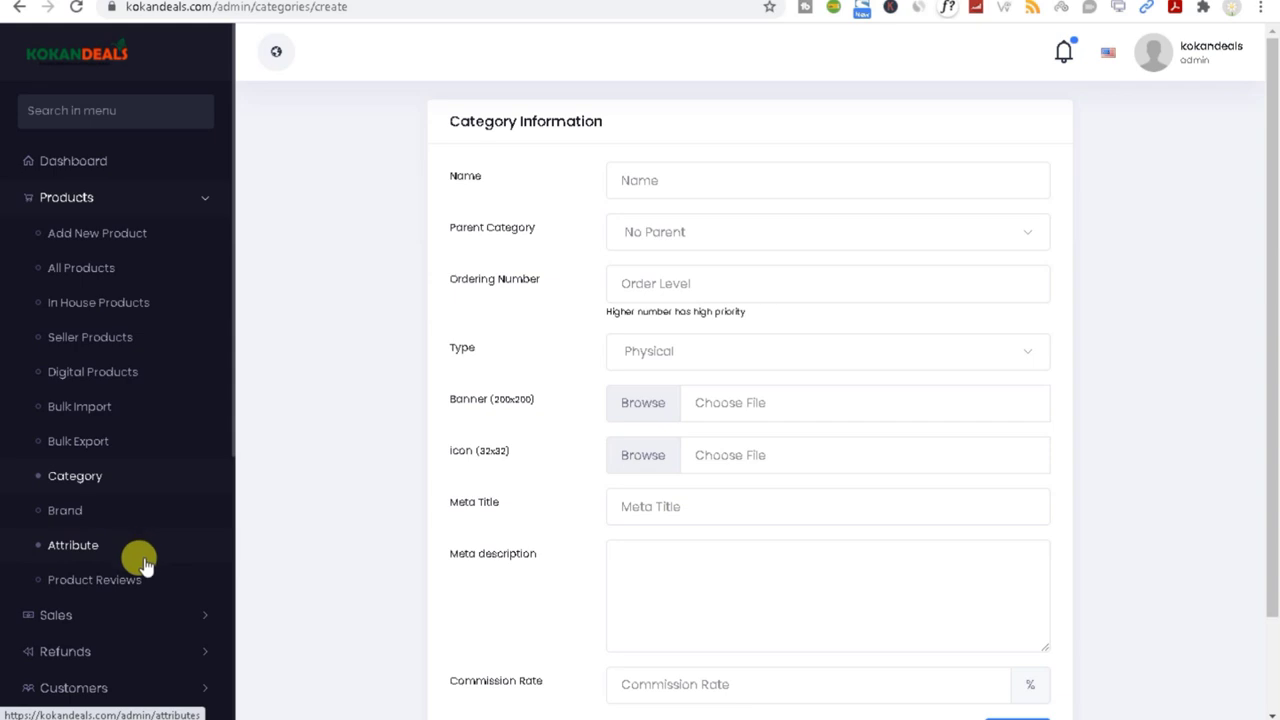
pyautogui.click(62, 556)
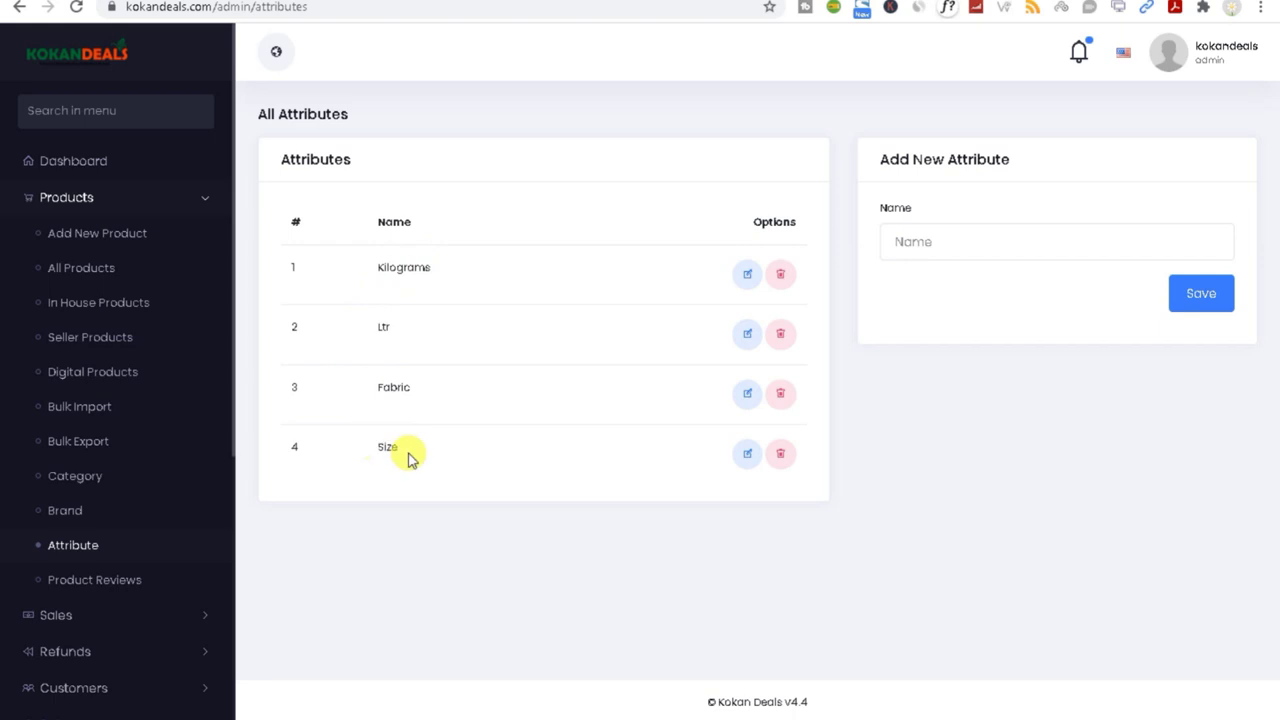
# Step: Edit the Size attribute and compare its English, Hindi and Marathi name versions
pyautogui.click(905, 242)
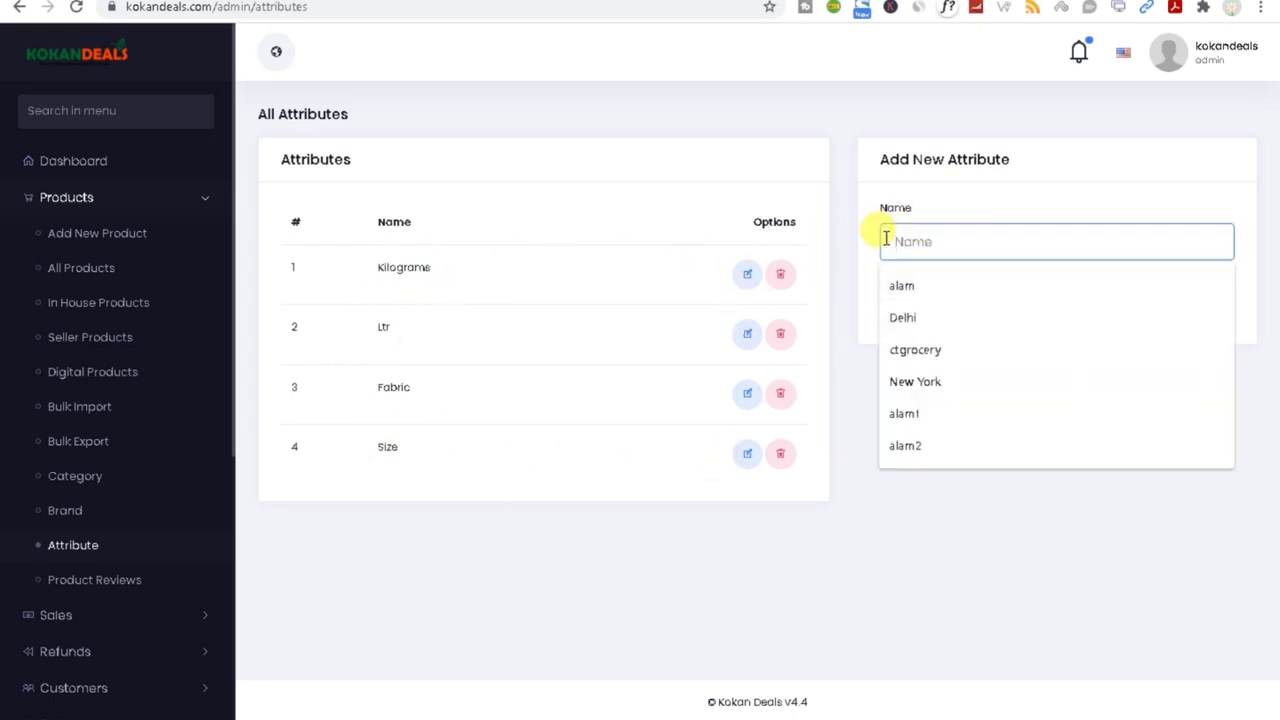
pyautogui.click(746, 458)
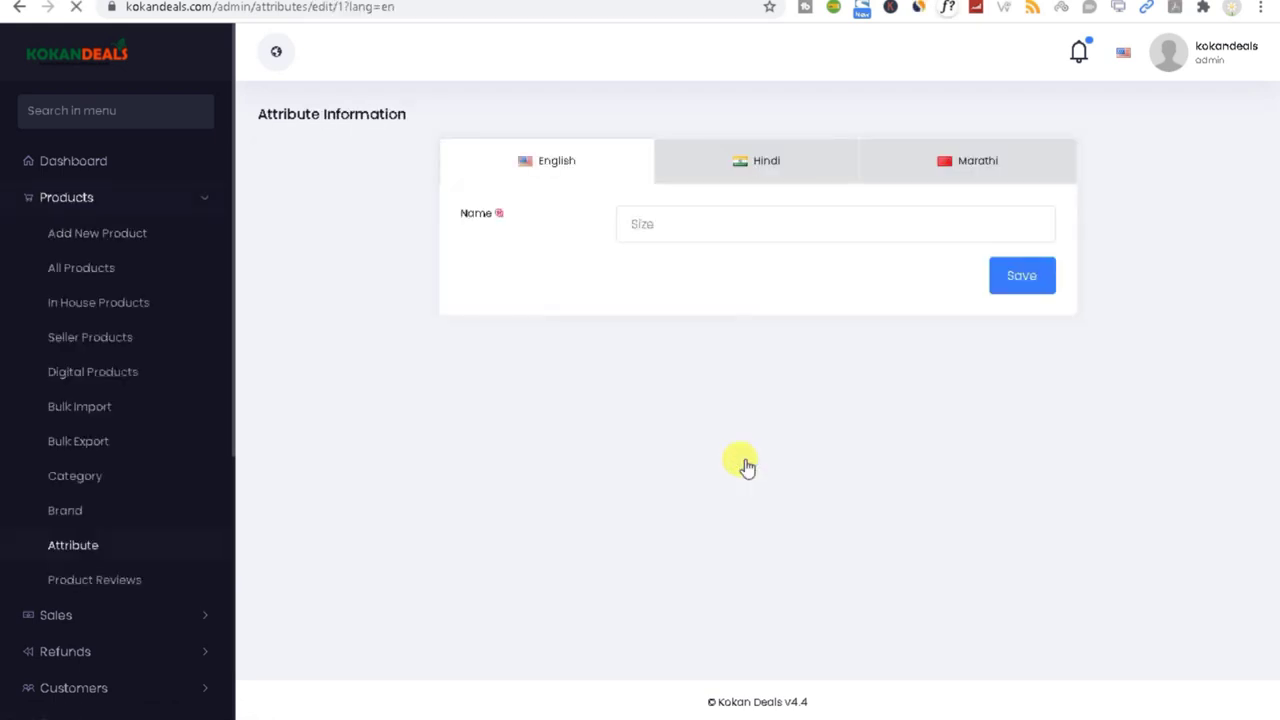
pyautogui.click(674, 220)
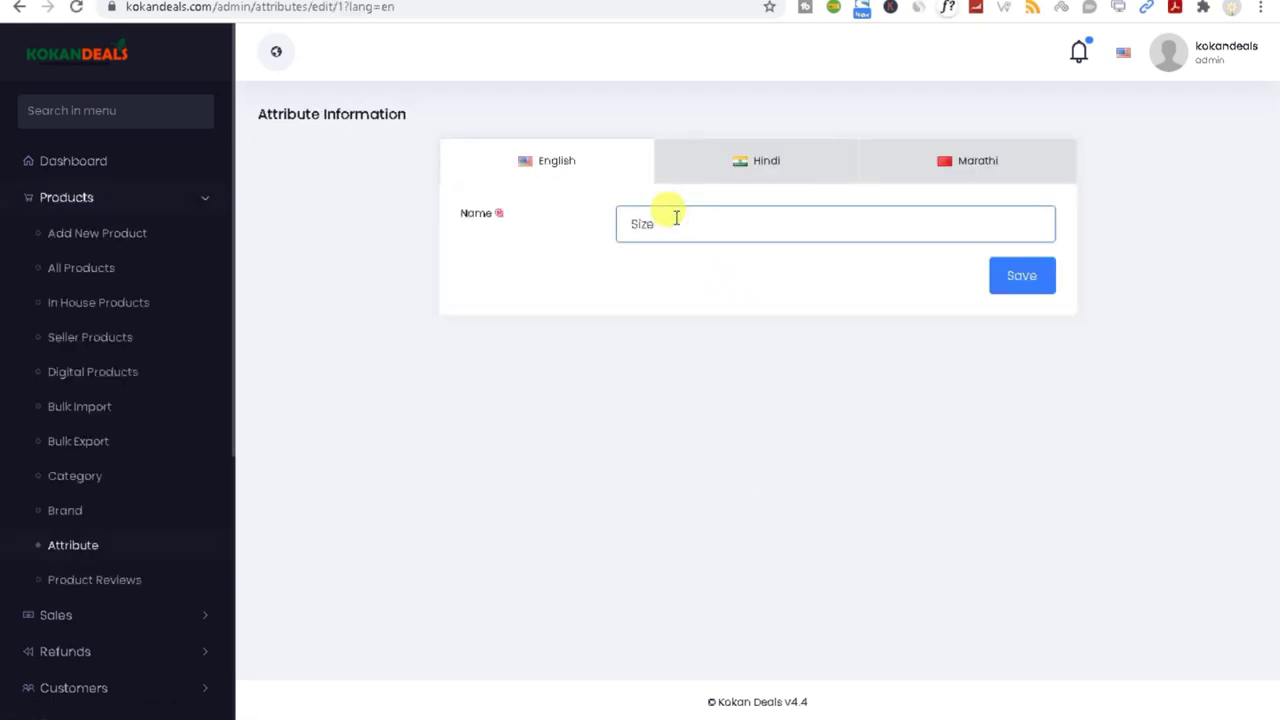
pyautogui.click(734, 169)
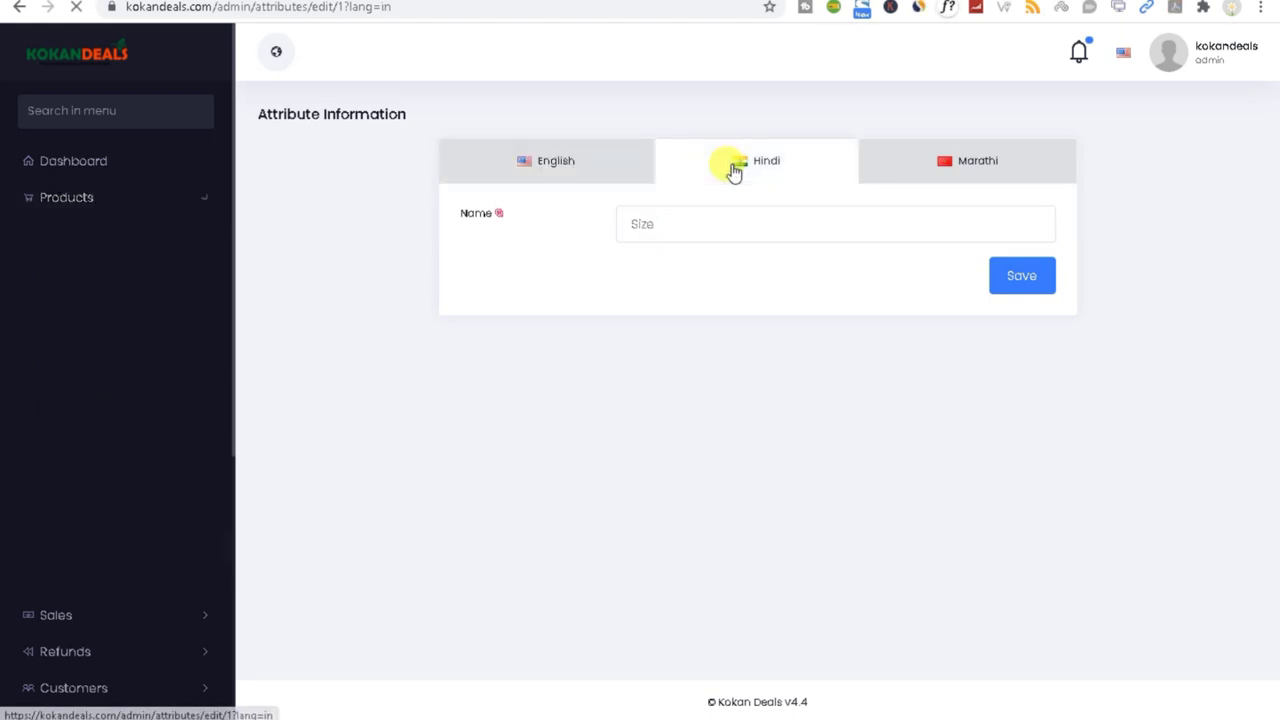
pyautogui.click(960, 172)
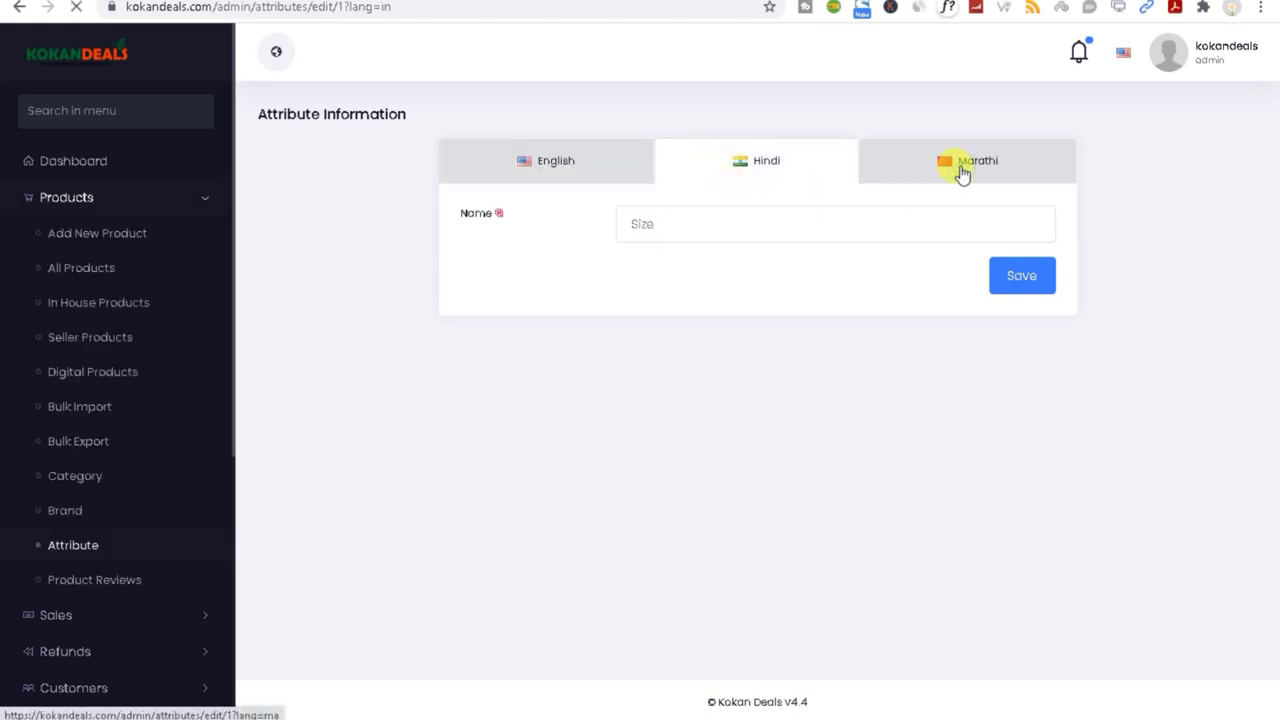
pyautogui.click(563, 171)
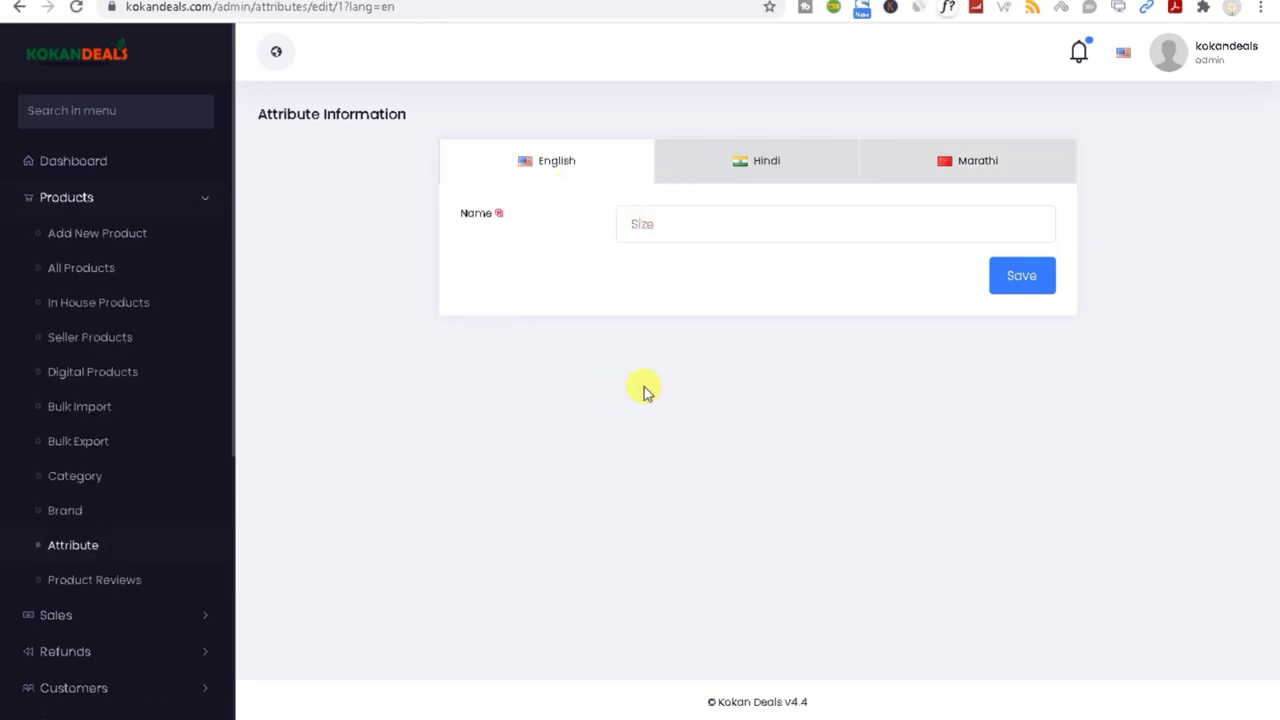
pyautogui.click(648, 224)
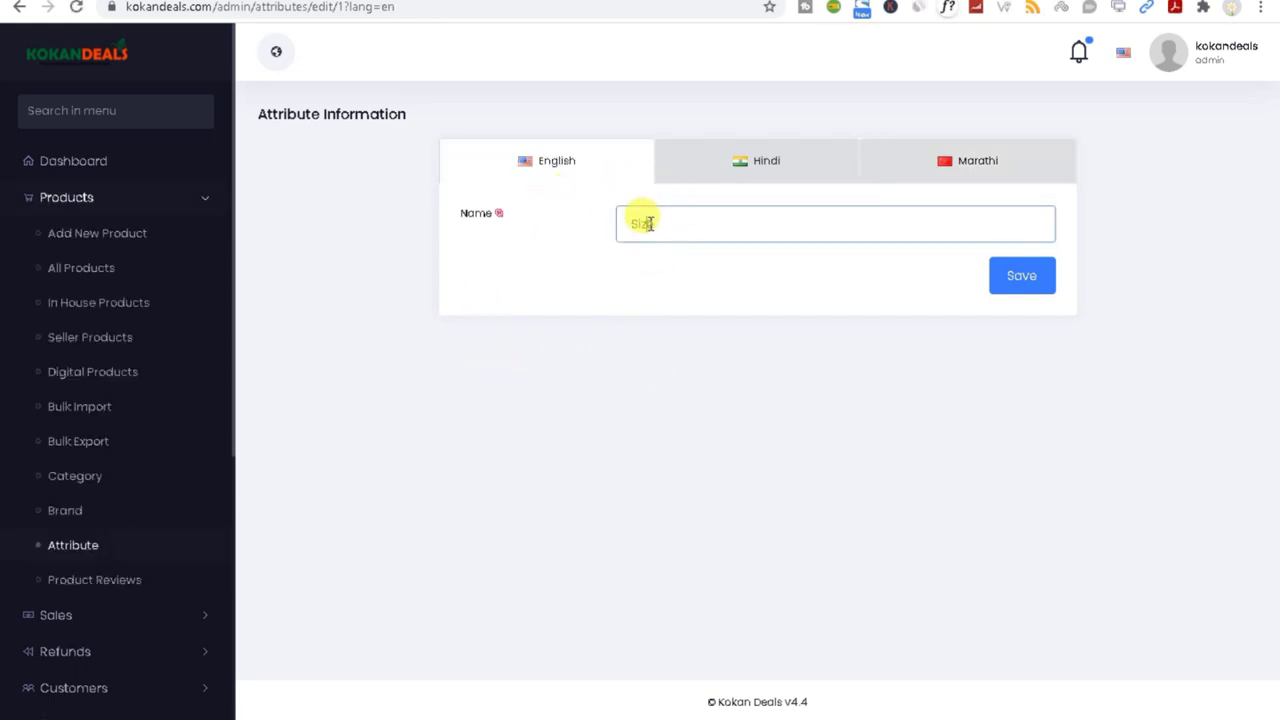
pyautogui.doubleClick(645, 222)
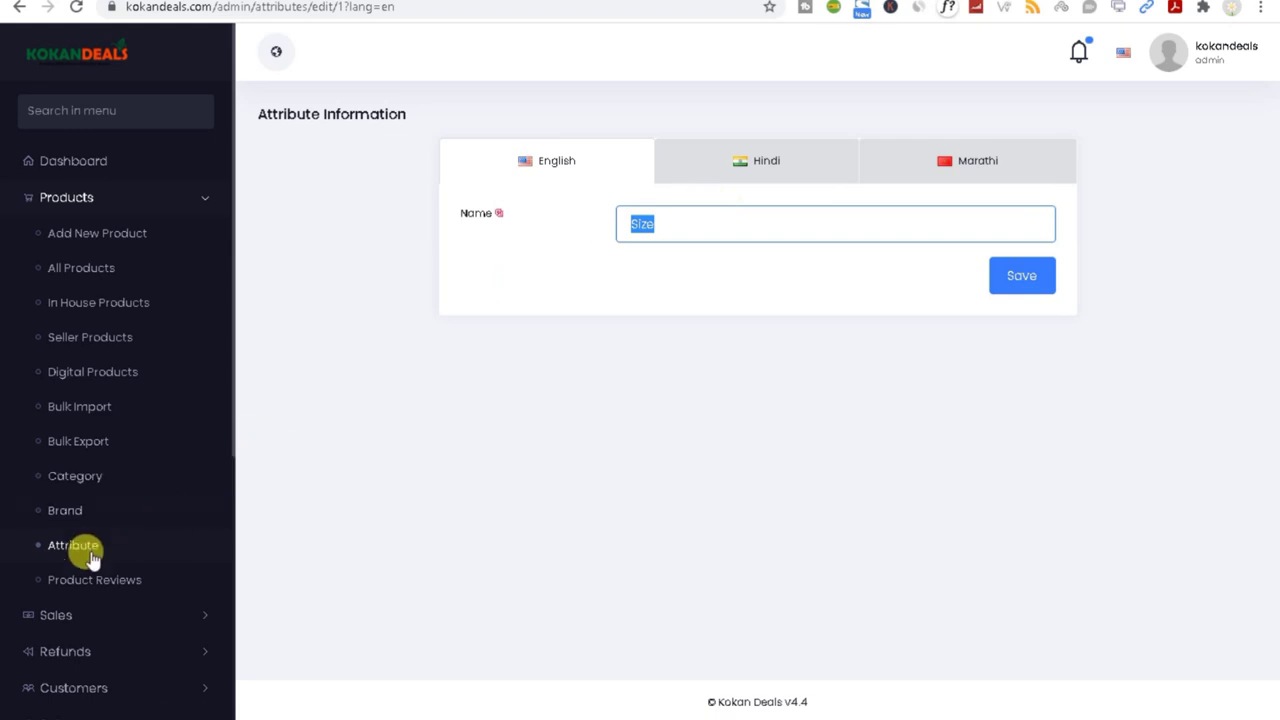
pyautogui.click(766, 172)
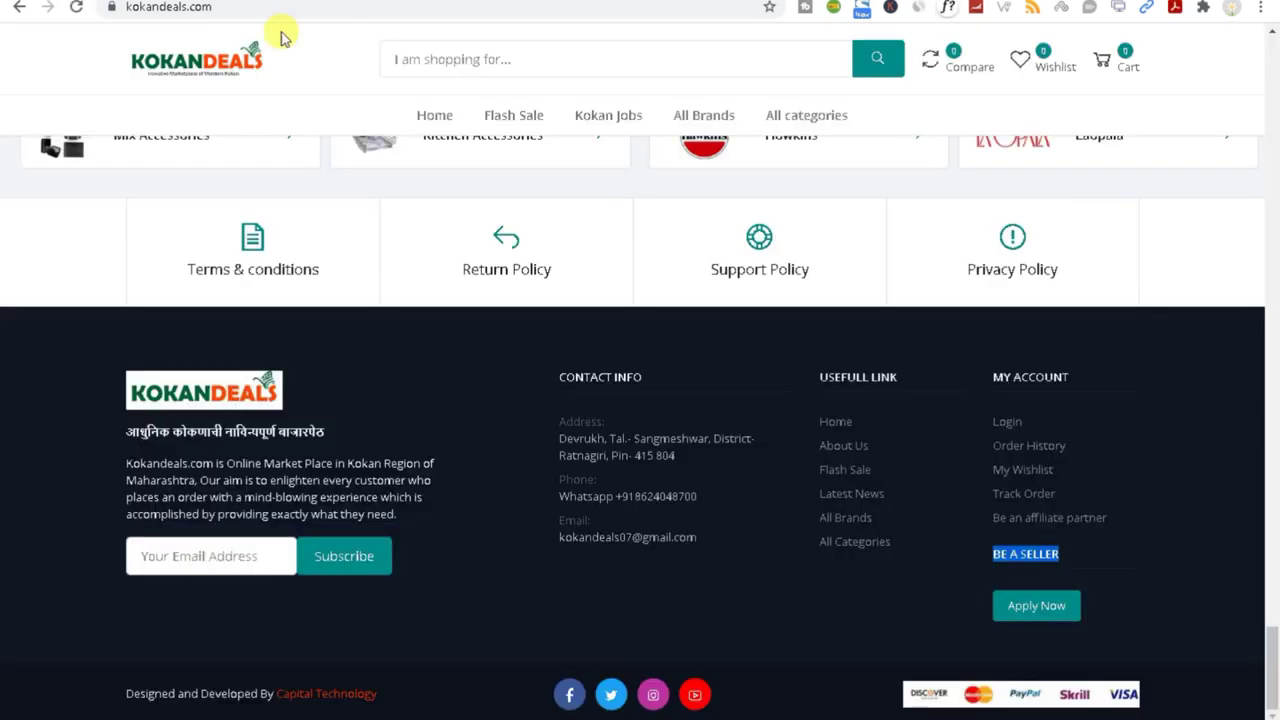
# Step: Switch the storefront language to Hindi and check the other language options
pyautogui.moveTo(1272, 645); pyautogui.dragTo(1272, 58)
pyautogui.click(178, 42)
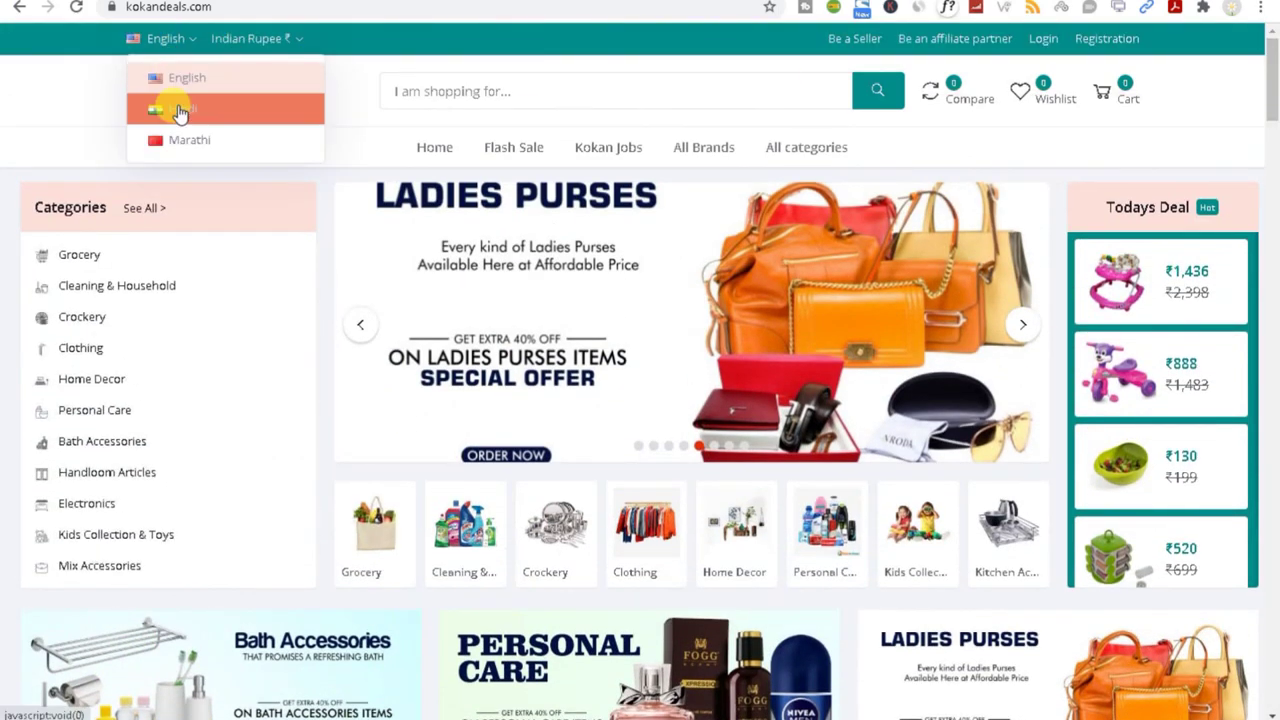
pyautogui.click(178, 112)
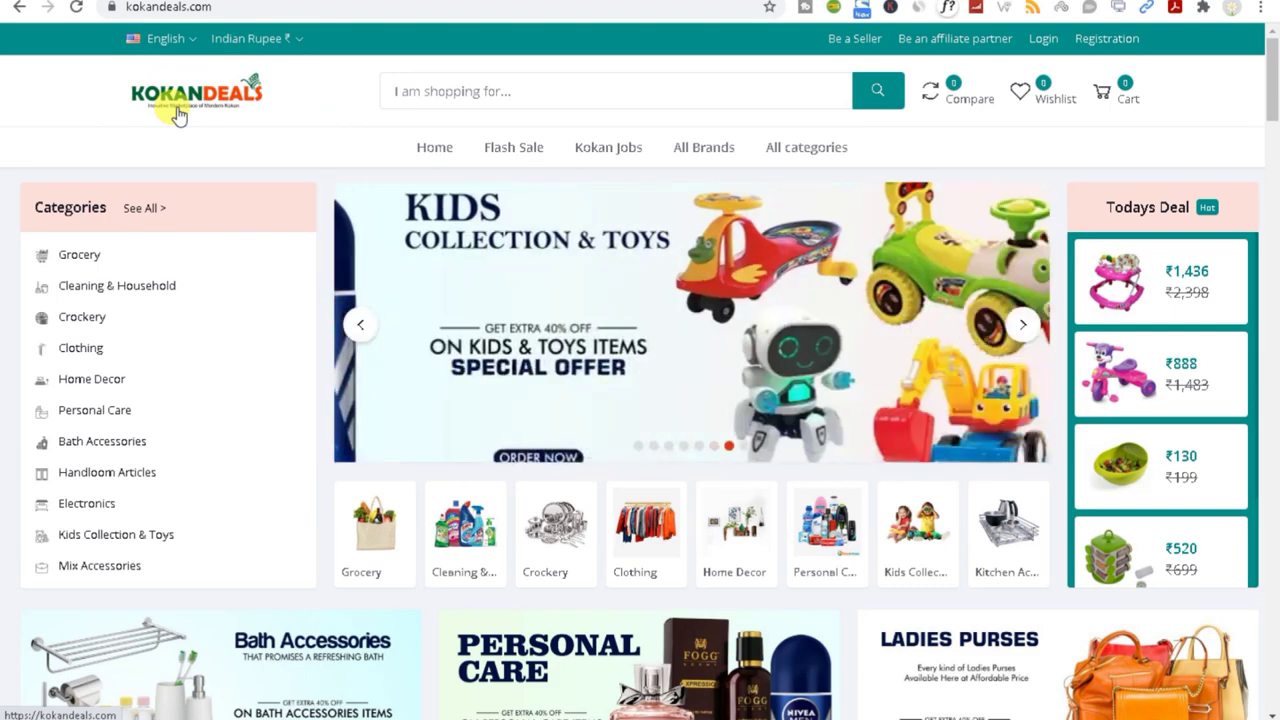
pyautogui.moveTo(1276, 104); pyautogui.dragTo(1273, 58)
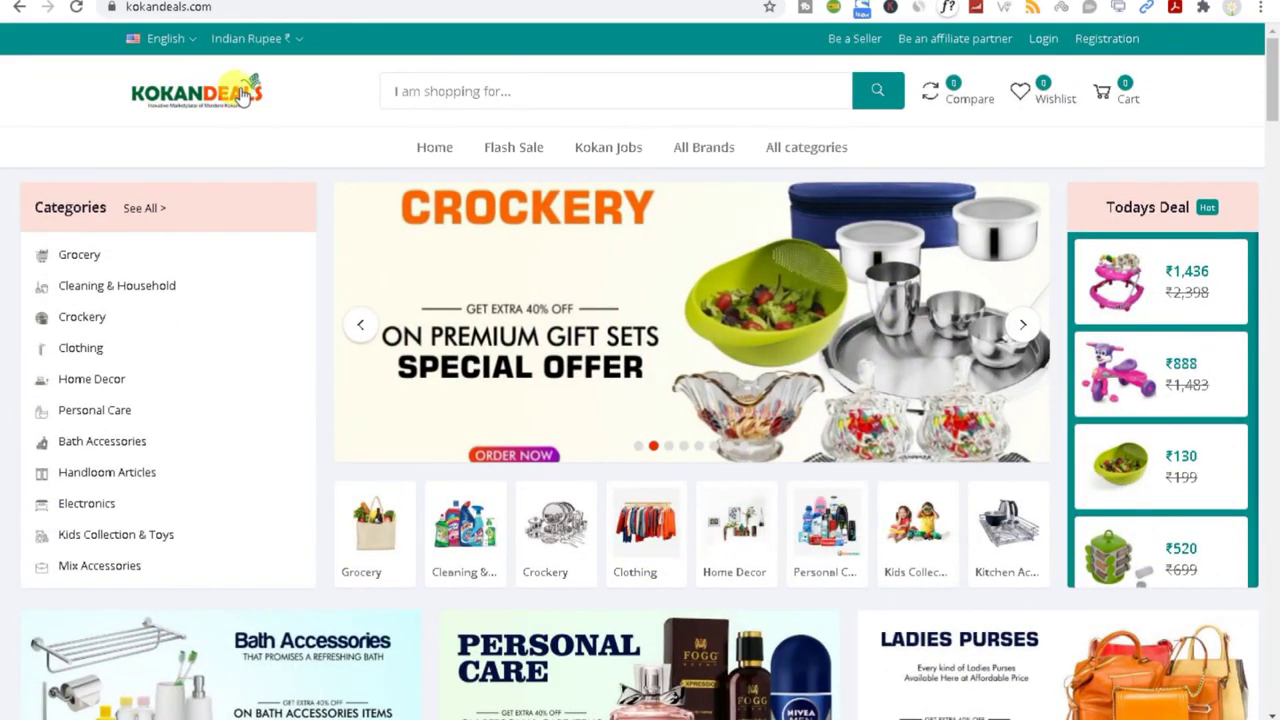
pyautogui.click(168, 39)
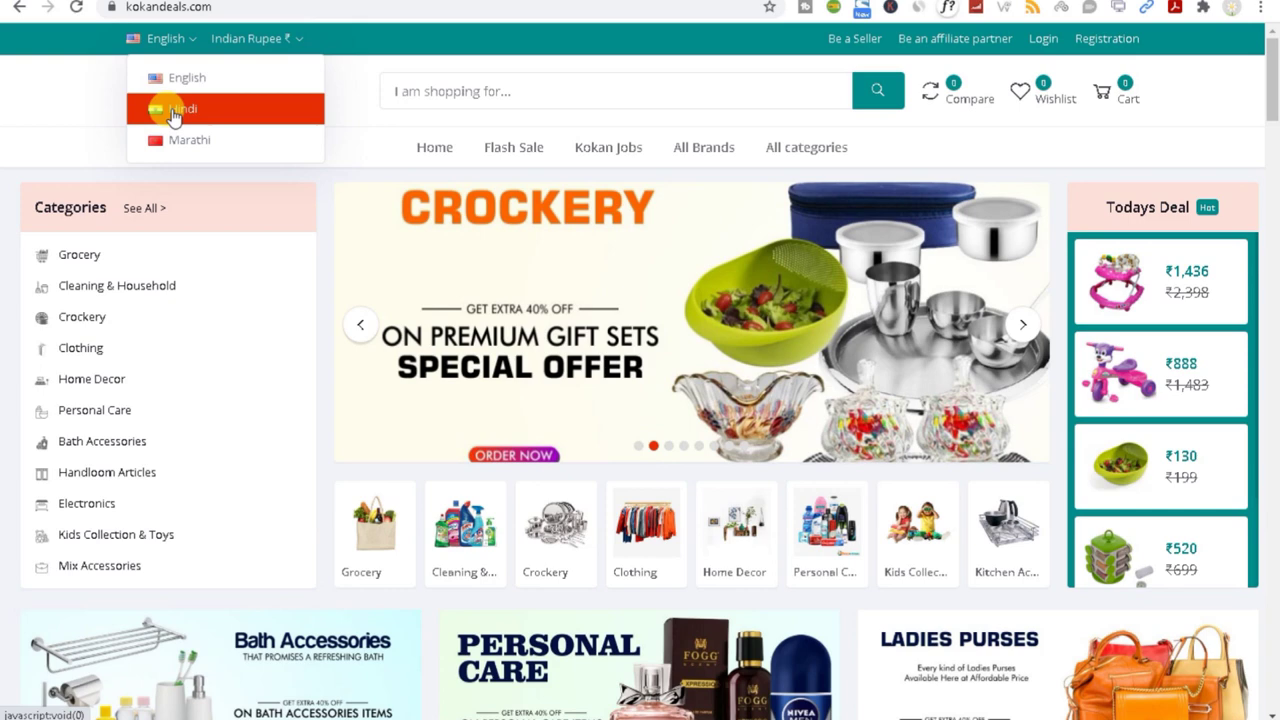
pyautogui.click(172, 110)
pyautogui.click(160, 40)
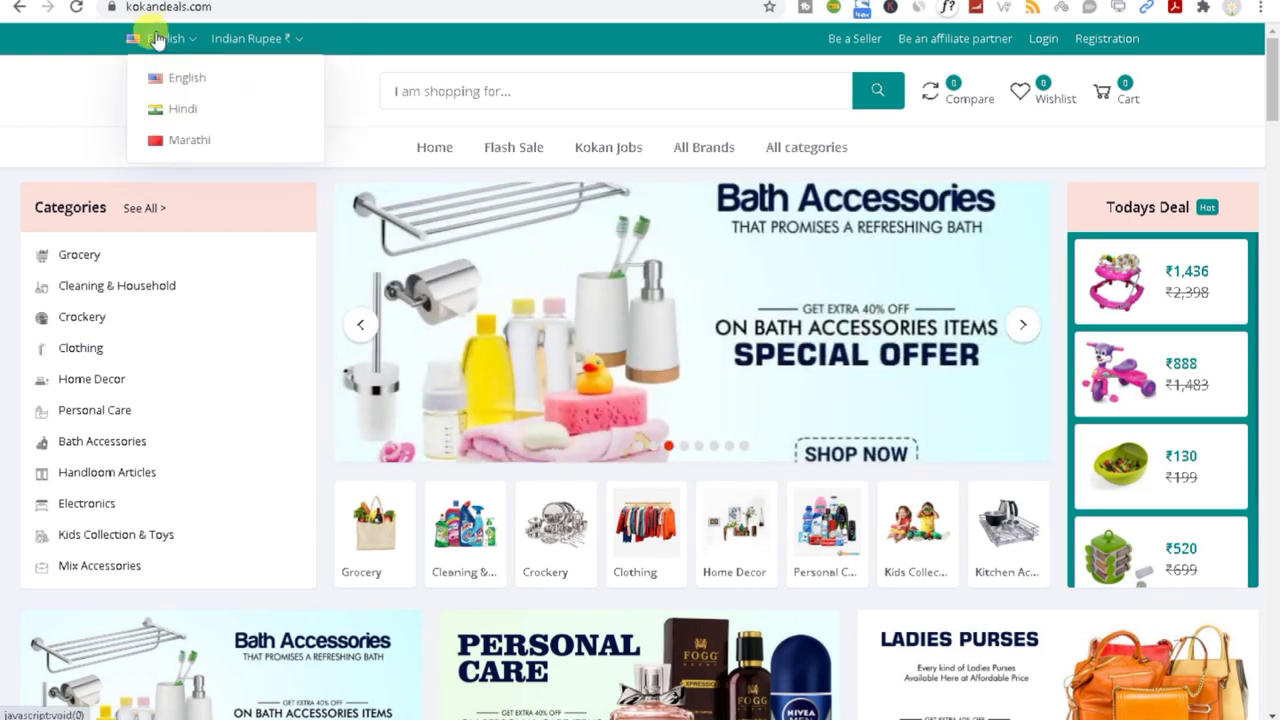
pyautogui.click(172, 148)
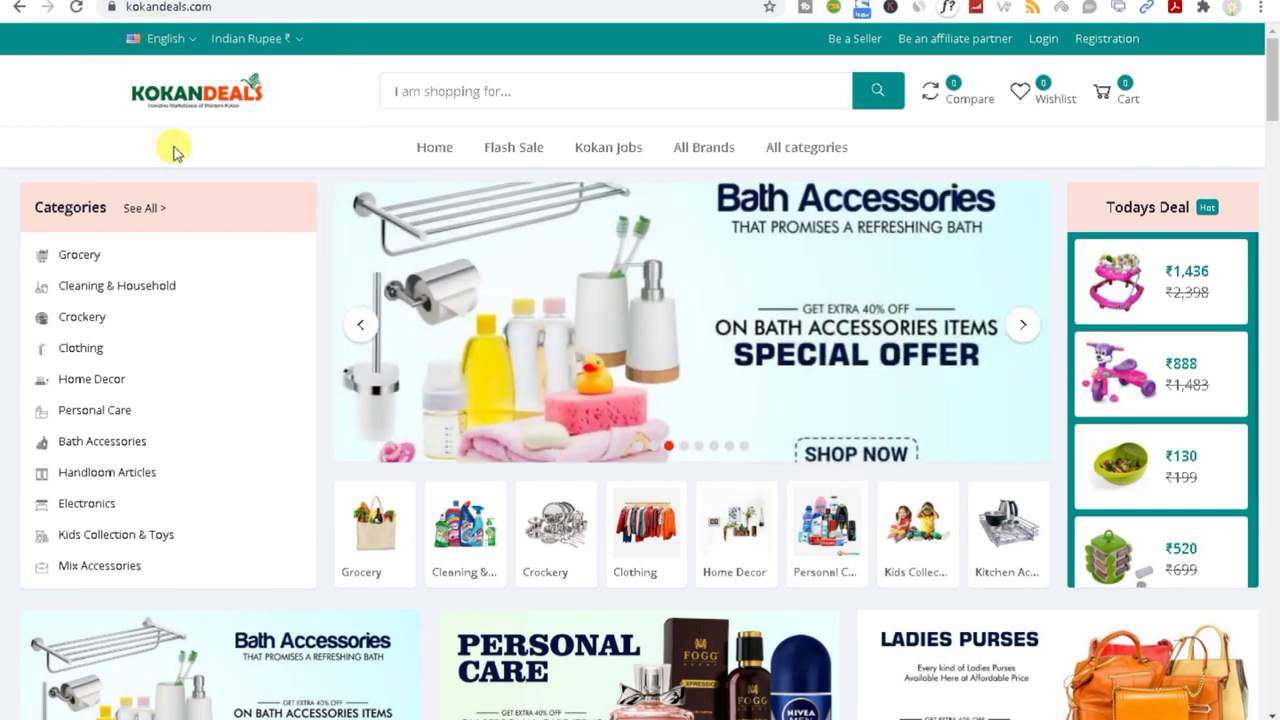
# Step: Recheck the language options, then show the Size attribute's Marathi translation in the edit page
pyautogui.click(163, 38)
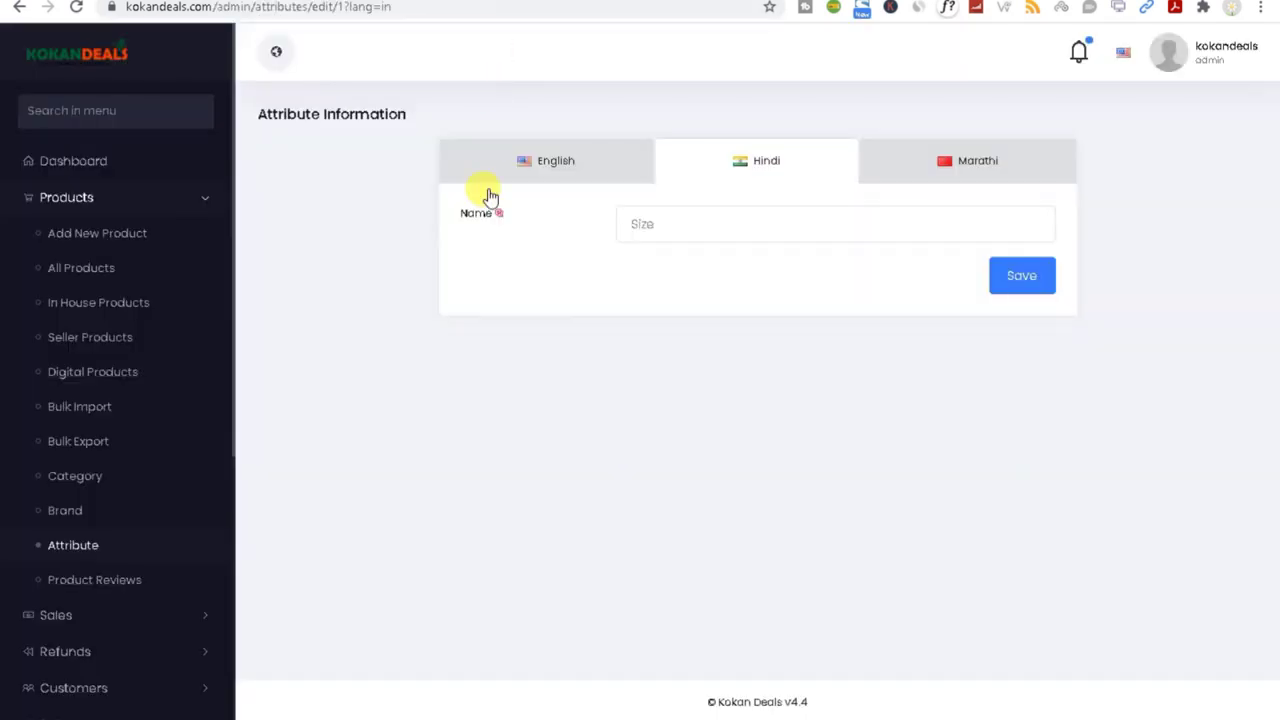
pyautogui.click(671, 222)
pyautogui.click(955, 165)
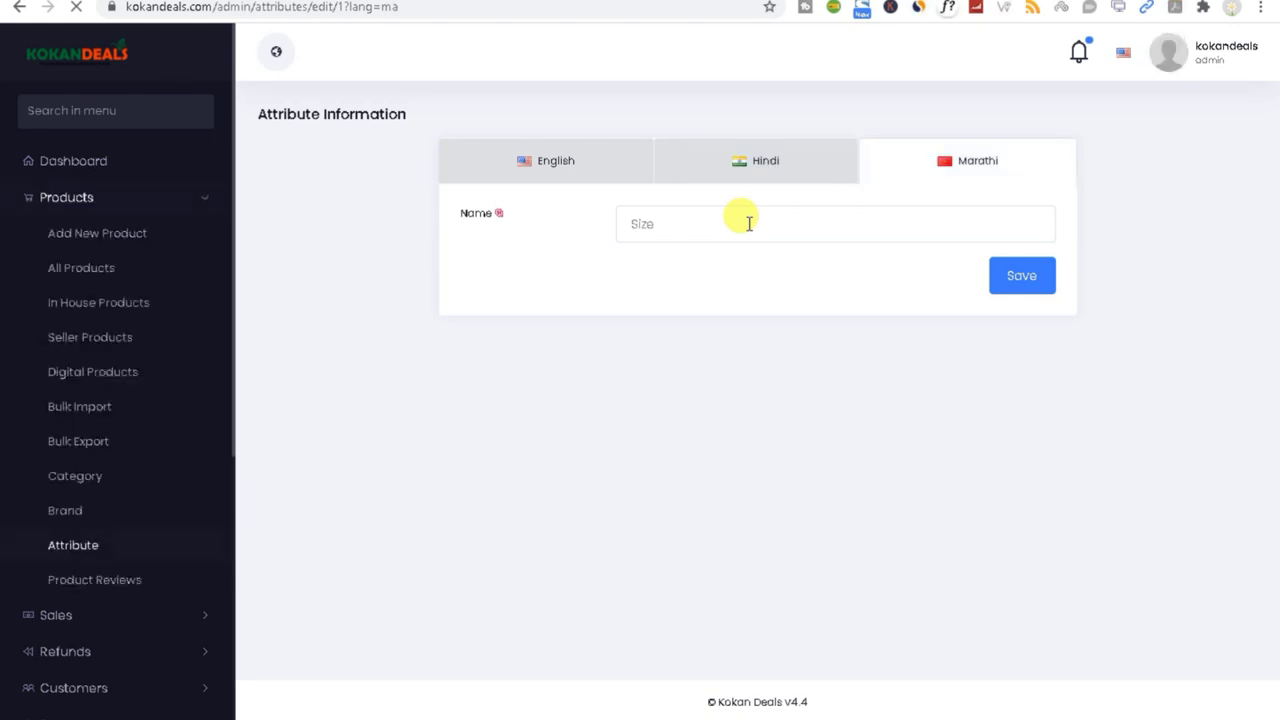
# Step: Check the empty Product Reviews list, then bring up the blank Add New Product form
pyautogui.click(90, 581)
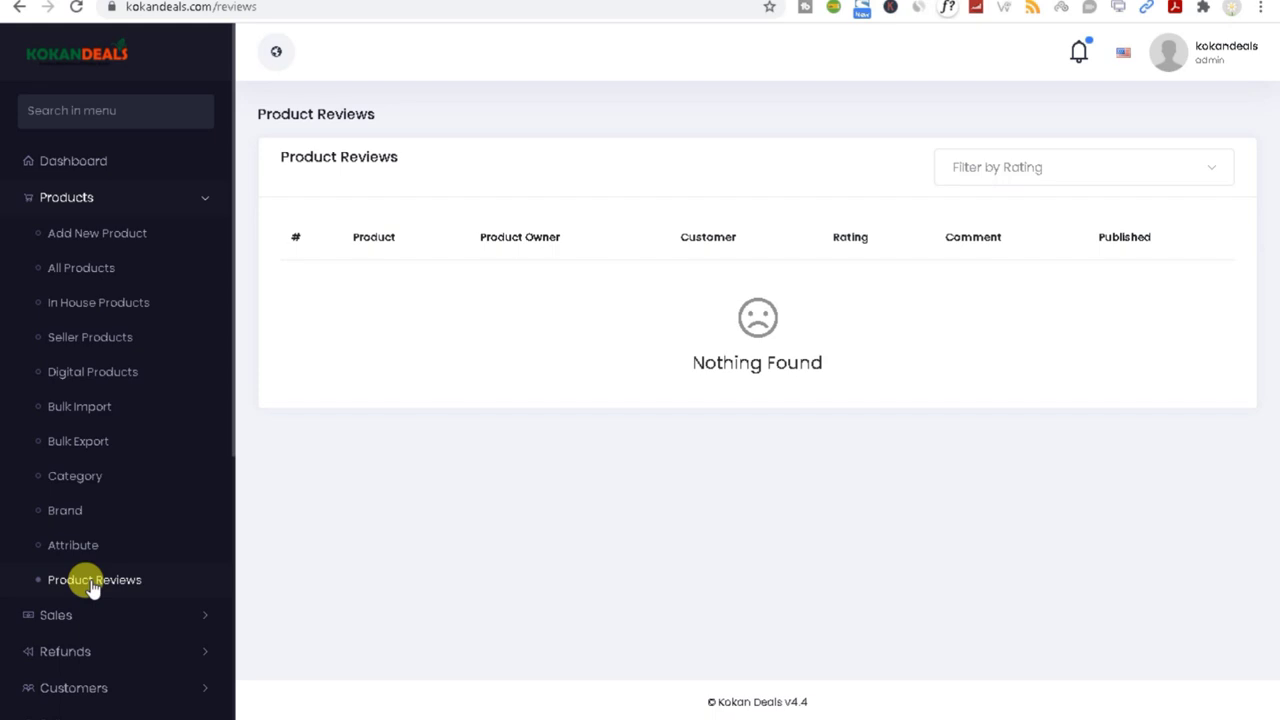
pyautogui.click(52, 246)
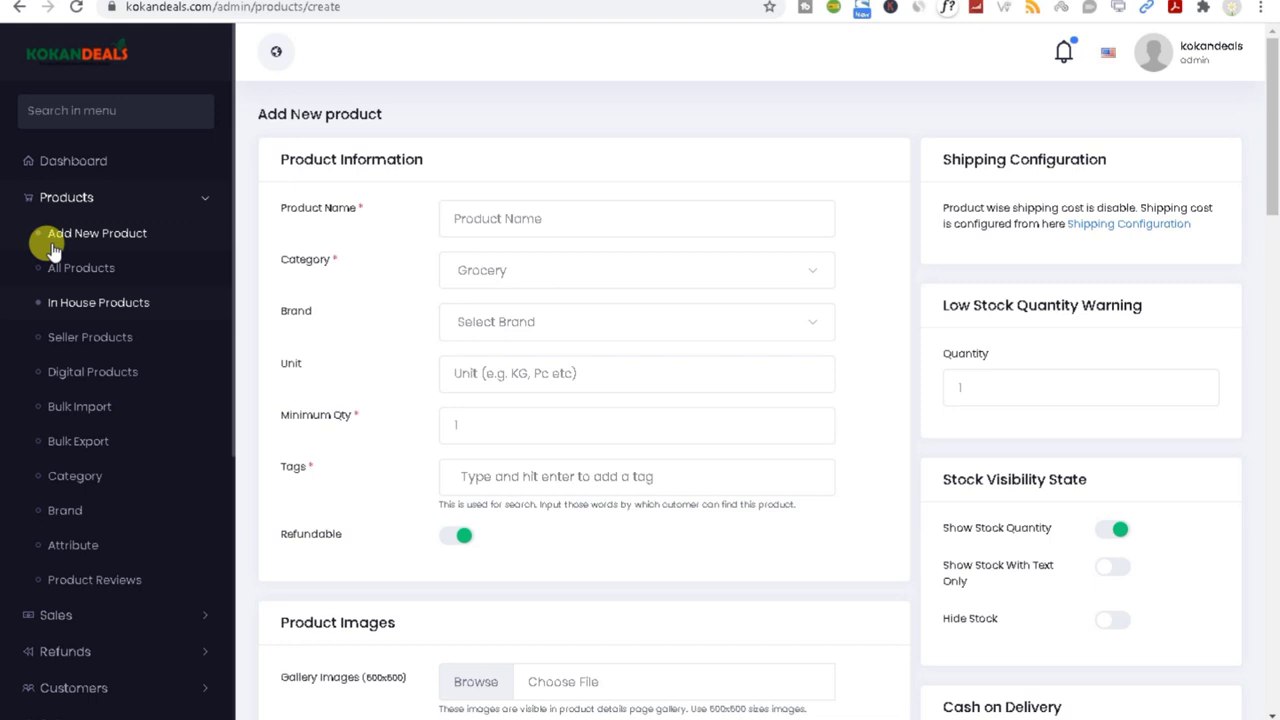
pyautogui.click(454, 214)
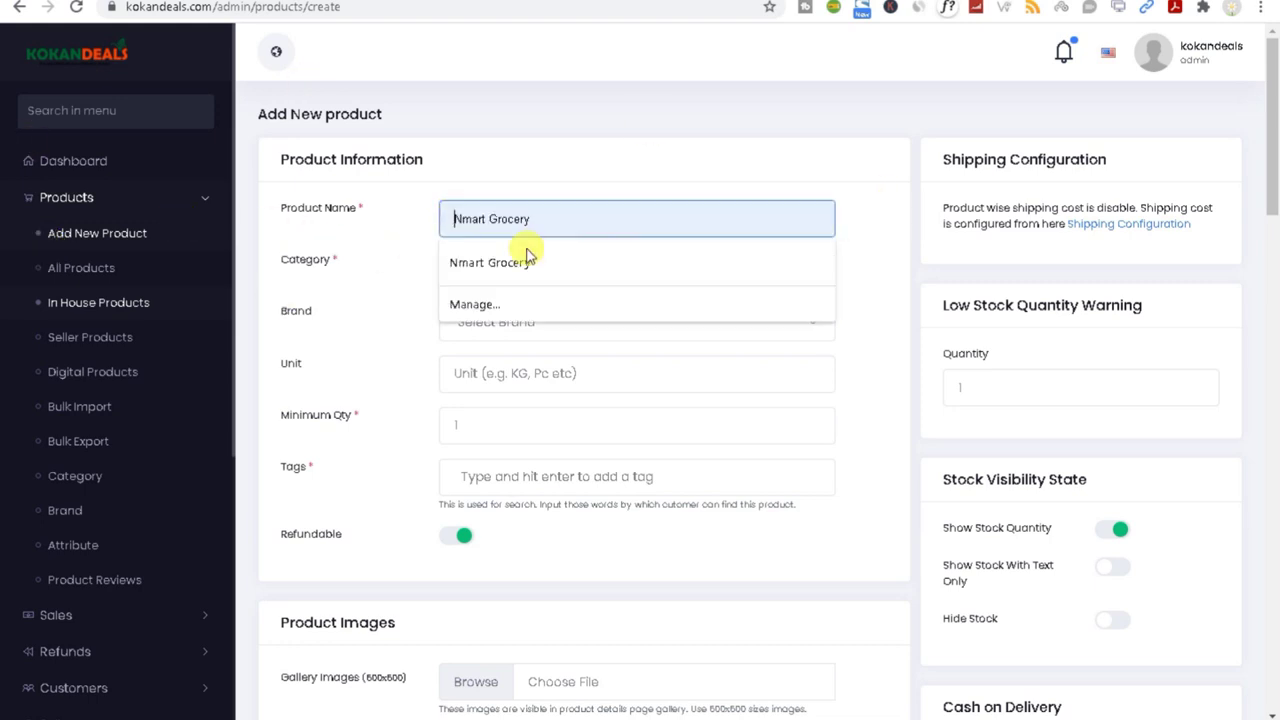
pyautogui.click(396, 256)
pyautogui.click(466, 271)
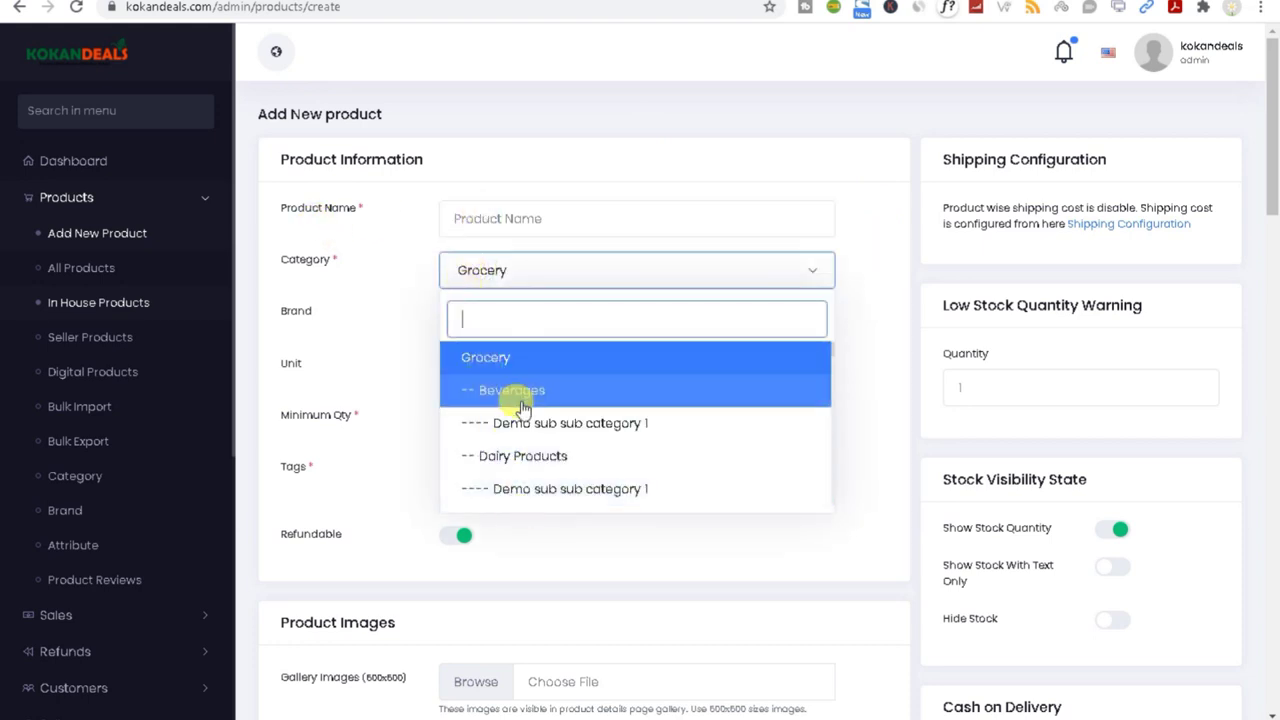
pyautogui.scroll(-4, 527, 405)
pyautogui.click(378, 305)
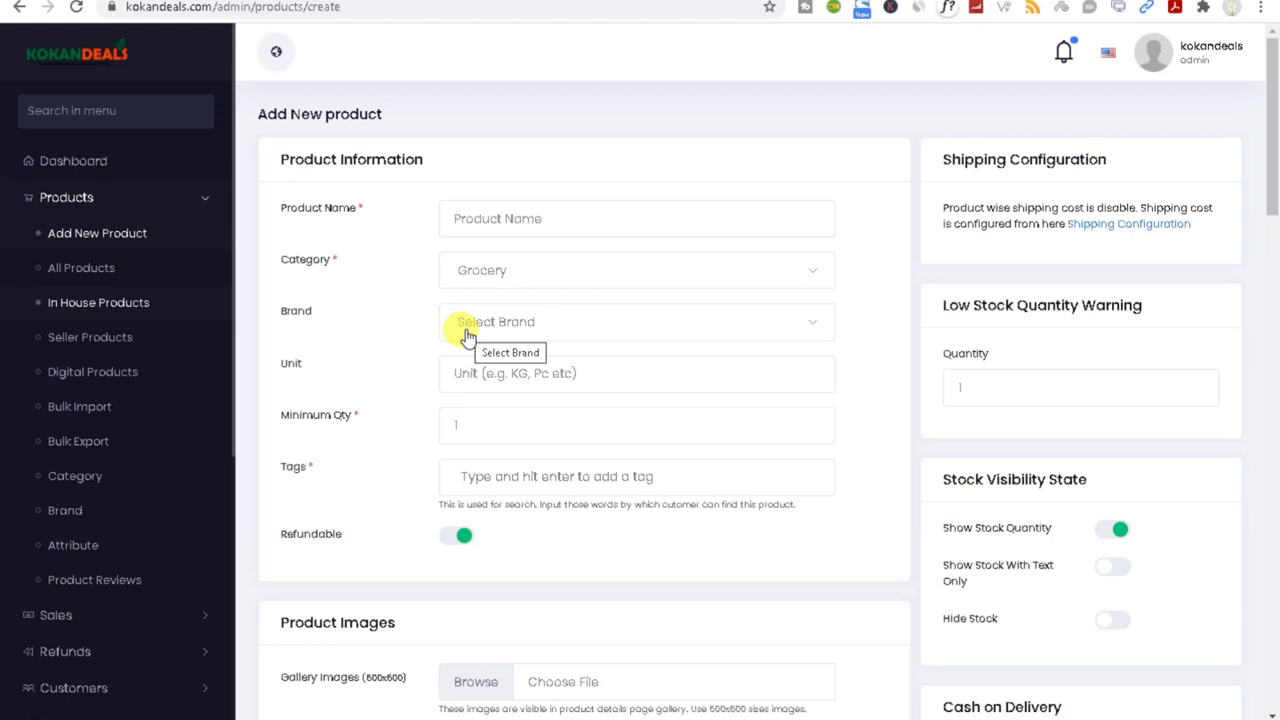
pyautogui.click(486, 218)
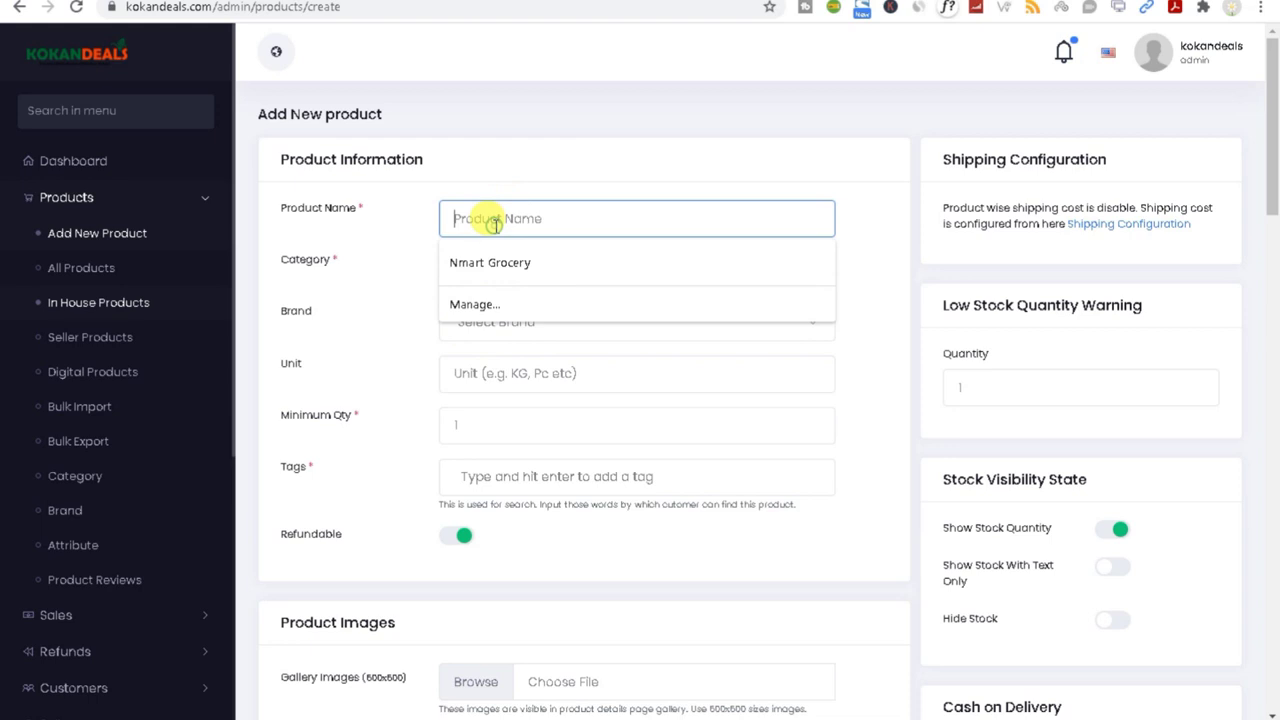
pyautogui.click(397, 262)
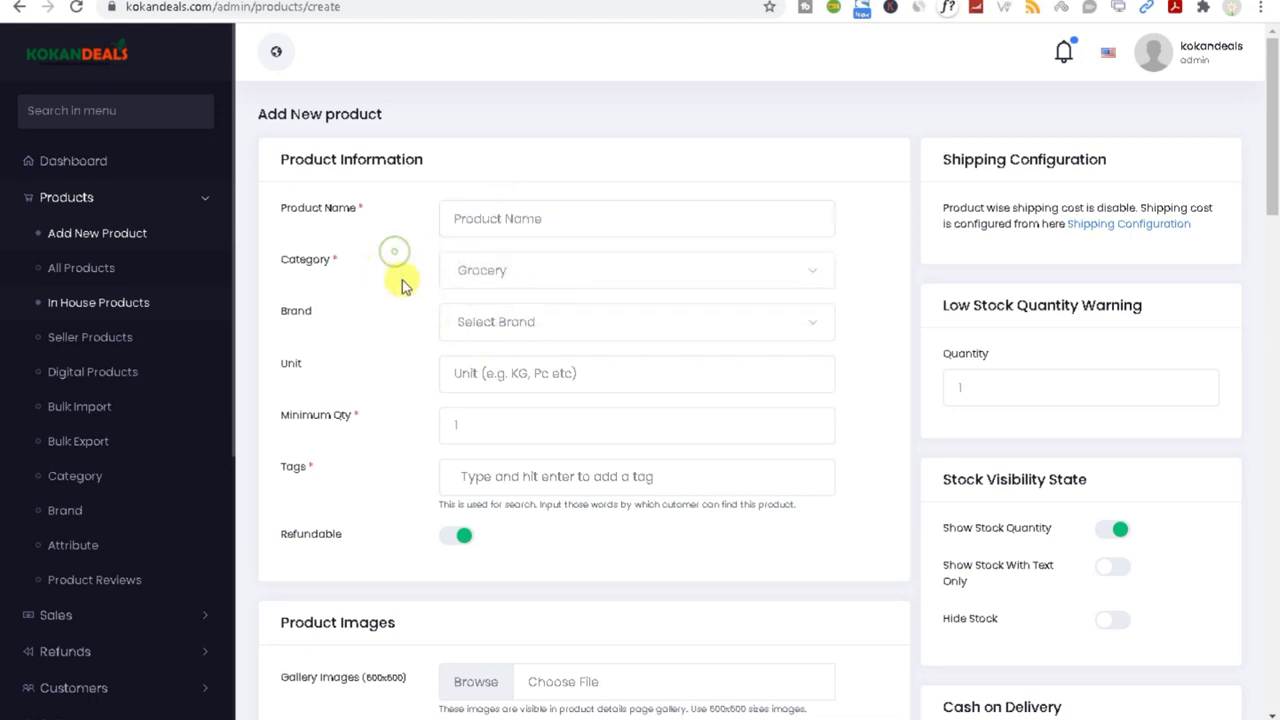
pyautogui.click(486, 325)
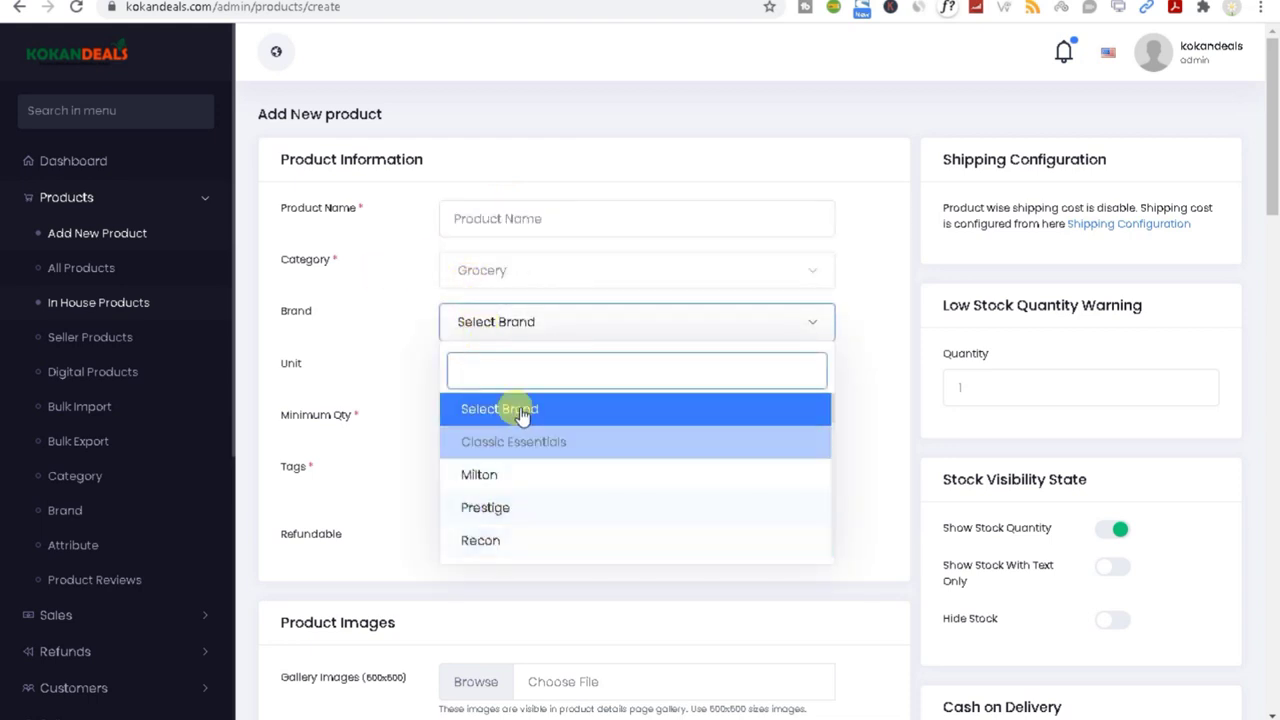
pyautogui.scroll(-5, 514, 540)
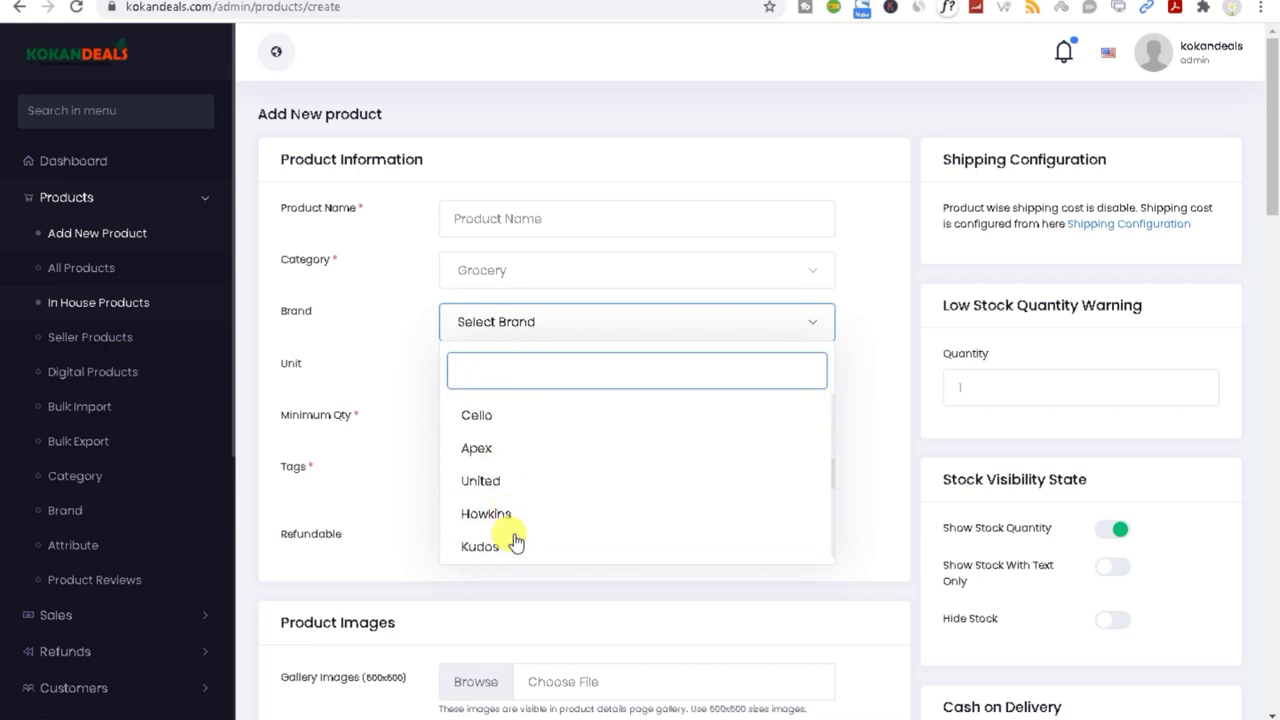
pyautogui.scroll(-5, 514, 540)
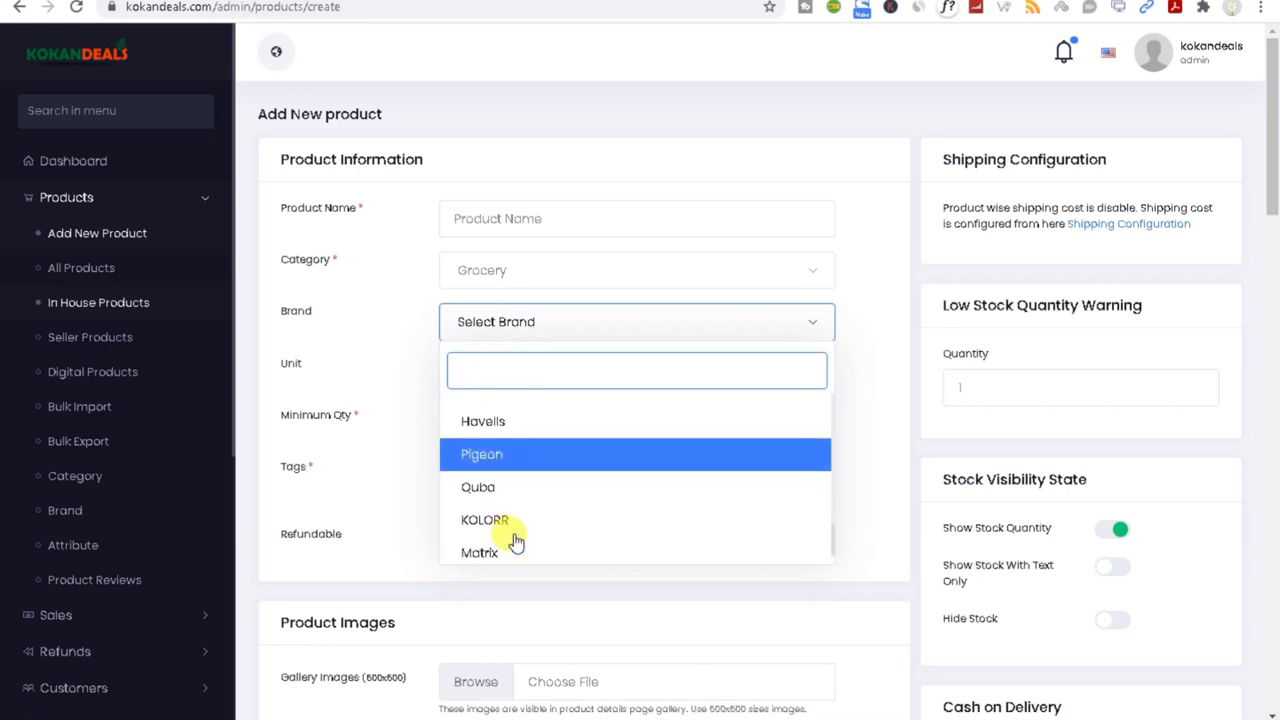
pyautogui.scroll(-3, 514, 540)
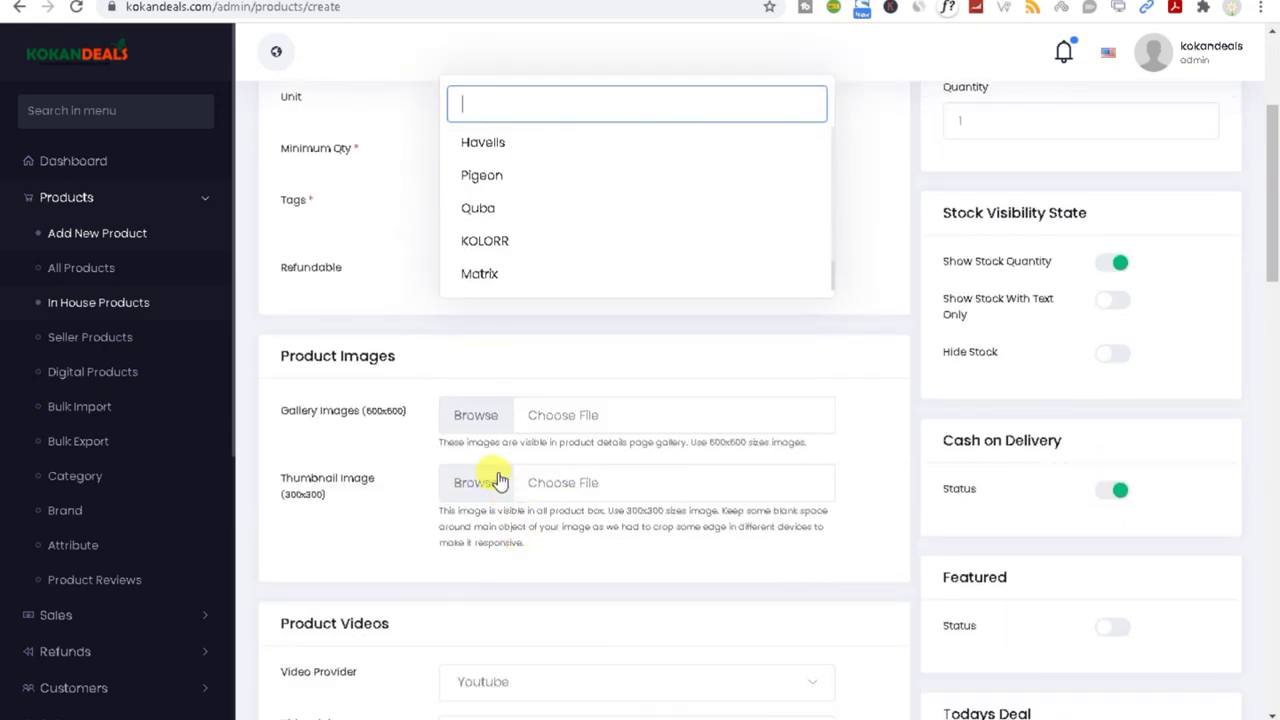
pyautogui.scroll(2, 507, 224)
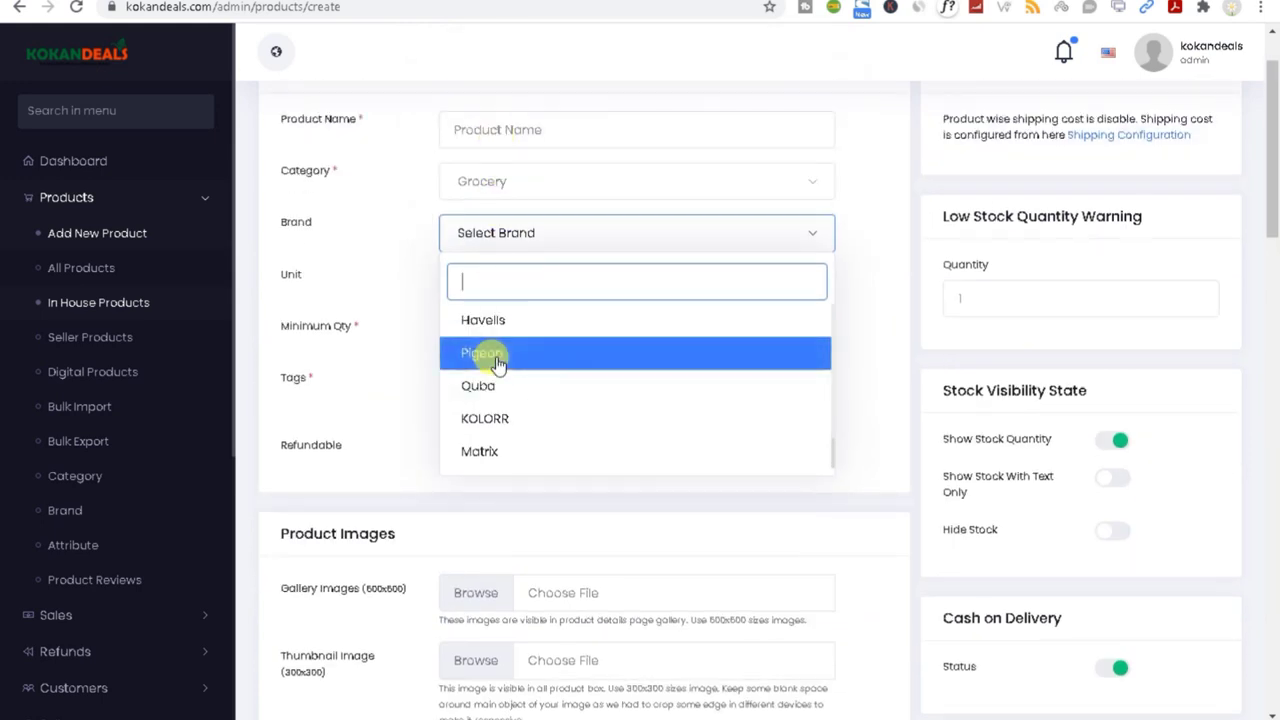
# Step: Open the Brand page from the sidebar in a new browser tab and view it
pyautogui.rightClick(56, 511)
pyautogui.click(95, 526)
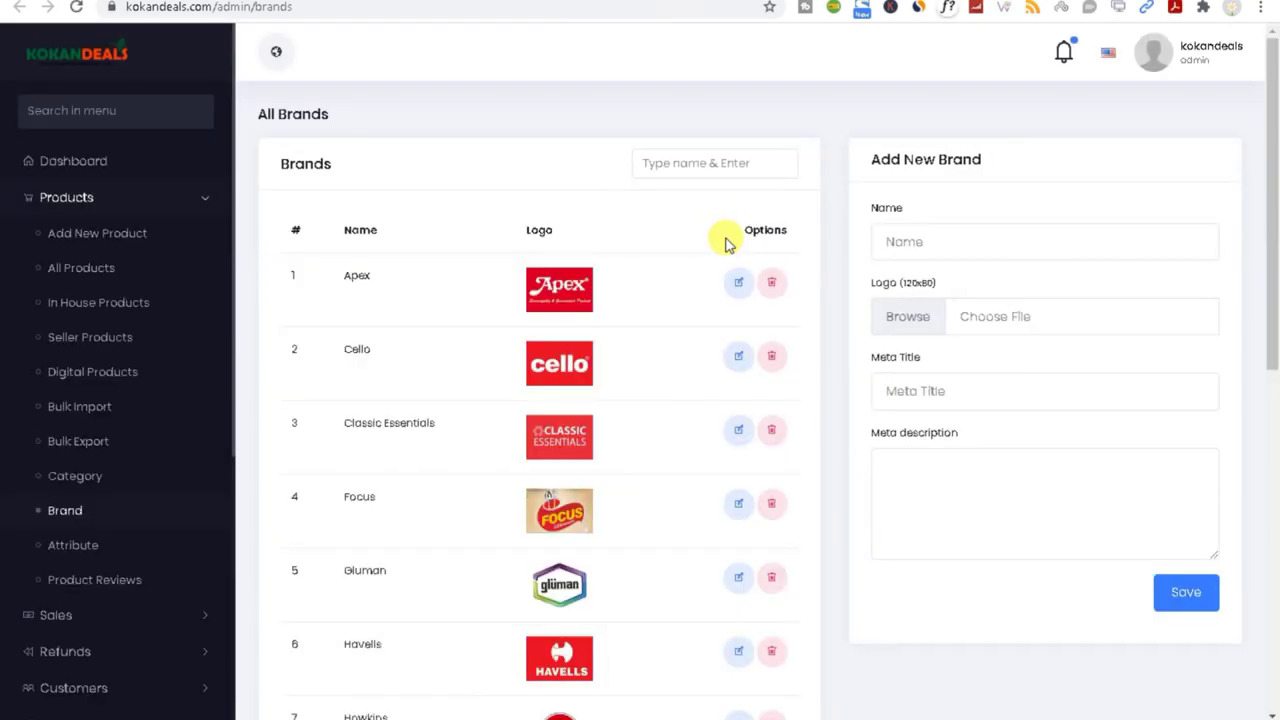
pyautogui.moveTo(1276, 250); pyautogui.dragTo(1274, 620)
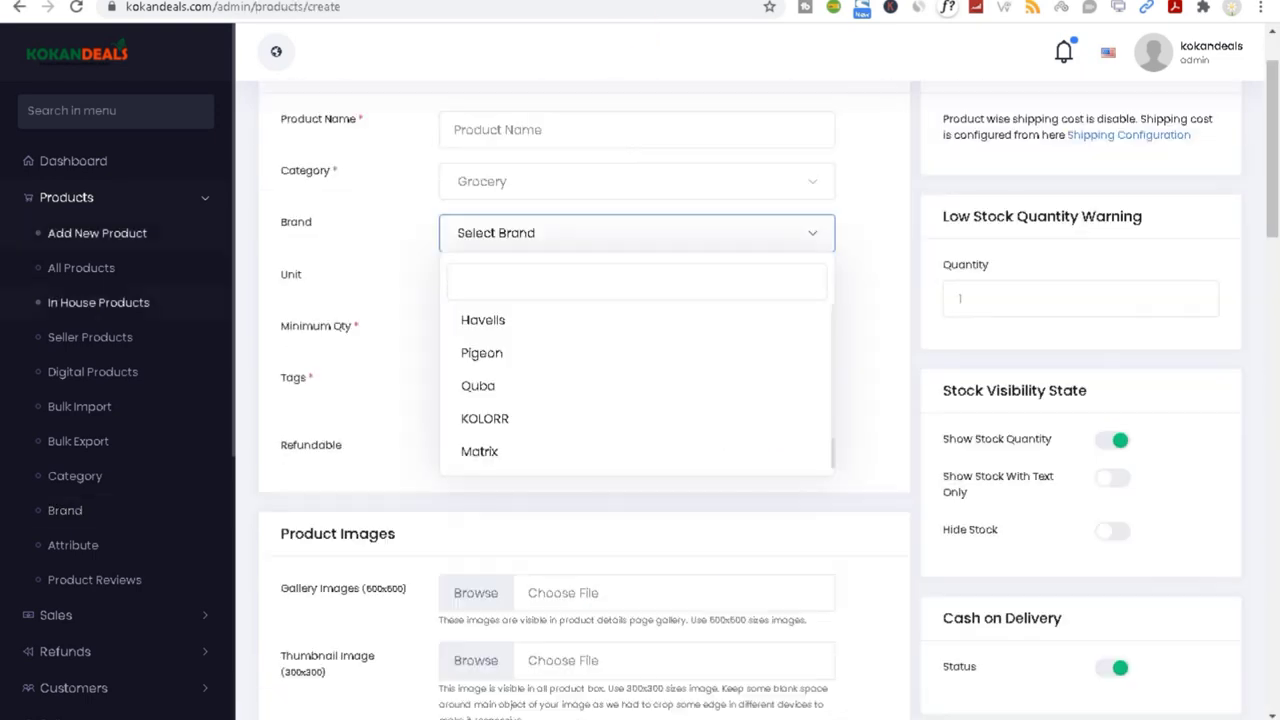
# Step: Back on the new-product form, select Minimum Qty 1 and fill in the name Nmart Grocery
pyautogui.click(282, 330)
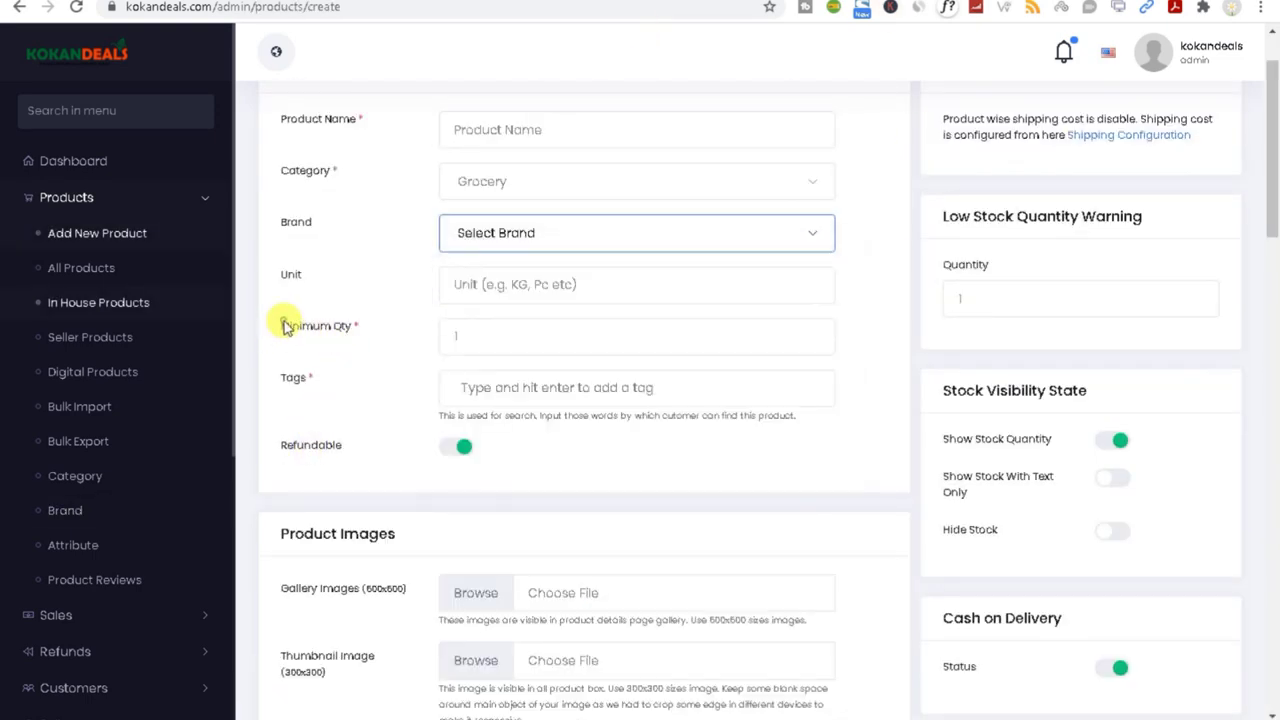
pyautogui.doubleClick(282, 330)
pyautogui.doubleClick(446, 341)
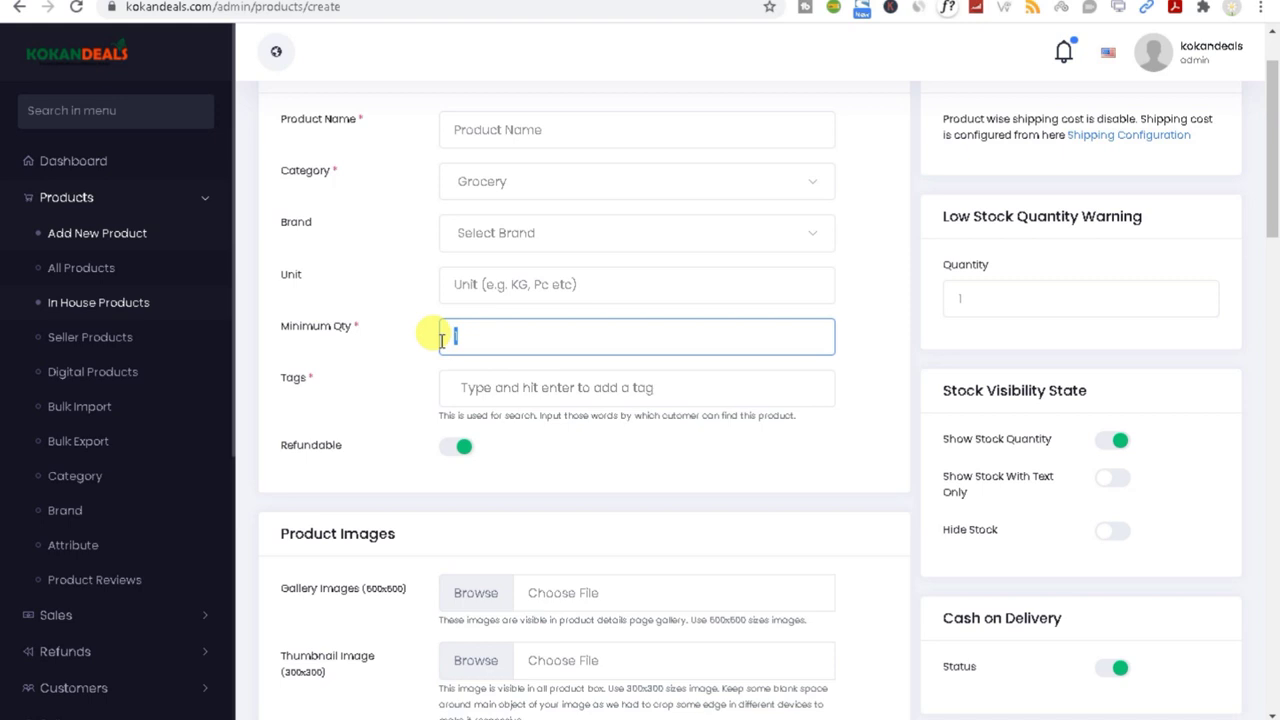
pyautogui.click(477, 387)
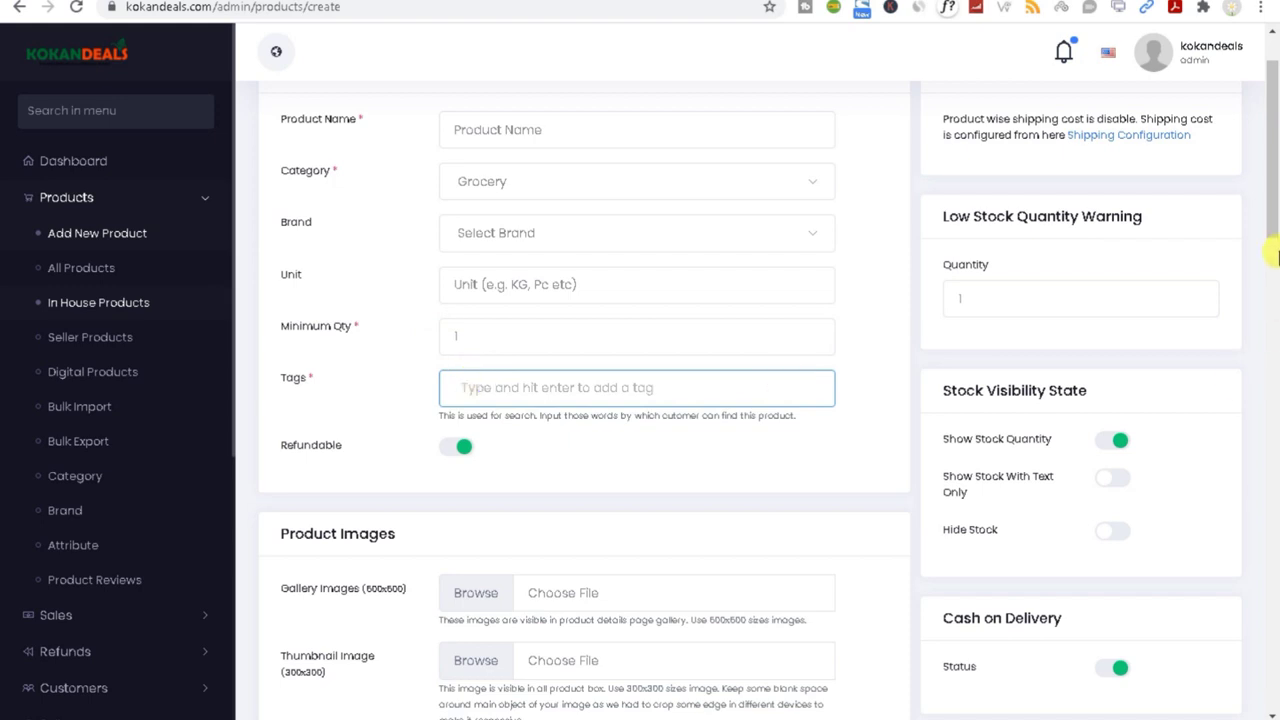
pyautogui.scroll(2, 1275, 270)
pyautogui.click(530, 218)
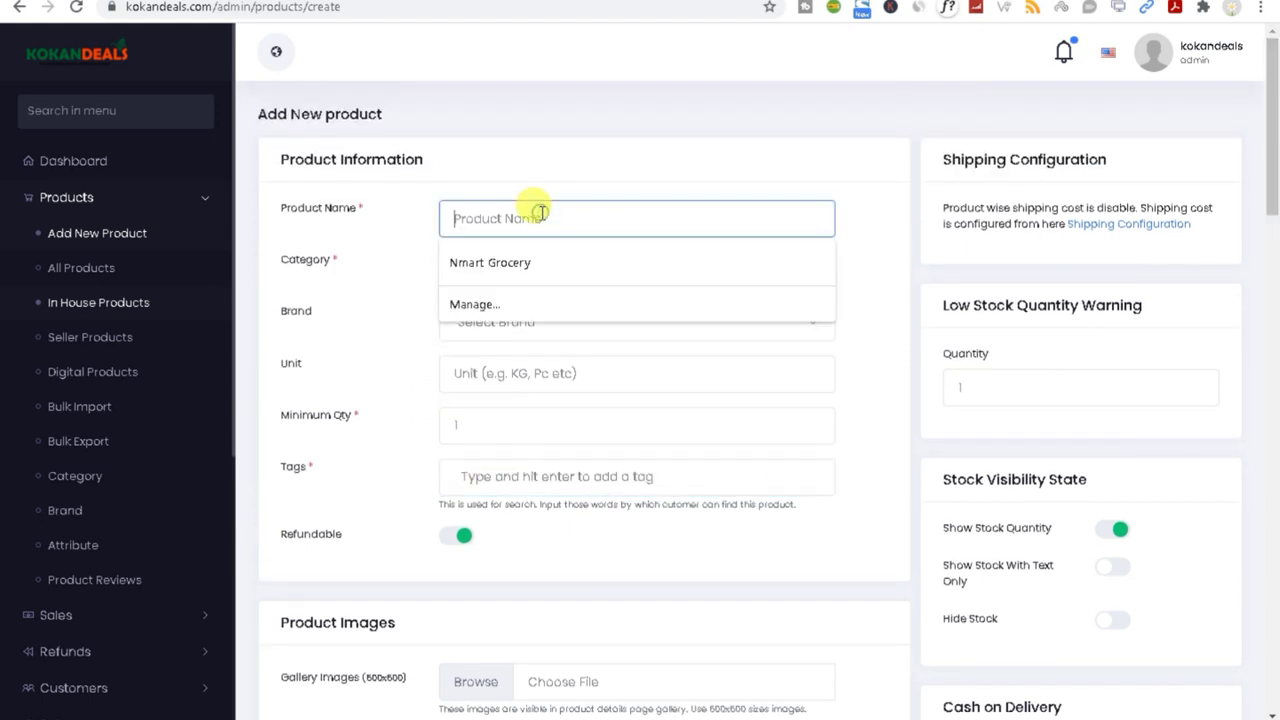
pyautogui.click(523, 263)
# Step: Replace the product name with 'products 1'
pyautogui.moveTo(579, 225); pyautogui.dragTo(401, 247)
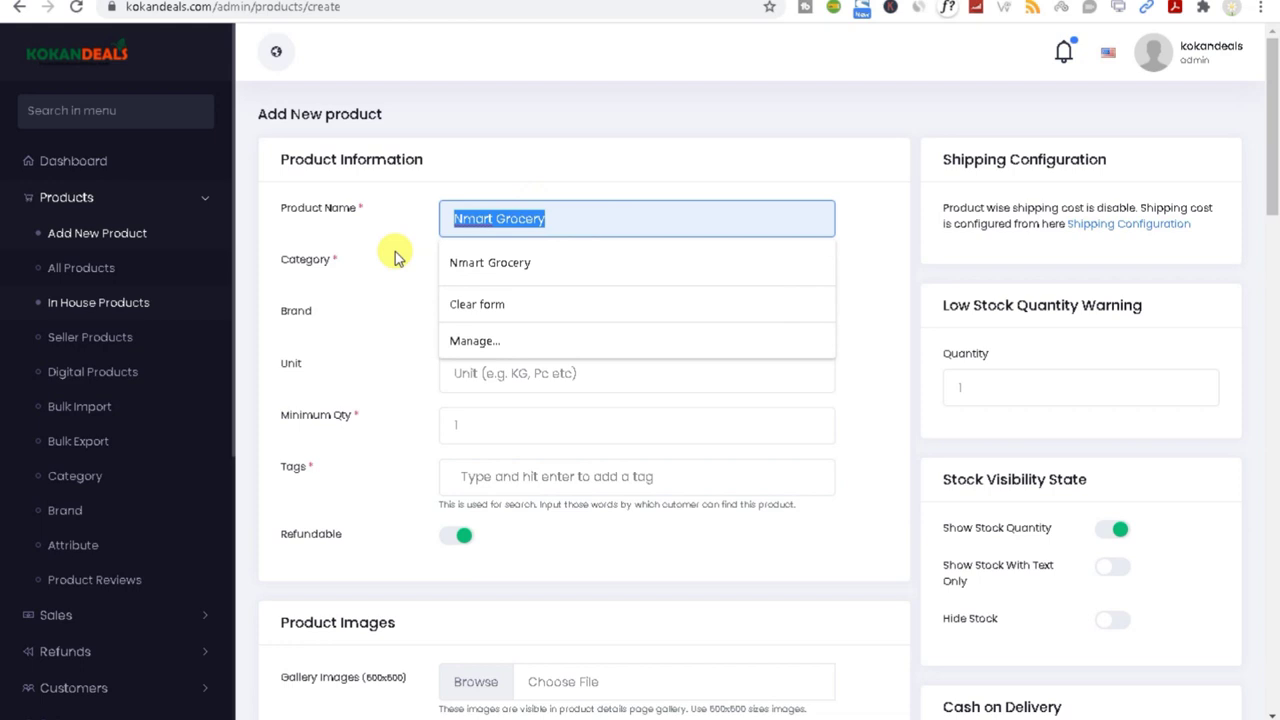
pyautogui.click(514, 217)
pyautogui.tripleClick(490, 218)
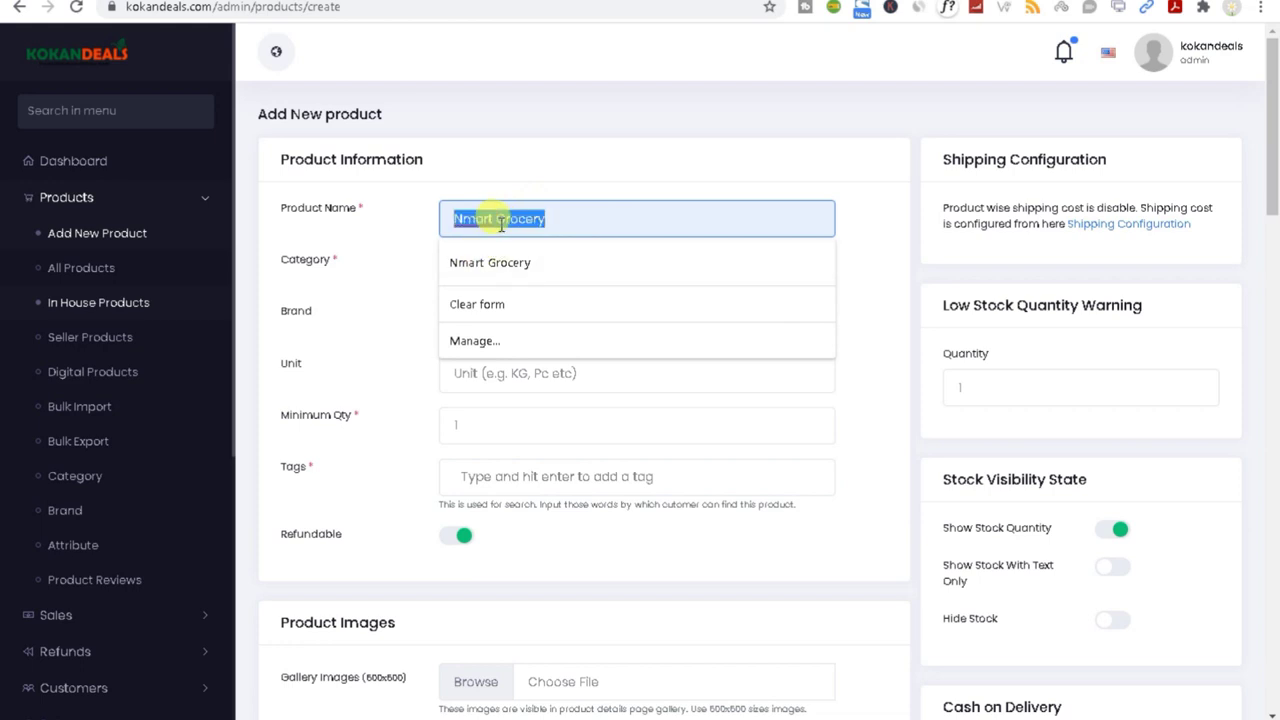
pyautogui.write('products')
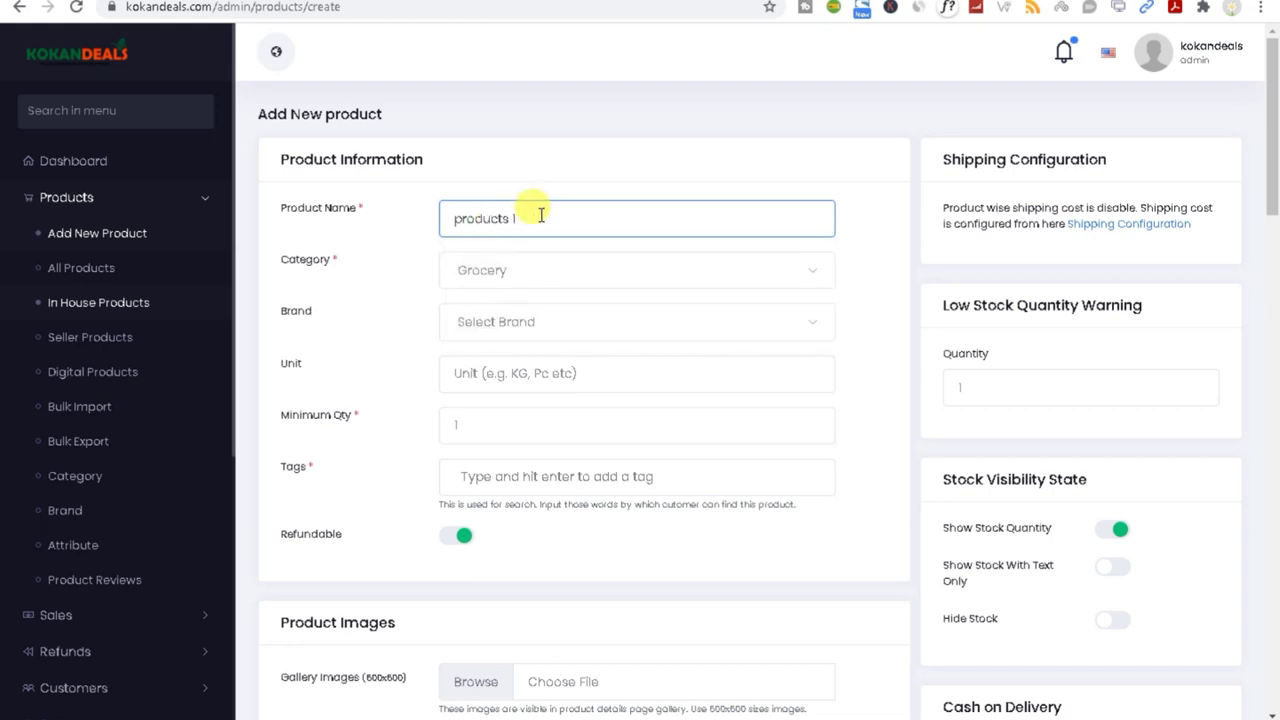
pyautogui.moveTo(534, 213); pyautogui.dragTo(394, 217)
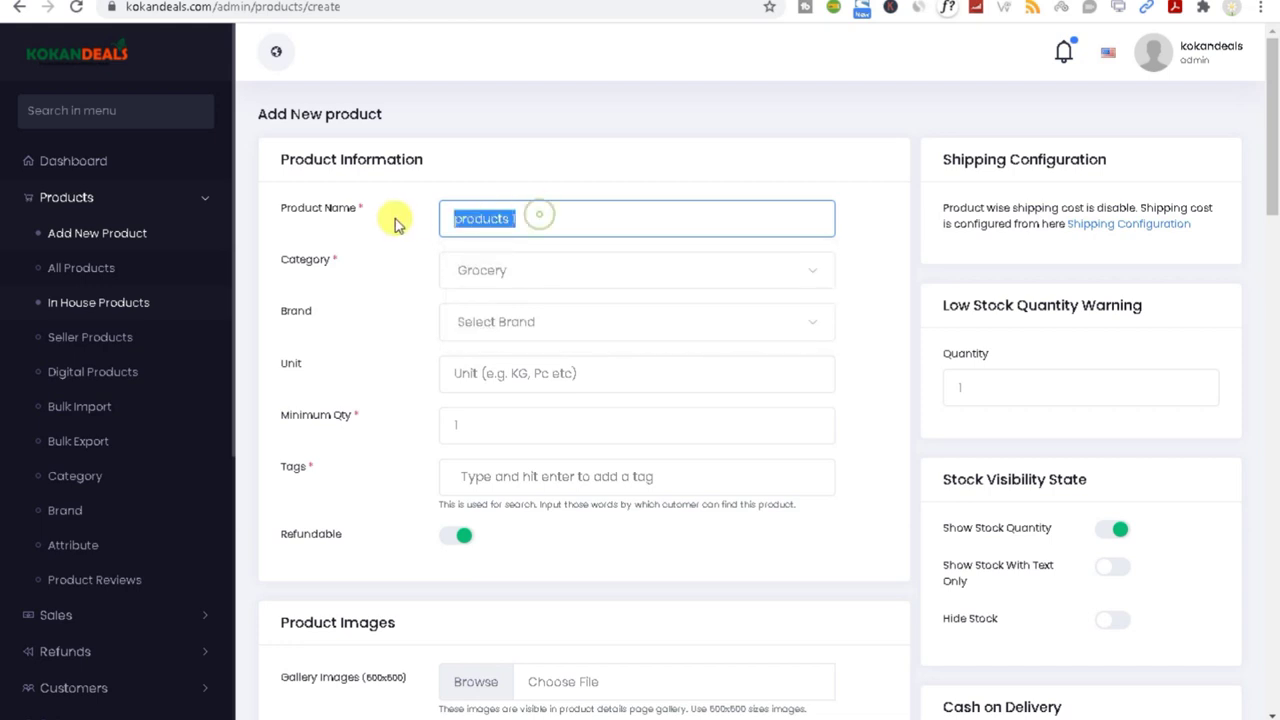
# Step: Set the category to Beverages and the unit to kg
pyautogui.click(481, 283)
pyautogui.click(512, 391)
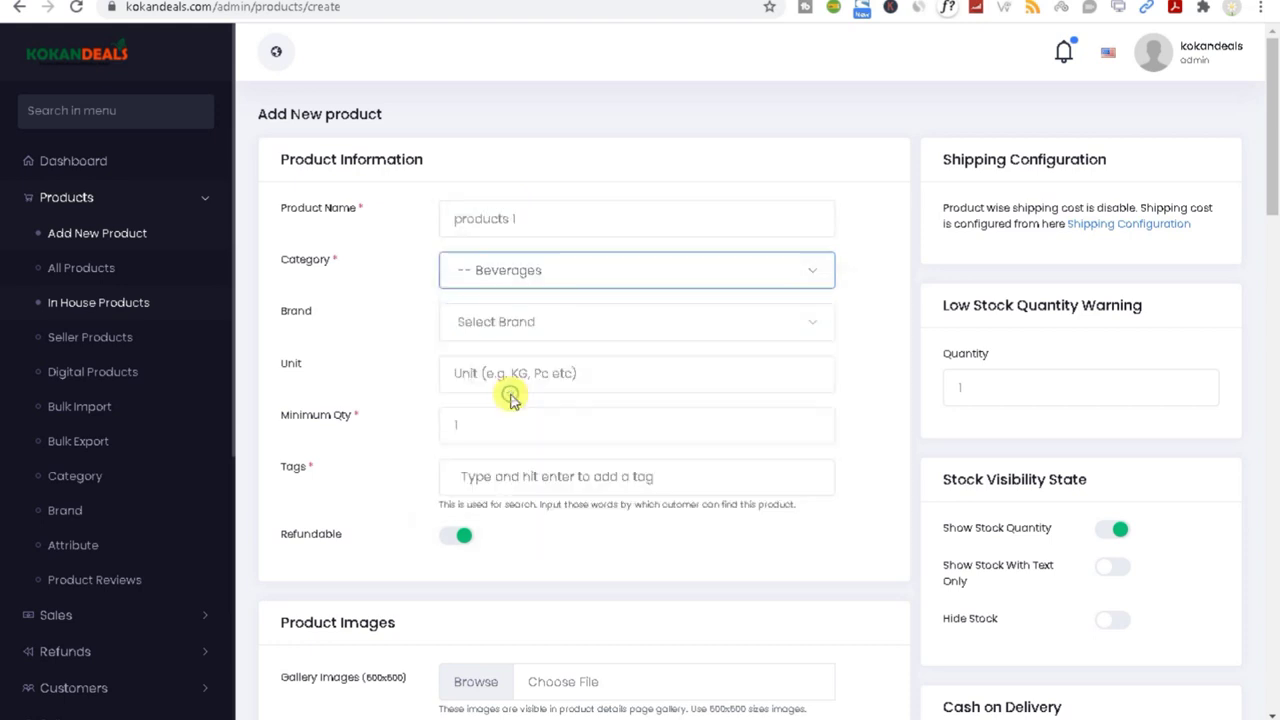
pyautogui.click(503, 374)
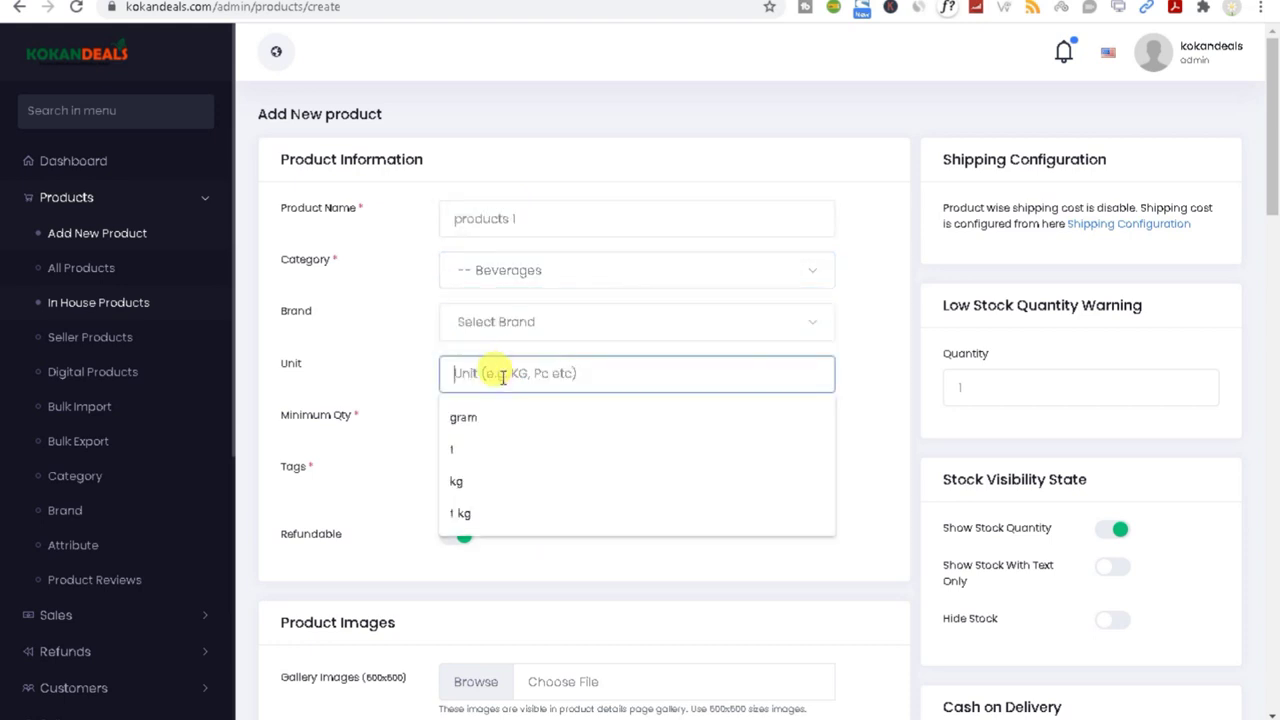
pyautogui.click(477, 479)
pyautogui.click(479, 427)
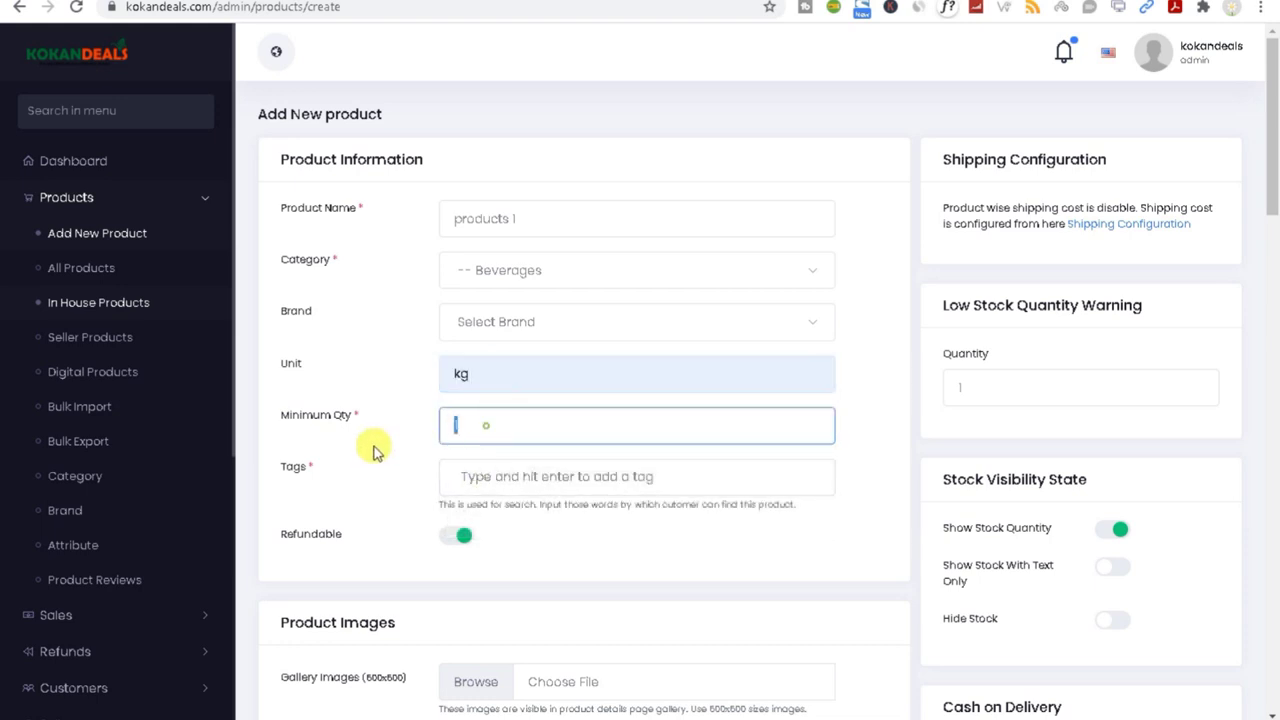
# Step: Add the tag 'products 1' and switch Refundable off
pyautogui.click(482, 478)
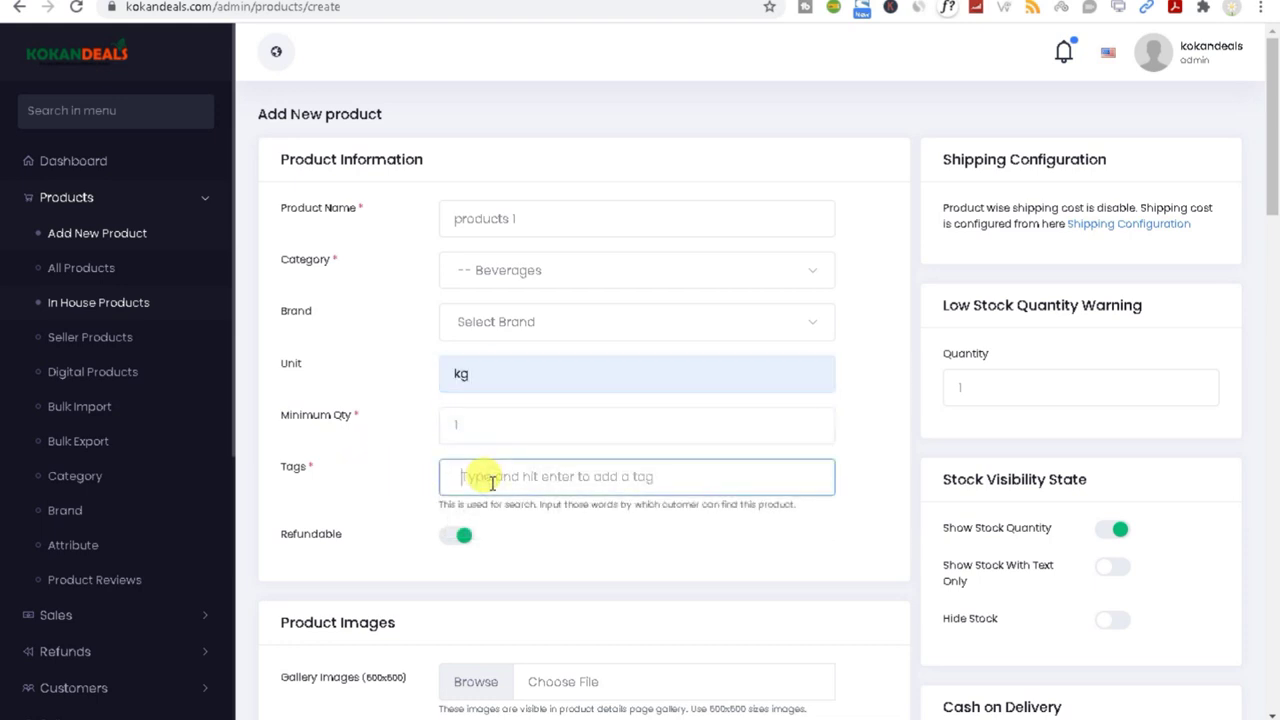
pyautogui.write('products 1')
pyautogui.press('Return')
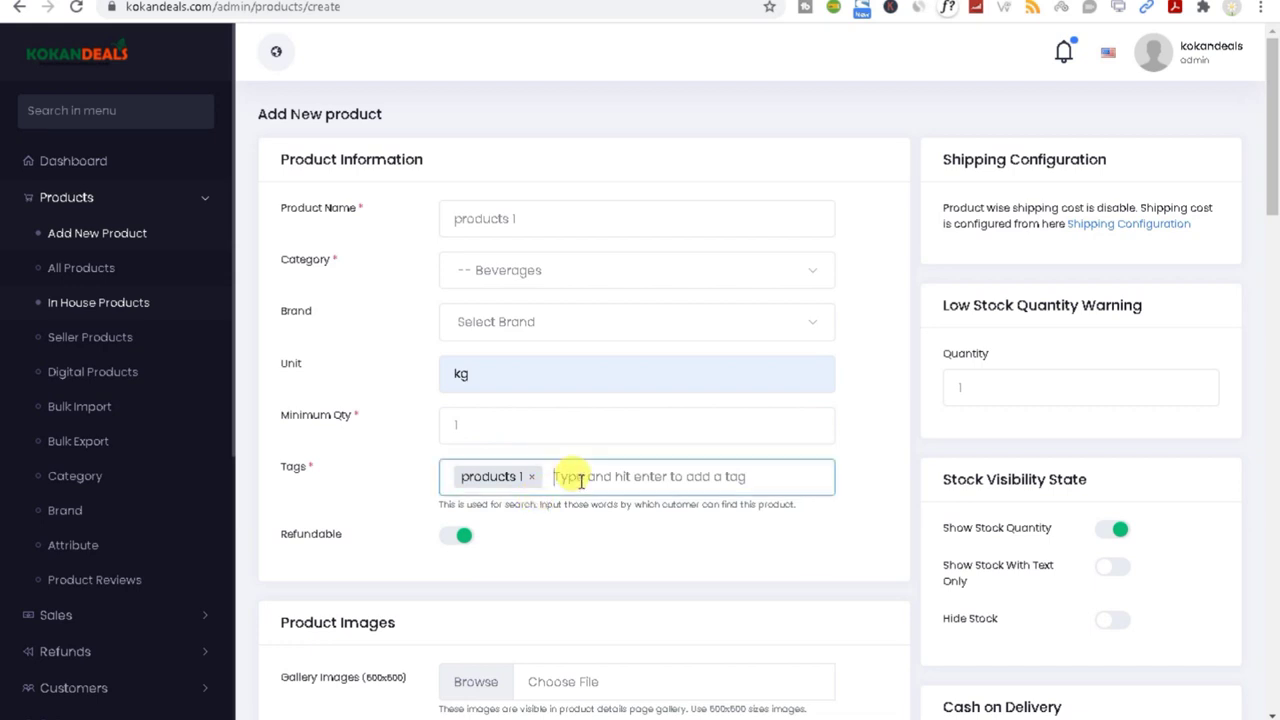
pyautogui.tripleClick(540, 218)
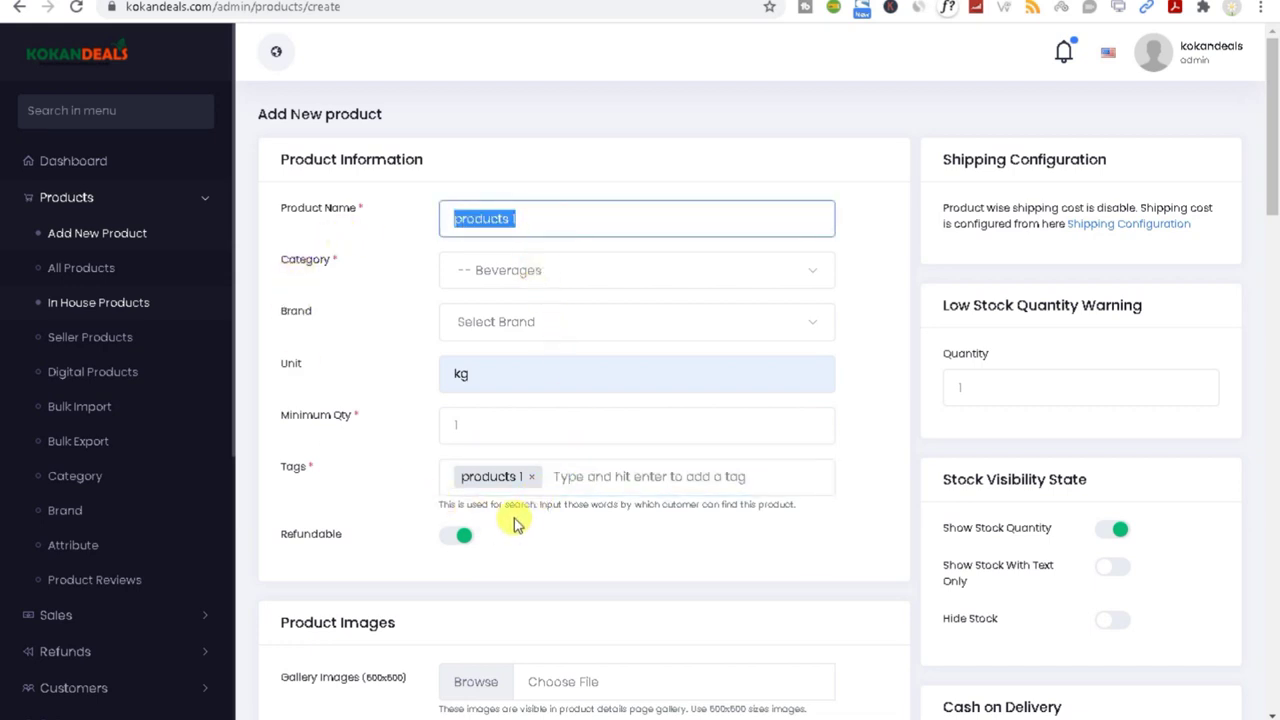
pyautogui.click(574, 474)
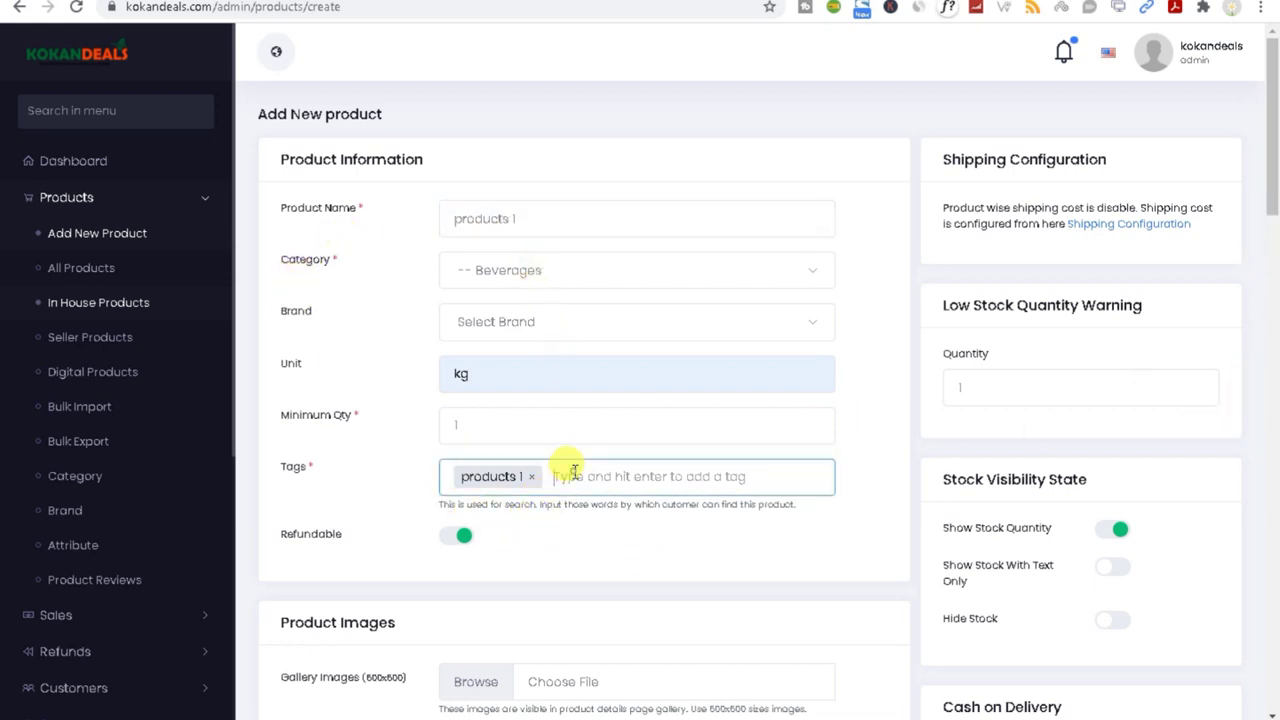
pyautogui.click(463, 547)
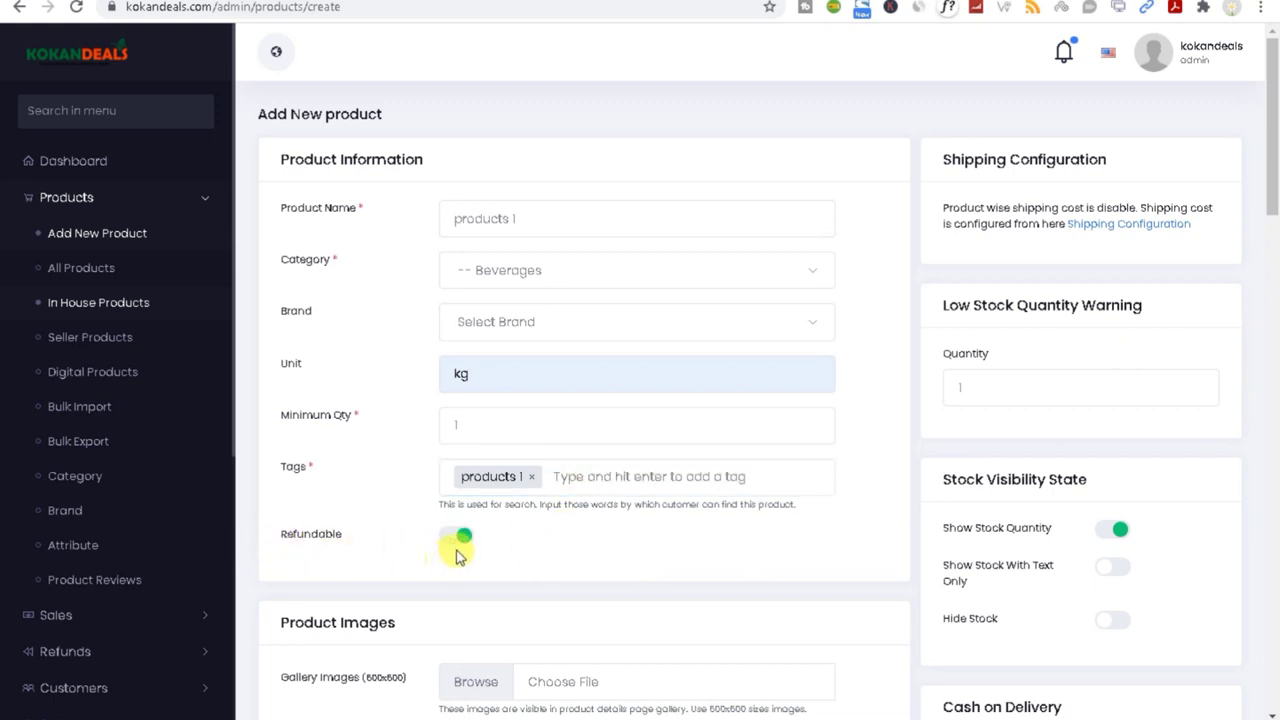
pyautogui.click(460, 545)
# Step: Add Glassware.jpg from the uploaded files as the product's gallery image
pyautogui.moveTo(1272, 186); pyautogui.dragTo(1270, 244)
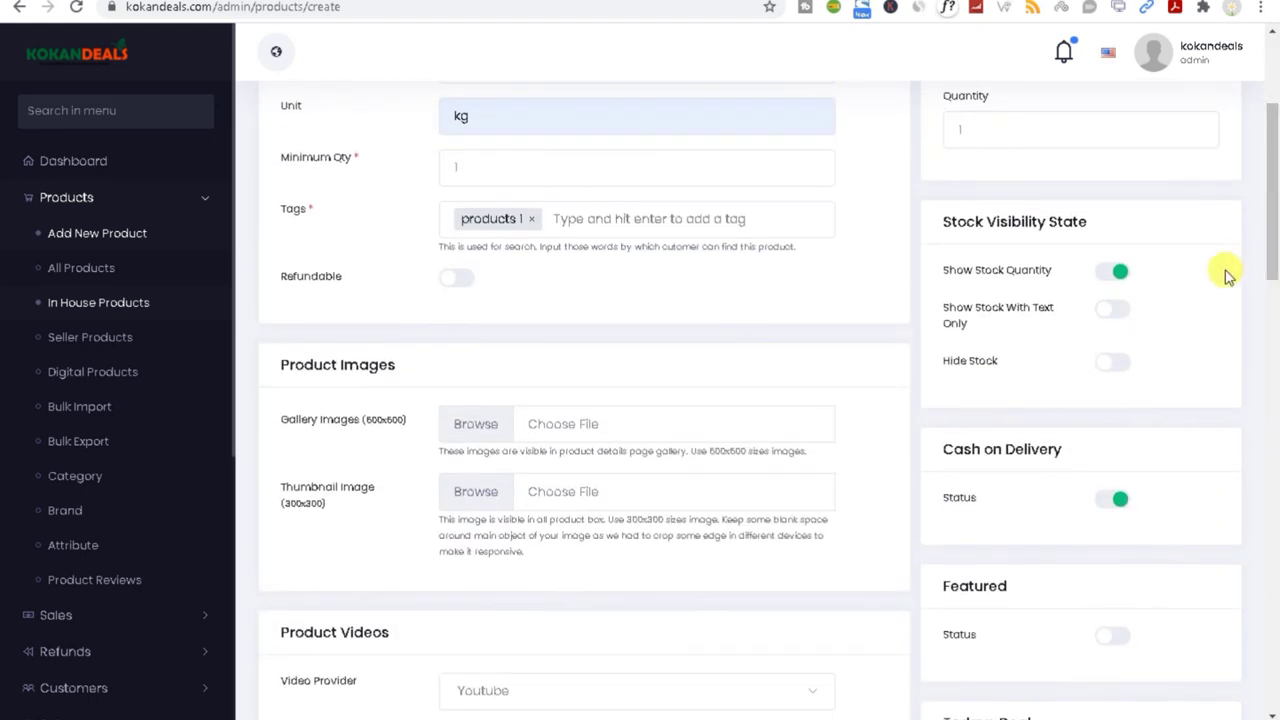
pyautogui.click(478, 426)
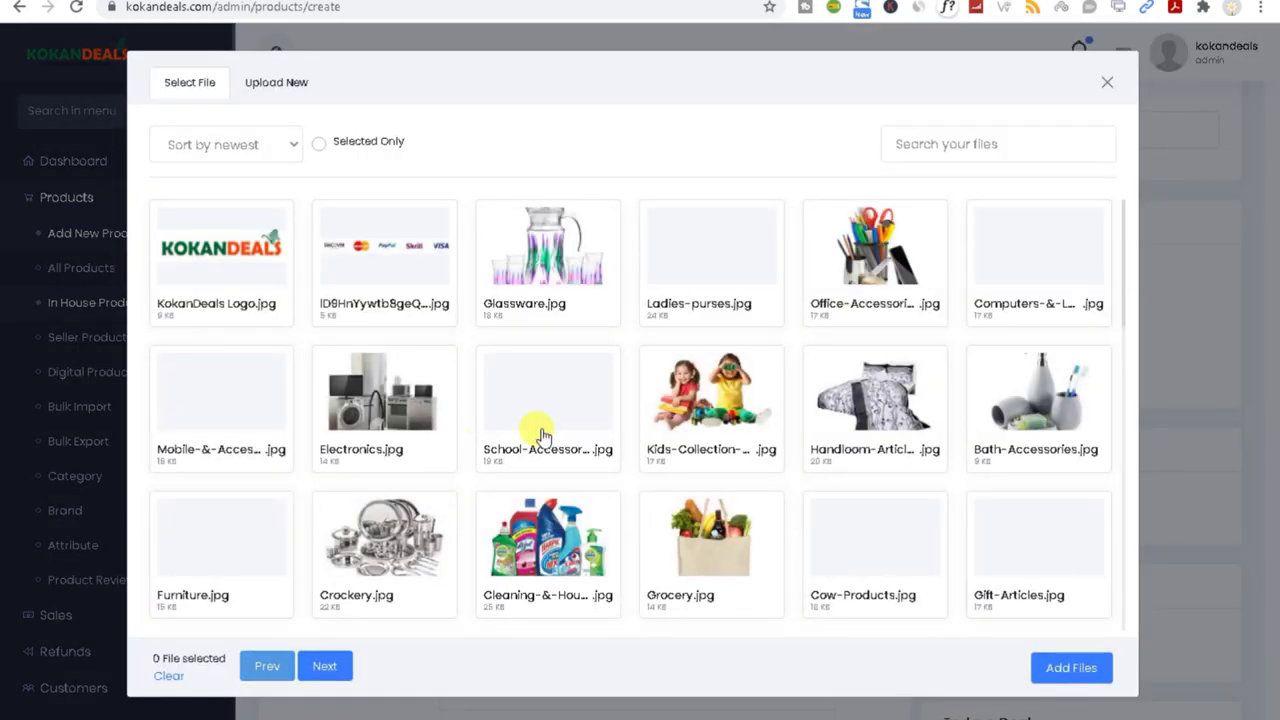
pyautogui.click(276, 90)
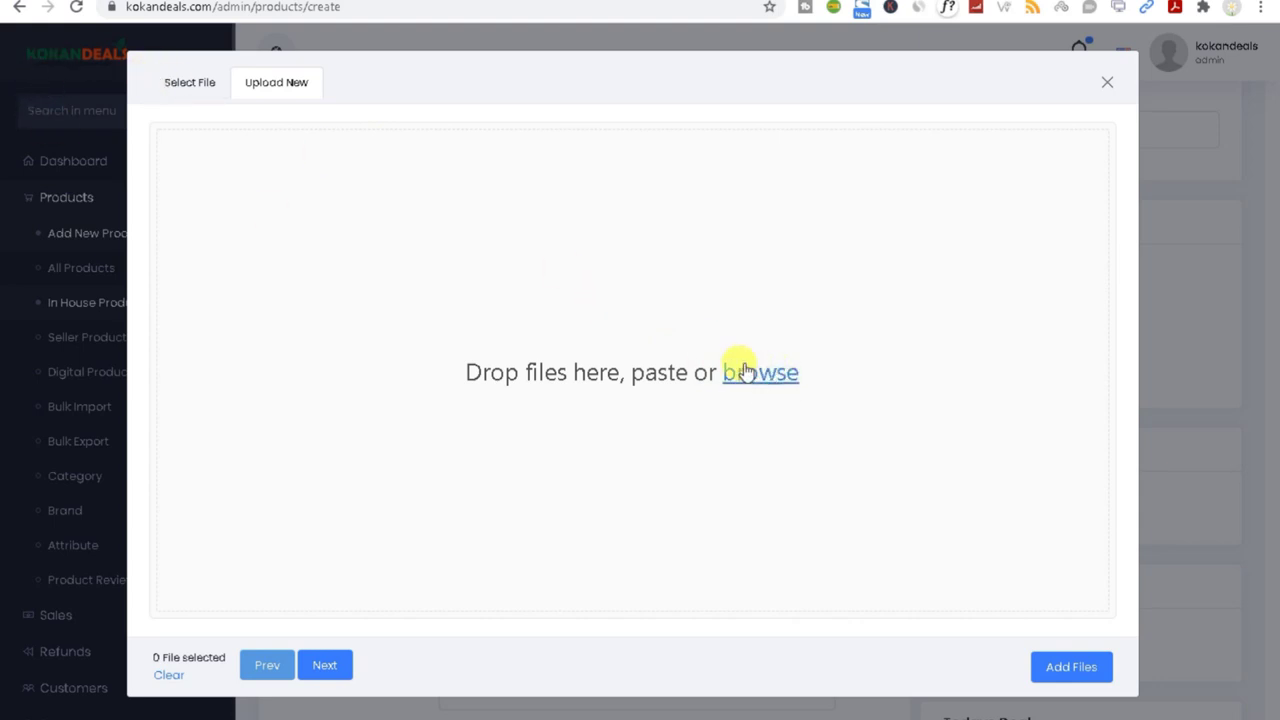
pyautogui.click(172, 90)
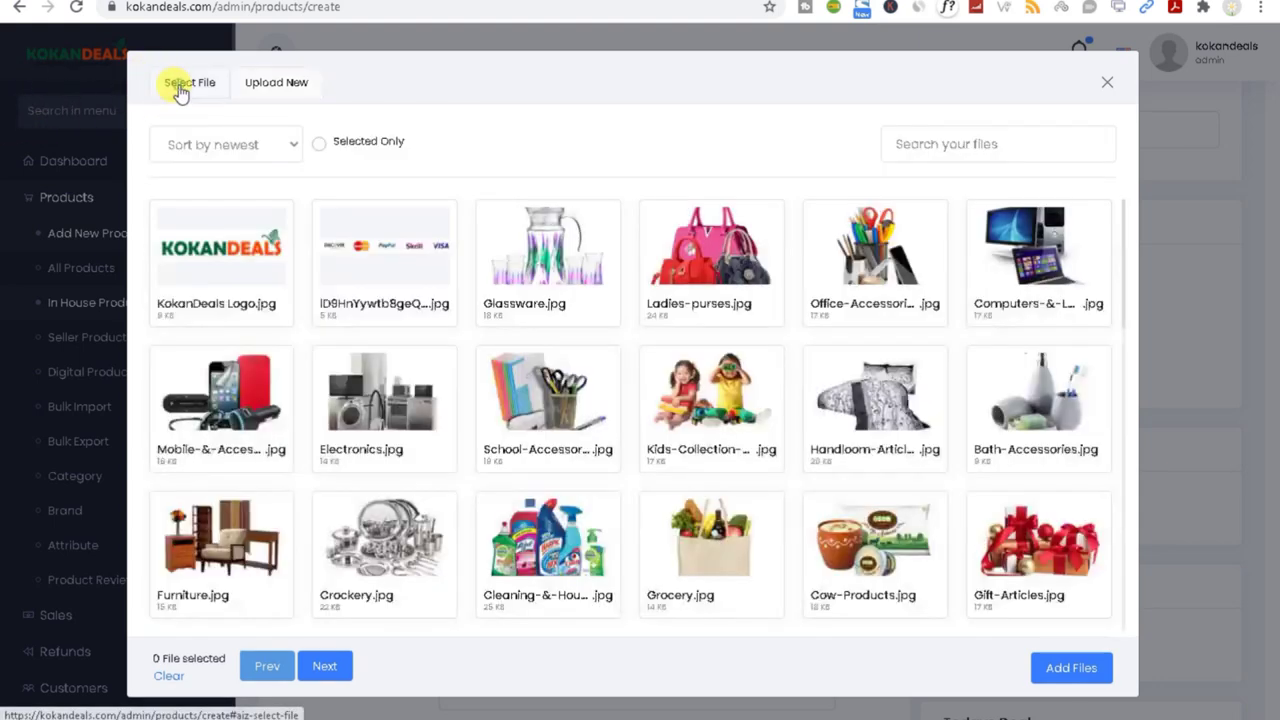
pyautogui.click(545, 272)
pyautogui.click(1070, 670)
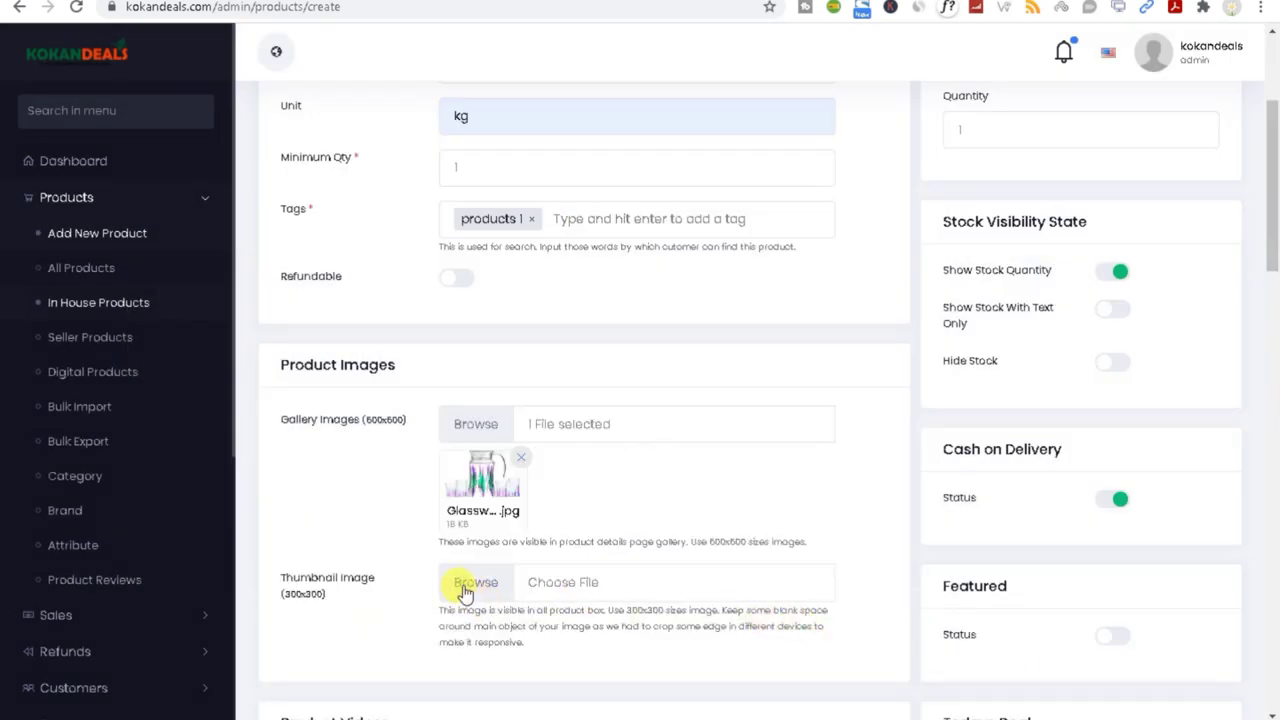
# Step: Select Glassware.jpg as the thumbnail image
pyautogui.click(465, 585)
pyautogui.click(490, 295)
pyautogui.click(1071, 667)
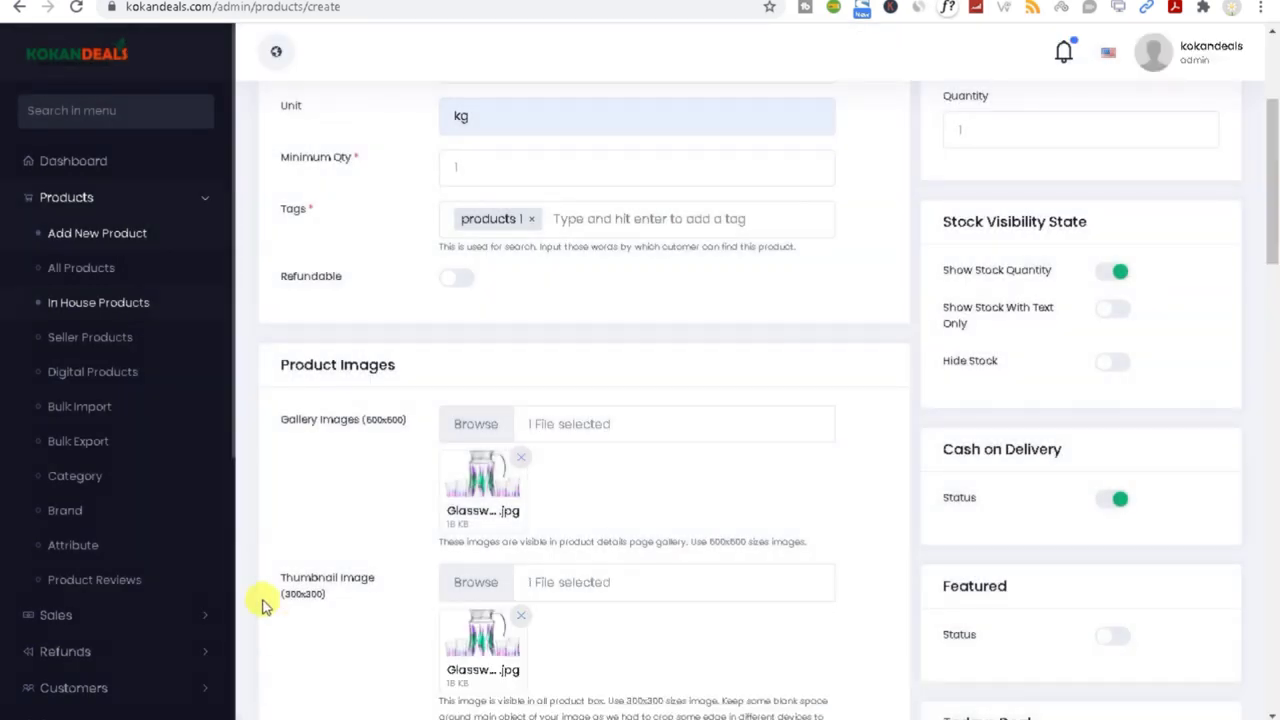
pyautogui.moveTo(1270, 195); pyautogui.dragTo(1275, 325)
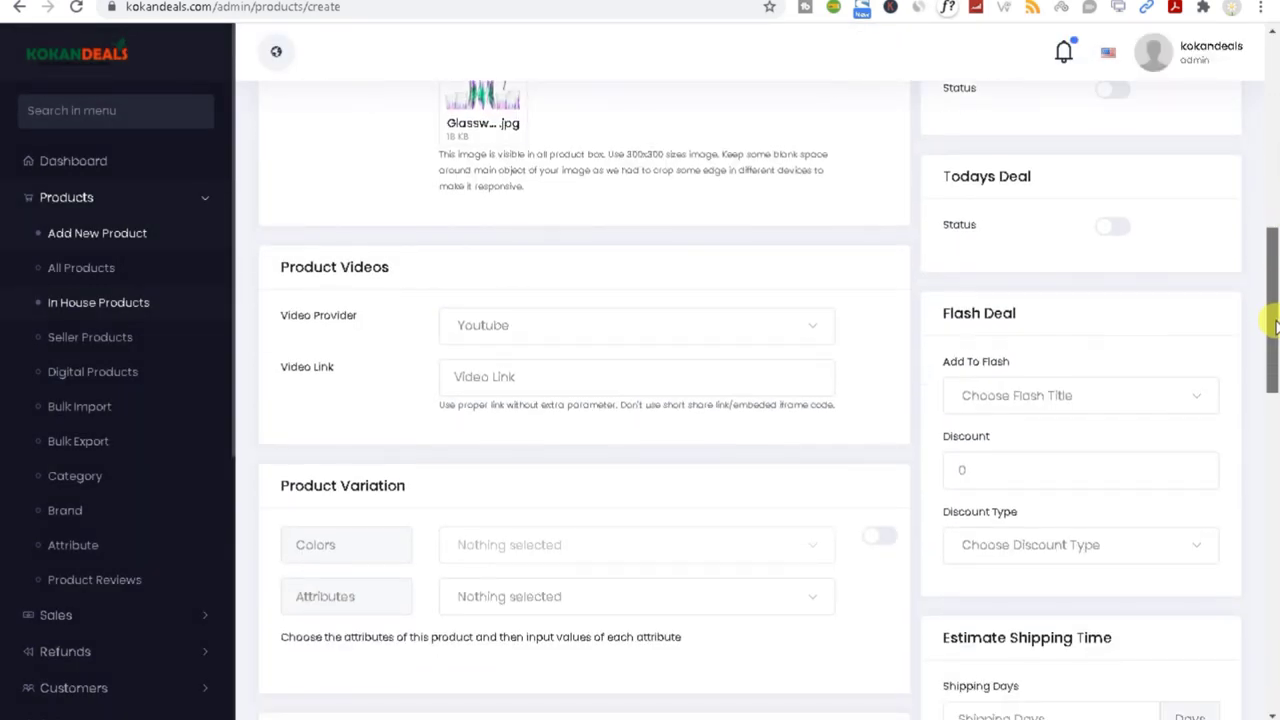
pyautogui.doubleClick(312, 262)
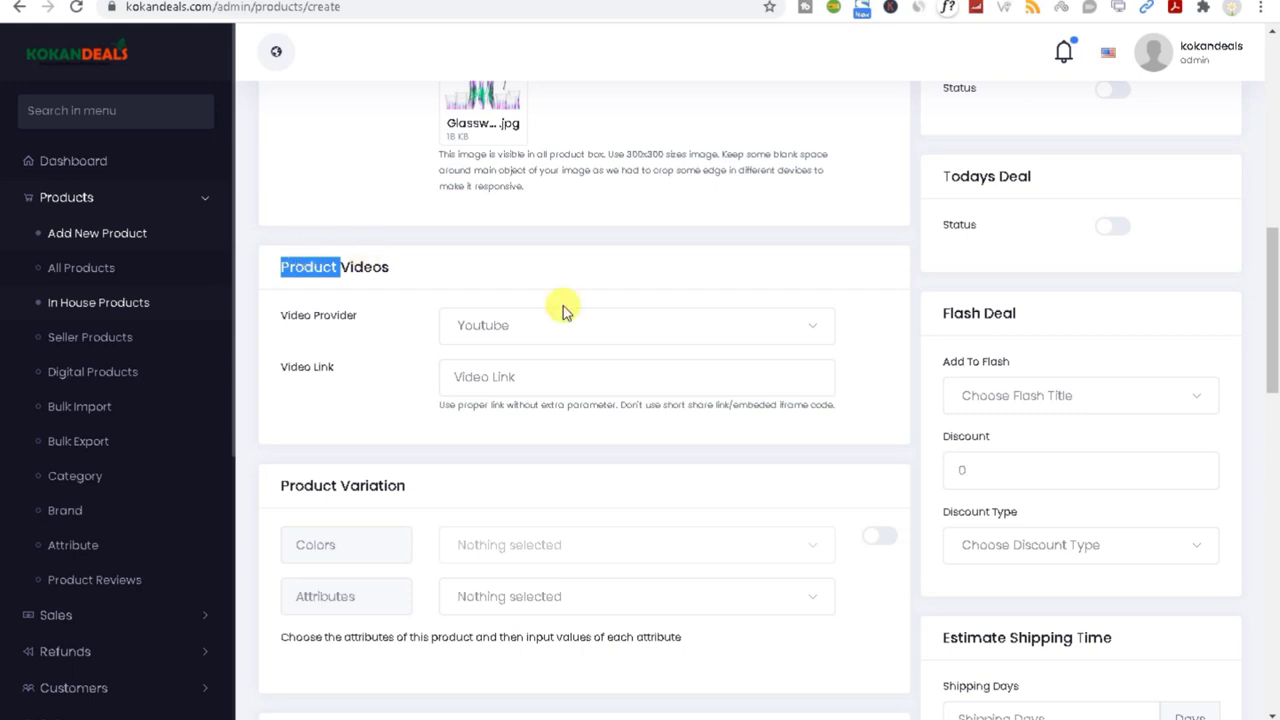
pyautogui.click(466, 374)
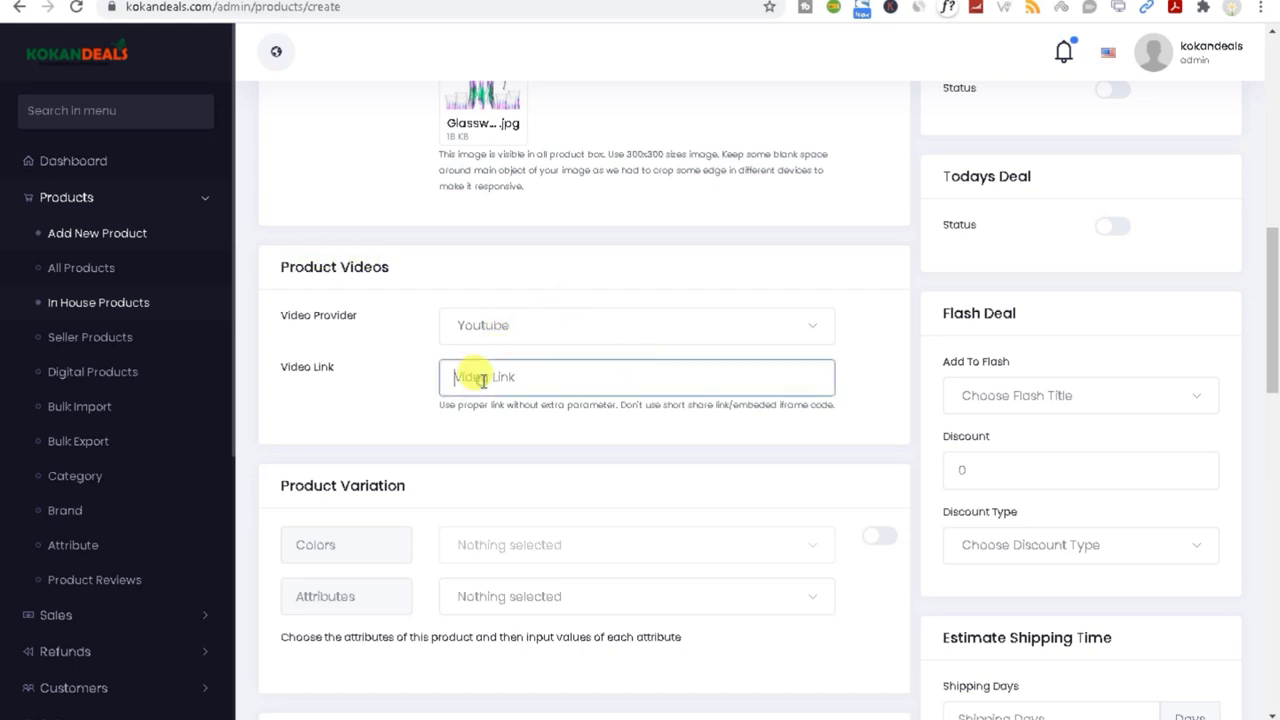
pyautogui.click(505, 325)
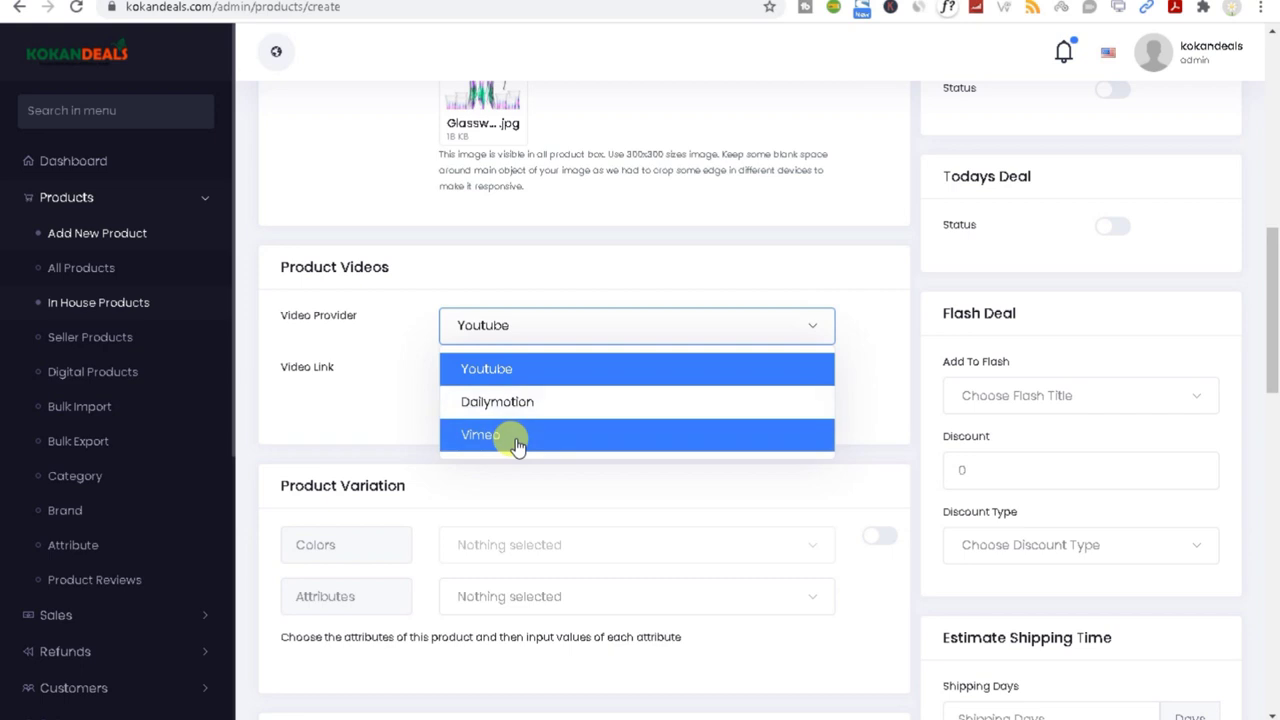
pyautogui.click(337, 389)
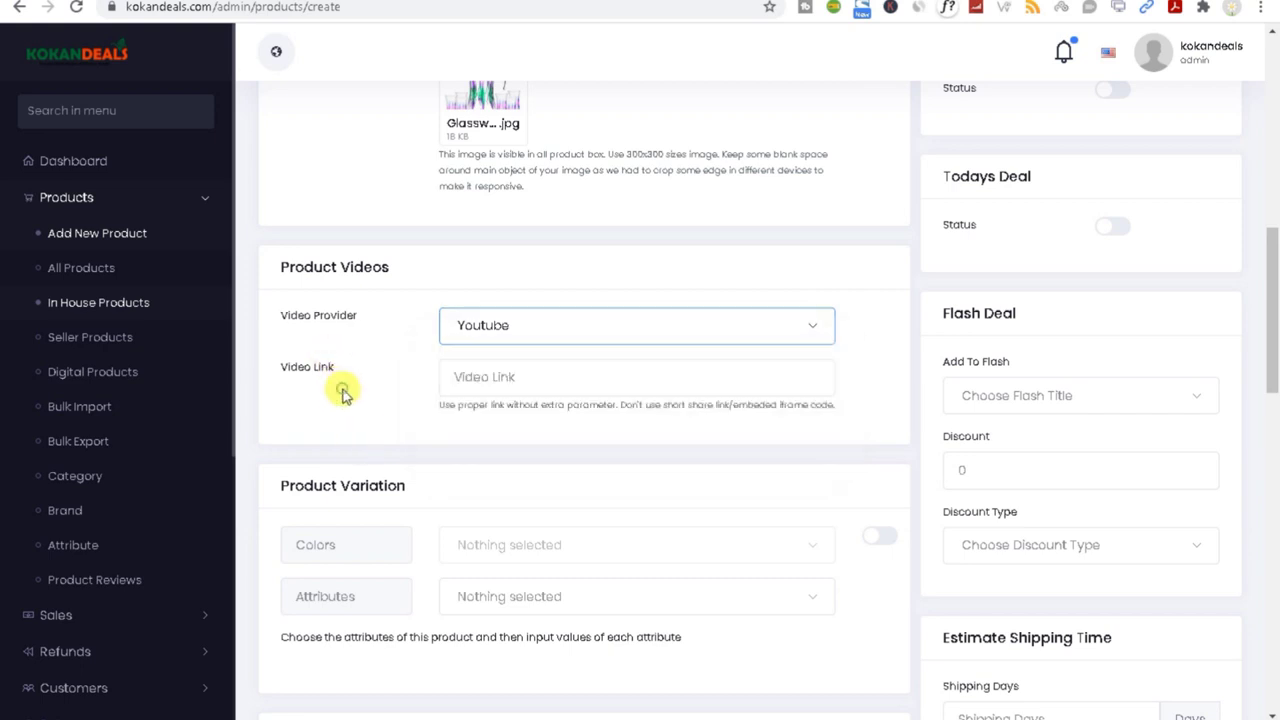
pyautogui.click(480, 323)
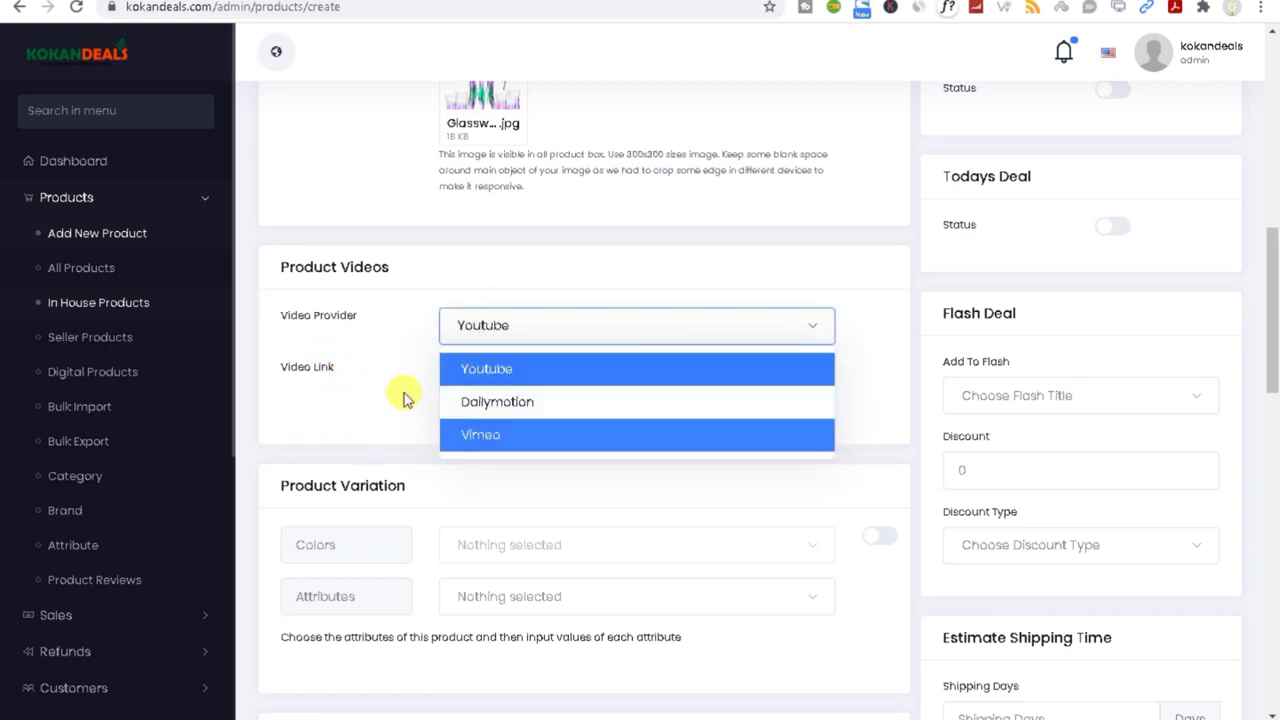
pyautogui.click(486, 369)
pyautogui.click(490, 388)
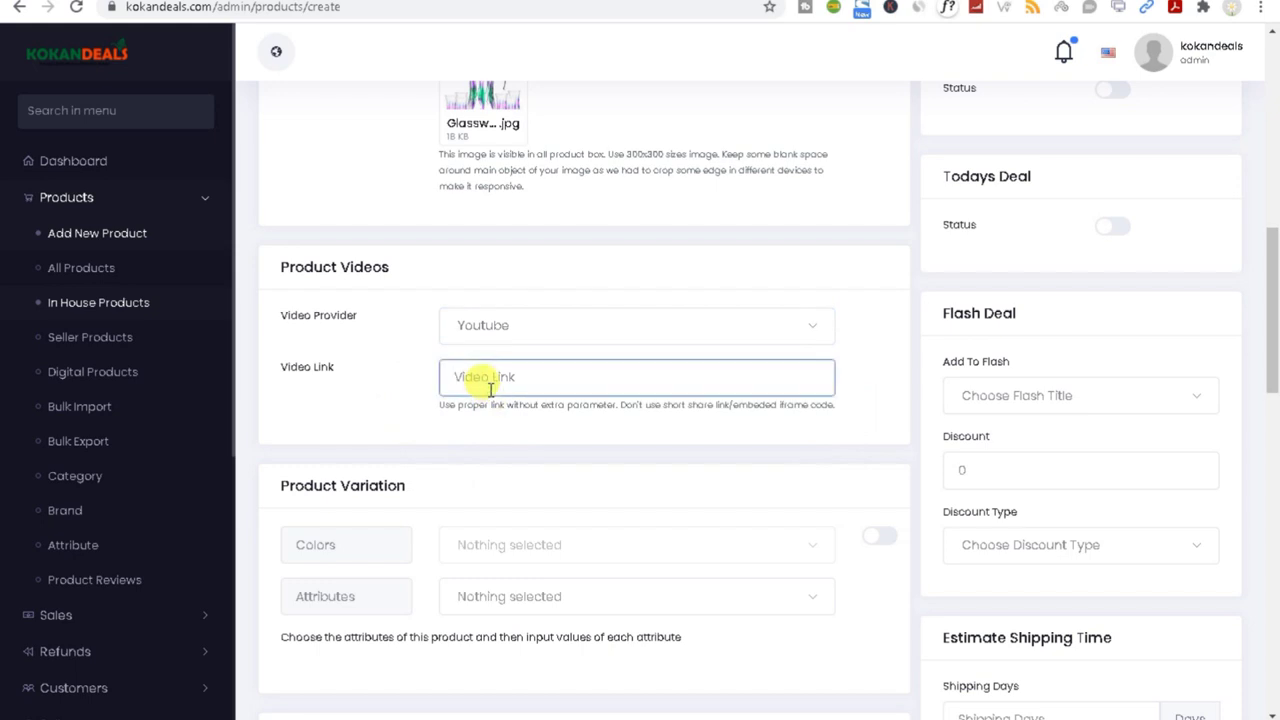
pyautogui.moveTo(279, 487); pyautogui.dragTo(430, 483)
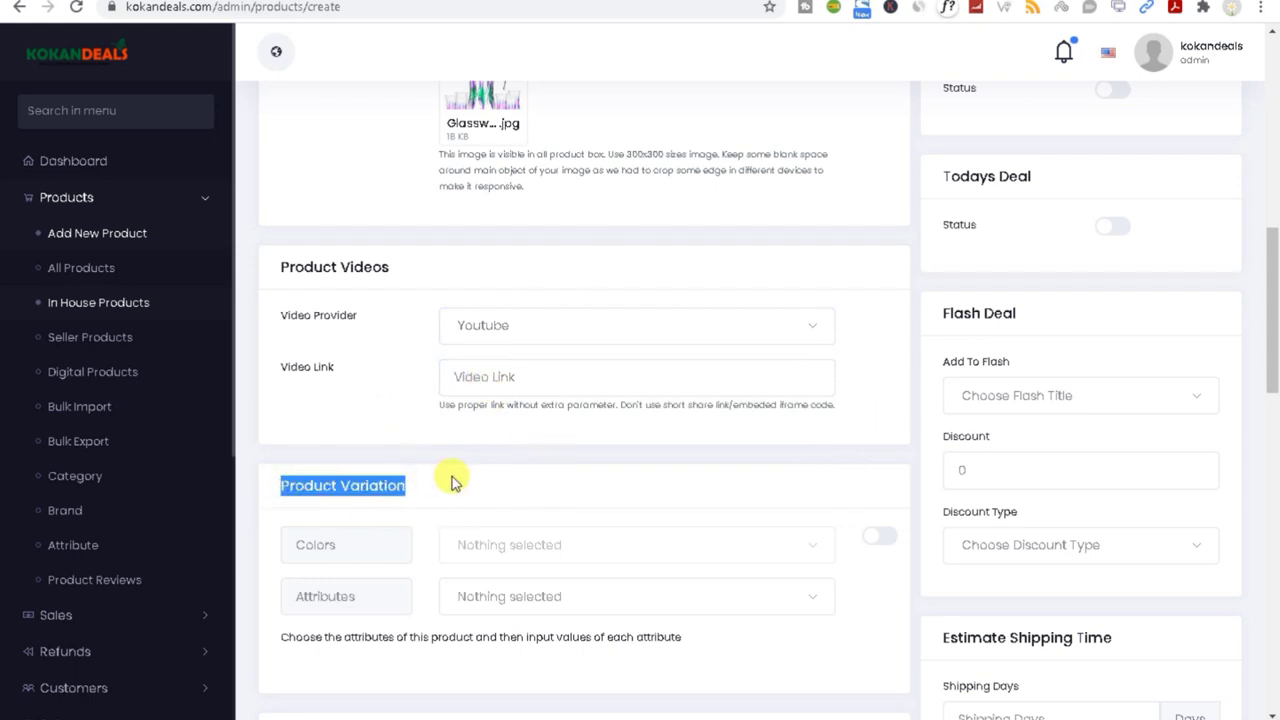
pyautogui.moveTo(1266, 280); pyautogui.dragTo(1266, 337)
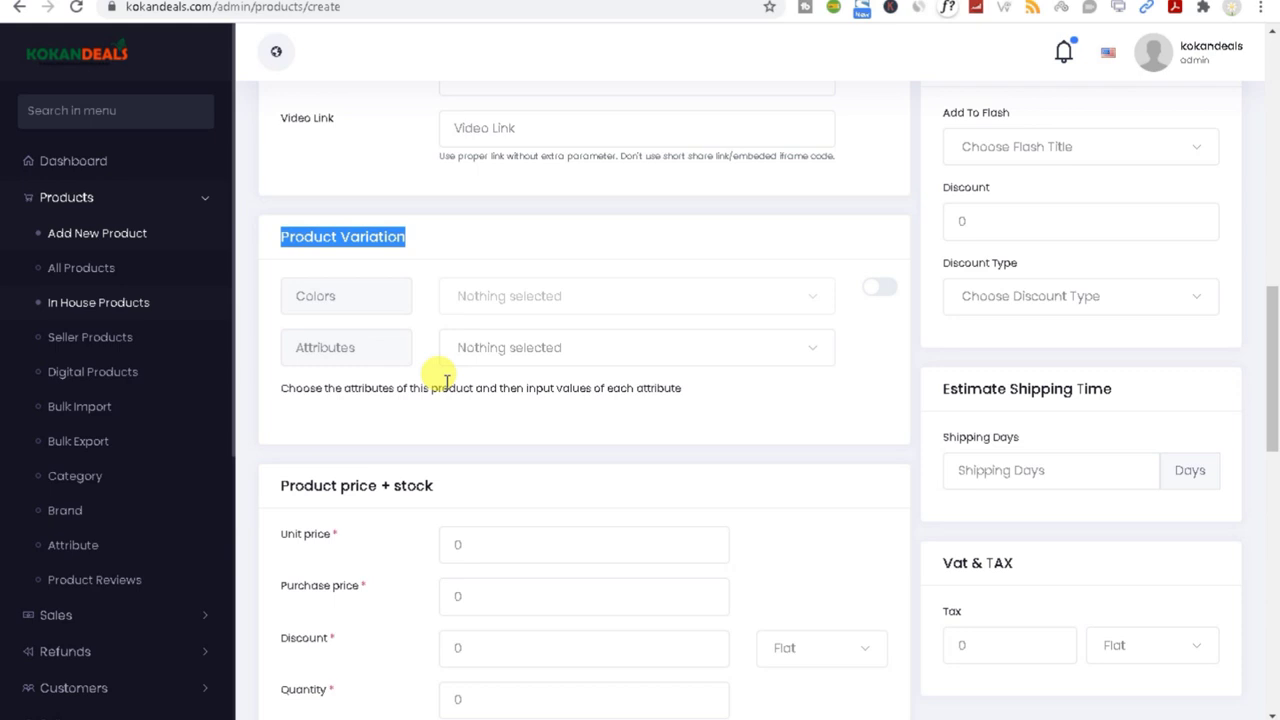
pyautogui.click(478, 296)
pyautogui.click(876, 291)
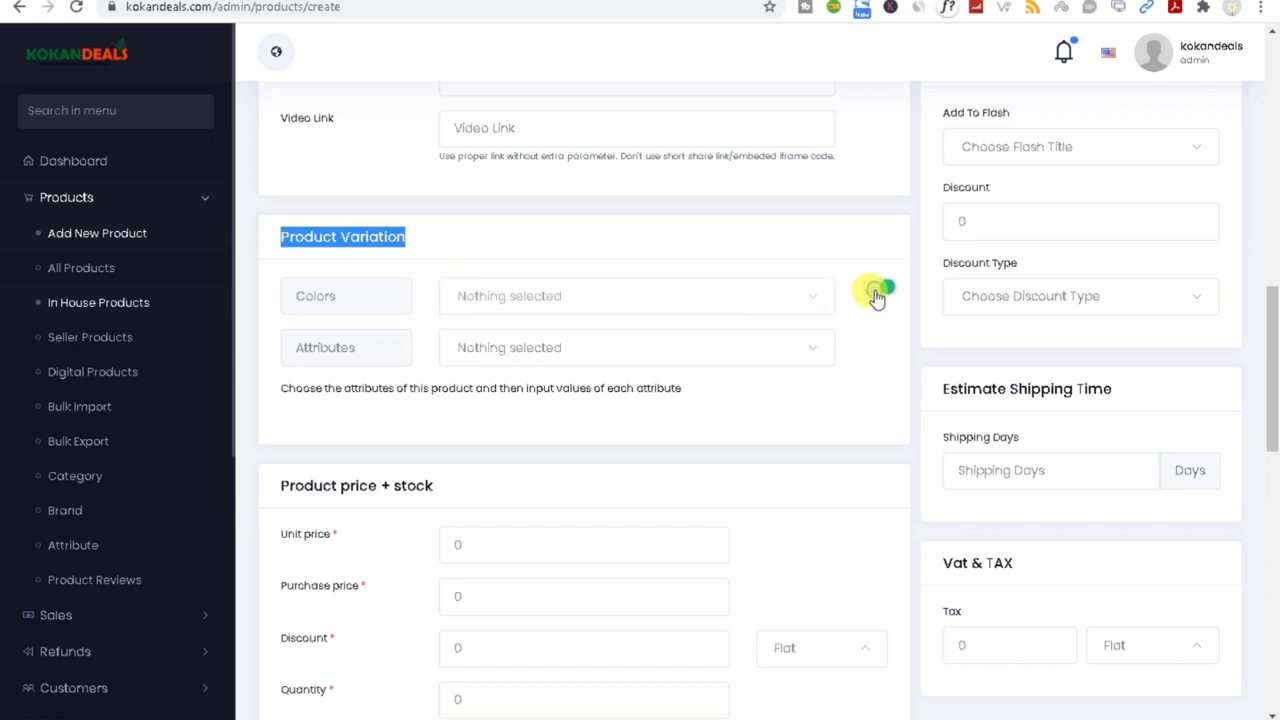
pyautogui.click(538, 306)
pyautogui.scroll(-3, 530, 490)
pyautogui.scroll(-1, 537, 512)
pyautogui.click(877, 383)
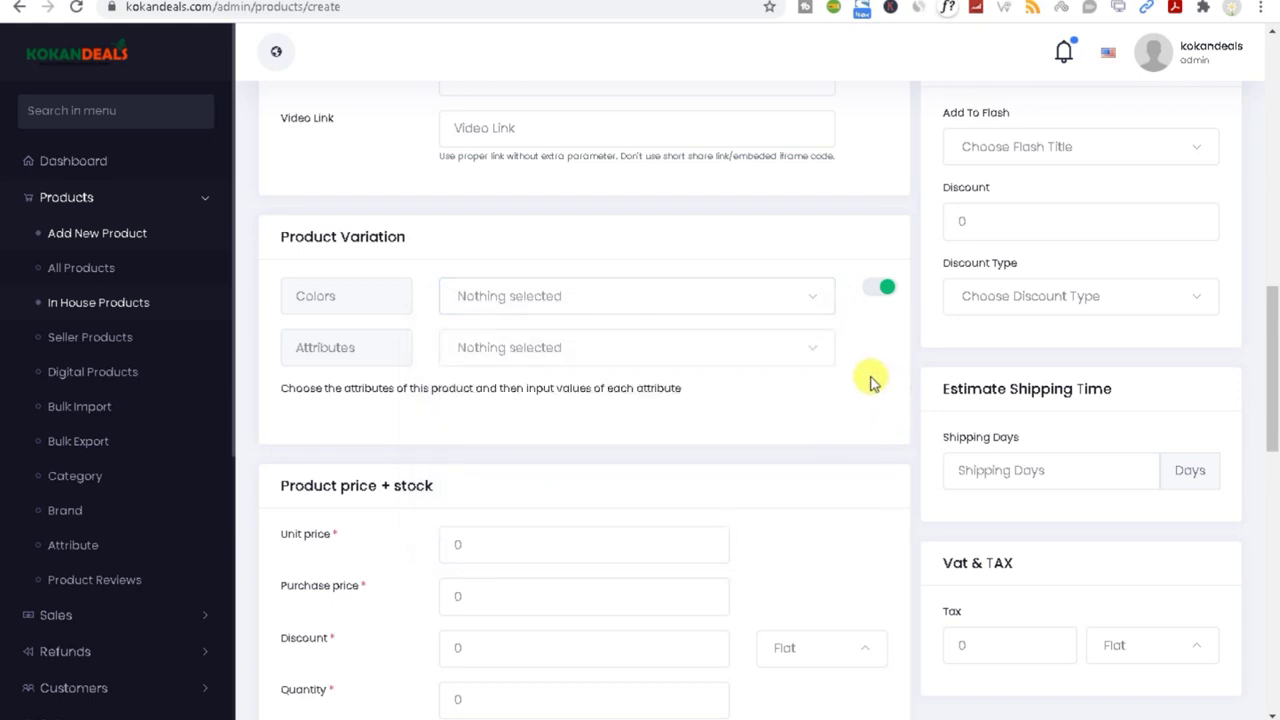
pyautogui.click(533, 347)
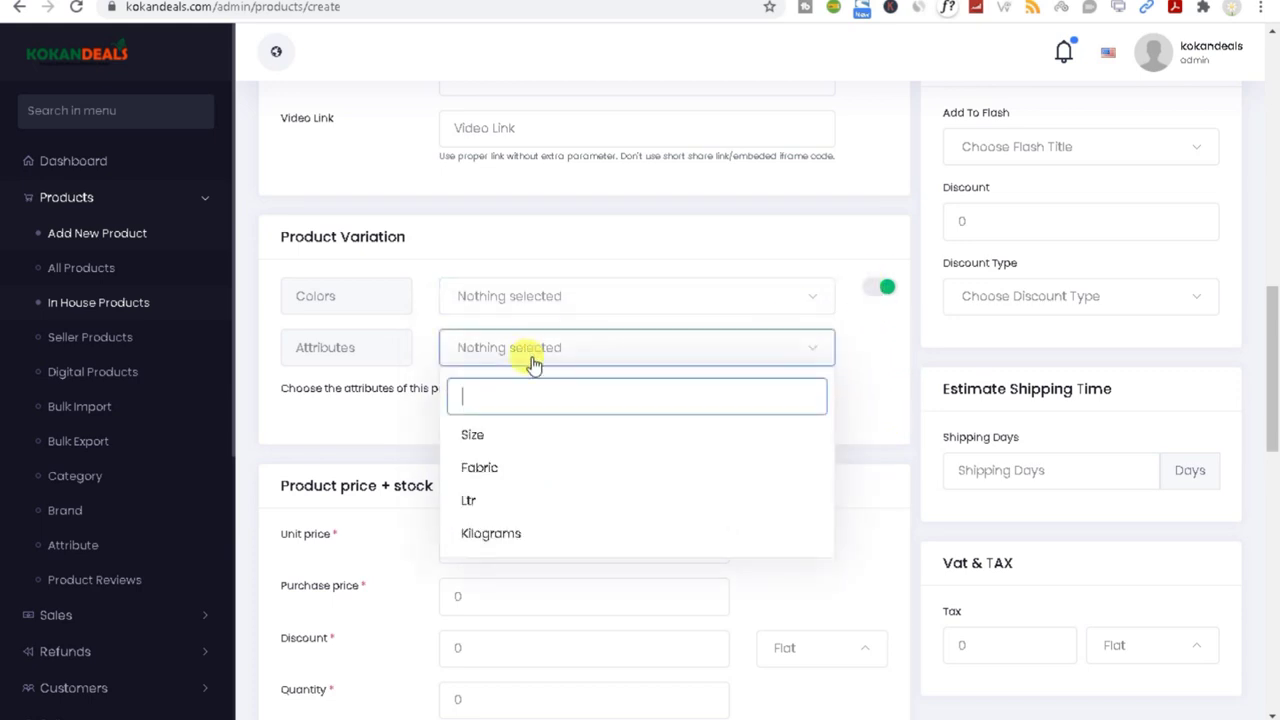
pyautogui.scroll(-1, 517, 520)
pyautogui.scroll(1, 523, 534)
pyautogui.click(350, 421)
pyautogui.click(889, 290)
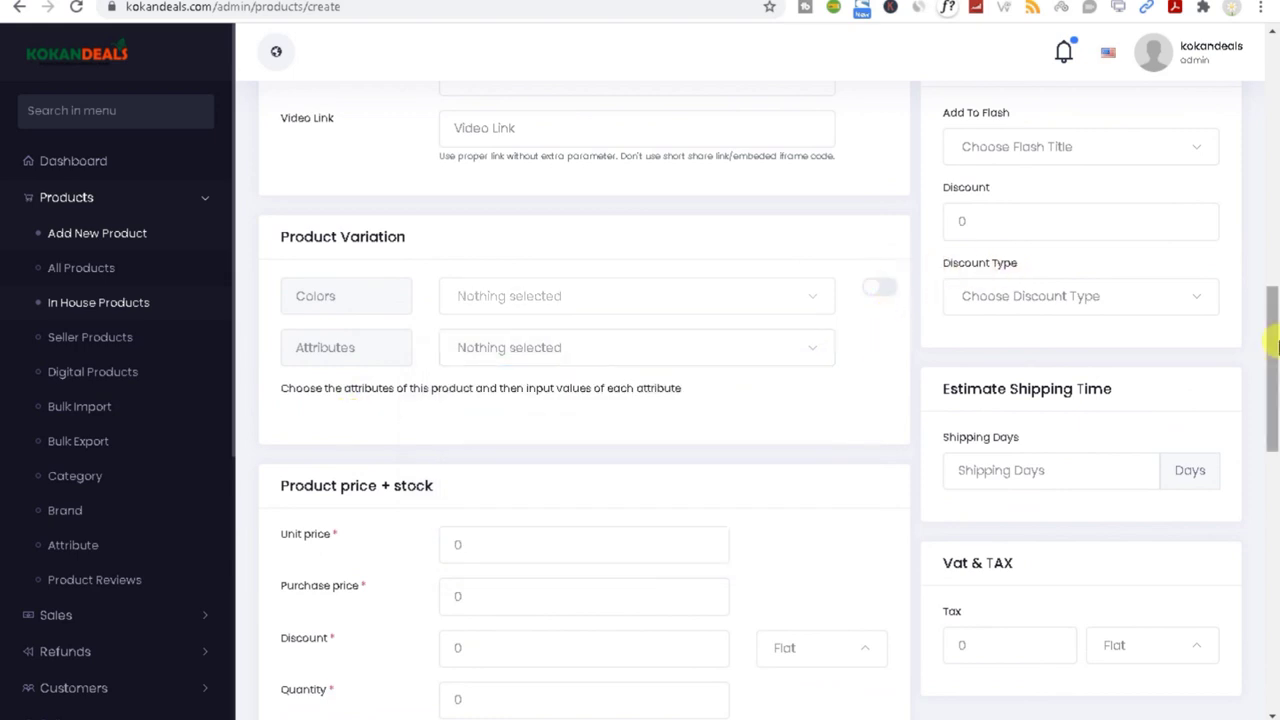
pyautogui.moveTo(1268, 338); pyautogui.dragTo(1276, 415)
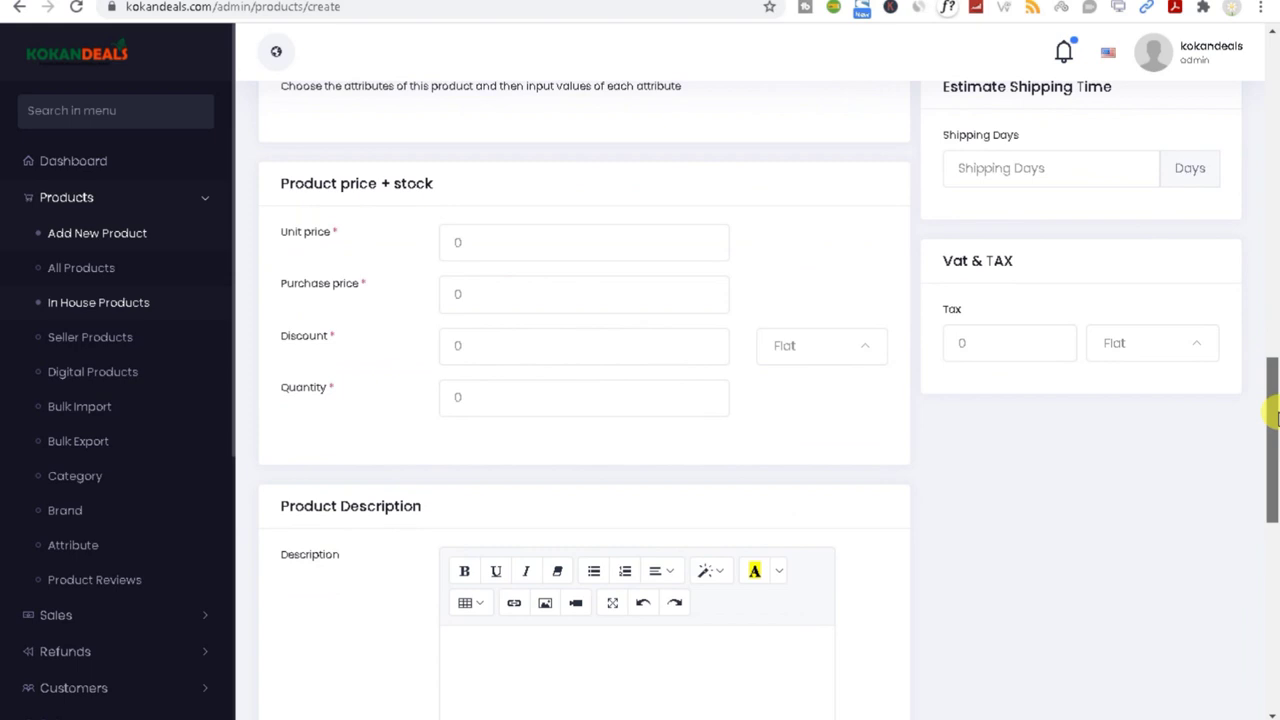
# Step: Enter unit price 100 and purchase price 60
pyautogui.moveTo(1276, 415); pyautogui.dragTo(1271, 400)
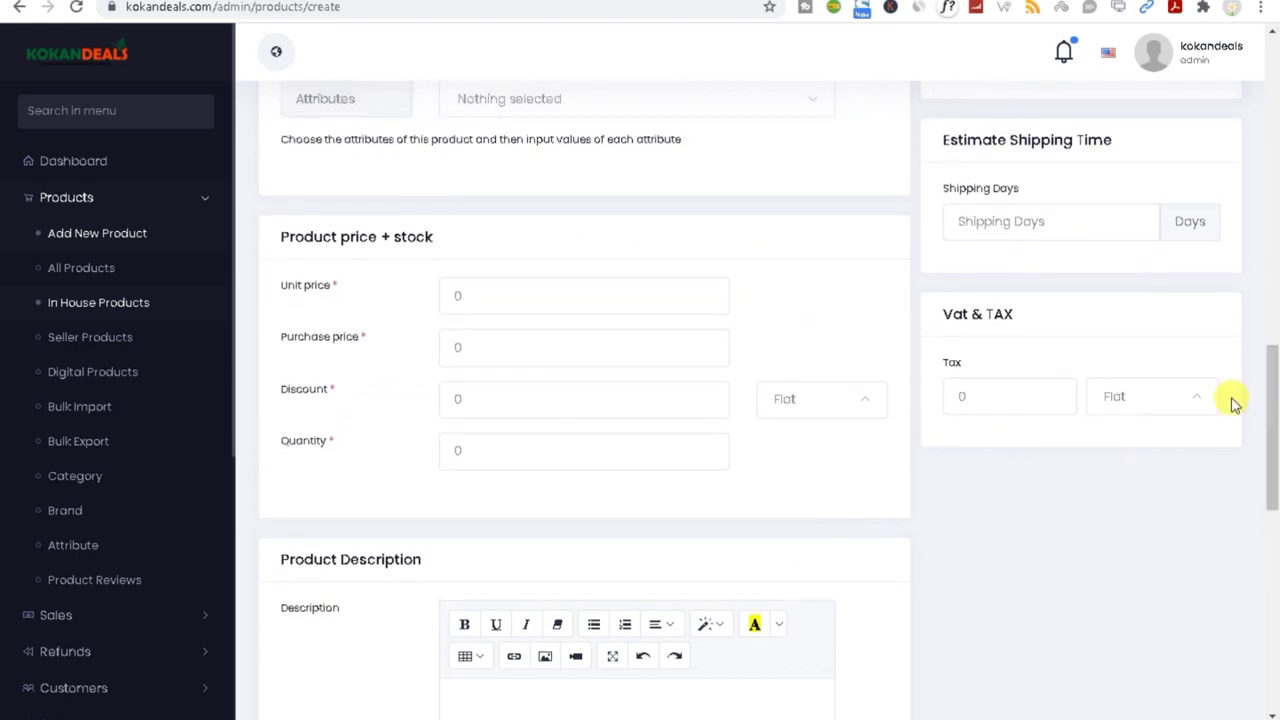
pyautogui.moveTo(281, 240); pyautogui.dragTo(463, 236)
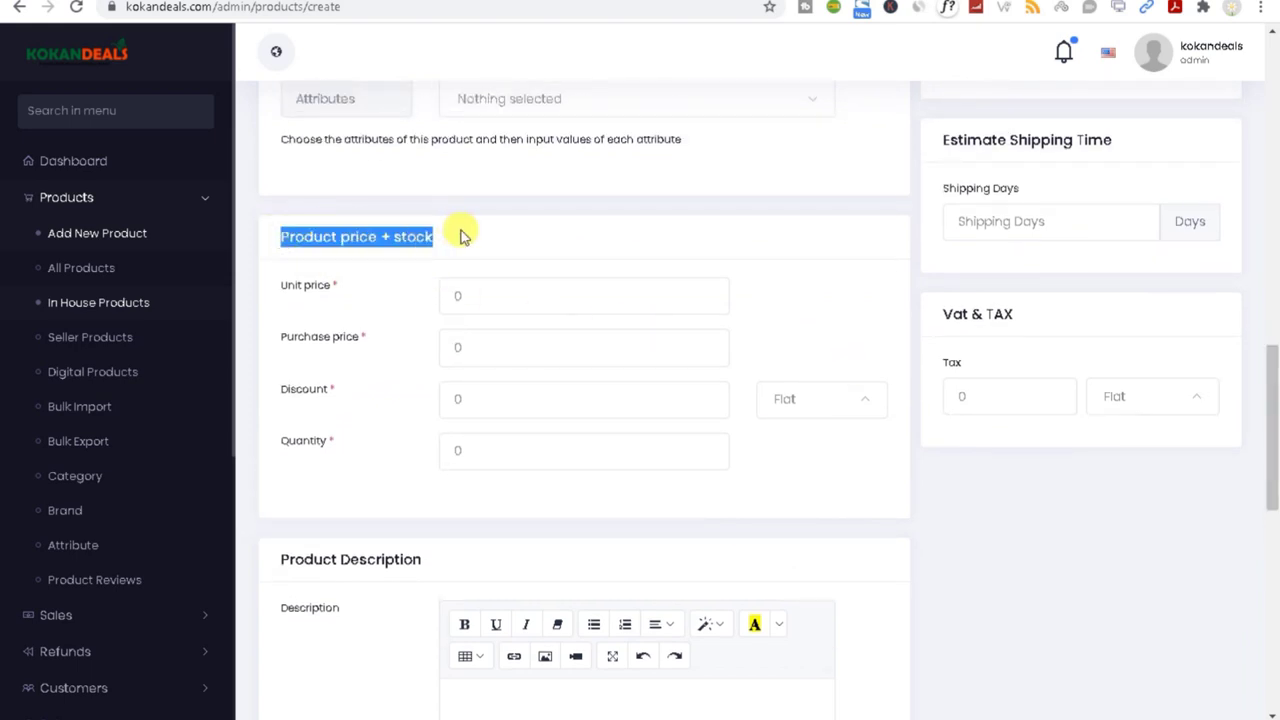
pyautogui.doubleClick(484, 285)
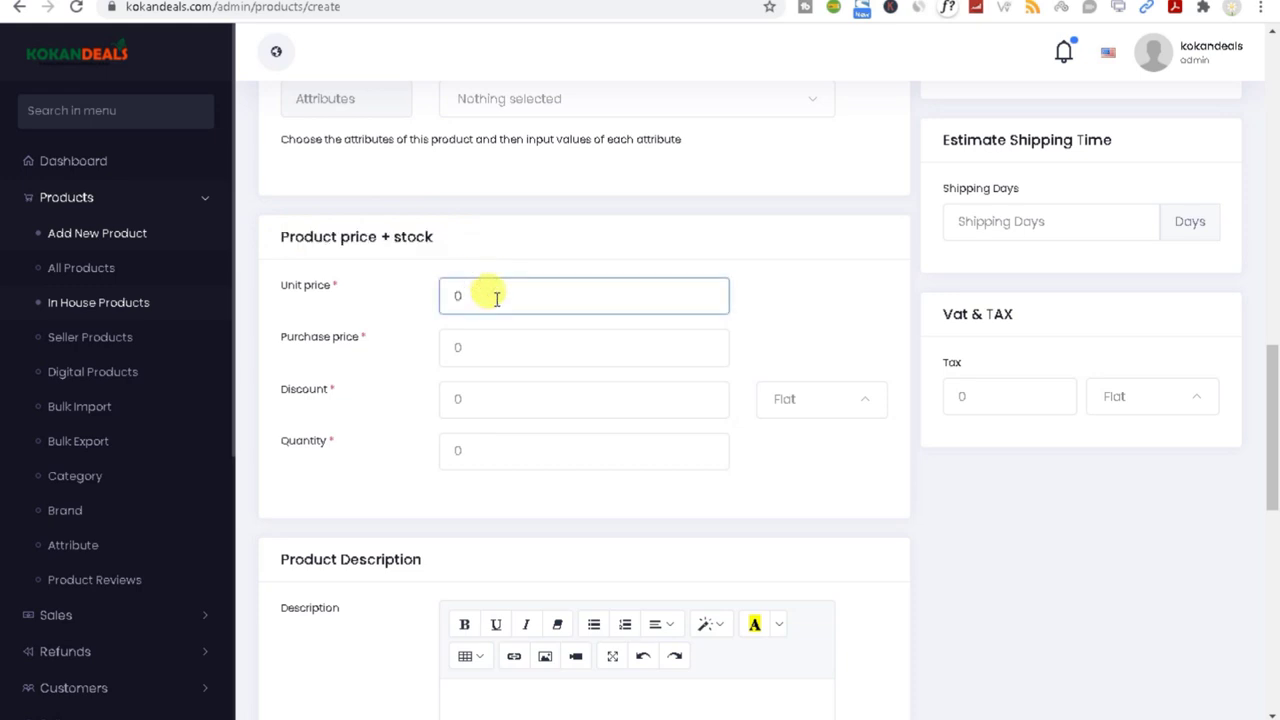
pyautogui.write('100')
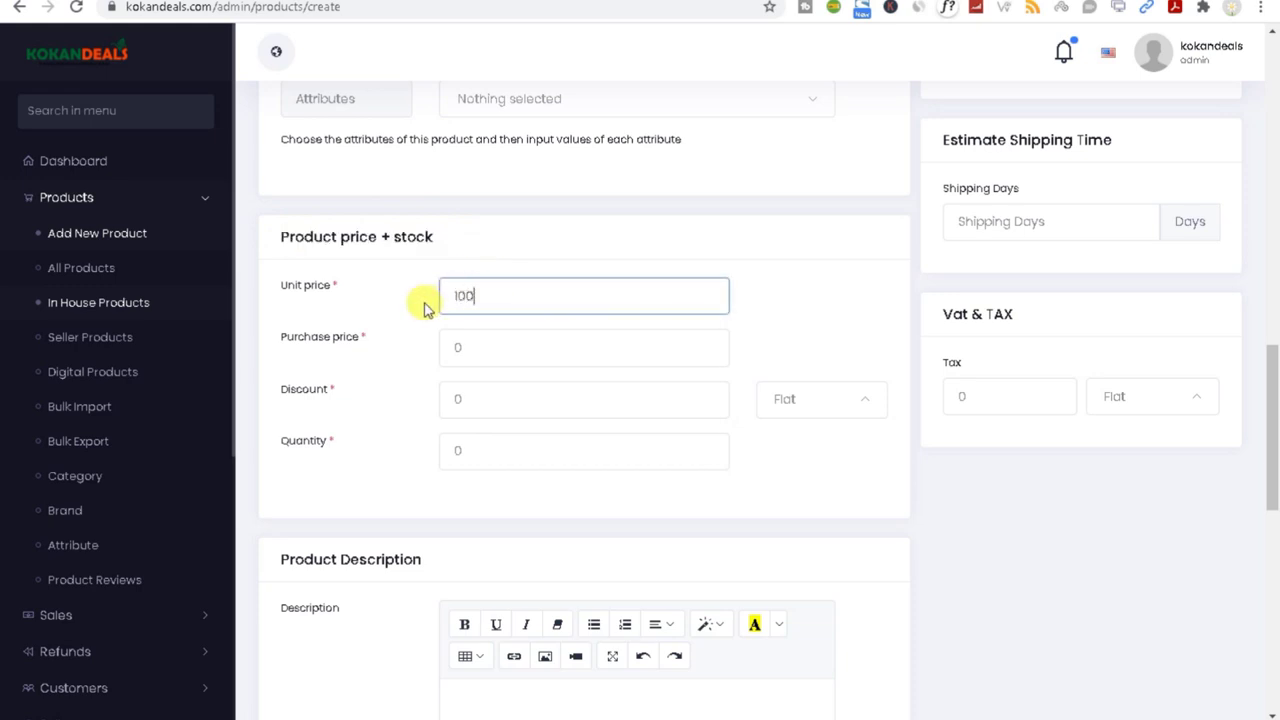
pyautogui.doubleClick(503, 340)
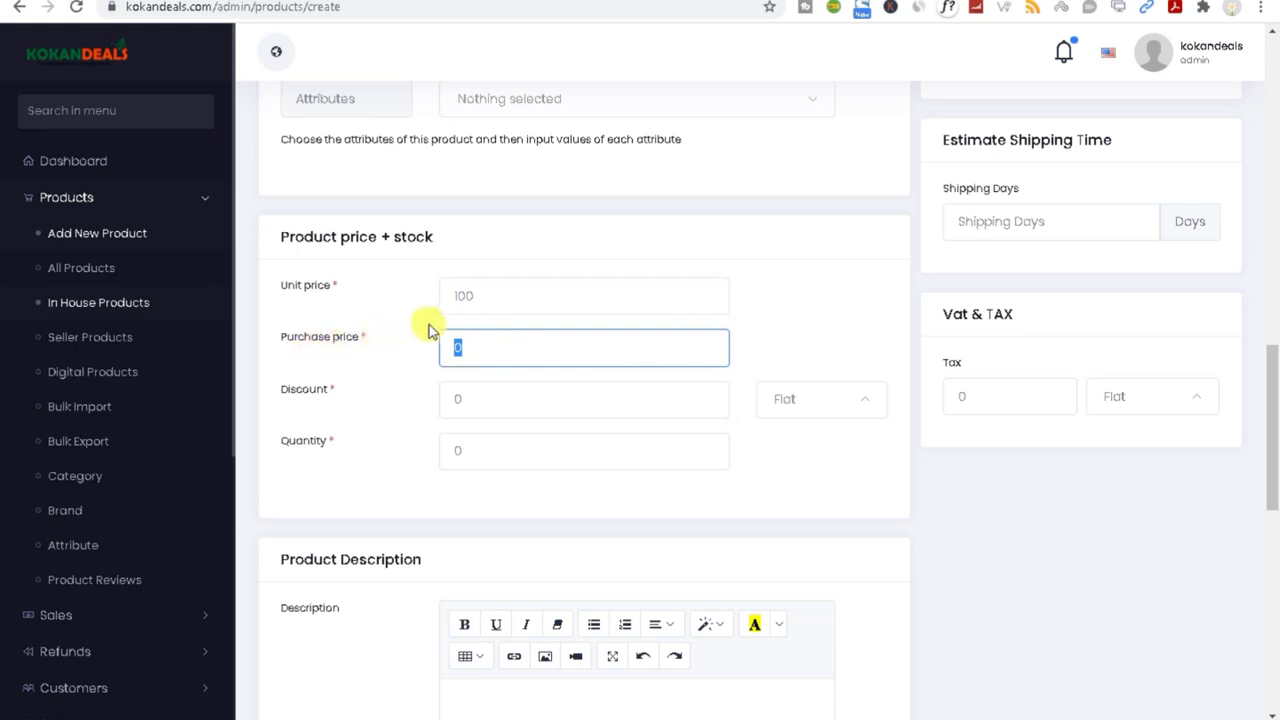
pyautogui.doubleClick(482, 292)
pyautogui.doubleClick(510, 345)
# Step: Set a 10 percent discount and a stock quantity of 1000
pyautogui.doubleClick(465, 395)
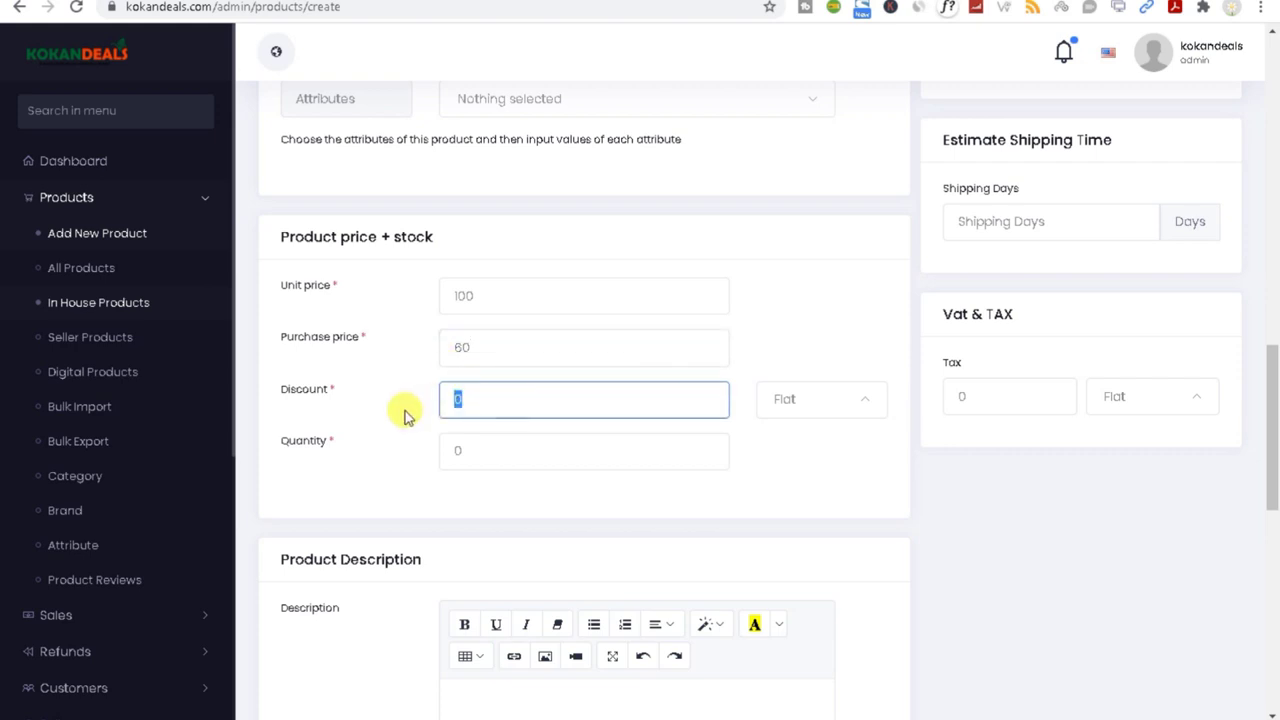
pyautogui.write('10')
pyautogui.click(795, 402)
pyautogui.click(800, 478)
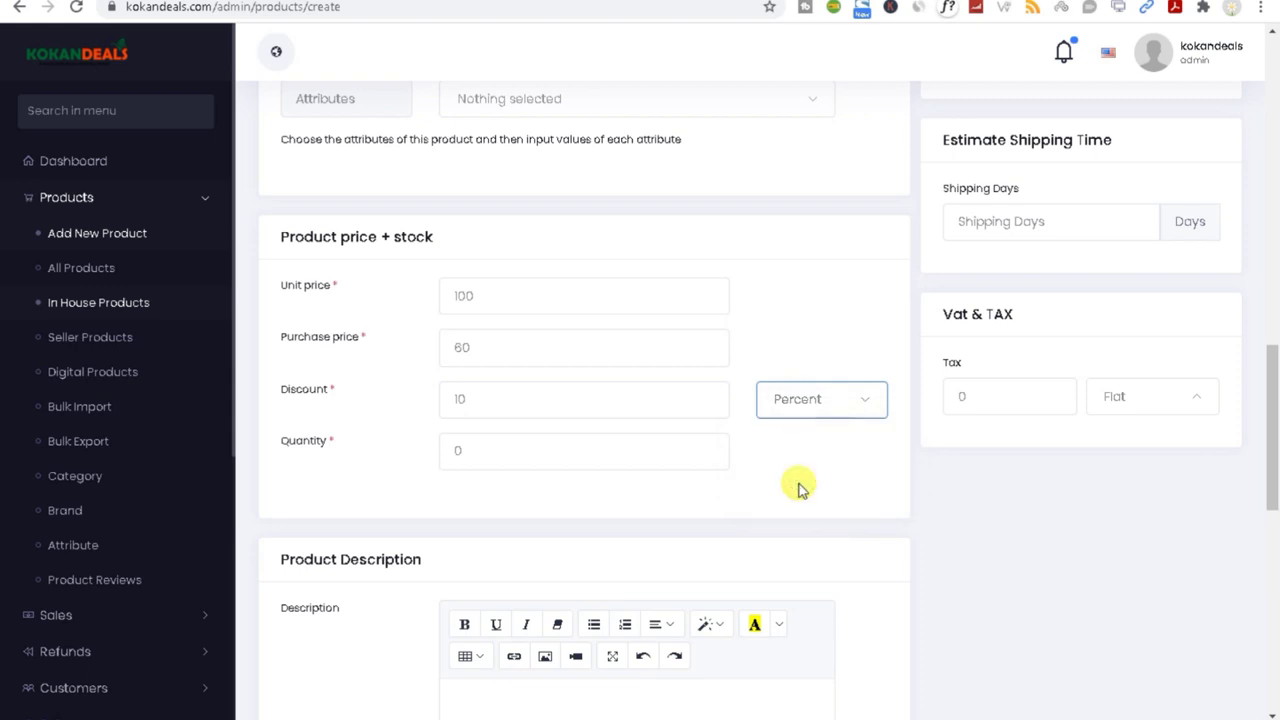
pyautogui.doubleClick(486, 458)
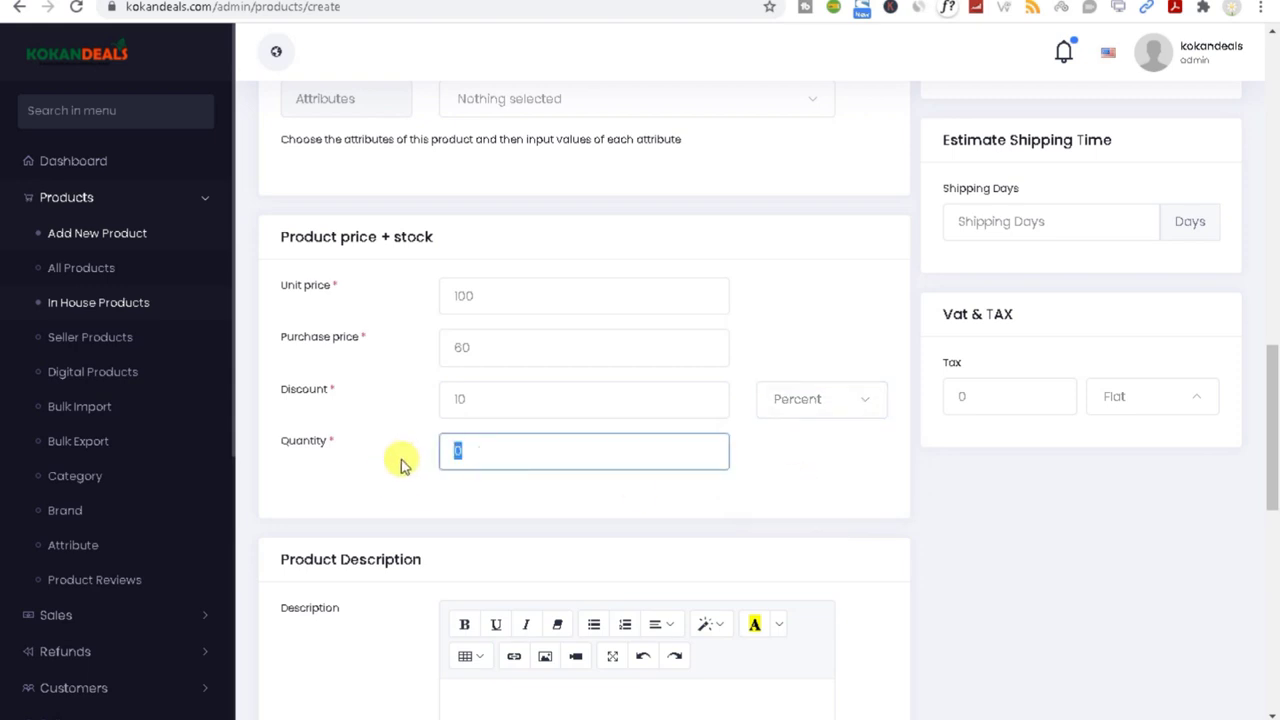
pyautogui.doubleClick(465, 292)
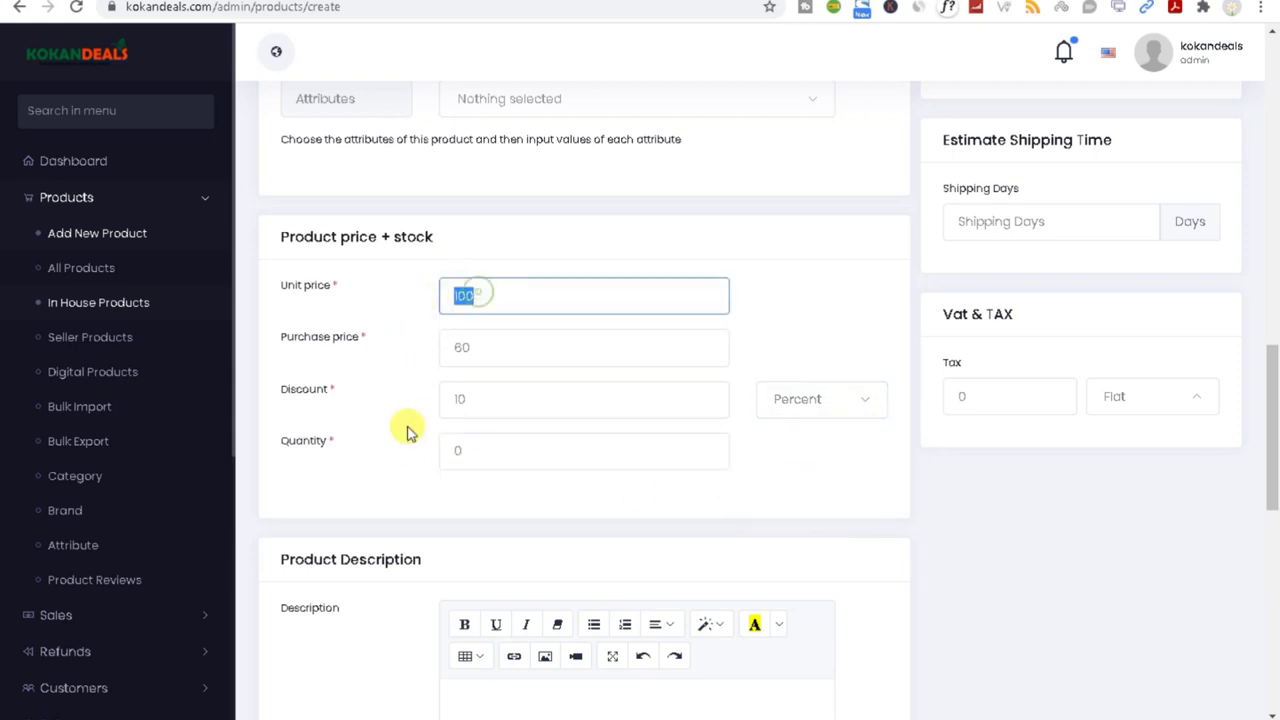
pyautogui.doubleClick(484, 455)
pyautogui.write('1000')
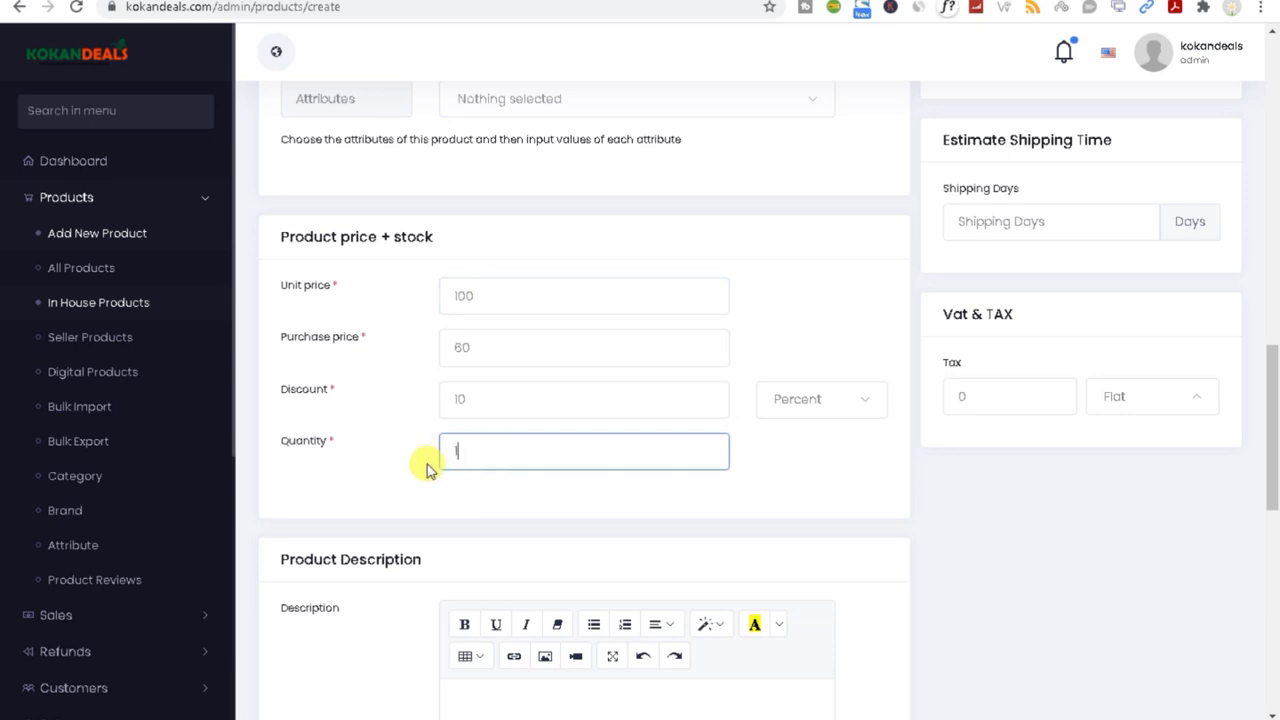
pyautogui.click(427, 466)
# Step: Write 'products 1' in the Description editor, opening and closing the Picture dialog without adding an image
pyautogui.moveTo(1275, 381); pyautogui.dragTo(1275, 486)
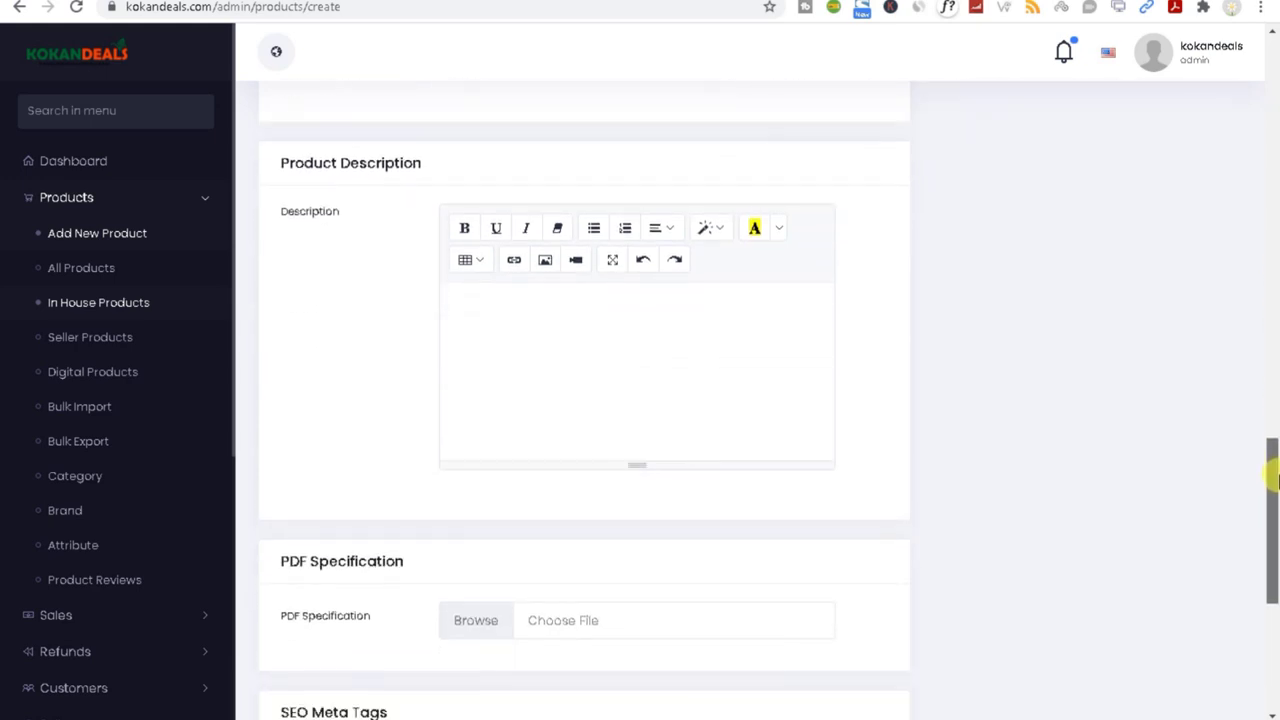
pyautogui.doubleClick(289, 158)
pyautogui.click(289, 158)
pyautogui.click(517, 326)
pyautogui.write('products 1')
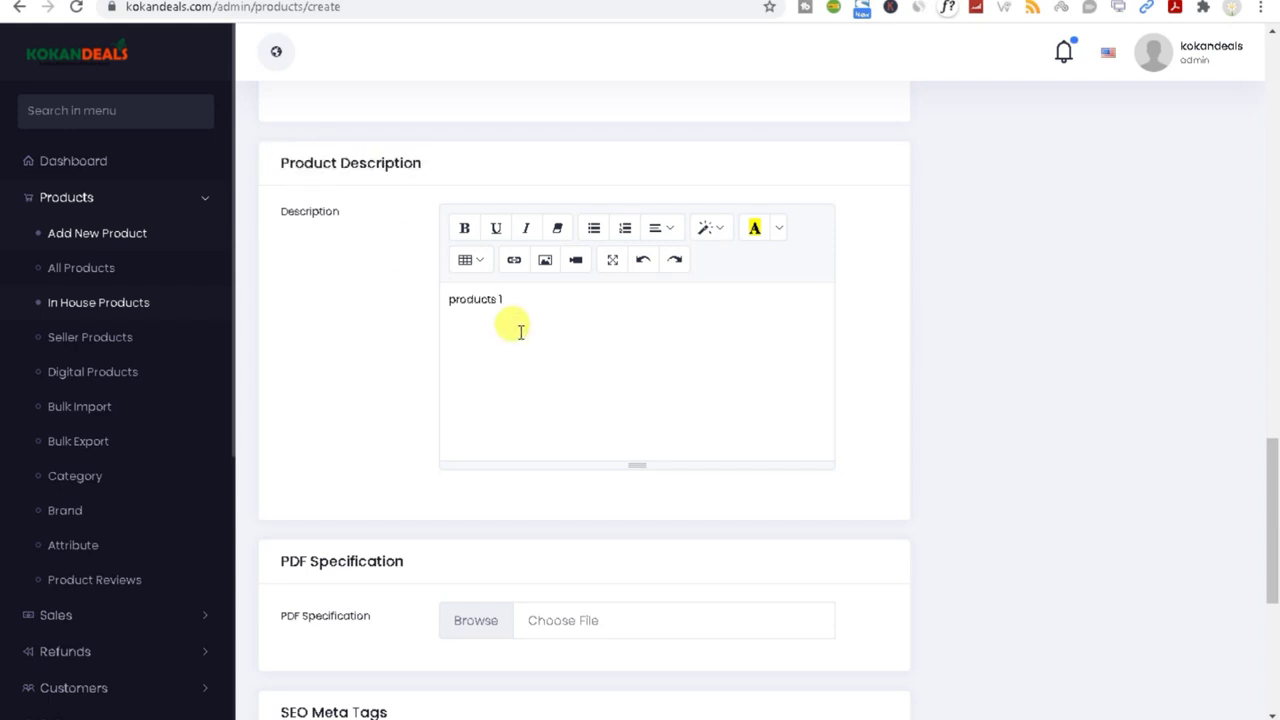
pyautogui.click(543, 262)
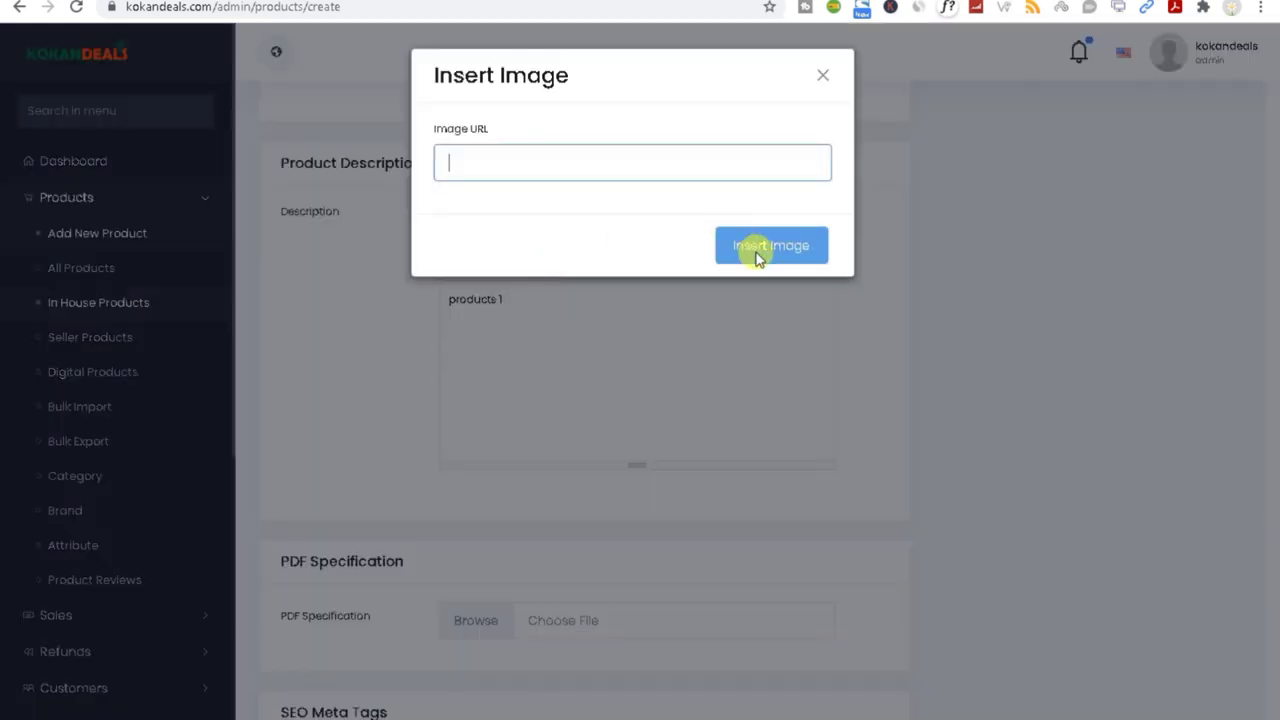
pyautogui.click(825, 76)
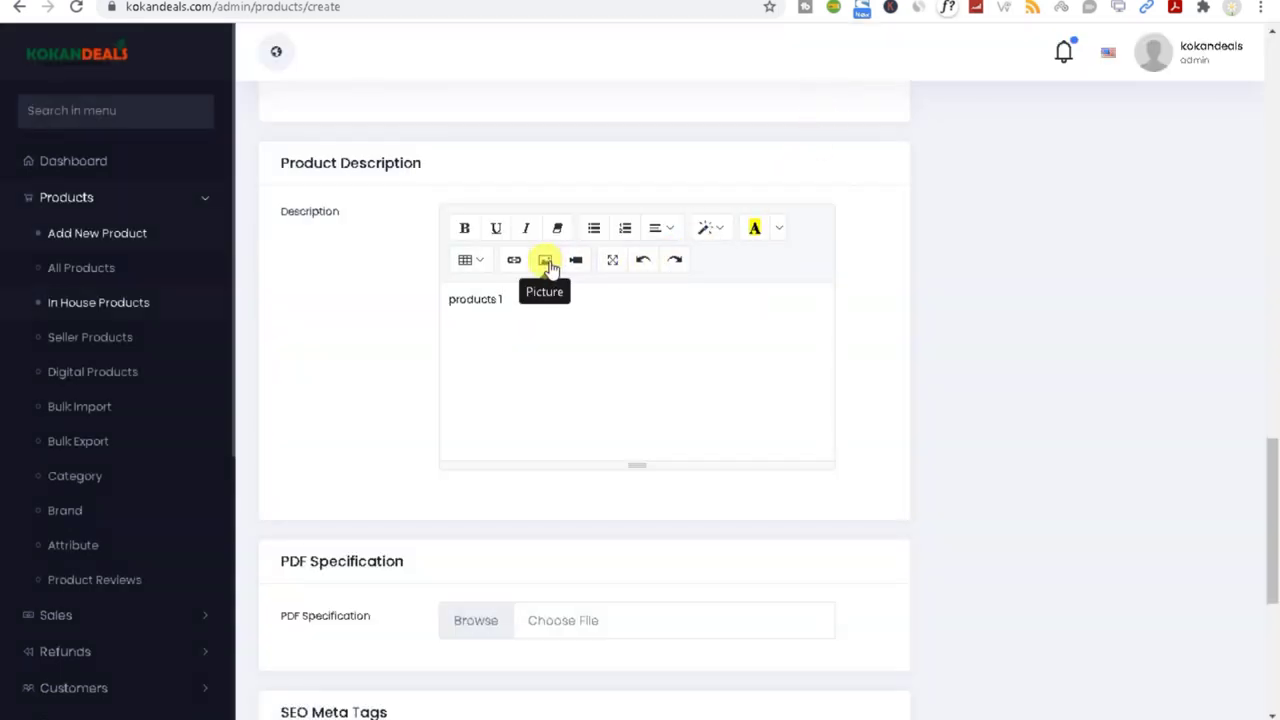
# Step: Insert an empty 4x2 table into the description
pyautogui.click(472, 262)
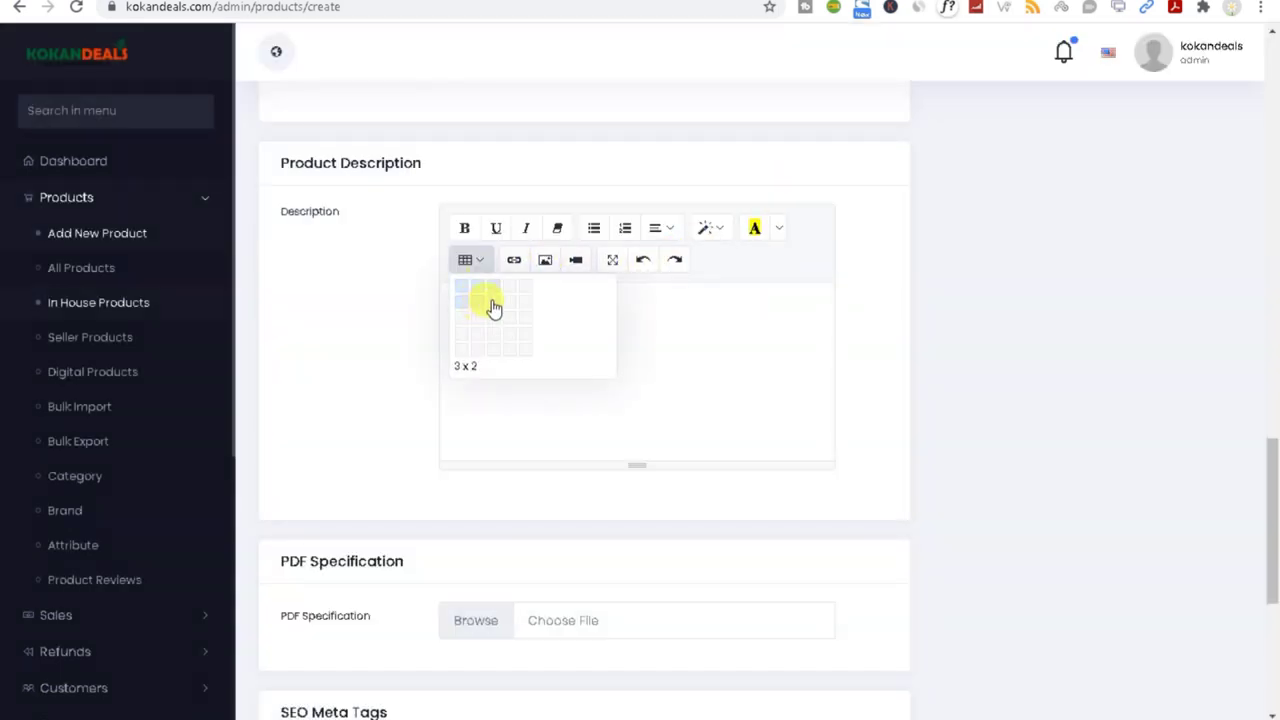
pyautogui.click(518, 307)
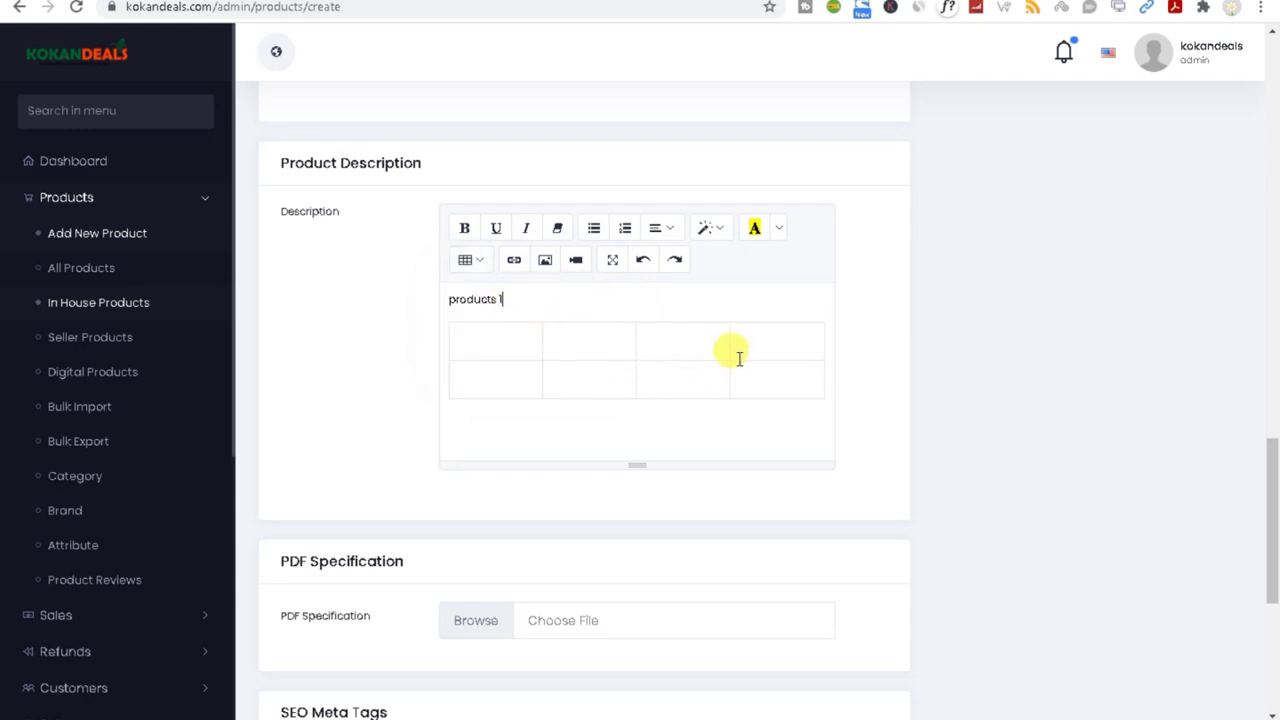
pyautogui.moveTo(1274, 471); pyautogui.dragTo(1272, 560)
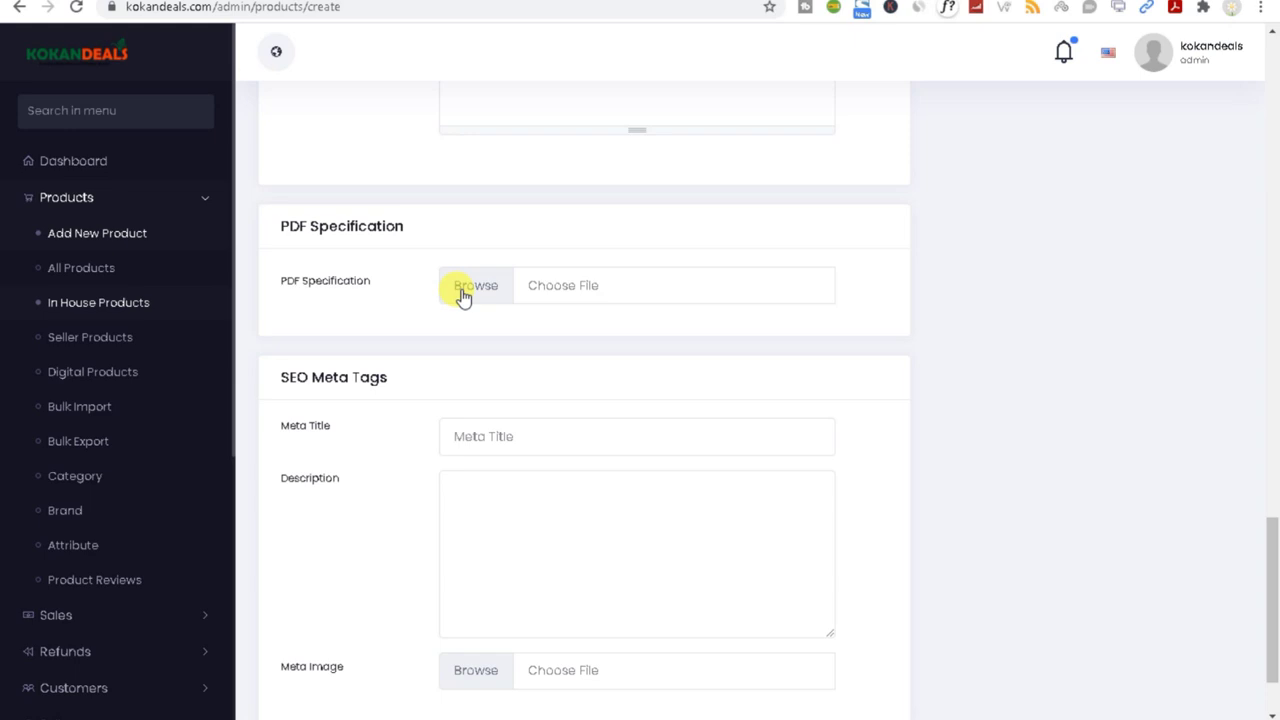
# Step: Type 'products 1' as the meta title and paste it into the meta description
pyautogui.tripleClick(323, 370)
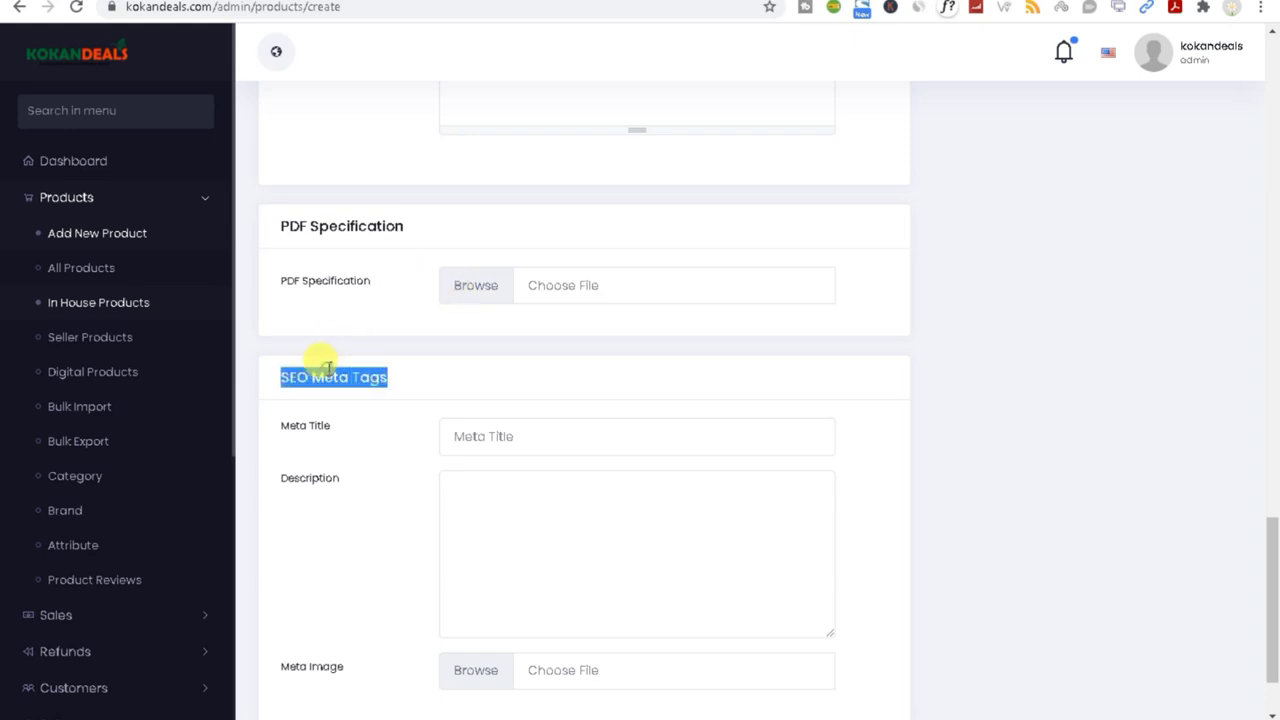
pyautogui.click(470, 438)
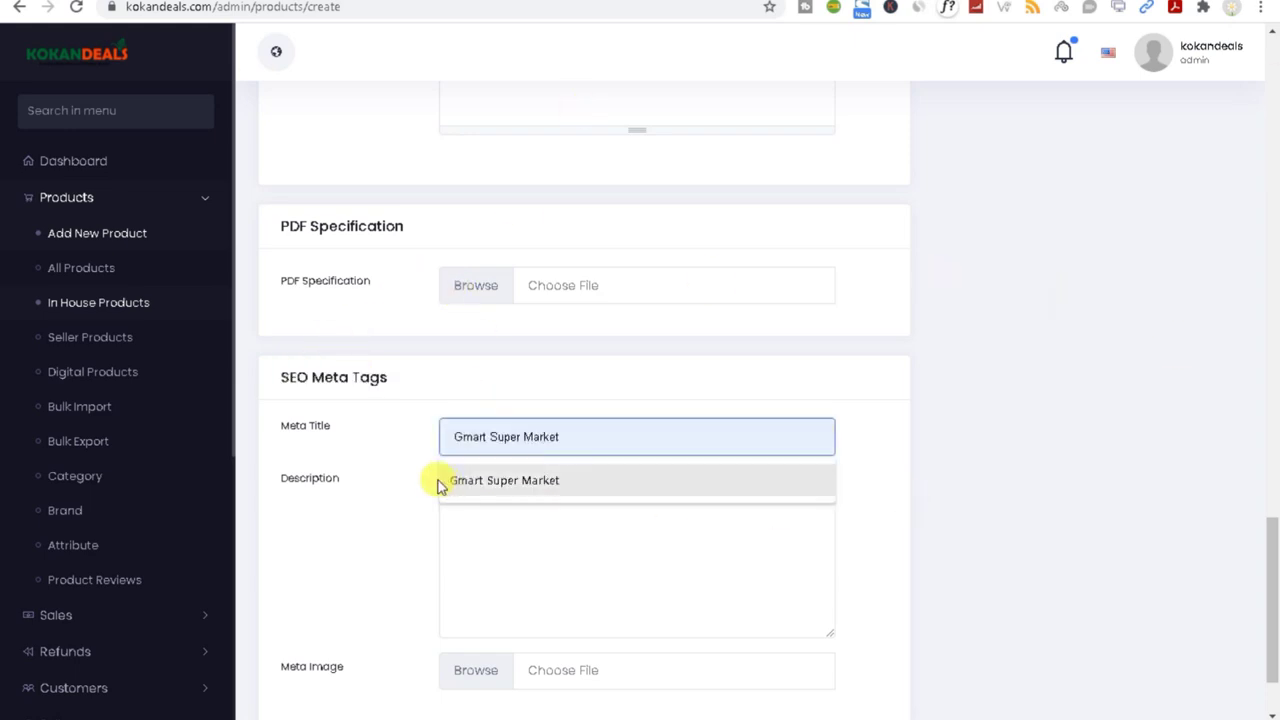
pyautogui.click(487, 500)
pyautogui.click(471, 491)
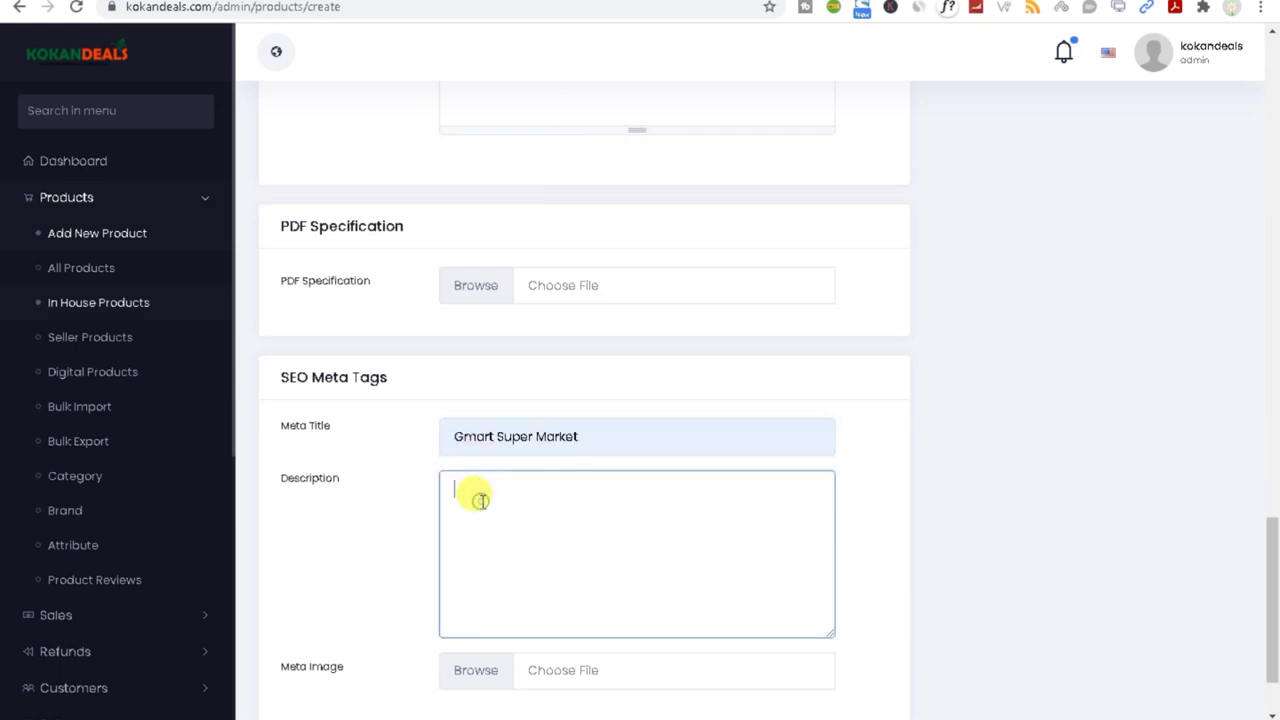
pyautogui.tripleClick(614, 440)
pyautogui.write('products 1')
pyautogui.click(485, 516)
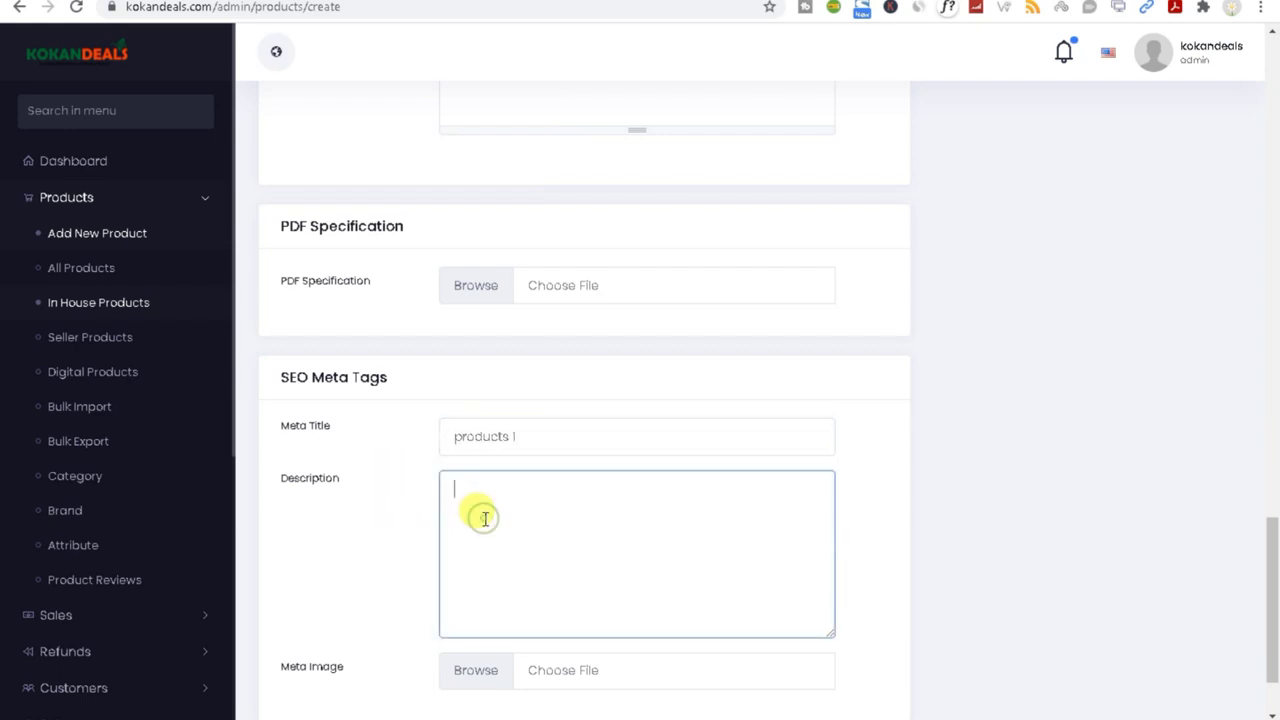
pyautogui.write('products 1')
# Step: Try saving the product as a draft, then point out the Shipping Configuration note
pyautogui.moveTo(1275, 600); pyautogui.dragTo(1276, 625)
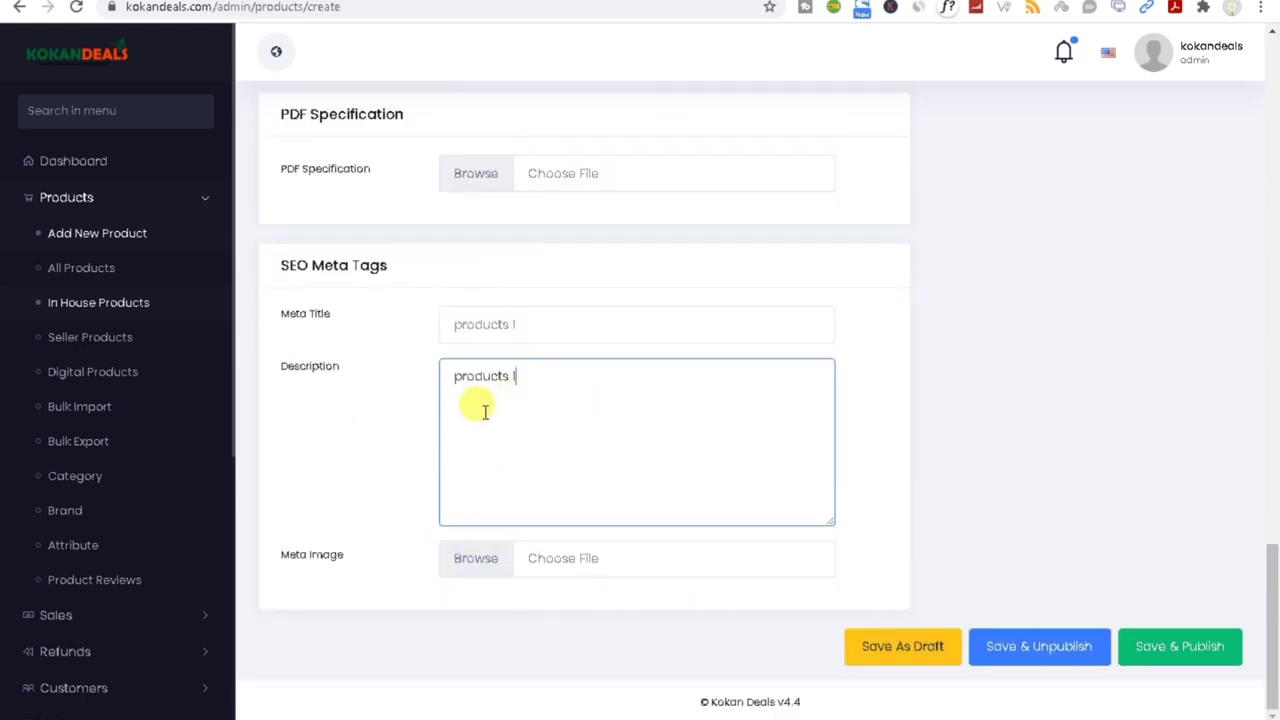
pyautogui.click(877, 646)
pyautogui.moveTo(1275, 610); pyautogui.dragTo(1276, 95)
pyautogui.moveTo(930, 166); pyautogui.dragTo(1098, 152)
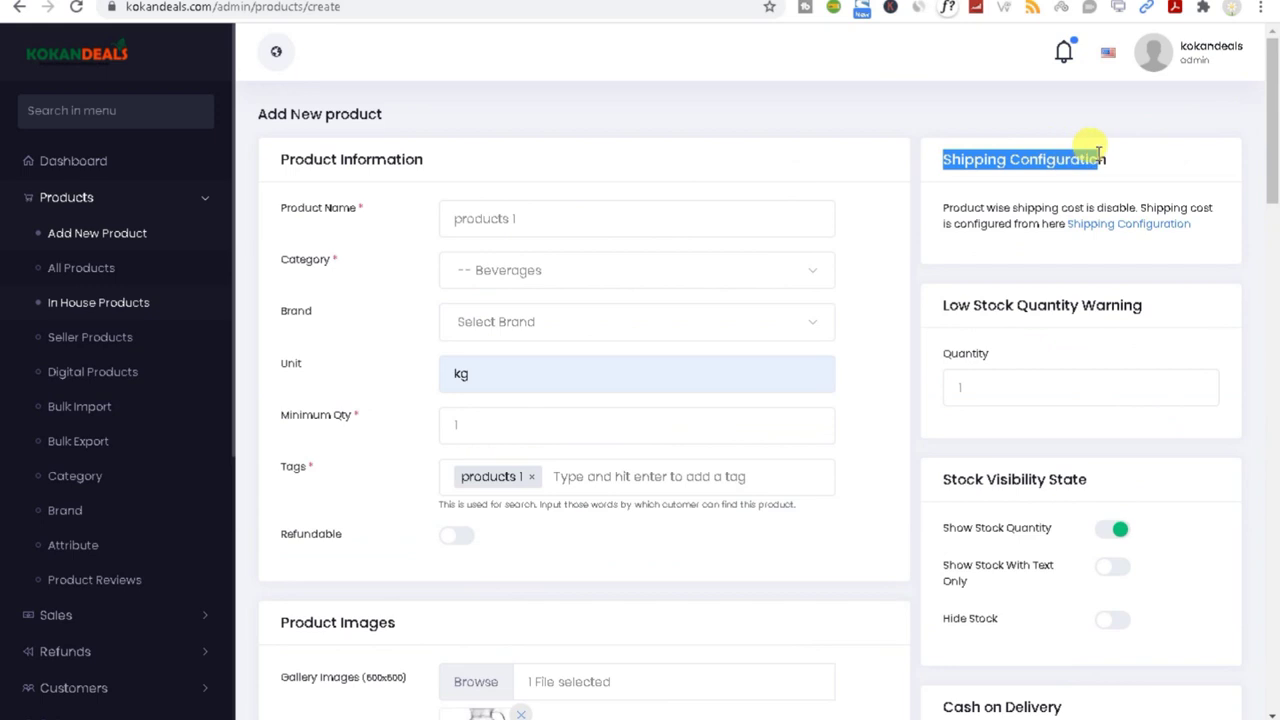
# Step: Open the Shipping Configuration page in a new tab
pyautogui.rightClick(1104, 229)
pyautogui.click(1097, 238)
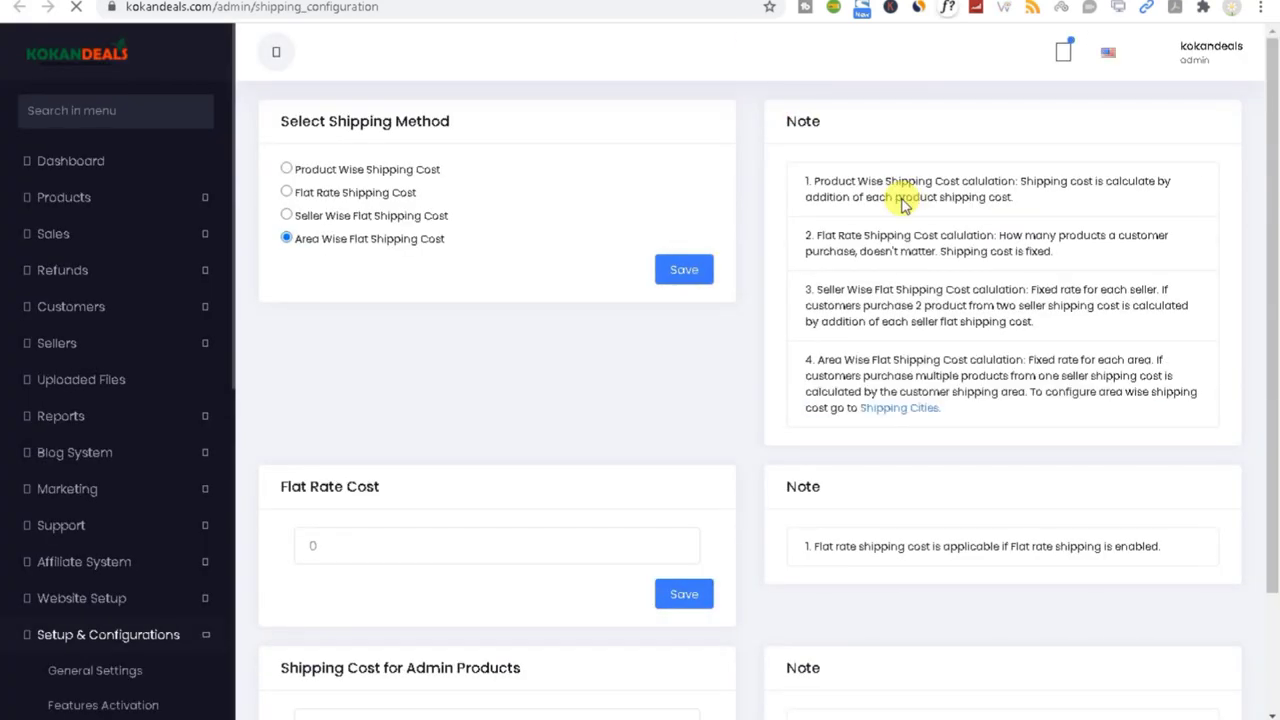
pyautogui.moveTo(1270, 271); pyautogui.dragTo(1276, 200)
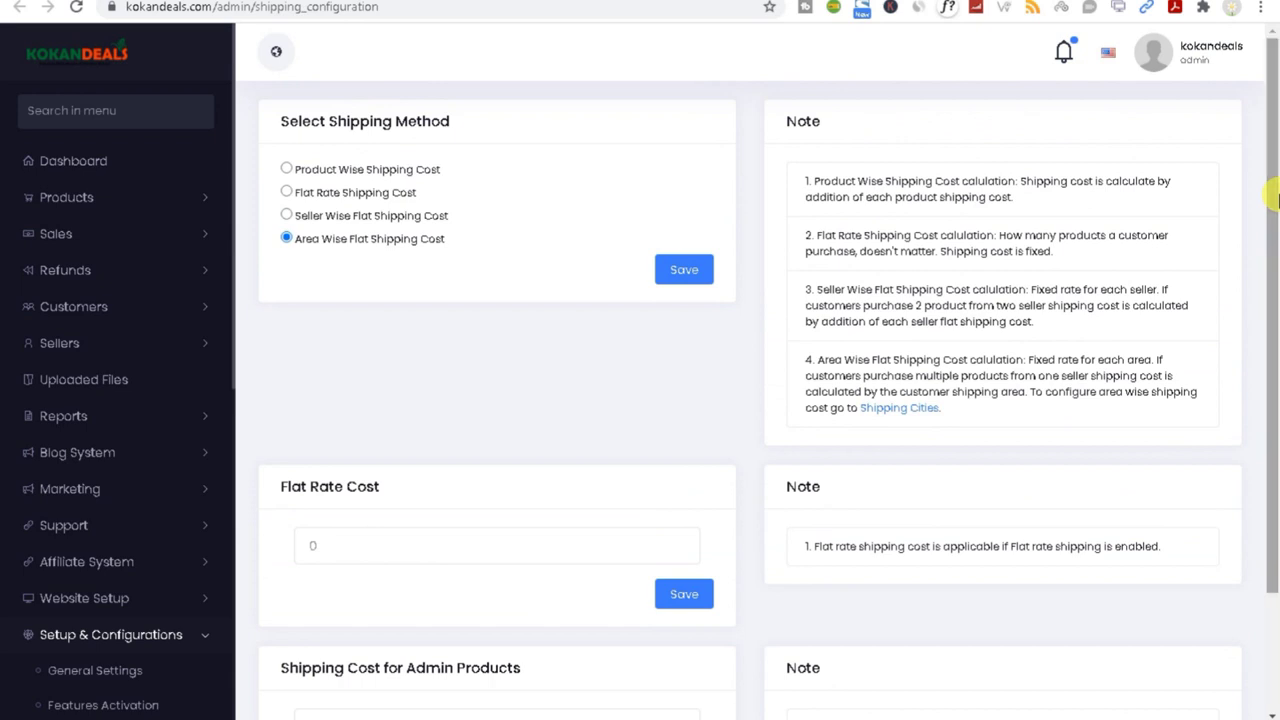
# Step: Try Product Wise, Flat Rate and Seller Wise shipping, ending on Area Wise Flat Shipping Cost
pyautogui.click(286, 169)
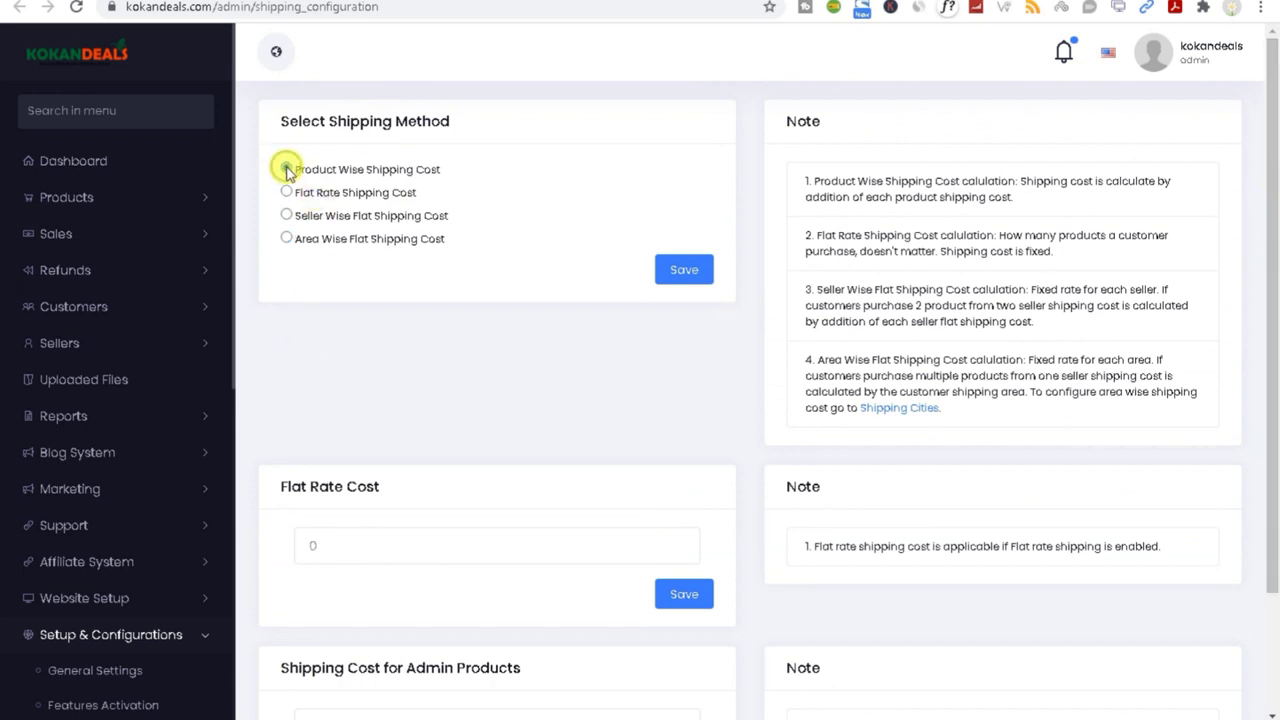
pyautogui.tripleClick(433, 176)
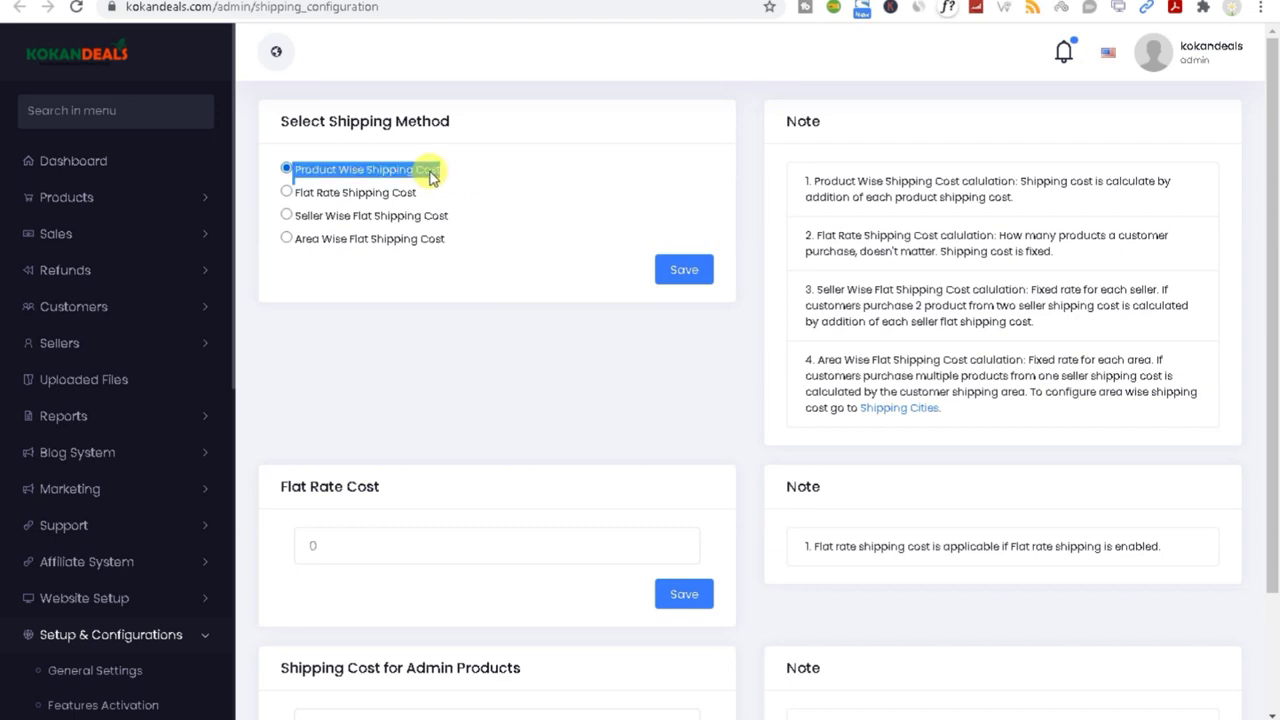
pyautogui.click(287, 193)
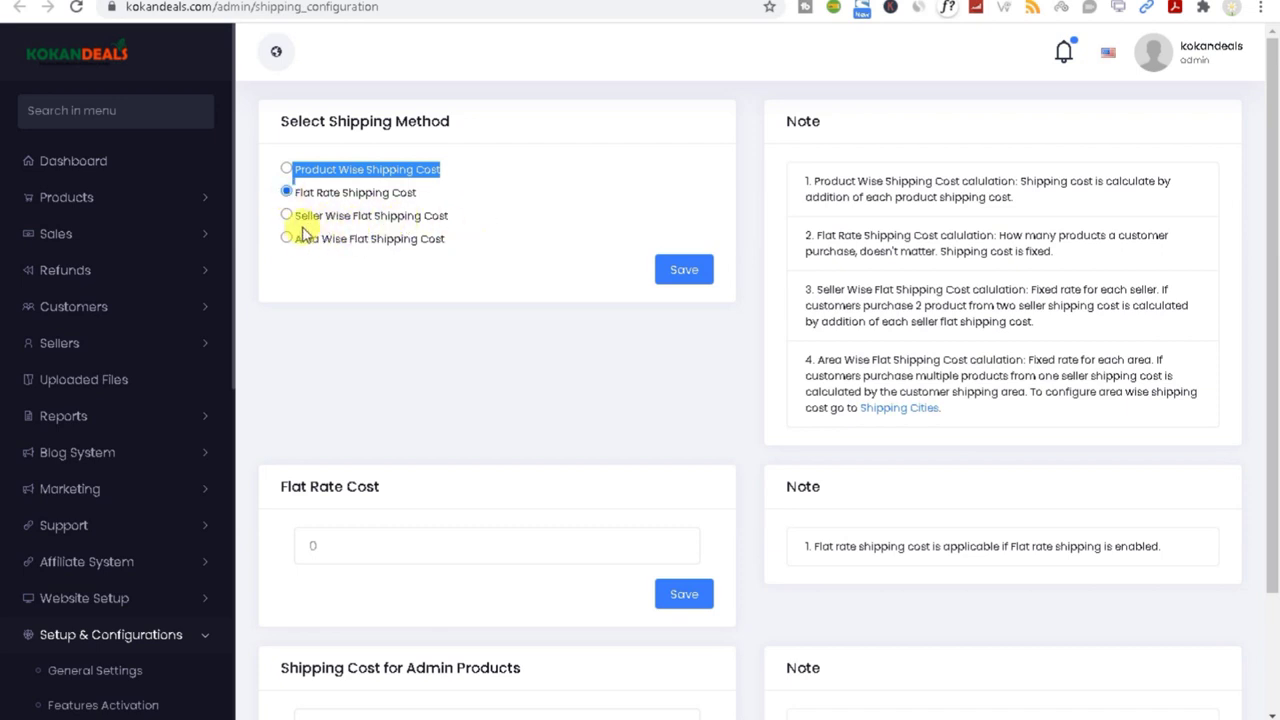
pyautogui.moveTo(325, 215); pyautogui.dragTo(447, 215)
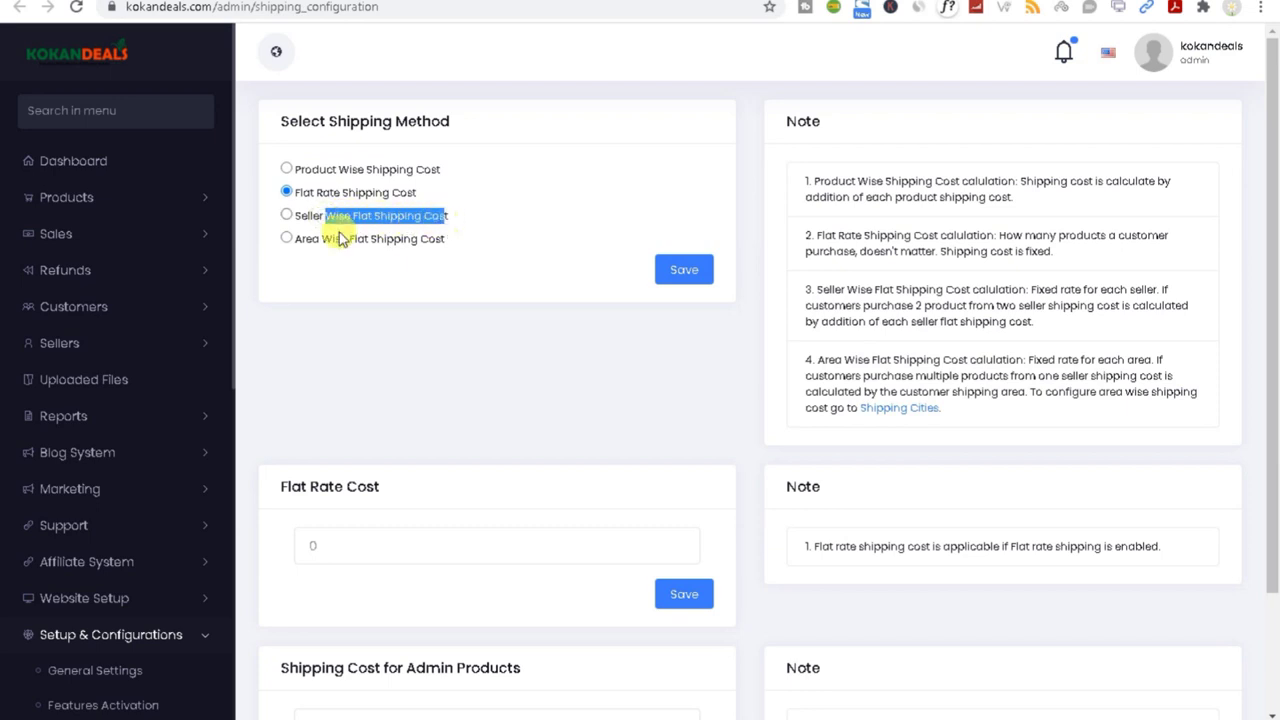
pyautogui.click(286, 214)
pyautogui.click(286, 238)
pyautogui.click(466, 244)
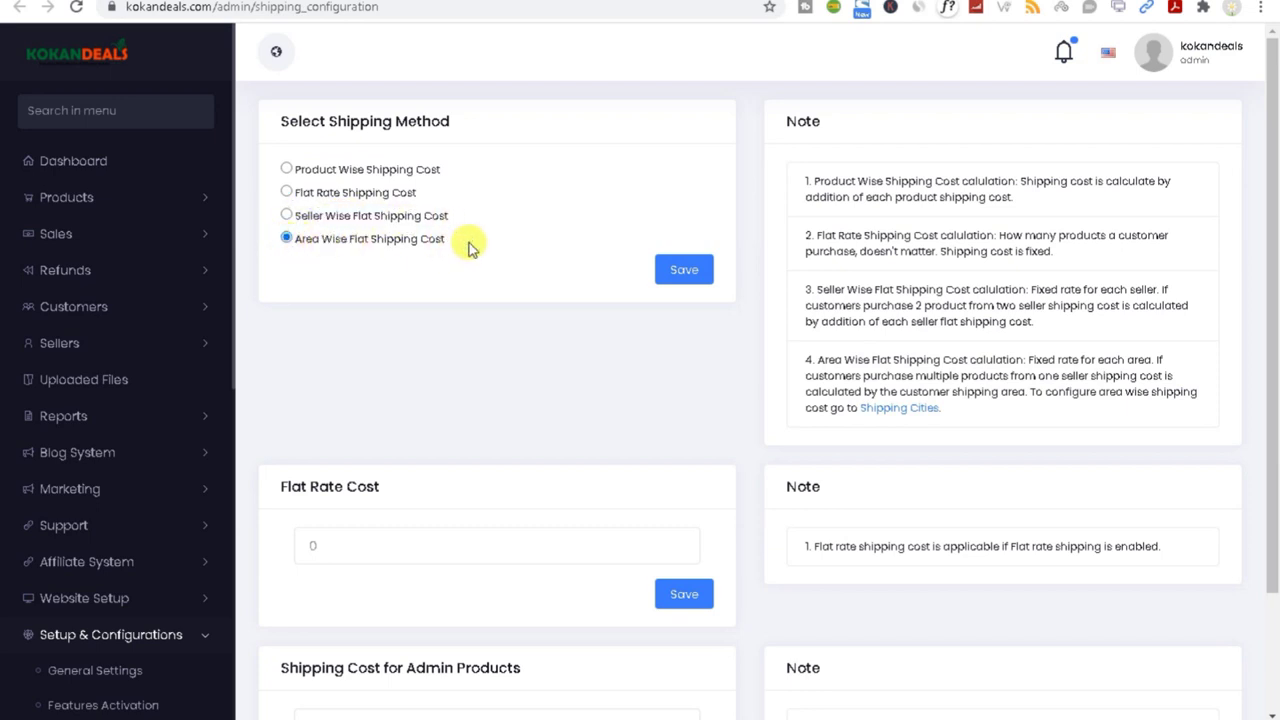
pyautogui.moveTo(470, 248); pyautogui.dragTo(286, 243)
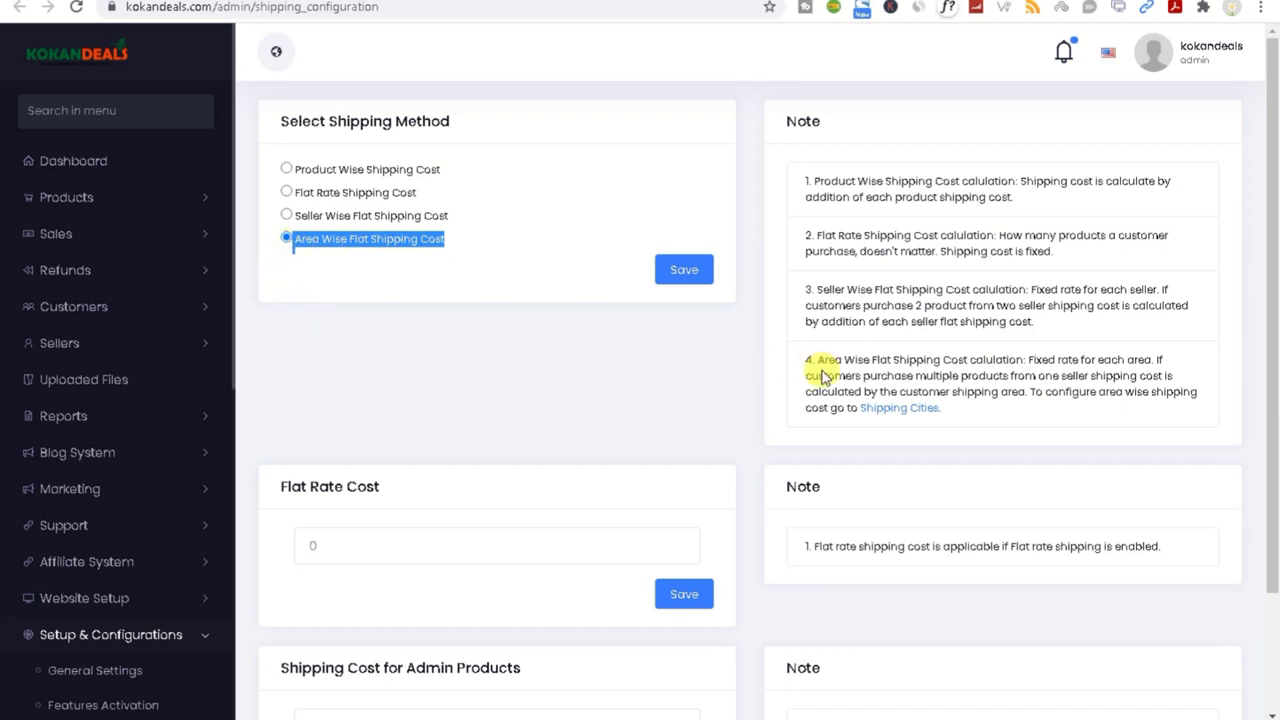
# Step: Review the note explaining area wise shipping costs
pyautogui.moveTo(1272, 423); pyautogui.dragTo(1274, 518)
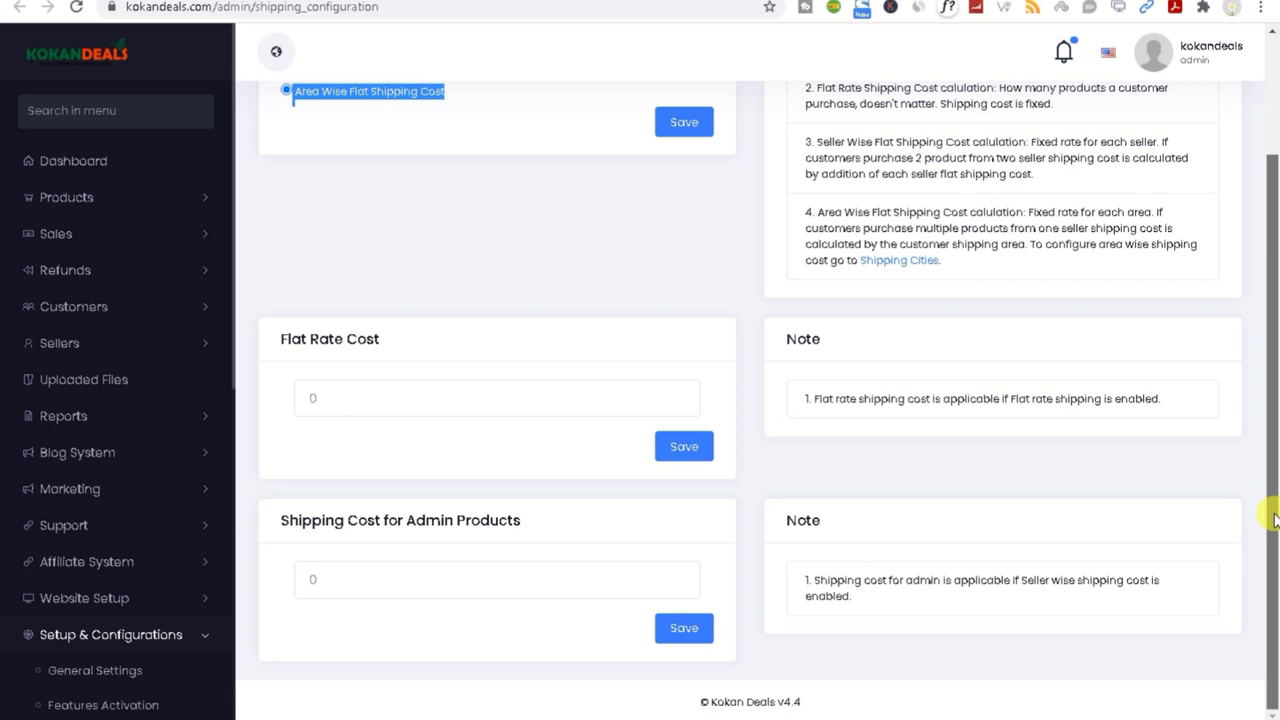
pyautogui.moveTo(1274, 518); pyautogui.dragTo(1274, 316)
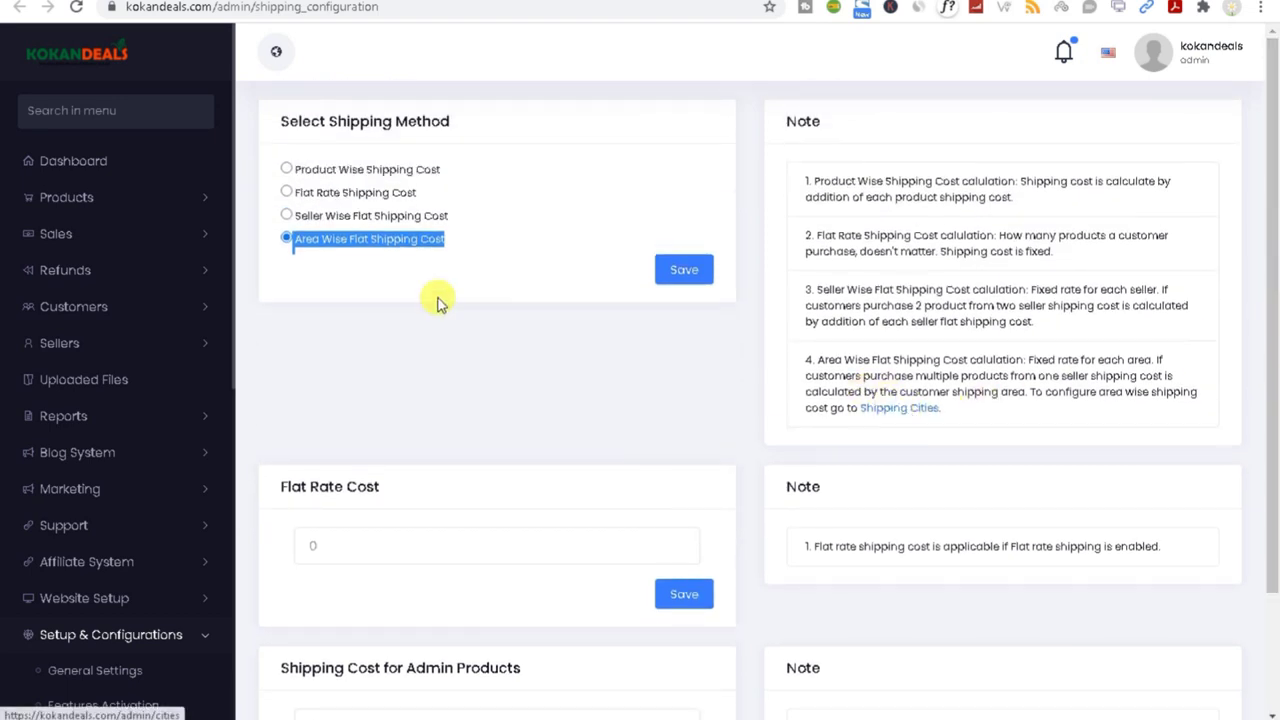
pyautogui.click(366, 238)
pyautogui.moveTo(815, 360); pyautogui.dragTo(1160, 410)
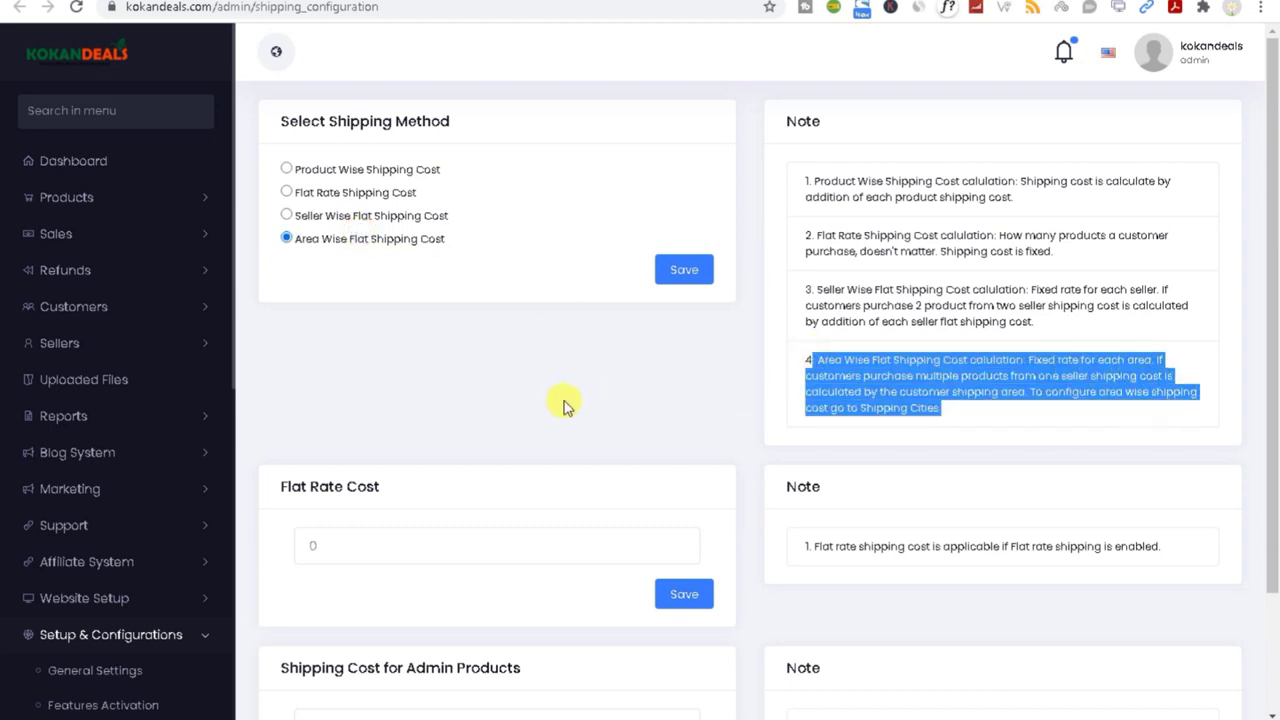
pyautogui.click(540, 386)
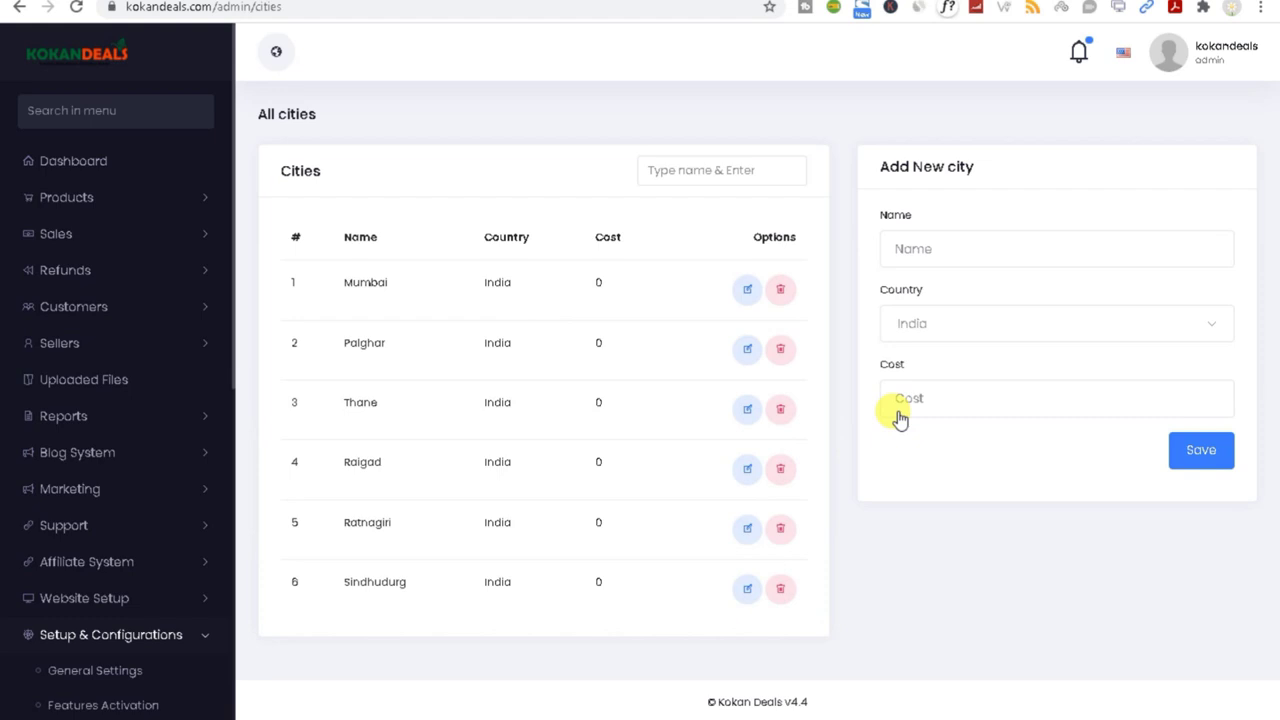
# Step: Review the Mumbai, Palghar and Thane city entries and try the Add New city Name field
pyautogui.doubleClick(350, 282)
pyautogui.click(352, 345)
pyautogui.moveTo(352, 345); pyautogui.dragTo(402, 345)
pyautogui.moveTo(334, 396); pyautogui.dragTo(406, 404)
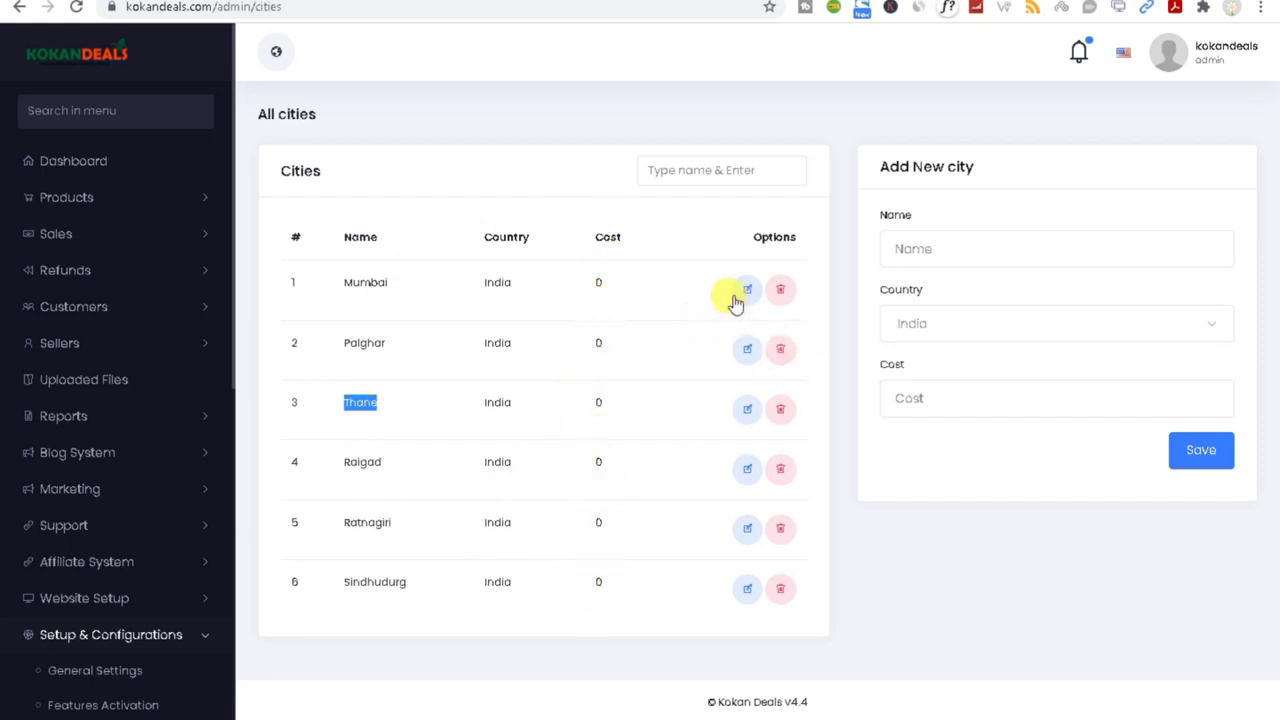
pyautogui.click(924, 254)
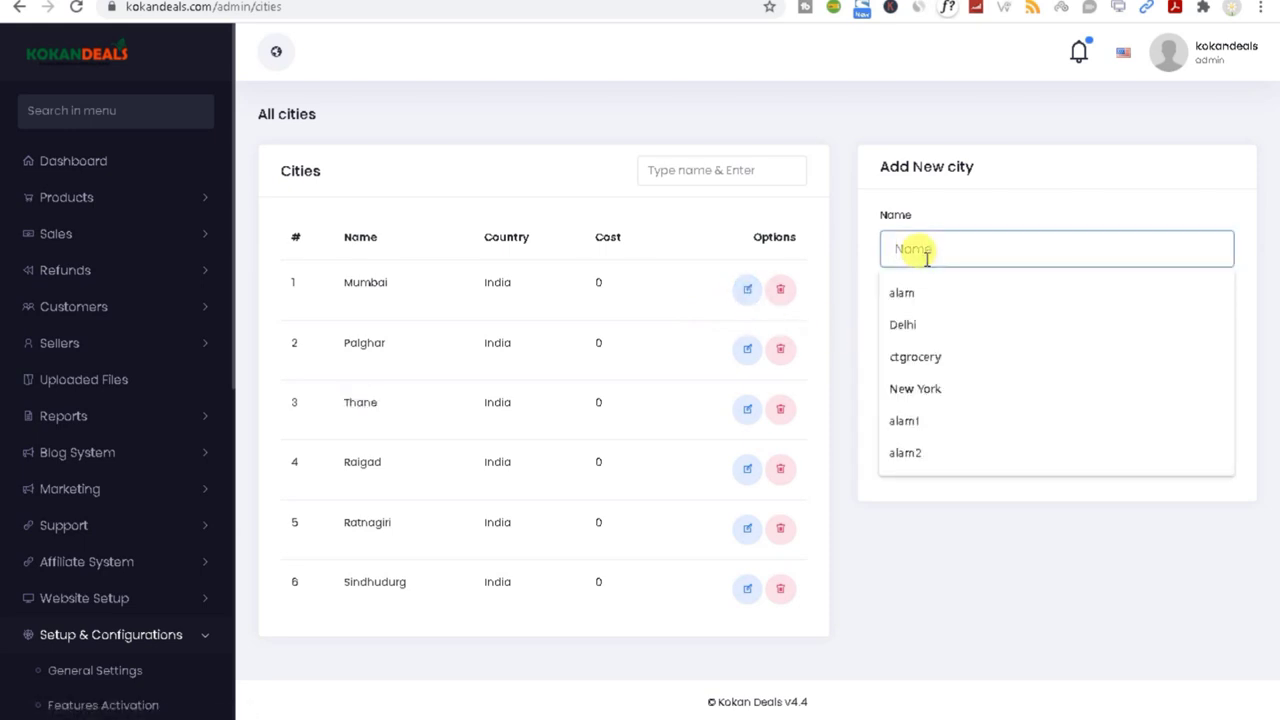
pyautogui.click(835, 230)
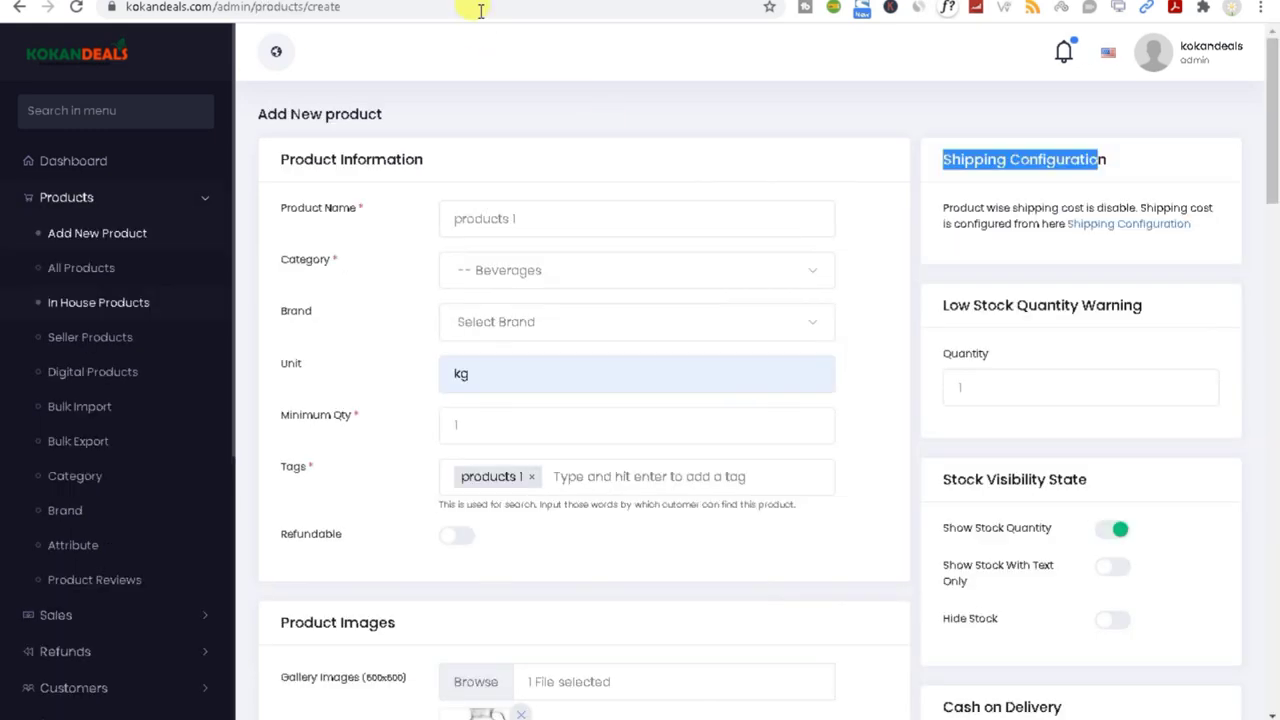
# Step: Review the Low Stock Quantity Warning section on the Add New product form
pyautogui.click(970, 388)
pyautogui.moveTo(937, 313); pyautogui.dragTo(1166, 325)
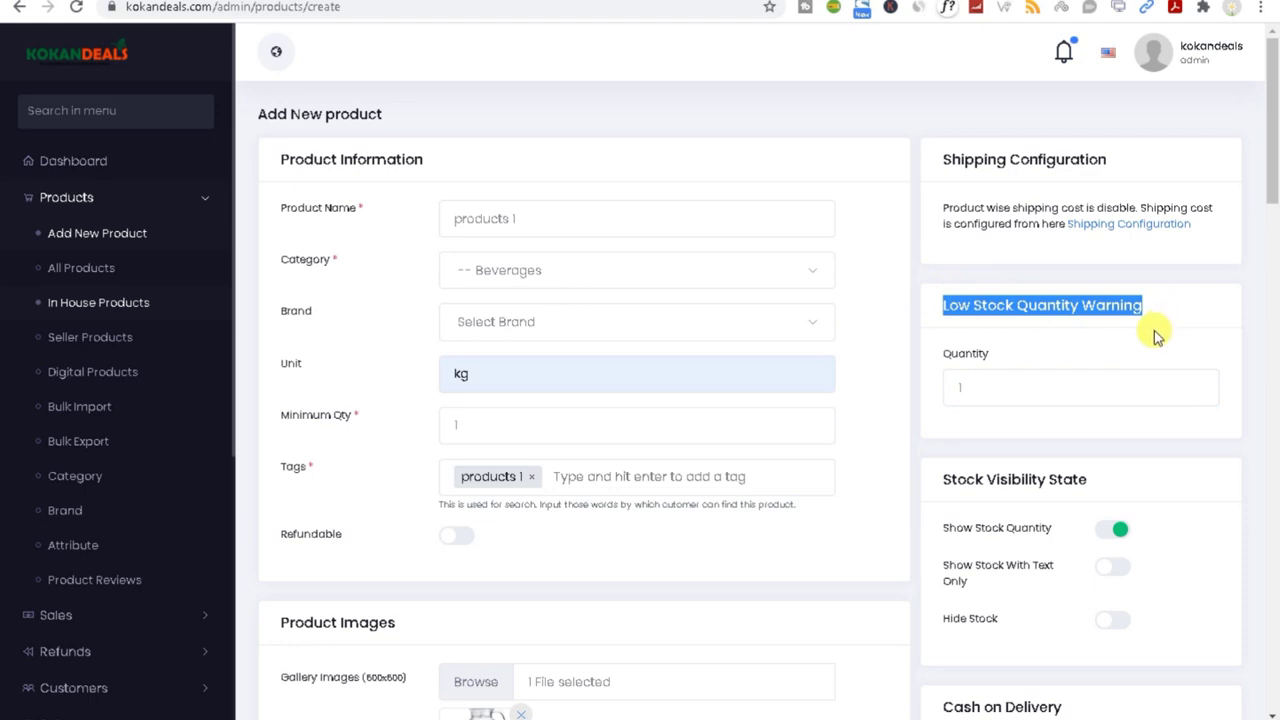
pyautogui.click(1051, 391)
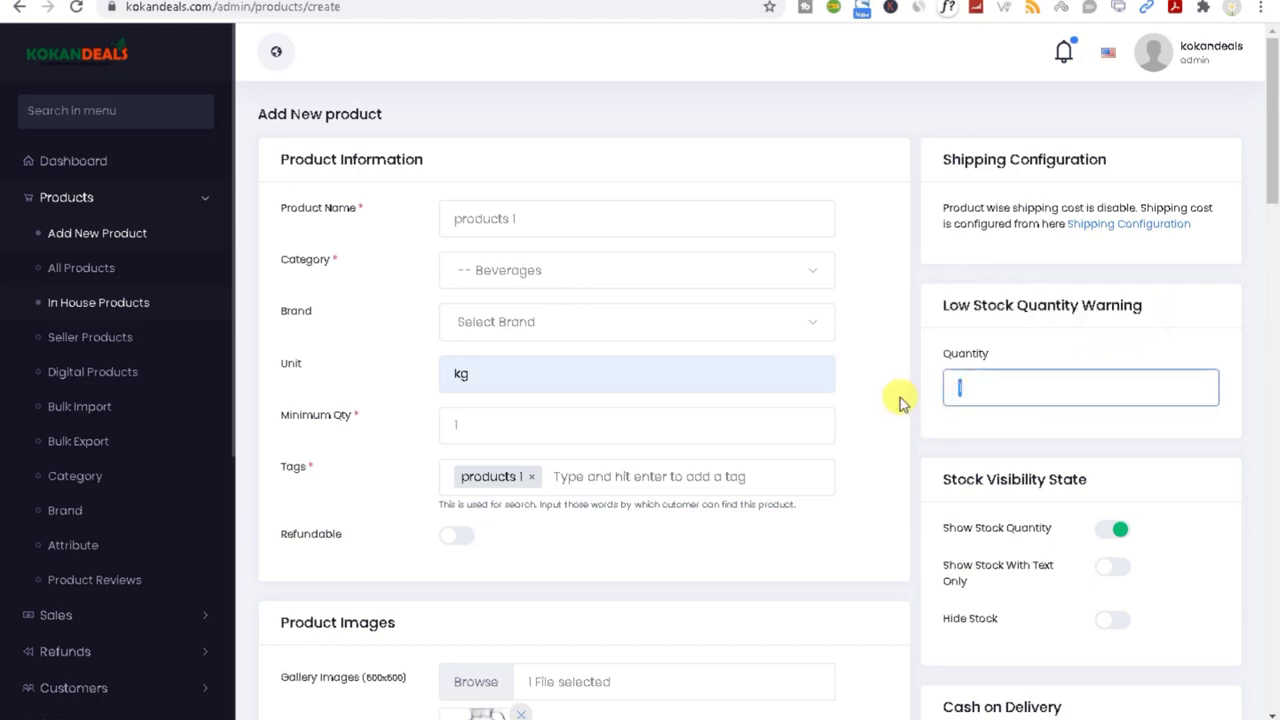
pyautogui.moveTo(1275, 150); pyautogui.dragTo(1274, 200)
pyautogui.click(976, 315)
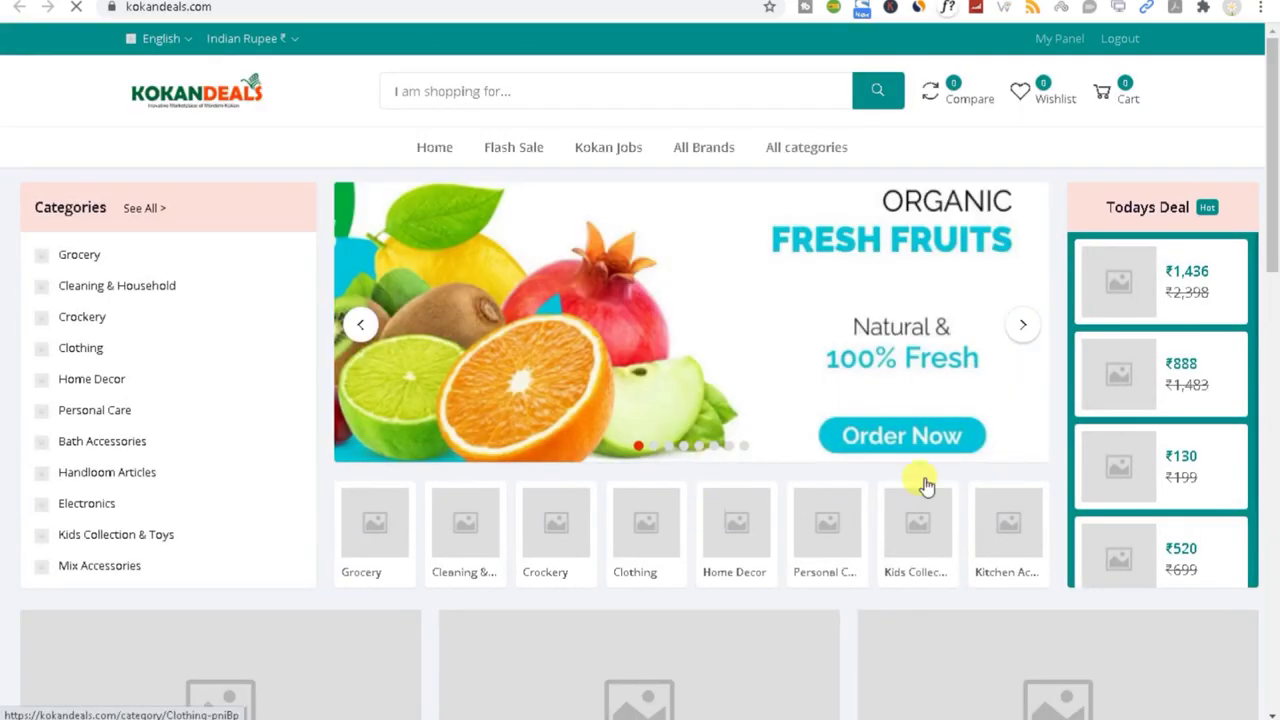
# Step: Open the Baby Rocking Chair from Featured Products and highlight its '23 available' stock count
pyautogui.moveTo(1275, 235); pyautogui.dragTo(1267, 355)
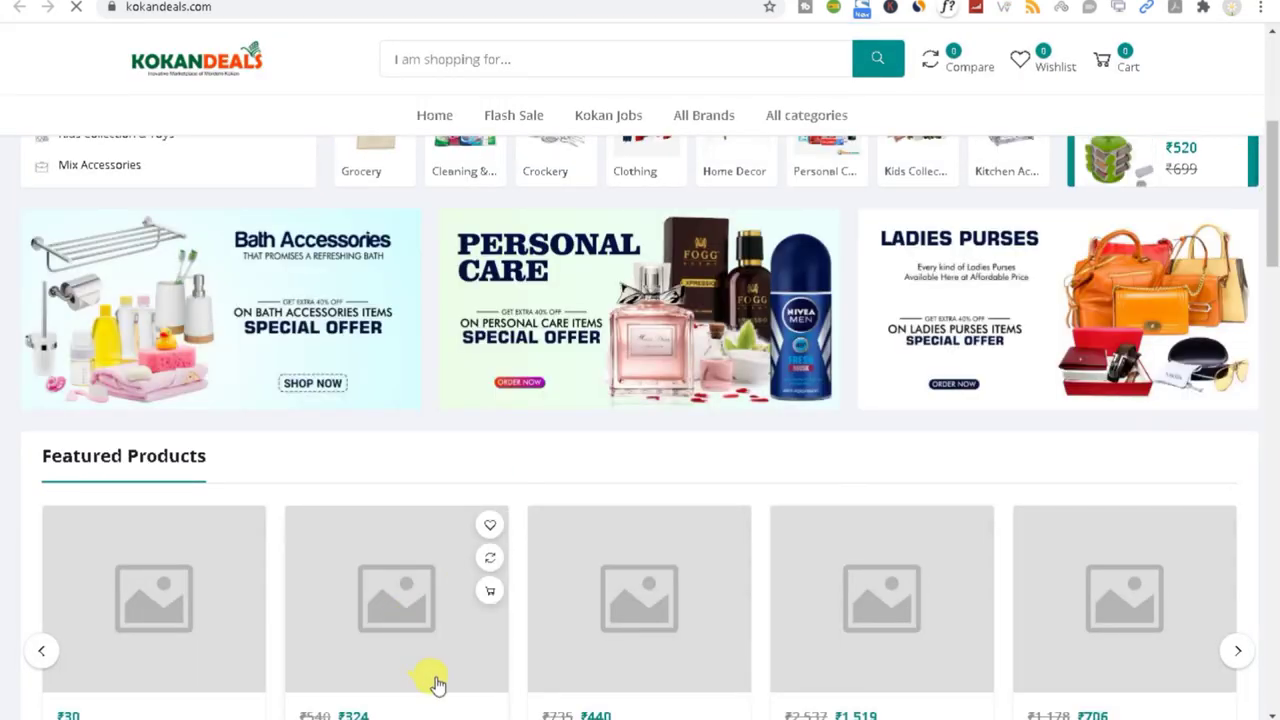
pyautogui.moveTo(1276, 213); pyautogui.dragTo(1237, 294)
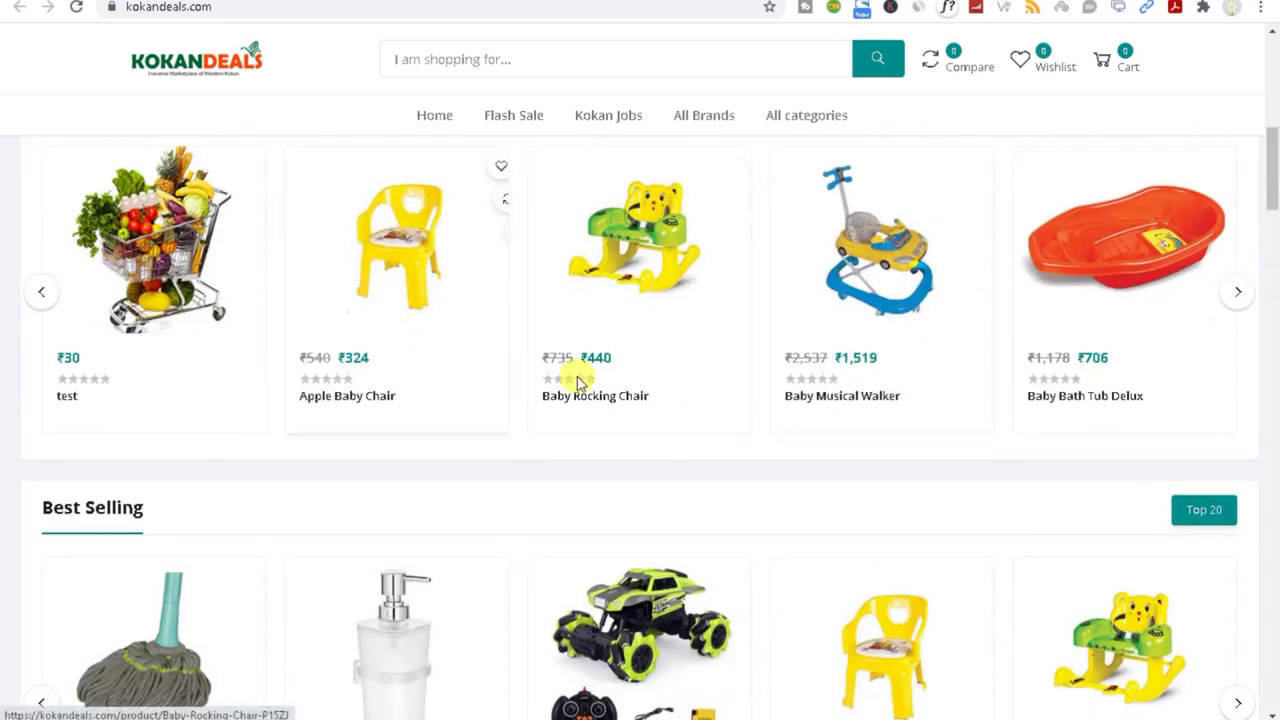
pyautogui.click(601, 352)
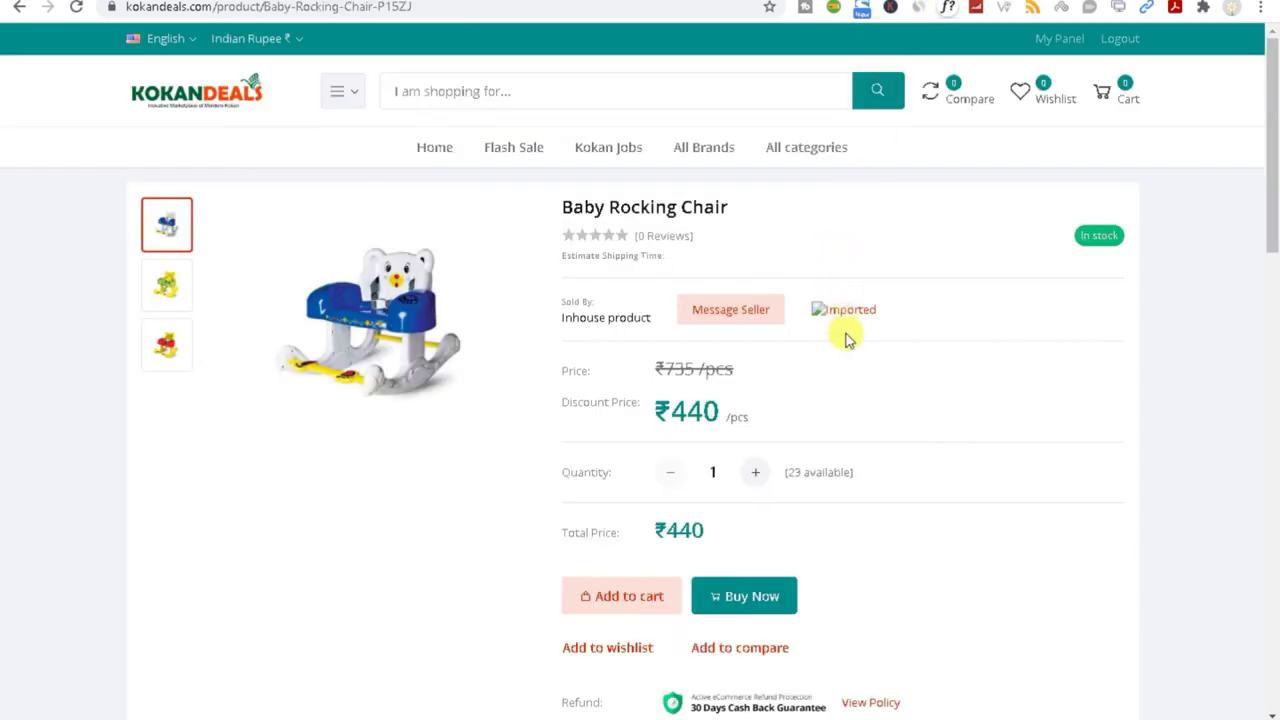
pyautogui.moveTo(786, 476); pyautogui.dragTo(859, 473)
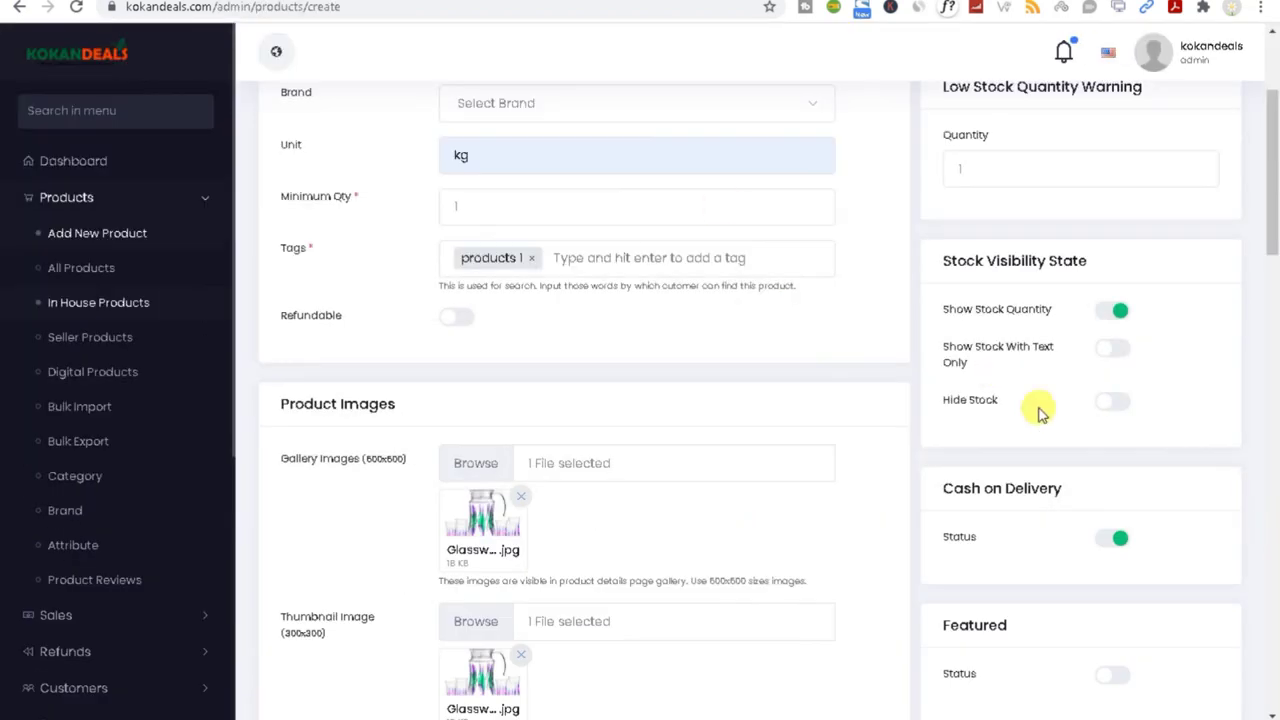
# Step: Cycle through the Stock Visibility State options, ending with Show Stock Quantity on
pyautogui.click(1117, 312)
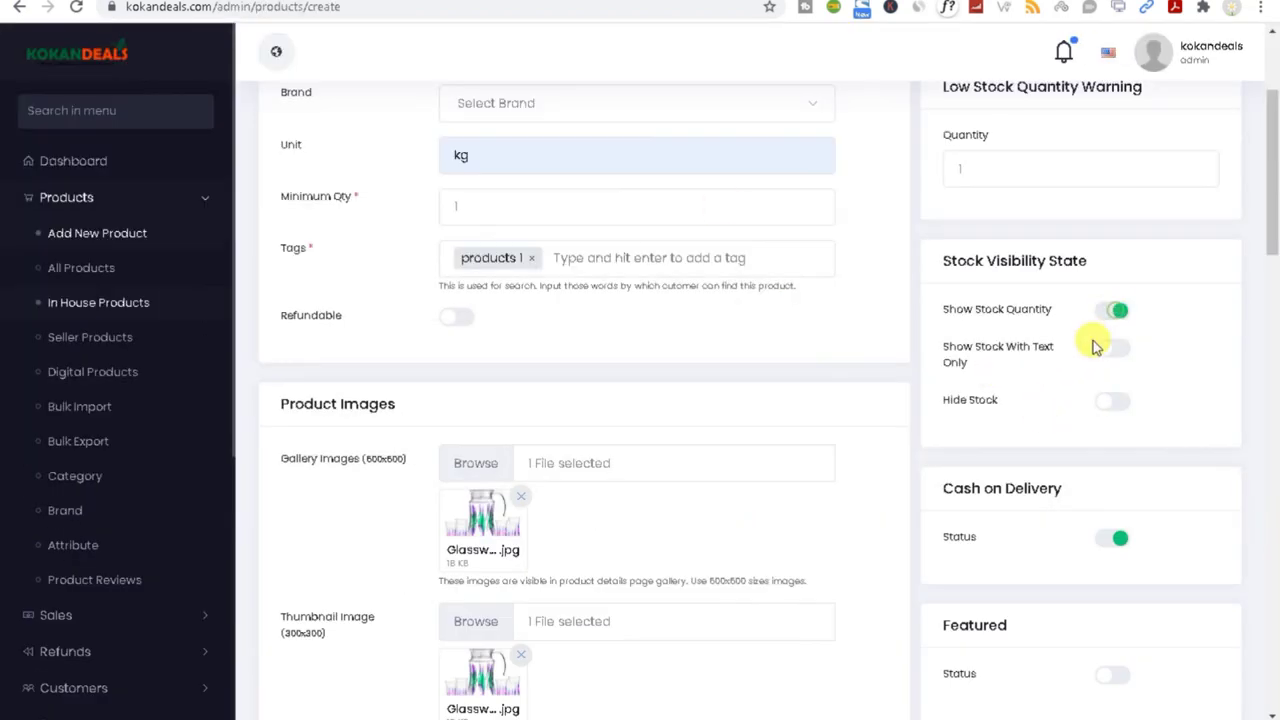
pyautogui.click(1106, 352)
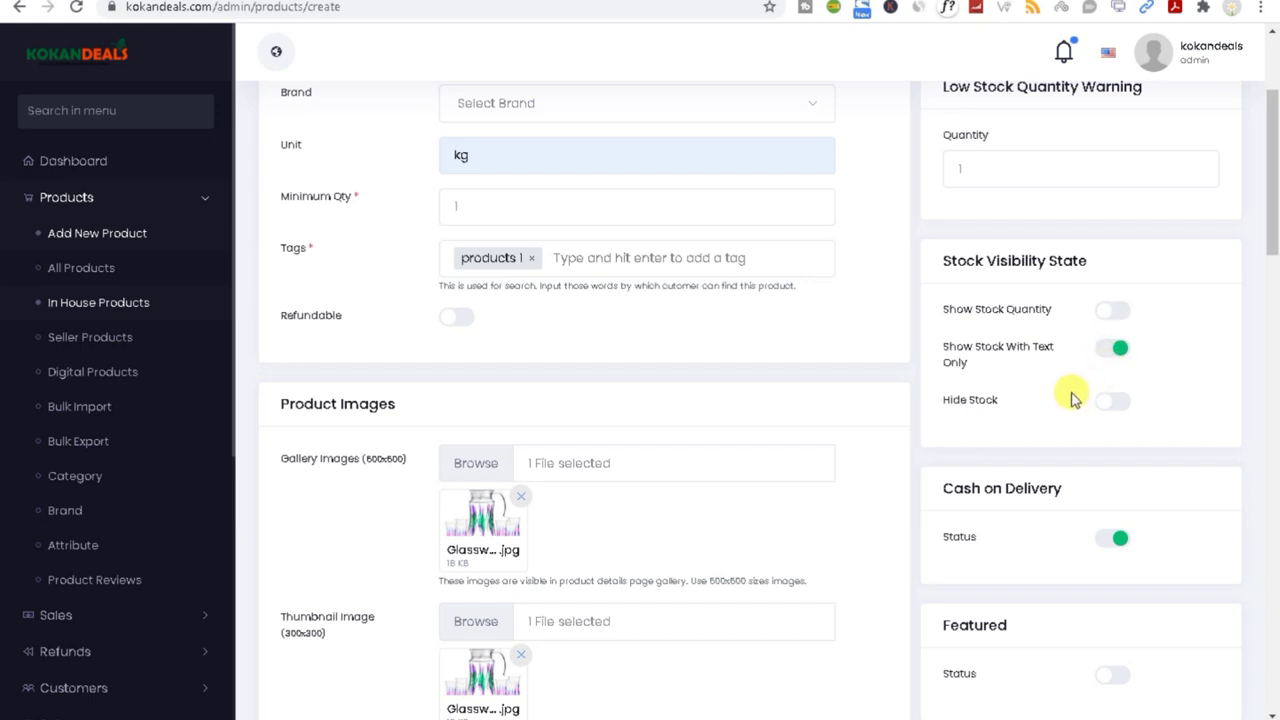
pyautogui.click(1115, 360)
pyautogui.click(1100, 400)
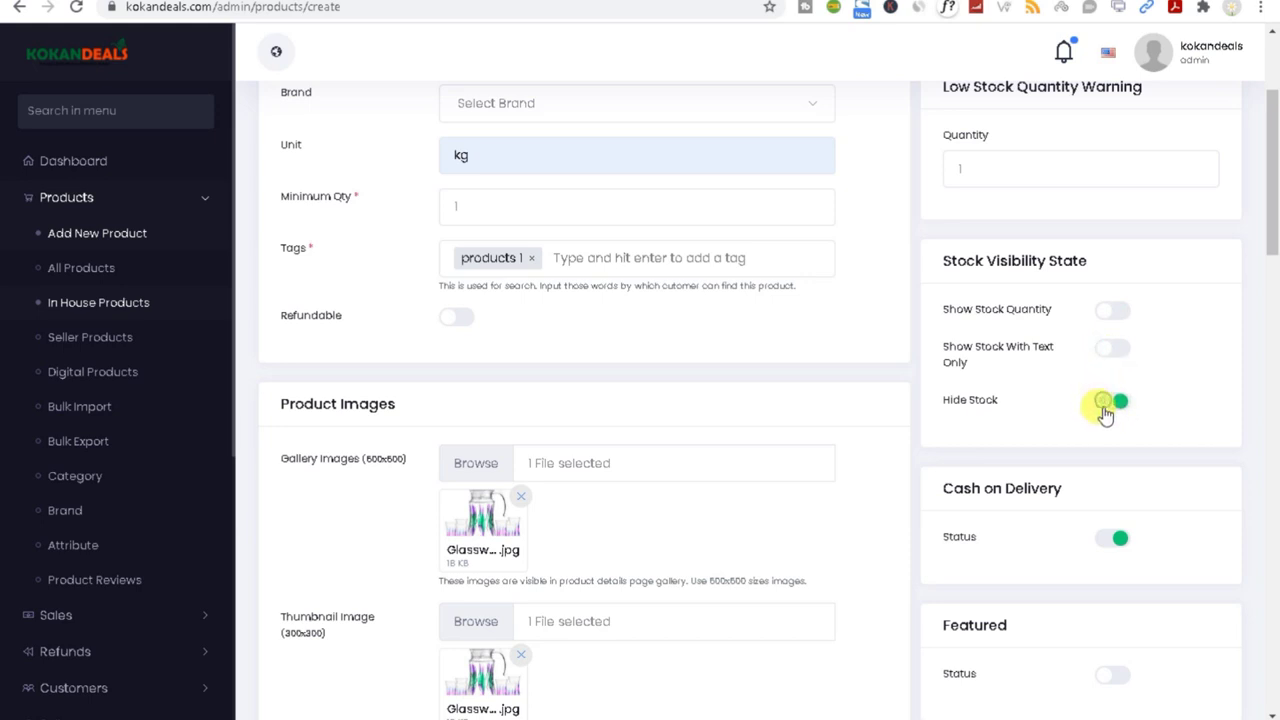
pyautogui.click(1110, 313)
pyautogui.scroll(-2, 1272, 250)
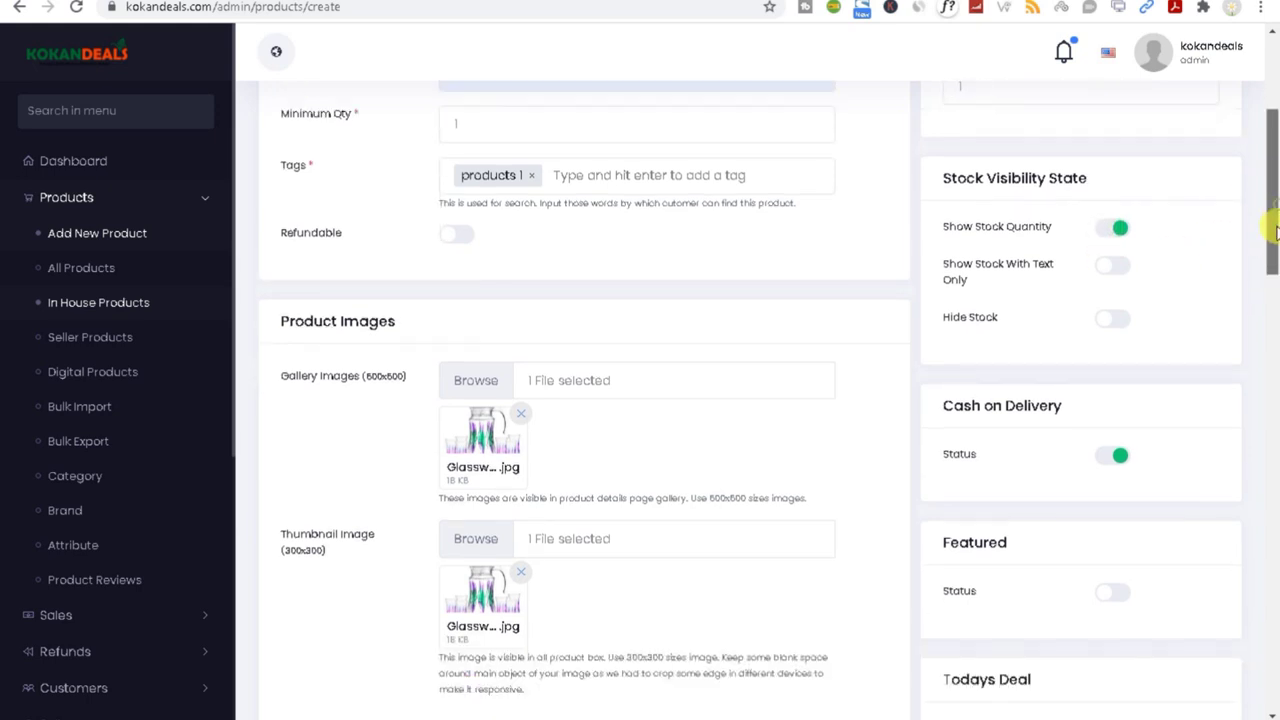
pyautogui.scroll(-1, 1272, 257)
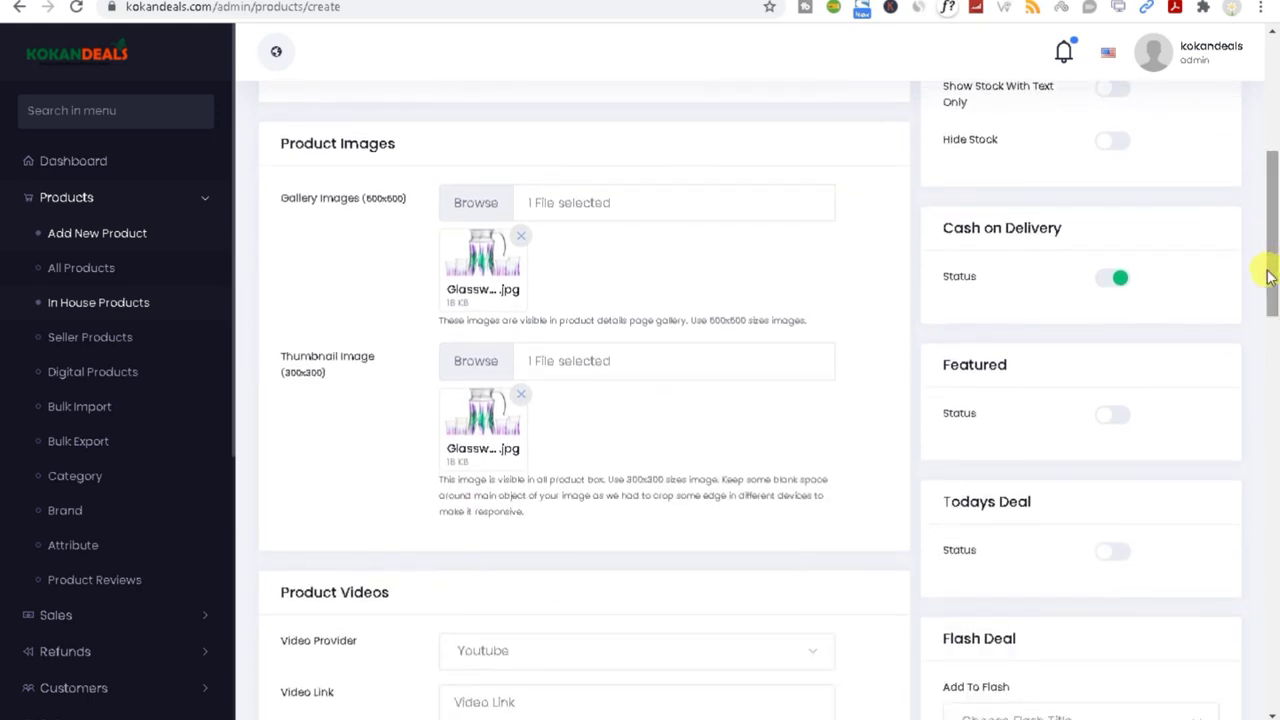
# Step: Turn Cash on Delivery off and back on, leaving it enabled
pyautogui.doubleClick(956, 227)
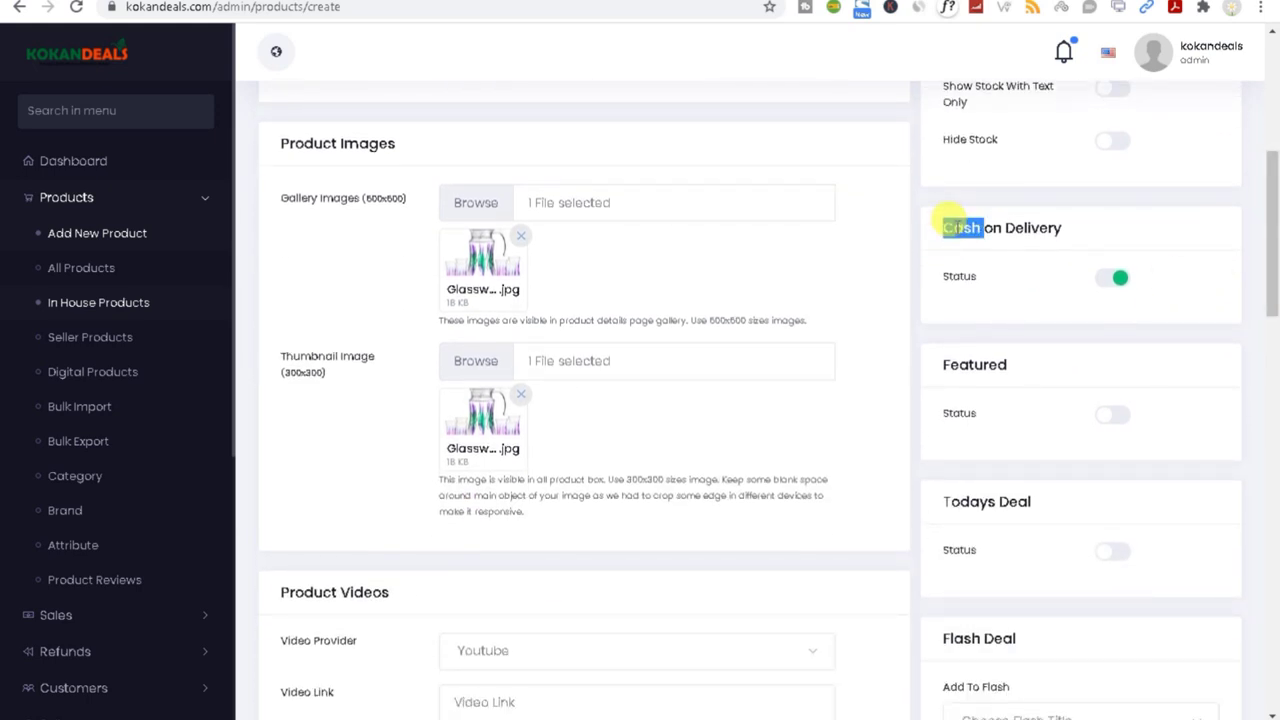
pyautogui.tripleClick(950, 222)
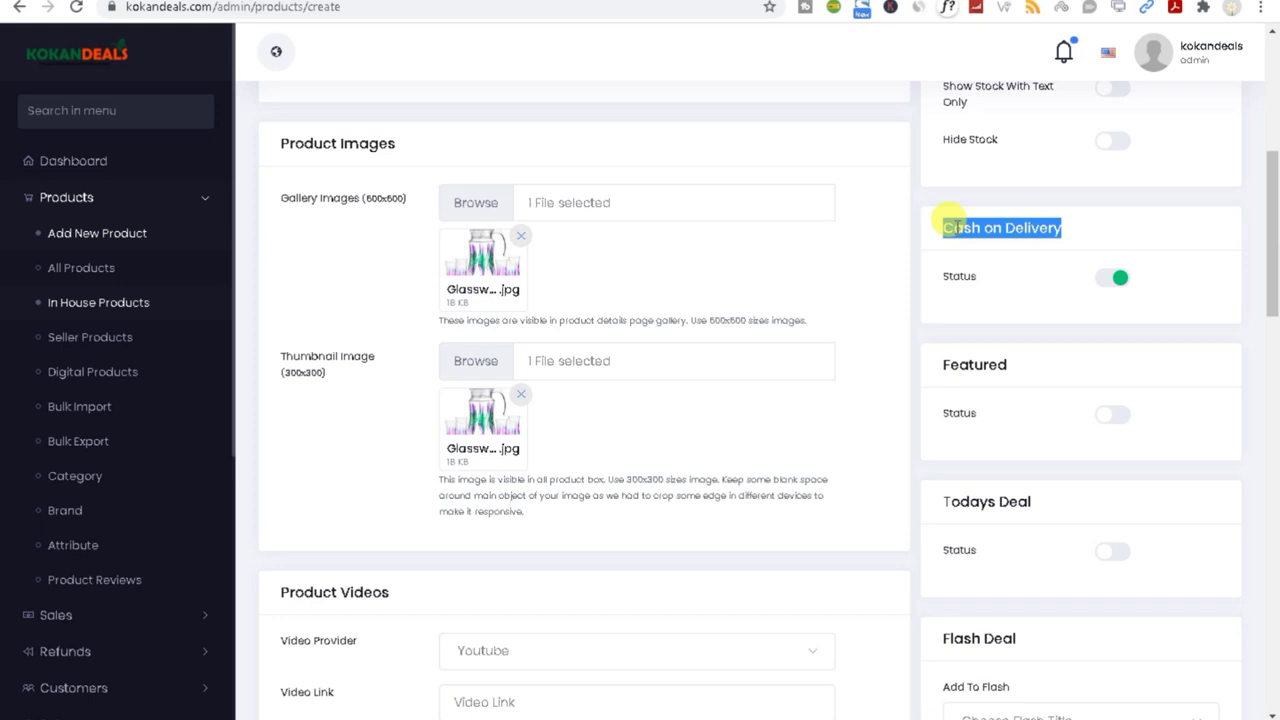
pyautogui.click(1122, 277)
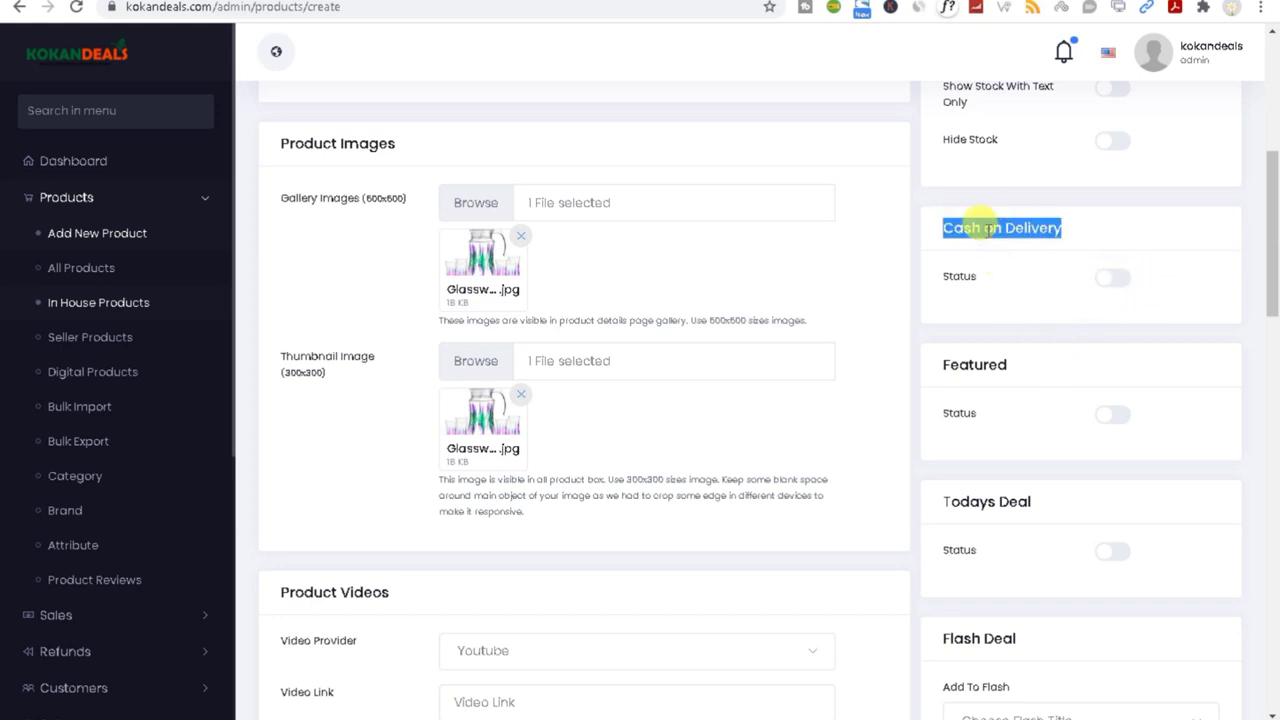
pyautogui.click(1107, 278)
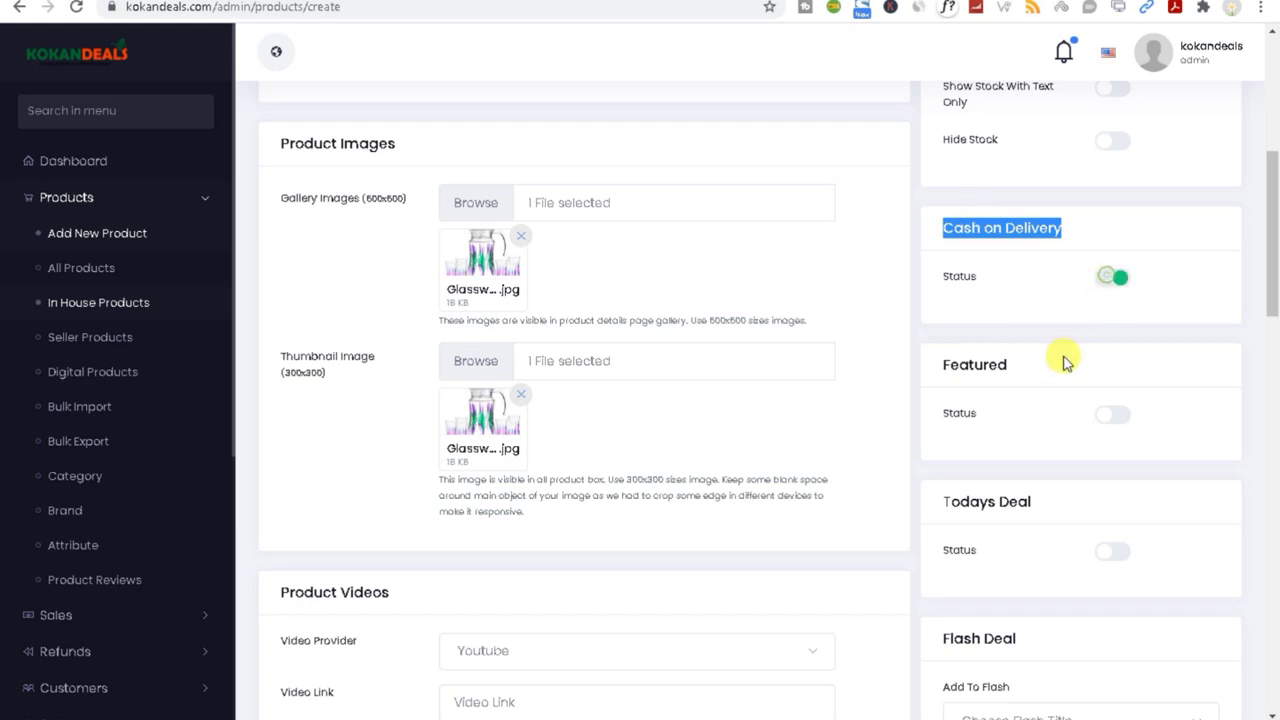
# Step: Look over the Featured setting, then return to the storefront homepage via the KokanDeals logo
pyautogui.doubleClick(955, 365)
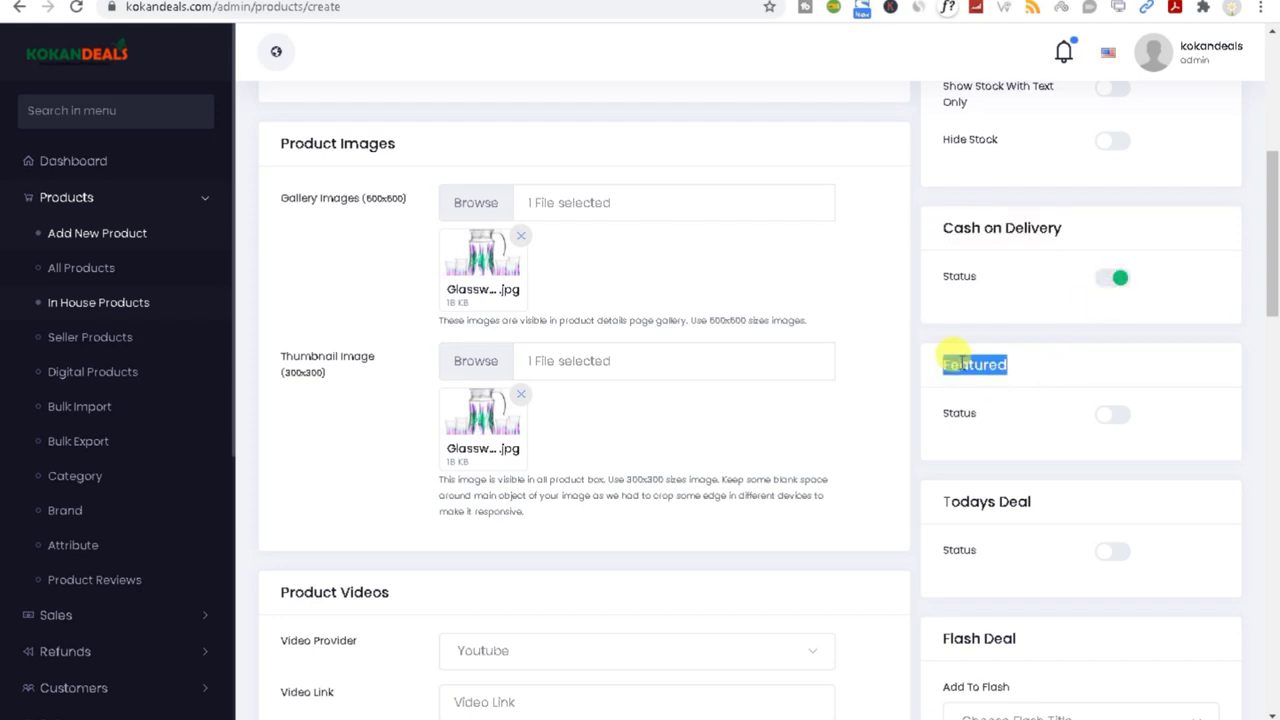
pyautogui.click(952, 420)
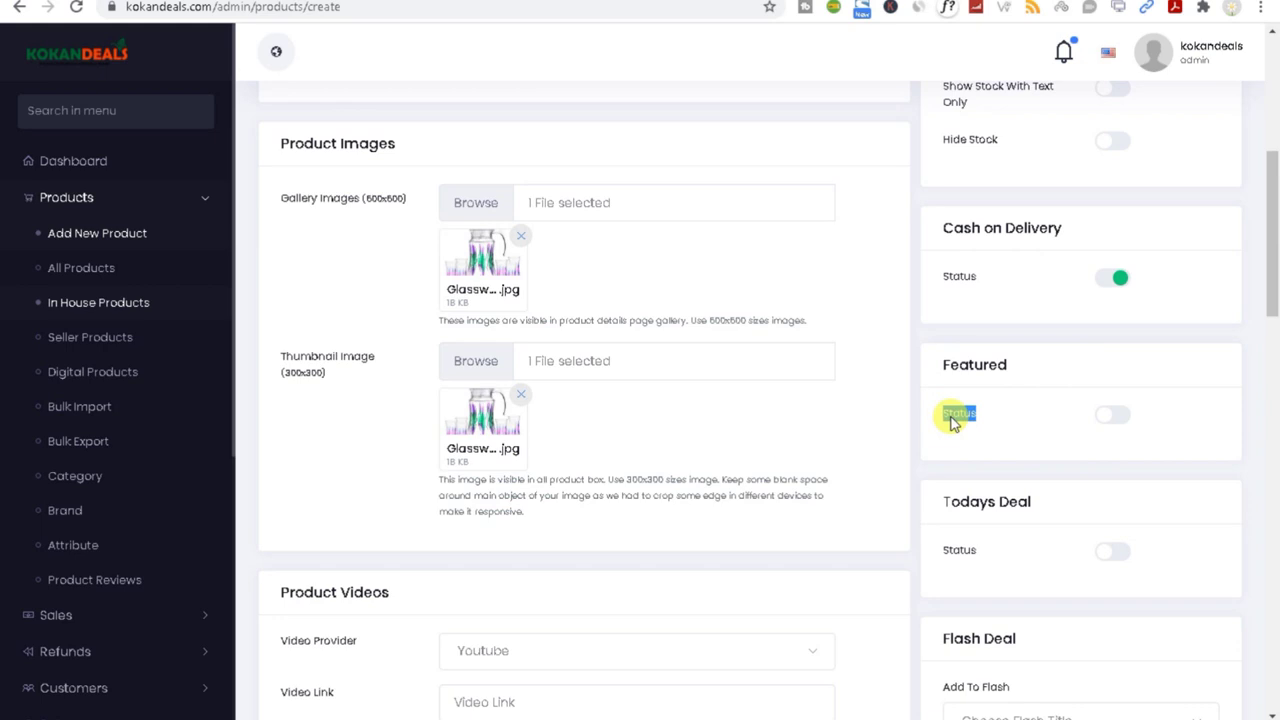
pyautogui.scroll(-1, 1275, 270)
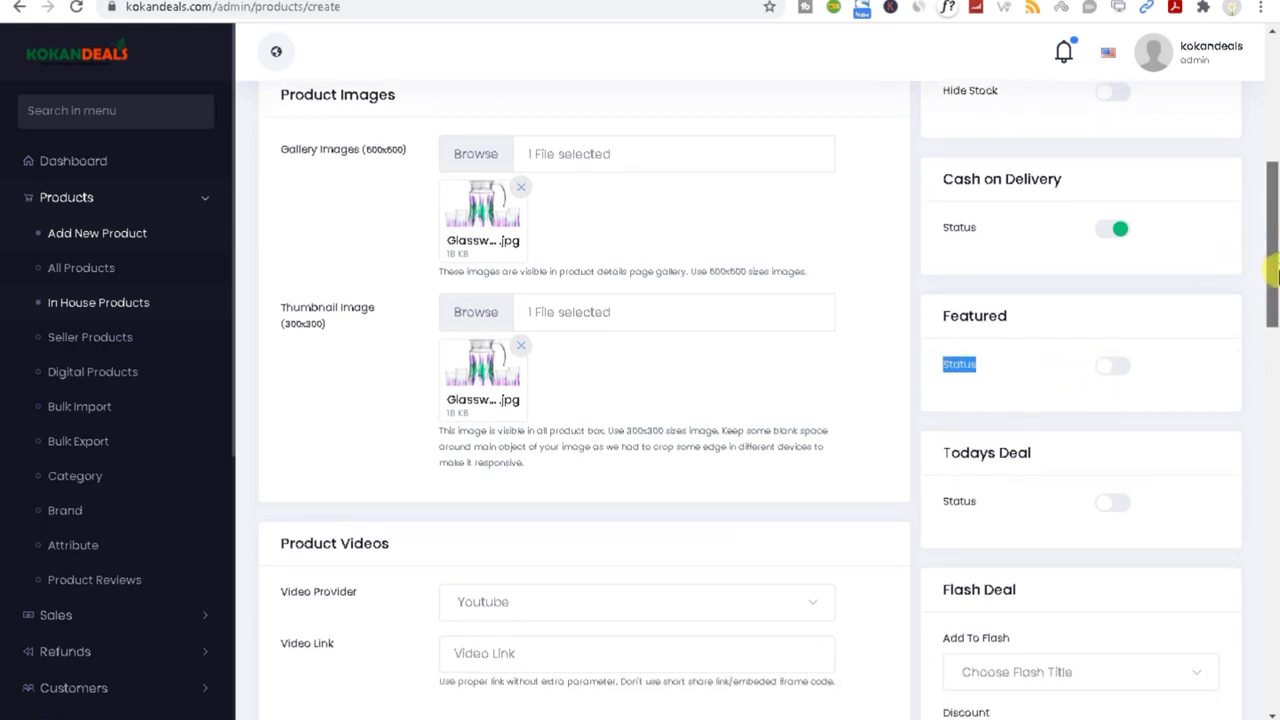
pyautogui.scroll(-1, 1275, 270)
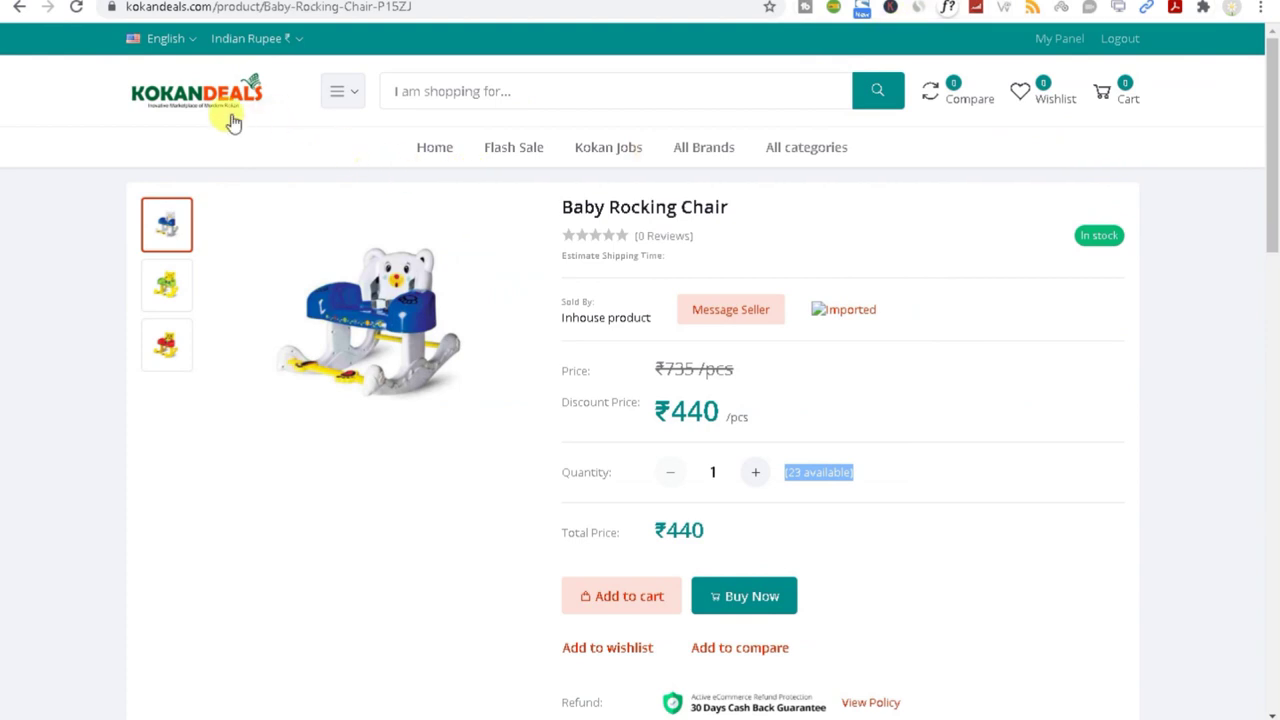
pyautogui.click(200, 106)
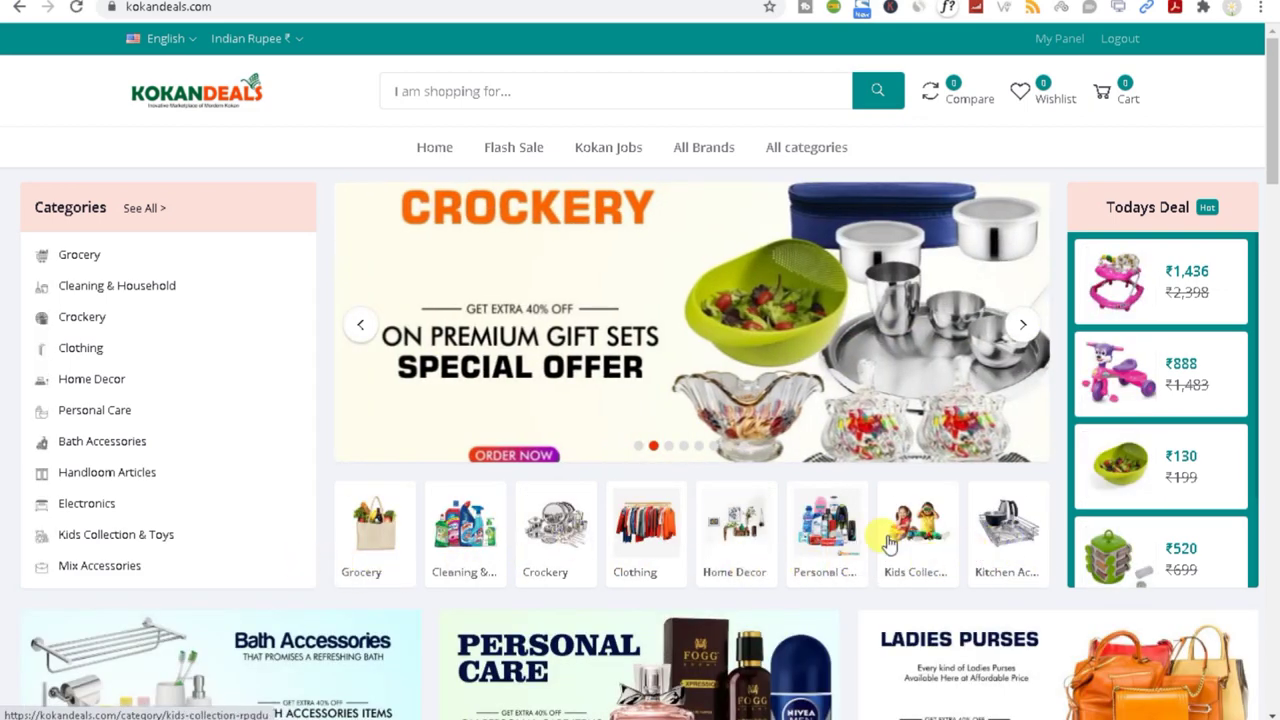
# Step: Scroll the storefront down to Featured Products and go back to the Add New Product form
pyautogui.moveTo(1273, 100); pyautogui.dragTo(1275, 135)
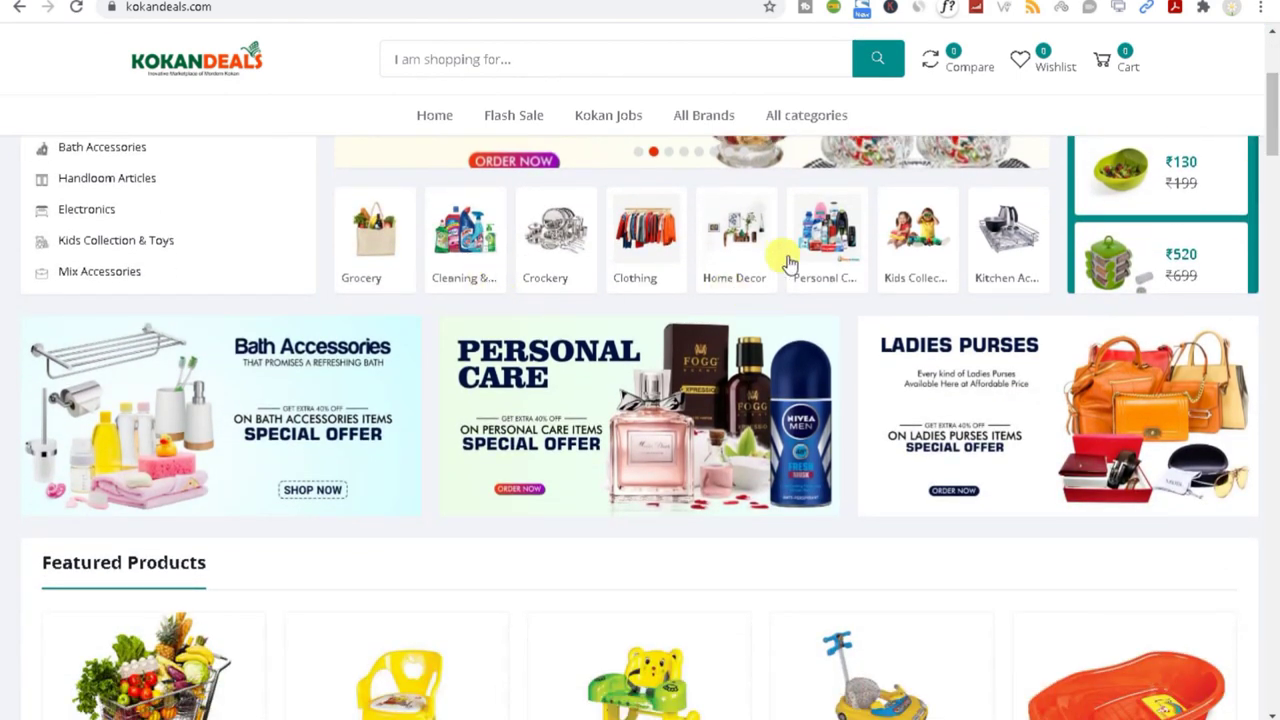
pyautogui.moveTo(1272, 130); pyautogui.dragTo(1273, 170)
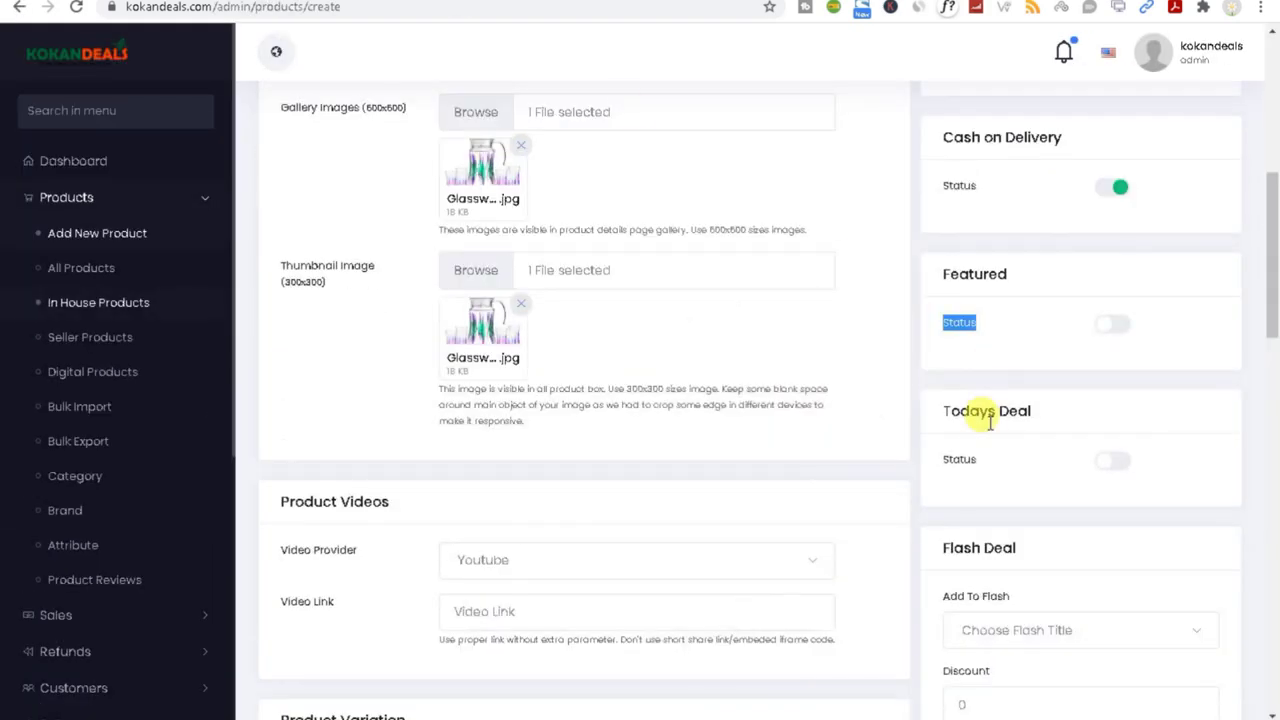
# Step: Review Featured and Todays Deal, then open and close the Add To Flash deal list
pyautogui.click(947, 335)
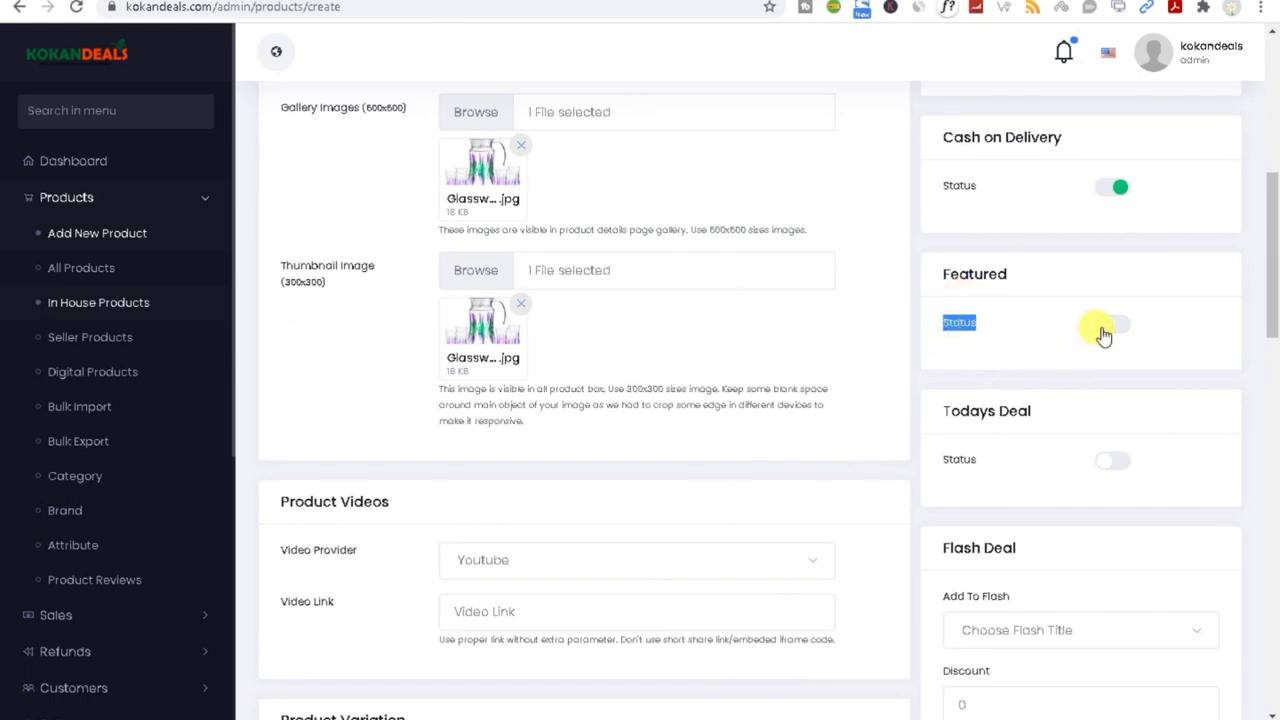
pyautogui.click(924, 410)
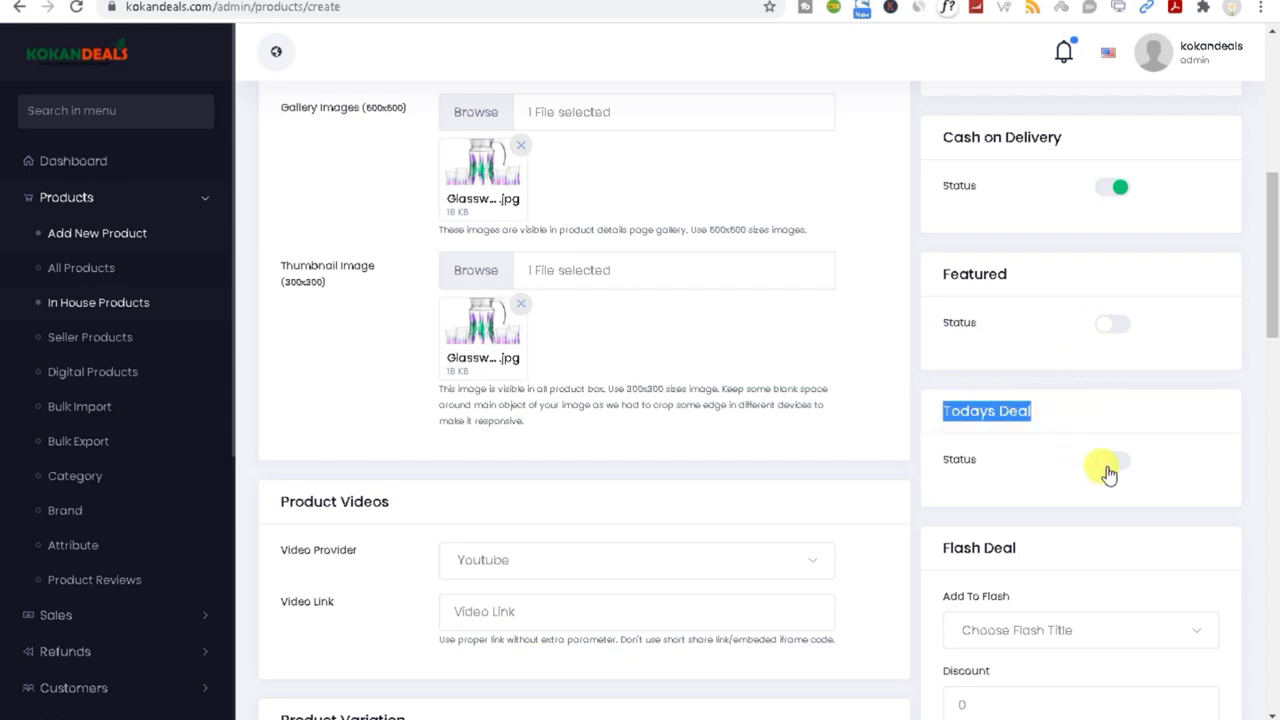
pyautogui.moveTo(1271, 291); pyautogui.dragTo(1273, 370)
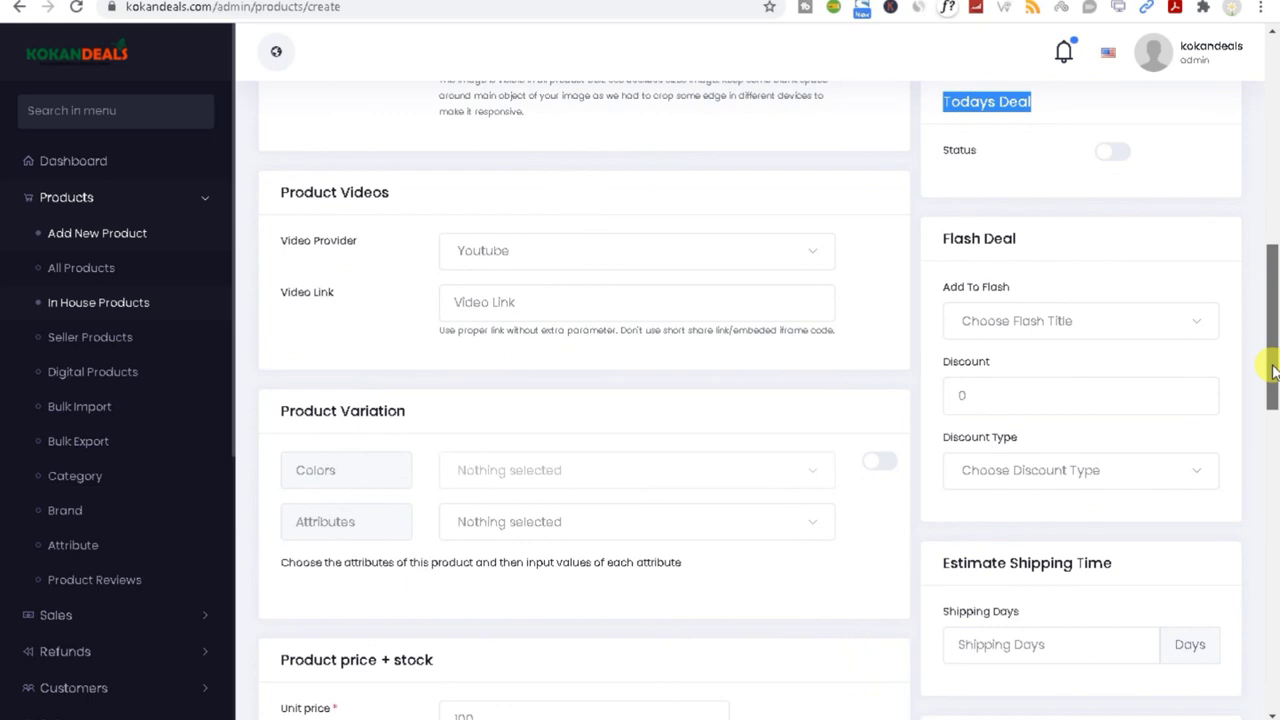
pyautogui.click(1005, 325)
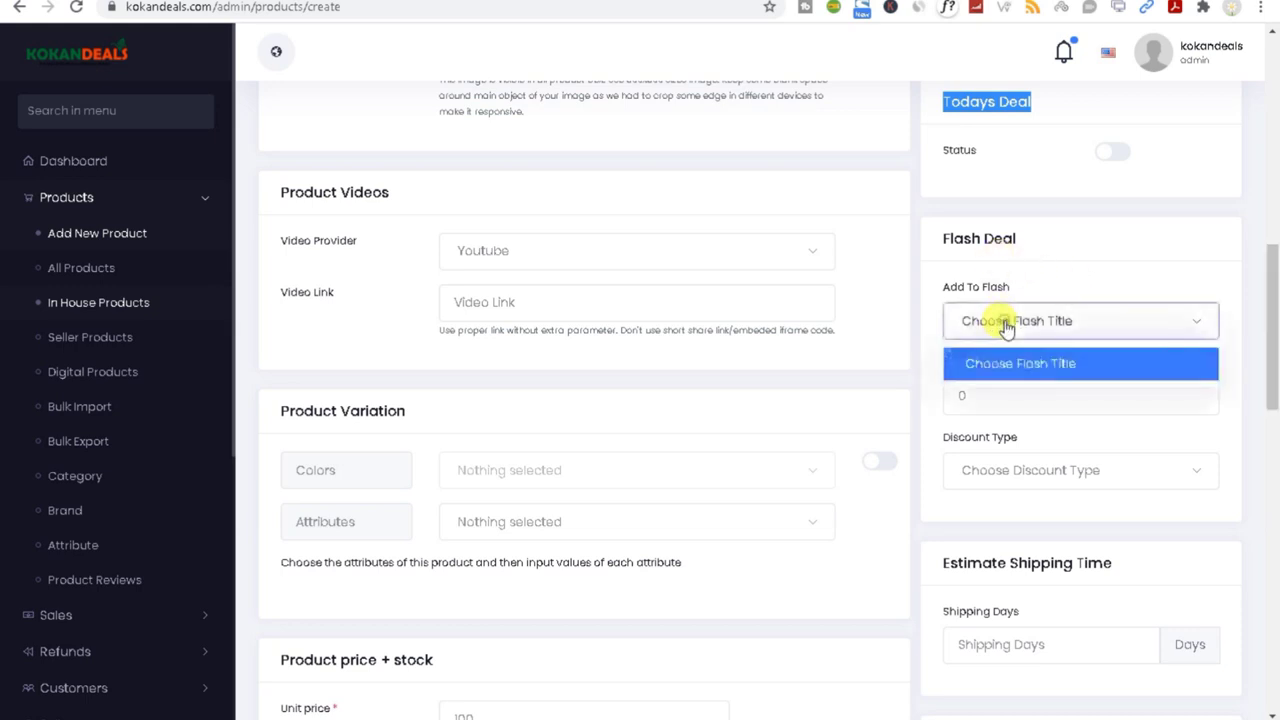
pyautogui.click(1005, 348)
pyautogui.click(1100, 327)
pyautogui.click(1073, 364)
# Step: Change the flash-deal discount from 0 to 5 and set Discount Type to Flat
pyautogui.moveTo(980, 399); pyautogui.dragTo(938, 411)
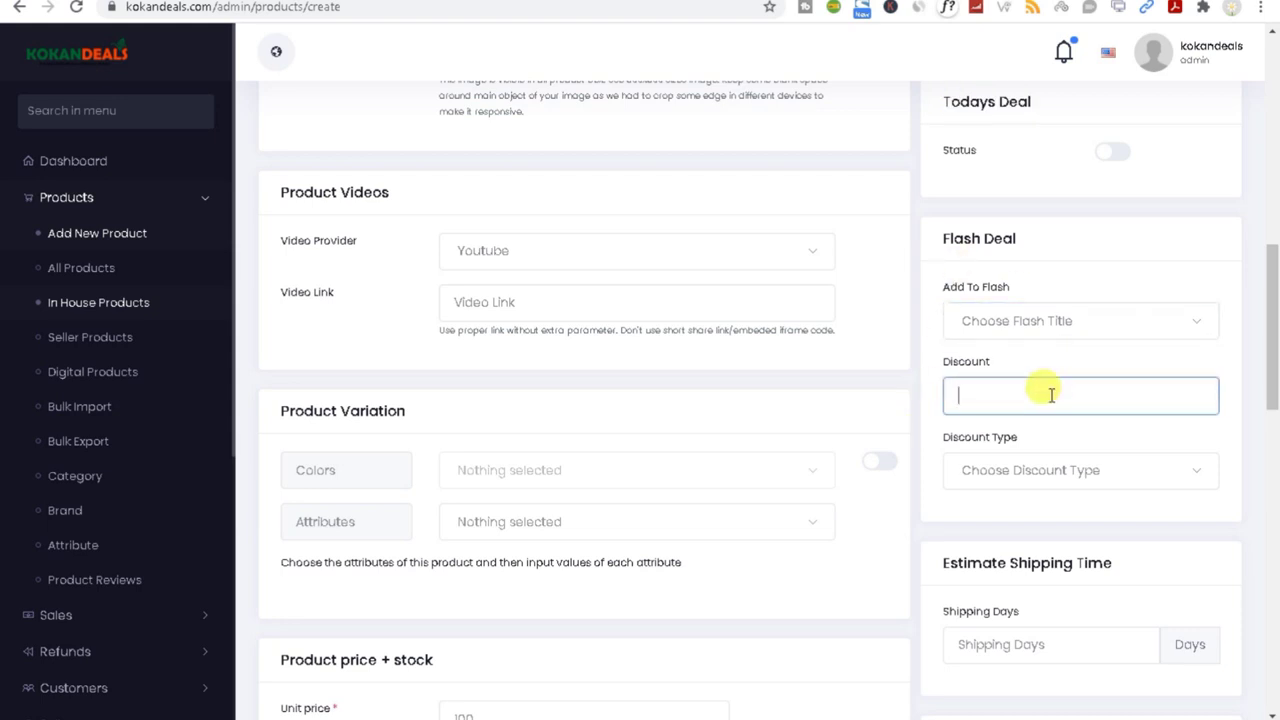
pyautogui.click(1012, 471)
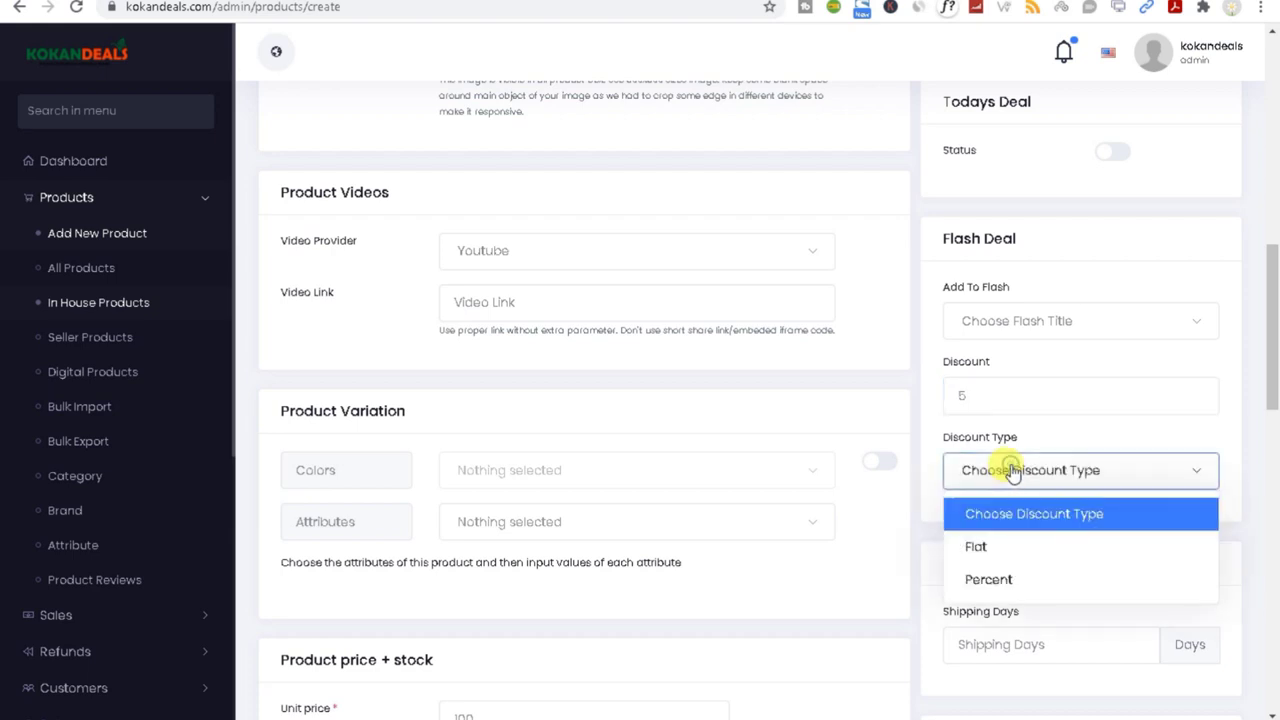
pyautogui.scroll(-2, 1003, 580)
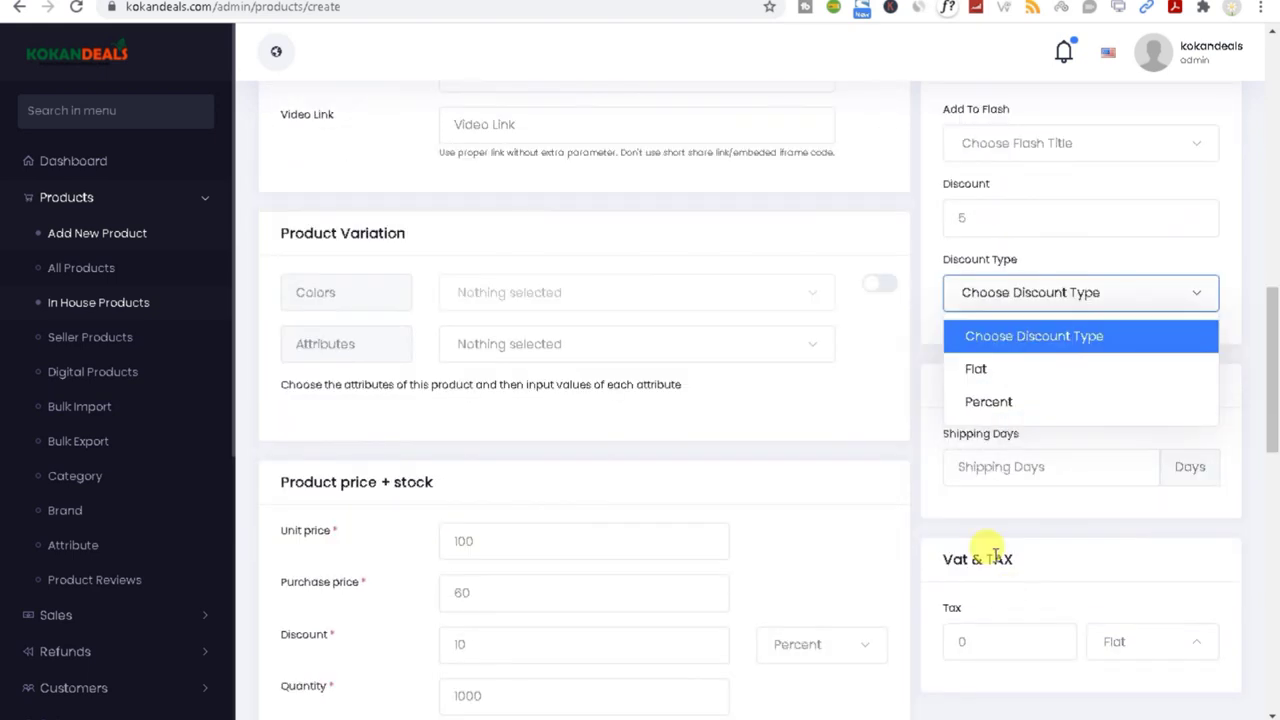
pyautogui.click(987, 384)
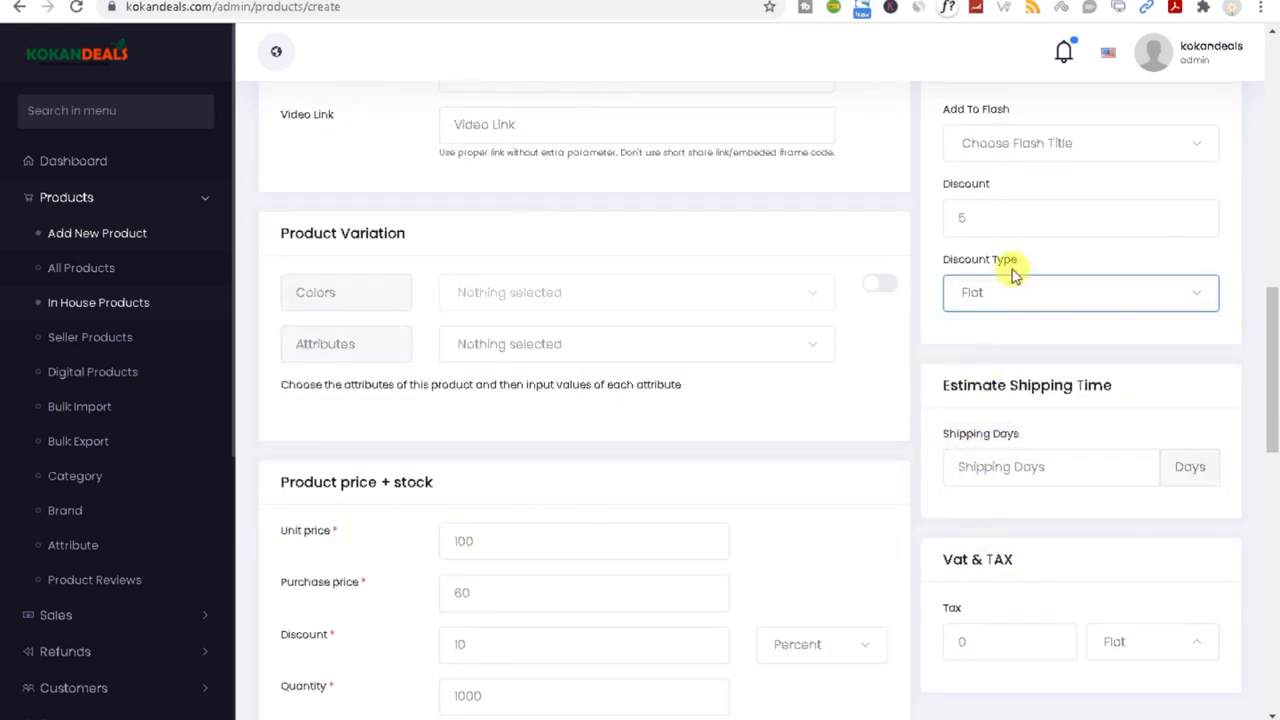
pyautogui.scroll(-1, 1012, 269)
pyautogui.scroll(1, 1012, 275)
pyautogui.click(971, 231)
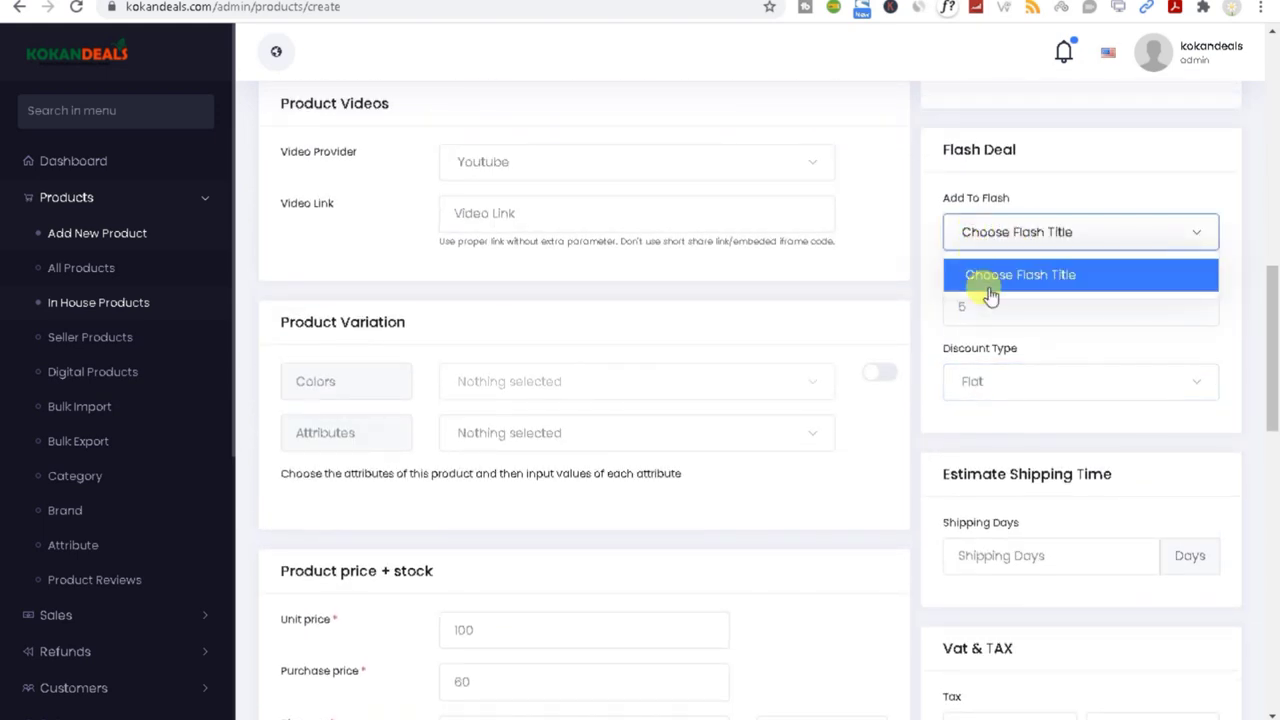
pyautogui.moveTo(1272, 335); pyautogui.dragTo(1260, 400)
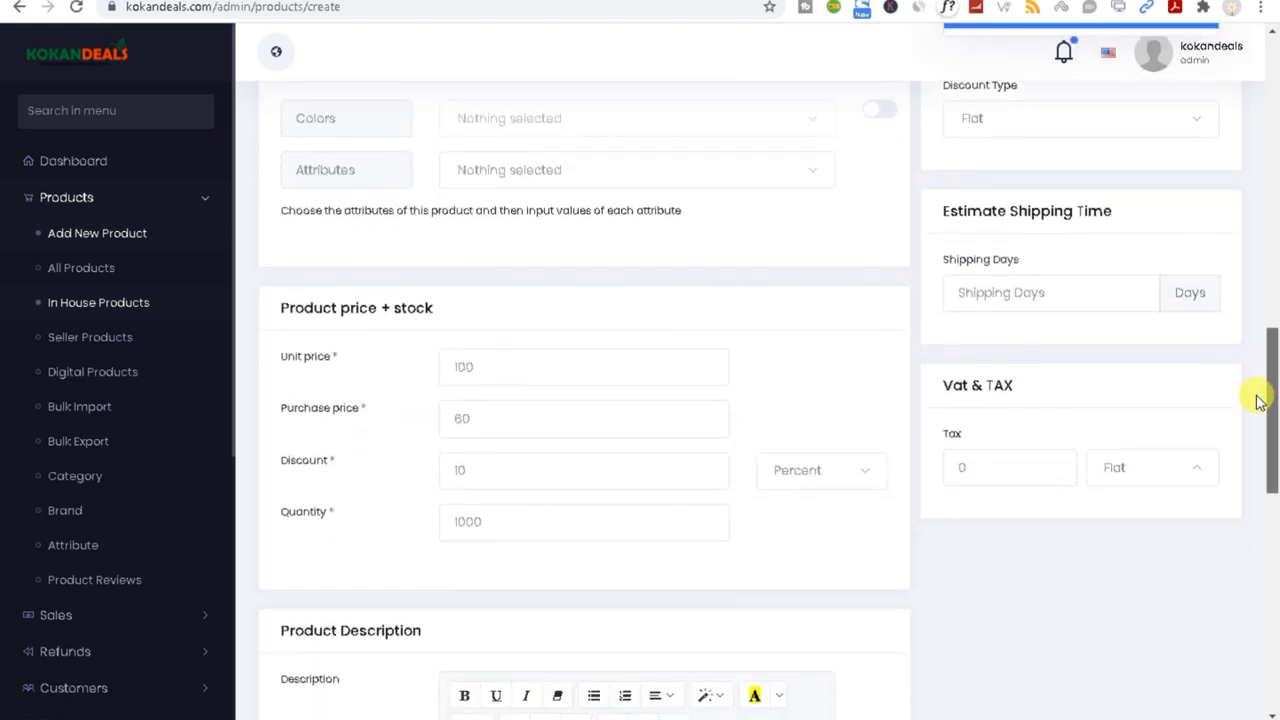
# Step: Scroll down to the Estimate Shipping Time section and focus the shipping days field
pyautogui.scroll(-3, 150, 650)
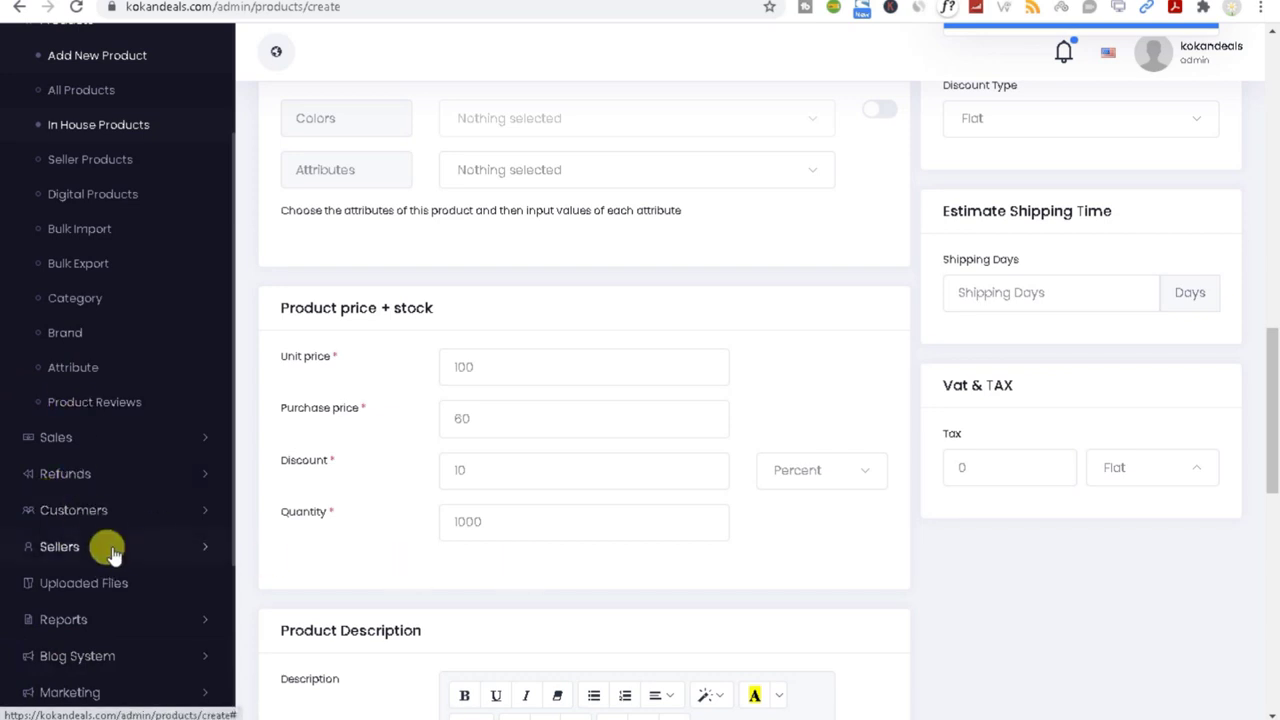
pyautogui.click(180, 436)
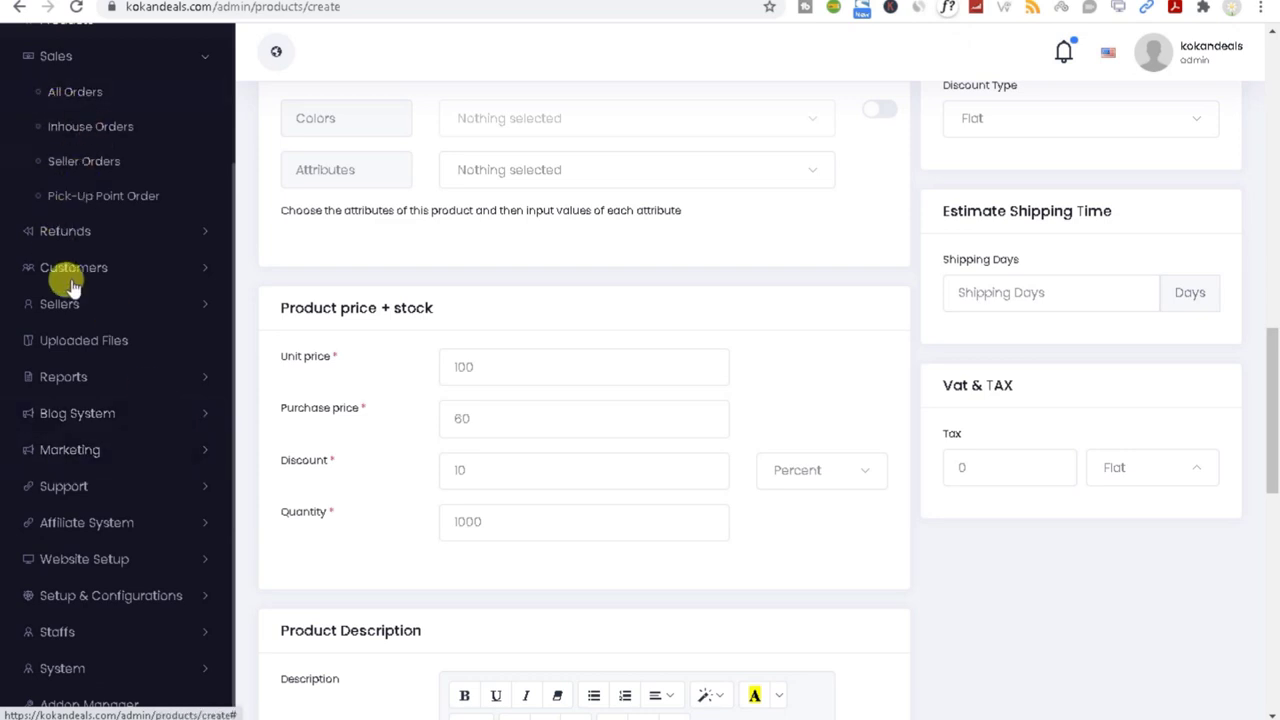
pyautogui.moveTo(1266, 440); pyautogui.dragTo(1274, 390)
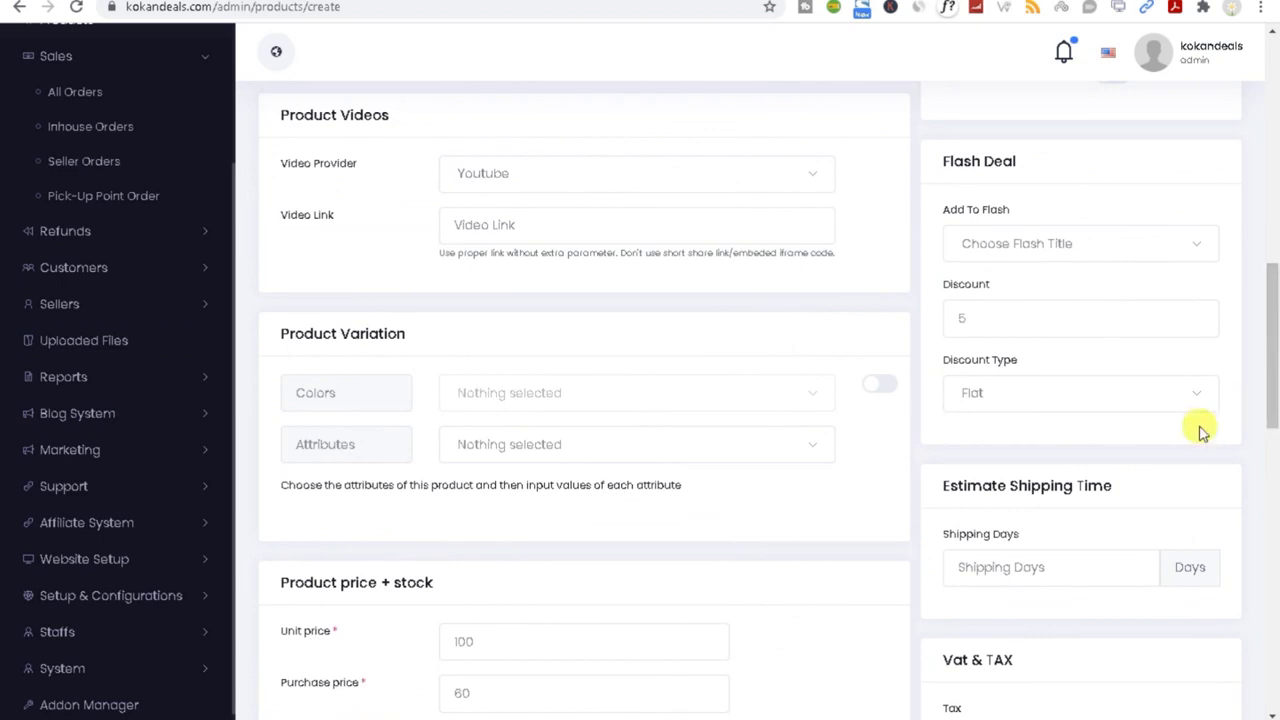
pyautogui.tripleClick(996, 490)
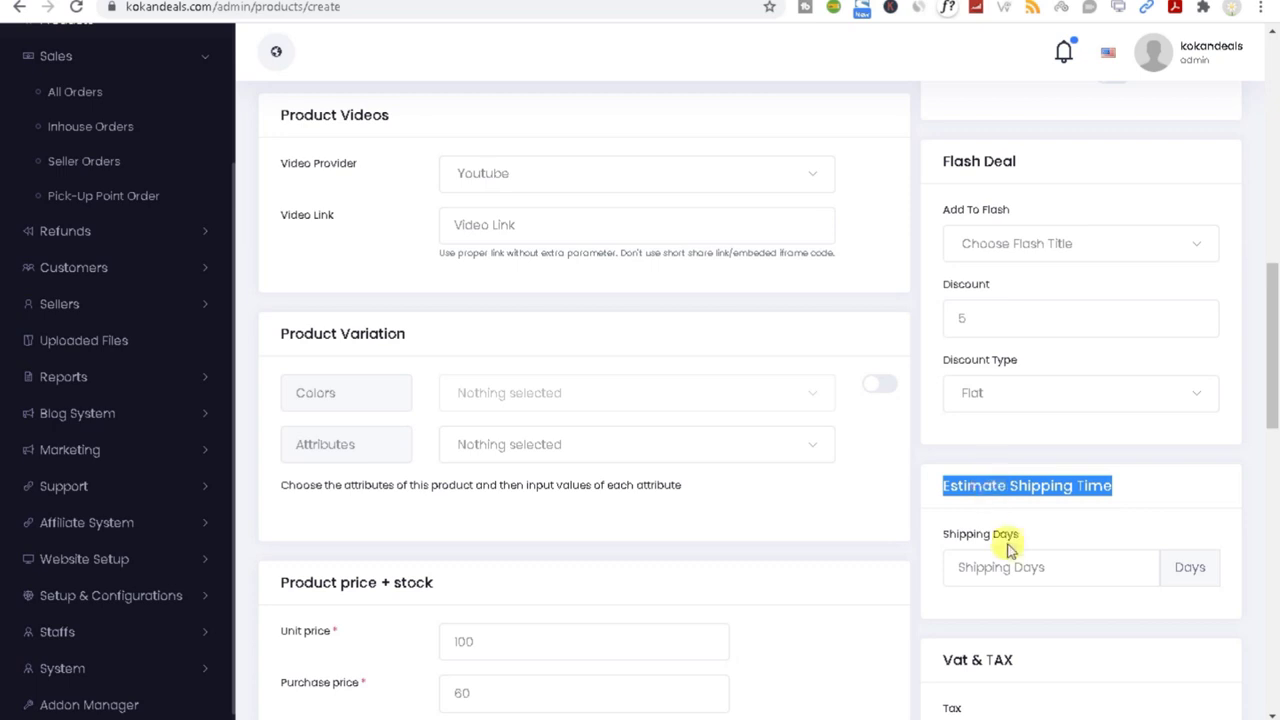
pyautogui.click(990, 567)
pyautogui.moveTo(1271, 360); pyautogui.dragTo(1271, 428)
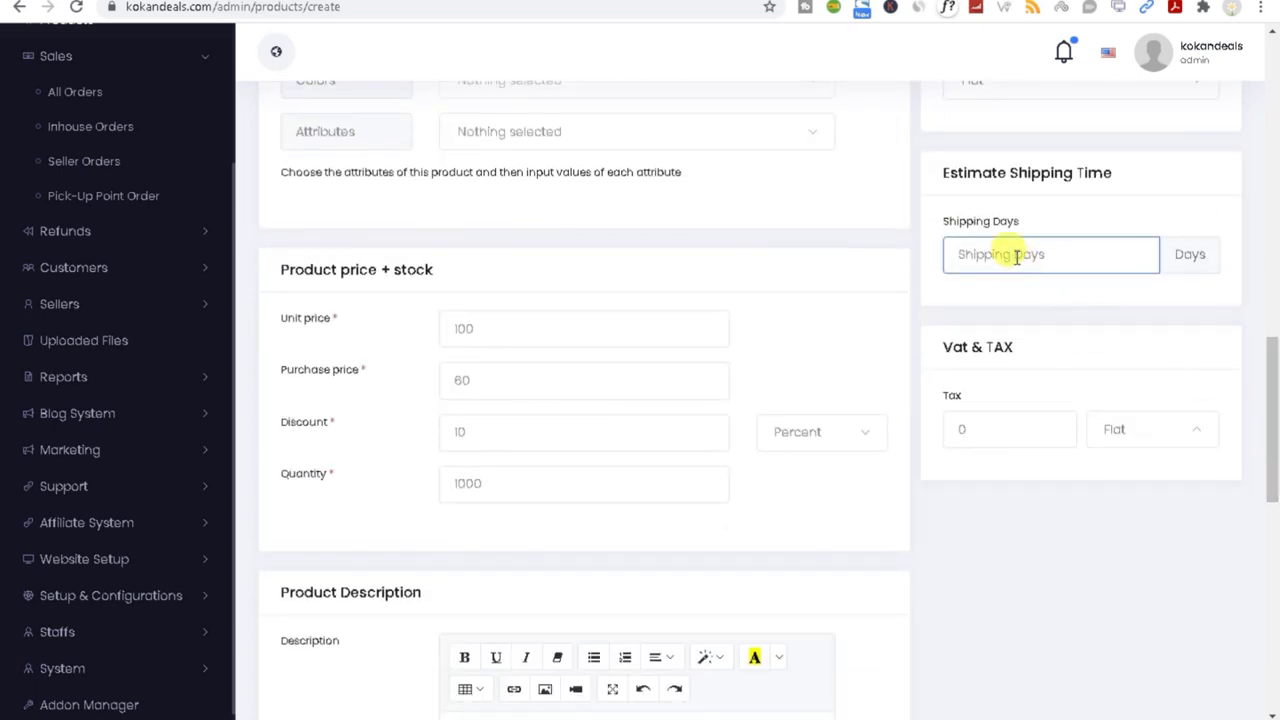
# Step: Switch the tax type between Percent and Flat, keeping the tax amount at 0
pyautogui.click(966, 429)
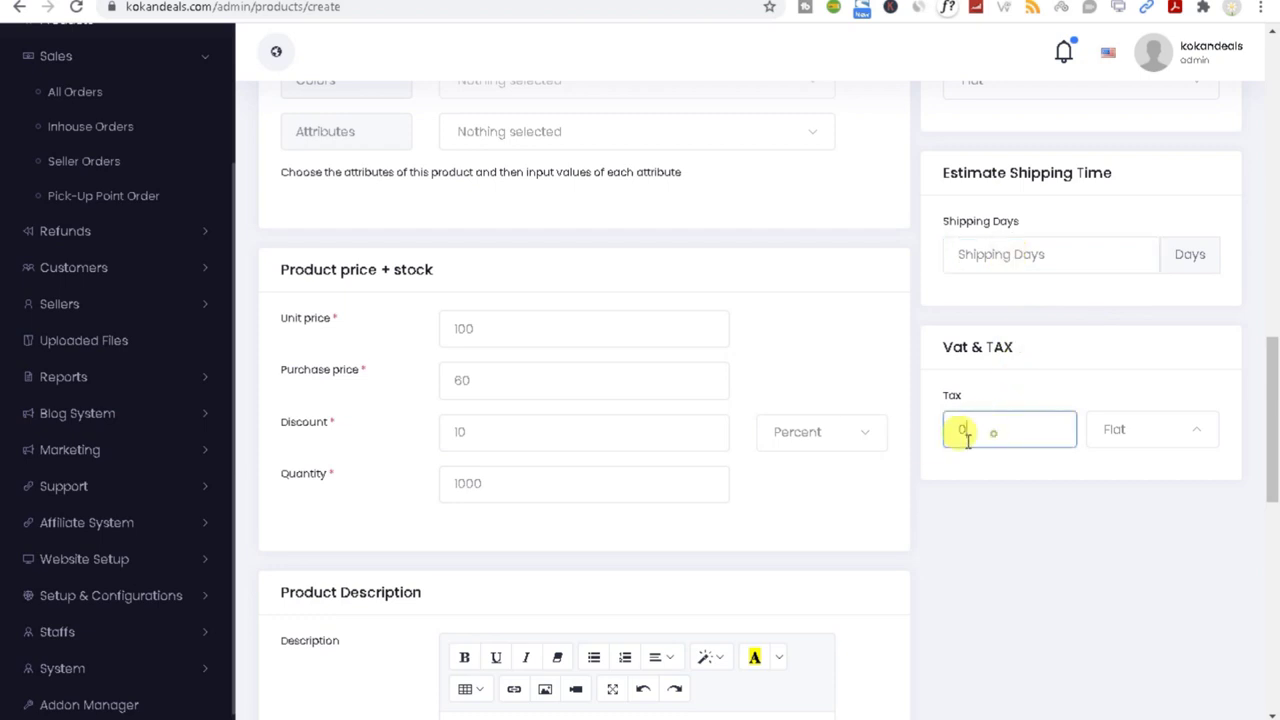
pyautogui.click(1135, 432)
pyautogui.click(1131, 505)
pyautogui.moveTo(994, 424); pyautogui.dragTo(916, 439)
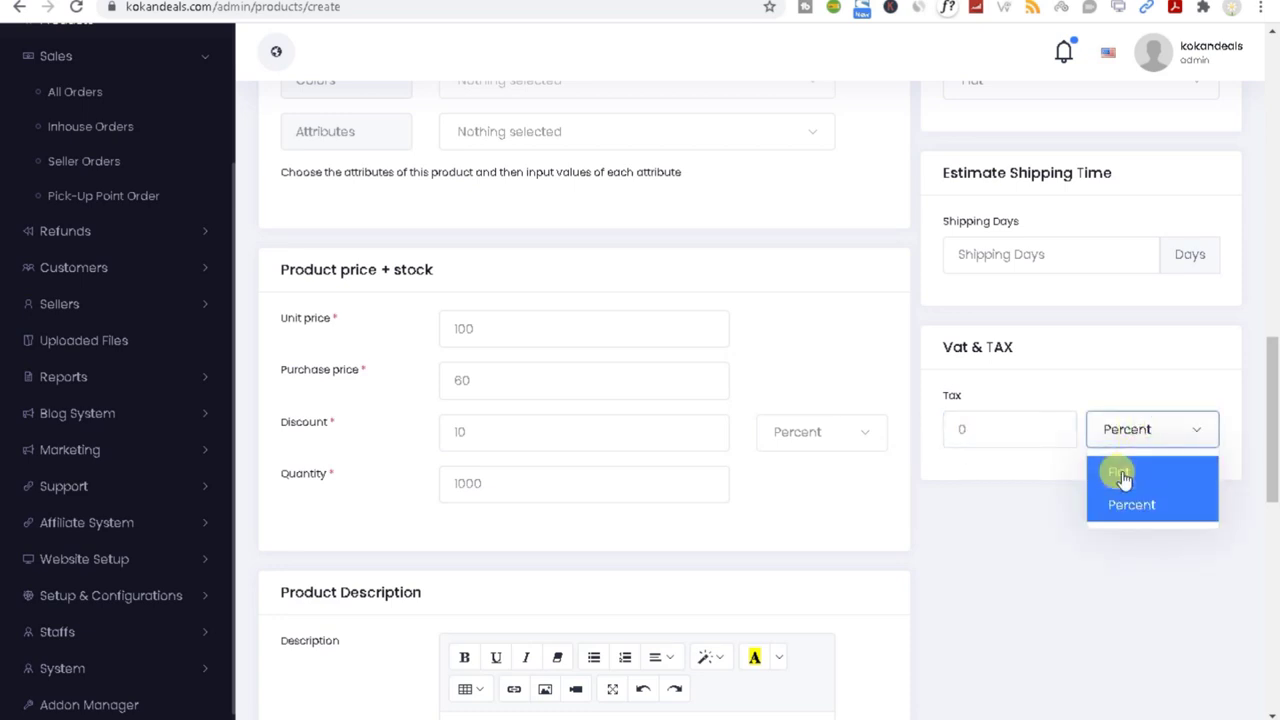
pyautogui.click(1119, 471)
pyautogui.doubleClick(995, 431)
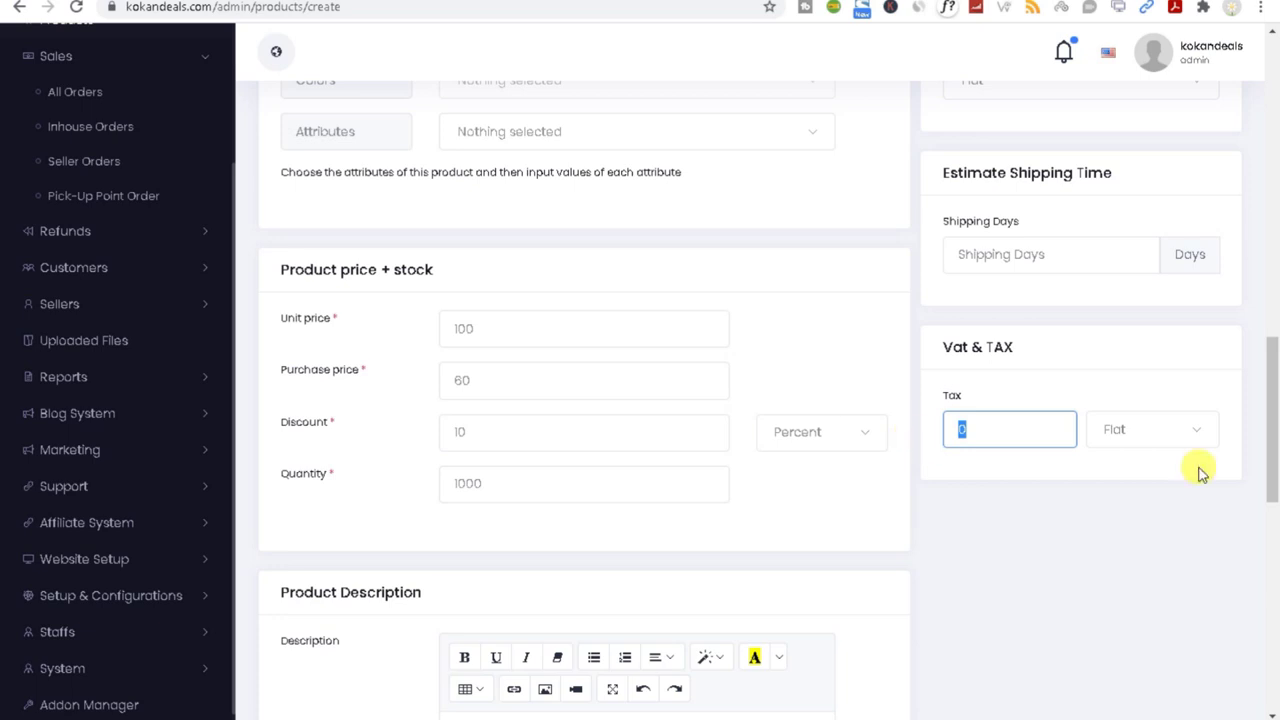
pyautogui.click(1152, 435)
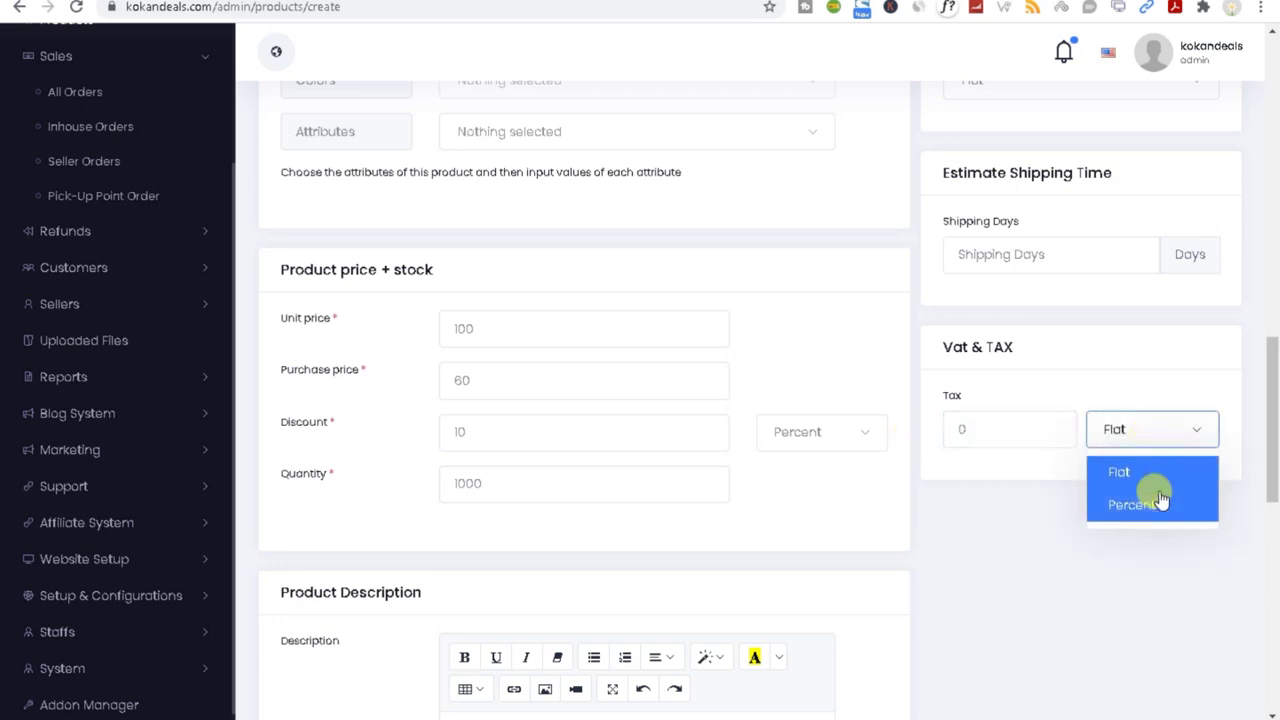
pyautogui.click(1152, 502)
# Step: Settle the Vat & TAX type on Percent with the tax amount left at 0
pyautogui.click(1139, 435)
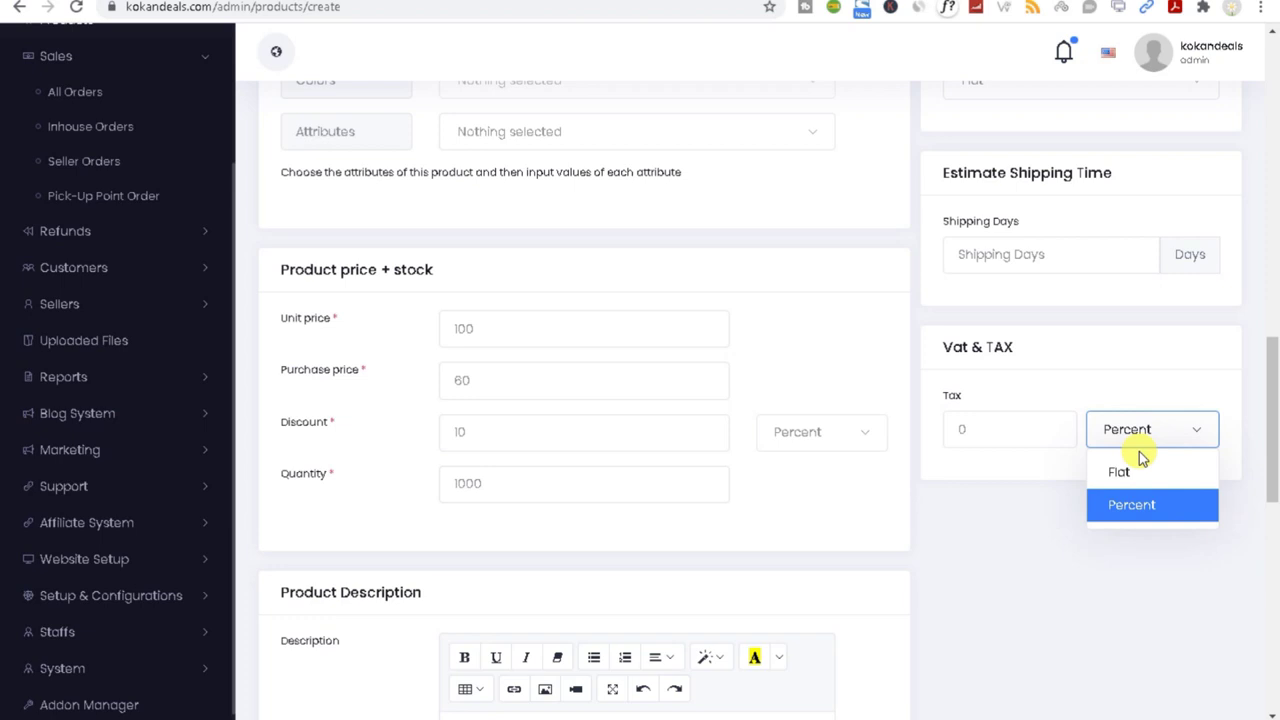
pyautogui.click(963, 424)
pyautogui.click(1135, 430)
pyautogui.click(1140, 471)
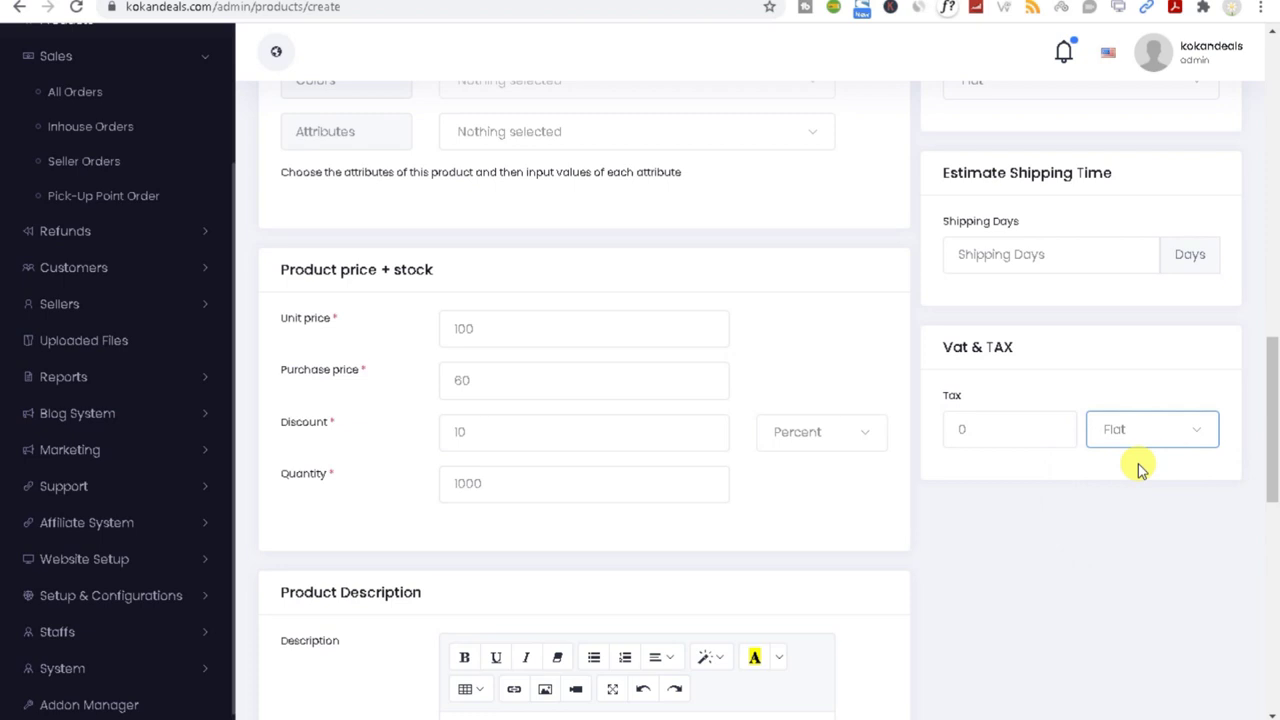
pyautogui.moveTo(1268, 465); pyautogui.dragTo(1264, 497)
pyautogui.click(1112, 260)
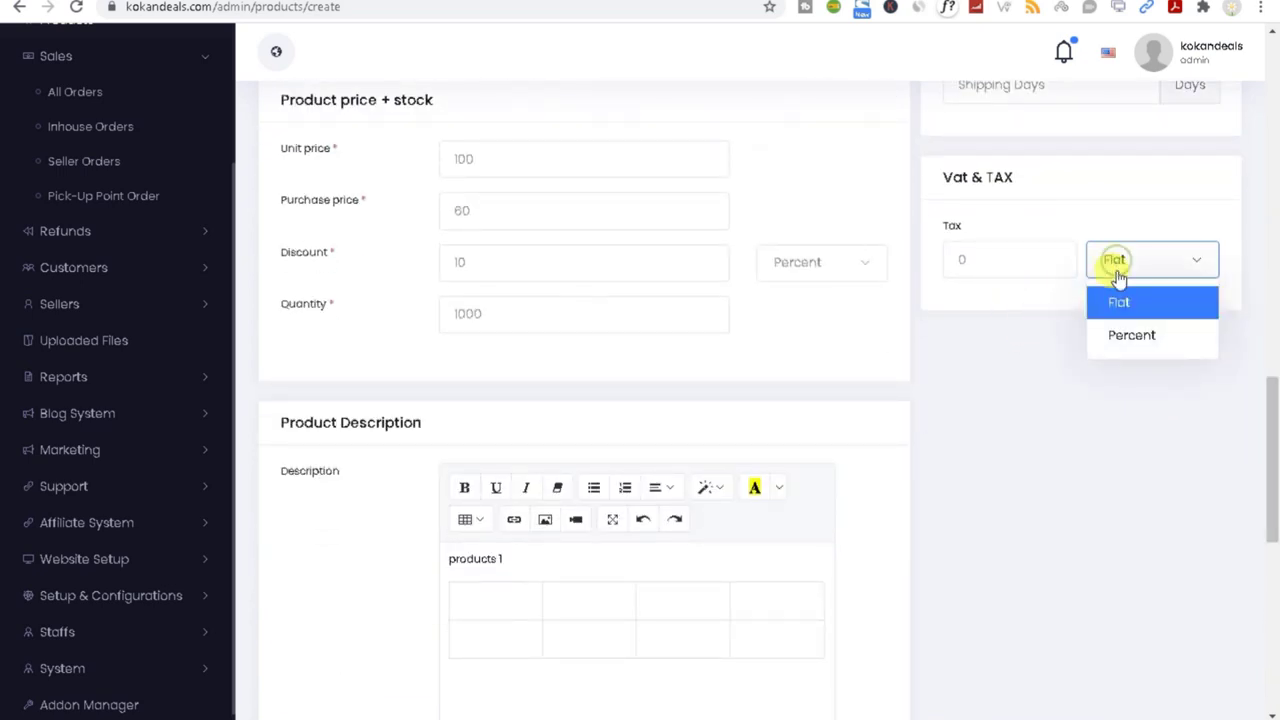
pyautogui.click(1118, 336)
pyautogui.moveTo(1273, 430)
pyautogui.mouseDown()
pyautogui.moveTo(1276, 468)
pyautogui.moveTo(1276, 453)
pyautogui.mouseUp()
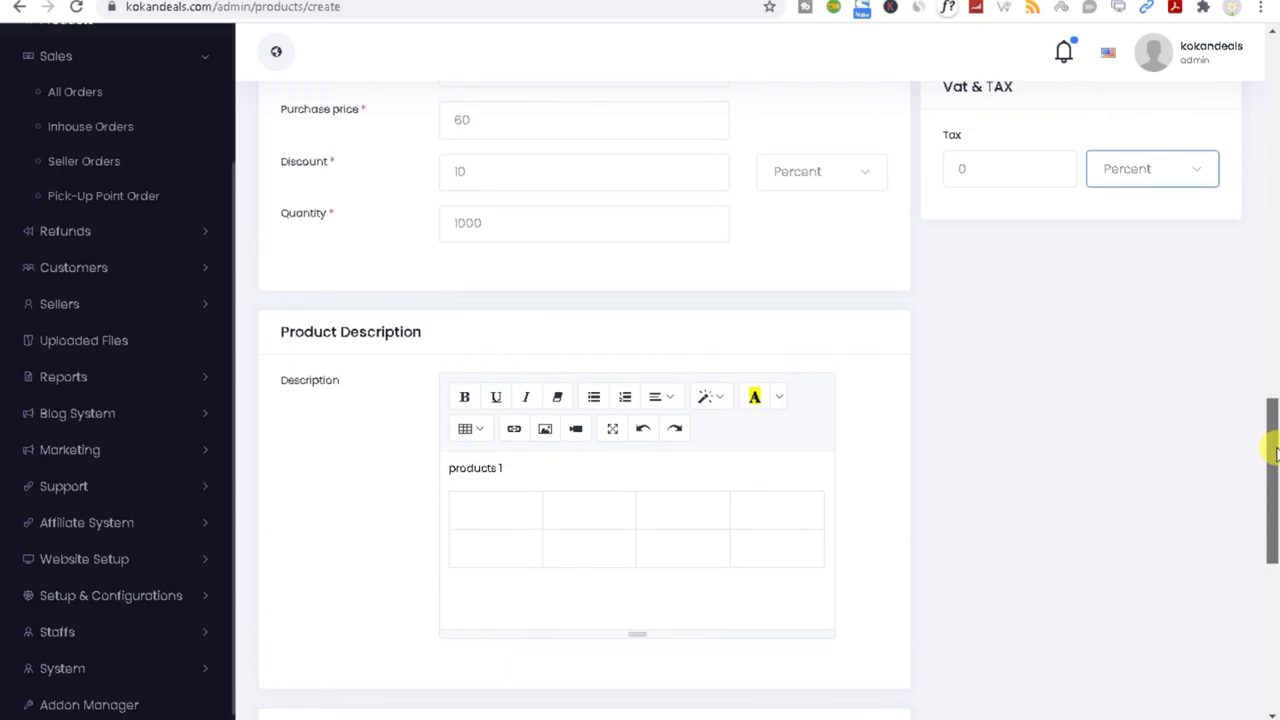
# Step: Scroll to the bottom of the Add Product form and Save & Publish it
pyautogui.moveTo(1276, 453); pyautogui.dragTo(1268, 627)
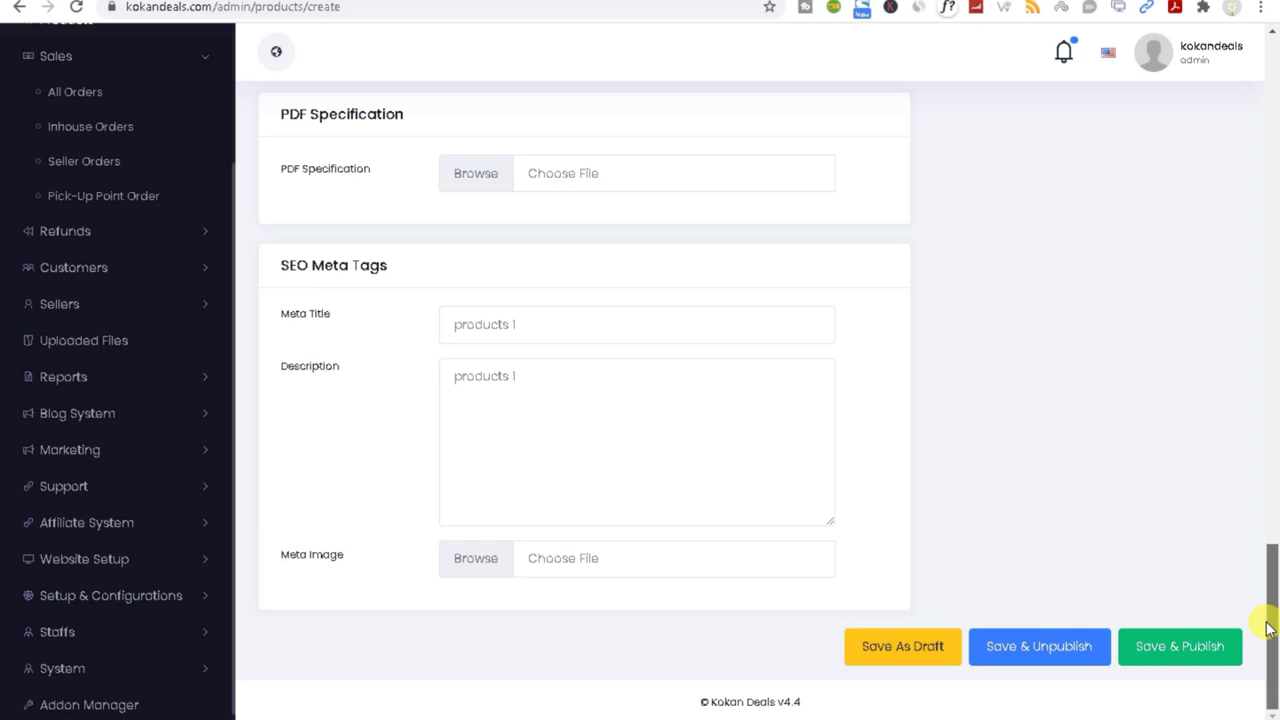
pyautogui.moveTo(1268, 627); pyautogui.dragTo(1266, 589)
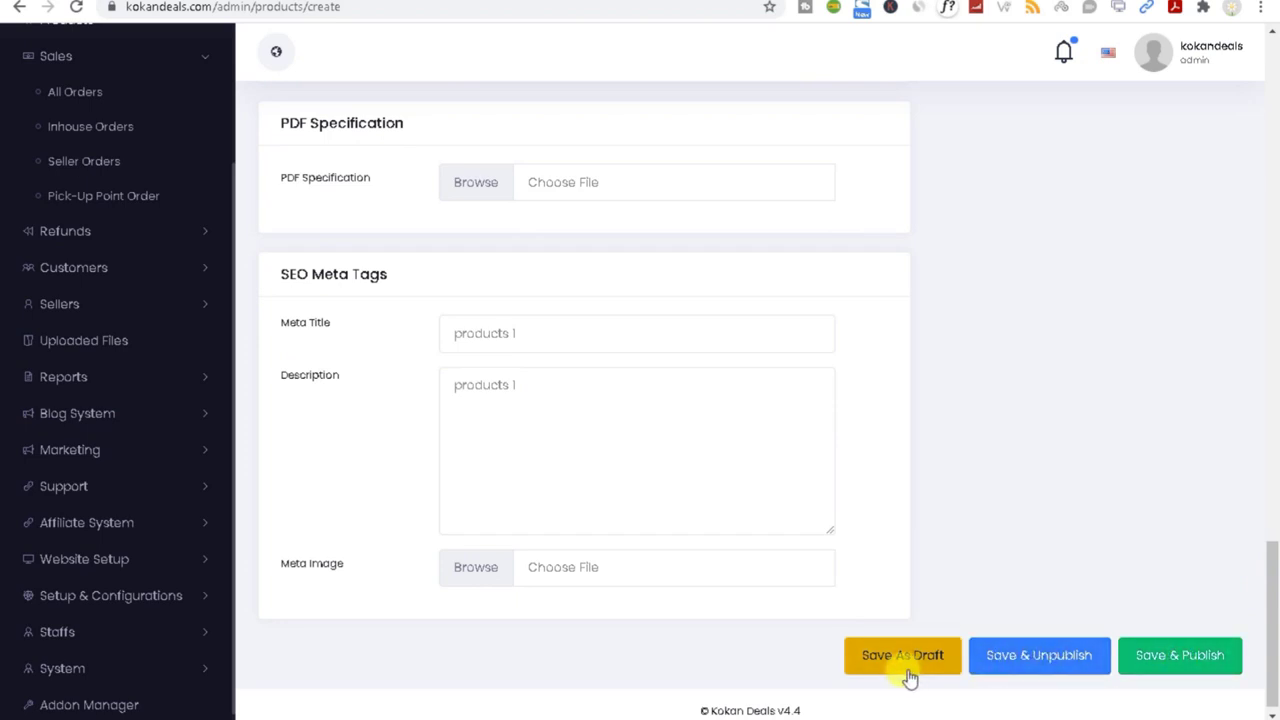
pyautogui.click(1190, 662)
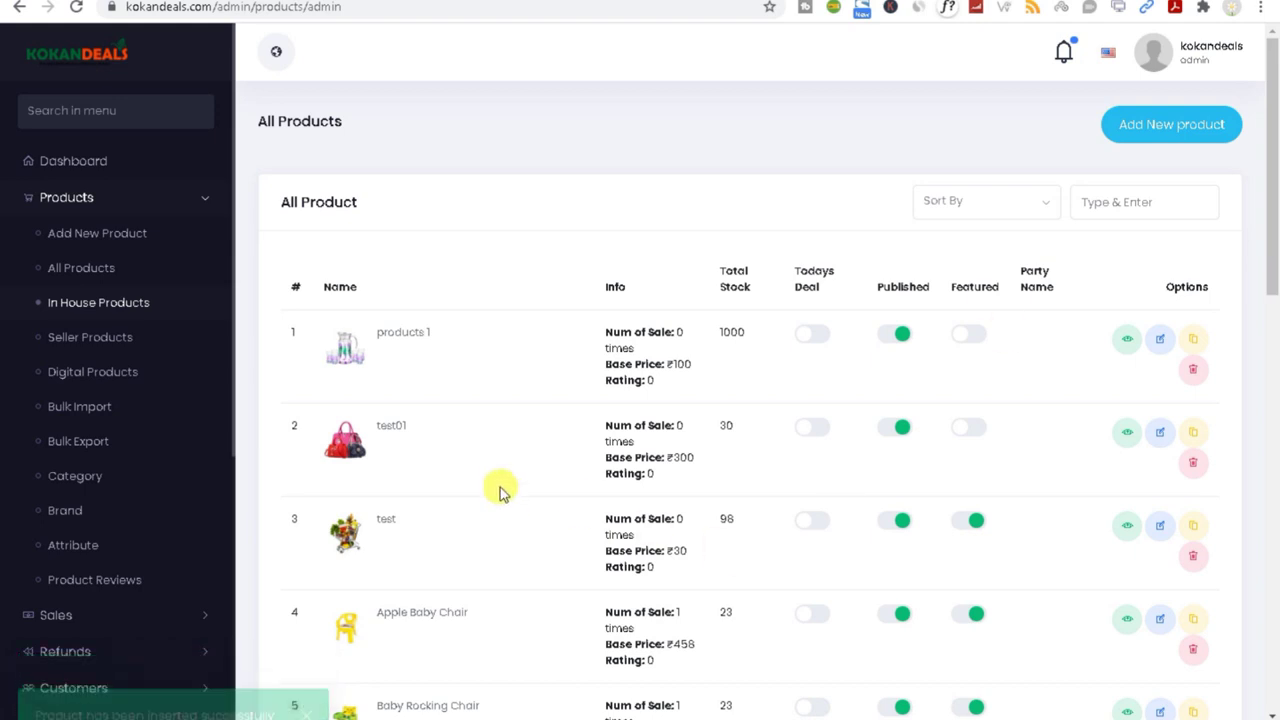
# Step: Copy the name 'products 1', search it on the storefront, and open its product page
pyautogui.tripleClick(440, 333)
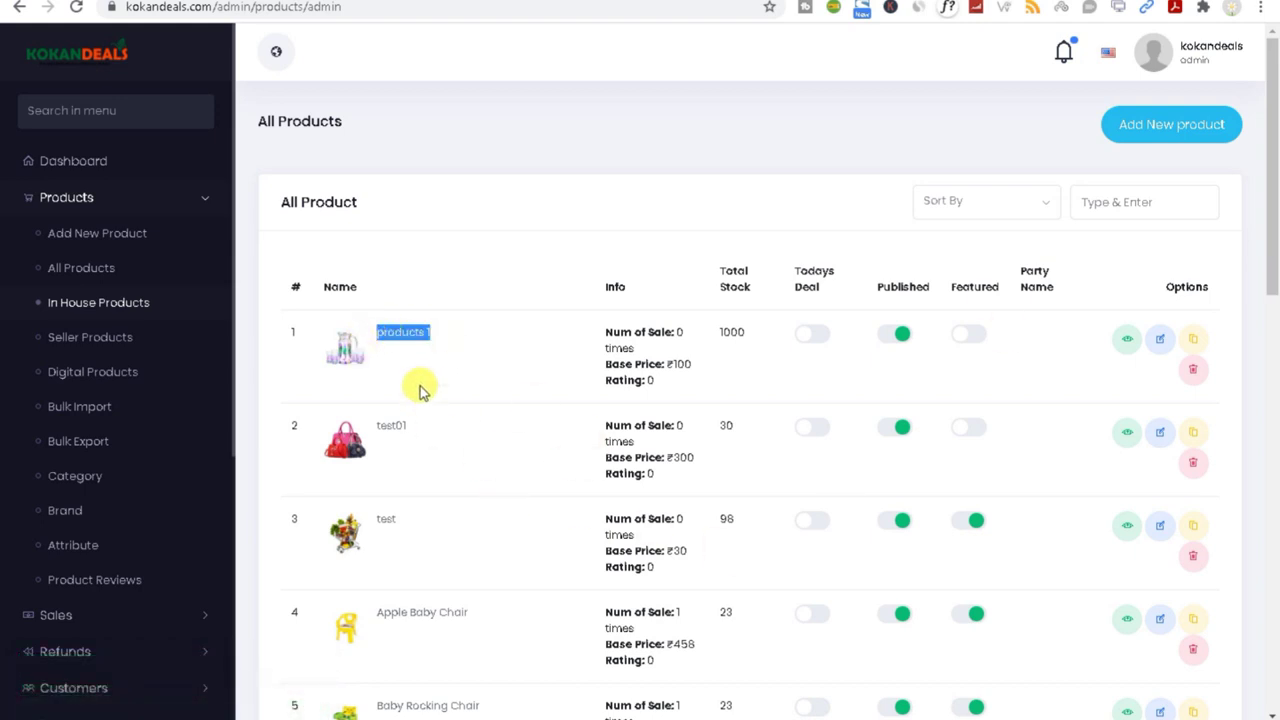
pyautogui.rightClick(405, 330)
pyautogui.click(438, 346)
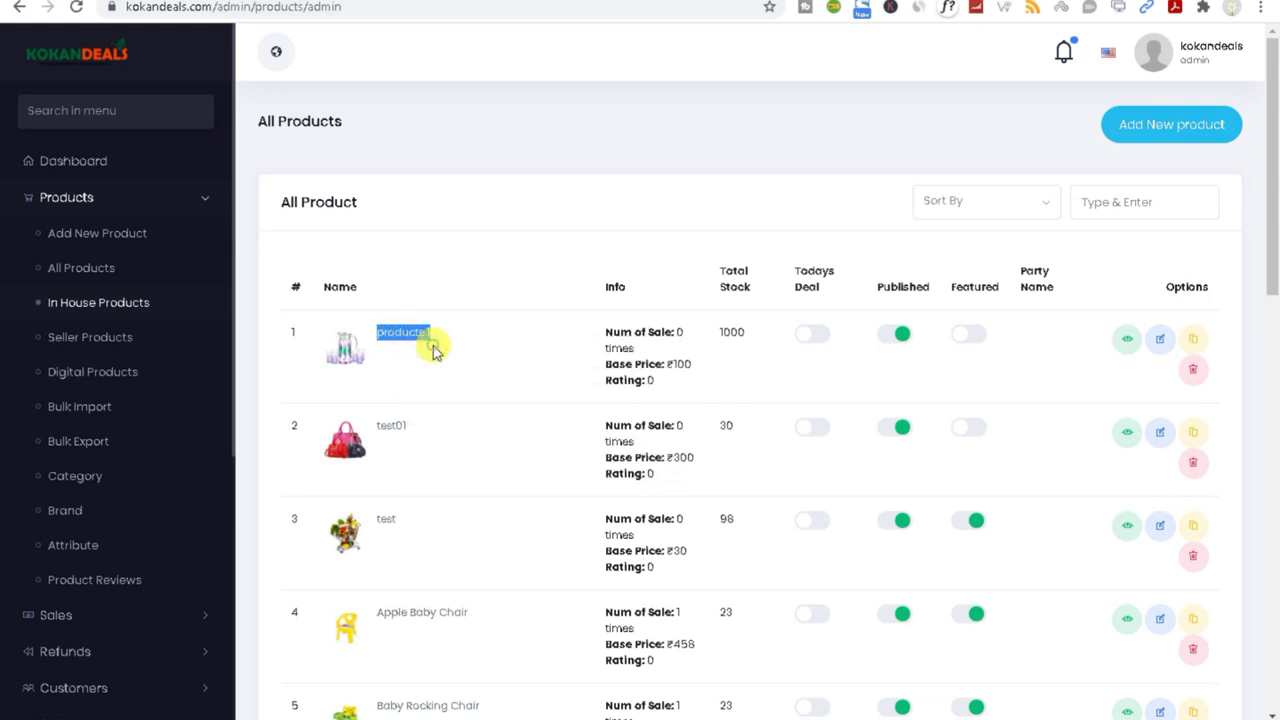
pyautogui.hotkey('ctrl', 'Tab')
pyautogui.click(466, 58)
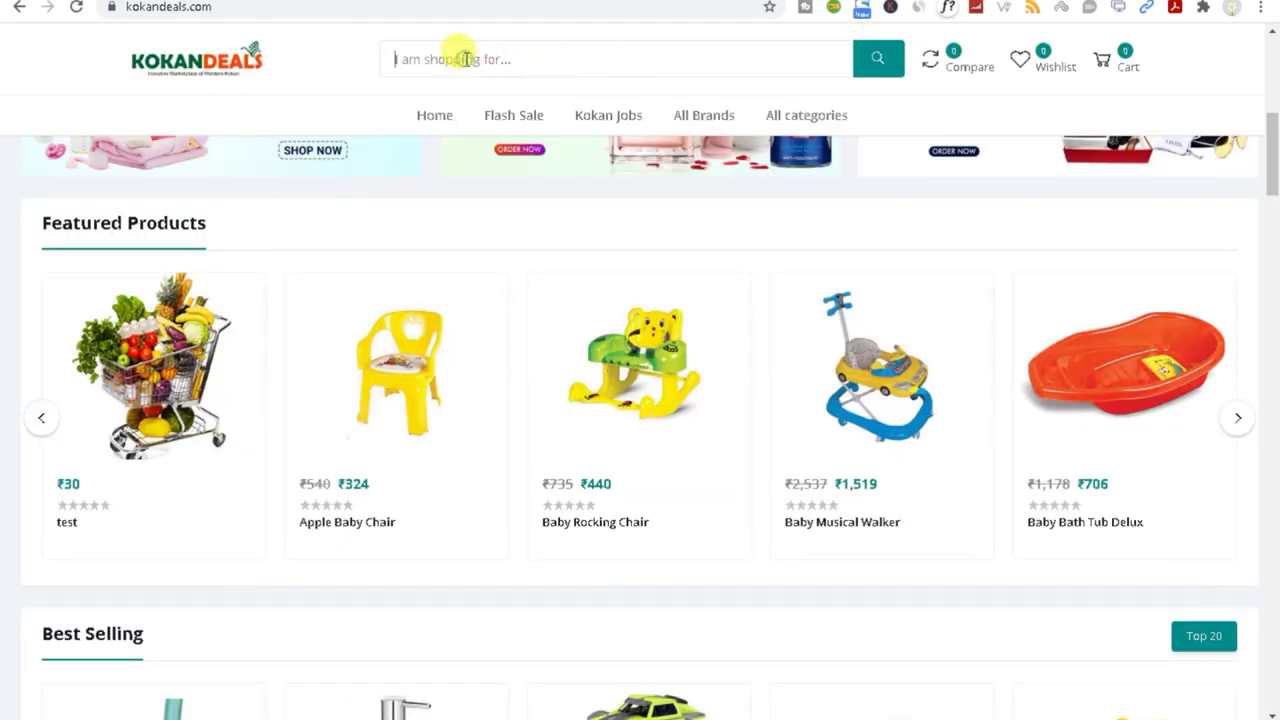
pyautogui.hotkey('ctrl', 'v')
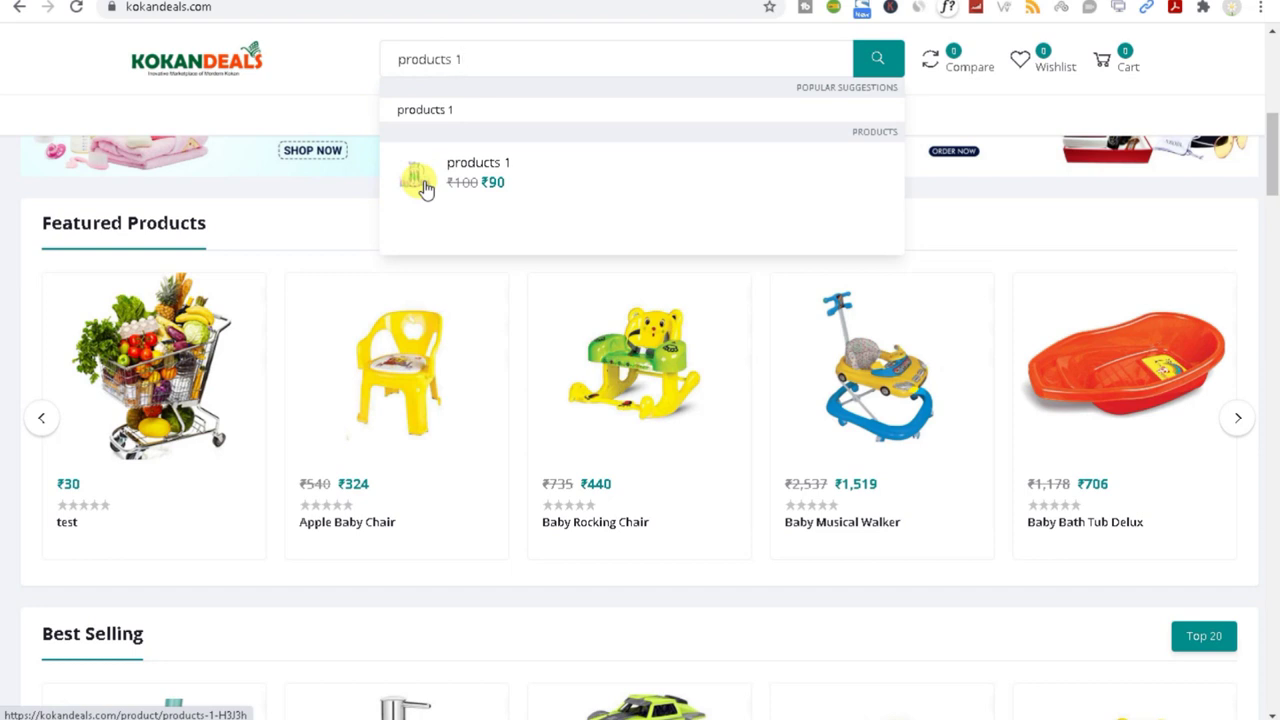
pyautogui.click(425, 190)
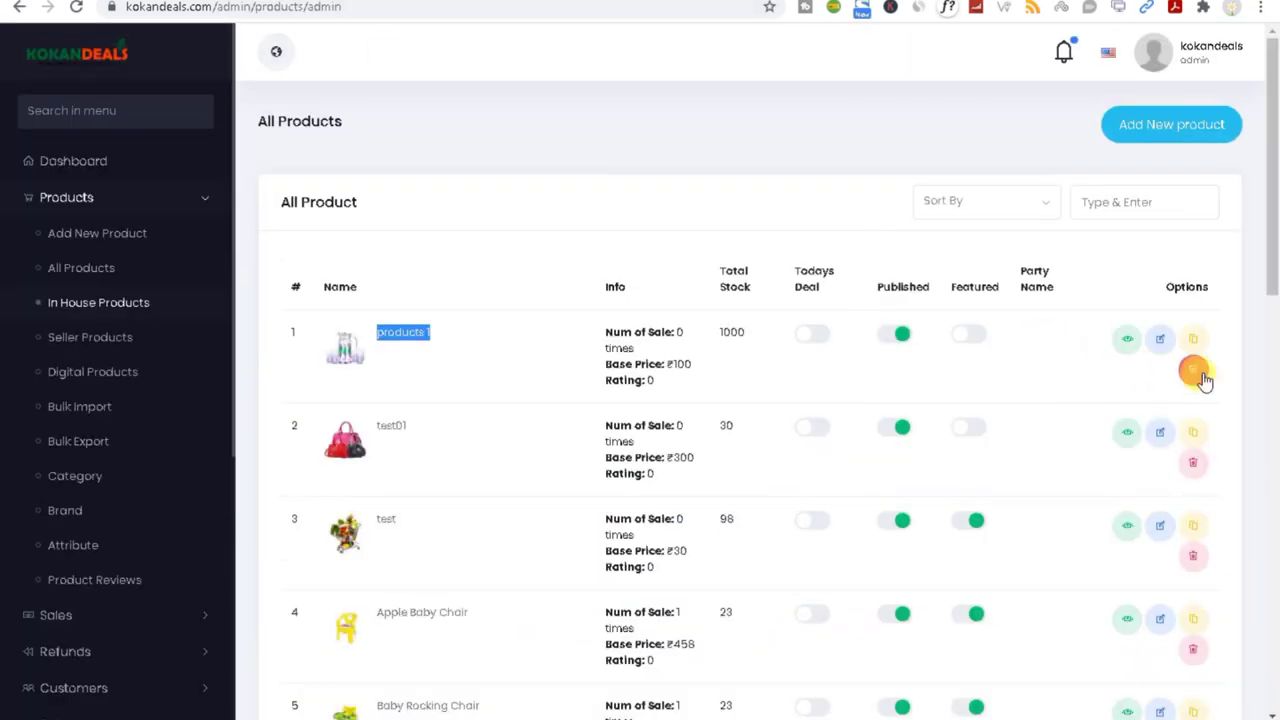
# Step: Delete products 1 from the in-house list, then open Products > All Products
pyautogui.click(1195, 370)
pyautogui.click(680, 421)
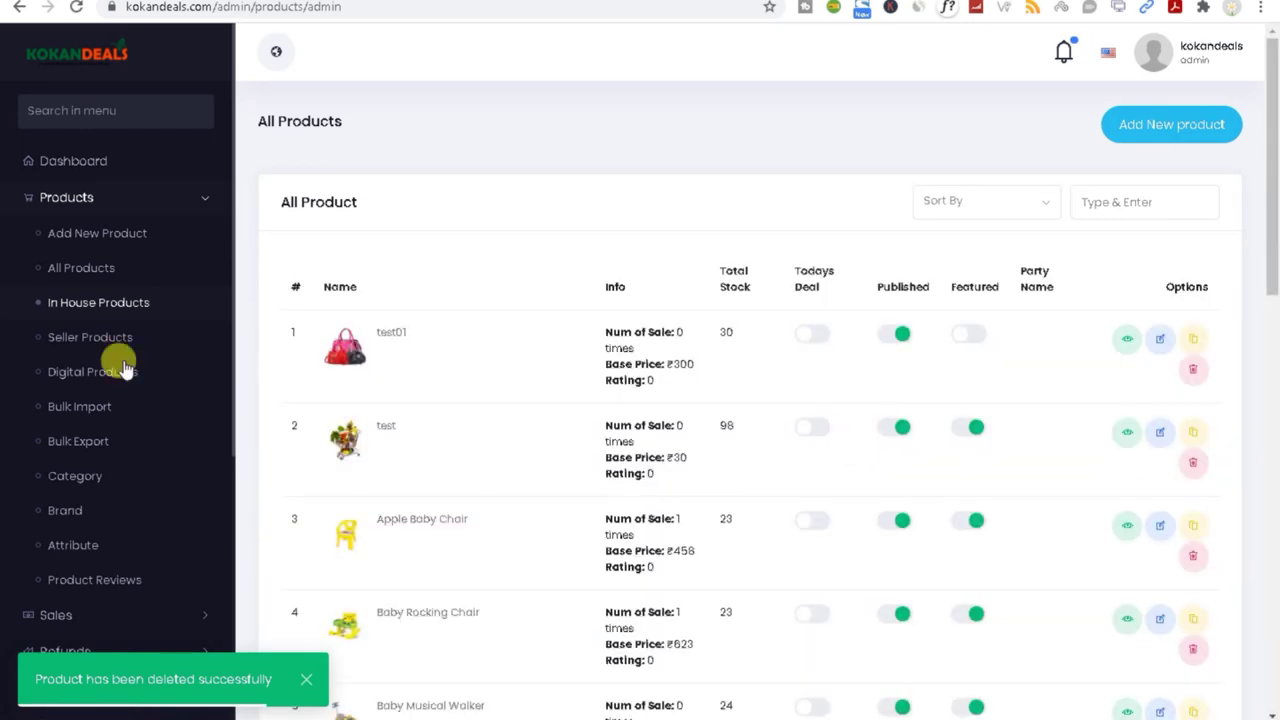
pyautogui.click(63, 270)
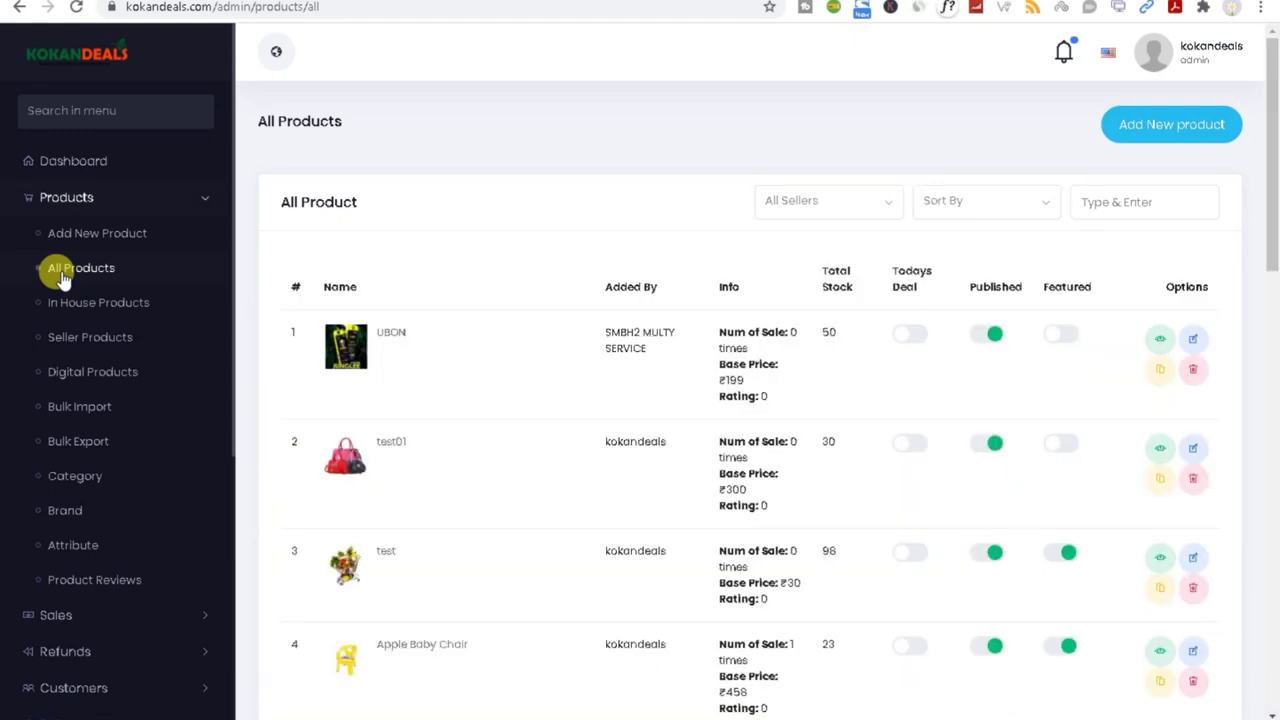
# Step: Filter All Products by several sellers, finishing on SMBH2 MULTY SERVICE to show only UBON
pyautogui.moveTo(1271, 245); pyautogui.dragTo(1255, 697)
pyautogui.moveTo(1262, 648); pyautogui.dragTo(1270, 150)
pyautogui.click(826, 202)
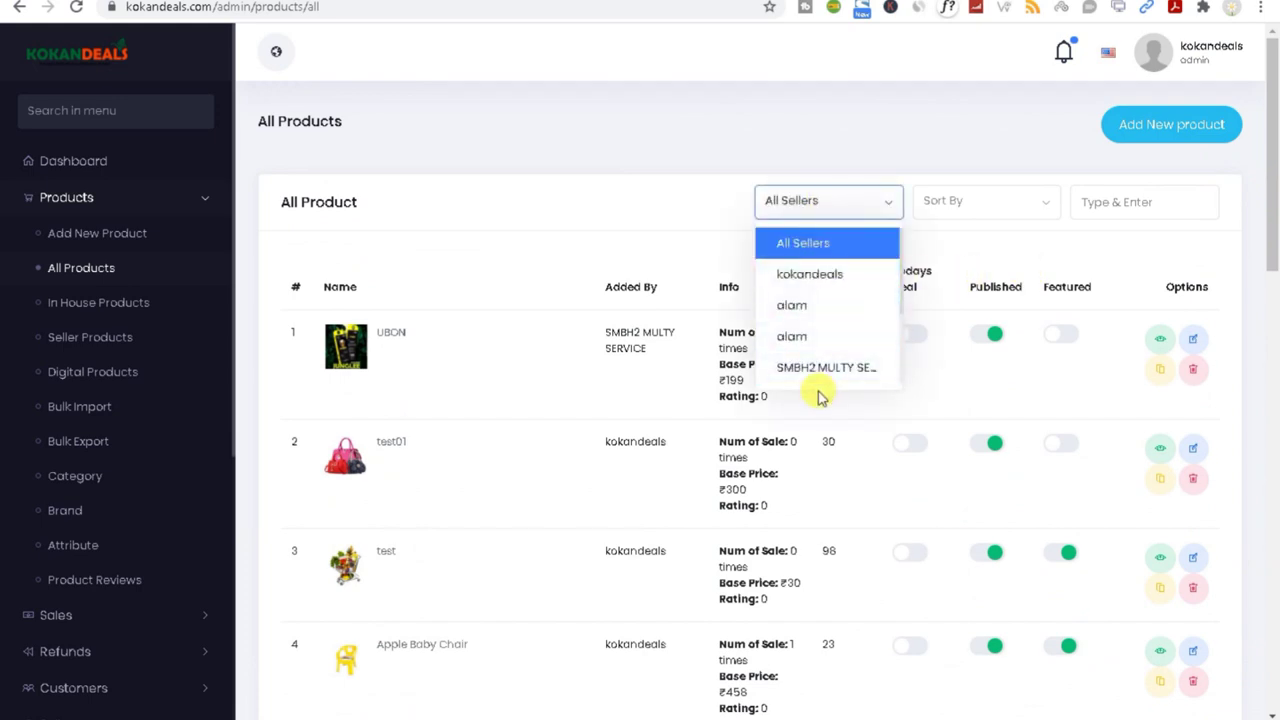
pyautogui.click(809, 306)
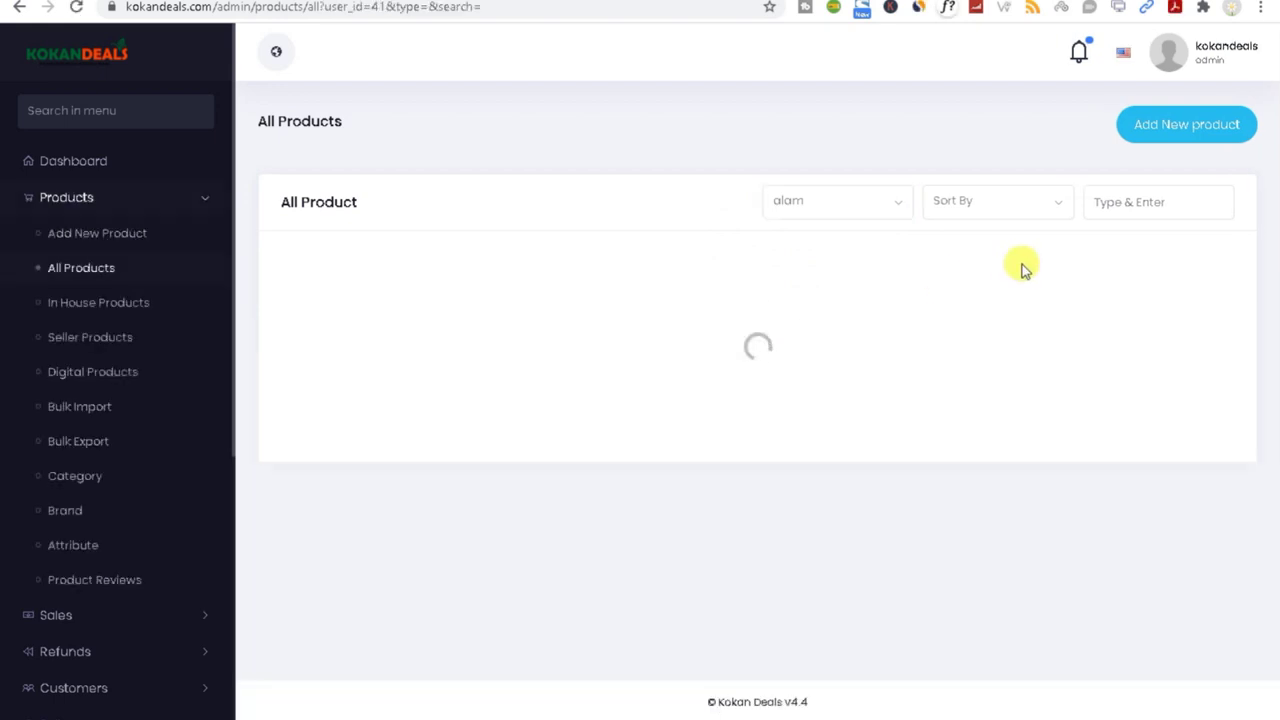
pyautogui.click(803, 205)
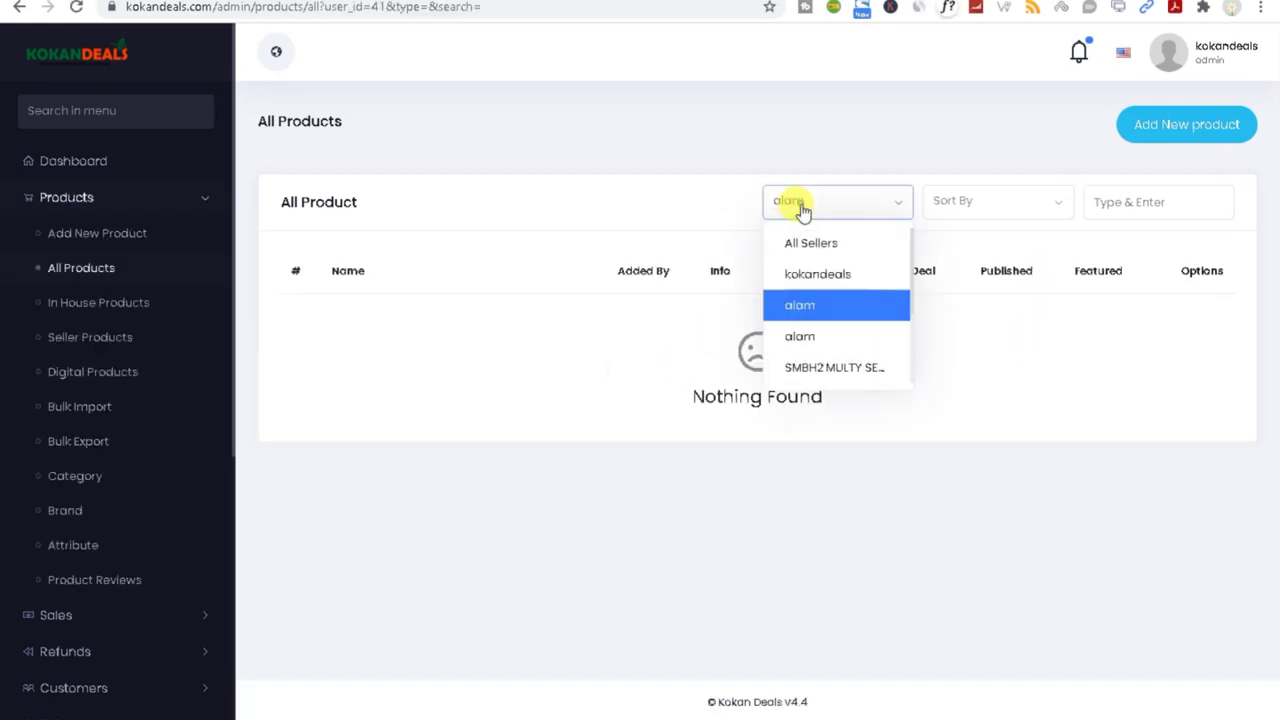
pyautogui.click(827, 368)
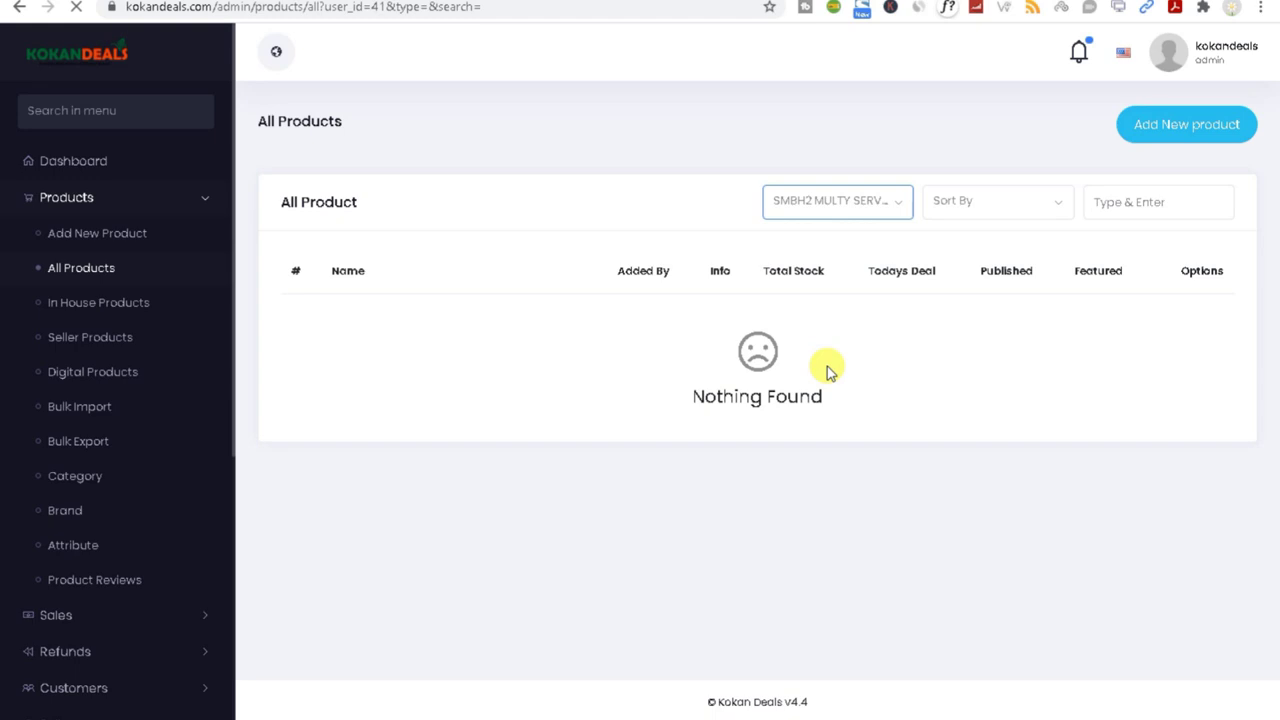
pyautogui.click(838, 200)
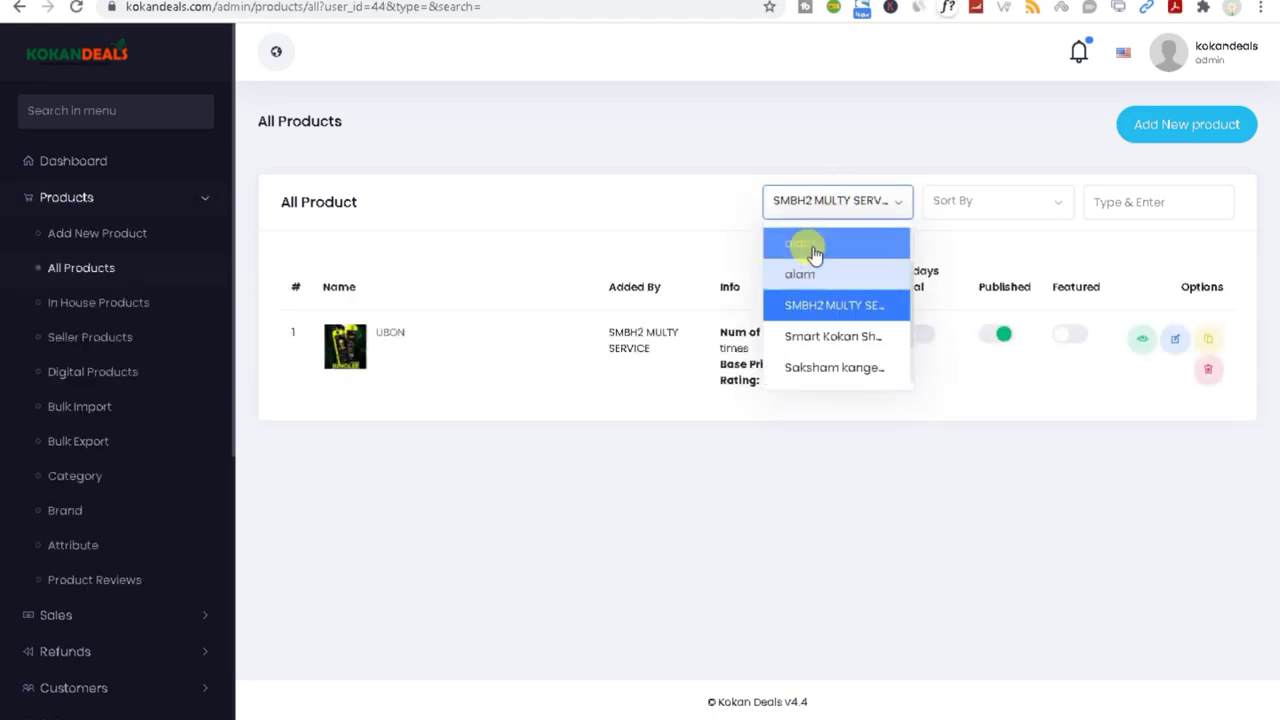
pyautogui.click(840, 369)
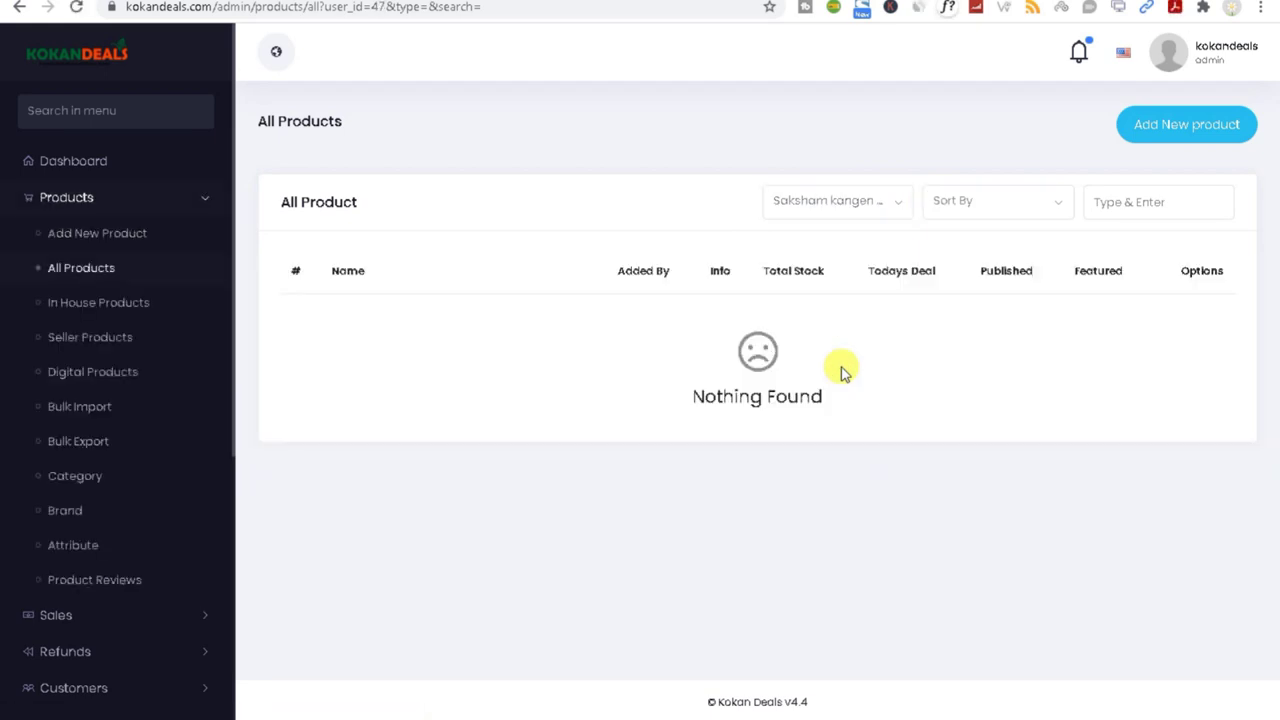
pyautogui.click(852, 207)
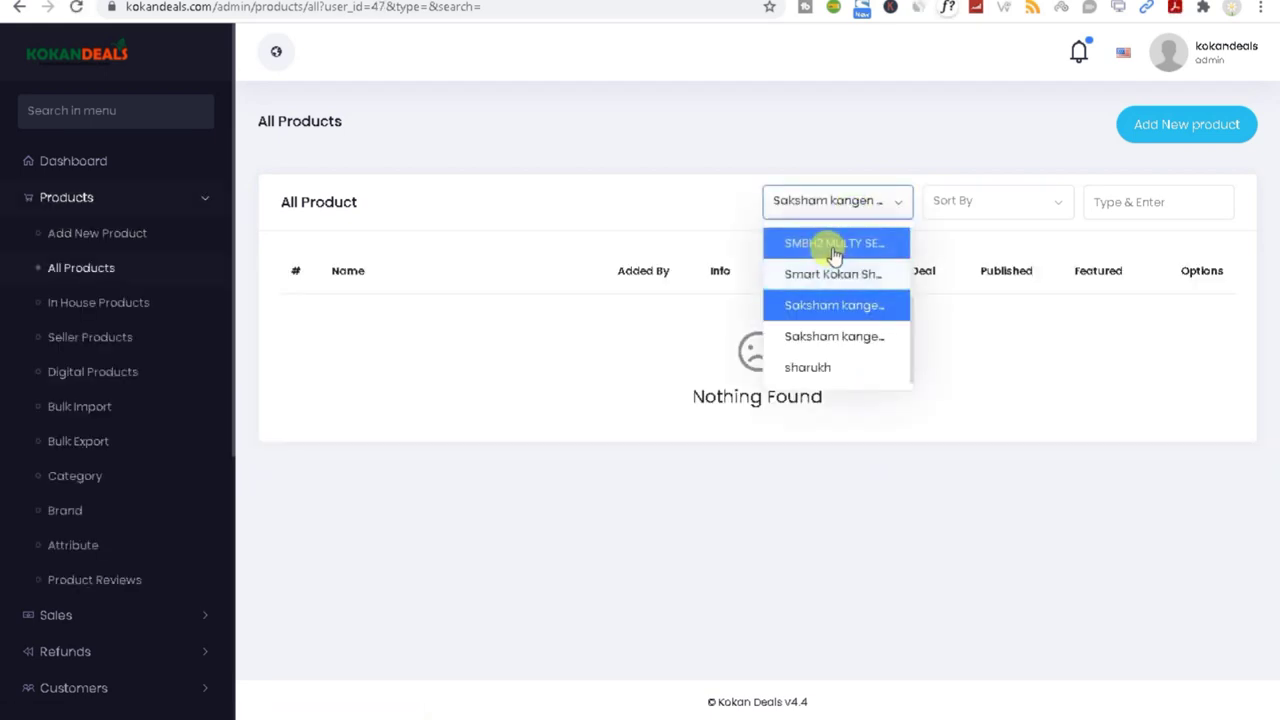
pyautogui.click(834, 244)
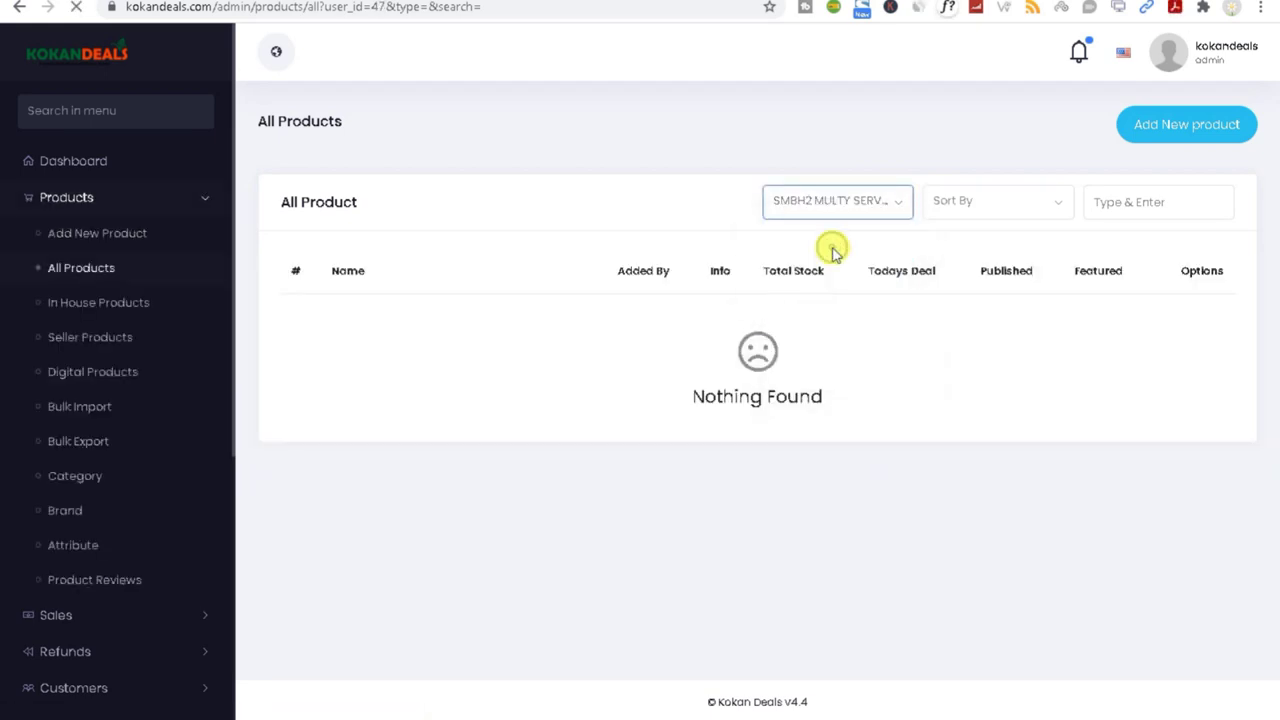
pyautogui.click(953, 204)
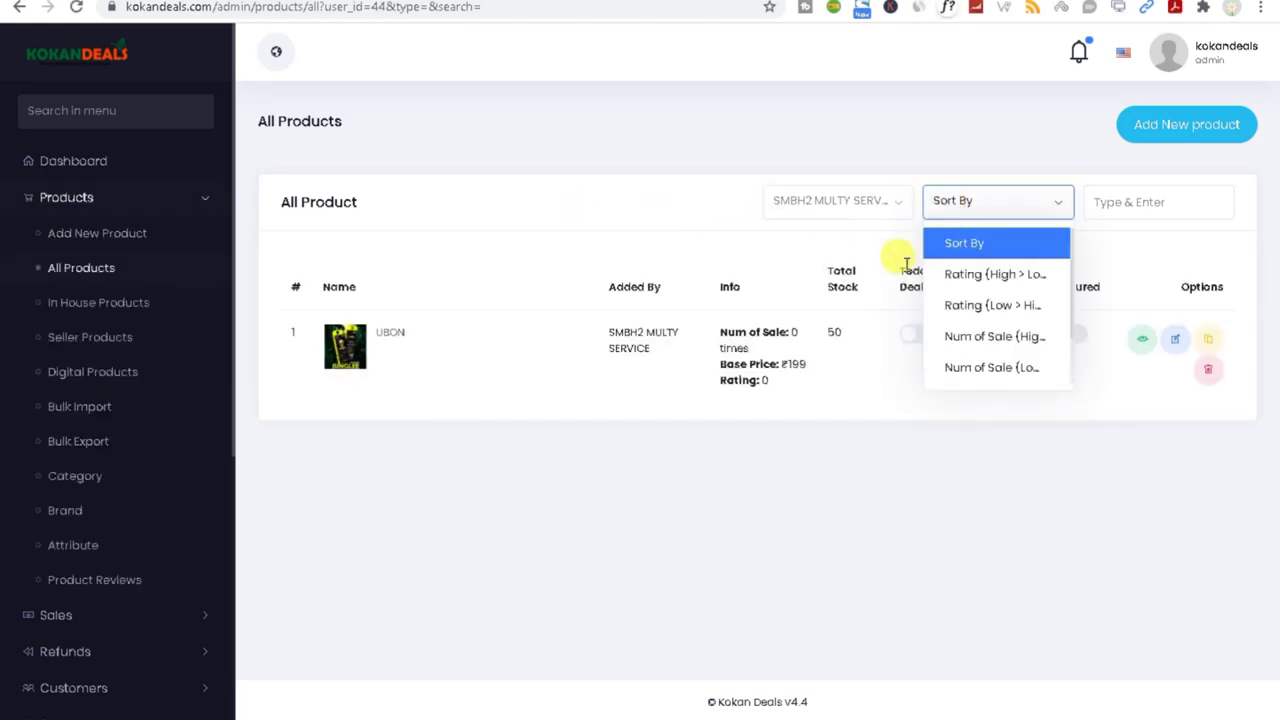
pyautogui.click(1128, 202)
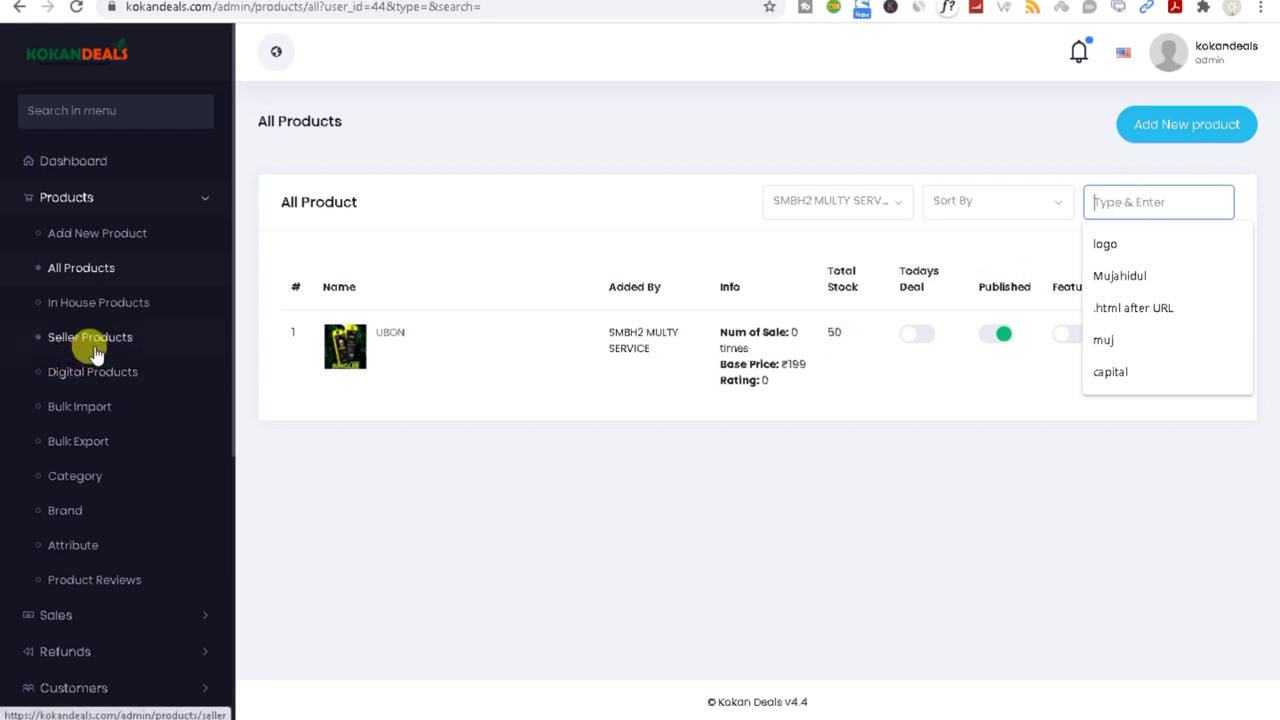
# Step: Open and close the Sort By options, then switch to the Seller Products list
pyautogui.click(98, 314)
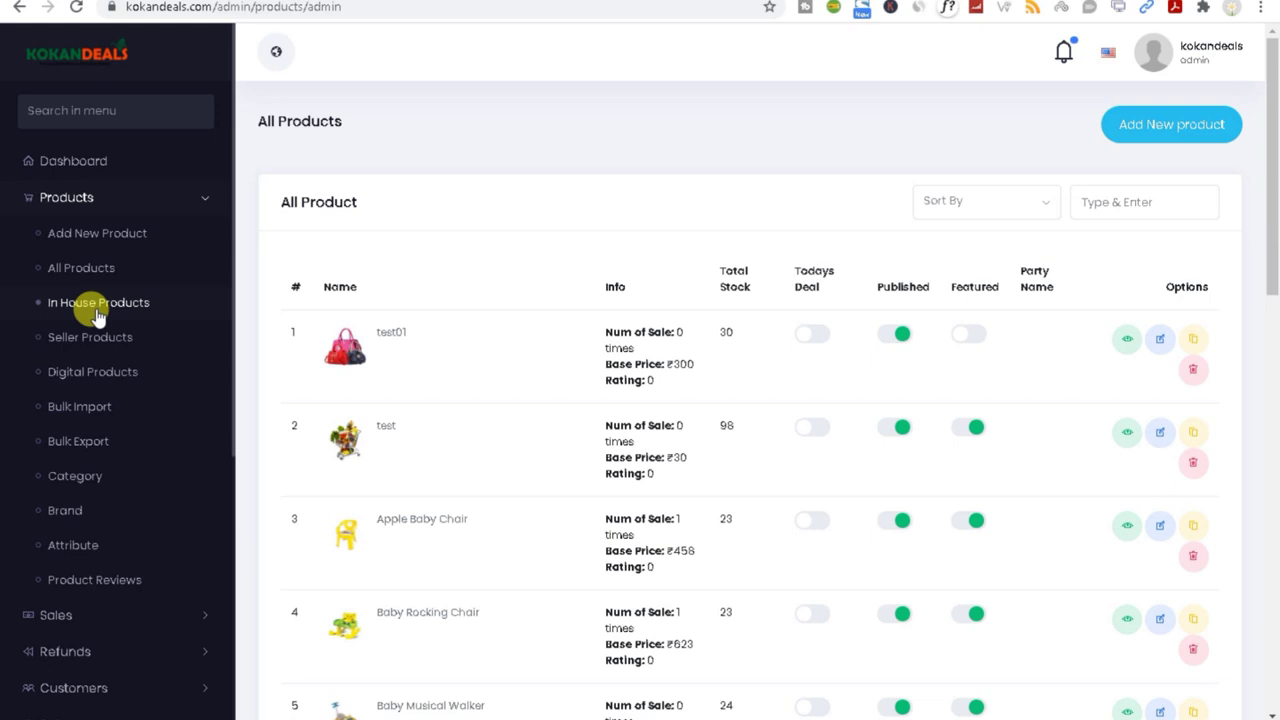
pyautogui.click(978, 203)
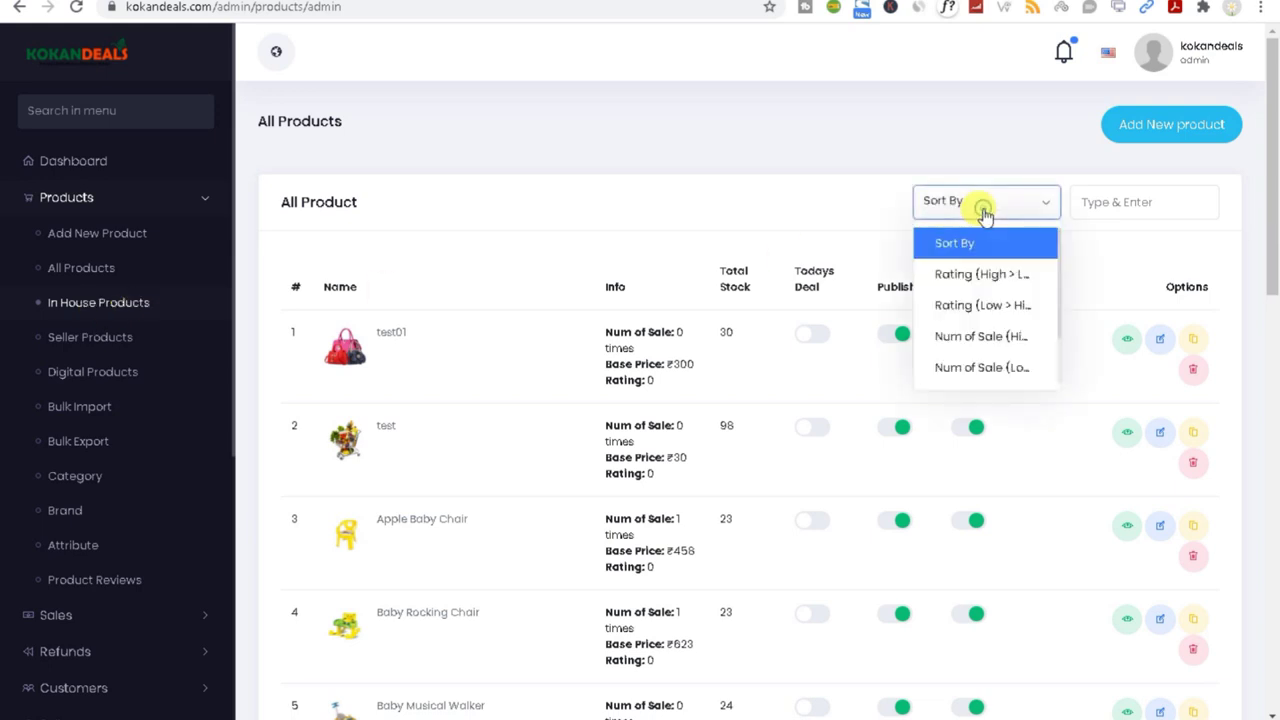
pyautogui.click(488, 197)
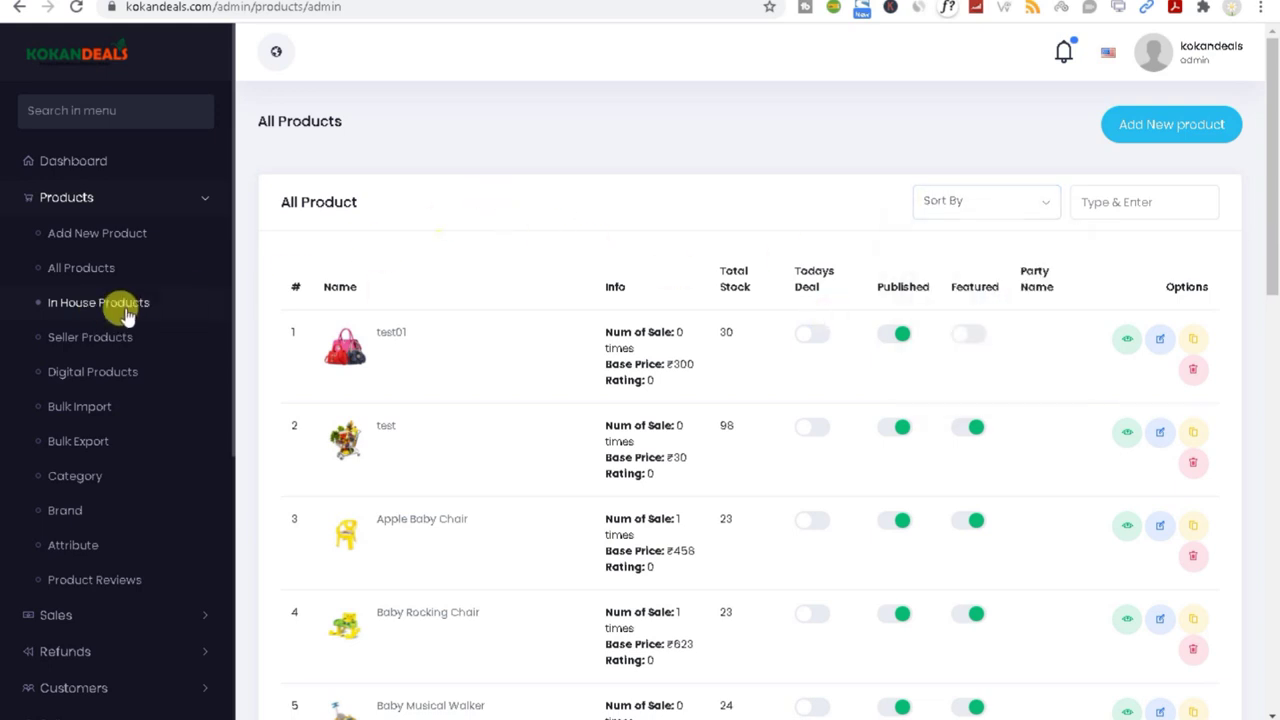
pyautogui.click(64, 340)
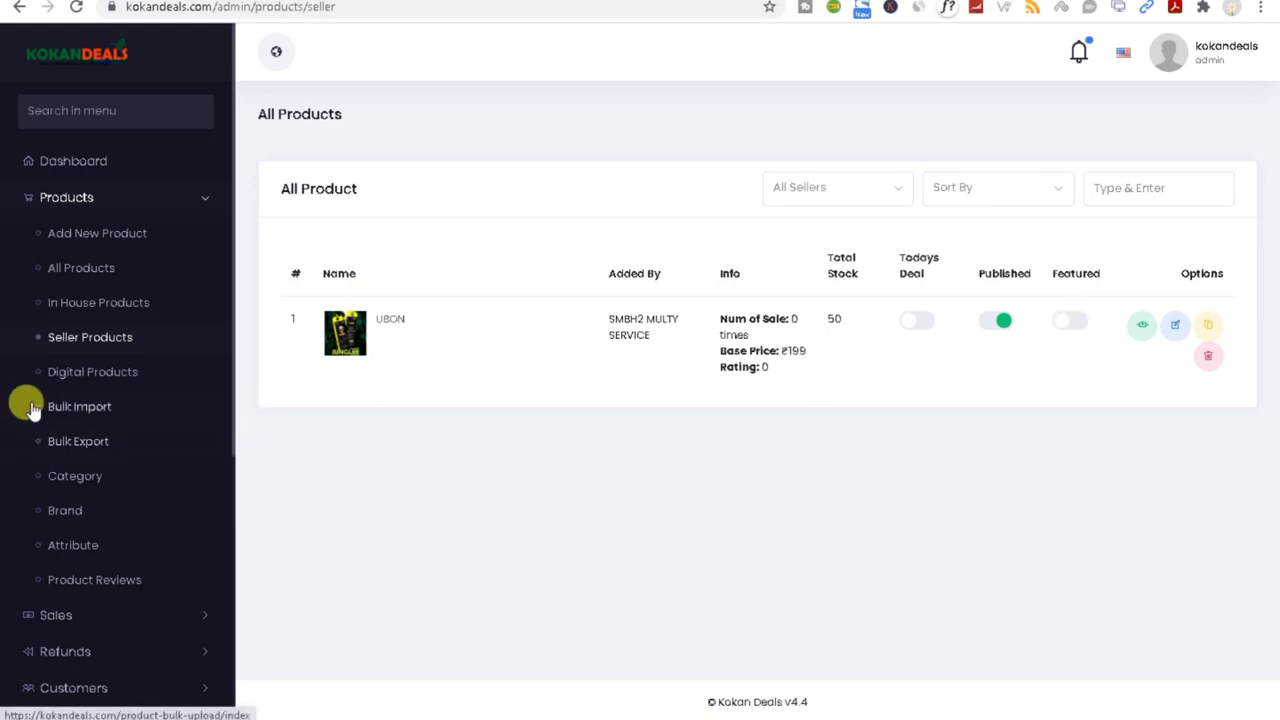
# Step: Open Products > Digital Products, which shows Nothing Found
pyautogui.click(70, 376)
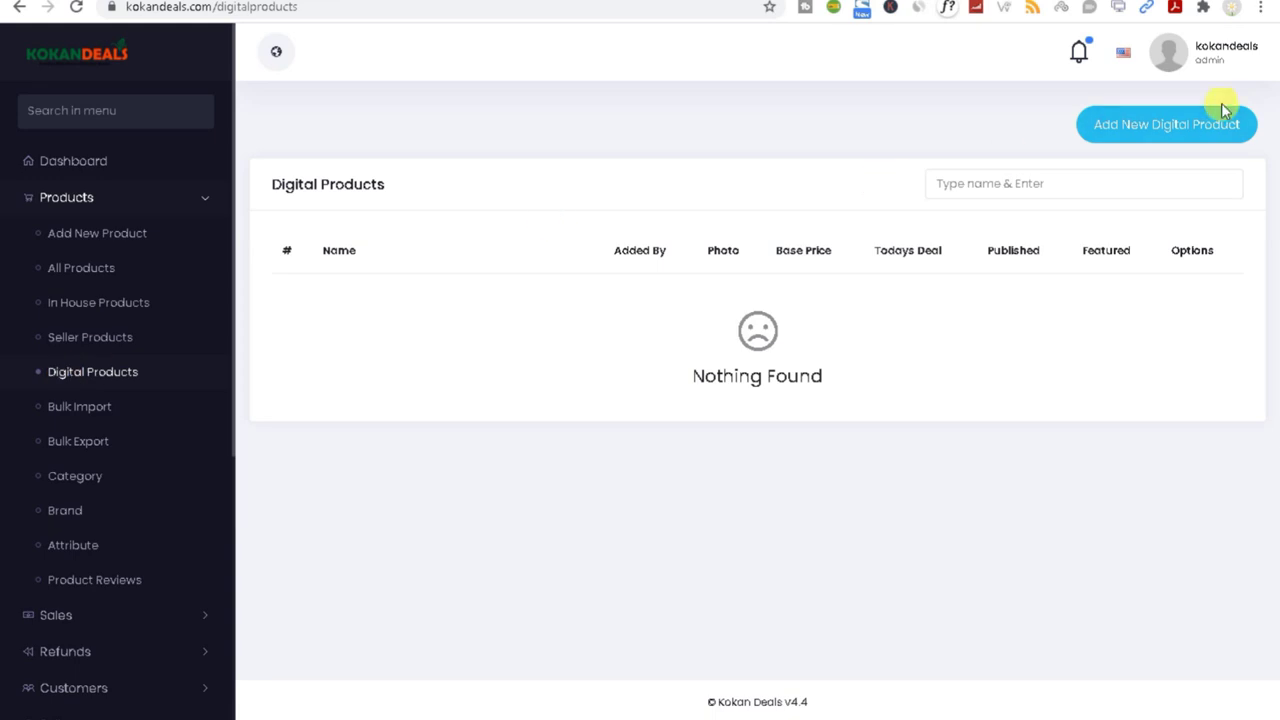
# Step: Open a blank Add New Digital Product form and try its name and category fields
pyautogui.click(1185, 138)
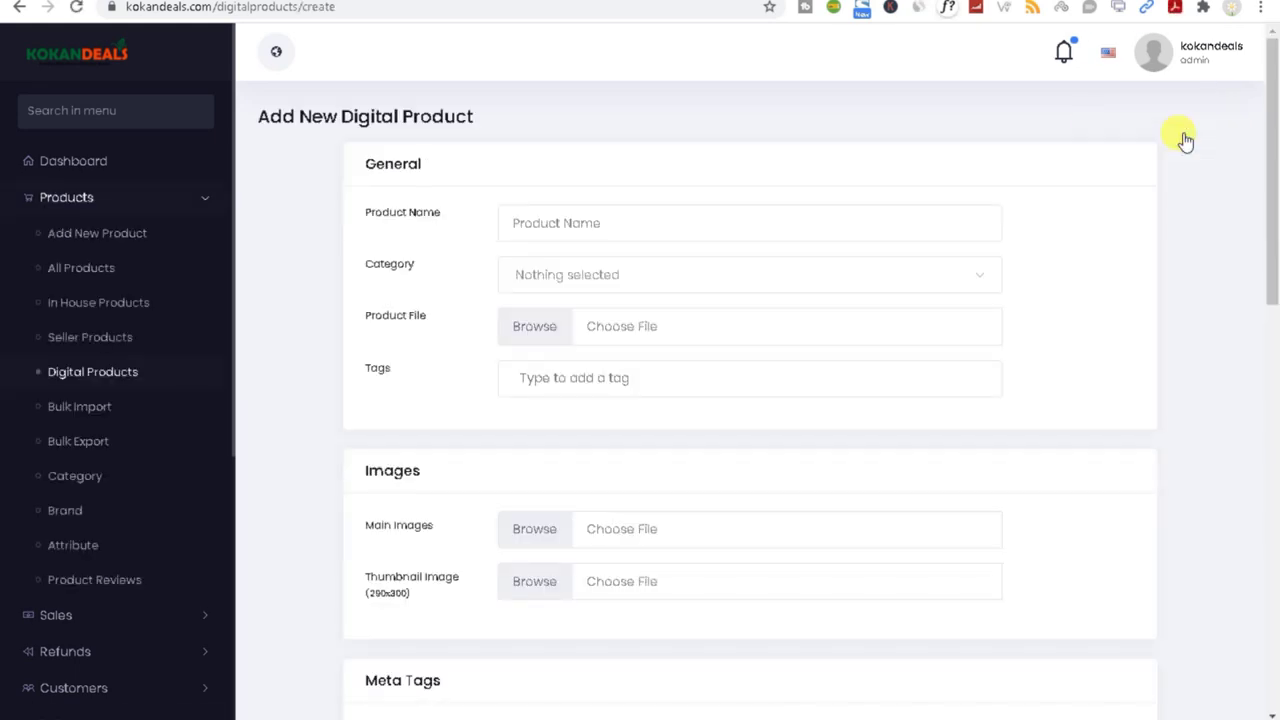
pyautogui.click(518, 233)
pyautogui.click(548, 273)
pyautogui.click(551, 360)
# Step: Scroll through the form's Images, Meta Tags, Price and Product Information sections
pyautogui.scroll(-4, 523, 406)
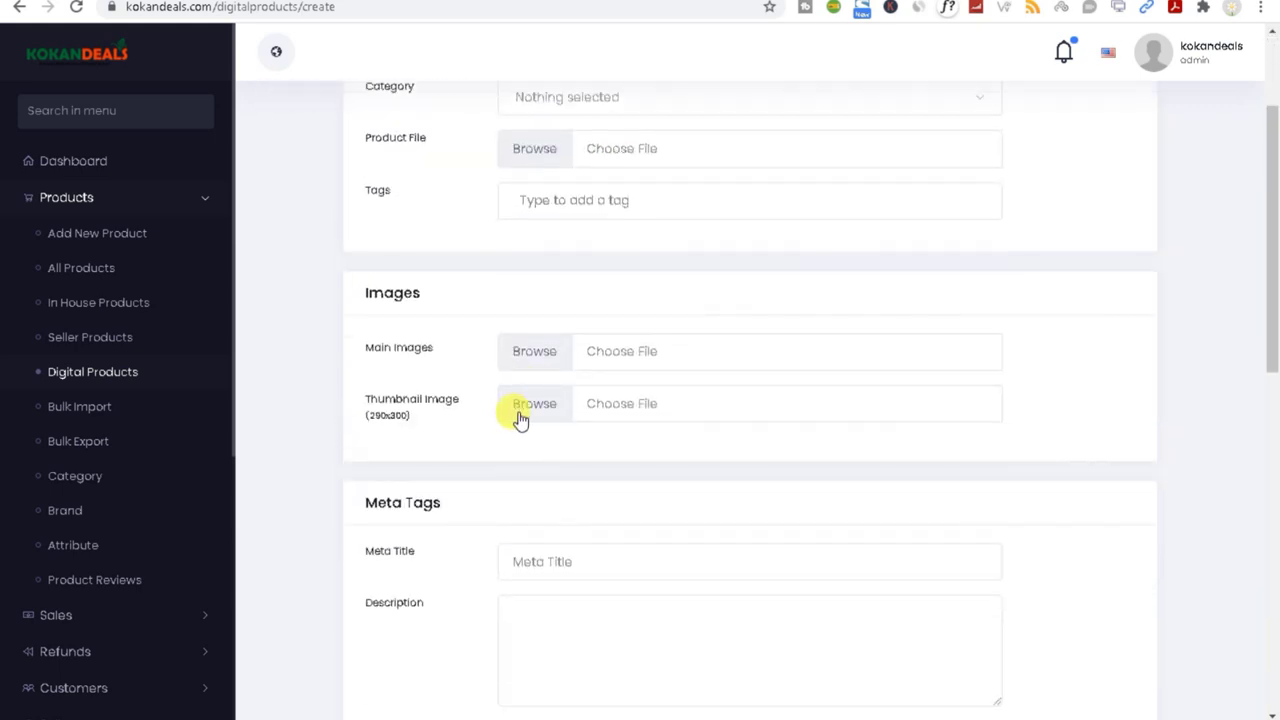
pyautogui.scroll(-1, 520, 420)
pyautogui.scroll(-1, 520, 410)
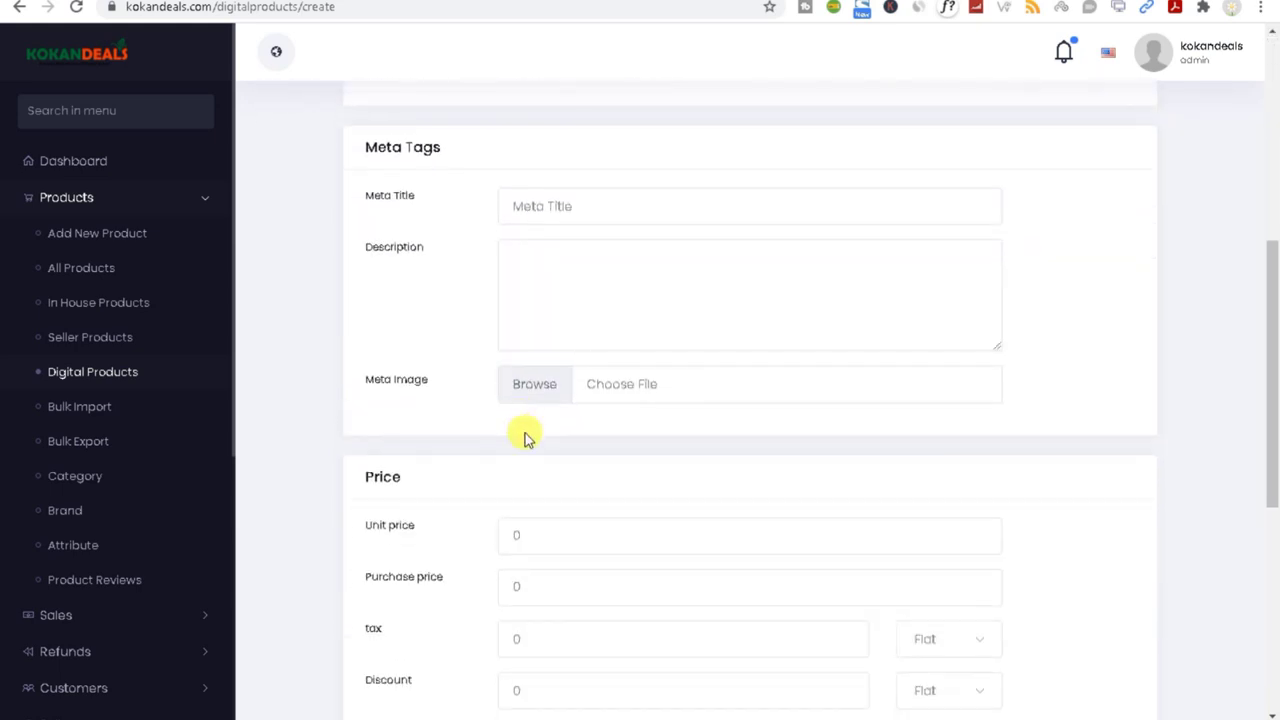
pyautogui.moveTo(1273, 452); pyautogui.dragTo(1263, 700)
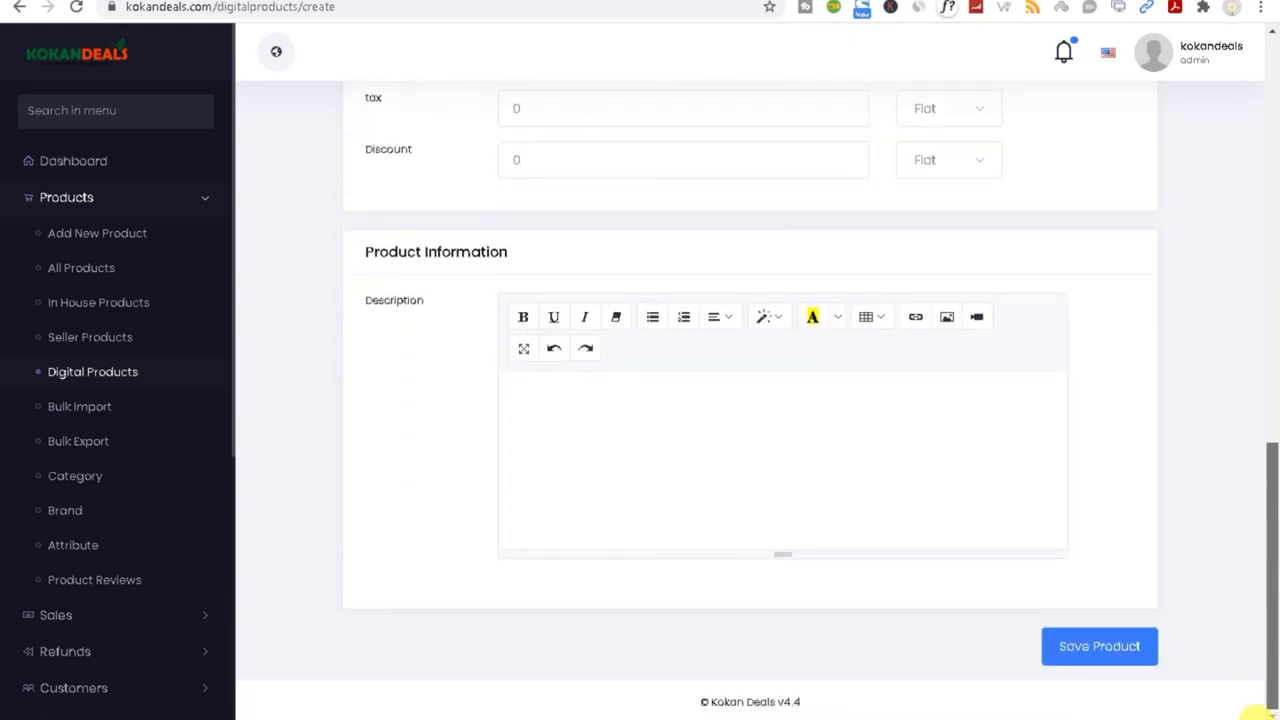
pyautogui.scroll(15, 1263, 700)
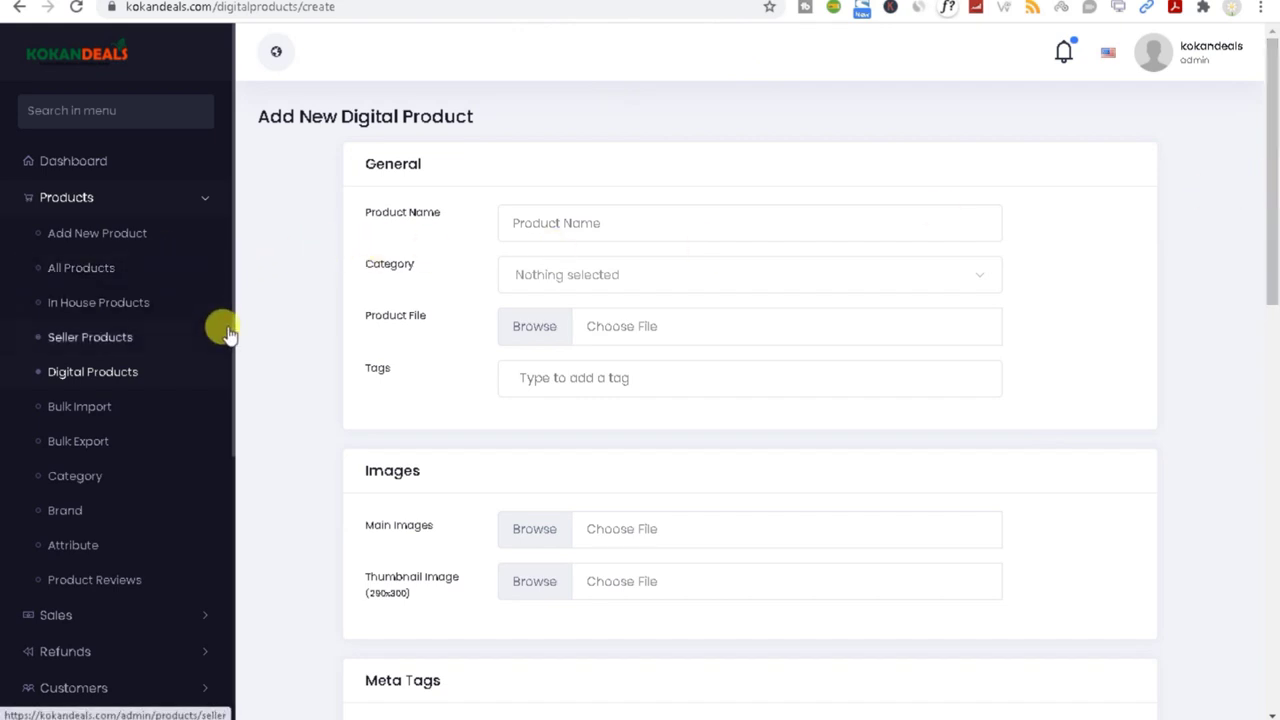
pyautogui.scroll(-1, 106, 229)
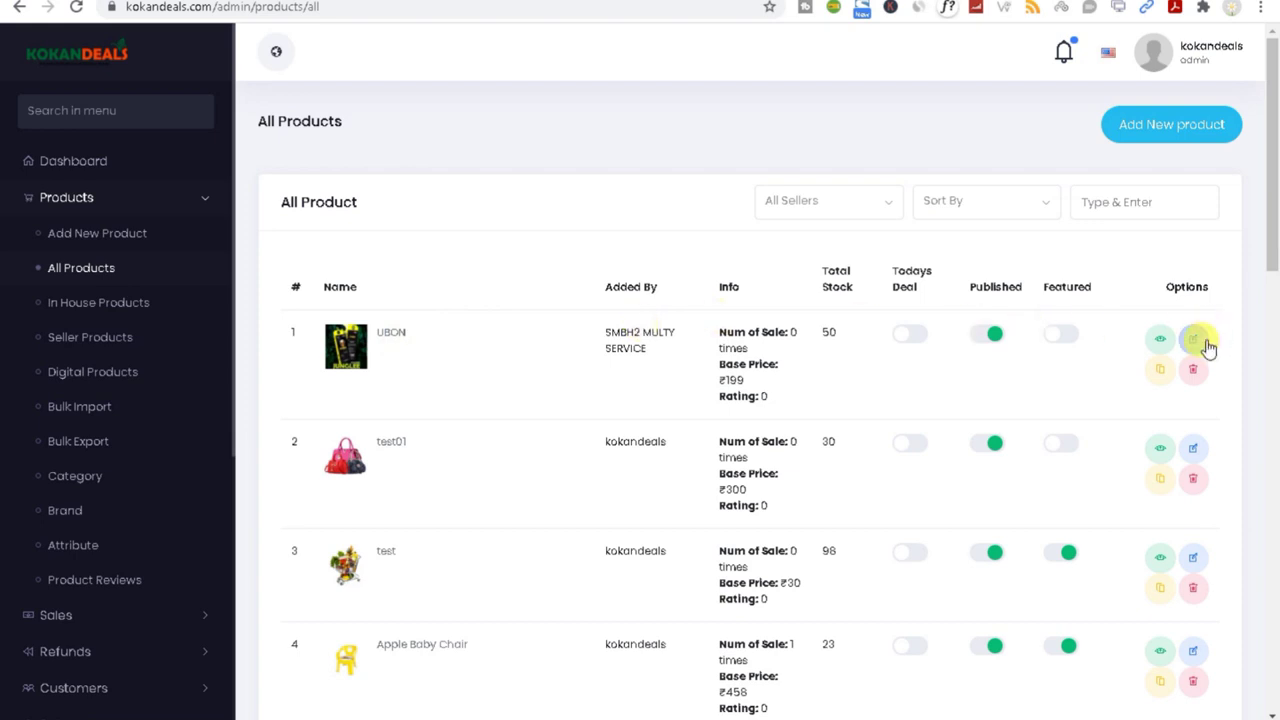
# Step: Highlight the seller details in the UBON row, then open UBON in Edit Product
pyautogui.moveTo(592, 328); pyautogui.dragTo(651, 343)
pyautogui.click(614, 343)
pyautogui.doubleClick(637, 340)
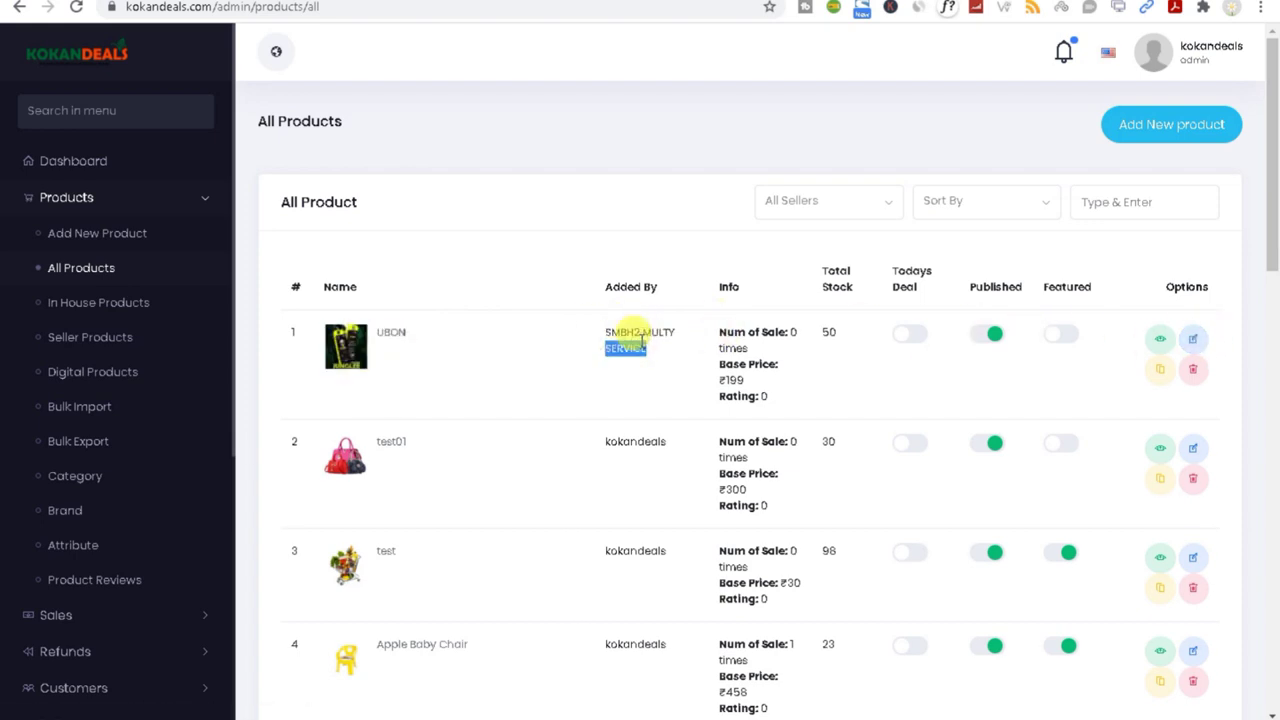
pyautogui.click(1155, 128)
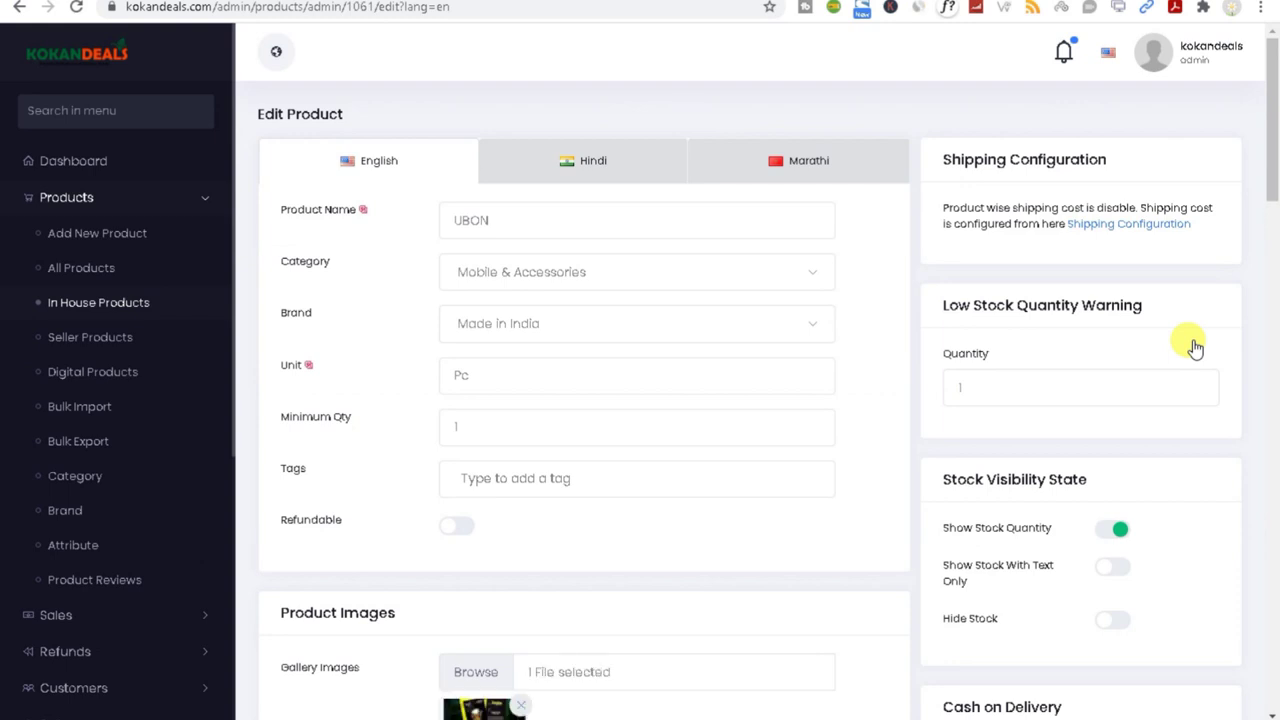
# Step: View UBON's Hindi translation, selecting its name and keeping category Mobile & Accessories
pyautogui.click(567, 170)
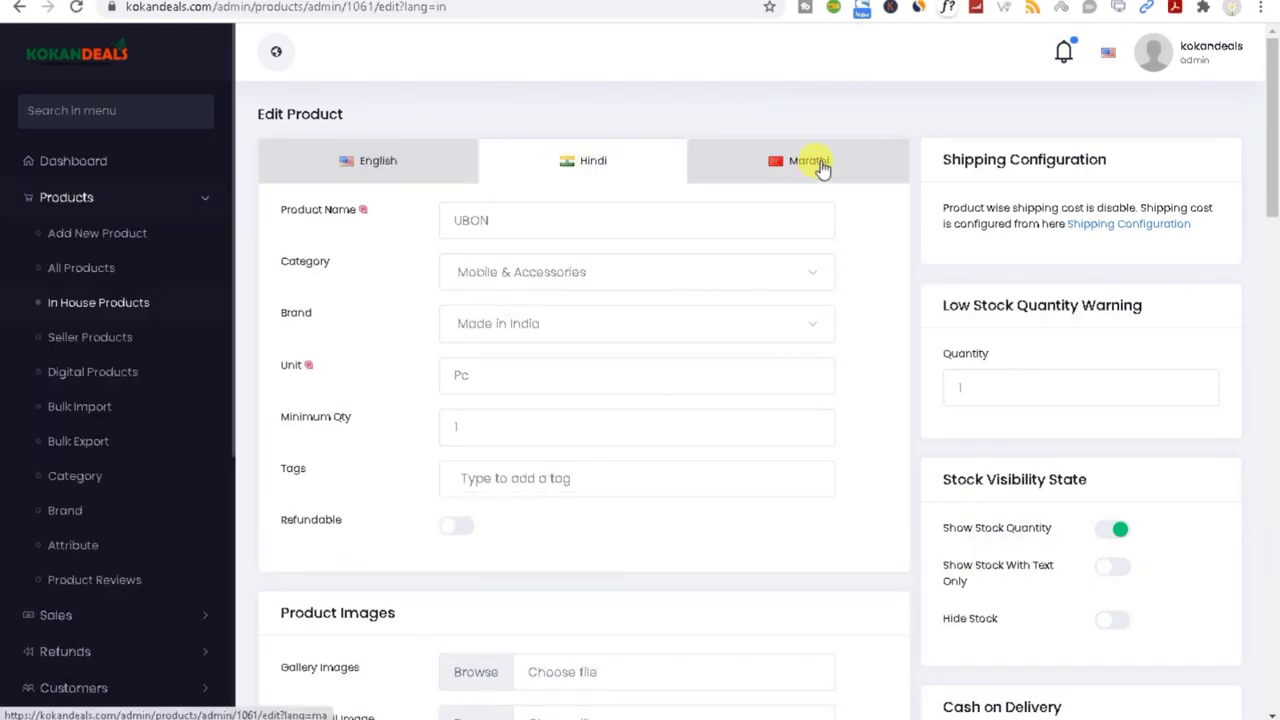
pyautogui.click(477, 210)
pyautogui.doubleClick(566, 206)
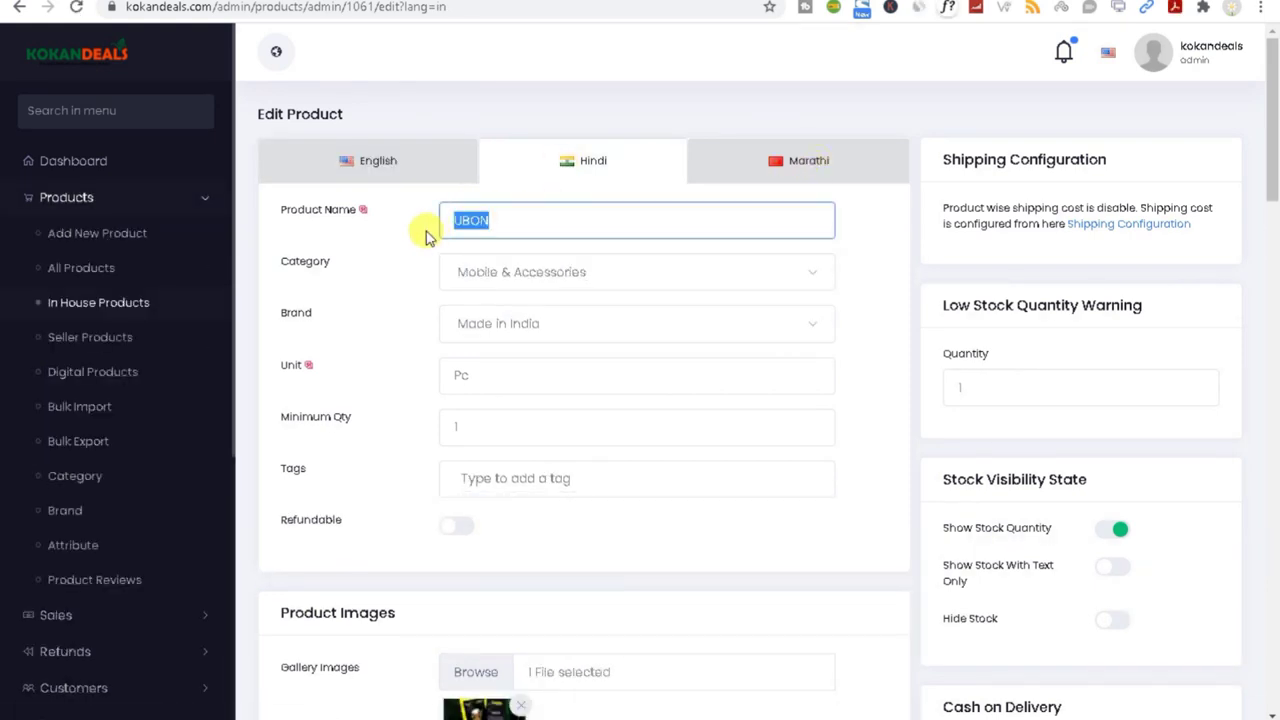
pyautogui.click(516, 277)
pyautogui.click(409, 329)
# Step: Scroll the Hindi form, reconfirm Mobile & Accessories, then go to All categories
pyautogui.scroll(-1, 506, 347)
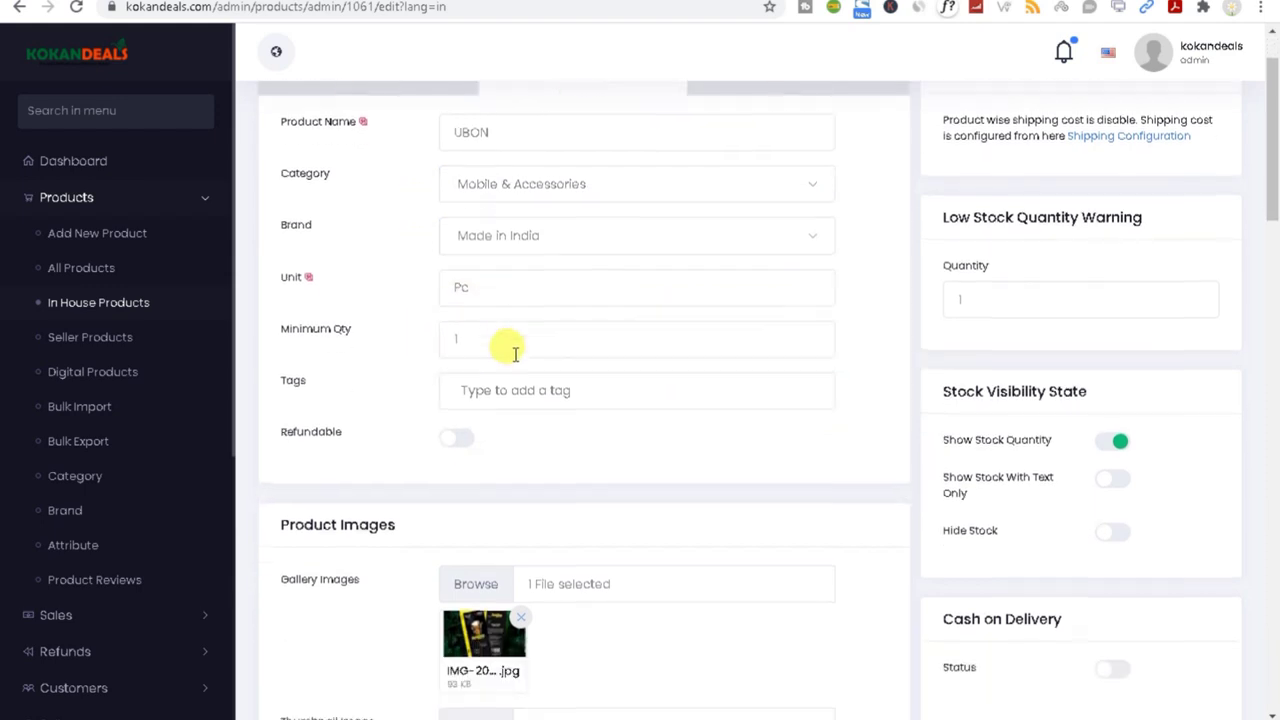
pyautogui.scroll(-2, 510, 345)
pyautogui.scroll(1, 514, 349)
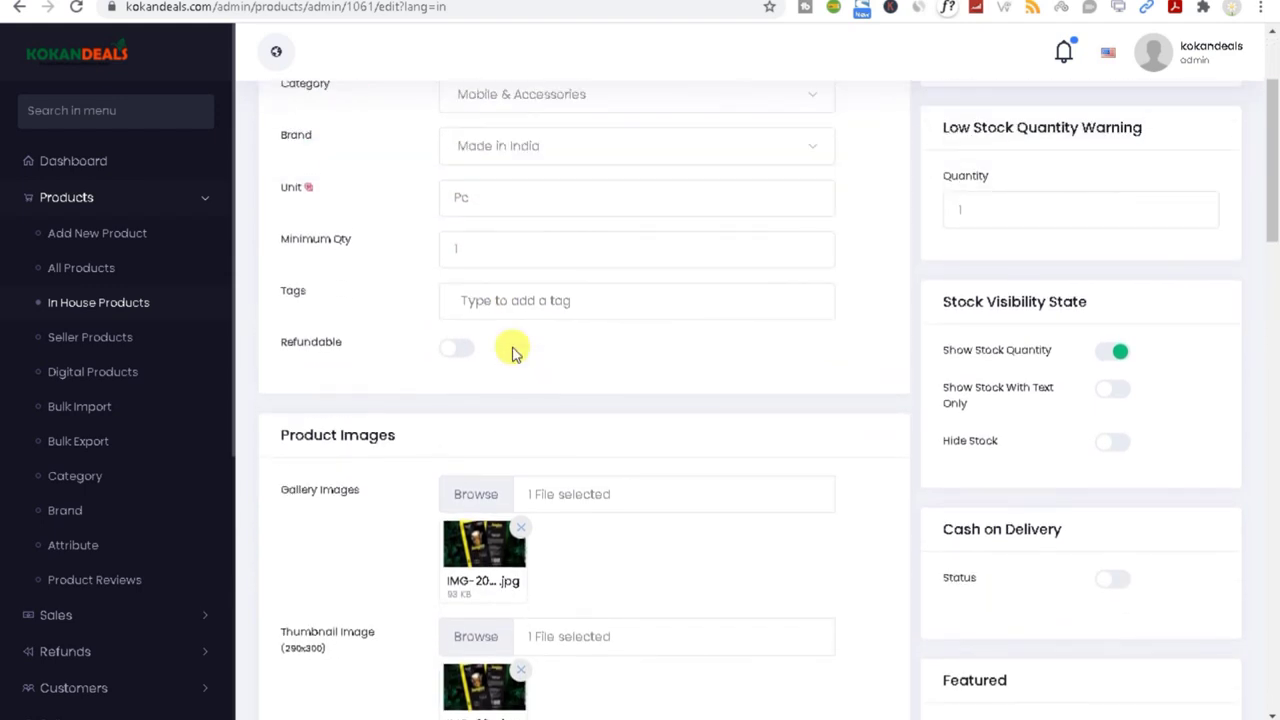
pyautogui.moveTo(1260, 171); pyautogui.dragTo(1265, 95)
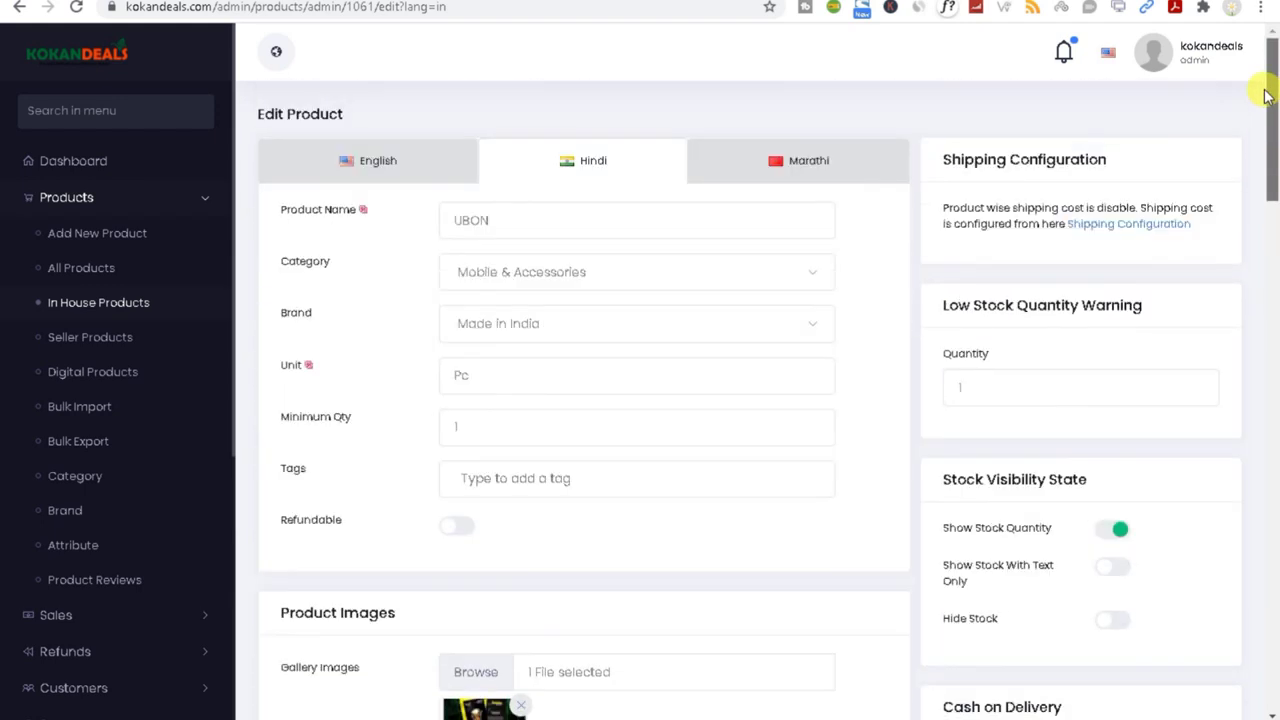
pyautogui.click(503, 277)
pyautogui.click(532, 425)
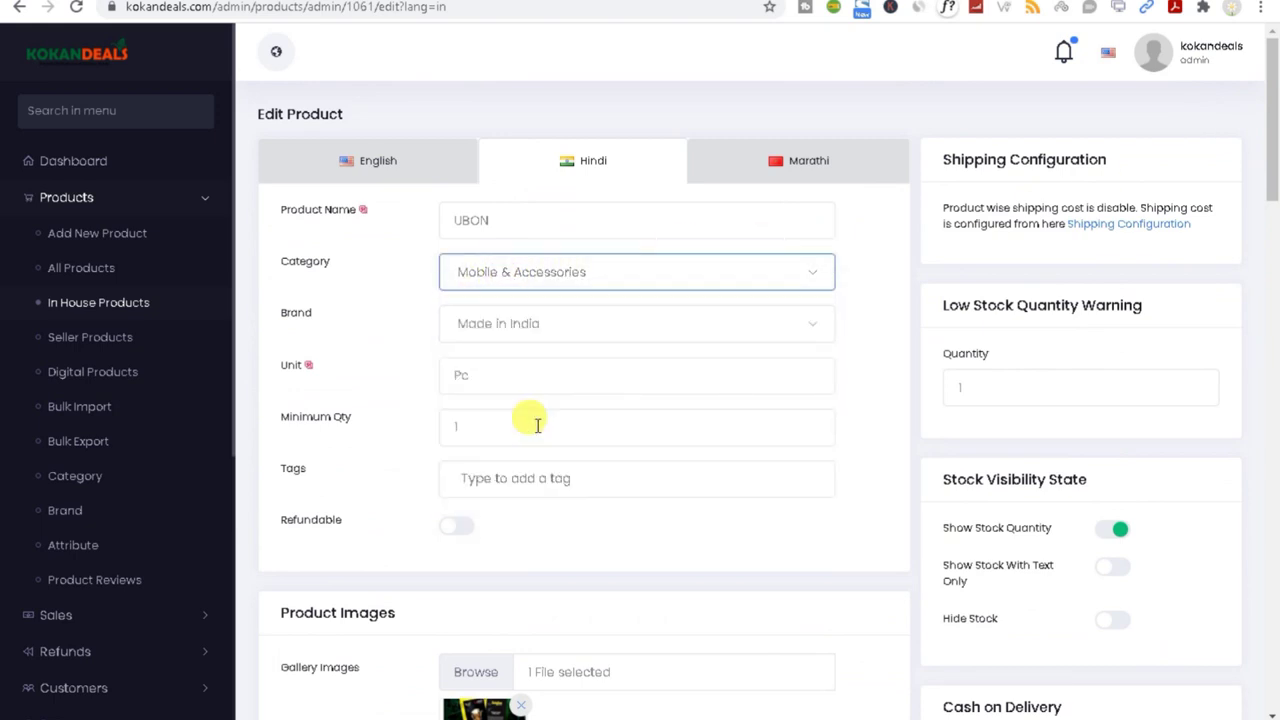
pyautogui.click(77, 479)
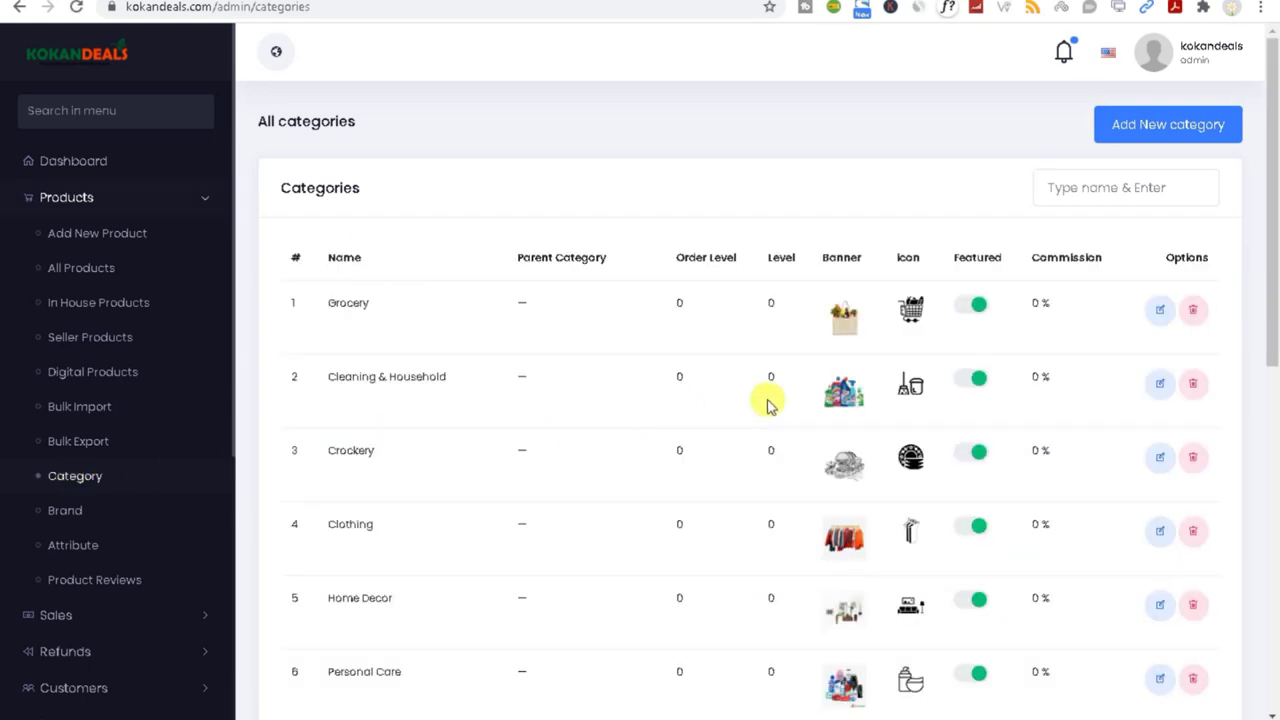
# Step: Edit the Grocery category and select its name on the Hindi translation
pyautogui.click(1160, 312)
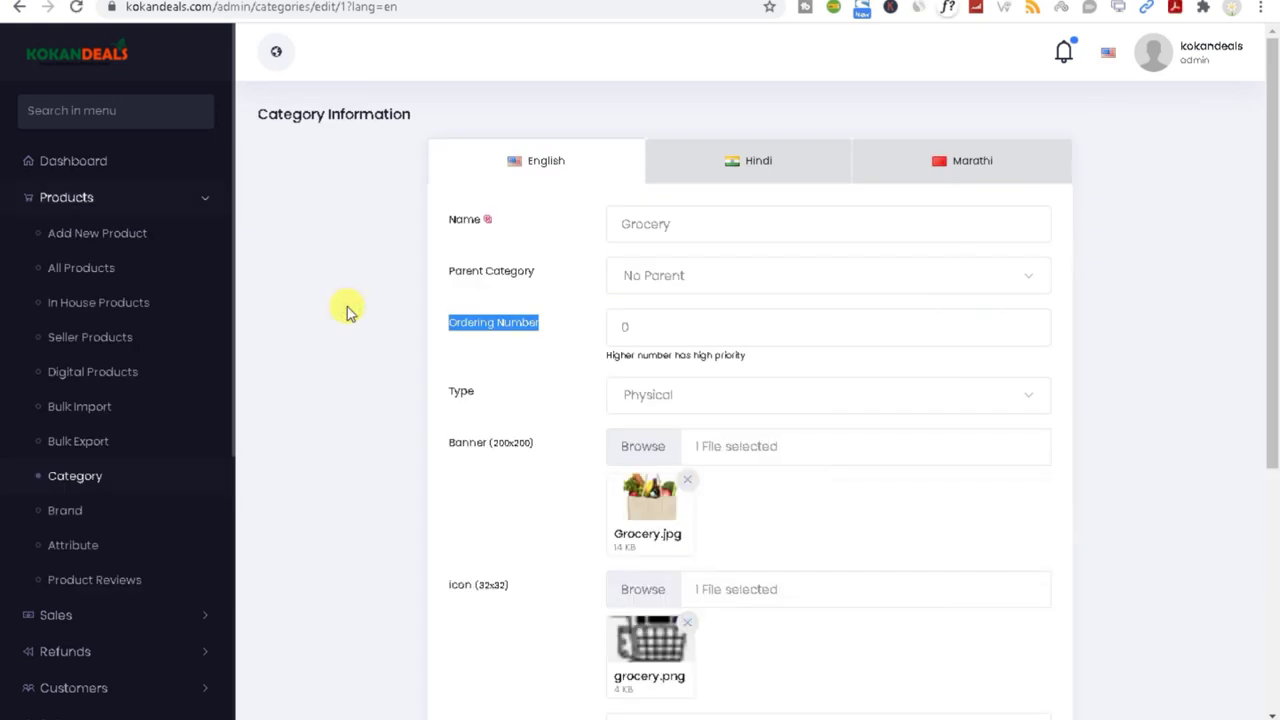
pyautogui.click(764, 163)
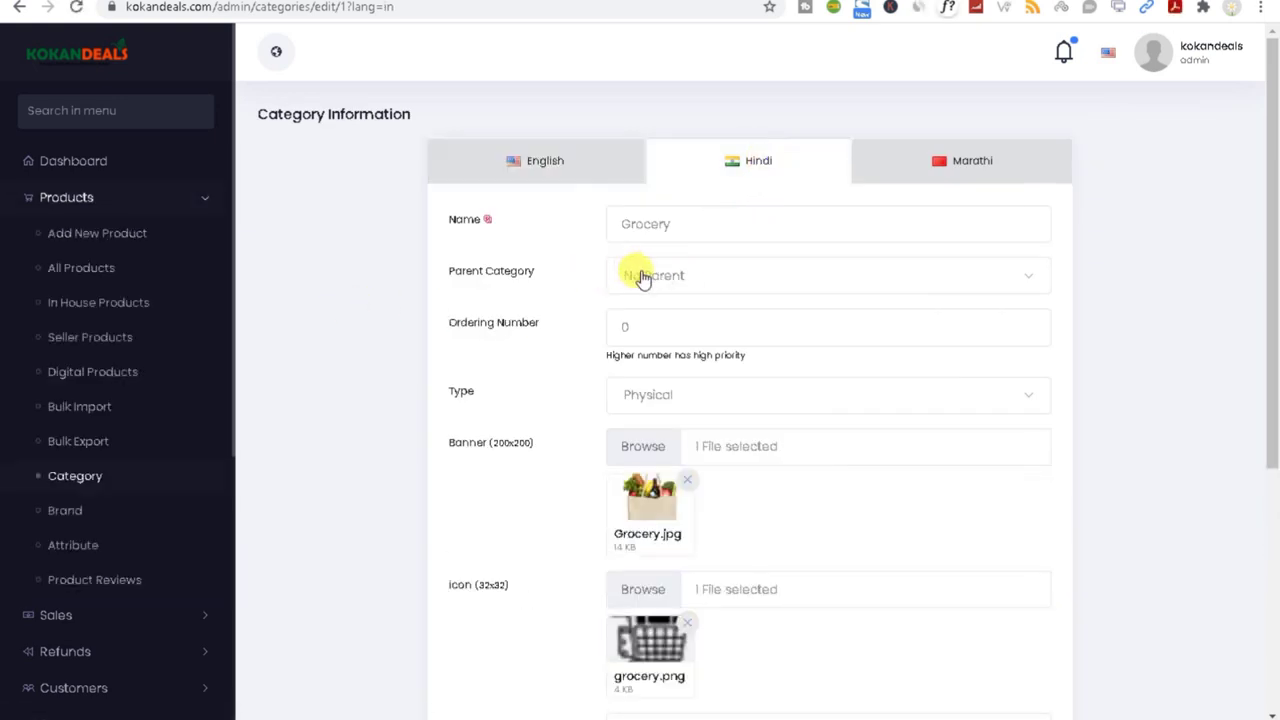
pyautogui.click(694, 219)
pyautogui.doubleClick(694, 219)
# Step: Select Grocery's Marathi name, then go to the Product Bulk Upload page
pyautogui.click(975, 170)
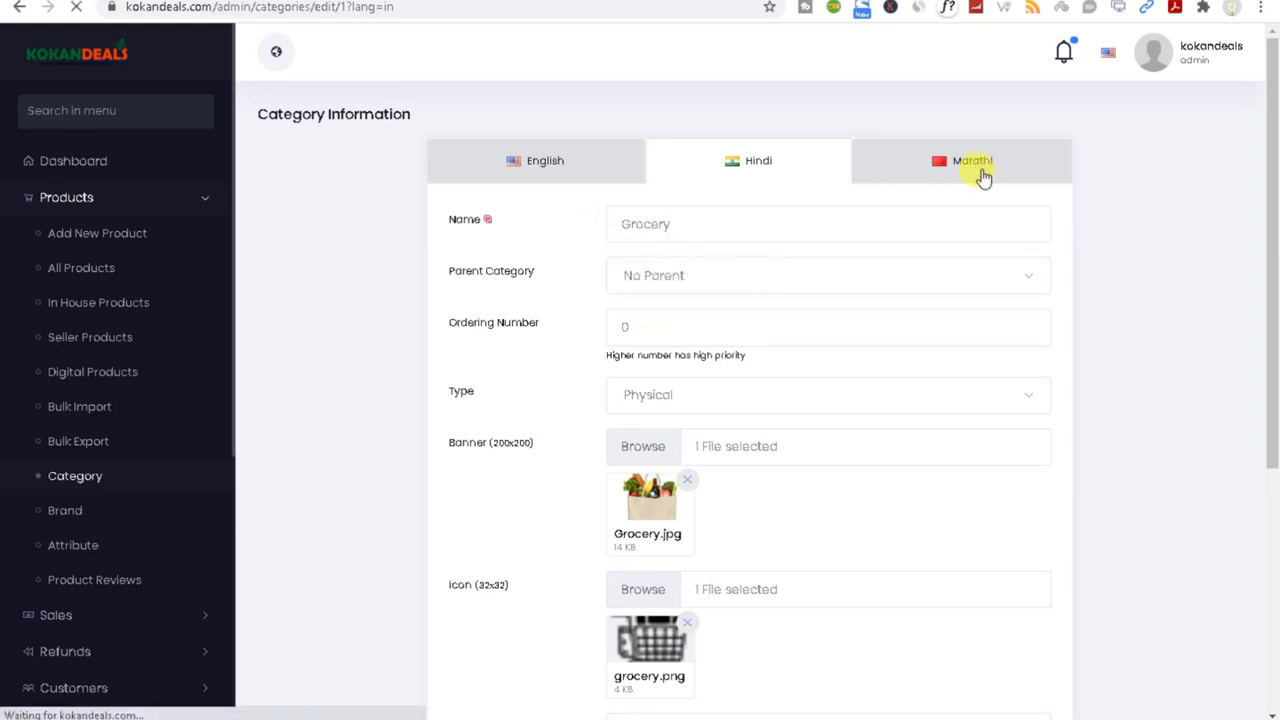
pyautogui.click(760, 224)
pyautogui.moveTo(779, 224); pyautogui.dragTo(580, 243)
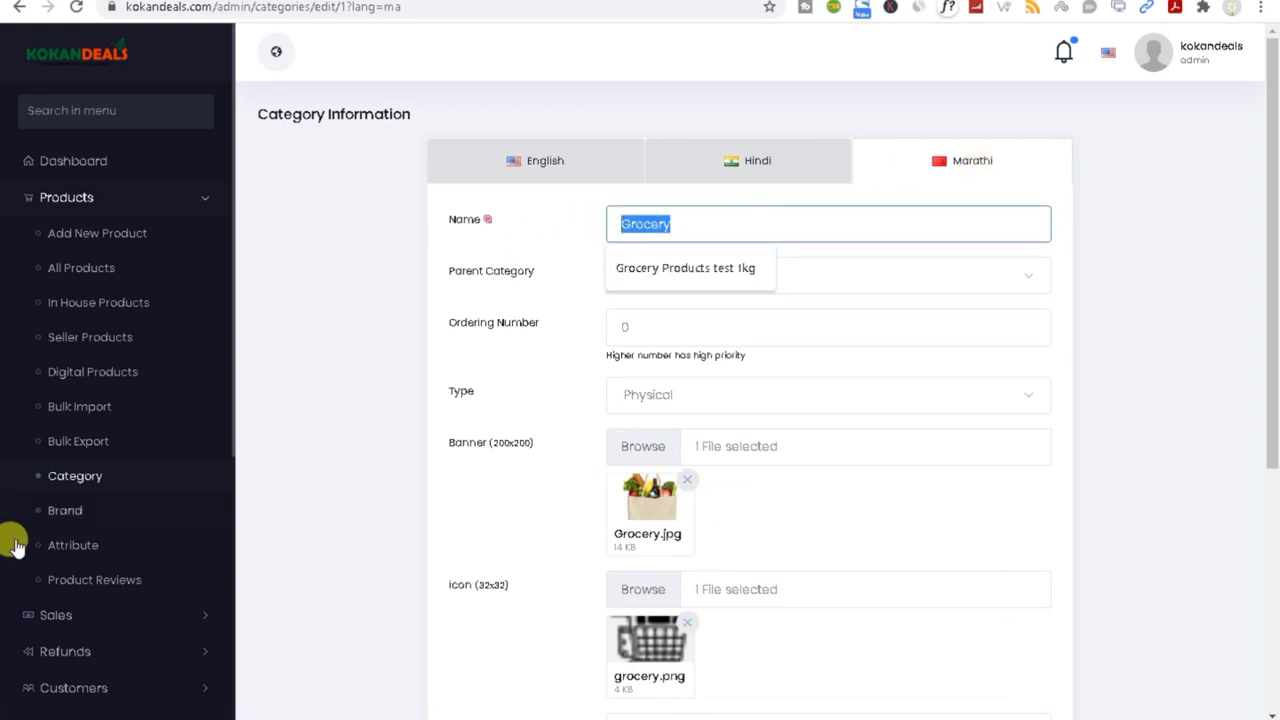
pyautogui.click(90, 414)
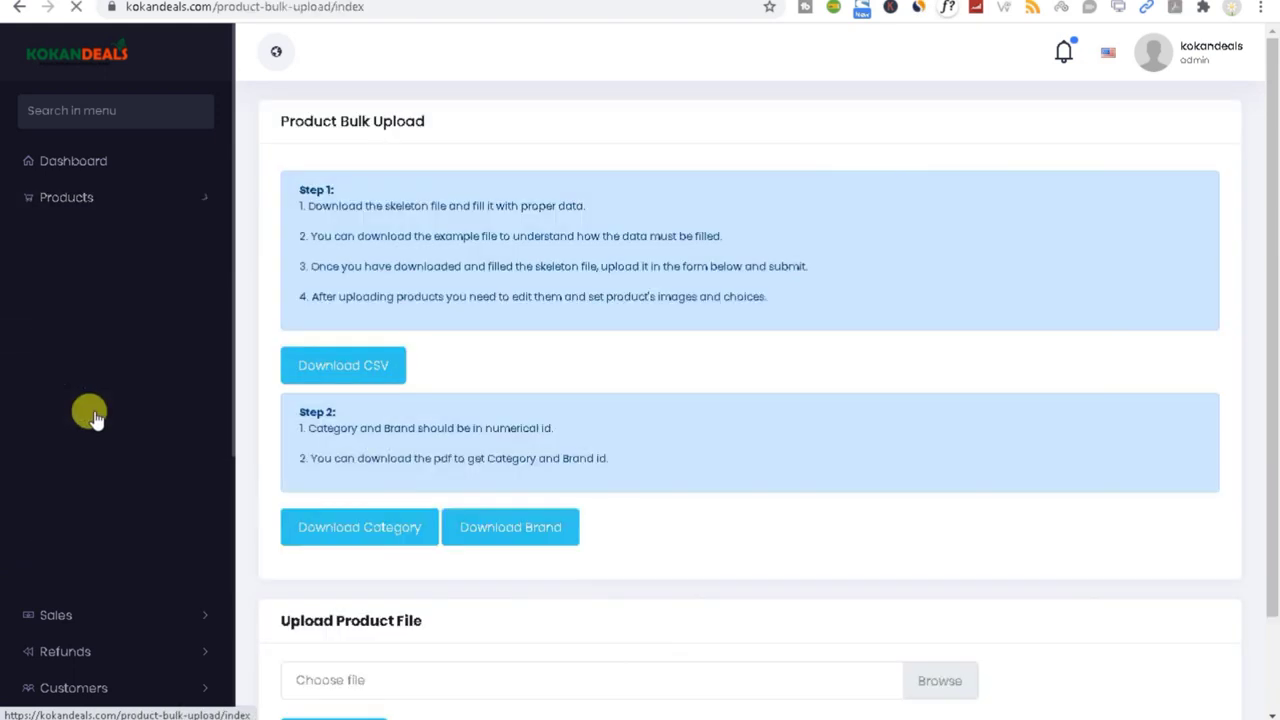
# Step: Scroll down to Upload Product File, then go to the All Brands page
pyautogui.scroll(-2, 594, 446)
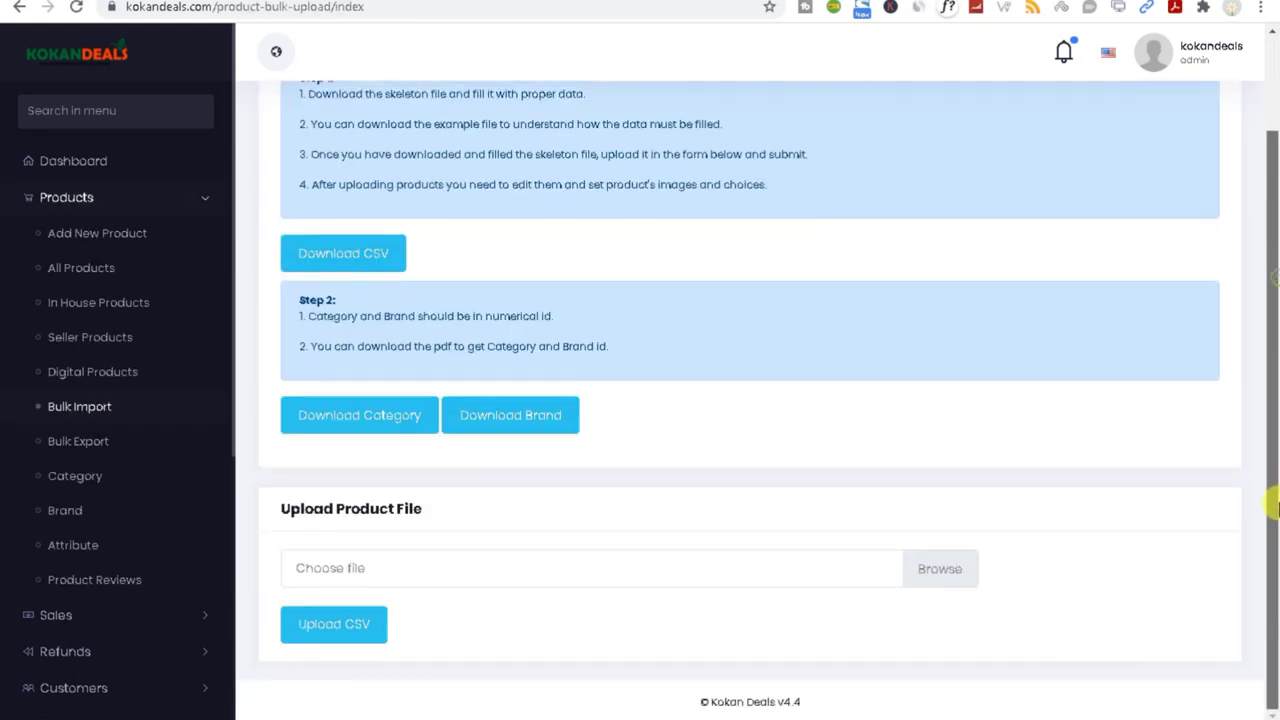
pyautogui.click(63, 518)
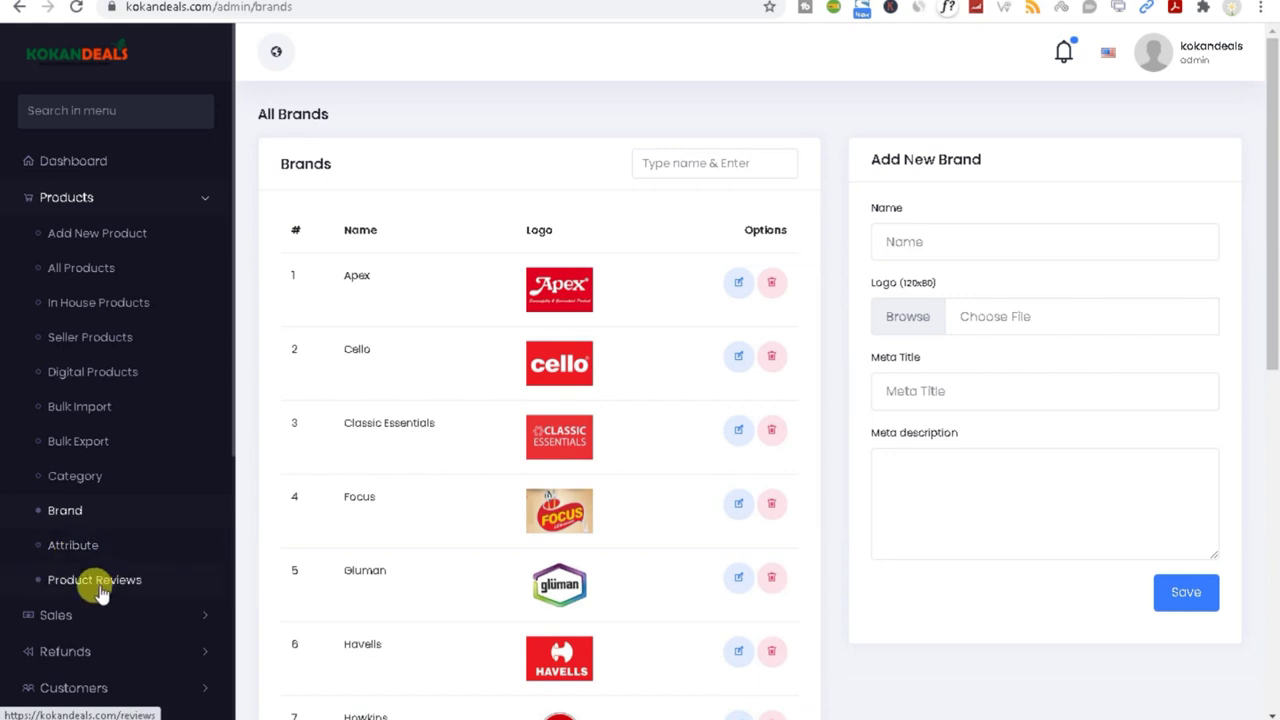
# Step: Scroll to brands Hawkins through KOLORR, collapse Products and expand Sales in the sidebar
pyautogui.moveTo(1271, 229); pyautogui.dragTo(1271, 343)
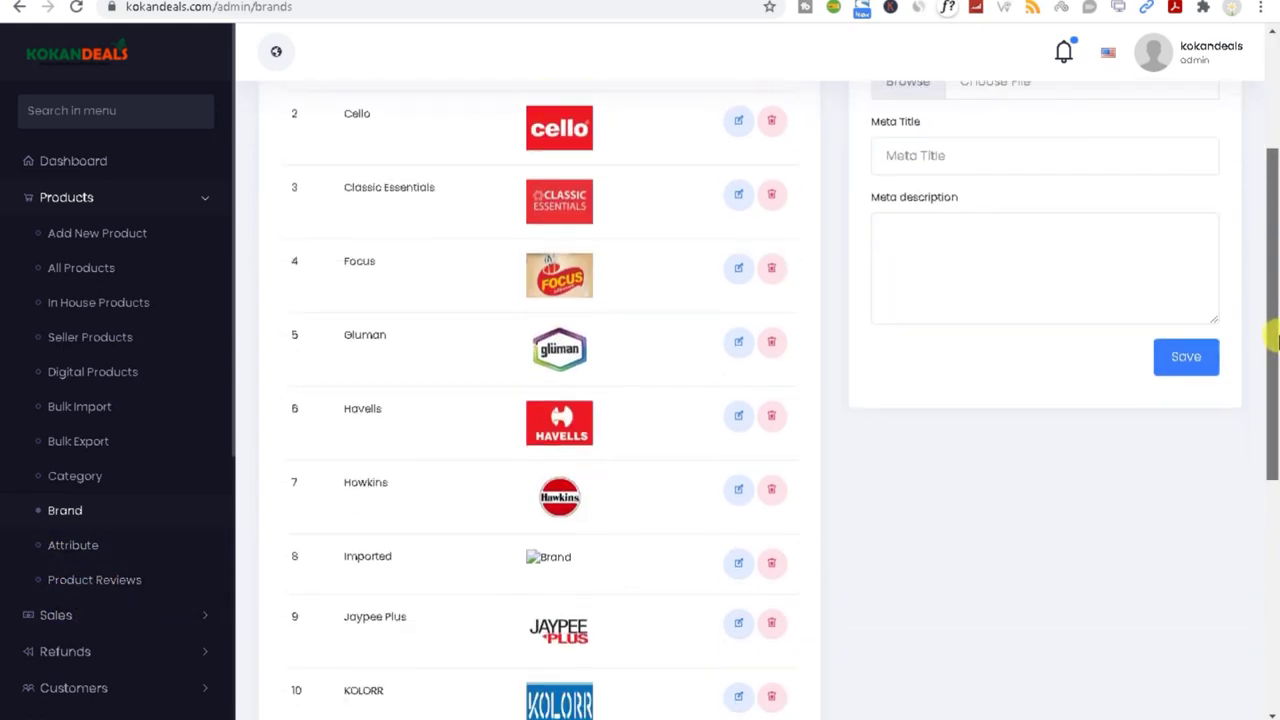
pyautogui.click(202, 200)
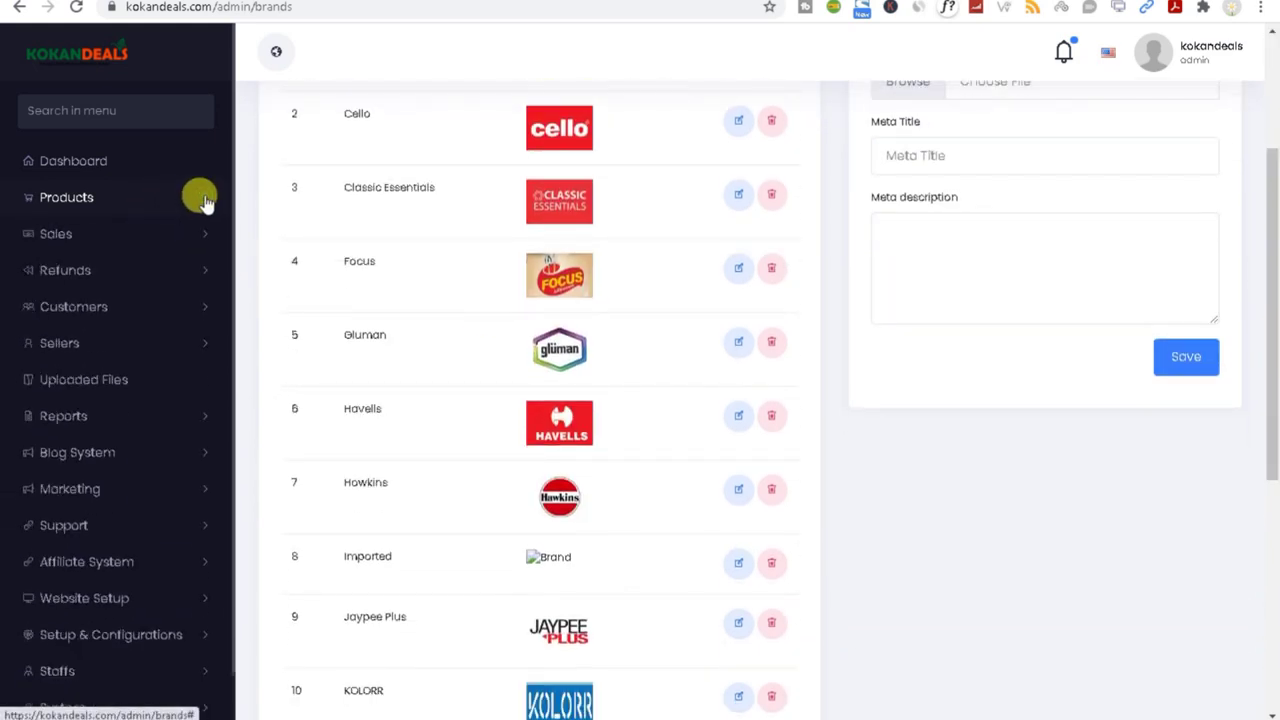
pyautogui.click(96, 243)
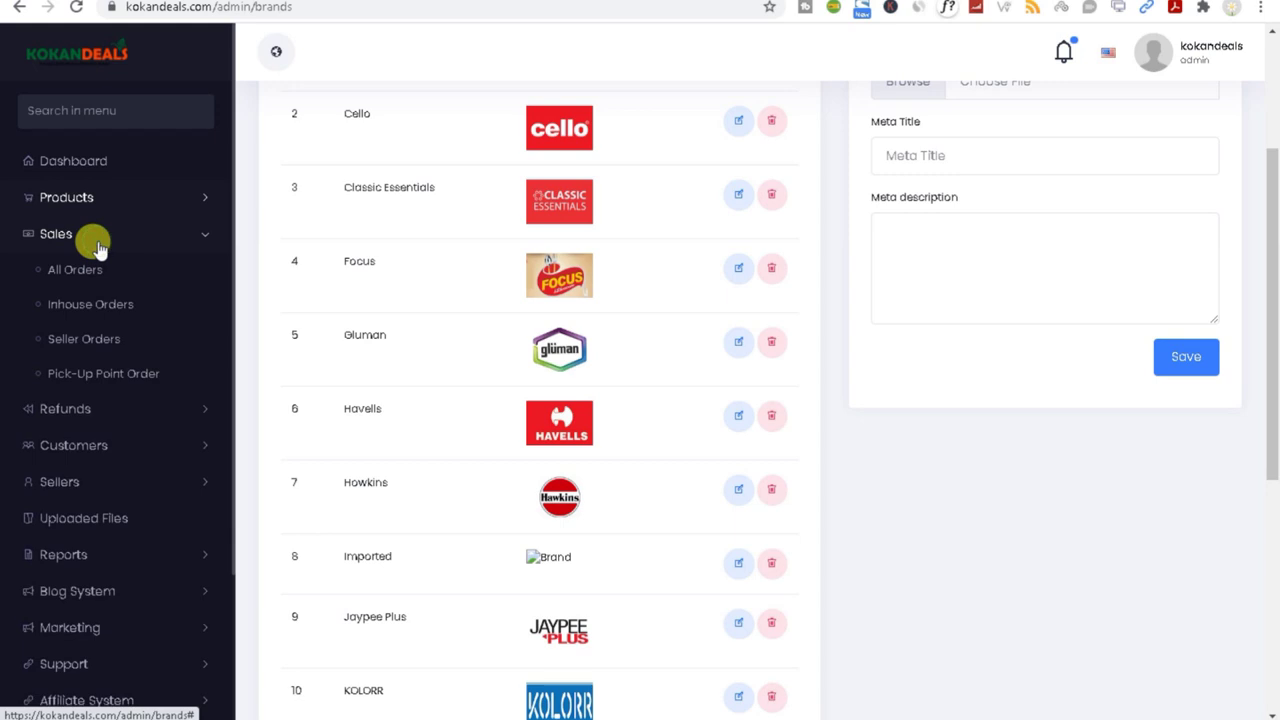
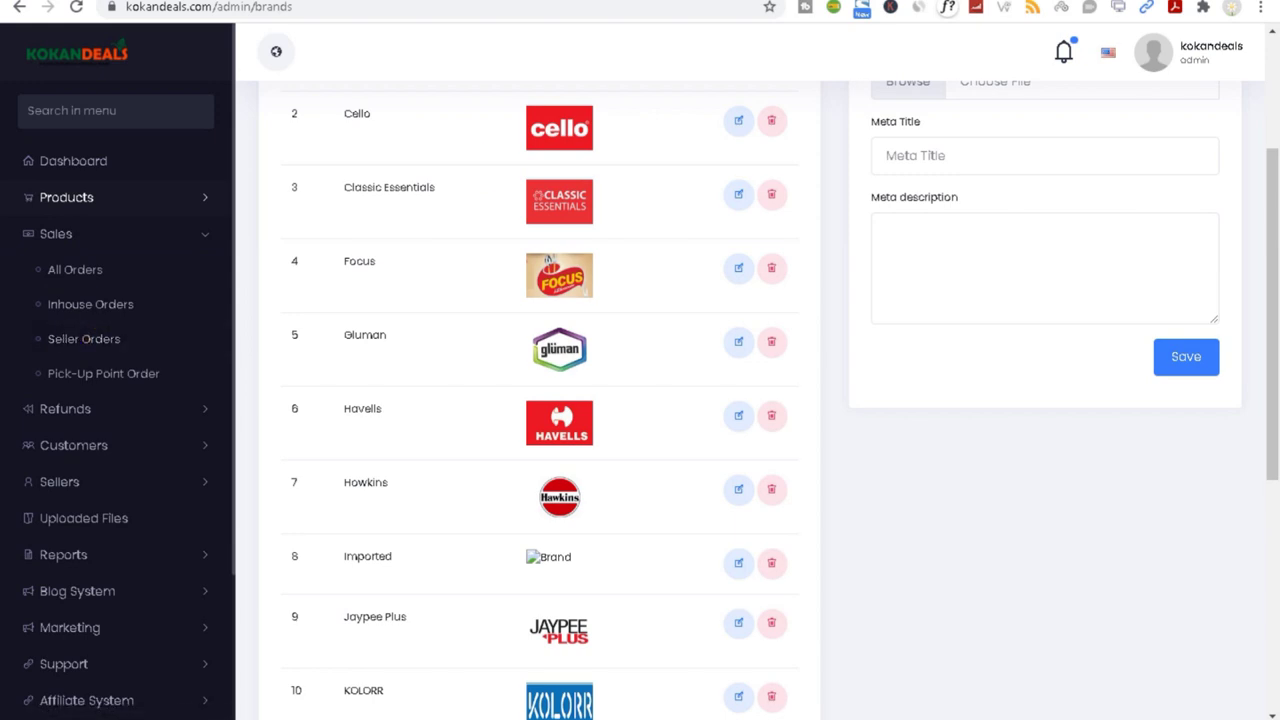
# Step: Go to the store home page, then load kokandeals.com in a new incognito window
pyautogui.hotkey('alt', 'Tab')
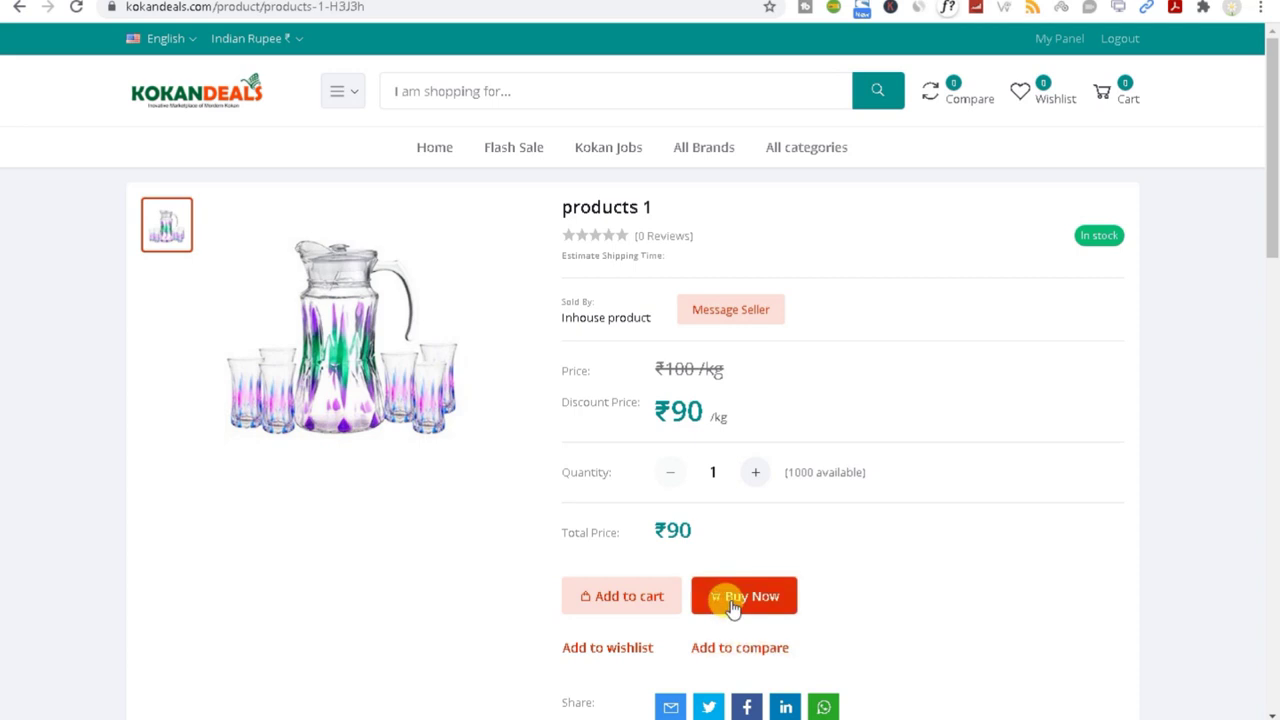
pyautogui.click(436, 153)
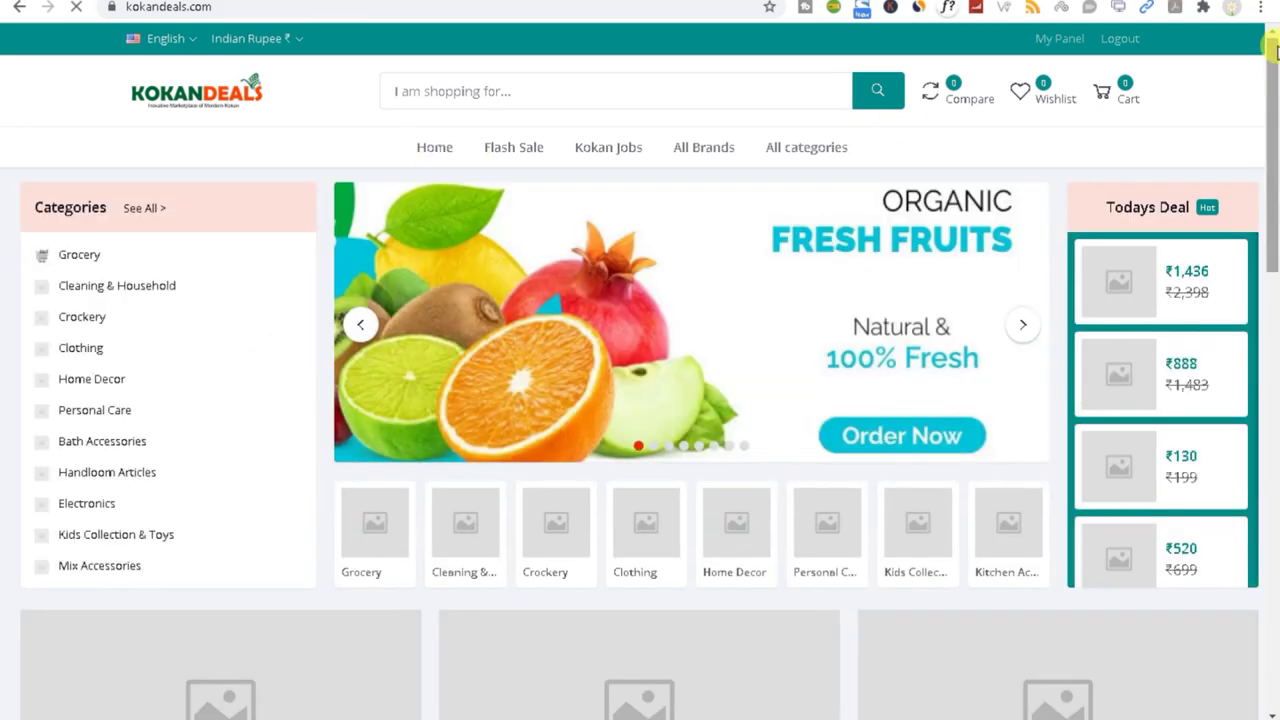
pyautogui.click(1261, 7)
pyautogui.click(1260, 73)
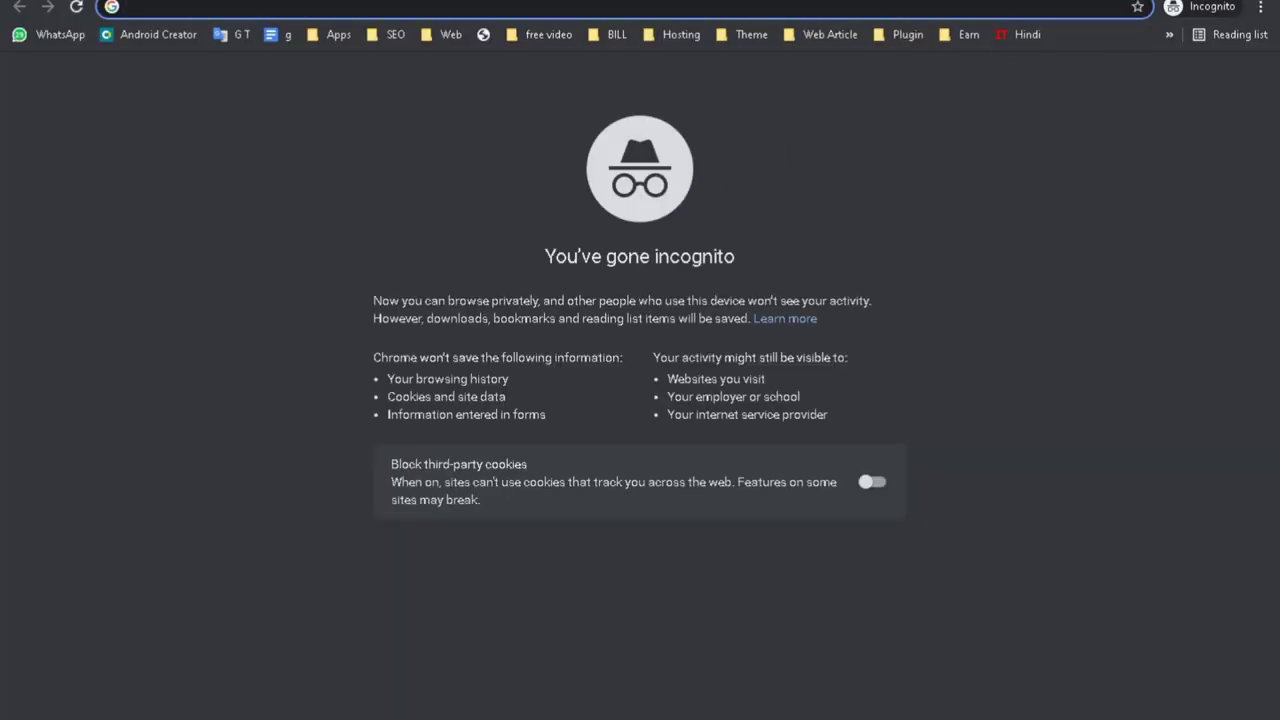
pyautogui.write('kokandeals.com')
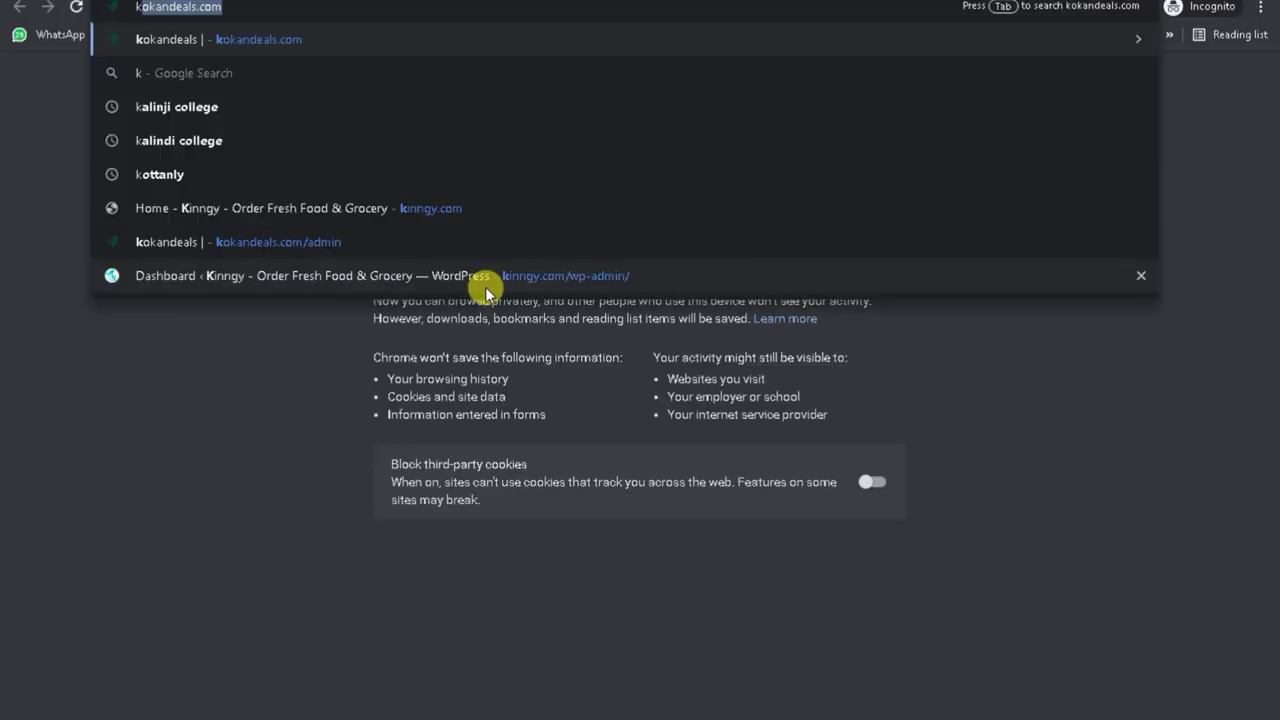
pyautogui.press('Return')
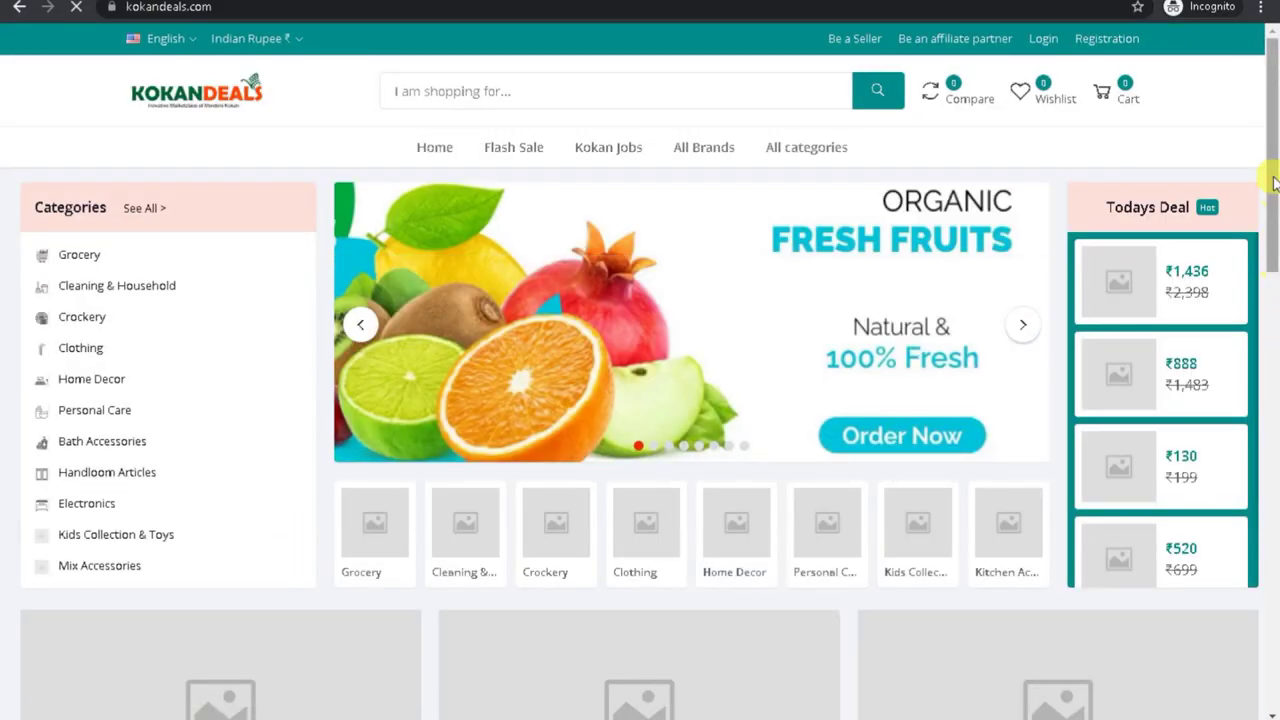
# Step: Add the Apple Baby Chair (₹324) from Best Selling to the cart and continue to shipping
pyautogui.moveTo(1274, 183); pyautogui.dragTo(1273, 422)
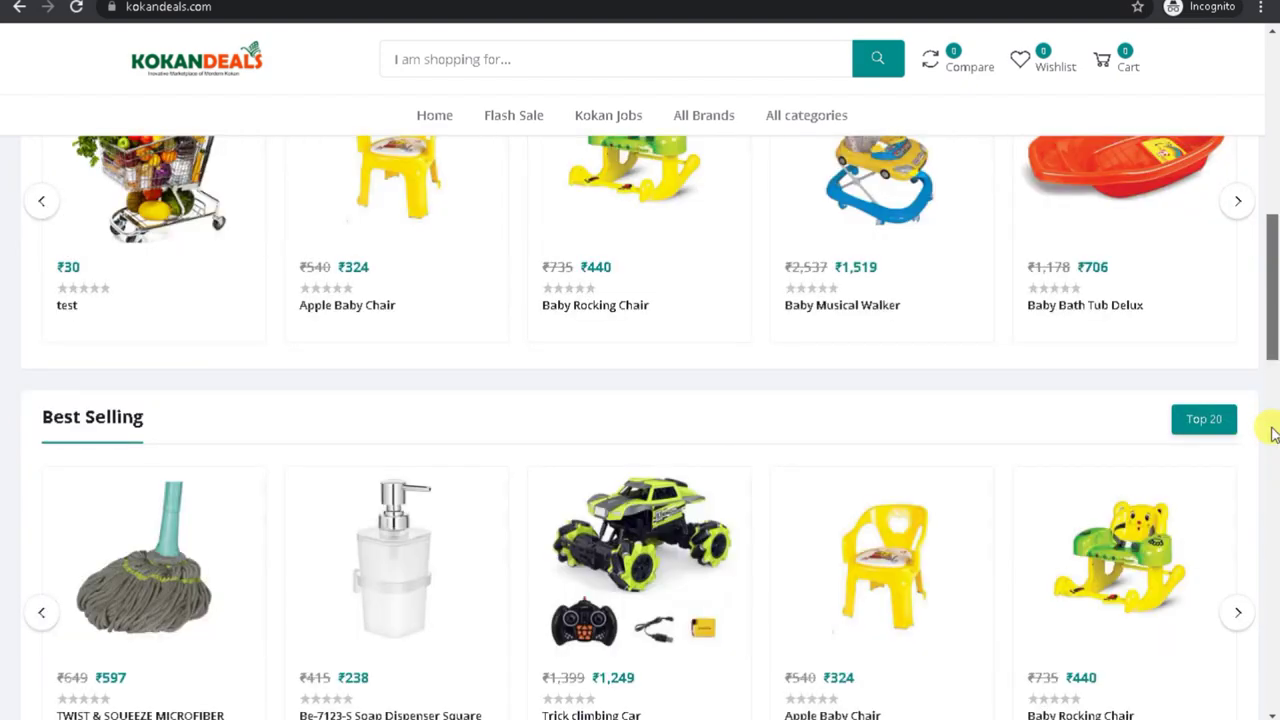
pyautogui.click(376, 207)
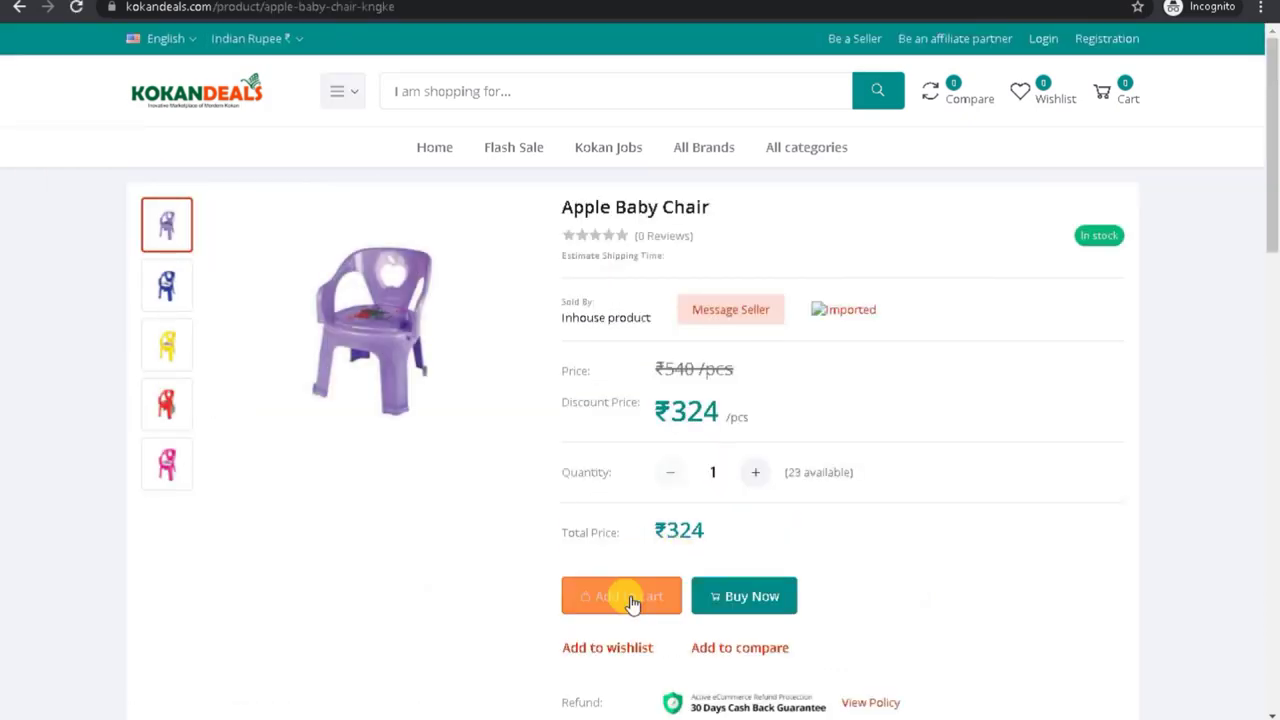
pyautogui.click(632, 600)
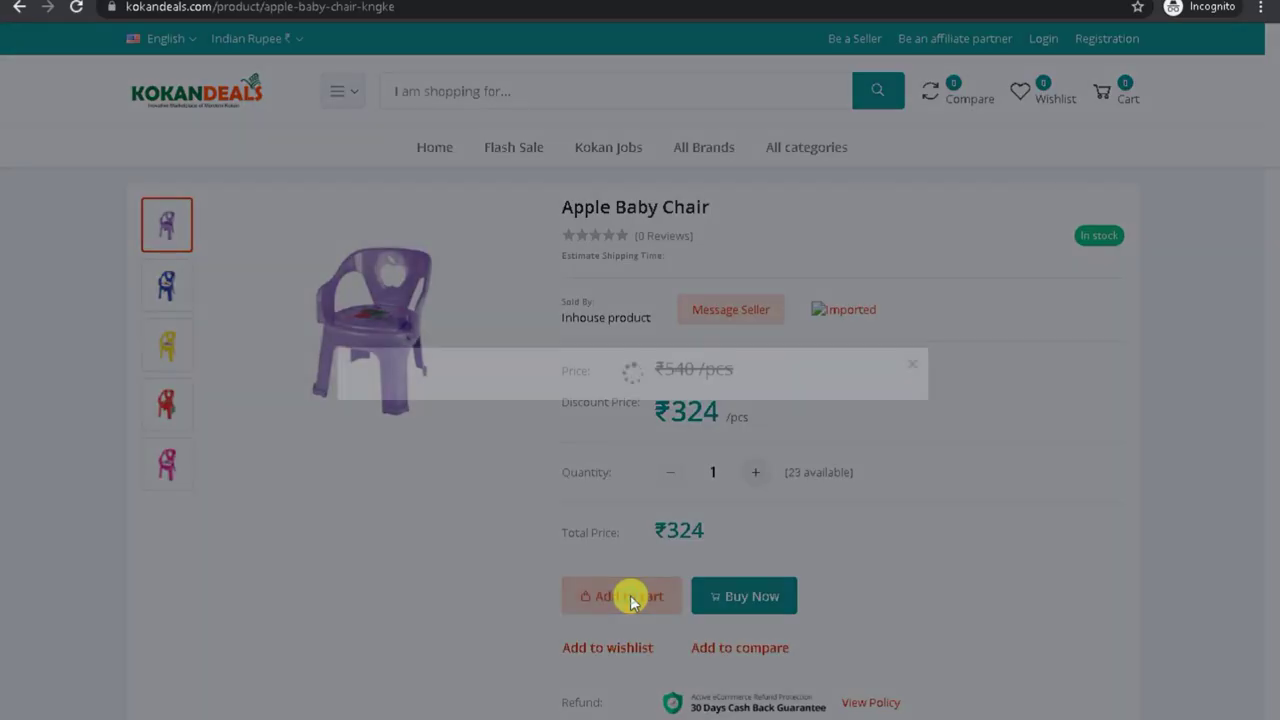
pyautogui.click(688, 482)
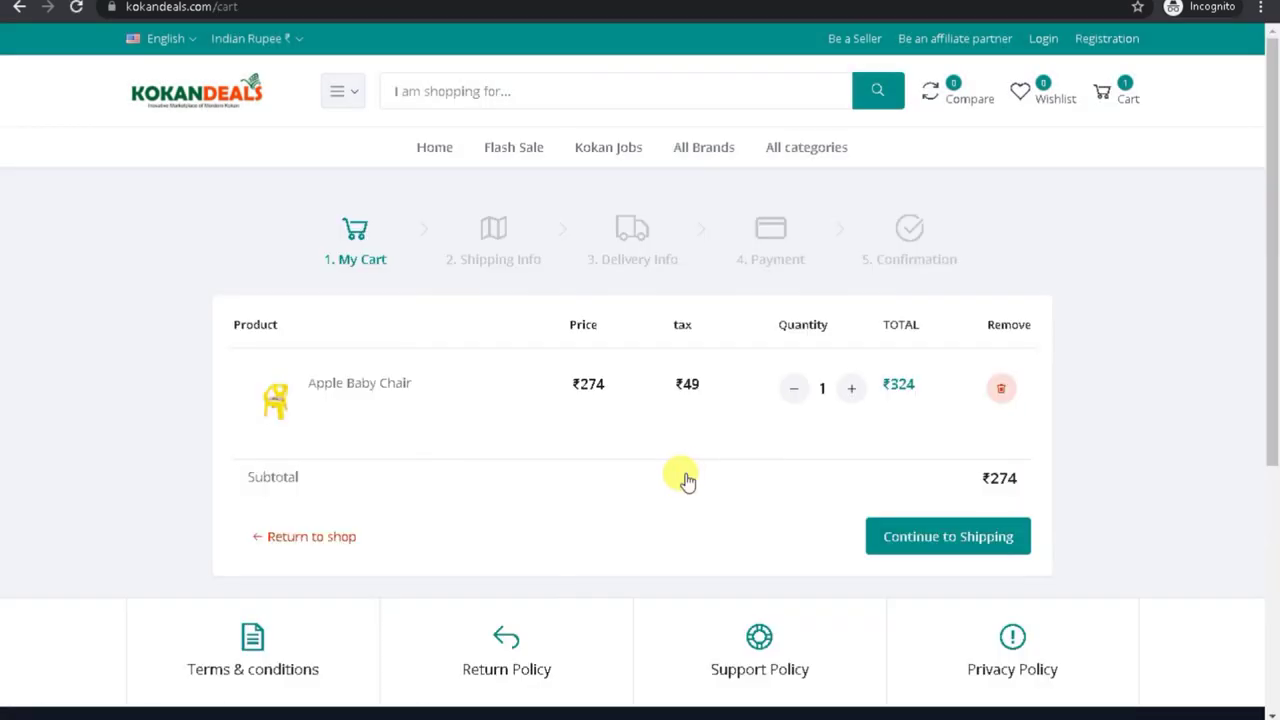
pyautogui.click(940, 540)
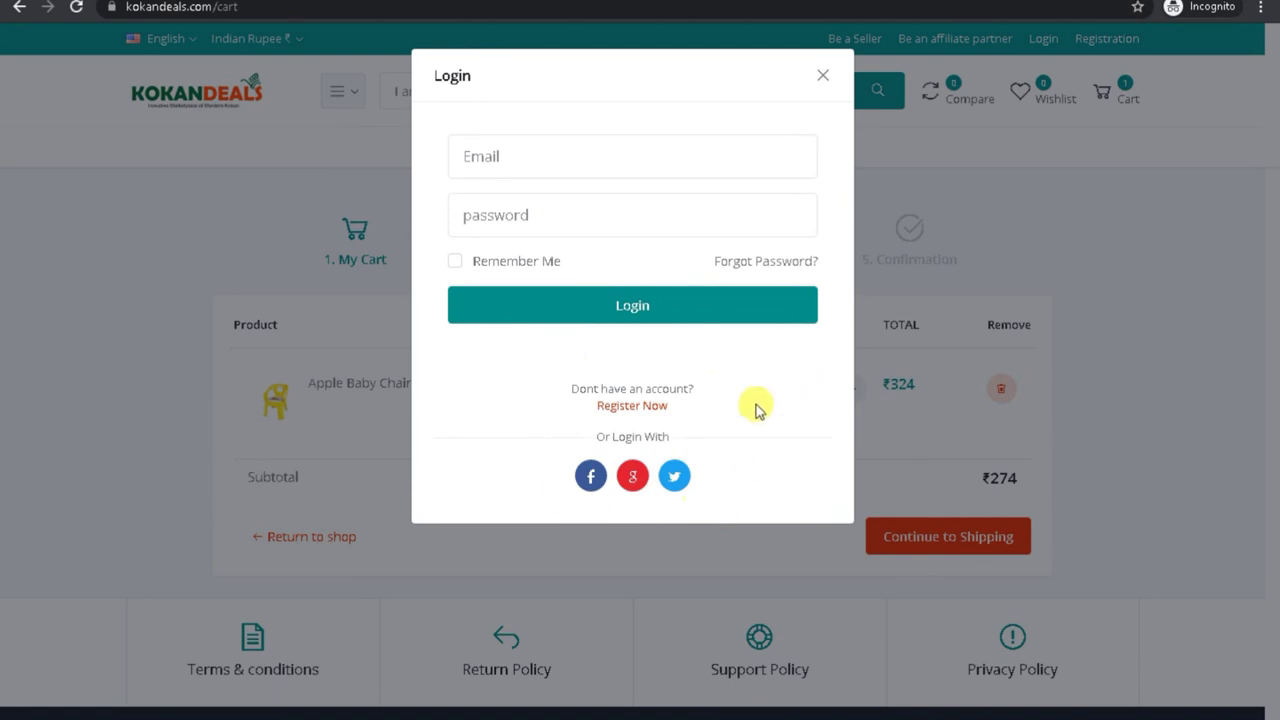
# Step: Open the registration form and step through its name, e-mail and password fields
pyautogui.click(628, 410)
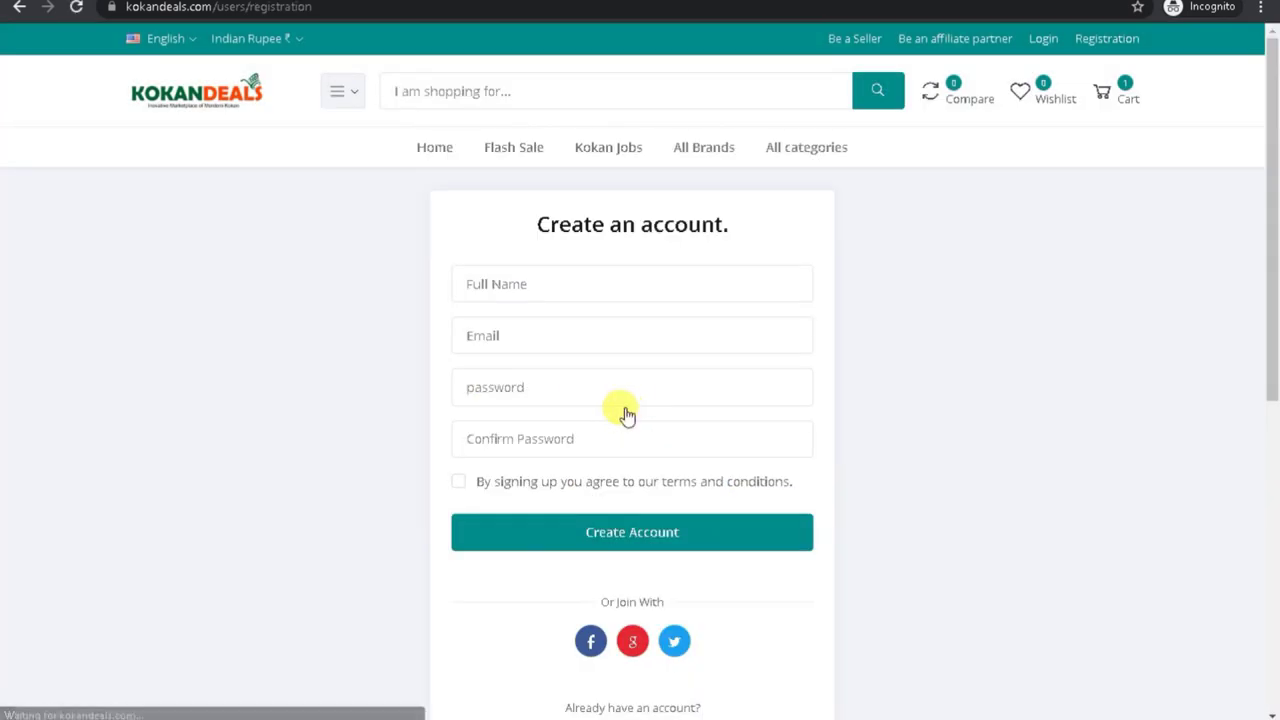
pyautogui.click(486, 284)
pyautogui.click(423, 314)
pyautogui.click(480, 330)
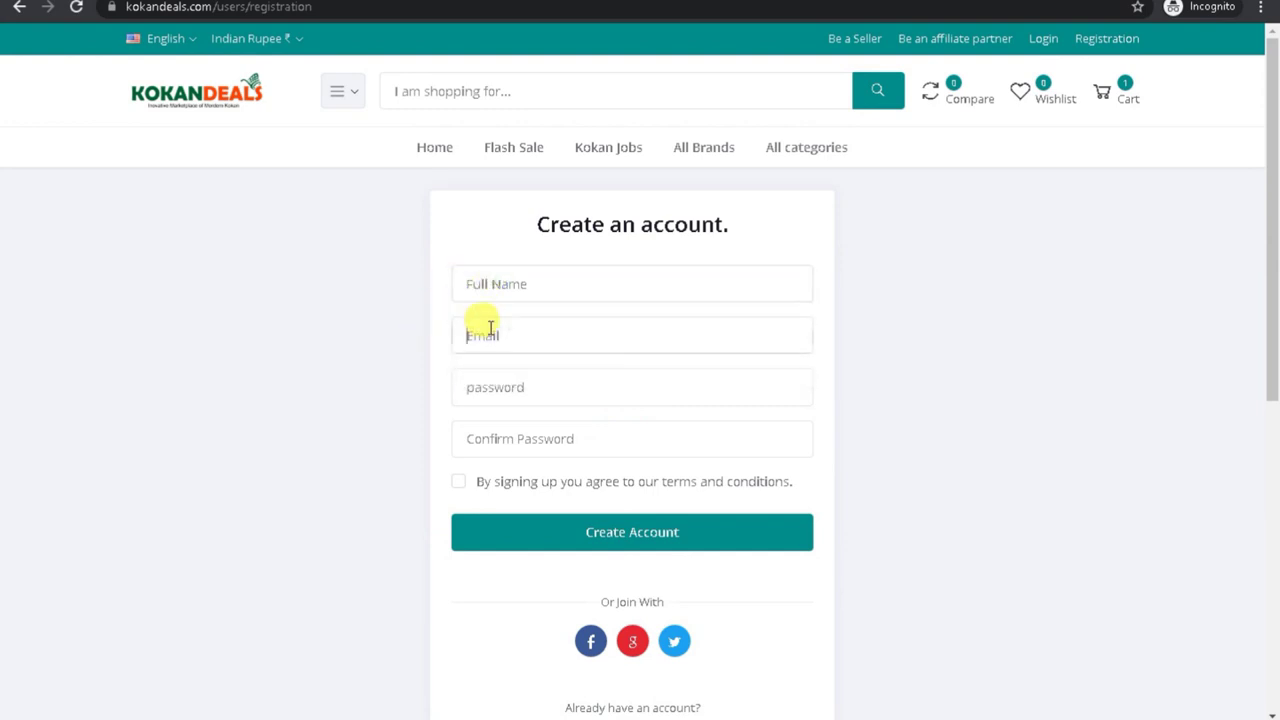
pyautogui.click(366, 333)
pyautogui.click(494, 385)
pyautogui.click(442, 425)
pyautogui.click(514, 437)
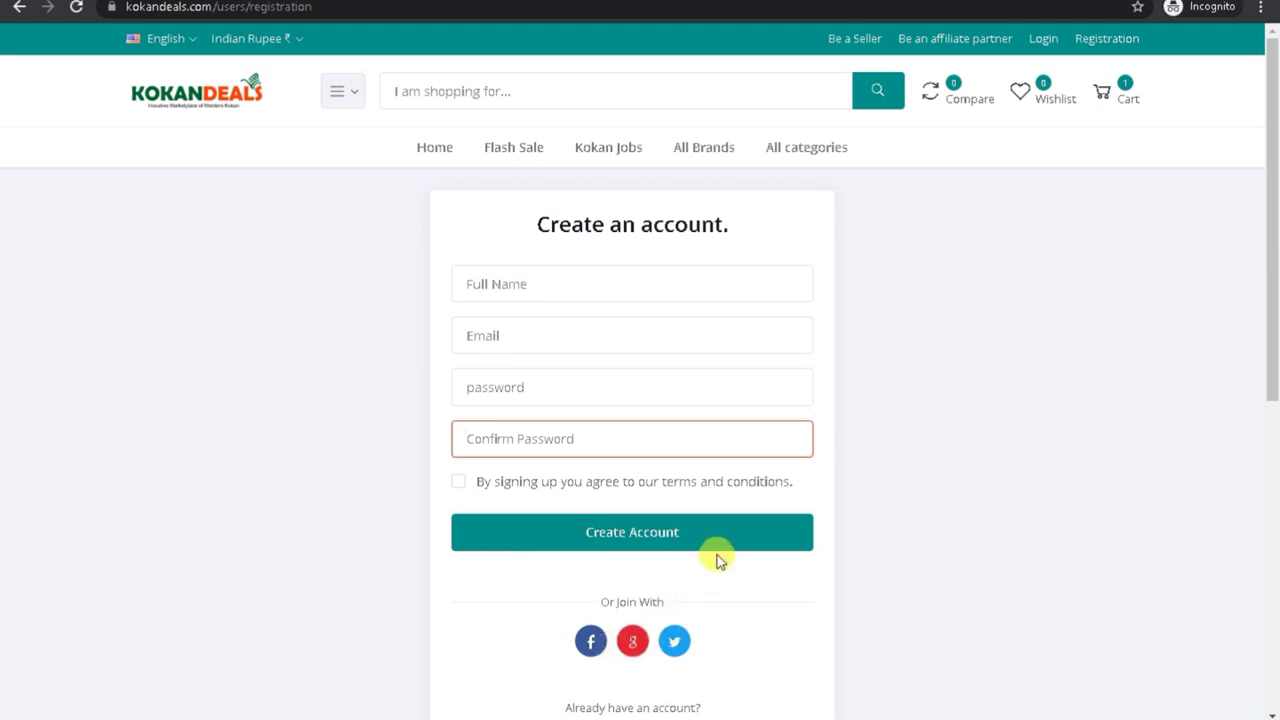
pyautogui.click(630, 708)
# Step: Log in to the existing customer account with the saved e-mail and its password
pyautogui.click(632, 708)
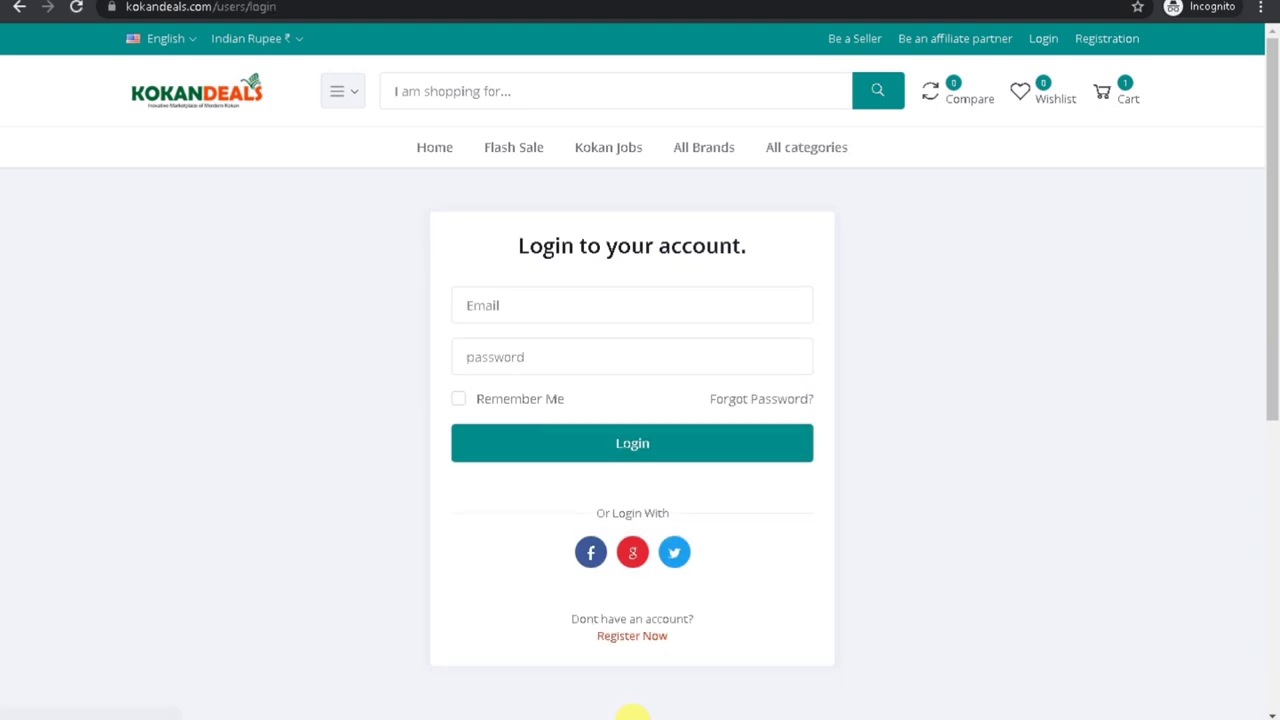
pyautogui.click(484, 305)
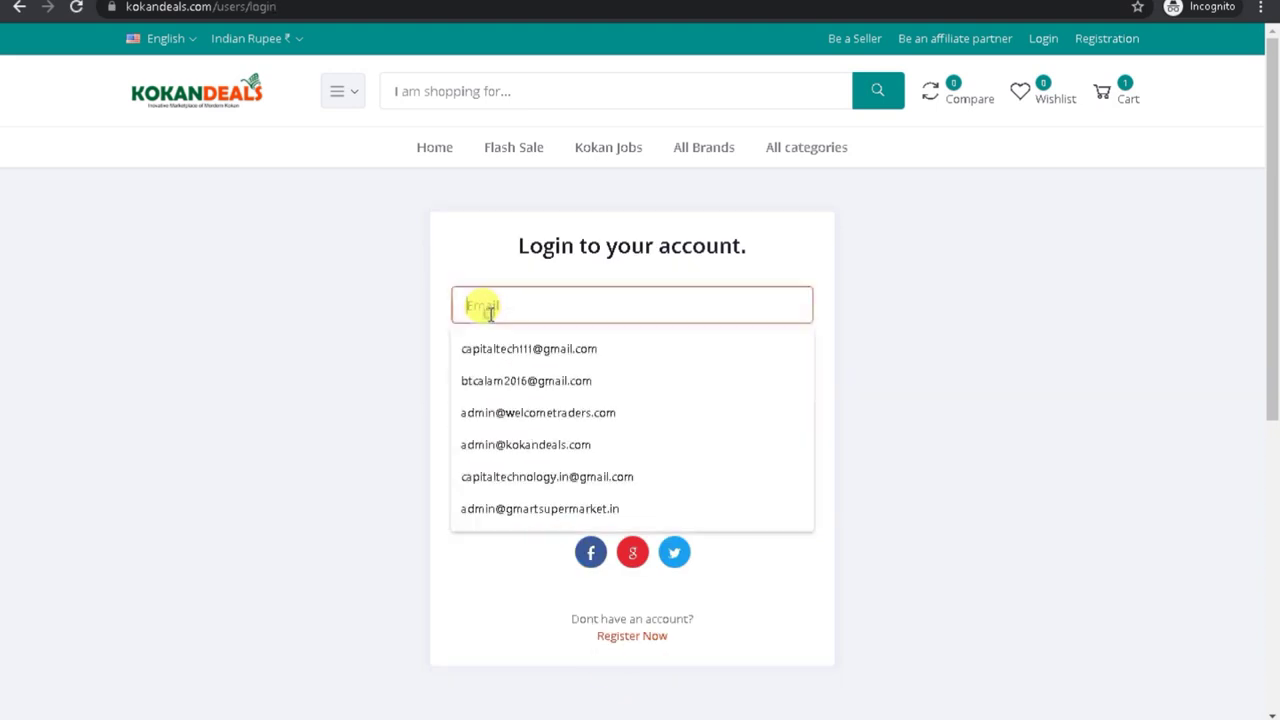
pyautogui.click(514, 382)
pyautogui.click(503, 352)
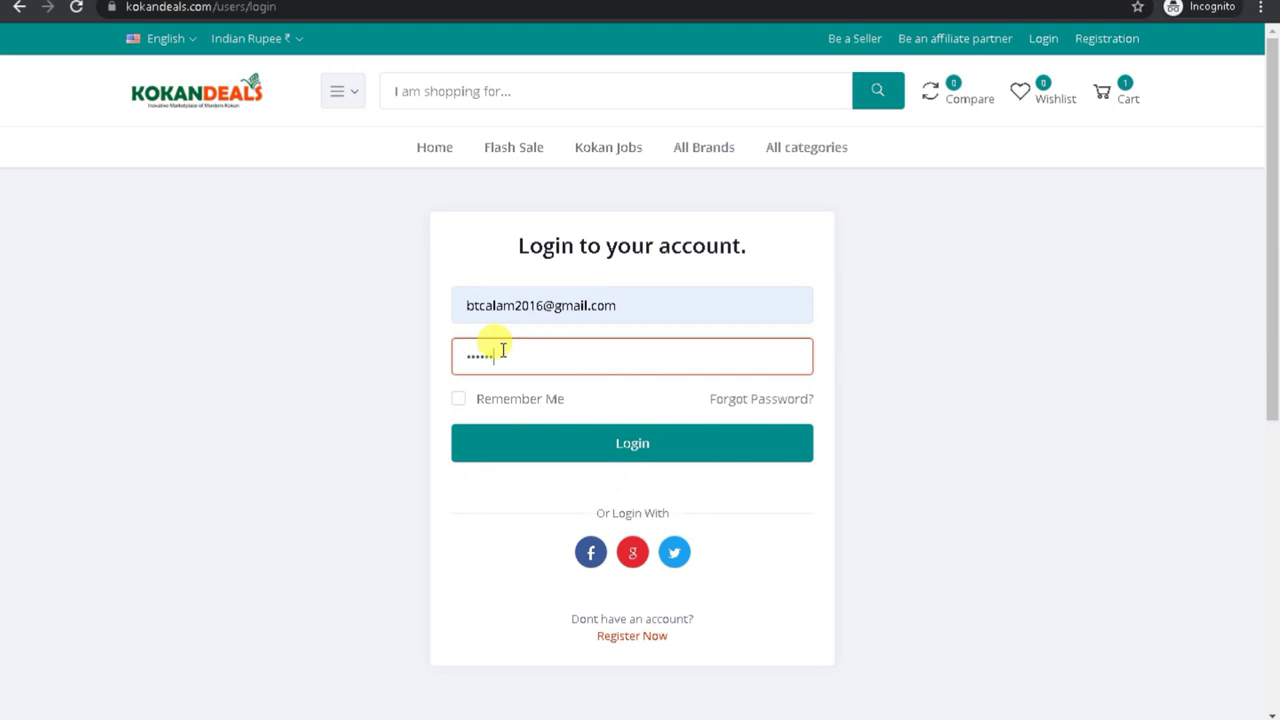
pyautogui.click(546, 443)
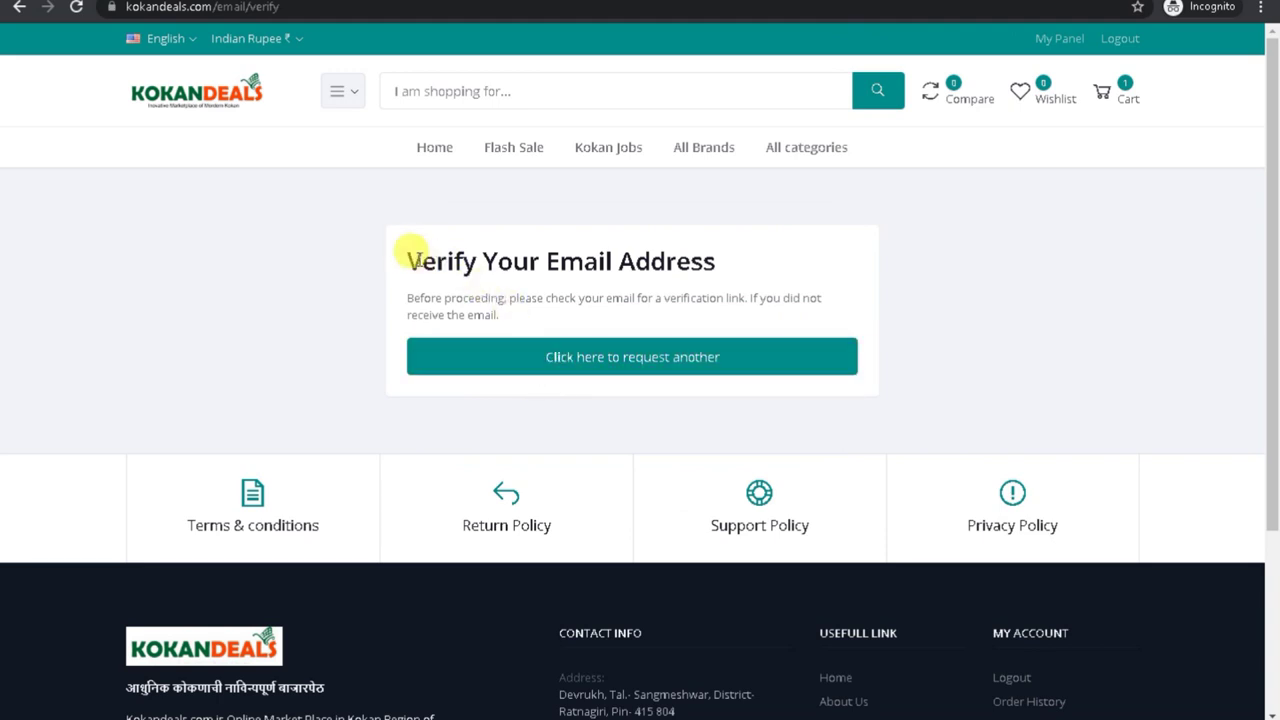
# Step: Request another email verification link for the account
pyautogui.moveTo(400, 255); pyautogui.dragTo(763, 292)
pyautogui.click(587, 360)
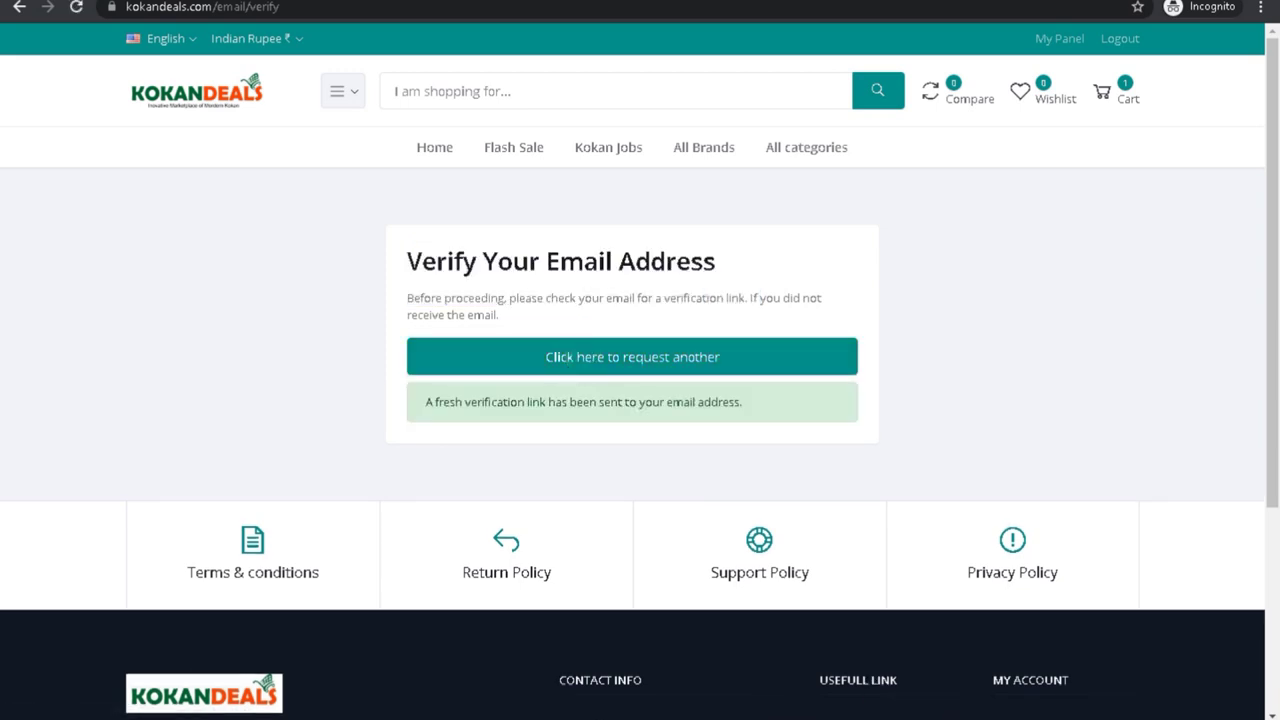
pyautogui.click(880, 665)
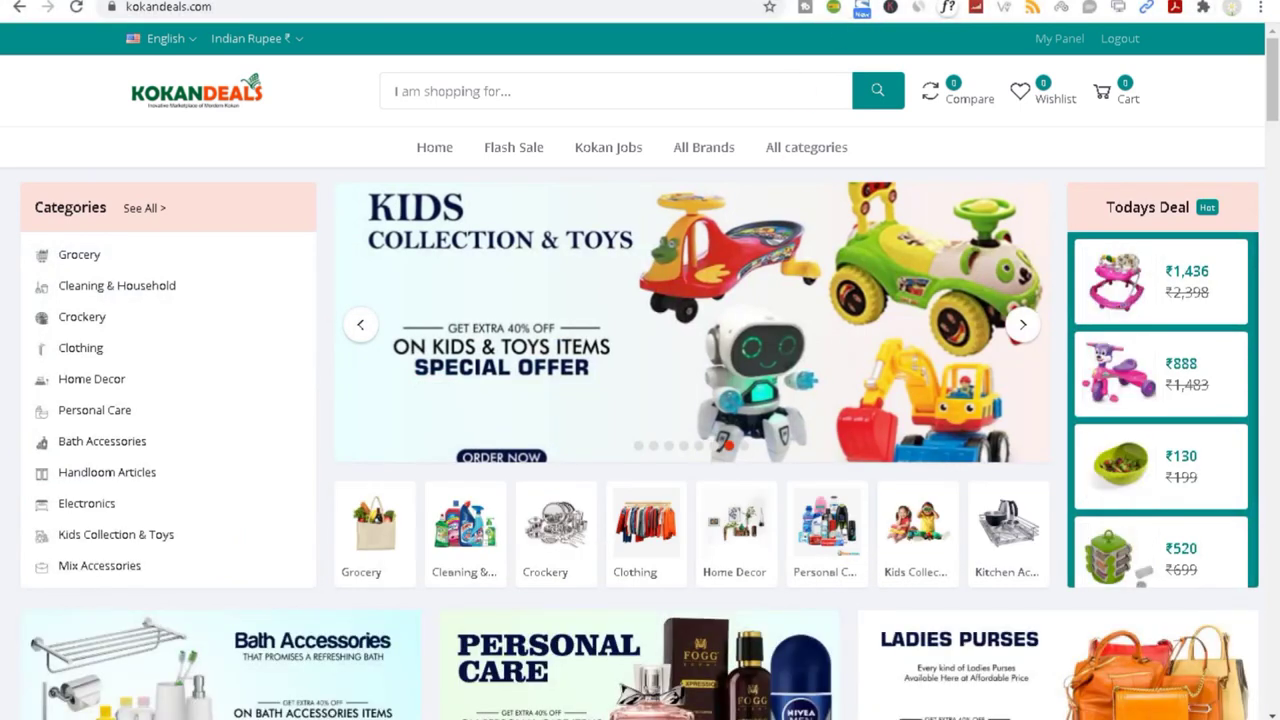
# Step: In a new tab, switch to the Google account receiving the verification email and open Gmail
pyautogui.hotkey('ctrl', 't')
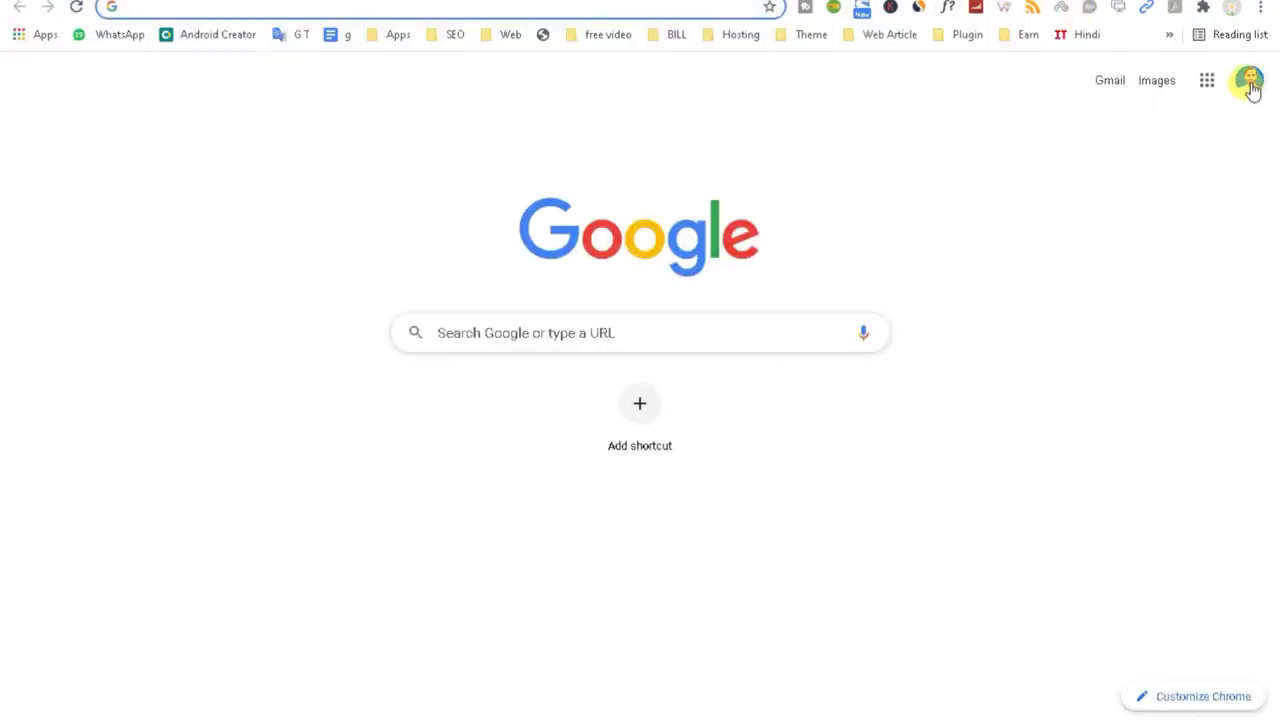
pyautogui.click(1250, 84)
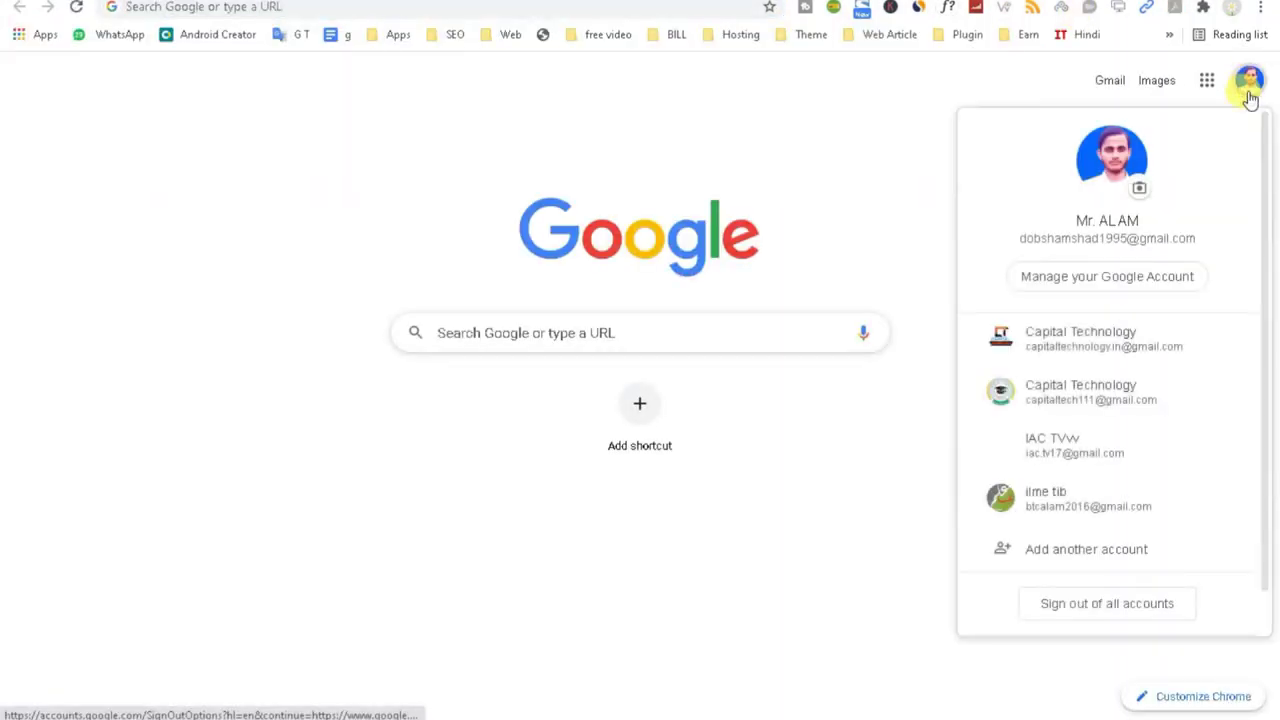
pyautogui.click(1165, 505)
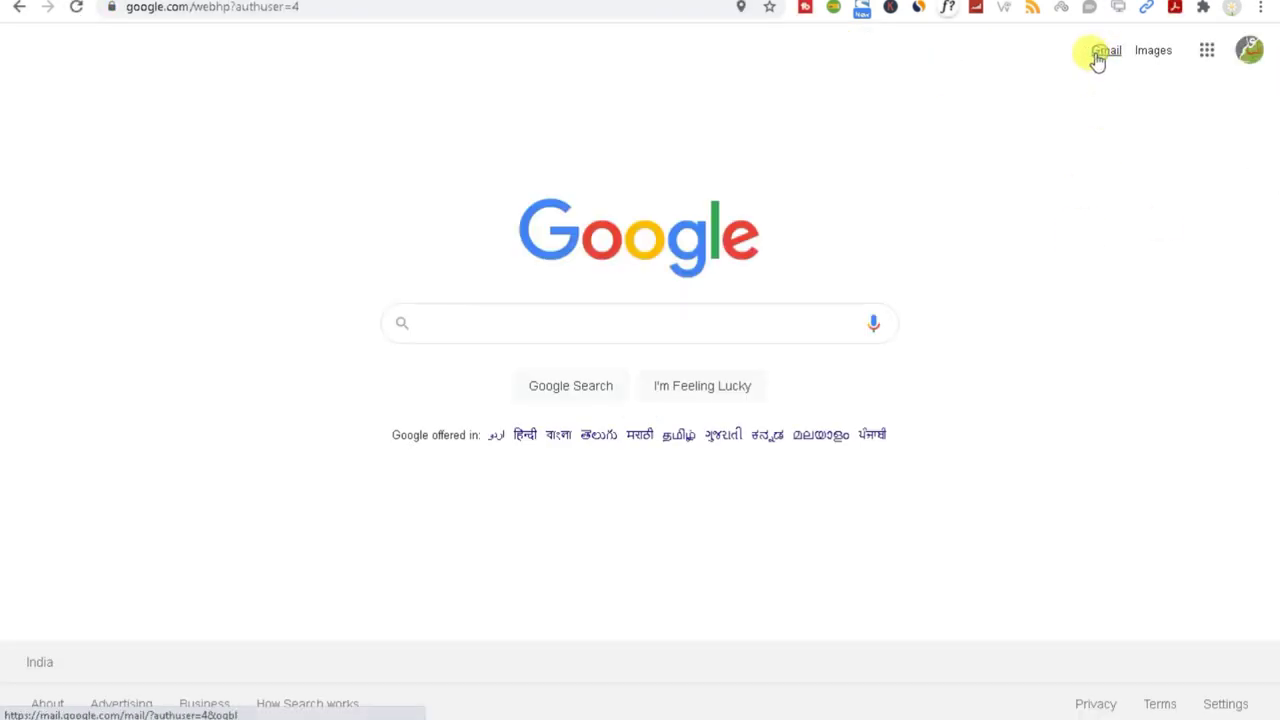
pyautogui.click(1105, 55)
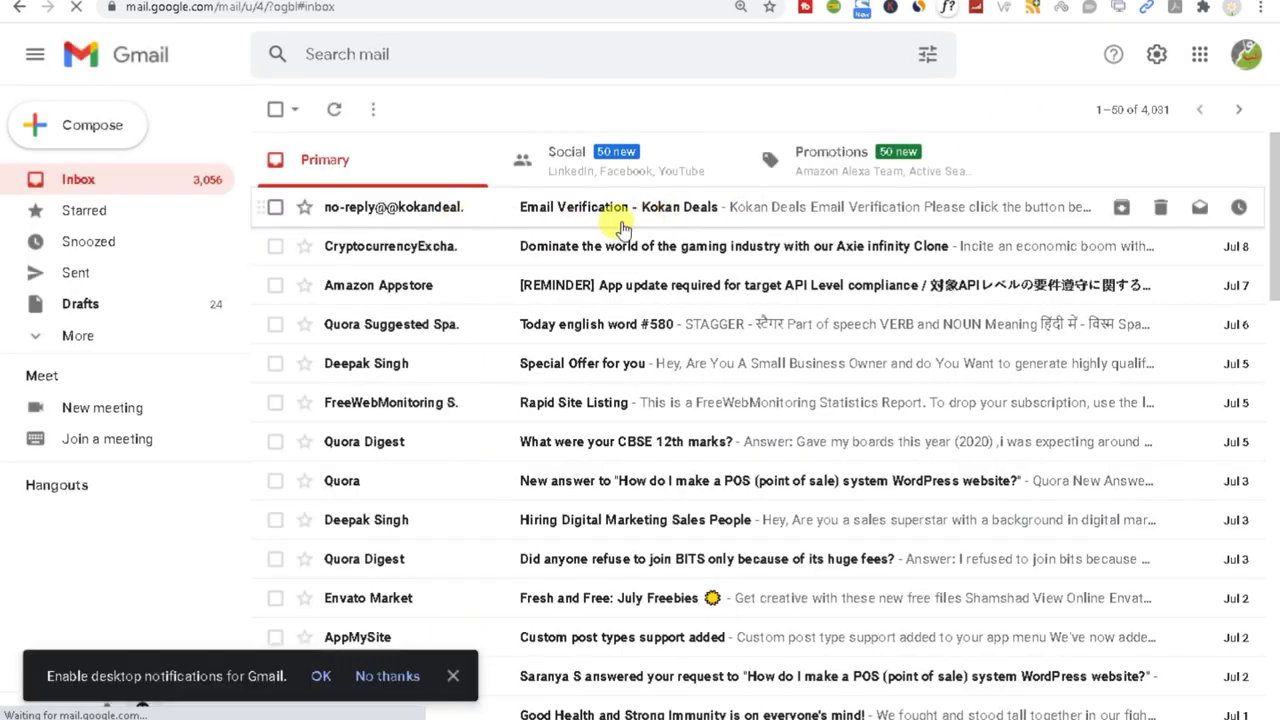
# Step: Open the Kokan Deals Email Verification message and follow its Click Here link
pyautogui.click(555, 210)
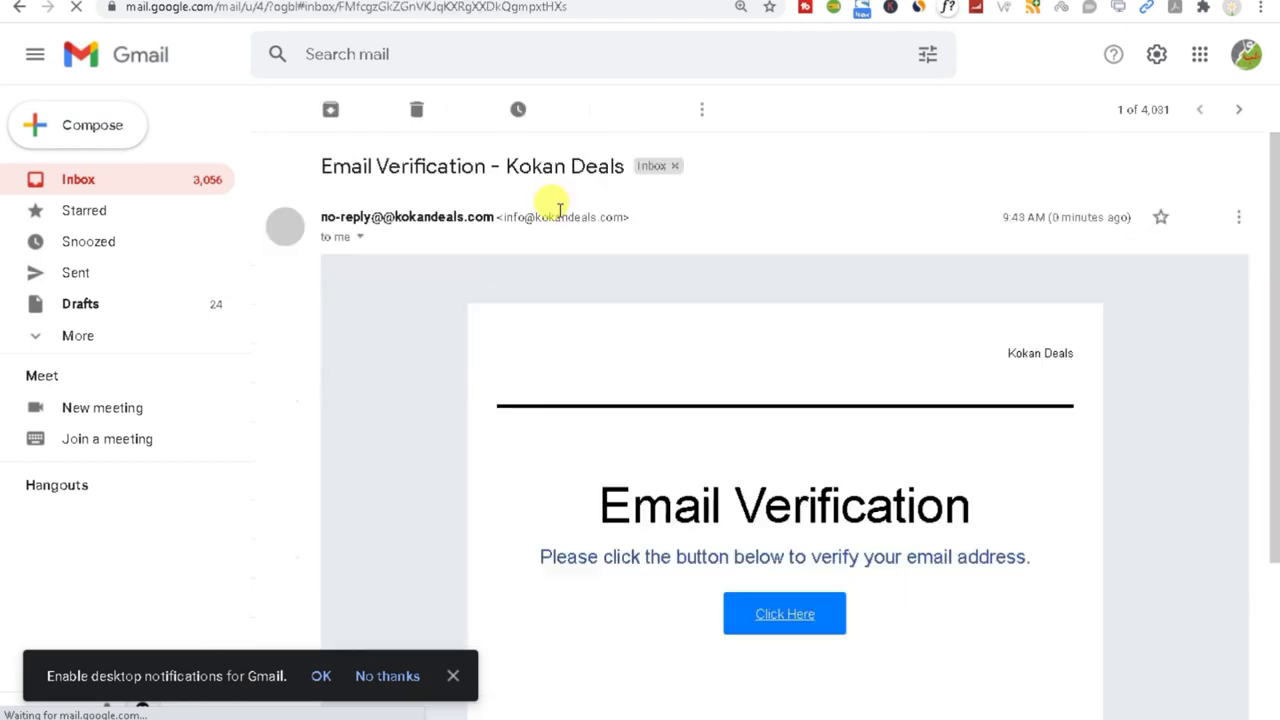
pyautogui.moveTo(330, 215); pyautogui.dragTo(505, 217)
pyautogui.click(760, 622)
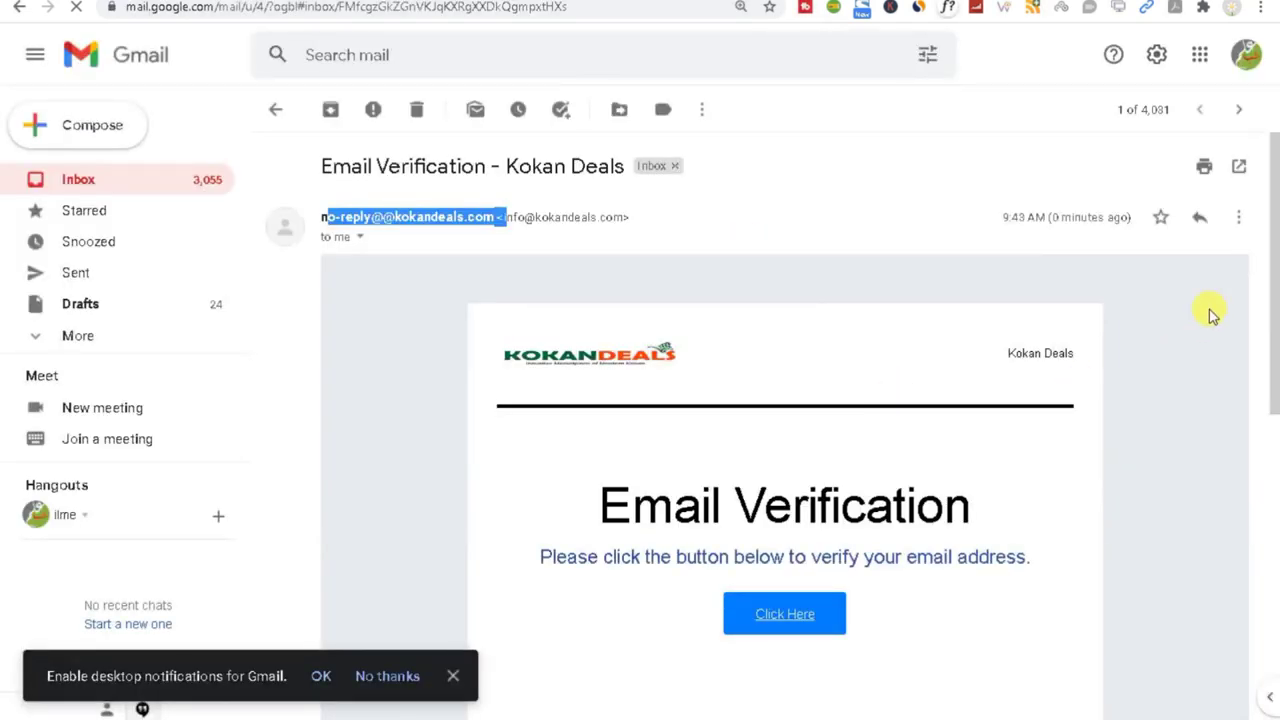
pyautogui.moveTo(1272, 300); pyautogui.dragTo(1274, 478)
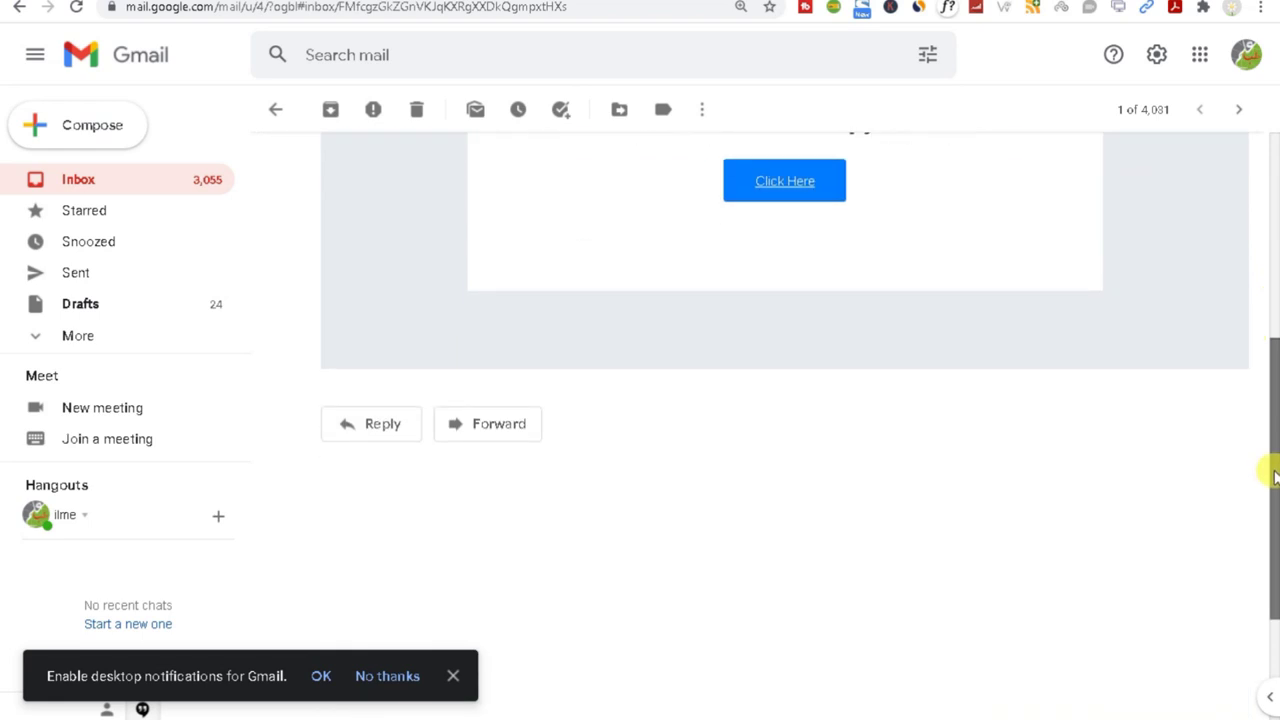
pyautogui.click(785, 181)
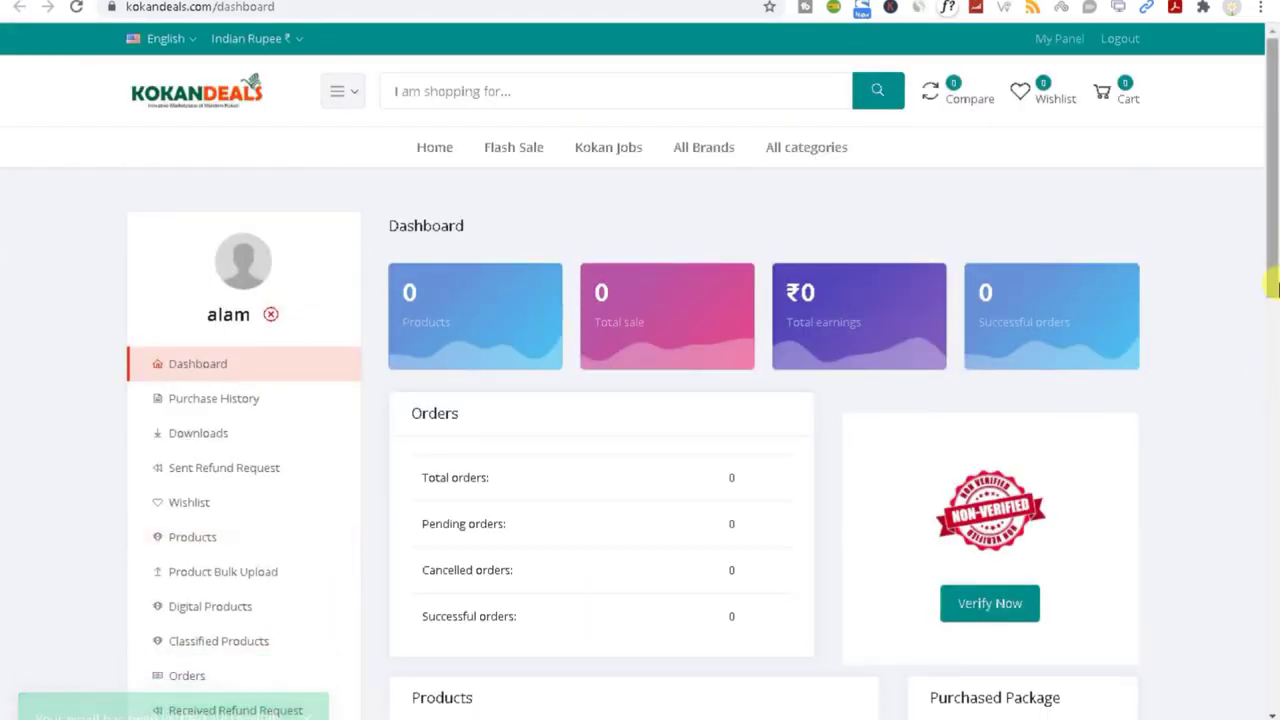
# Step: Return to the incognito store window and open the cart's item list to check out
pyautogui.click(1275, 288)
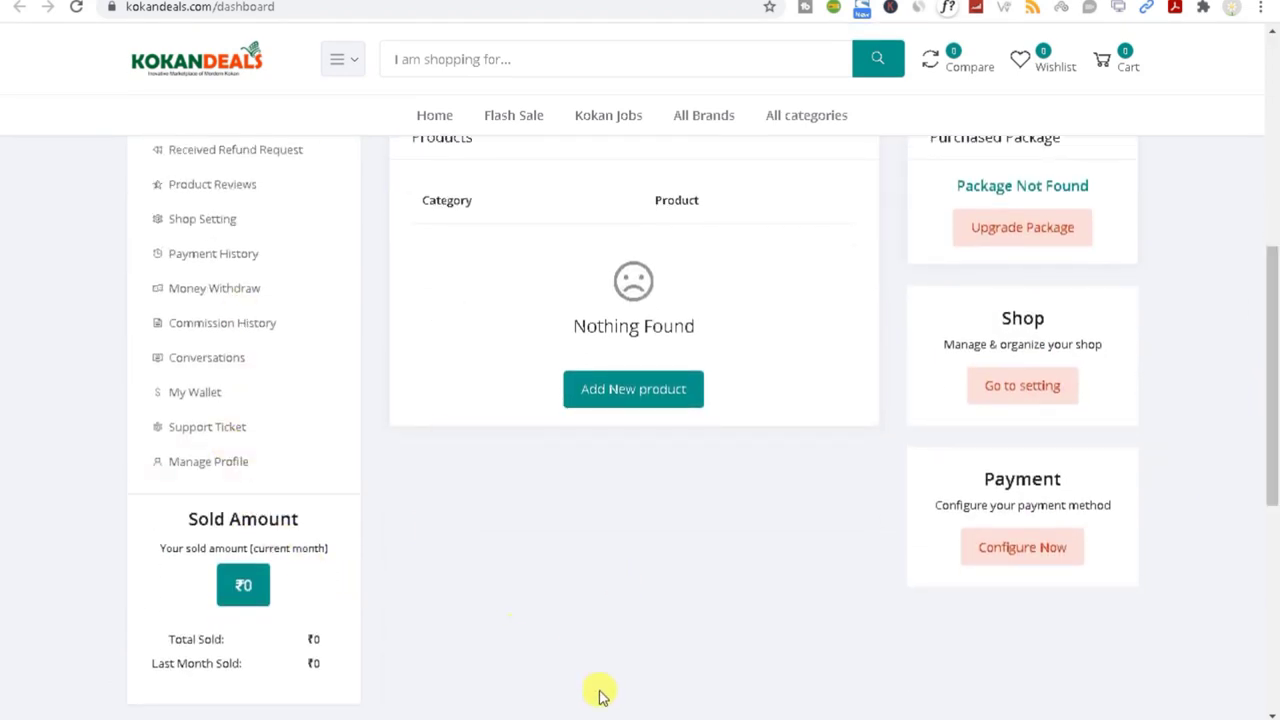
pyautogui.click(1052, 686)
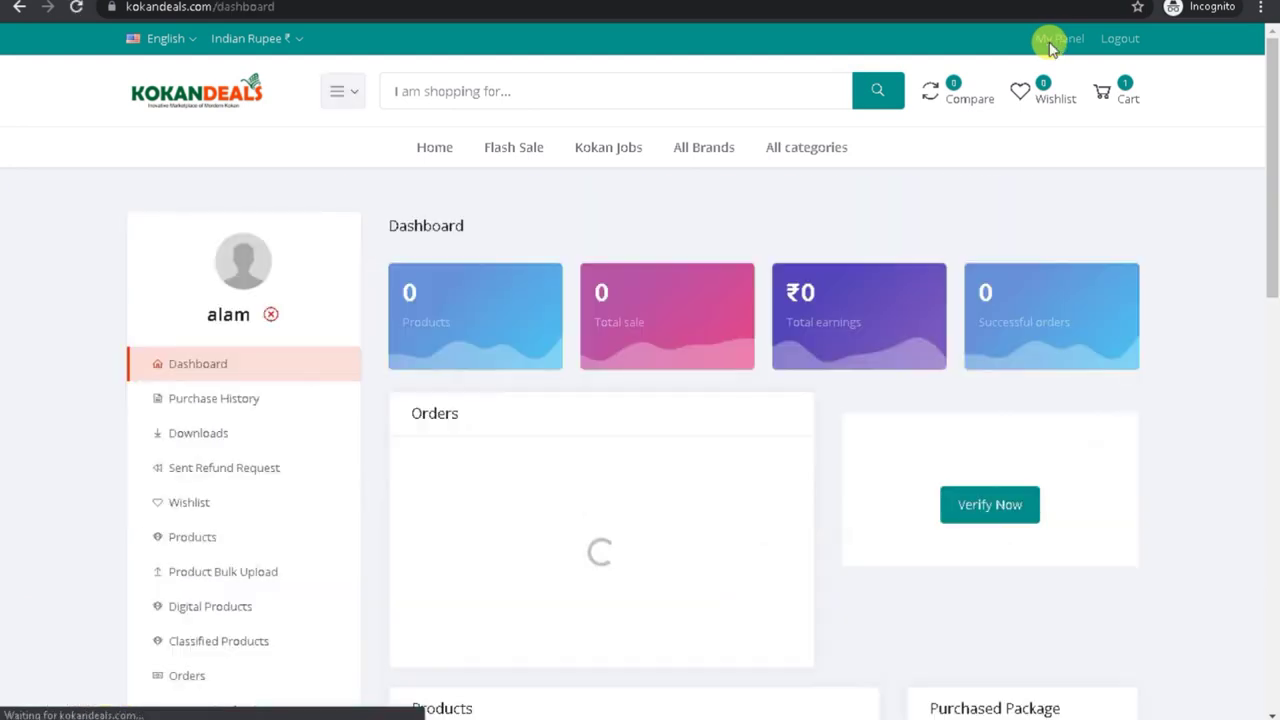
pyautogui.click(1115, 95)
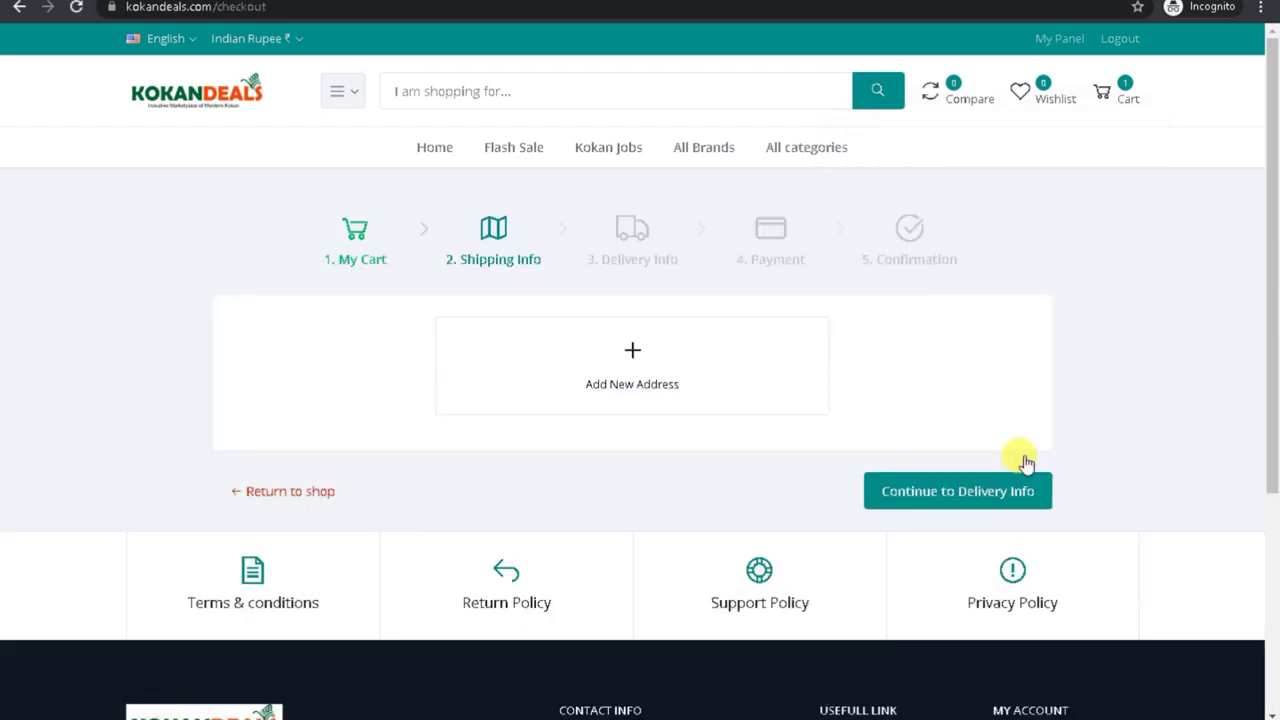
# Step: Start a new shipping address with its address line and country India
pyautogui.click(596, 376)
pyautogui.click(575, 152)
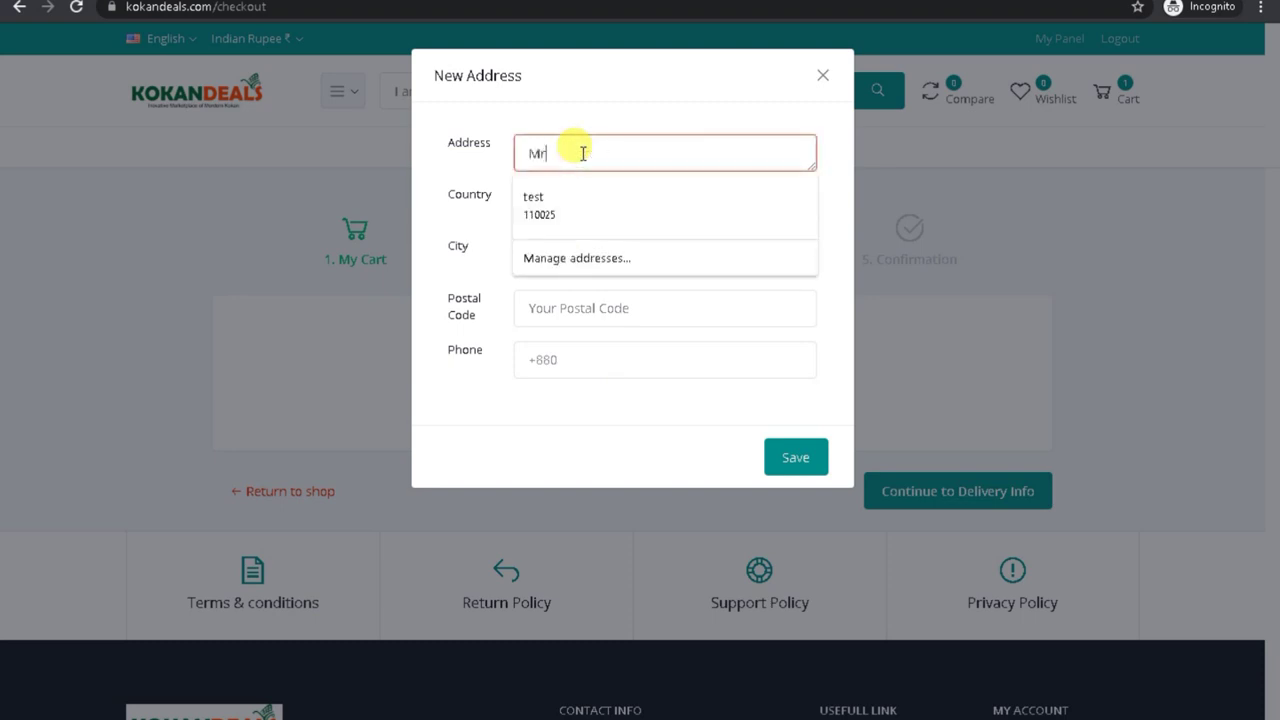
pyautogui.click(437, 186)
pyautogui.click(563, 205)
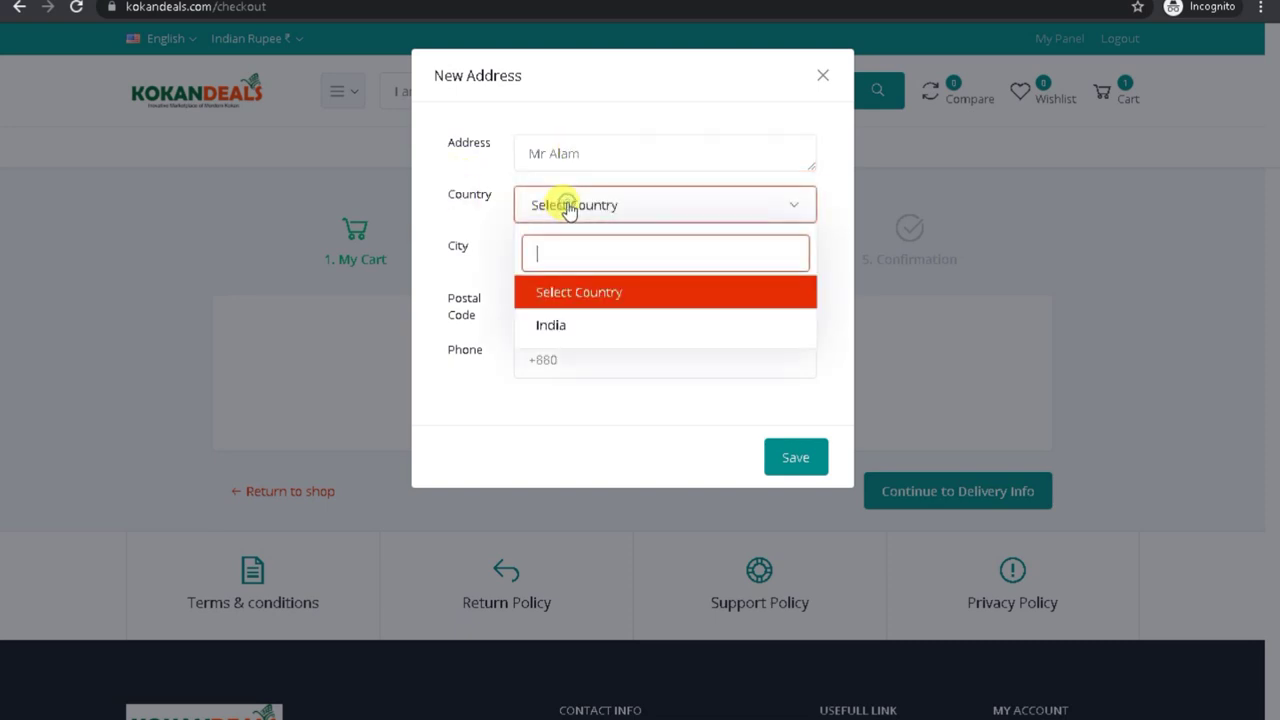
pyautogui.click(570, 328)
# Step: Set the city to Thane instead of Mumbai, then switch to the admin window
pyautogui.click(570, 262)
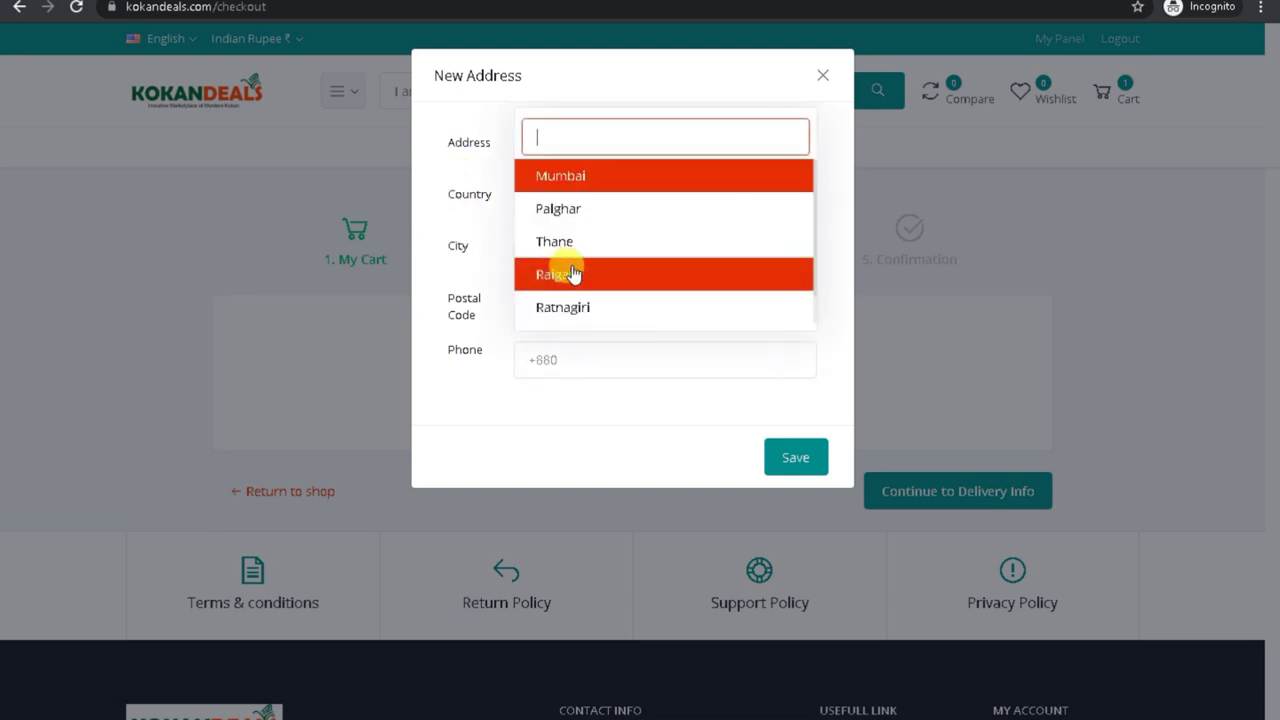
pyautogui.click(465, 235)
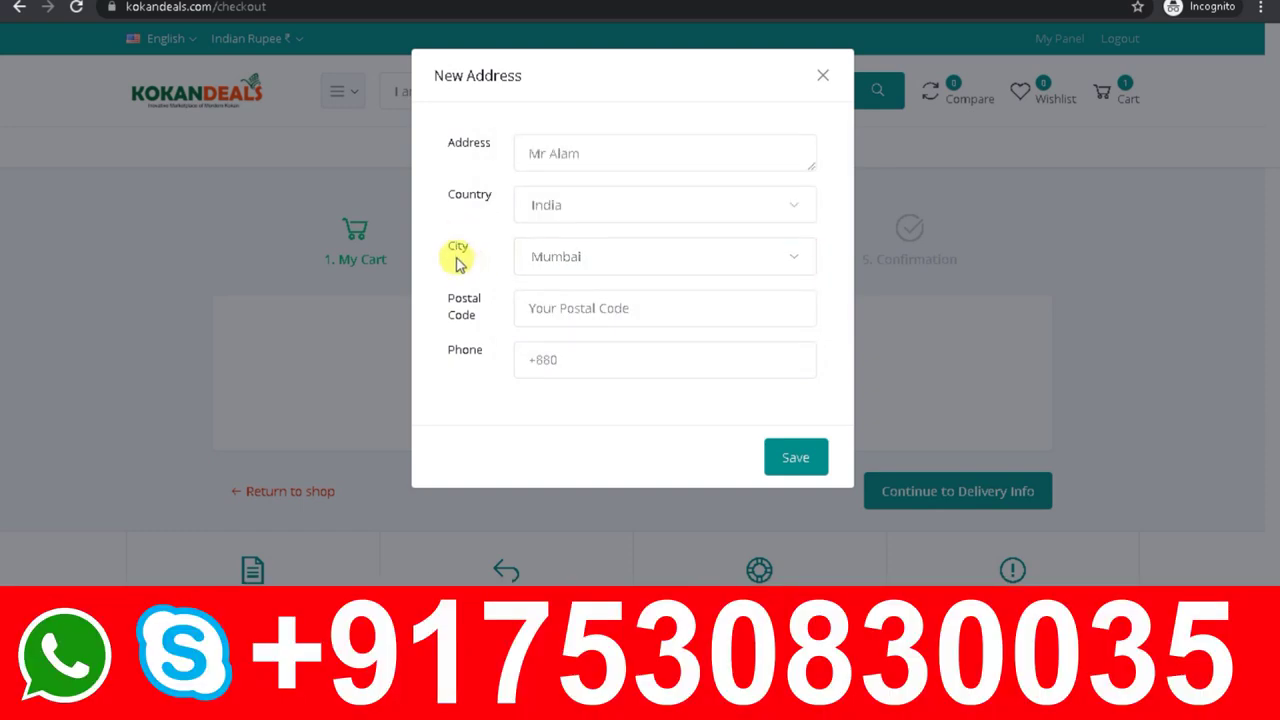
pyautogui.click(565, 252)
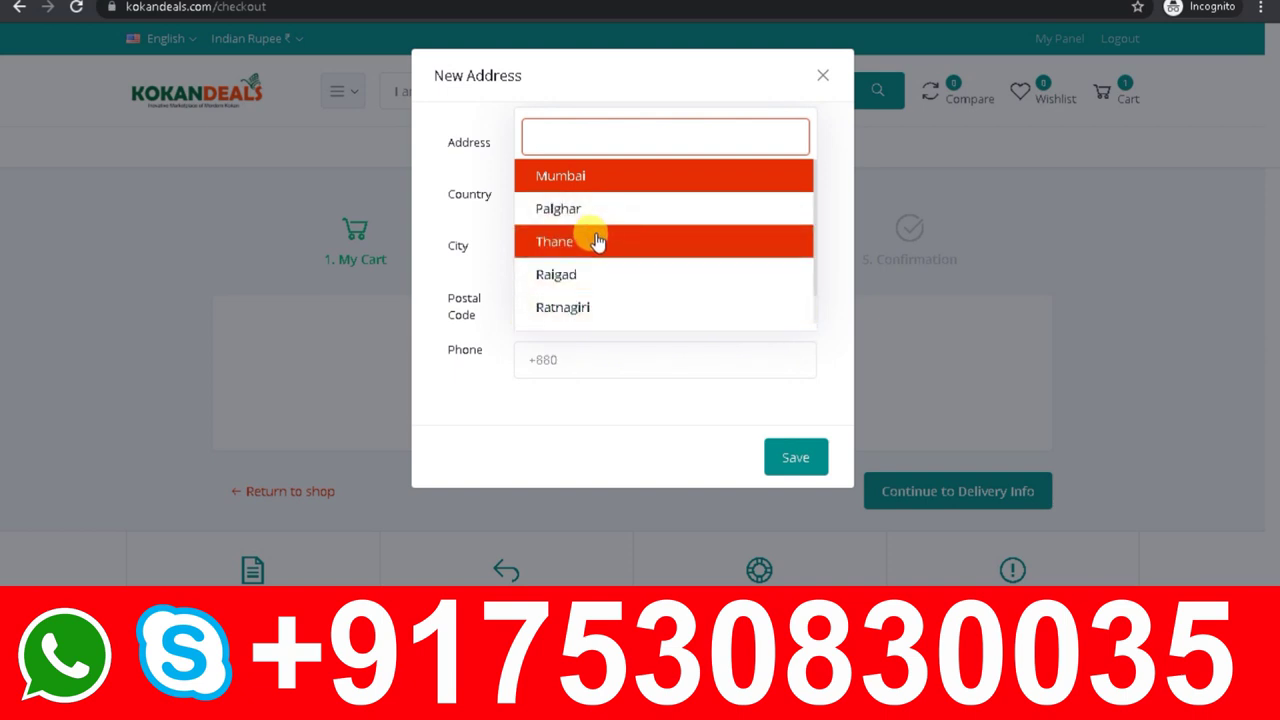
pyautogui.click(595, 238)
pyautogui.click(572, 311)
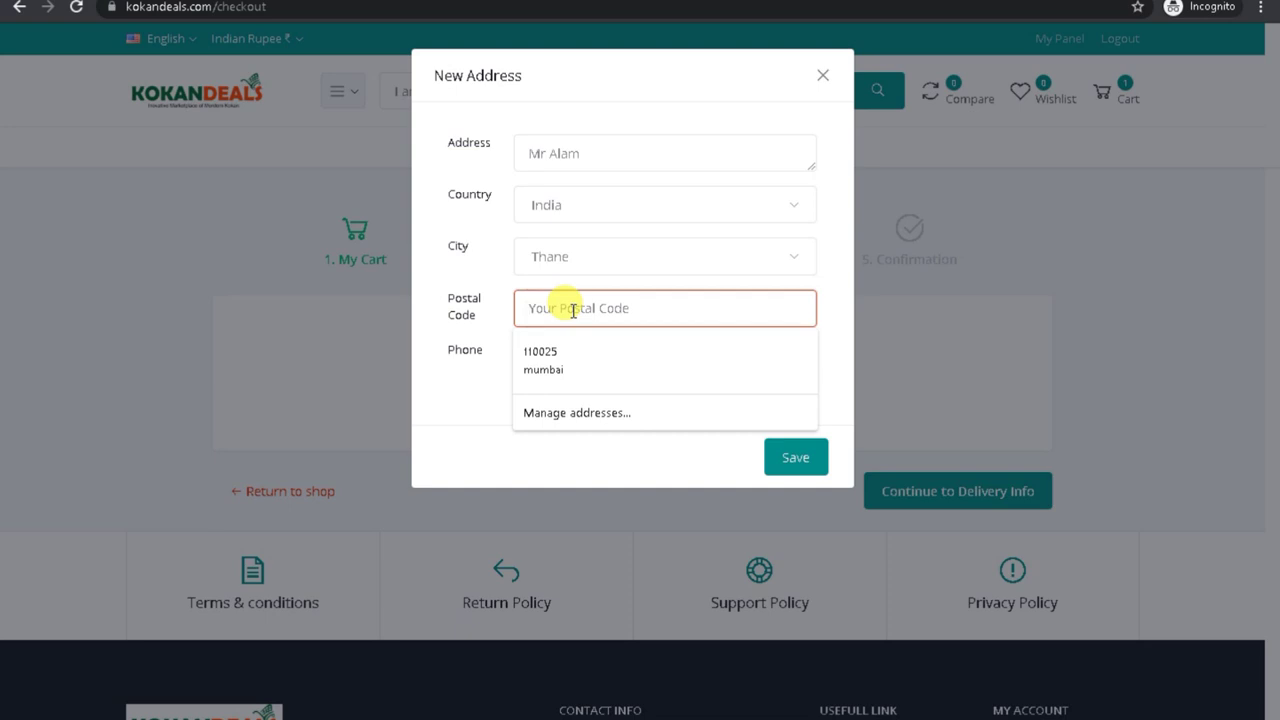
pyautogui.click(587, 256)
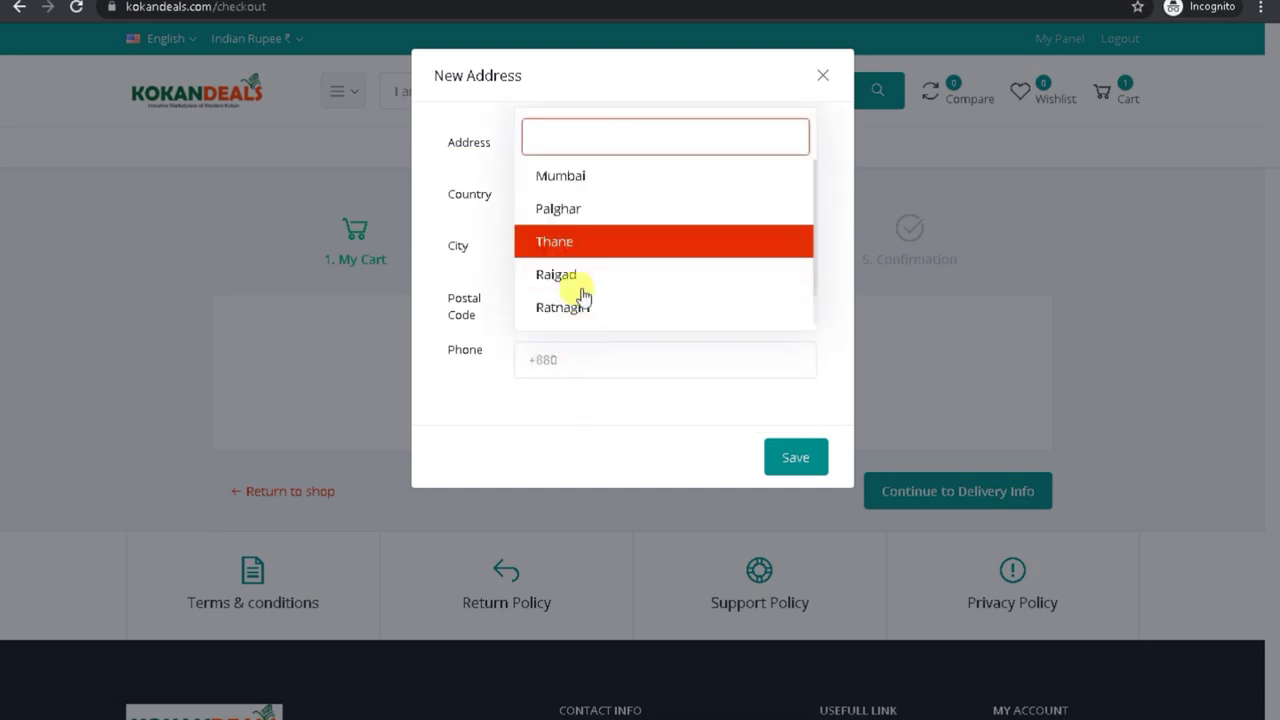
pyautogui.click(495, 318)
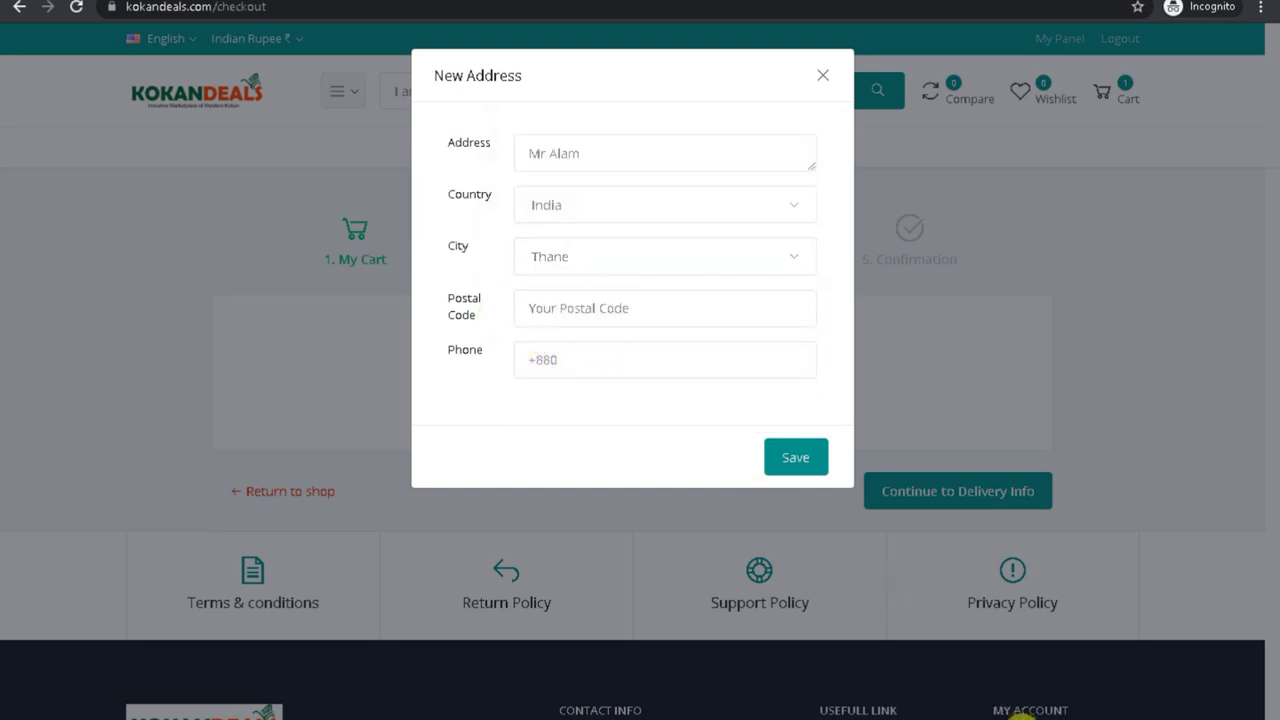
pyautogui.click(894, 694)
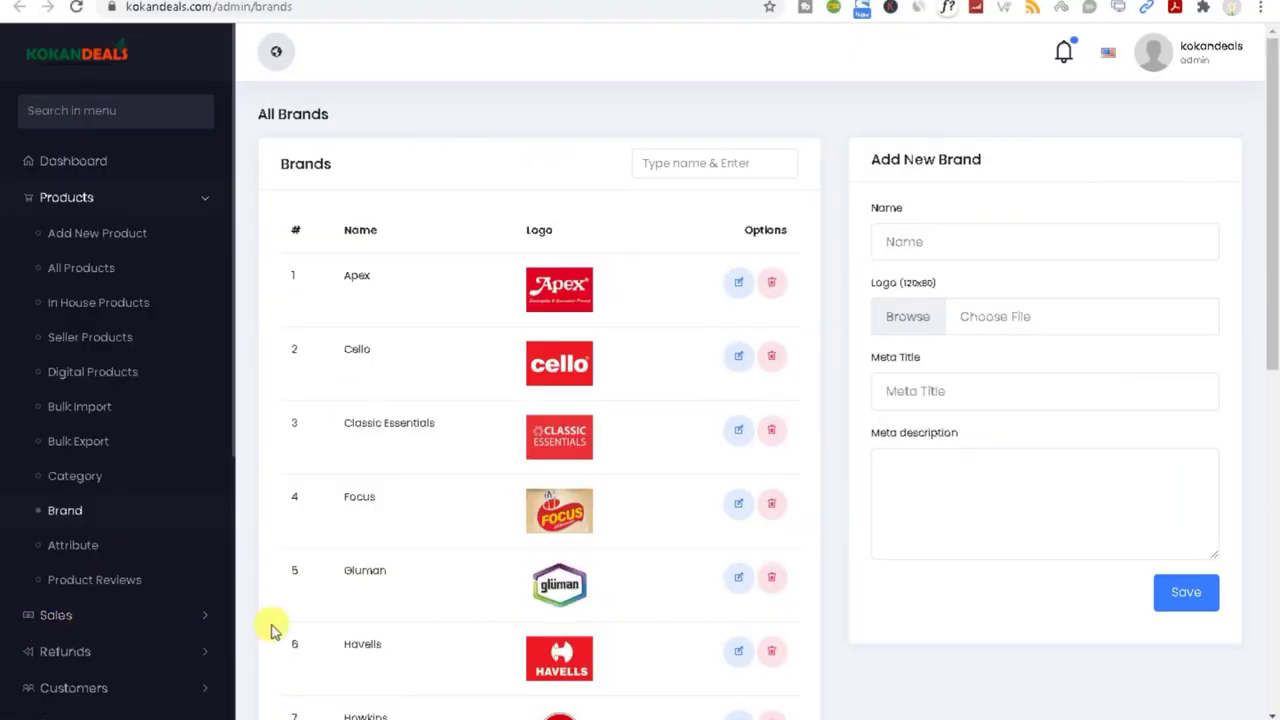
# Step: Return to the checkout window and reopen the new address form's city list
pyautogui.scroll(-1, 171, 634)
pyautogui.scroll(1, 175, 642)
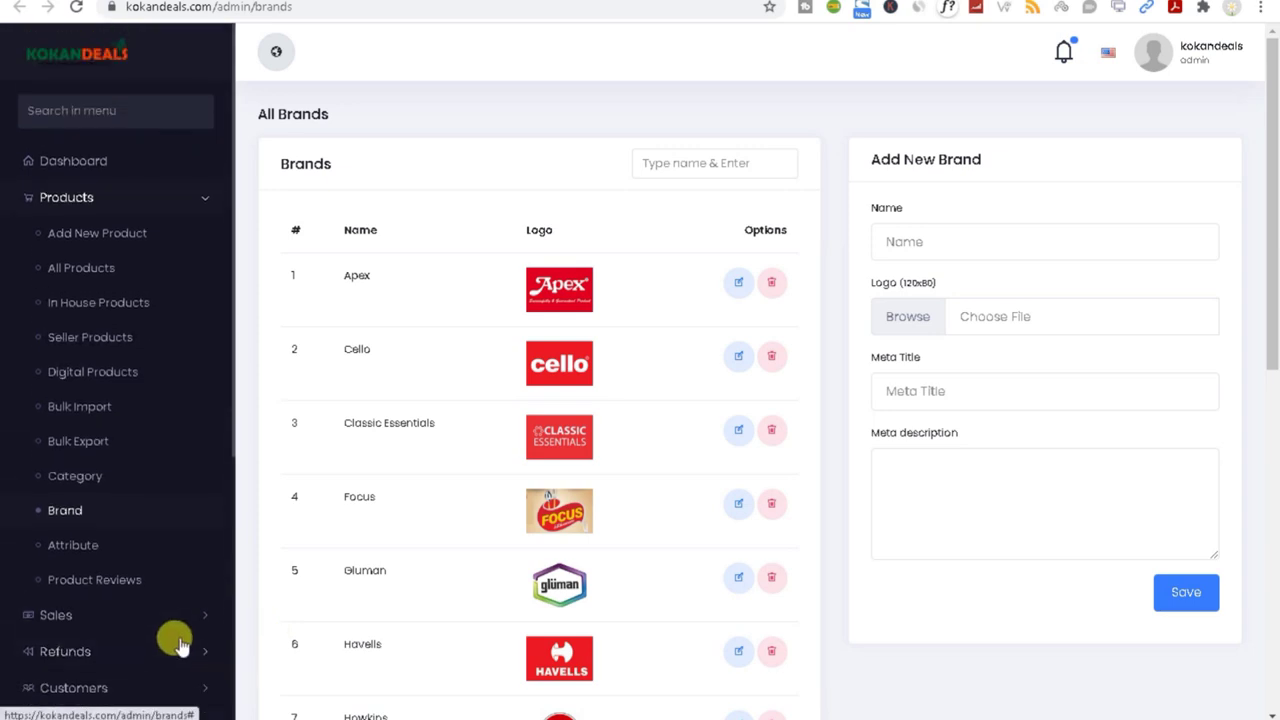
pyautogui.moveTo(975, 719)
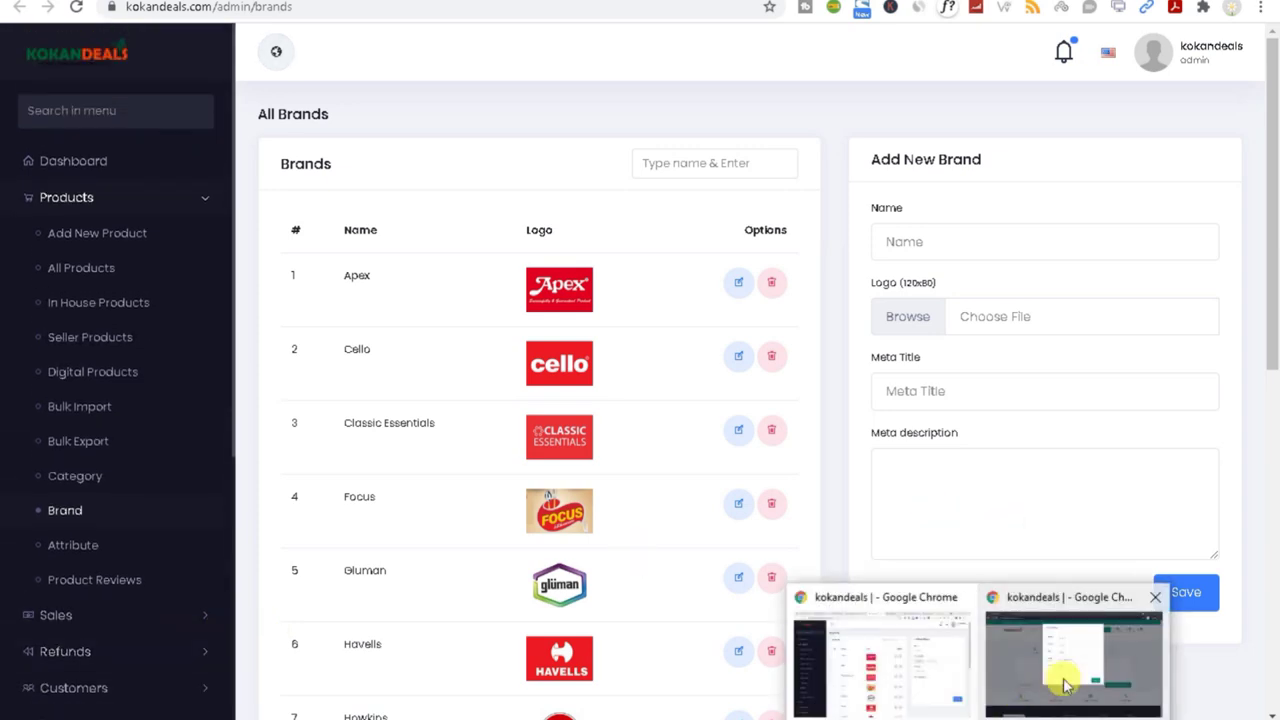
pyautogui.click(1065, 686)
pyautogui.click(553, 266)
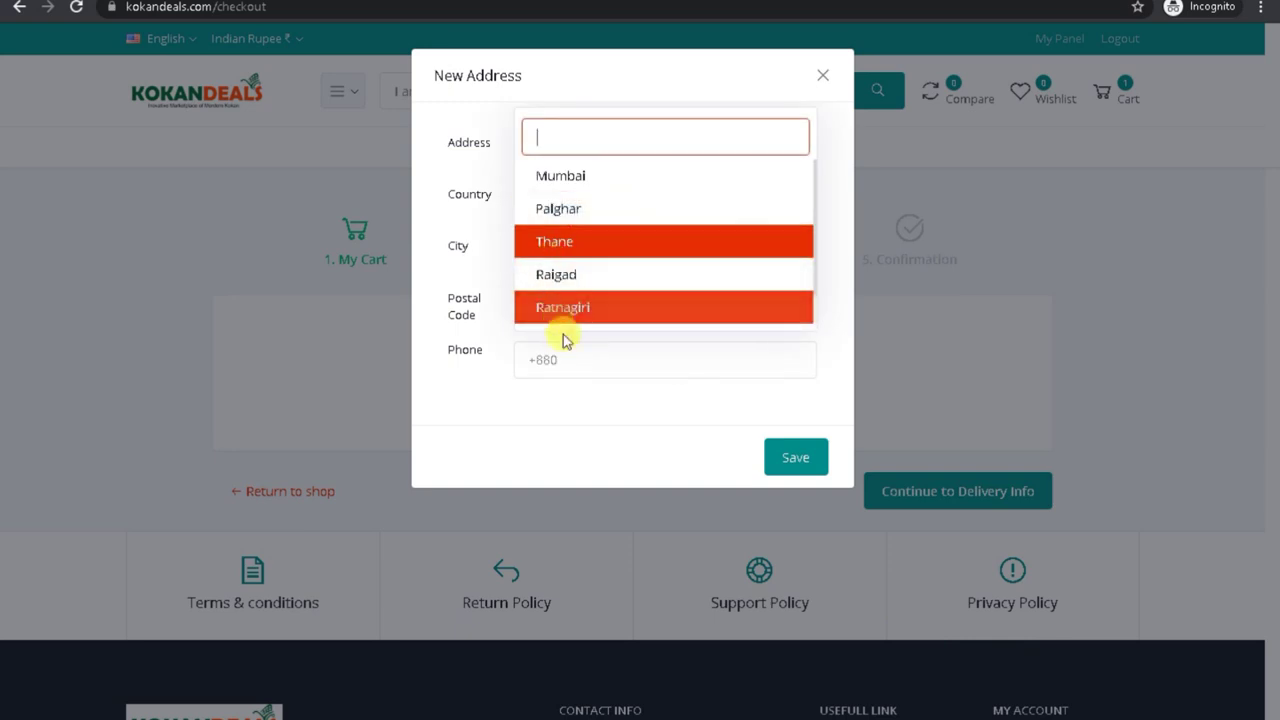
# Step: Keep Thane as the city and autofill the postal code and phone from saved details
pyautogui.click(500, 345)
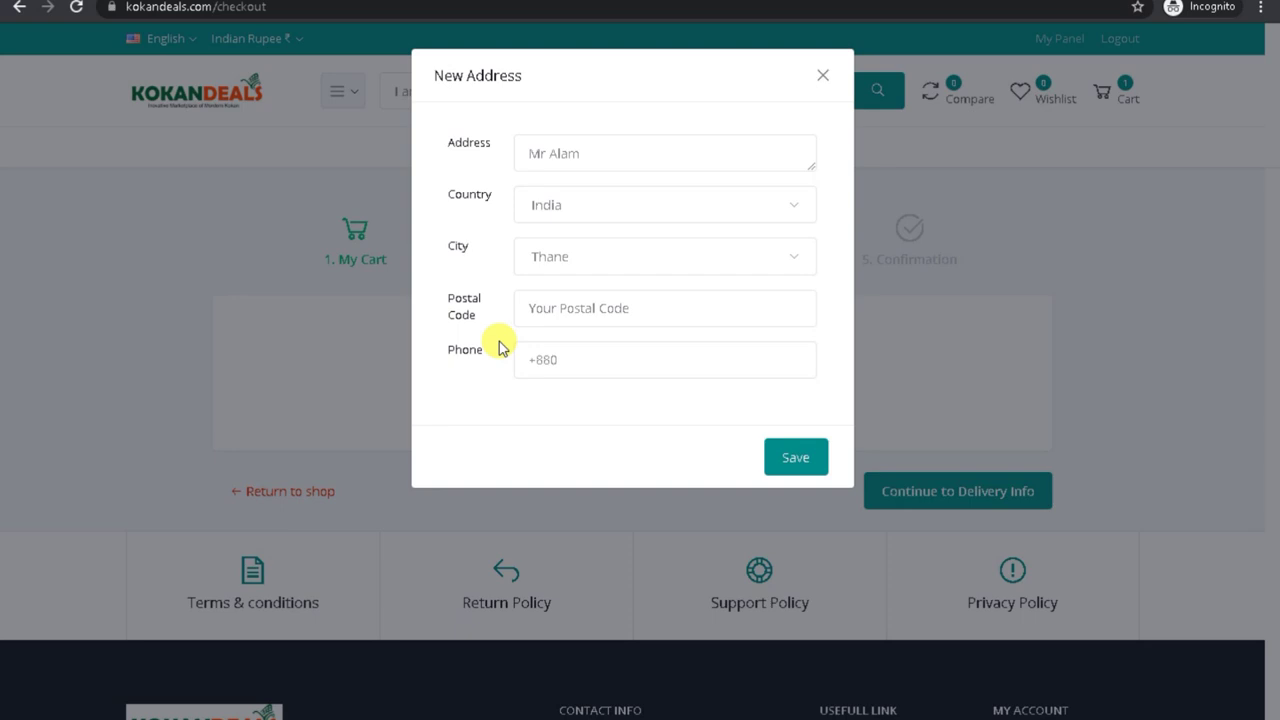
pyautogui.click(545, 260)
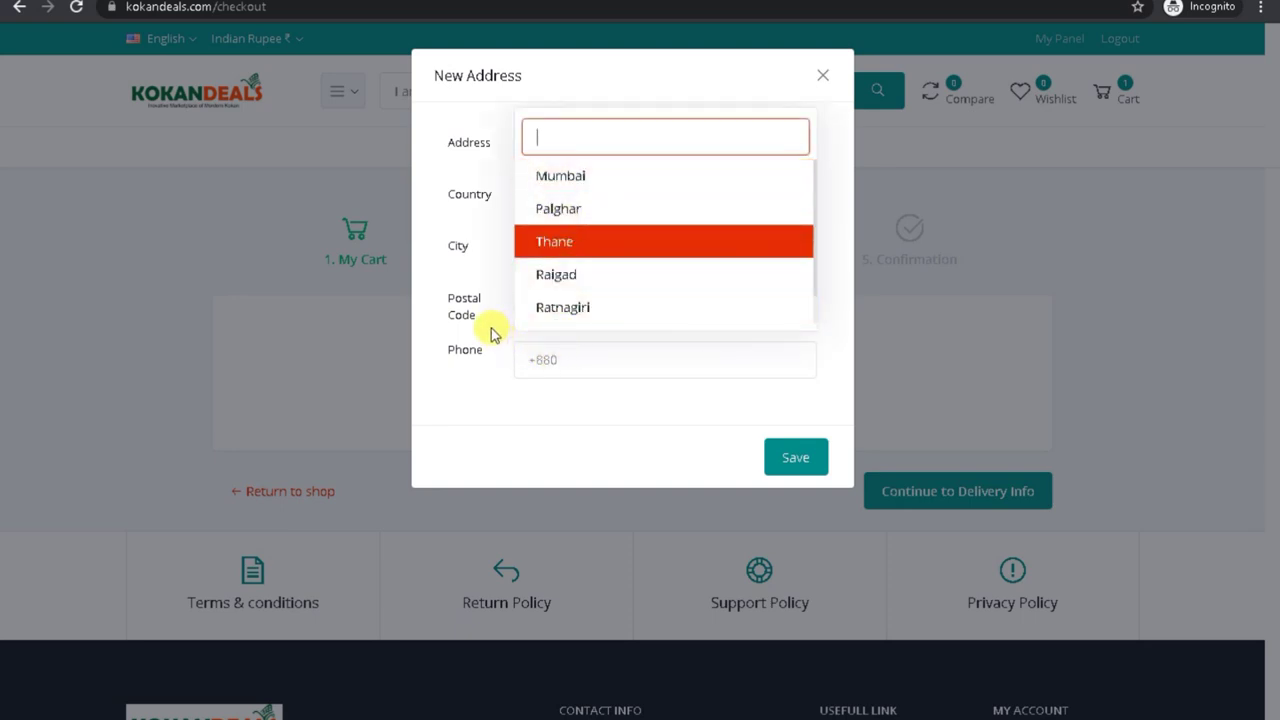
pyautogui.click(490, 330)
pyautogui.click(585, 305)
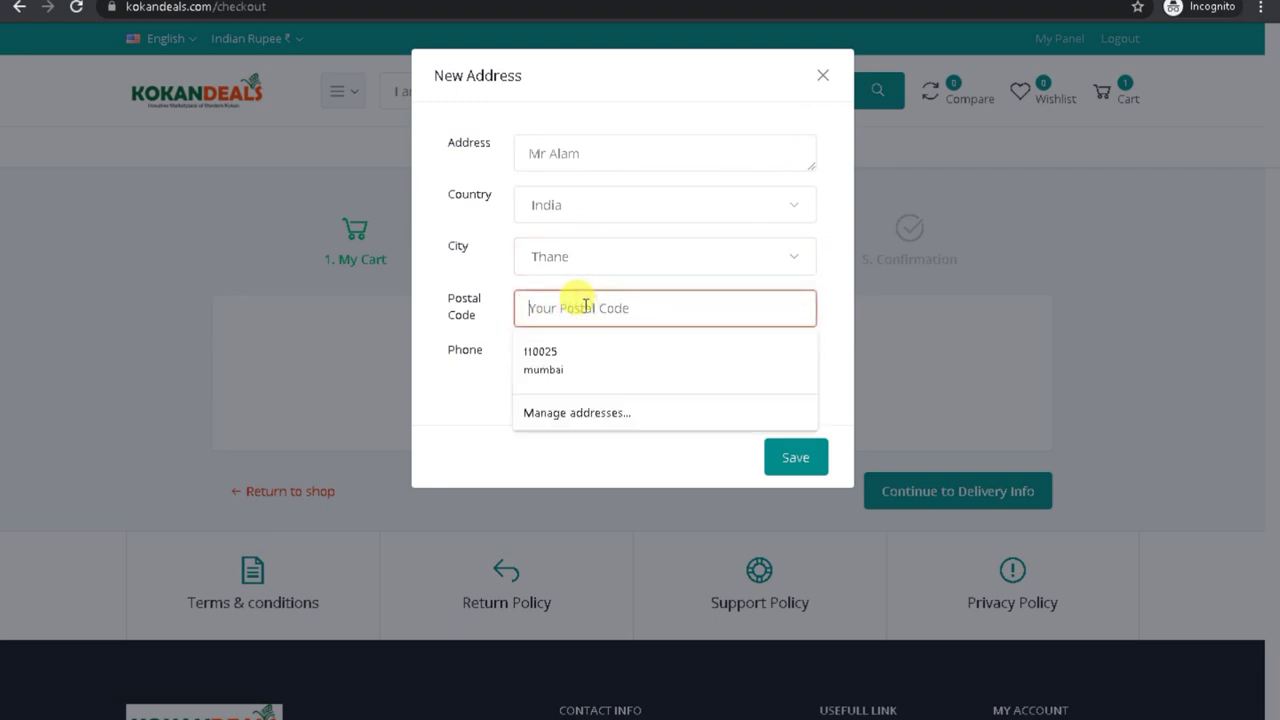
pyautogui.click(438, 364)
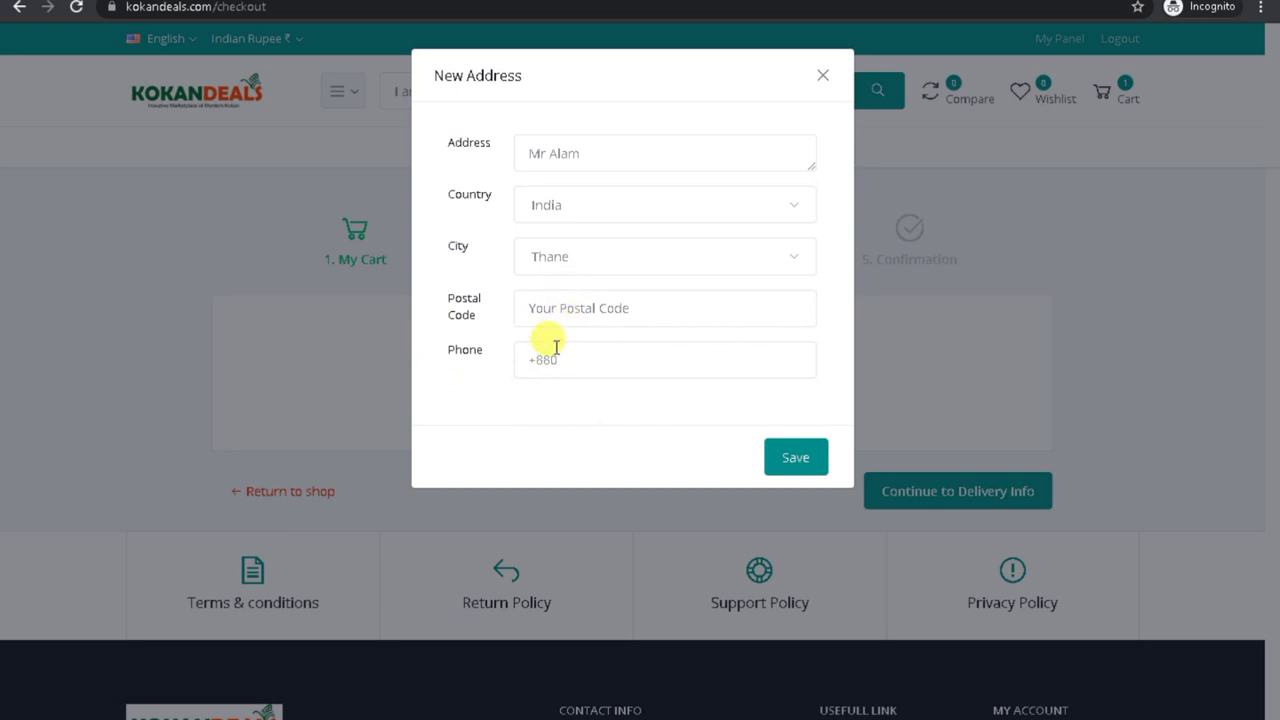
pyautogui.click(547, 346)
pyautogui.click(560, 403)
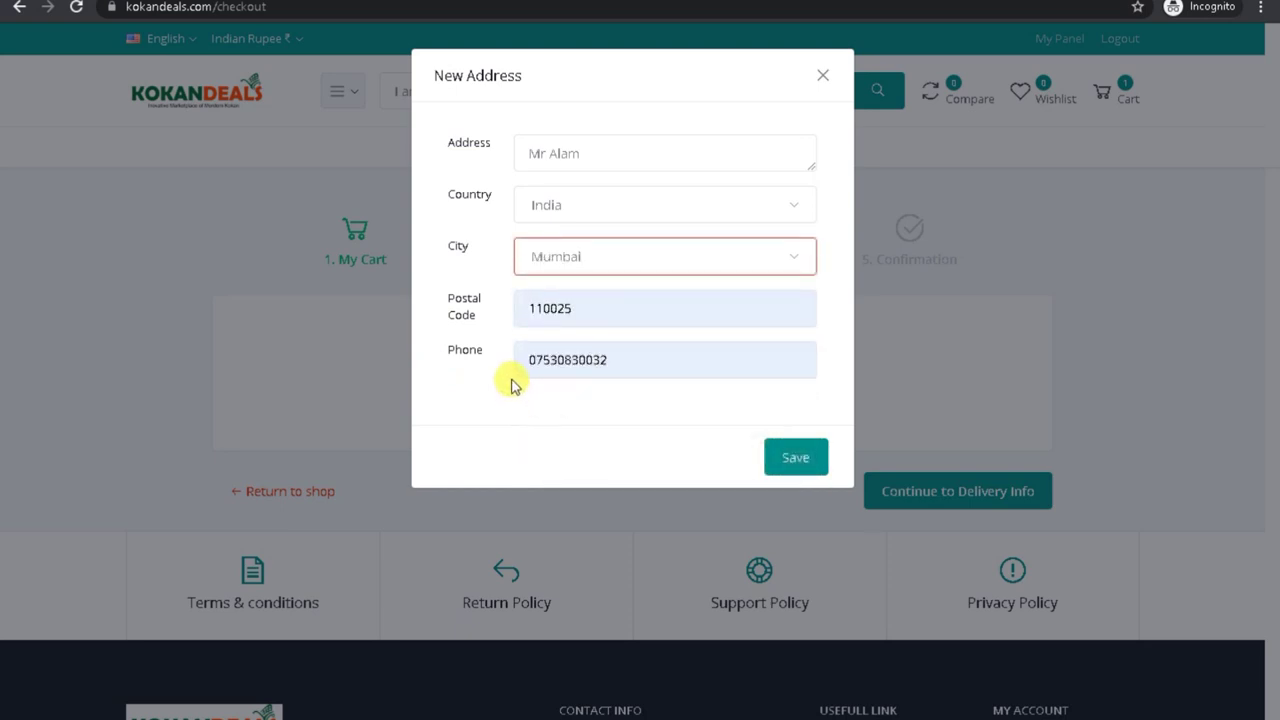
# Step: Change the postal code to 400120, remove the phone's leading 0, and save the address
pyautogui.click(562, 312)
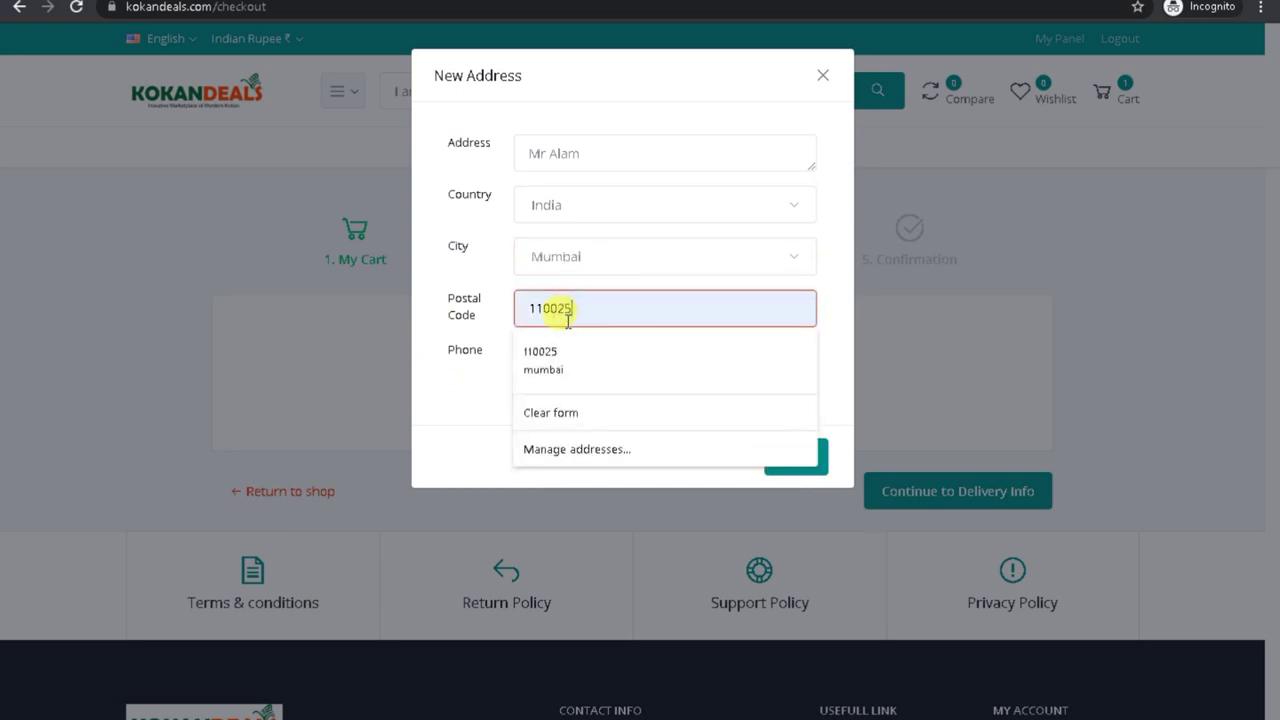
pyautogui.click(457, 423)
pyautogui.click(795, 457)
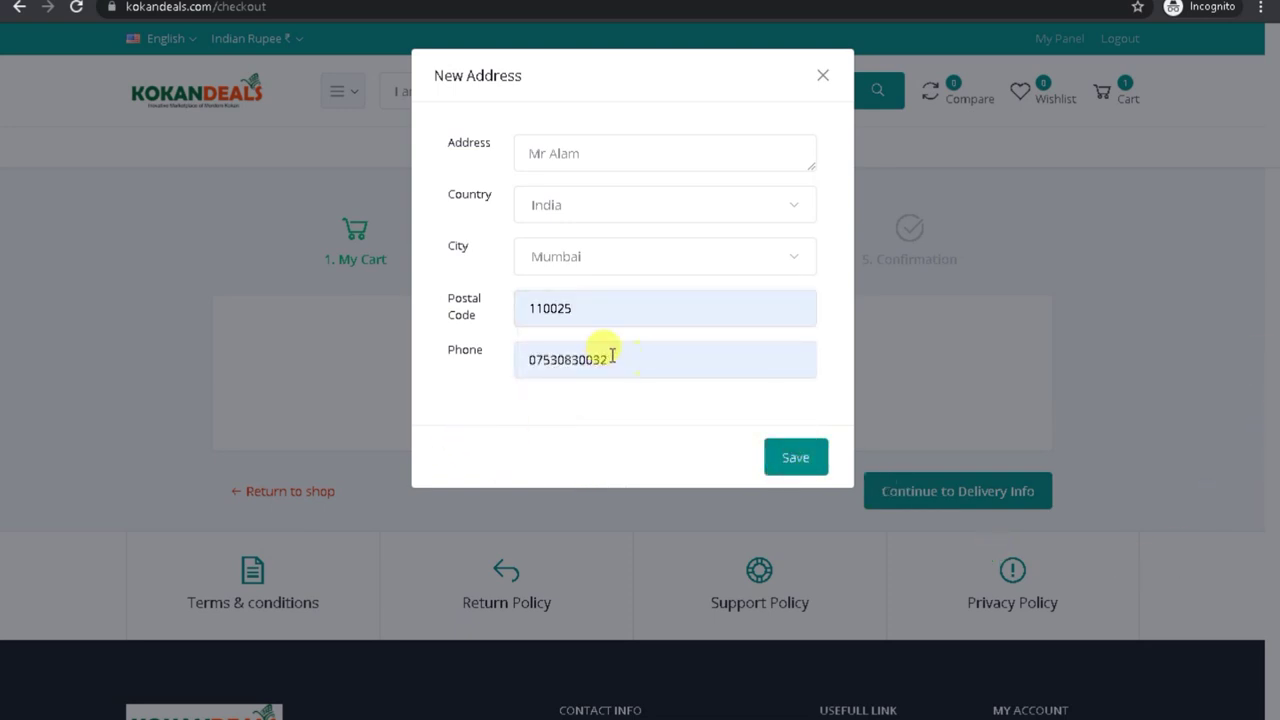
pyautogui.write('400120')
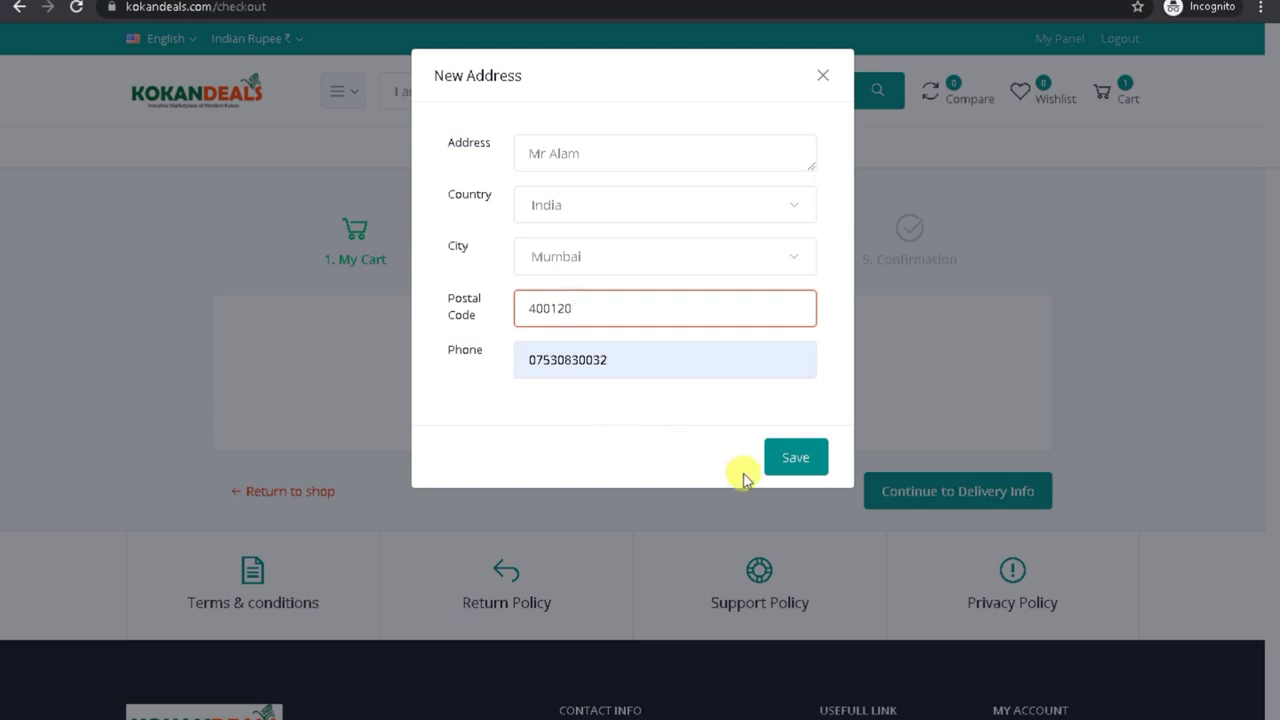
pyautogui.click(793, 458)
pyautogui.moveTo(537, 360); pyautogui.dragTo(519, 361)
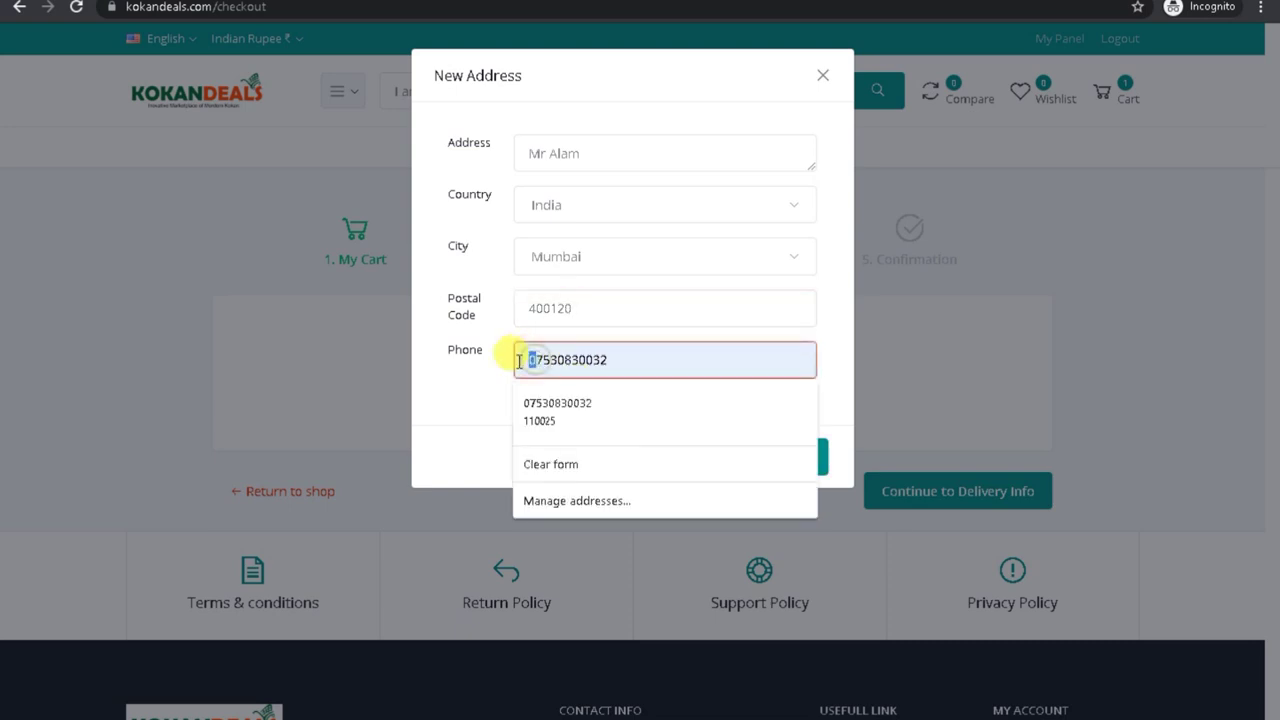
pyautogui.press('BackSpace')
pyautogui.click(772, 457)
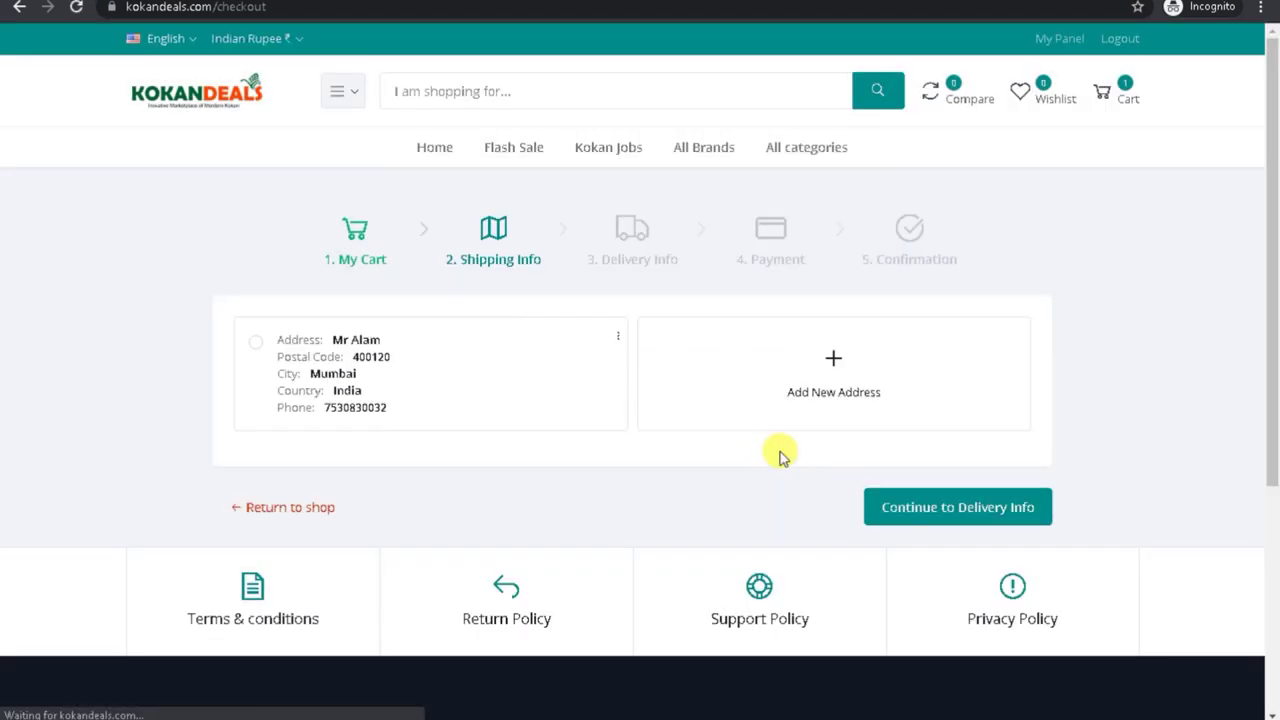
# Step: Ship to the saved address, try Local Pickup, and keep Home Delivery on the delivery step
pyautogui.click(252, 350)
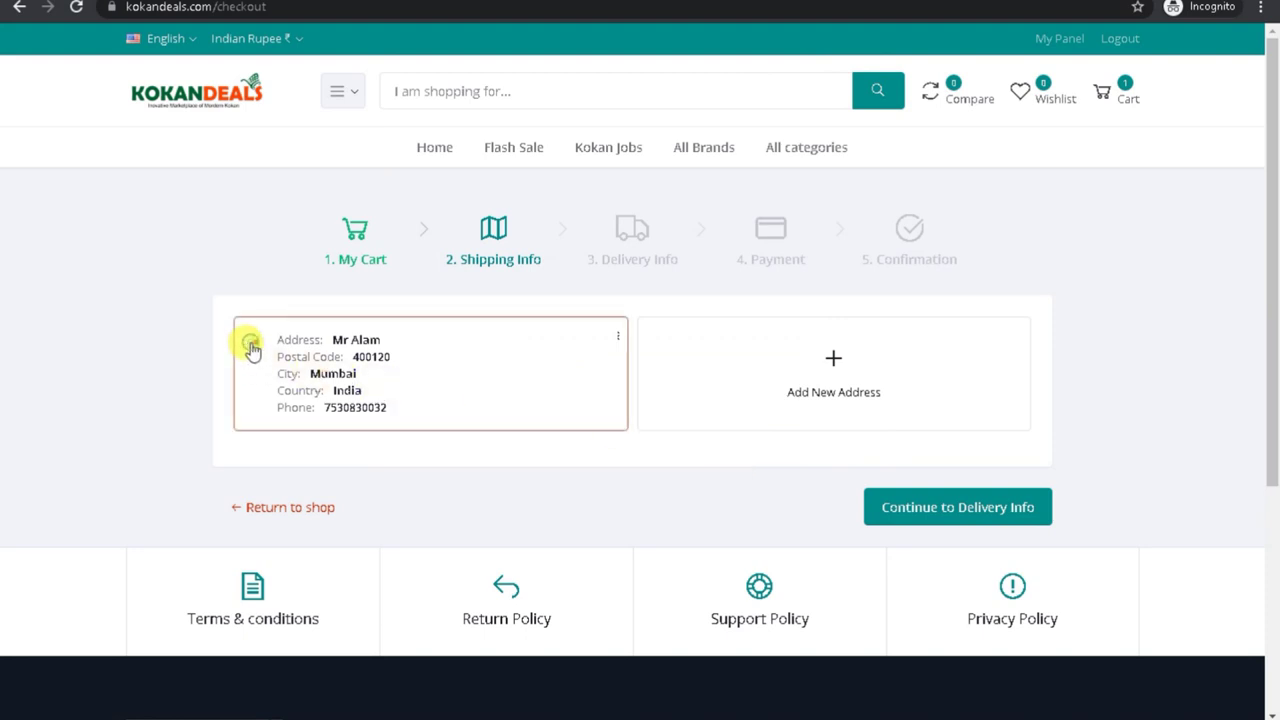
pyautogui.click(927, 514)
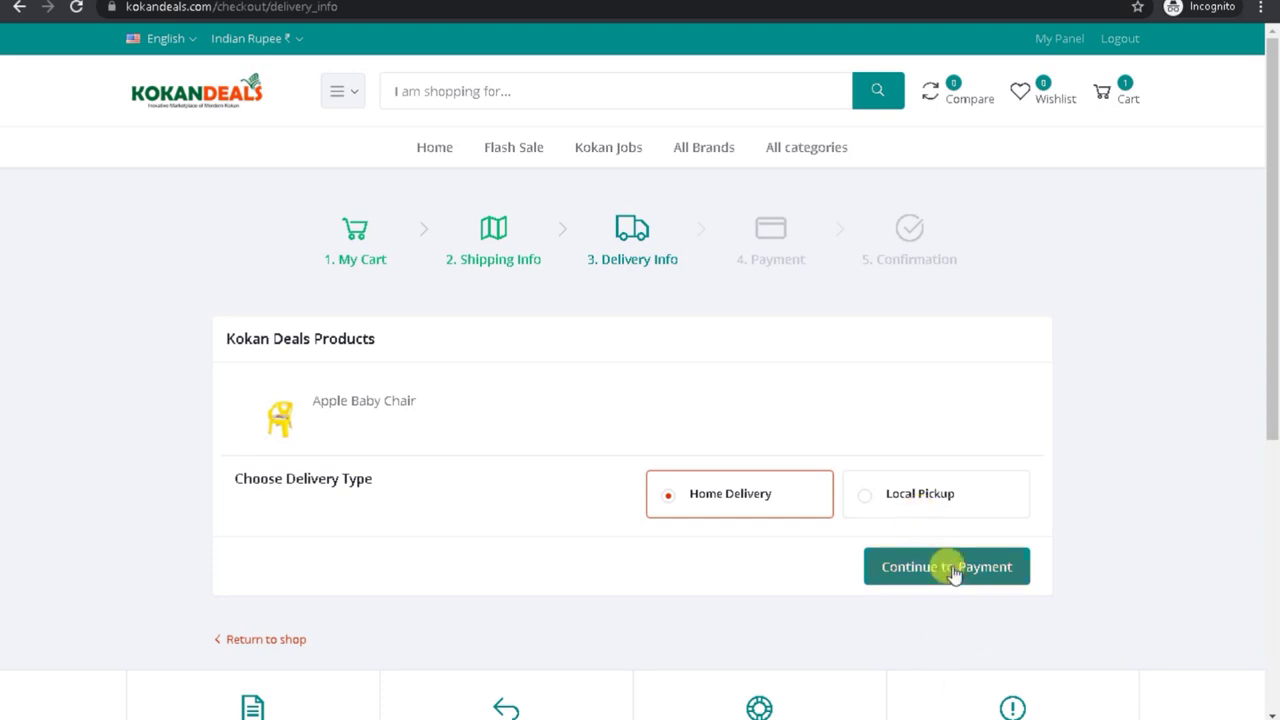
pyautogui.click(872, 505)
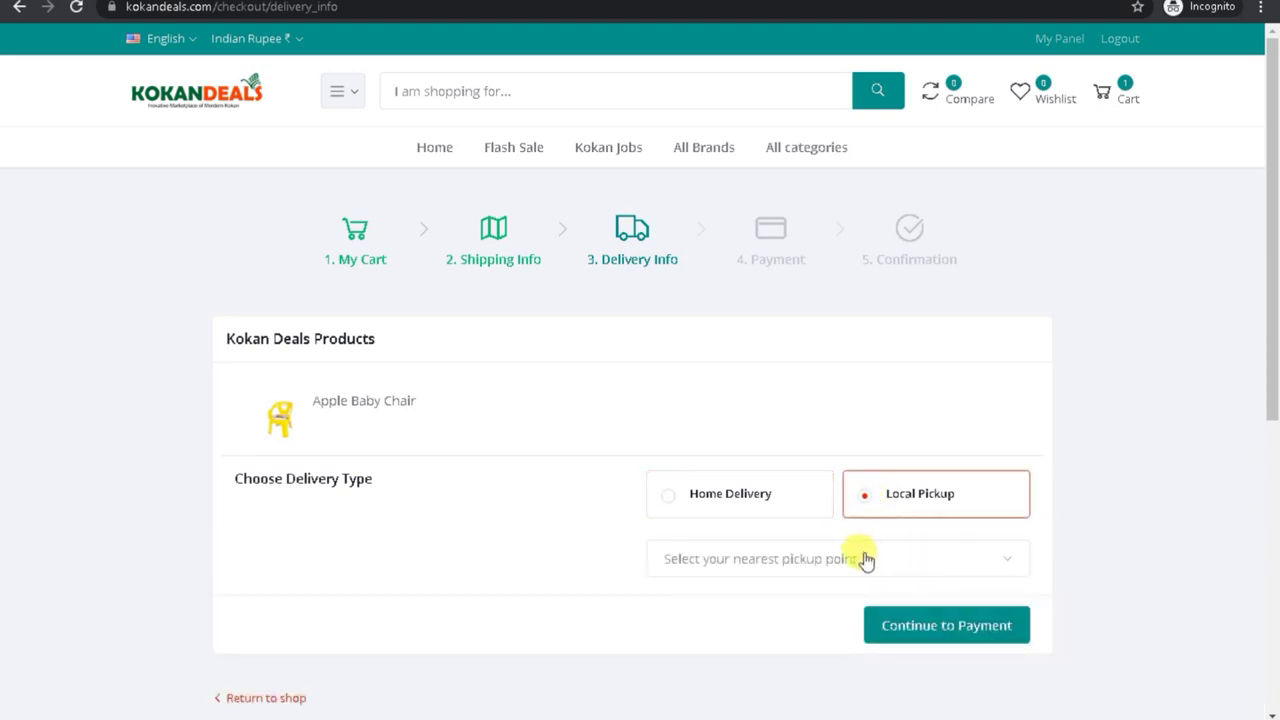
pyautogui.click(862, 559)
pyautogui.click(662, 503)
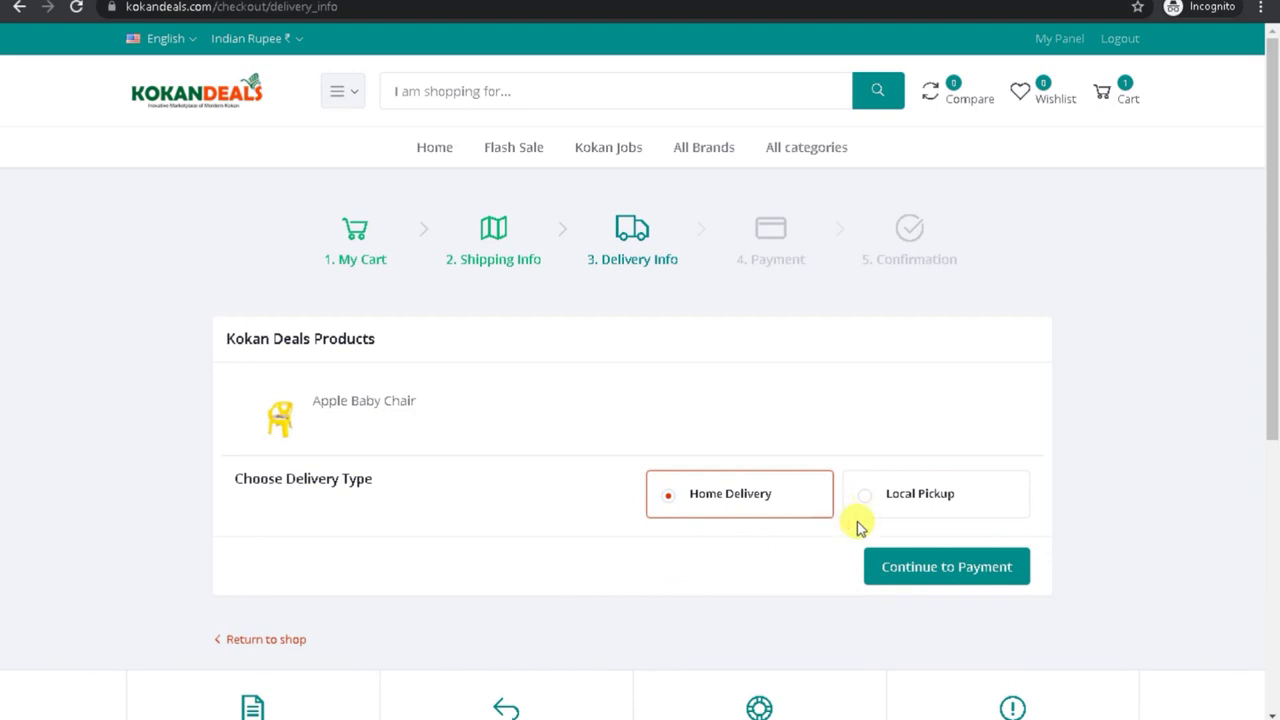
# Step: In the admin panel, try Setup & Configurations > Features Activation, then go back to brands
pyautogui.moveTo(931, 705)
pyautogui.click(884, 690)
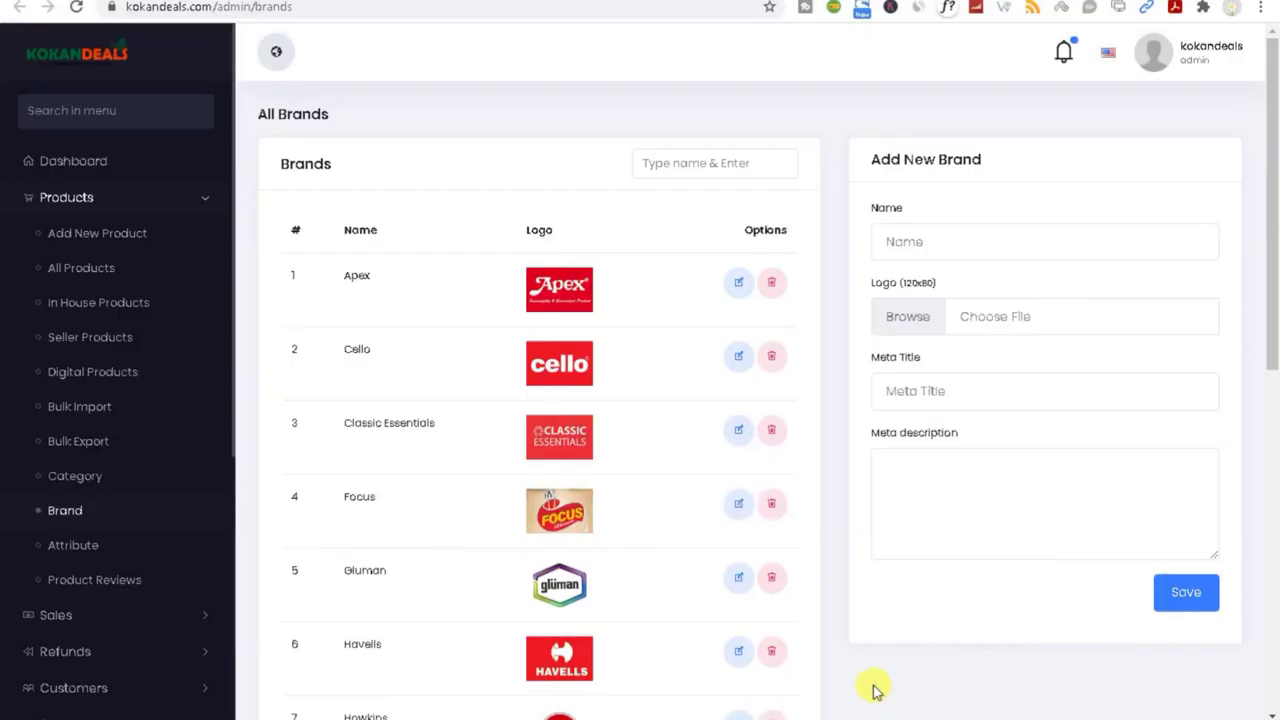
pyautogui.scroll(-2, 165, 600)
pyautogui.scroll(-4, 165, 622)
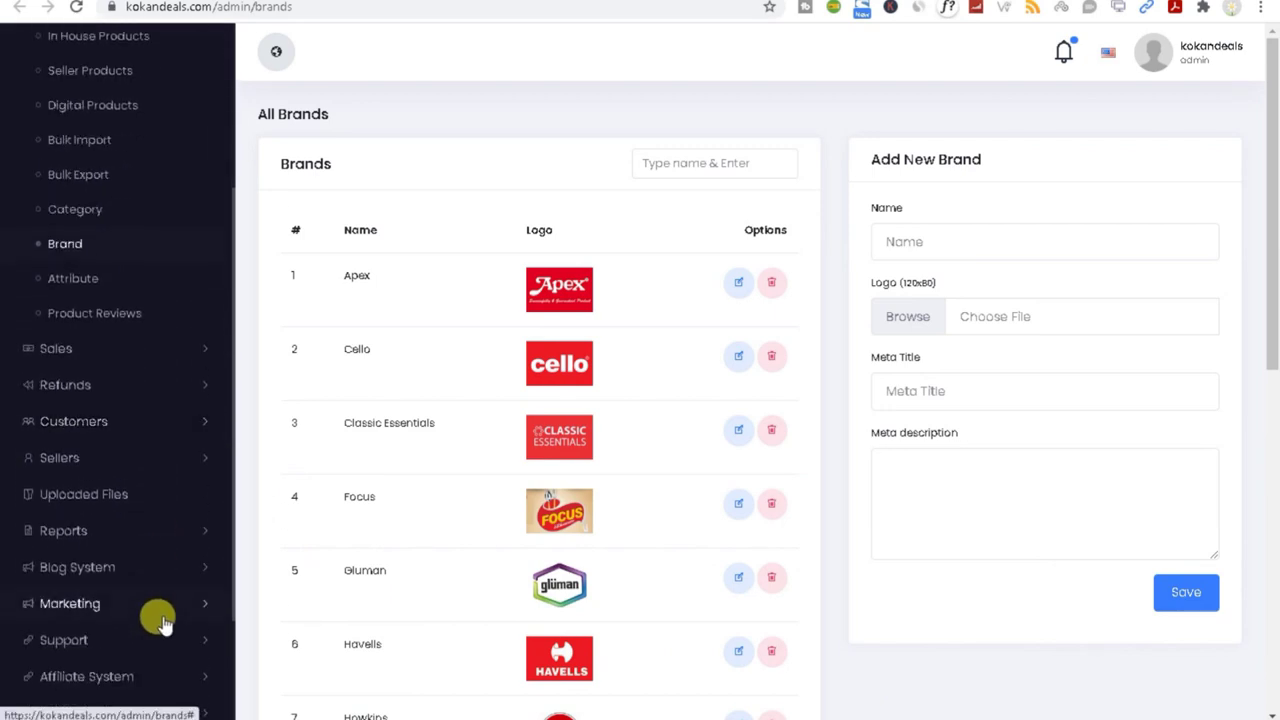
pyautogui.moveTo(1268, 277); pyautogui.dragTo(1266, 411)
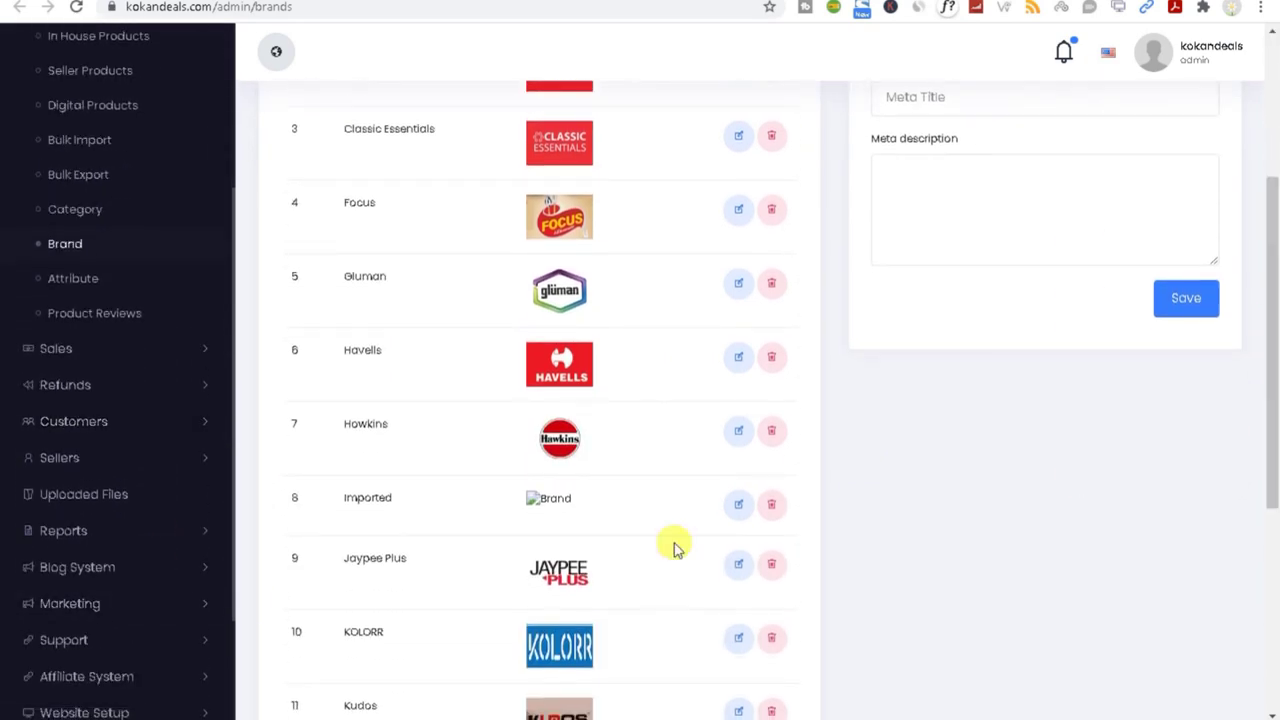
pyautogui.scroll(-4, 171, 623)
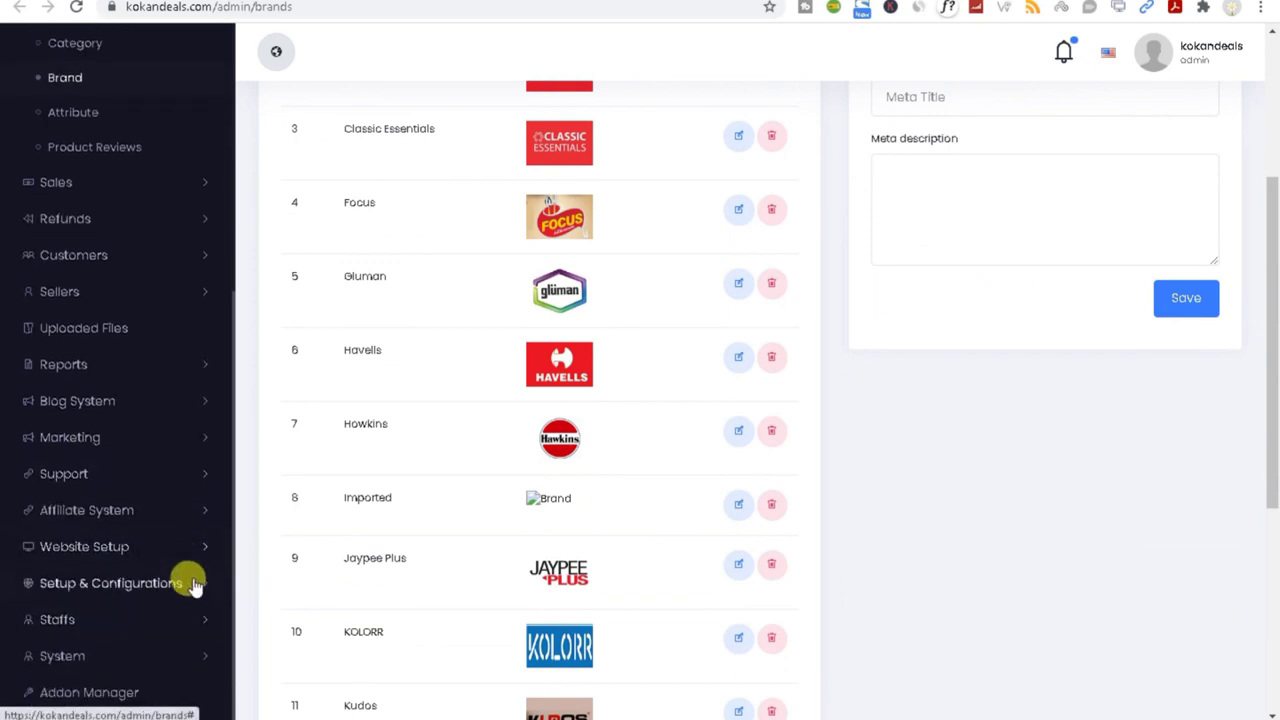
pyautogui.click(196, 585)
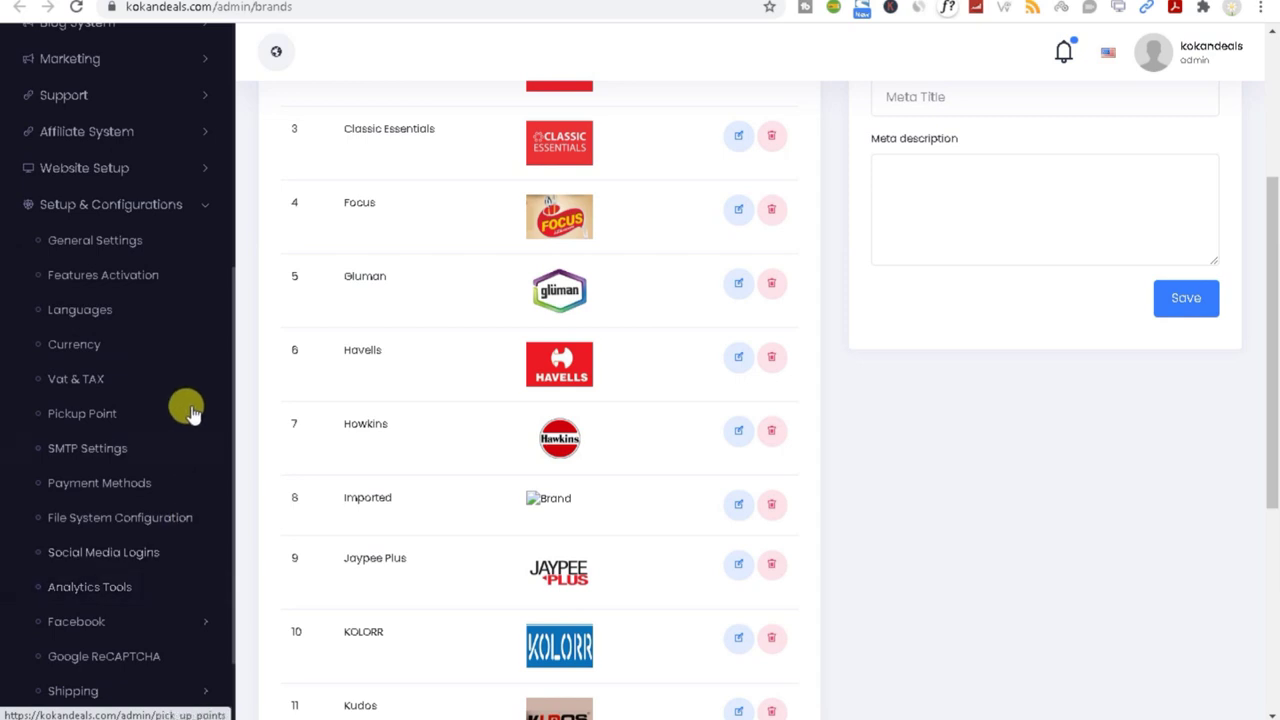
pyautogui.click(110, 276)
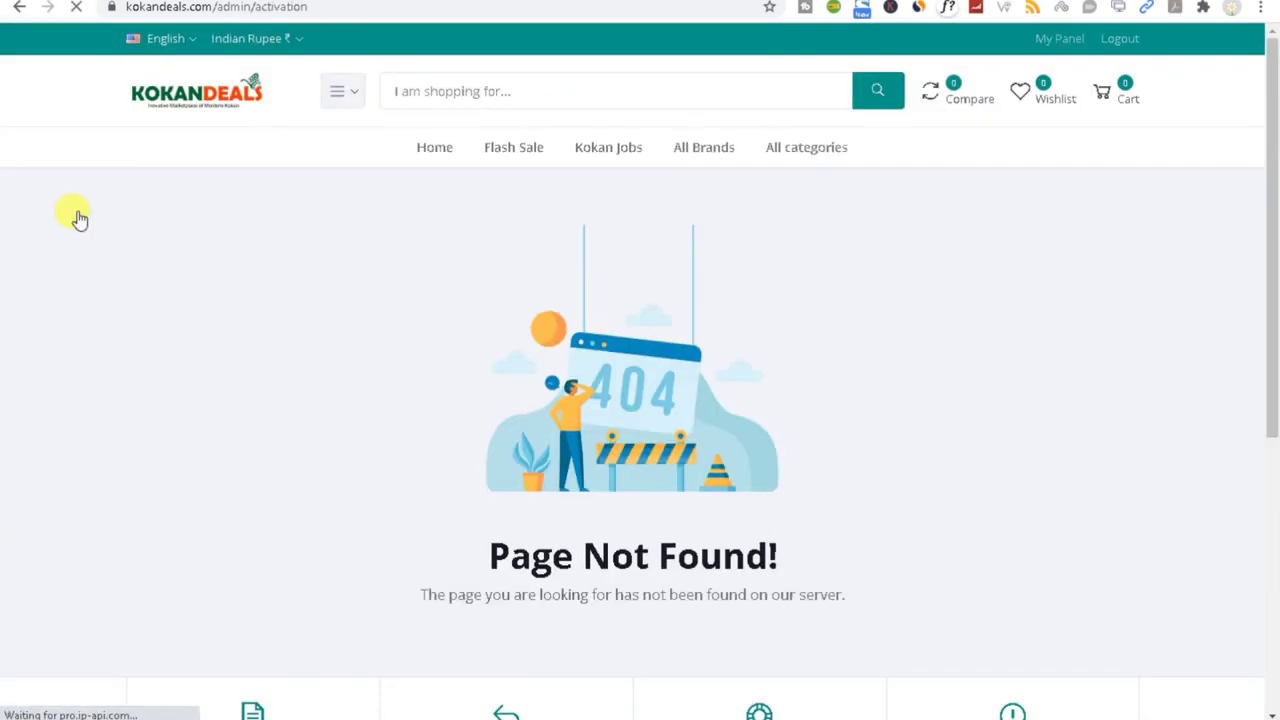
pyautogui.click(20, 8)
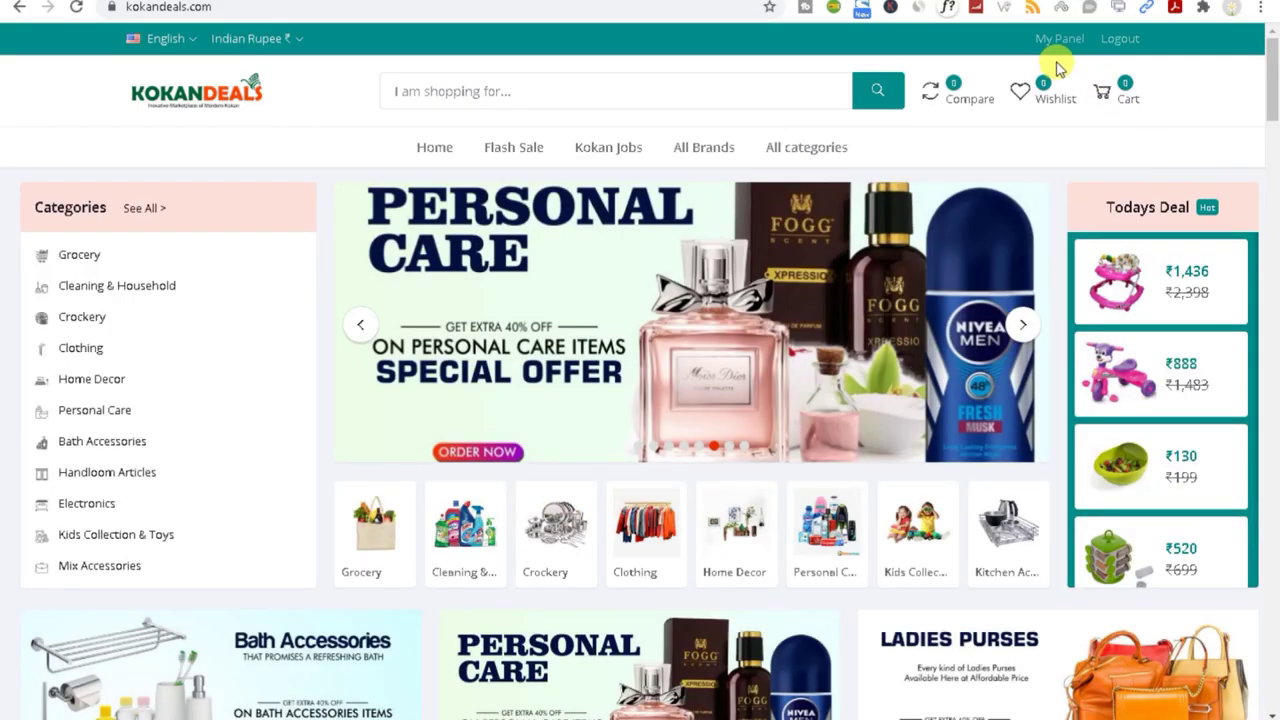
# Step: Log out of the admin account and choose Local Pickup in the customer's checkout
pyautogui.click(1055, 40)
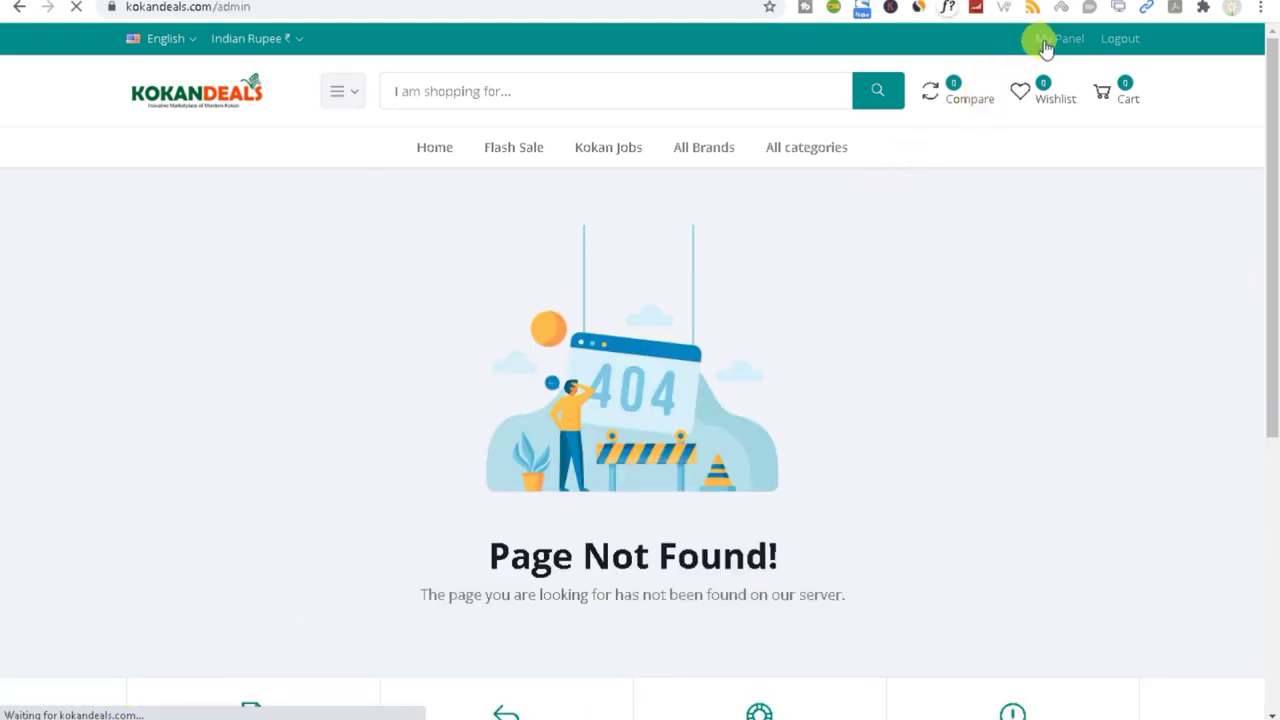
pyautogui.click(183, 108)
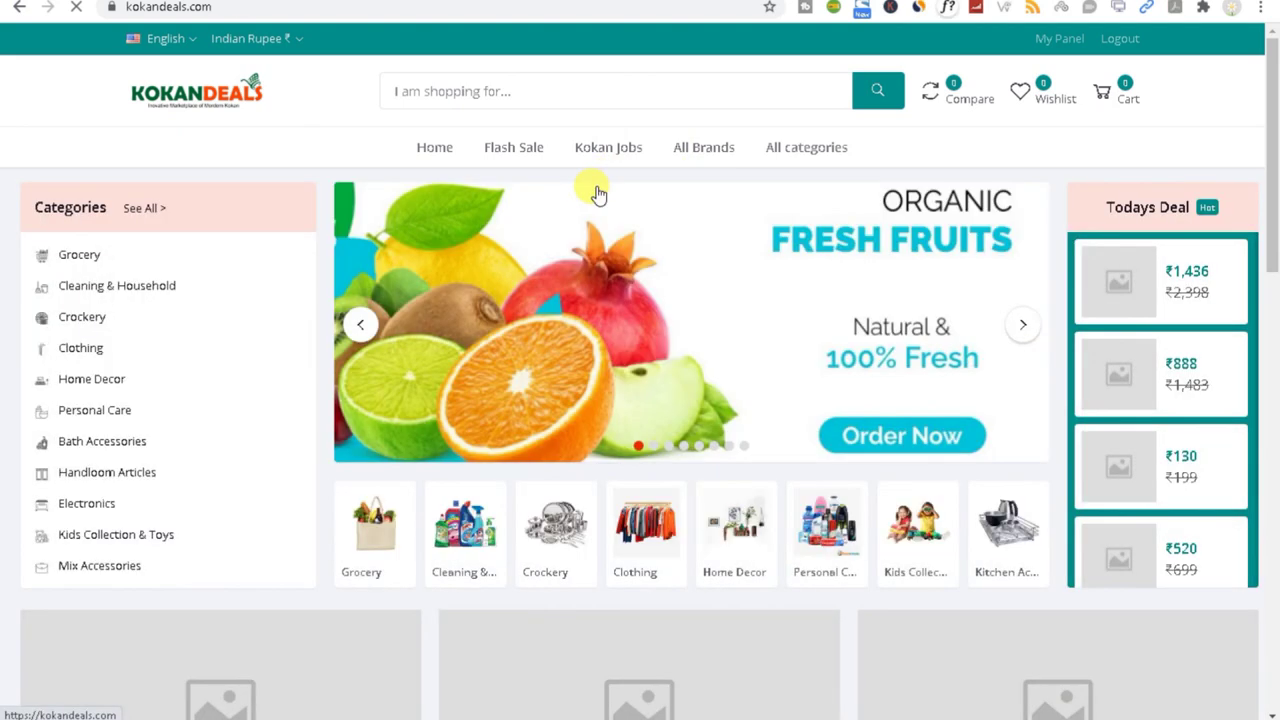
pyautogui.click(1120, 40)
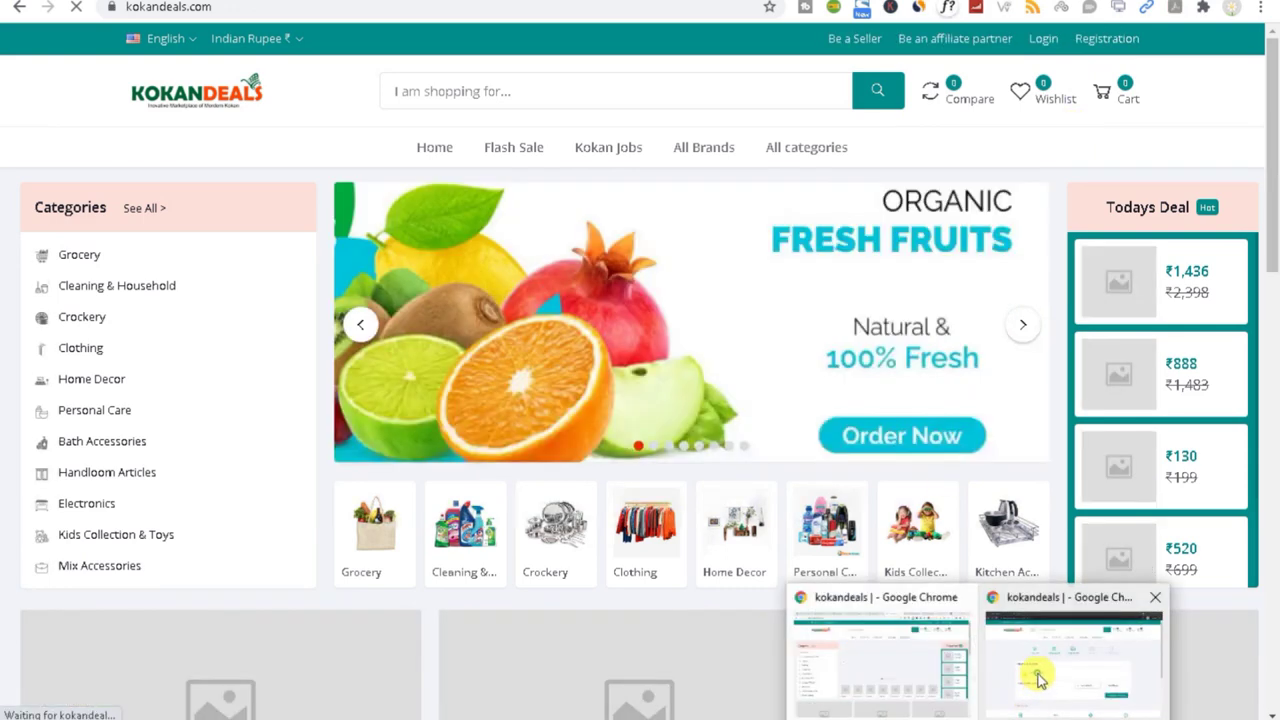
pyautogui.click(1071, 614)
pyautogui.click(909, 503)
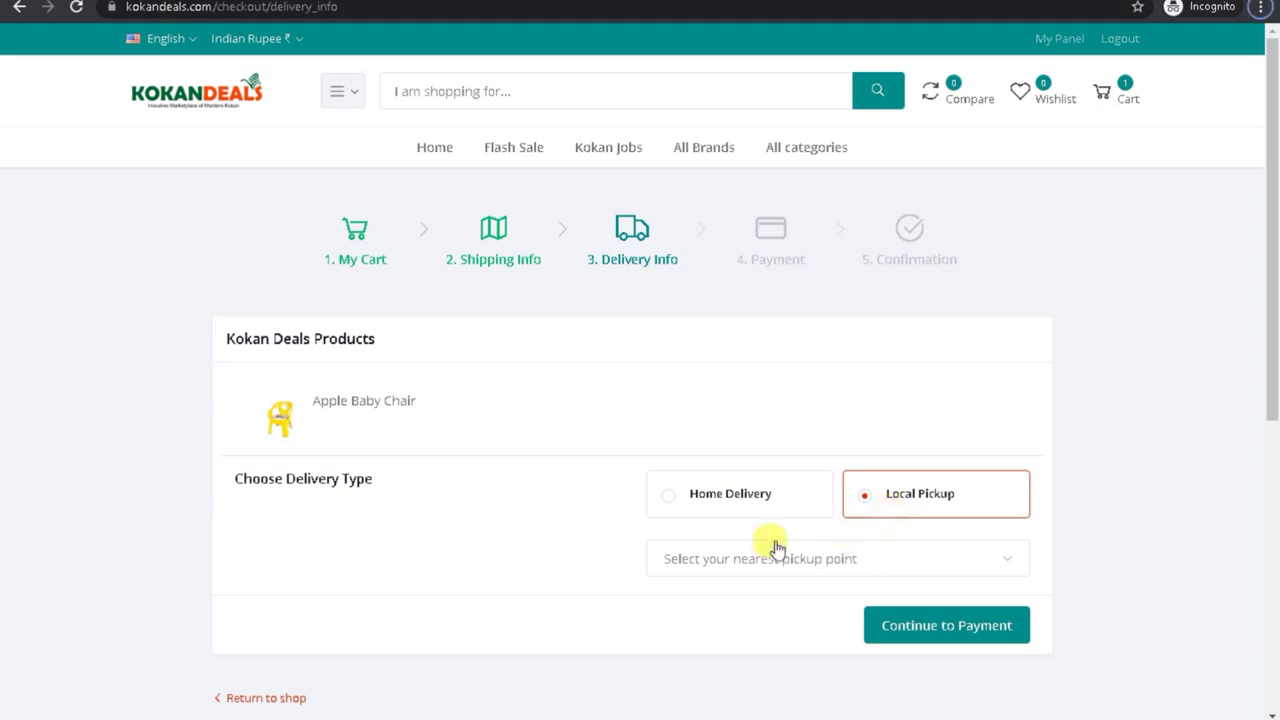
# Step: Choose Home Delivery for the Apple Baby Chair and continue to the Payment step
pyautogui.click(656, 500)
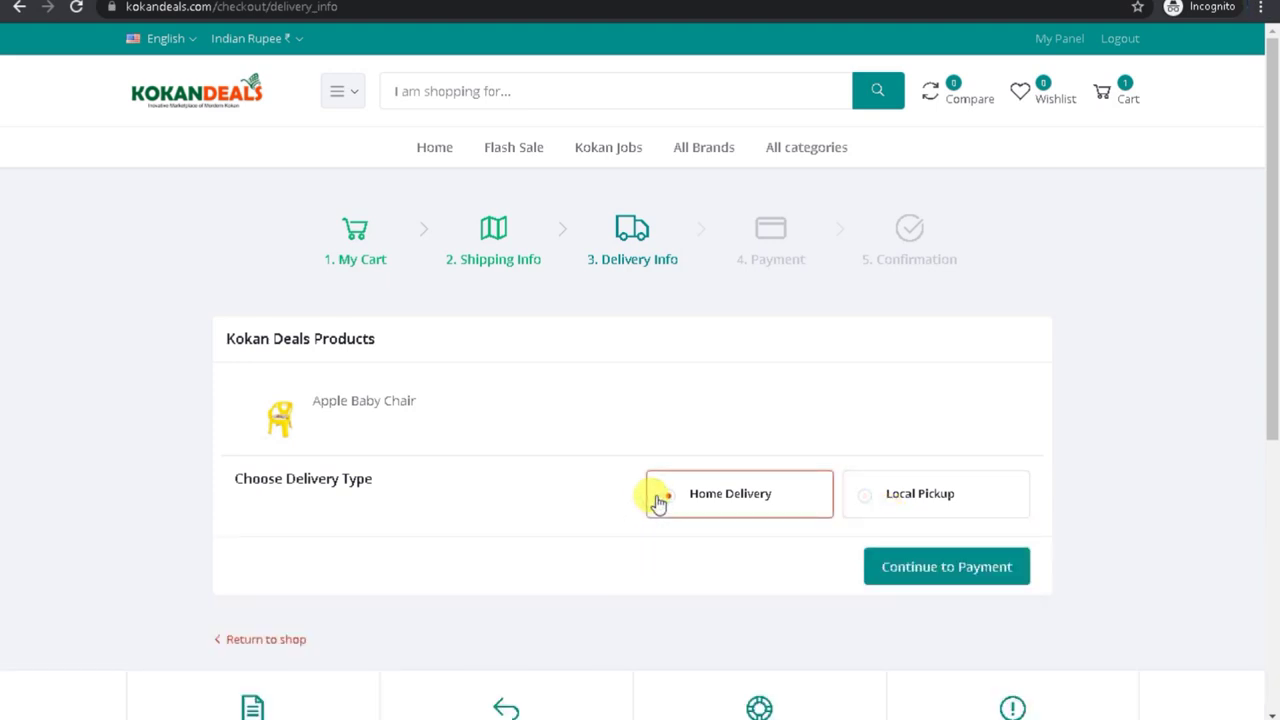
pyautogui.click(908, 566)
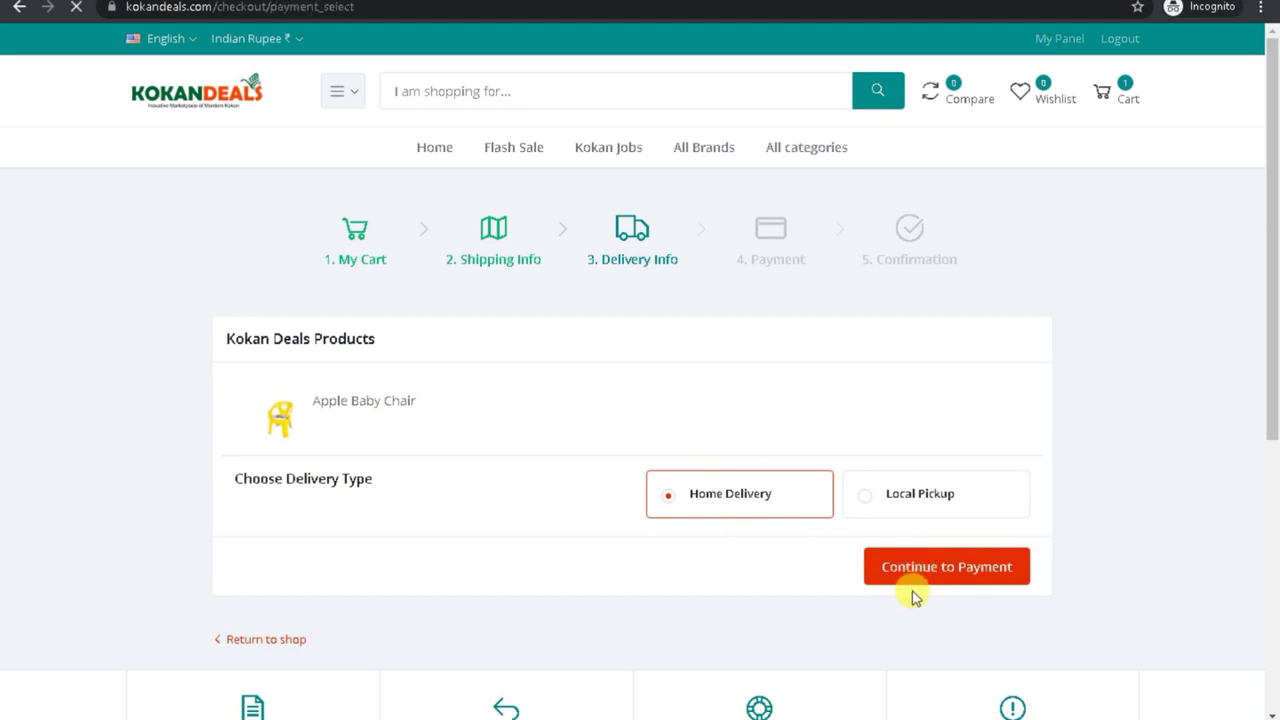
pyautogui.moveTo(1266, 220)
pyautogui.mouseDown()
pyautogui.moveTo(1266, 343)
pyautogui.moveTo(1257, 220)
pyautogui.mouseUp()
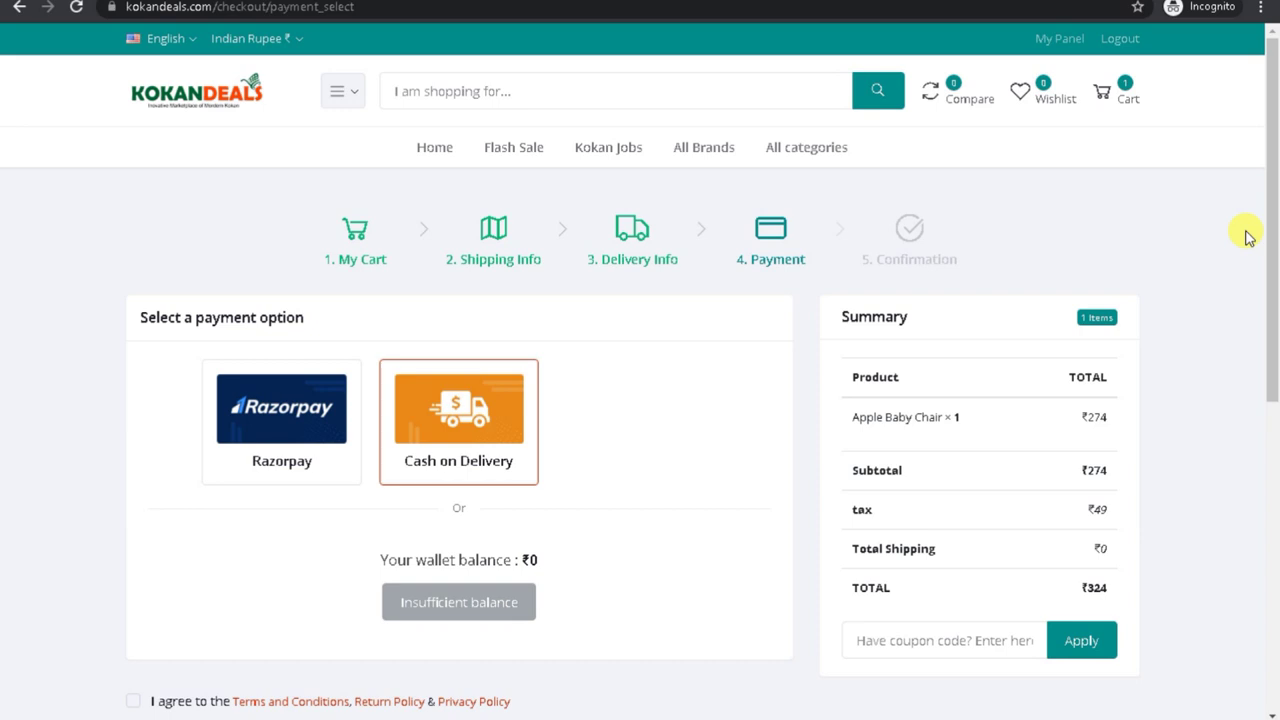
# Step: Pay by Cash on Delivery, accept the terms and policies, and complete the ₹324 order
pyautogui.click(303, 461)
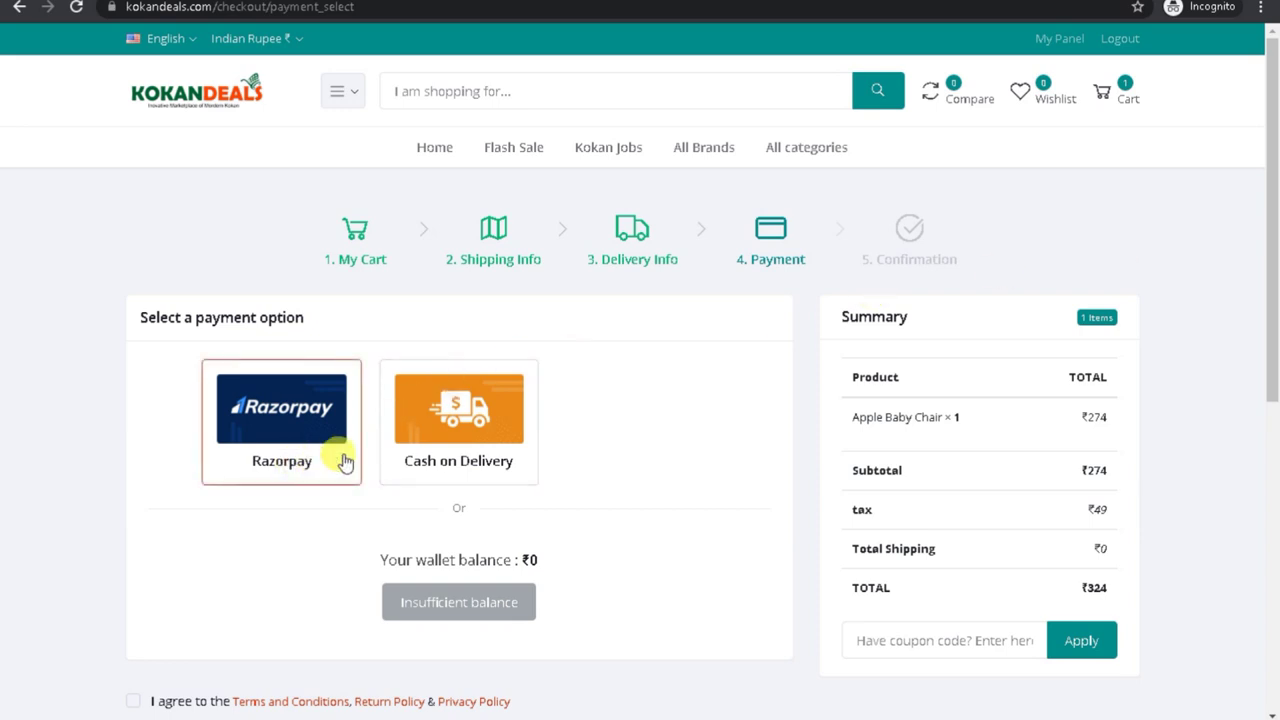
pyautogui.click(424, 463)
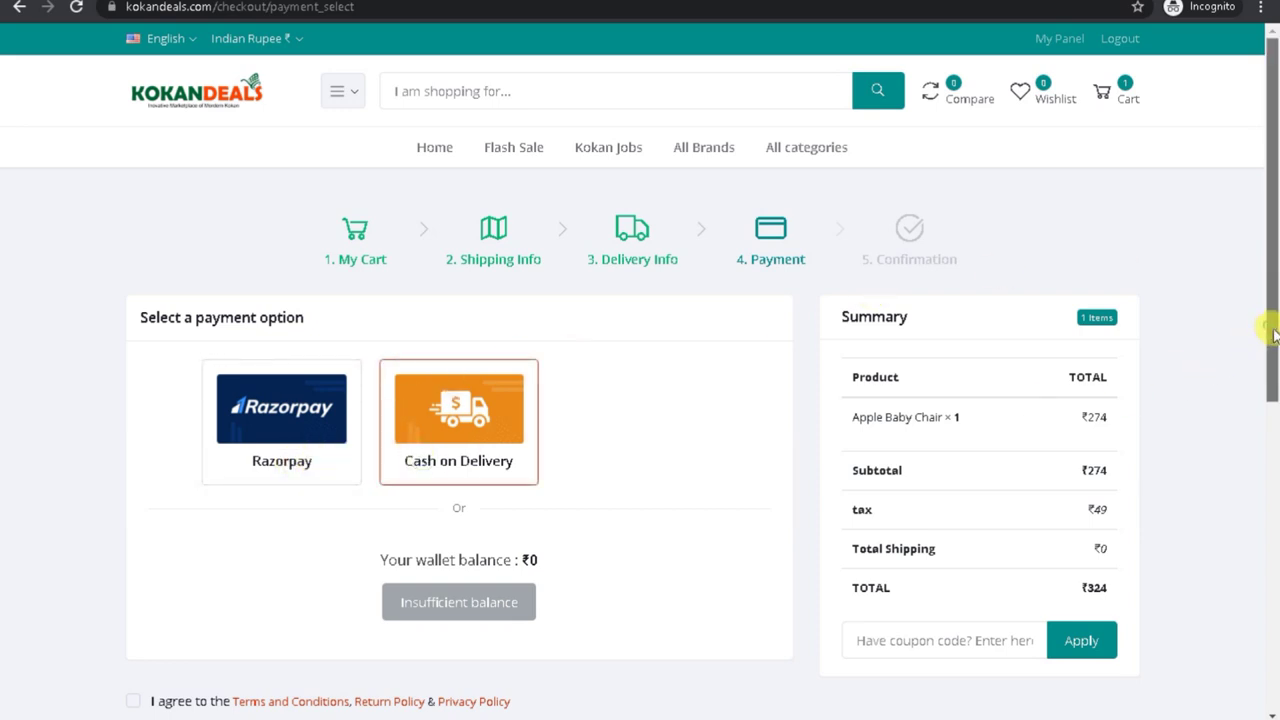
pyautogui.moveTo(1268, 334); pyautogui.dragTo(1272, 387)
pyautogui.click(136, 597)
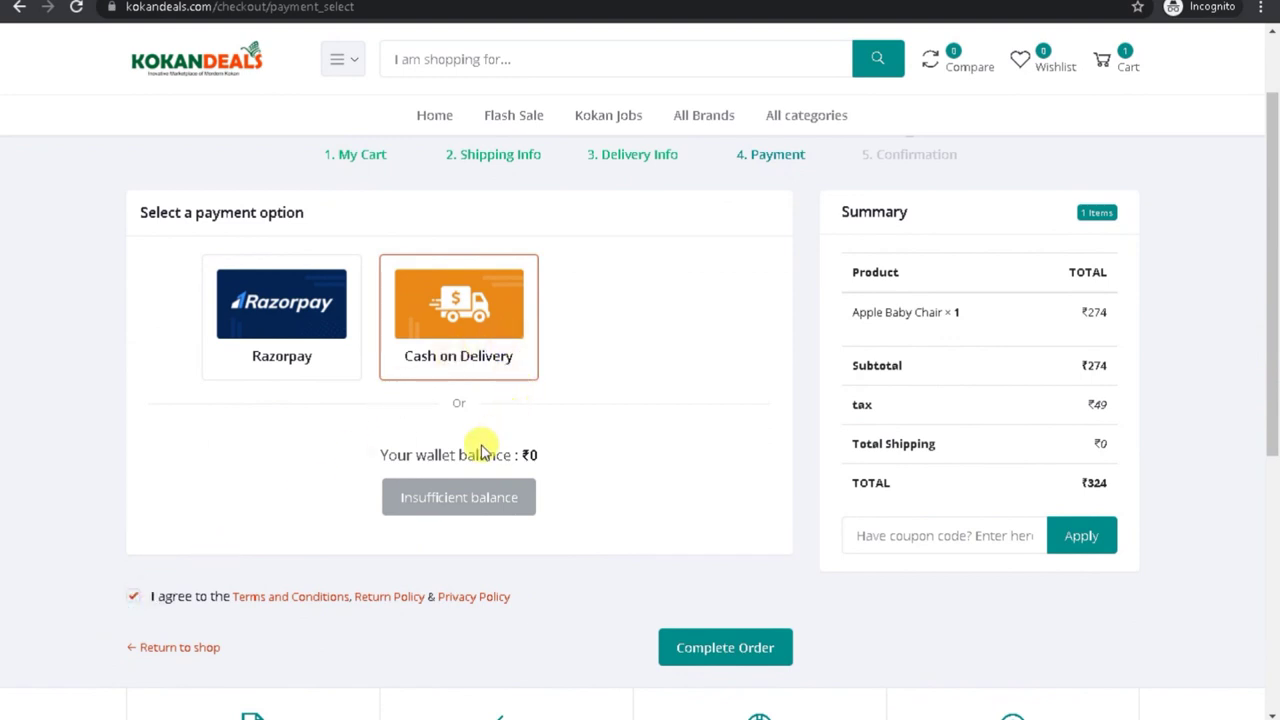
pyautogui.moveTo(368, 452); pyautogui.dragTo(545, 477)
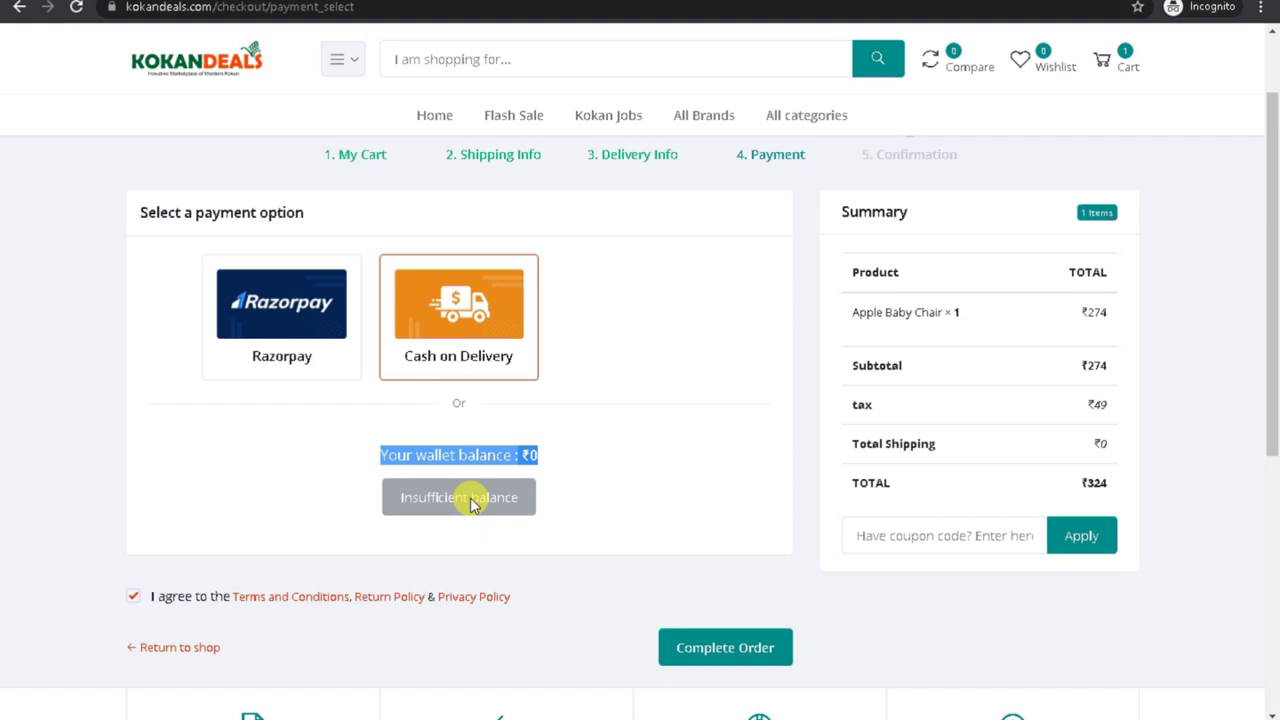
pyautogui.click(891, 535)
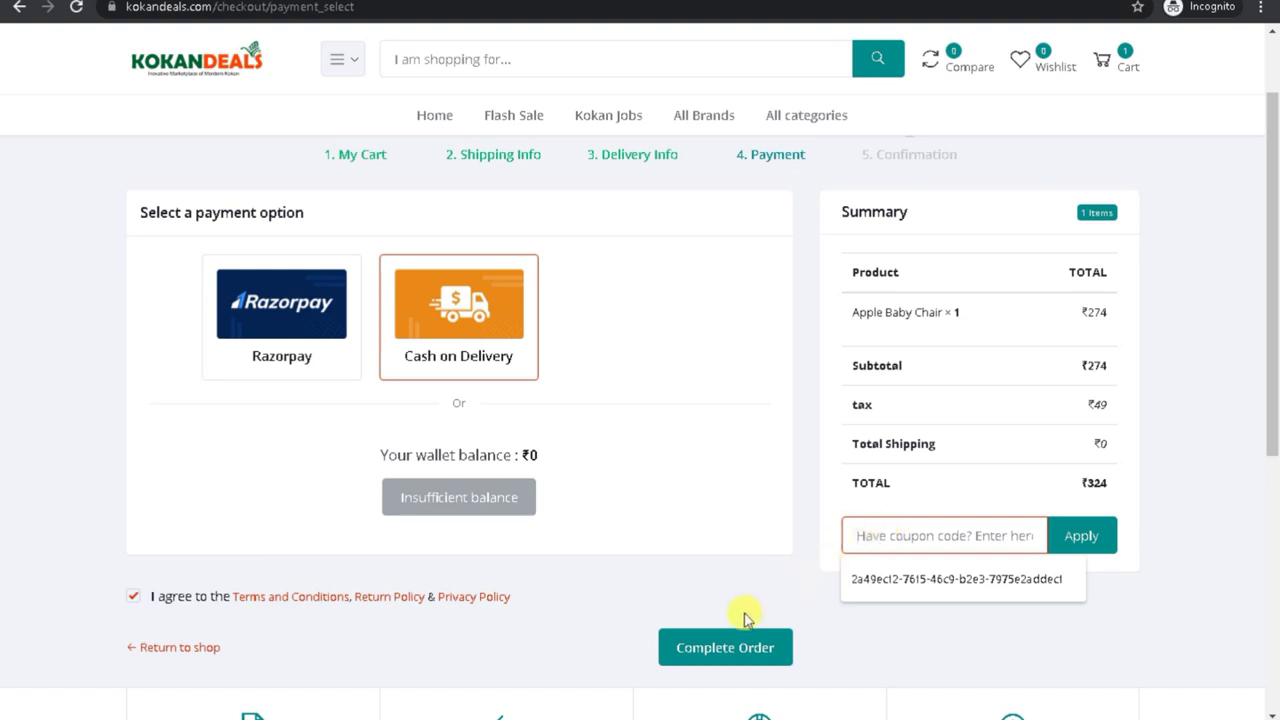
pyautogui.click(709, 659)
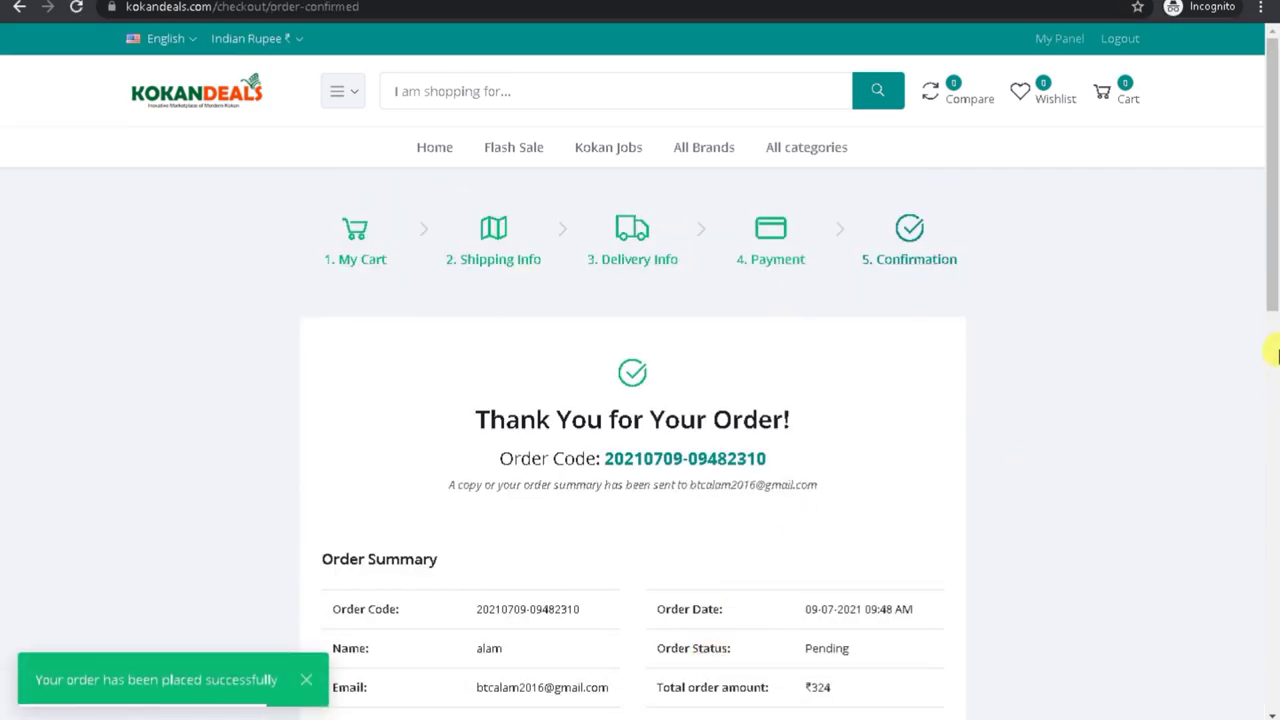
# Step: Review the confirmation's Flat shipping rate, Cash on delivery payment and Mumbai shipping address
pyautogui.moveTo(1270, 228); pyautogui.dragTo(1249, 343)
pyautogui.moveTo(794, 403); pyautogui.dragTo(937, 409)
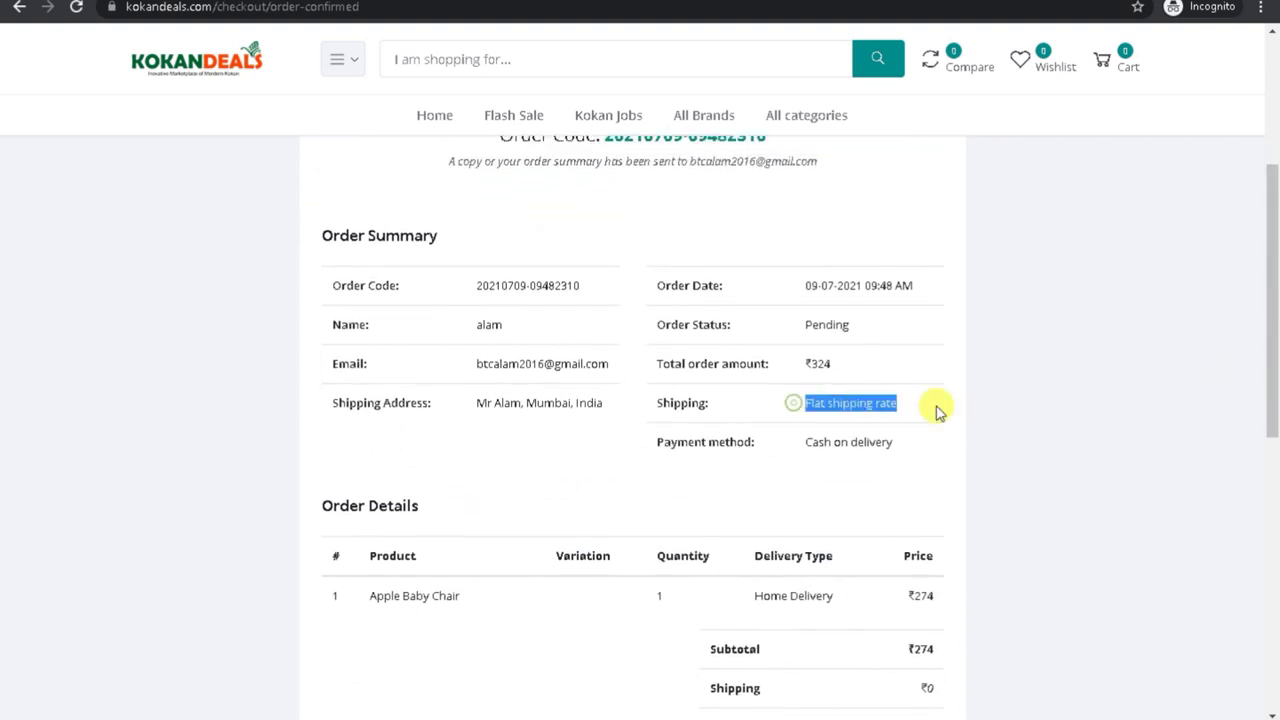
pyautogui.moveTo(795, 440); pyautogui.dragTo(937, 456)
pyautogui.moveTo(472, 404); pyautogui.dragTo(478, 364)
pyautogui.doubleClick(529, 401)
pyautogui.scroll(-1, 531, 401)
pyautogui.click(1271, 480)
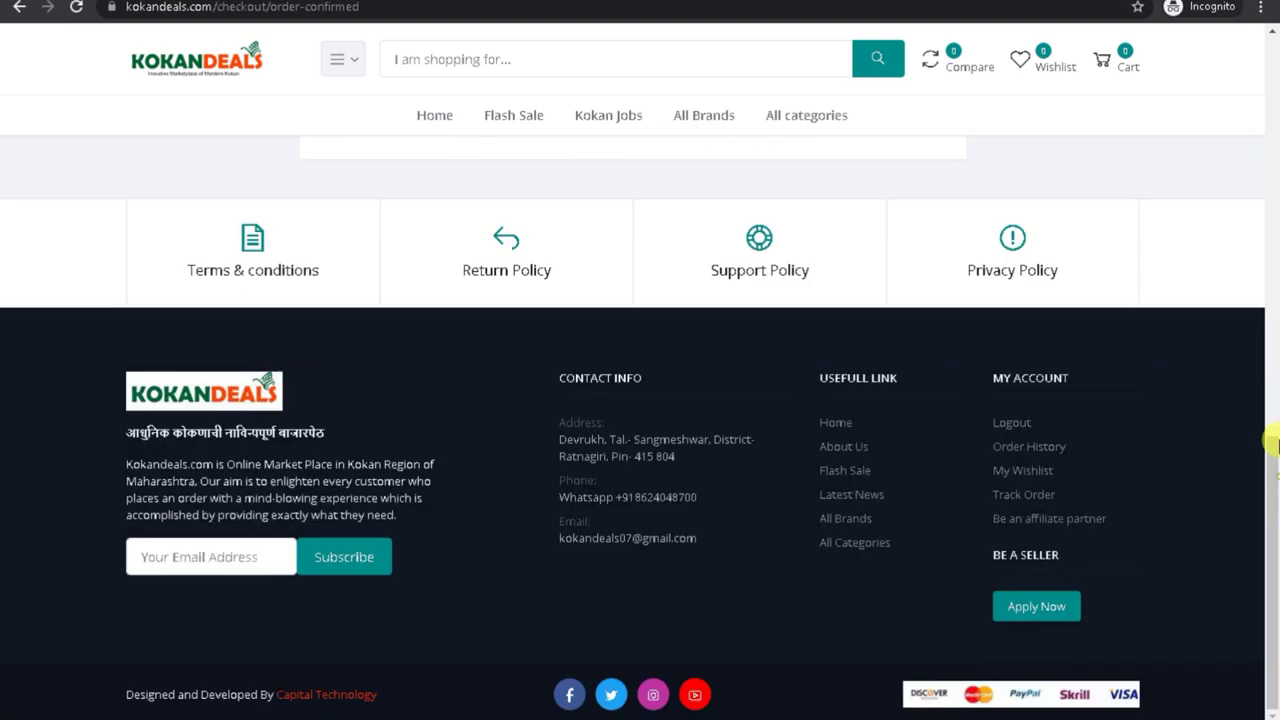
pyautogui.scroll(1, 1275, 457)
pyautogui.moveTo(1275, 457); pyautogui.dragTo(1271, 236)
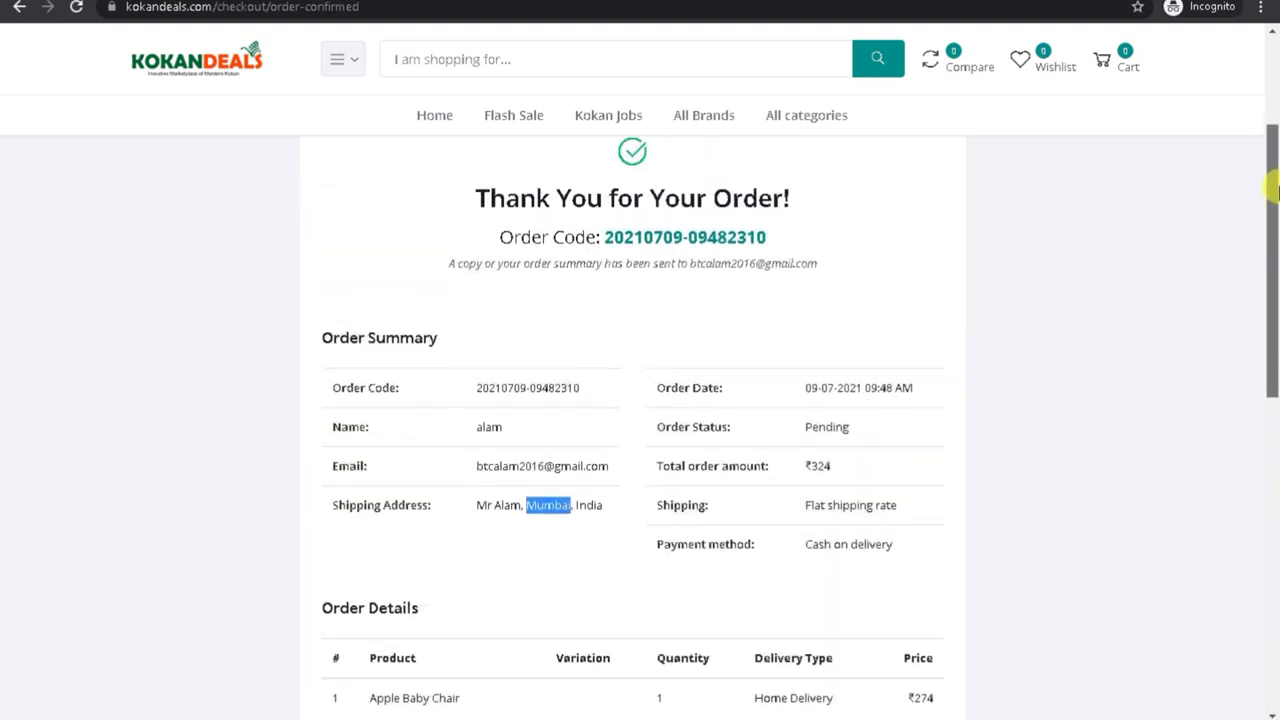
# Step: Copy the new order's code and open the footer's Track Order link in a new tab
pyautogui.moveTo(601, 253); pyautogui.dragTo(798, 258)
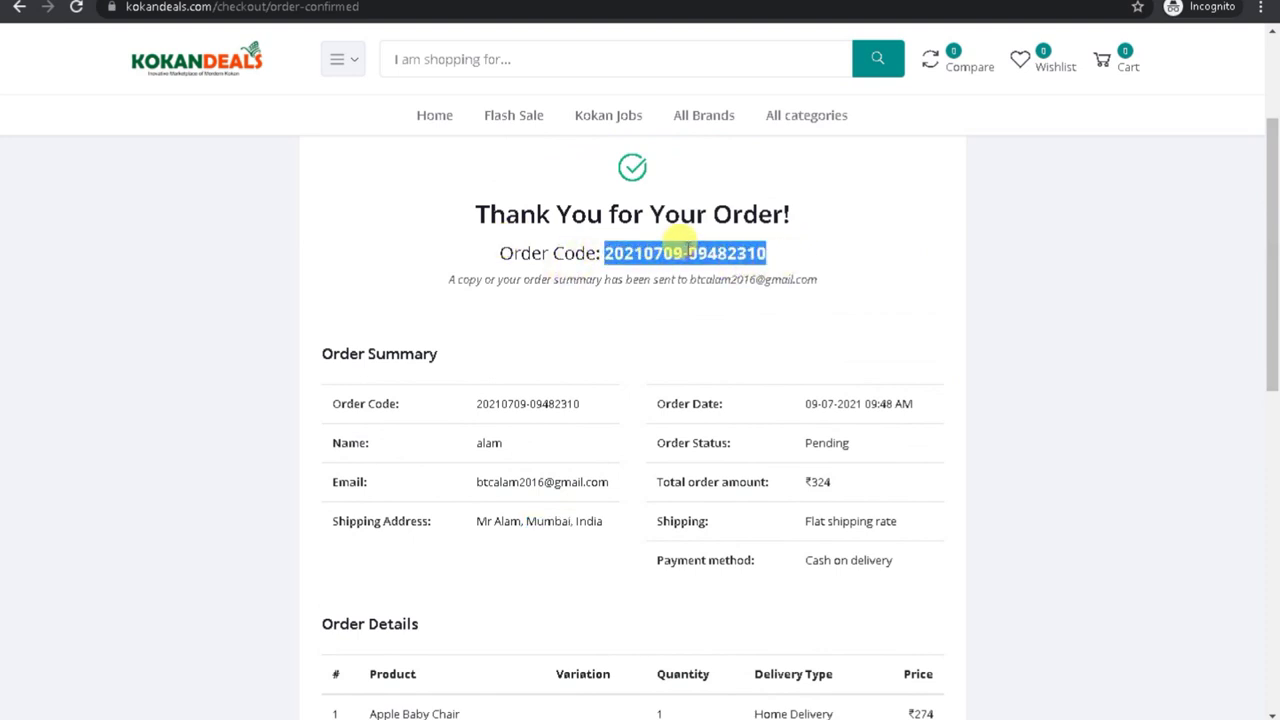
pyautogui.rightClick(684, 252)
pyautogui.click(722, 265)
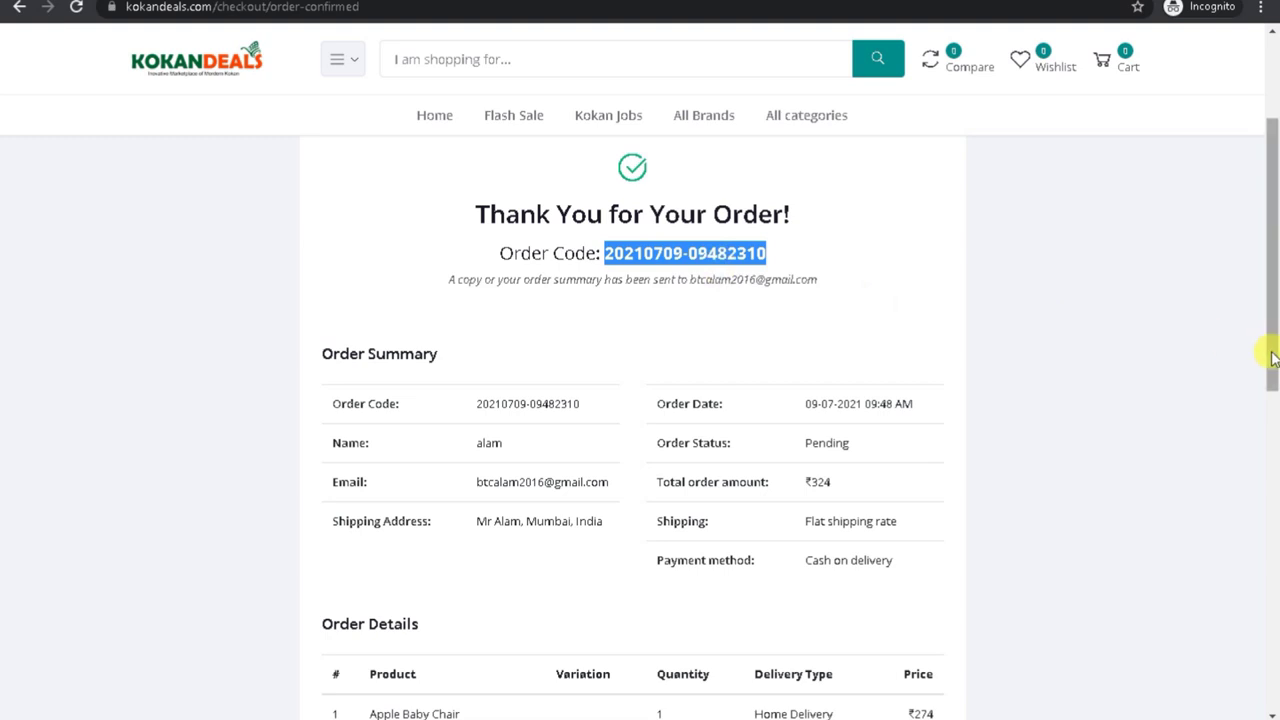
pyautogui.moveTo(1271, 349); pyautogui.dragTo(1275, 632)
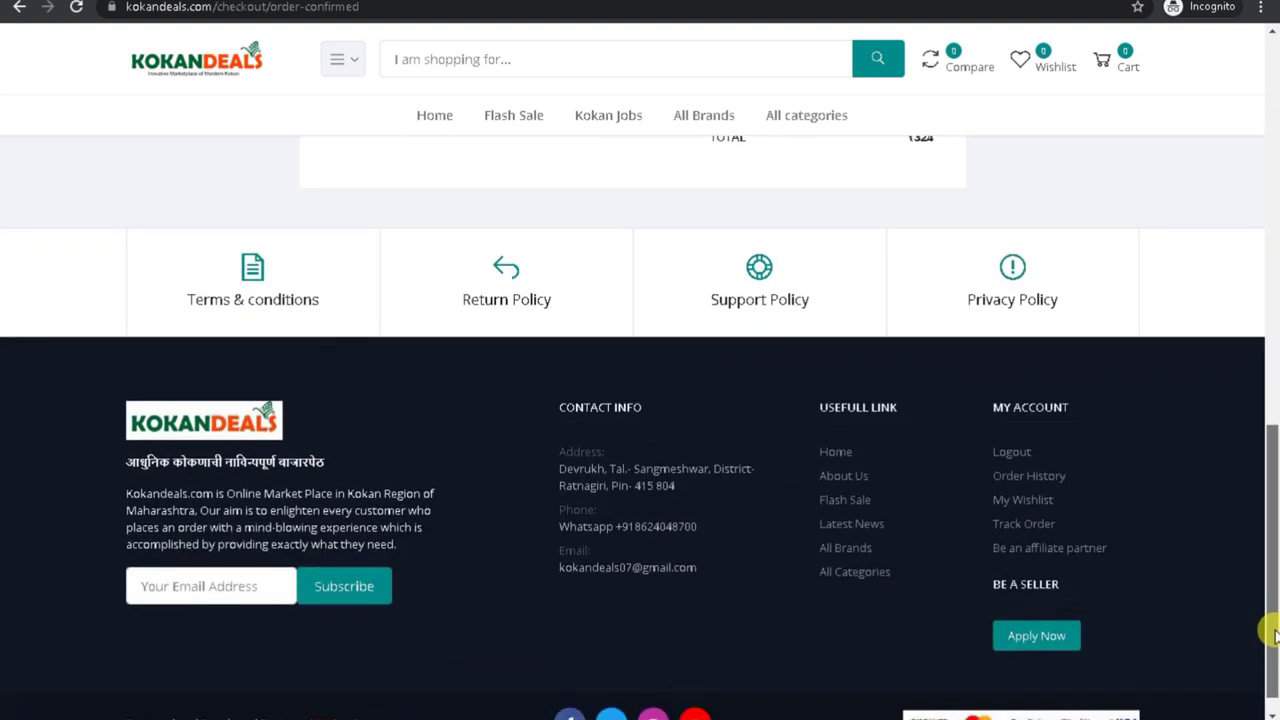
pyautogui.rightClick(1015, 526)
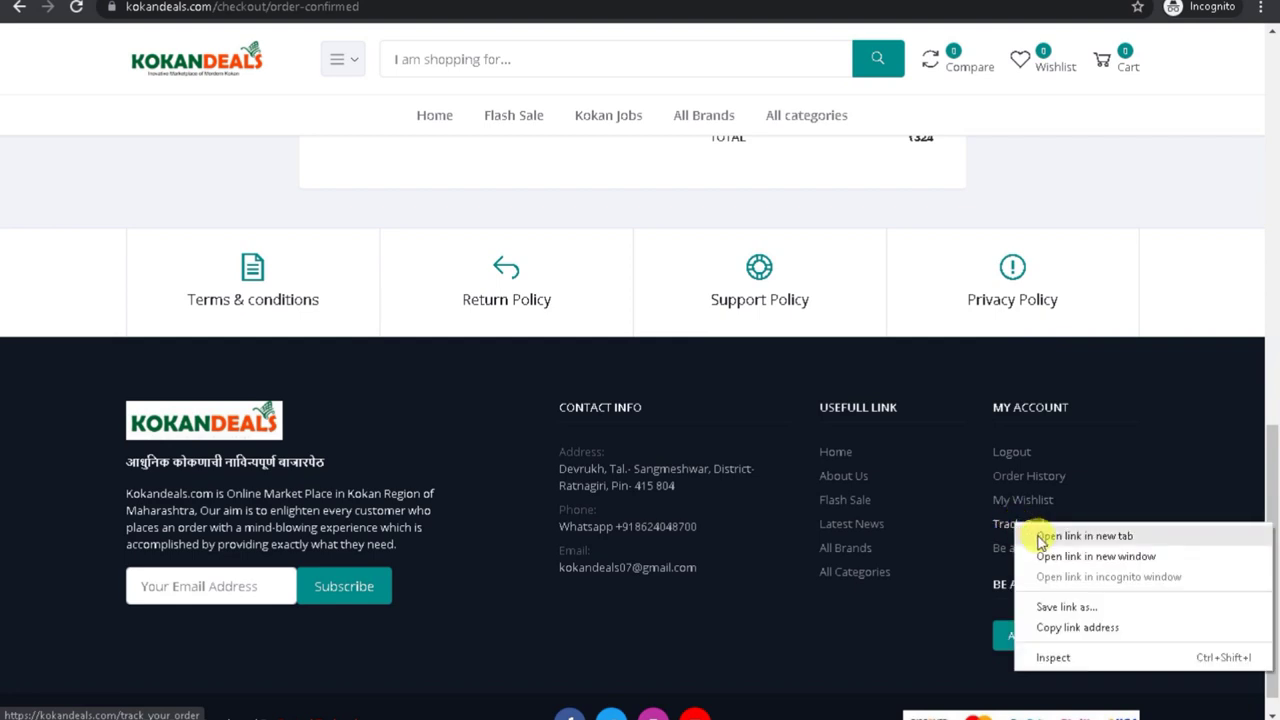
pyautogui.click(1040, 536)
# Step: In the new tab, browse the Orders list and received refund requests, then scroll to the footer
pyautogui.hotkey('ctrl', 'Tab')
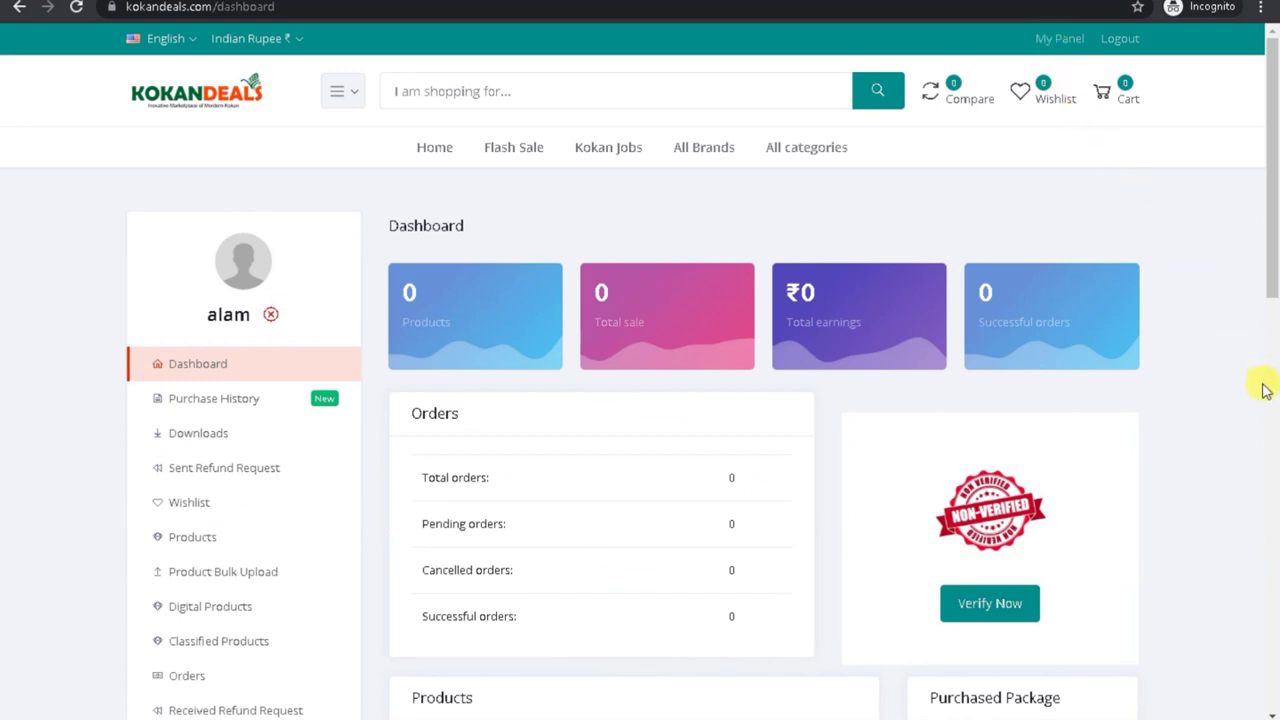
pyautogui.moveTo(1270, 205); pyautogui.dragTo(1271, 309)
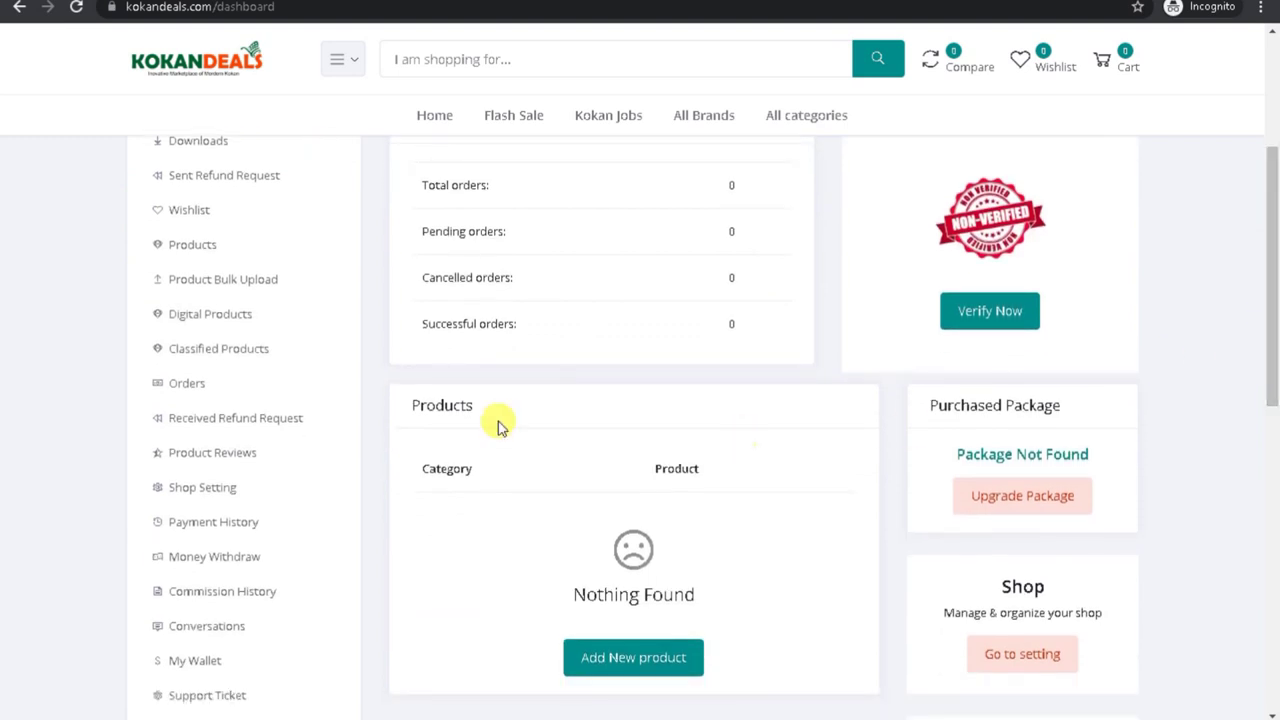
pyautogui.click(201, 391)
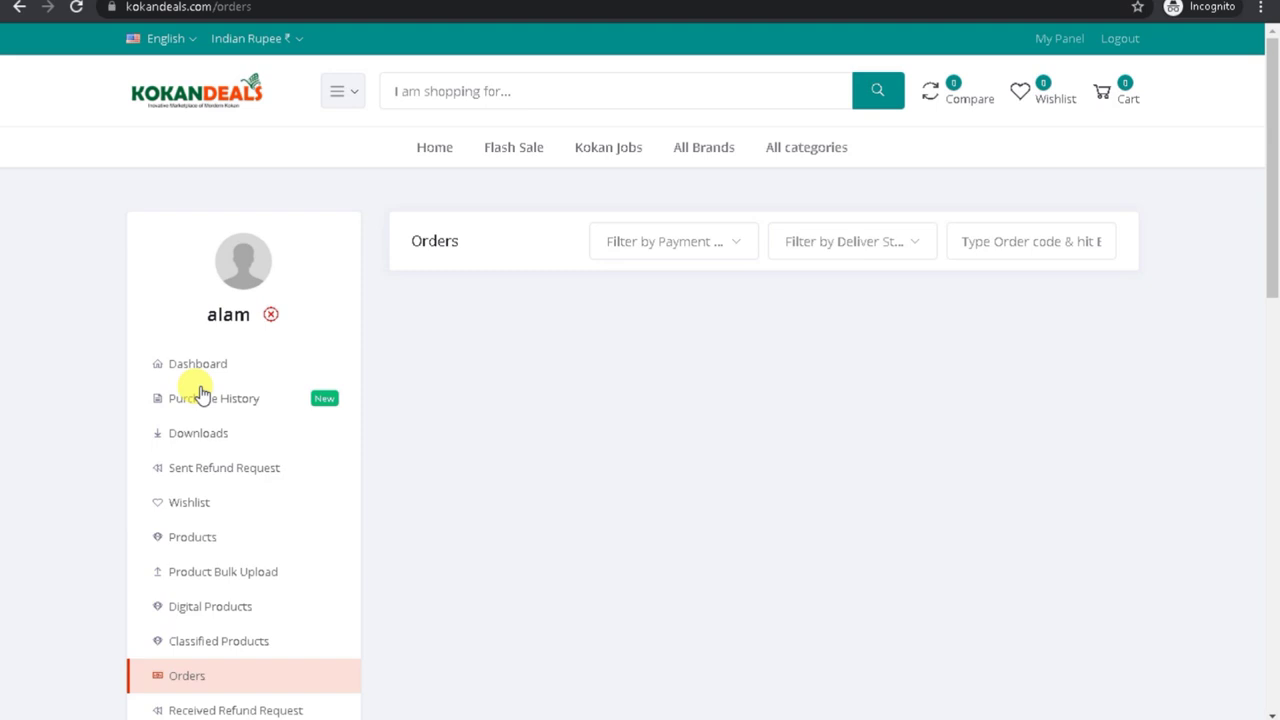
pyautogui.scroll(-3, 549, 331)
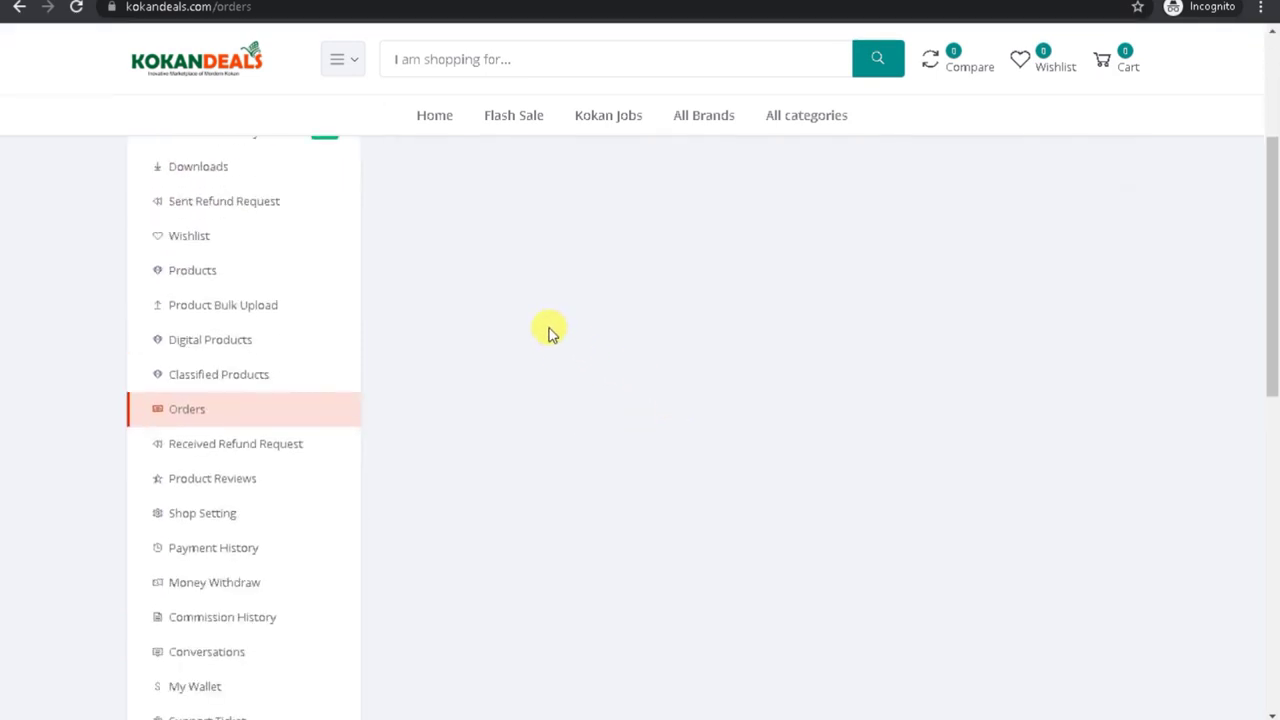
pyautogui.click(235, 453)
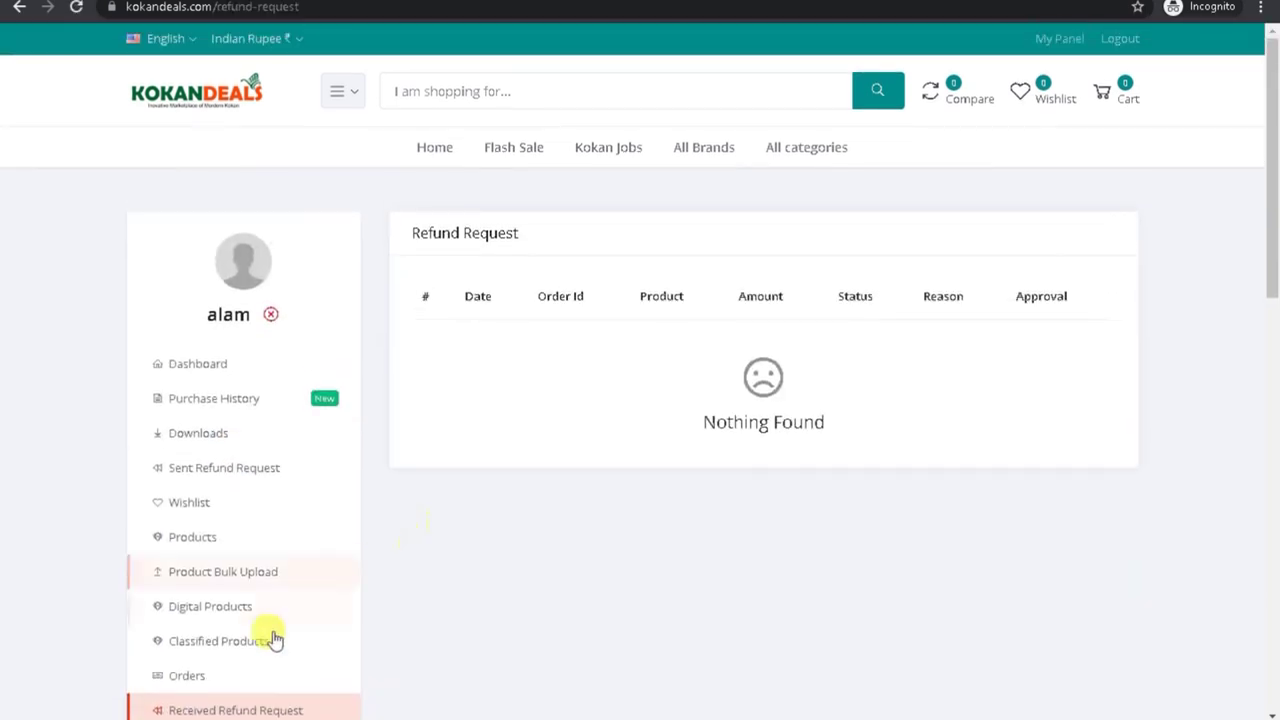
pyautogui.click(205, 676)
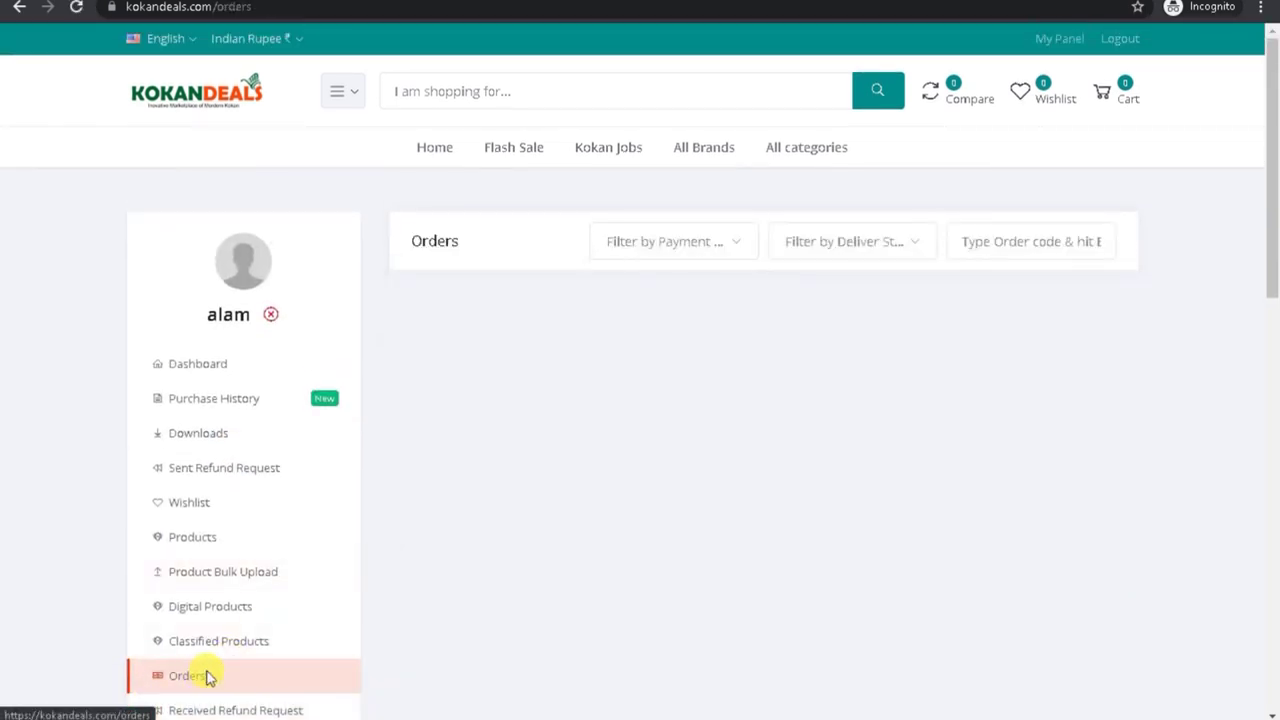
pyautogui.moveTo(1275, 225); pyautogui.dragTo(1237, 614)
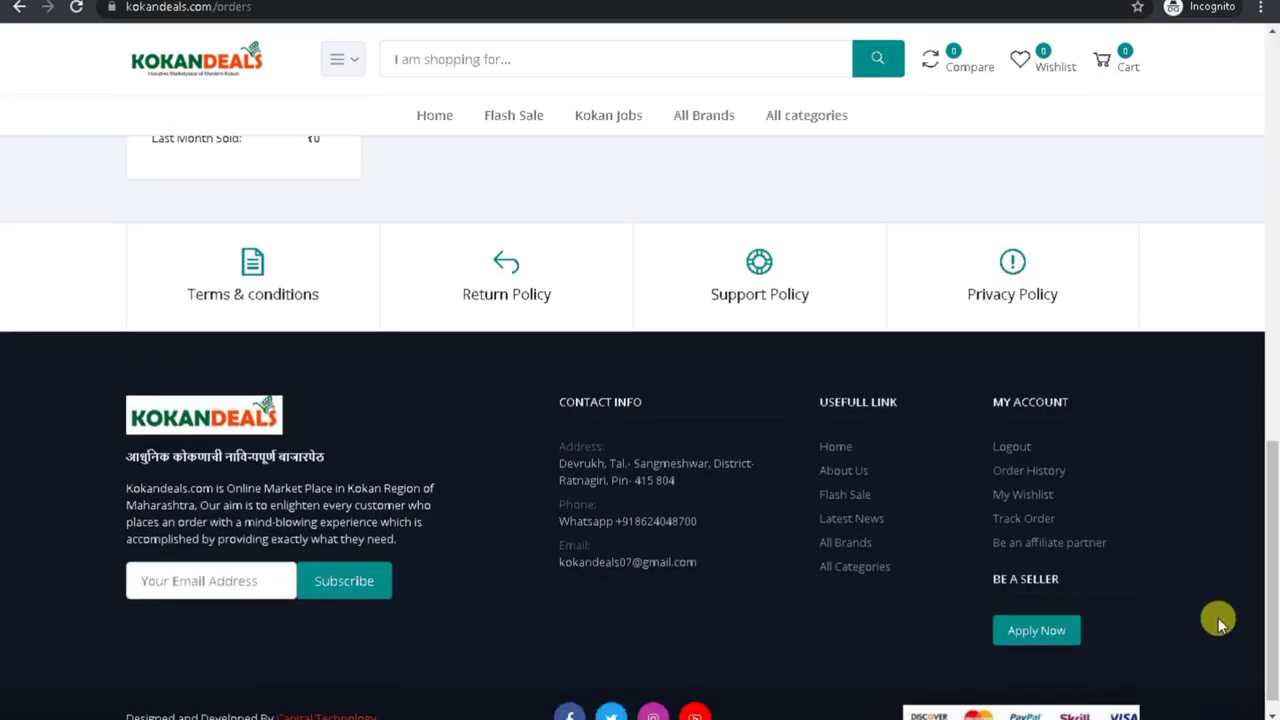
# Step: Paste the copied order code into Track Order and look up its status
pyautogui.click(1035, 520)
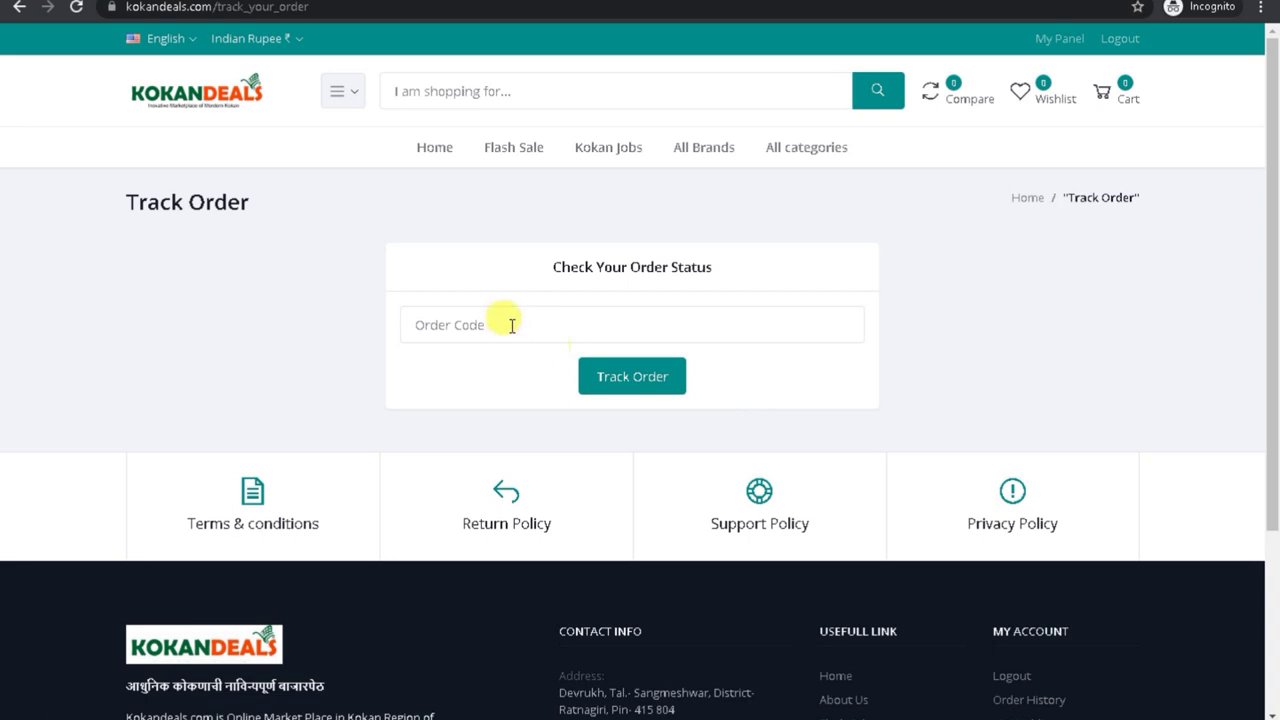
pyautogui.click(509, 327)
pyautogui.rightClick(509, 327)
pyautogui.click(543, 434)
pyautogui.click(620, 390)
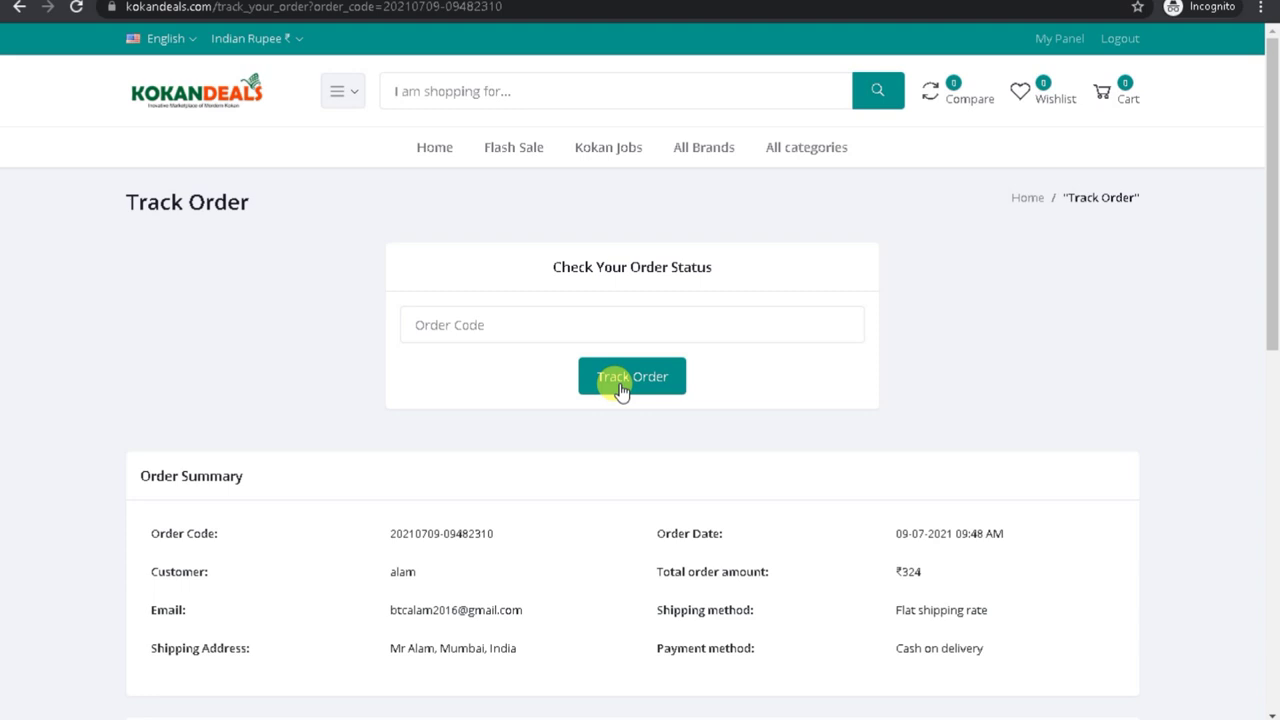
# Step: Highlight the reached Order placed step and the pending Confirmed step, then return to the admin window
pyautogui.scroll(-2, 596, 440)
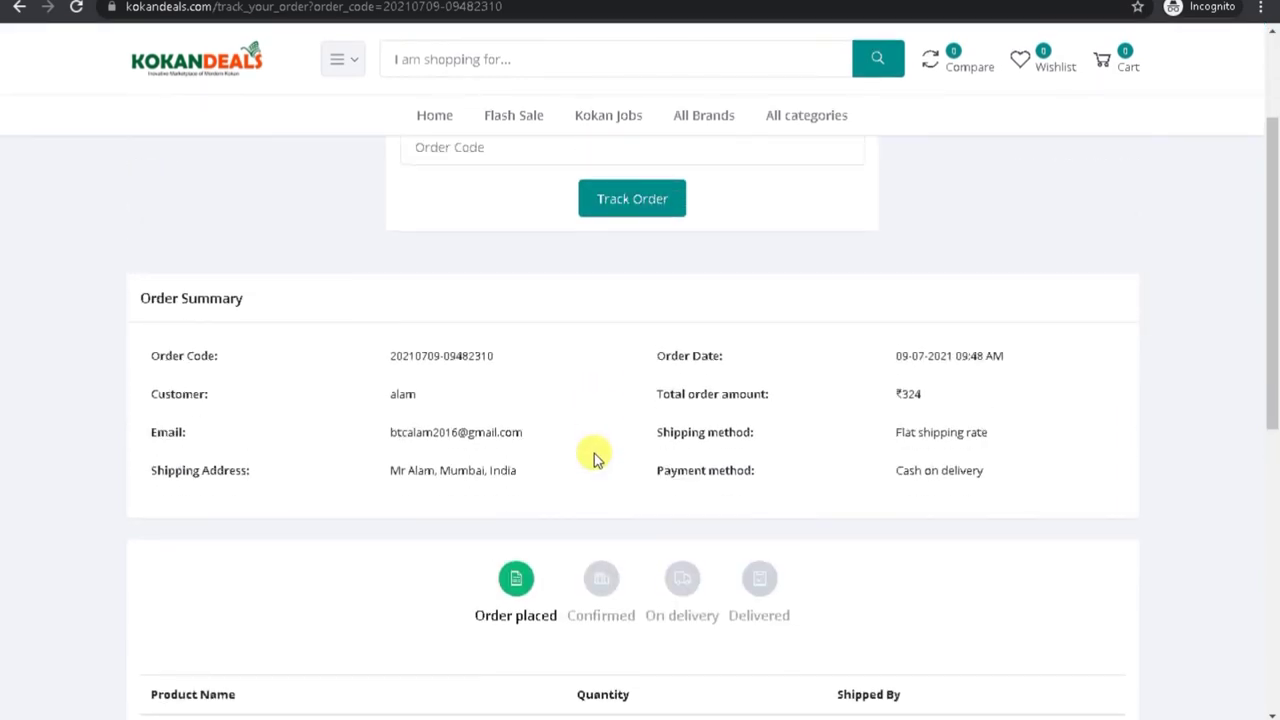
pyautogui.moveTo(1277, 300); pyautogui.dragTo(1277, 385)
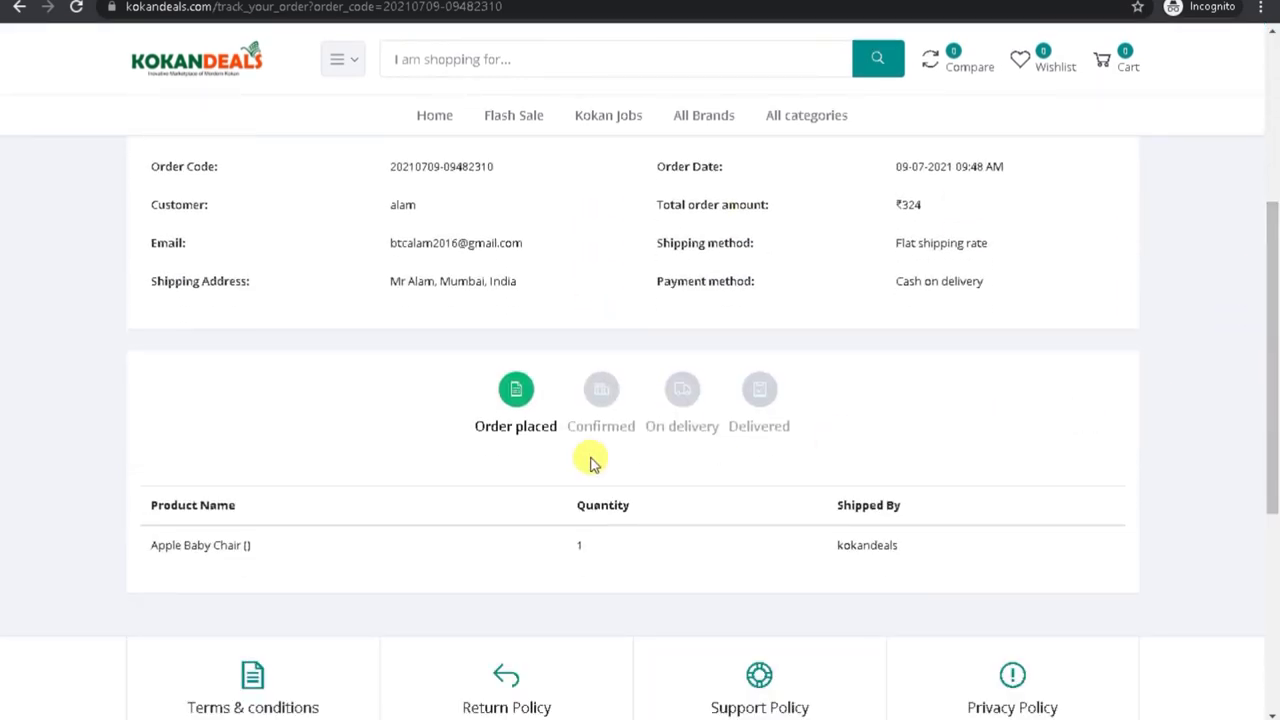
pyautogui.tripleClick(476, 426)
pyautogui.doubleClick(474, 426)
pyautogui.click(470, 428)
pyautogui.moveTo(470, 428); pyautogui.dragTo(563, 430)
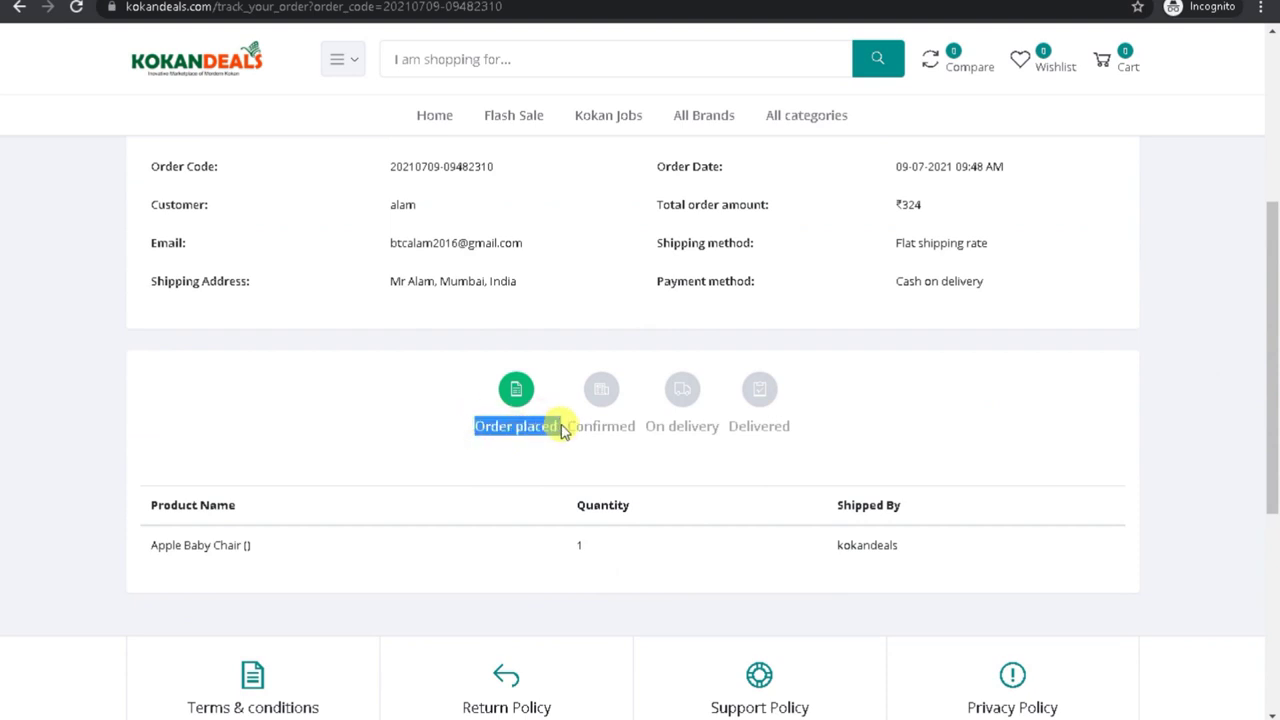
pyautogui.doubleClick(600, 426)
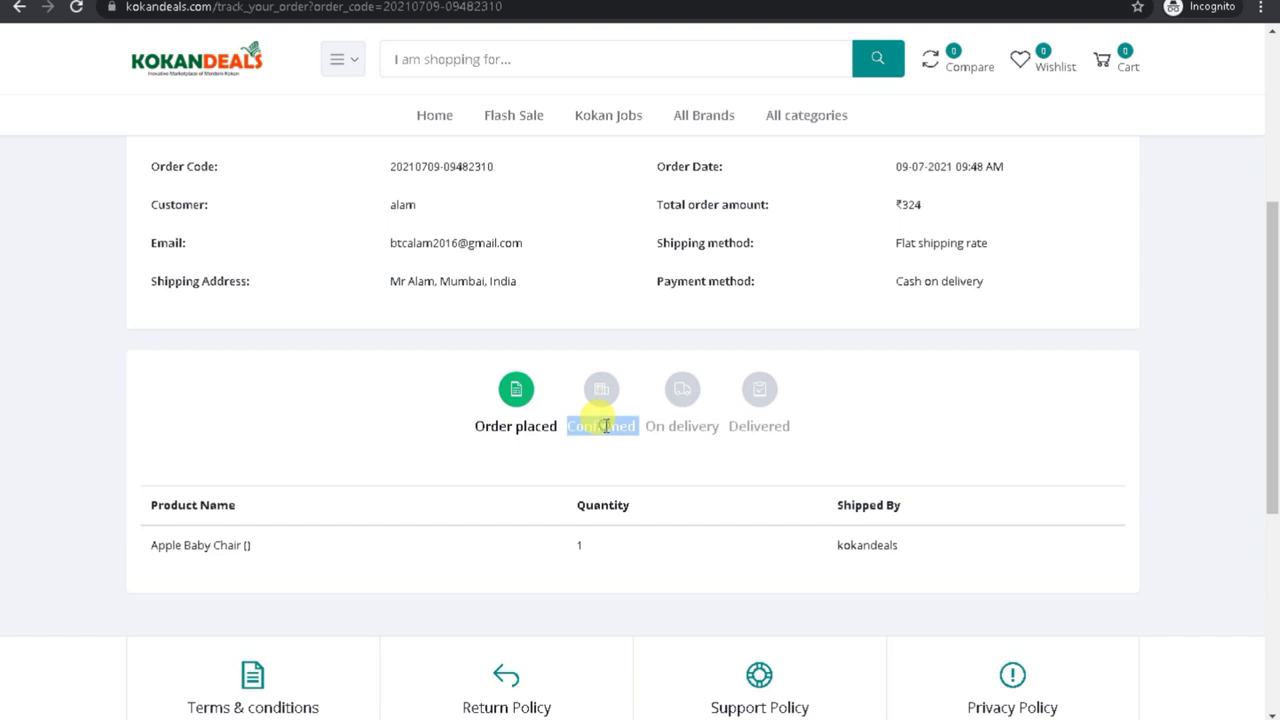
pyautogui.click(977, 719)
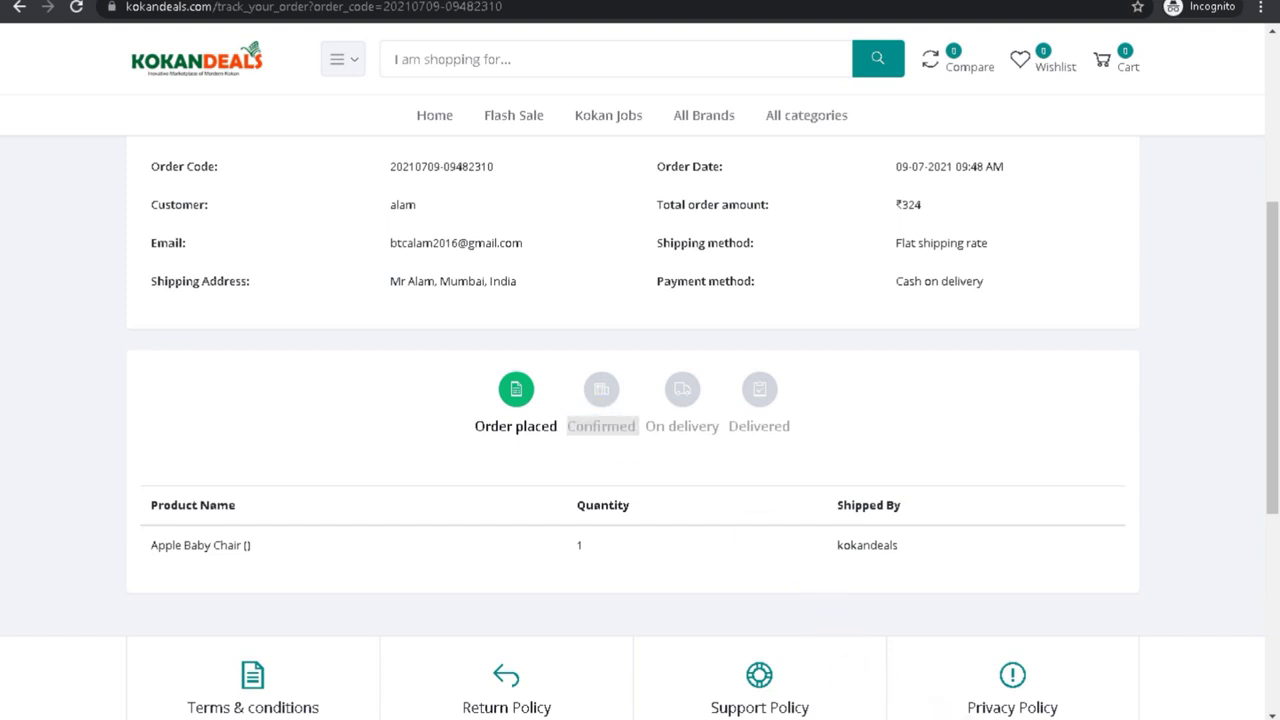
pyautogui.click(897, 703)
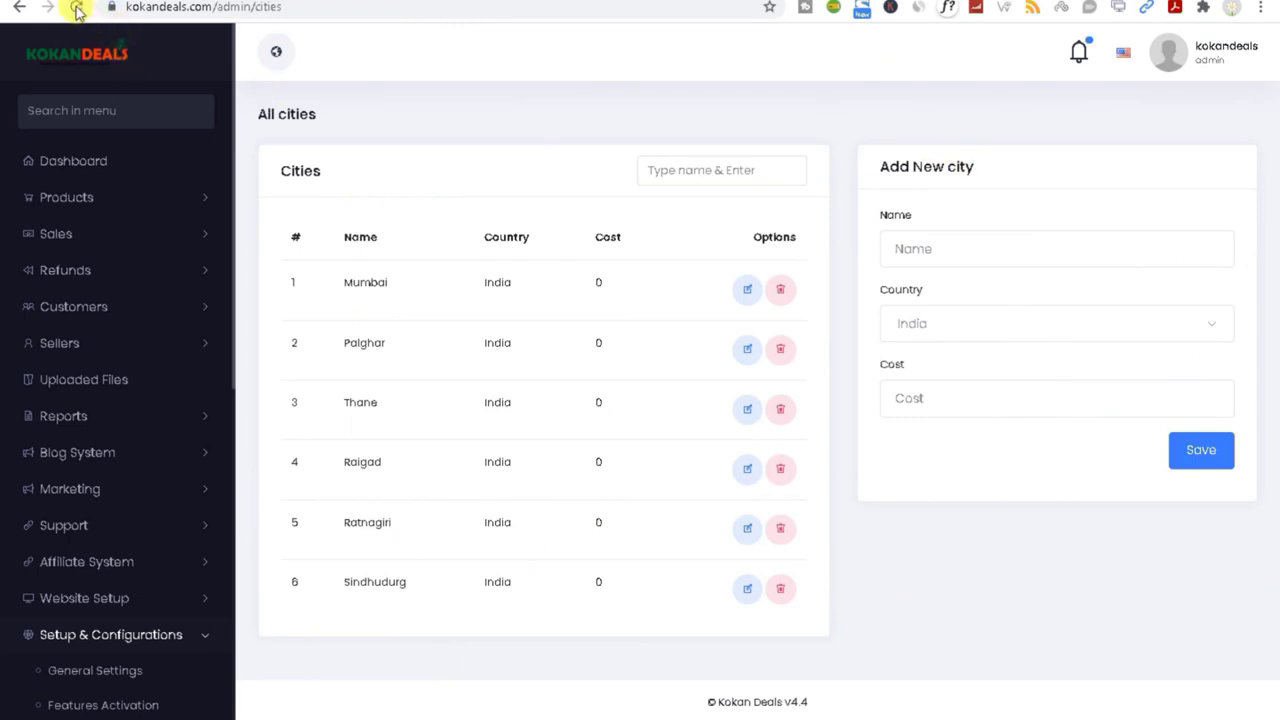
# Step: Reload the admin page and attempt login with the saved admin e-mail and a password
pyautogui.click(76, 7)
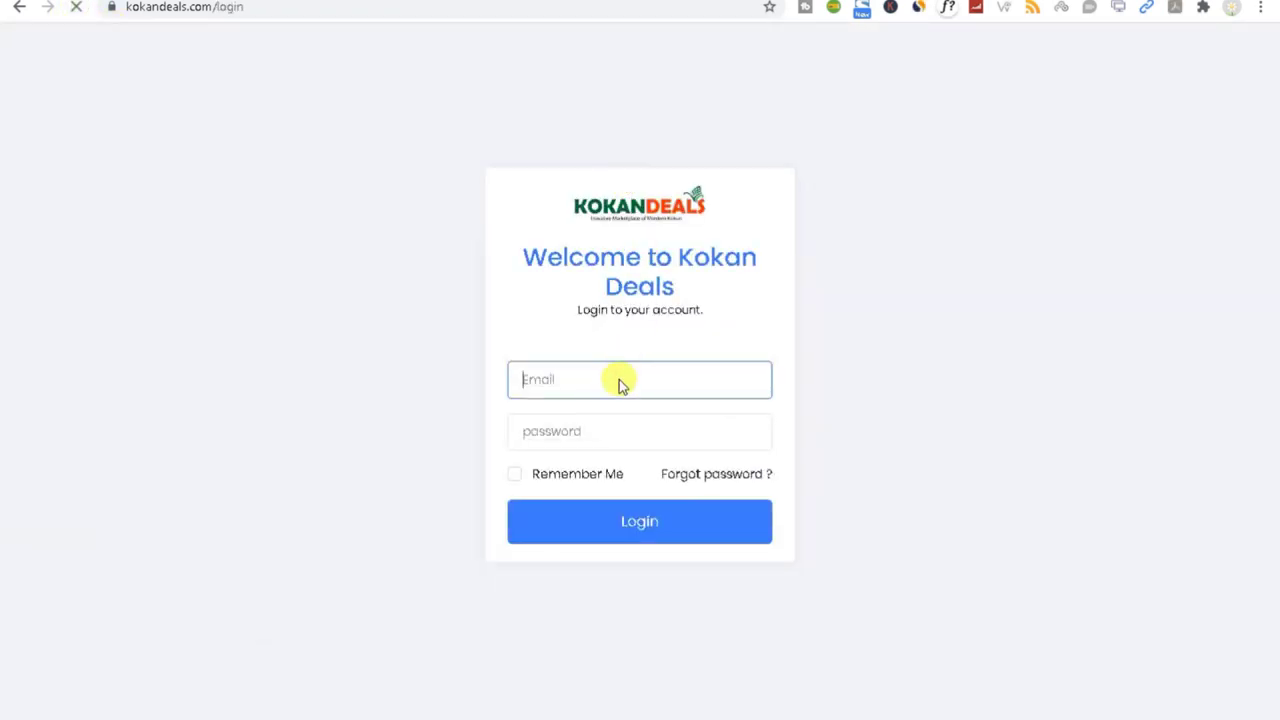
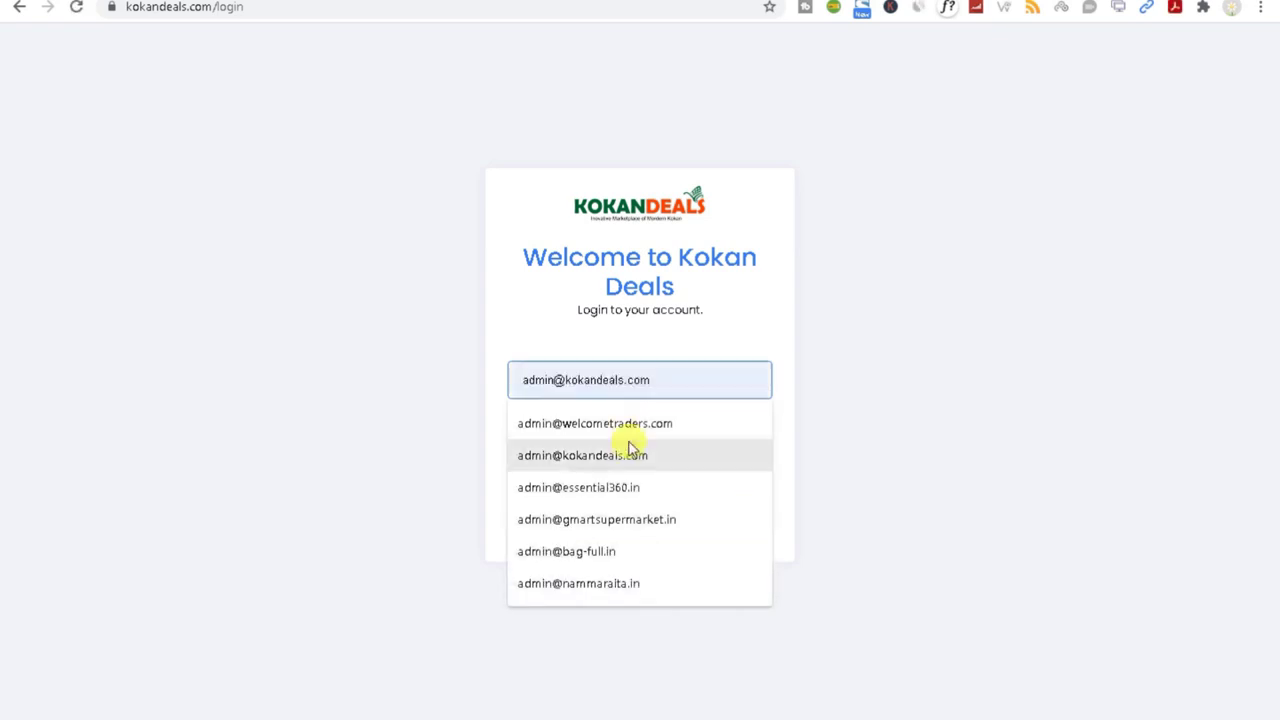
pyautogui.click(622, 453)
pyautogui.click(582, 432)
pyautogui.write('andeals.com')
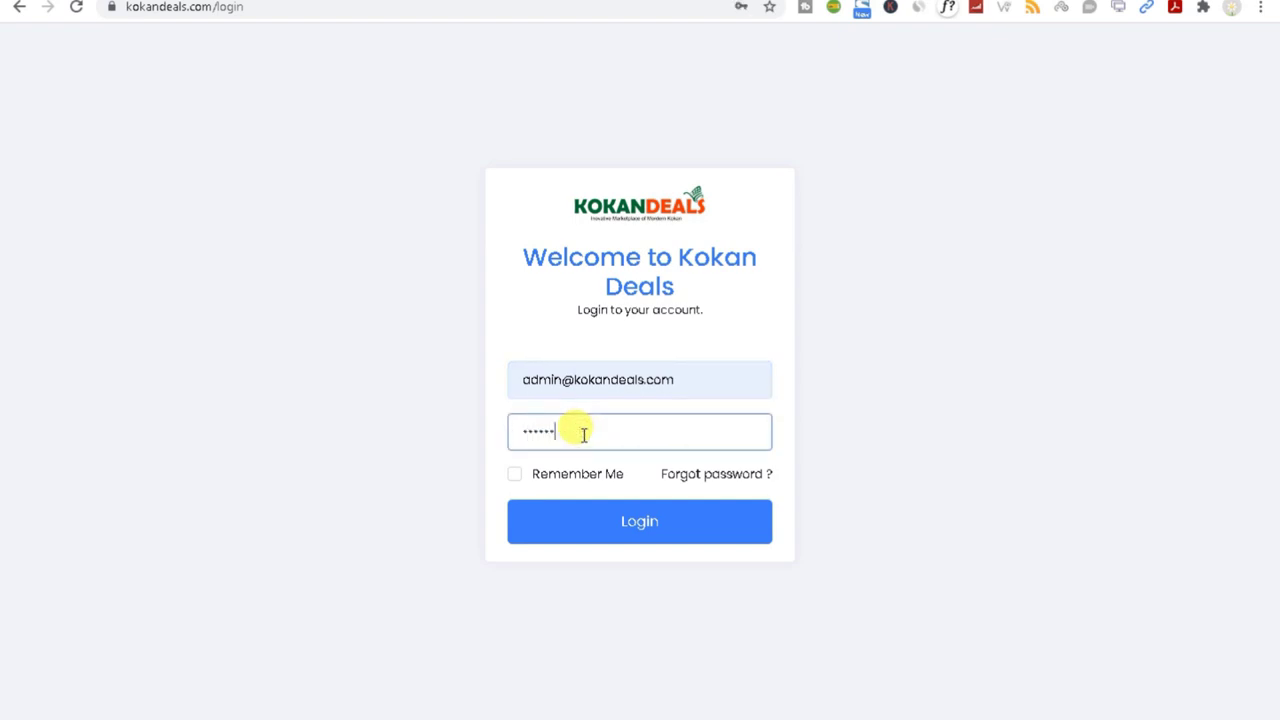
pyautogui.click(616, 529)
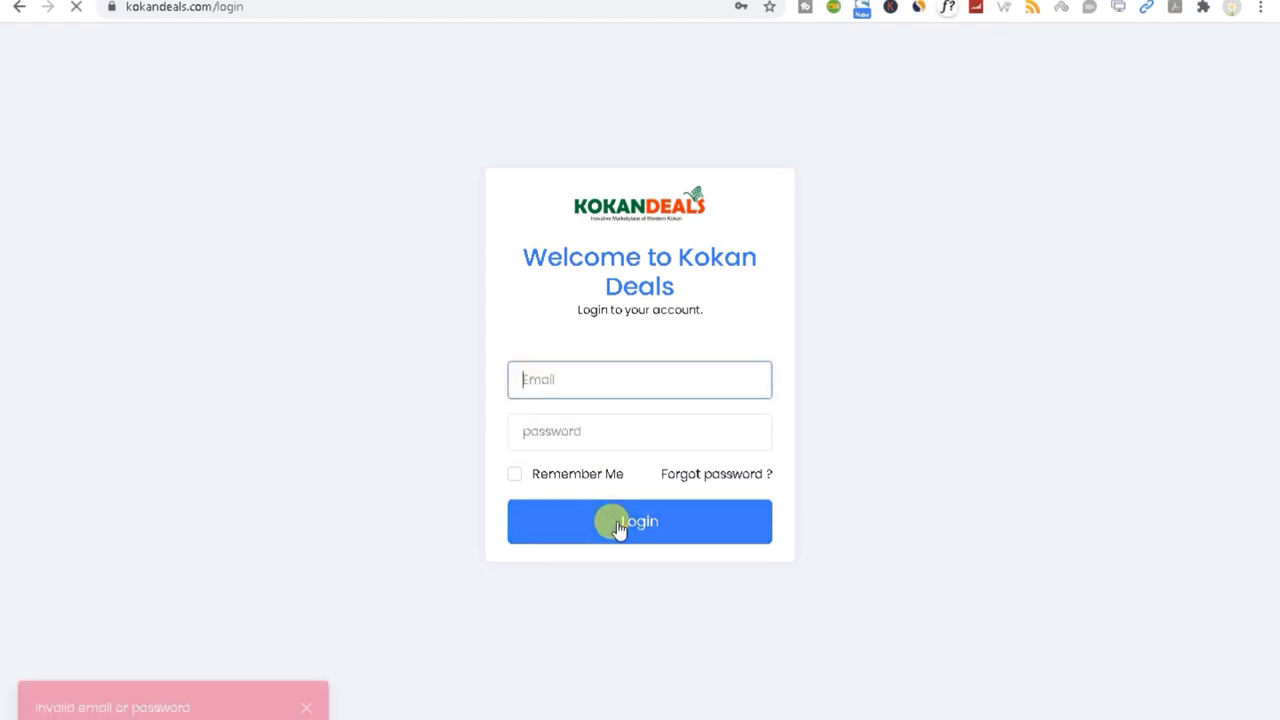
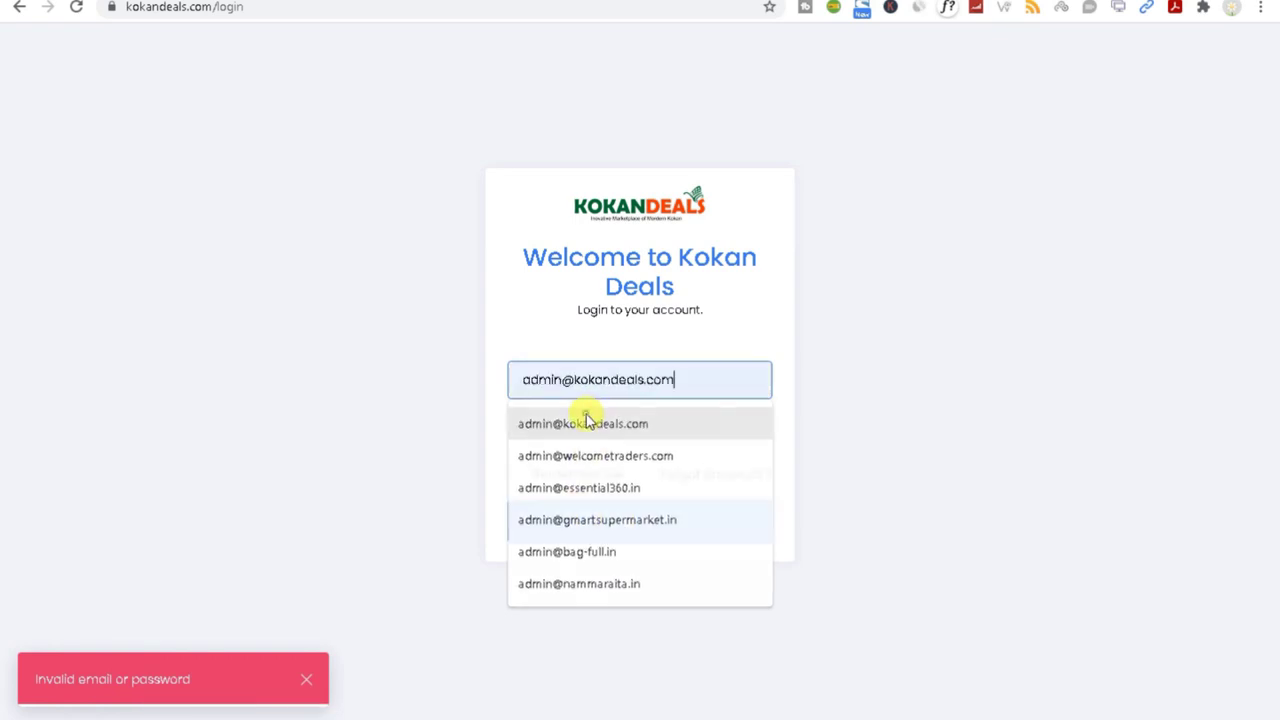
# Step: Re-enter the saved admin e-mail with the corrected password and log in again
pyautogui.click(586, 421)
pyautogui.click(566, 430)
pyautogui.write('1')
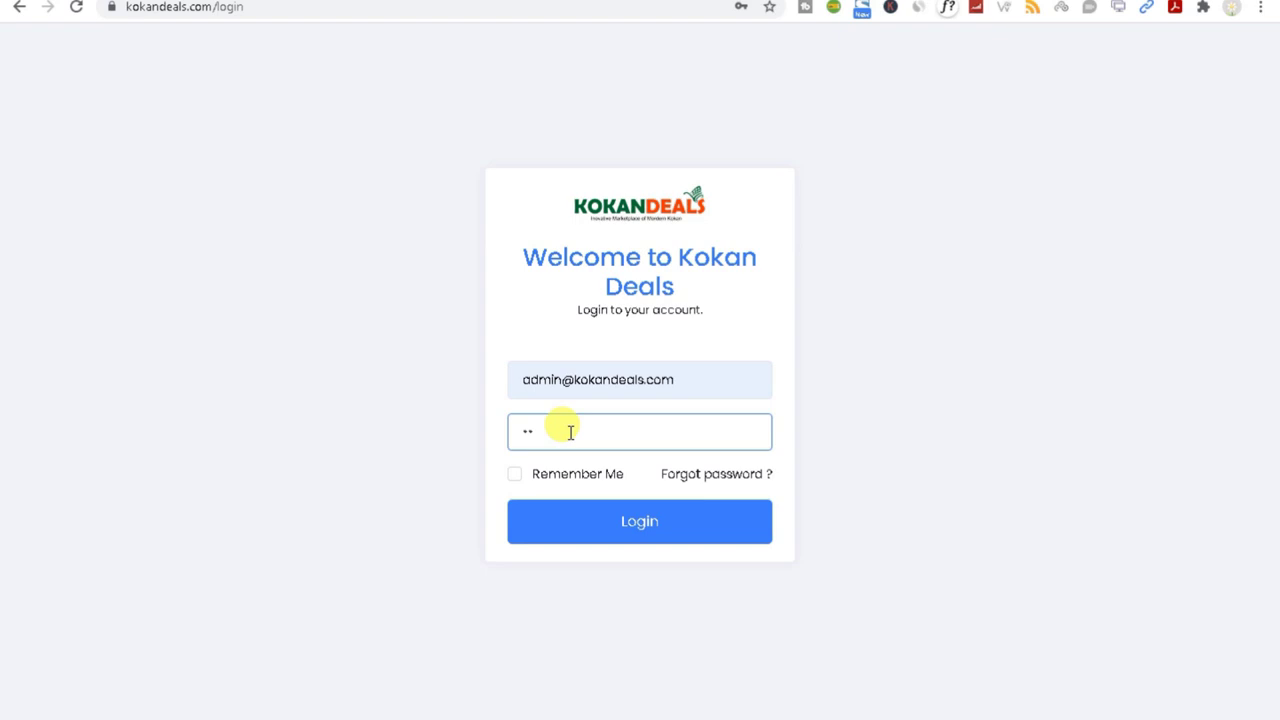
pyautogui.press('BackSpace')
pyautogui.write('1')
pyautogui.click(586, 524)
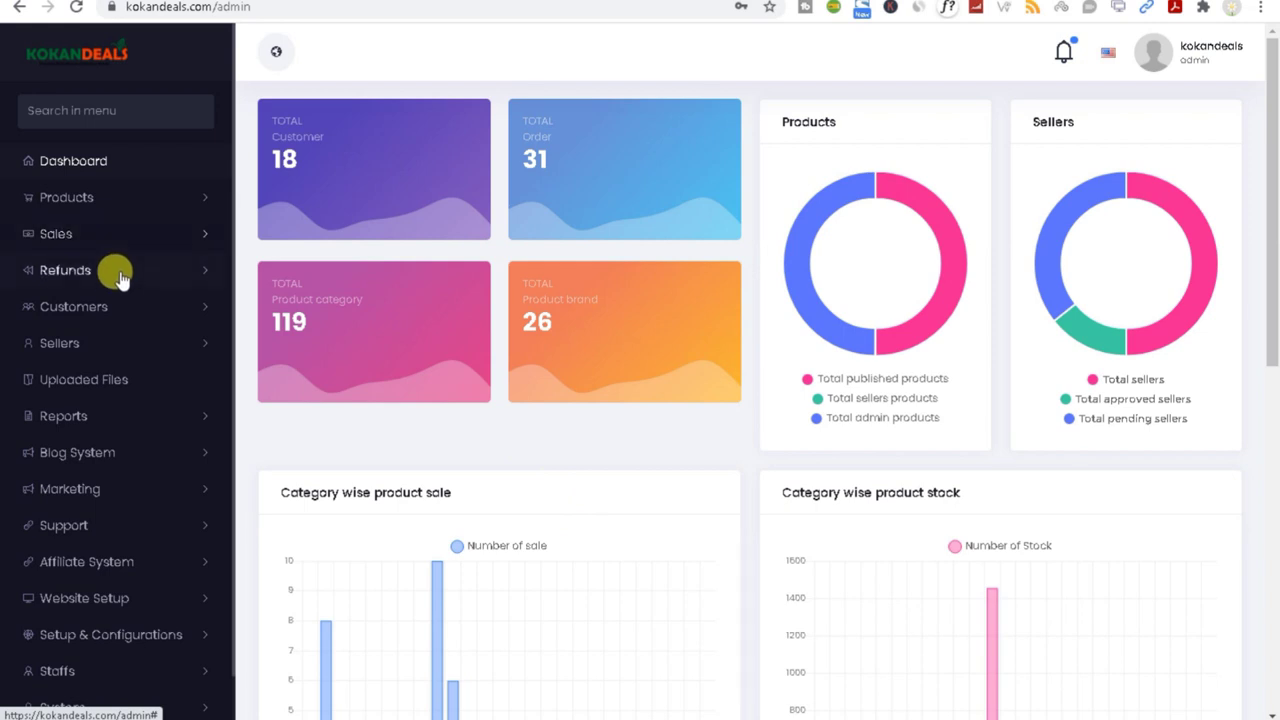
# Step: Browse the Sellers and Products menus, select the newest order code in All Orders, then open Inhouse Orders
pyautogui.click(157, 350)
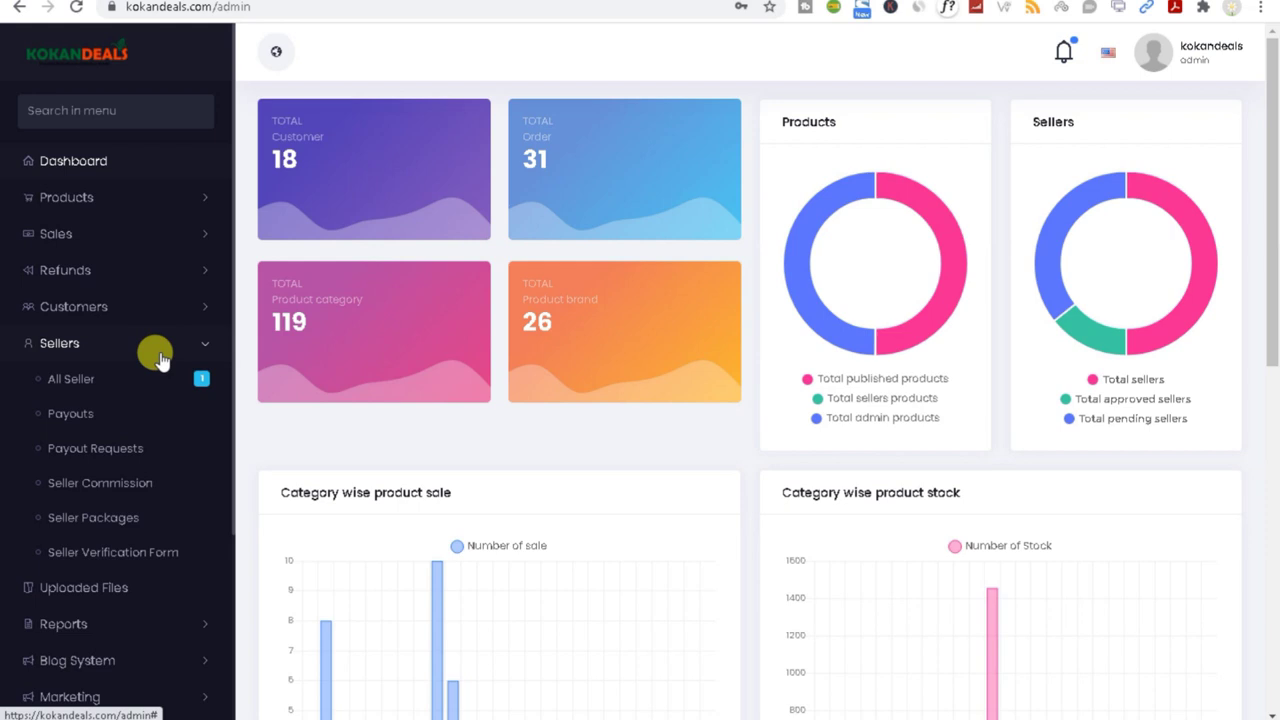
pyautogui.click(80, 200)
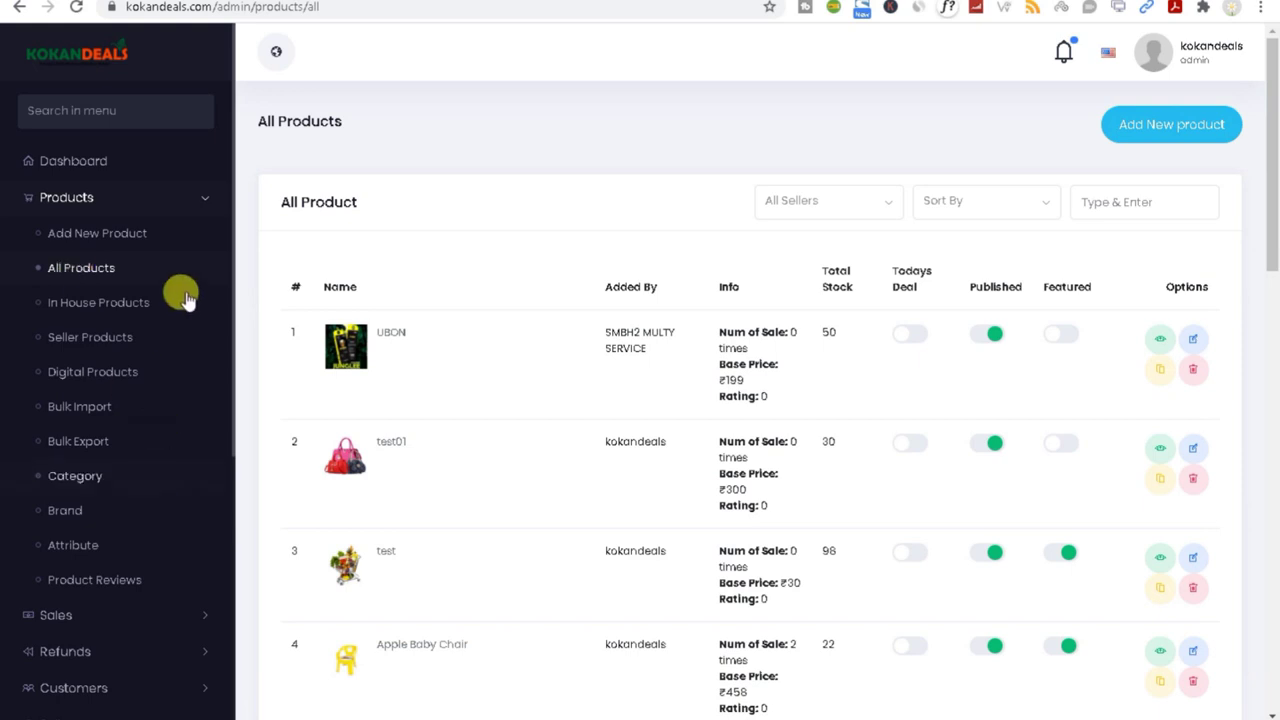
pyautogui.click(205, 200)
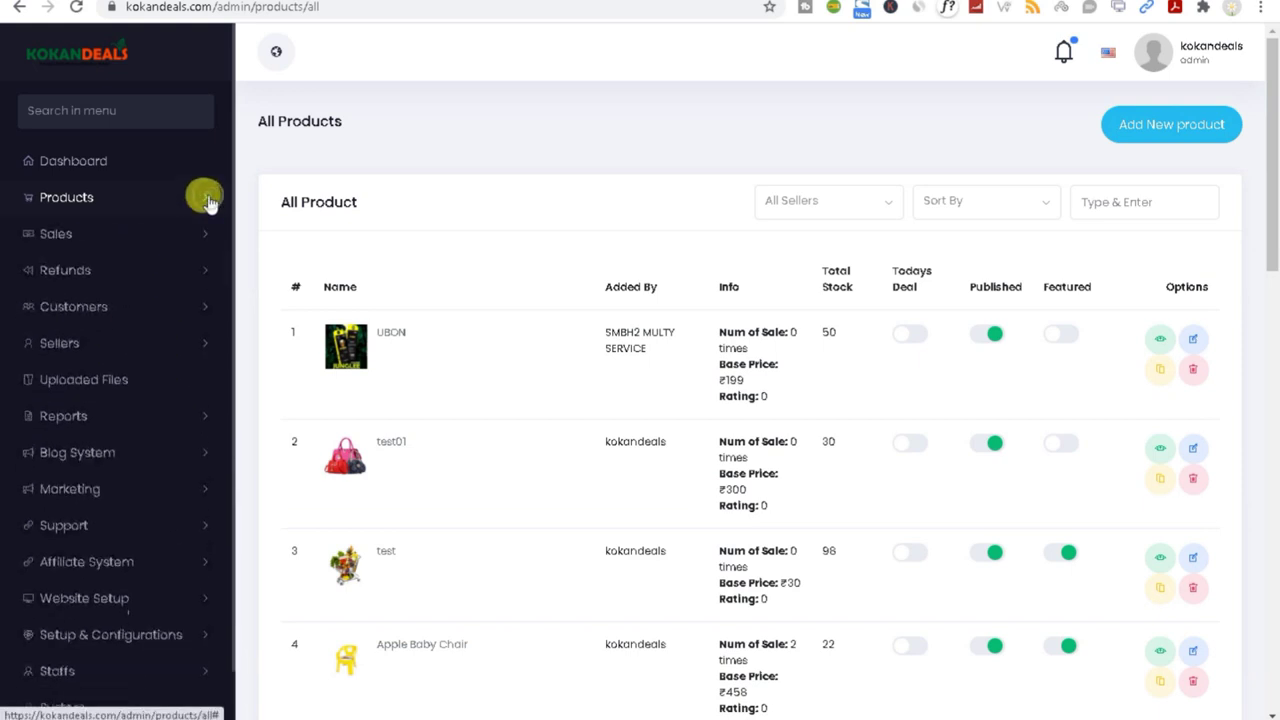
pyautogui.click(178, 238)
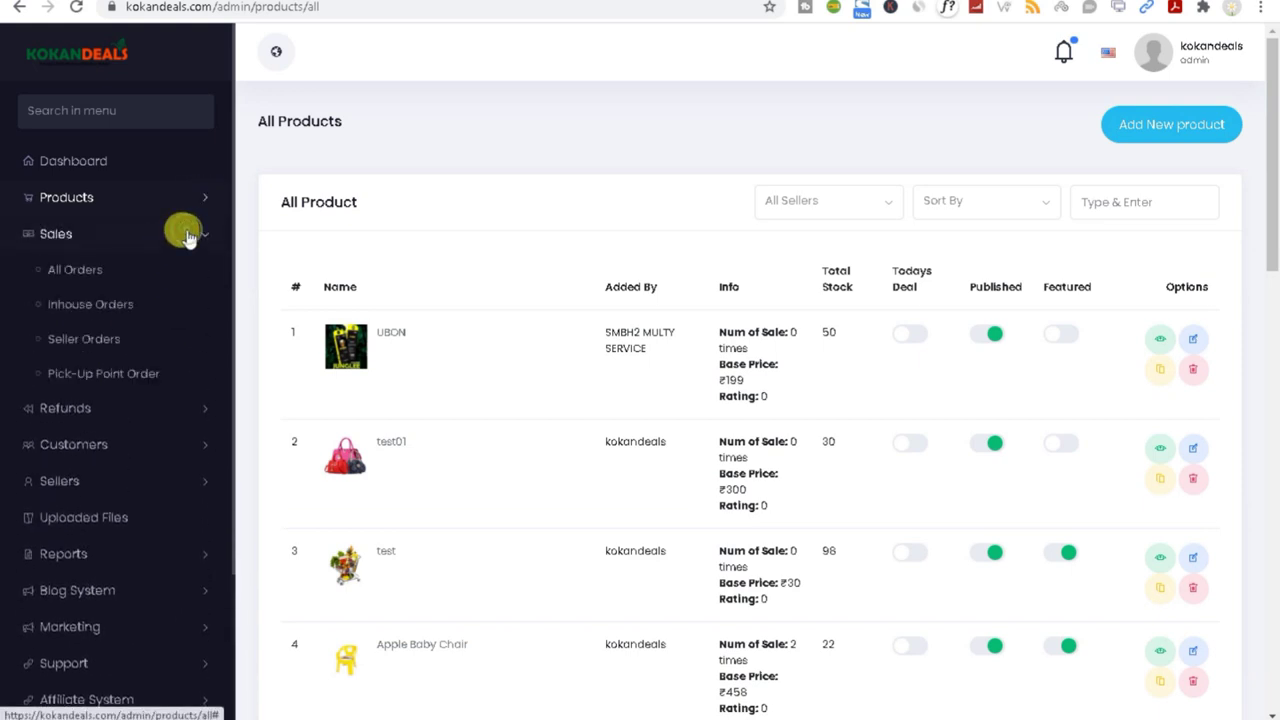
pyautogui.click(80, 273)
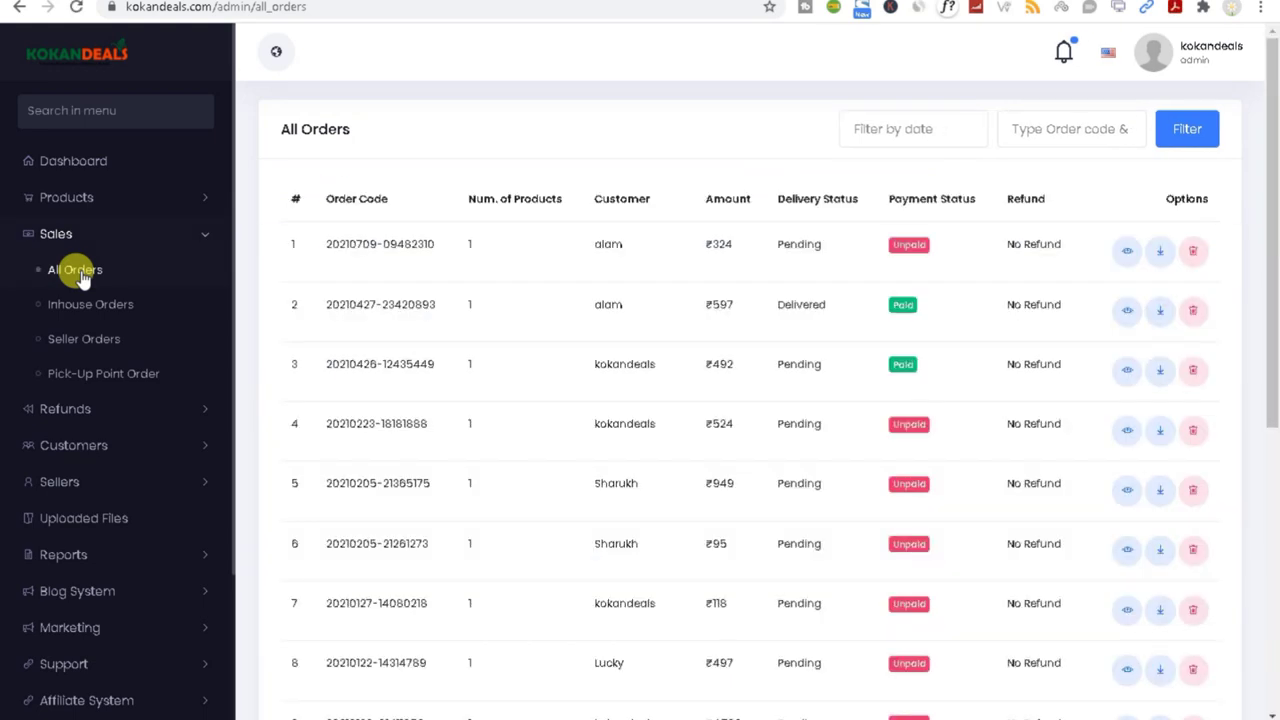
pyautogui.doubleClick(385, 244)
pyautogui.tripleClick(384, 244)
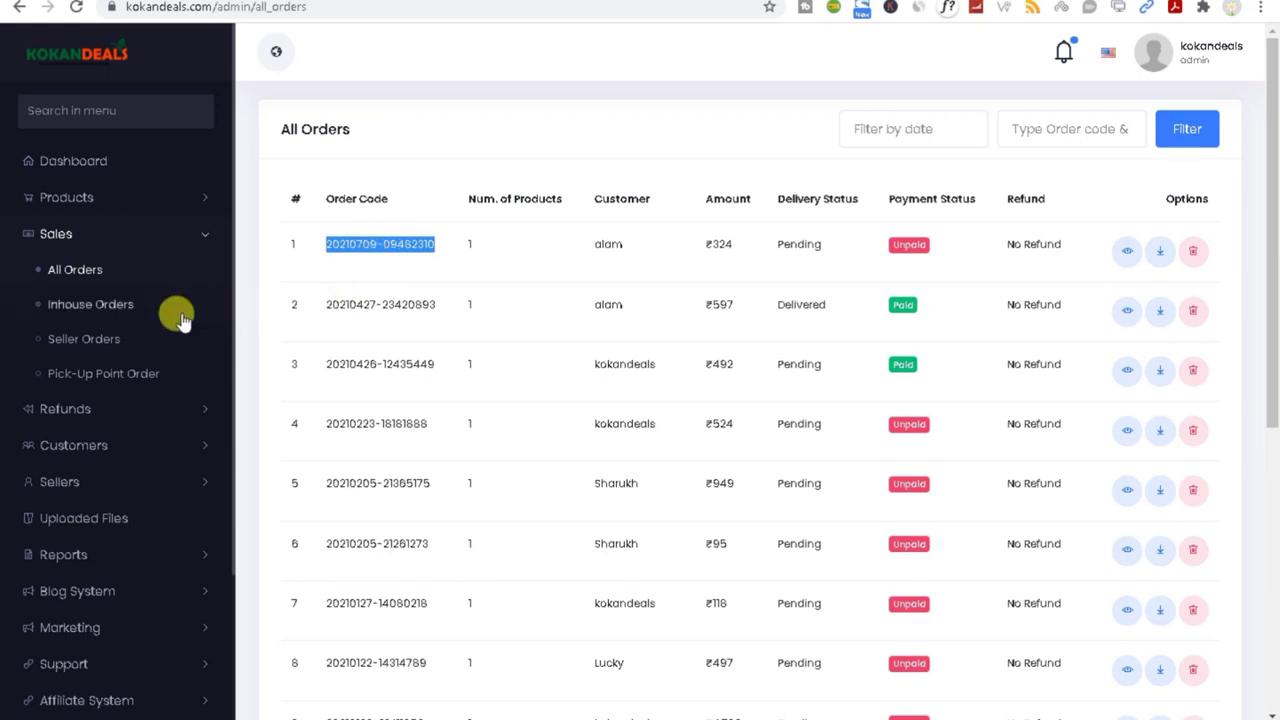
pyautogui.click(112, 308)
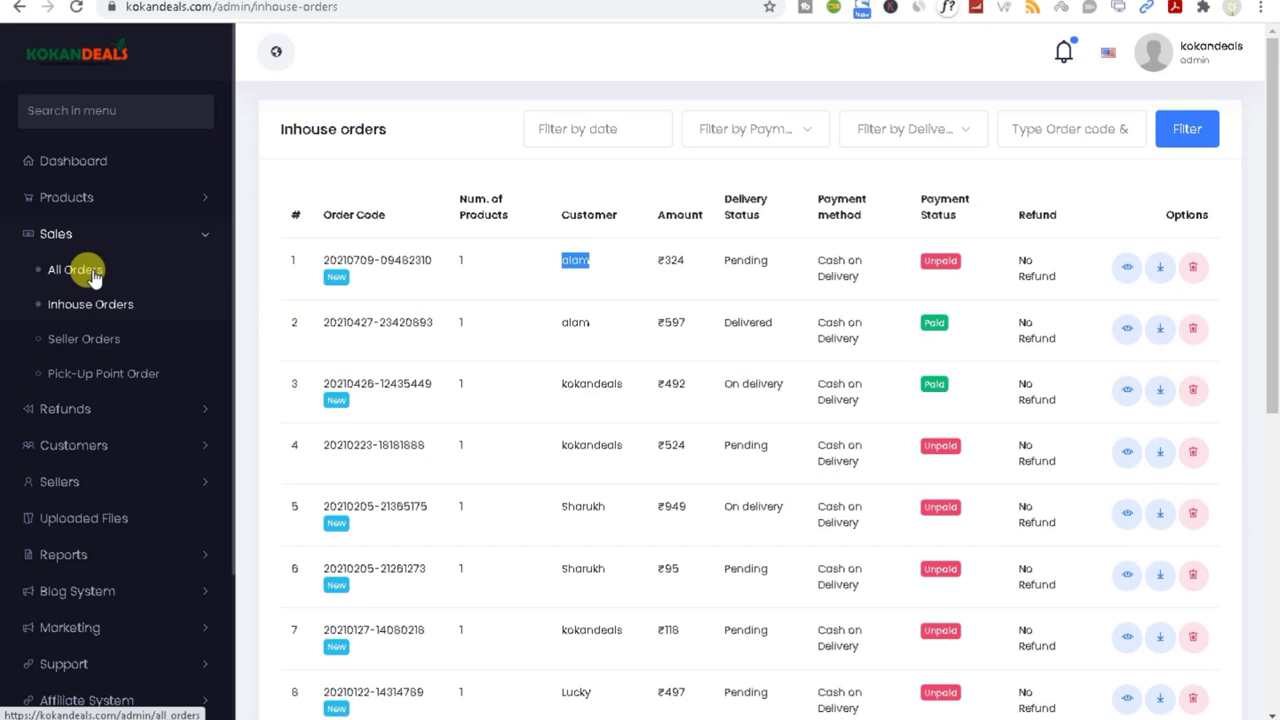
# Step: Open the newest order's details, set Delivery Status to Confirmed, and return to the tracking window
pyautogui.click(1125, 268)
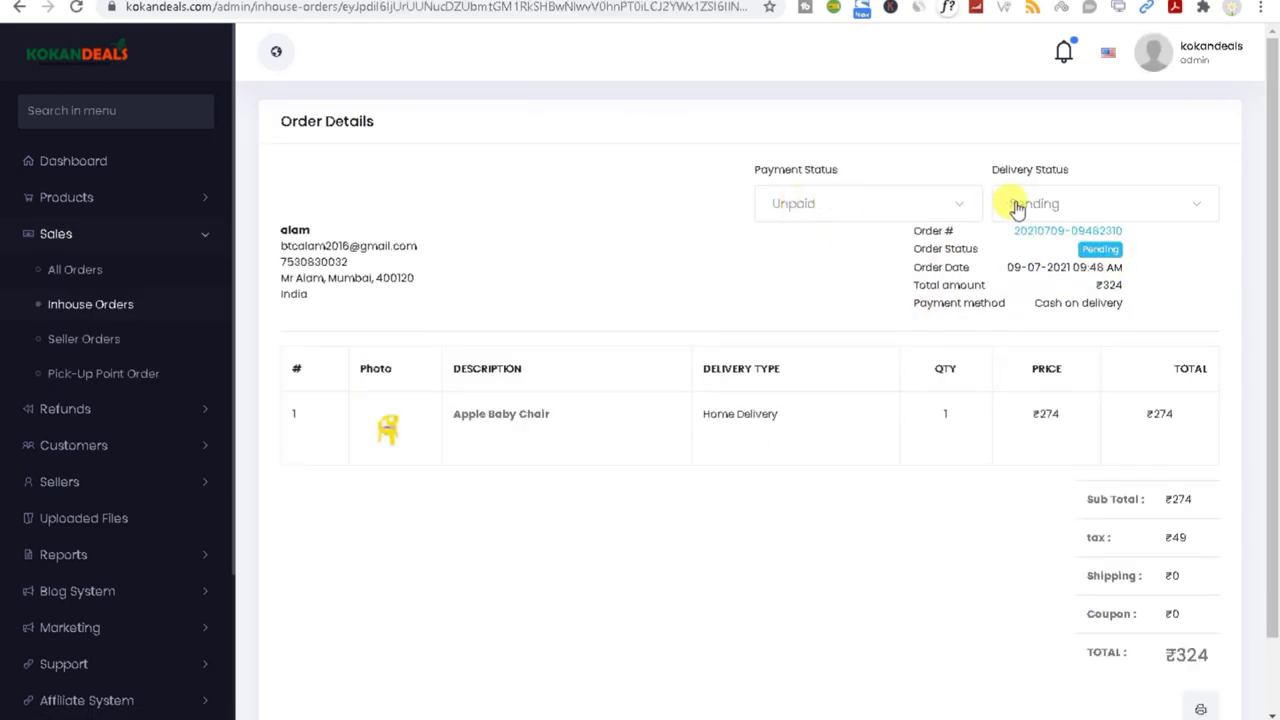
pyautogui.click(1063, 202)
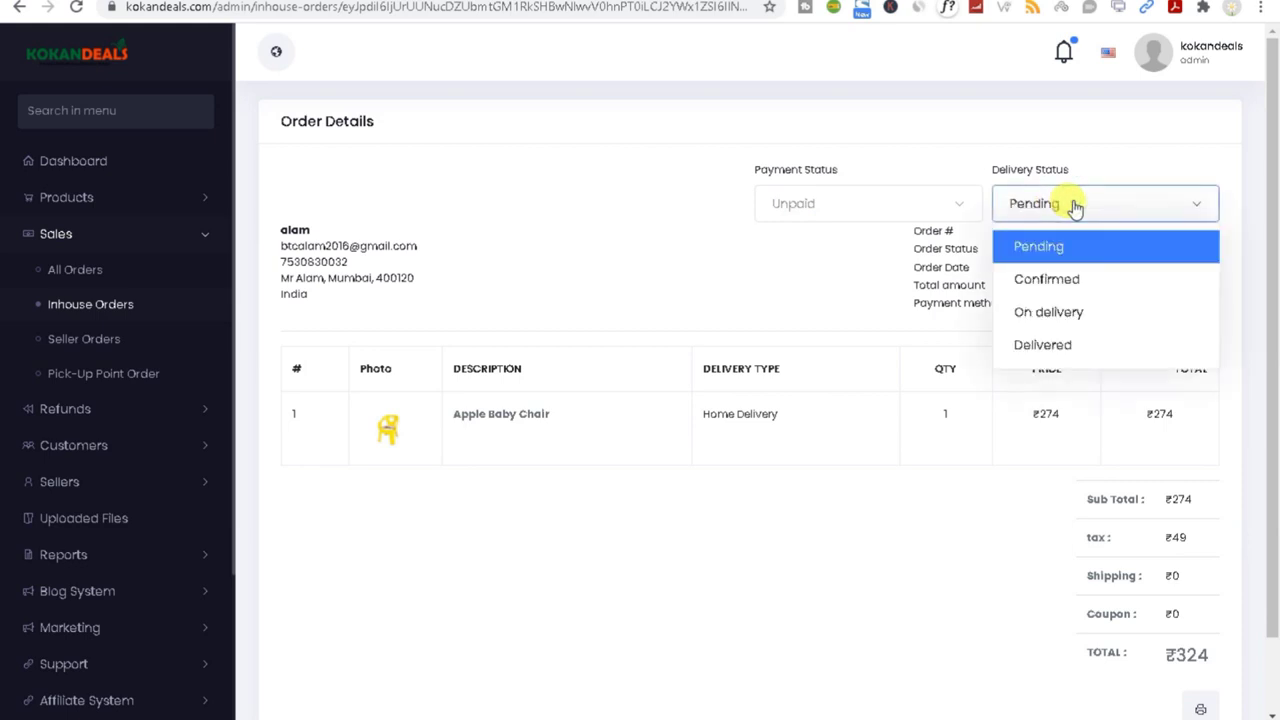
pyautogui.click(1068, 280)
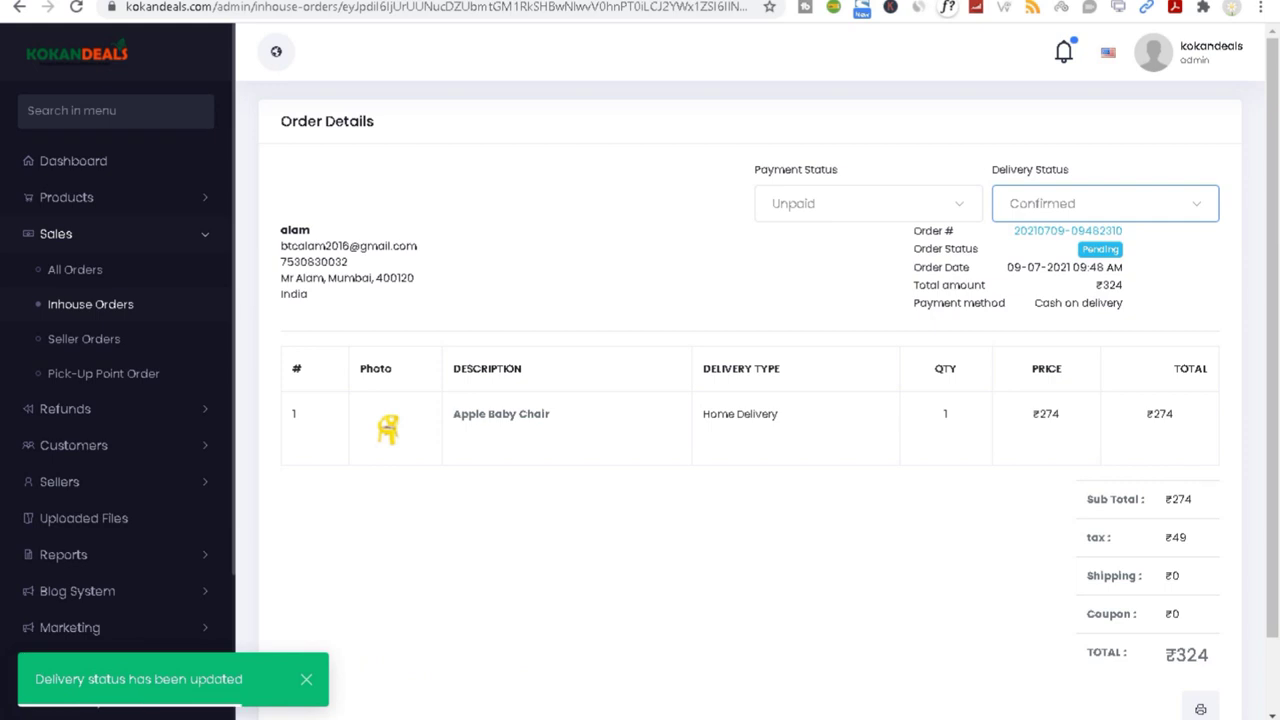
pyautogui.click(1049, 700)
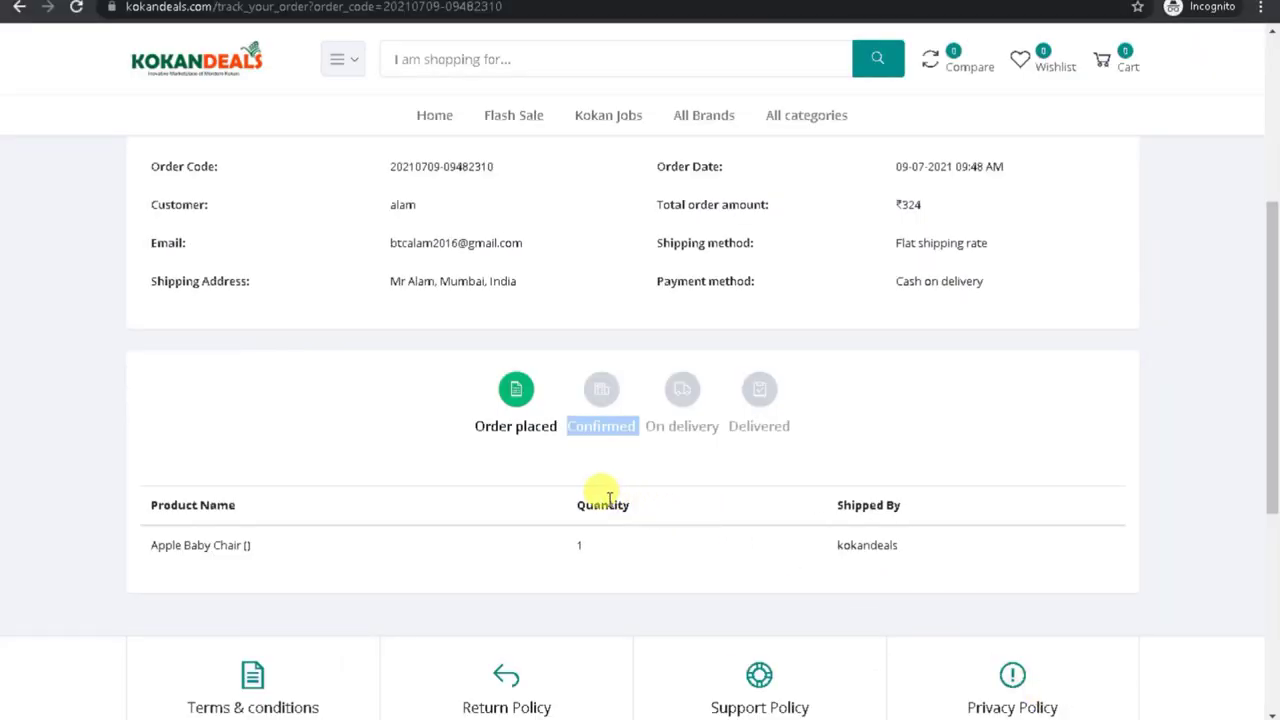
# Step: Copy the order code from the tracking summary and reload the page to show the Confirmed step
pyautogui.scroll(3, 1257, 337)
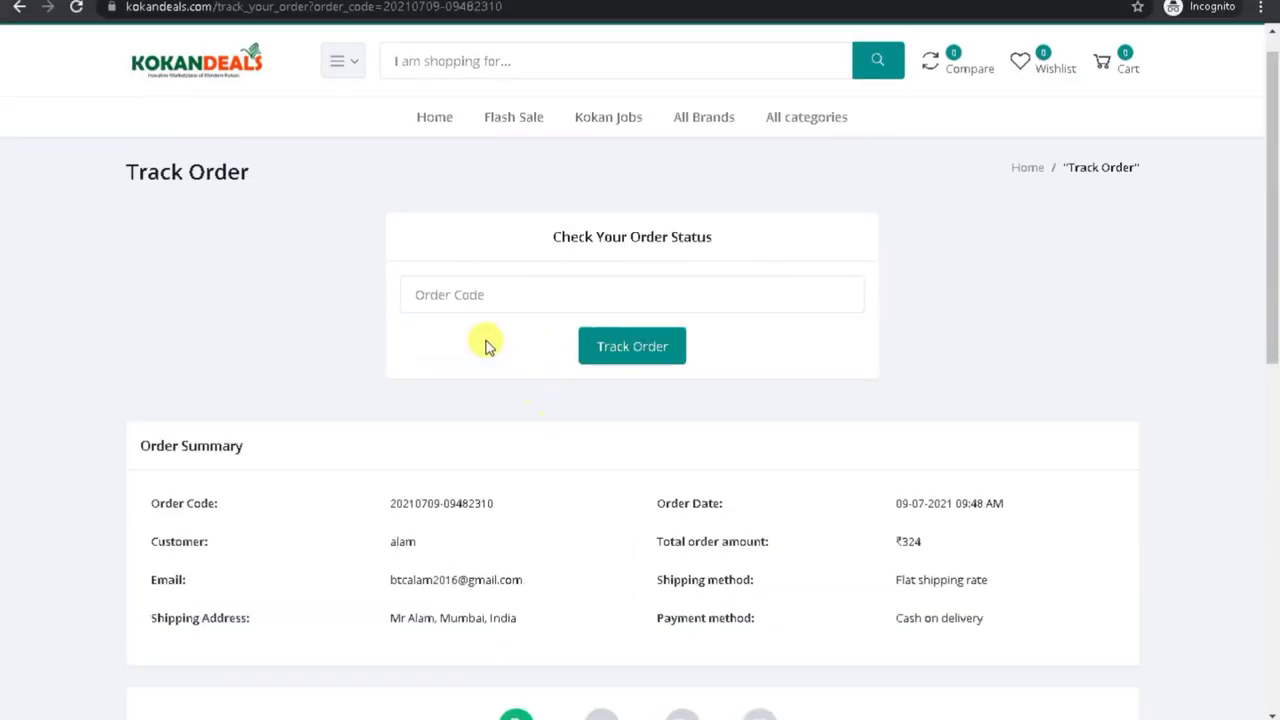
pyautogui.tripleClick(415, 505)
pyautogui.rightClick(418, 508)
pyautogui.click(448, 518)
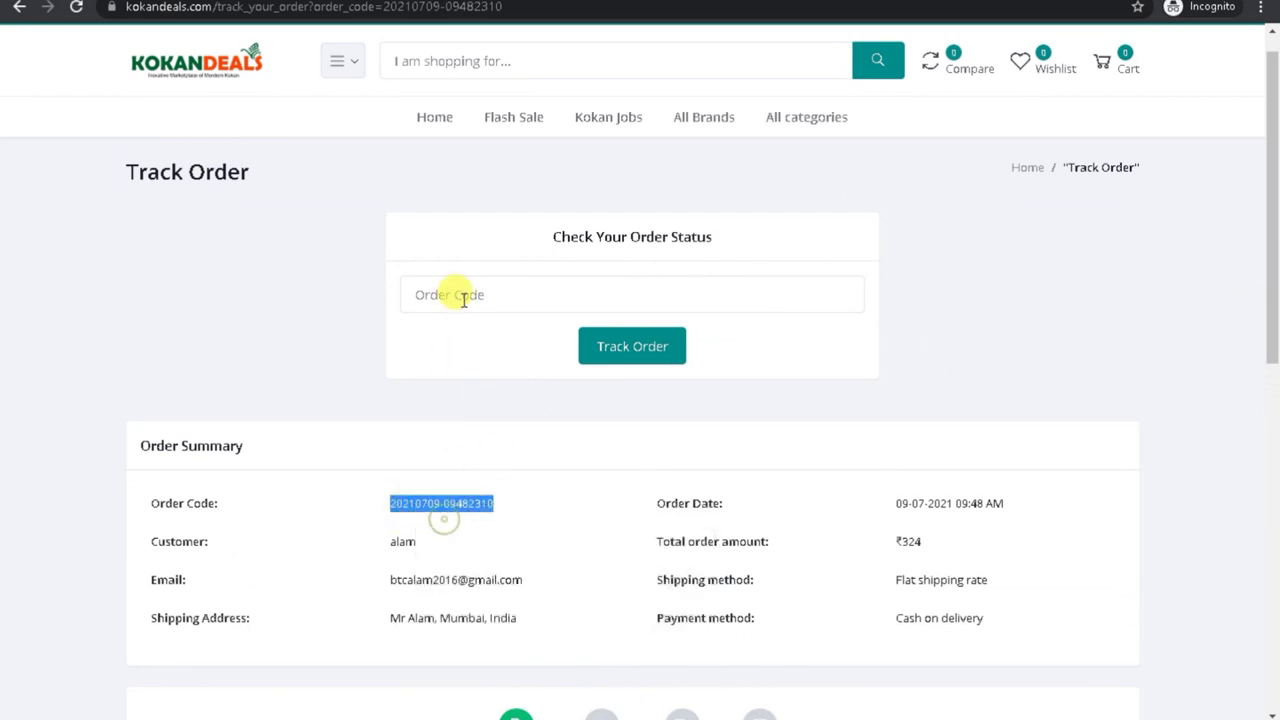
pyautogui.click(80, 8)
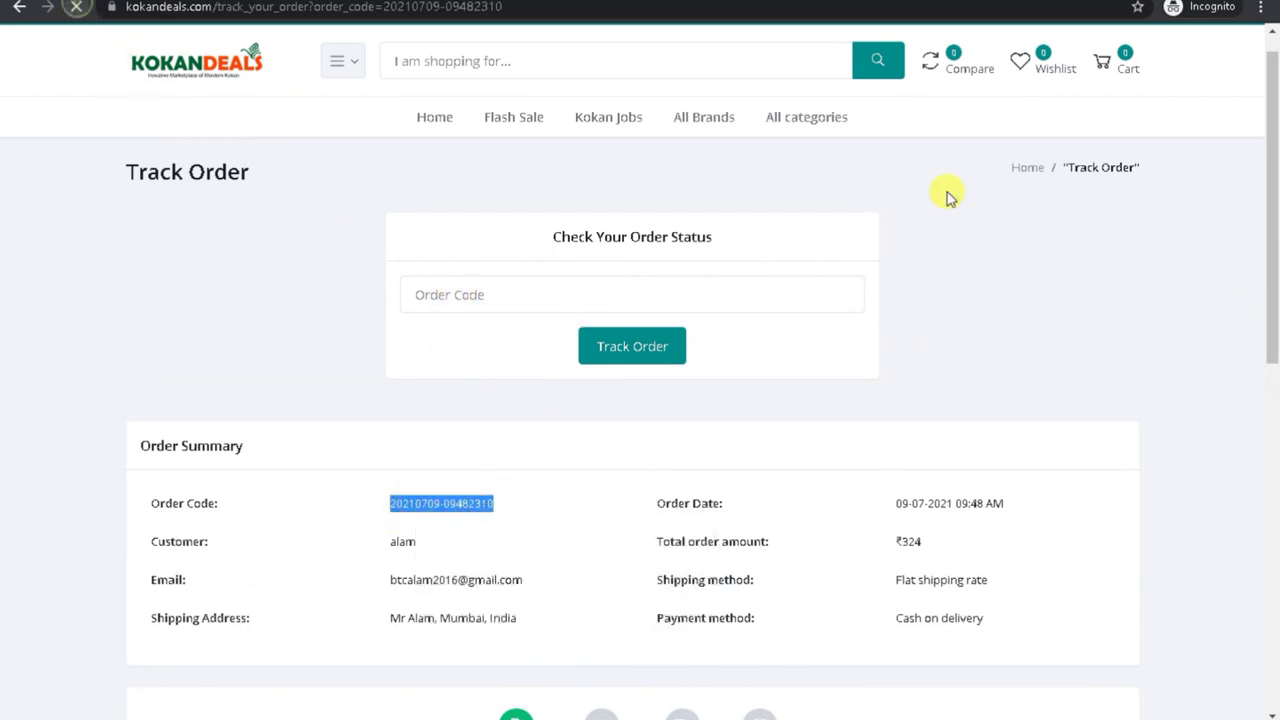
pyautogui.moveTo(1271, 126); pyautogui.dragTo(1275, 330)
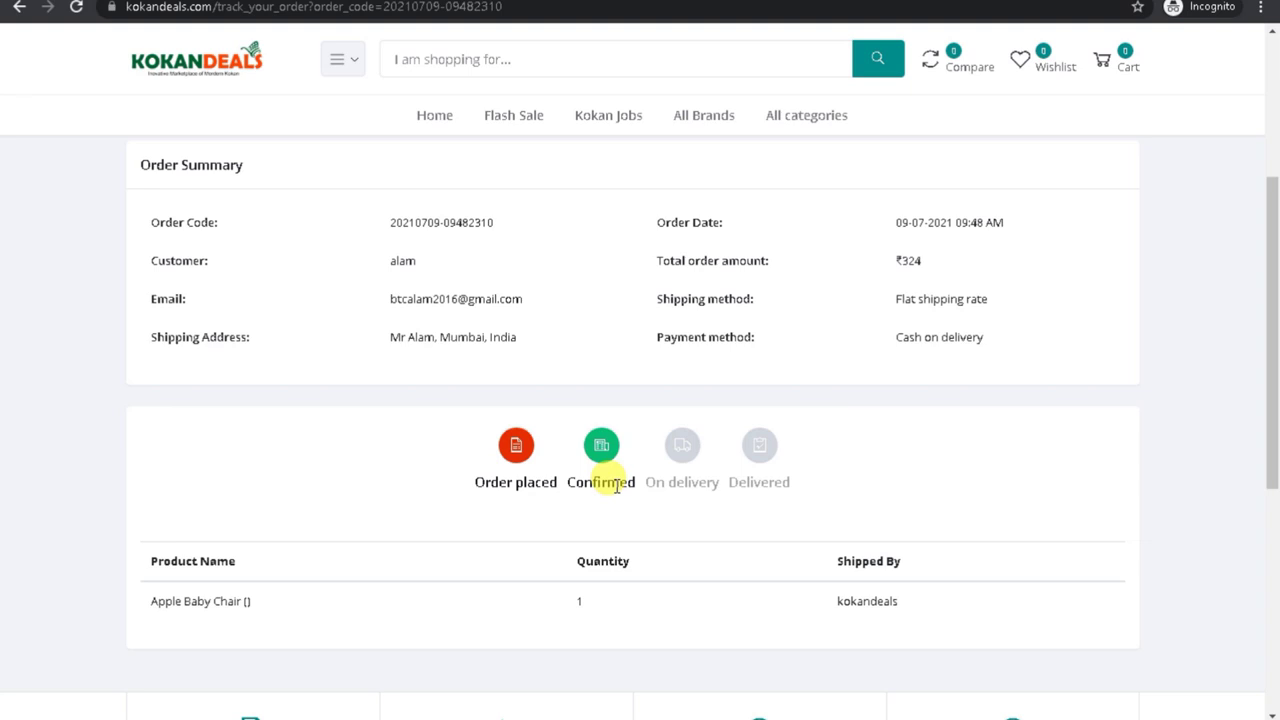
pyautogui.moveTo(1271, 423); pyautogui.dragTo(1271, 114)
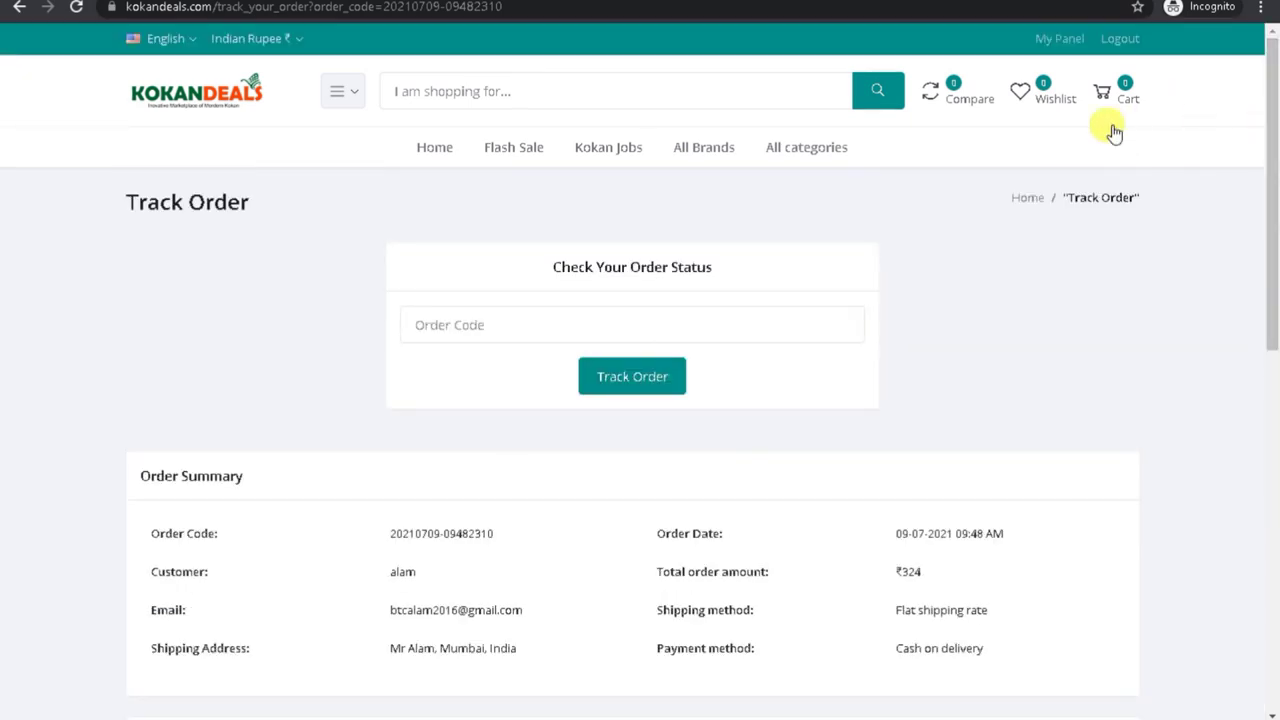
pyautogui.rightClick(1045, 38)
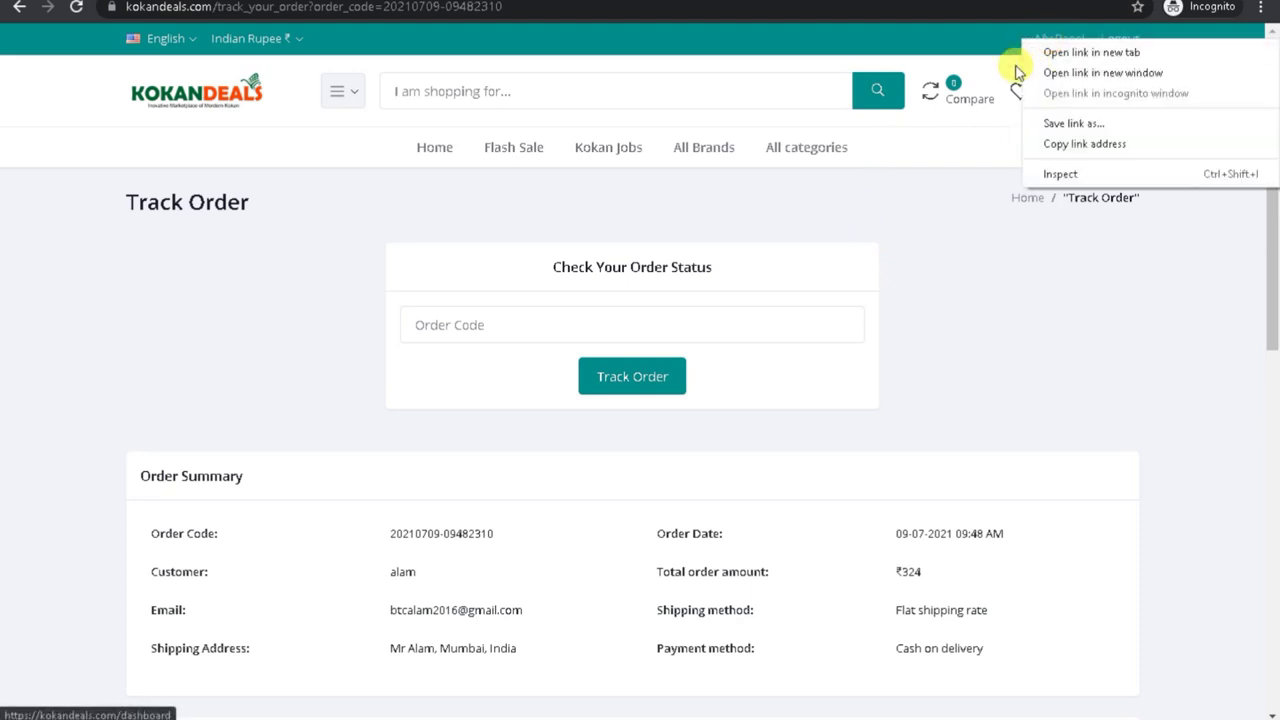
pyautogui.press('Escape')
pyautogui.click(1058, 38)
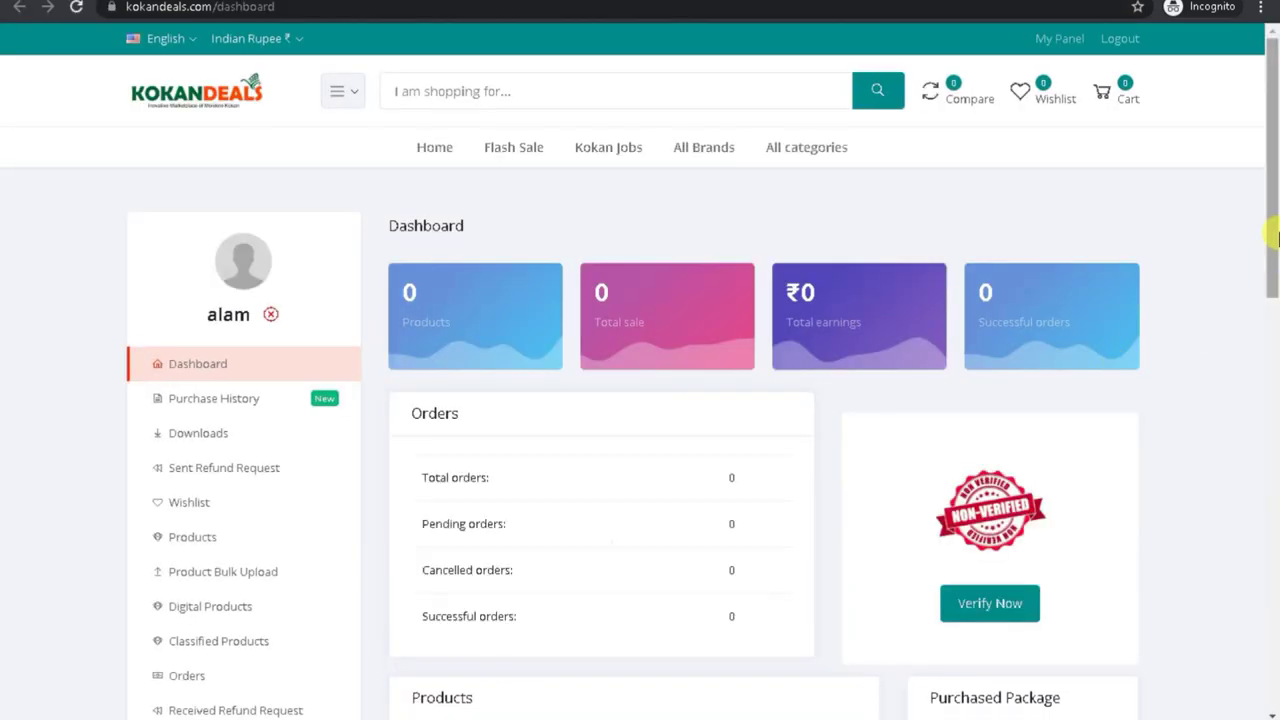
pyautogui.moveTo(1272, 240); pyautogui.dragTo(1275, 383)
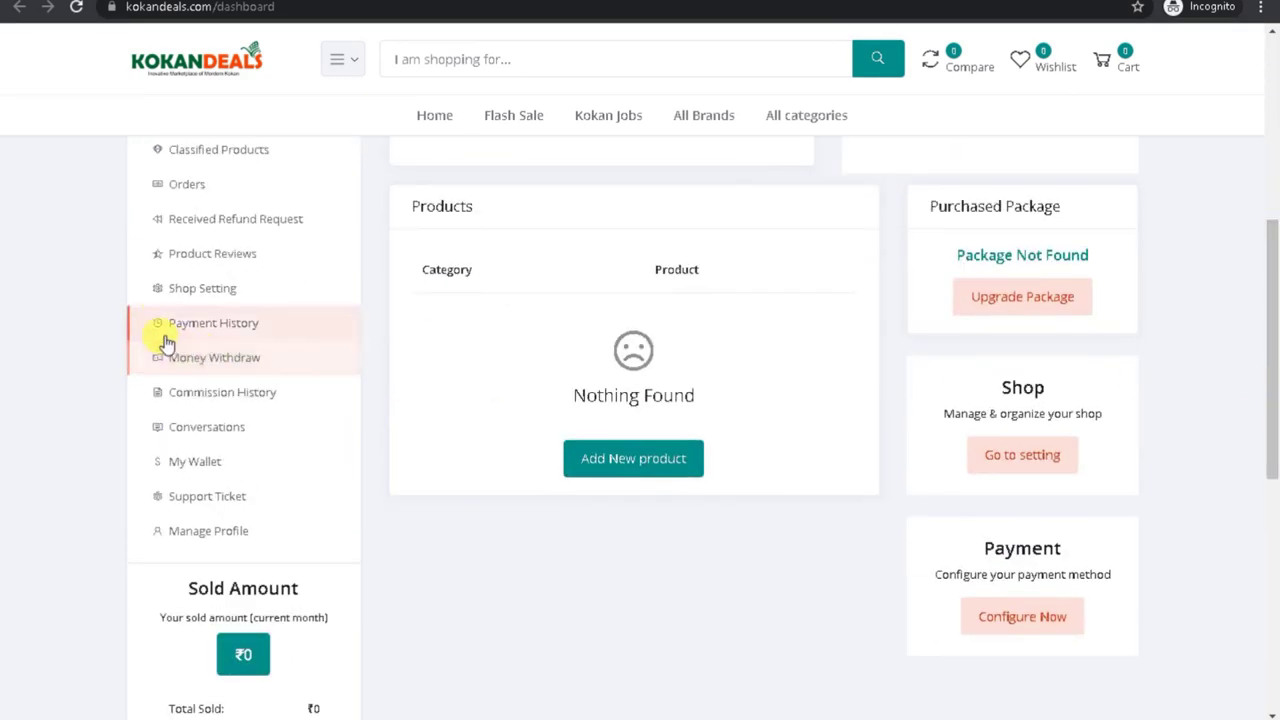
pyautogui.click(187, 185)
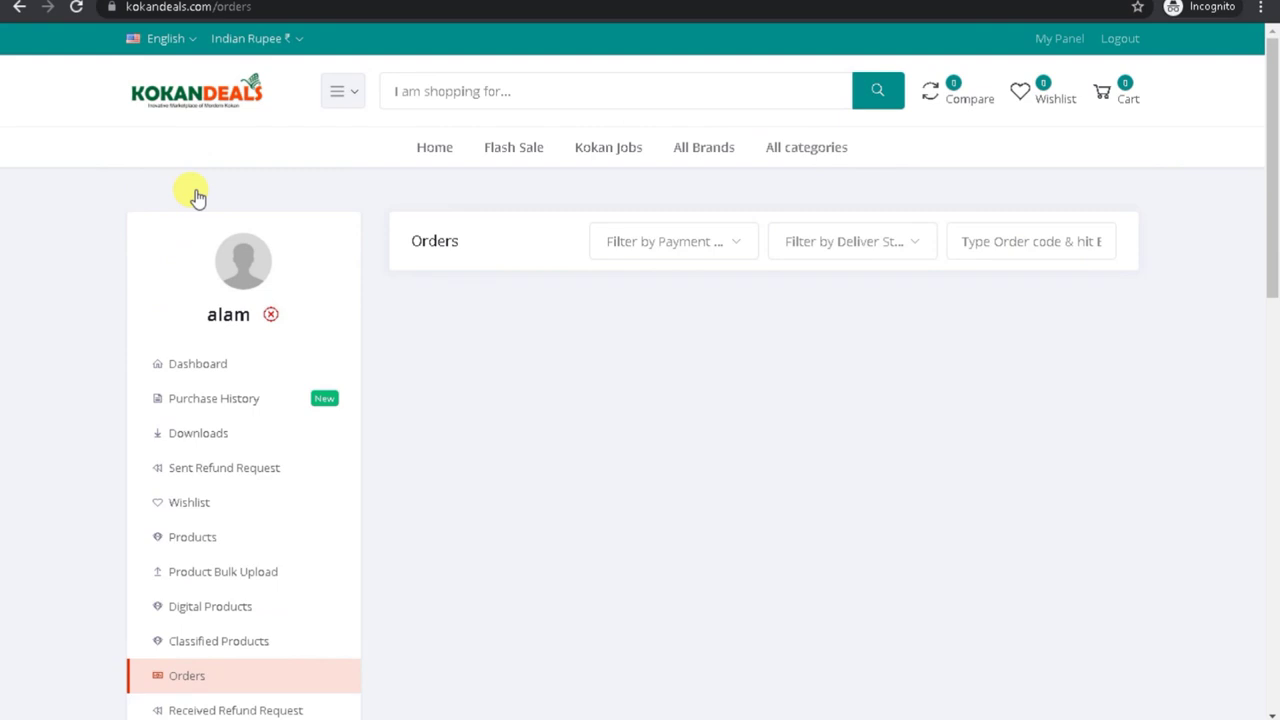
pyautogui.click(192, 508)
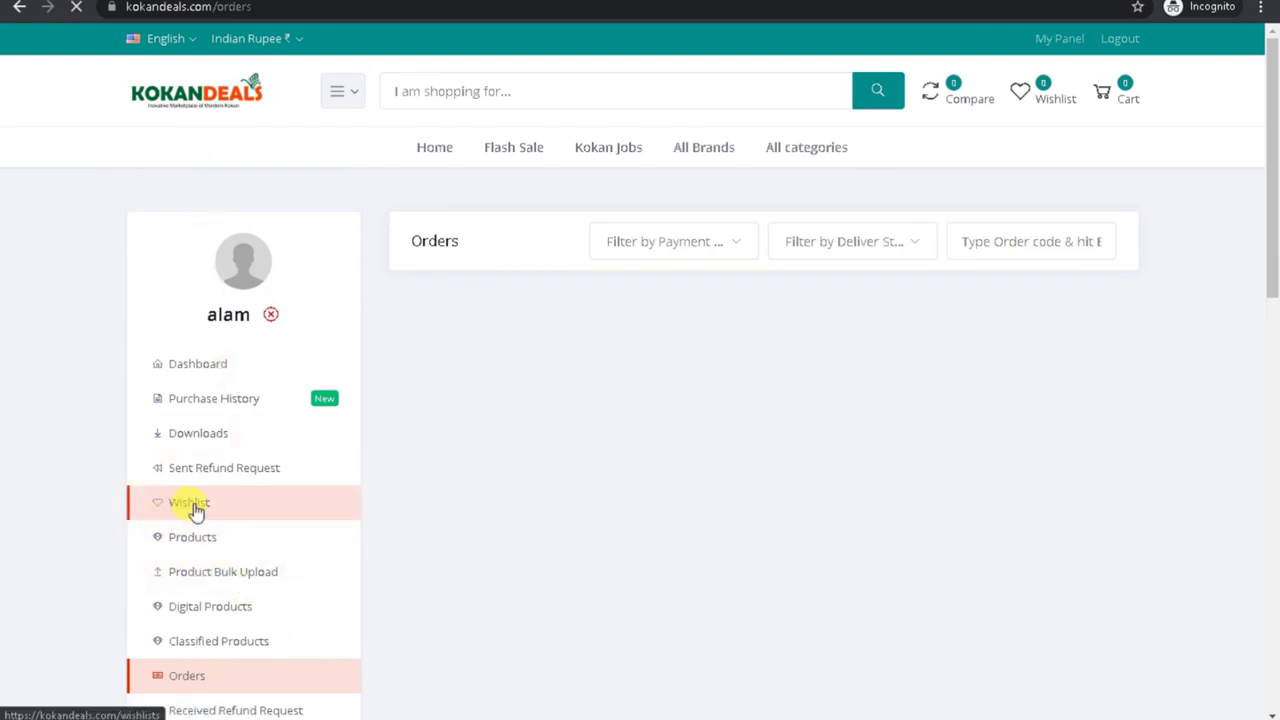
pyautogui.click(205, 571)
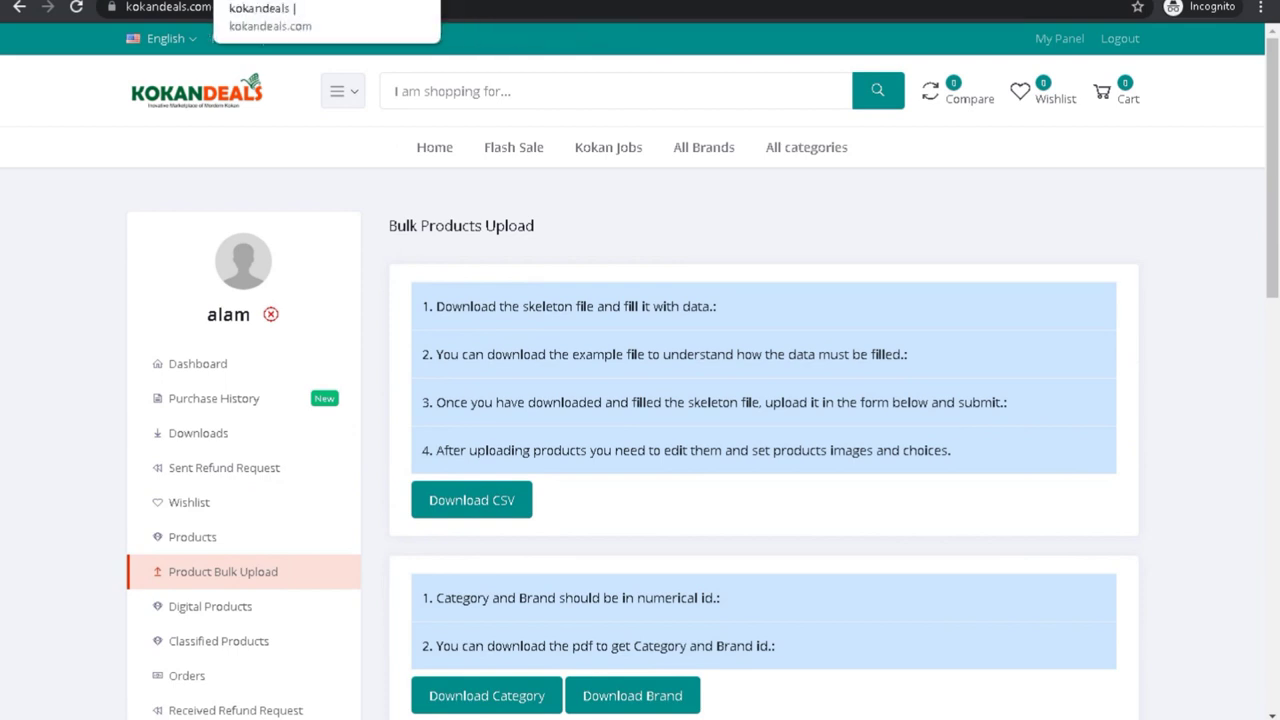
pyautogui.click(300, 2)
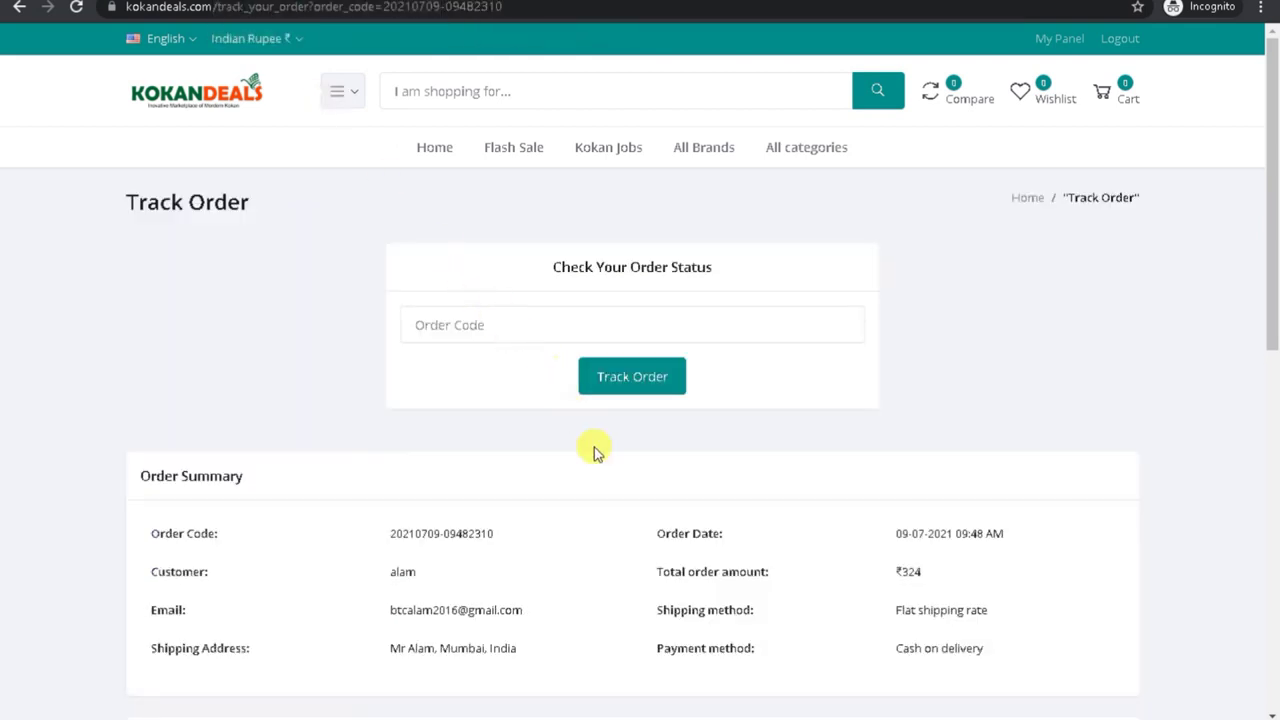
pyautogui.scroll(-4, 1261, 366)
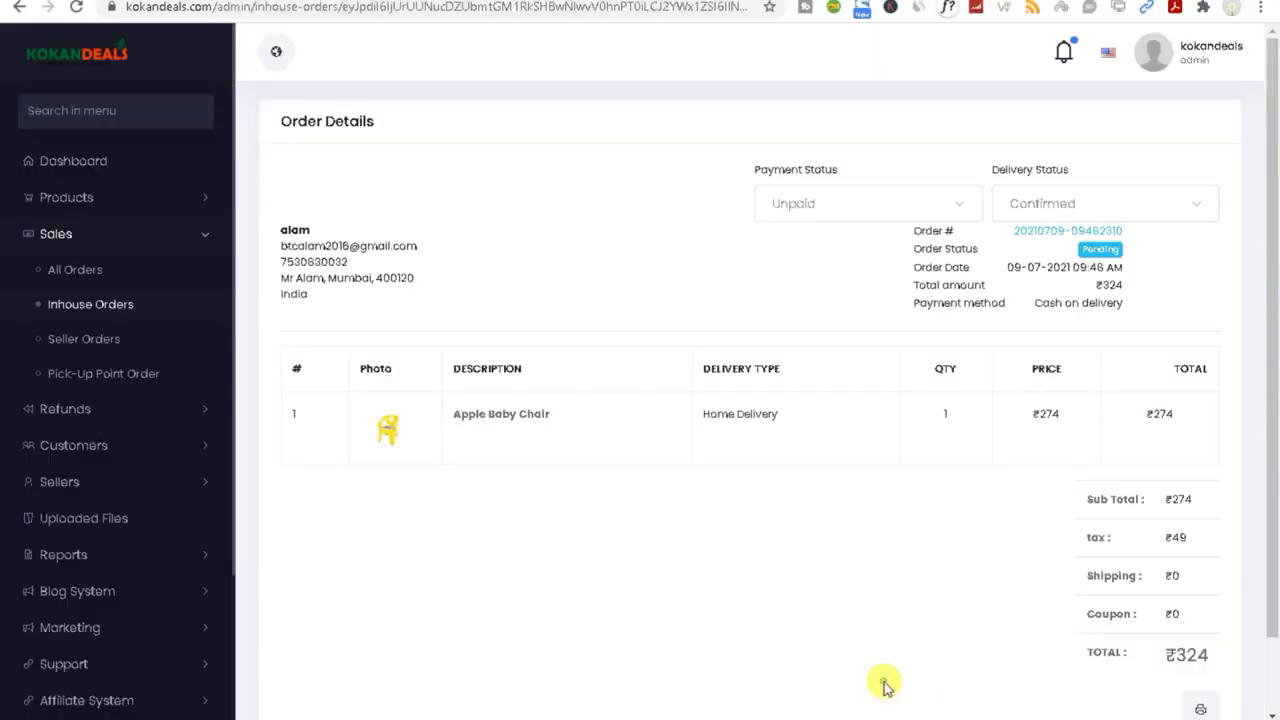
# Step: In the admin order view, set the Delivery Status to On delivery
pyautogui.click(886, 680)
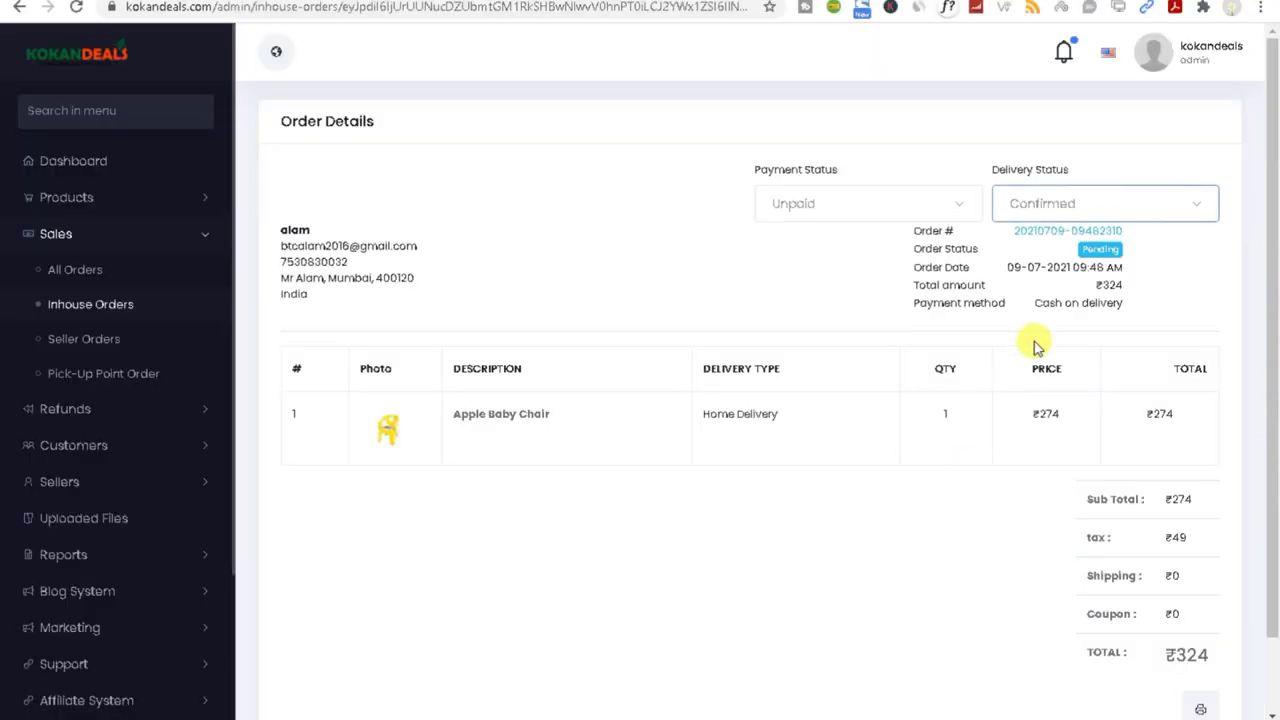
pyautogui.click(1055, 200)
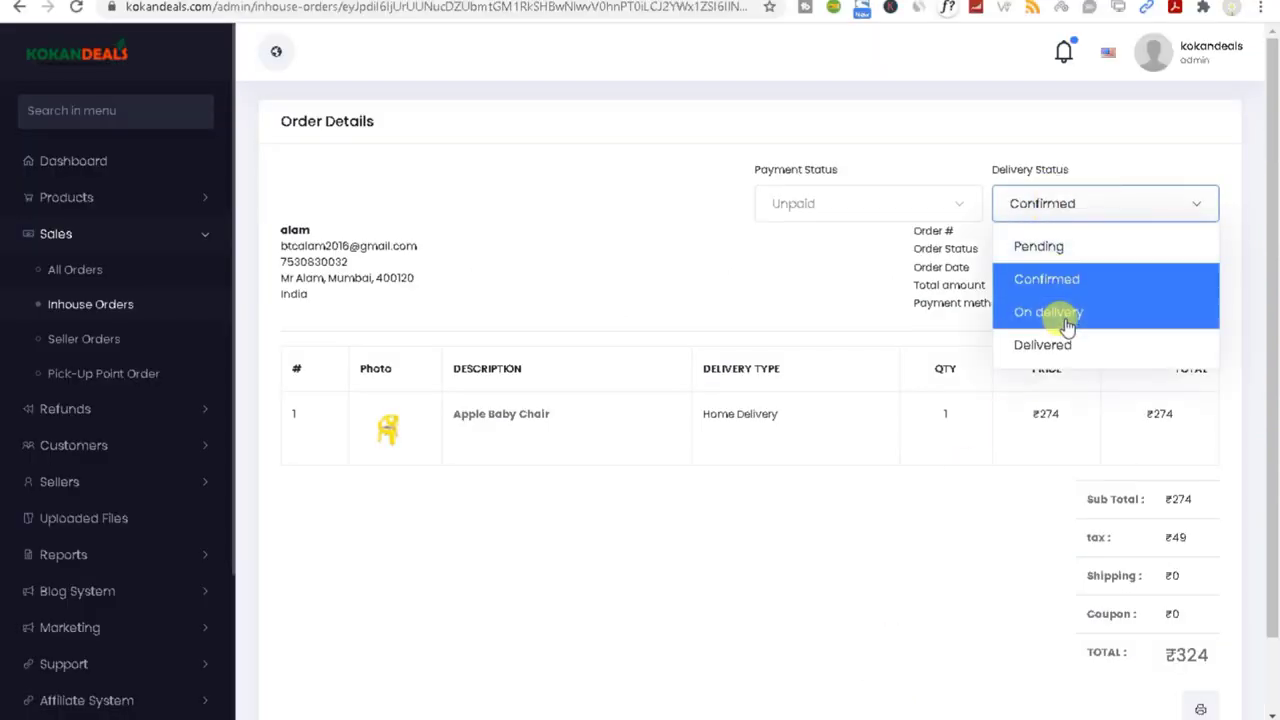
pyautogui.scroll(-1, 1067, 340)
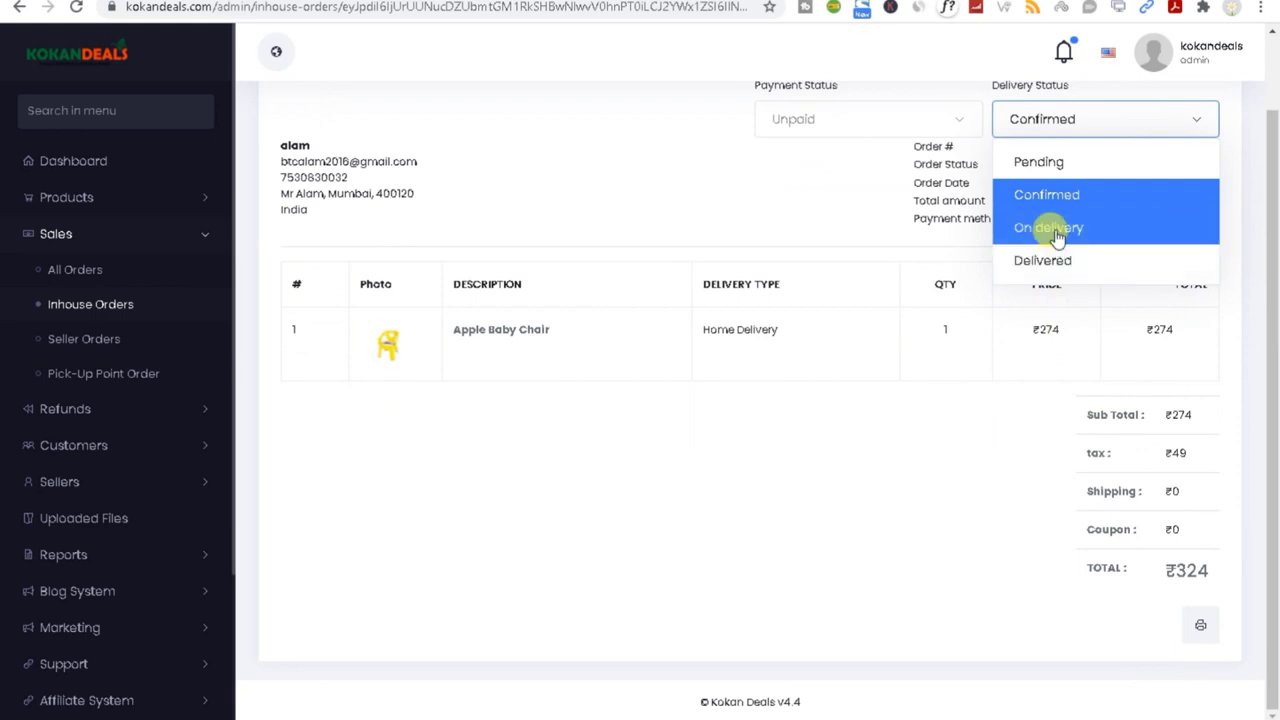
pyautogui.click(1053, 232)
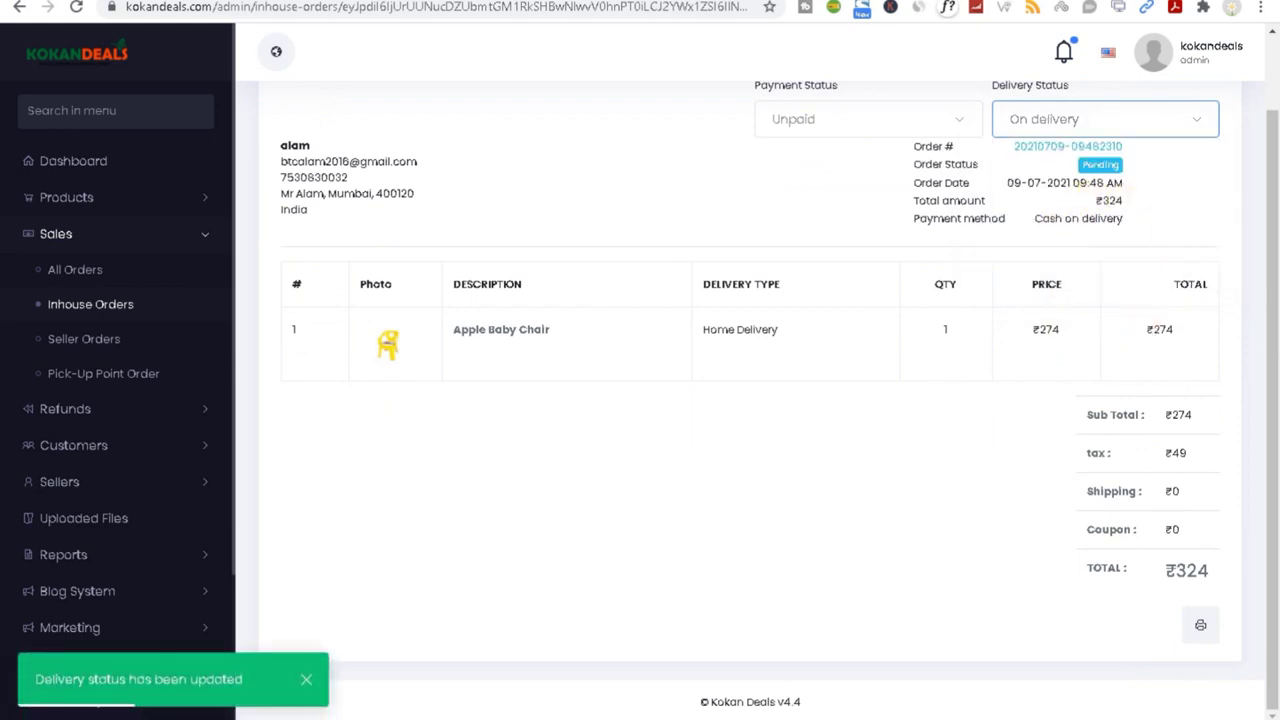
# Step: Reload the storefront tracking page and check the On delivery and Delivered steps
pyautogui.click(1071, 666)
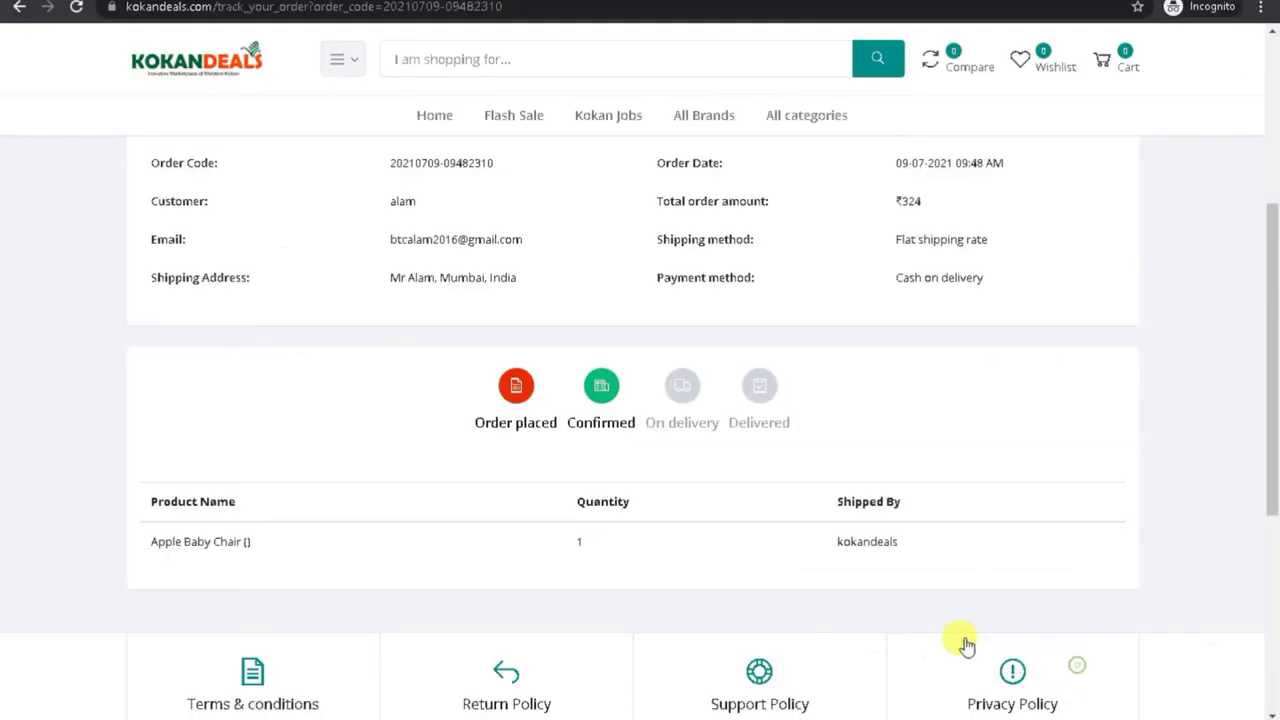
pyautogui.click(75, 12)
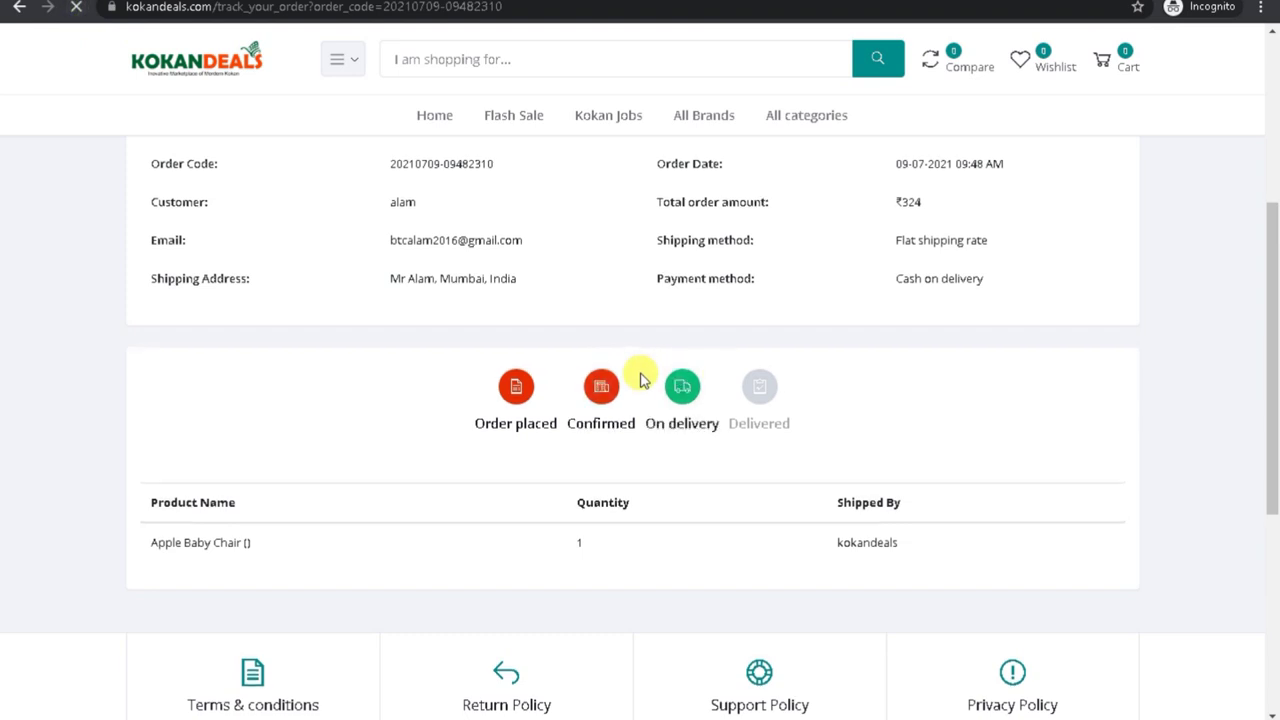
pyautogui.moveTo(649, 425); pyautogui.dragTo(723, 423)
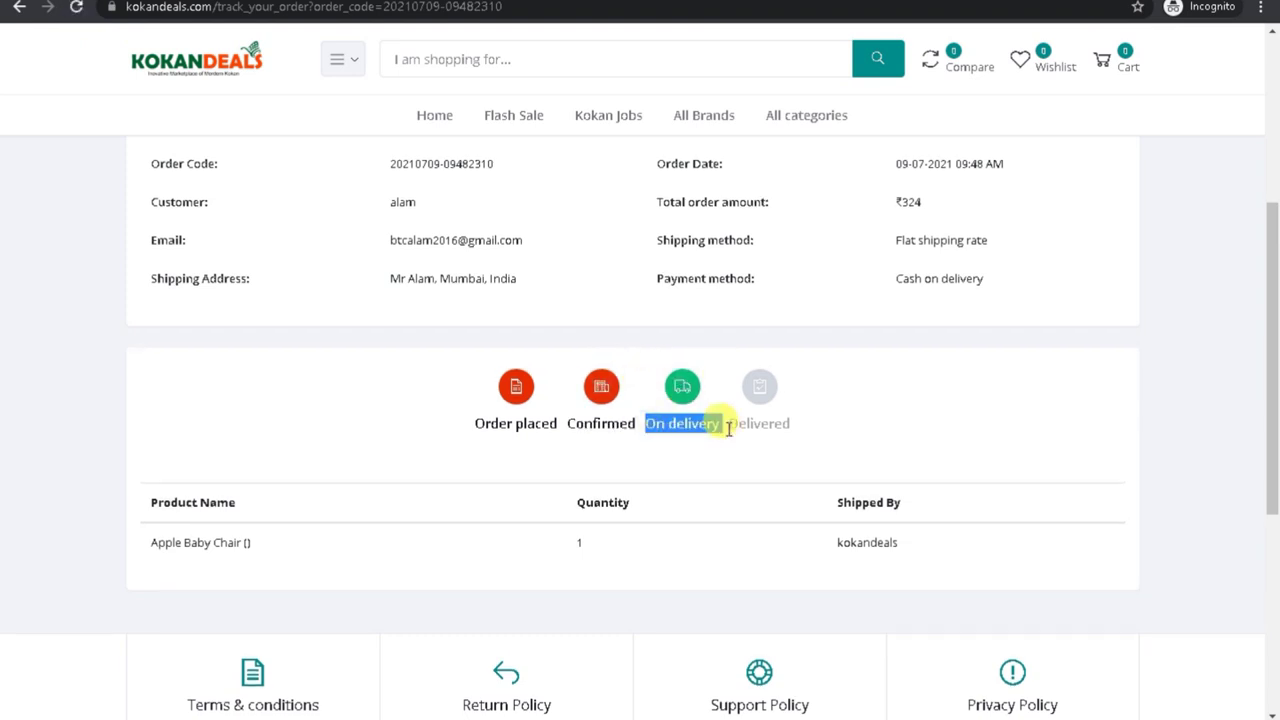
pyautogui.doubleClick(745, 423)
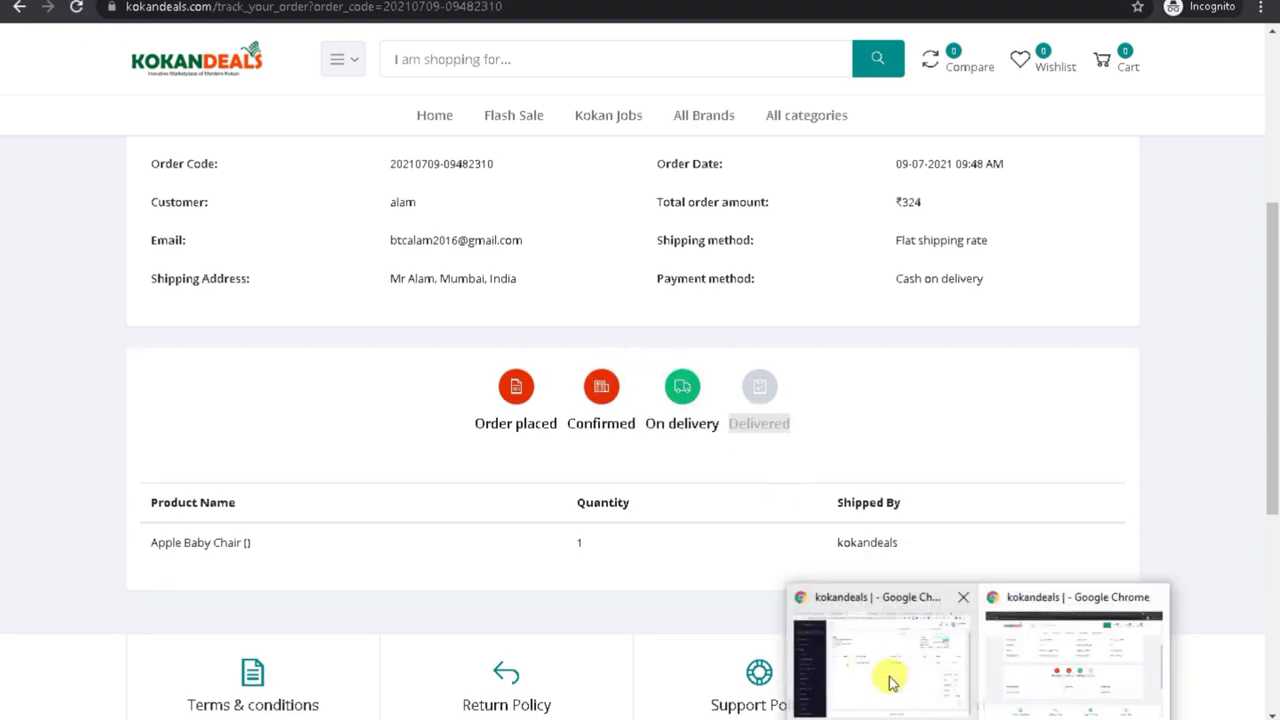
# Step: Set the order's Delivery Status to Delivered and Payment Status to Paid, then return to tracking
pyautogui.click(891, 677)
pyautogui.click(1063, 124)
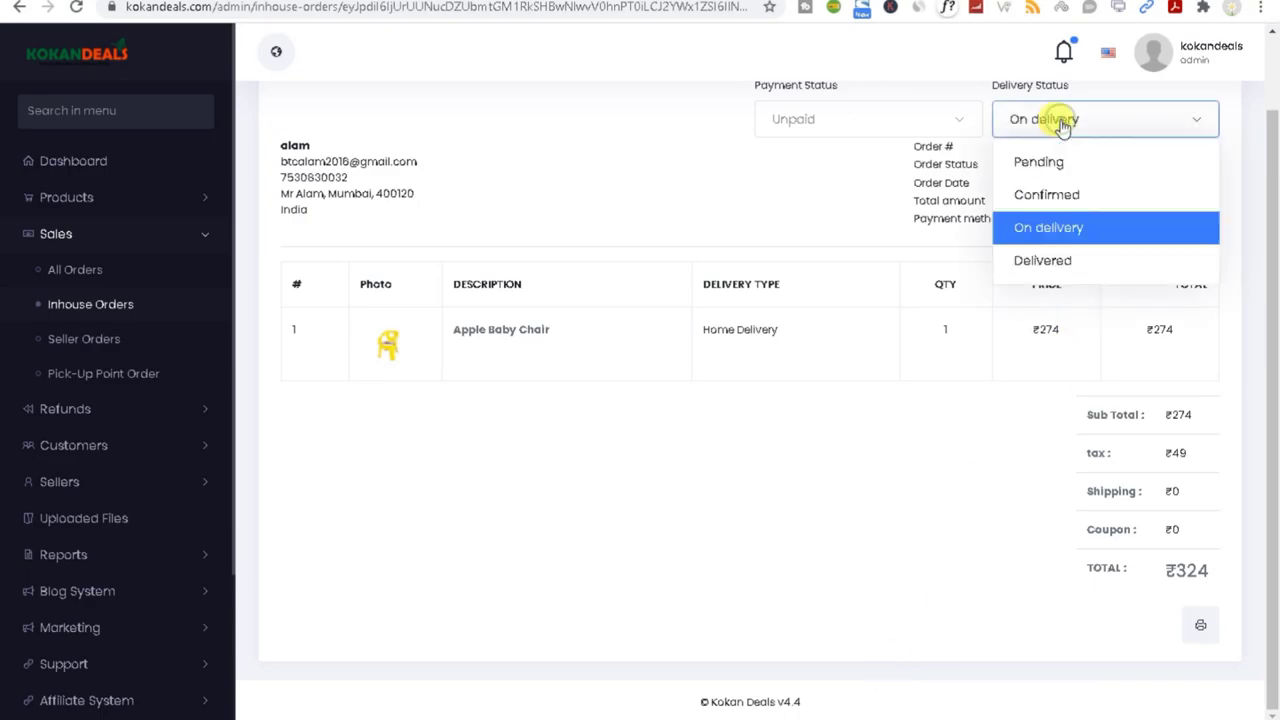
pyautogui.click(1047, 264)
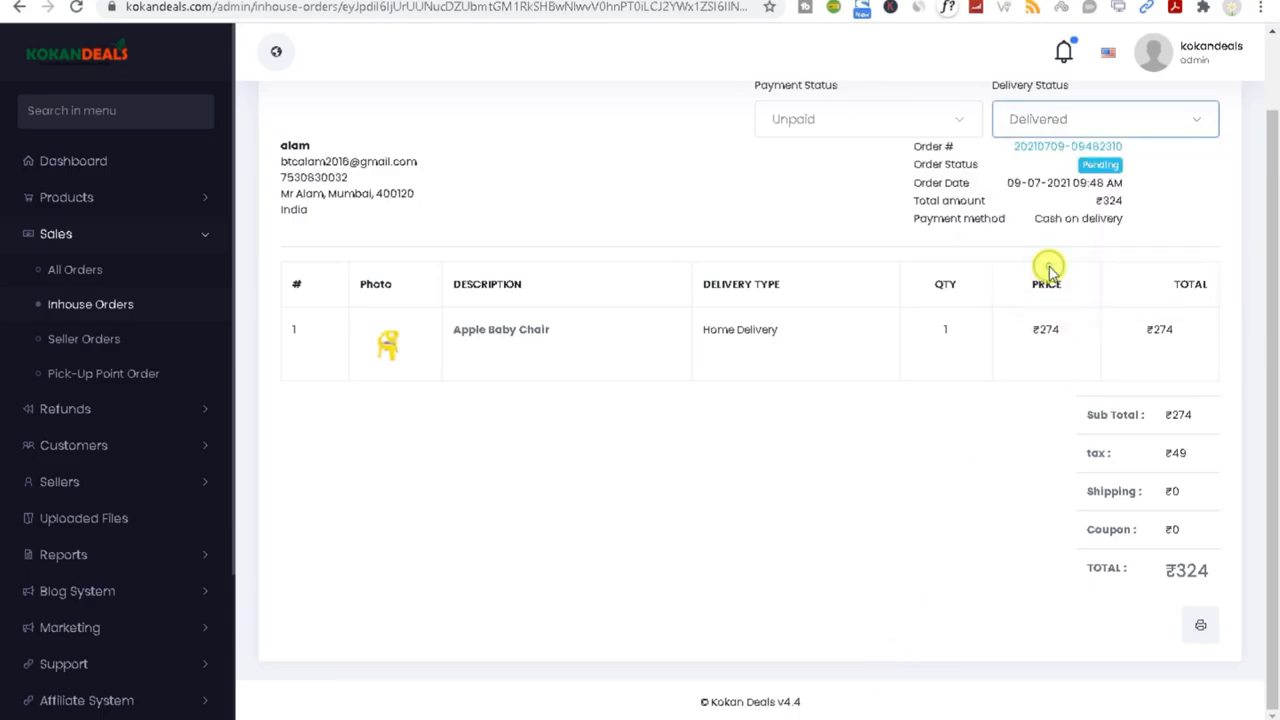
pyautogui.click(888, 112)
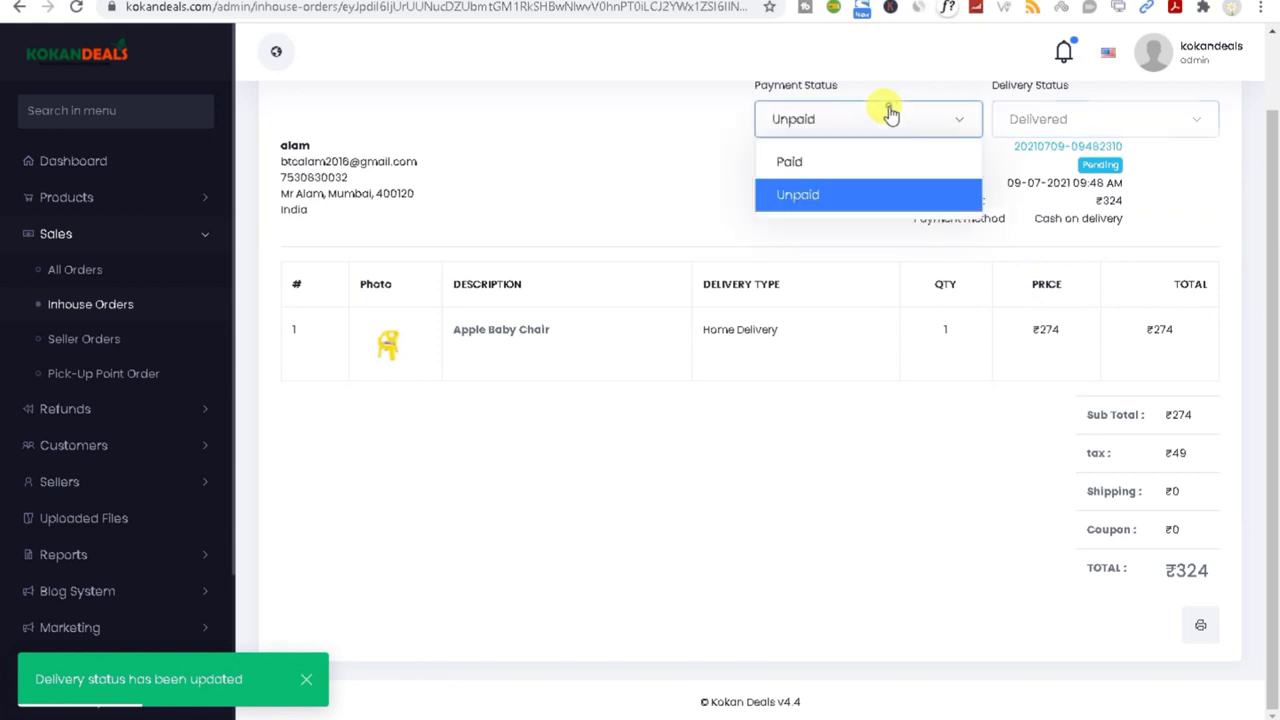
pyautogui.click(823, 163)
pyautogui.moveTo(1010, 714)
pyautogui.click(1073, 662)
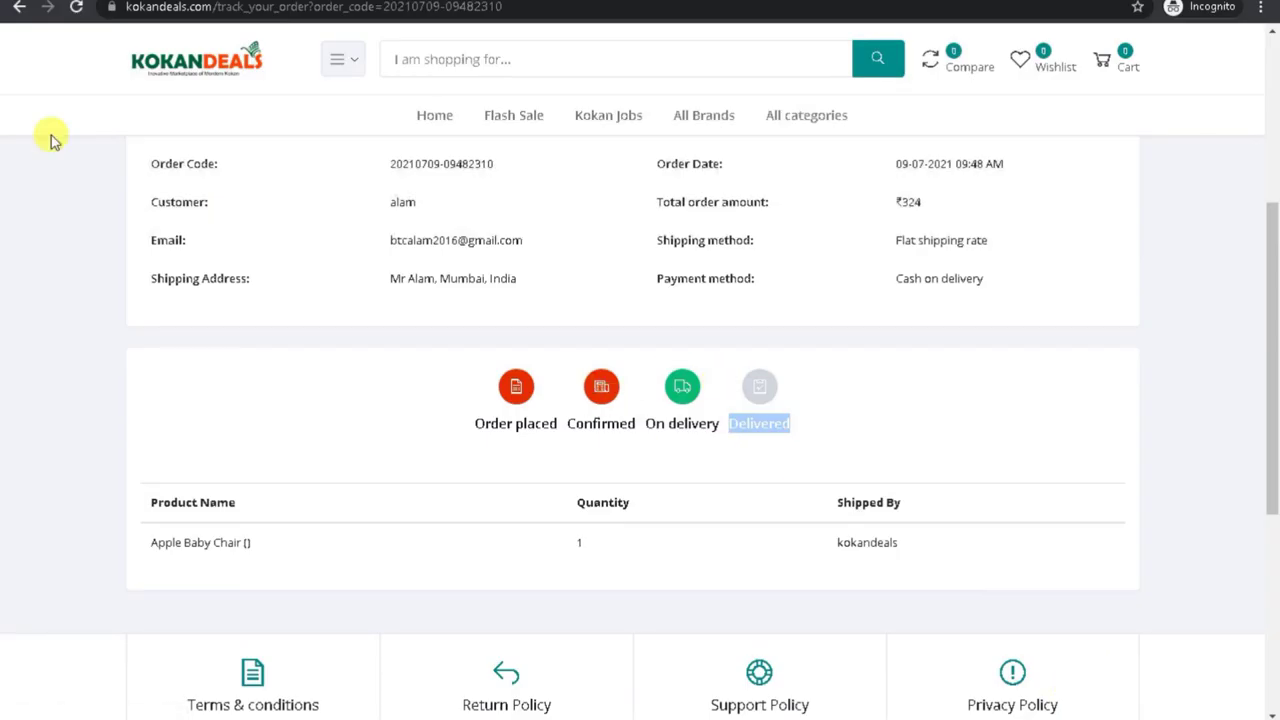
# Step: Reload Track Order, confirm all four status steps show the order Delivered, then return to admin
pyautogui.click(77, 8)
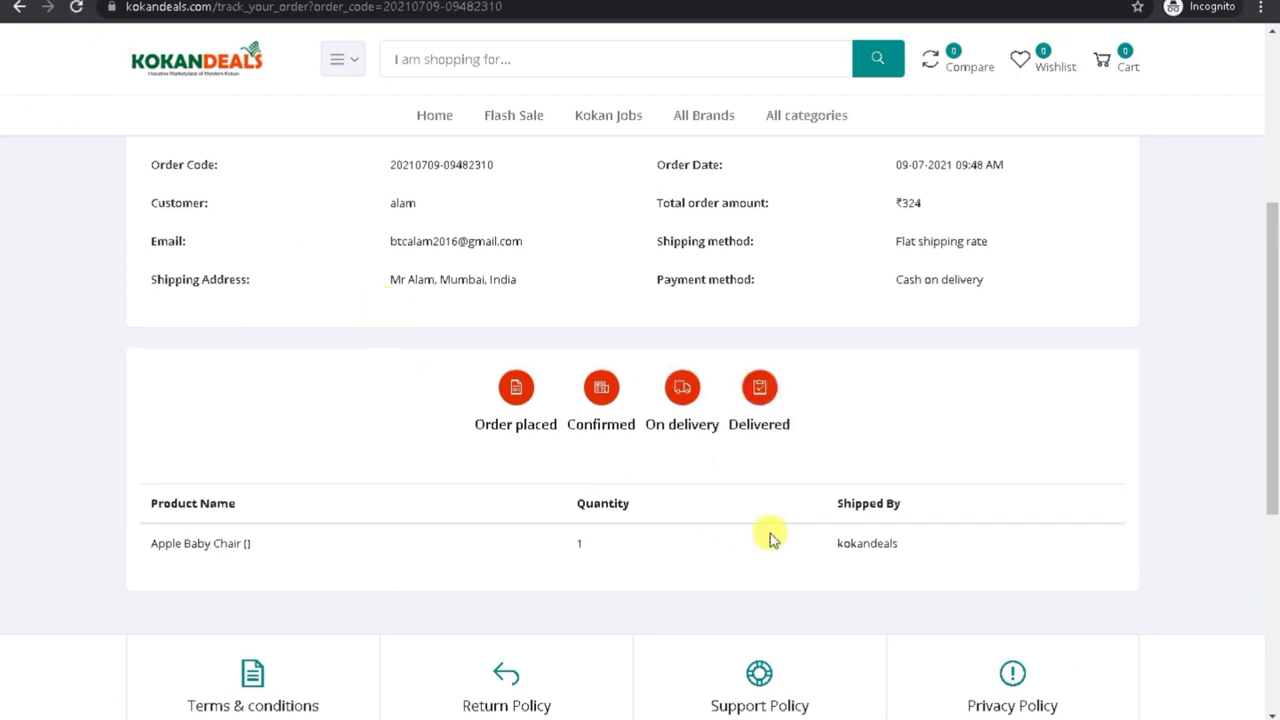
pyautogui.moveTo(457, 421); pyautogui.dragTo(832, 437)
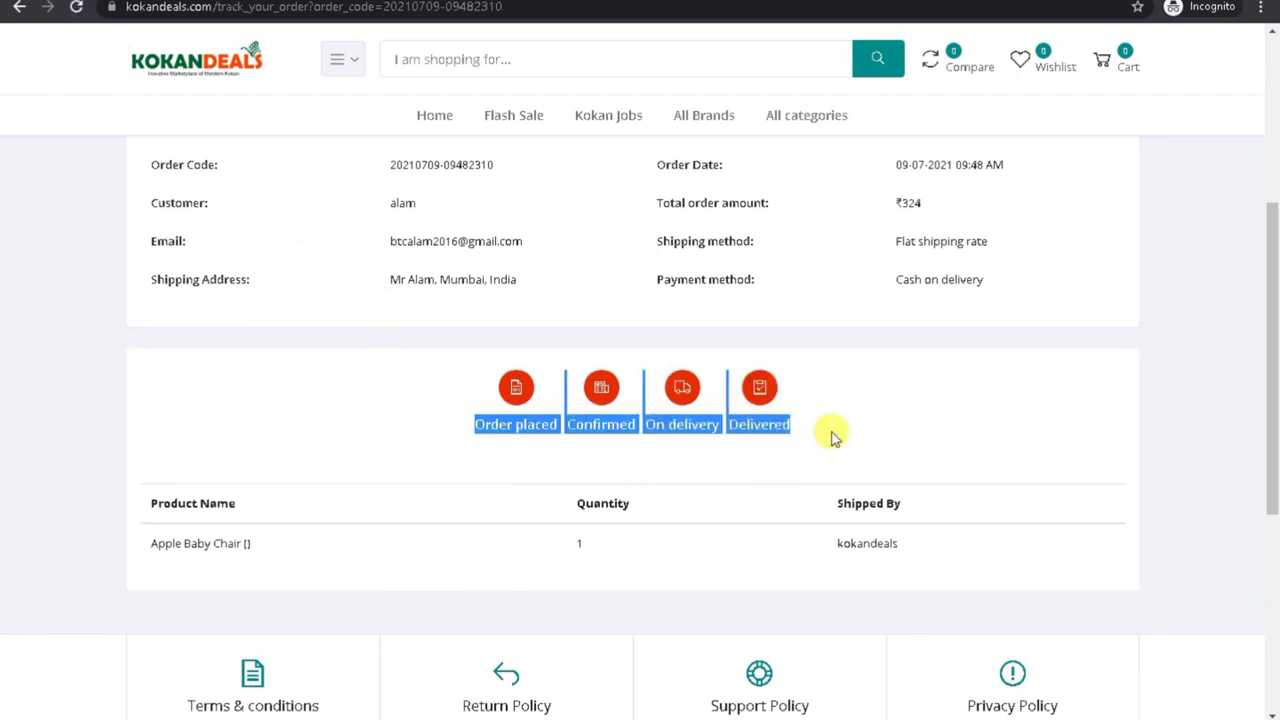
pyautogui.moveTo(183, 543); pyautogui.dragTo(914, 560)
pyautogui.moveTo(1274, 477); pyautogui.dragTo(1271, 447)
pyautogui.click(905, 640)
pyautogui.doubleClick(870, 612)
pyautogui.doubleClick(866, 612)
pyautogui.moveTo(1275, 389); pyautogui.dragTo(1276, 350)
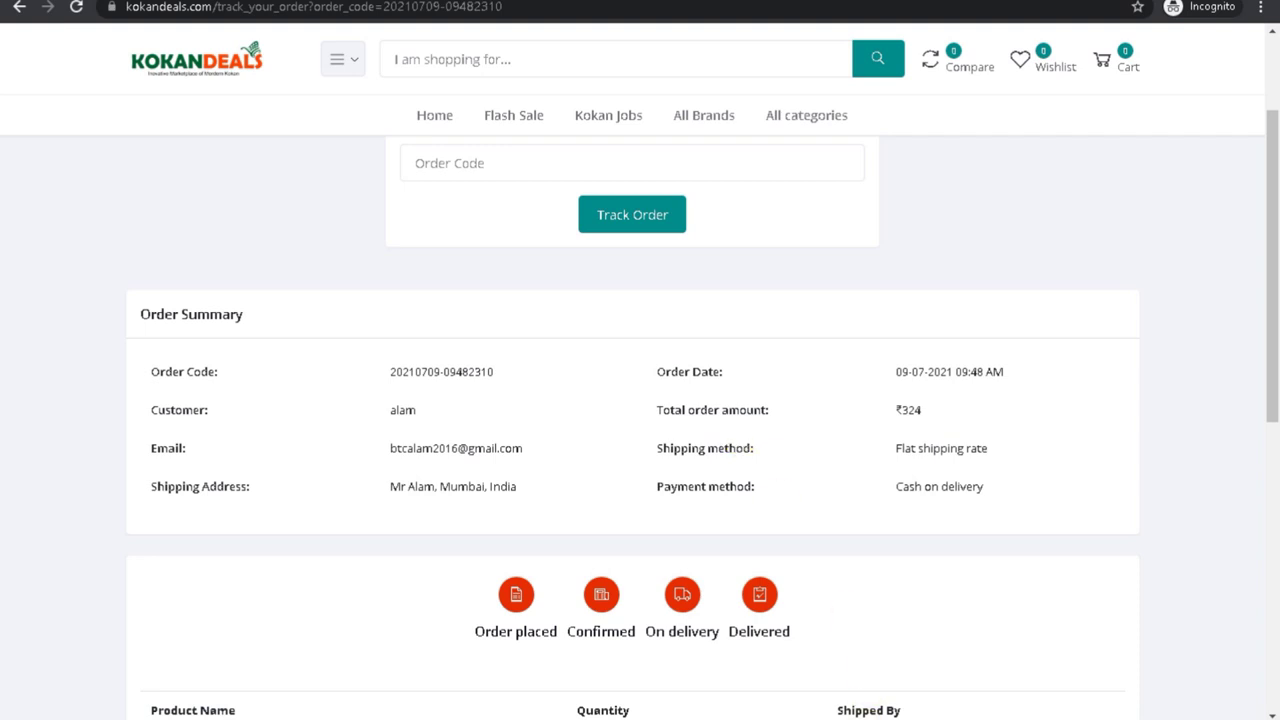
pyautogui.click(851, 671)
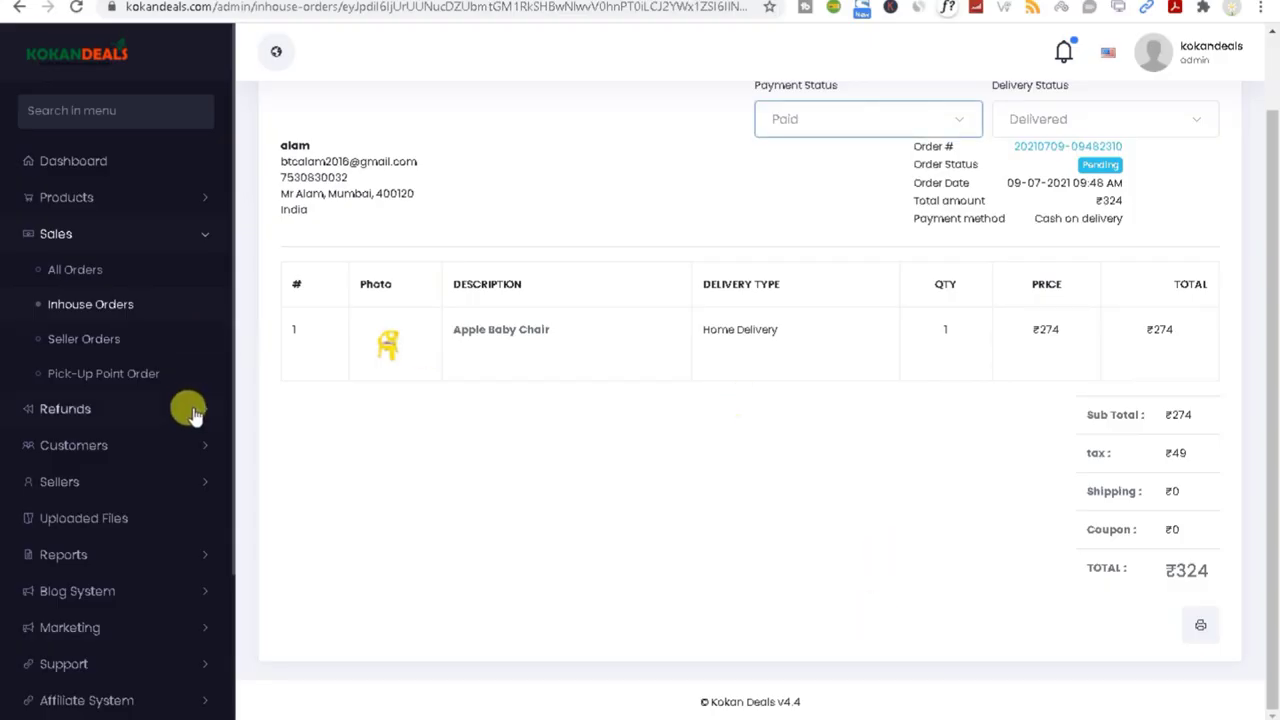
# Step: Browse in-house and pick-up point orders, view the ₹358 Flexi Brush order, then open Refund Requests
pyautogui.click(90, 306)
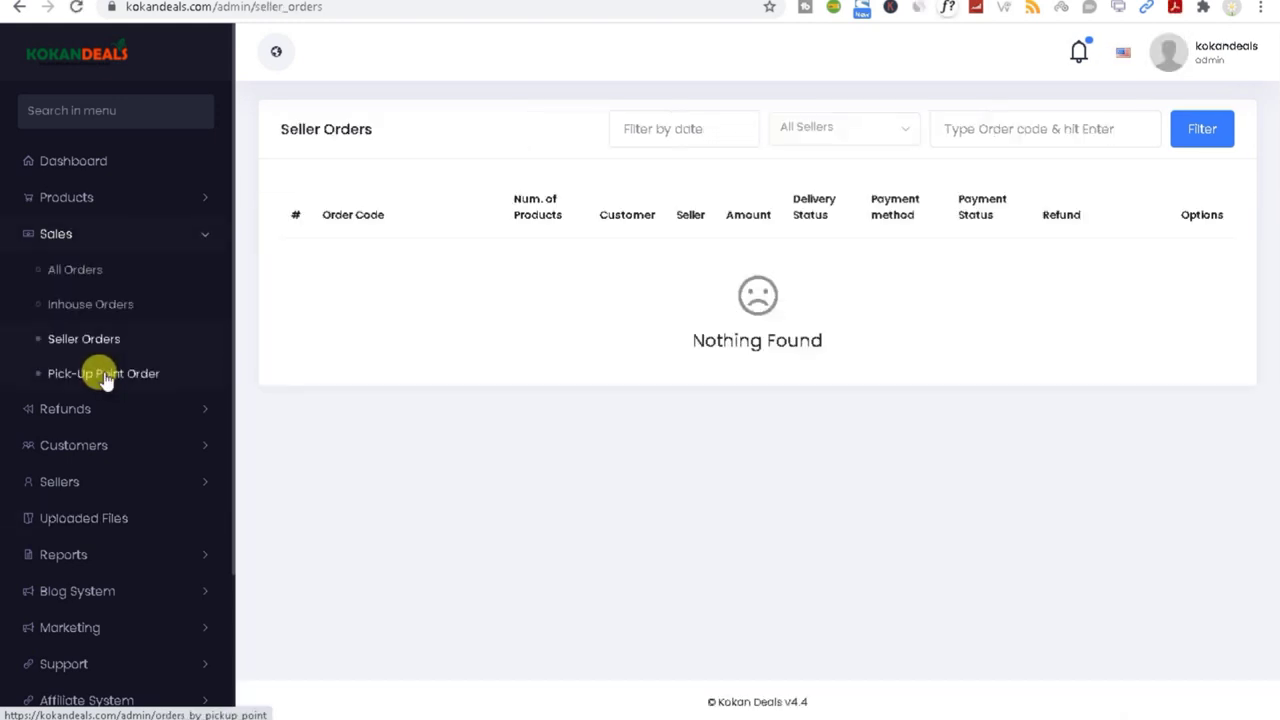
pyautogui.click(107, 380)
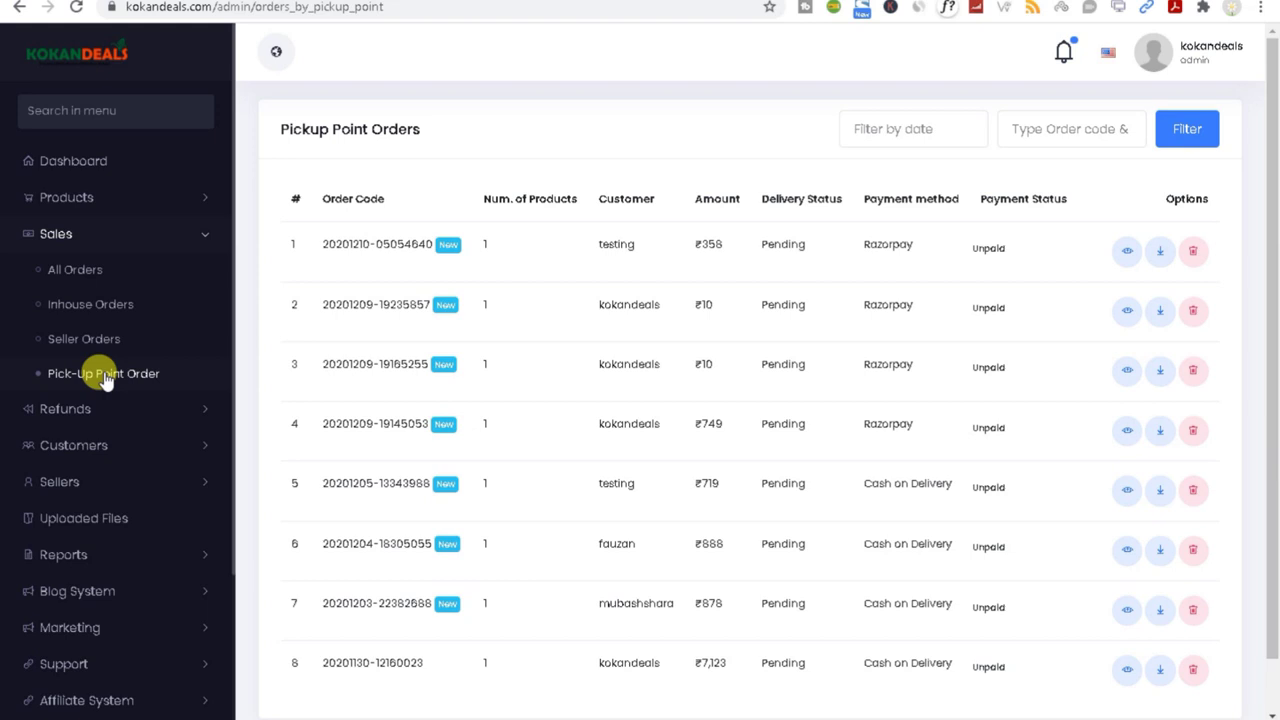
pyautogui.click(1125, 251)
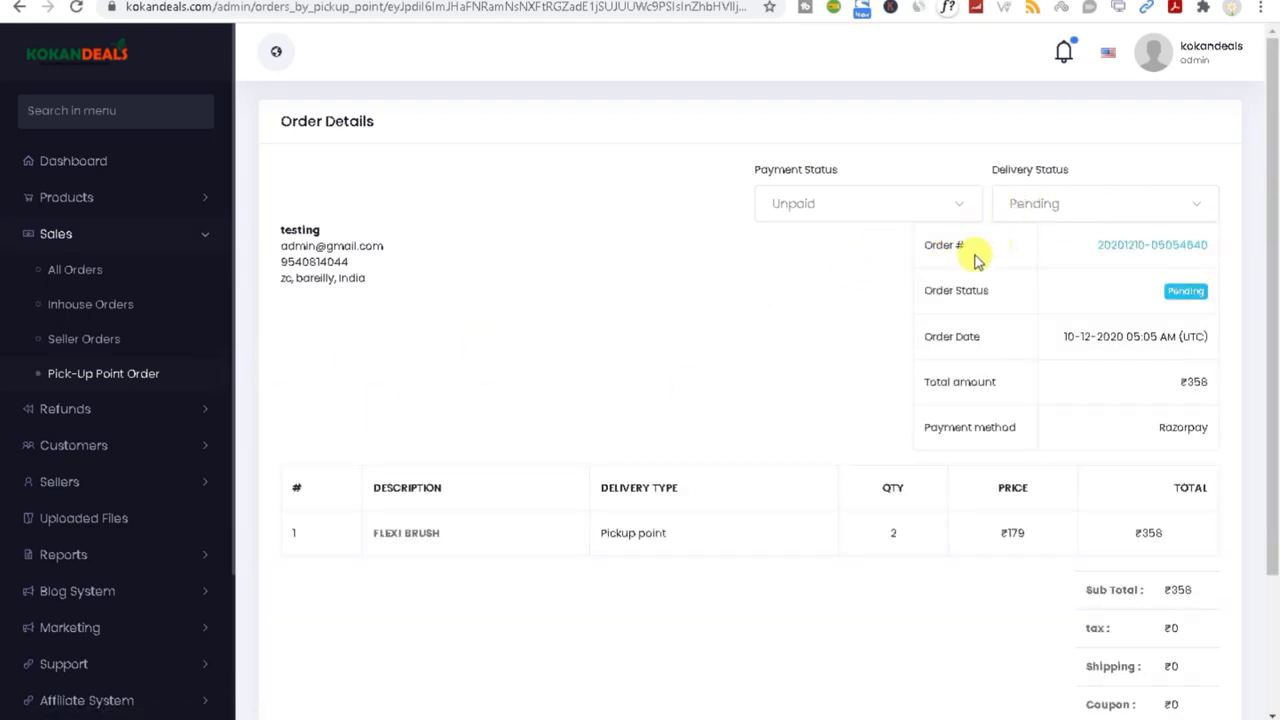
pyautogui.click(108, 420)
pyautogui.click(118, 312)
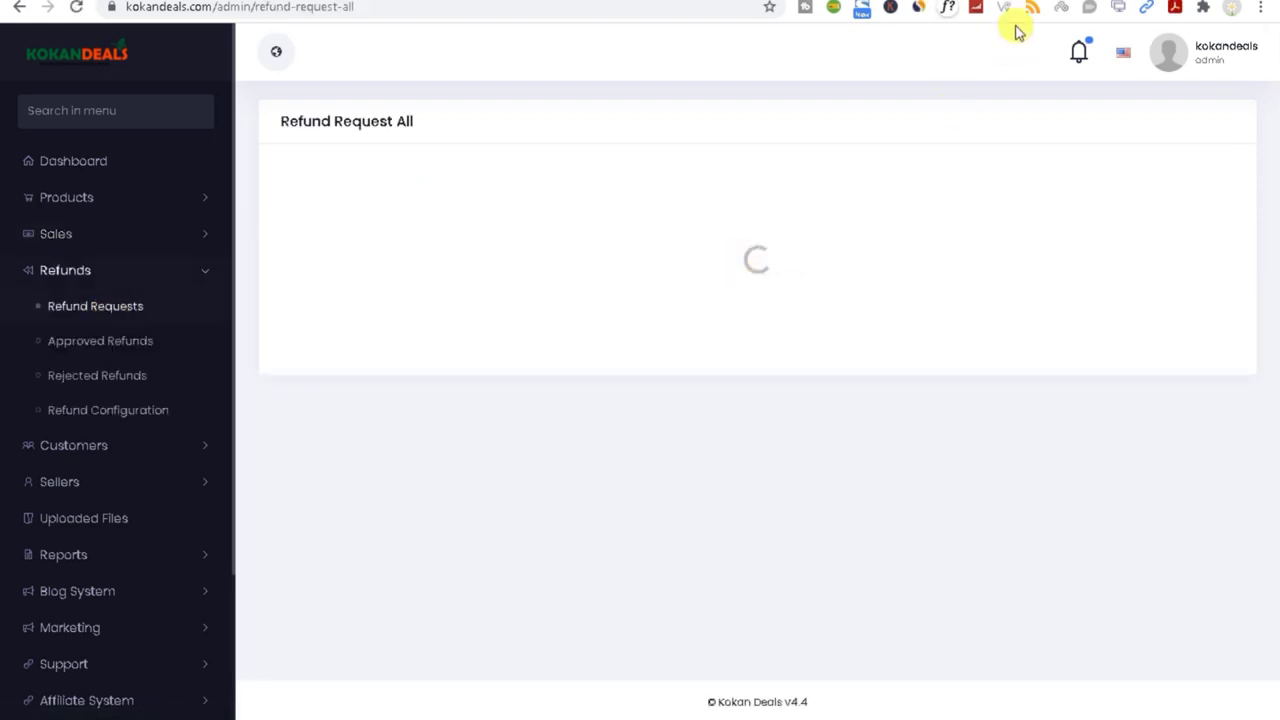
# Step: Open Purchase History in the store and download the Apple Baby Chair order's invoice
pyautogui.click(1048, 693)
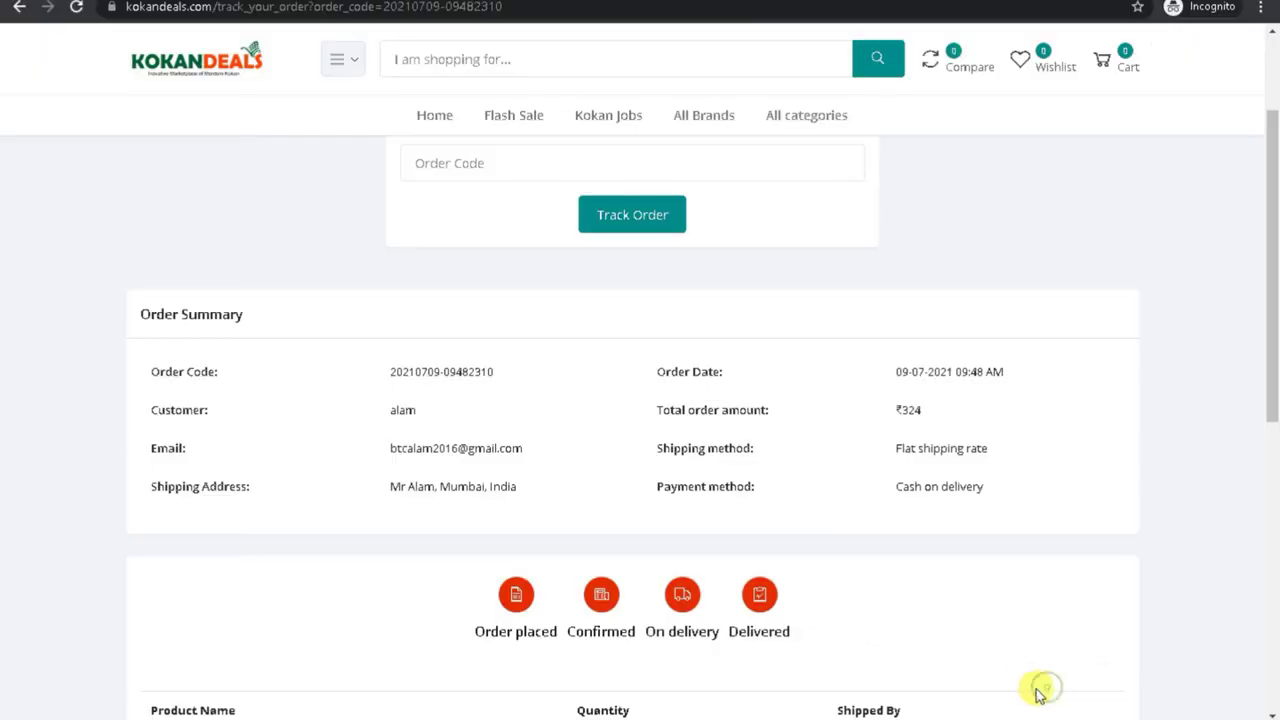
pyautogui.click(1265, 188)
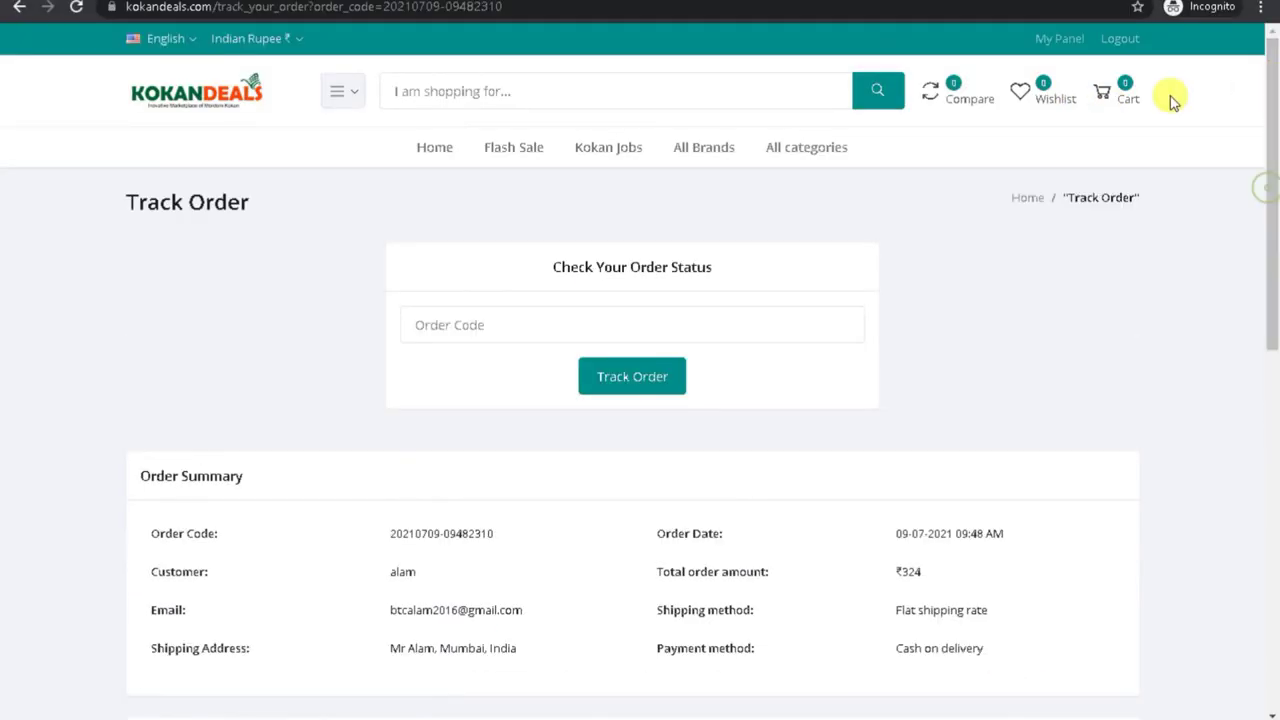
pyautogui.click(1060, 40)
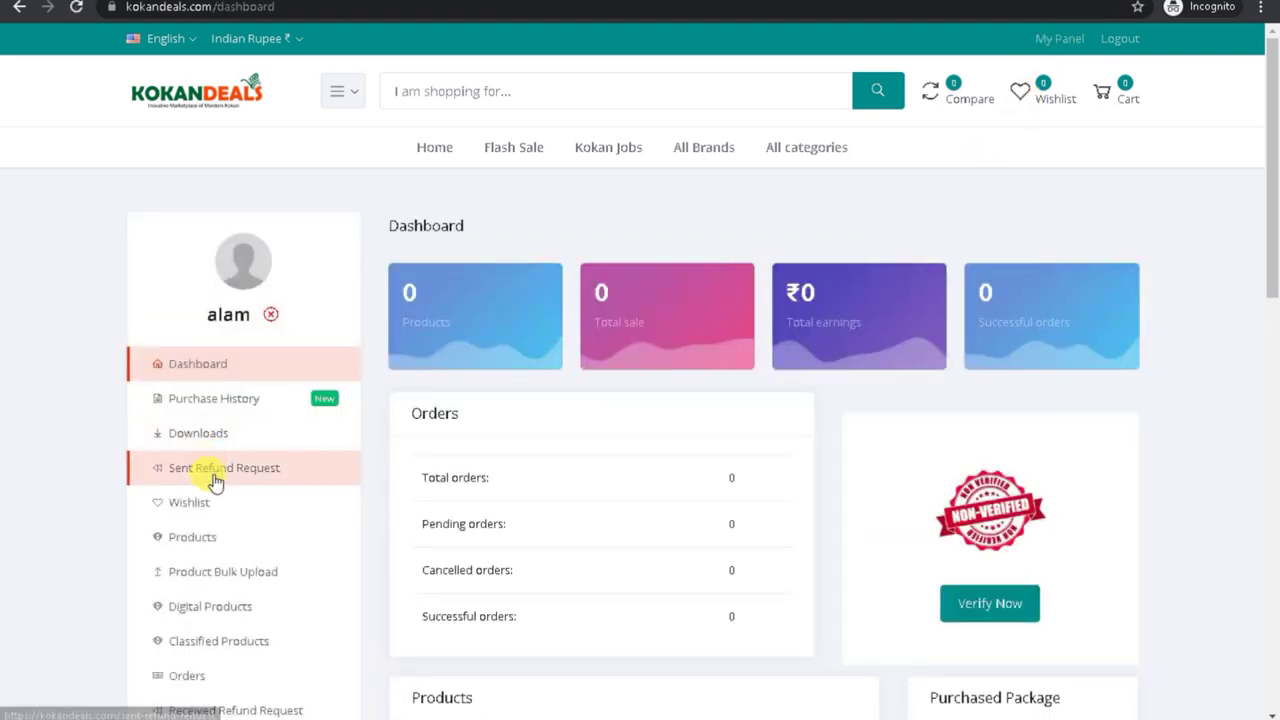
pyautogui.click(224, 402)
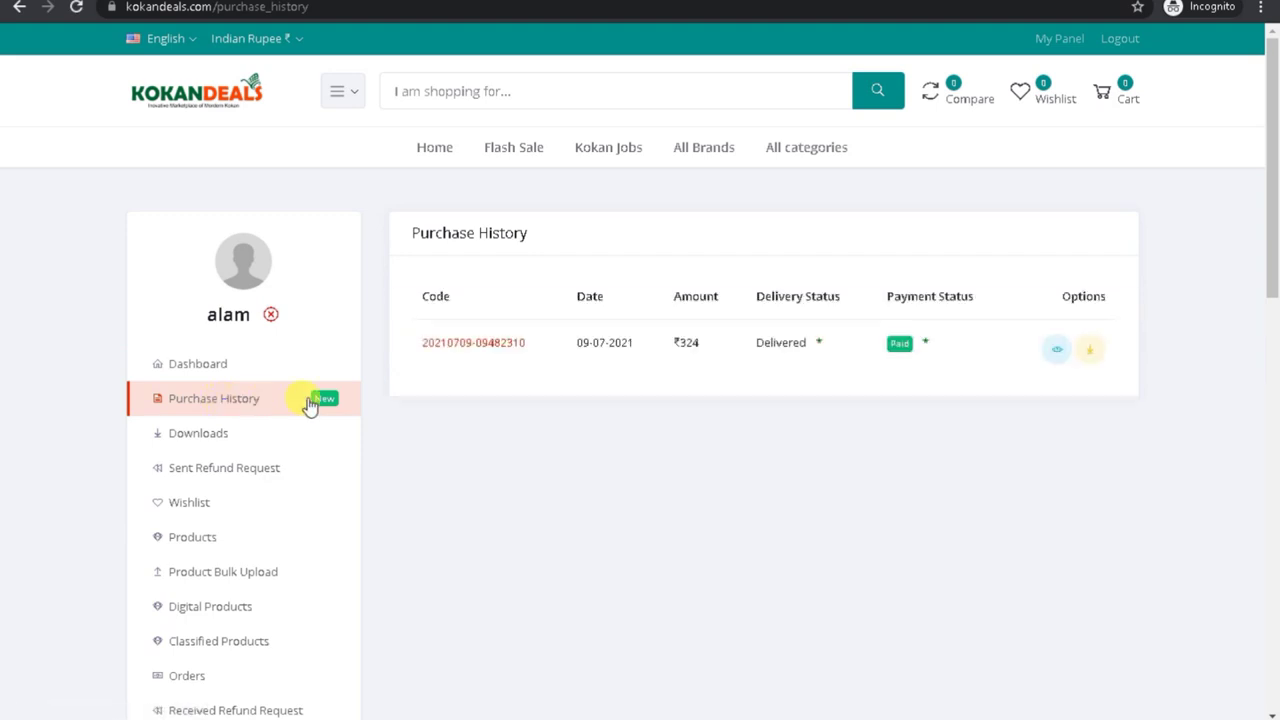
pyautogui.moveTo(395, 341); pyautogui.dragTo(851, 380)
pyautogui.click(863, 377)
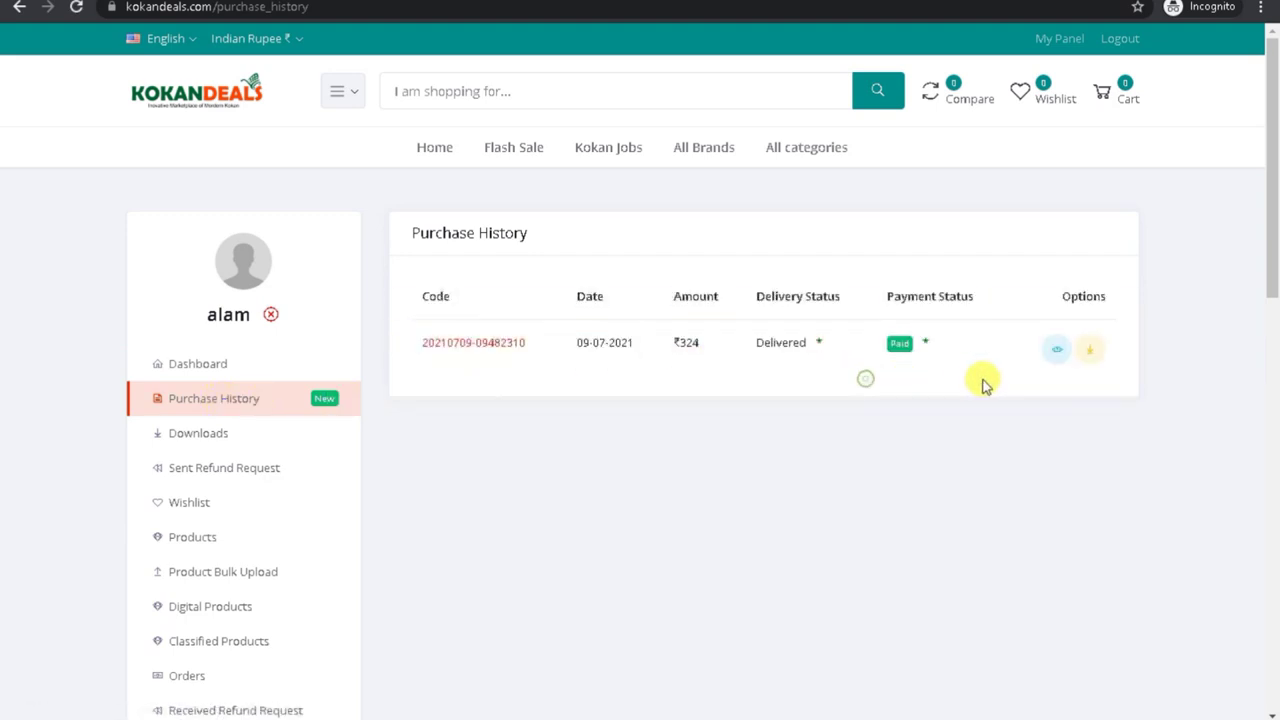
pyautogui.click(1092, 352)
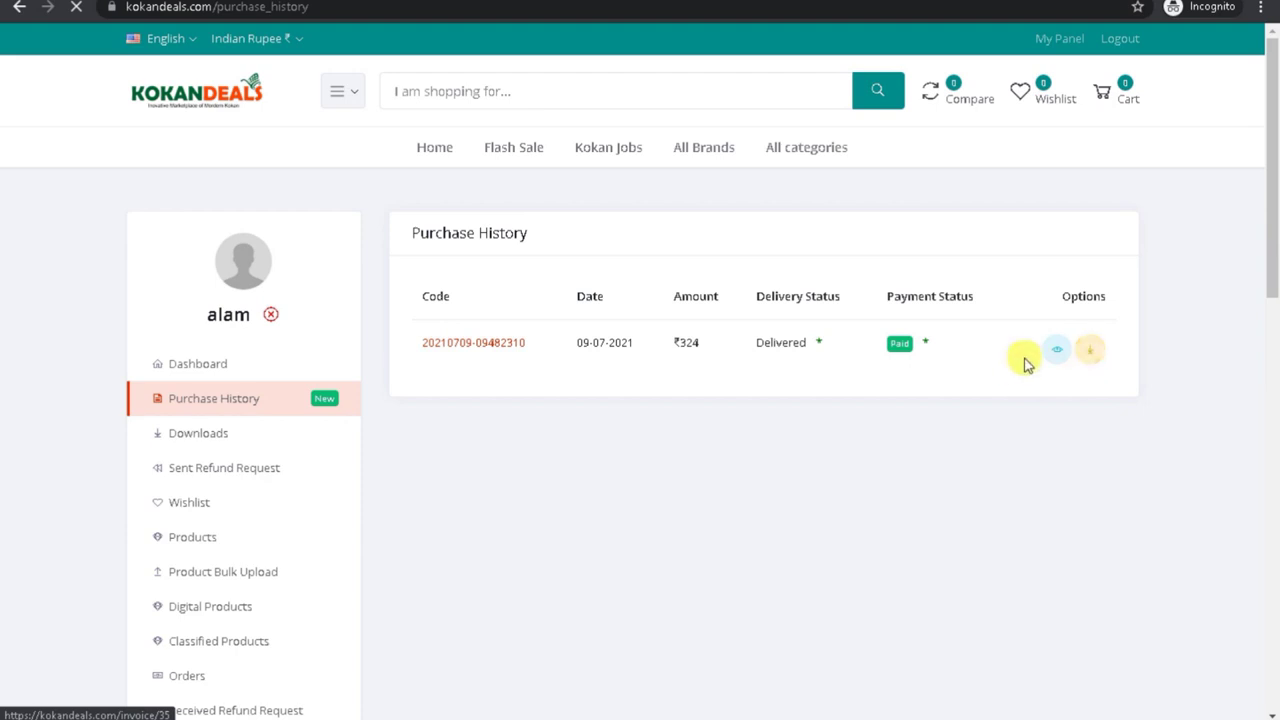
# Step: Open the order's details and start a refund request for the Apple Baby Chair
pyautogui.click(1055, 352)
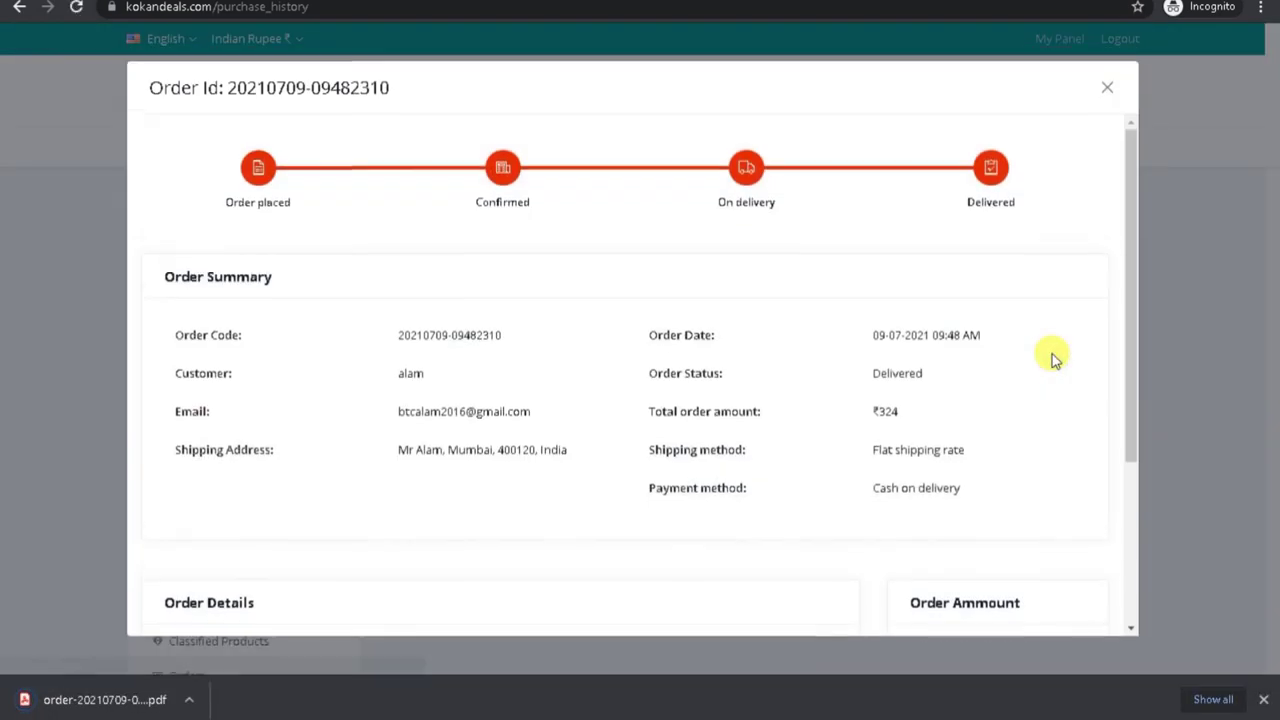
pyautogui.moveTo(1130, 403); pyautogui.dragTo(1133, 597)
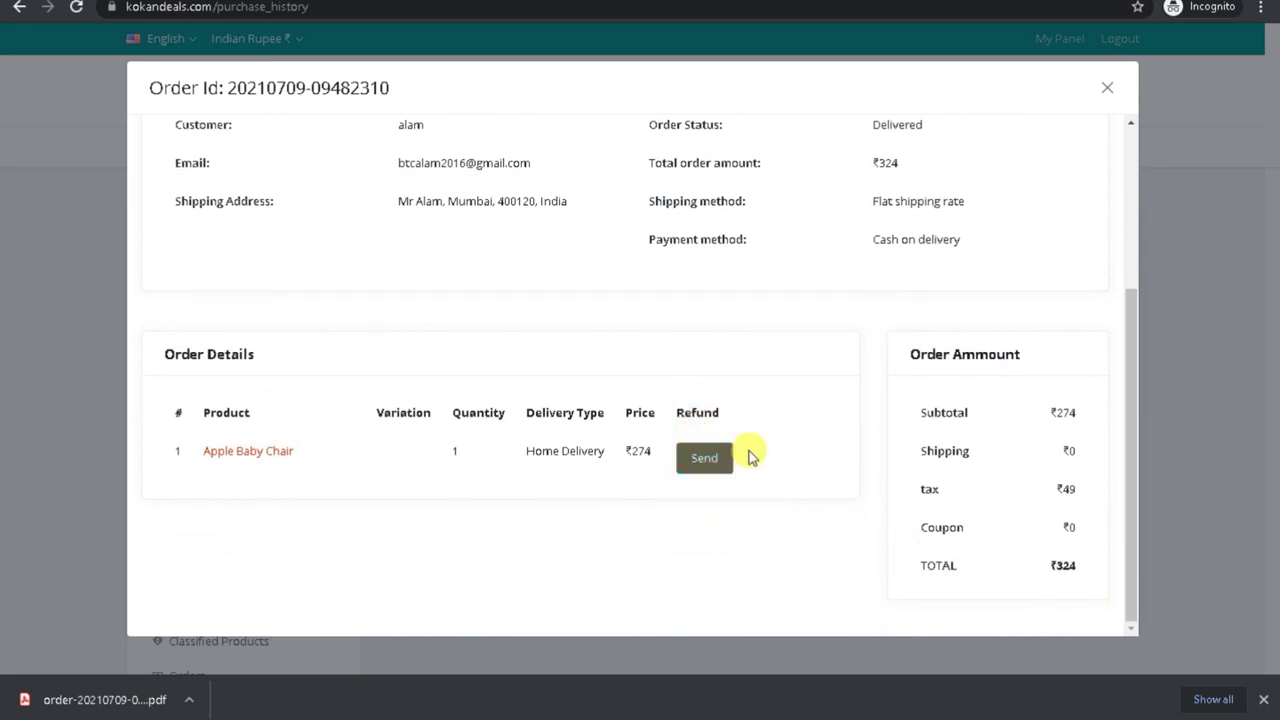
pyautogui.moveTo(679, 411); pyautogui.dragTo(748, 416)
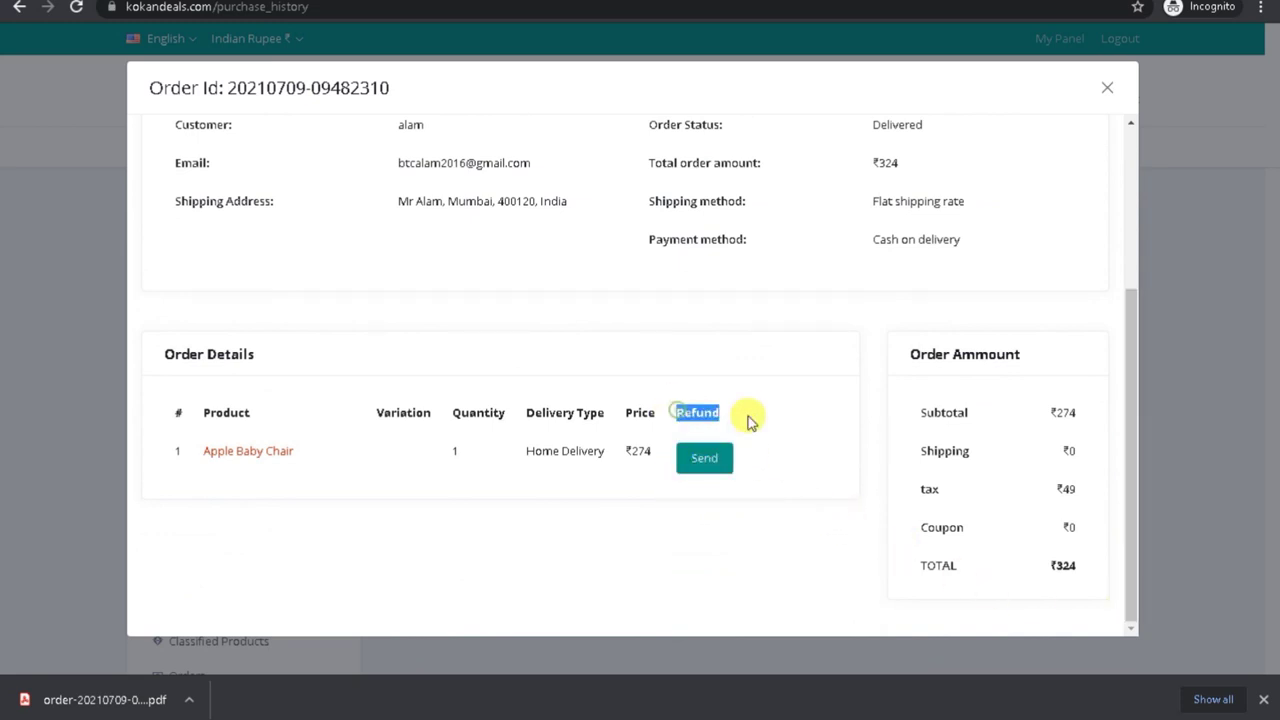
pyautogui.click(708, 462)
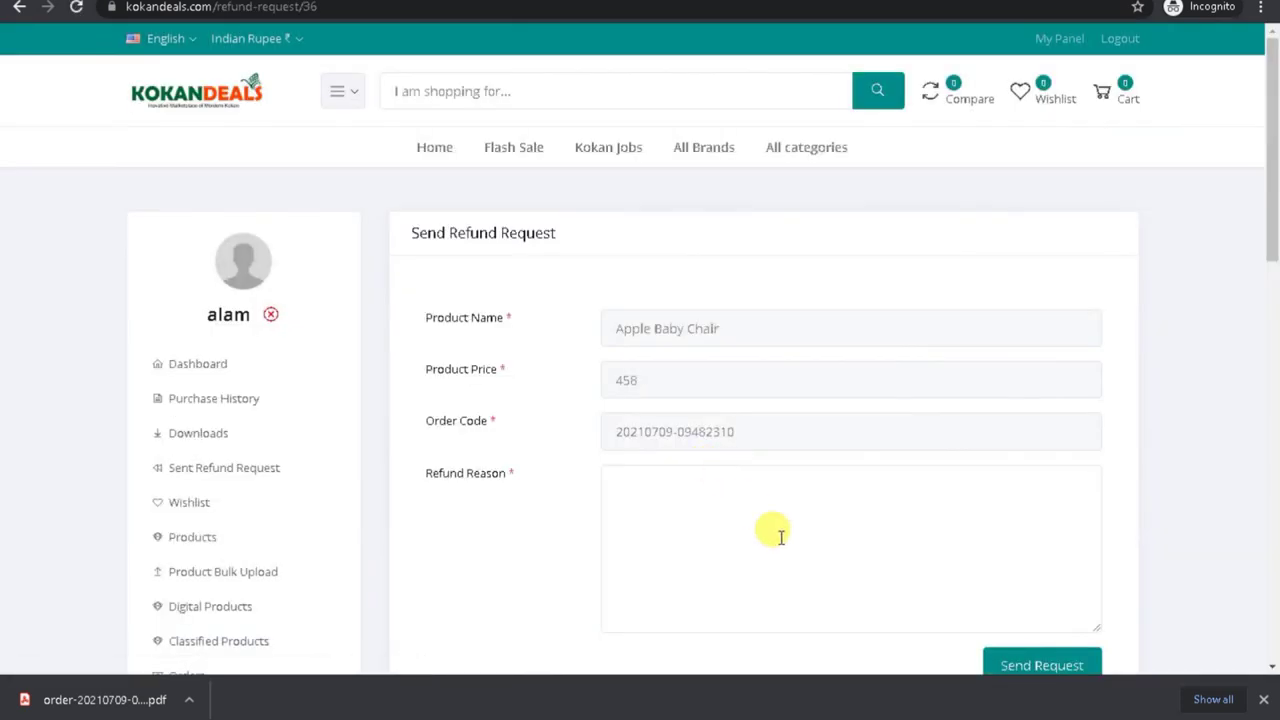
# Step: Send the Apple Baby Chair refund request with the reason 'test refund'
pyautogui.click(700, 523)
pyautogui.moveTo(1271, 215); pyautogui.dragTo(1246, 274)
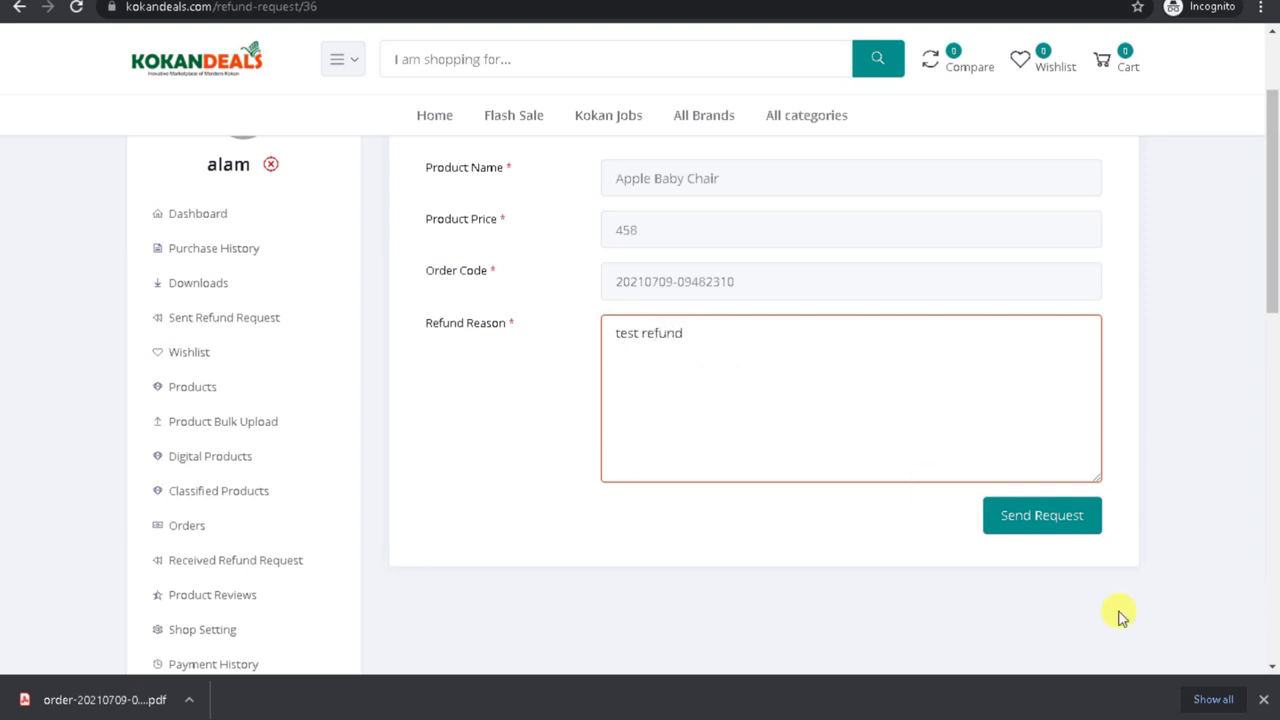
pyautogui.click(1037, 537)
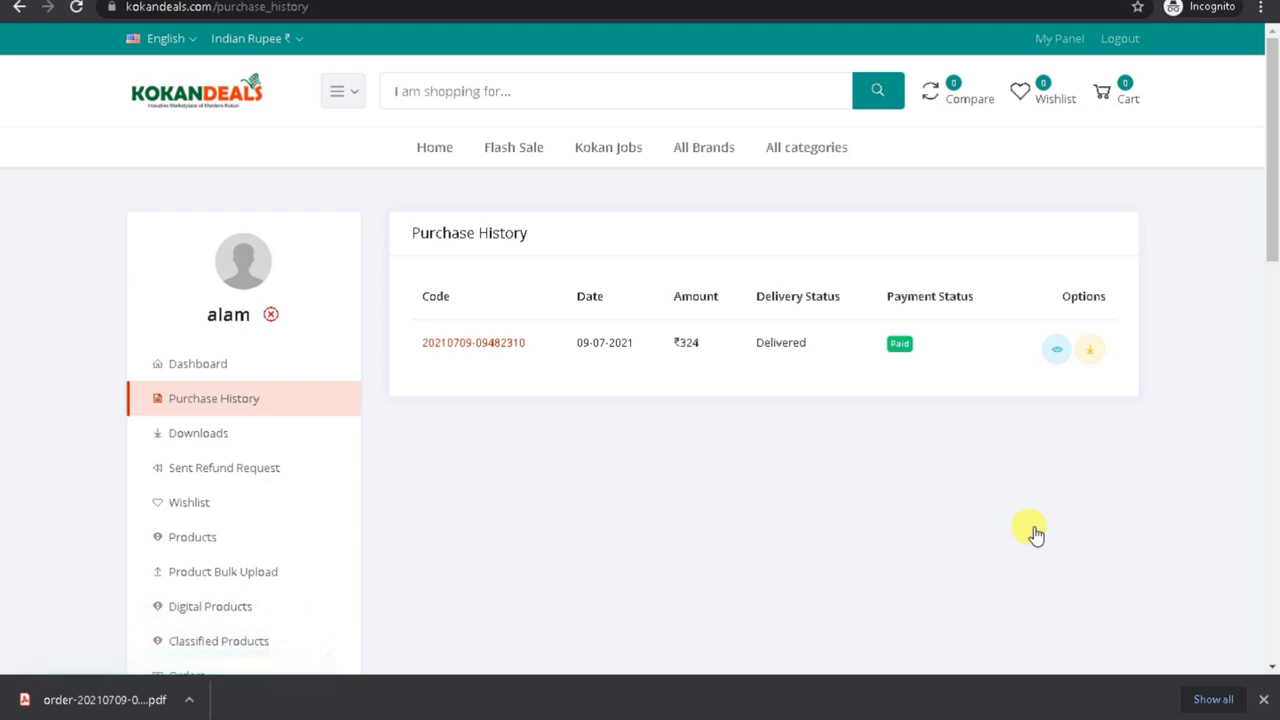
# Step: Open the downloaded invoice PDF and review the Apple Baby Chair line and ₹324 grand total
pyautogui.click(189, 699)
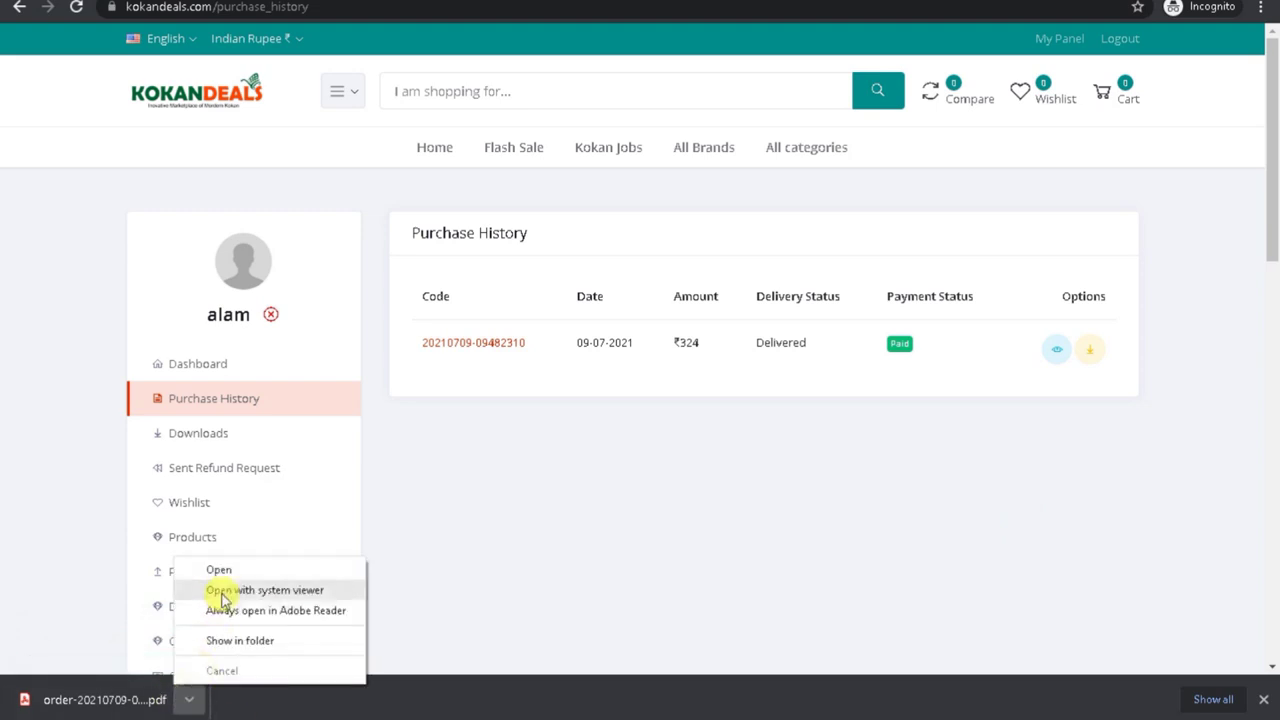
pyautogui.click(220, 570)
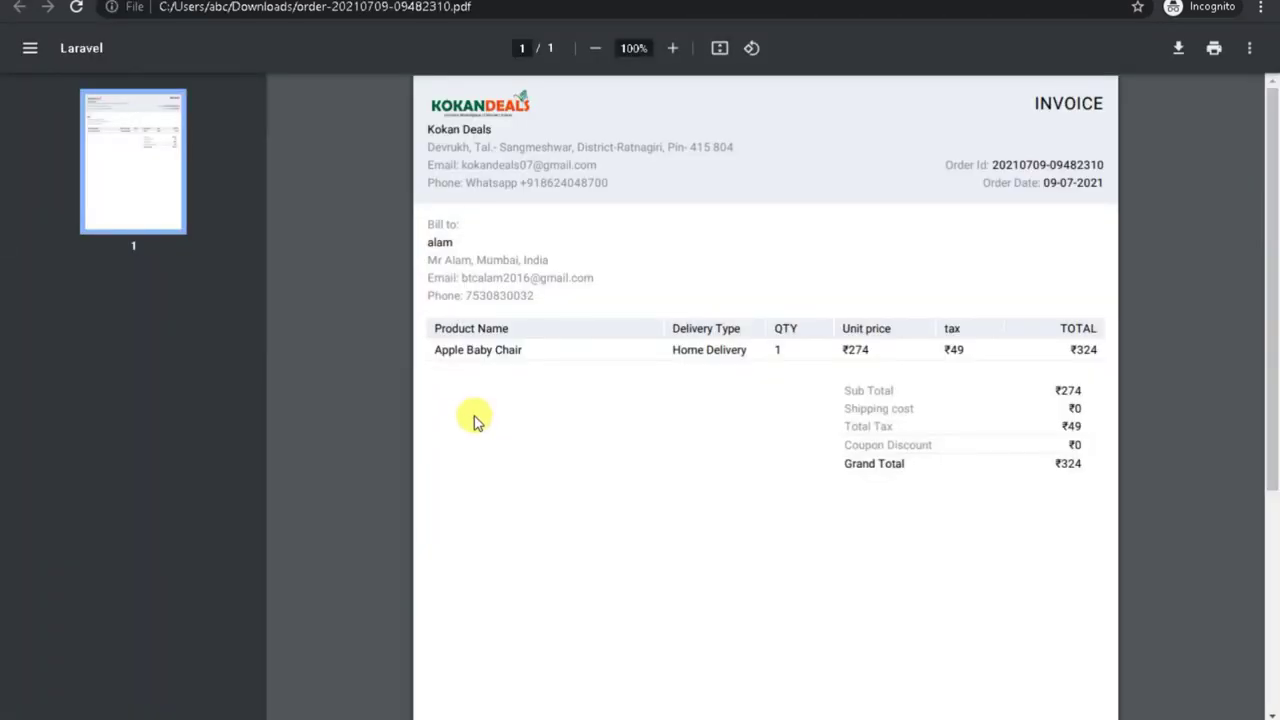
pyautogui.moveTo(1275, 258); pyautogui.dragTo(1248, 177)
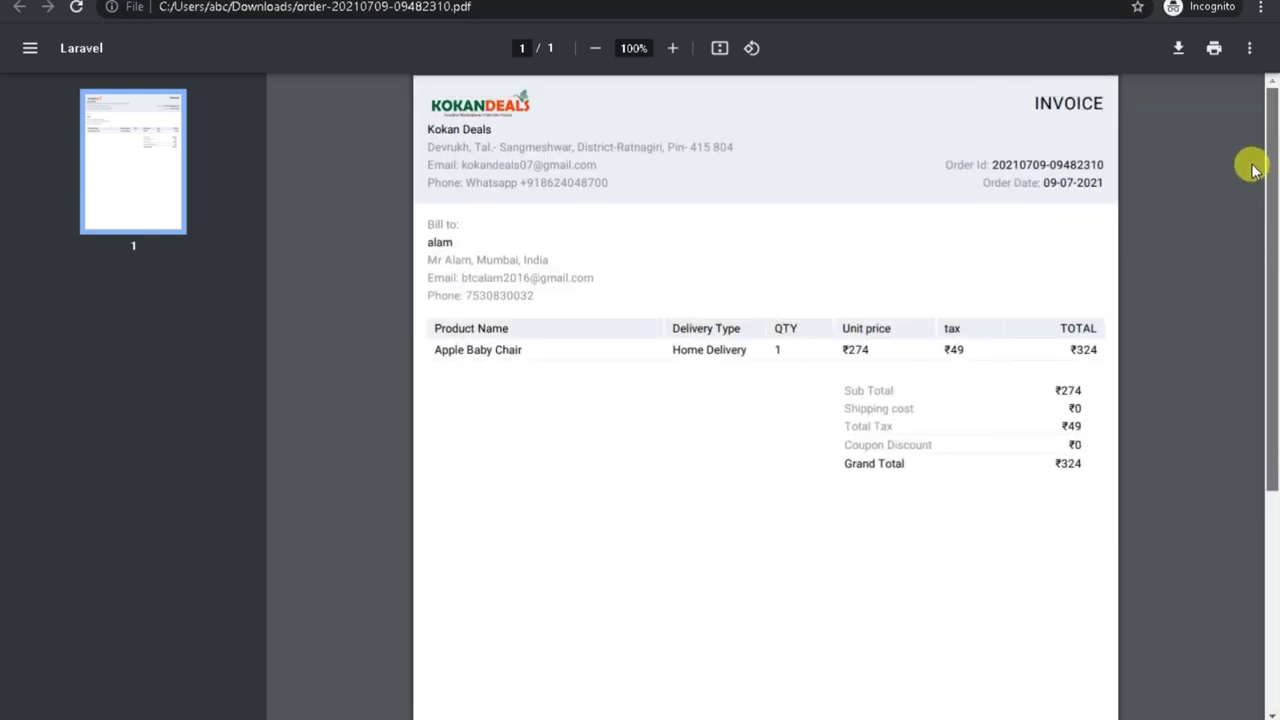
pyautogui.moveTo(1253, 168); pyautogui.dragTo(1271, 486)
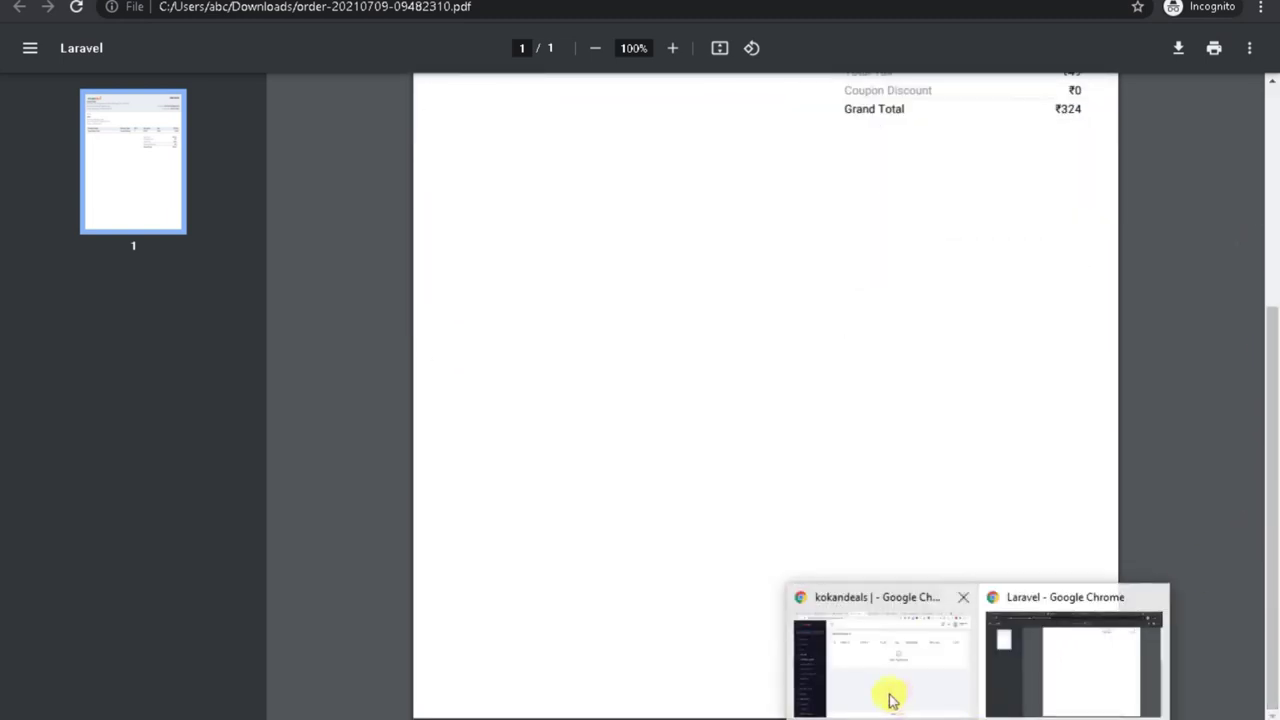
pyautogui.click(893, 700)
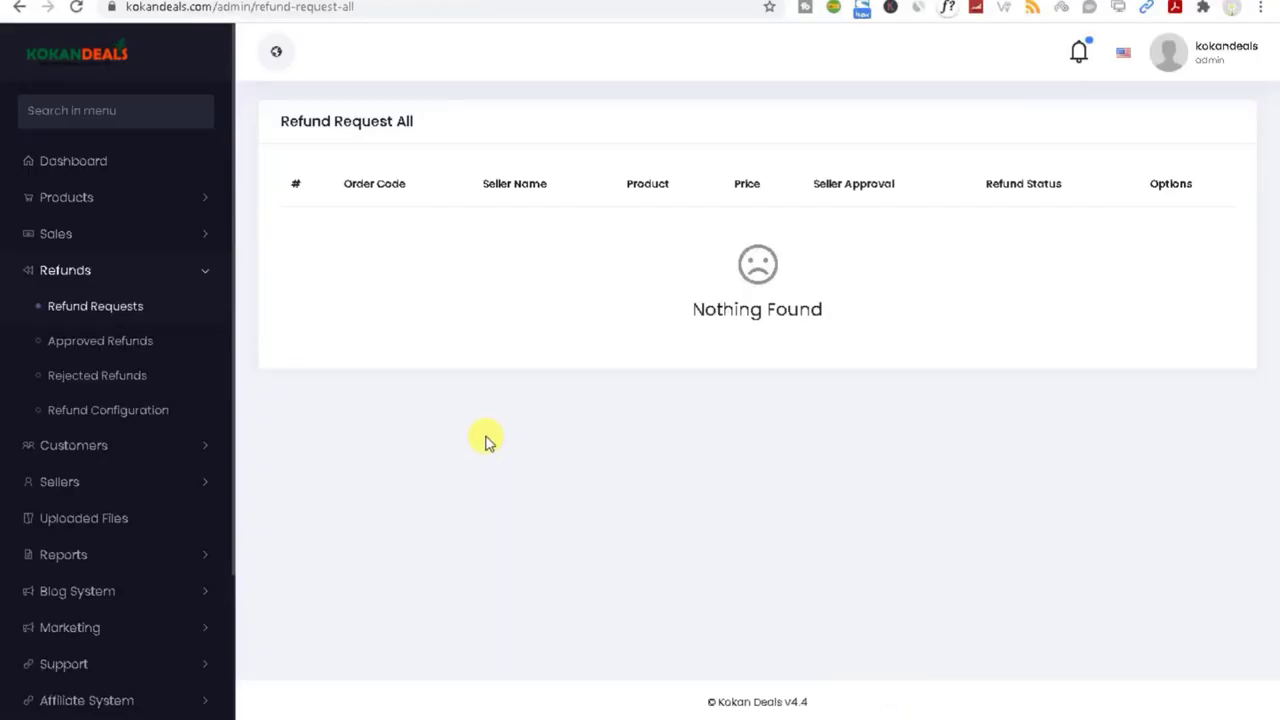
# Step: Reload the refund requests and read the customer's refund reason for the Apple Baby Chair
pyautogui.click(96, 316)
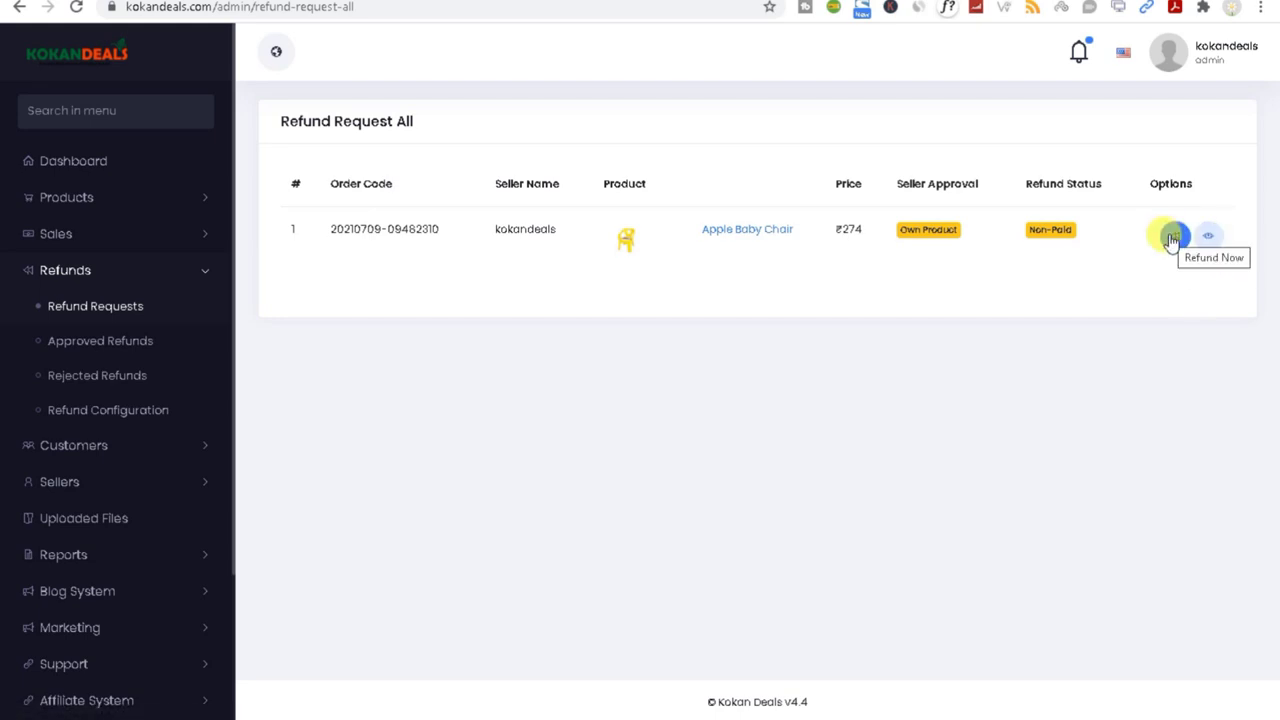
pyautogui.click(1209, 237)
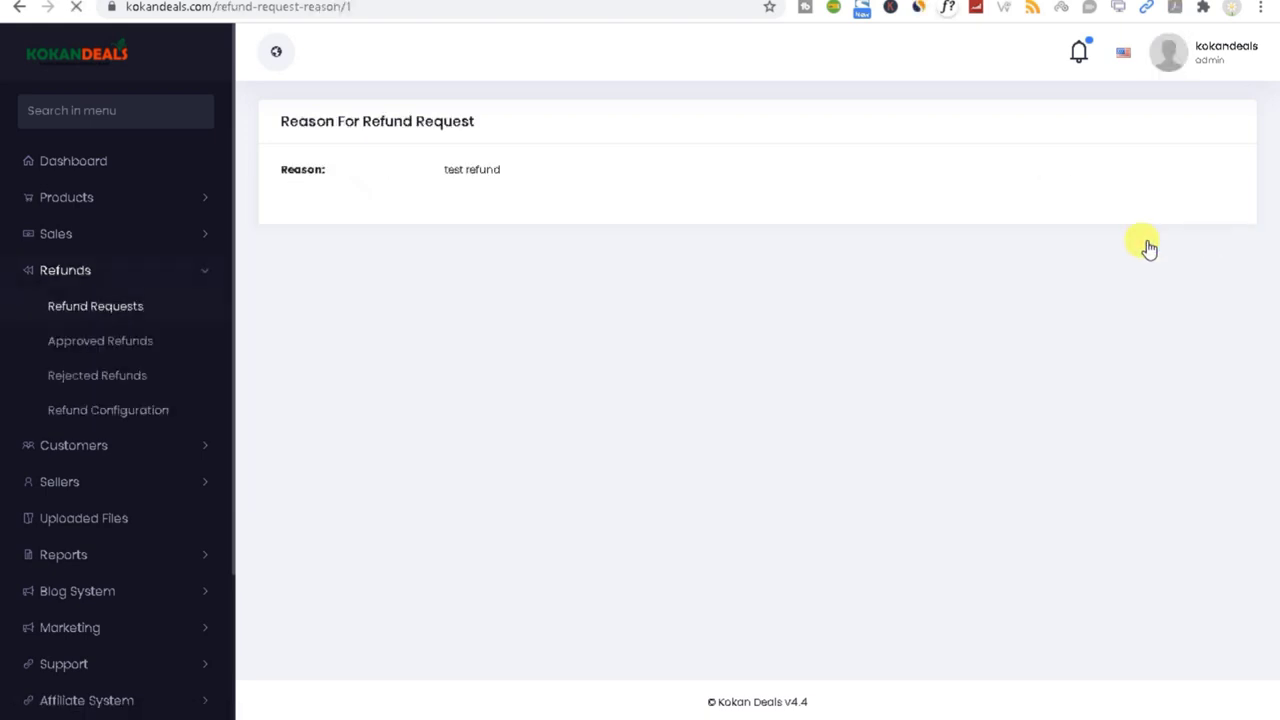
pyautogui.moveTo(443, 180); pyautogui.dragTo(507, 181)
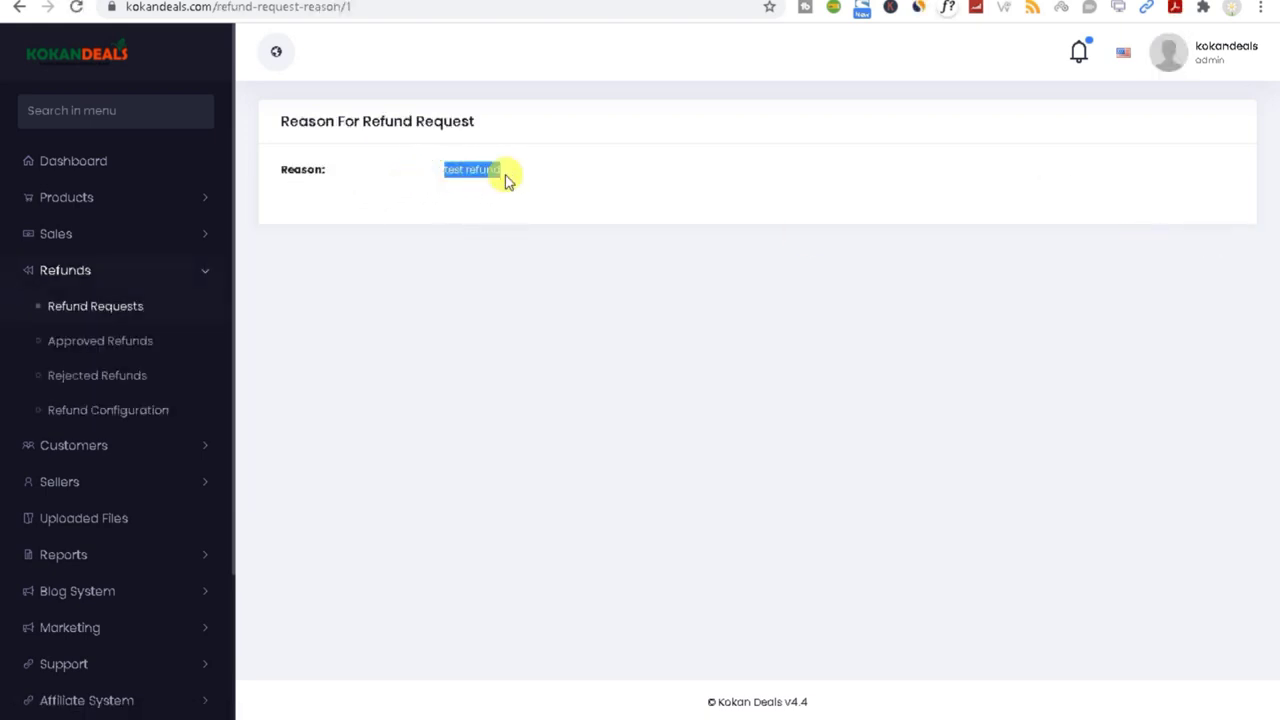
pyautogui.click(110, 312)
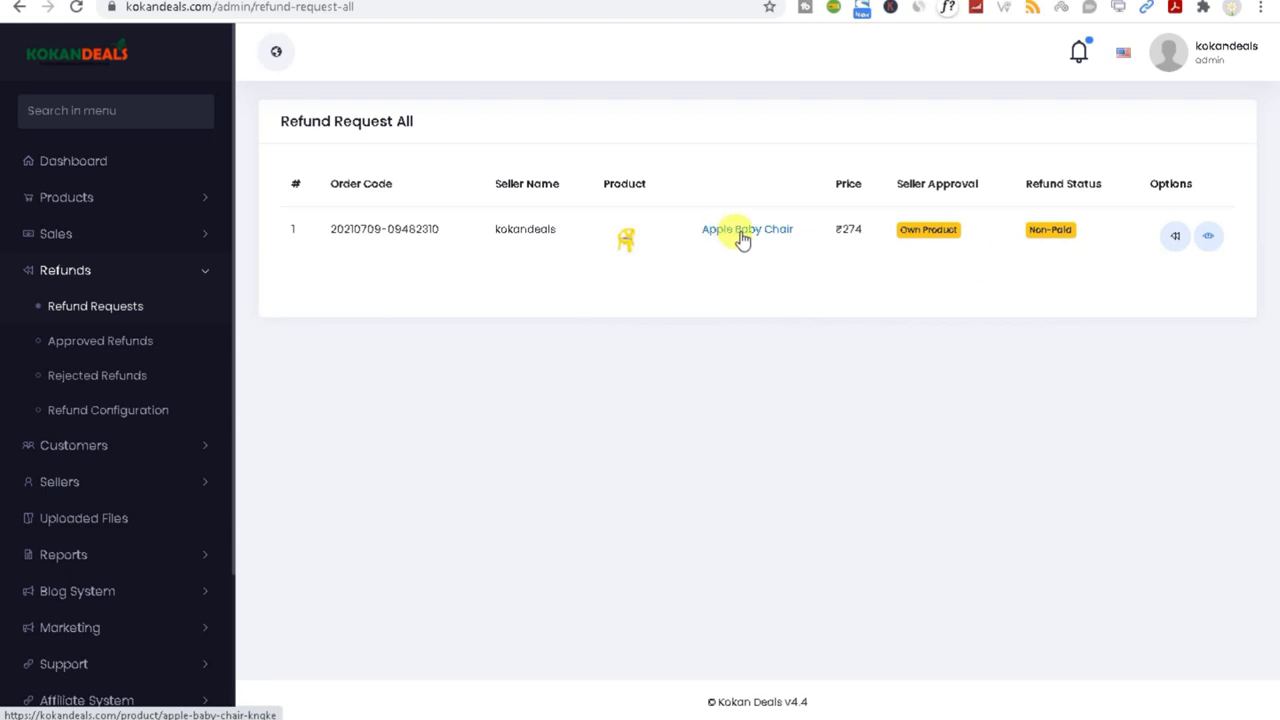
# Step: Pay out the Apple Baby Chair refund and confirm it under Approved Refunds
pyautogui.click(1175, 240)
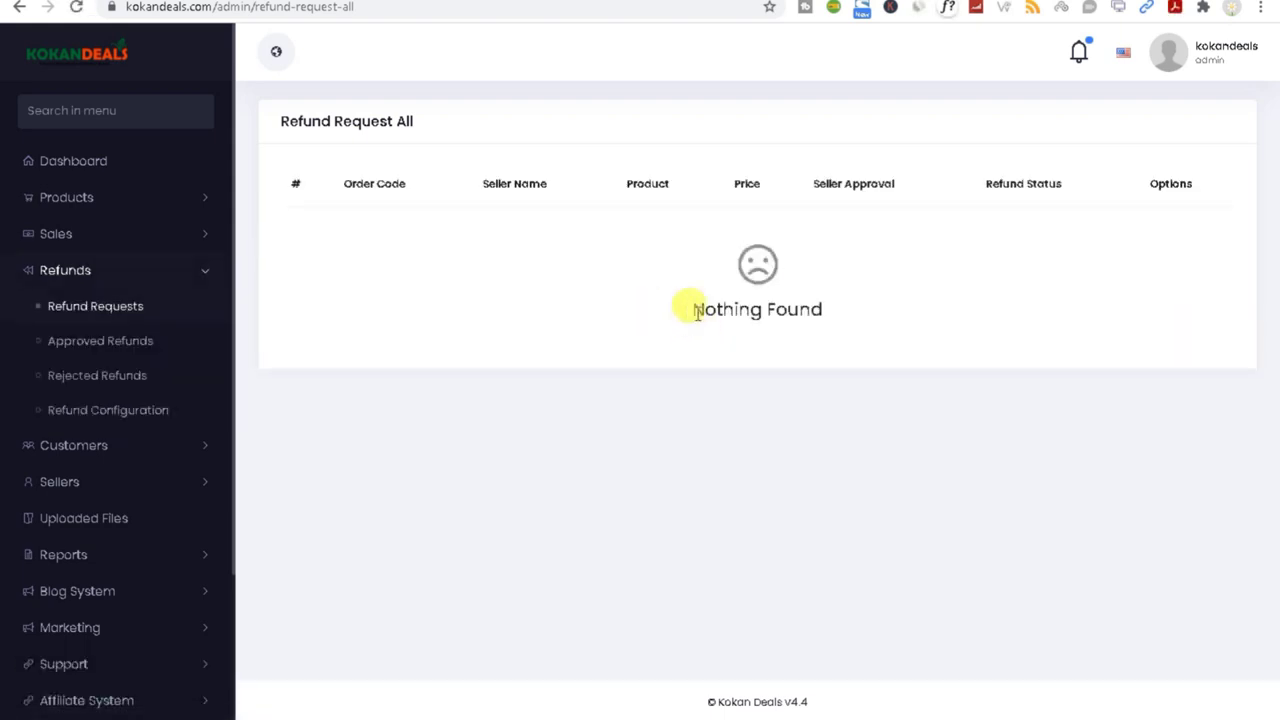
pyautogui.moveTo(688, 310); pyautogui.dragTo(925, 322)
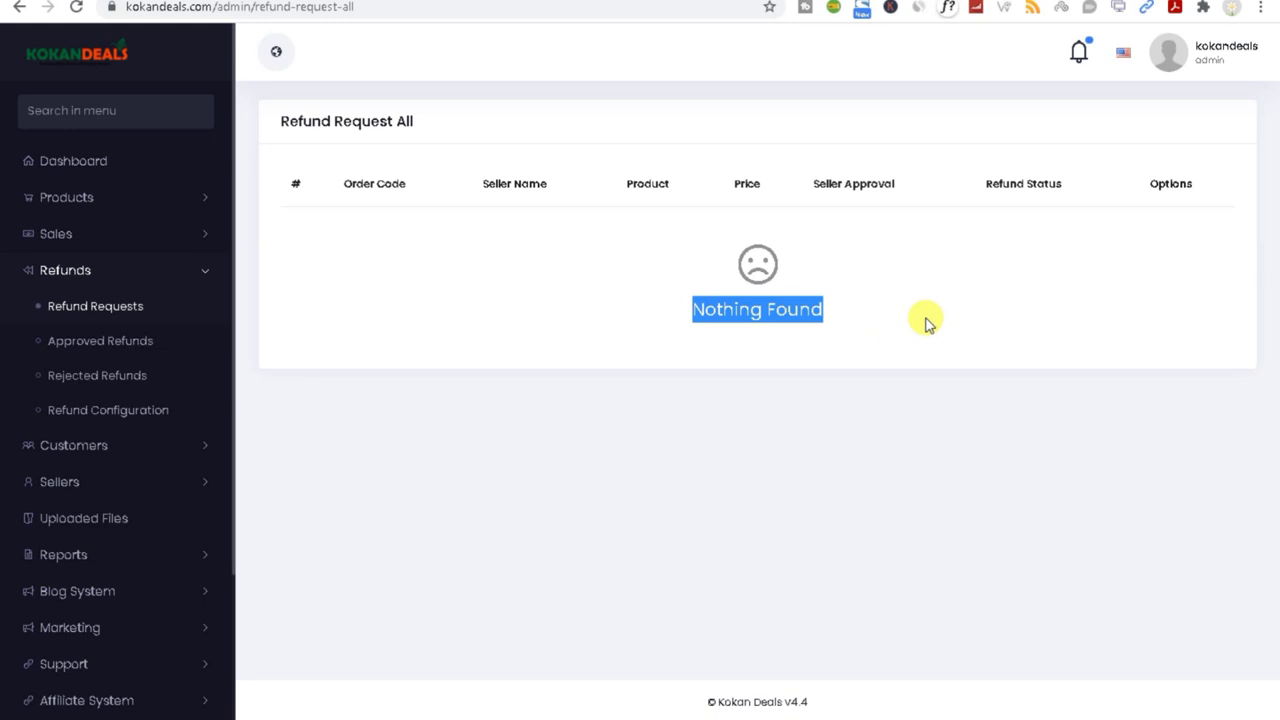
pyautogui.click(92, 341)
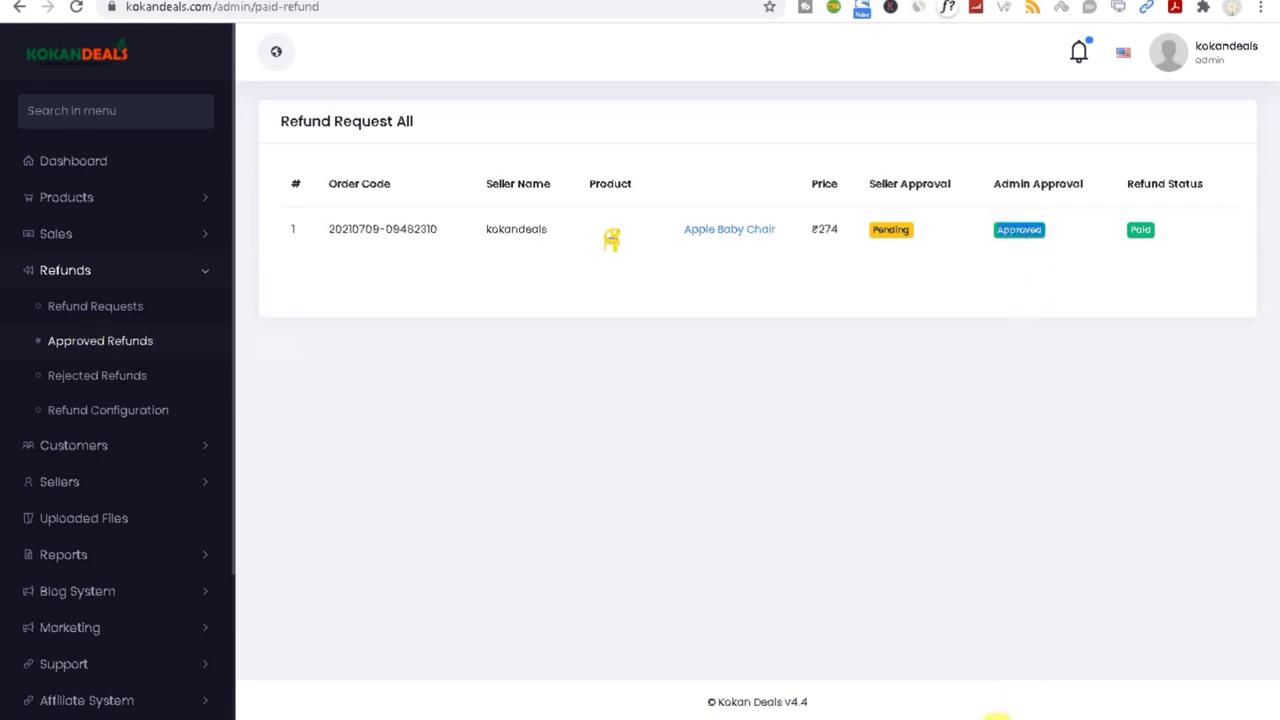
# Step: In the customer store, open Purchase History and check the Apple Baby Chair order's refund status
pyautogui.moveTo(1002, 708)
pyautogui.click(1072, 670)
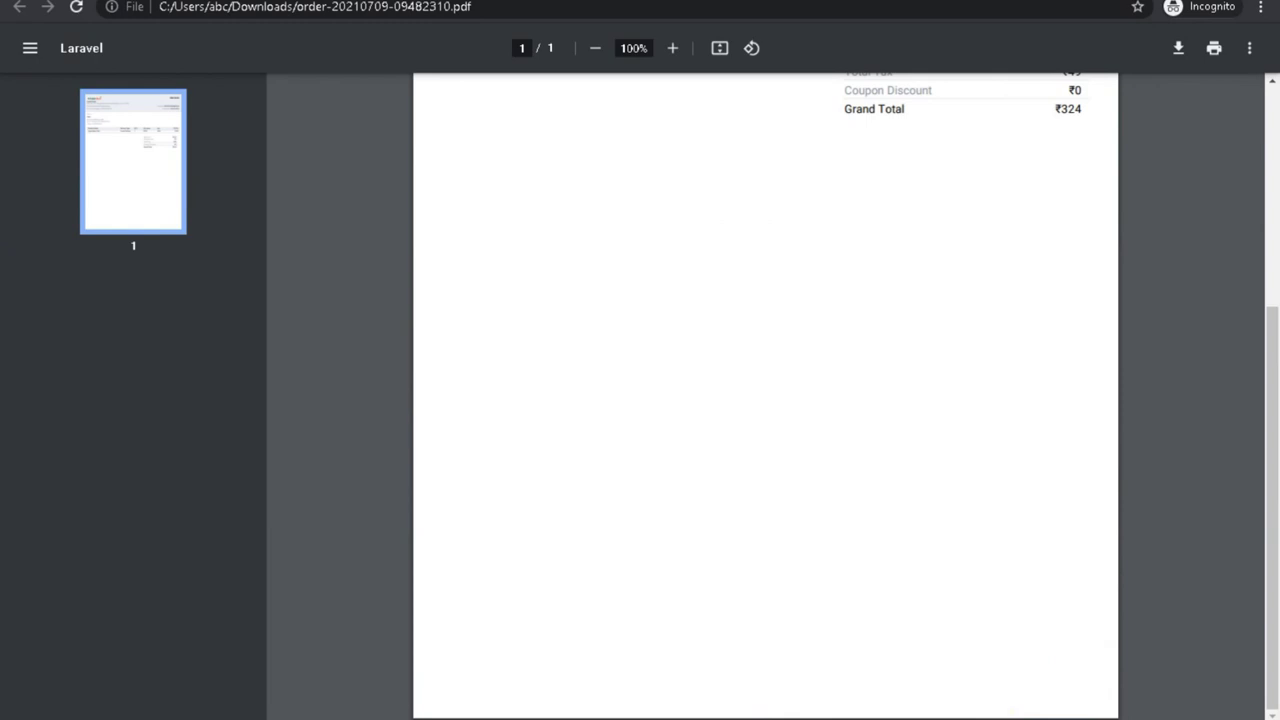
pyautogui.moveTo(934, 708)
pyautogui.click(1077, 680)
pyautogui.hotkey('alt', 'Tab')
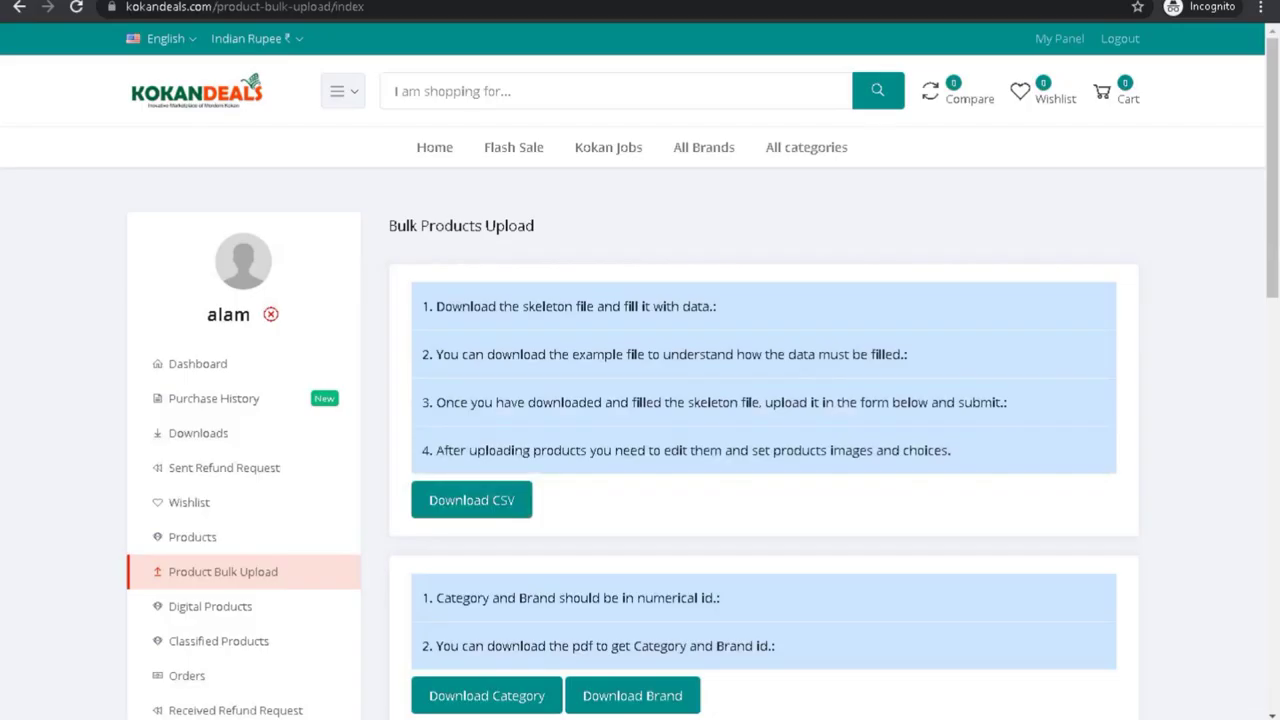
pyautogui.click(200, 412)
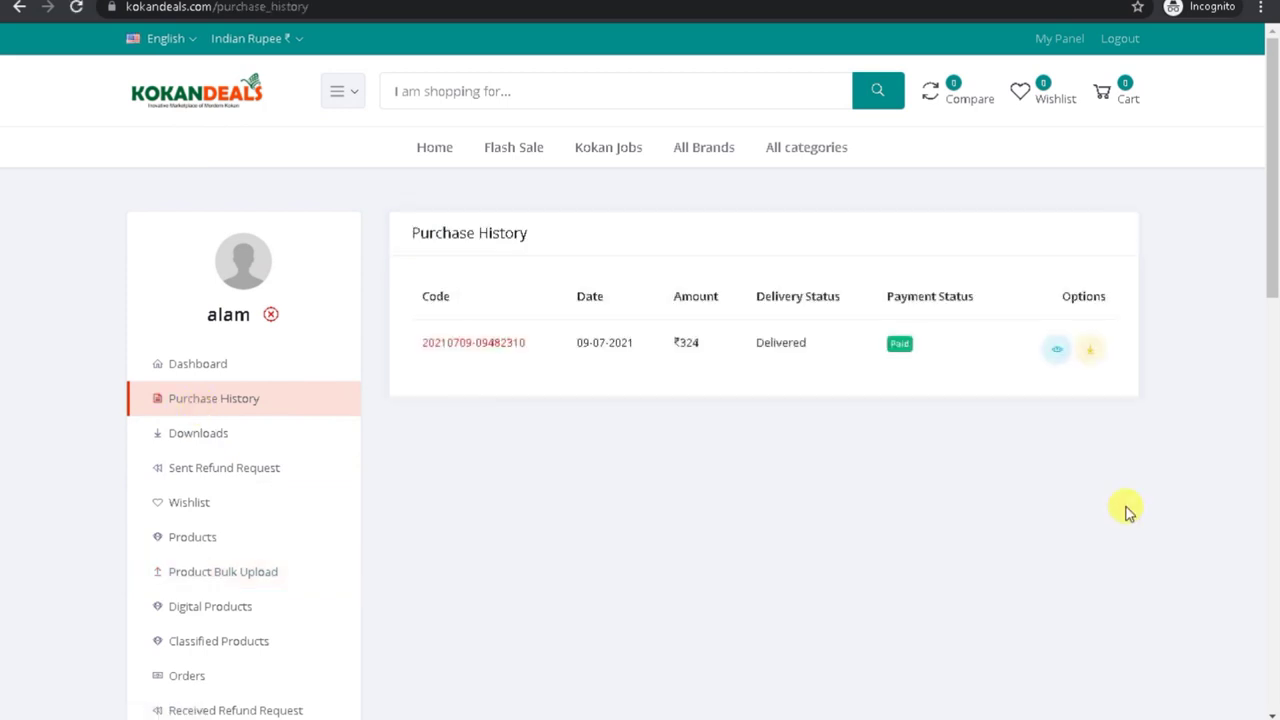
pyautogui.click(1058, 350)
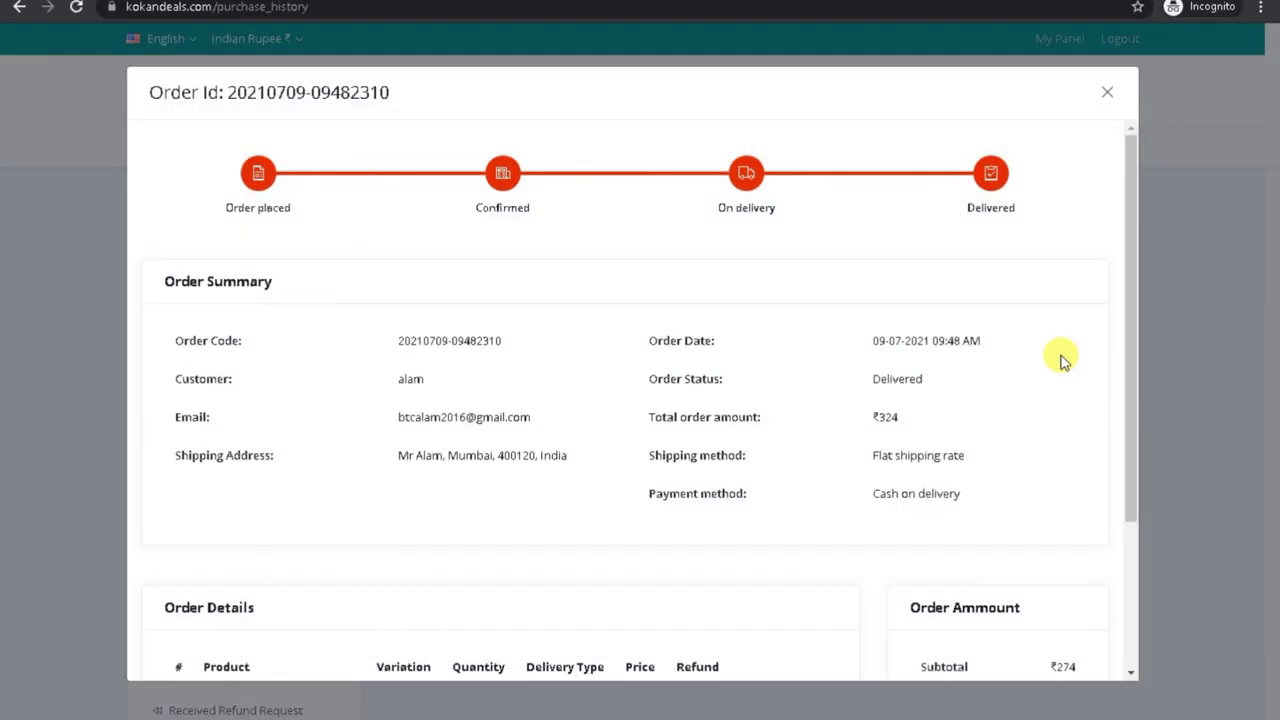
pyautogui.moveTo(1126, 434); pyautogui.dragTo(1128, 560)
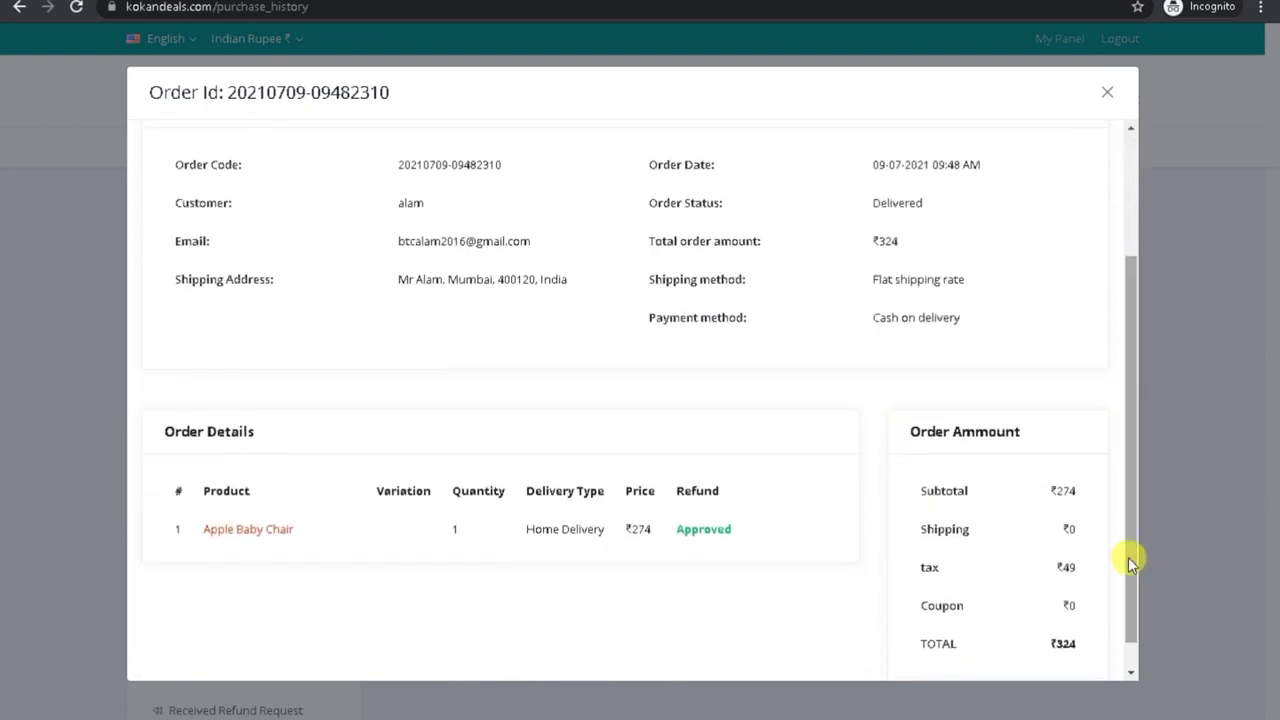
pyautogui.moveTo(671, 486); pyautogui.dragTo(737, 534)
pyautogui.click(737, 534)
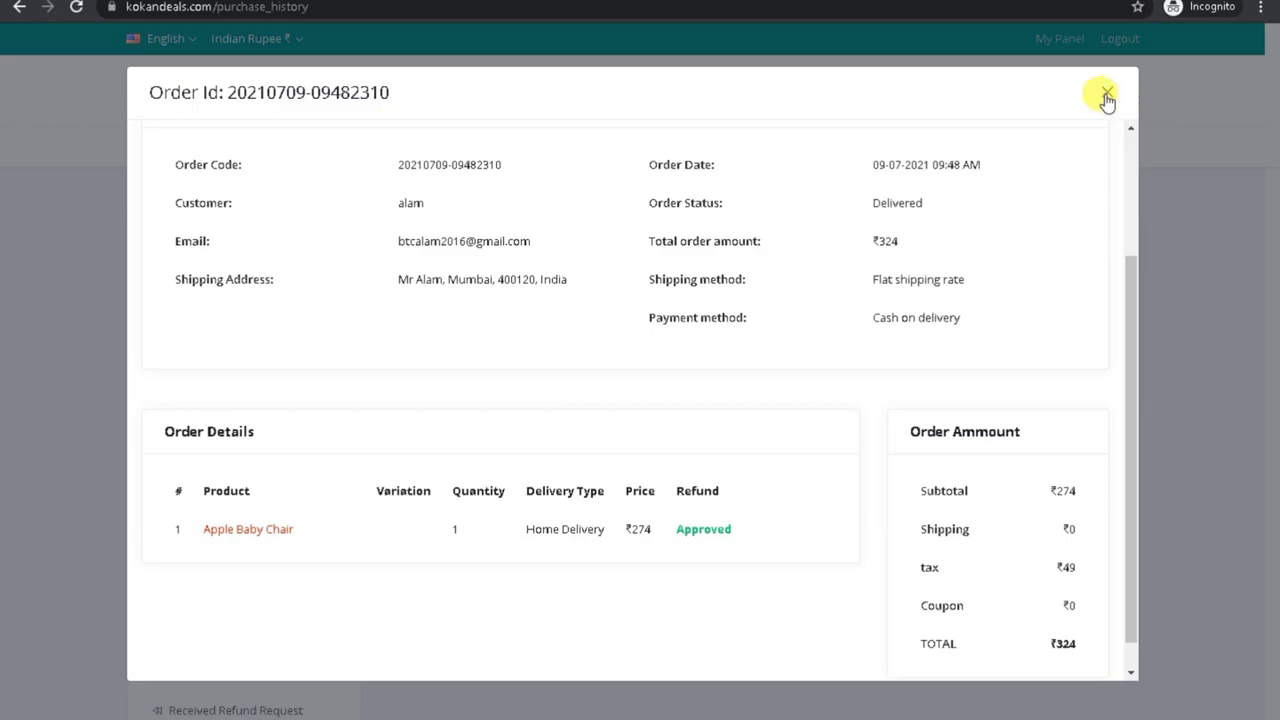
pyautogui.click(1105, 93)
# Step: Reload the purchase history page, then return to the admin Approved Refunds list
pyautogui.hotkey('ctrl', 'a')
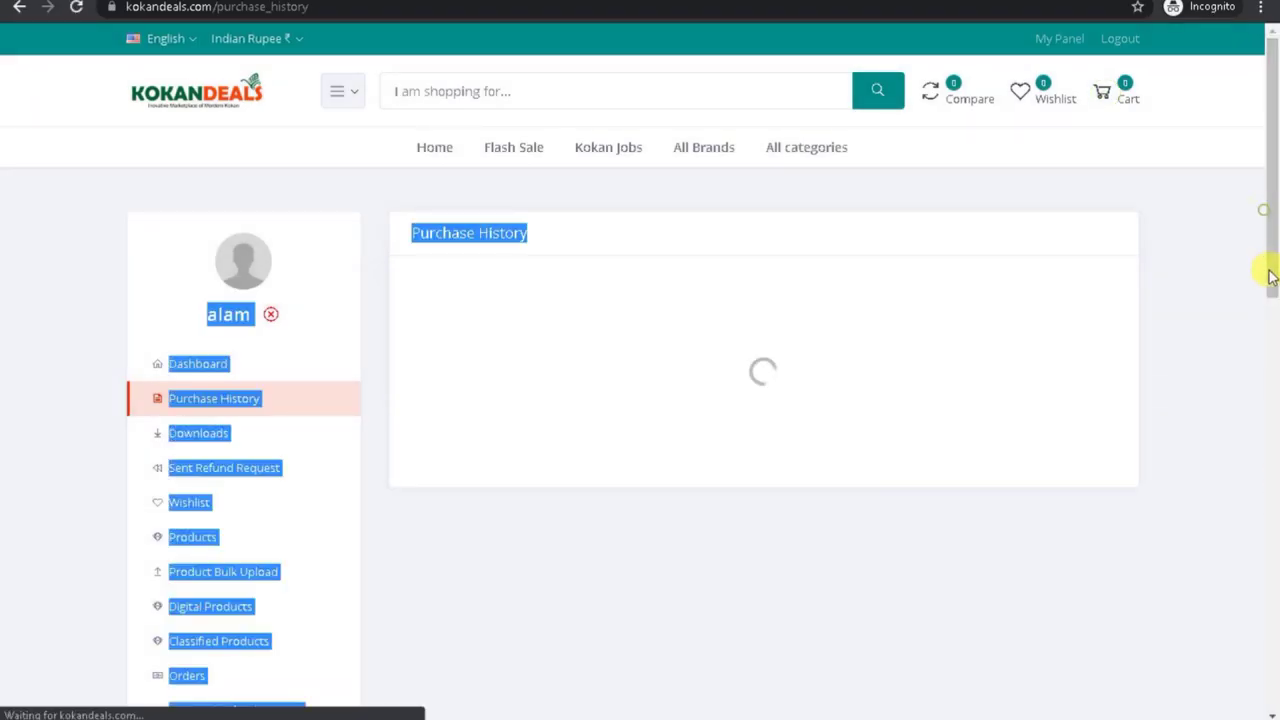
pyautogui.moveTo(1272, 226); pyautogui.dragTo(1273, 395)
pyautogui.click(650, 457)
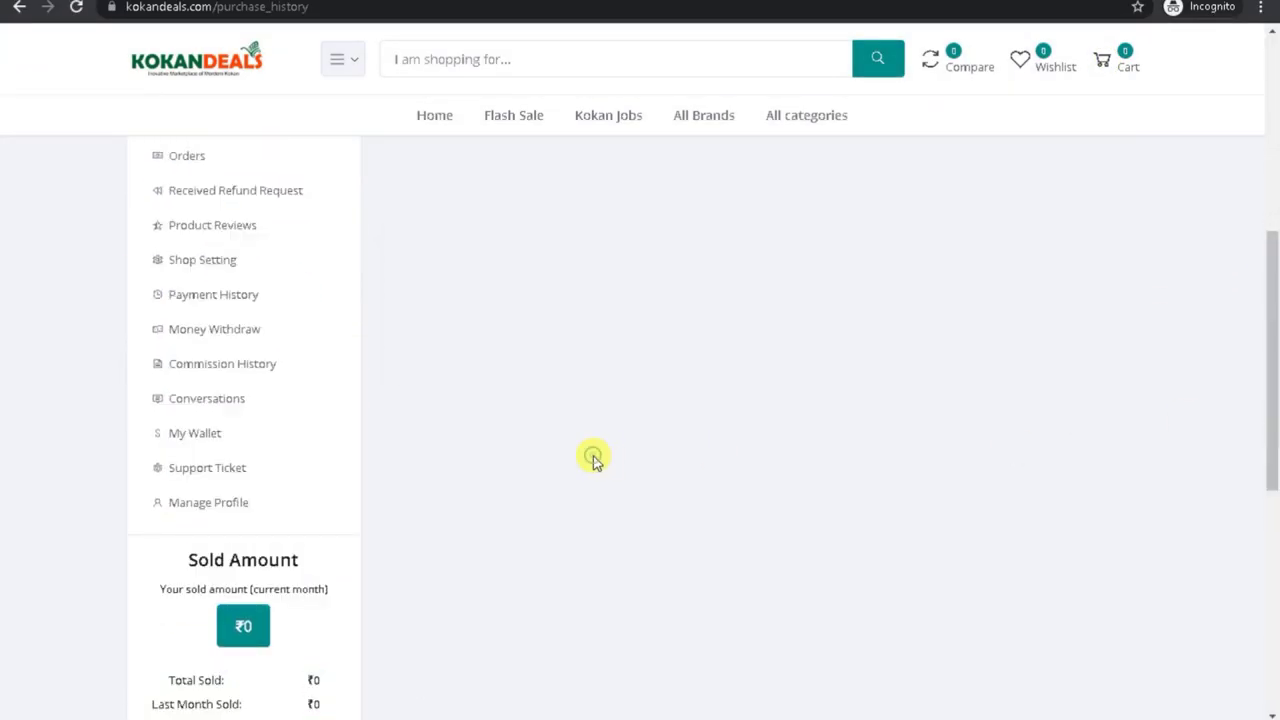
pyautogui.click(76, 9)
pyautogui.click(888, 700)
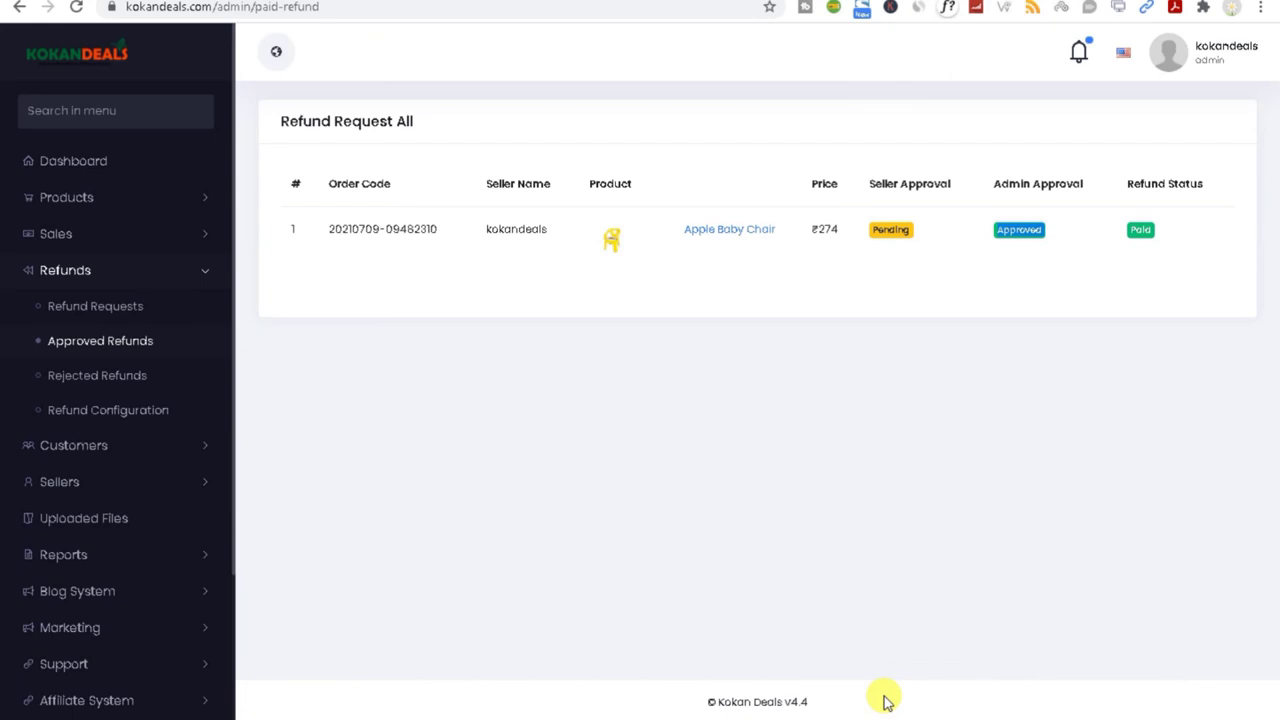
# Step: View Rejected Refunds, then leave the Refund Configuration refund time at 3 days
pyautogui.click(131, 378)
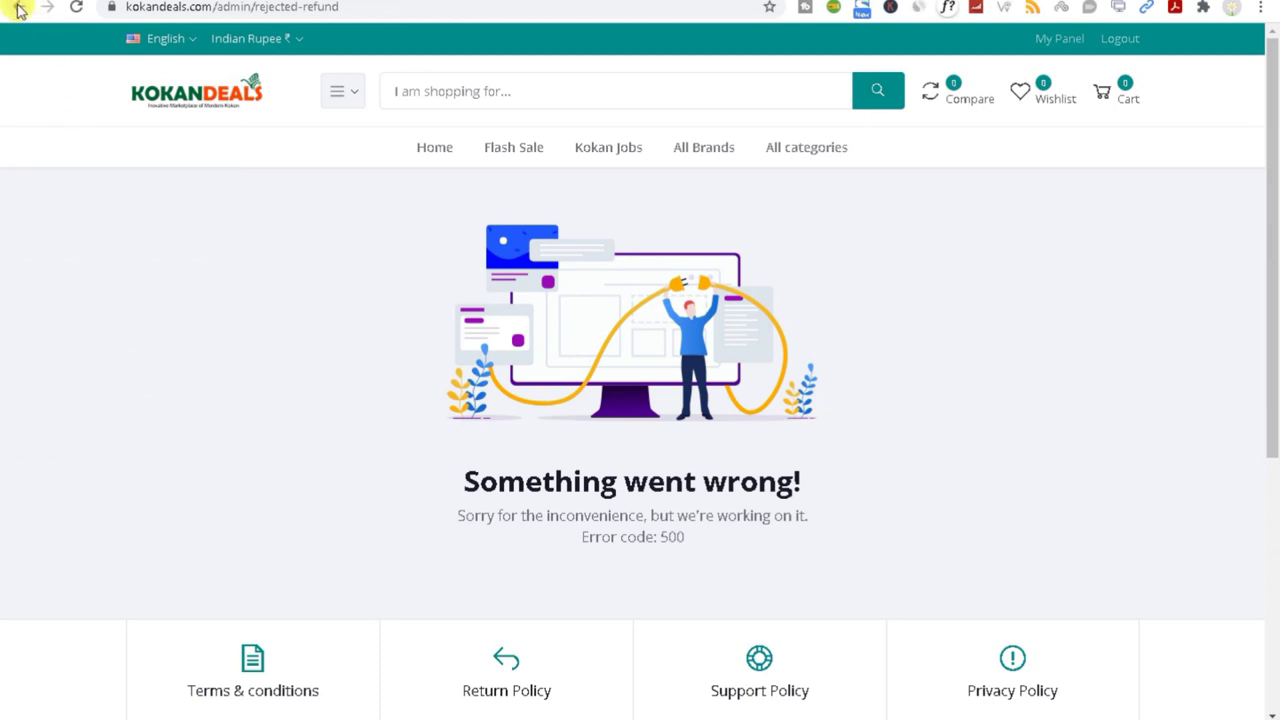
pyautogui.click(17, 10)
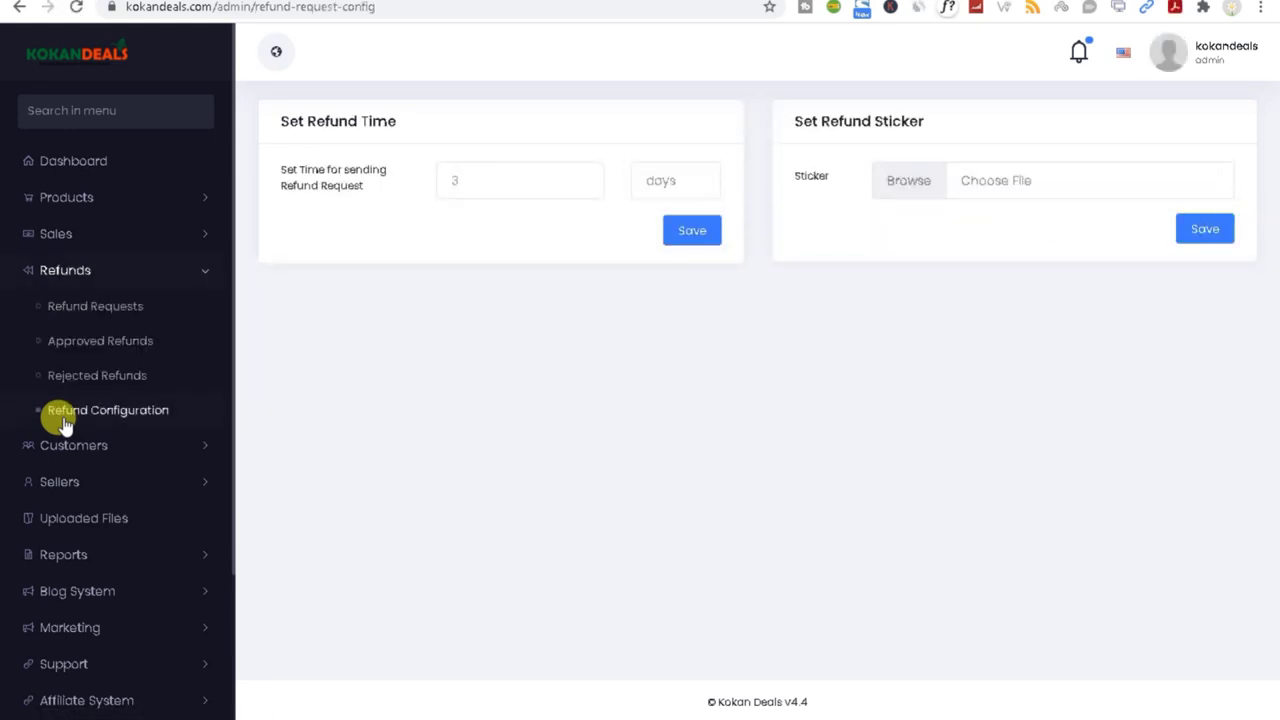
pyautogui.click(471, 180)
pyautogui.moveTo(508, 178); pyautogui.dragTo(381, 320)
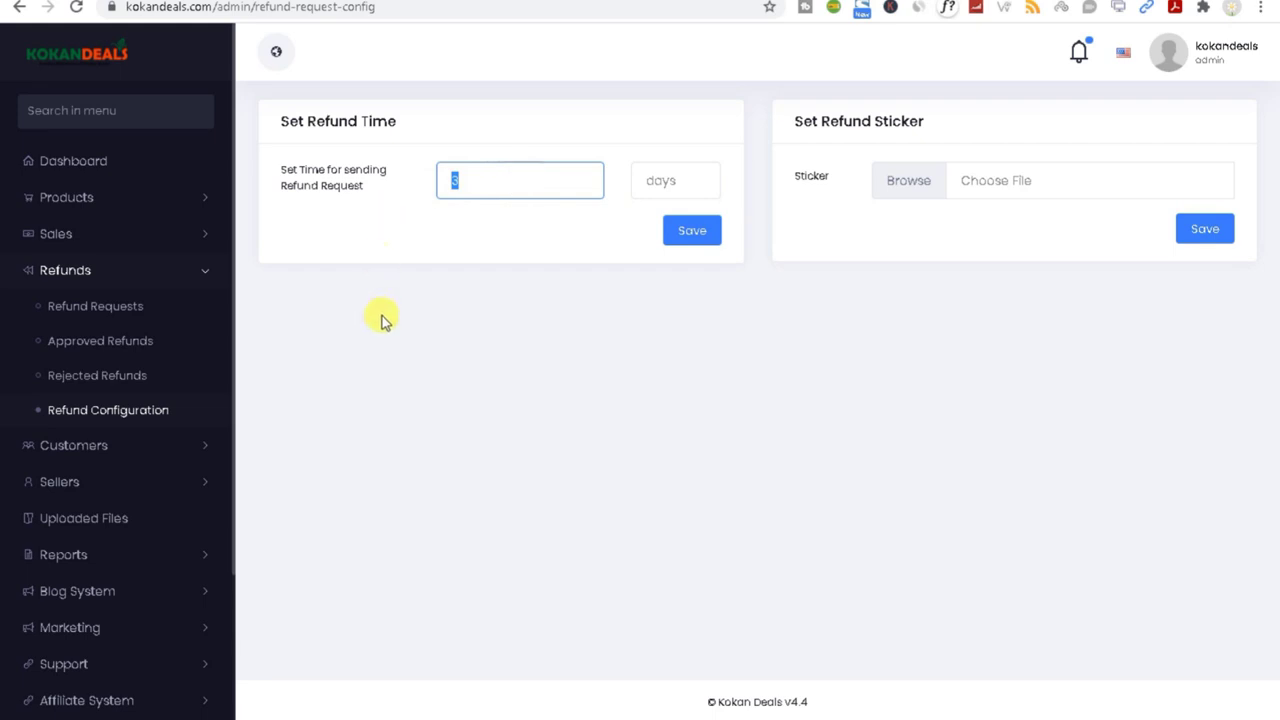
pyautogui.click(688, 186)
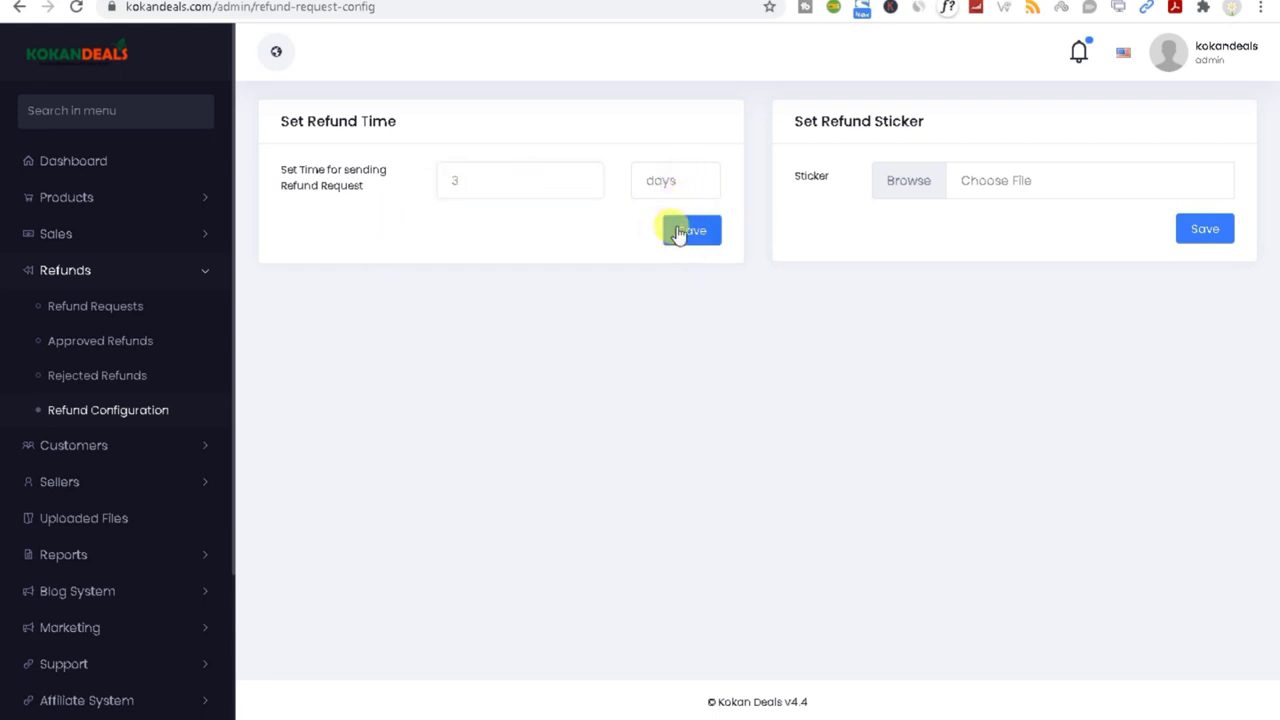
# Step: Leave the refund sticker unset and open the All Customers list
pyautogui.click(976, 190)
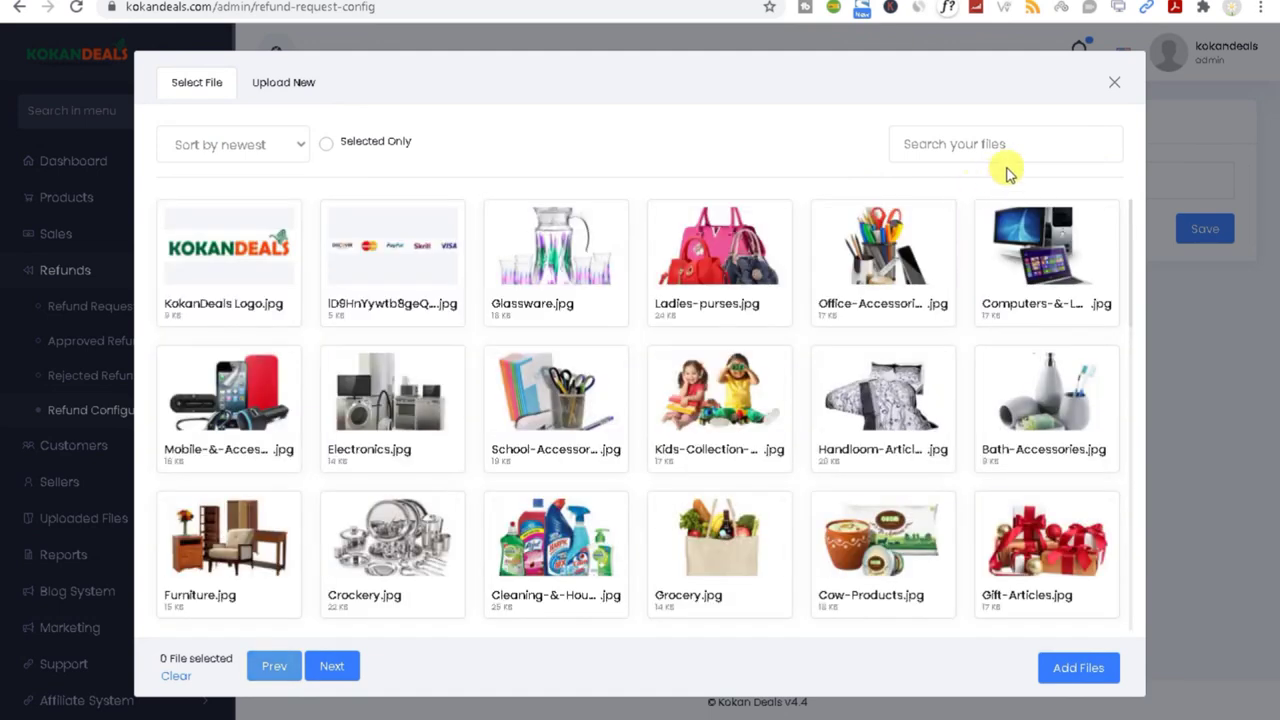
pyautogui.click(1114, 83)
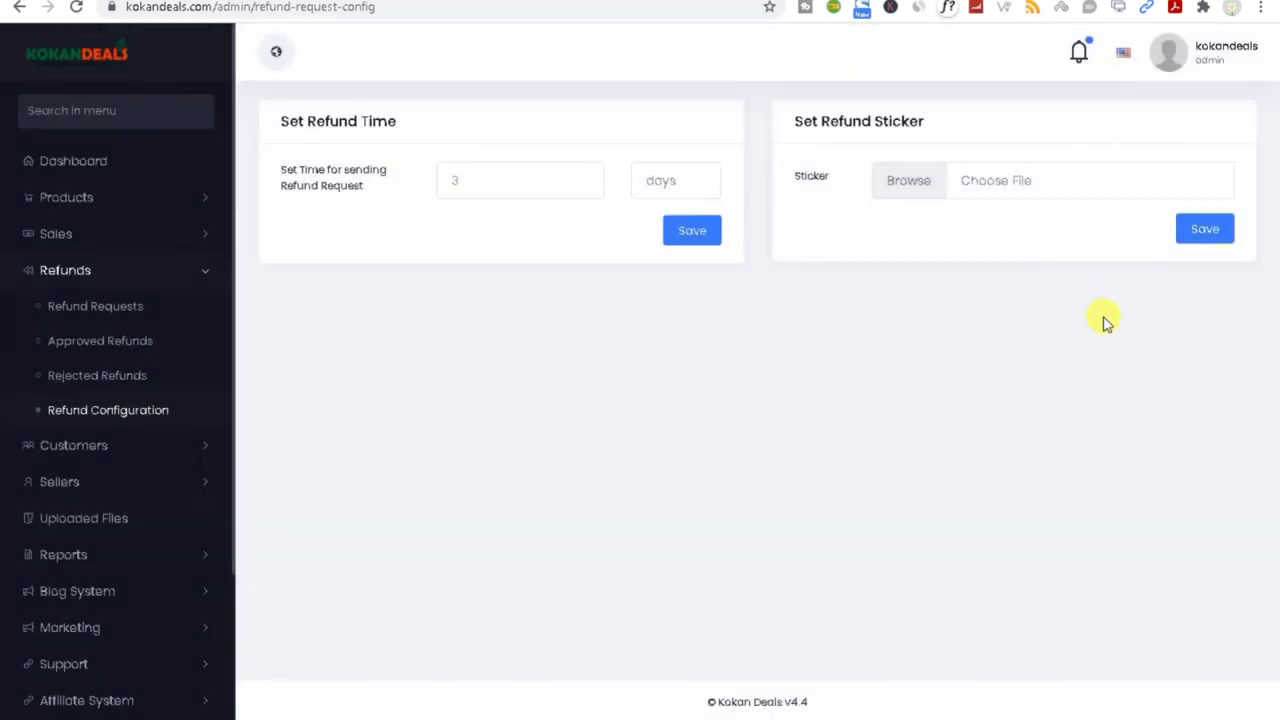
pyautogui.click(85, 446)
pyautogui.click(100, 352)
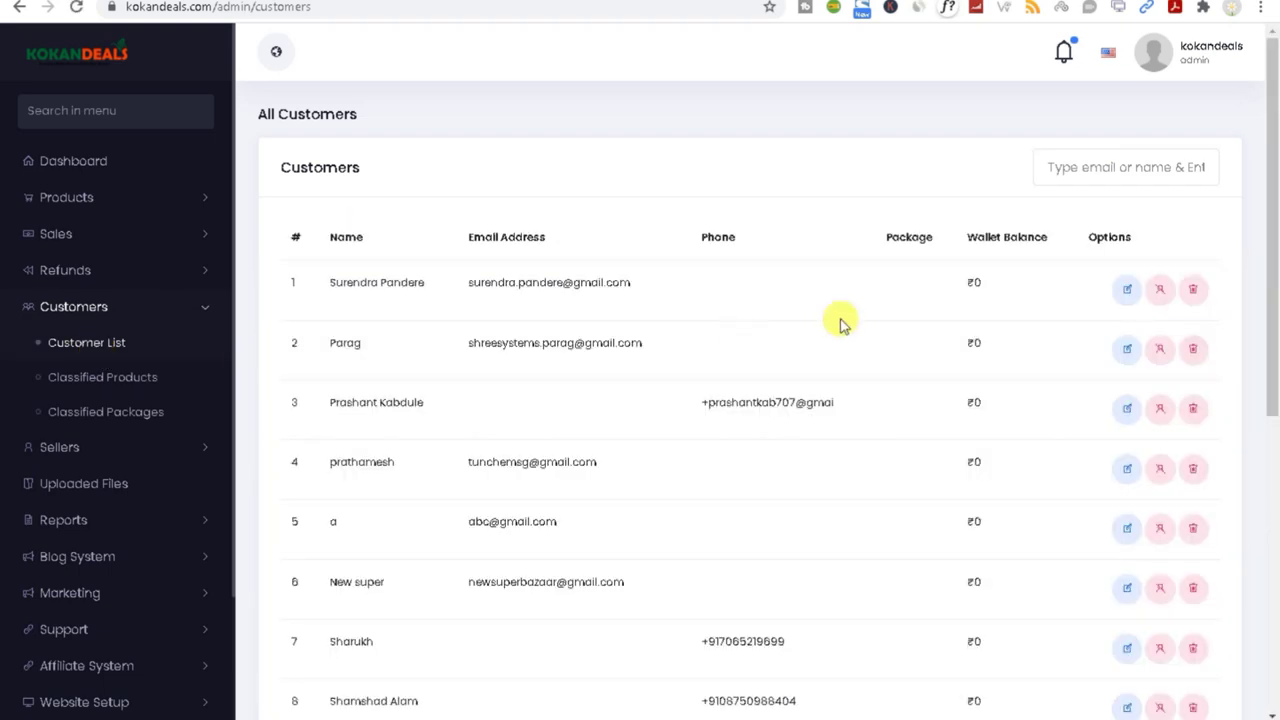
# Step: Try editing the first customer and searching customers for 'bt', both ending on error pages
pyautogui.click(1127, 292)
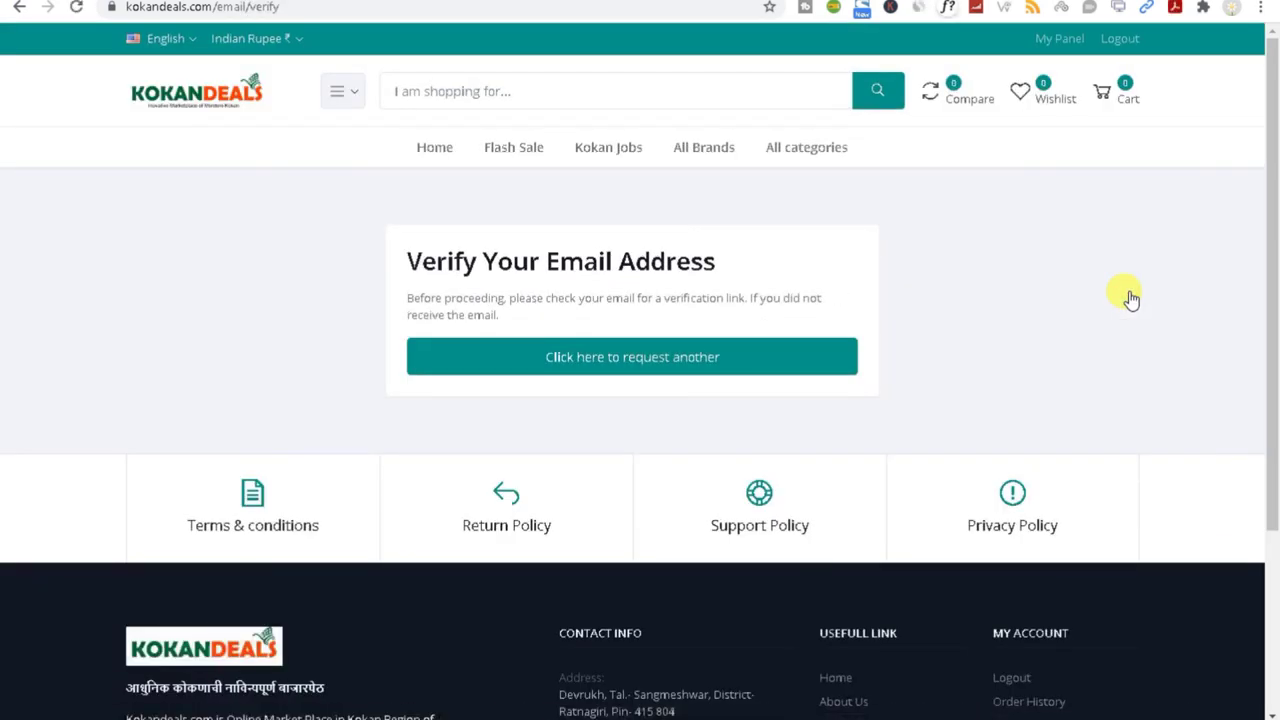
pyautogui.click(18, 8)
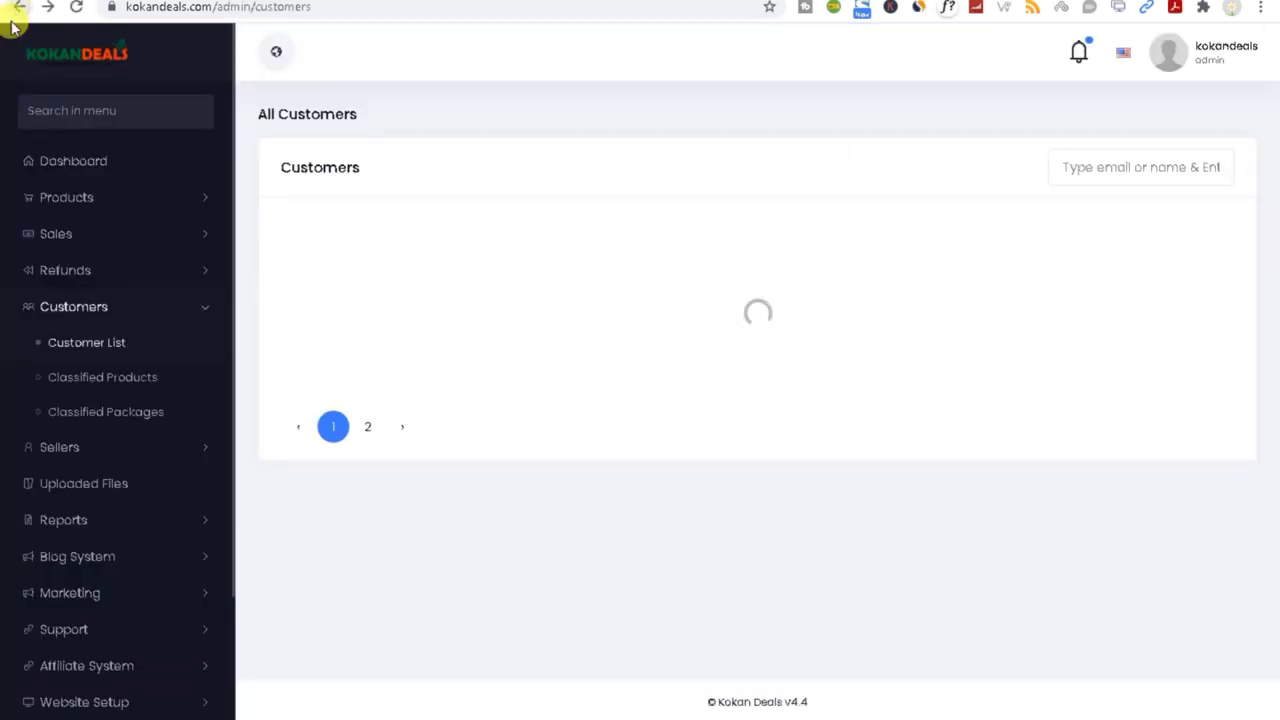
pyautogui.click(1076, 167)
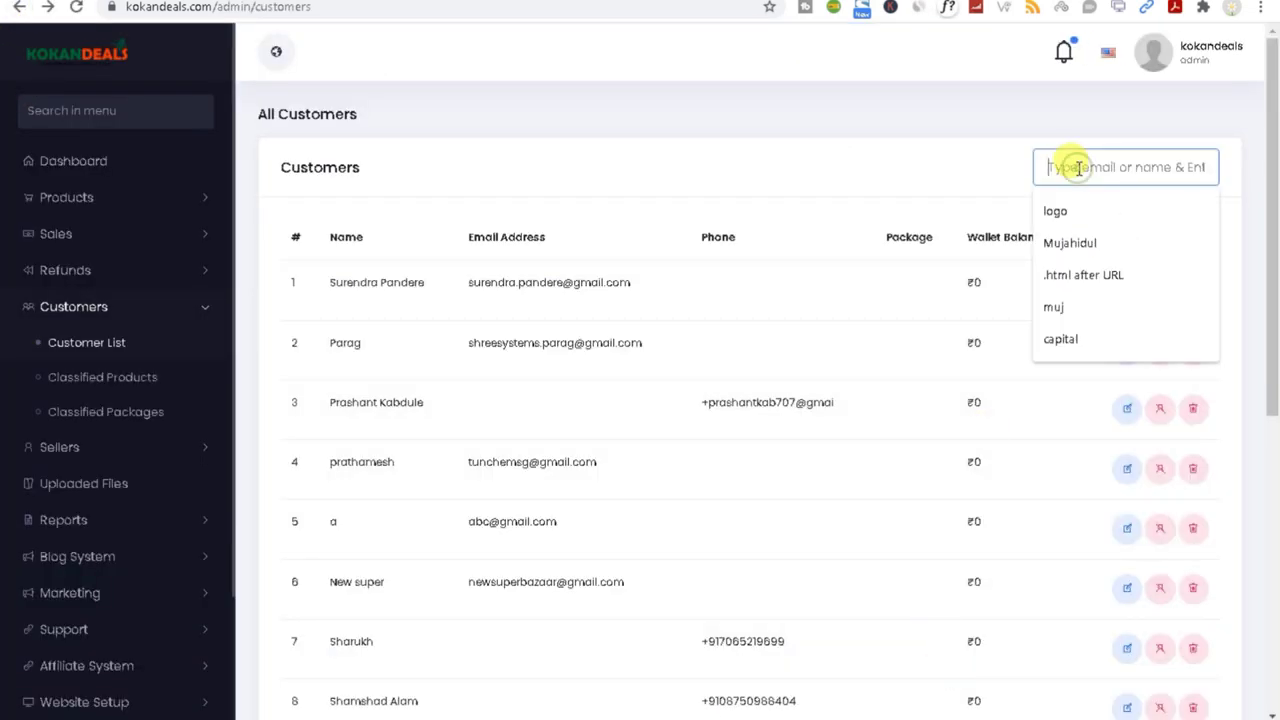
pyautogui.write('btcalm')
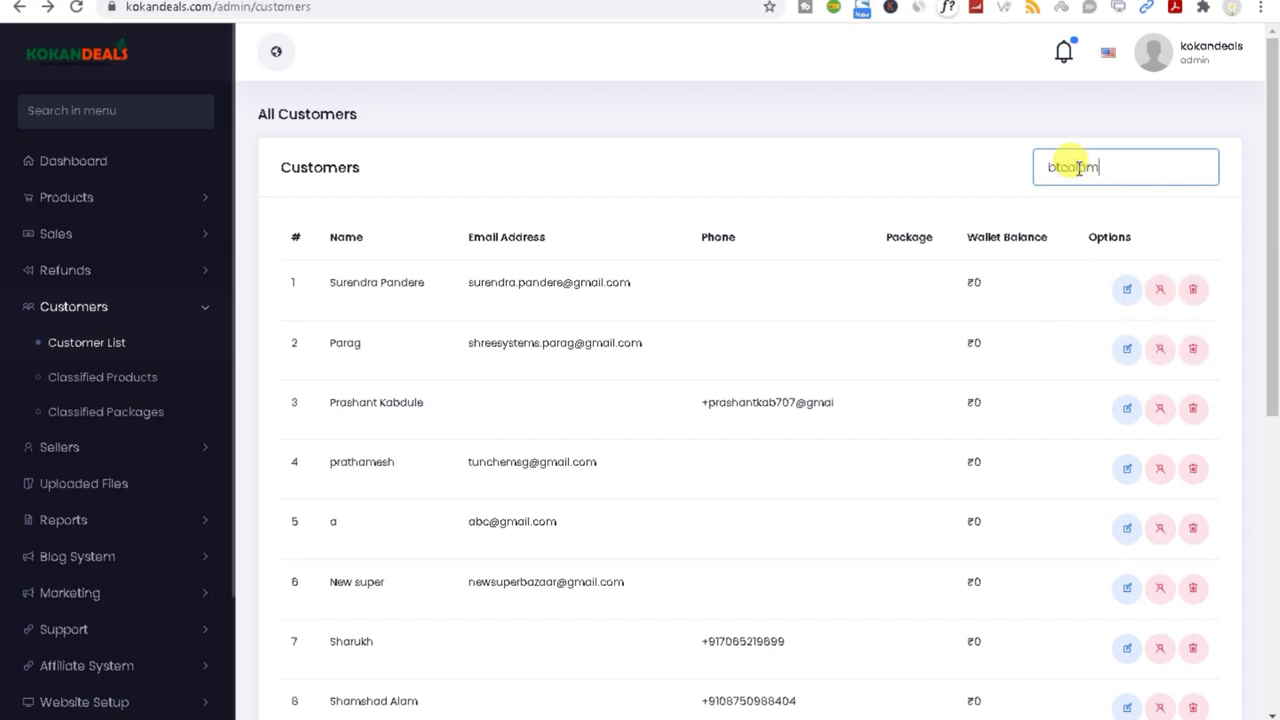
pyautogui.press('Return')
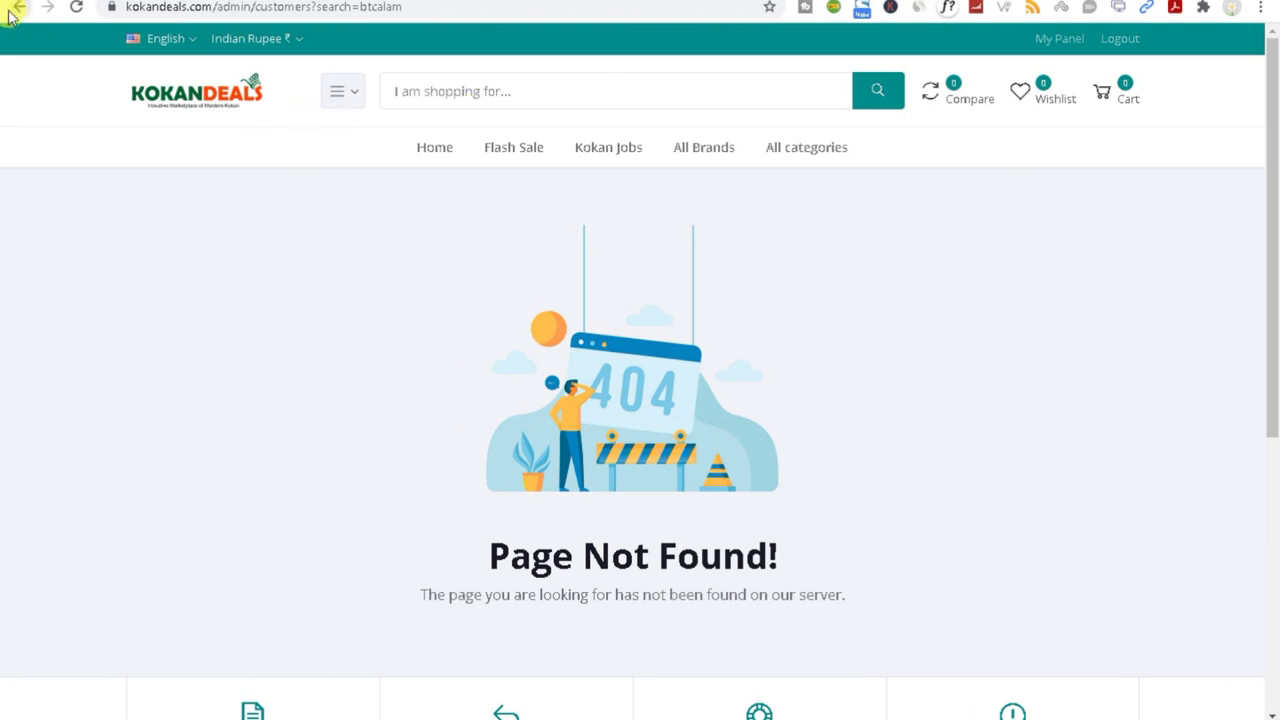
pyautogui.click(18, 8)
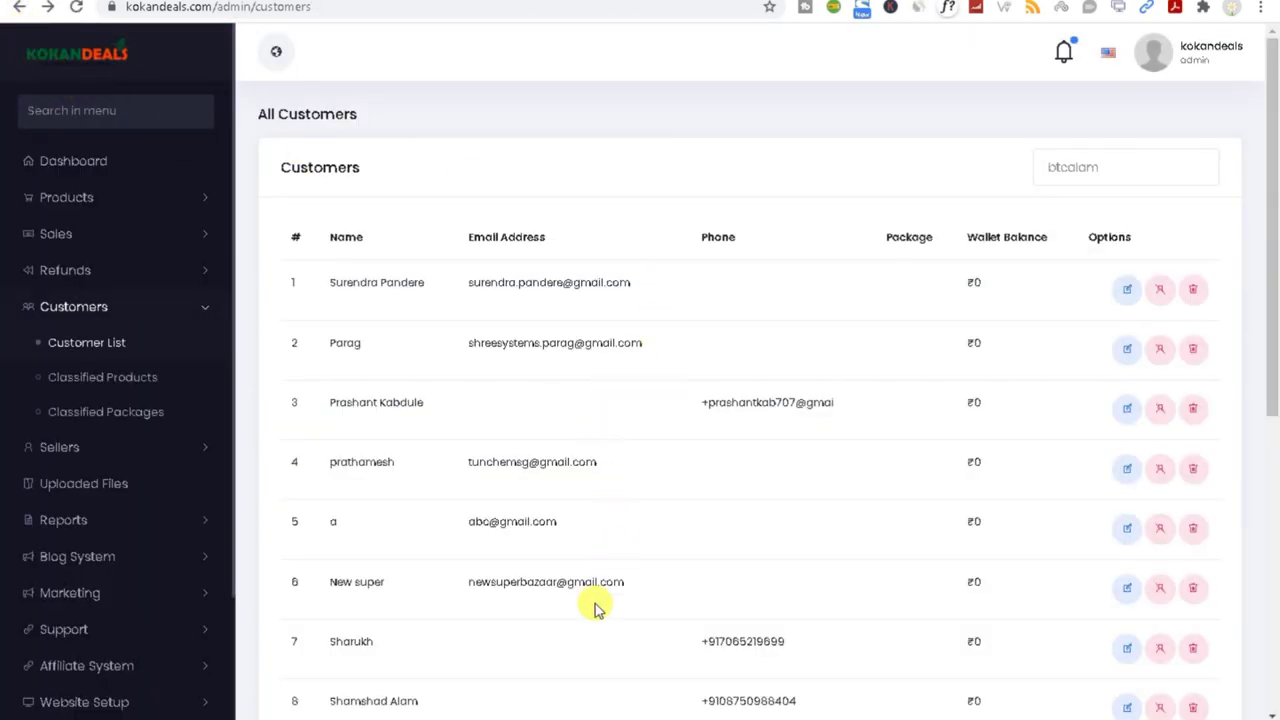
# Step: Glance at the incognito purchase history, try customer page 2, then log out
pyautogui.moveTo(1014, 712)
pyautogui.click(1049, 697)
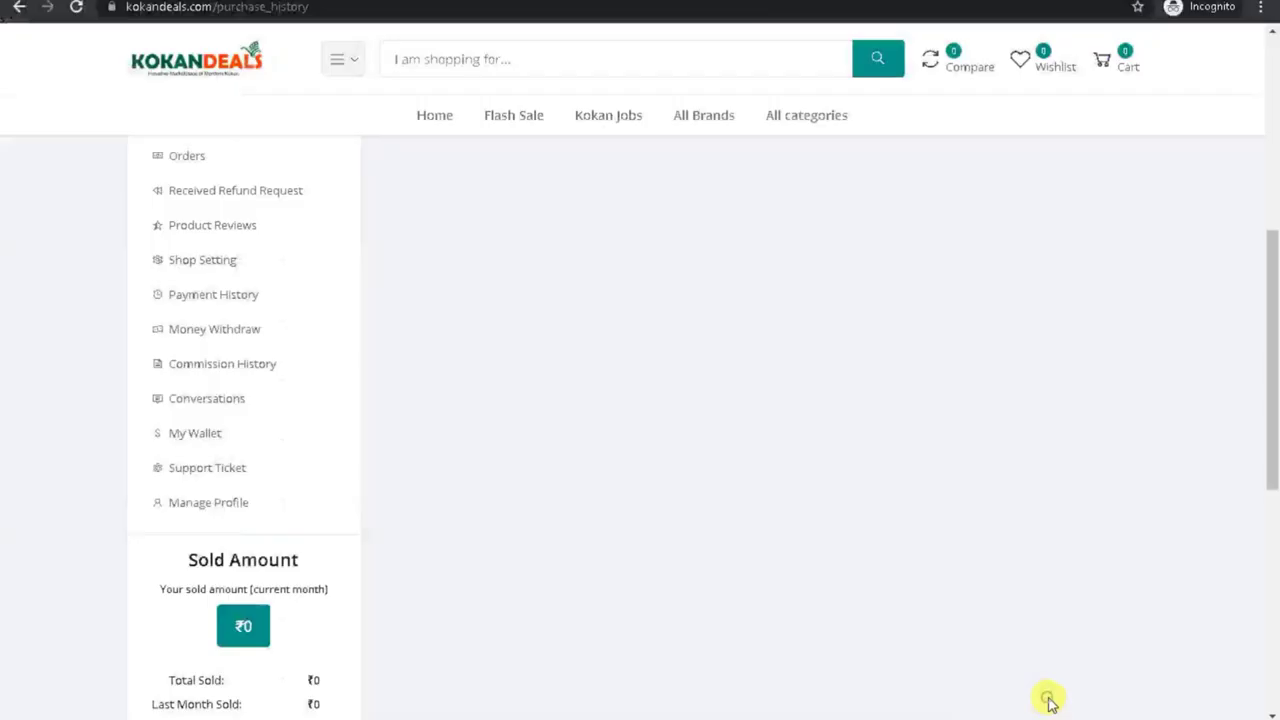
pyautogui.click(1273, 531)
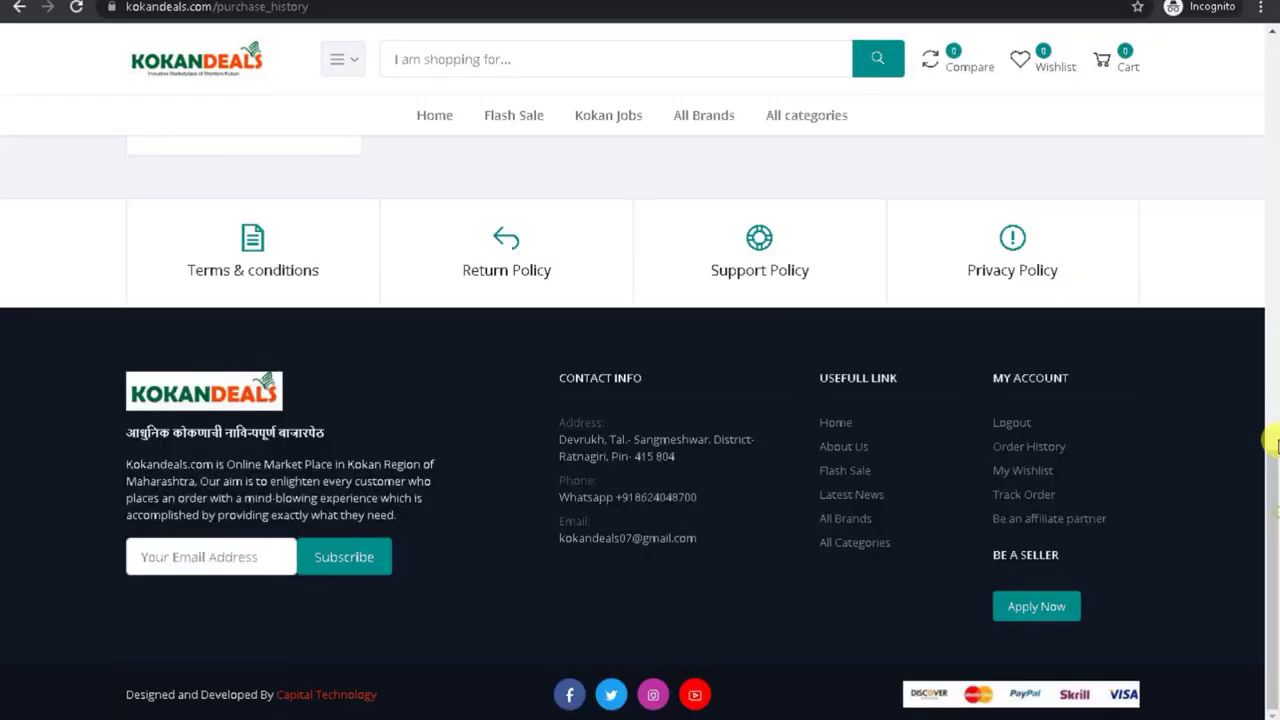
pyautogui.moveTo(1000, 712)
pyautogui.click(857, 670)
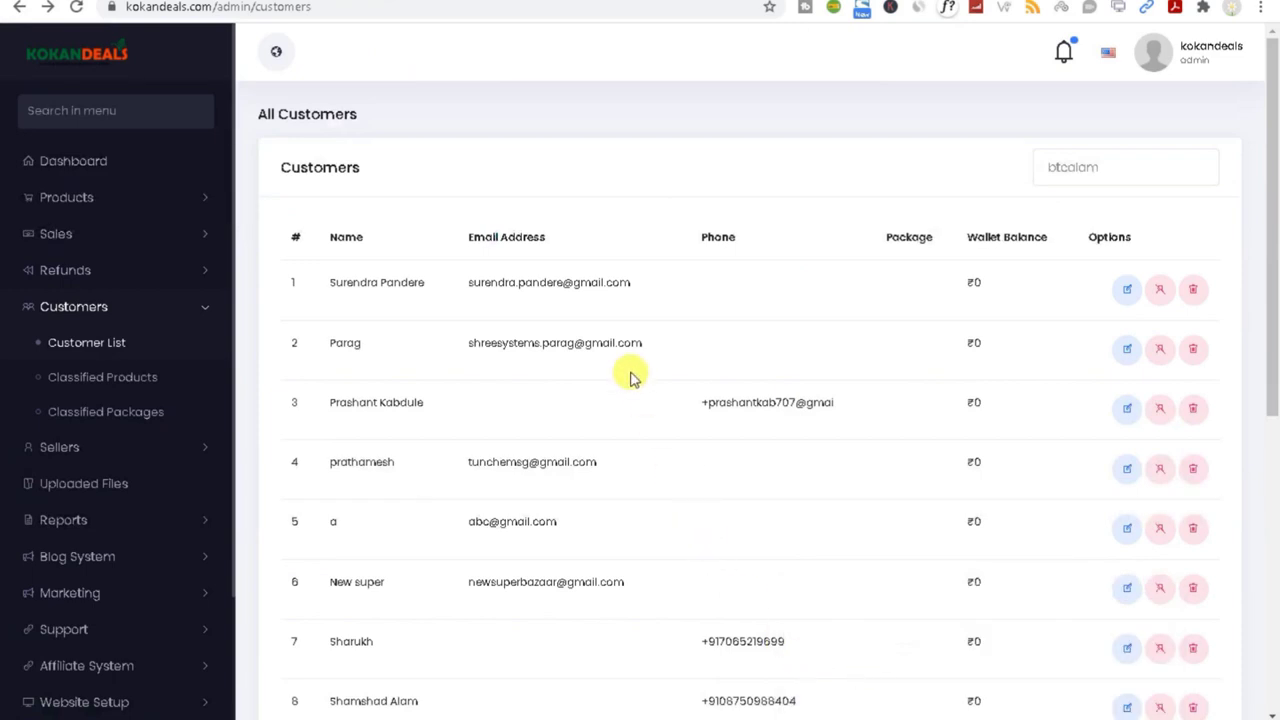
pyautogui.scroll(-2, 1272, 371)
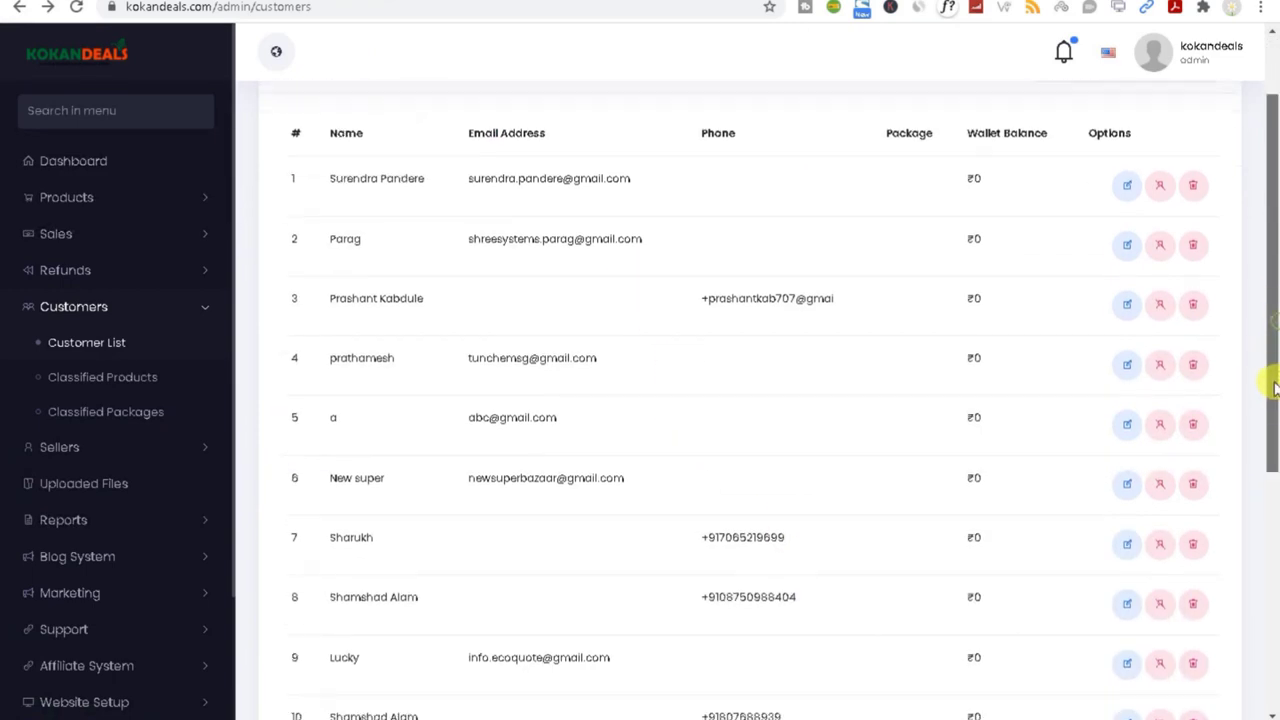
pyautogui.moveTo(1274, 398); pyautogui.dragTo(1272, 640)
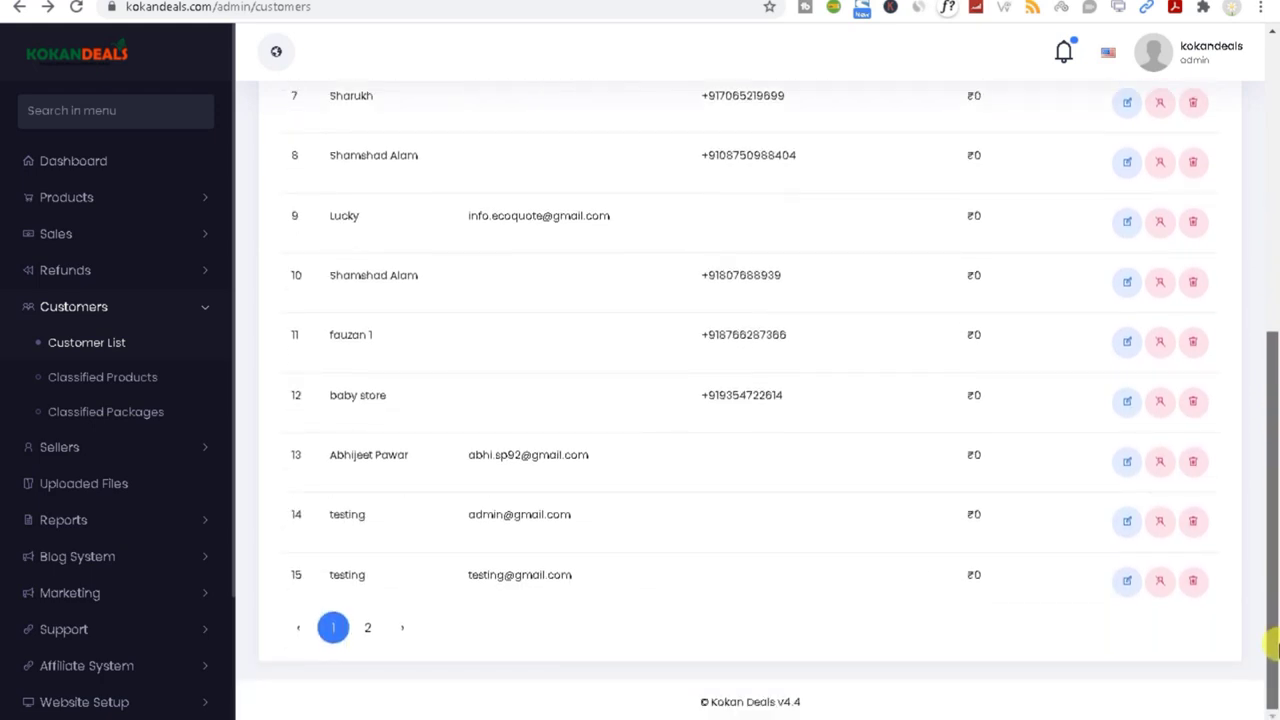
pyautogui.click(369, 628)
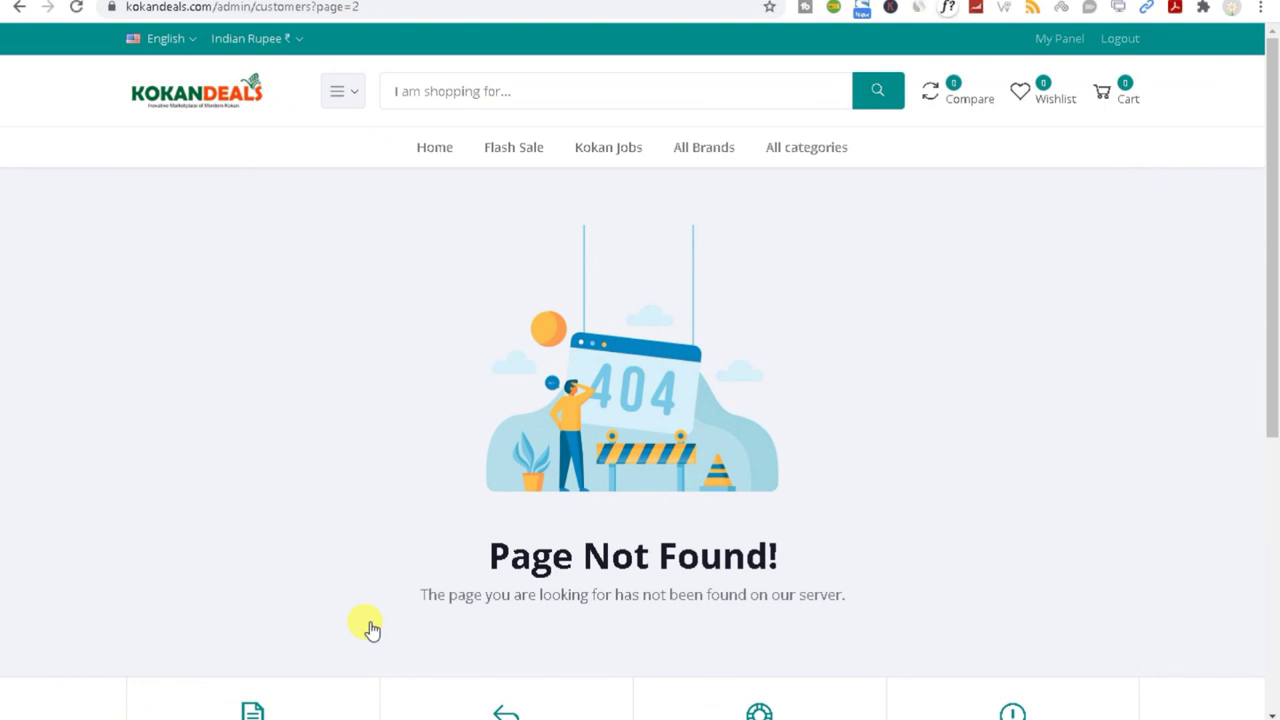
pyautogui.click(19, 8)
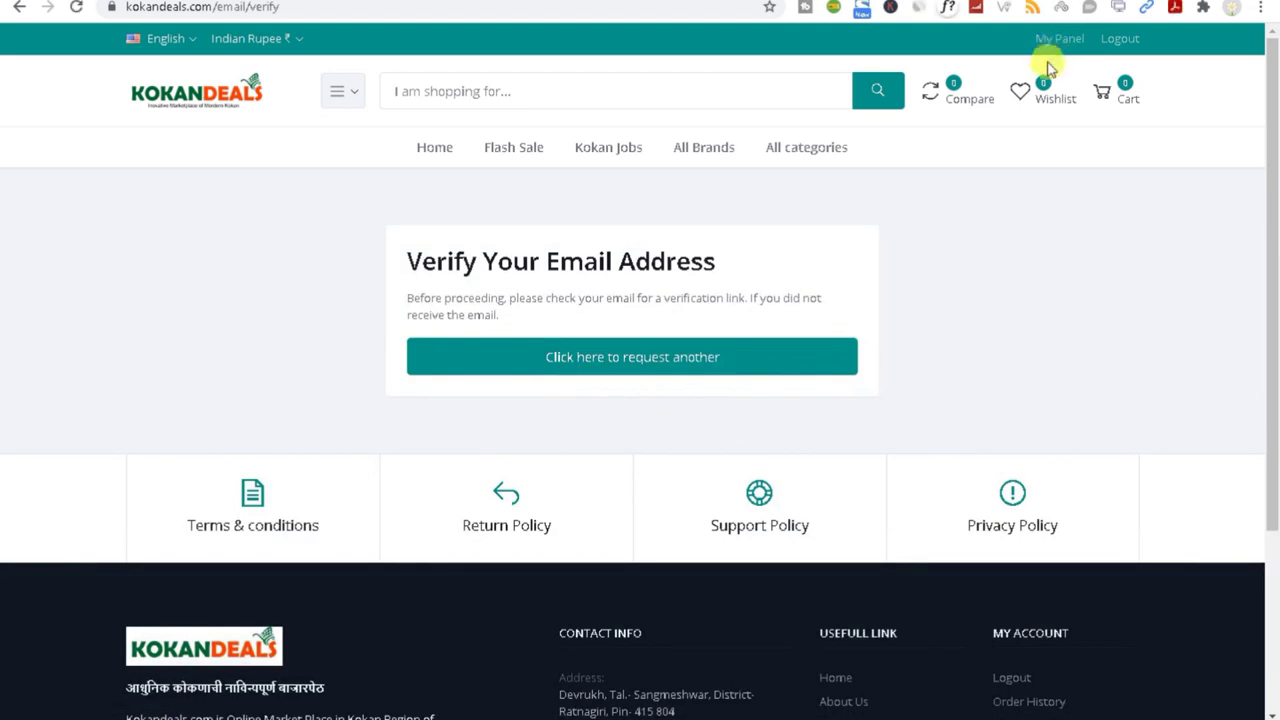
pyautogui.click(1122, 40)
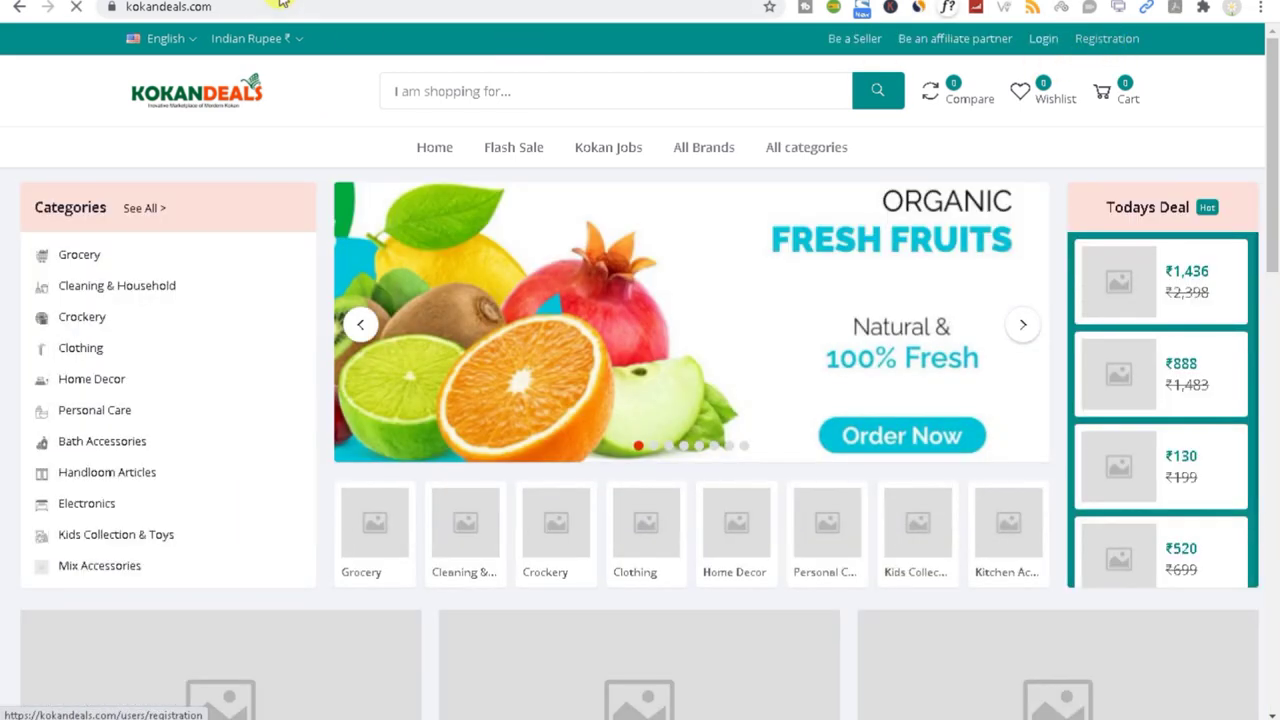
# Step: Sign back in with the saved admin e-mail and password to reach the admin dashboard
pyautogui.click(280, 6)
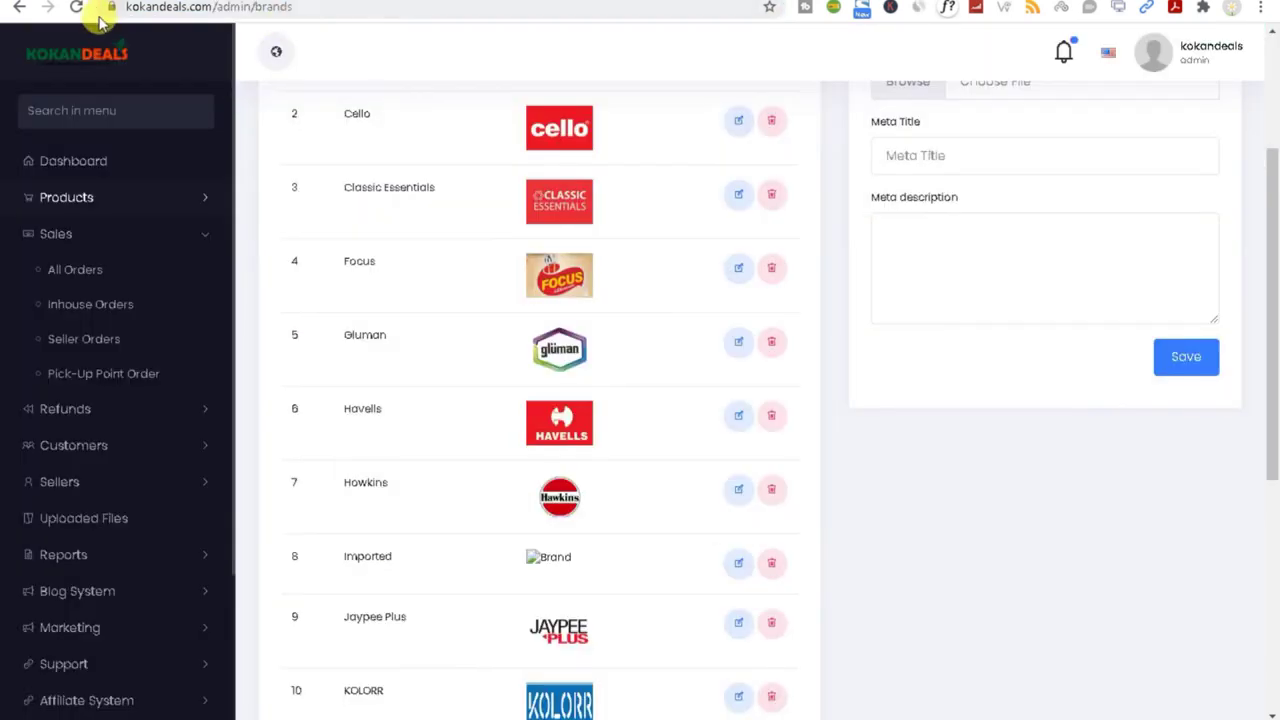
pyautogui.click(74, 8)
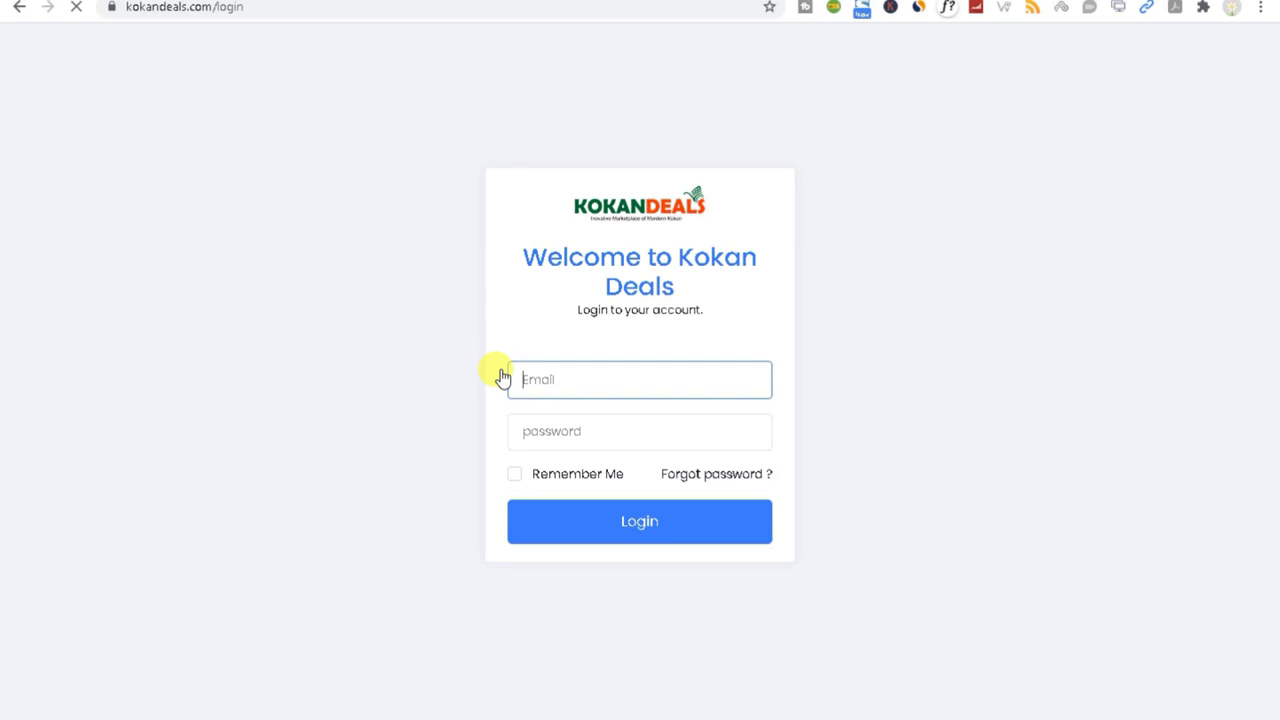
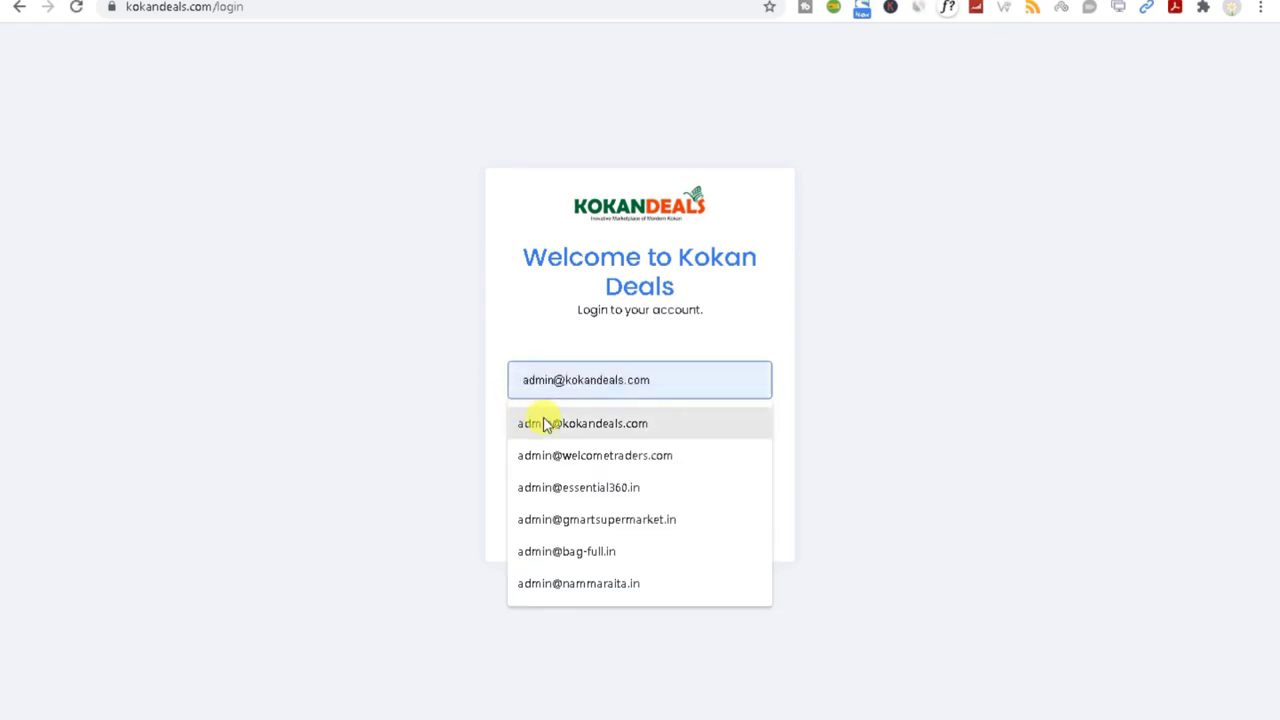
pyautogui.click(545, 423)
pyautogui.click(553, 438)
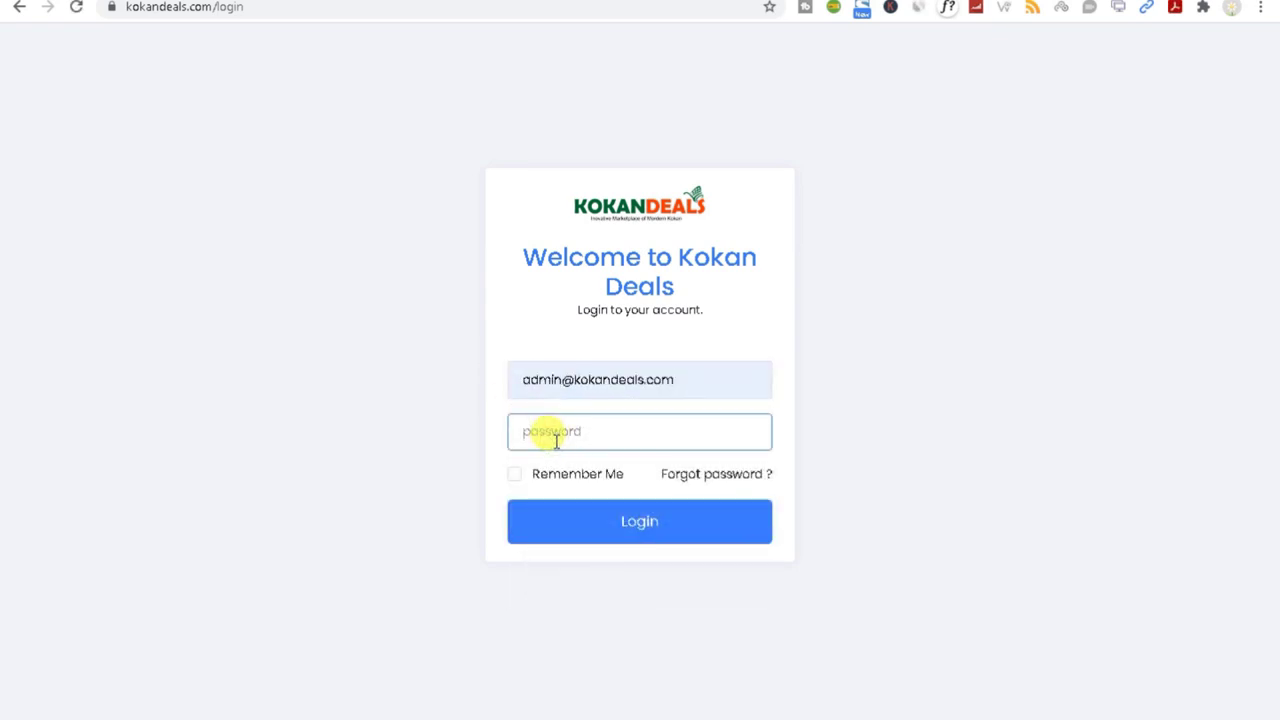
pyautogui.write('**')
pyautogui.click(604, 531)
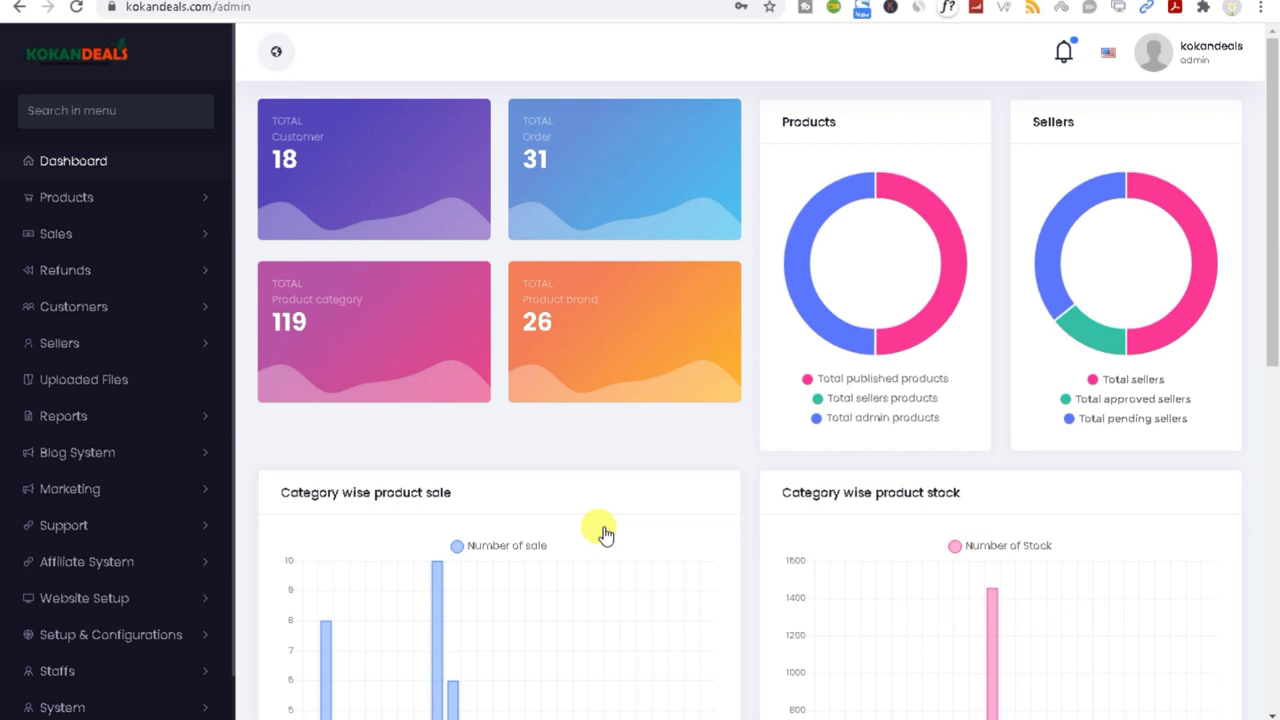
# Step: Open the admin Classified Packages list under Customers, showing the ₹10 and ₹100 packages
pyautogui.click(146, 343)
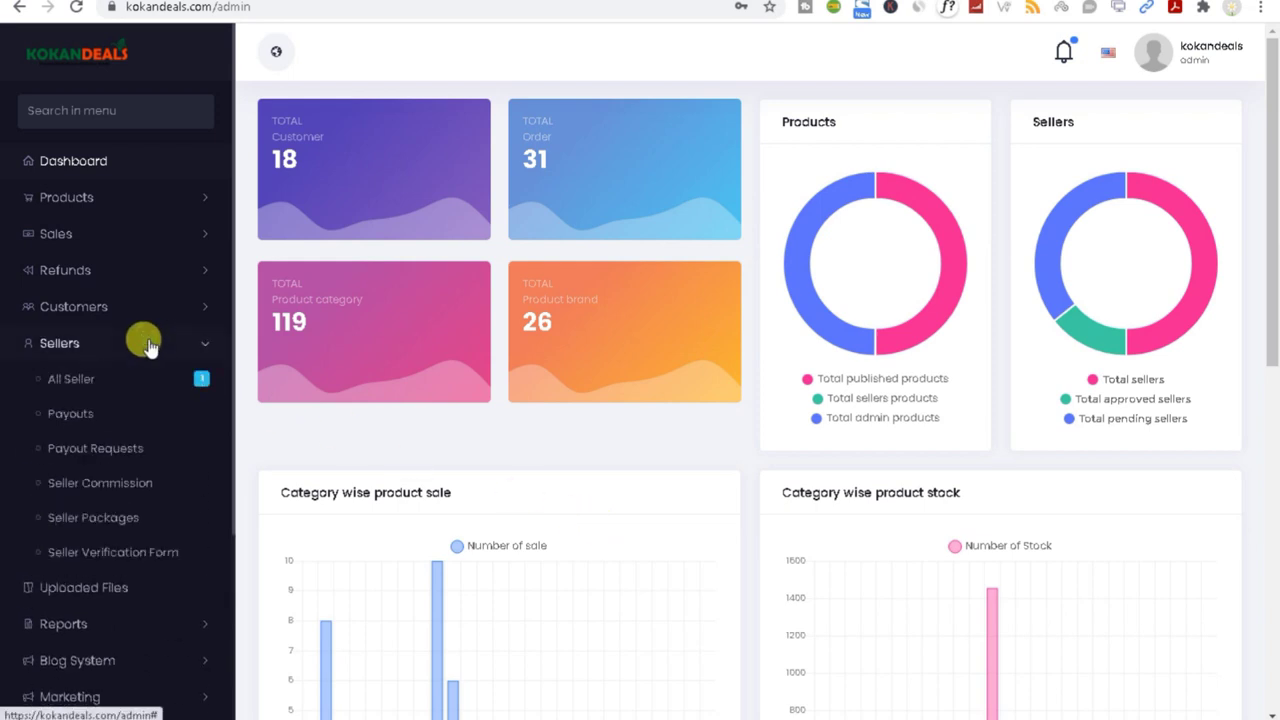
pyautogui.click(146, 343)
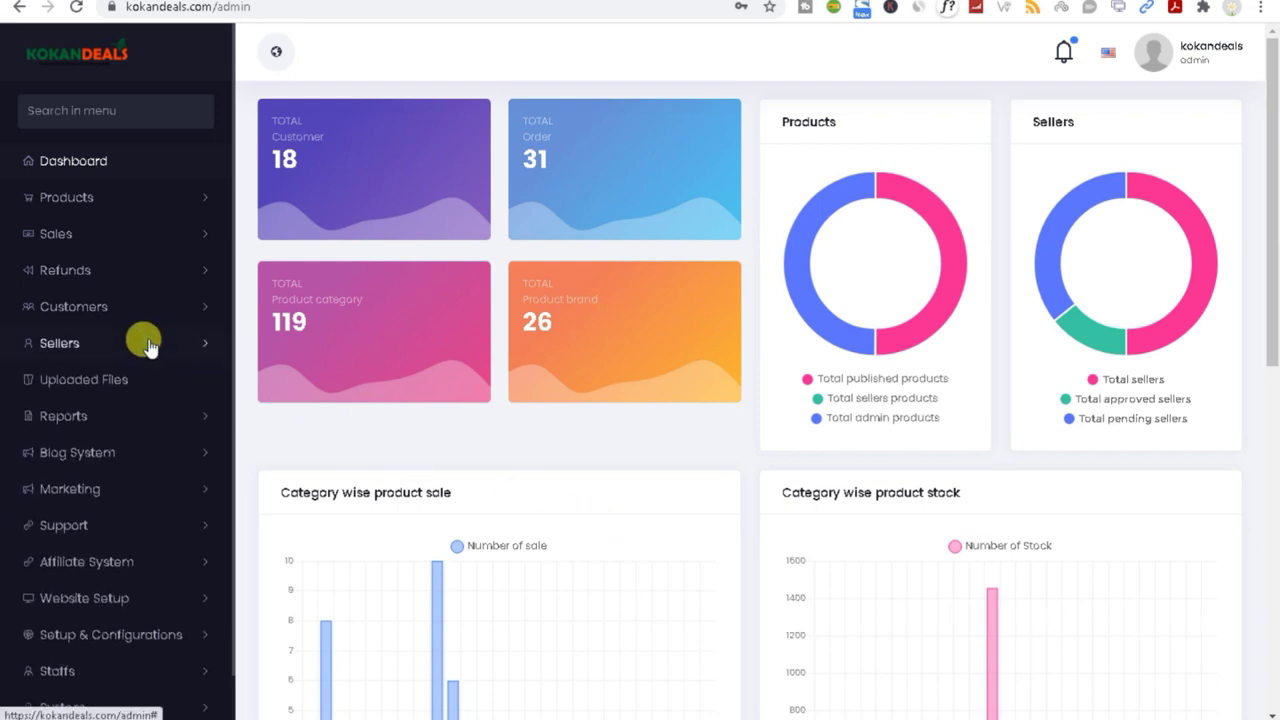
pyautogui.click(92, 305)
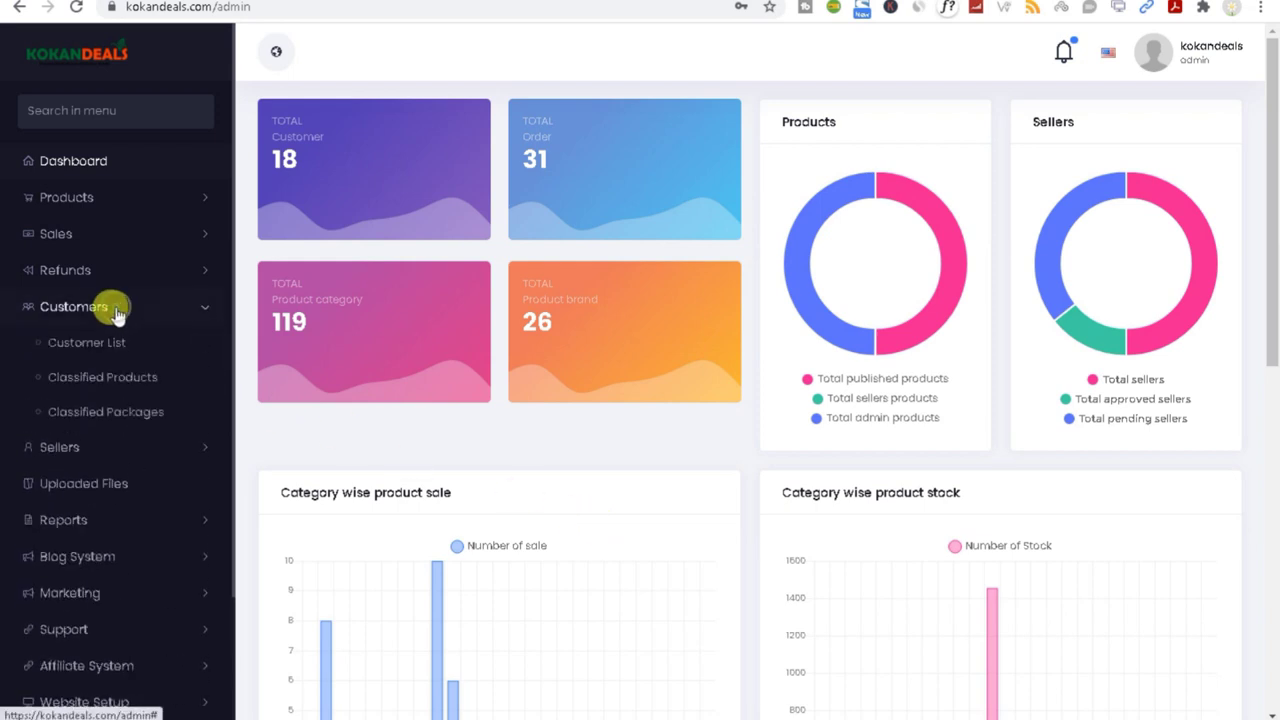
pyautogui.click(106, 379)
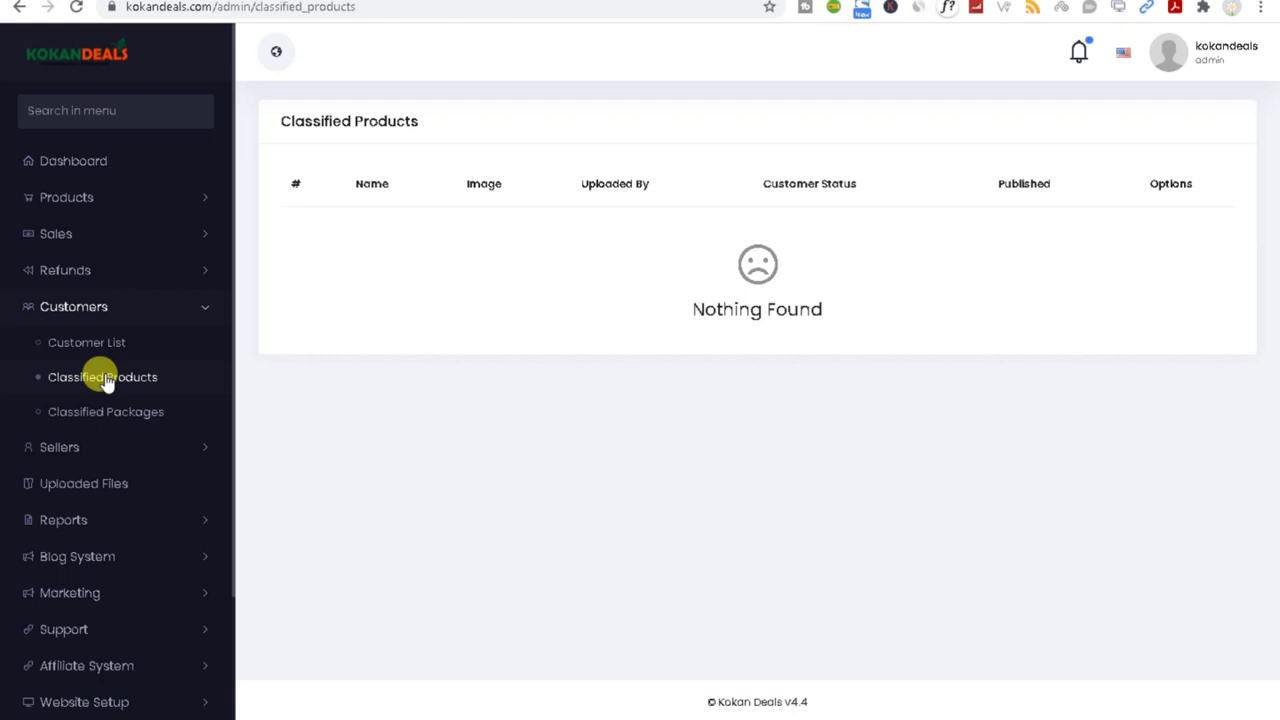
pyautogui.click(100, 409)
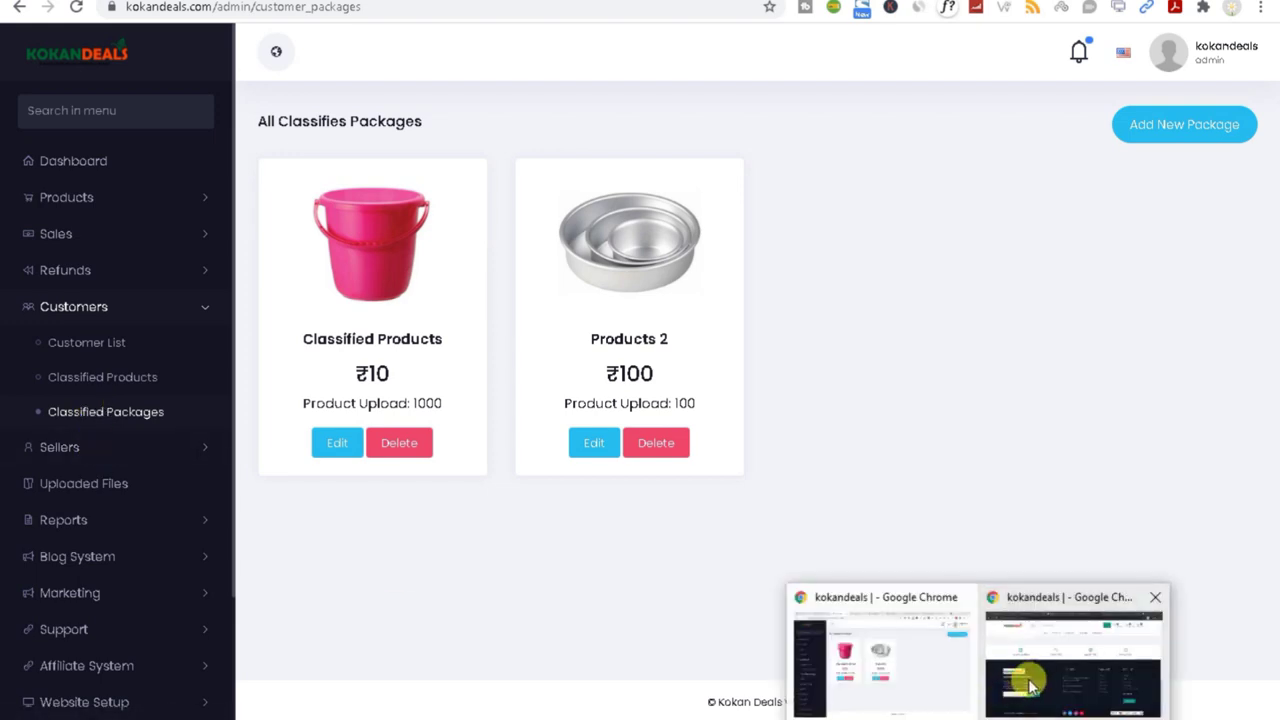
pyautogui.click(1029, 600)
pyautogui.moveTo(1272, 510); pyautogui.dragTo(1257, 71)
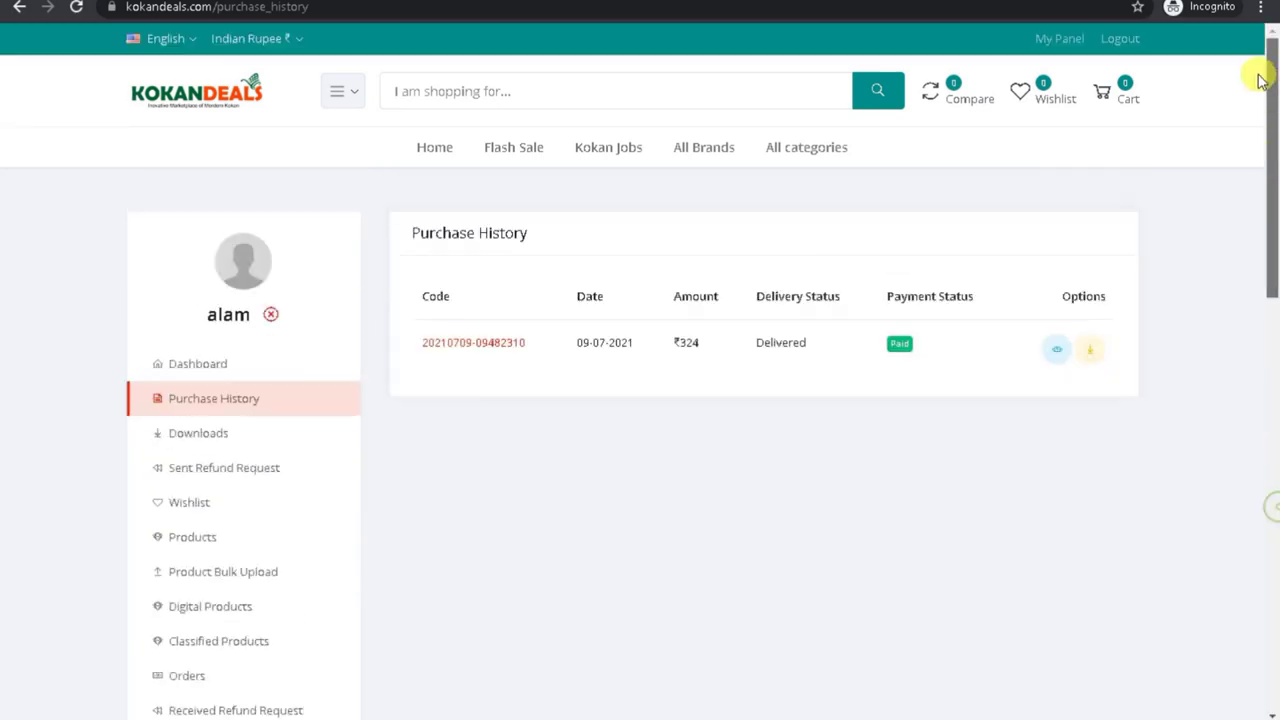
pyautogui.scroll(-3, 257, 534)
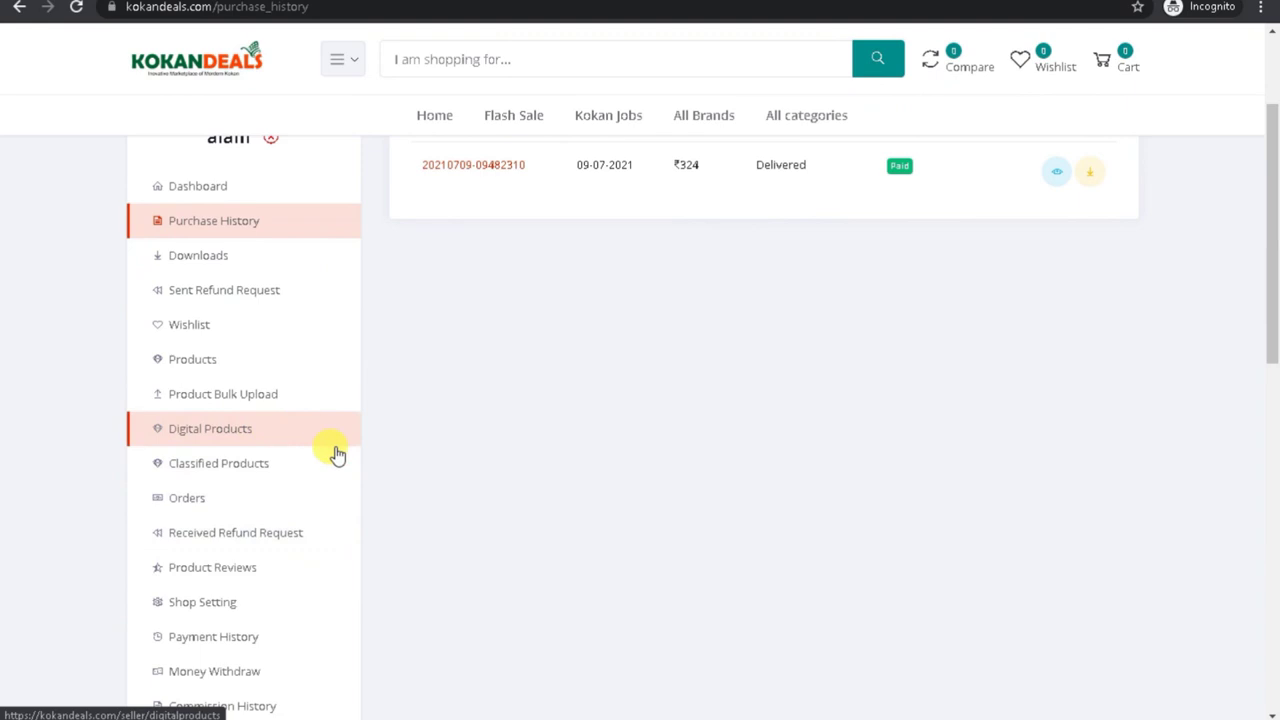
pyautogui.click(177, 466)
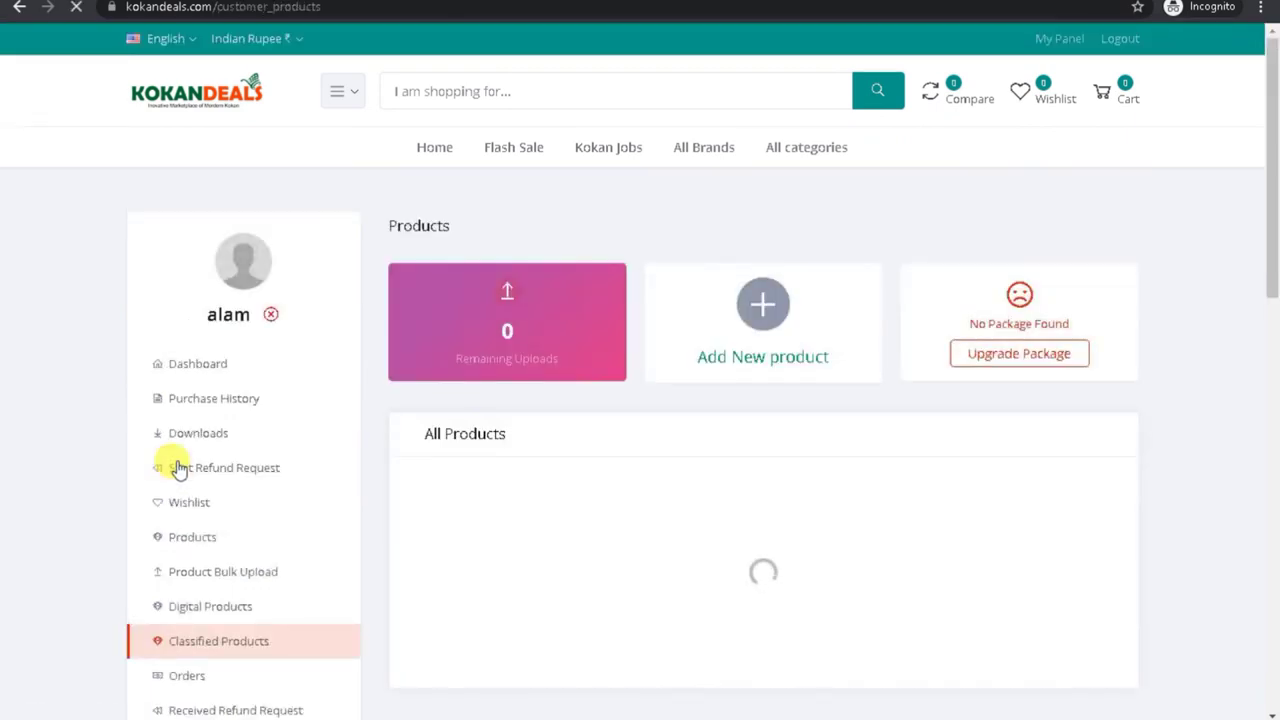
pyautogui.moveTo(1270, 208); pyautogui.dragTo(1111, 306)
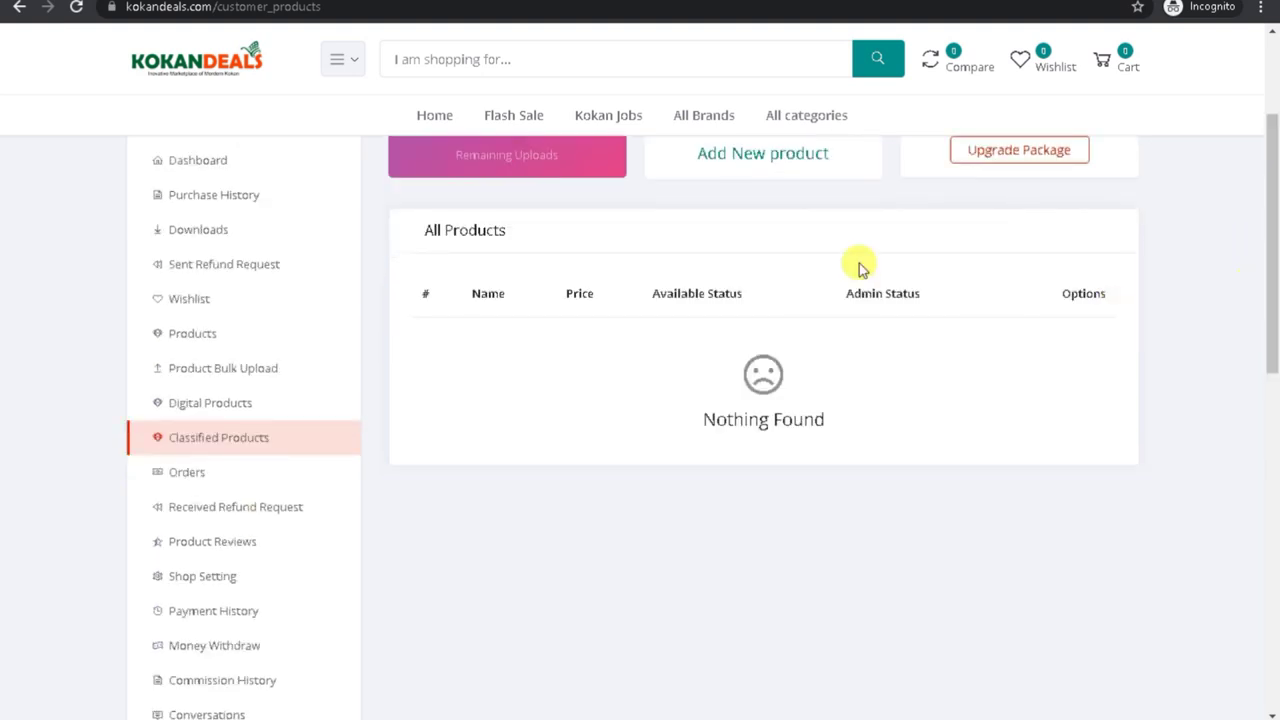
pyautogui.click(741, 166)
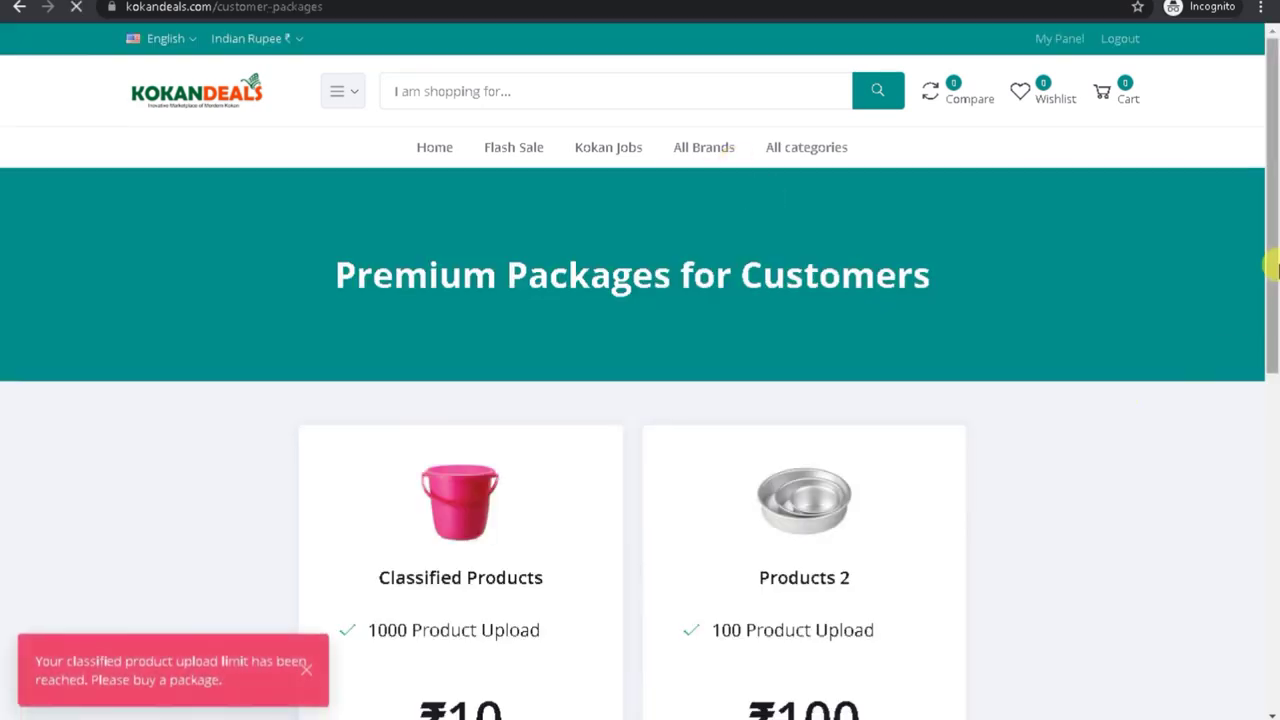
pyautogui.moveTo(1271, 266); pyautogui.dragTo(1257, 420)
pyautogui.click(468, 422)
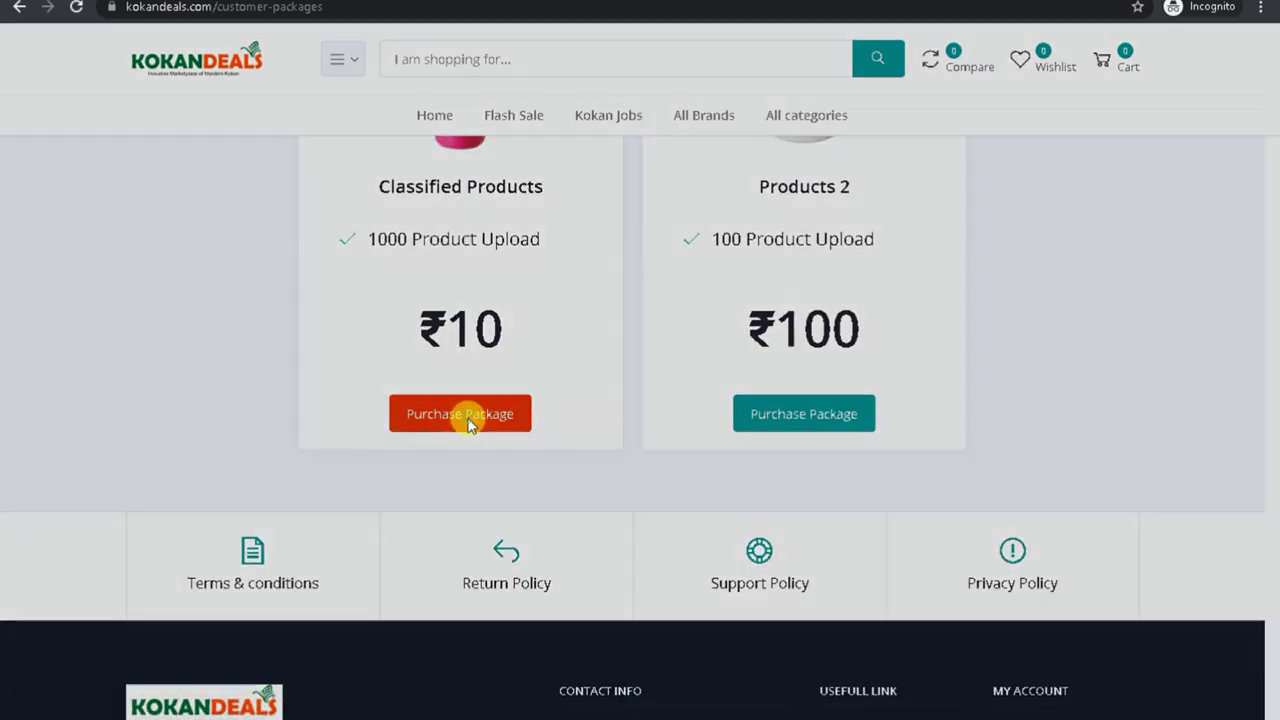
pyautogui.click(585, 370)
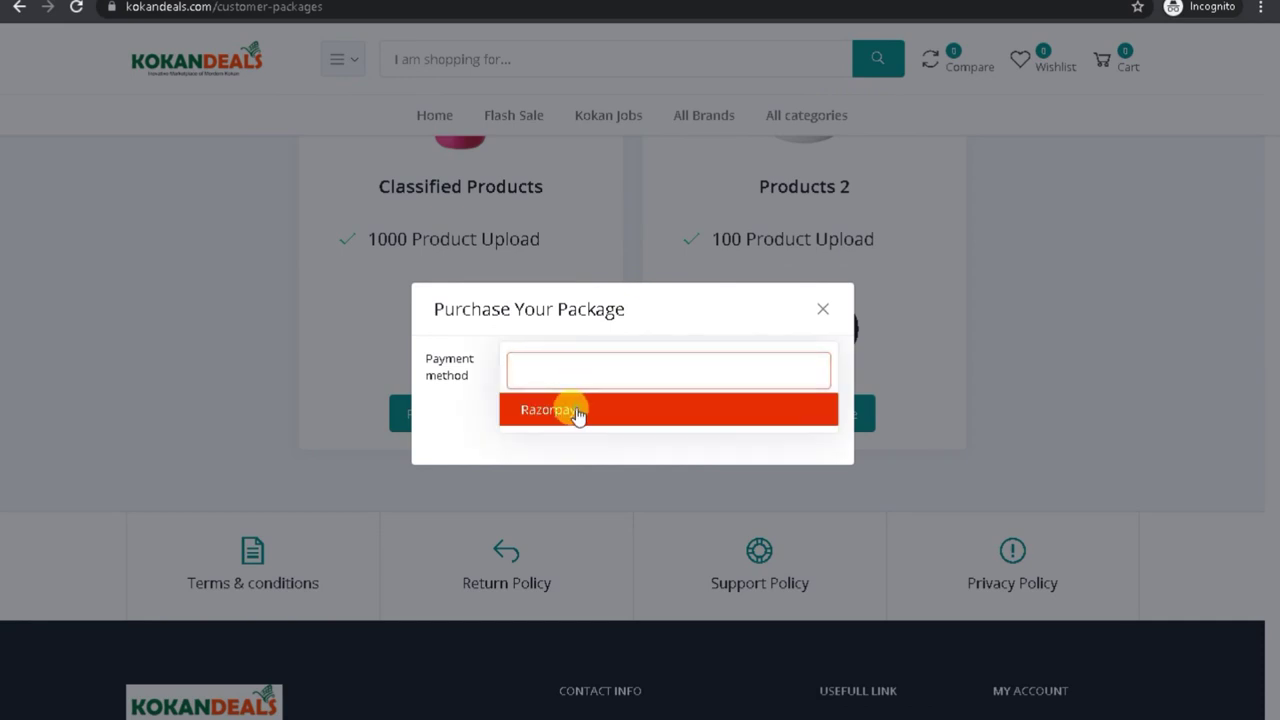
pyautogui.click(577, 410)
pyautogui.click(792, 420)
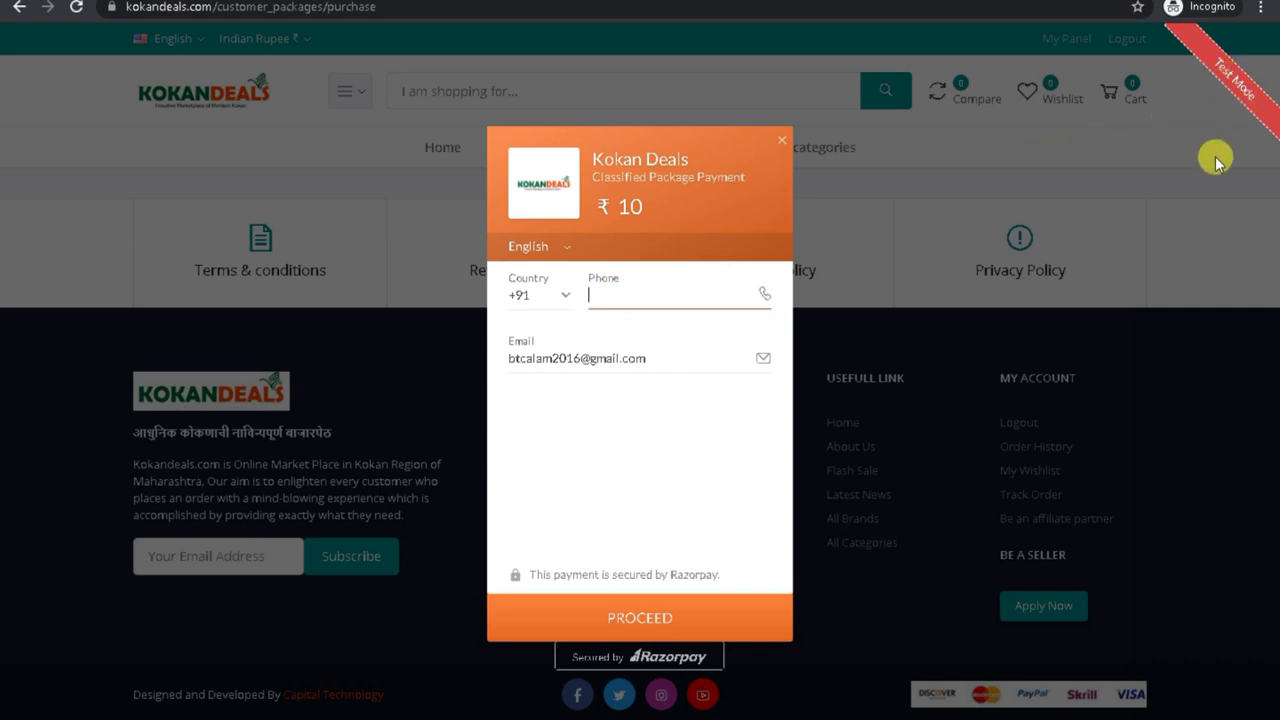
pyautogui.click(783, 142)
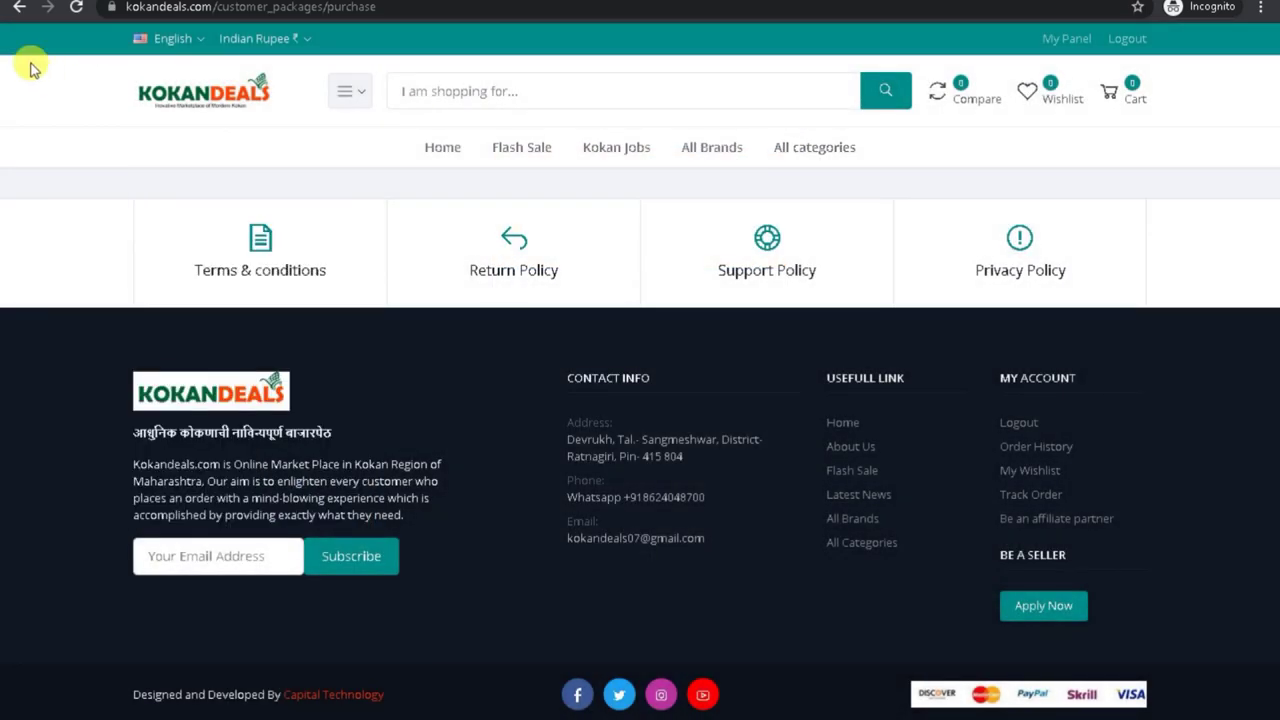
pyautogui.click(21, 12)
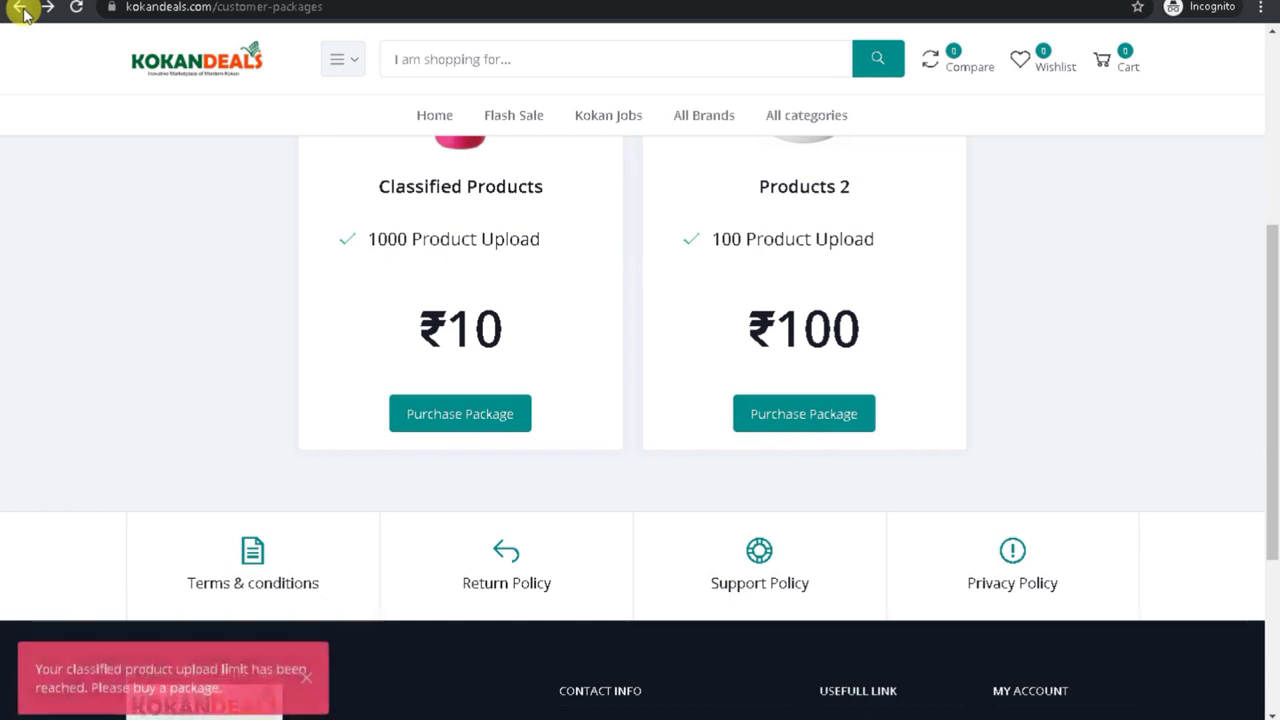
pyautogui.click(21, 12)
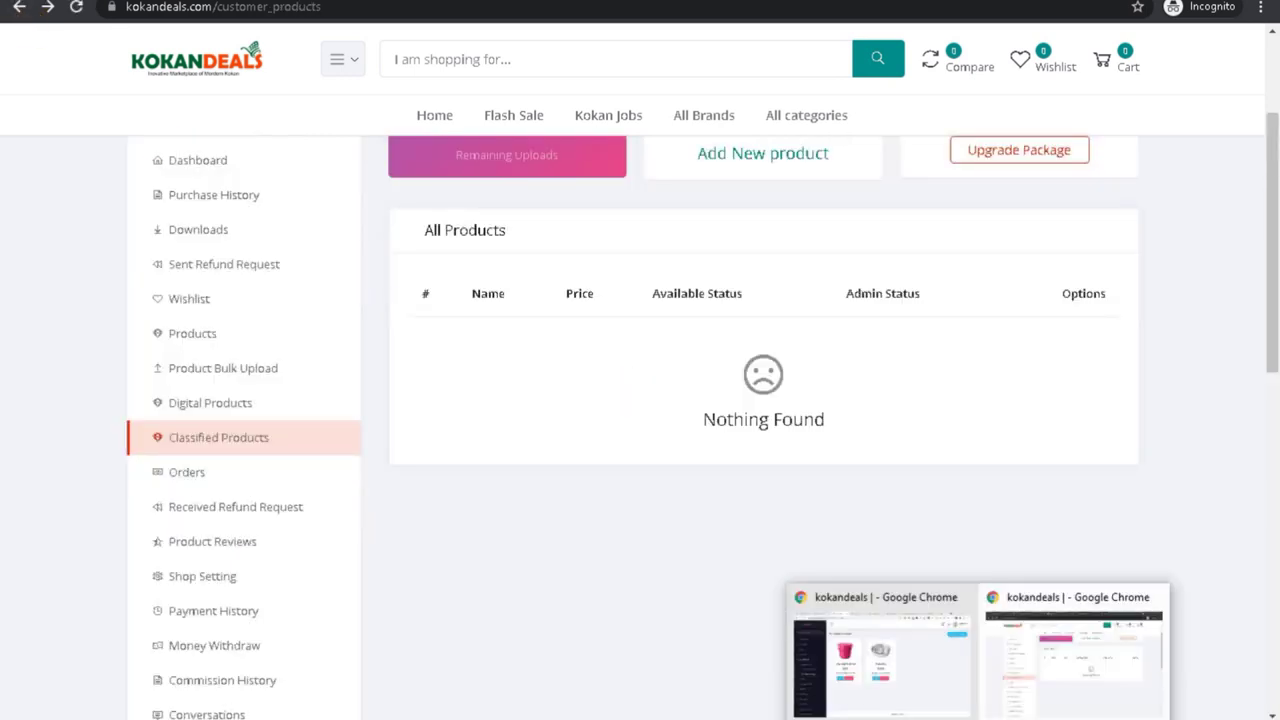
pyautogui.click(864, 679)
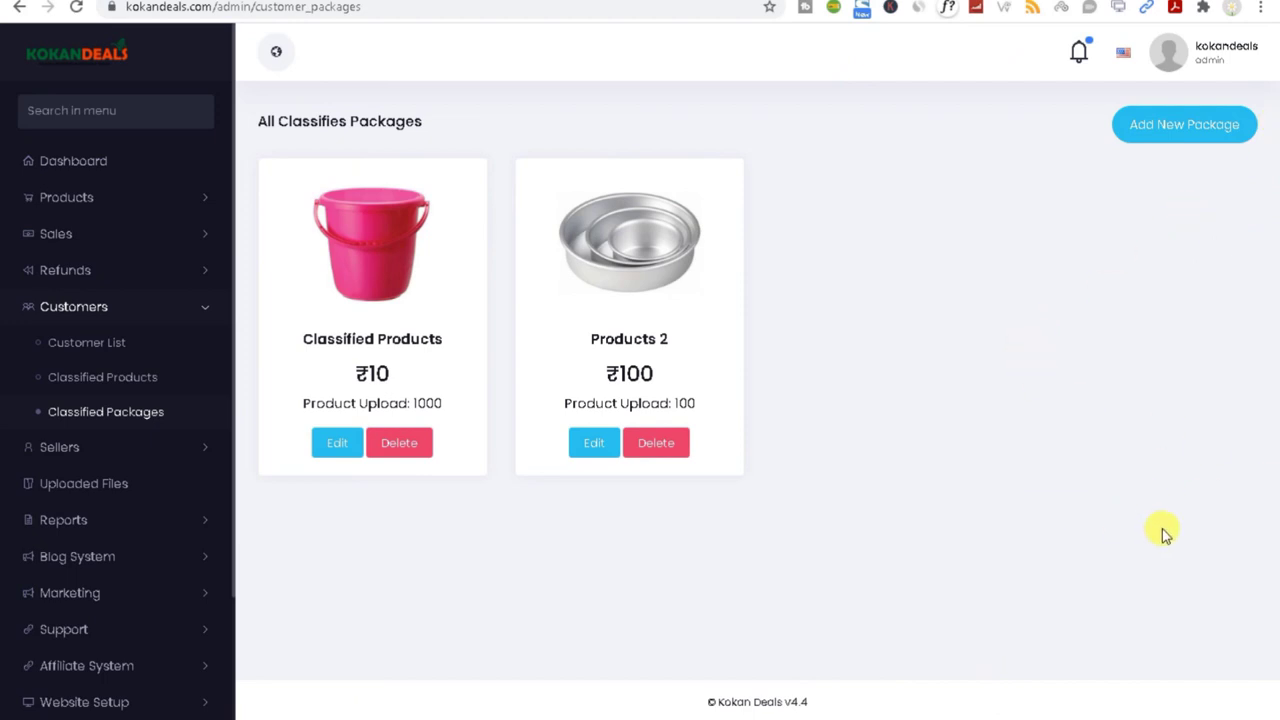
# Step: Open the admin All Seller list and scroll through the sellers
pyautogui.click(152, 450)
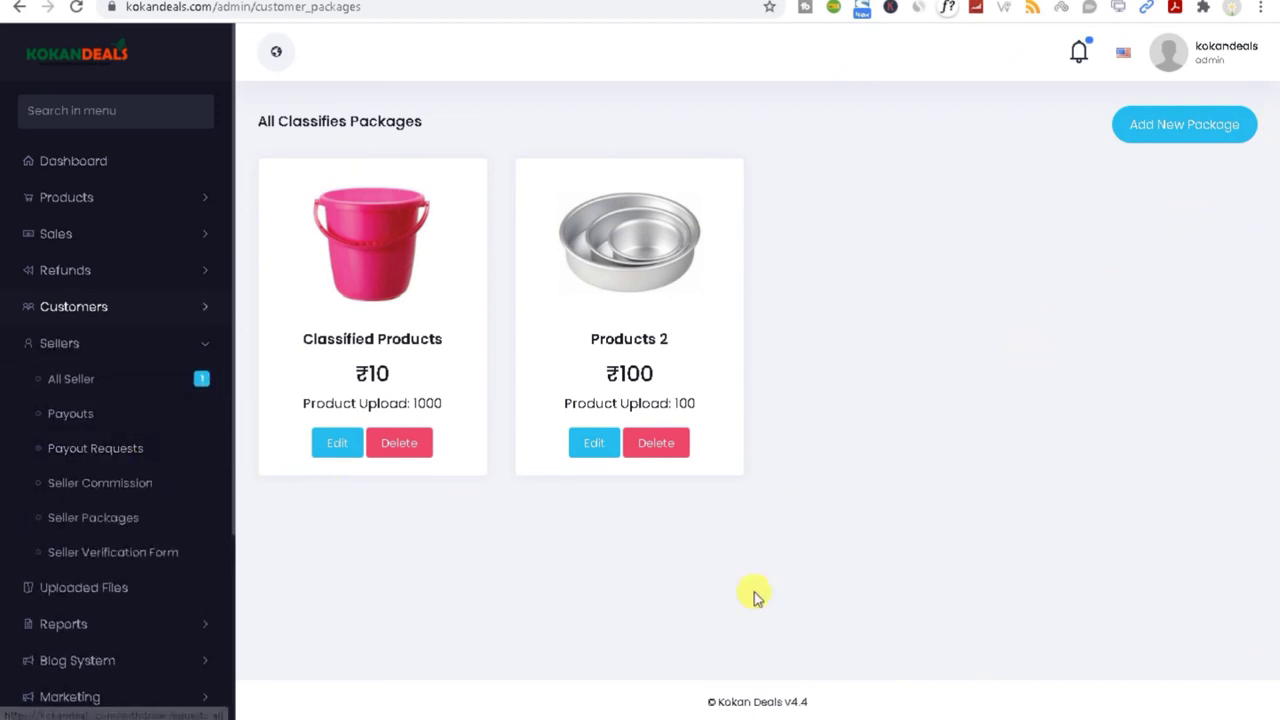
pyautogui.click(95, 385)
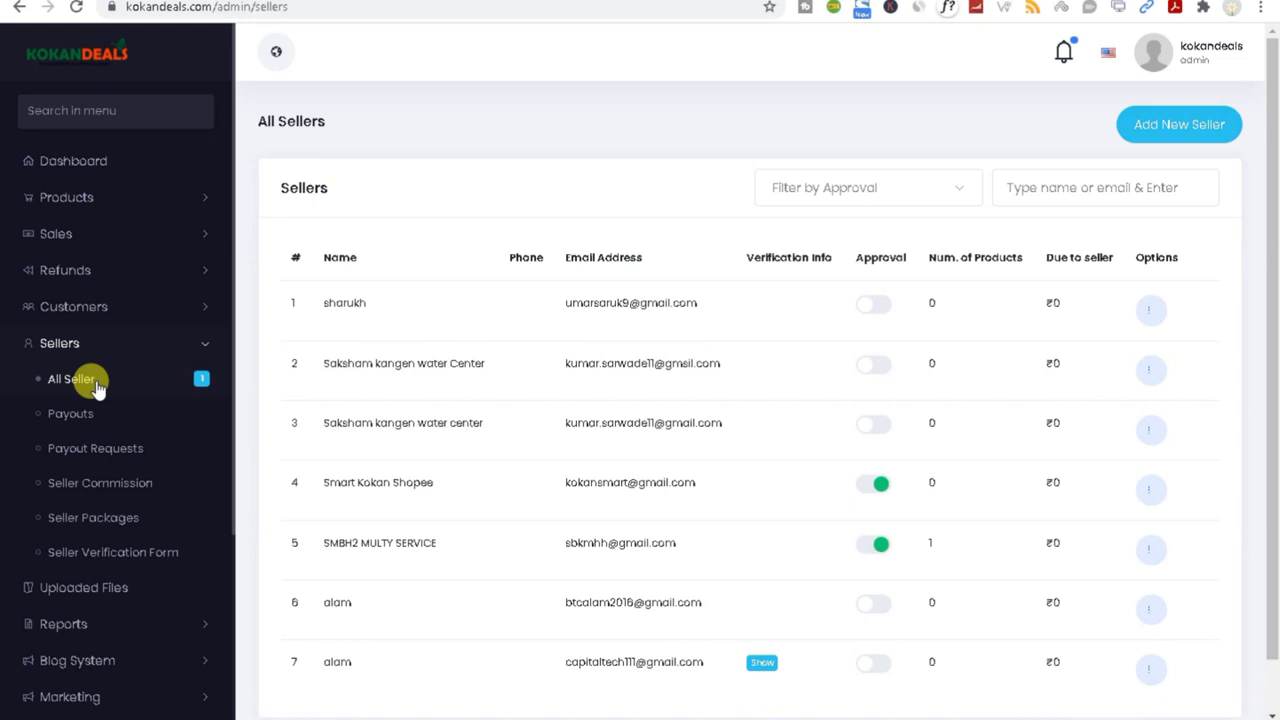
pyautogui.scroll(-1, 986, 540)
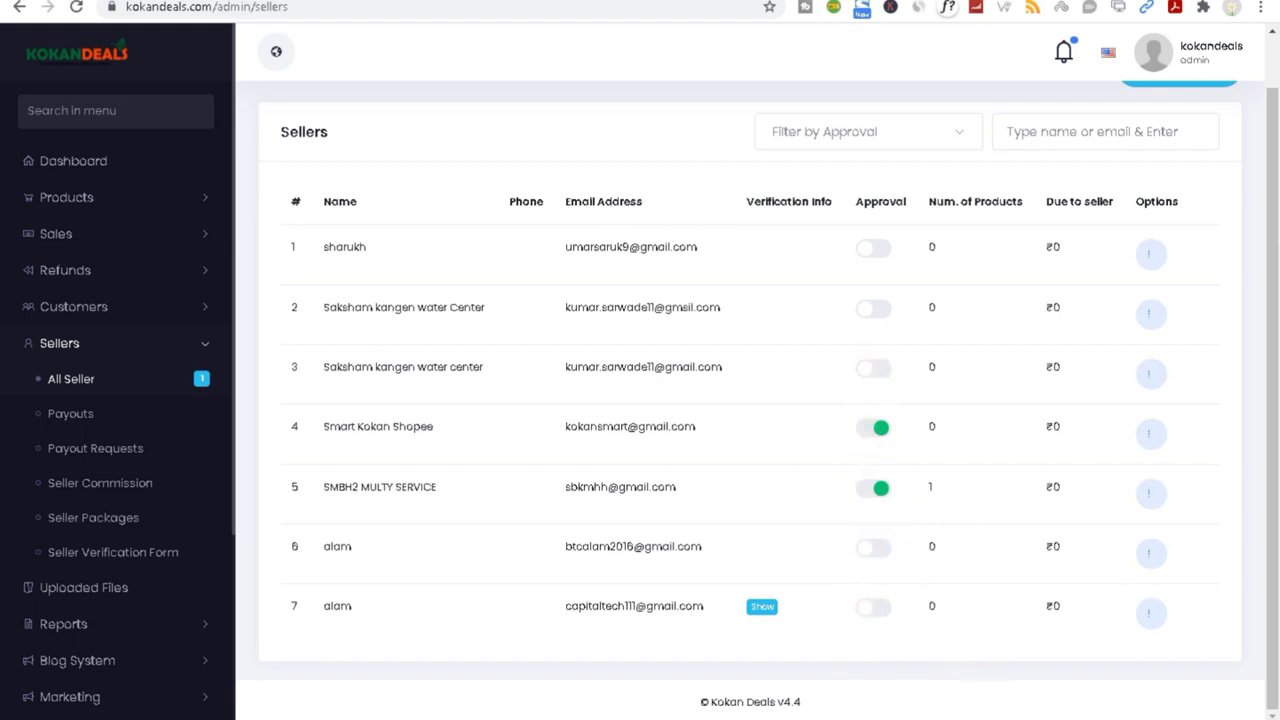
# Step: Check the storefront's Best Sellers section, then go back to the admin sellers list
pyautogui.click(1100, 640)
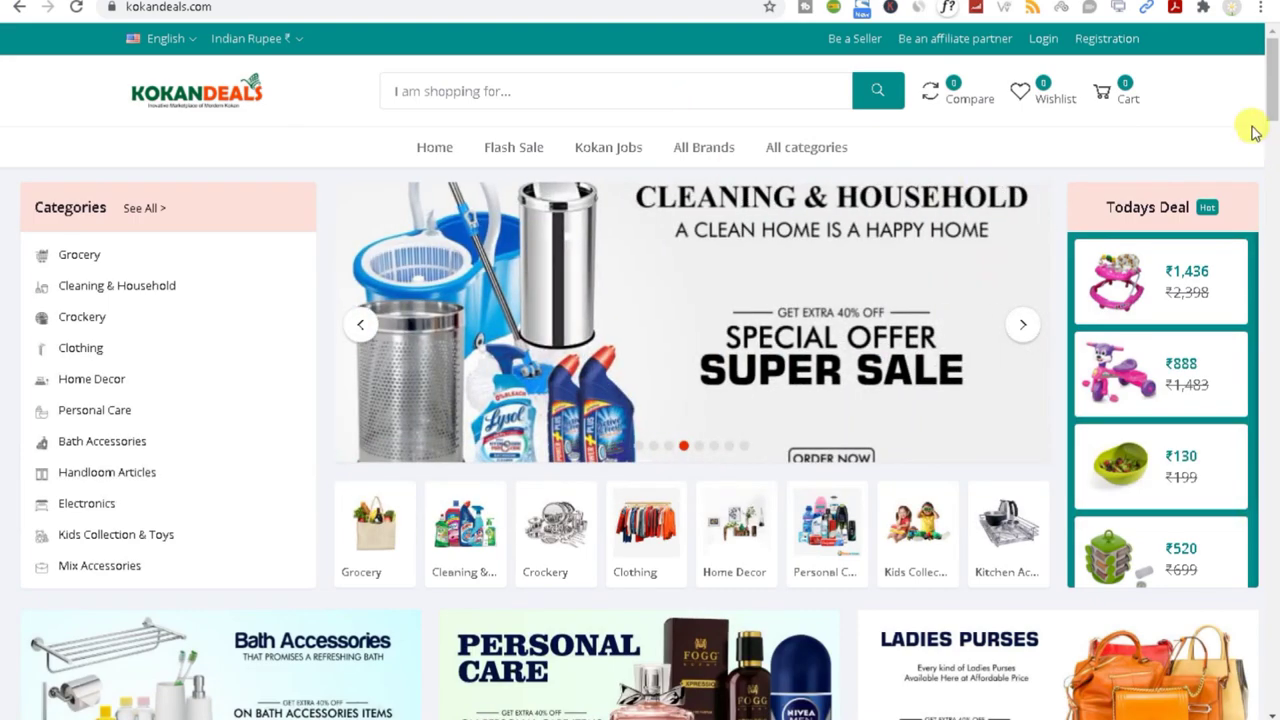
pyautogui.moveTo(1270, 90); pyautogui.dragTo(1272, 552)
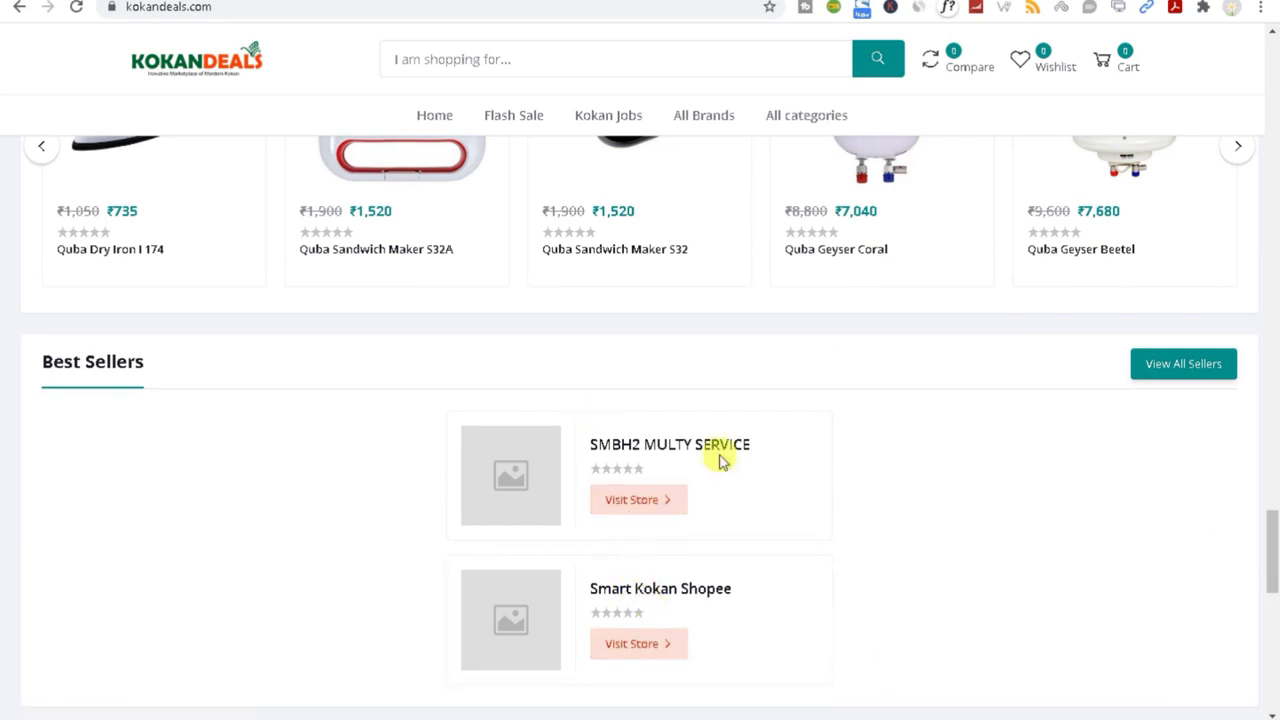
pyautogui.hotkey('alt', 'Tab')
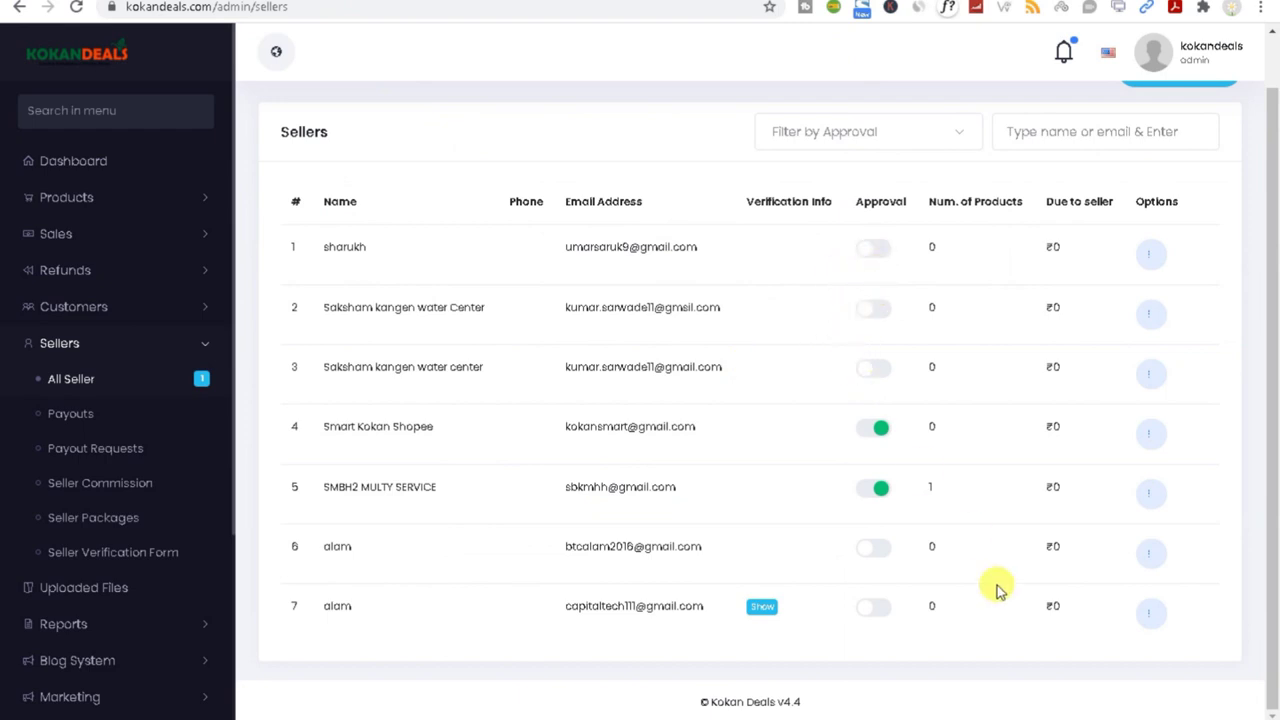
pyautogui.moveTo(1000, 710)
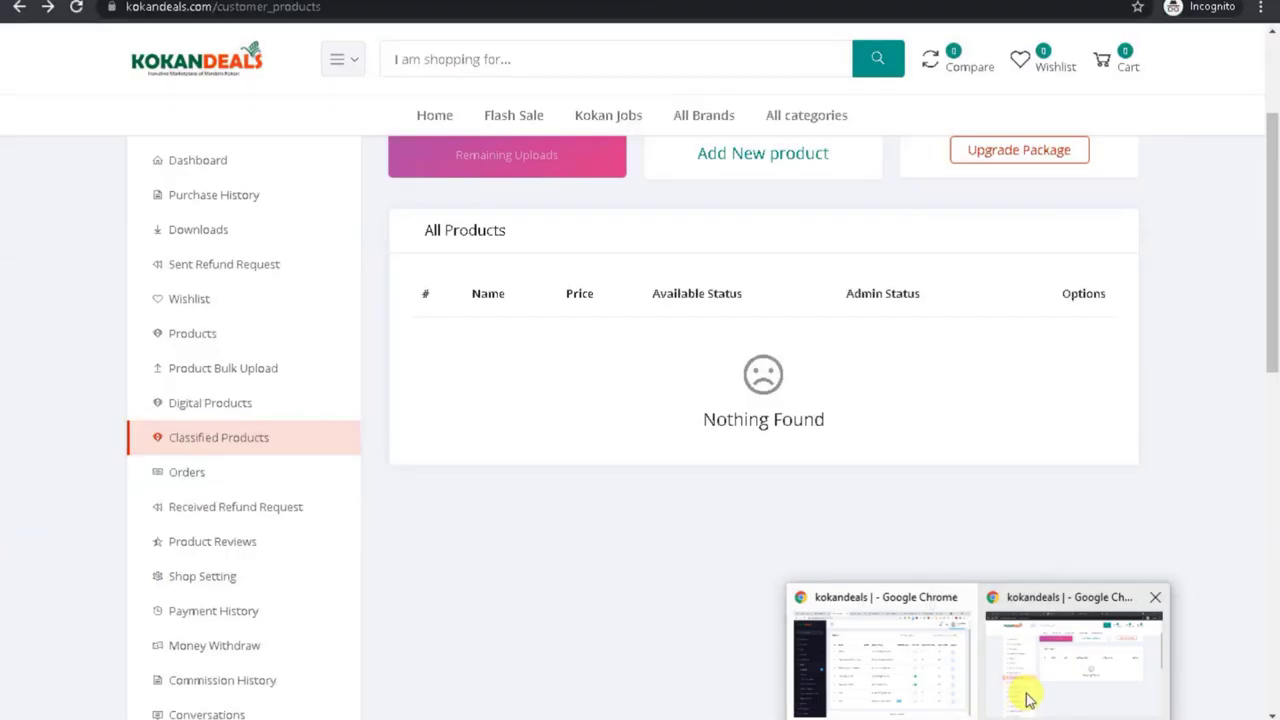
# Step: In the customer's store window, scroll down to the footer and back up
pyautogui.click(1028, 700)
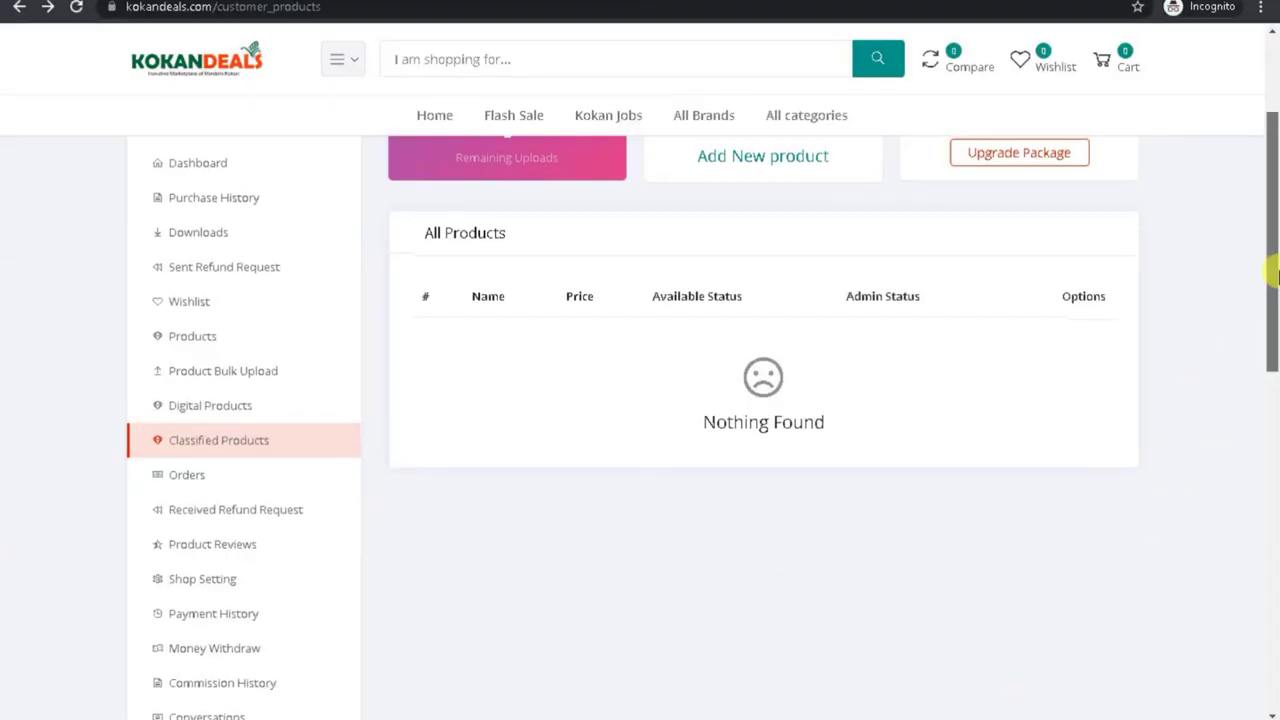
pyautogui.moveTo(1268, 271); pyautogui.dragTo(1272, 680)
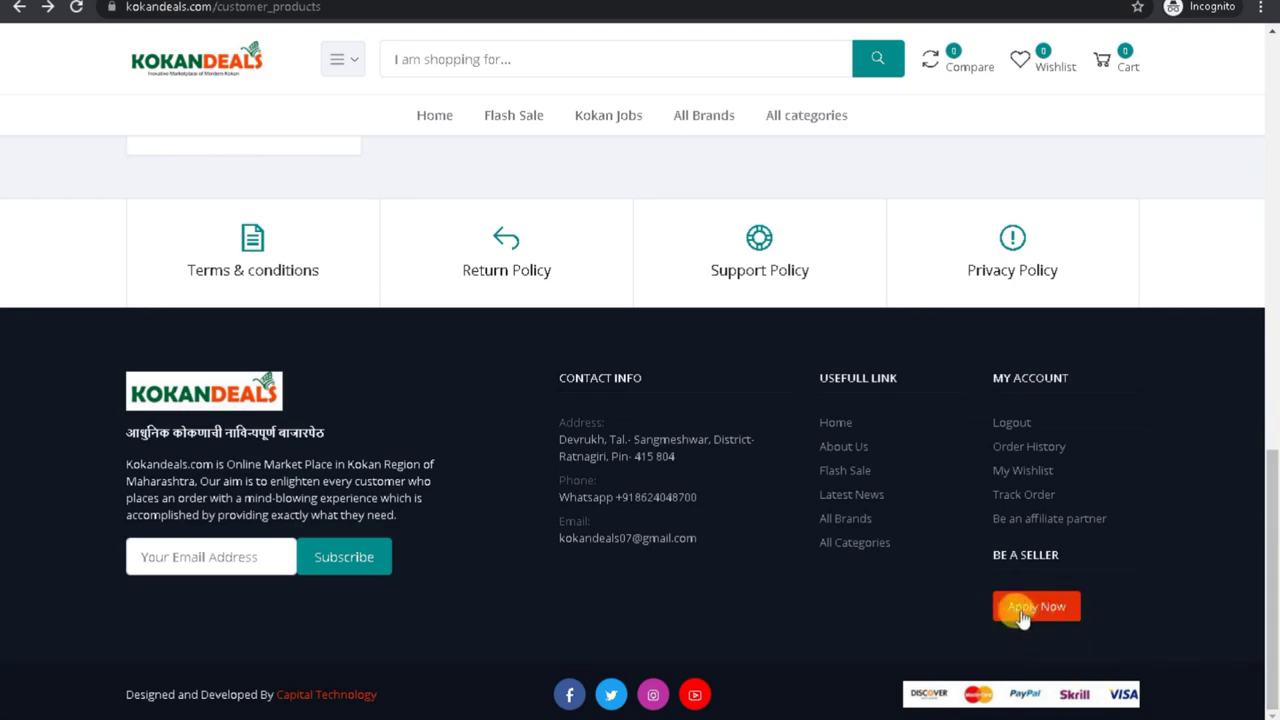
pyautogui.moveTo(1270, 650); pyautogui.dragTo(1272, 688)
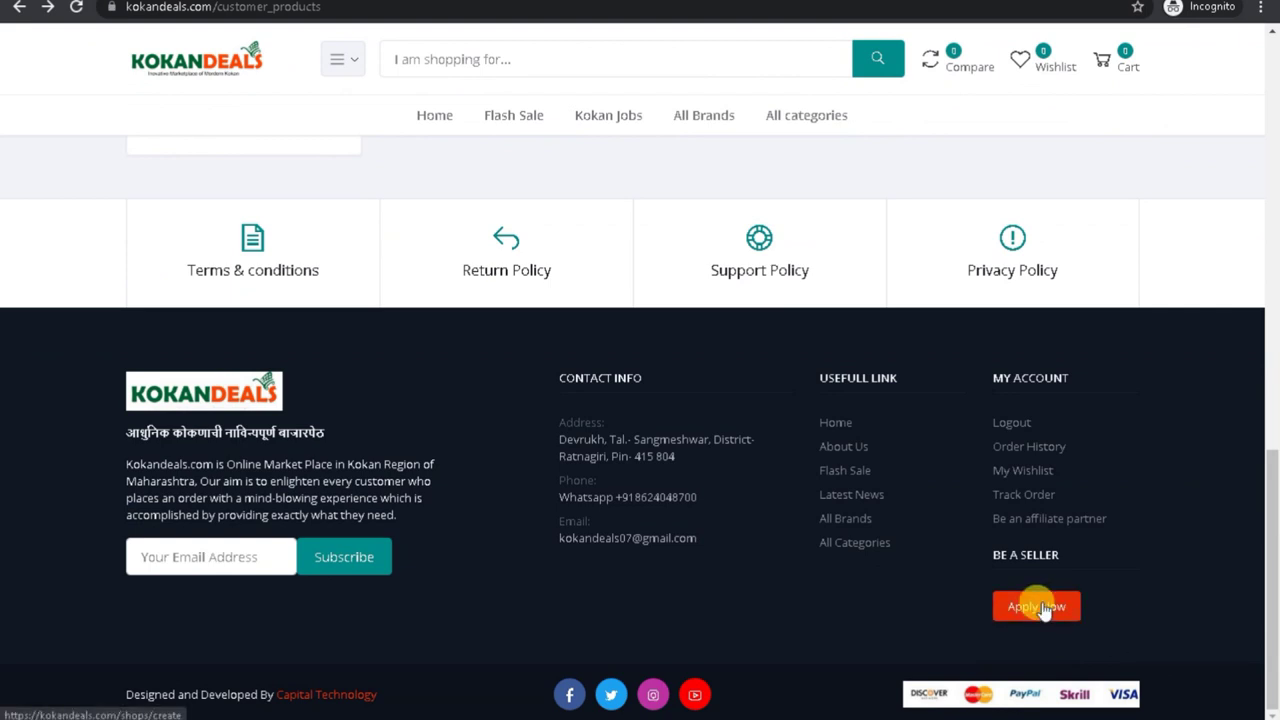
pyautogui.moveTo(1257, 566); pyautogui.dragTo(1249, 443)
pyautogui.click(1272, 538)
pyautogui.moveTo(1275, 538); pyautogui.dragTo(1266, 194)
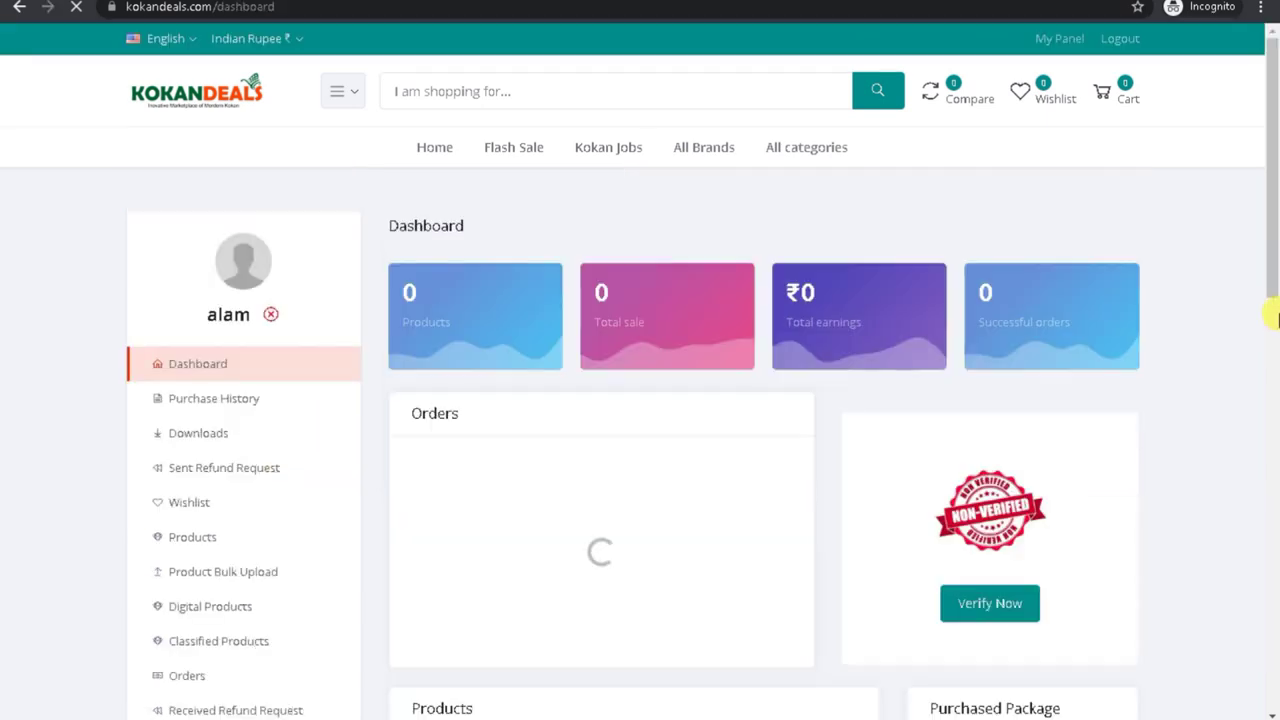
# Step: Show the customer's dashboard with zero products and orders and its Non-Verified status
pyautogui.moveTo(1271, 314); pyautogui.dragTo(1234, 229)
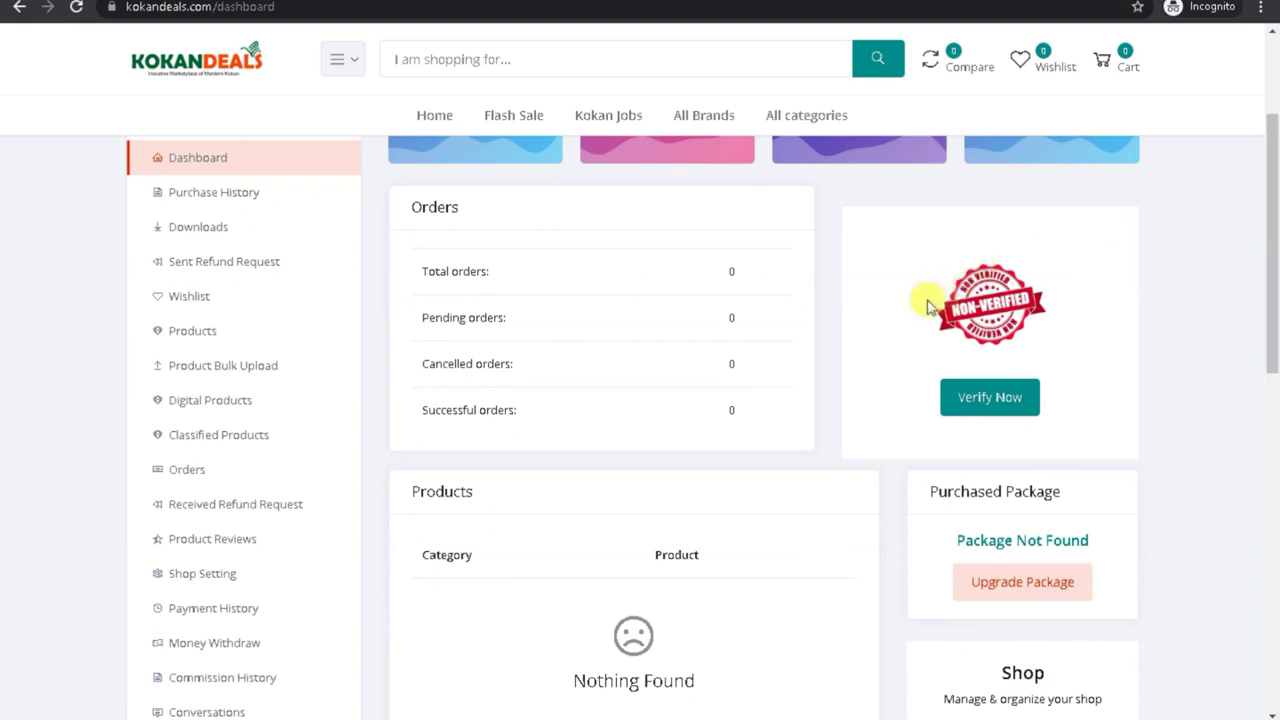
pyautogui.moveTo(918, 299); pyautogui.dragTo(1028, 366)
pyautogui.click(1205, 395)
pyautogui.moveTo(1268, 270); pyautogui.dragTo(1266, 343)
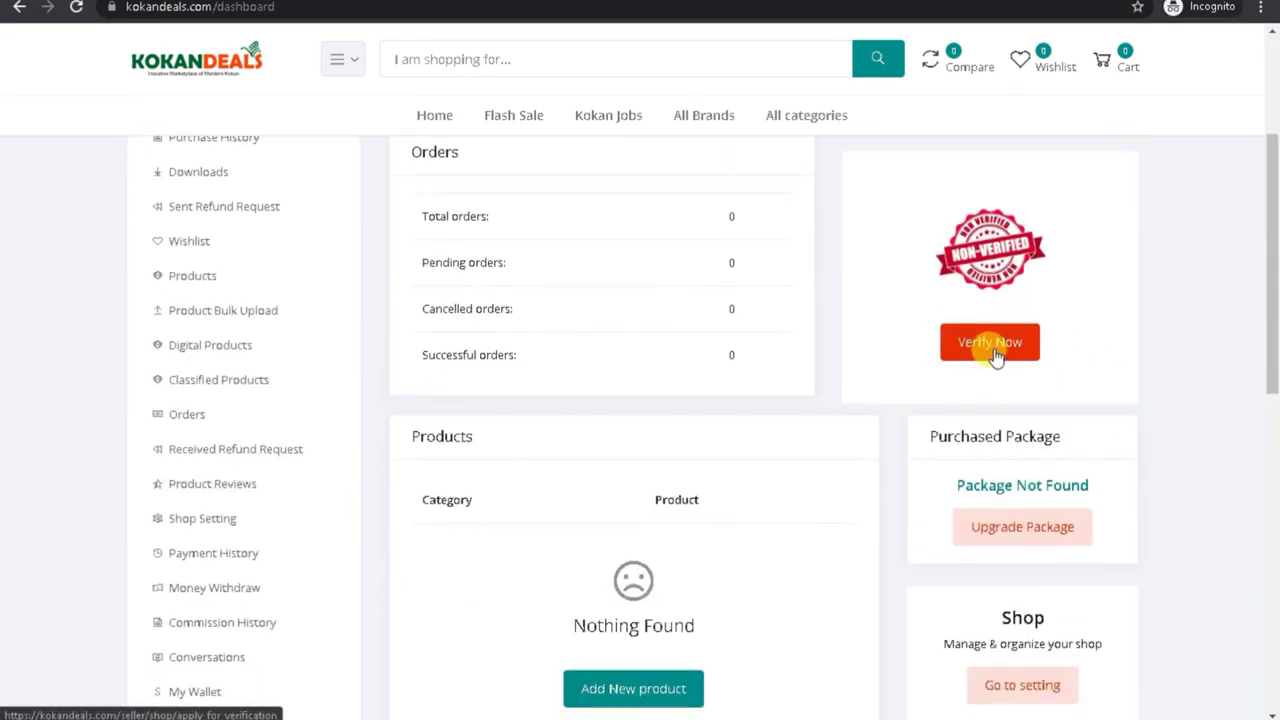
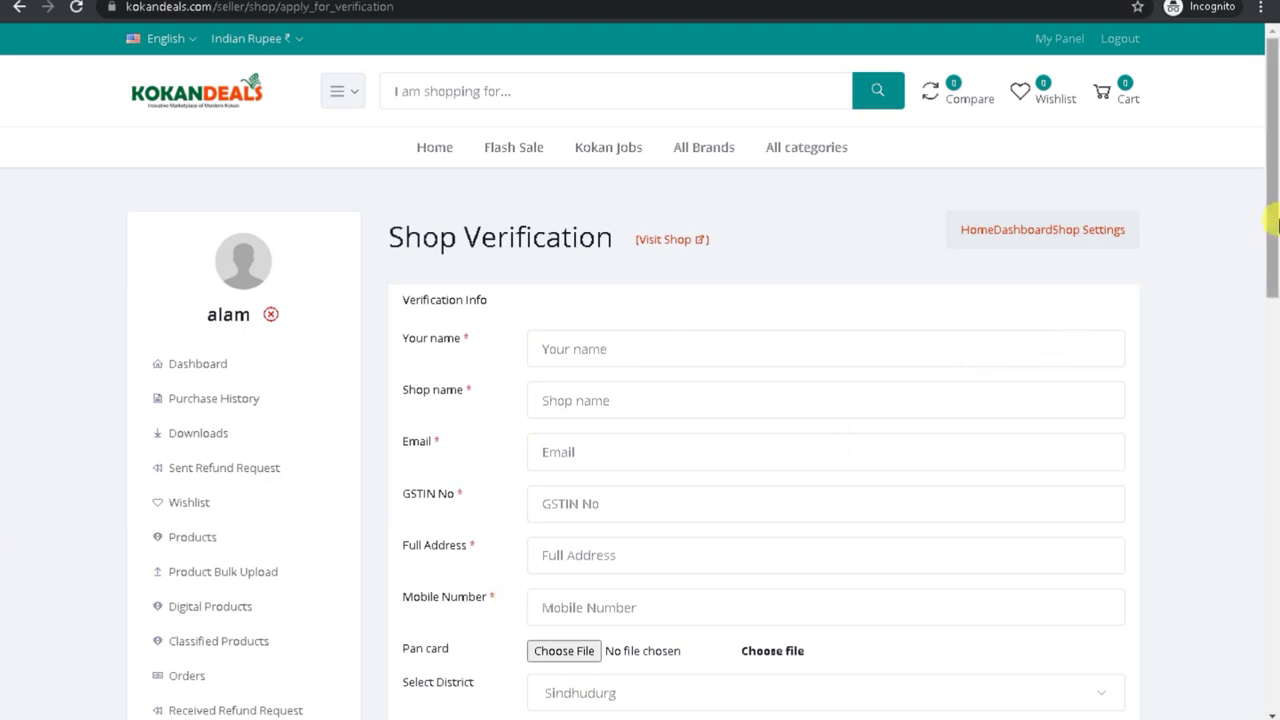
# Step: Autofill the applicant details and trim the owner name to Nmart by deleting 'Grocery'
pyautogui.scroll(-3, 1266, 300)
pyautogui.moveTo(1272, 340); pyautogui.dragTo(1262, 275)
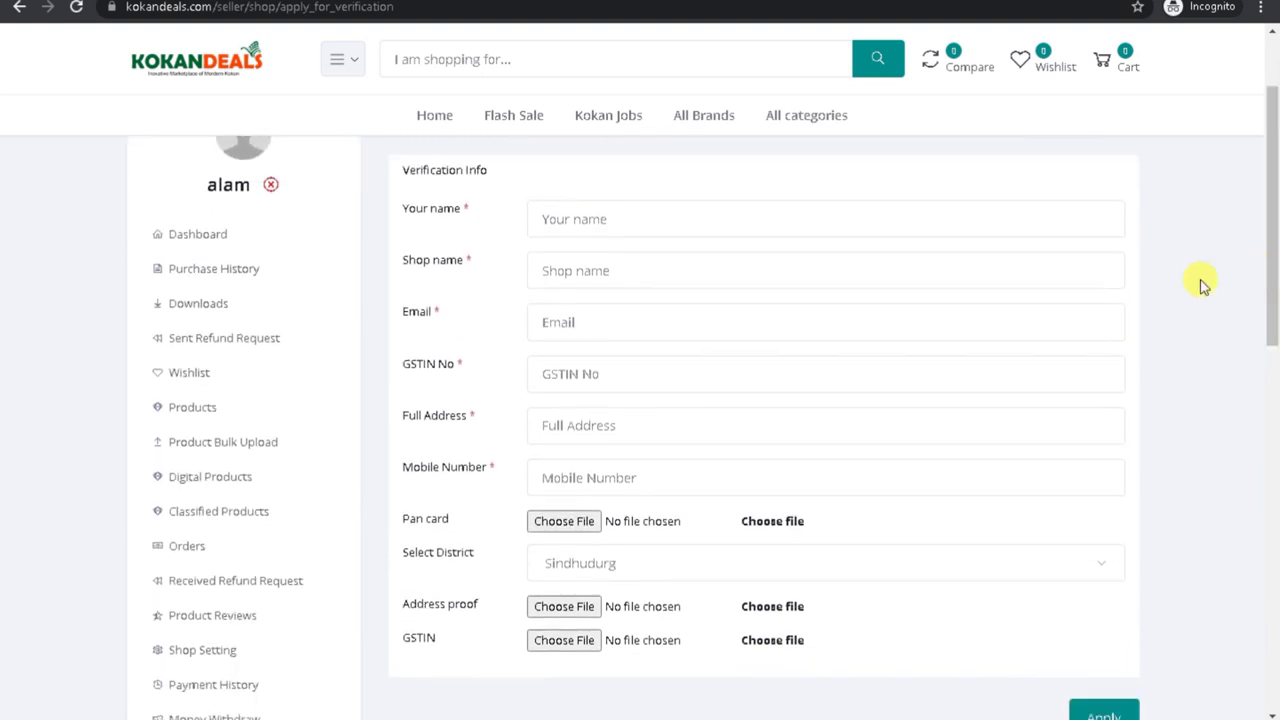
pyautogui.click(569, 212)
pyautogui.click(533, 266)
pyautogui.click(559, 267)
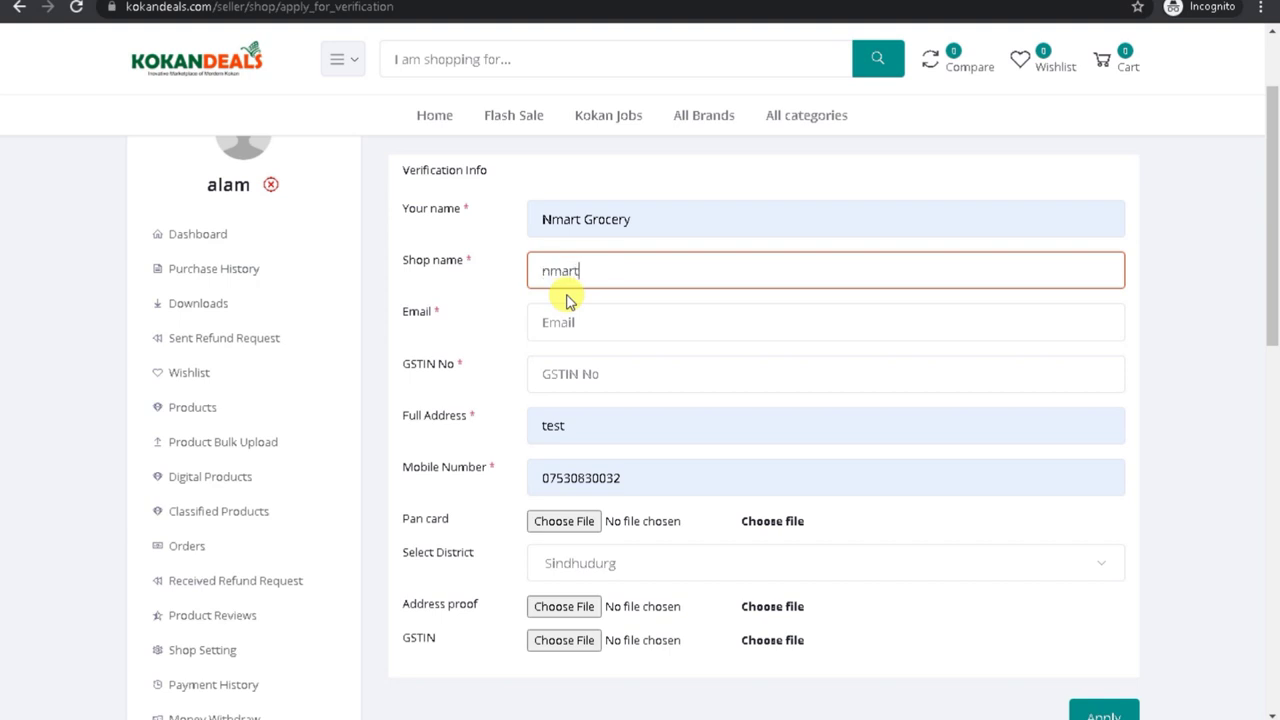
pyautogui.moveTo(552, 219); pyautogui.dragTo(740, 220)
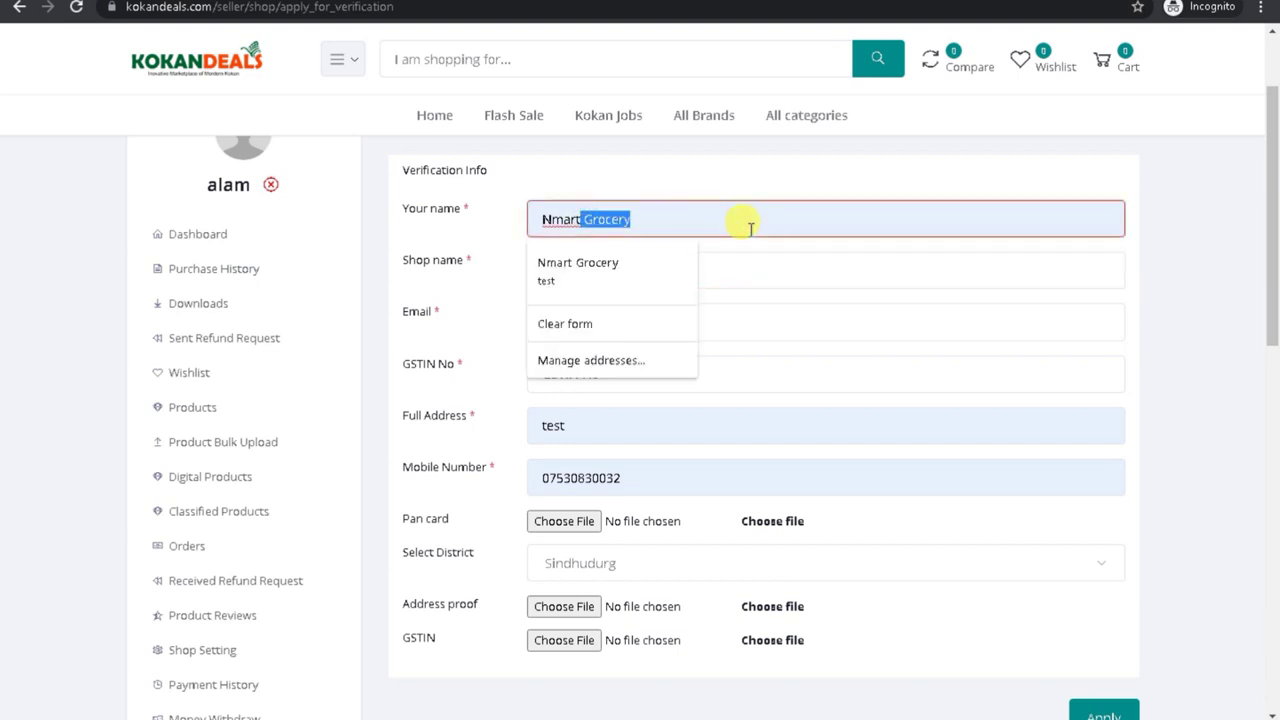
pyautogui.press('BackSpace')
pyautogui.doubleClick(607, 213)
pyautogui.click(440, 306)
# Step: Enter the email and GSTIN number, and confirm Full Address 'test' and the mobile number
pyautogui.click(570, 324)
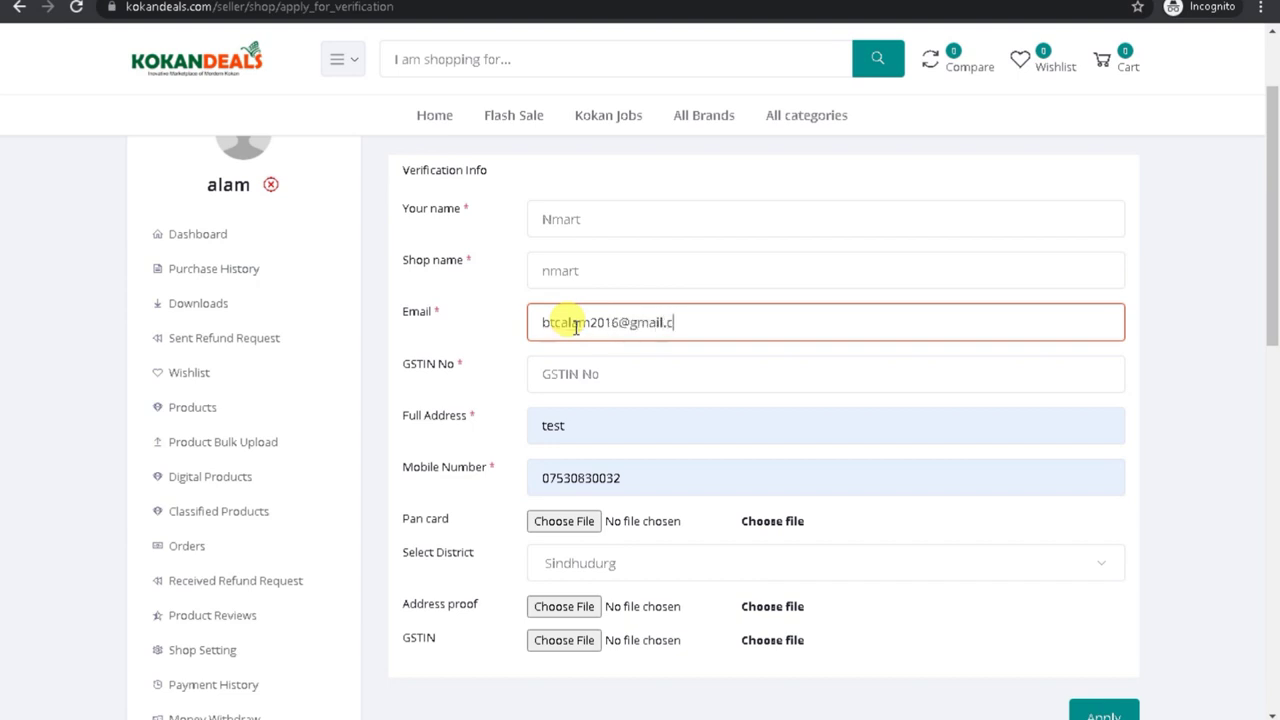
pyautogui.click(578, 369)
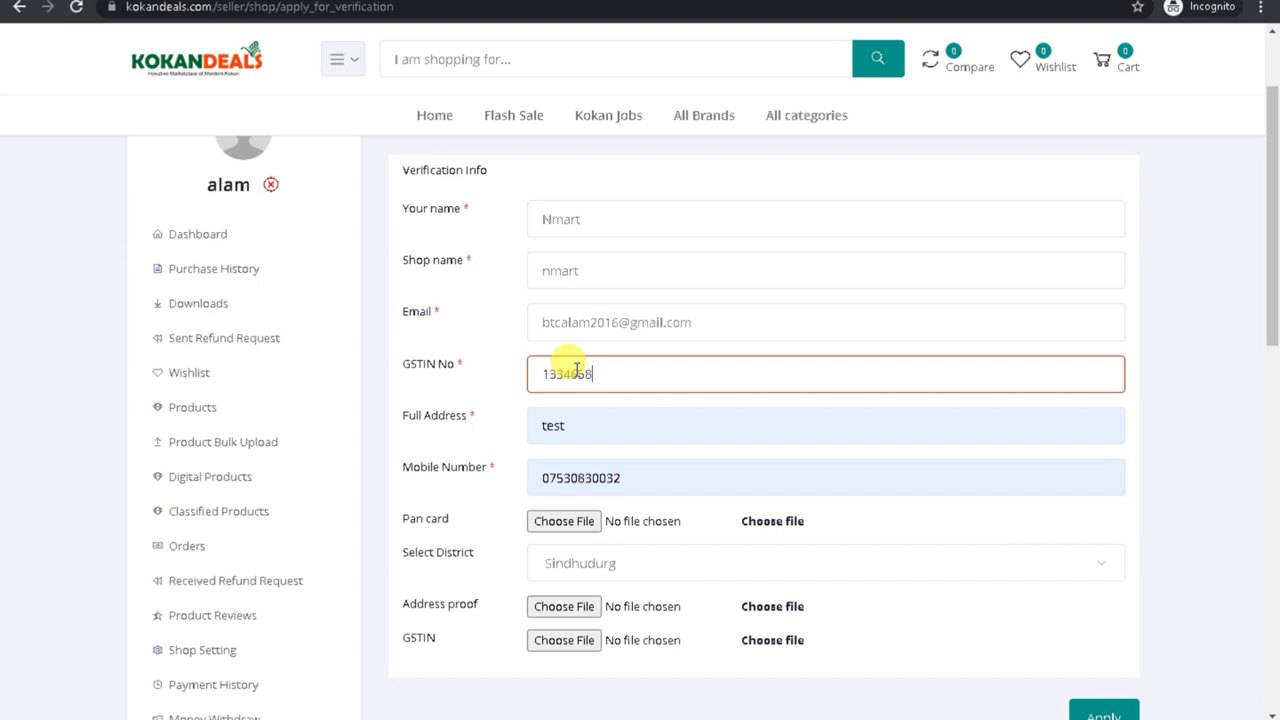
pyautogui.write('1334658adds')
pyautogui.click(540, 374)
pyautogui.write('ffd')
pyautogui.click(604, 423)
pyautogui.moveTo(606, 420); pyautogui.dragTo(402, 427)
pyautogui.click(402, 428)
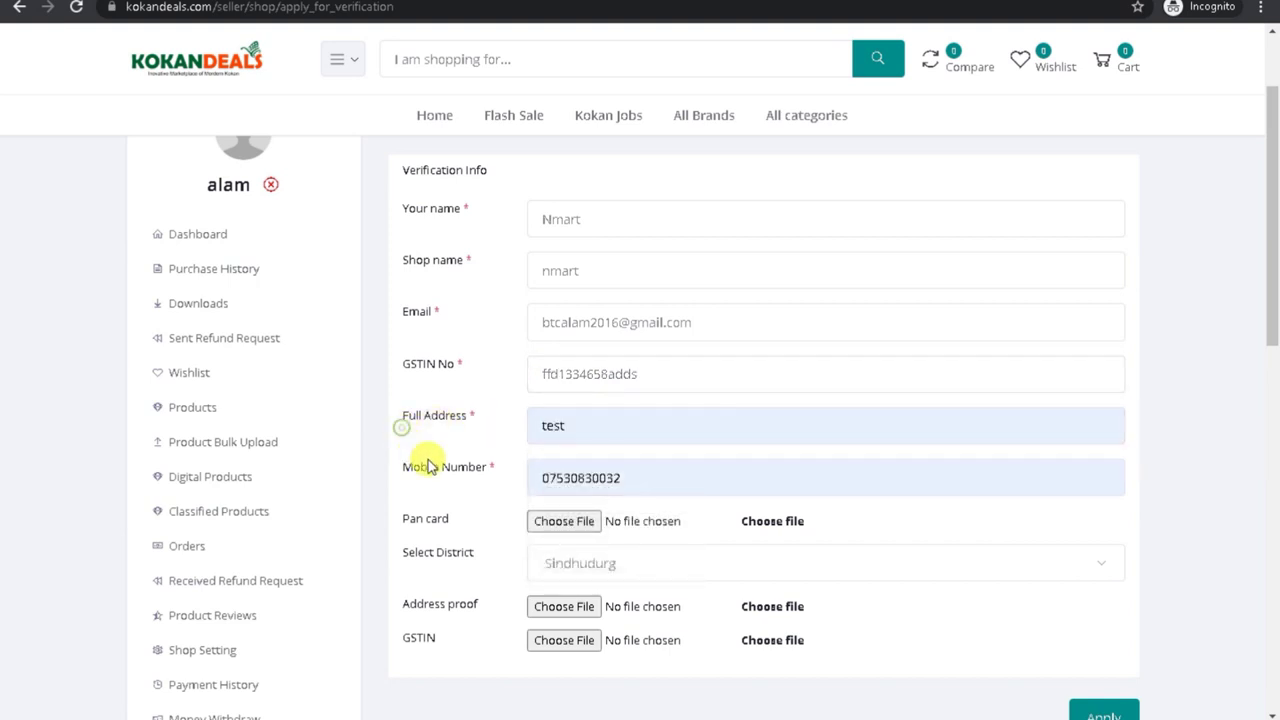
pyautogui.click(551, 481)
pyautogui.click(457, 517)
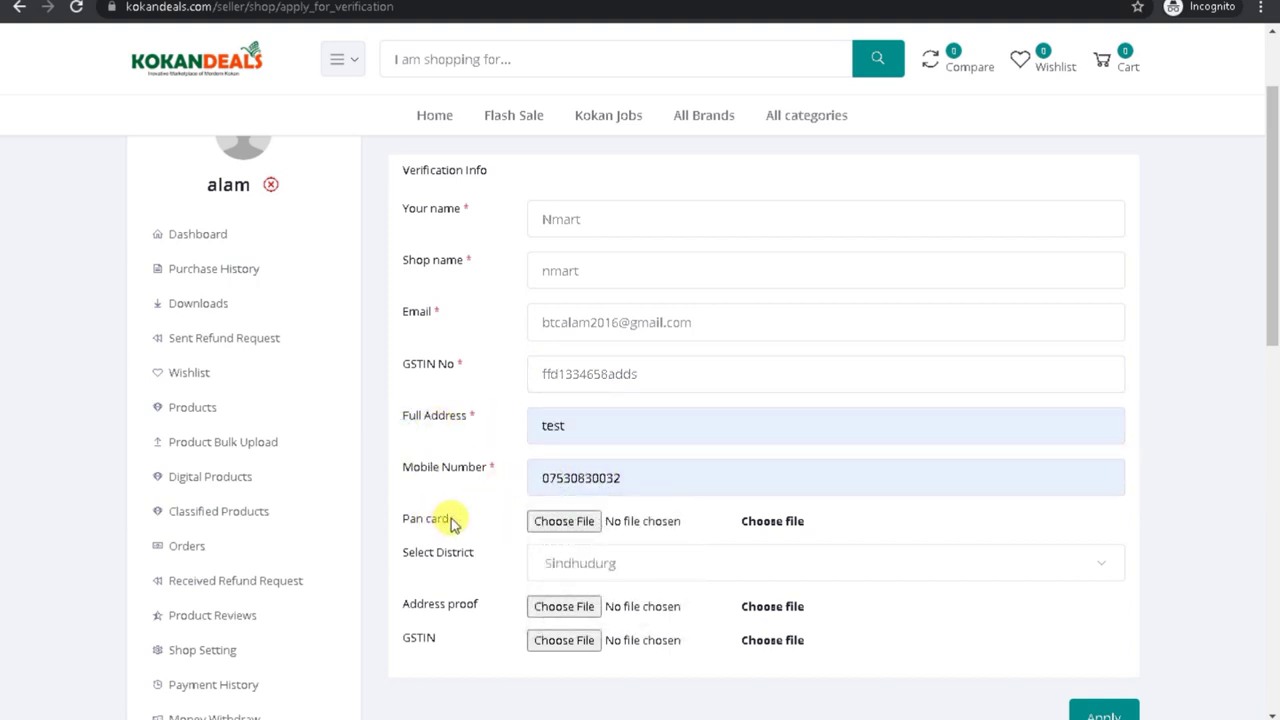
pyautogui.click(569, 525)
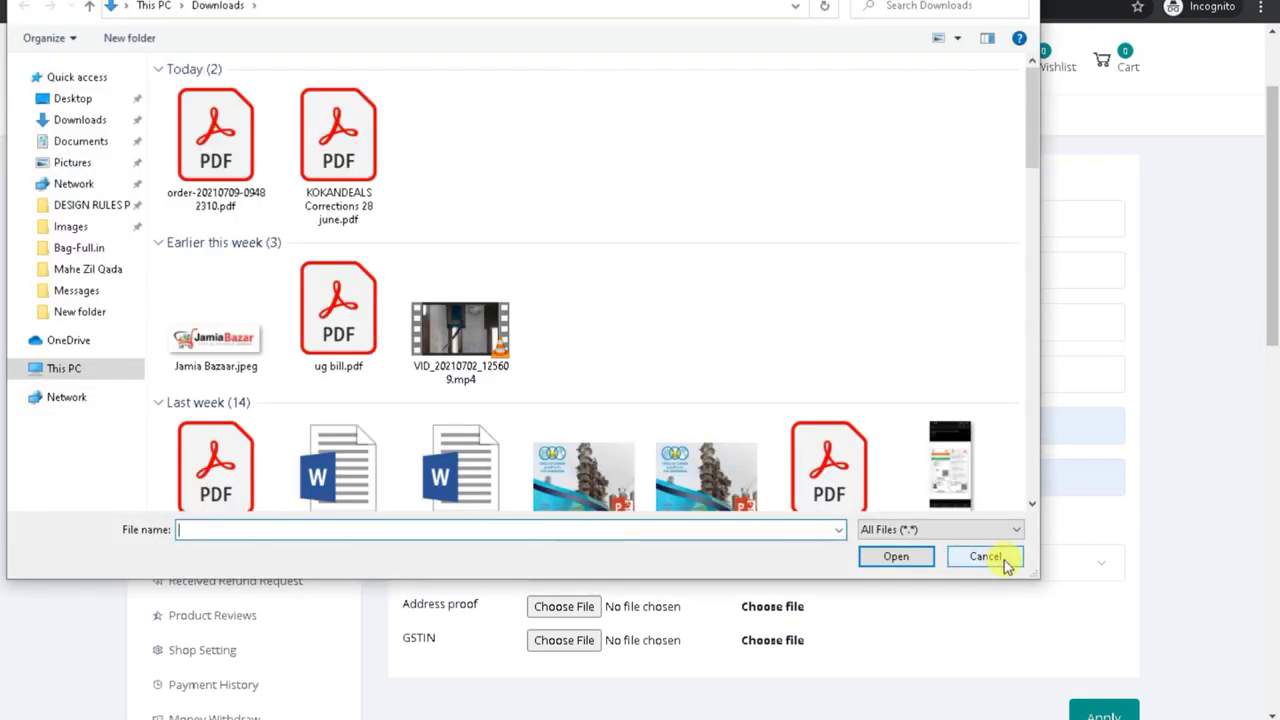
# Step: Leave the Pan card without a file and choose Ratnagiri as the district
pyautogui.click(992, 557)
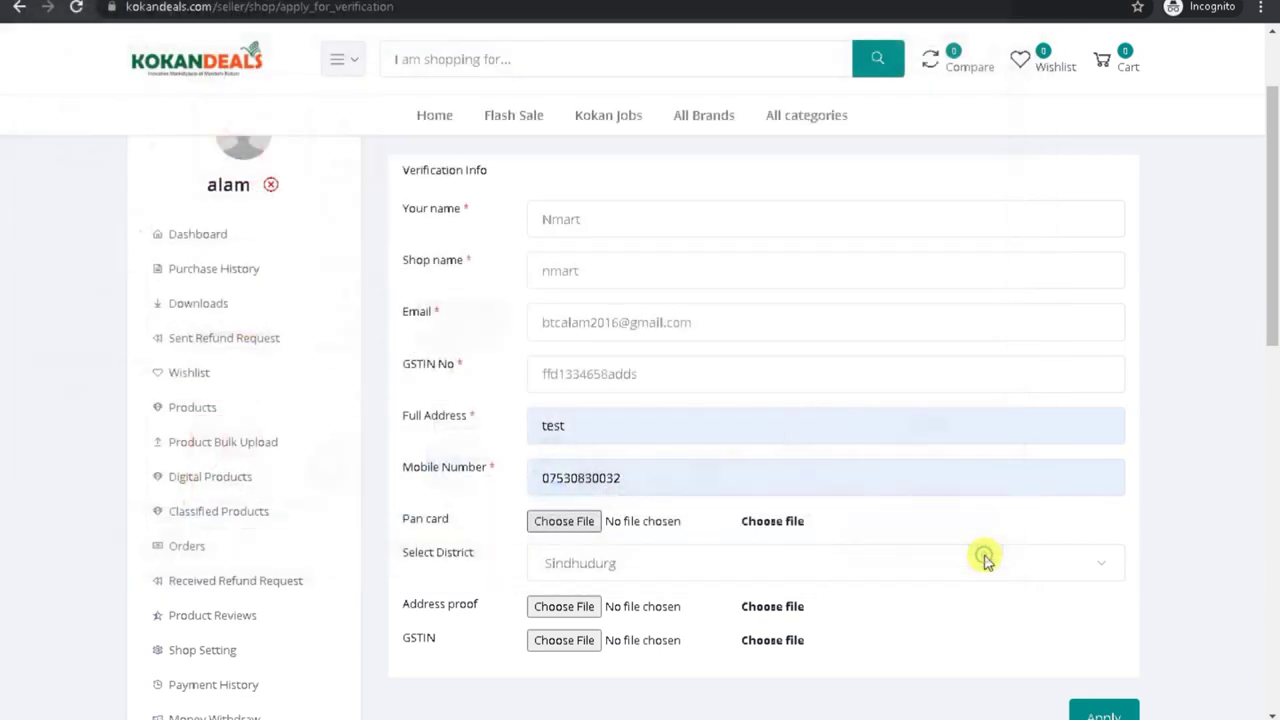
pyautogui.click(595, 570)
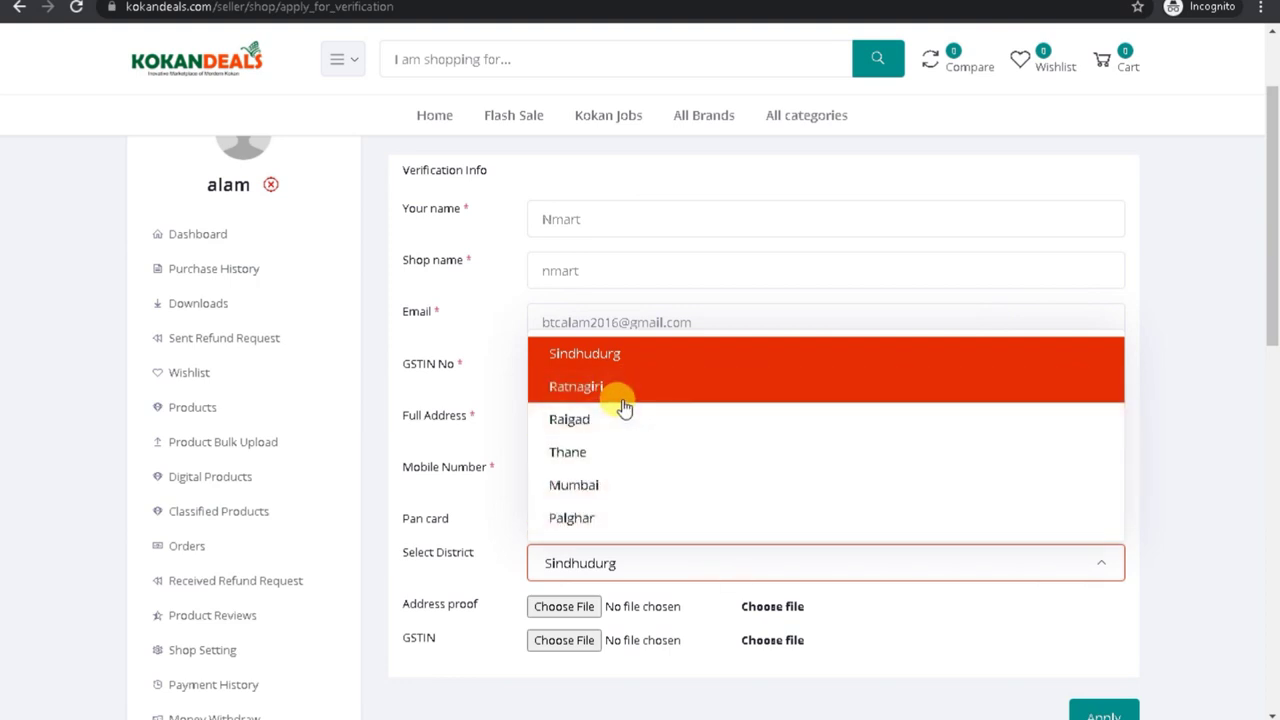
pyautogui.click(617, 497)
pyautogui.click(607, 568)
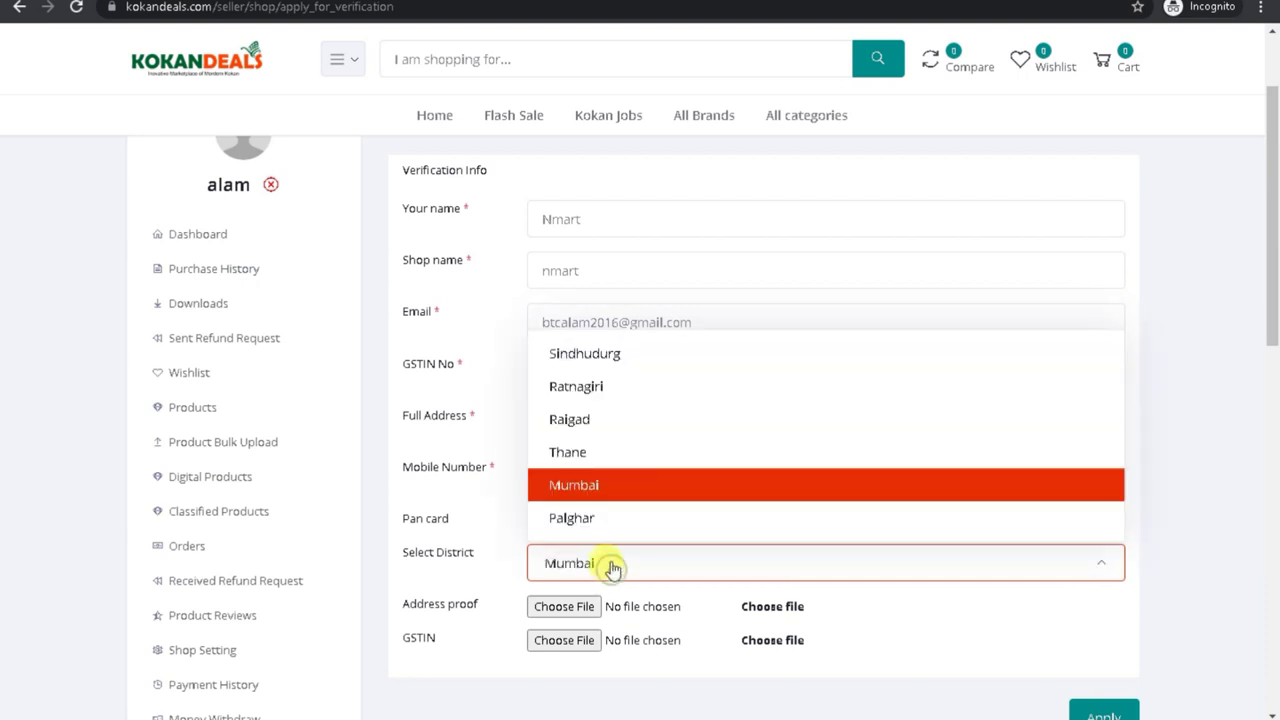
pyautogui.click(586, 386)
pyautogui.click(614, 563)
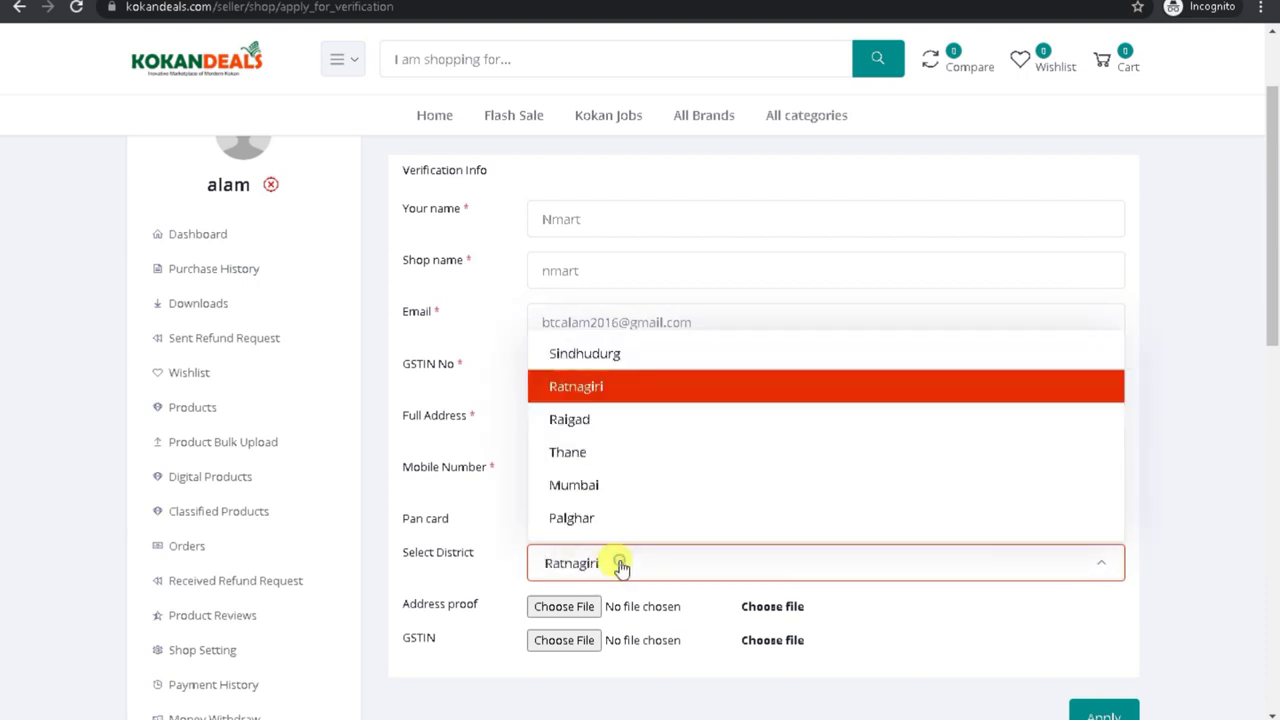
pyautogui.click(605, 420)
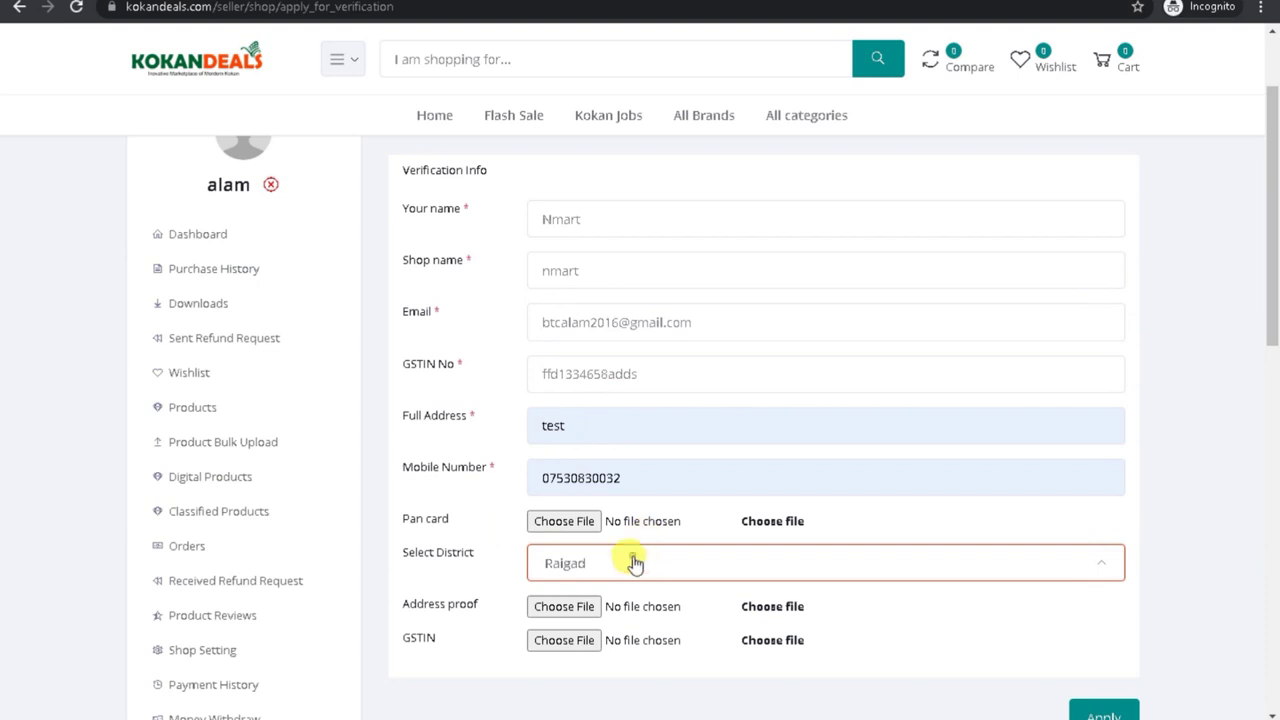
pyautogui.click(637, 563)
pyautogui.click(625, 398)
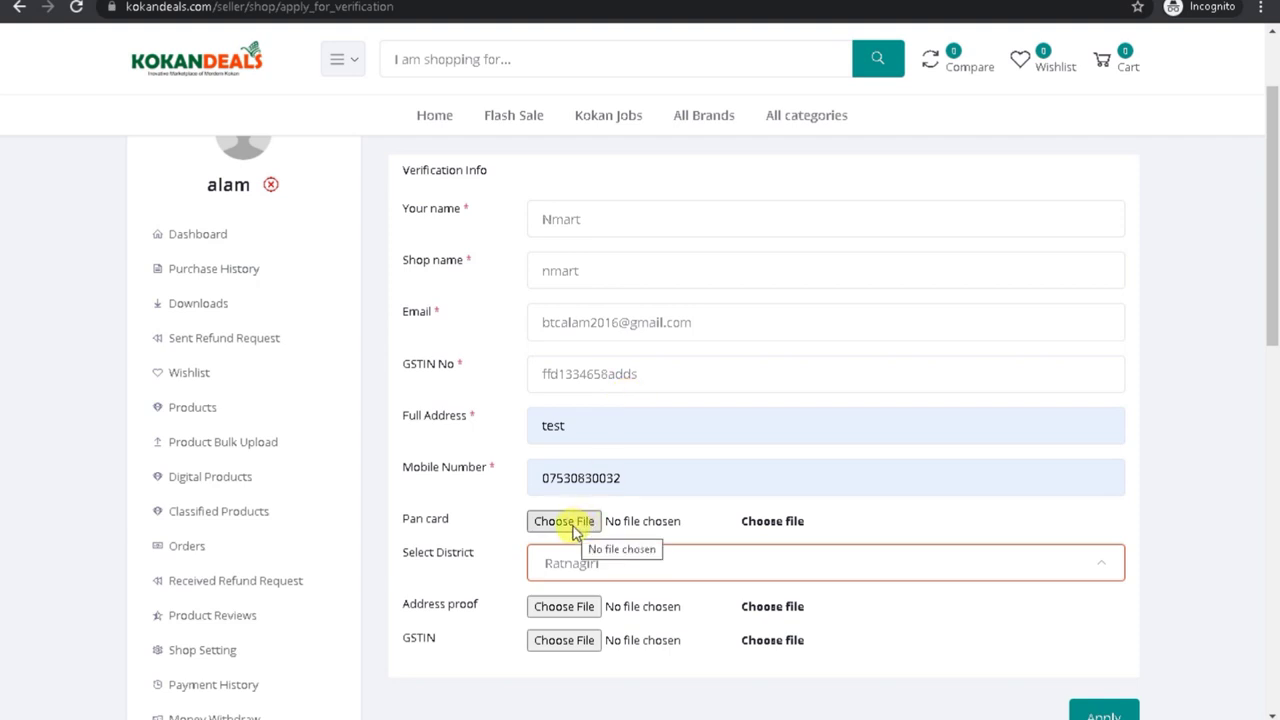
pyautogui.moveTo(403, 603); pyautogui.dragTo(483, 604)
pyautogui.moveTo(398, 638); pyautogui.dragTo(523, 642)
pyautogui.moveTo(1270, 272)
pyautogui.mouseDown()
pyautogui.moveTo(1274, 302)
pyautogui.moveTo(1275, 288)
pyautogui.mouseUp()
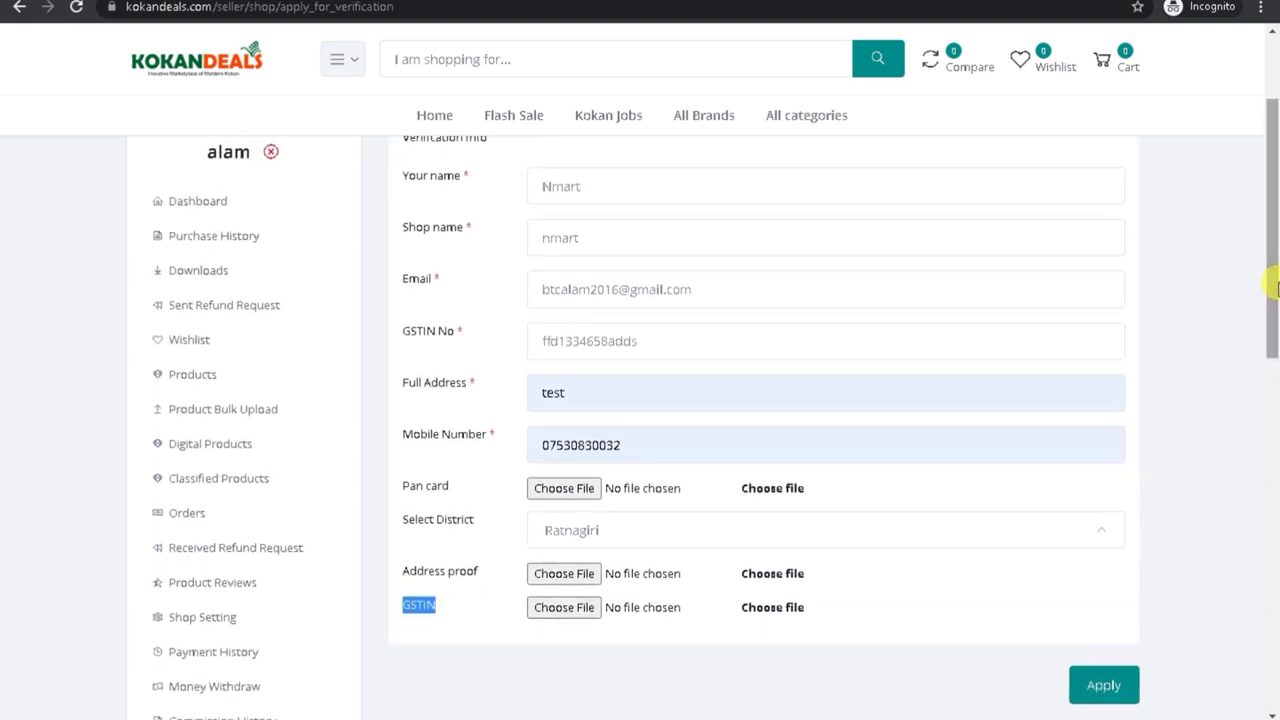
# Step: Set the district to Mumbai and attach Jamia Bazaar.jpeg as the Pan card
pyautogui.click(646, 527)
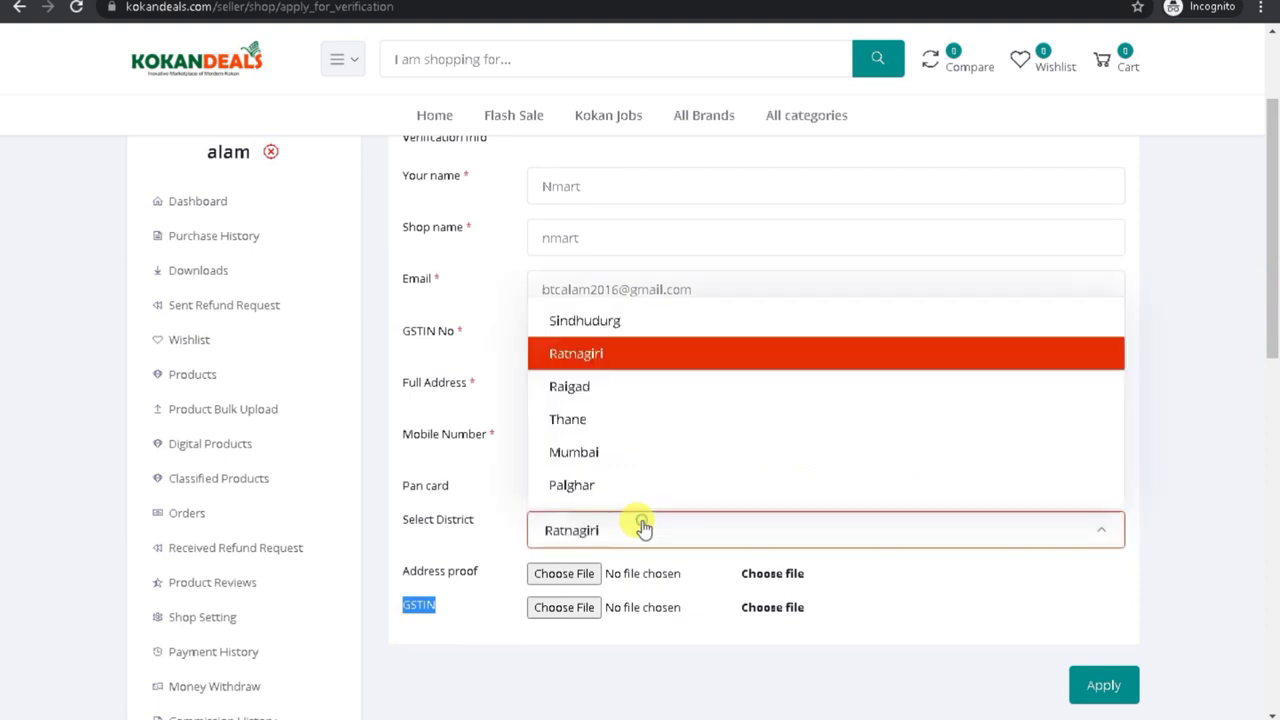
pyautogui.click(603, 452)
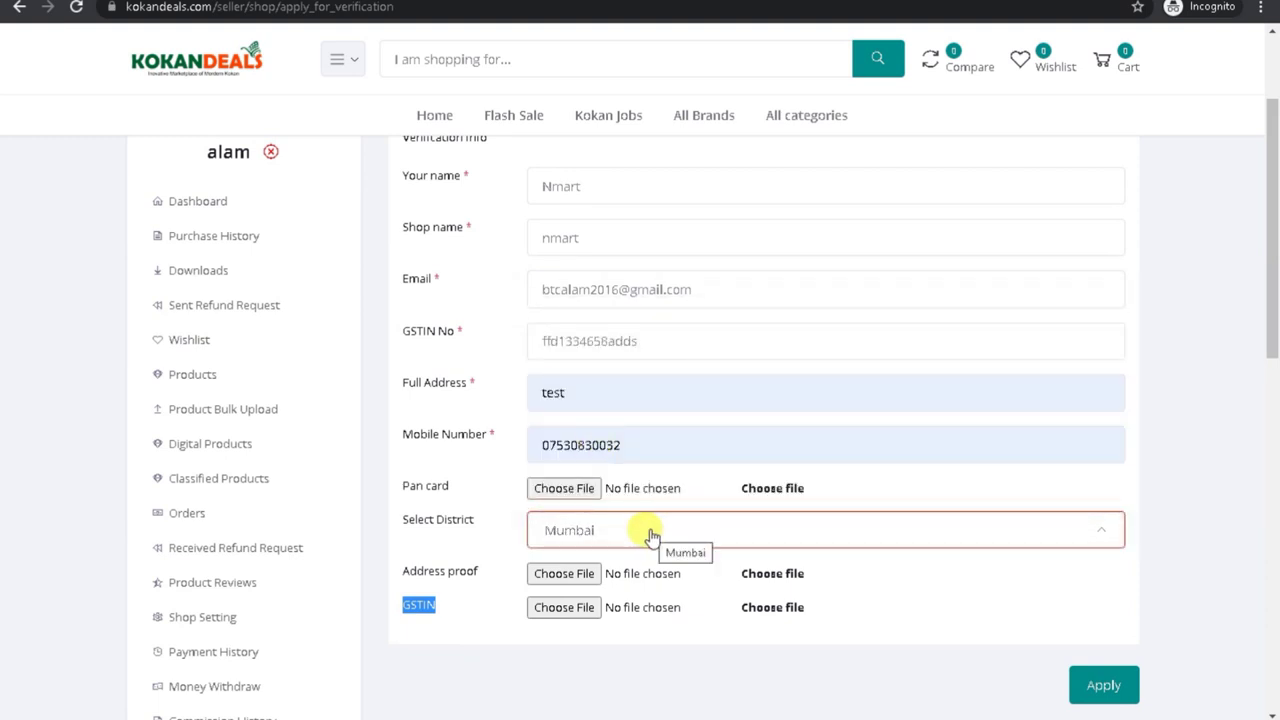
pyautogui.click(1104, 686)
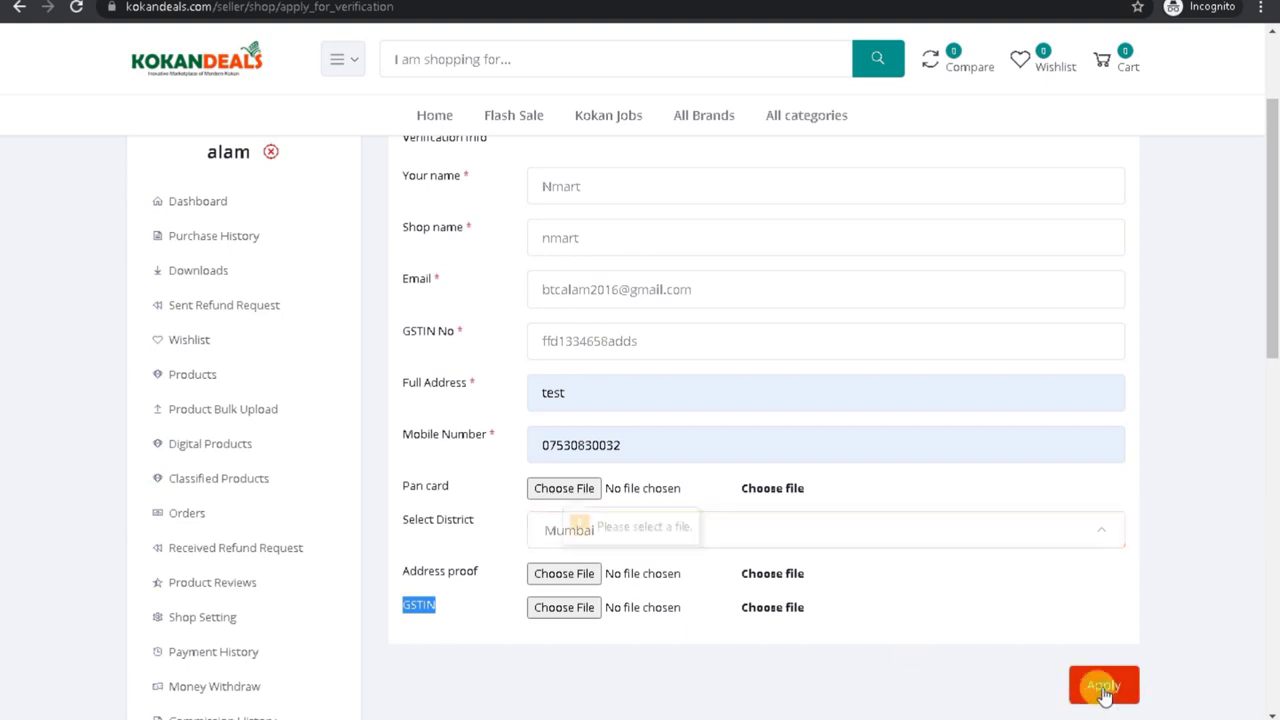
pyautogui.click(564, 488)
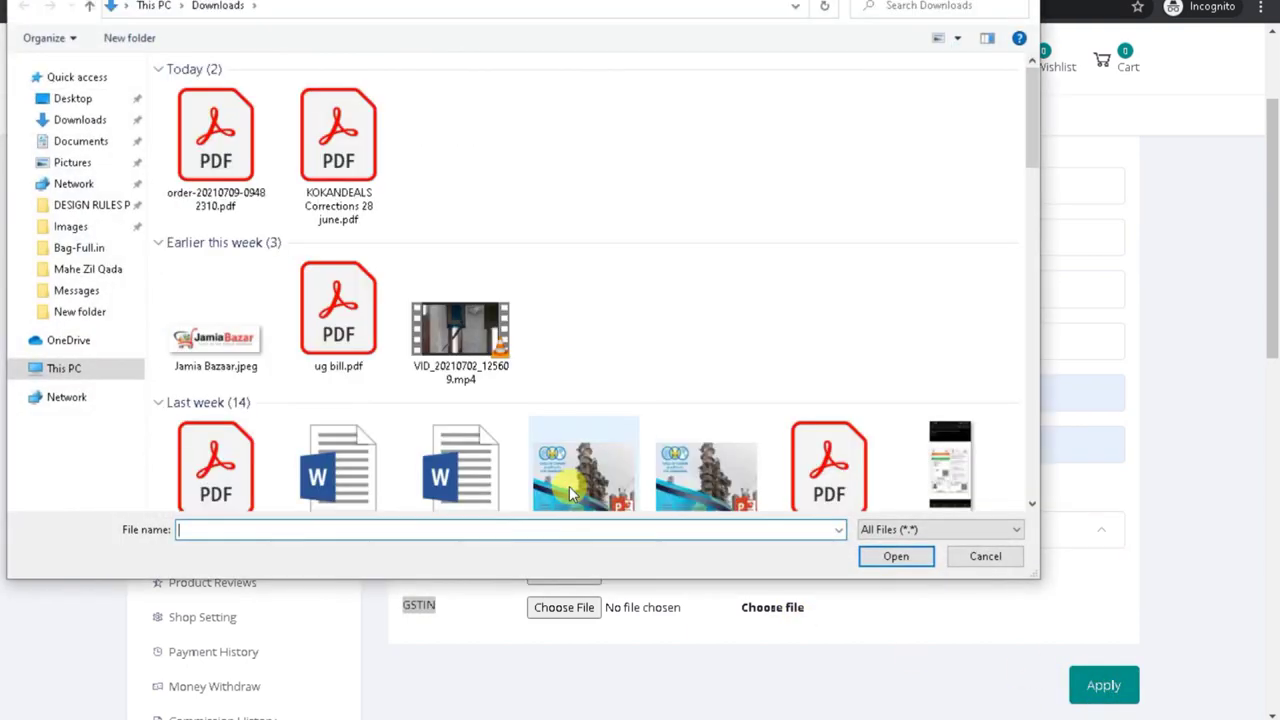
pyautogui.moveTo(1030, 135); pyautogui.dragTo(1026, 181)
pyautogui.click(215, 125)
pyautogui.click(895, 564)
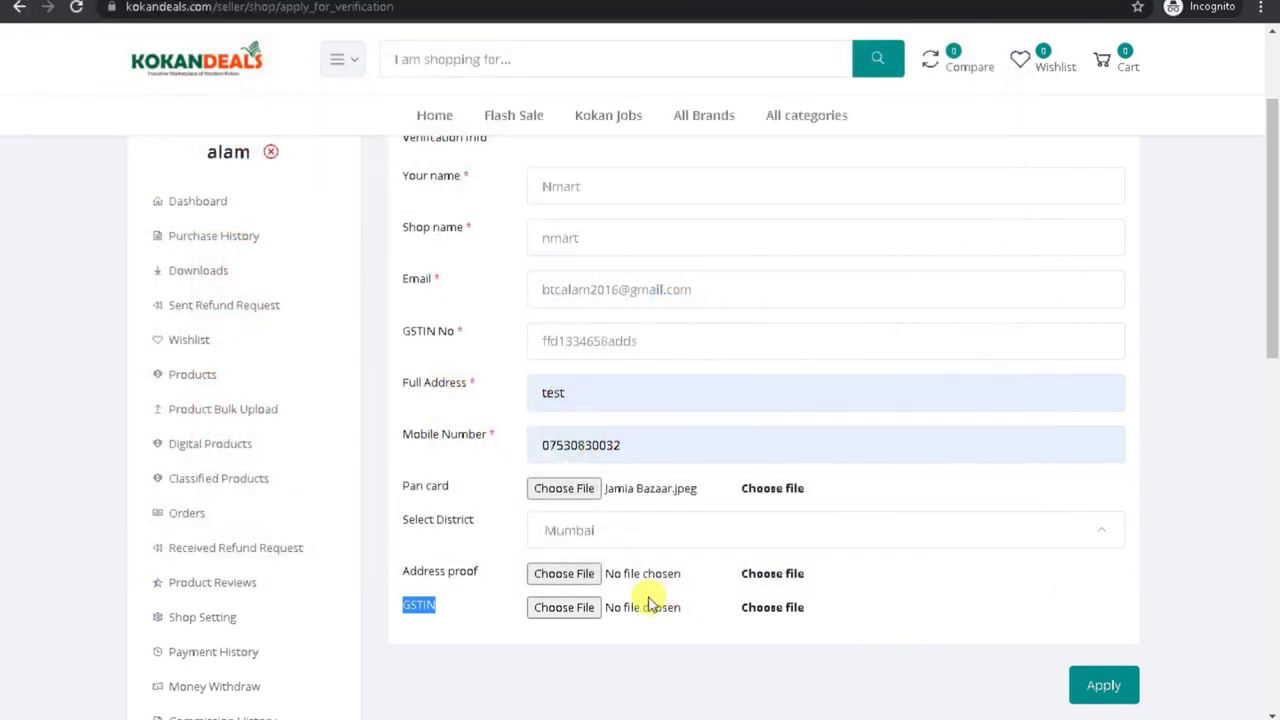
# Step: Attach Jamia Bazaar.jpeg as address proof and GSTIN document, then submit the request
pyautogui.click(622, 577)
pyautogui.click(222, 333)
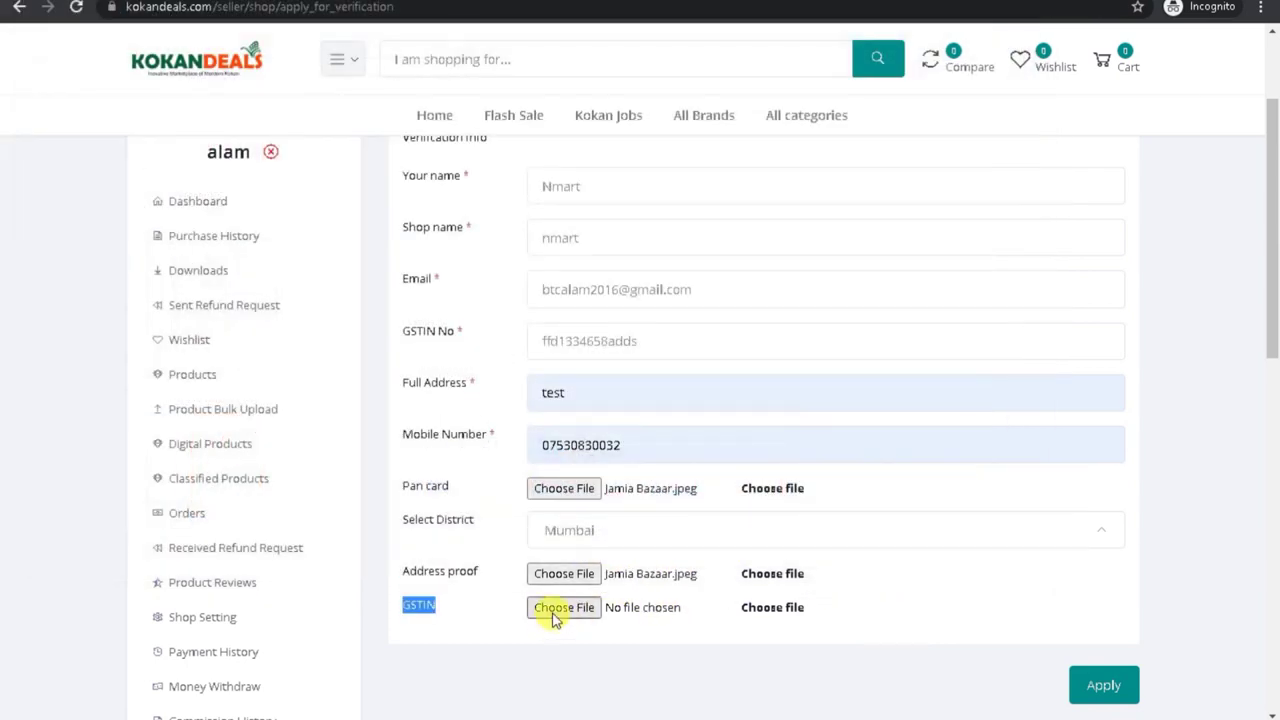
pyautogui.click(553, 607)
pyautogui.click(220, 335)
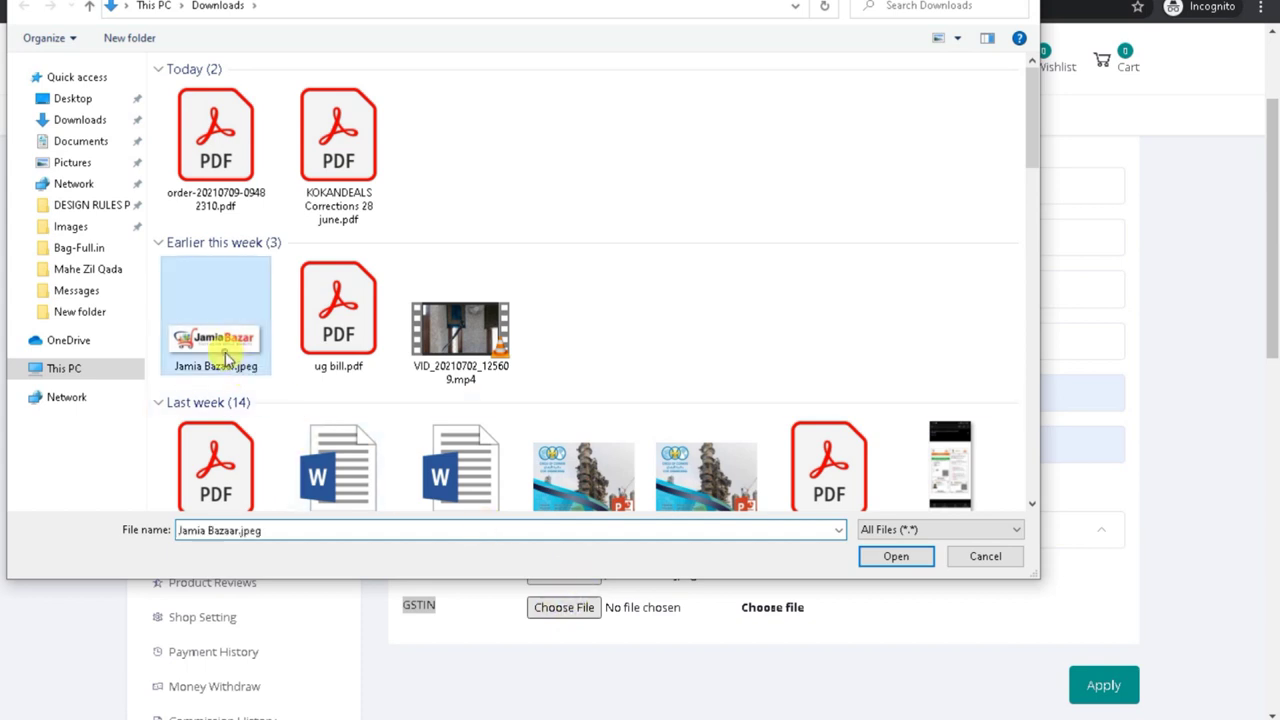
pyautogui.click(897, 560)
pyautogui.click(1088, 688)
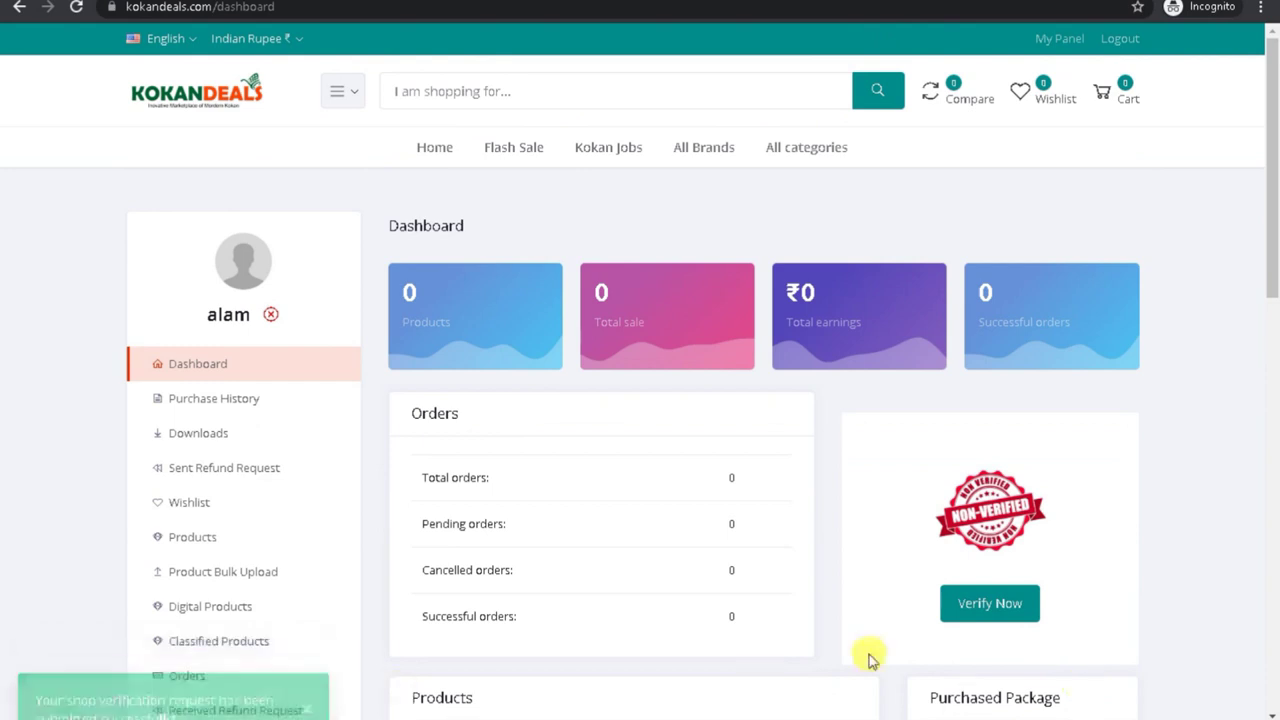
# Step: Open the seller's Products page, note the upload-limit warning, view Seller Packages, then go back
pyautogui.moveTo(1268, 157); pyautogui.dragTo(1267, 303)
pyautogui.moveTo(735, 716)
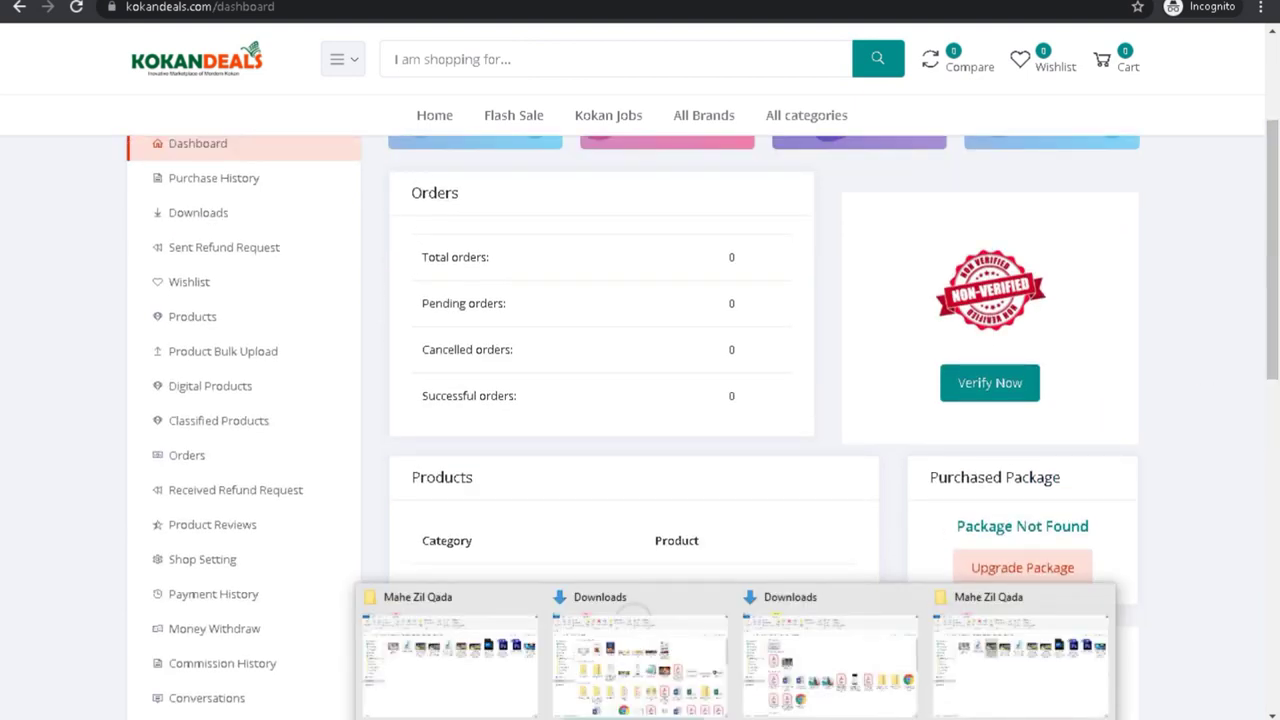
pyautogui.scroll(2, 1265, 265)
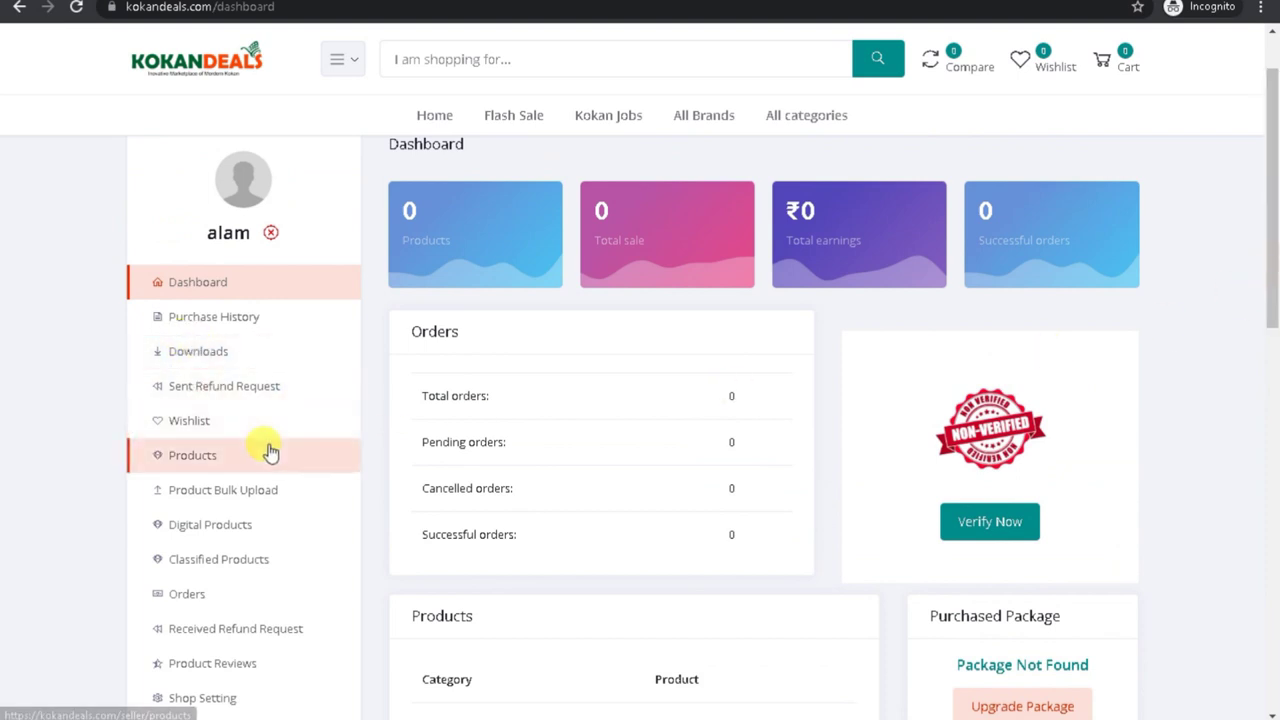
pyautogui.click(224, 465)
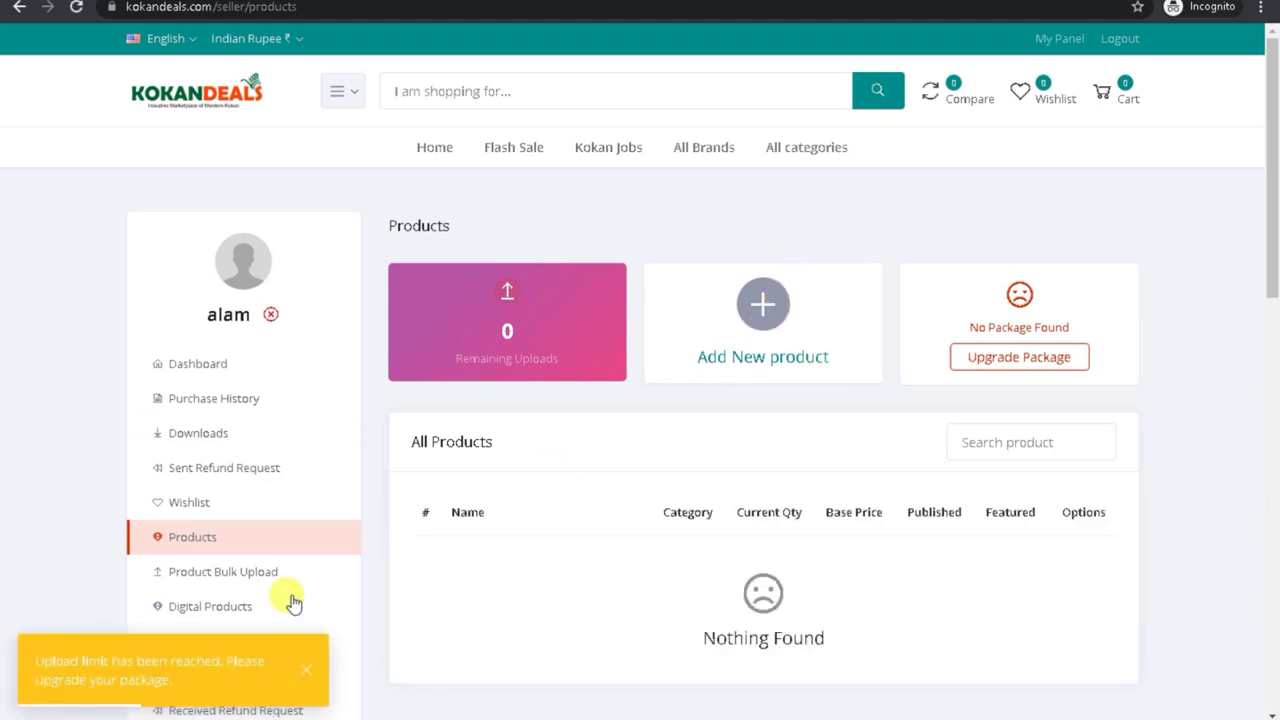
pyautogui.moveTo(30, 662); pyautogui.dragTo(186, 688)
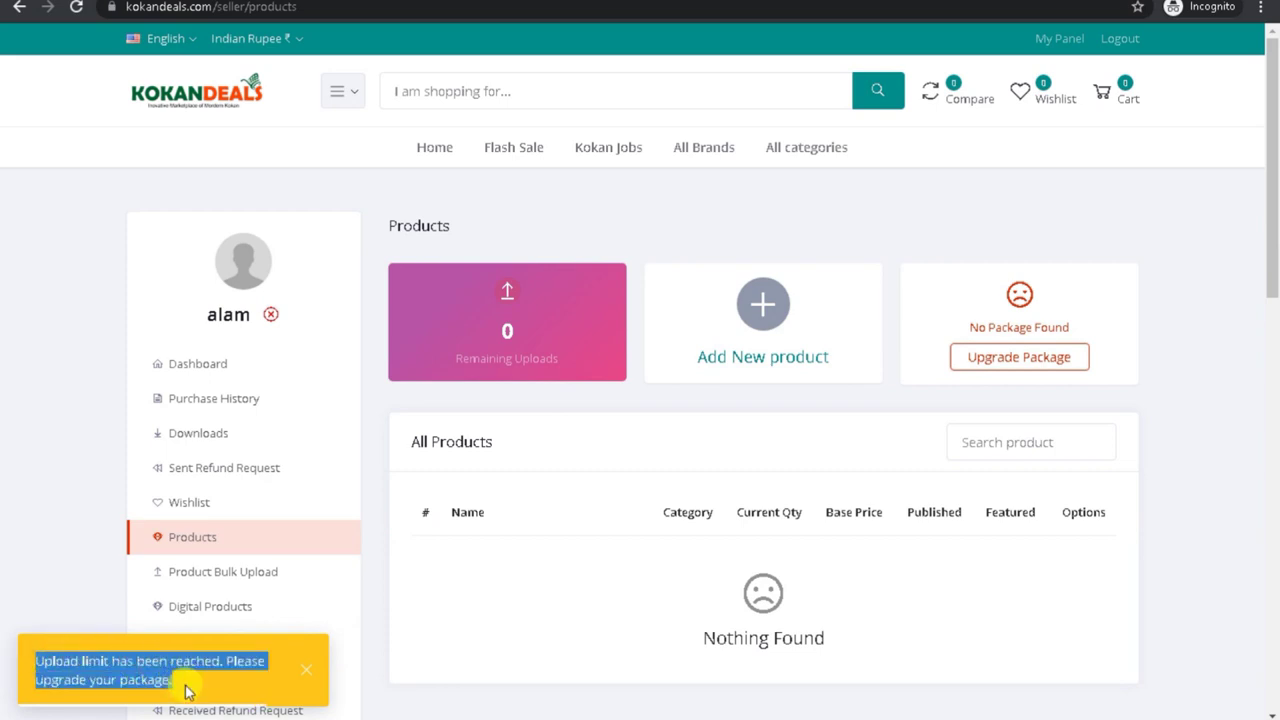
pyautogui.click(1004, 362)
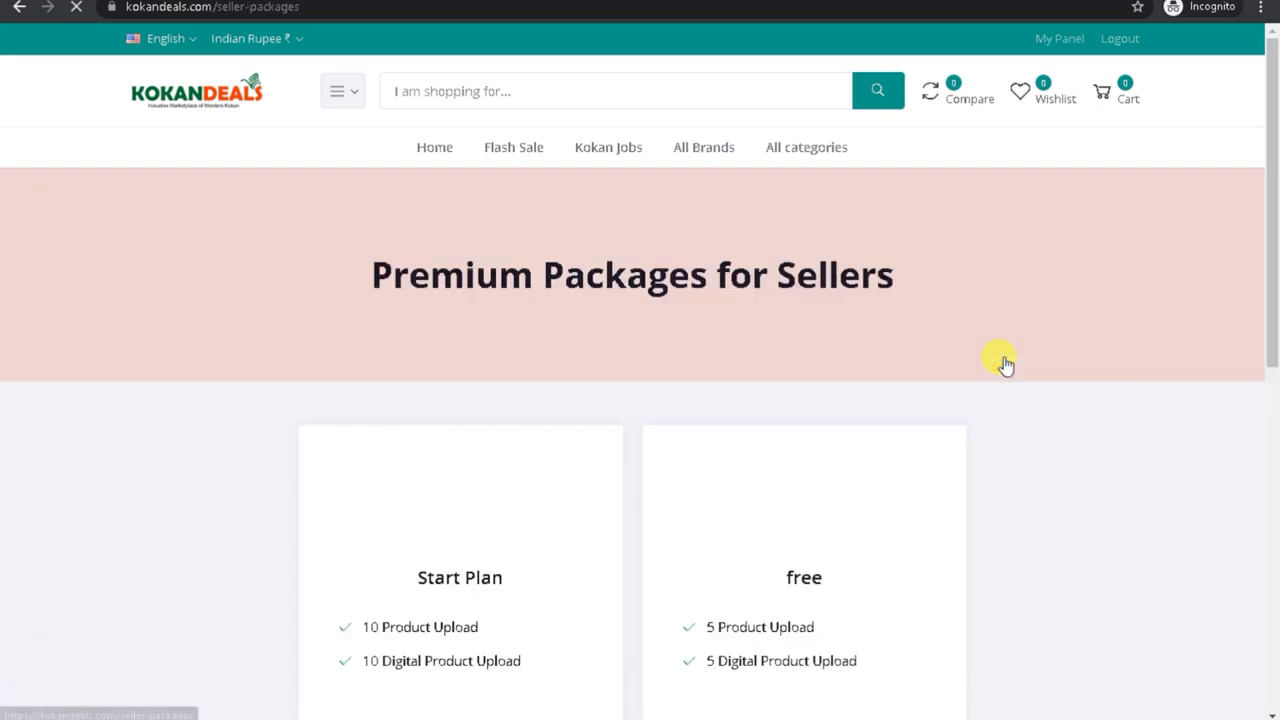
pyautogui.moveTo(1275, 287); pyautogui.dragTo(1275, 433)
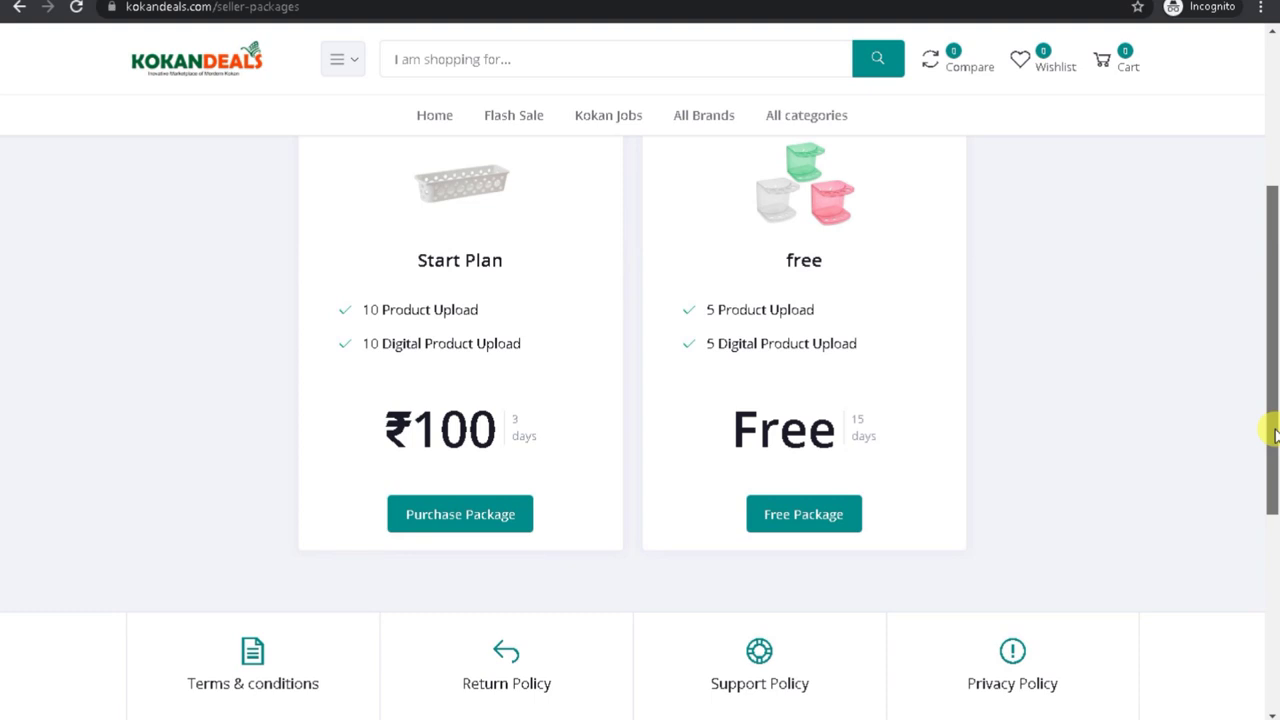
pyautogui.moveTo(1272, 433); pyautogui.dragTo(1274, 178)
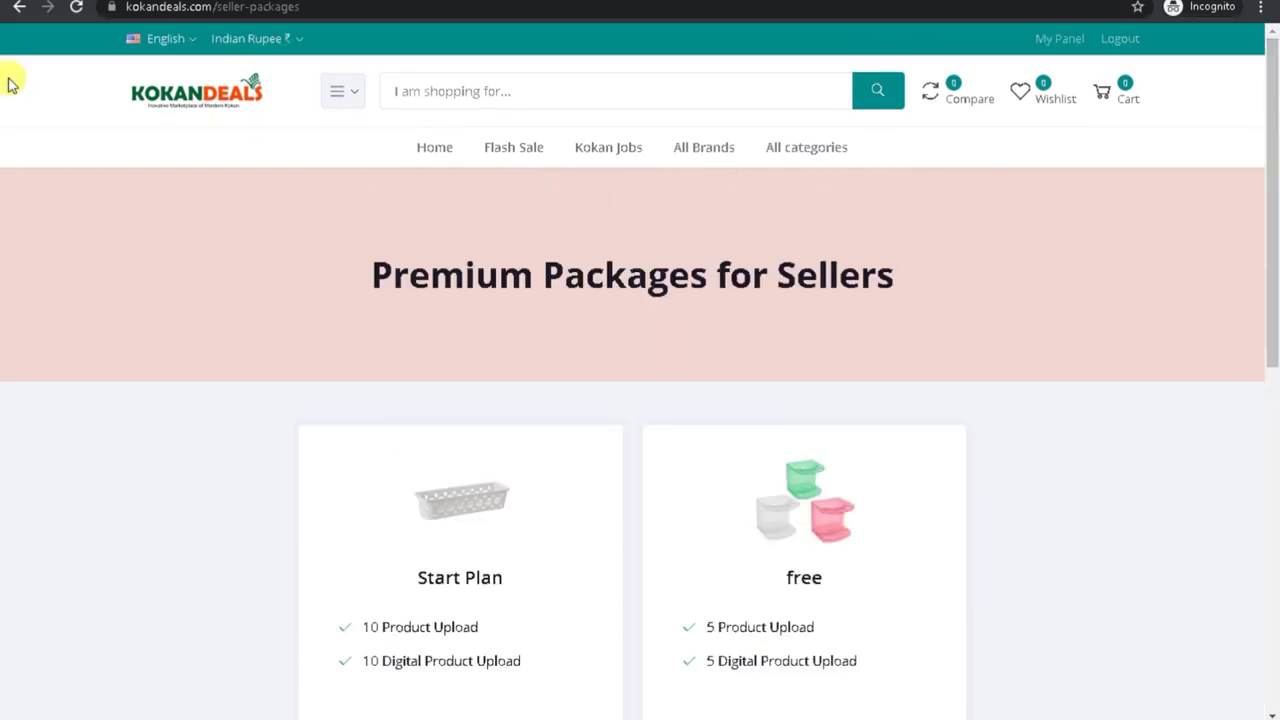
pyautogui.click(18, 8)
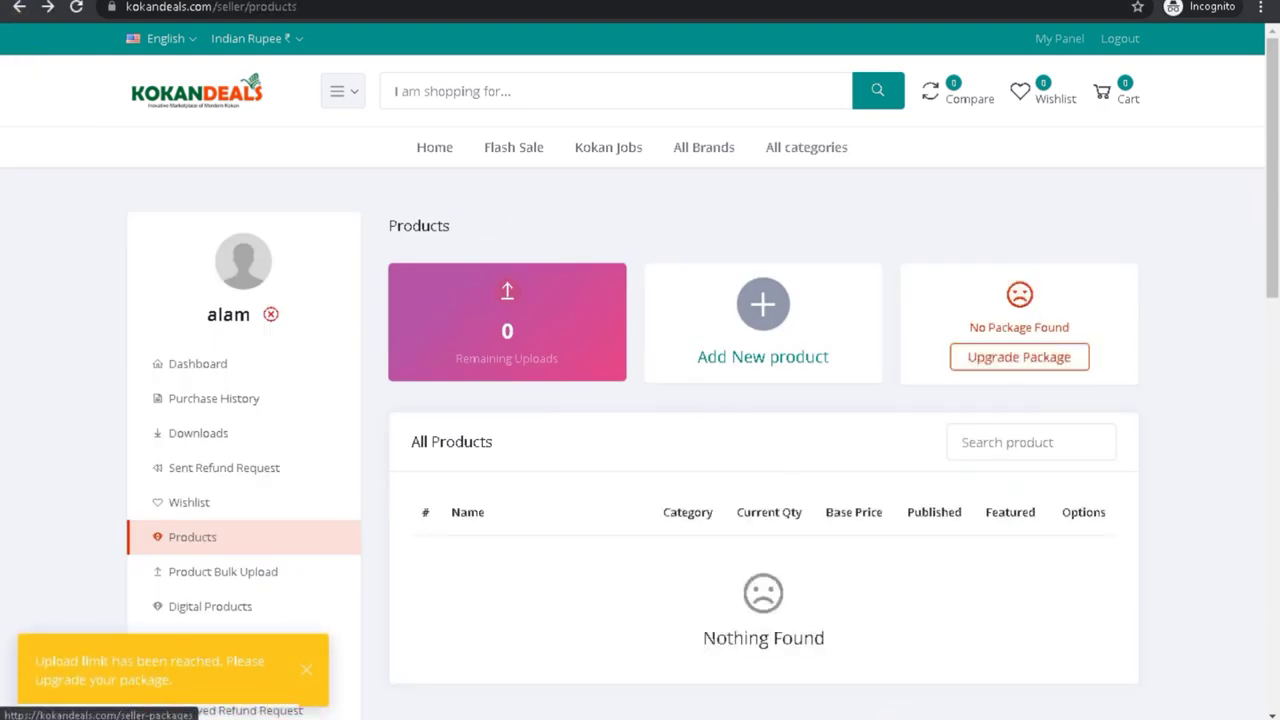
# Step: In the admin All Sellers list, open the sixth seller's Edit page and return
pyautogui.moveTo(880, 716)
pyautogui.click(876, 690)
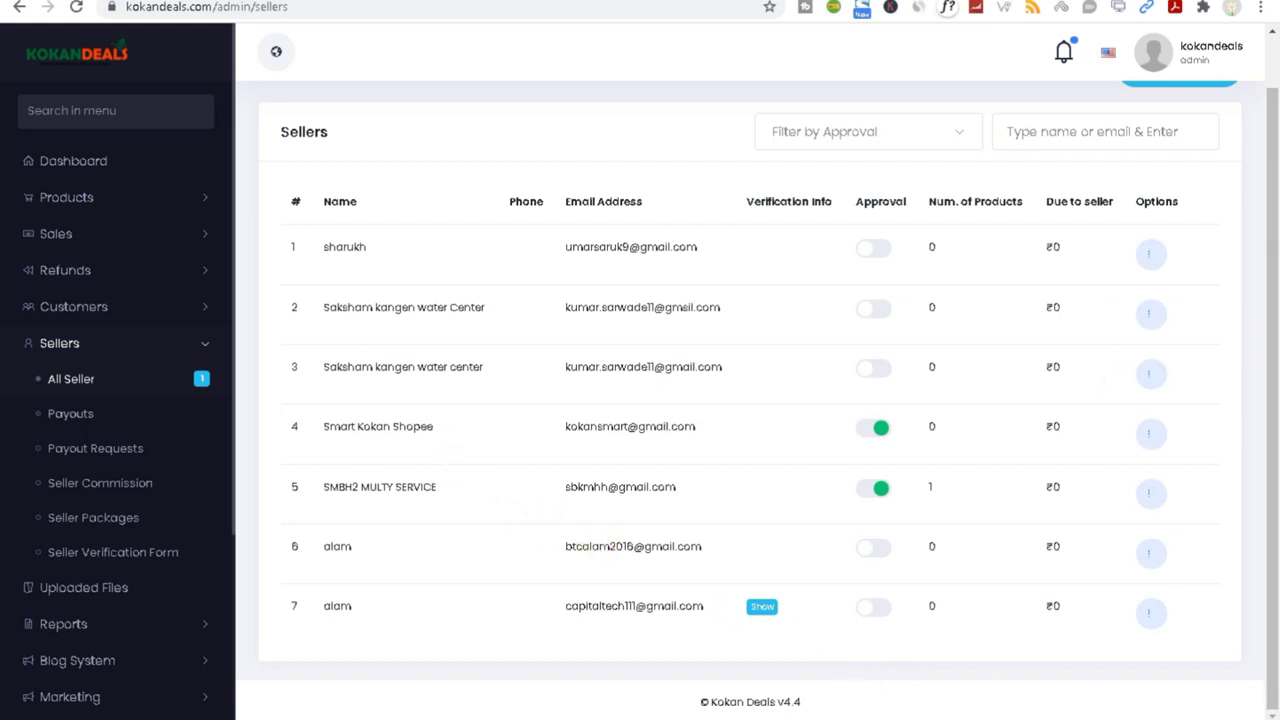
pyautogui.click(70, 380)
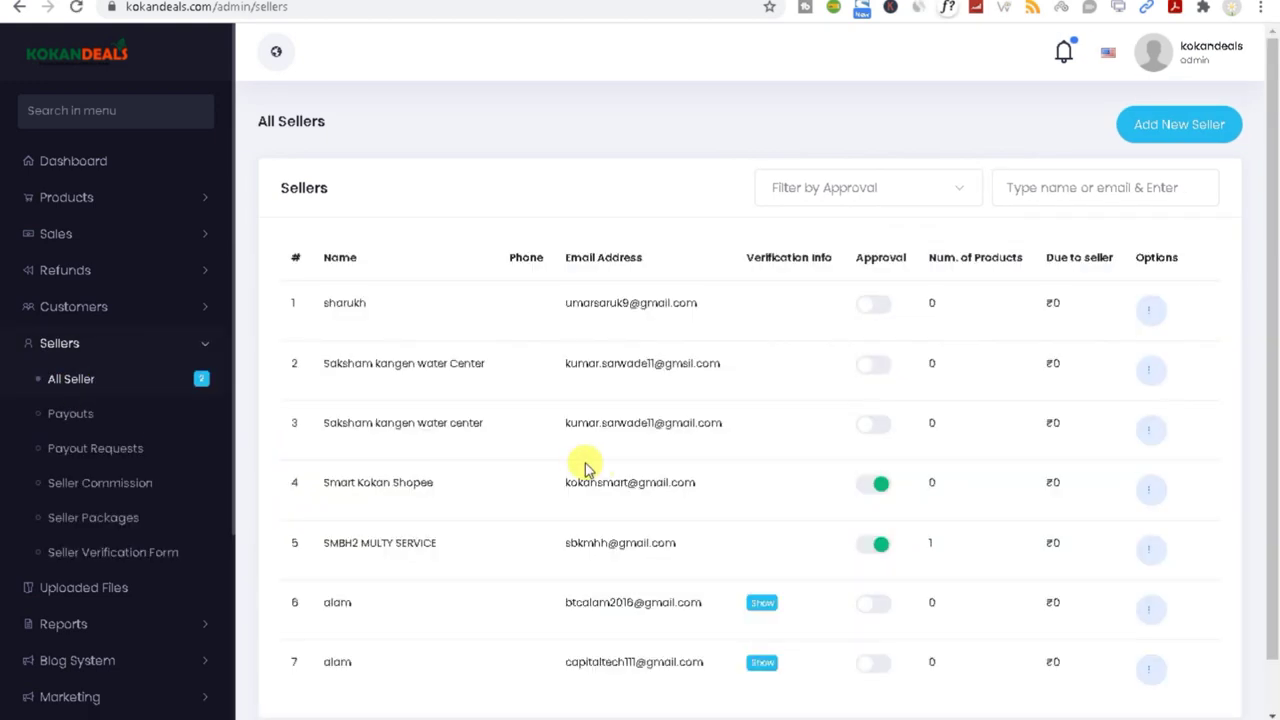
pyautogui.moveTo(330, 601); pyautogui.dragTo(678, 602)
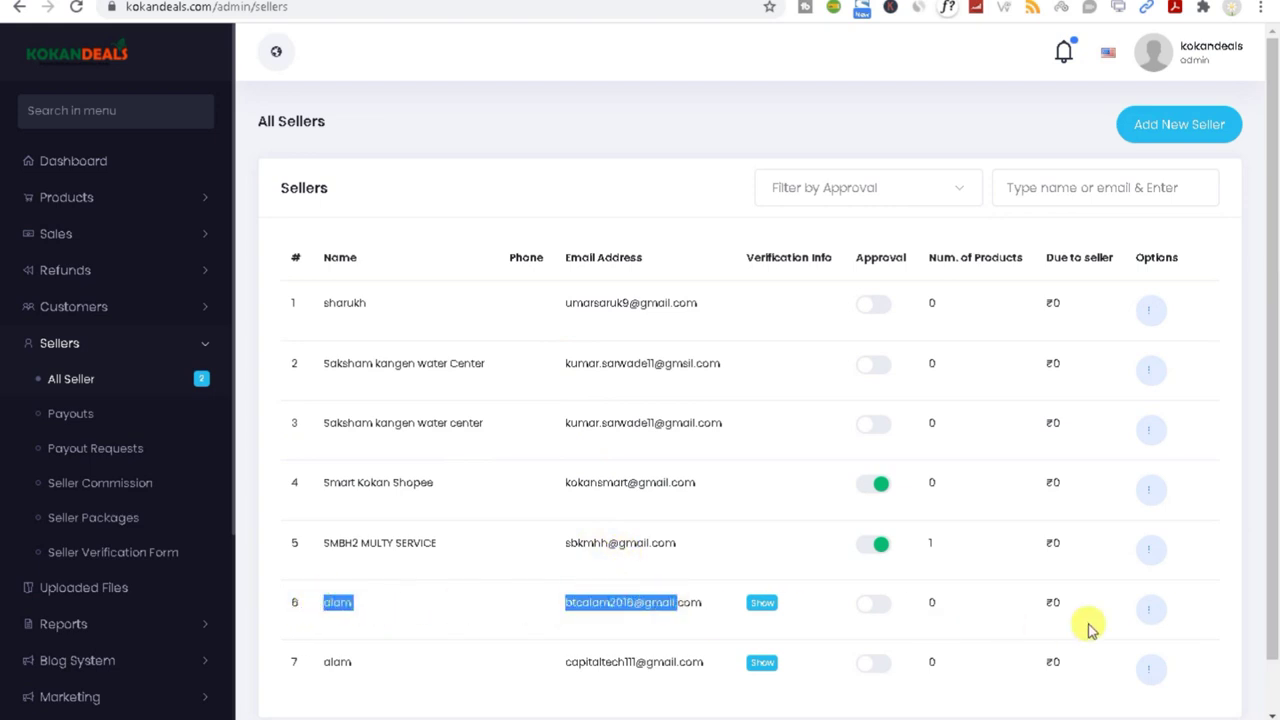
pyautogui.click(1149, 615)
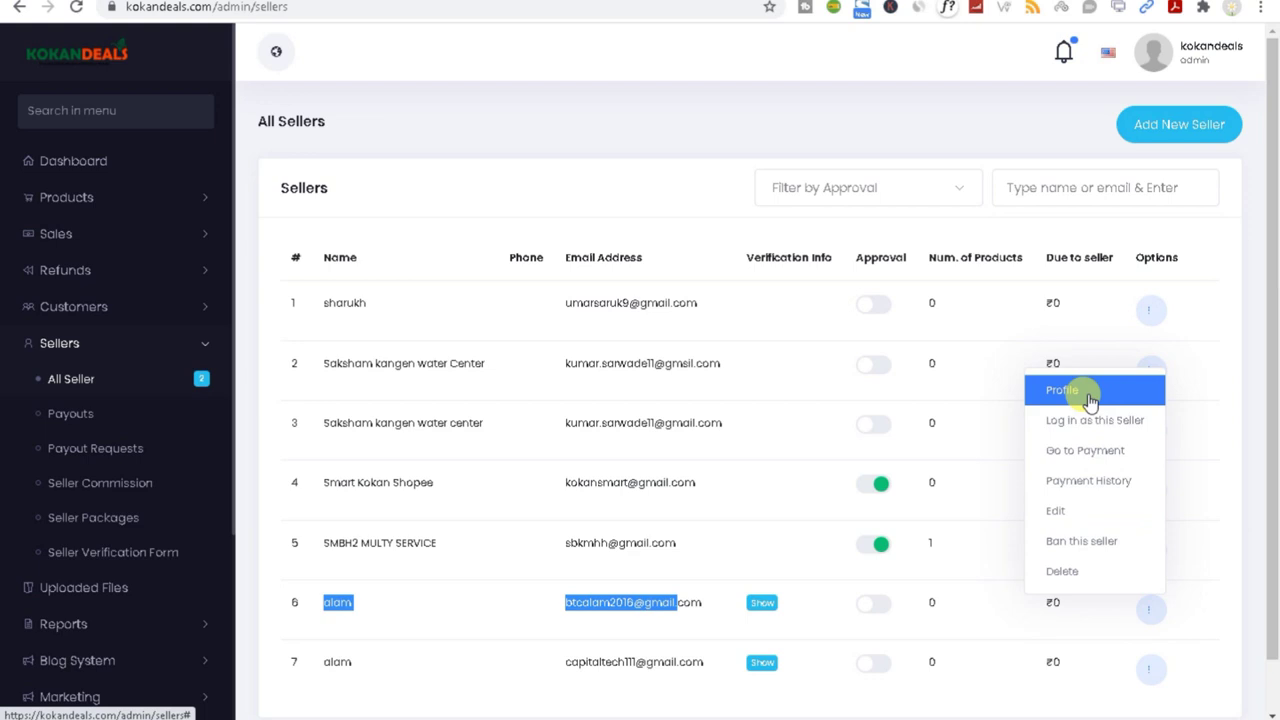
pyautogui.click(1066, 511)
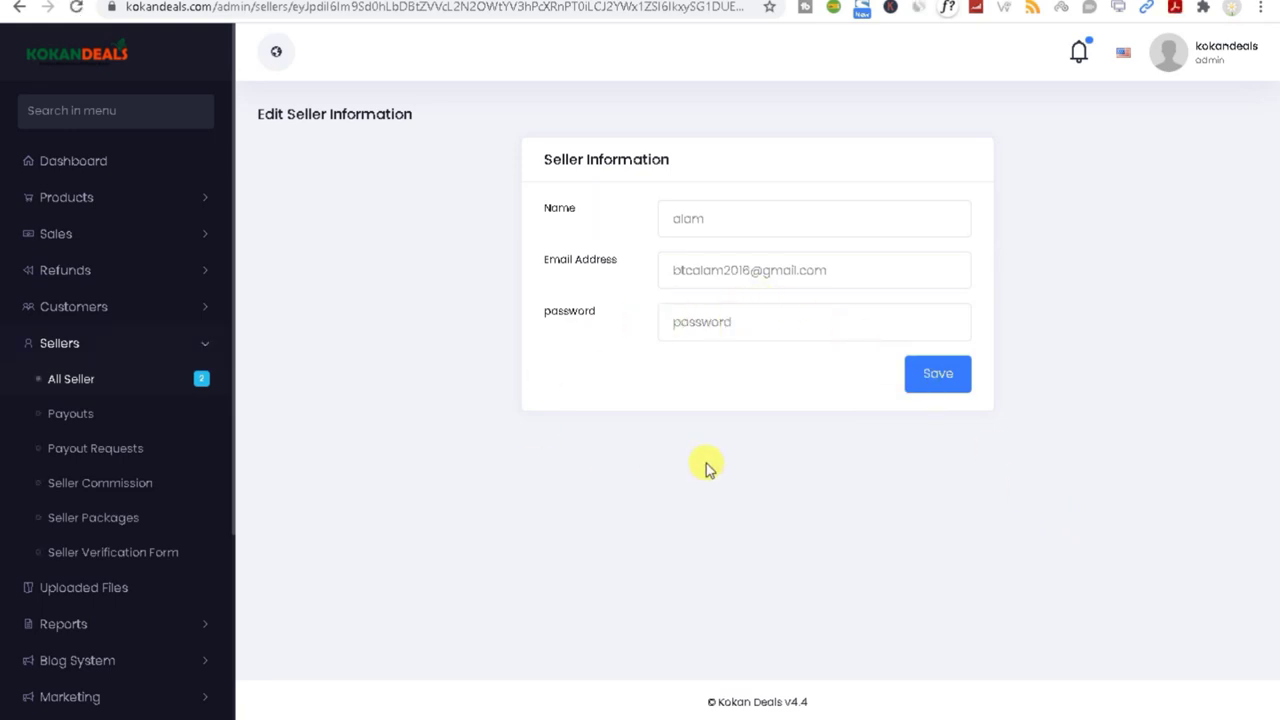
pyautogui.click(60, 380)
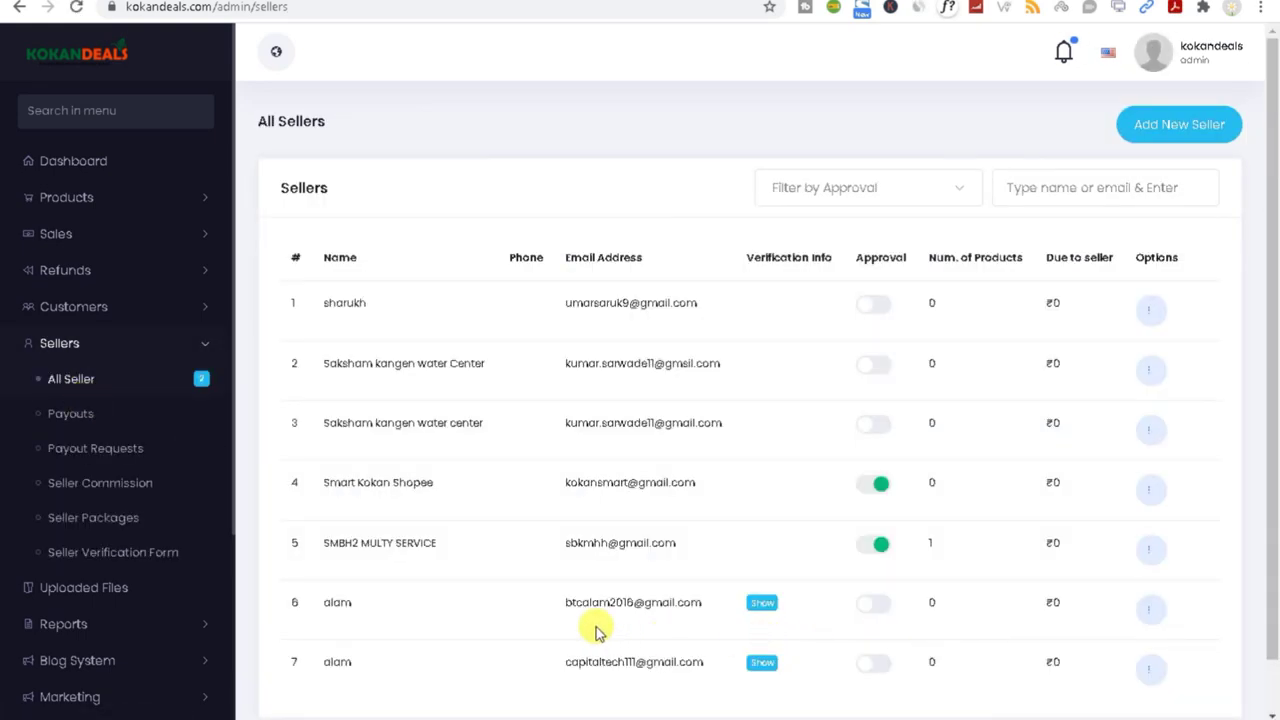
pyautogui.click(1151, 612)
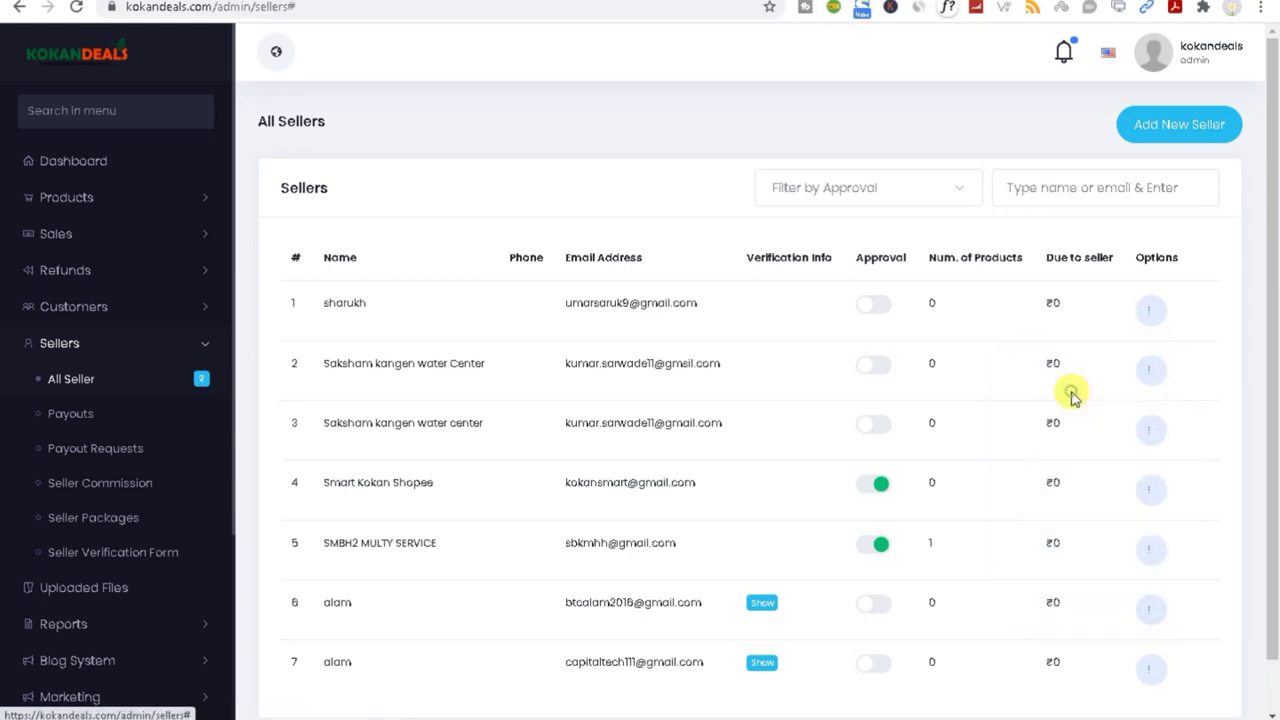
# Step: Review the sixth seller's profile details in the modal, then close it
pyautogui.click(1063, 389)
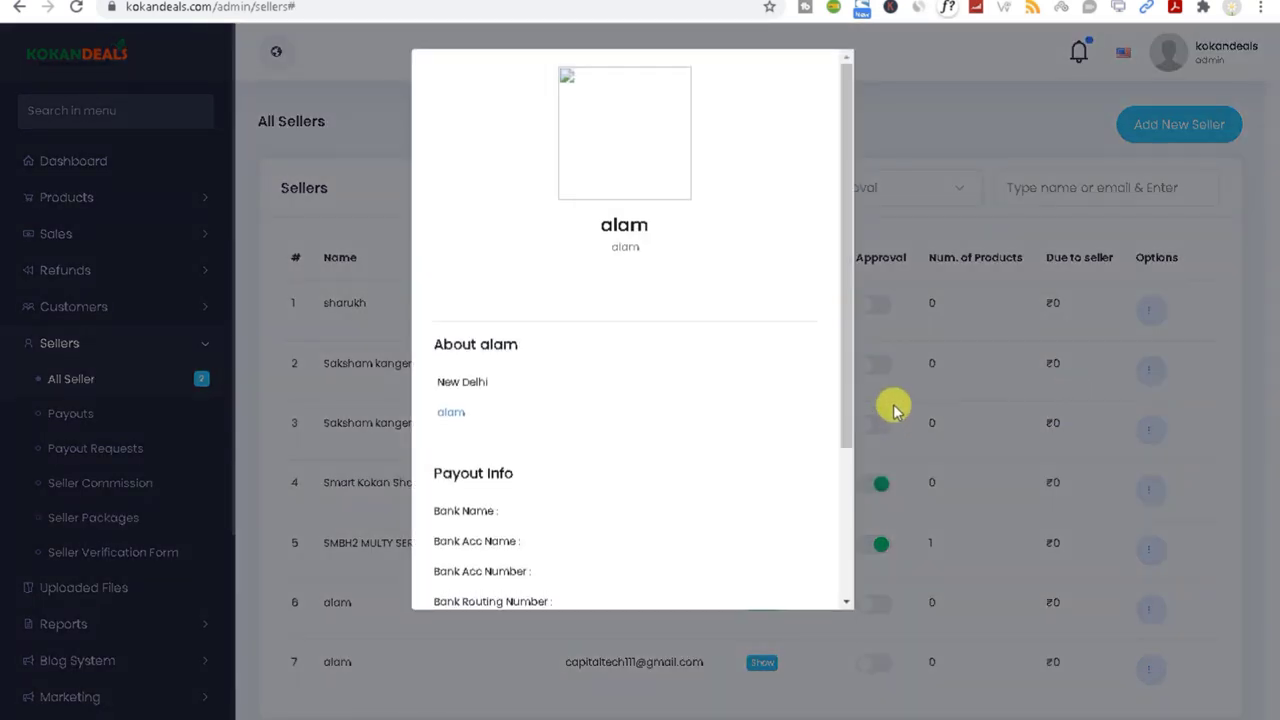
pyautogui.moveTo(846, 402); pyautogui.dragTo(849, 580)
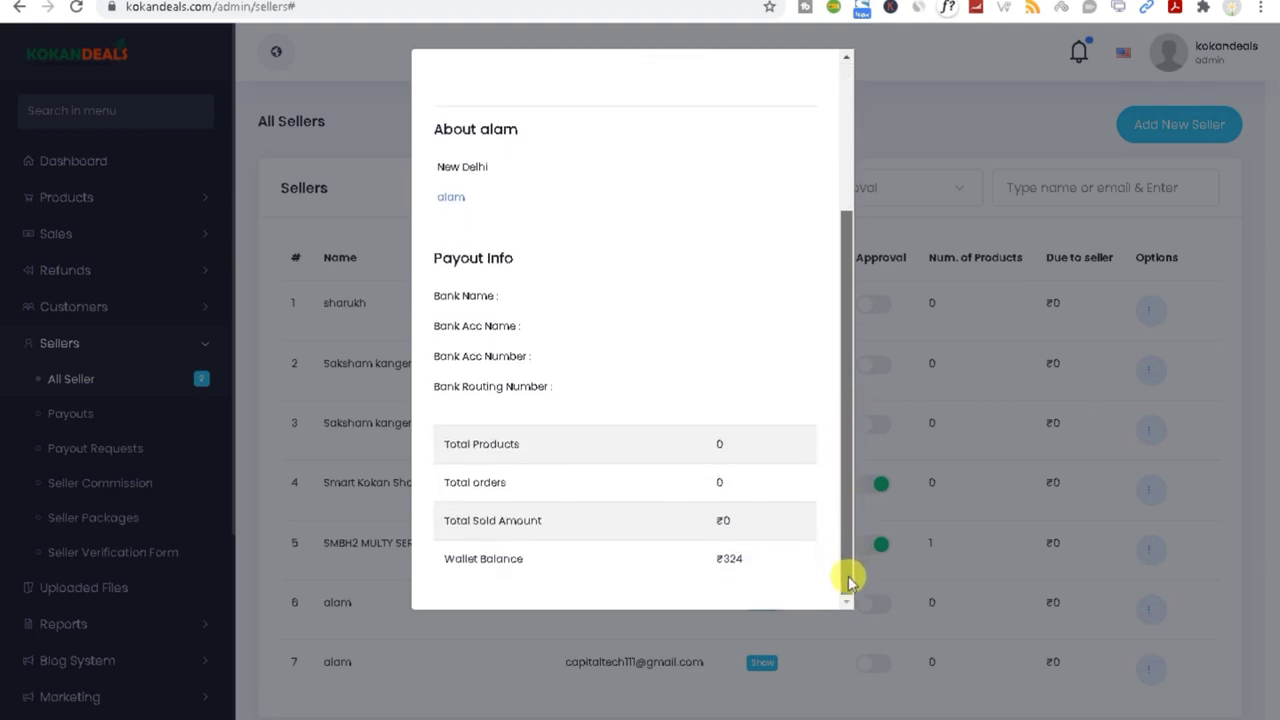
pyautogui.moveTo(849, 580); pyautogui.dragTo(837, 406)
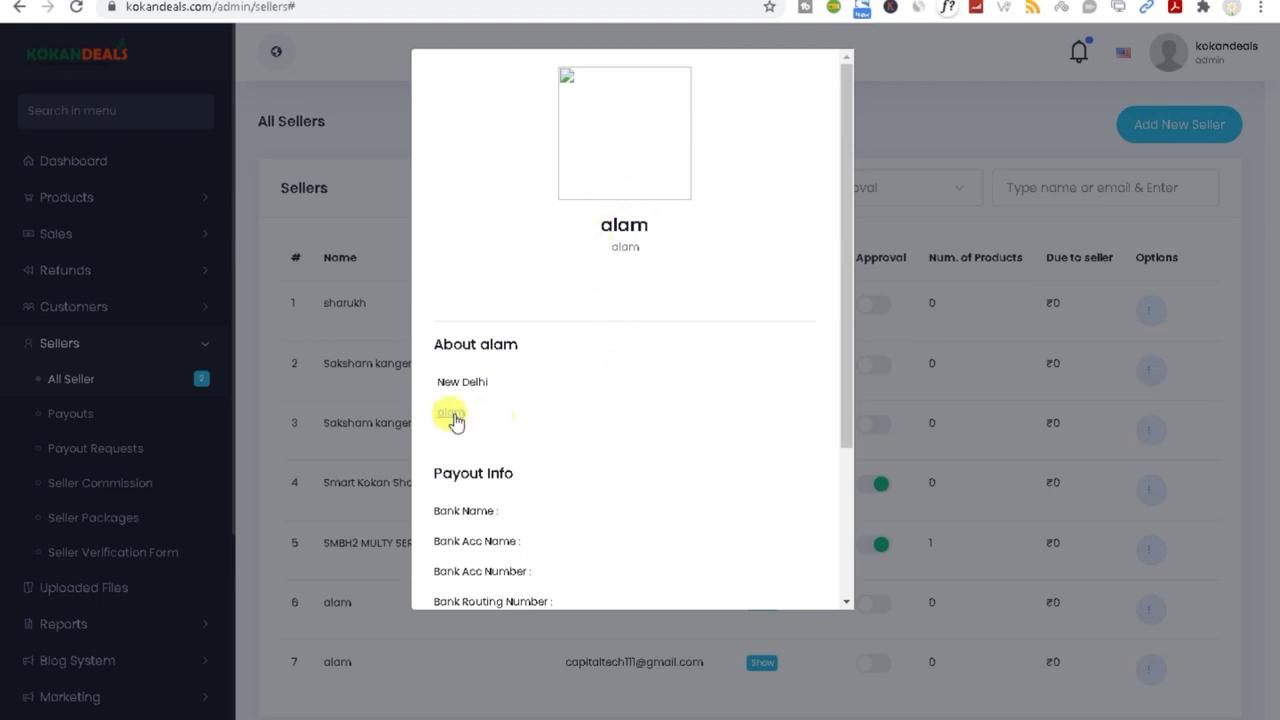
pyautogui.moveTo(849, 429); pyautogui.dragTo(842, 595)
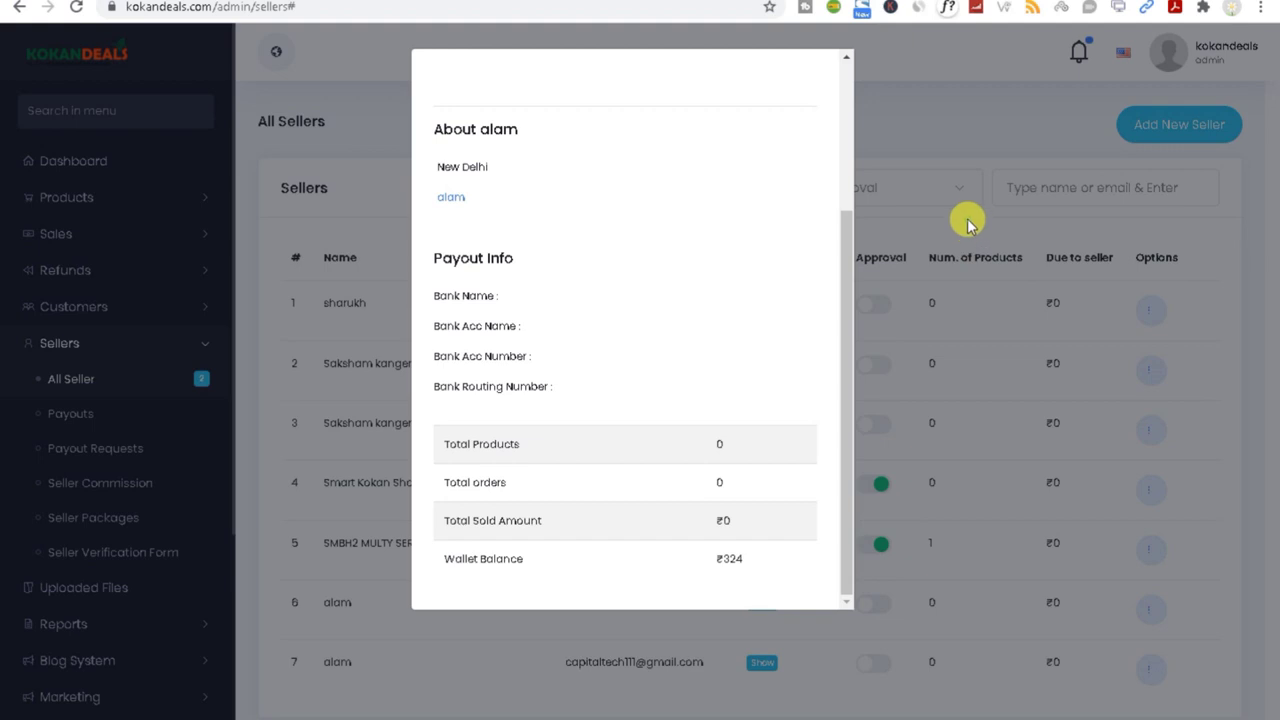
pyautogui.click(970, 225)
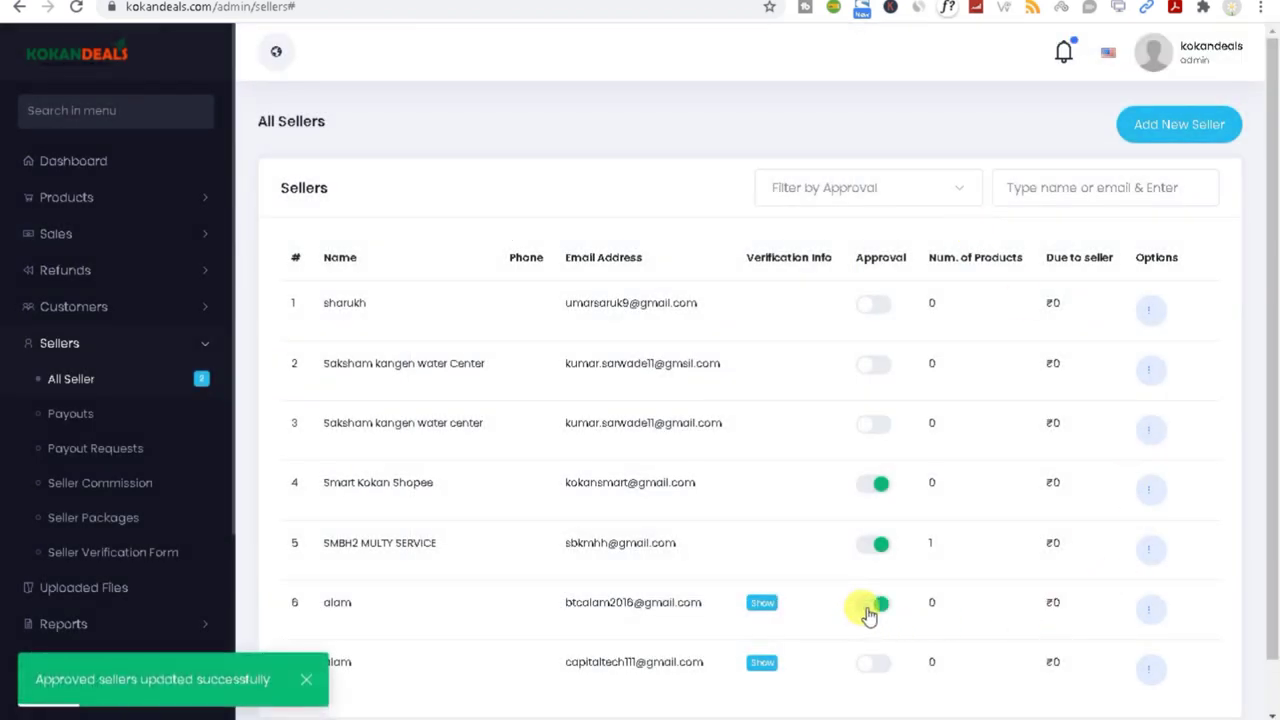
pyautogui.scroll(-1, 869, 615)
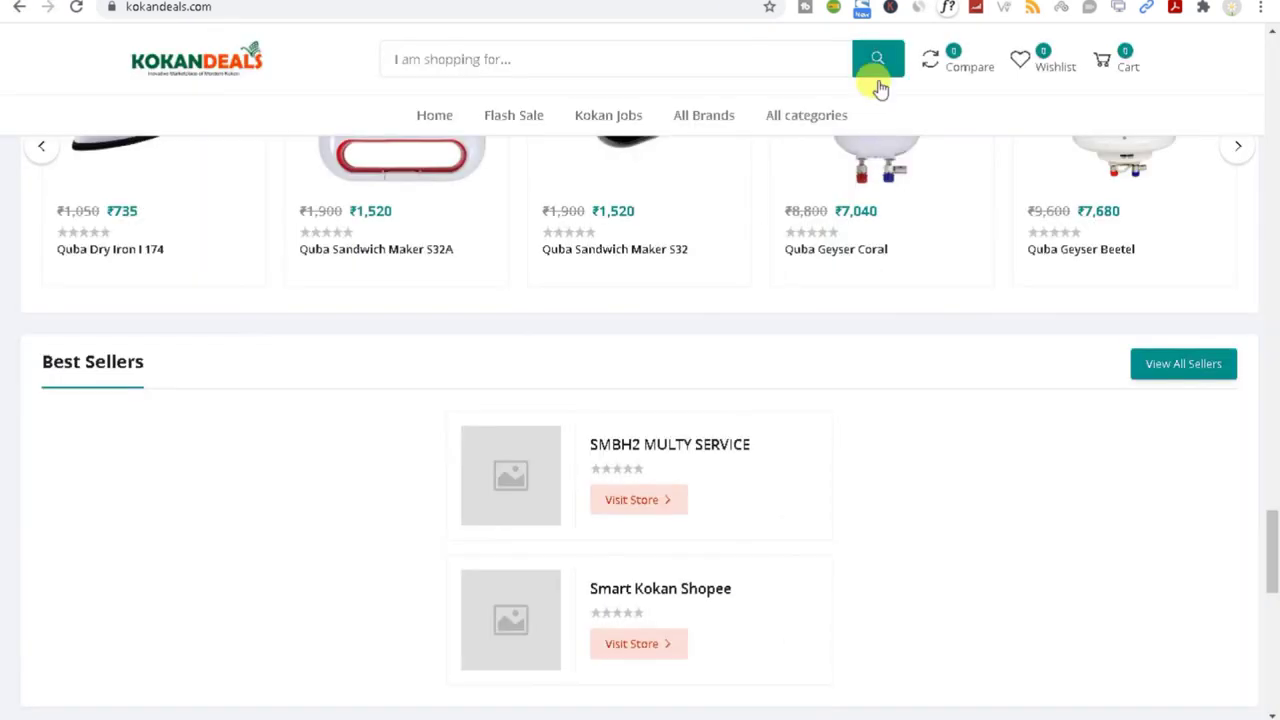
# Step: Reload the storefront, find the new seller under Best Sellers, open their store, and go back
pyautogui.click(75, 7)
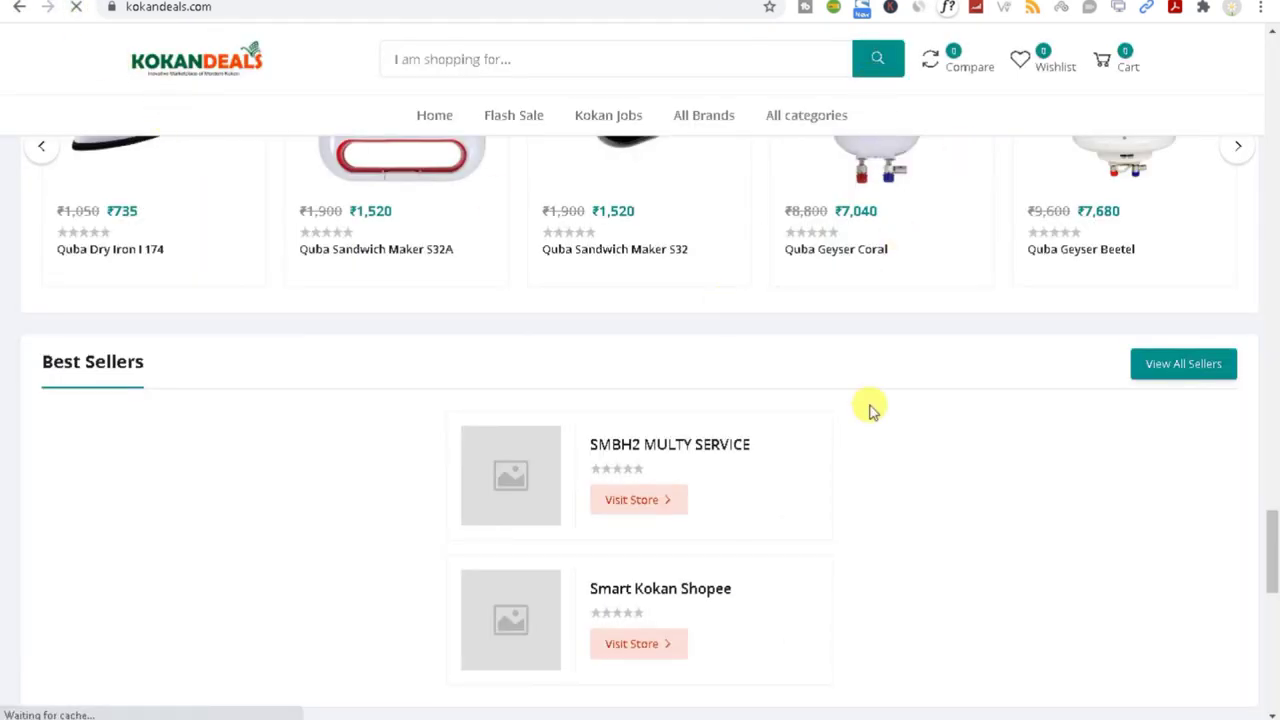
pyautogui.press('End')
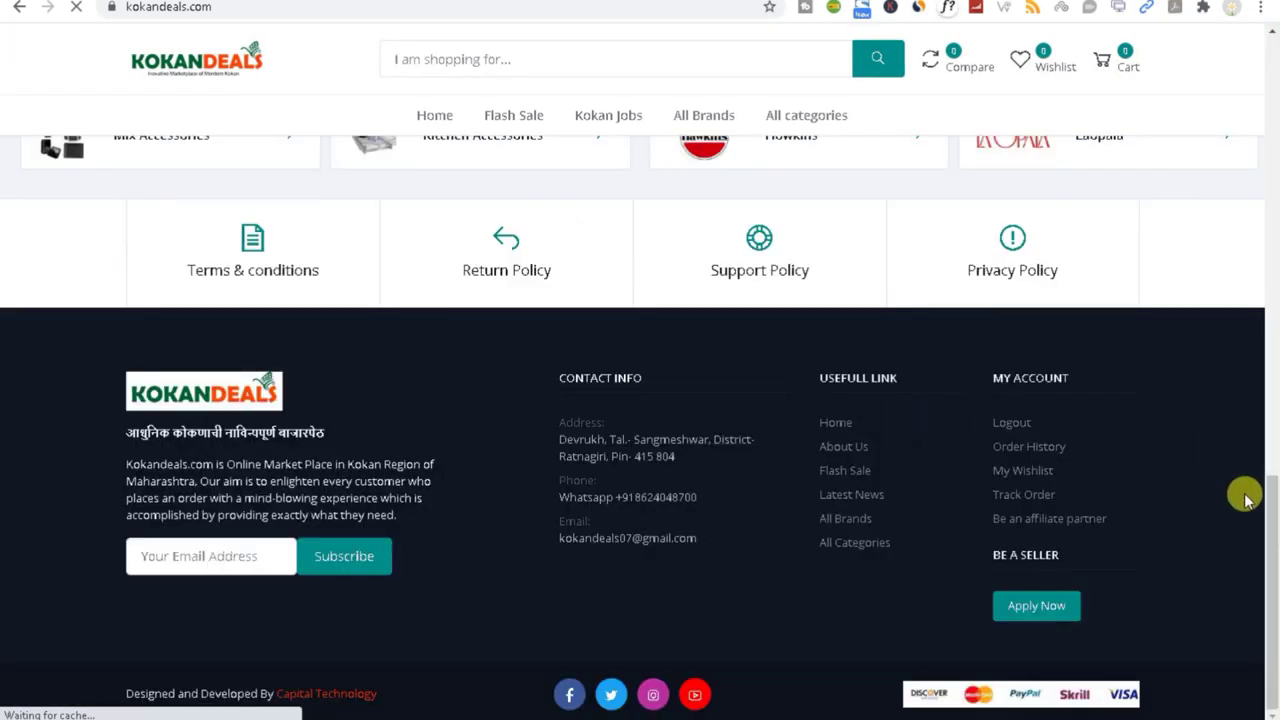
pyautogui.moveTo(1272, 565); pyautogui.dragTo(1249, 520)
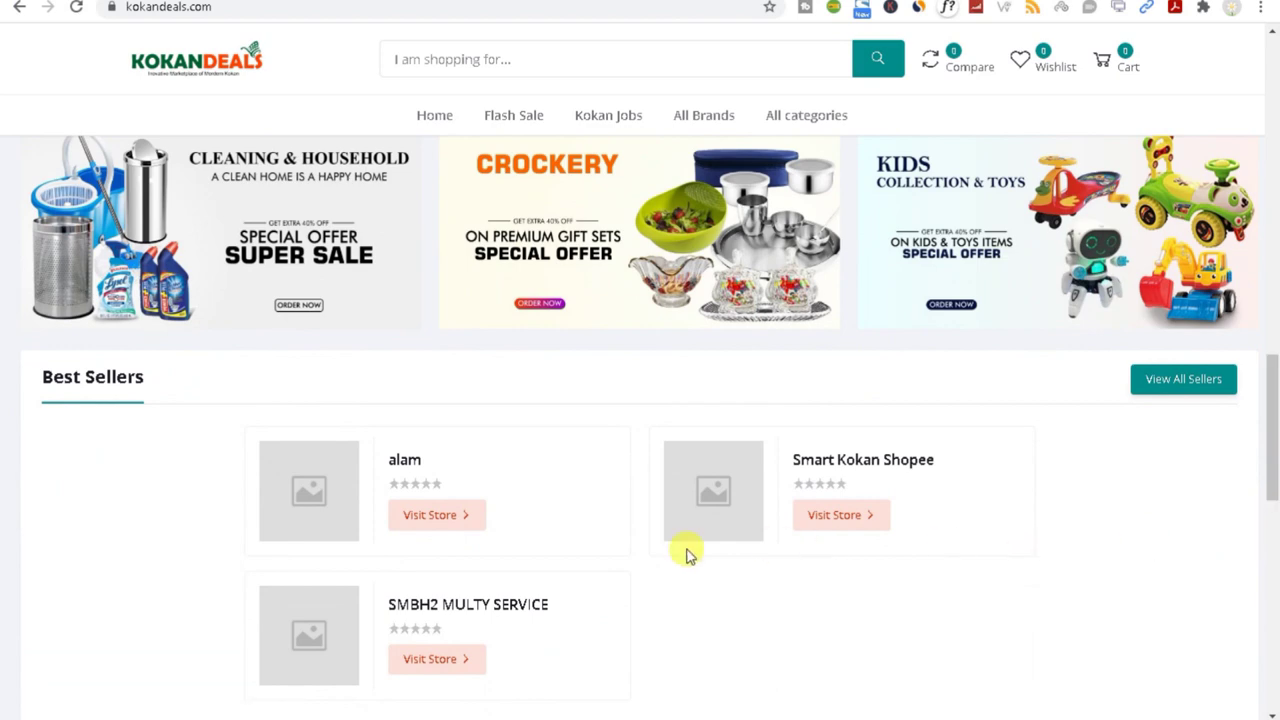
pyautogui.moveTo(1275, 268); pyautogui.dragTo(1276, 572)
pyautogui.click(331, 223)
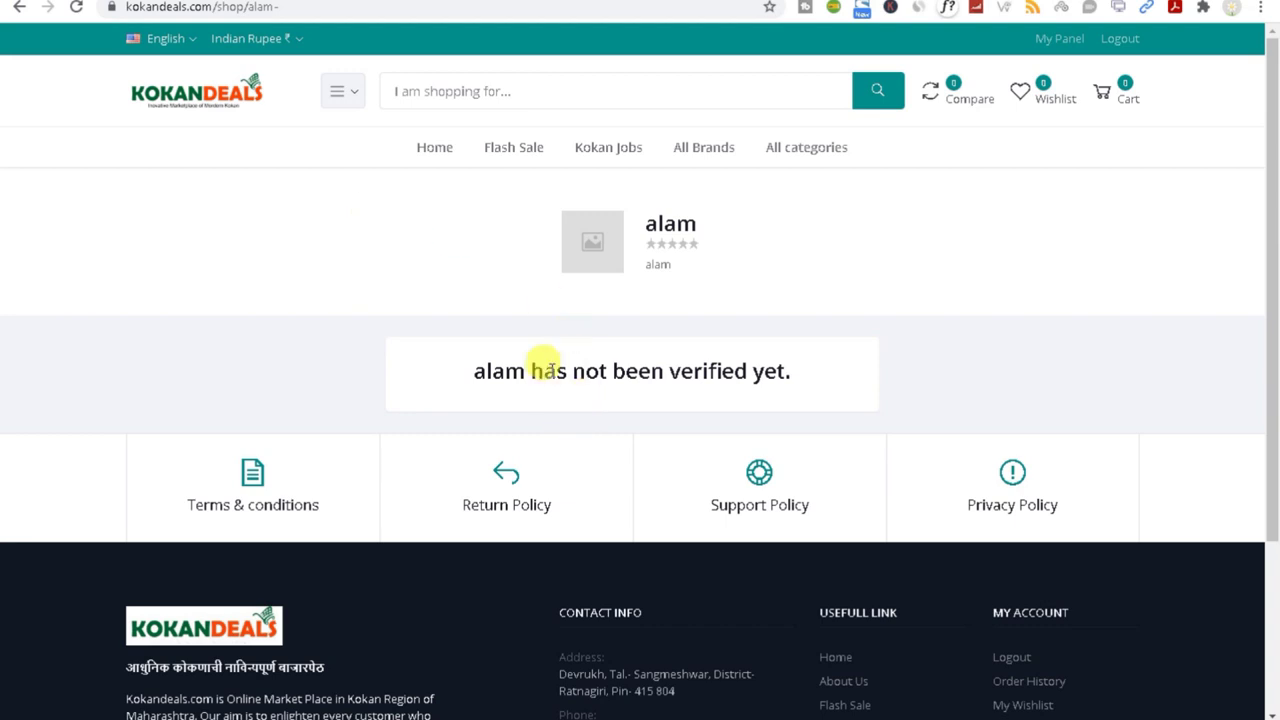
pyautogui.click(19, 8)
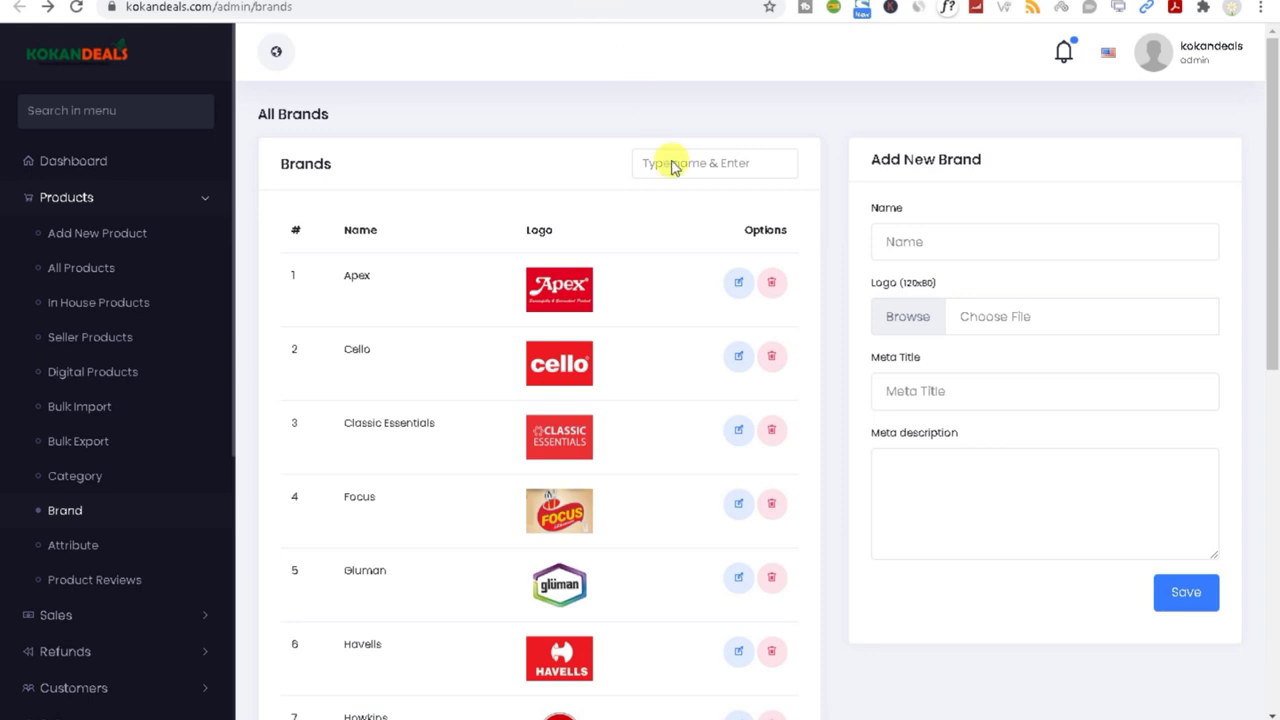
# Step: On the seller dashboard, check the Verified badge and the empty product table
pyautogui.click(449, 8)
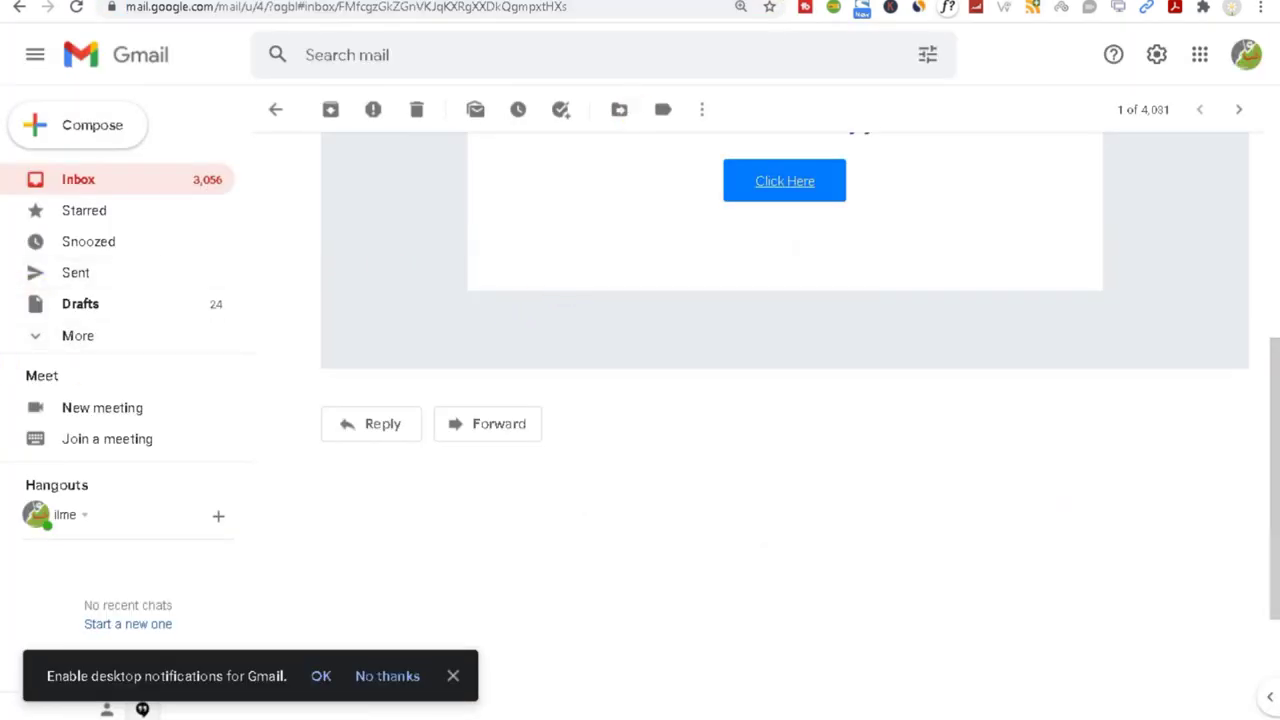
pyautogui.moveTo(978, 716)
pyautogui.click(1020, 700)
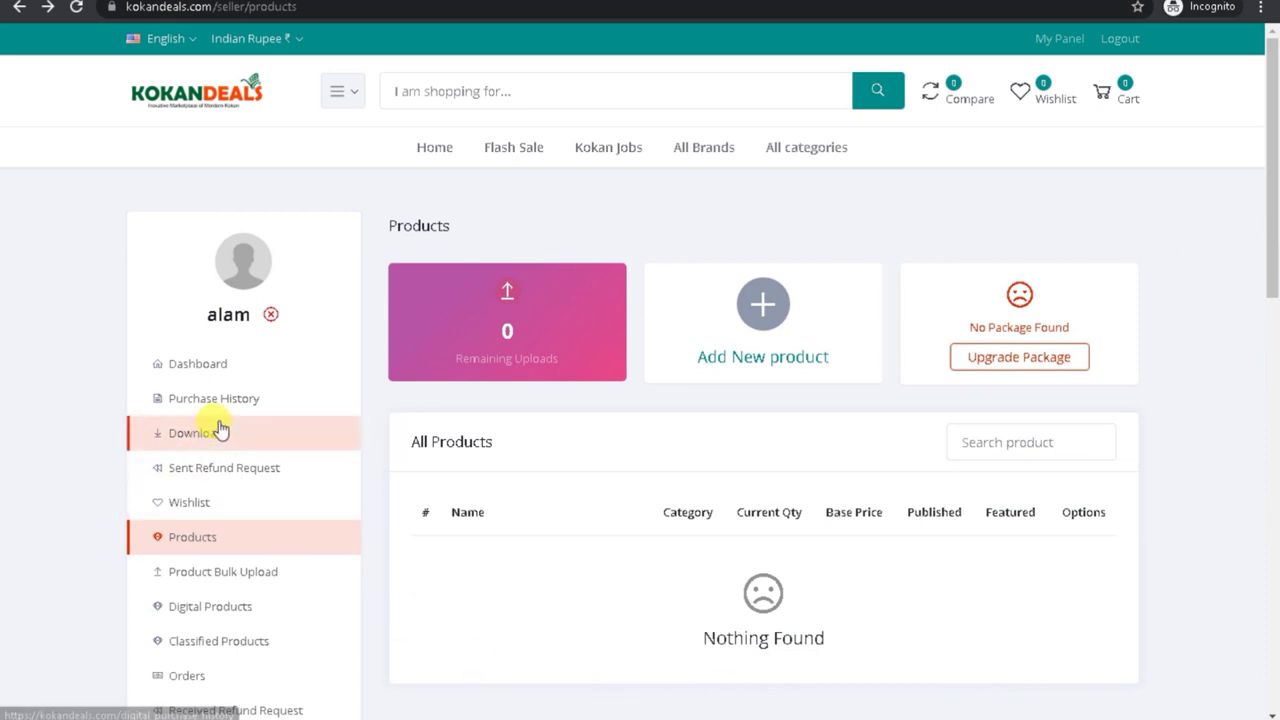
pyautogui.click(219, 371)
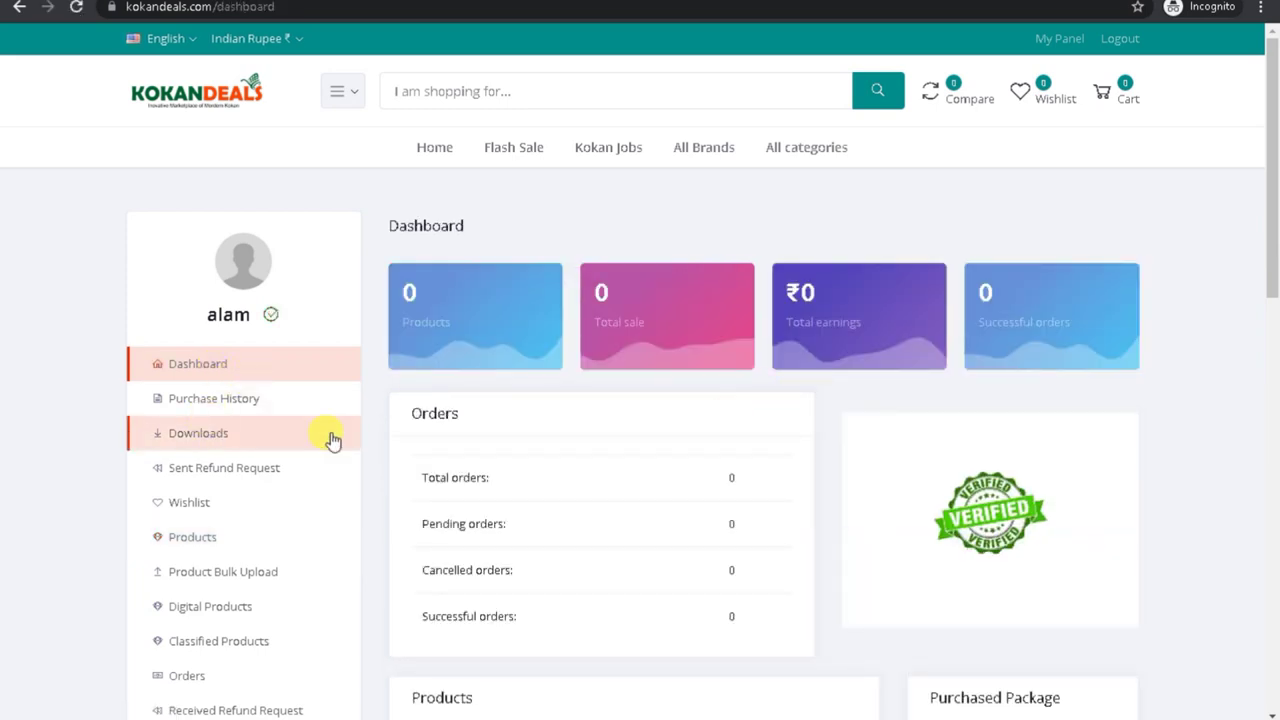
pyautogui.doubleClick(1034, 516)
pyautogui.click(1203, 530)
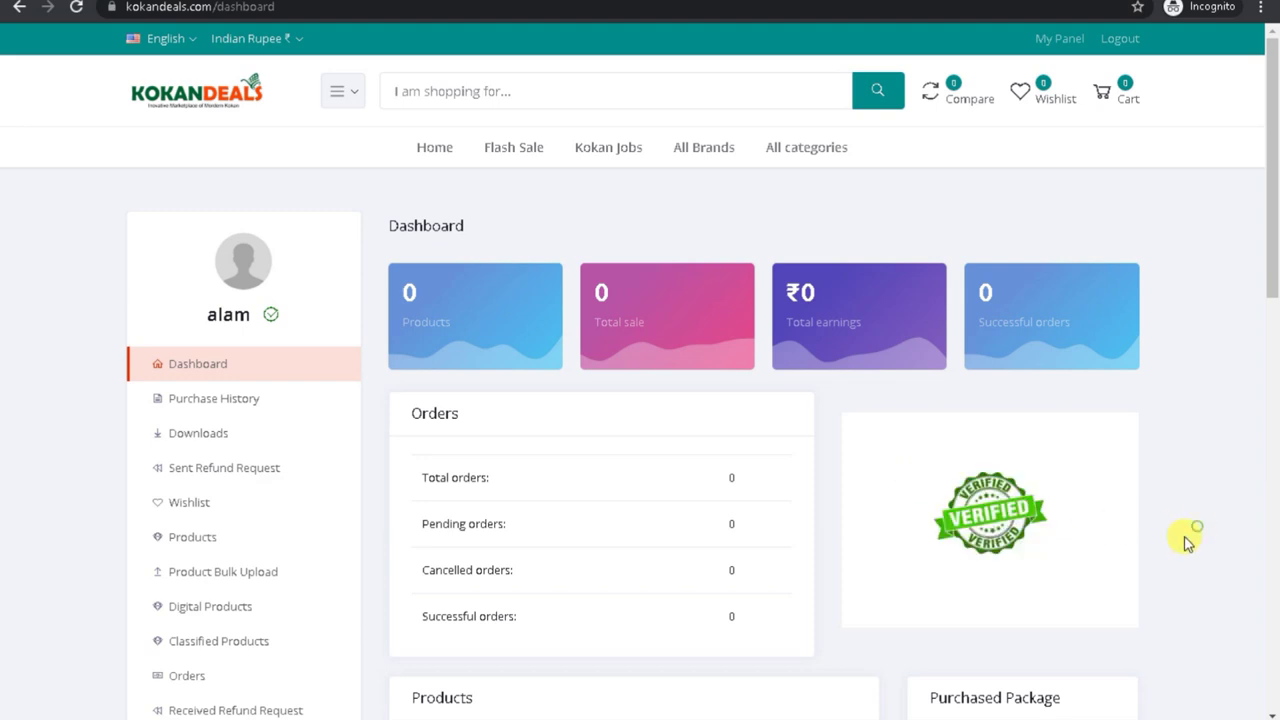
pyautogui.doubleClick(980, 530)
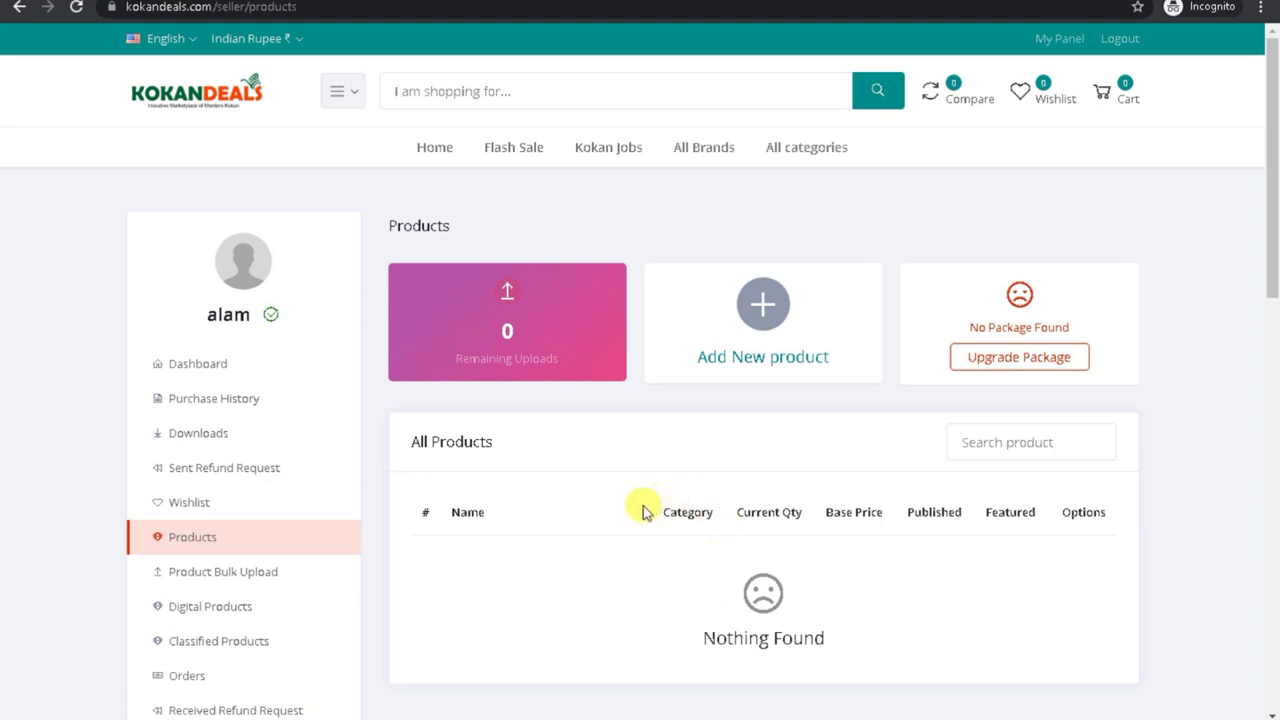
pyautogui.moveTo(643, 506); pyautogui.dragTo(1150, 512)
# Step: Try adding a new product, then view the Seller Packages upgrade options
pyautogui.click(740, 358)
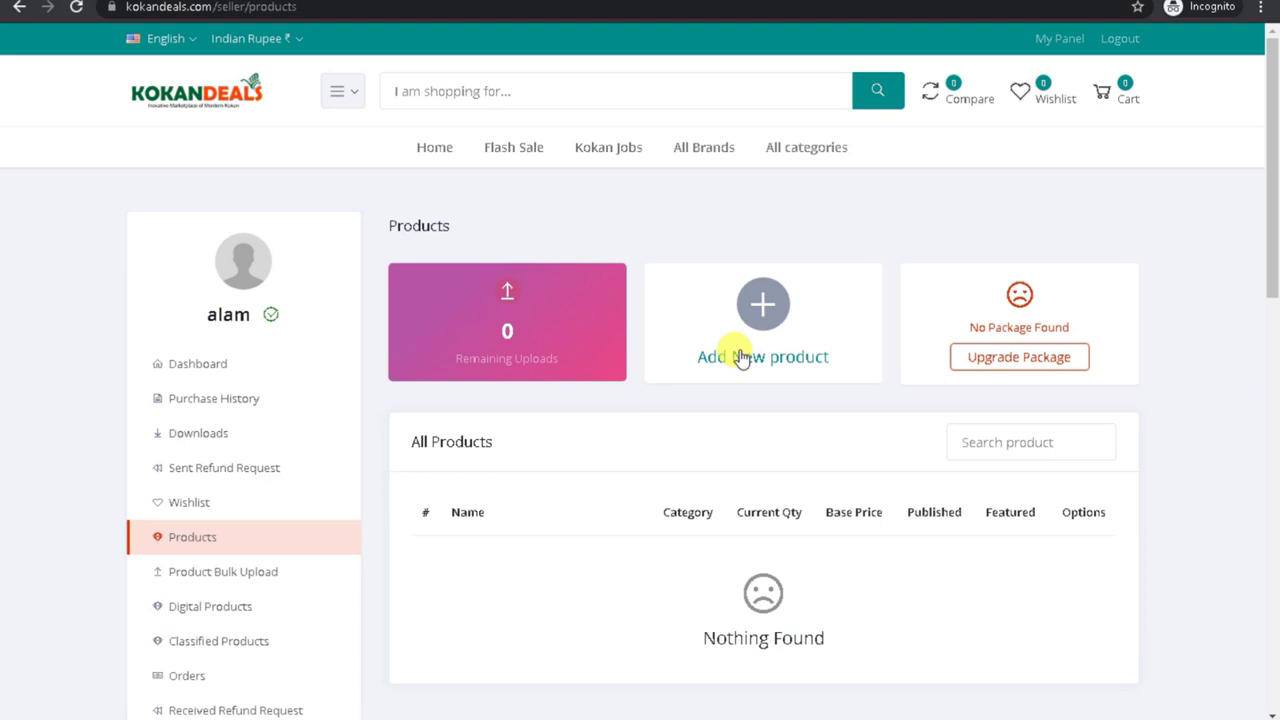
pyautogui.click(880, 695)
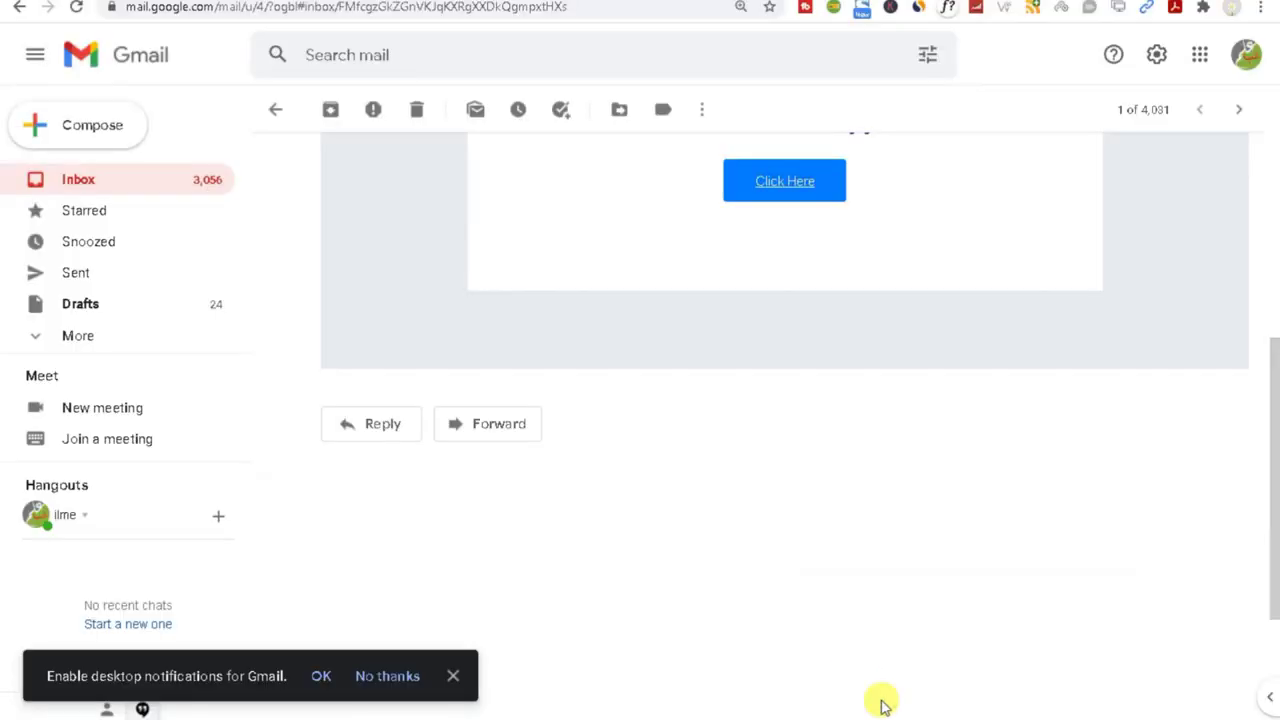
pyautogui.moveTo(957, 691)
pyautogui.click(1057, 686)
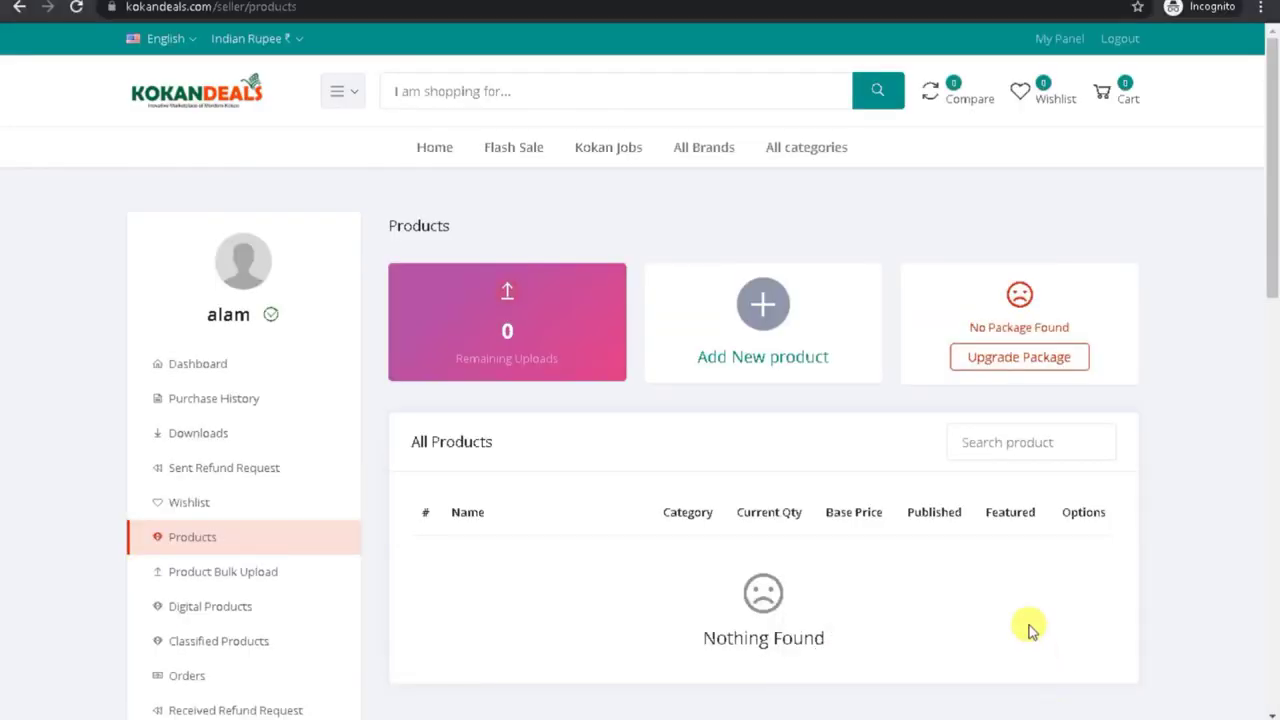
pyautogui.click(1005, 357)
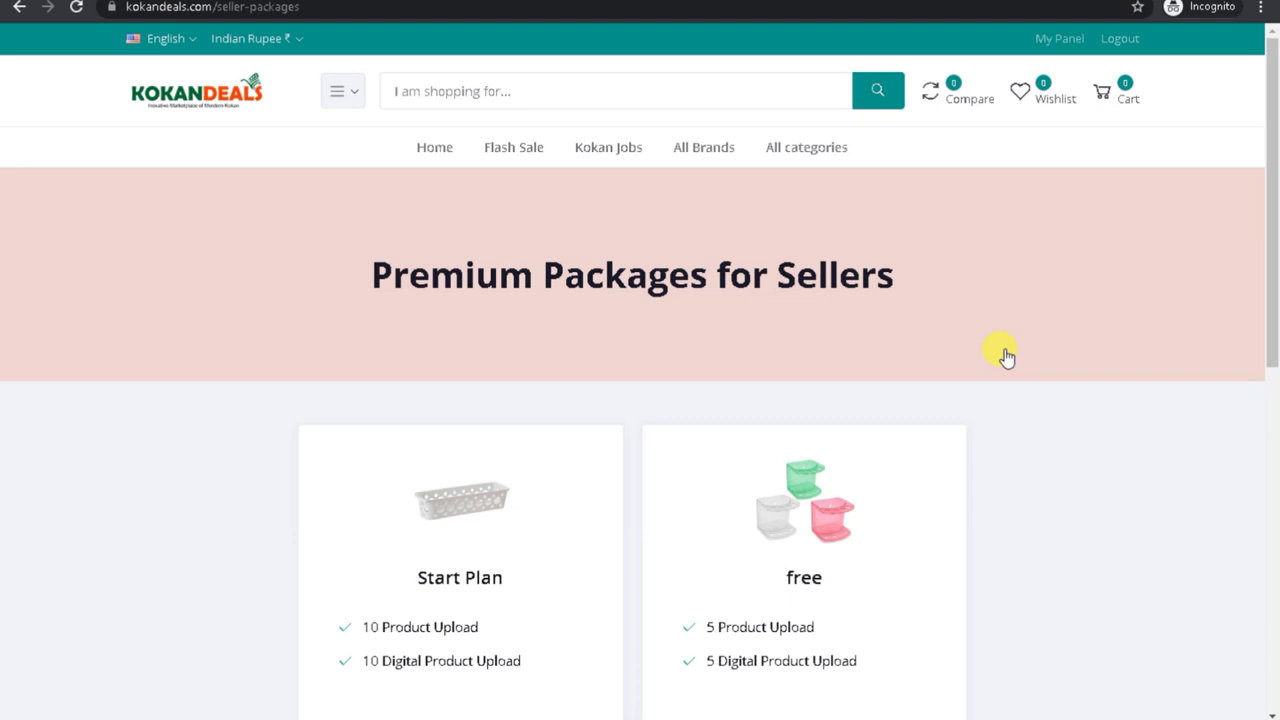
pyautogui.moveTo(1275, 305); pyautogui.dragTo(506, 283)
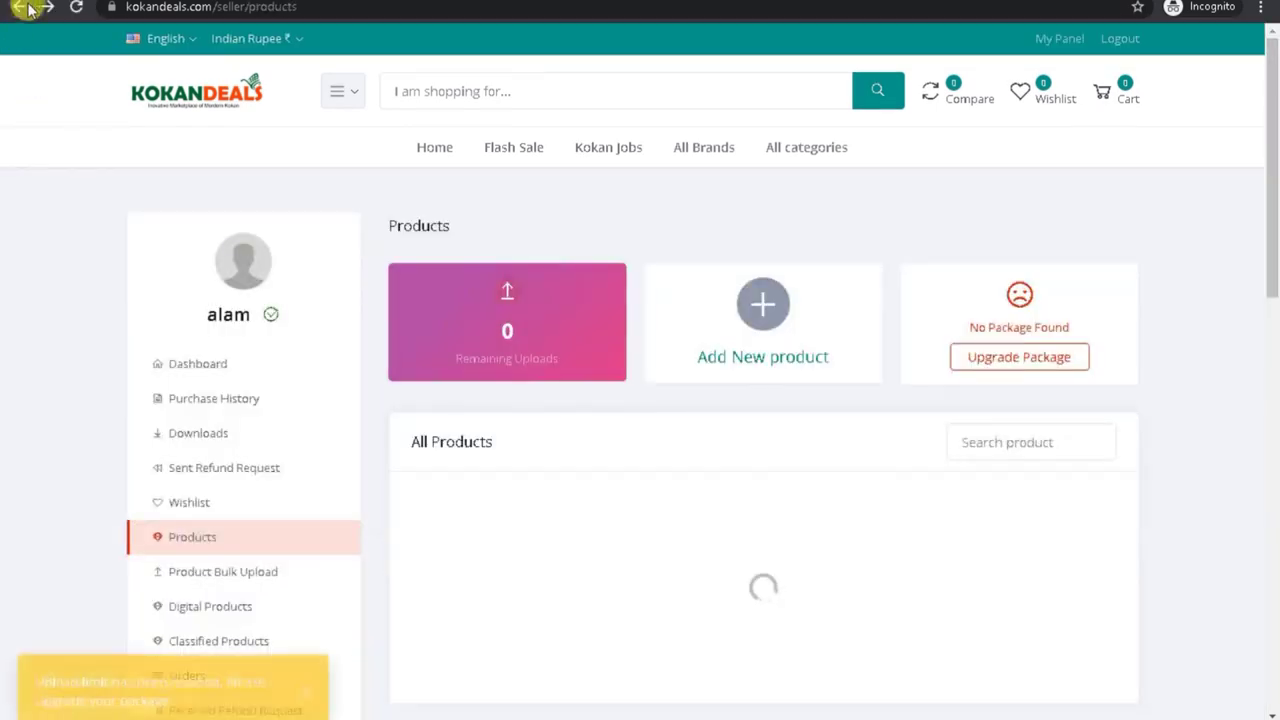
pyautogui.click(868, 679)
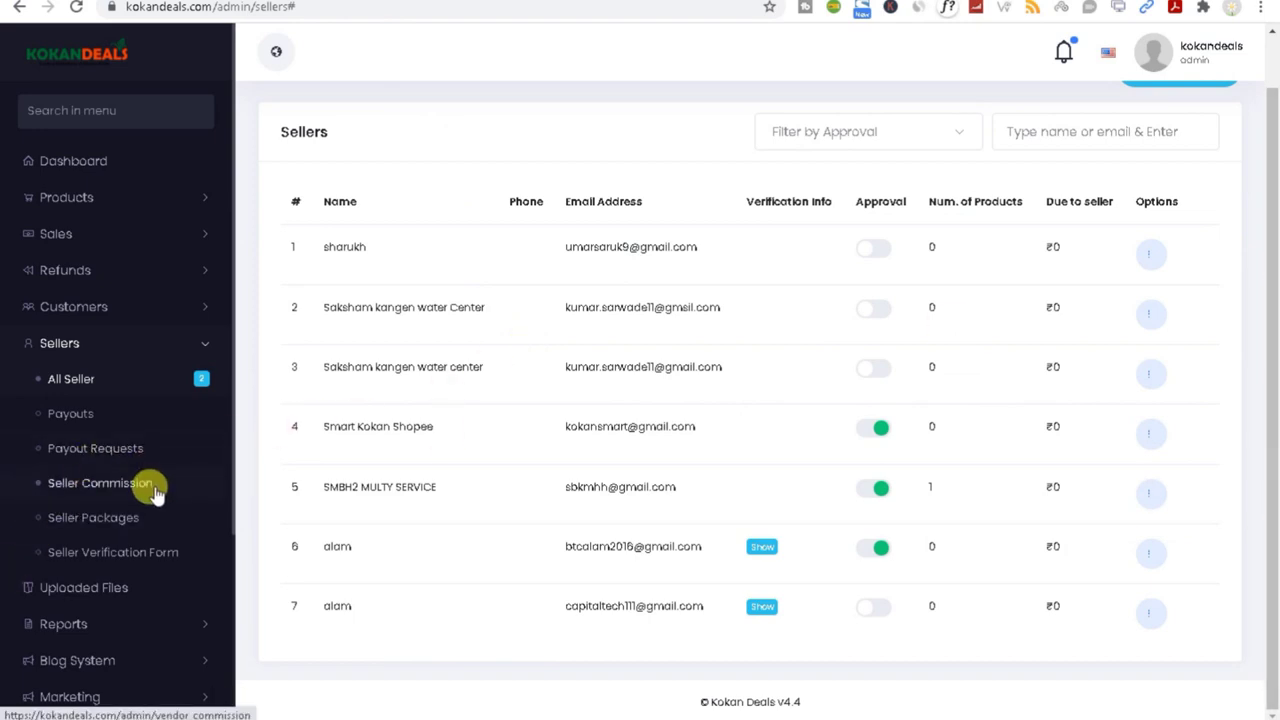
# Step: Review the 10% seller commission setting and the seller packages page in the admin panel
pyautogui.click(72, 490)
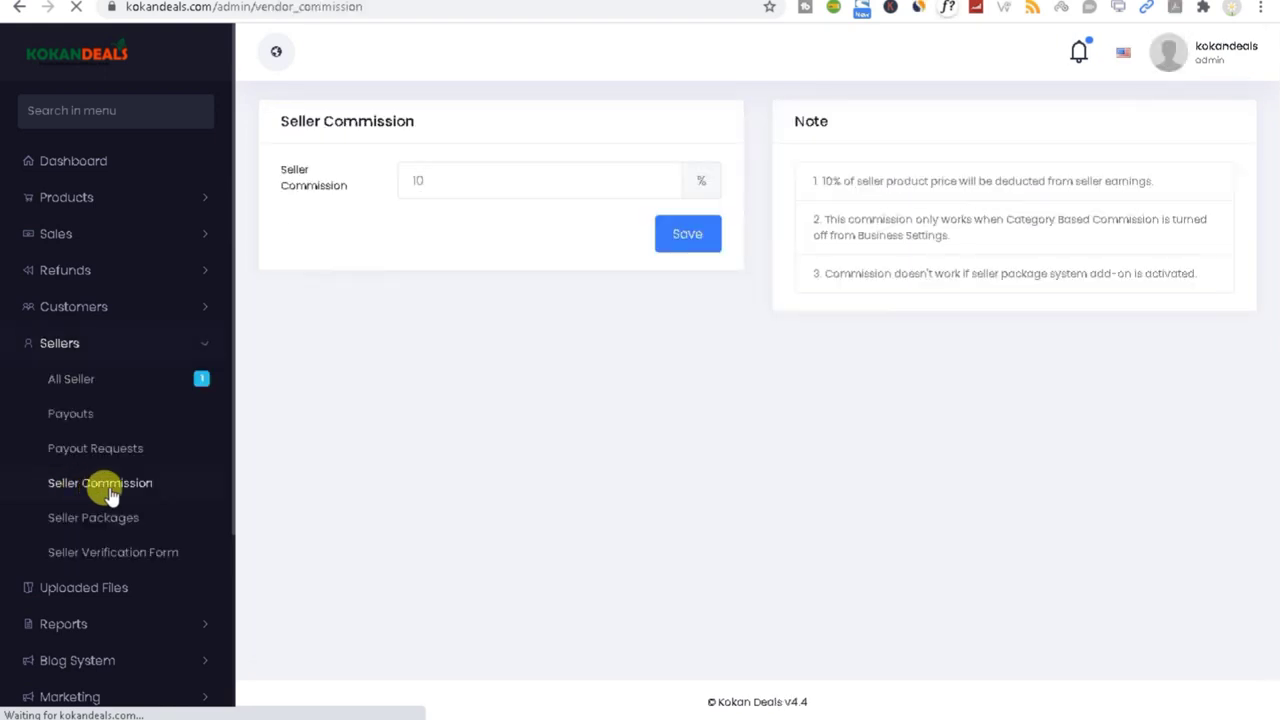
pyautogui.moveTo(439, 171); pyautogui.dragTo(394, 189)
pyautogui.click(86, 528)
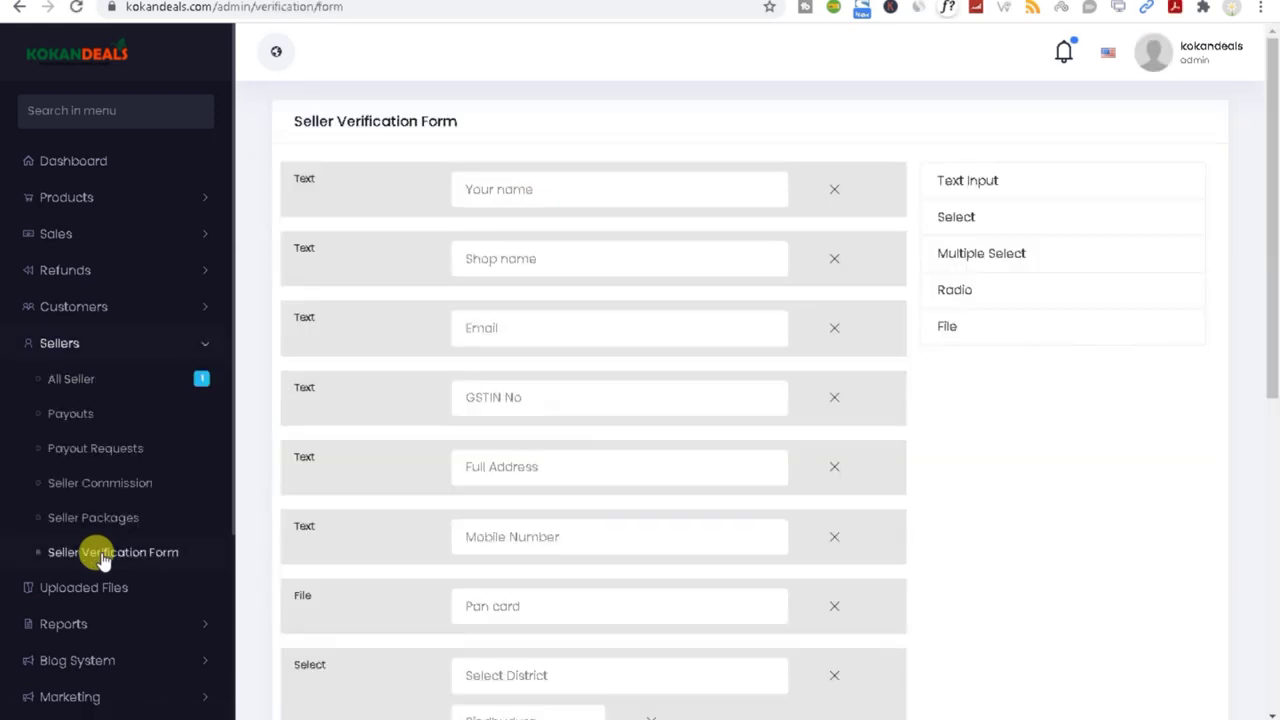
pyautogui.moveTo(1271, 286); pyautogui.dragTo(1275, 625)
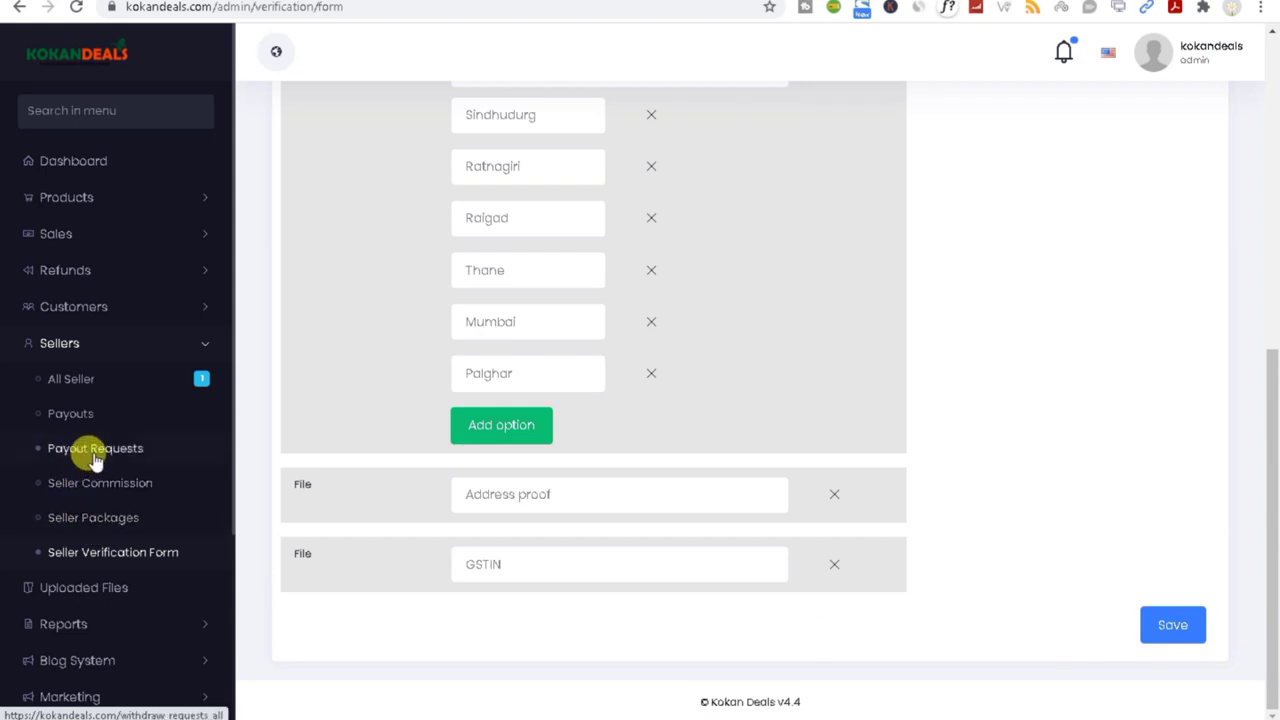
pyautogui.scroll(-1, 165, 640)
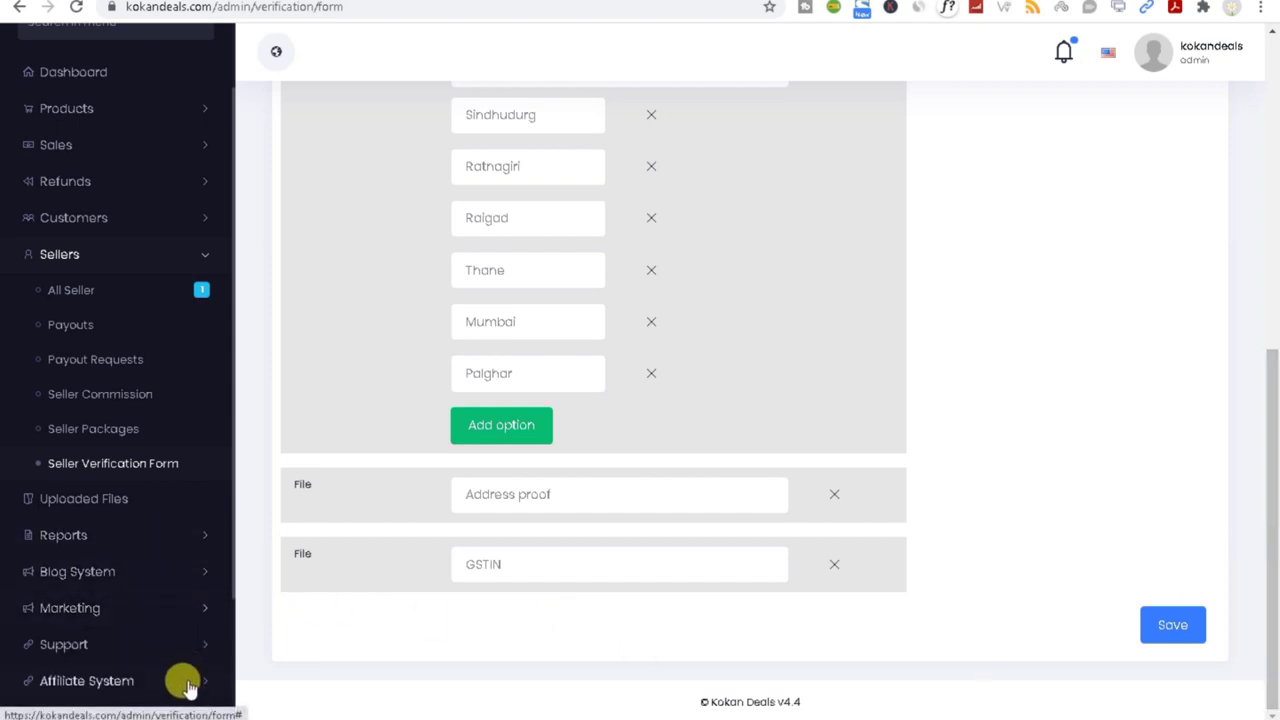
pyautogui.click(202, 254)
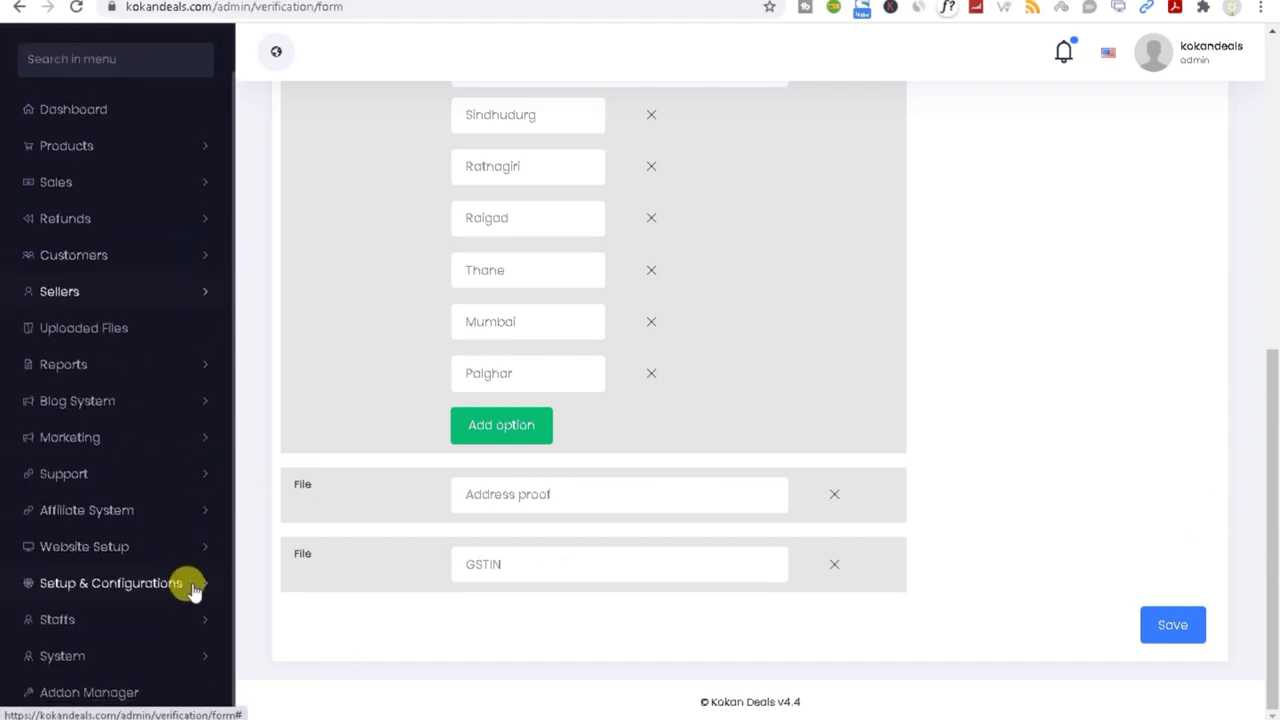
pyautogui.click(190, 587)
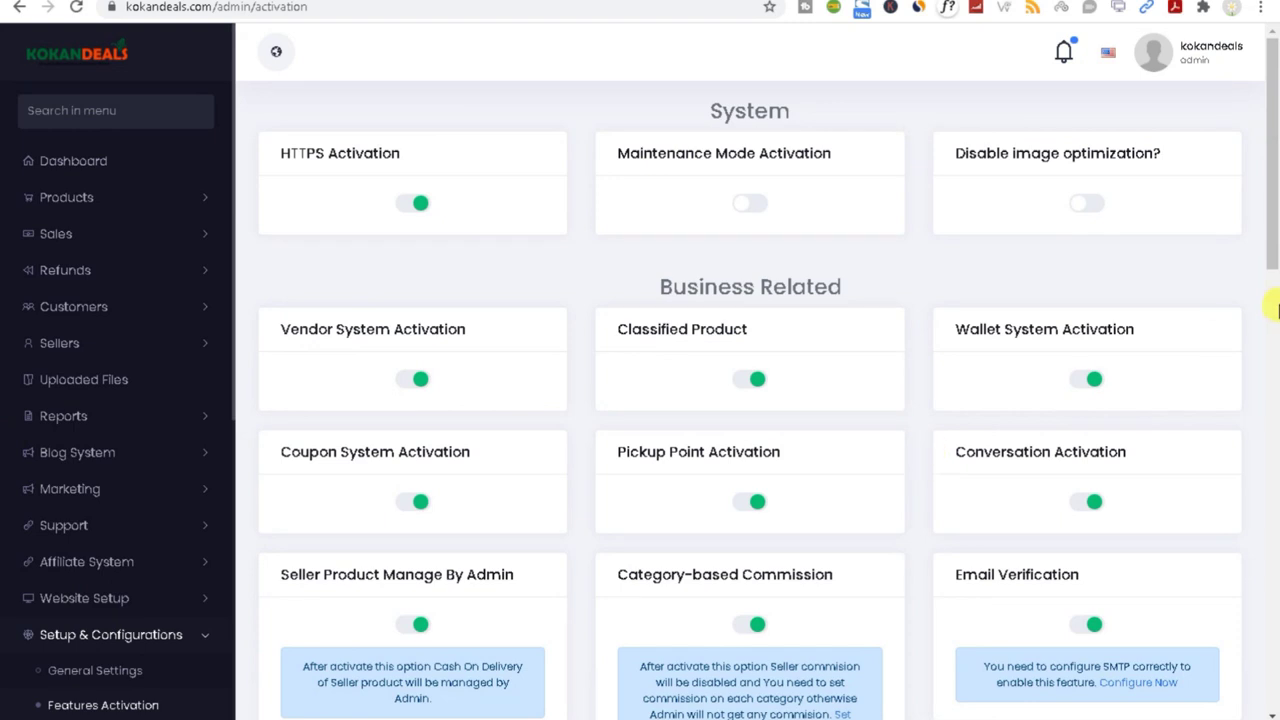
# Step: Scroll through the Features Activation switches, then open the Addon Manager
pyautogui.scroll(-1, 1268, 240)
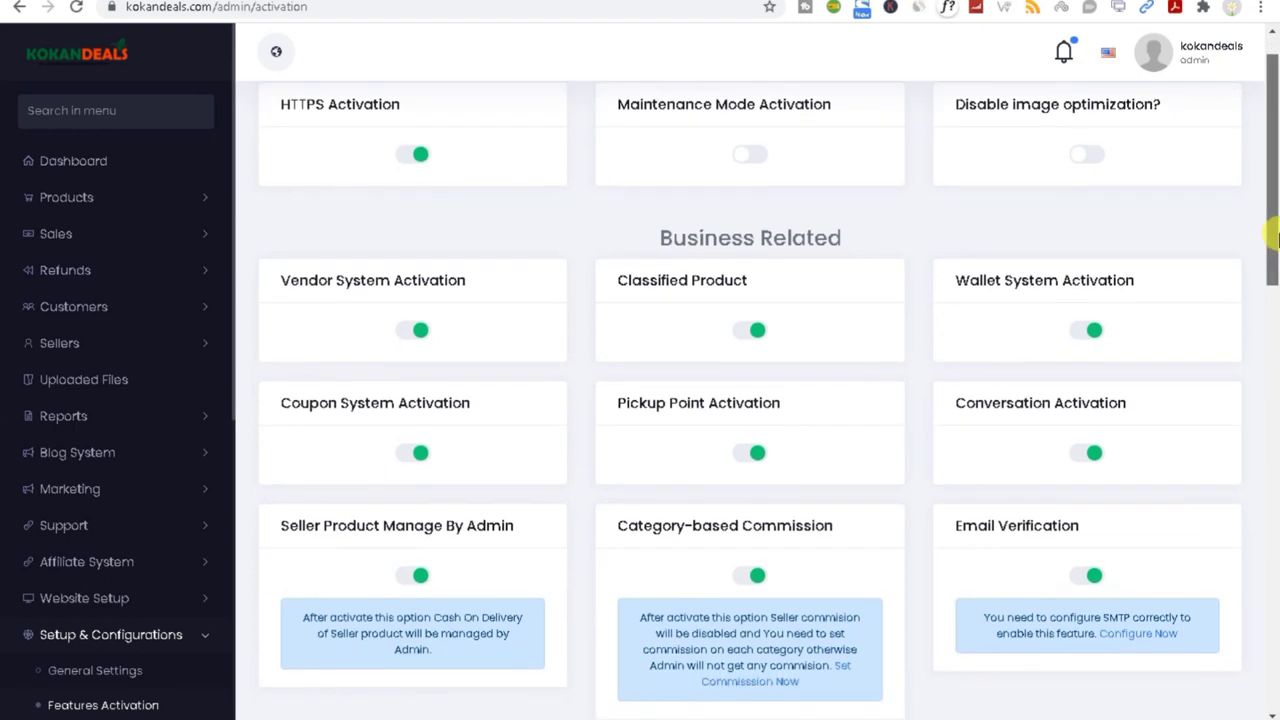
pyautogui.moveTo(1274, 238); pyautogui.dragTo(1275, 272)
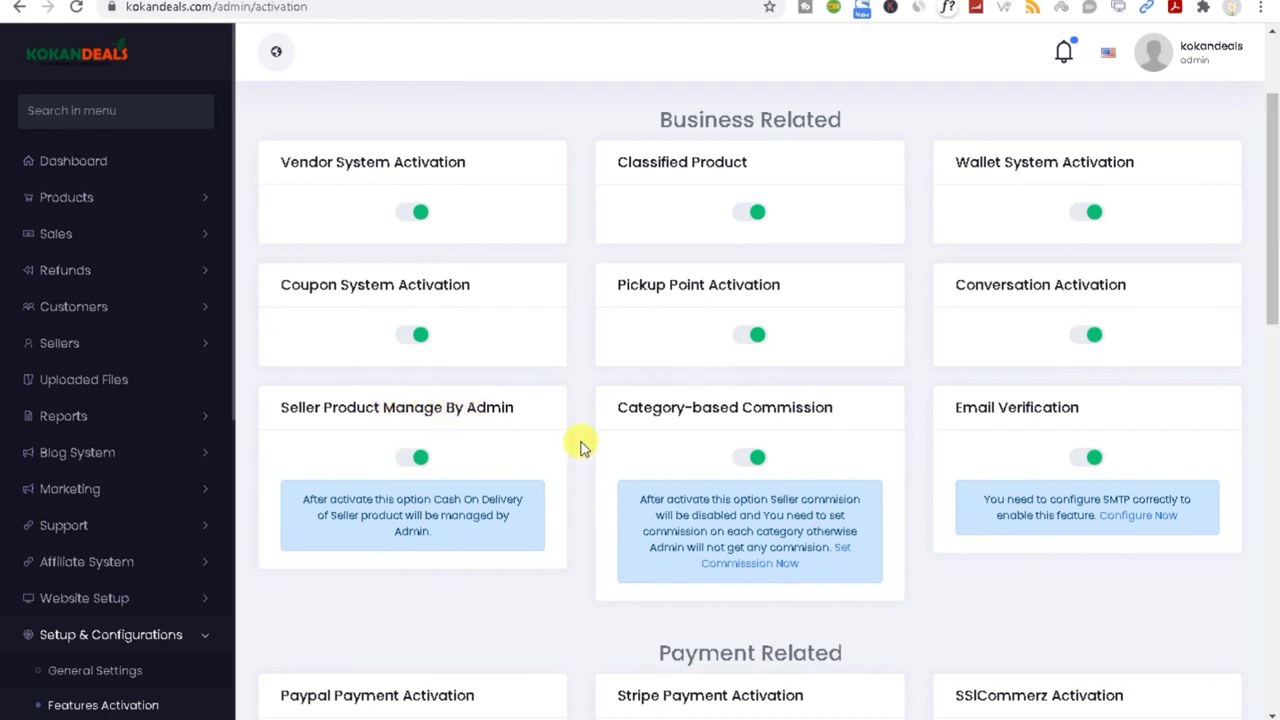
pyautogui.moveTo(1277, 266); pyautogui.dragTo(1272, 199)
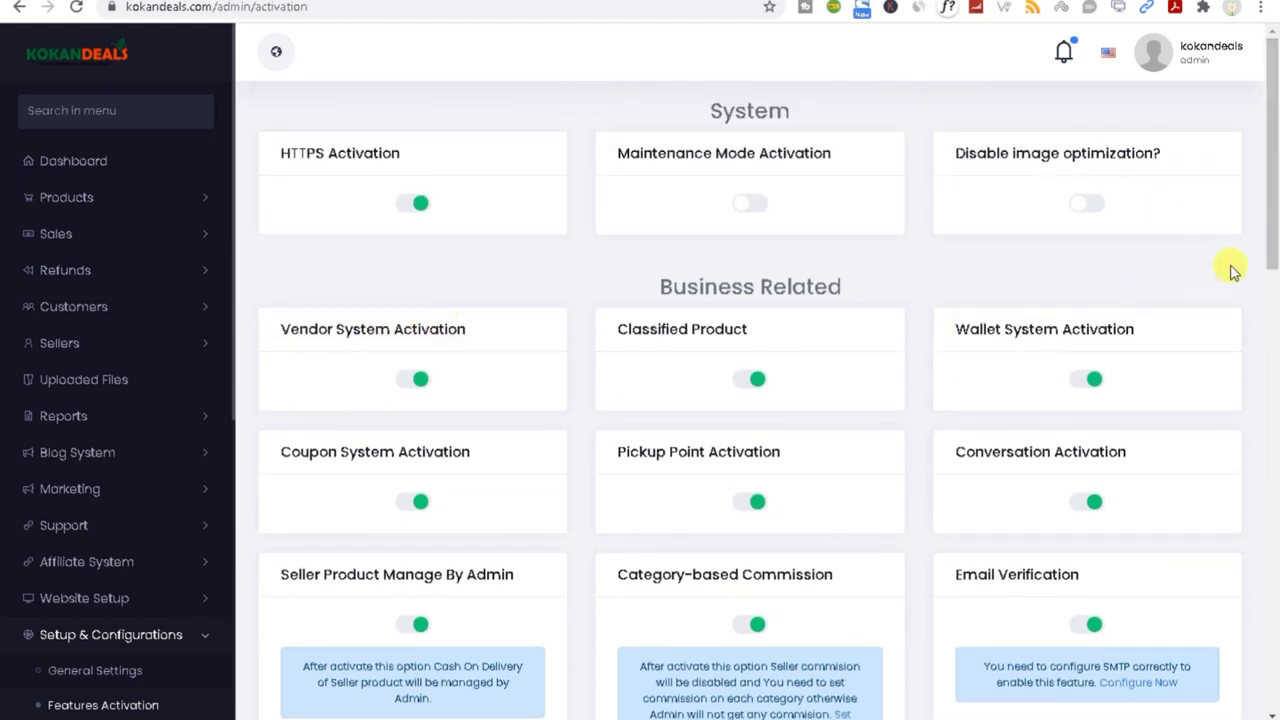
pyautogui.moveTo(1272, 214); pyautogui.dragTo(1105, 702)
pyautogui.scroll(-2, 100, 651)
pyautogui.scroll(2, 94, 674)
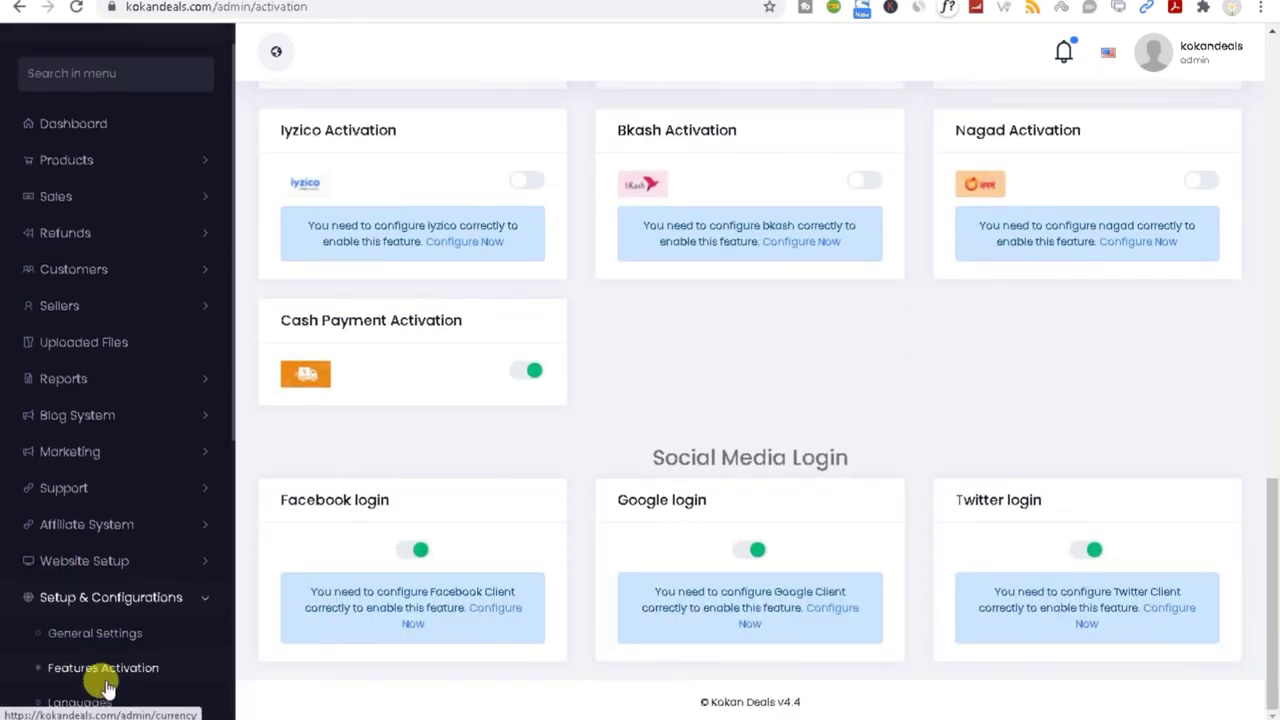
pyautogui.click(194, 630)
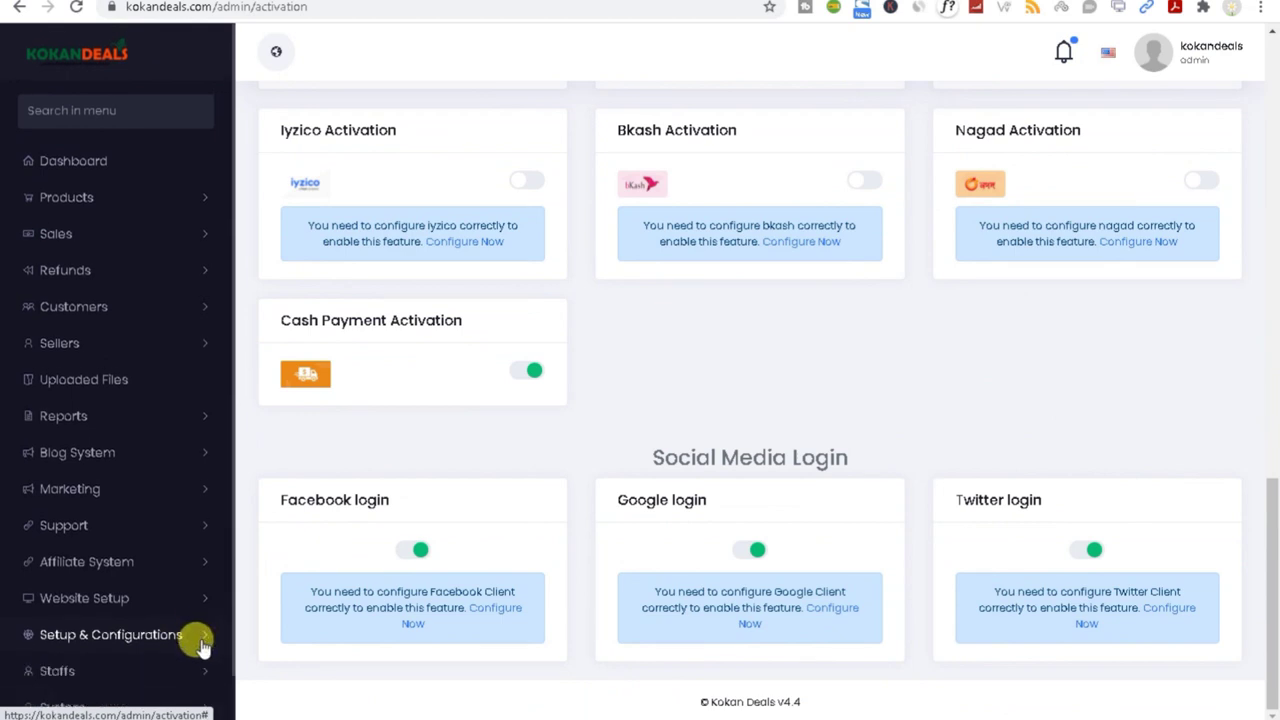
pyautogui.scroll(-1, 150, 694)
pyautogui.click(107, 697)
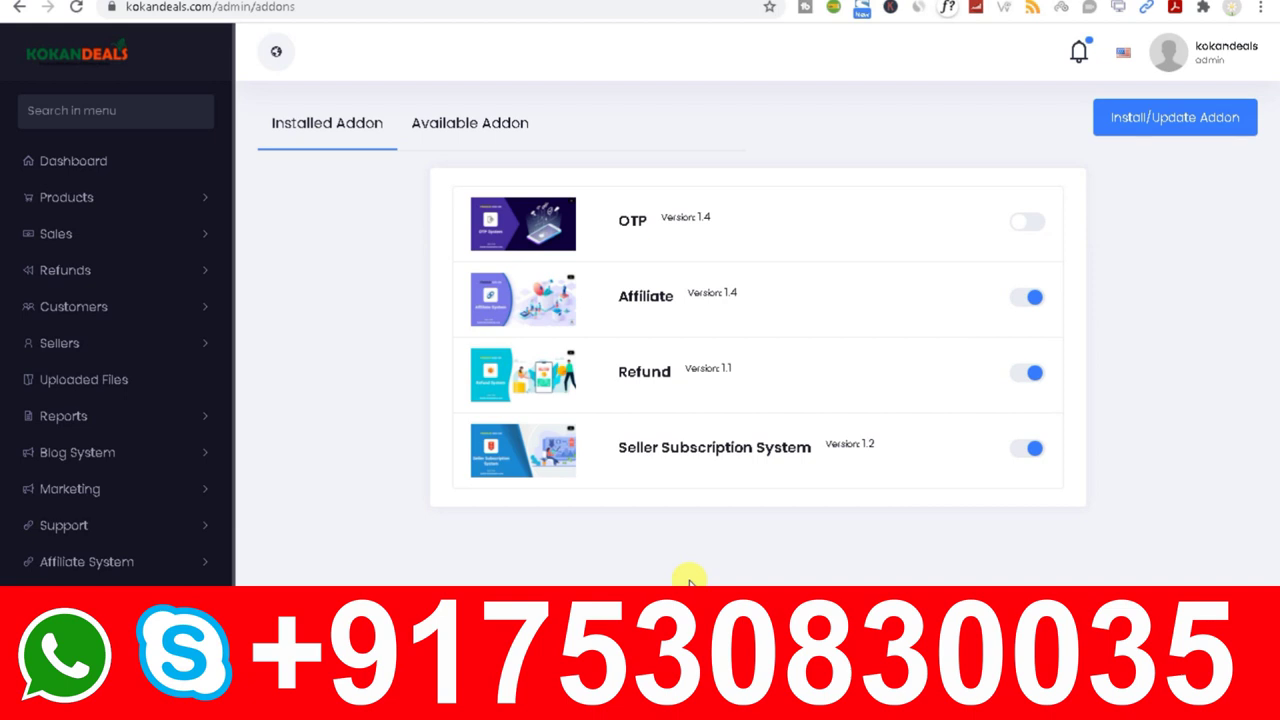
# Step: Switch off the Seller Subscription System addon and reload the seller's Products page
pyautogui.click(1032, 457)
pyautogui.click(52, 164)
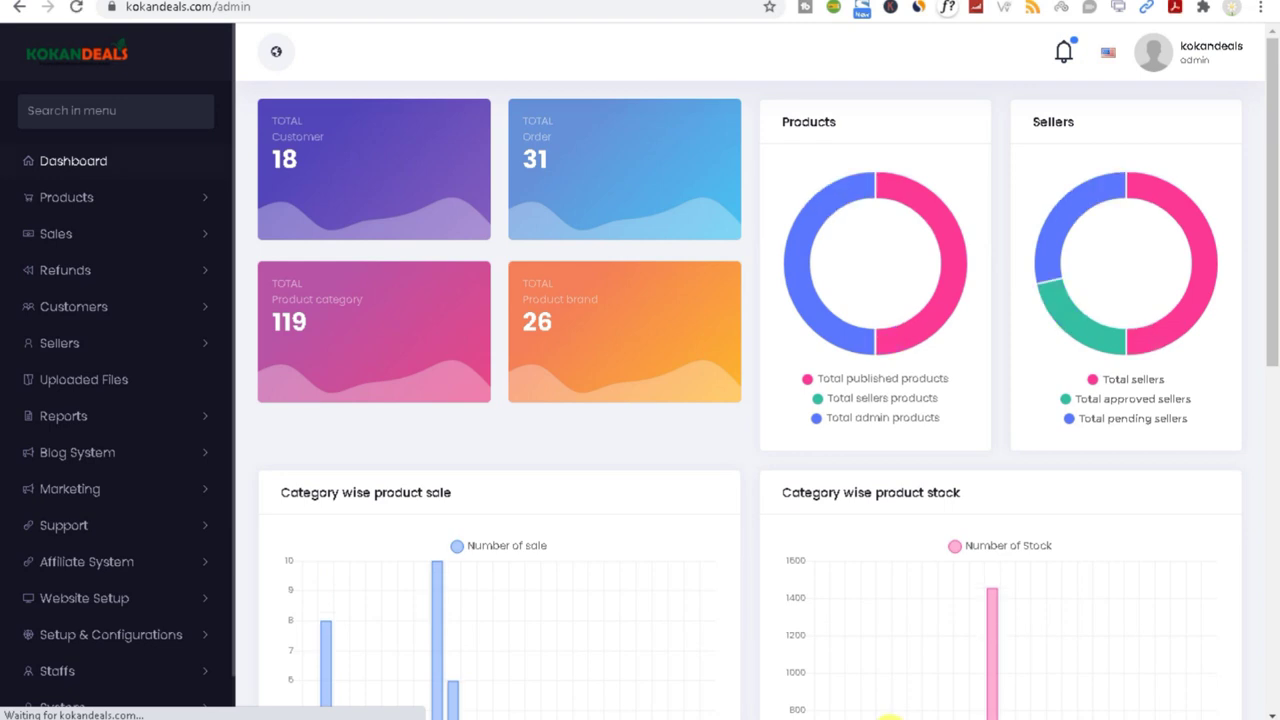
pyautogui.moveTo(1008, 708)
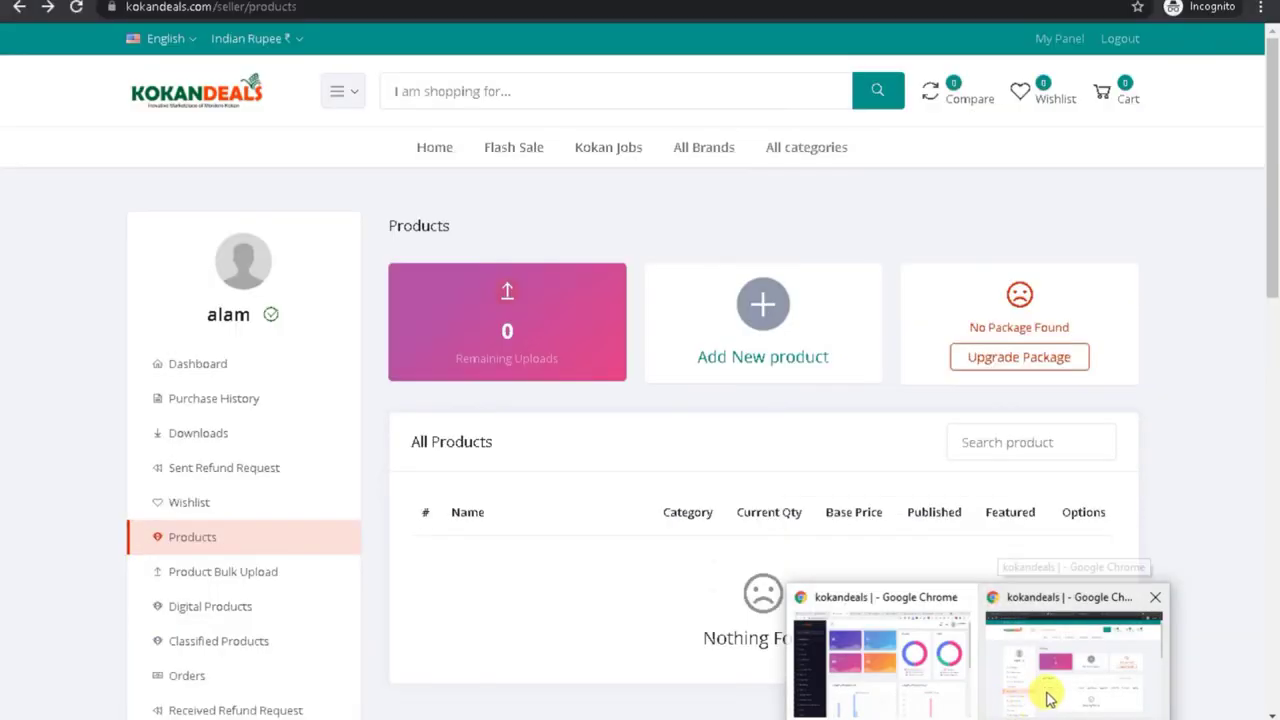
pyautogui.click(1047, 690)
pyautogui.click(78, 7)
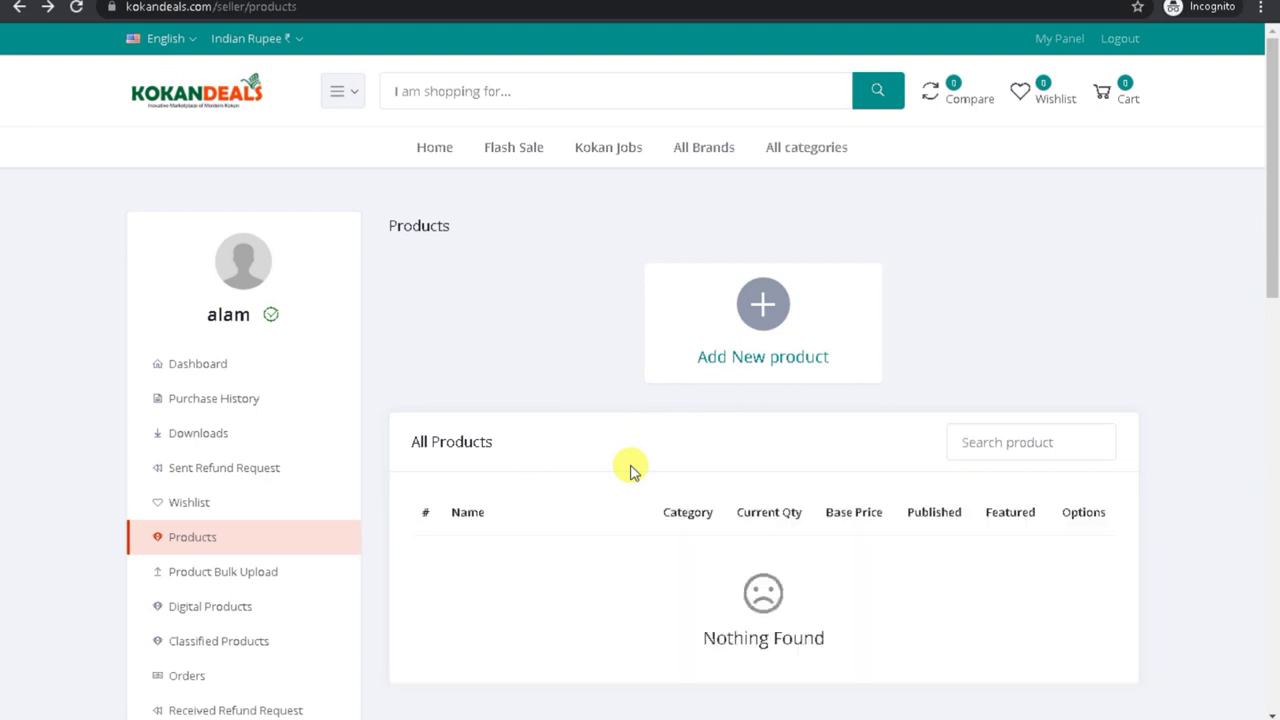
# Step: Start a new product as the seller and scroll down through the add-product form
pyautogui.moveTo(1271, 226); pyautogui.dragTo(1271, 284)
pyautogui.click(716, 199)
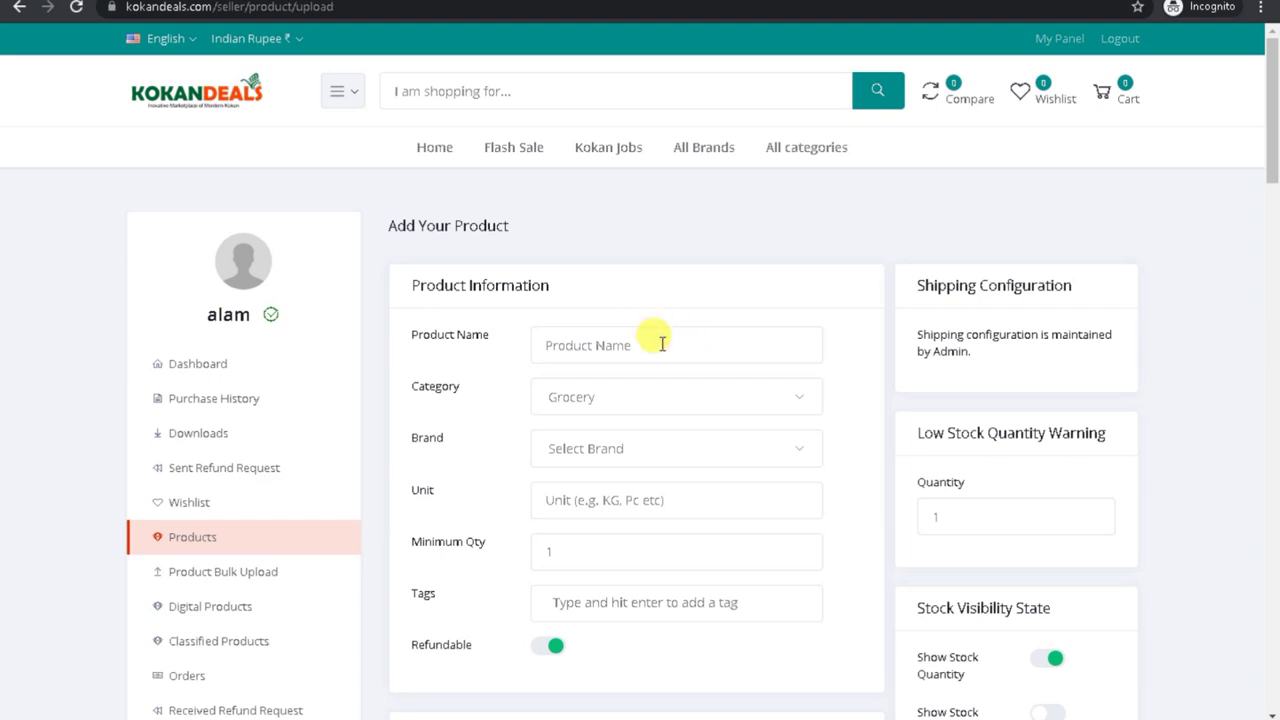
pyautogui.scroll(-3, 1269, 283)
pyautogui.scroll(-2, 1273, 252)
pyautogui.moveTo(1273, 252); pyautogui.dragTo(1266, 460)
# Step: Re-enable Seller Subscription System in Addon Manager and reload the seller's Products page
pyautogui.click(903, 700)
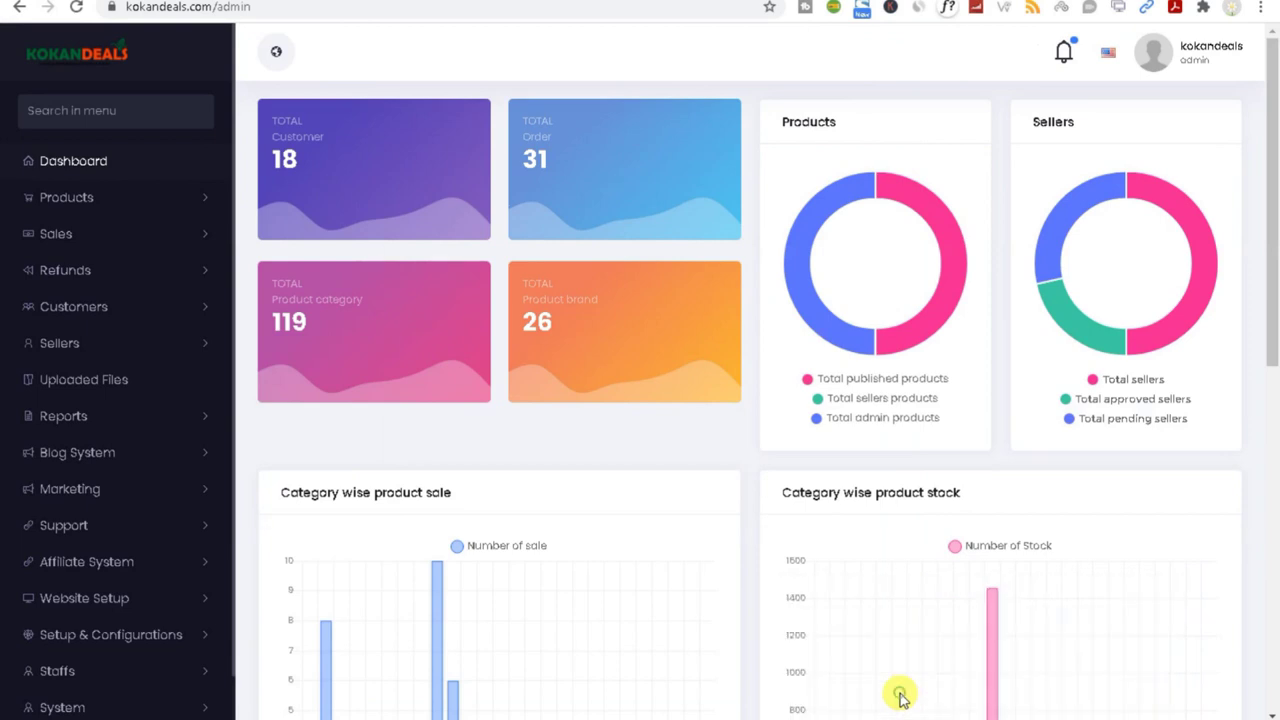
pyautogui.moveTo(1271, 306); pyautogui.dragTo(1270, 474)
pyautogui.scroll(-1, 163, 700)
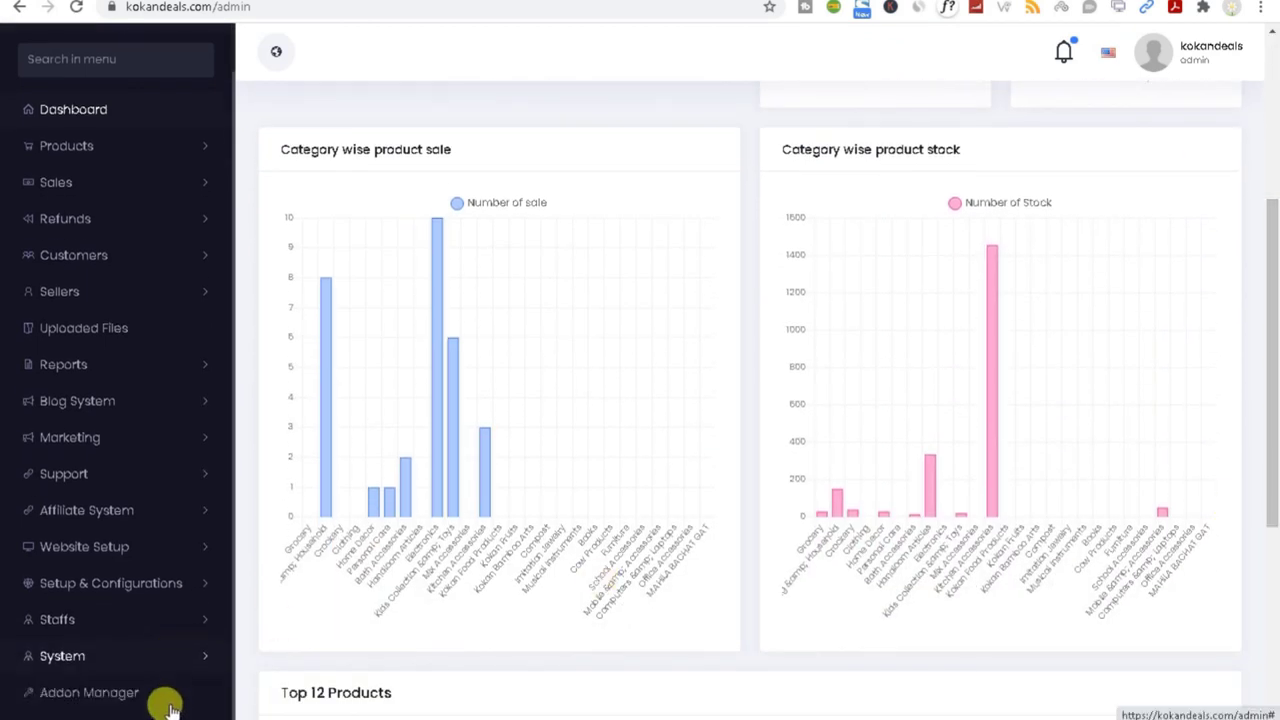
pyautogui.click(130, 699)
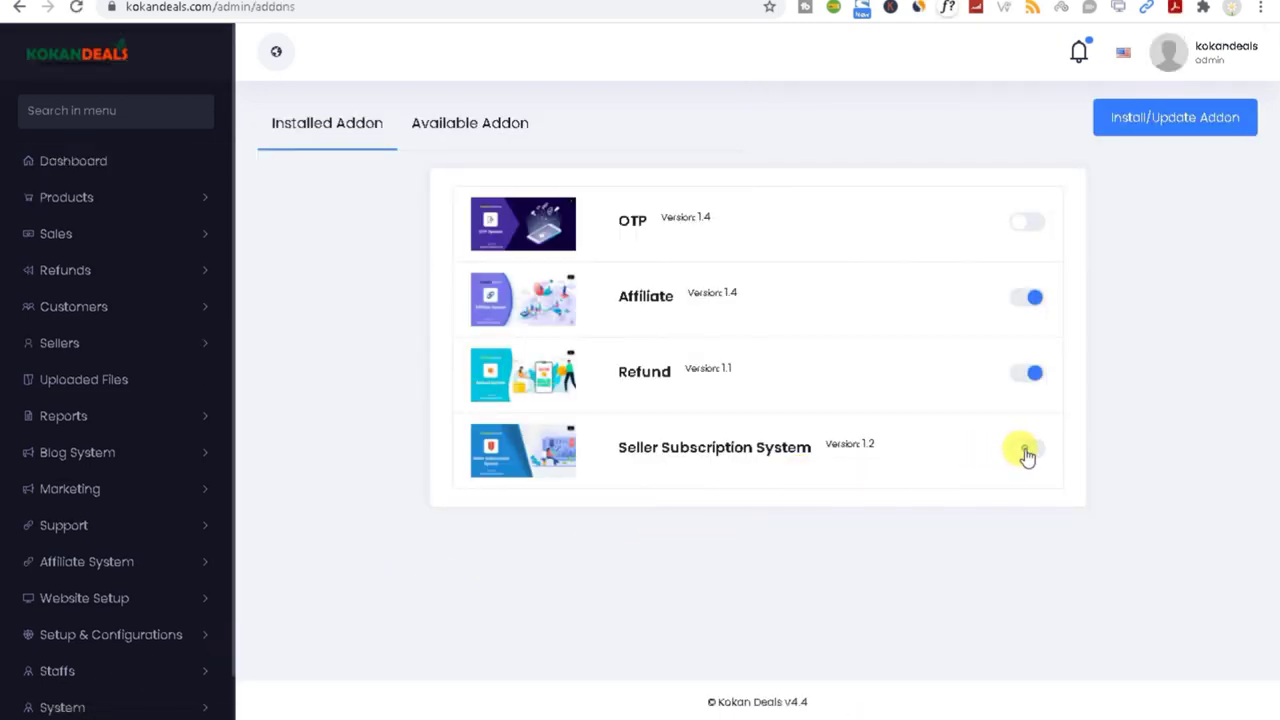
pyautogui.moveTo(1006, 709)
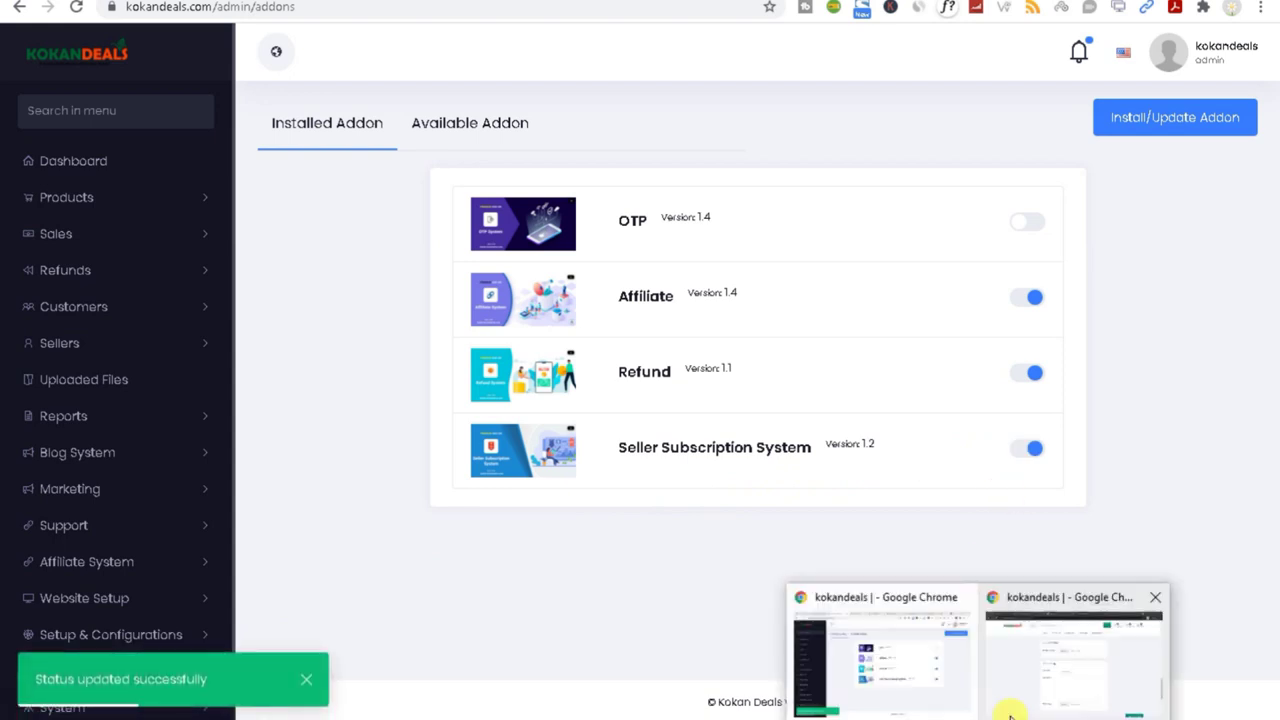
pyautogui.click(1066, 686)
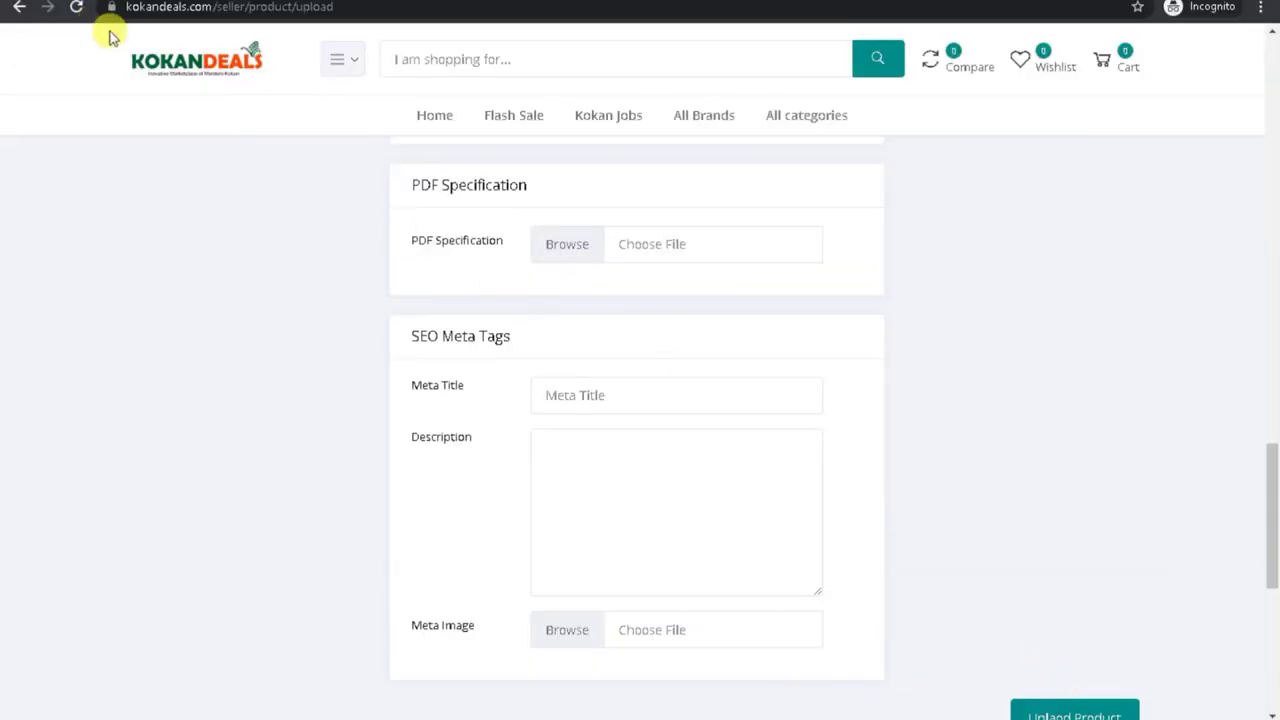
pyautogui.click(78, 8)
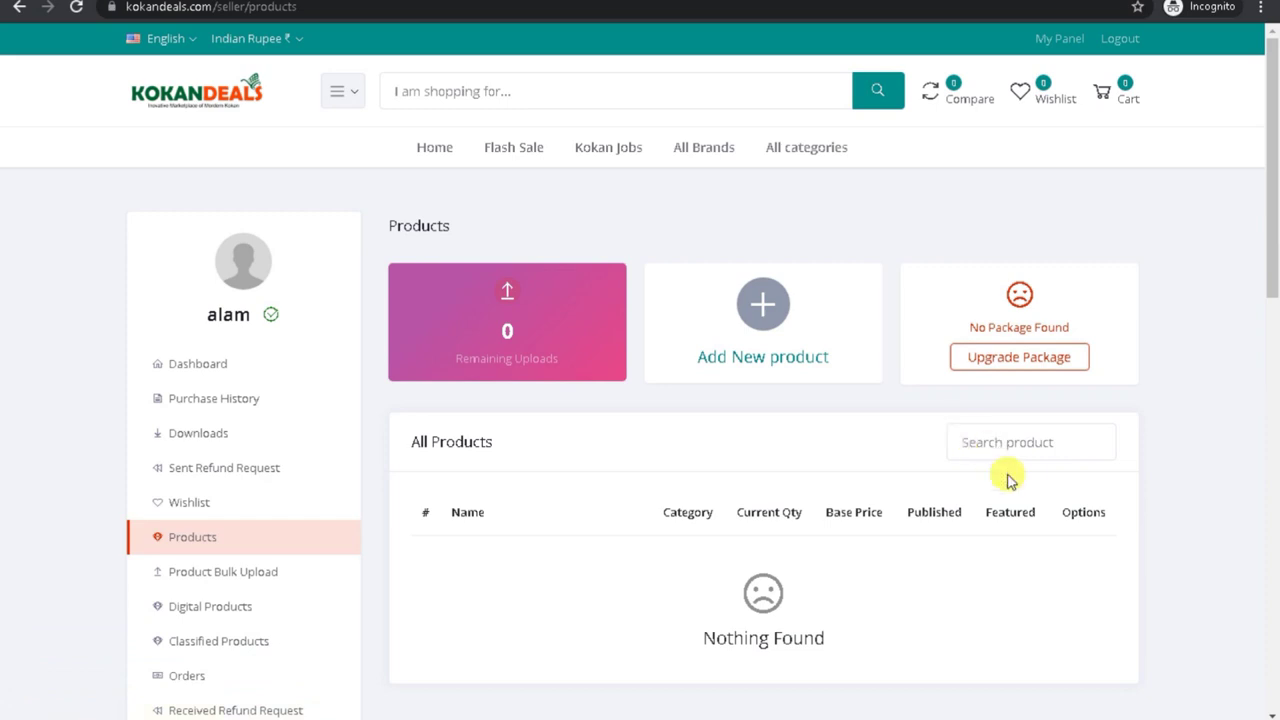
# Step: Browse the seller's Downloads, Sent Refund Requests and Orders pages
pyautogui.moveTo(1266, 240); pyautogui.dragTo(1274, 286)
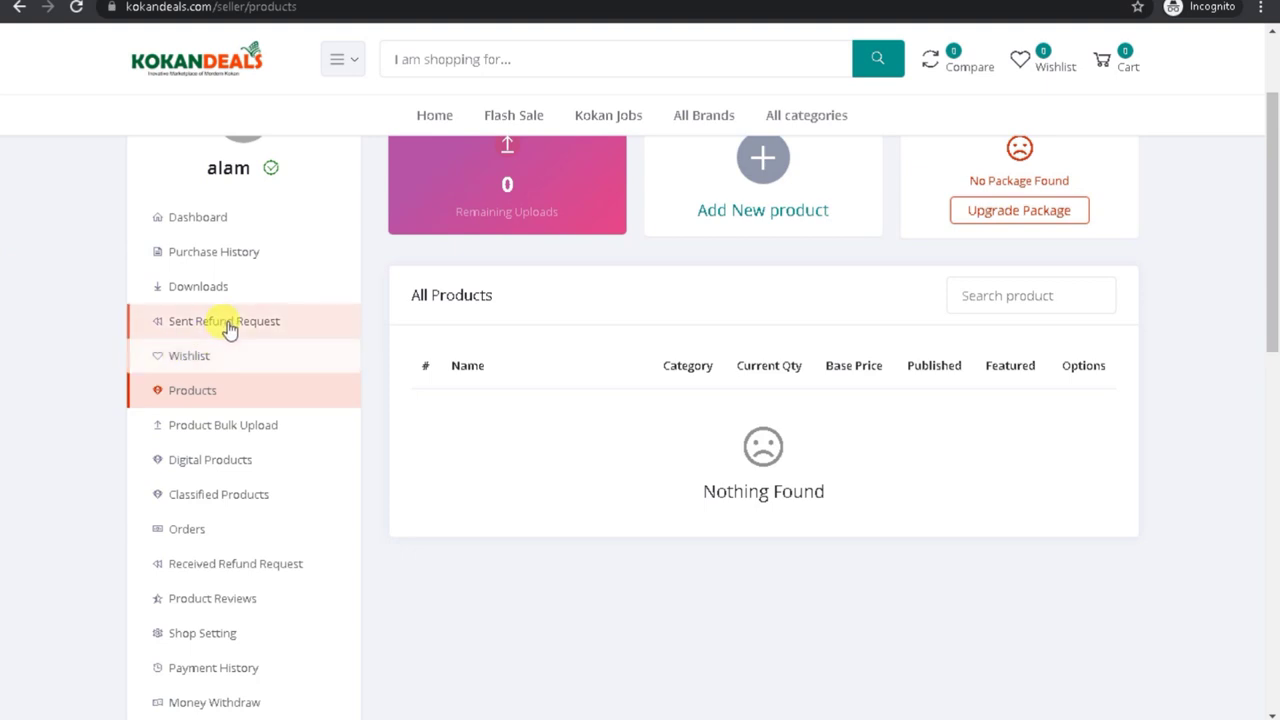
pyautogui.click(216, 287)
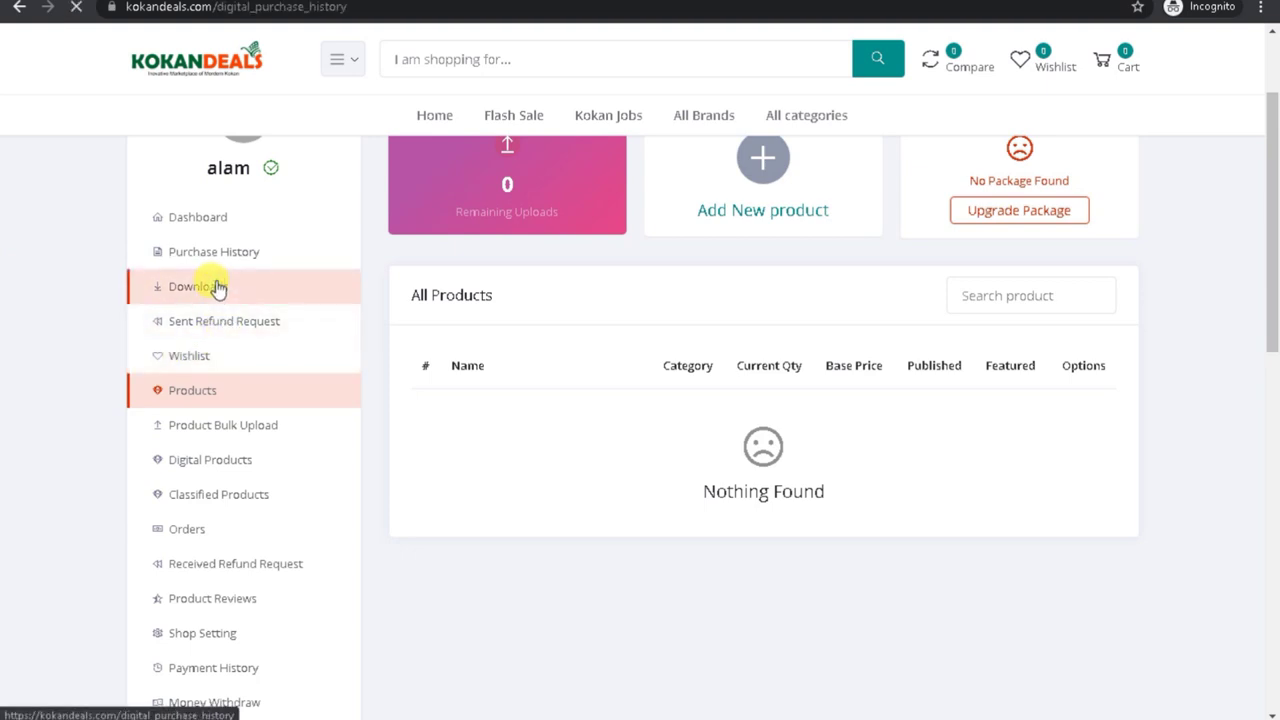
pyautogui.click(228, 470)
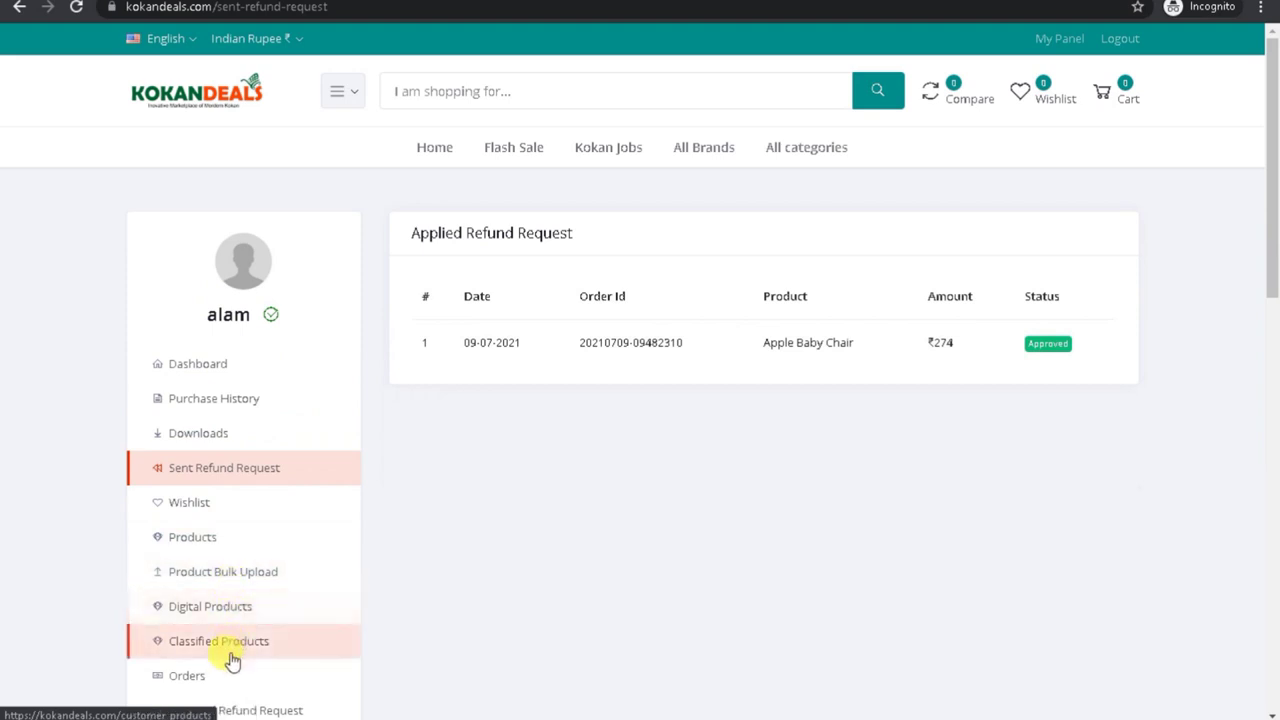
pyautogui.click(224, 686)
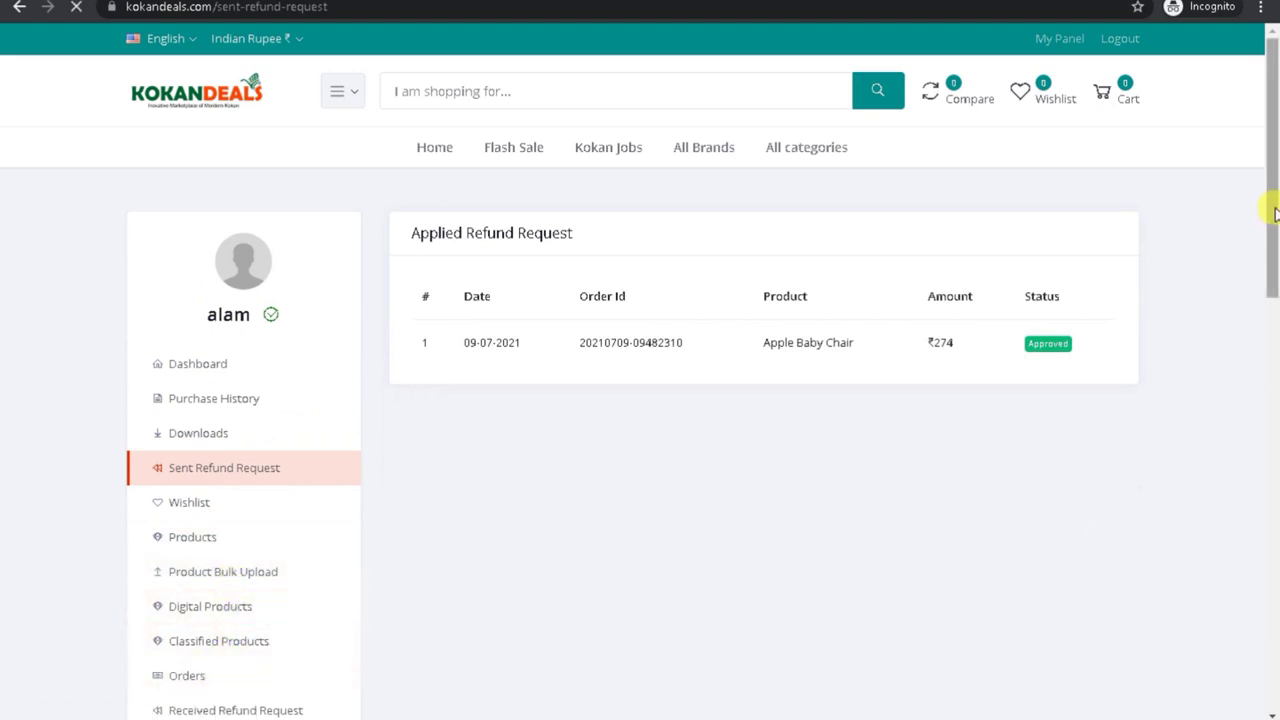
pyautogui.moveTo(1271, 209); pyautogui.dragTo(1271, 280)
pyautogui.moveTo(1266, 228); pyautogui.dragTo(1260, 354)
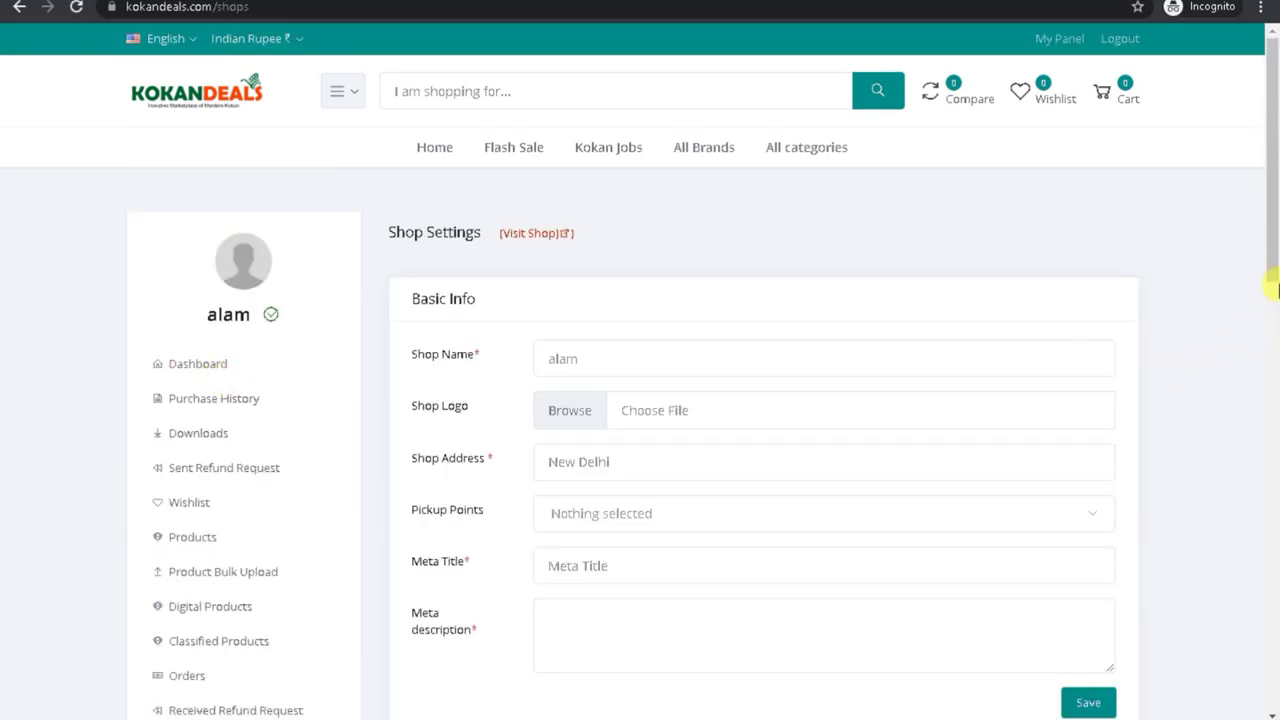
pyautogui.moveTo(1274, 235); pyautogui.dragTo(1243, 394)
# Step: View the seller's Payment History and Commission History, highlighting the Admin Commission heading
pyautogui.click(190, 328)
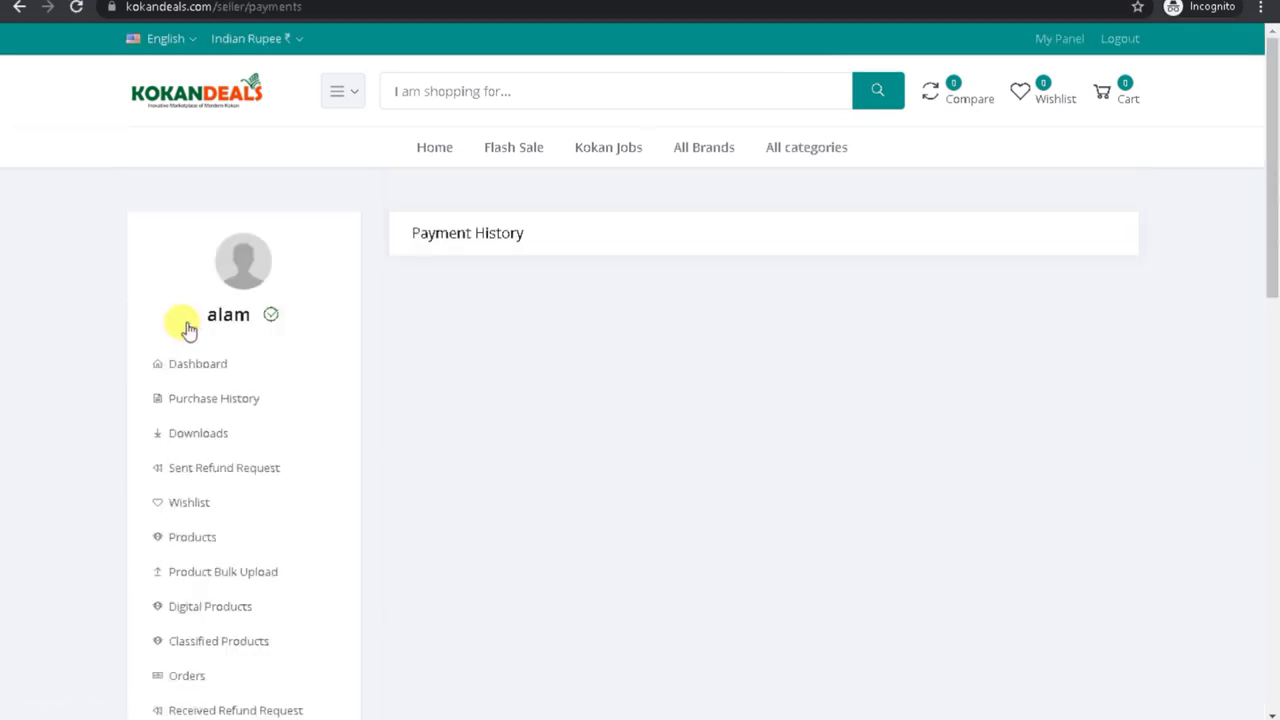
pyautogui.moveTo(1271, 277); pyautogui.dragTo(1263, 423)
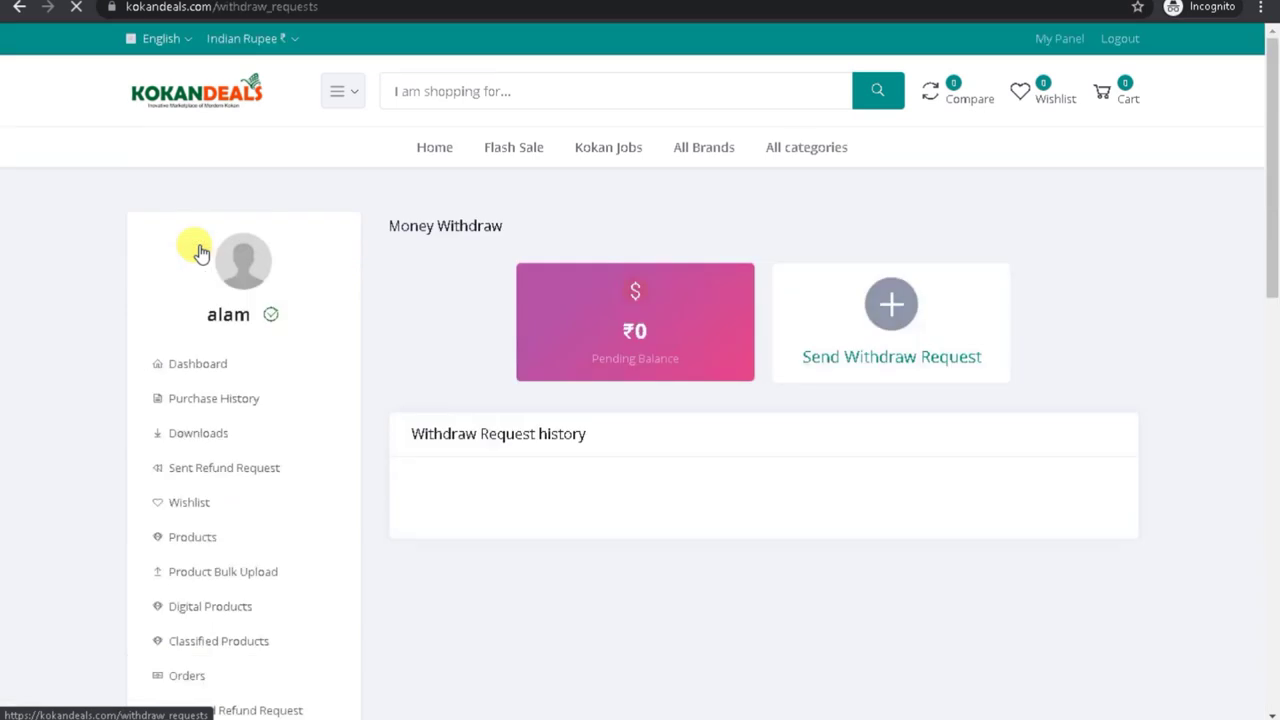
pyautogui.moveTo(1271, 198); pyautogui.dragTo(1263, 425)
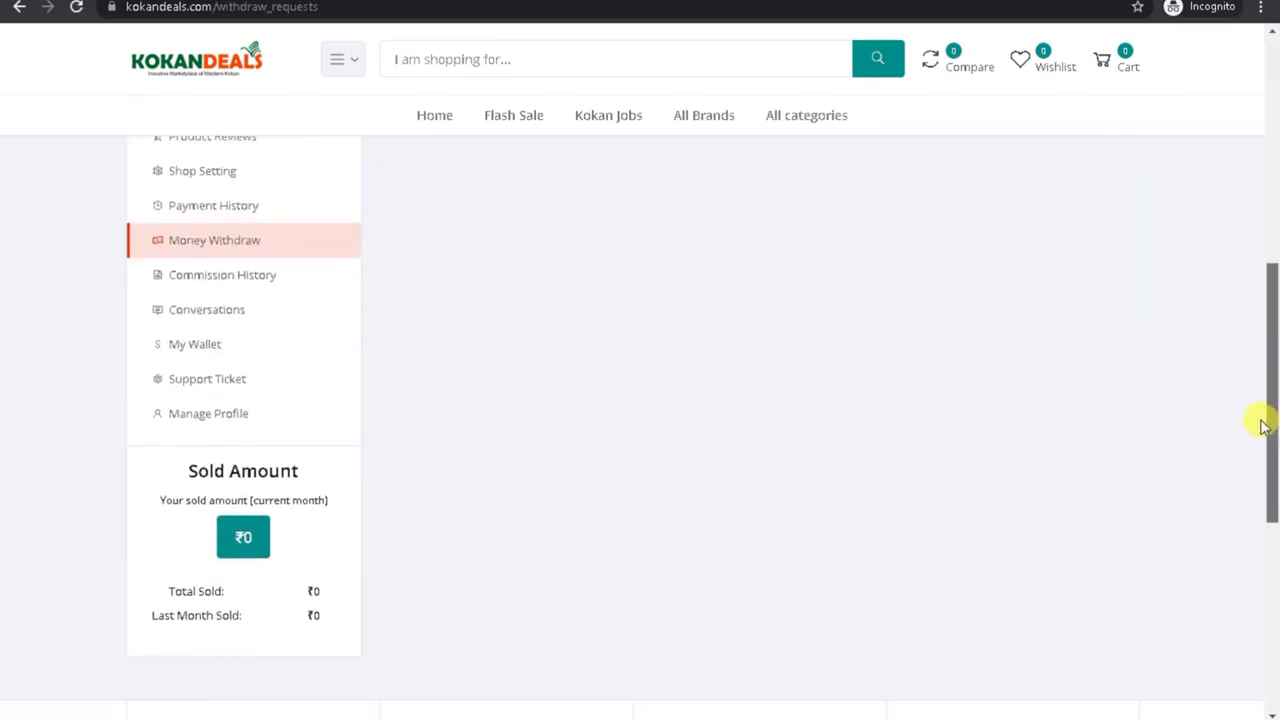
pyautogui.click(190, 268)
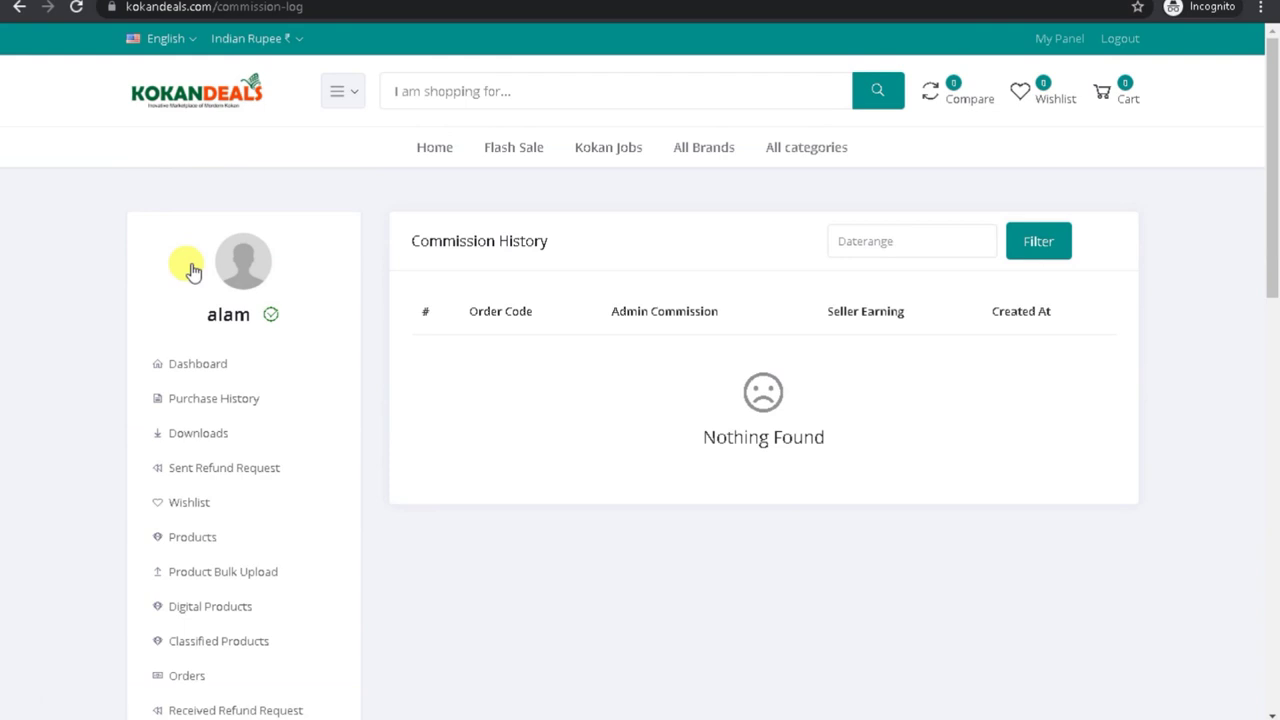
pyautogui.tripleClick(659, 318)
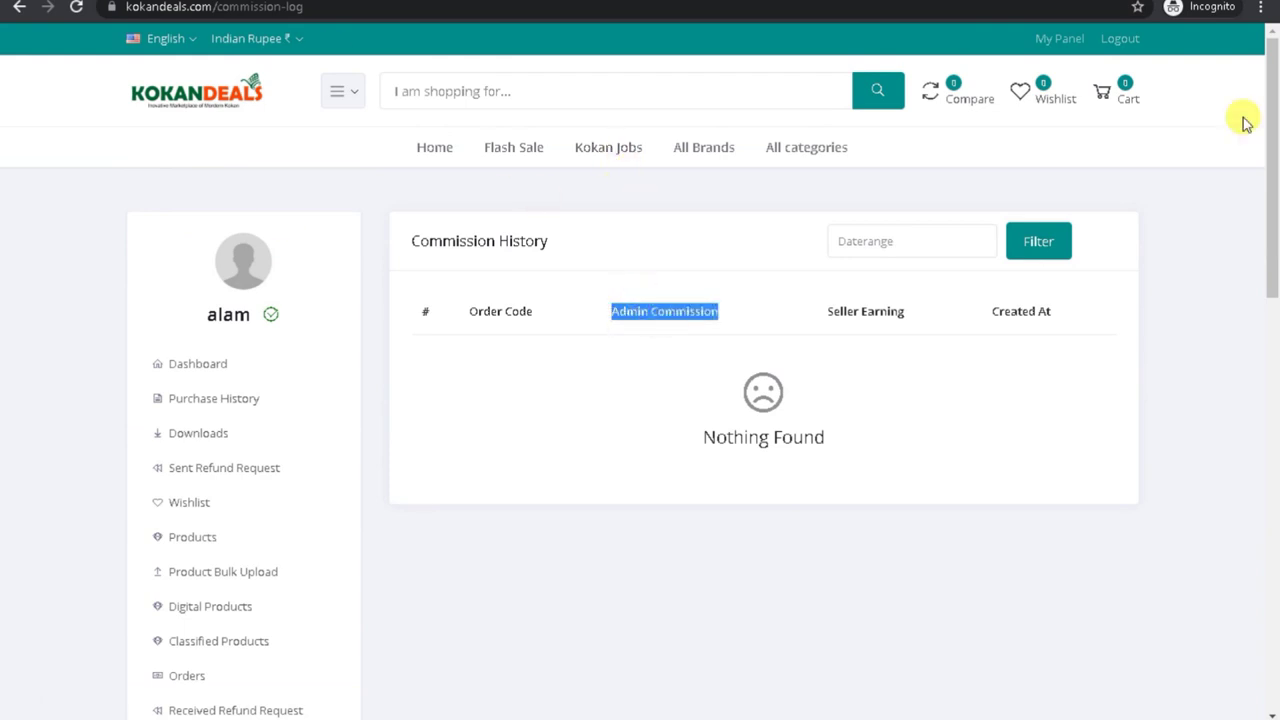
pyautogui.moveTo(1276, 197); pyautogui.dragTo(1274, 371)
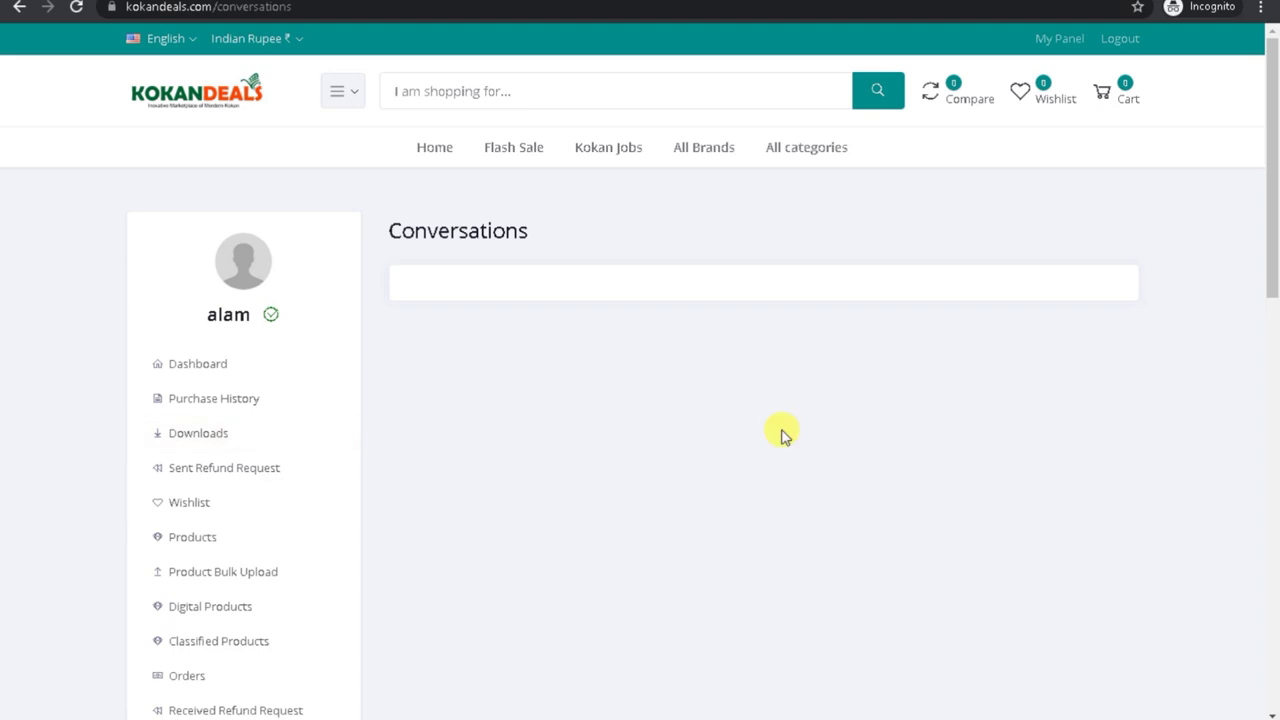
pyautogui.moveTo(1271, 271); pyautogui.dragTo(1258, 468)
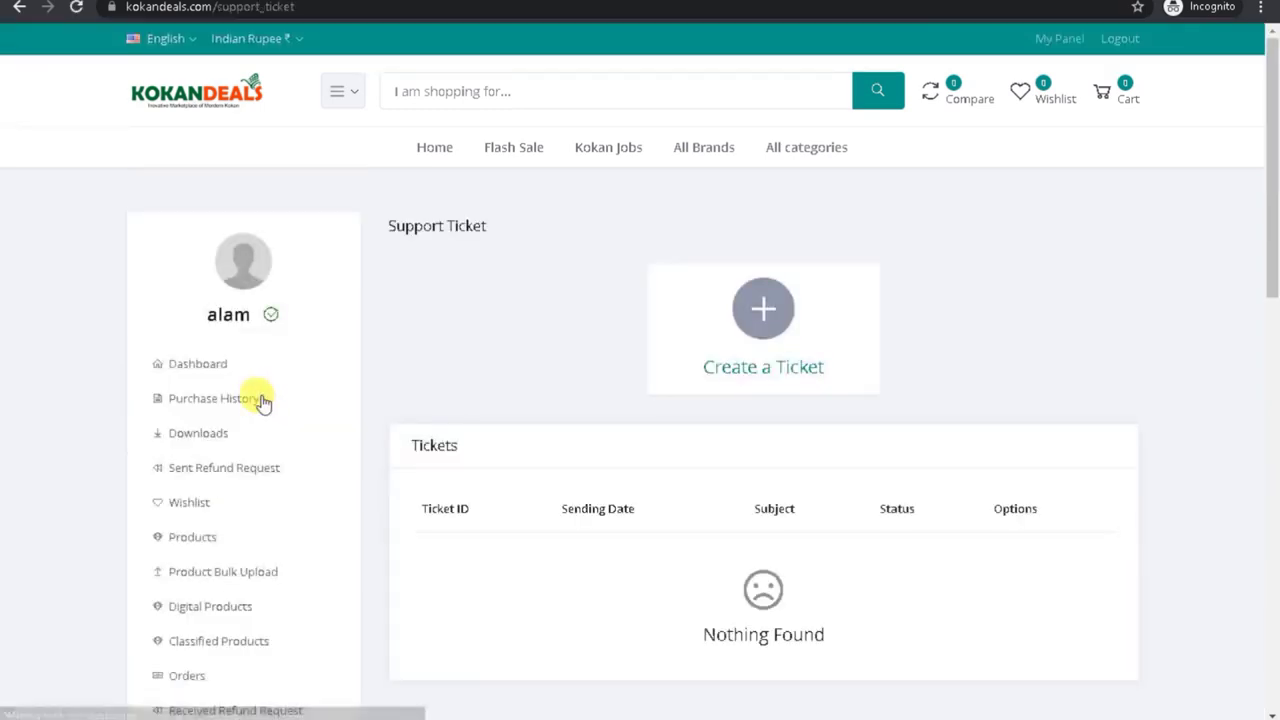
# Step: Open the Create a Ticket form and close it without sending
pyautogui.click(768, 310)
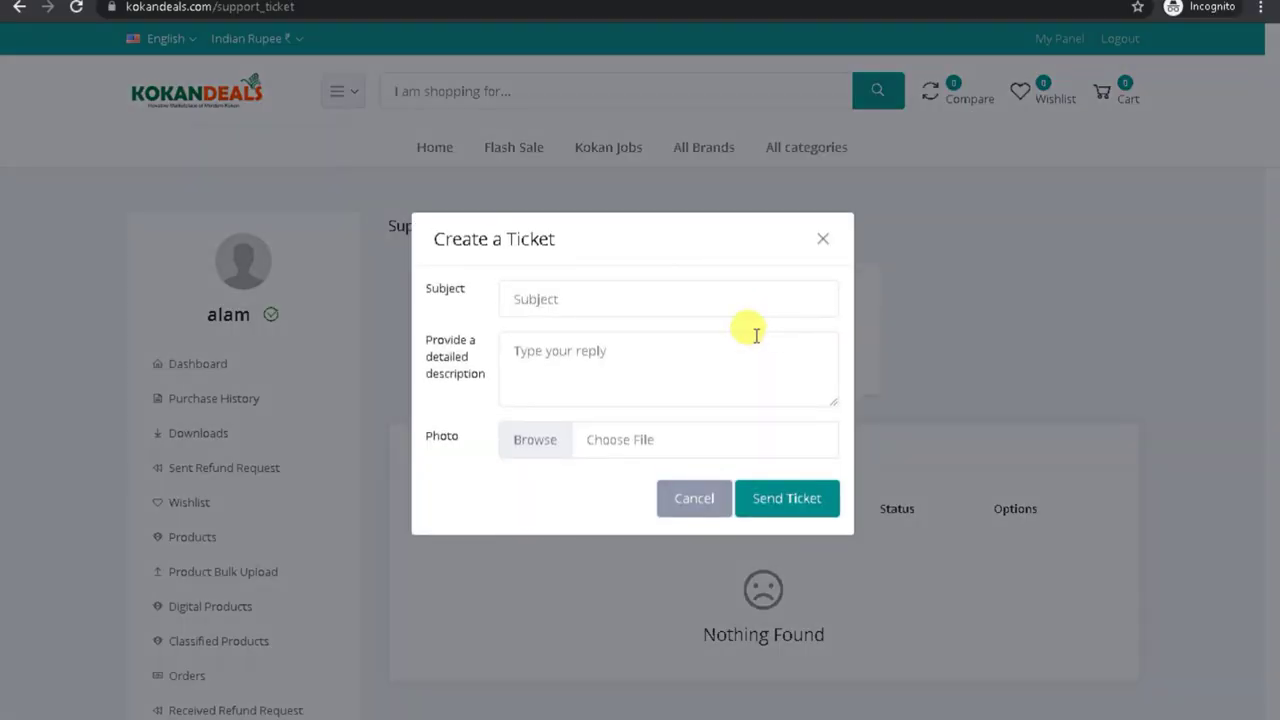
pyautogui.click(820, 237)
pyautogui.moveTo(1270, 120); pyautogui.dragTo(1273, 425)
# Step: In Manage Profile, try verifying and updating the account e-mail; it's rejected as 'Email already exists!'
pyautogui.click(232, 324)
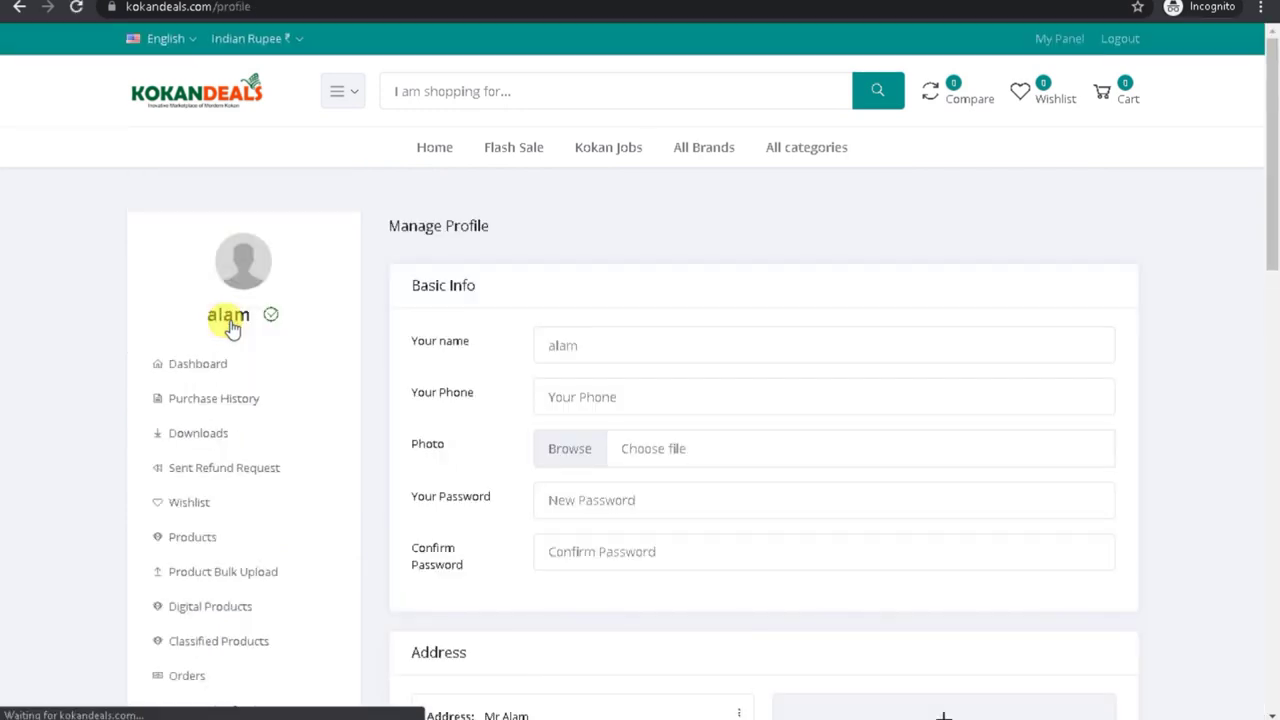
pyautogui.moveTo(1272, 243); pyautogui.dragTo(1271, 523)
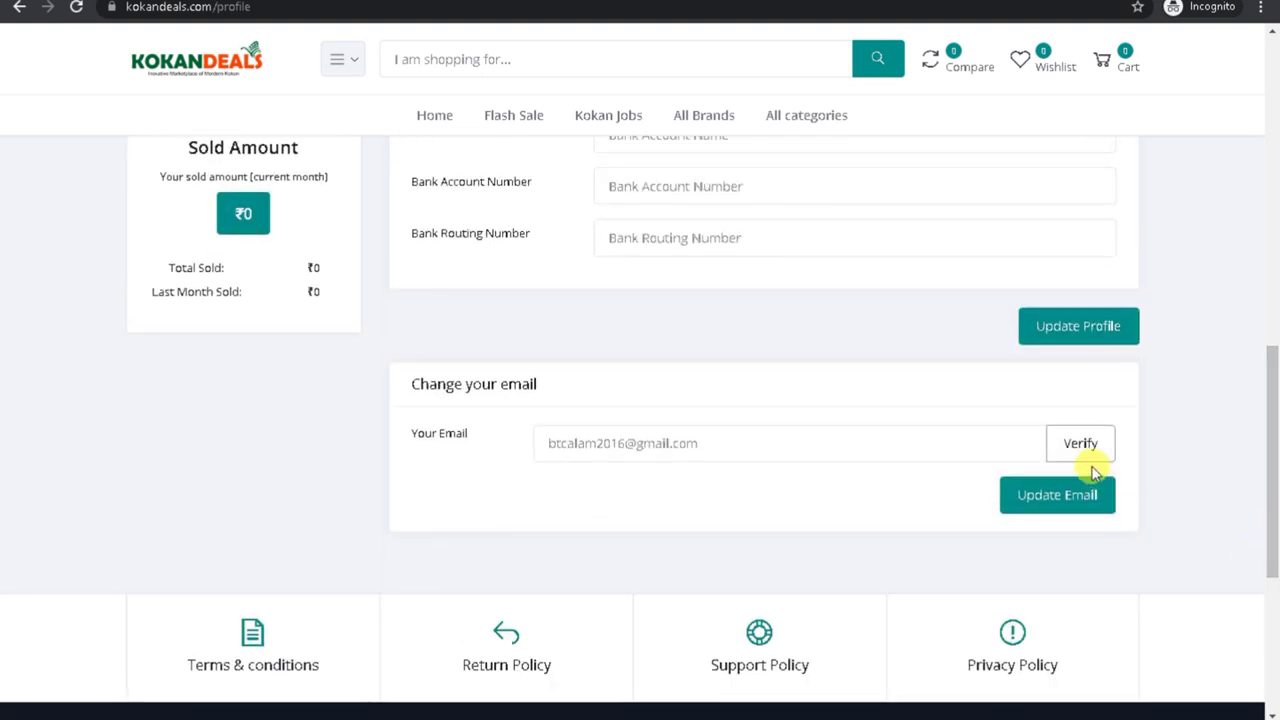
pyautogui.doubleClick(590, 443)
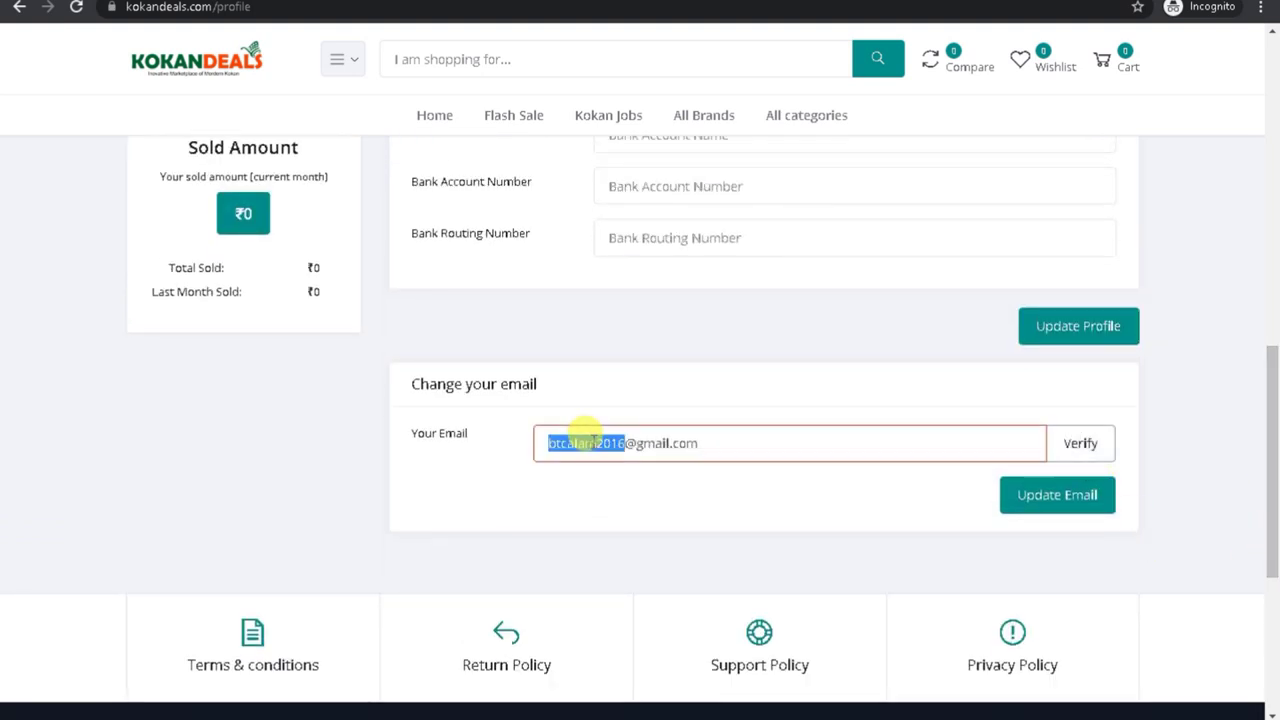
pyautogui.click(1072, 444)
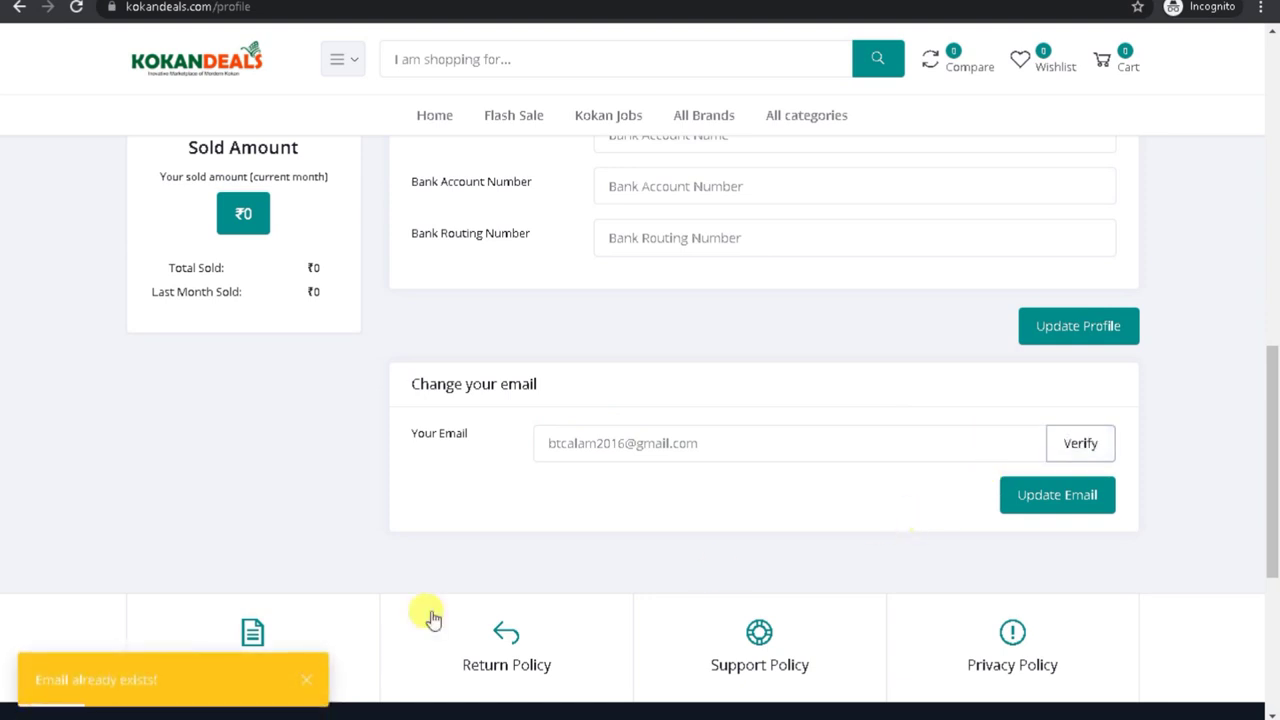
pyautogui.moveTo(33, 690); pyautogui.dragTo(157, 680)
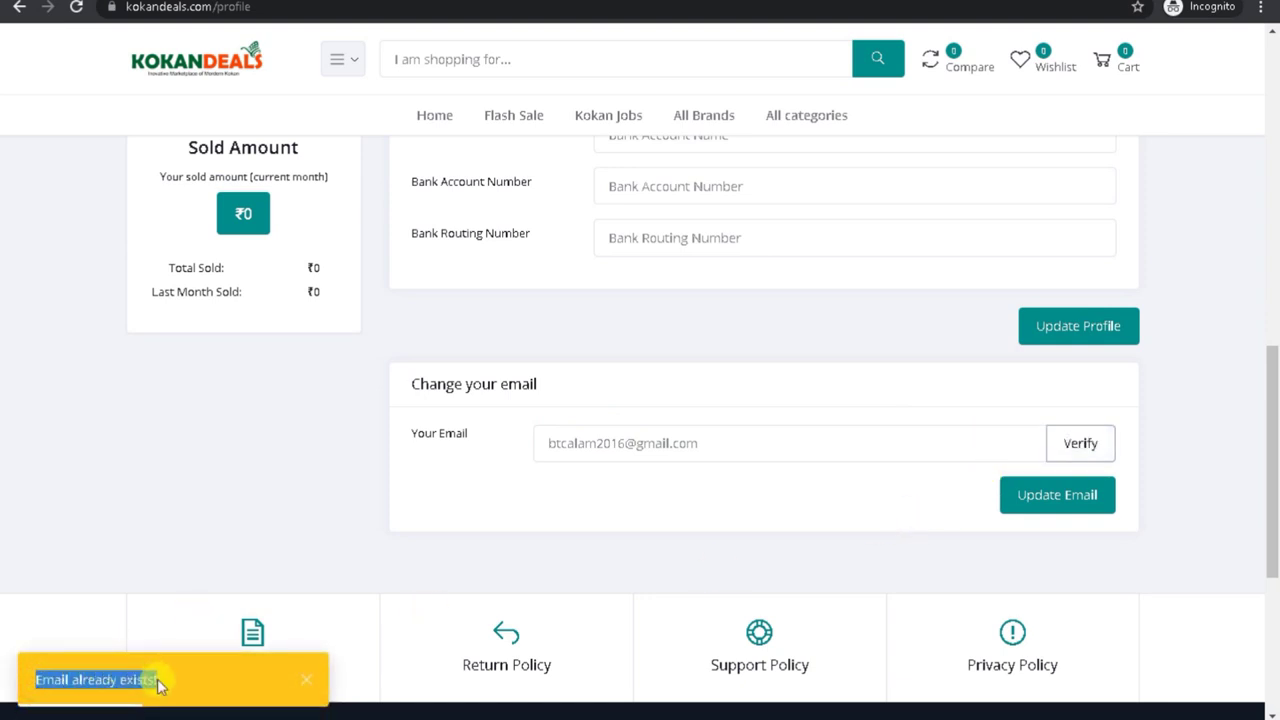
pyautogui.tripleClick(614, 446)
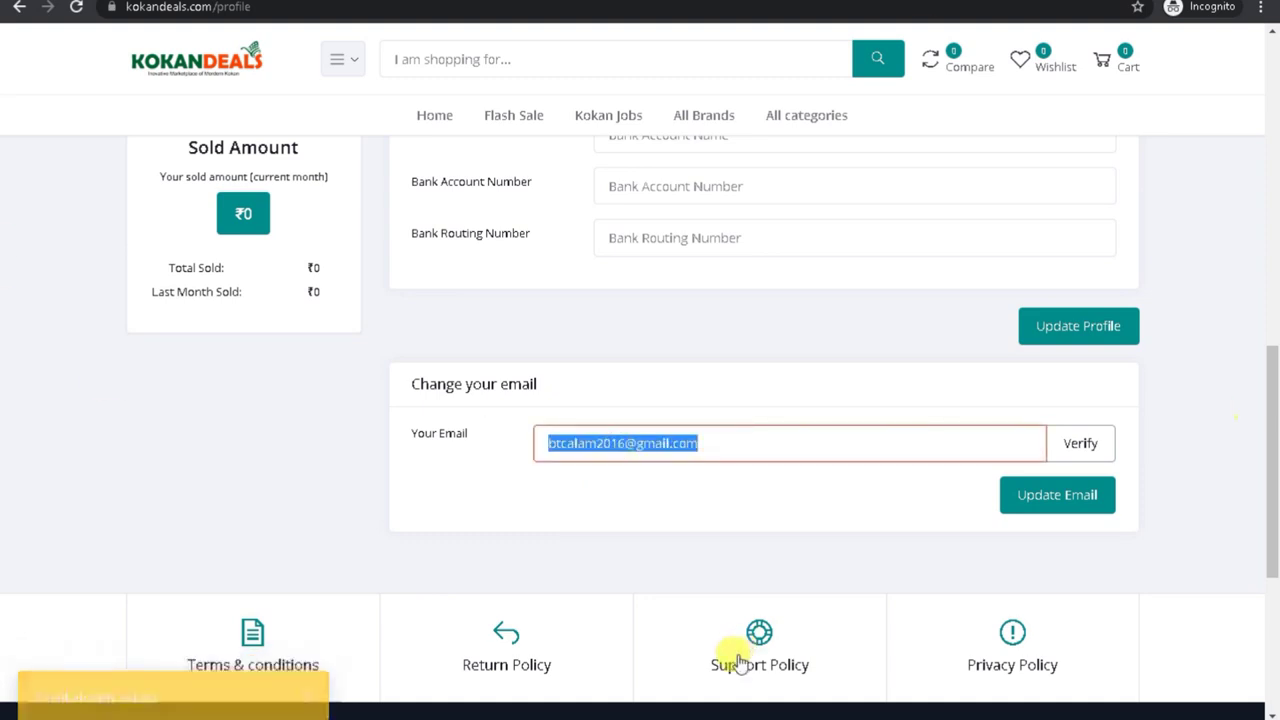
pyautogui.click(1048, 498)
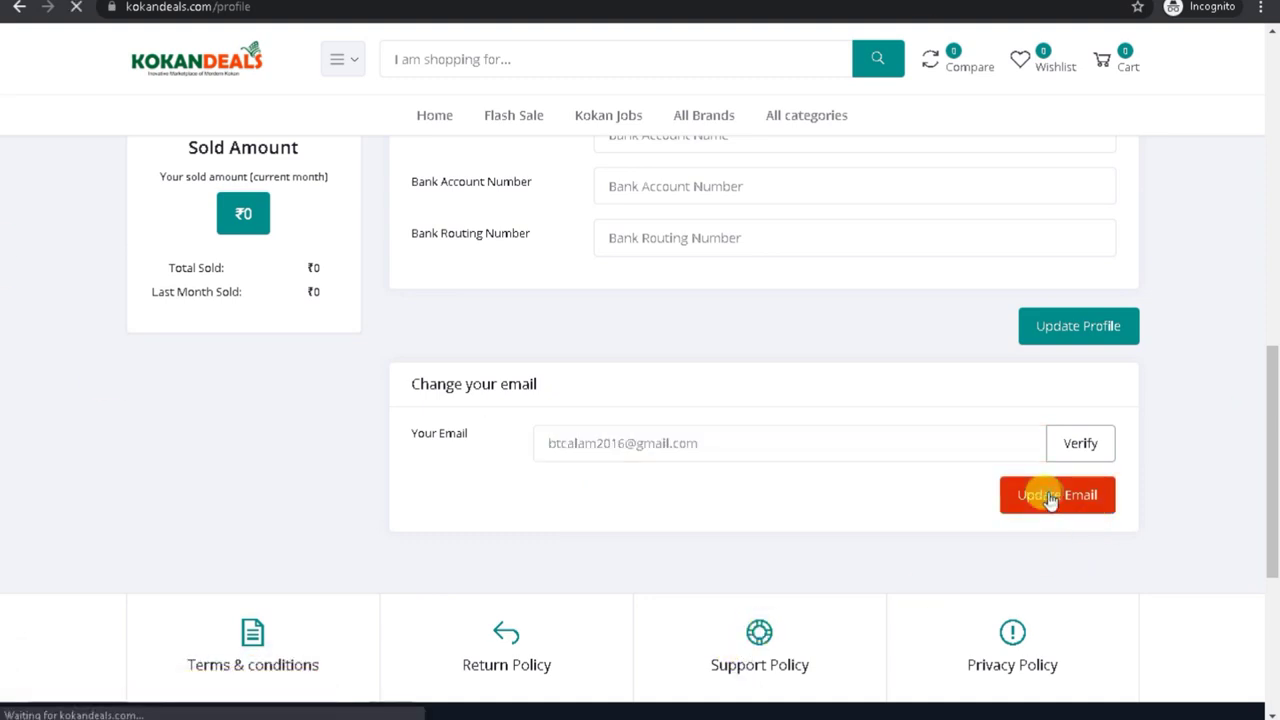
pyautogui.click(688, 445)
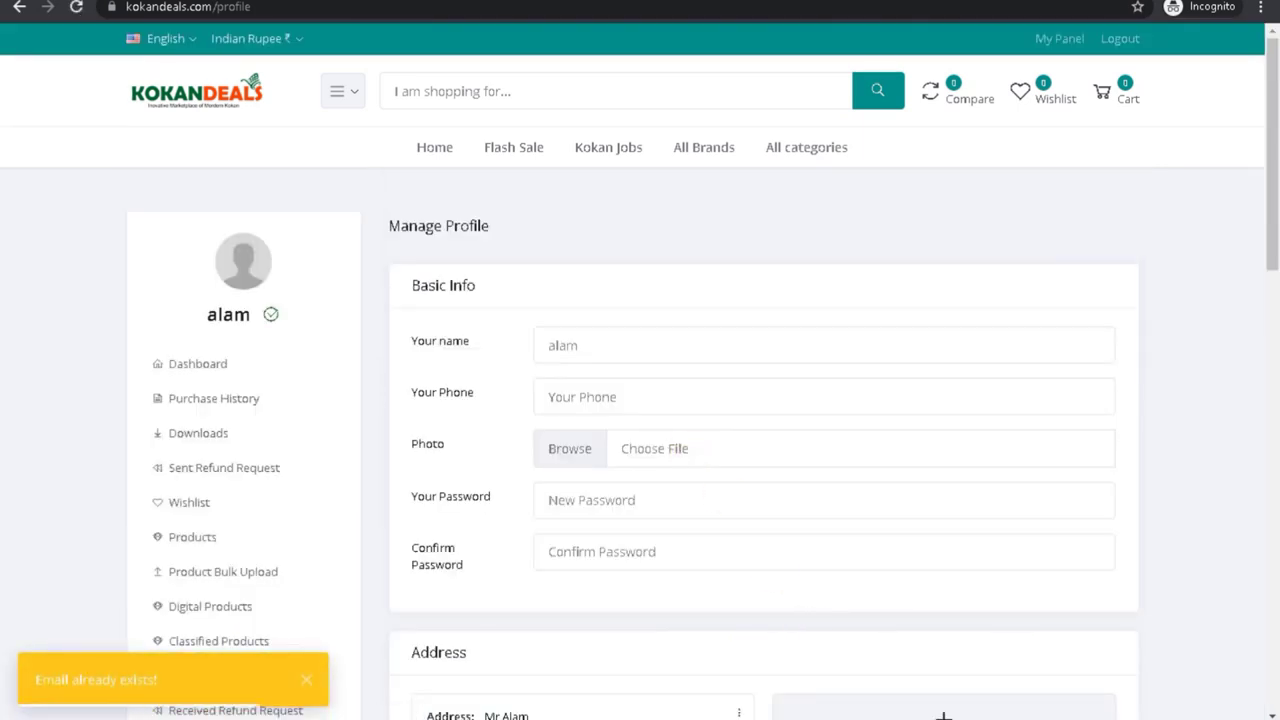
pyautogui.click(891, 691)
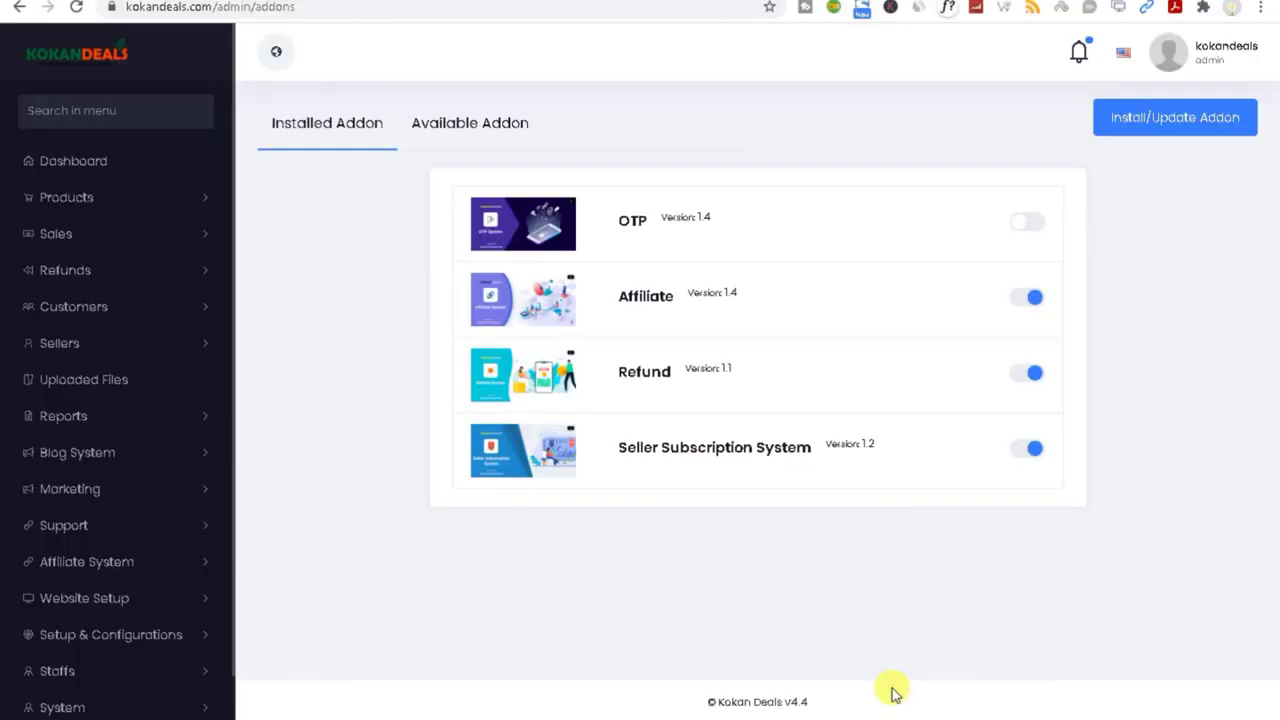
# Step: Browse the Uploaded Files library and look at the first file's actions
pyautogui.click(200, 342)
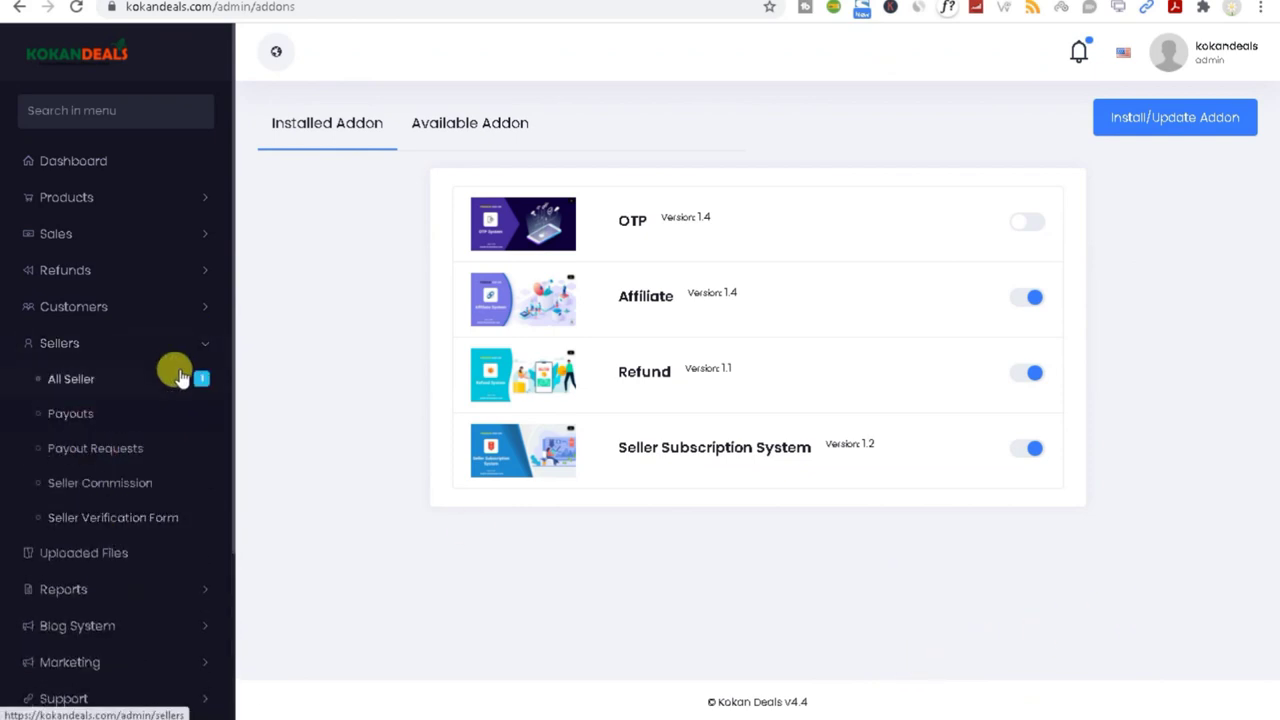
pyautogui.click(198, 344)
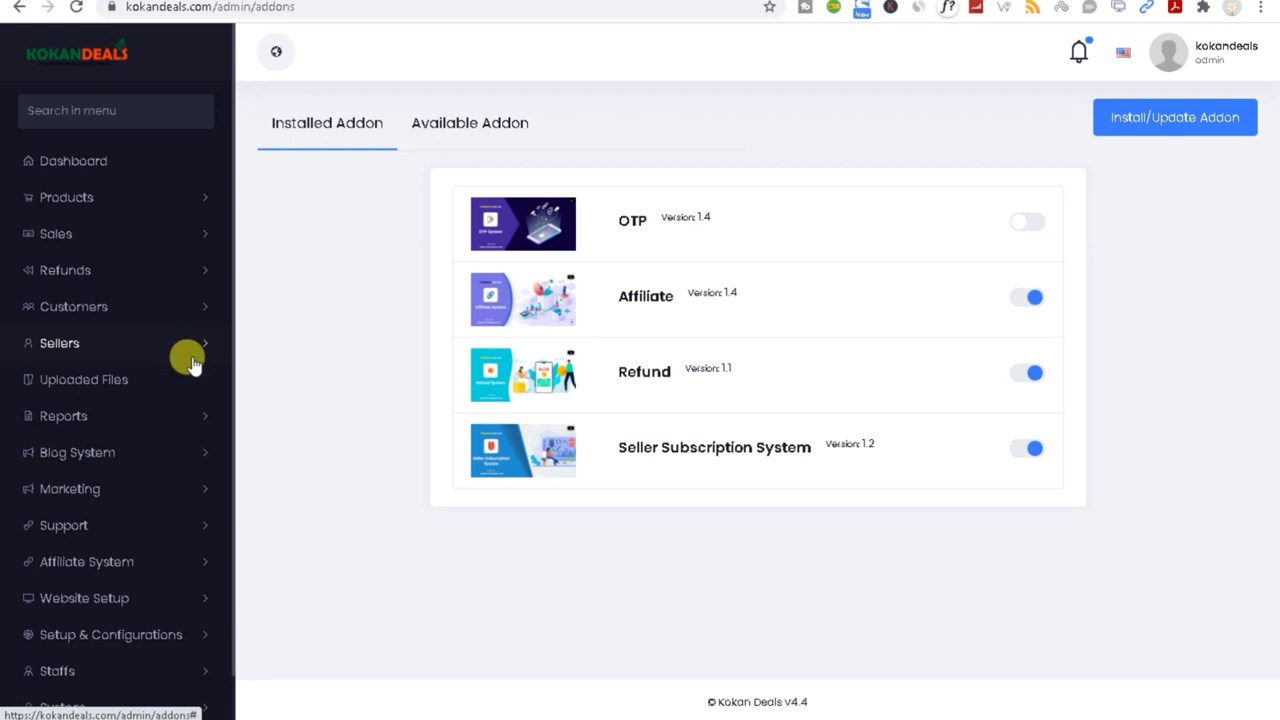
pyautogui.click(103, 388)
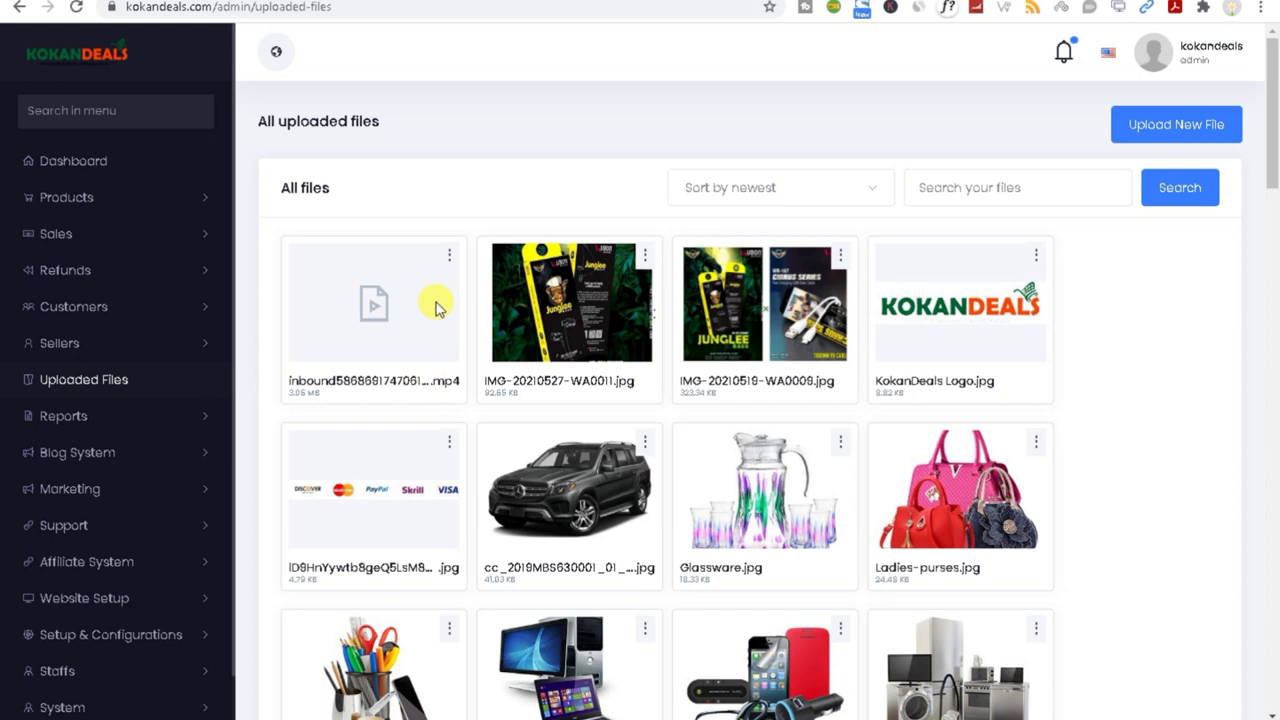
pyautogui.click(450, 260)
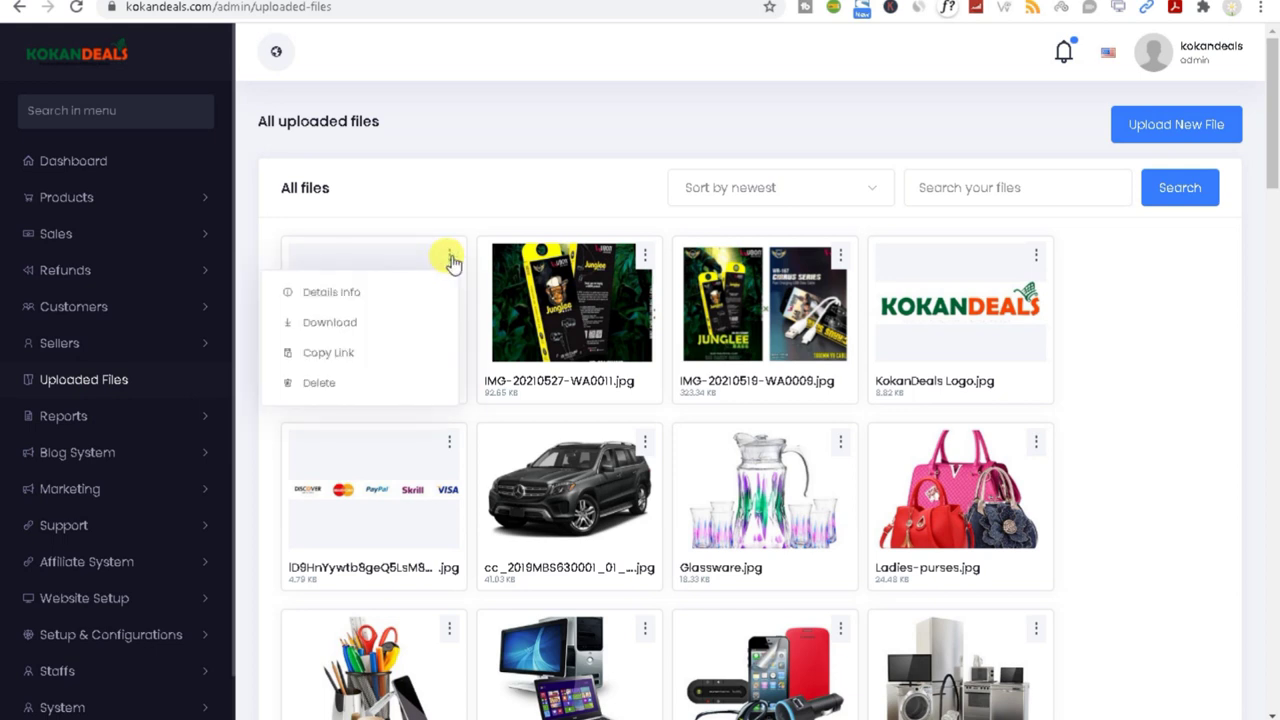
pyautogui.click(428, 188)
# Step: Open the In House Product Sale report under Reports
pyautogui.click(51, 413)
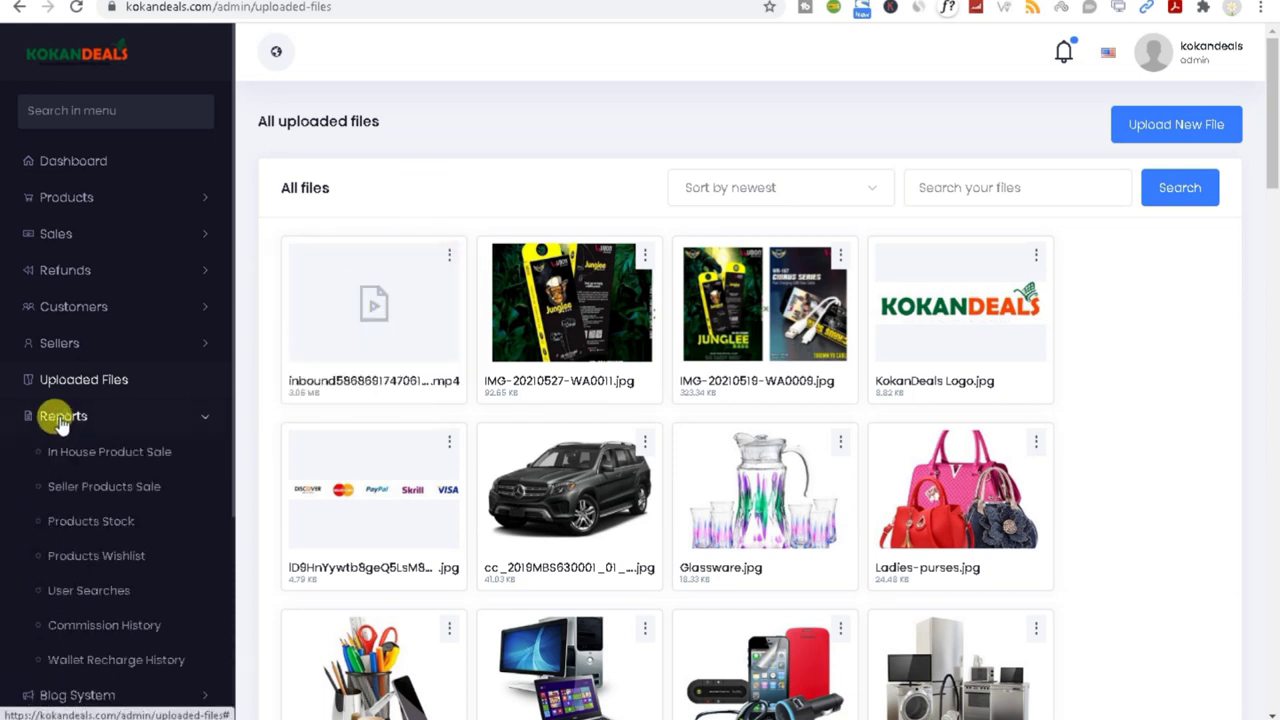
pyautogui.scroll(-3, 1266, 205)
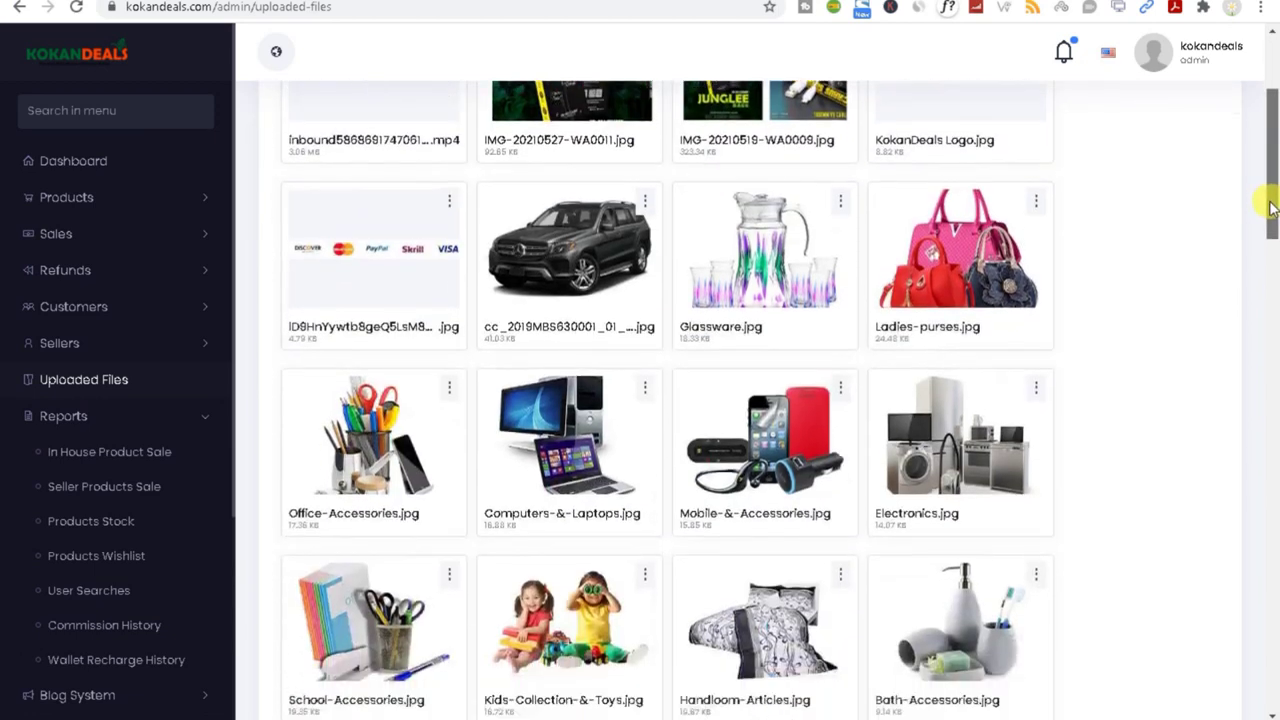
pyautogui.scroll(-1, 118, 532)
pyautogui.scroll(1, 114, 527)
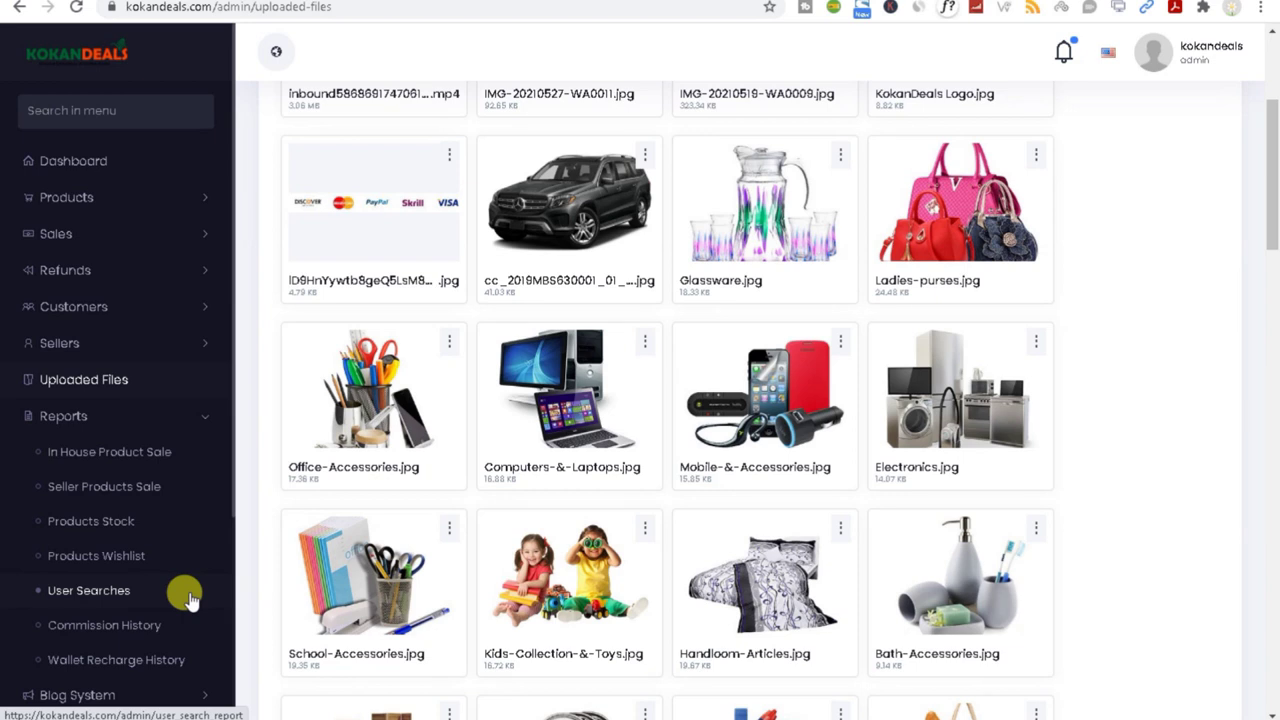
pyautogui.click(137, 460)
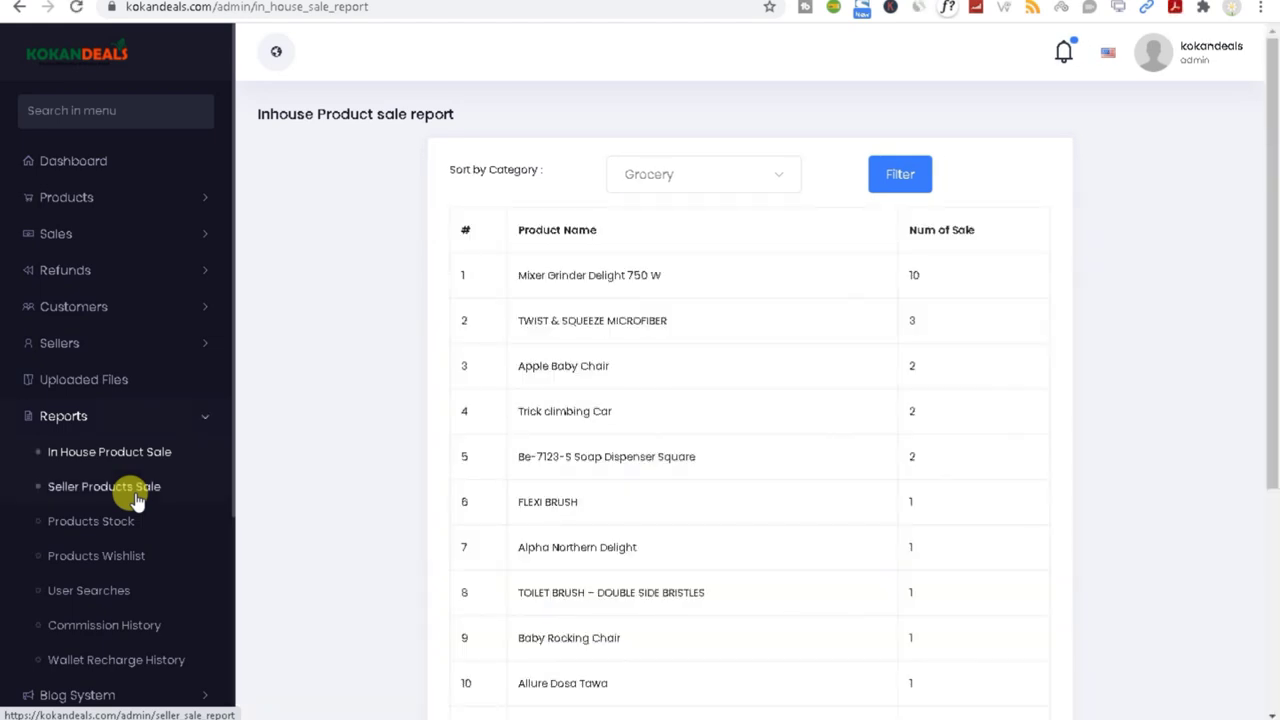
# Step: Select rows 2 and 3 of the sales table, then open the Seller Products Sale report
pyautogui.moveTo(1273, 280)
pyautogui.mouseDown()
pyautogui.moveTo(1270, 643)
pyautogui.moveTo(1272, 255)
pyautogui.mouseUp()
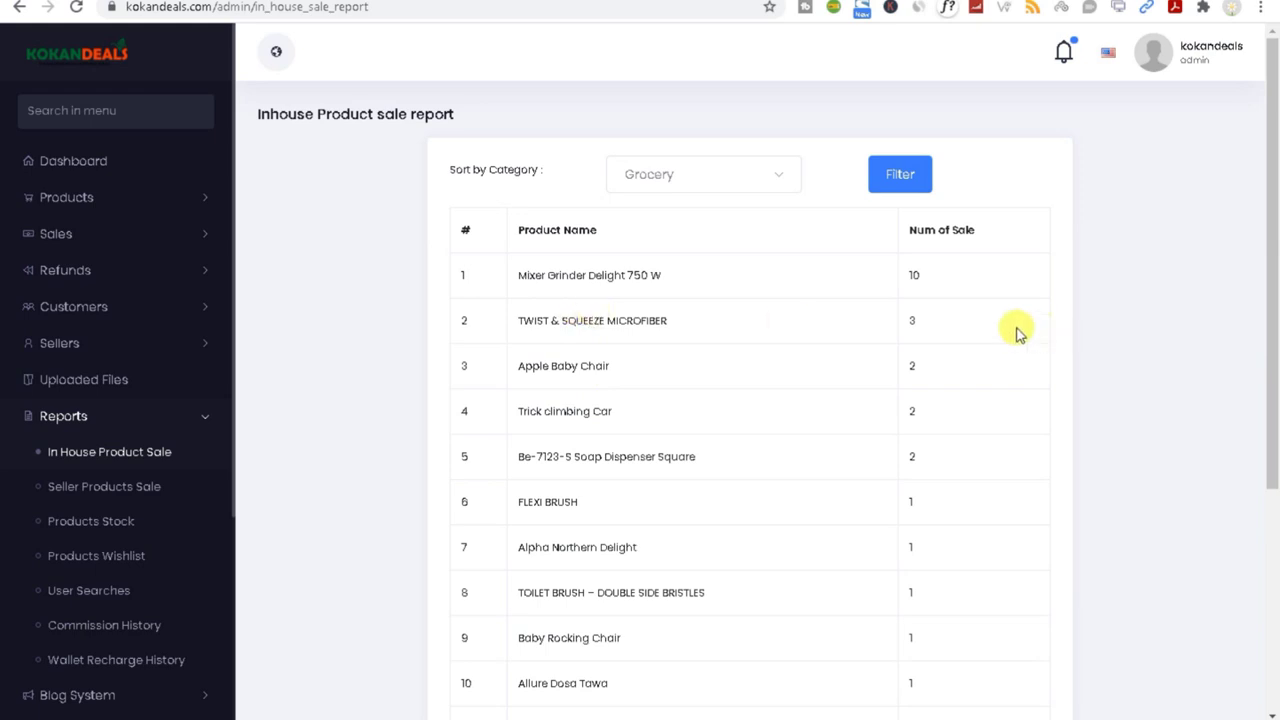
pyautogui.moveTo(903, 229); pyautogui.dragTo(989, 266)
pyautogui.moveTo(918, 293); pyautogui.dragTo(922, 372)
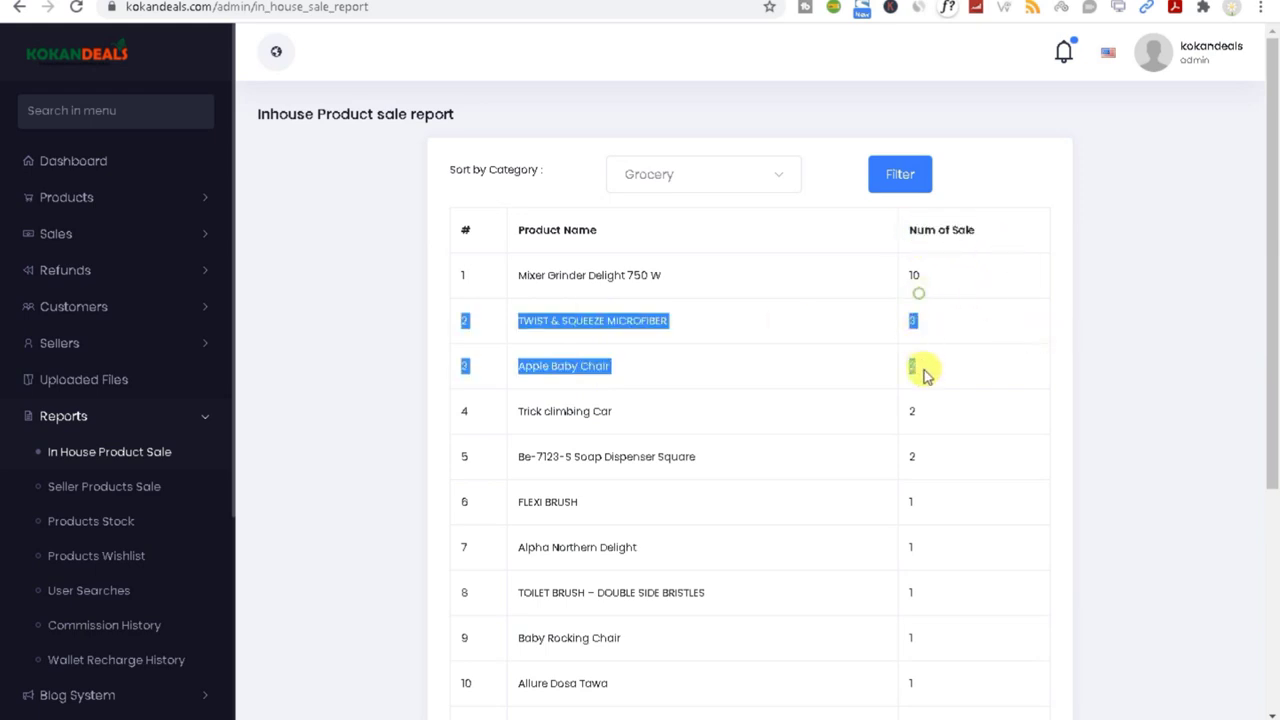
pyautogui.click(57, 494)
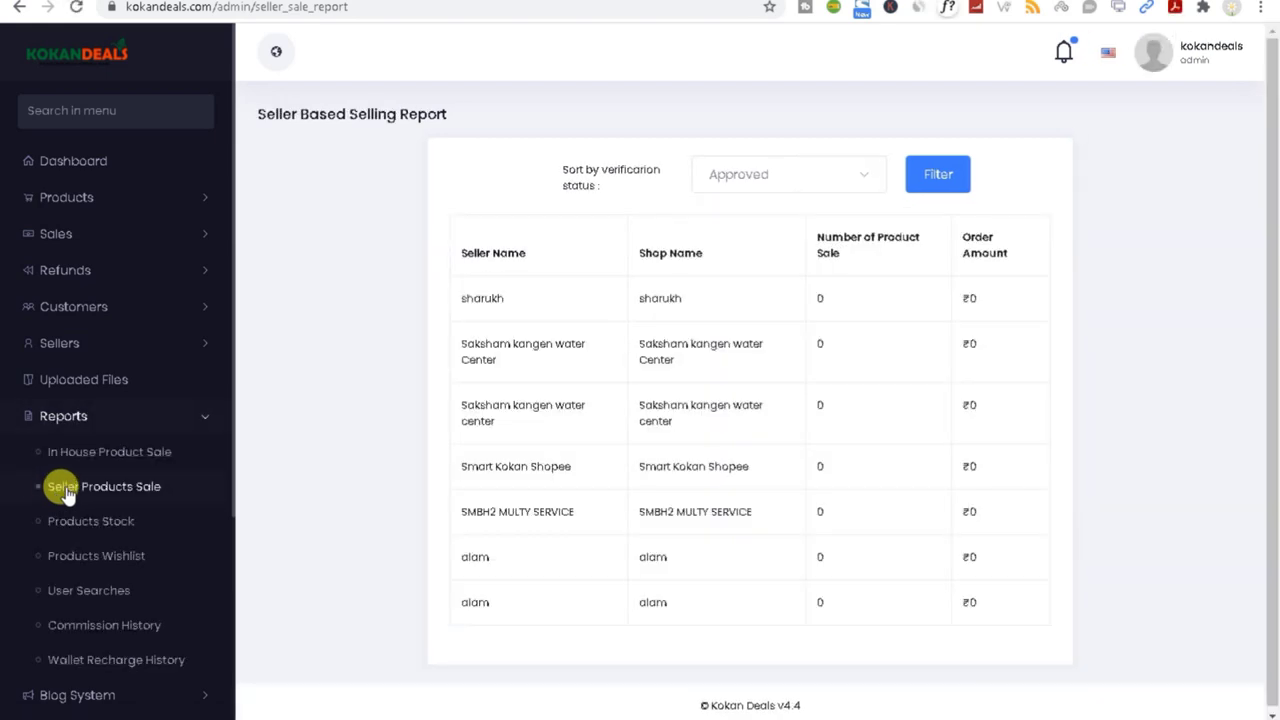
pyautogui.scroll(-1, 1275, 535)
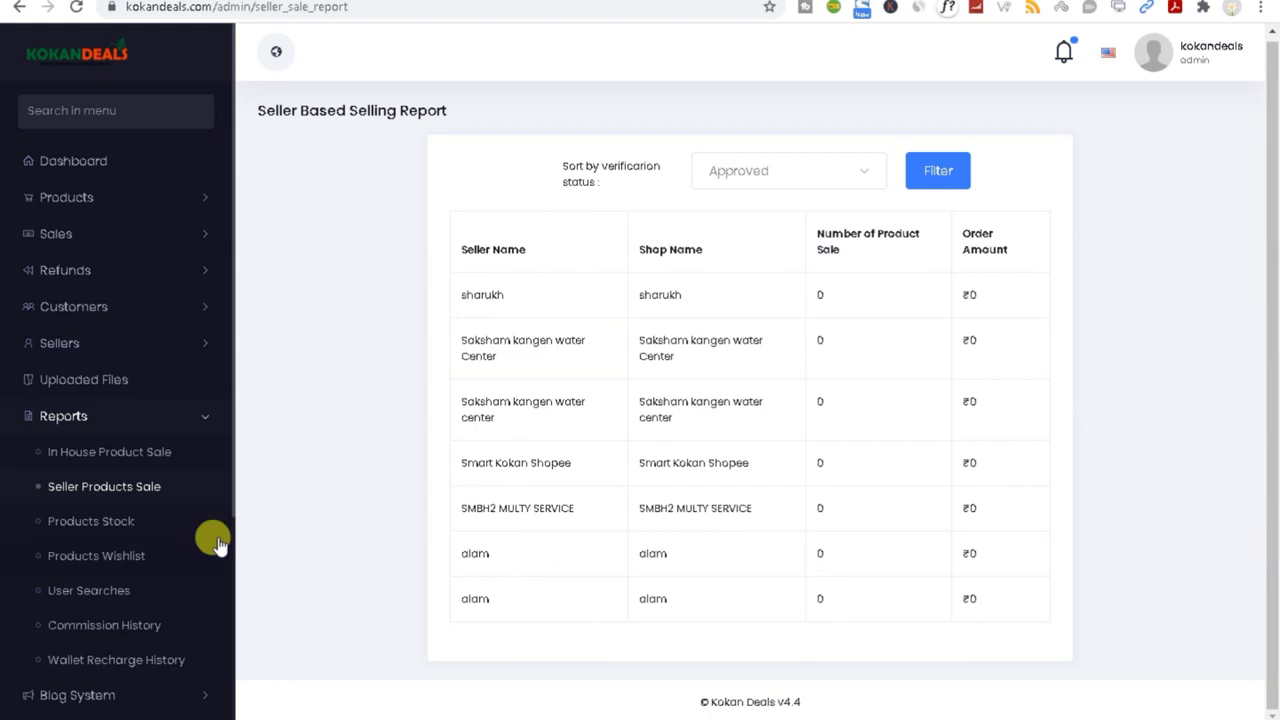
# Step: Open the product-wise stock report and review it for the Grocery category
pyautogui.click(88, 522)
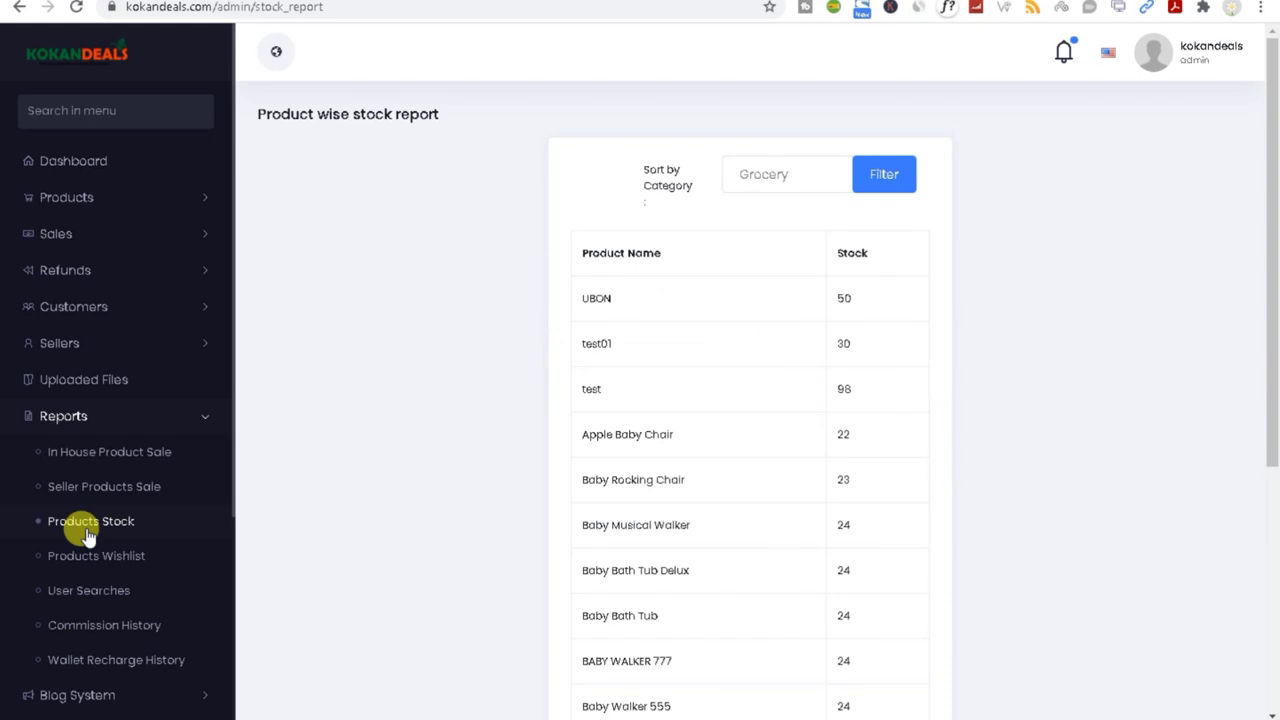
pyautogui.click(740, 174)
pyautogui.click(508, 217)
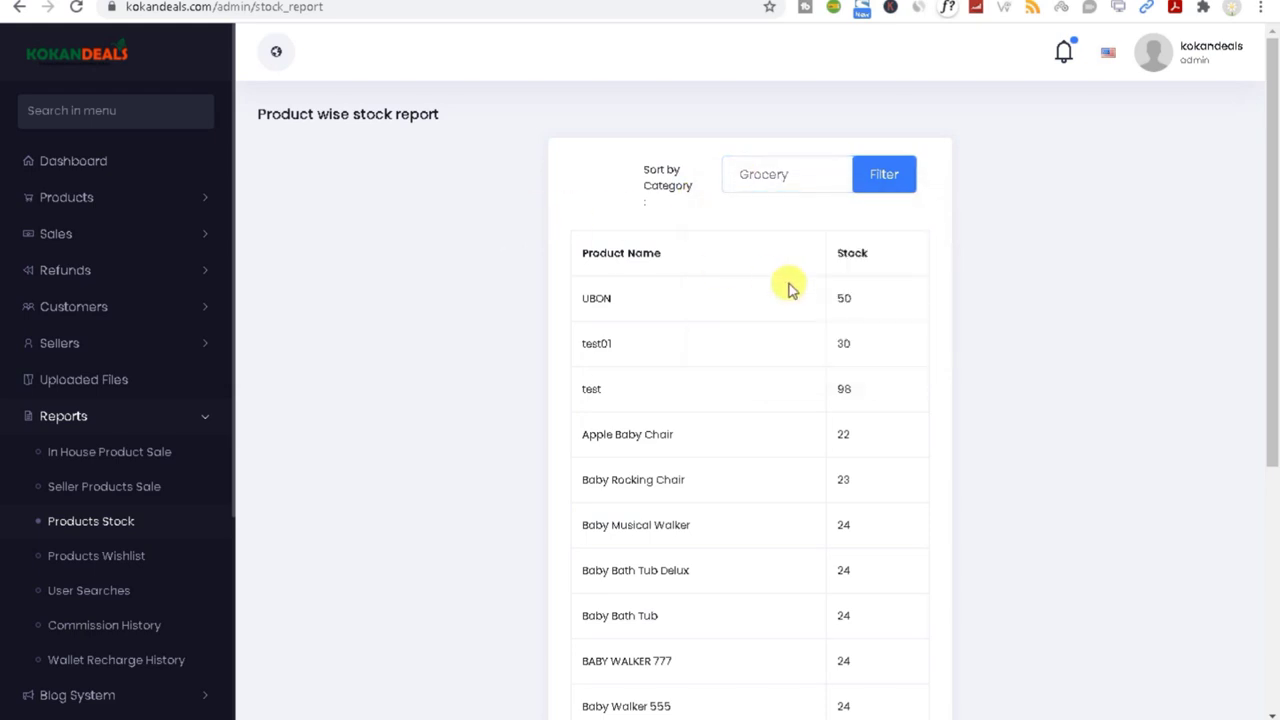
pyautogui.scroll(-1, 1265, 322)
pyautogui.scroll(-3, 1258, 430)
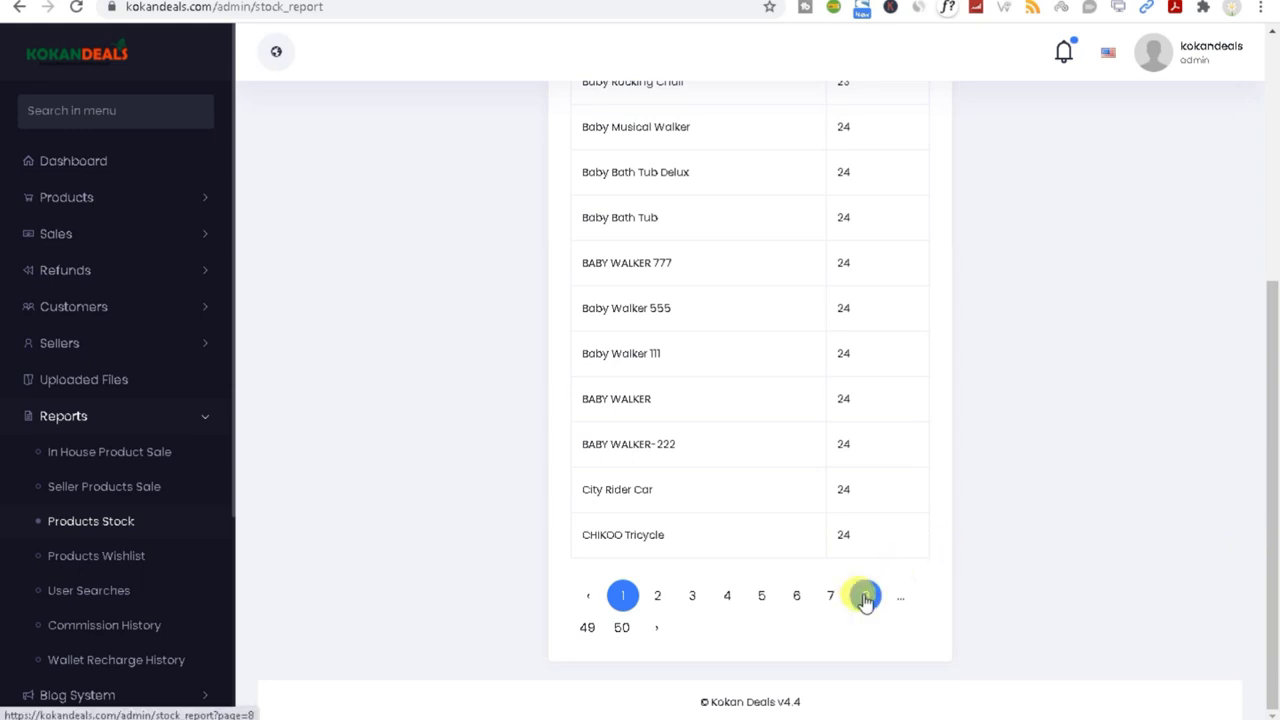
pyautogui.scroll(4, 1268, 423)
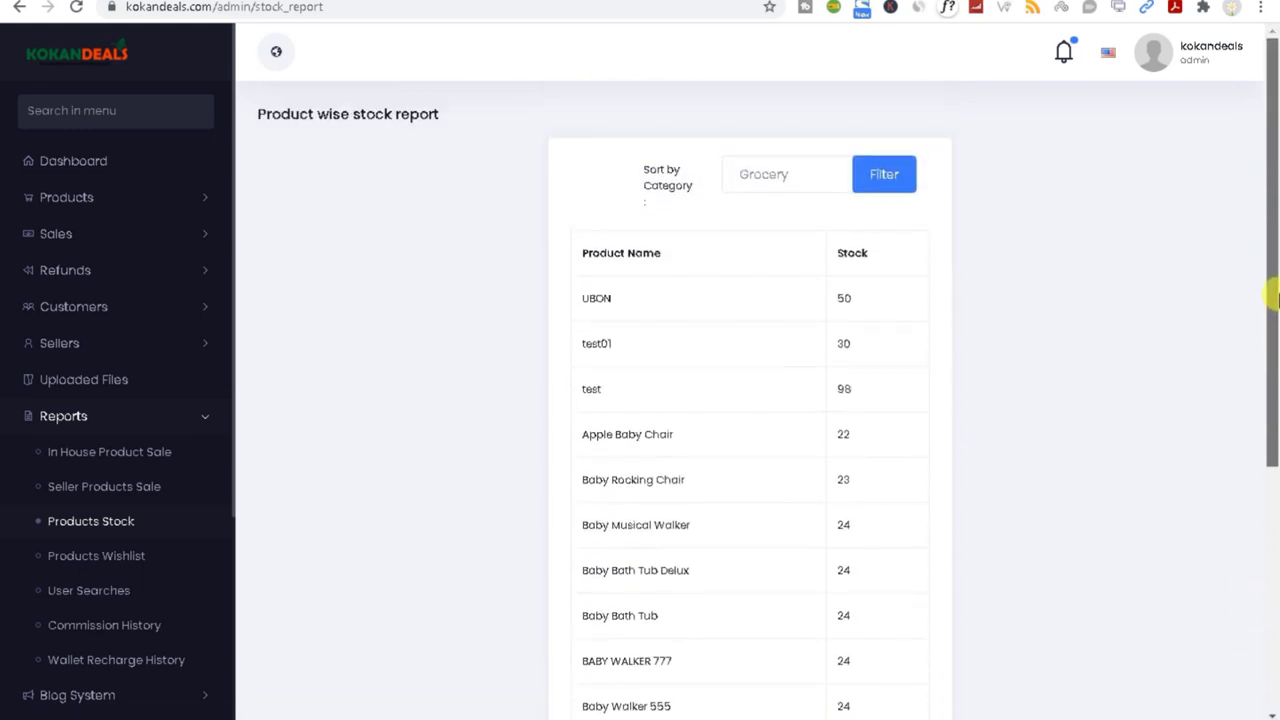
pyautogui.scroll(-4, 1268, 351)
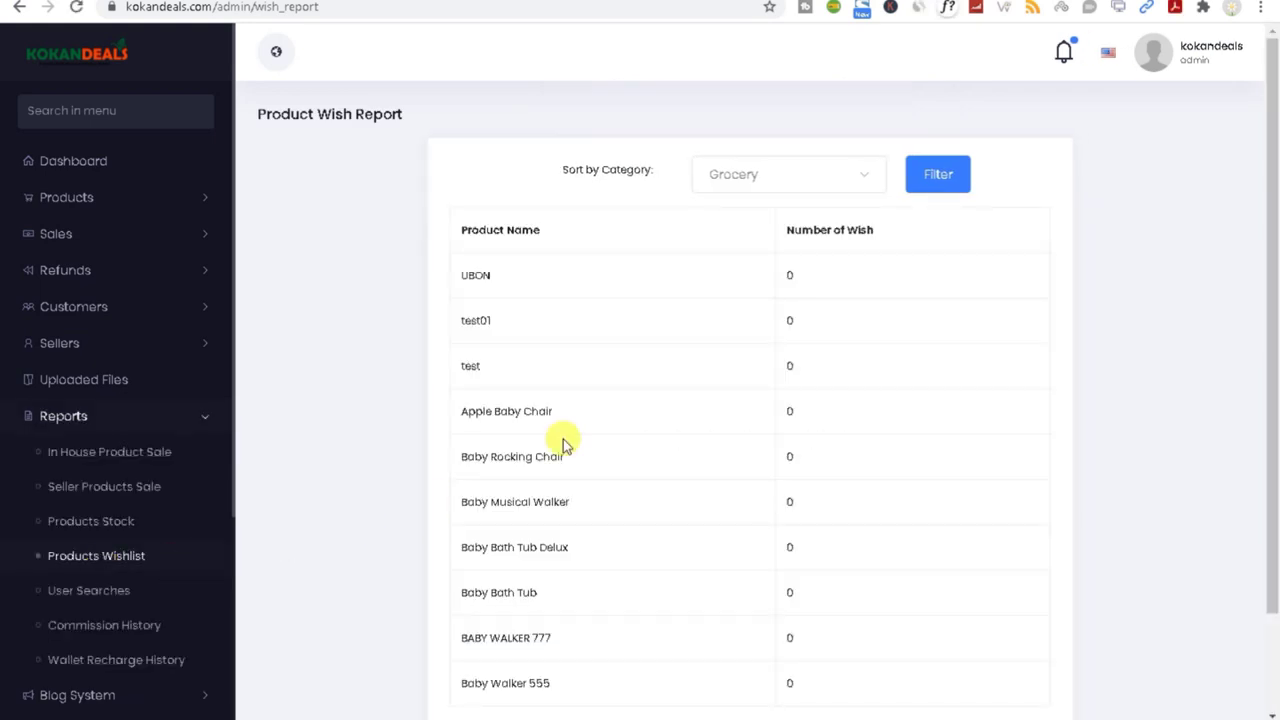
# Step: Open the User Searches report, then check the Commission History seller filter
pyautogui.click(53, 600)
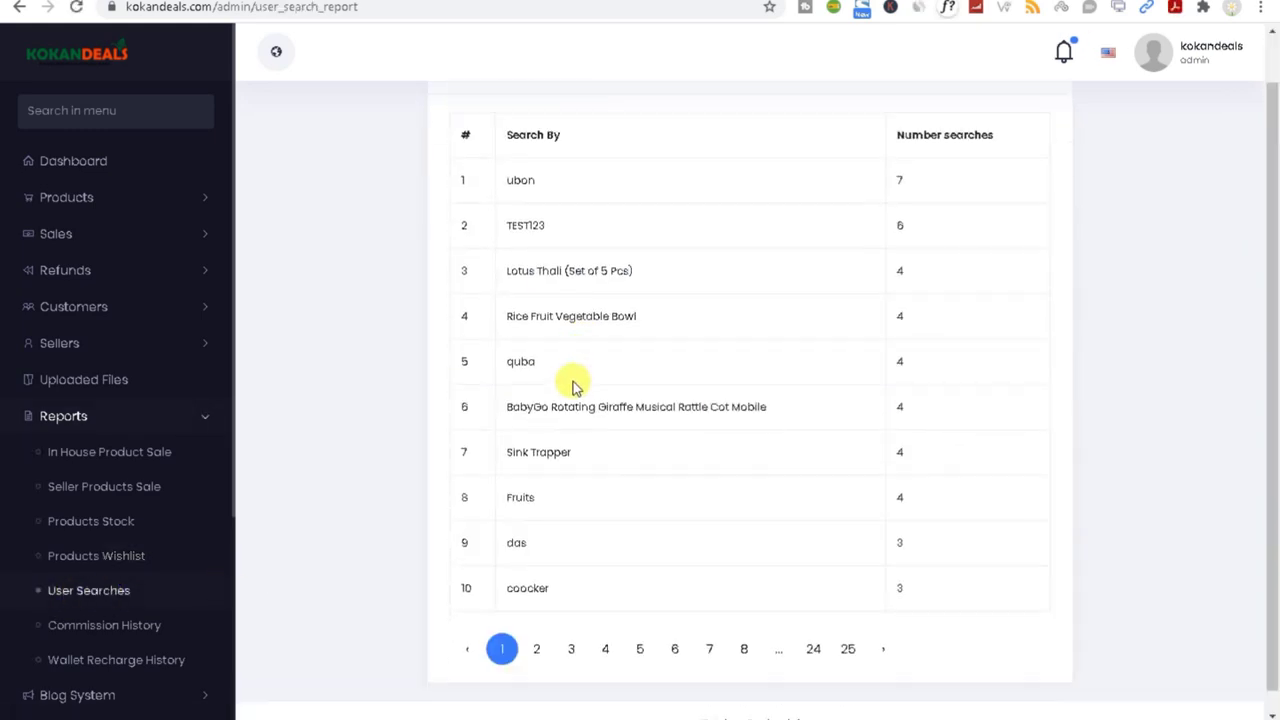
pyautogui.scroll(-1, 855, 545)
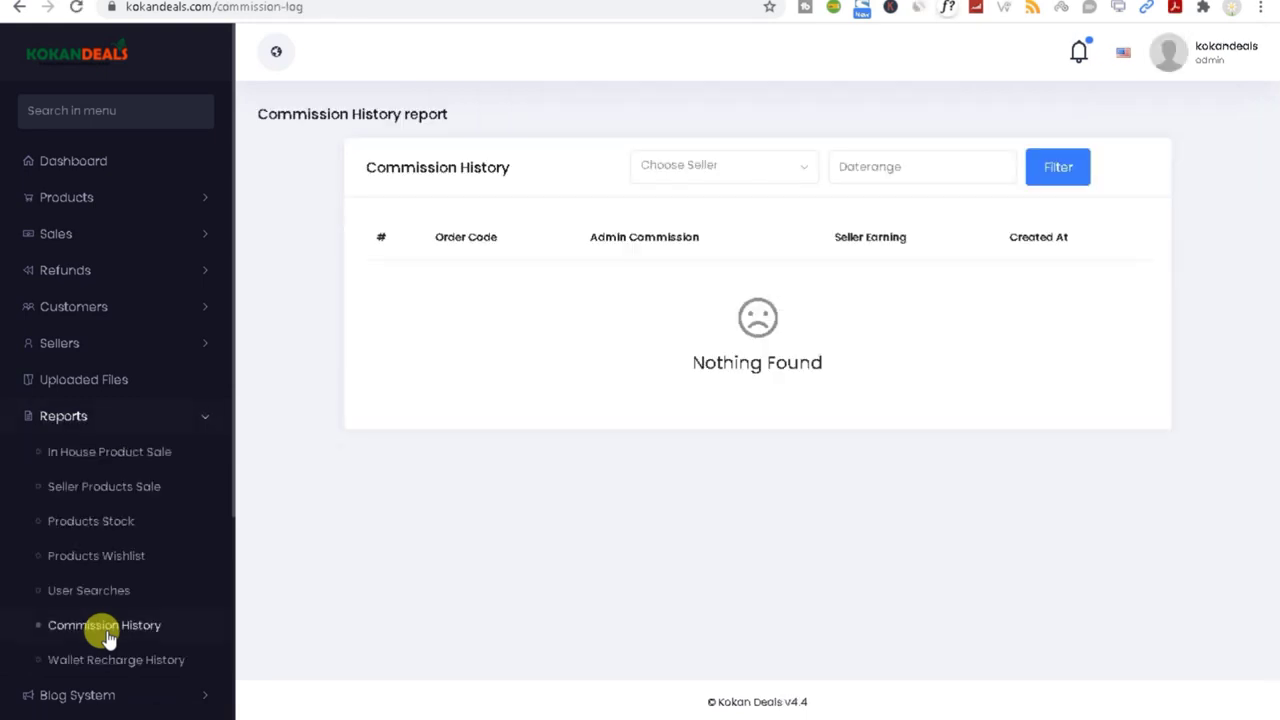
pyautogui.click(680, 172)
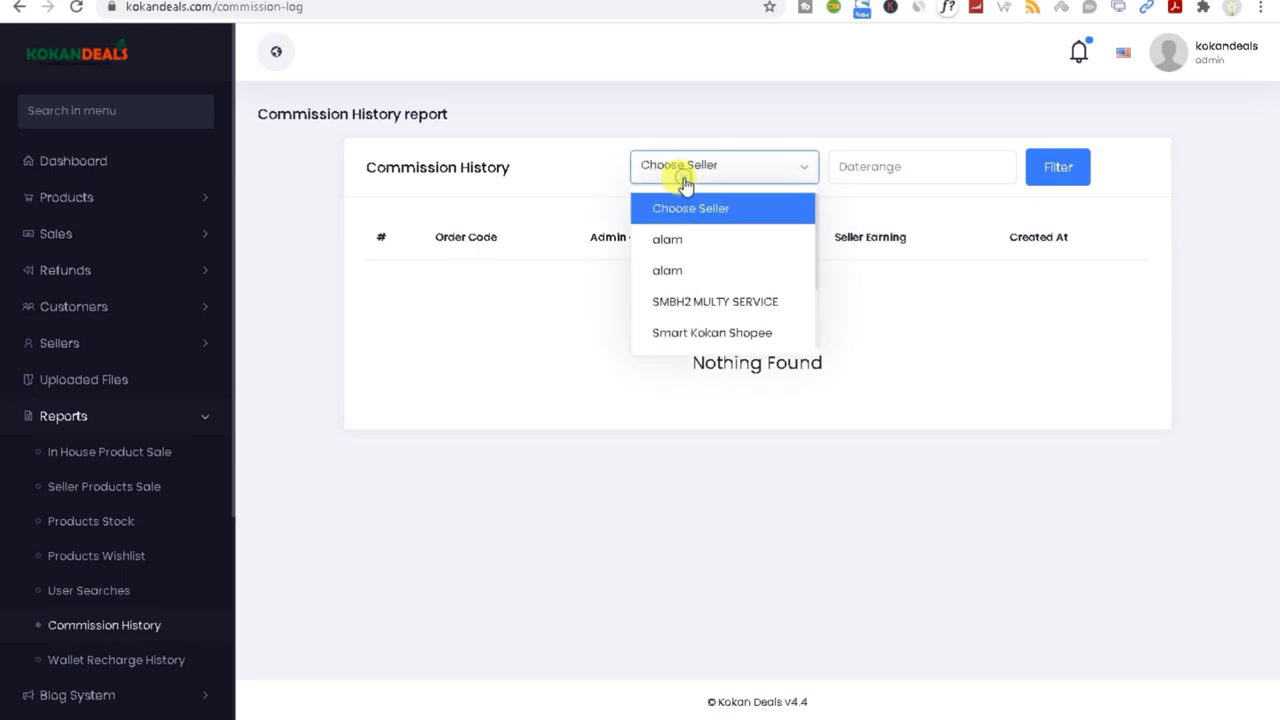
pyautogui.click(443, 317)
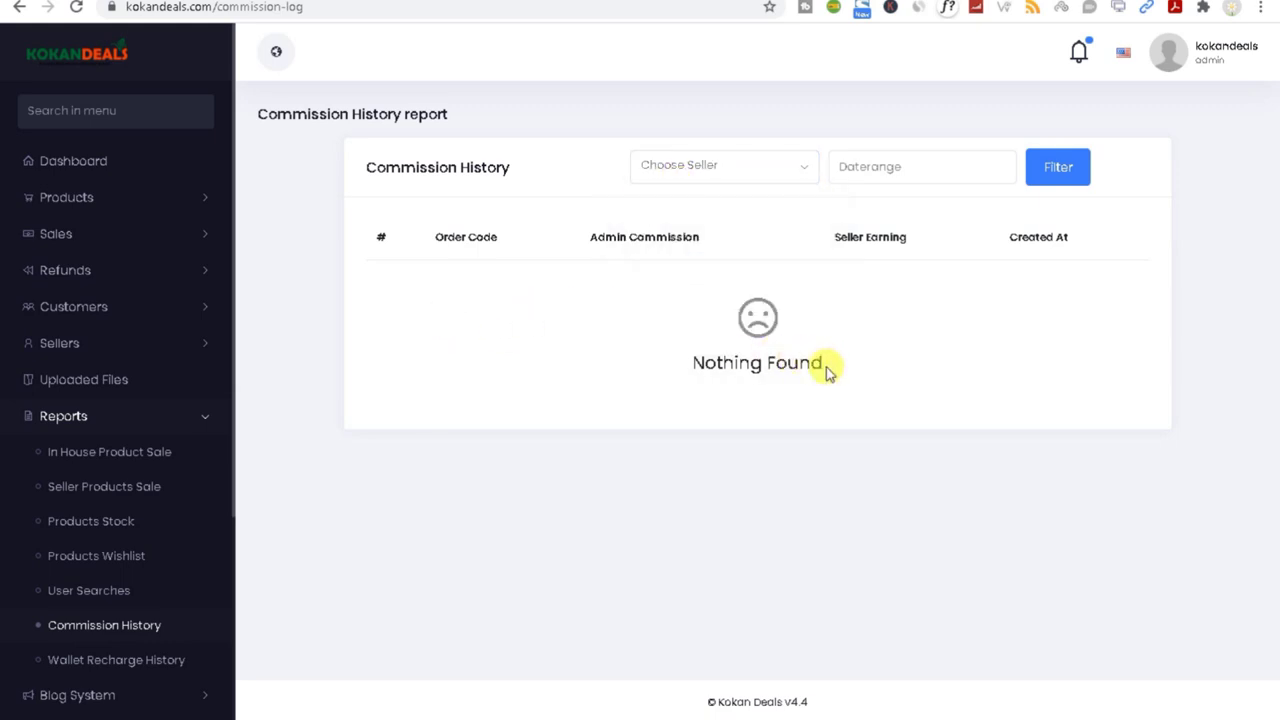
# Step: Highlight the Seller Earning and Created At columns and the ₹324 Refund entry
pyautogui.moveTo(823, 237); pyautogui.dragTo(912, 240)
pyautogui.moveTo(1021, 240); pyautogui.dragTo(1034, 277)
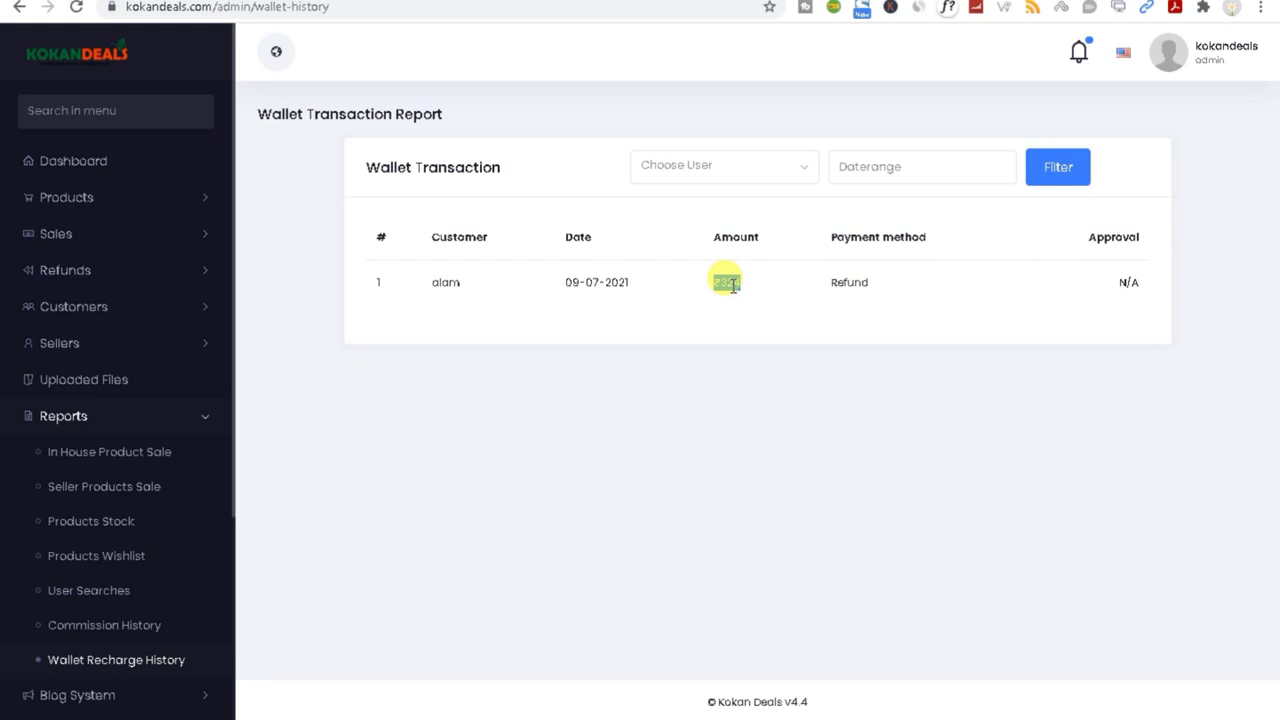
pyautogui.doubleClick(850, 281)
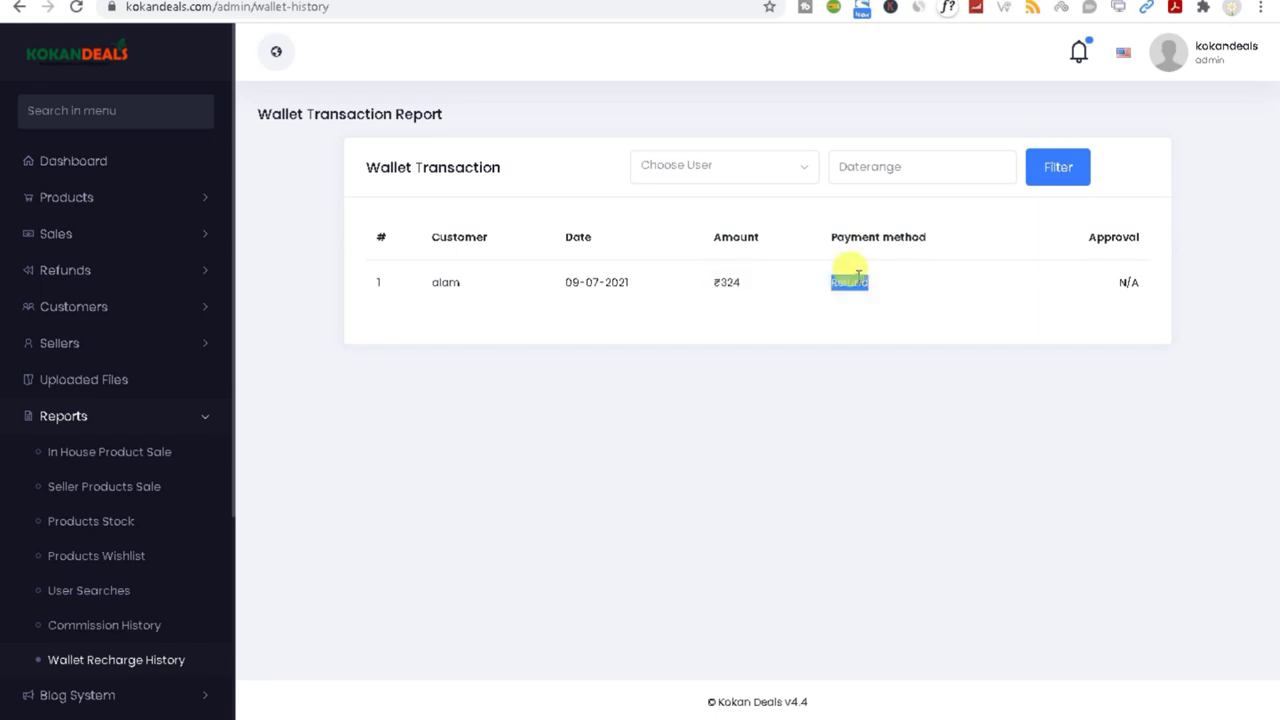
pyautogui.doubleClick(724, 281)
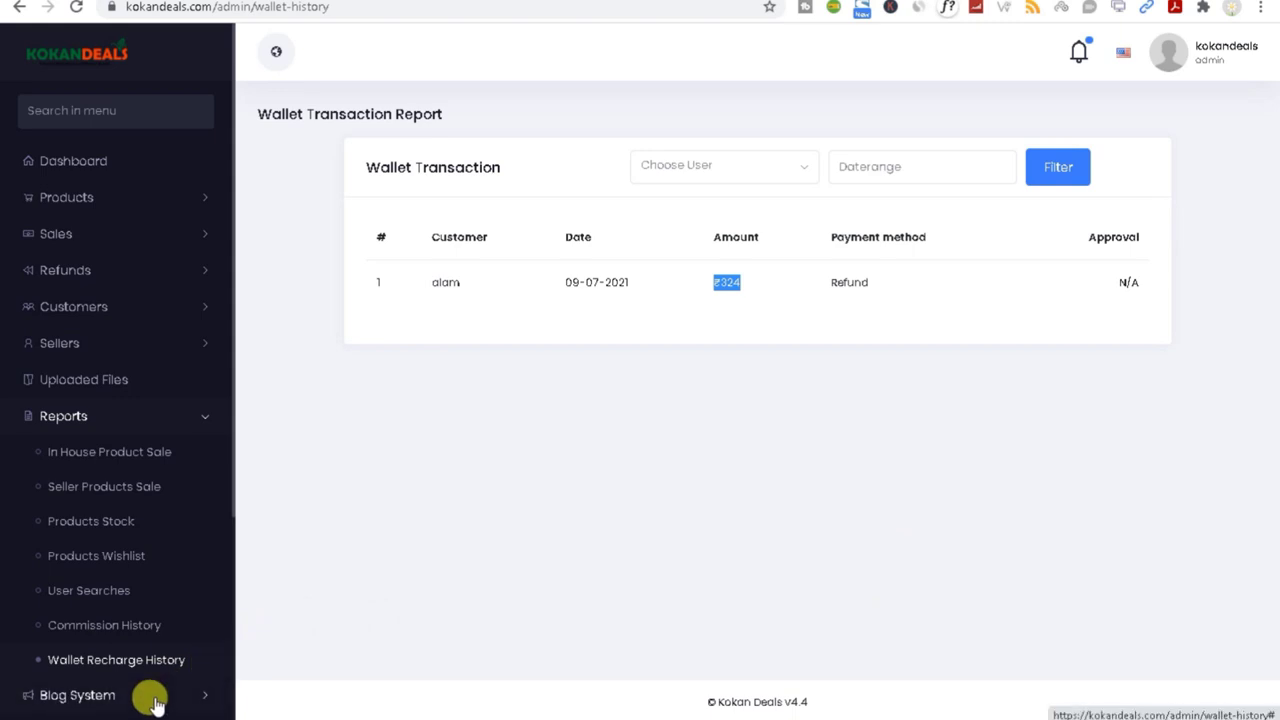
# Step: Open All Posts and the Add New Post form, then go to Blog Categories
pyautogui.click(160, 694)
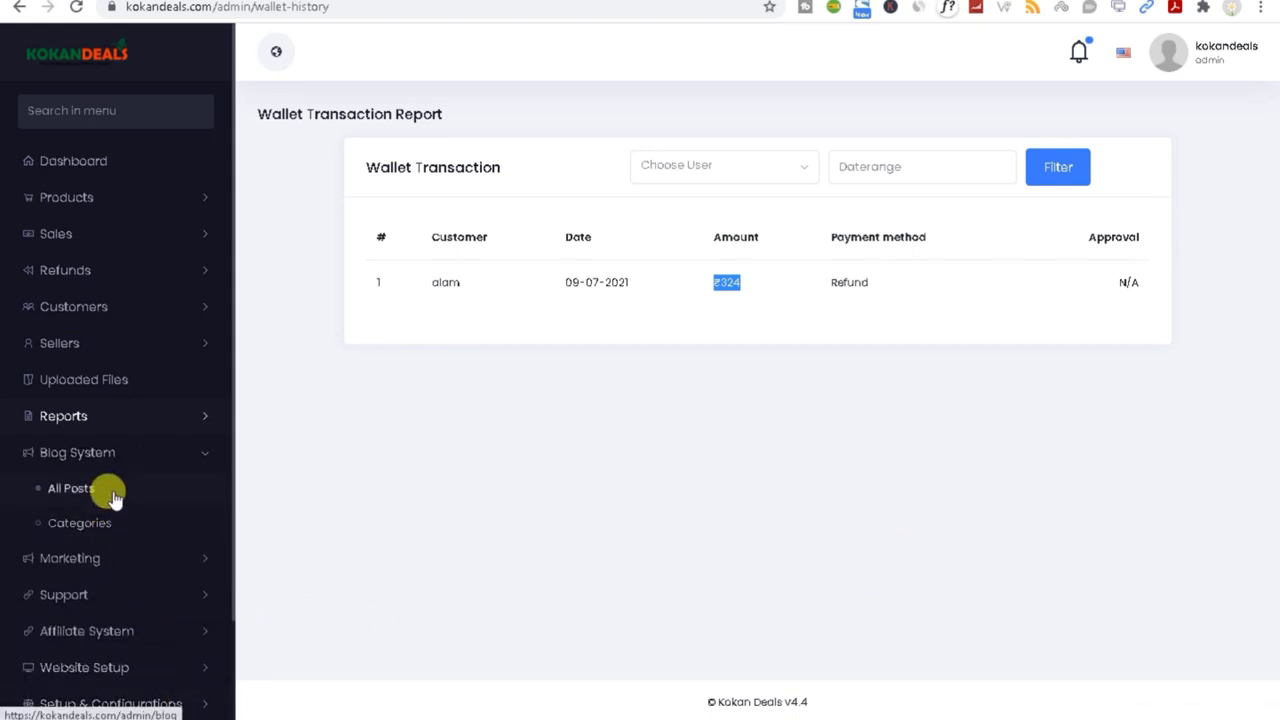
pyautogui.click(99, 490)
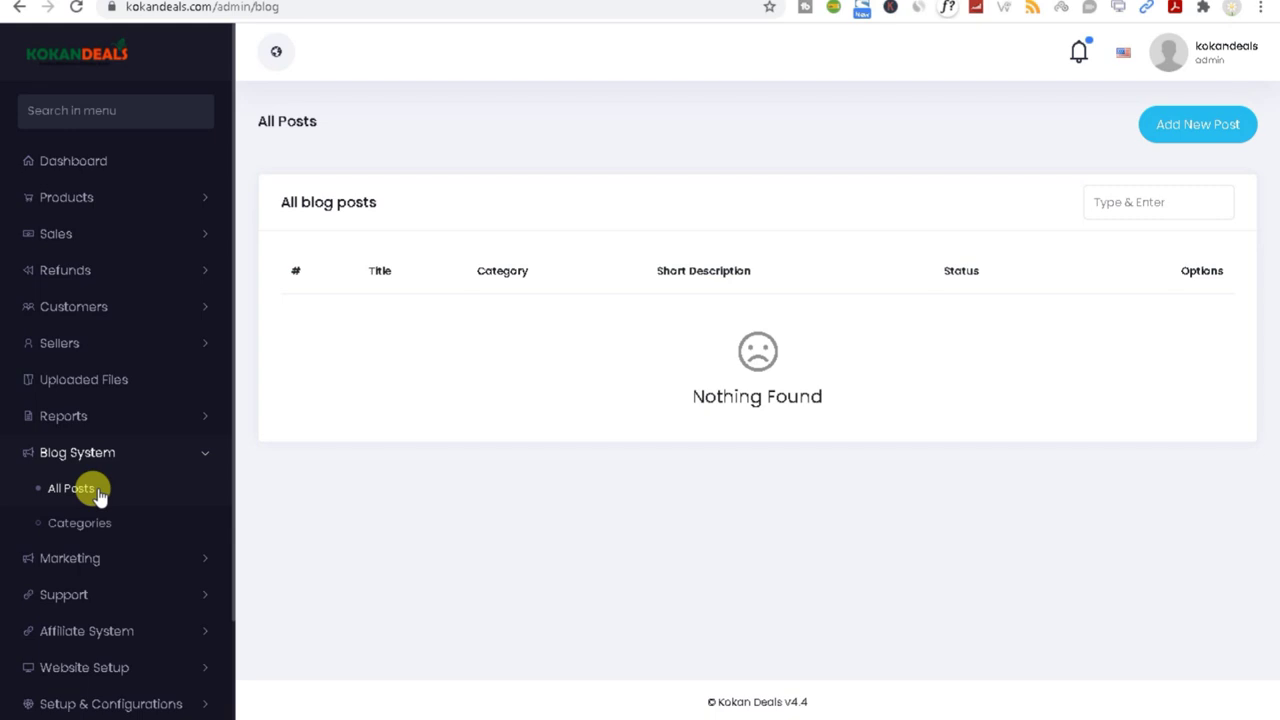
pyautogui.click(1204, 126)
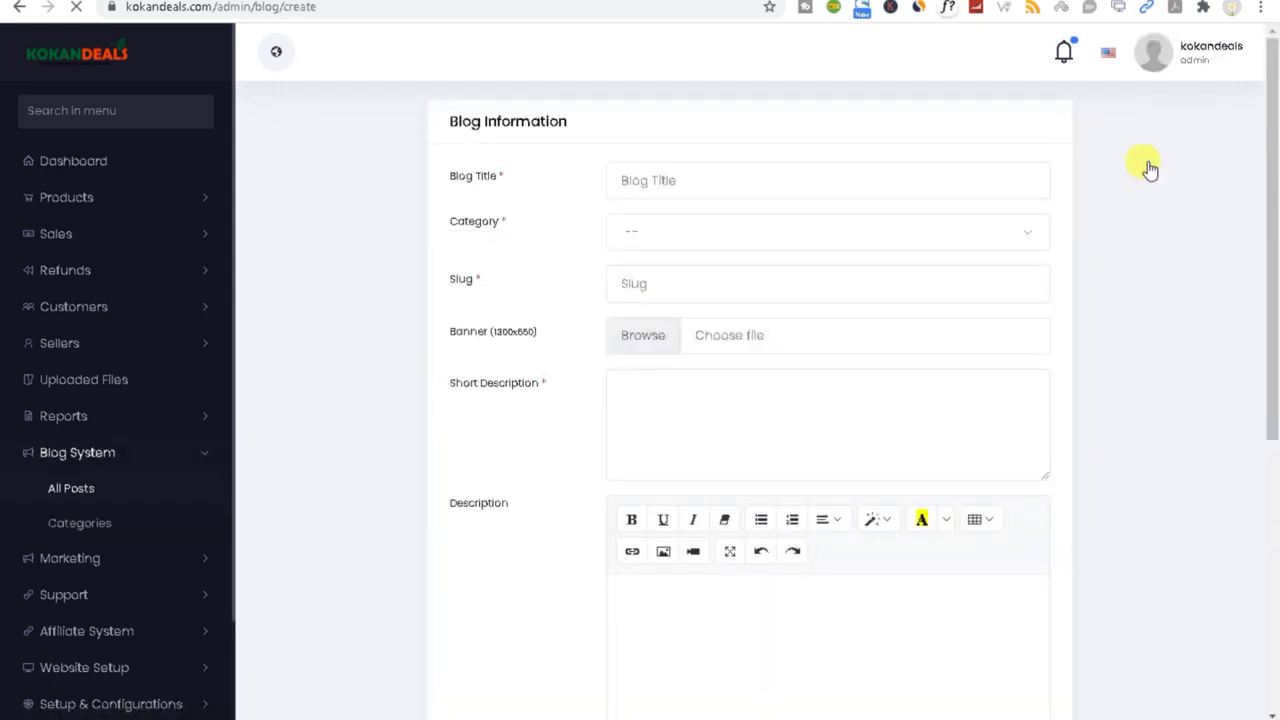
pyautogui.scroll(-3, 686, 389)
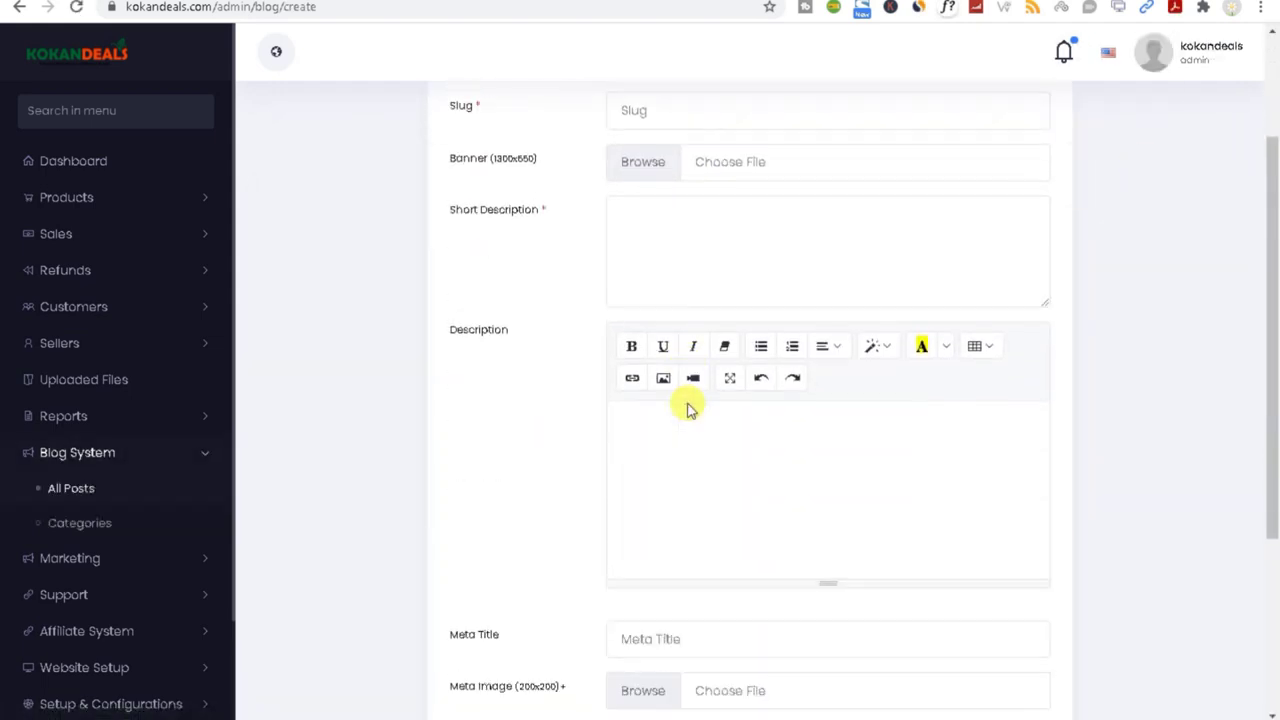
pyautogui.scroll(-2, 1011, 451)
pyautogui.click(123, 525)
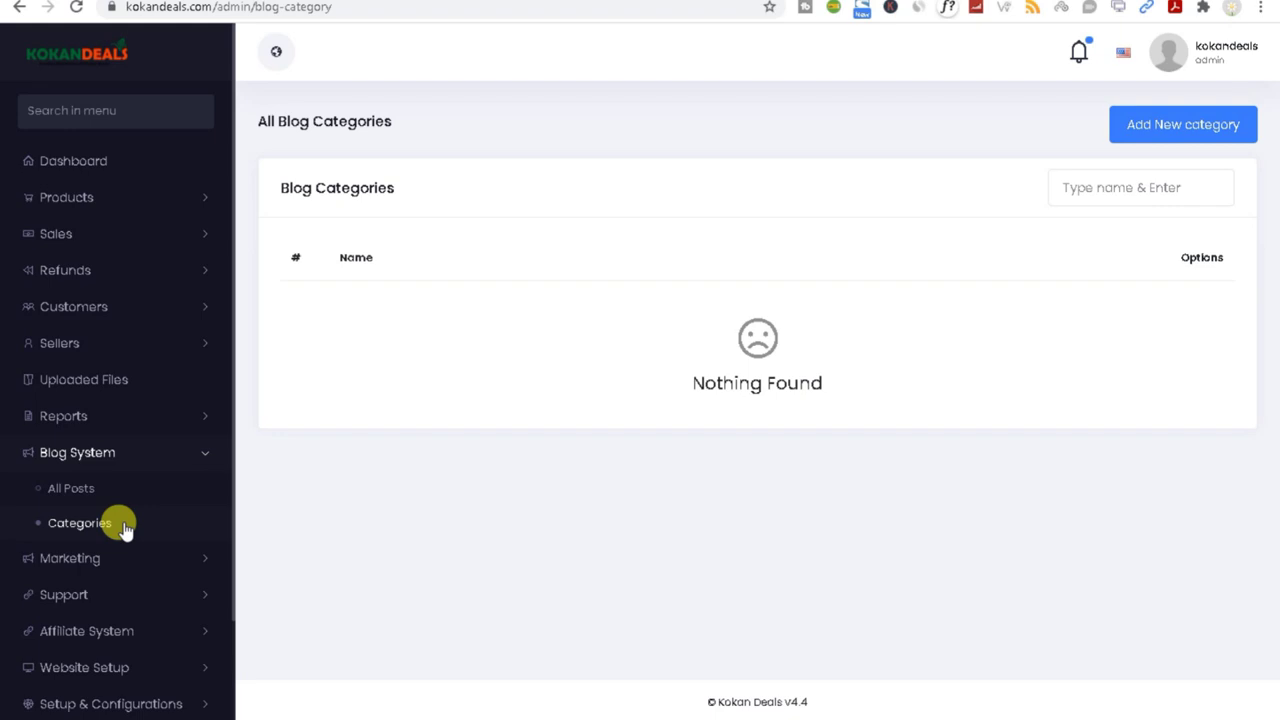
# Step: Expand Marketing and open the All Flash Deals list
pyautogui.click(108, 557)
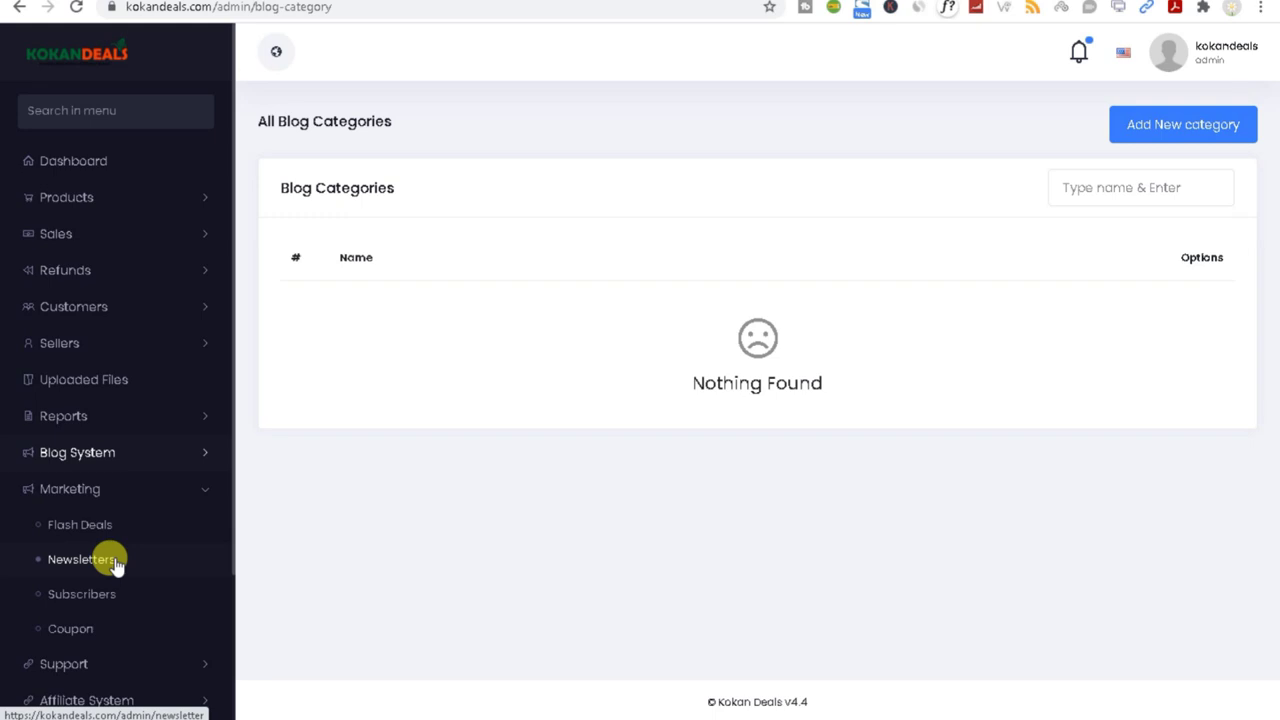
pyautogui.click(108, 532)
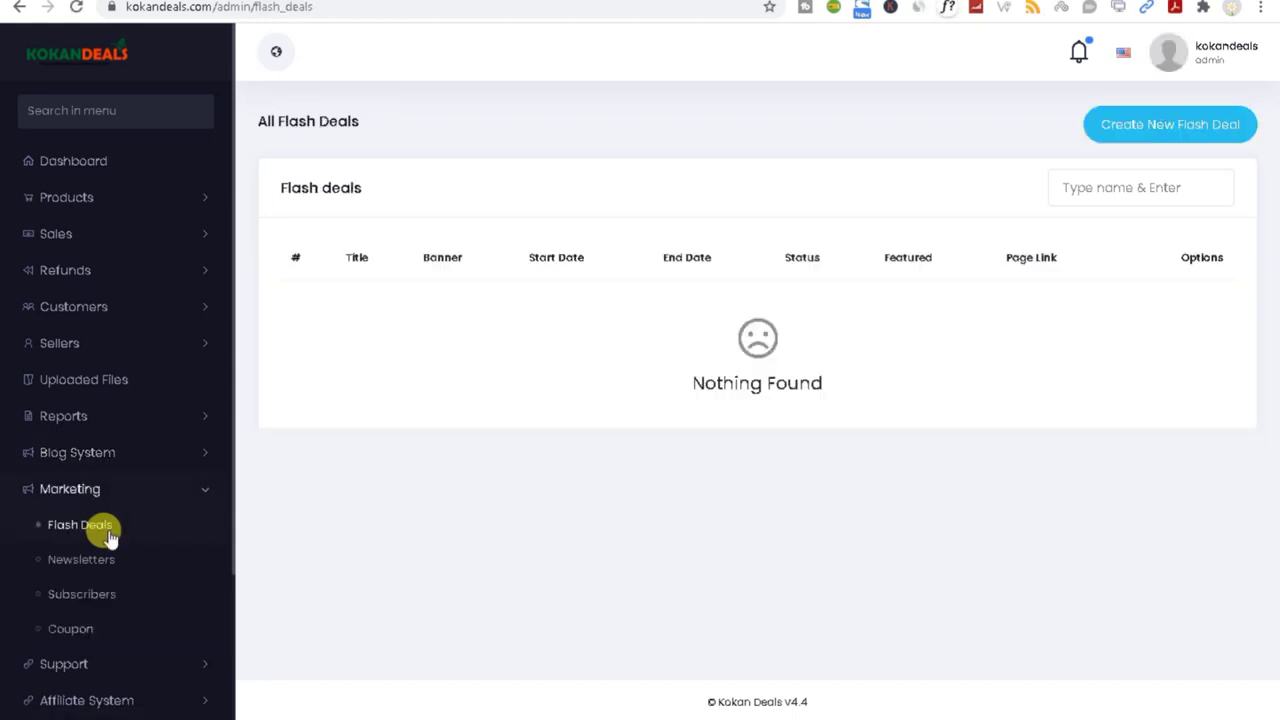
# Step: Start a new flash deal titled 'Flash test'
pyautogui.click(1145, 128)
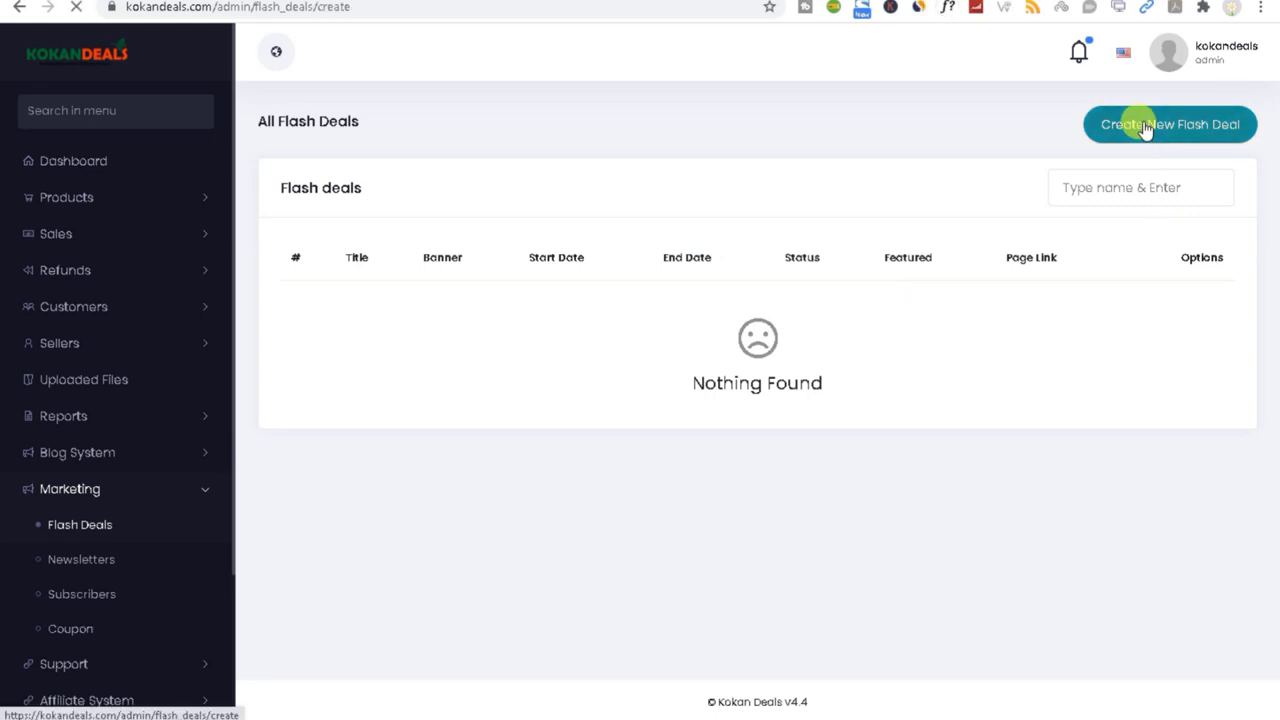
pyautogui.click(624, 180)
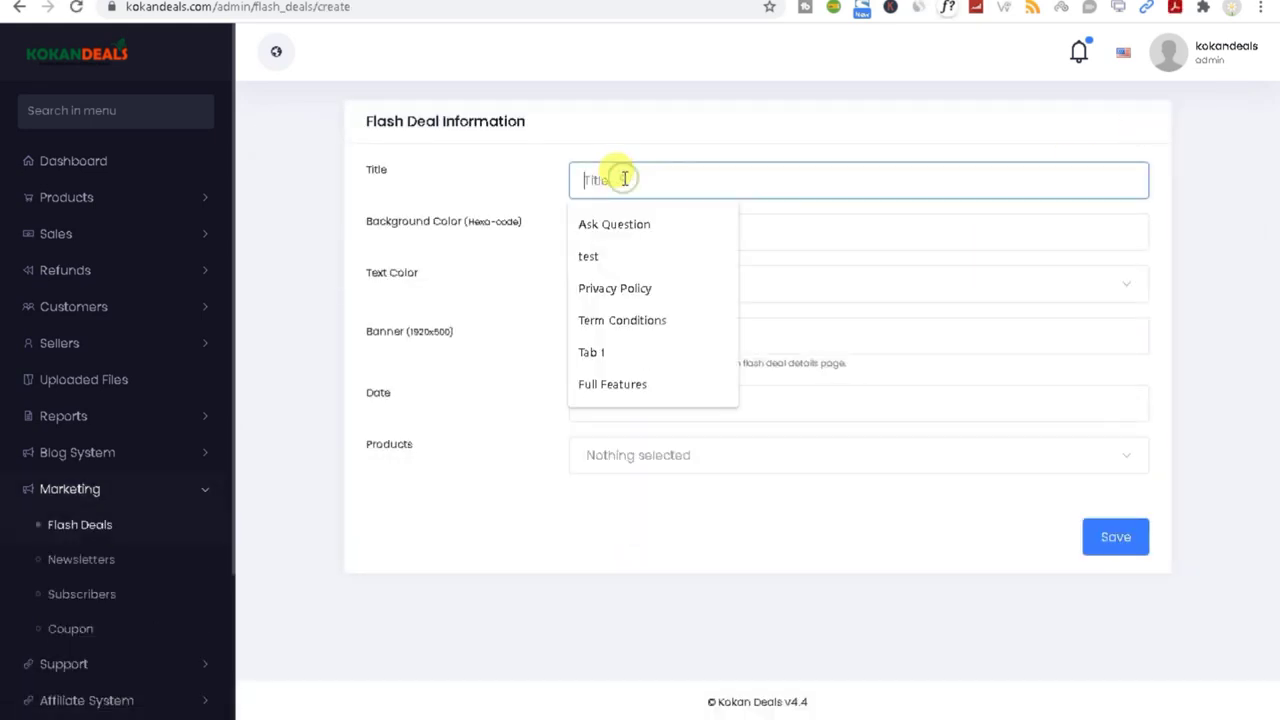
pyautogui.click(644, 232)
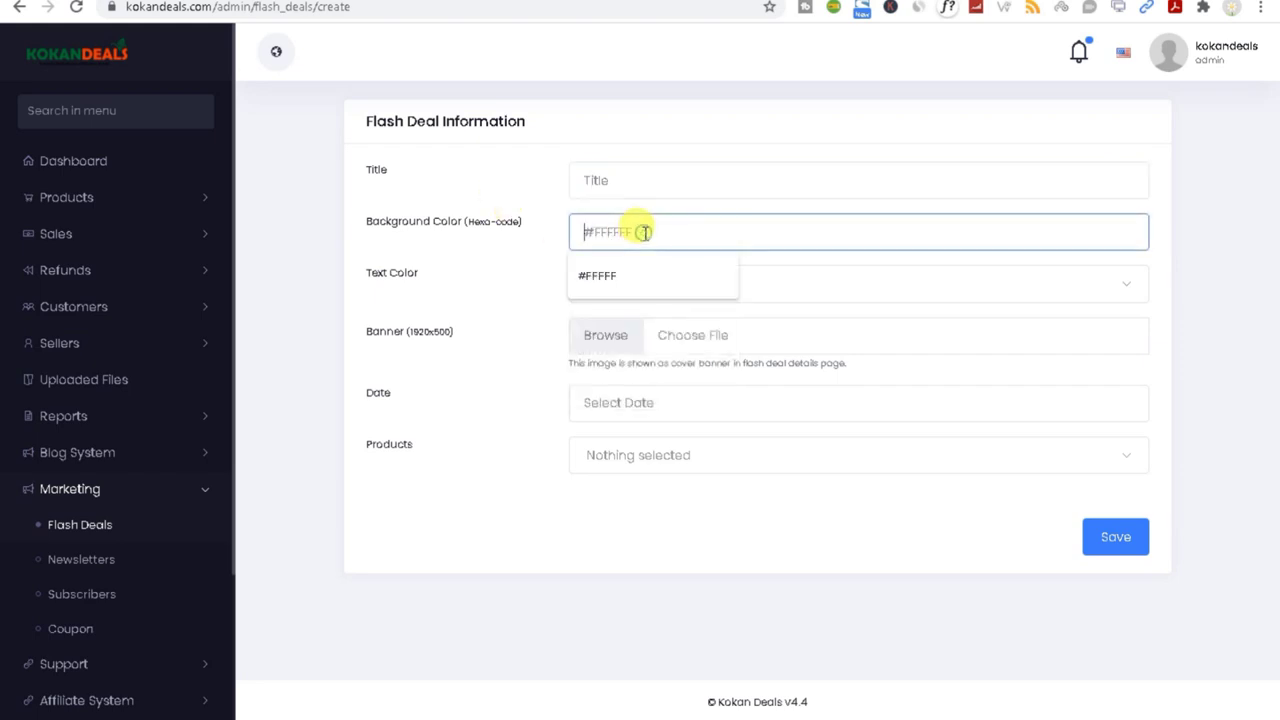
pyautogui.click(603, 174)
pyautogui.write('F')
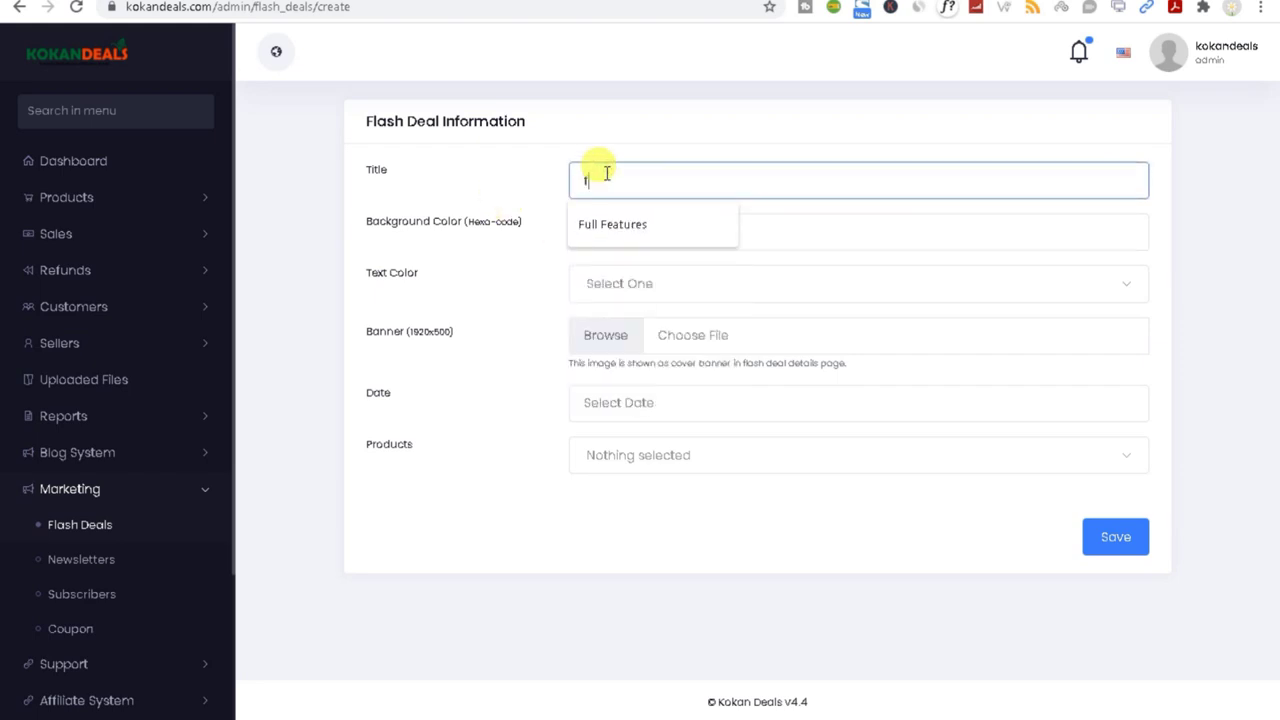
pyautogui.write('lash')
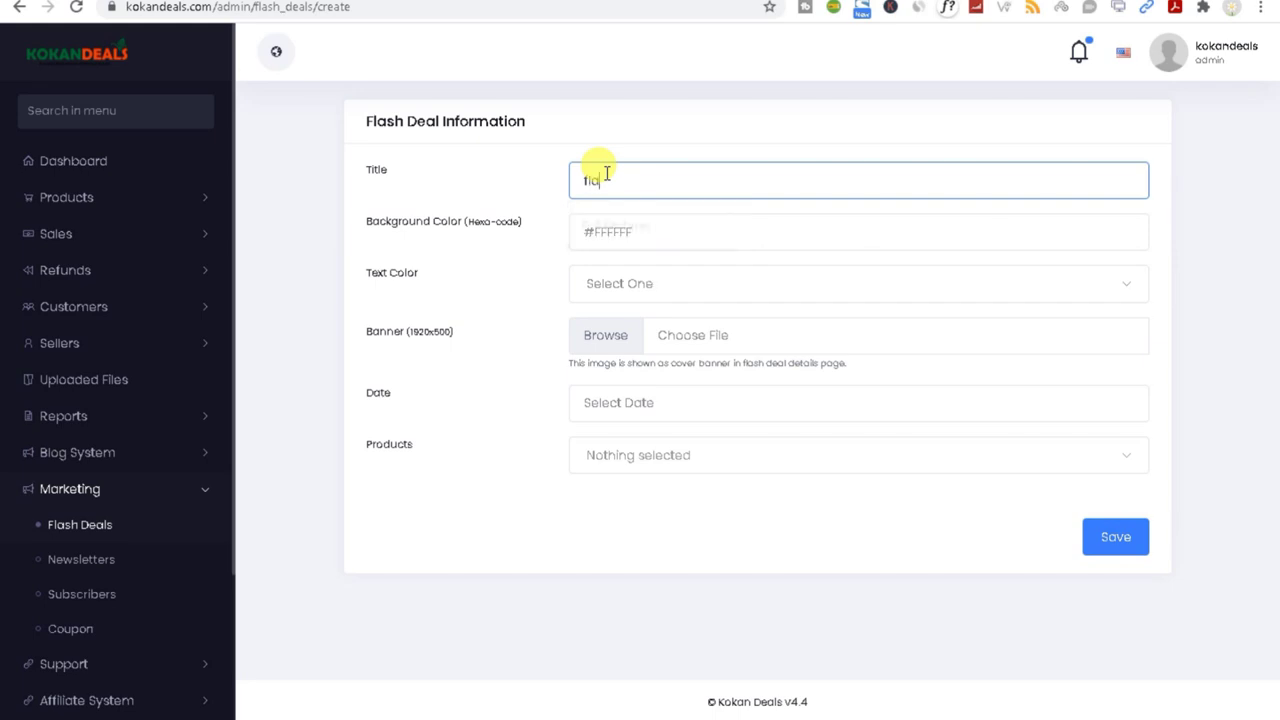
pyautogui.click(646, 231)
pyautogui.click(654, 172)
pyautogui.write('test')
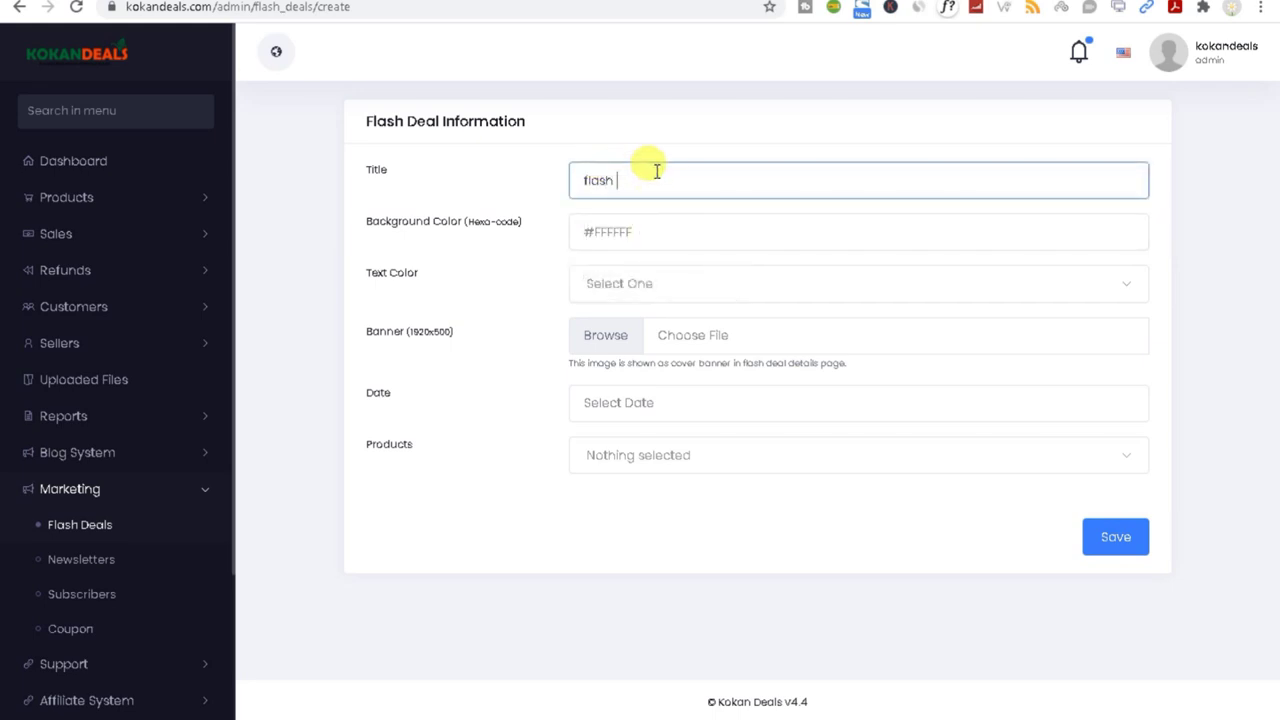
pyautogui.click(665, 233)
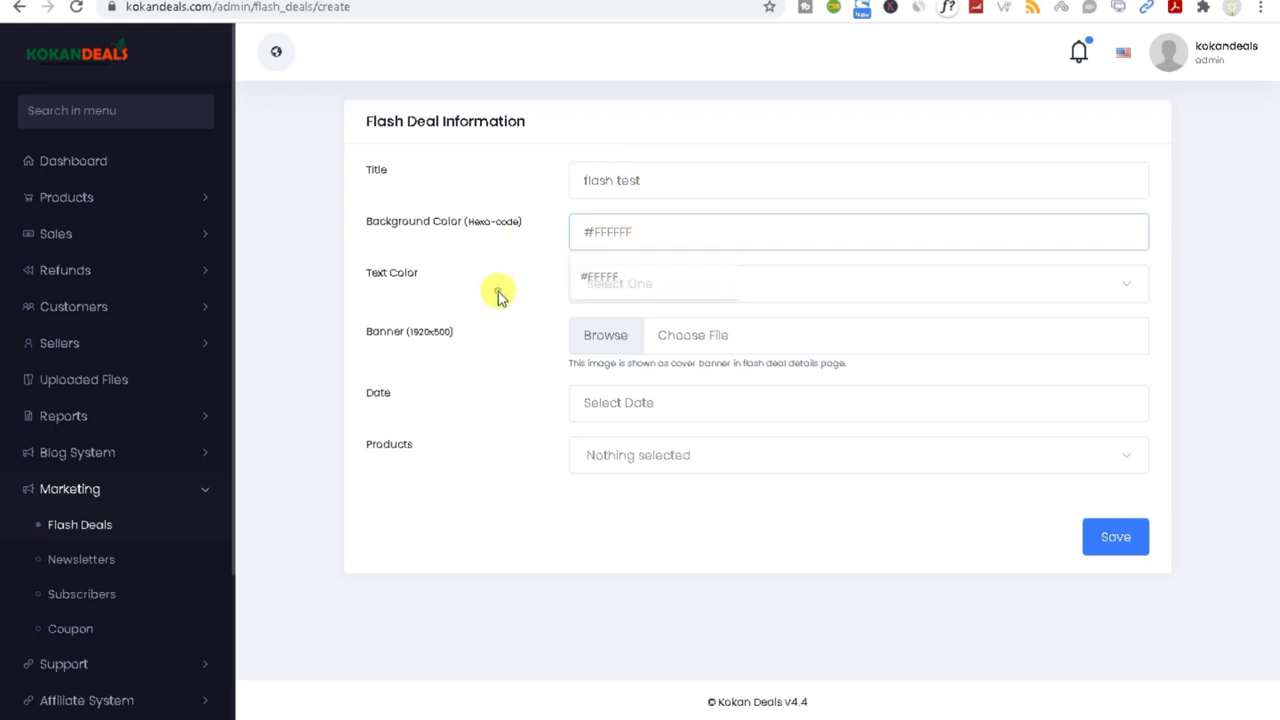
# Step: Set the deal's text colour to Dark and use the Computers image as its banner
pyautogui.click(628, 286)
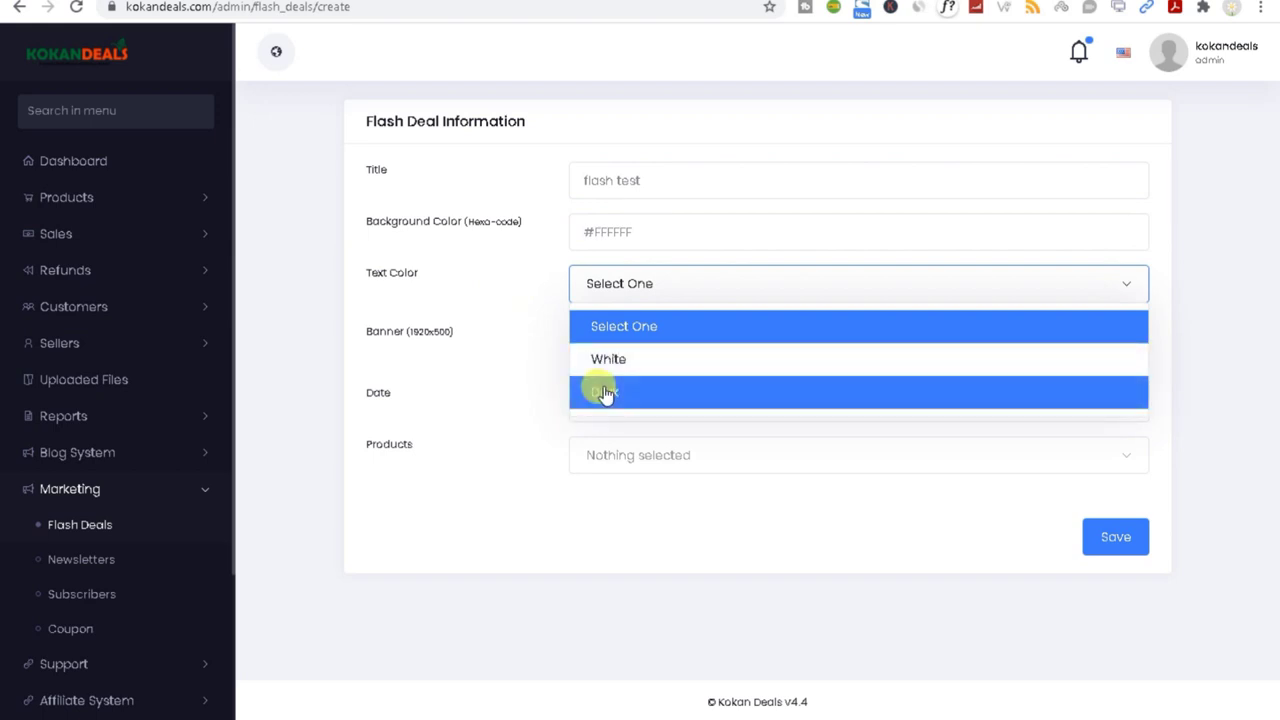
pyautogui.click(600, 392)
pyautogui.click(606, 338)
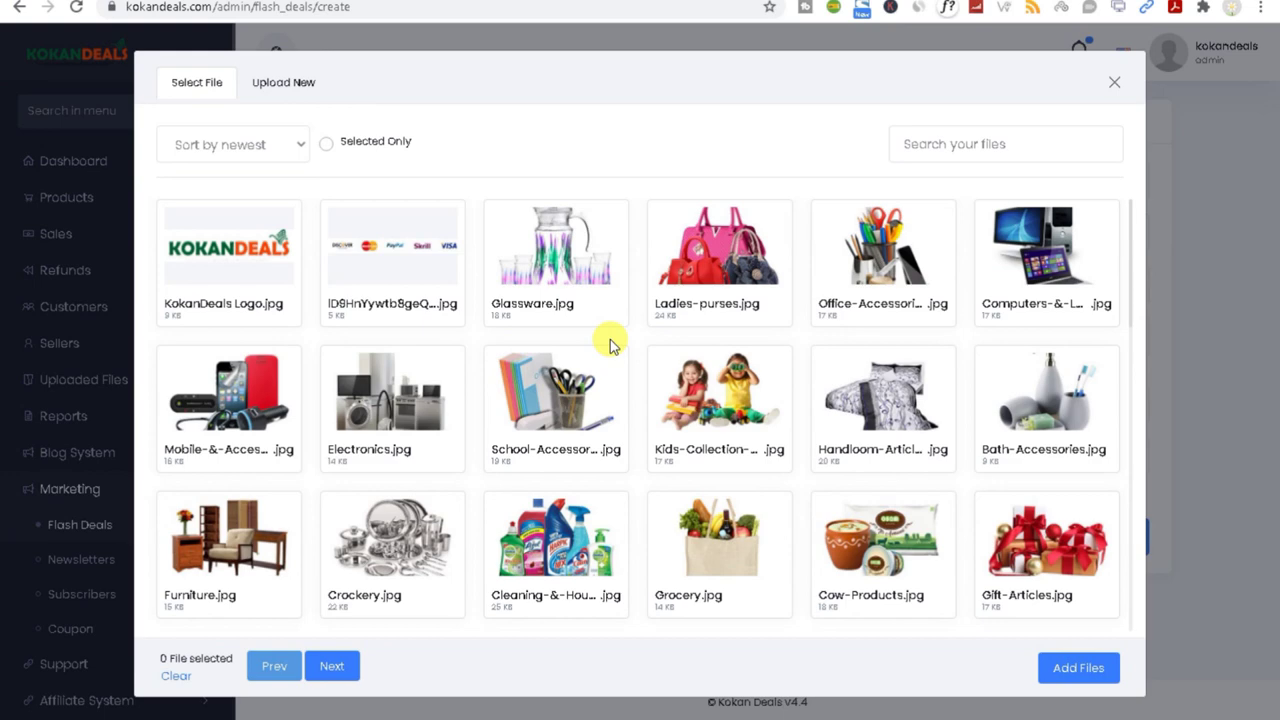
pyautogui.click(1055, 292)
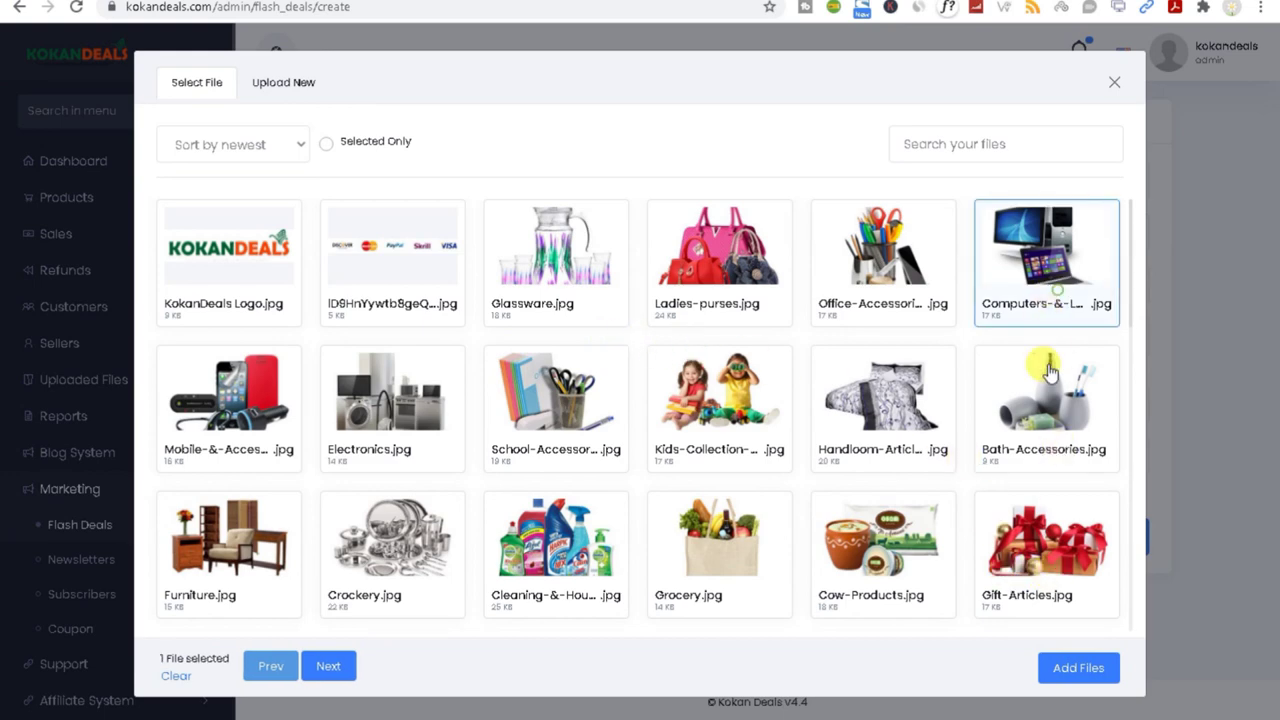
pyautogui.click(1066, 672)
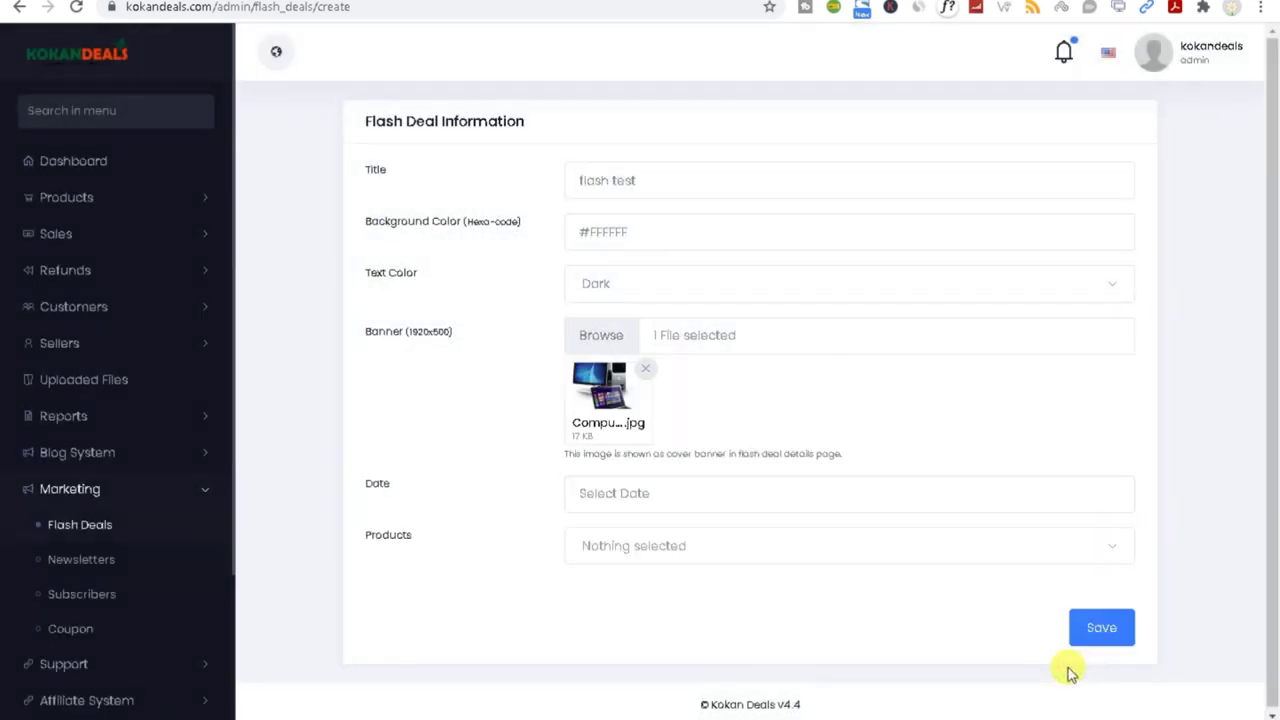
# Step: Try a 9 July to 28 August range in the deal's date picker, then restart it
pyautogui.click(646, 490)
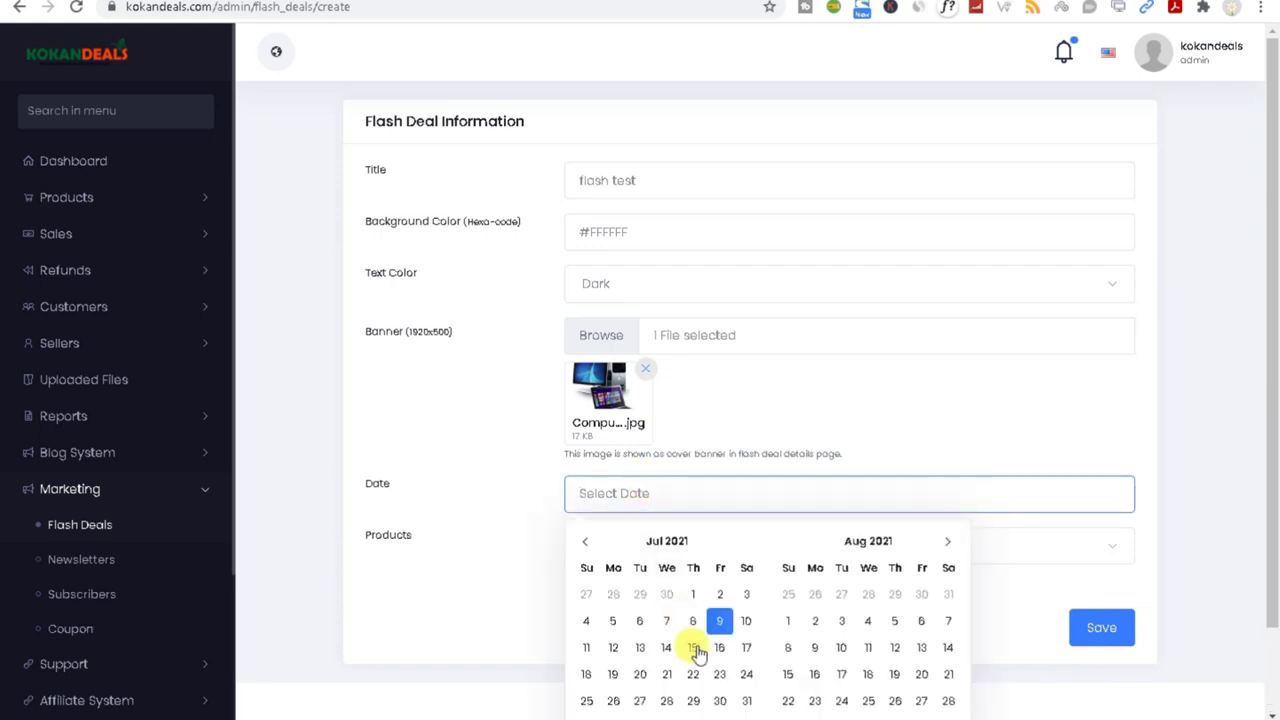
pyautogui.click(720, 621)
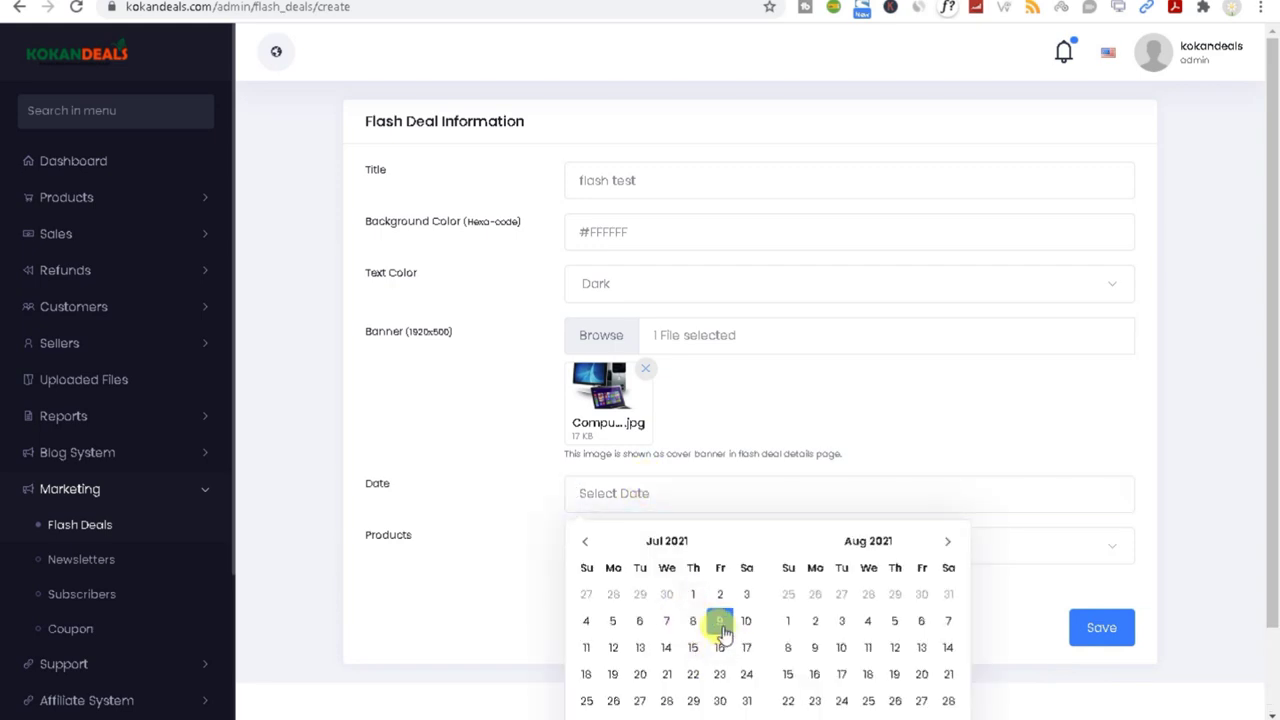
pyautogui.click(948, 701)
pyautogui.click(1264, 421)
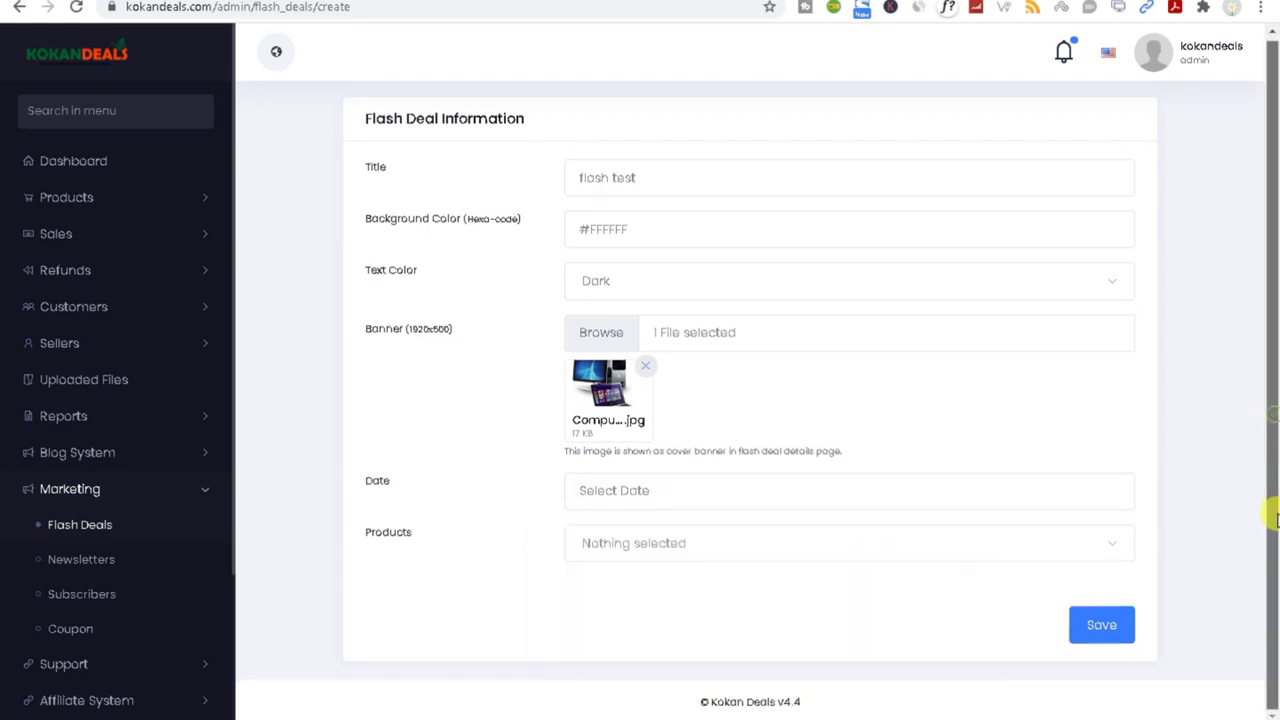
pyautogui.click(626, 491)
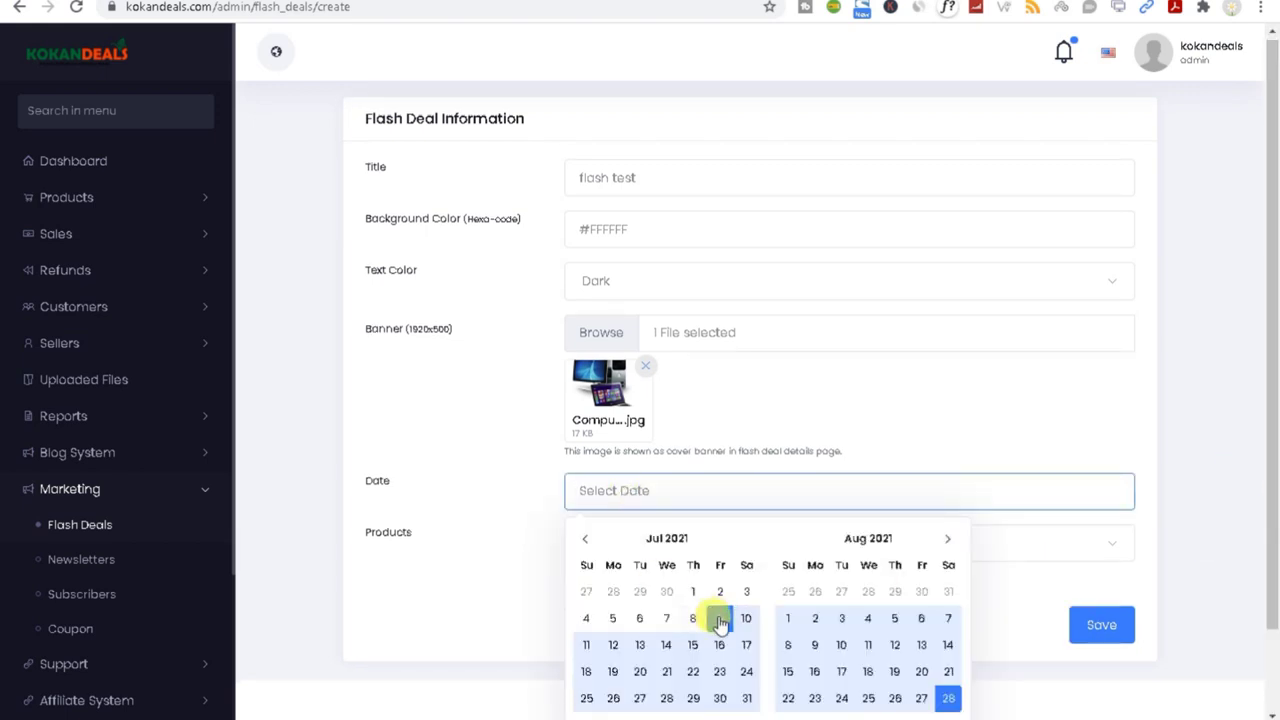
pyautogui.click(720, 620)
pyautogui.click(500, 551)
pyautogui.click(606, 549)
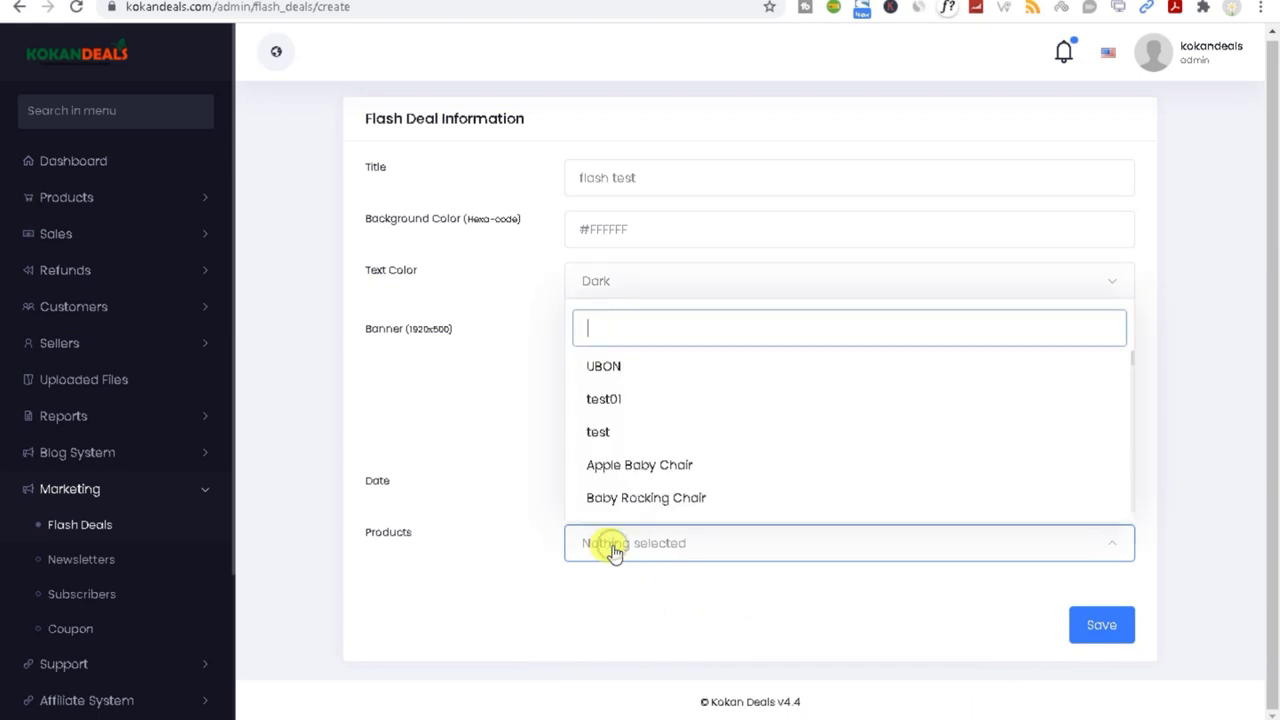
# Step: Try other July dates (10, 23, 15) in the deal's date-range calendar
pyautogui.click(458, 387)
pyautogui.click(617, 490)
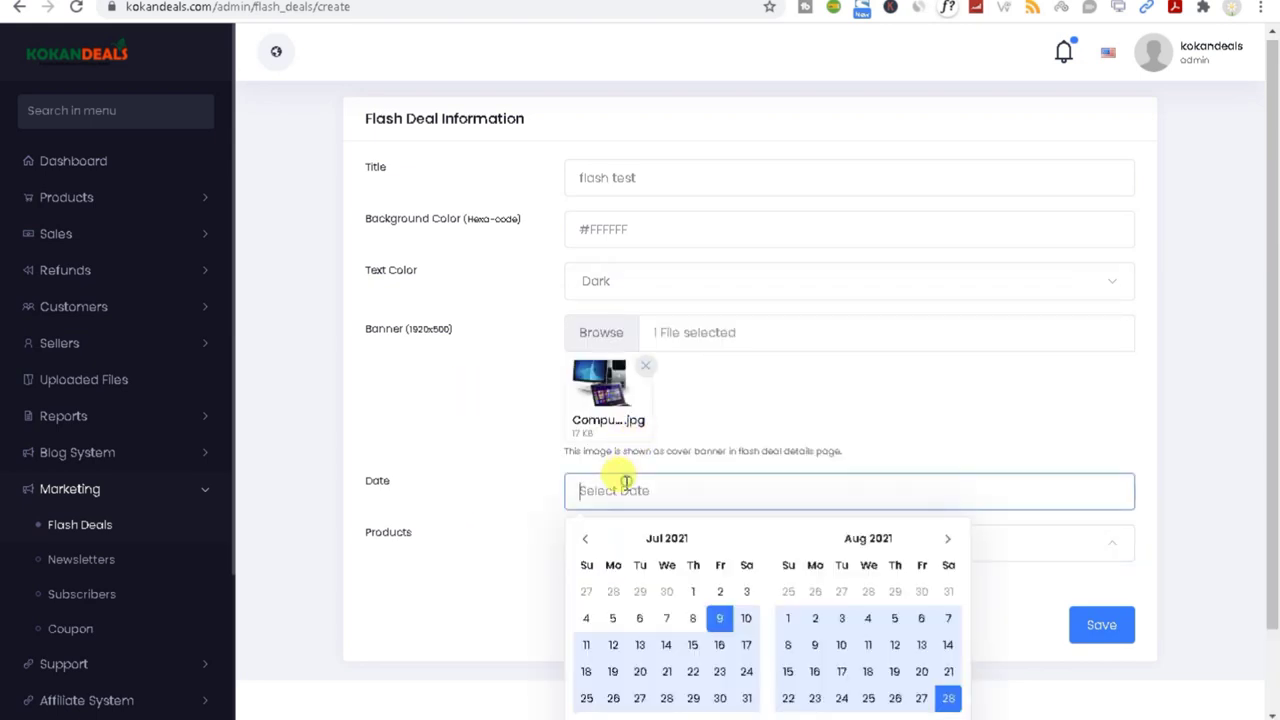
pyautogui.click(746, 618)
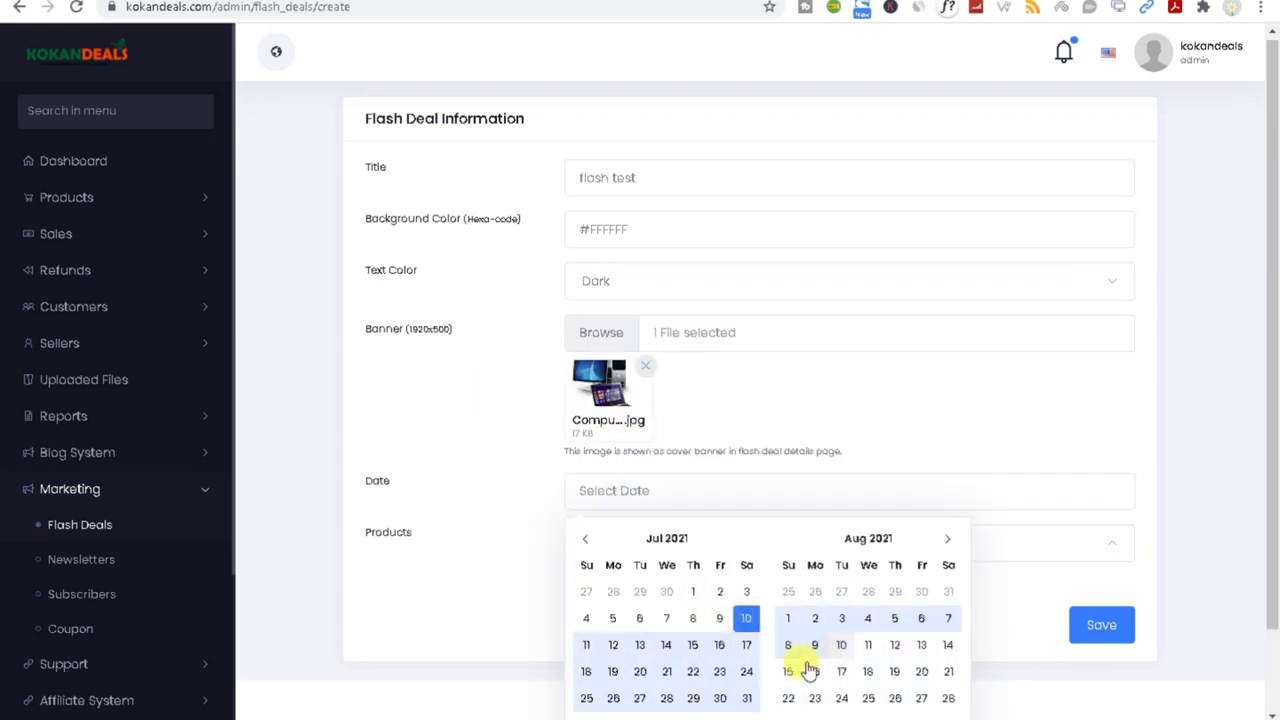
pyautogui.click(720, 673)
pyautogui.click(1262, 485)
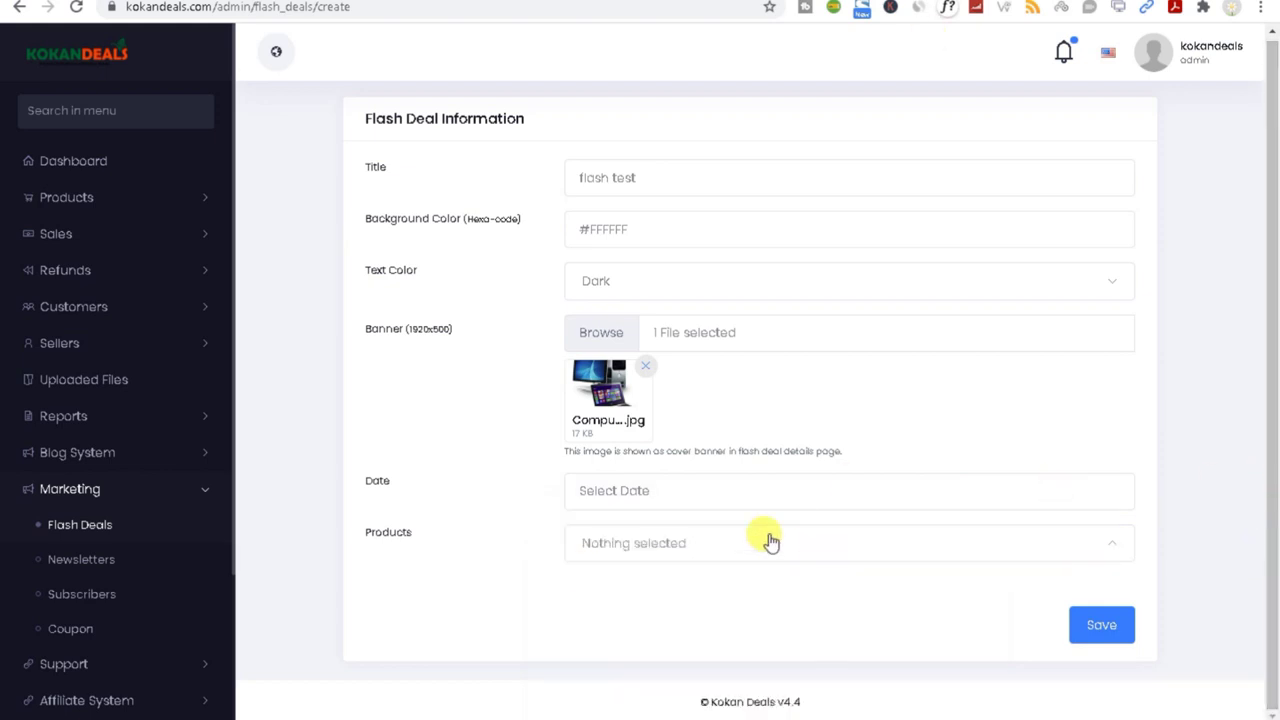
pyautogui.click(649, 492)
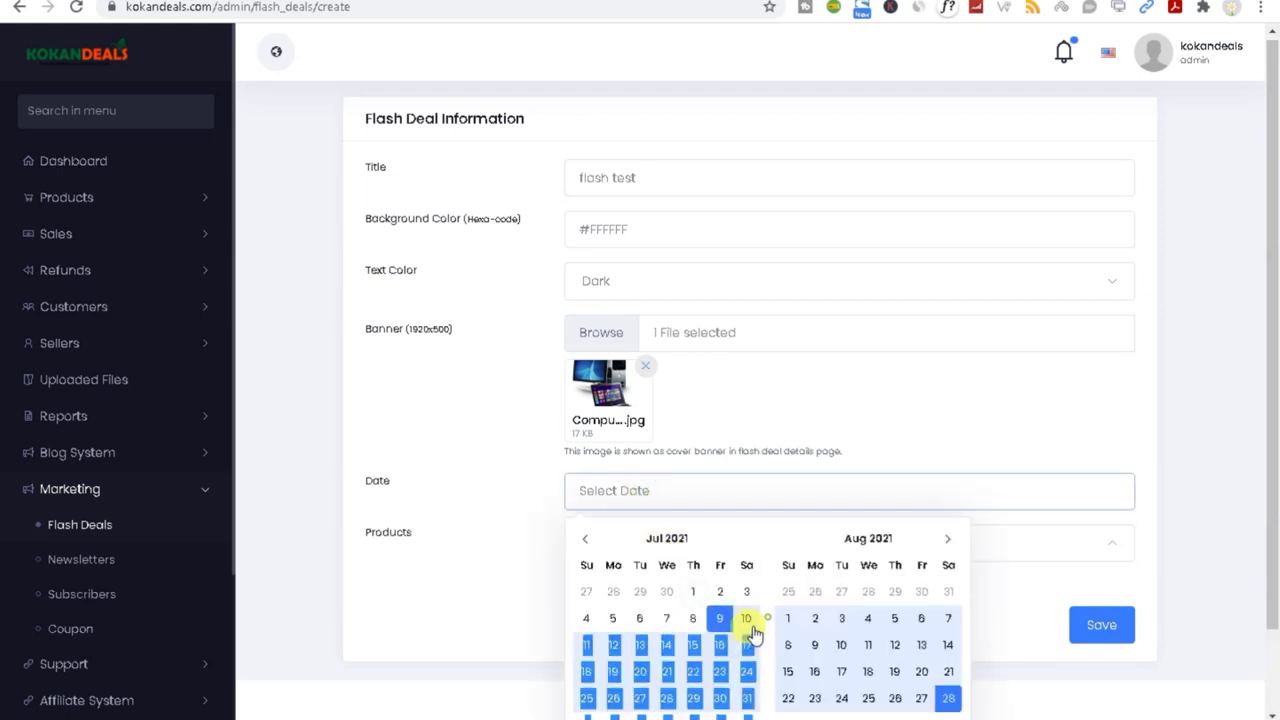
pyautogui.tripleClick(747, 657)
pyautogui.click(692, 645)
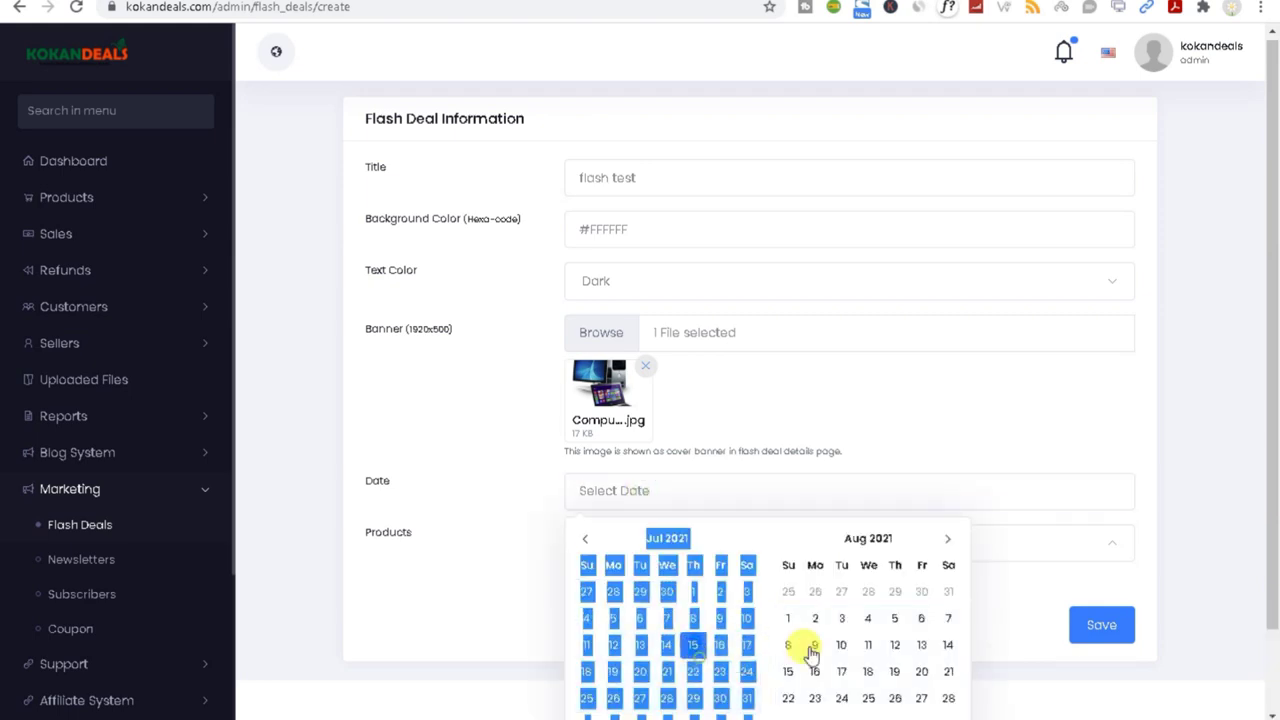
pyautogui.click(480, 600)
# Step: Add Baby Rocking Chair, Apple Baby Chair and test01 to the flash deal's products
pyautogui.click(608, 542)
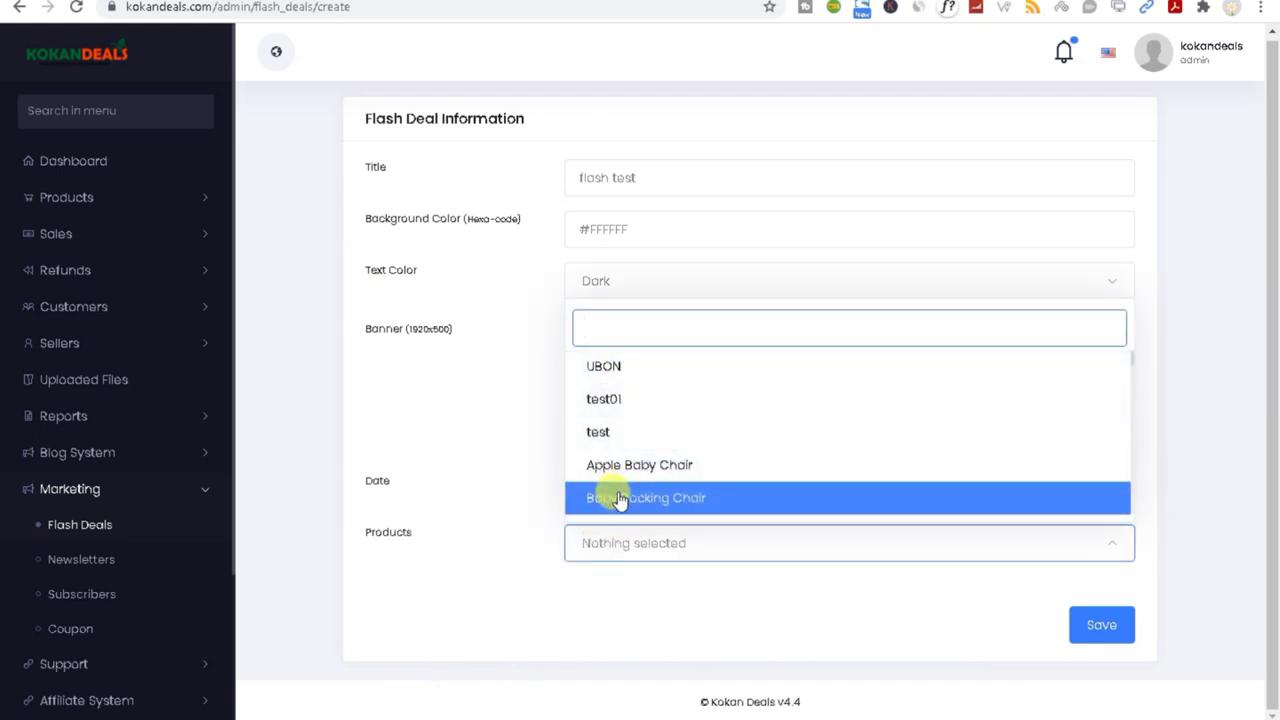
pyautogui.click(626, 500)
pyautogui.click(642, 468)
pyautogui.click(602, 400)
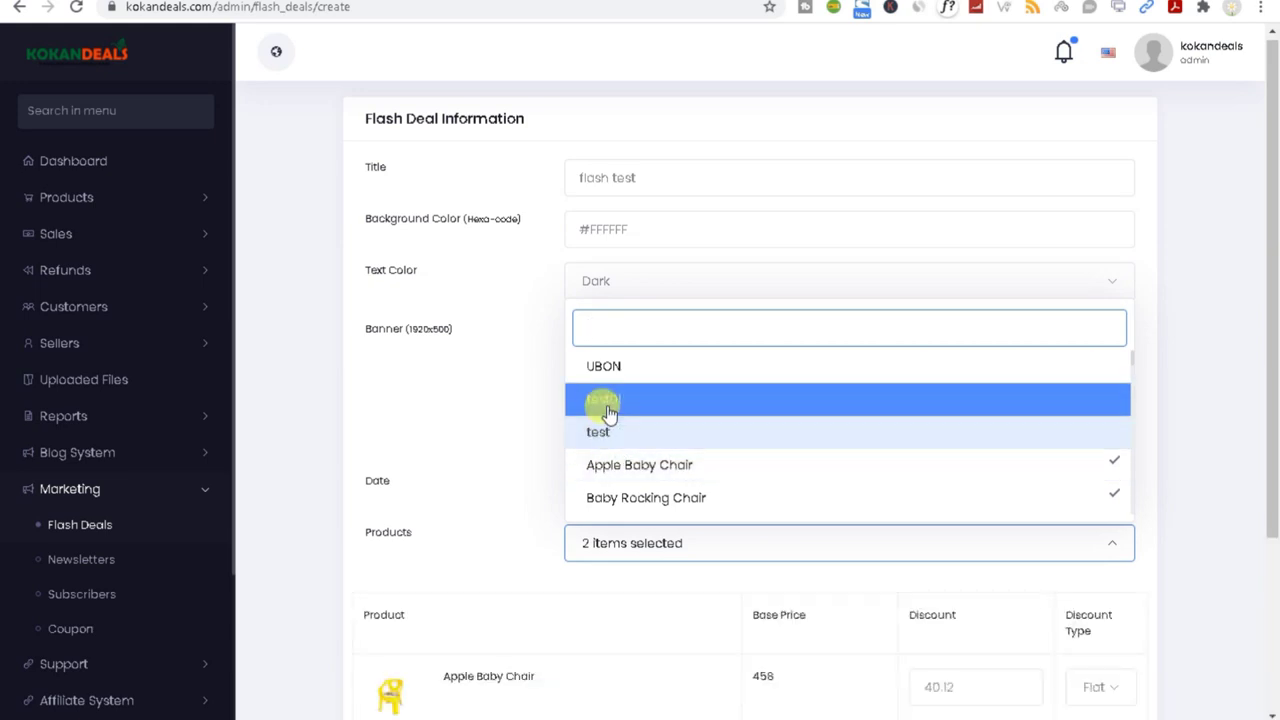
pyautogui.click(476, 482)
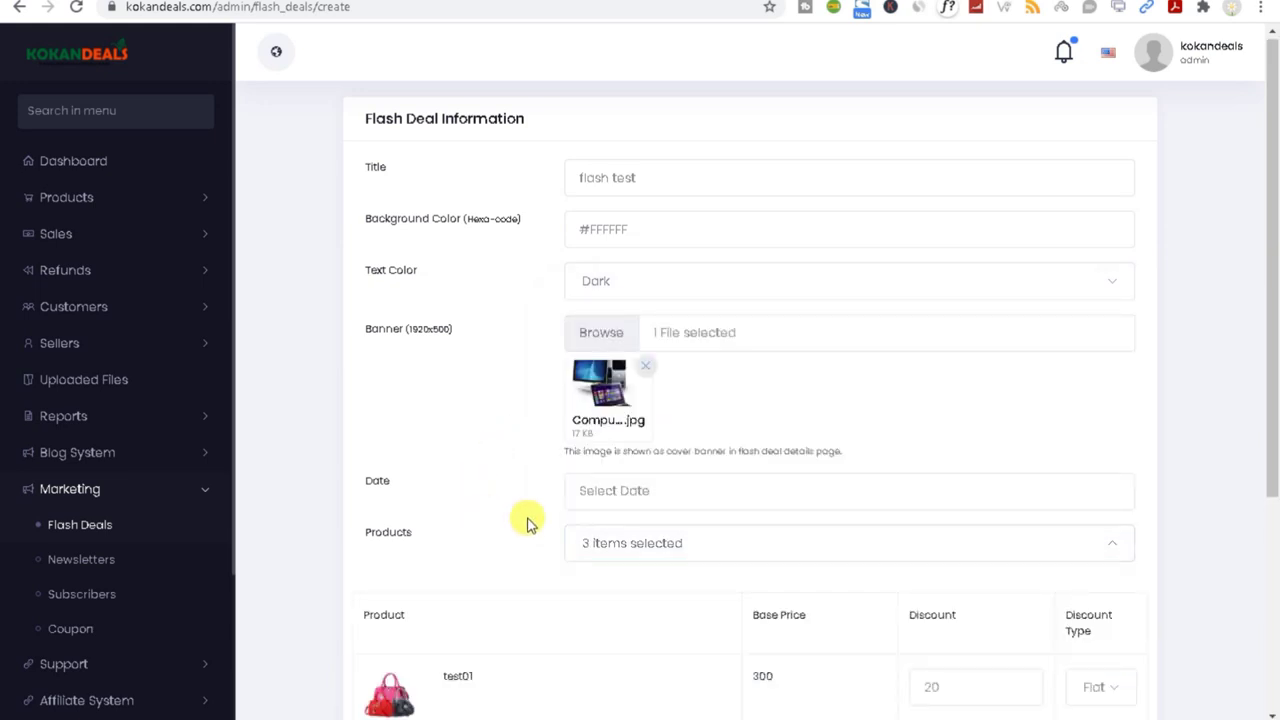
# Step: Set the deal's date range to 9–15 July 2021 and confirm it
pyautogui.click(603, 495)
pyautogui.click(719, 618)
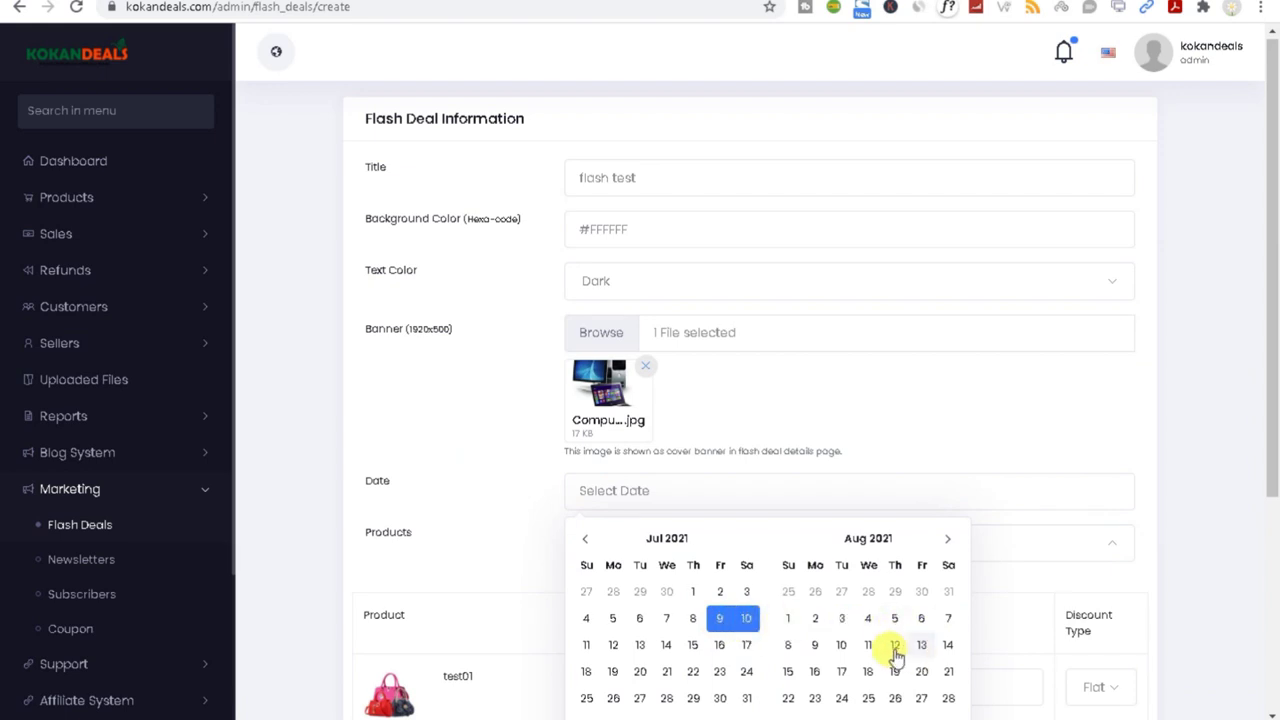
pyautogui.click(894, 648)
pyautogui.click(719, 618)
pyautogui.moveTo(1274, 429); pyautogui.dragTo(1274, 620)
pyautogui.click(620, 175)
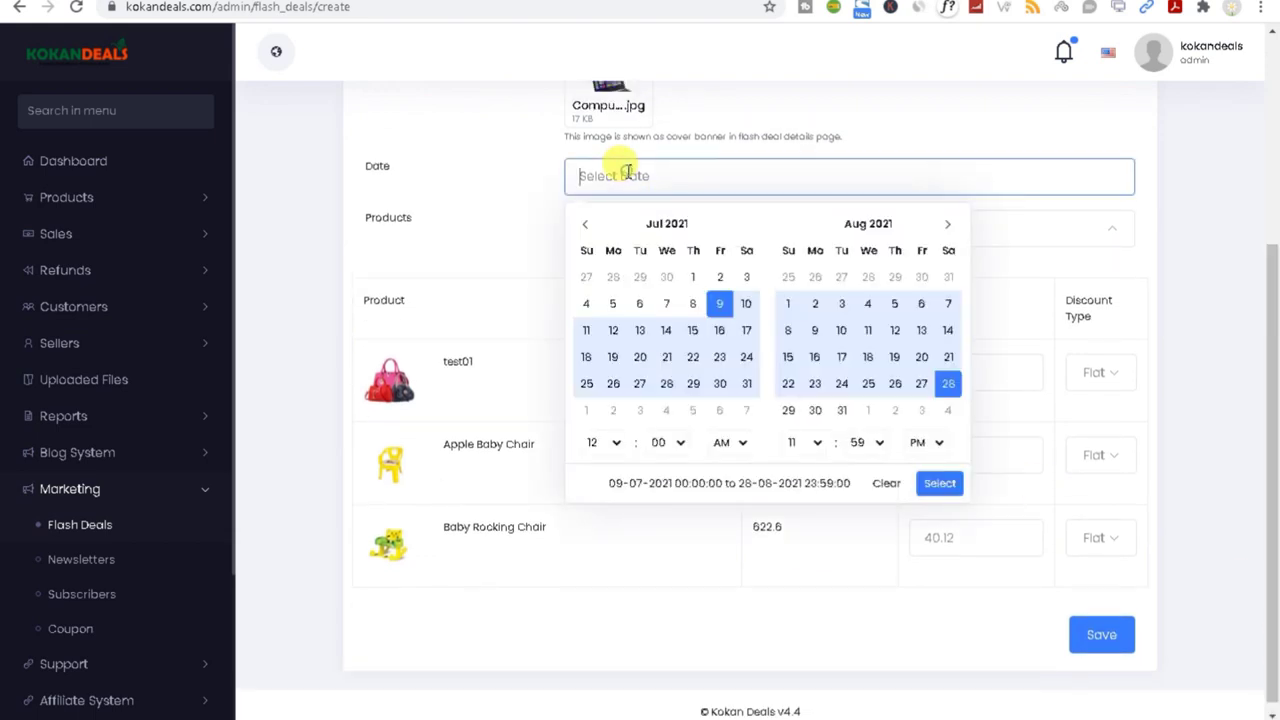
pyautogui.click(718, 306)
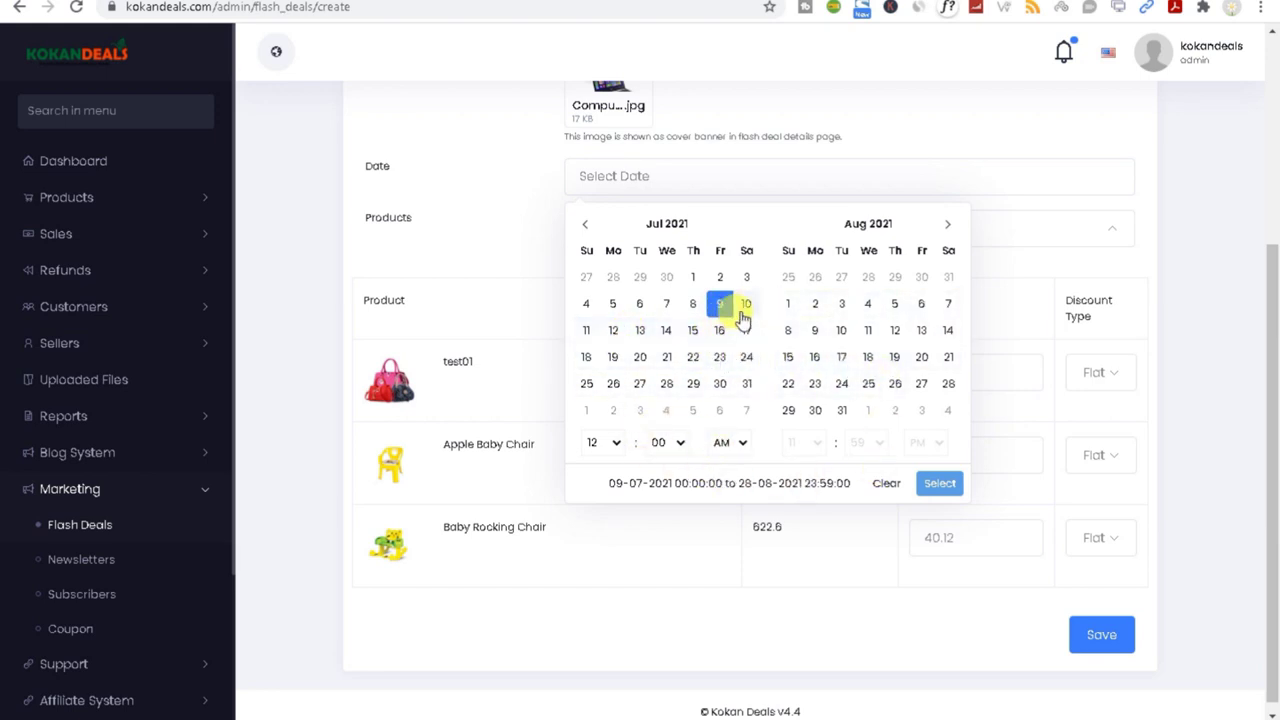
pyautogui.click(690, 338)
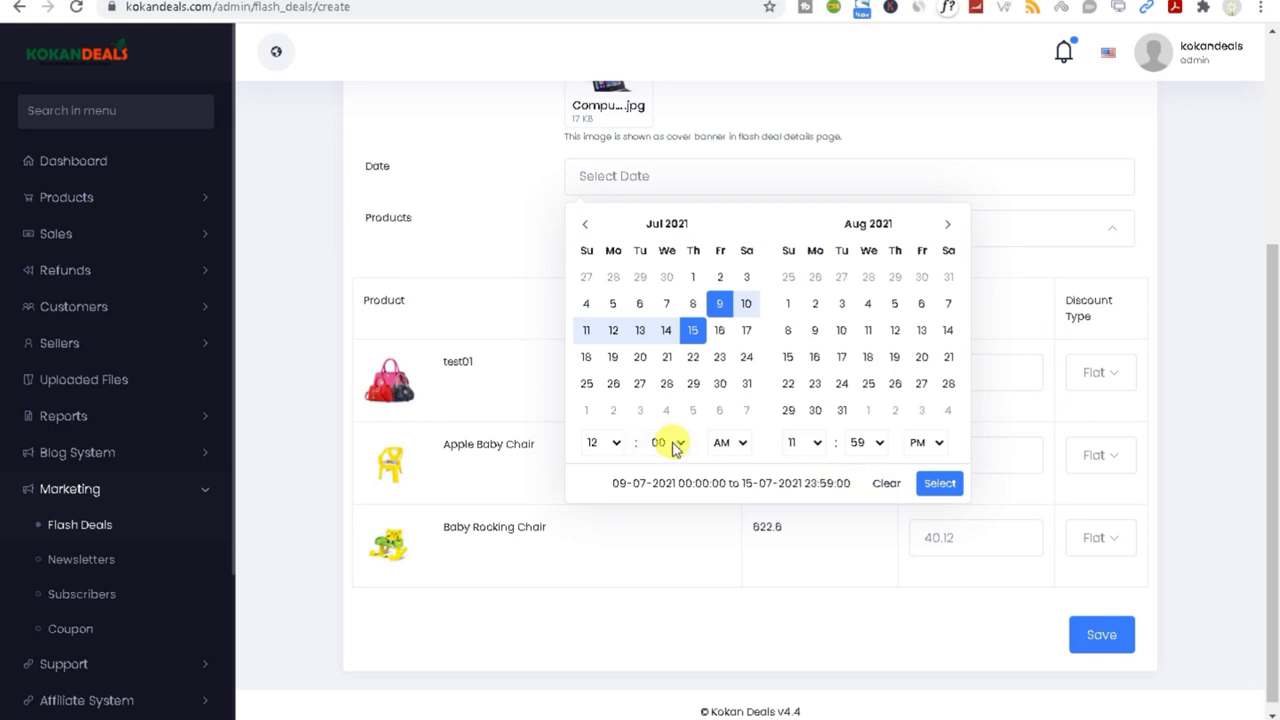
pyautogui.click(939, 485)
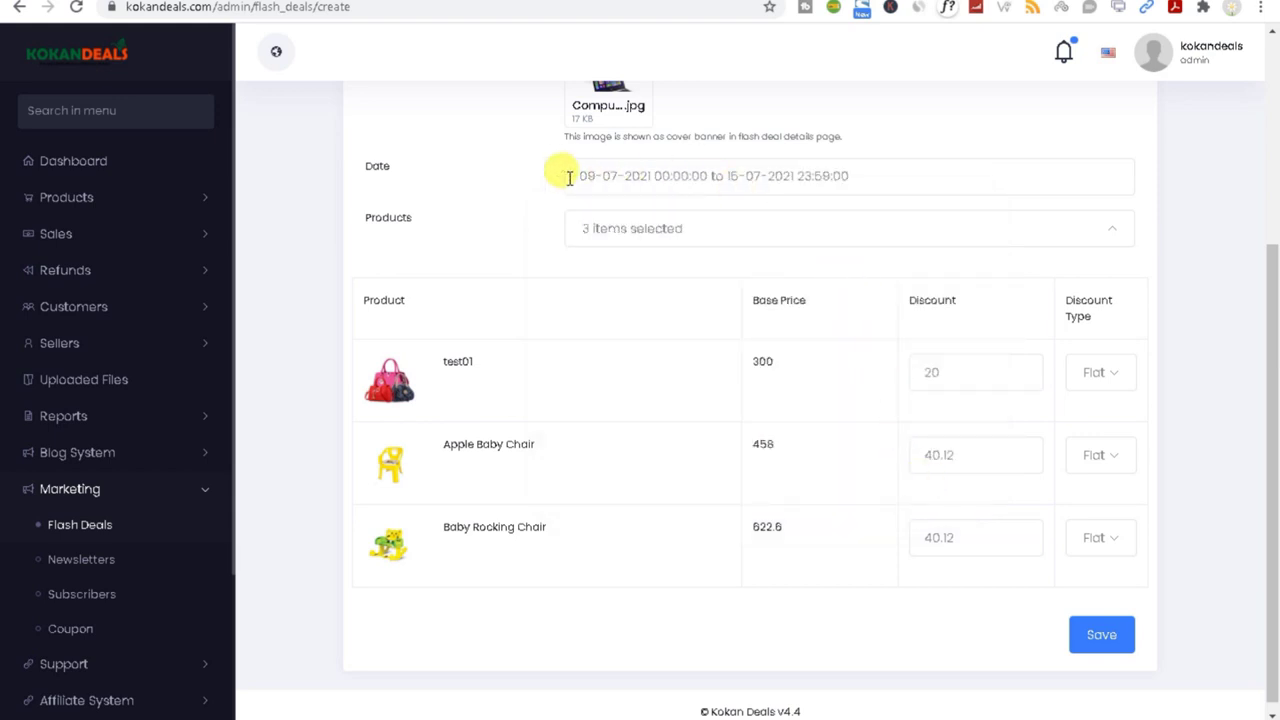
pyautogui.moveTo(797, 177); pyautogui.dragTo(833, 177)
pyautogui.click(493, 224)
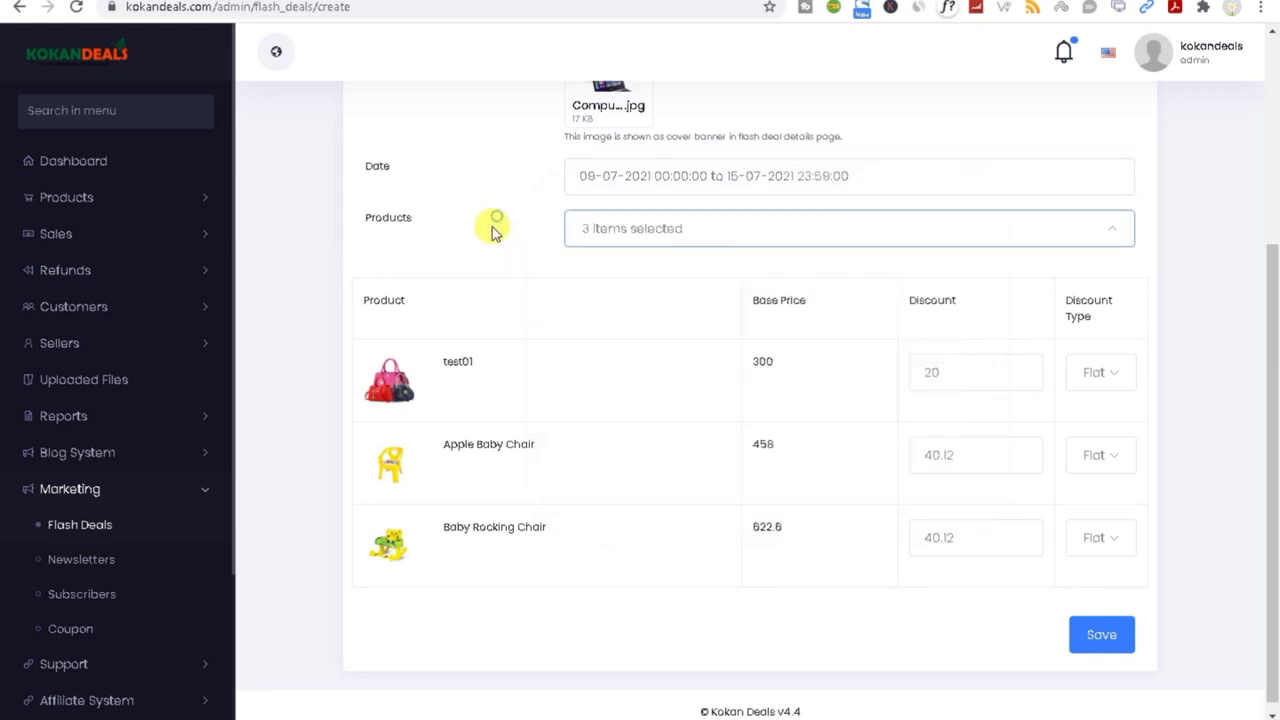
# Step: Fill the empty background colour with #FFFFF and retry saving the deal
pyautogui.click(1090, 636)
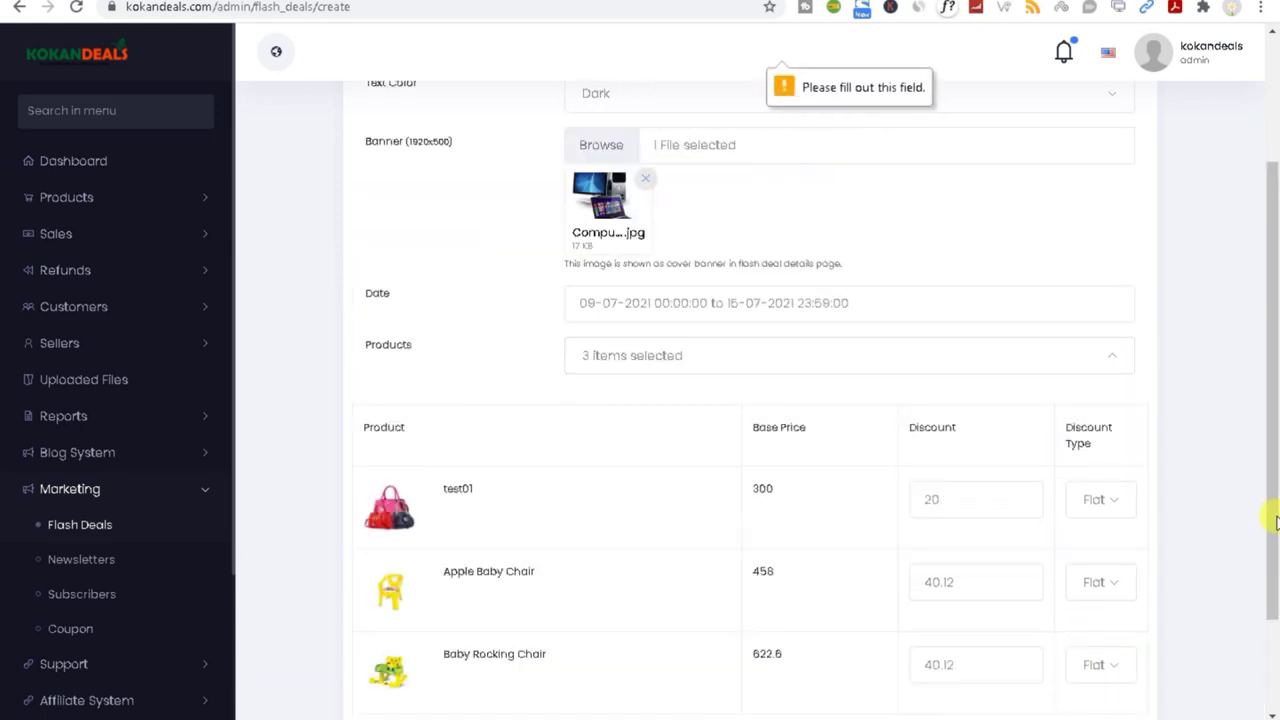
pyautogui.moveTo(1270, 506); pyautogui.dragTo(1256, 340)
pyautogui.click(606, 238)
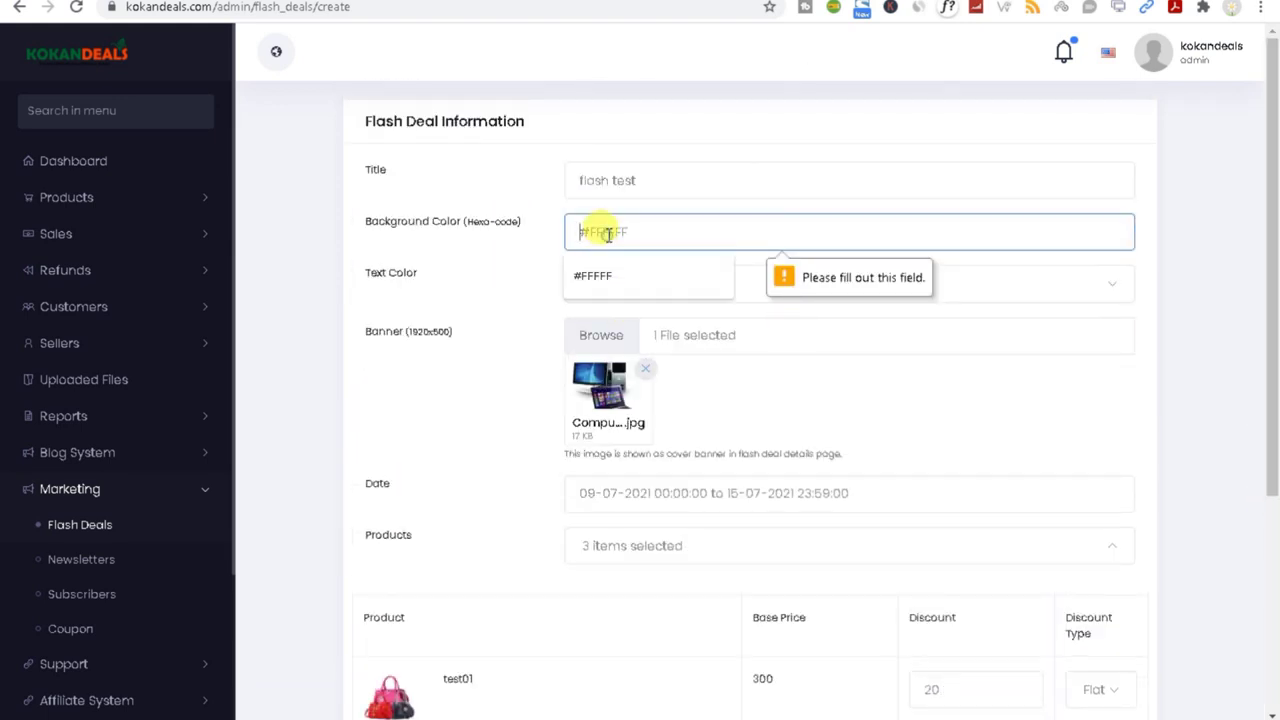
pyautogui.click(594, 278)
pyautogui.scroll(-3, 1237, 246)
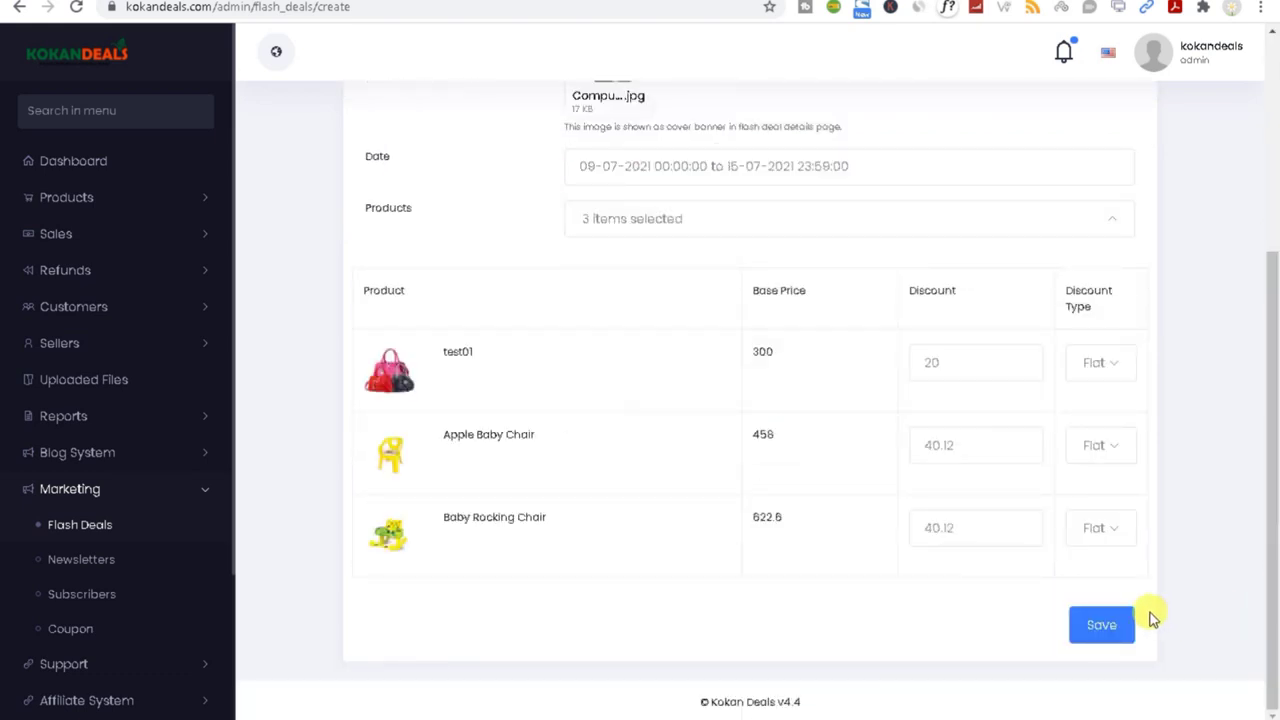
pyautogui.click(1100, 626)
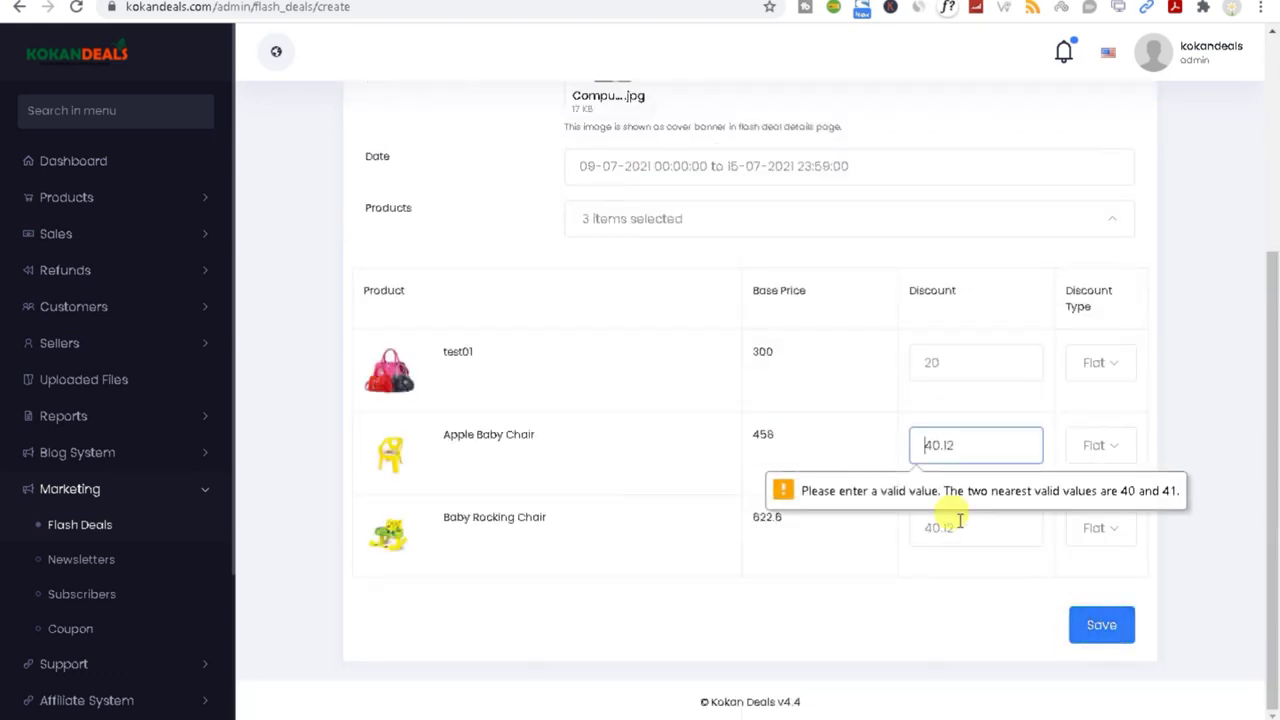
# Step: Change the chairs' 40.12 discounts to 20 and 10 and save the flash deal
pyautogui.click(937, 444)
pyautogui.click(973, 445)
pyautogui.moveTo(997, 450); pyautogui.dragTo(843, 457)
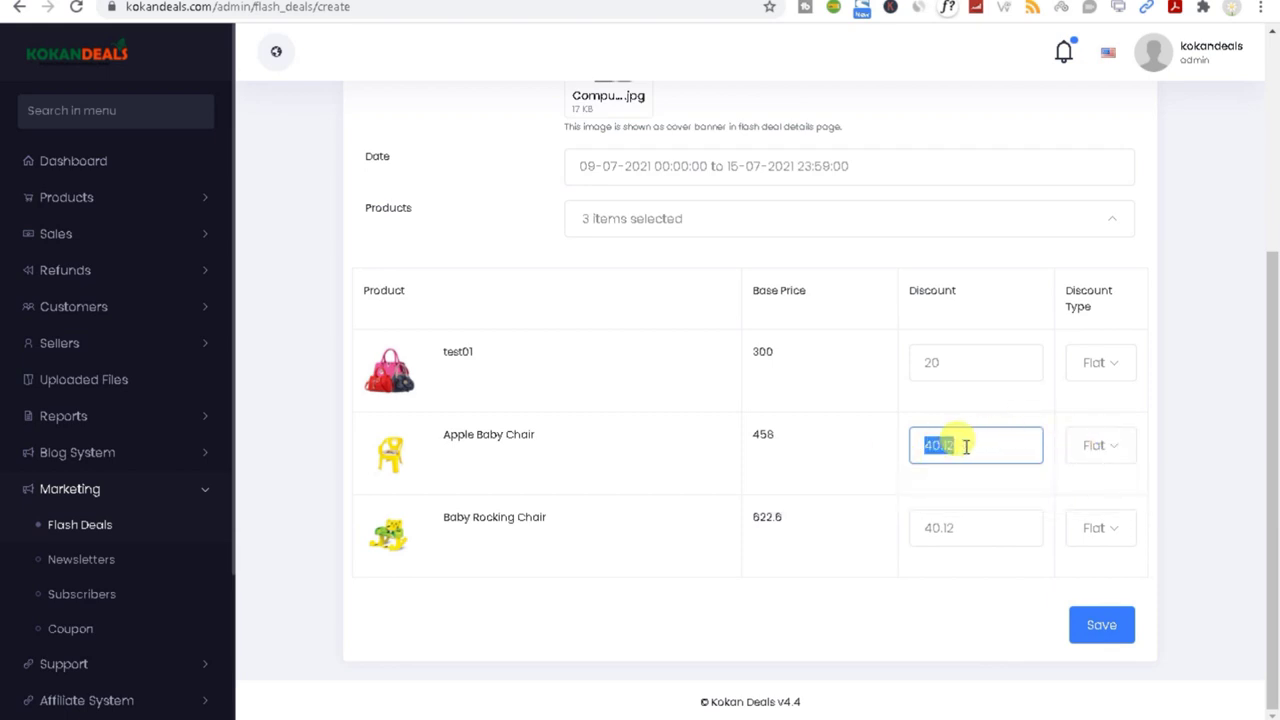
pyautogui.write('20')
pyautogui.moveTo(955, 522); pyautogui.dragTo(866, 547)
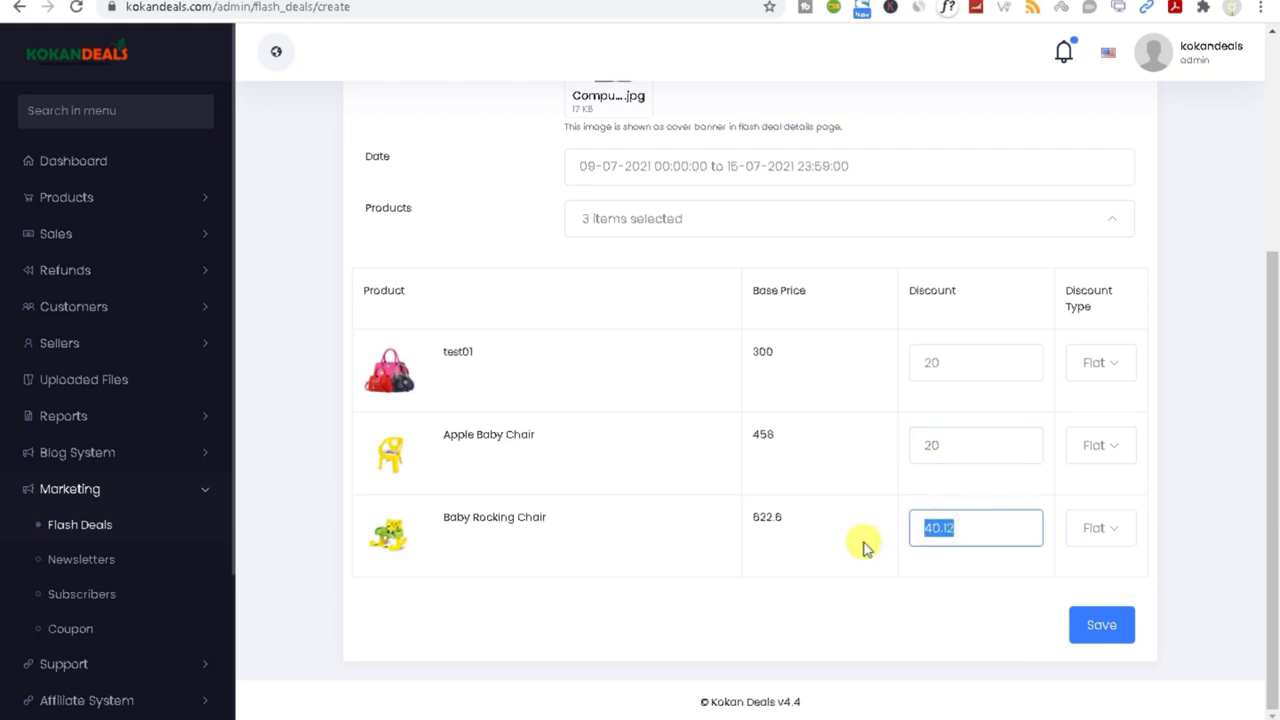
pyautogui.click(1092, 638)
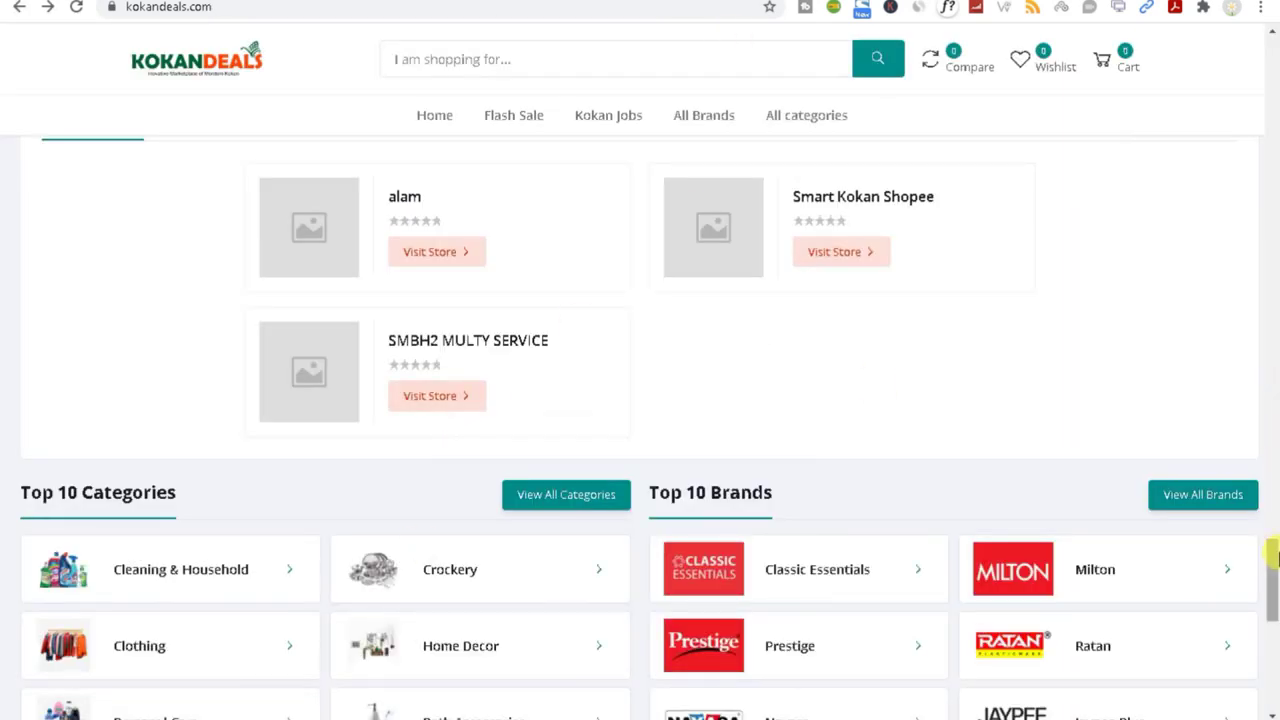
# Step: Scroll the storefront homepage to view its offers and Featured Products
pyautogui.moveTo(1272, 555); pyautogui.dragTo(1272, 102)
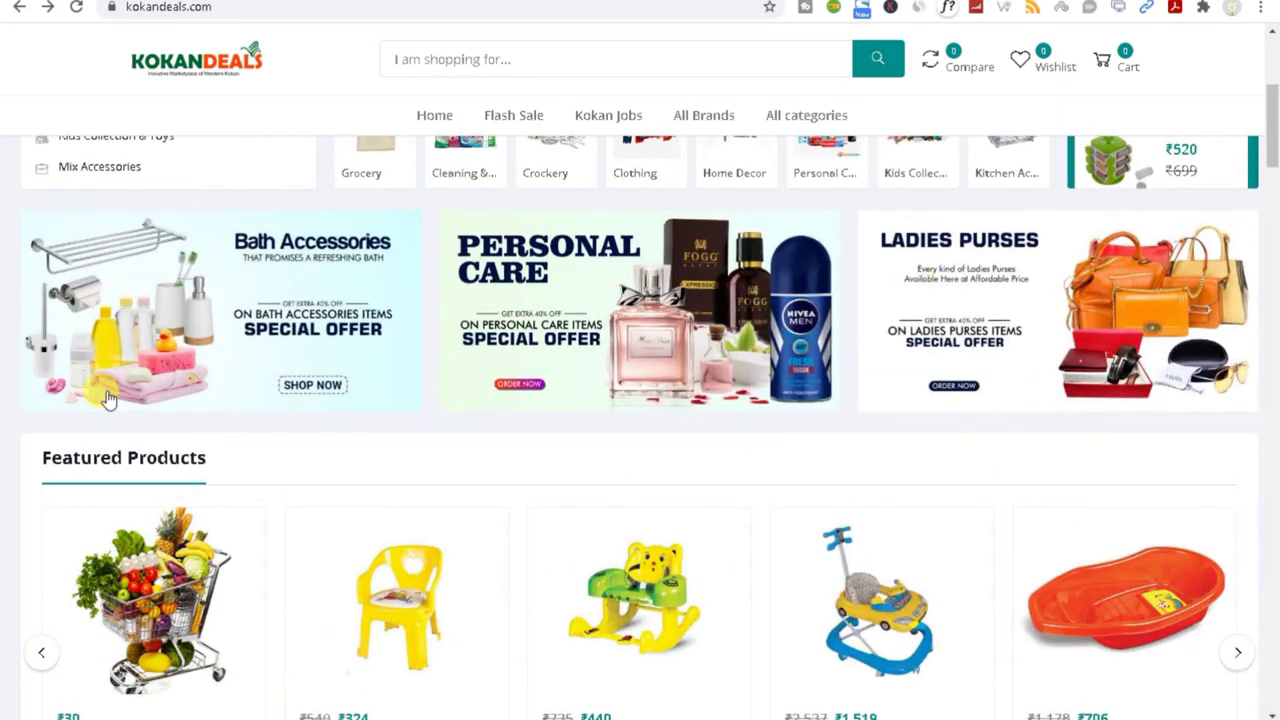
# Step: Reload the storefront and confirm the Flash Sale shows test01 and both chairs
pyautogui.moveTo(50, 457); pyautogui.dragTo(206, 457)
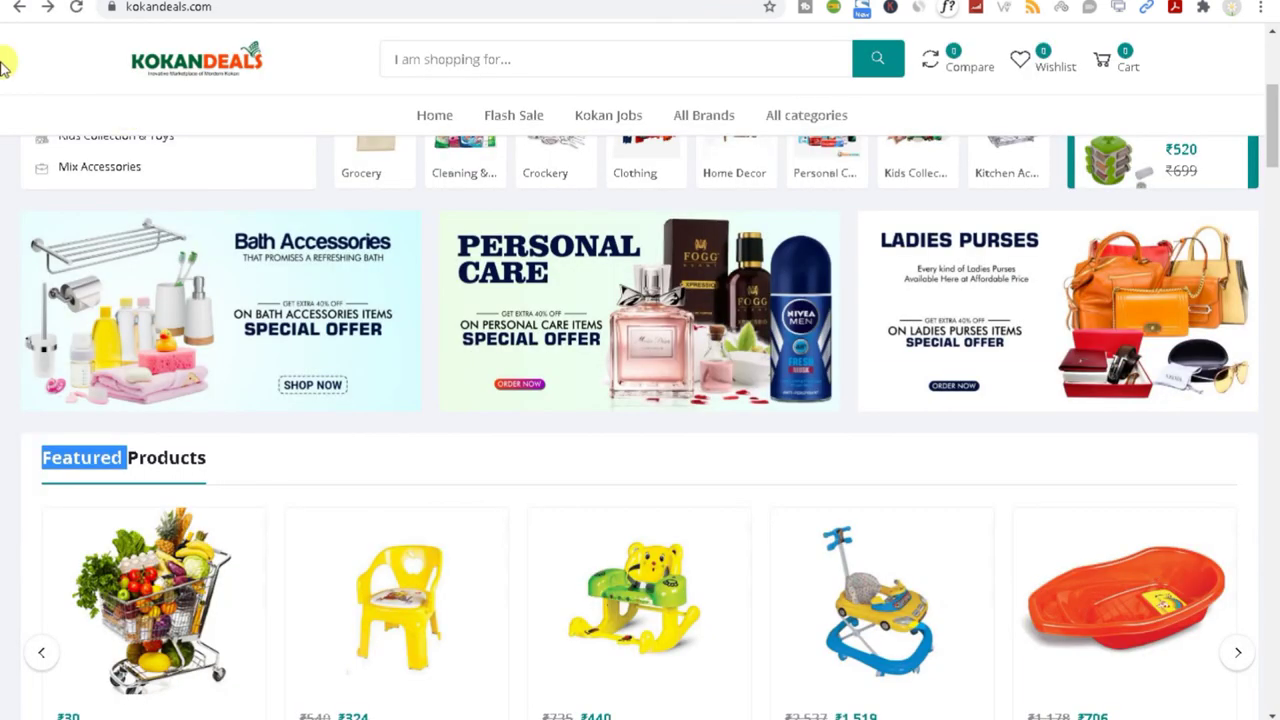
pyautogui.click(75, 7)
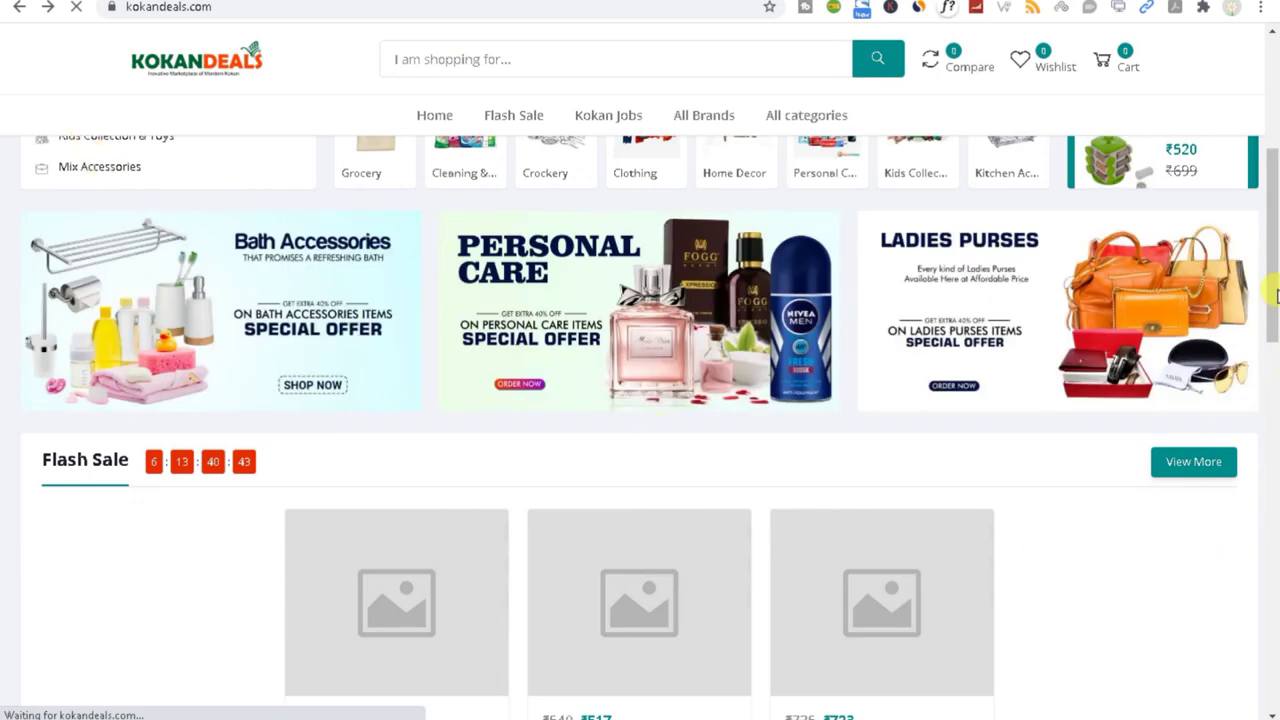
pyautogui.moveTo(1277, 245); pyautogui.dragTo(1271, 300)
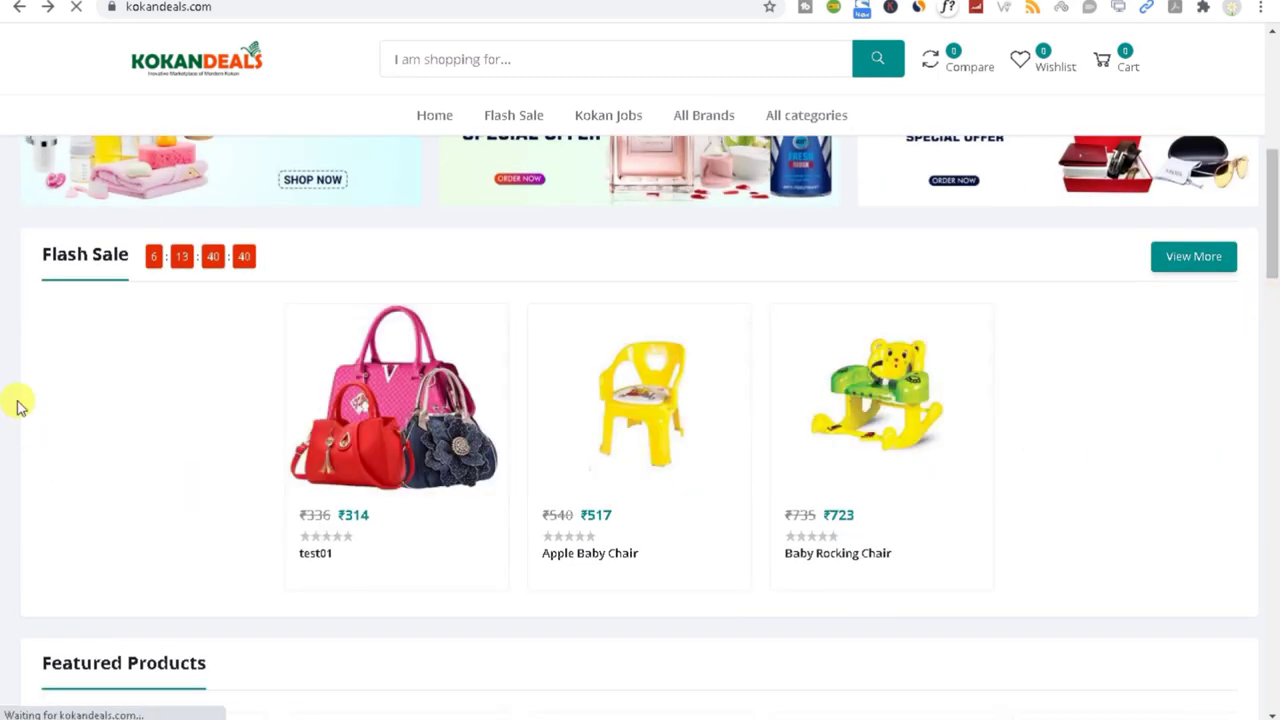
pyautogui.moveTo(22, 258); pyautogui.dragTo(100, 334)
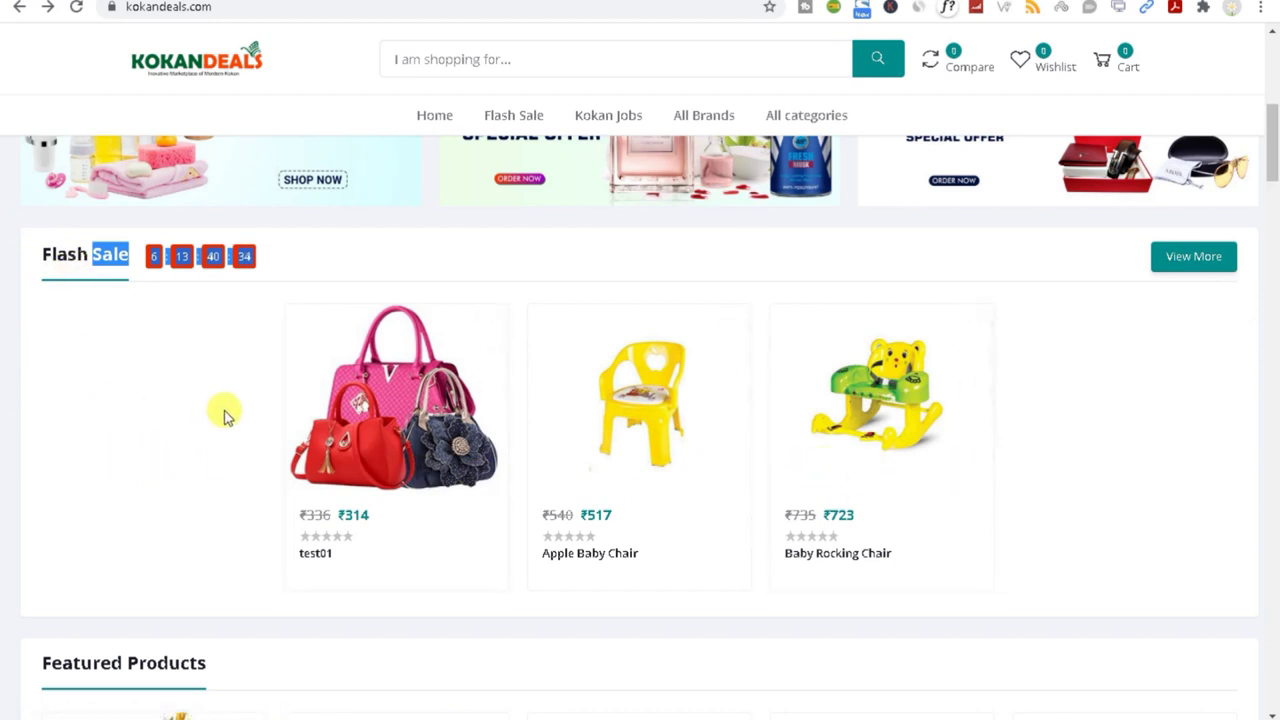
pyautogui.click(358, 5)
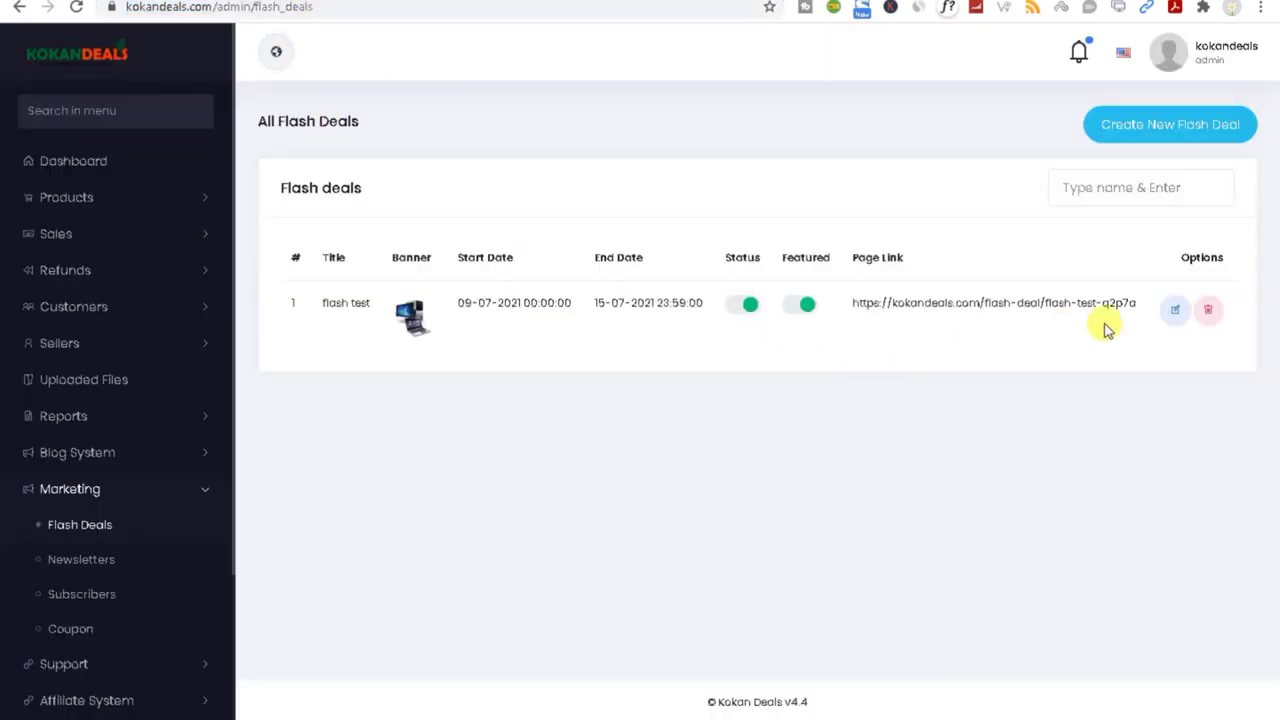
# Step: Edit flash test to add Lotus Thali, Alpha Contura Cooker and Arogyam Jug, then save
pyautogui.click(1169, 316)
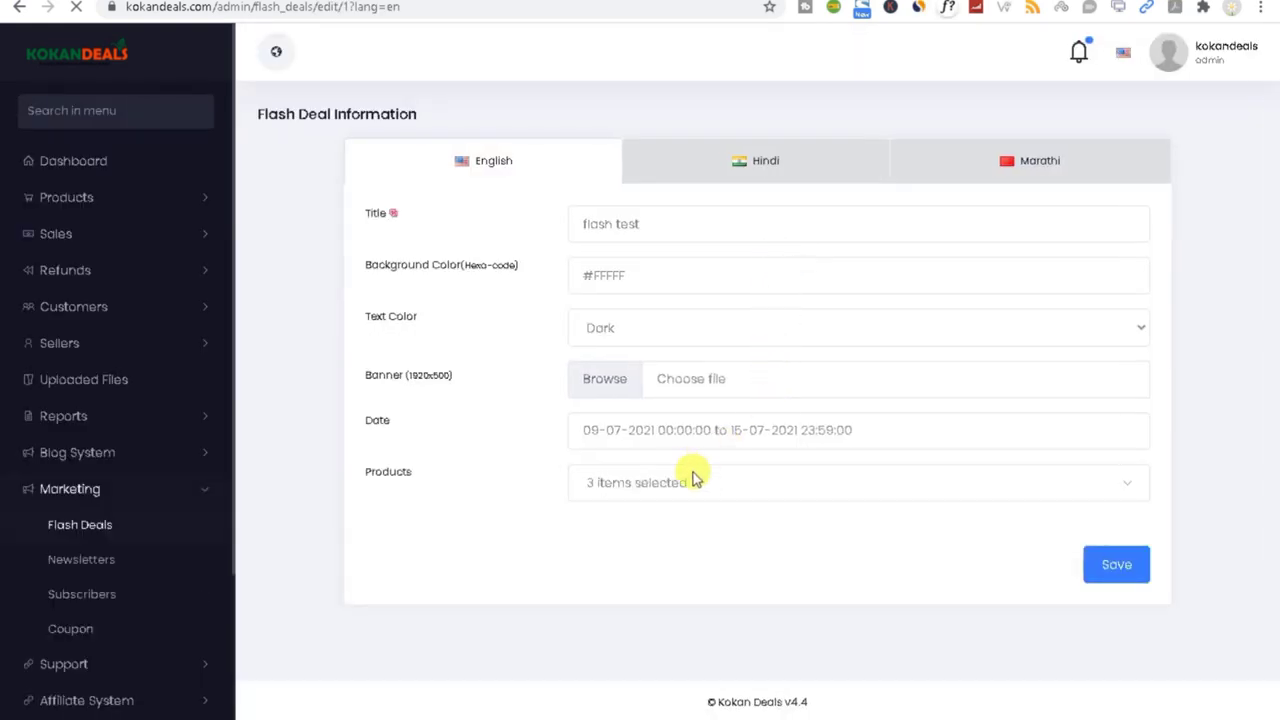
pyautogui.click(738, 488)
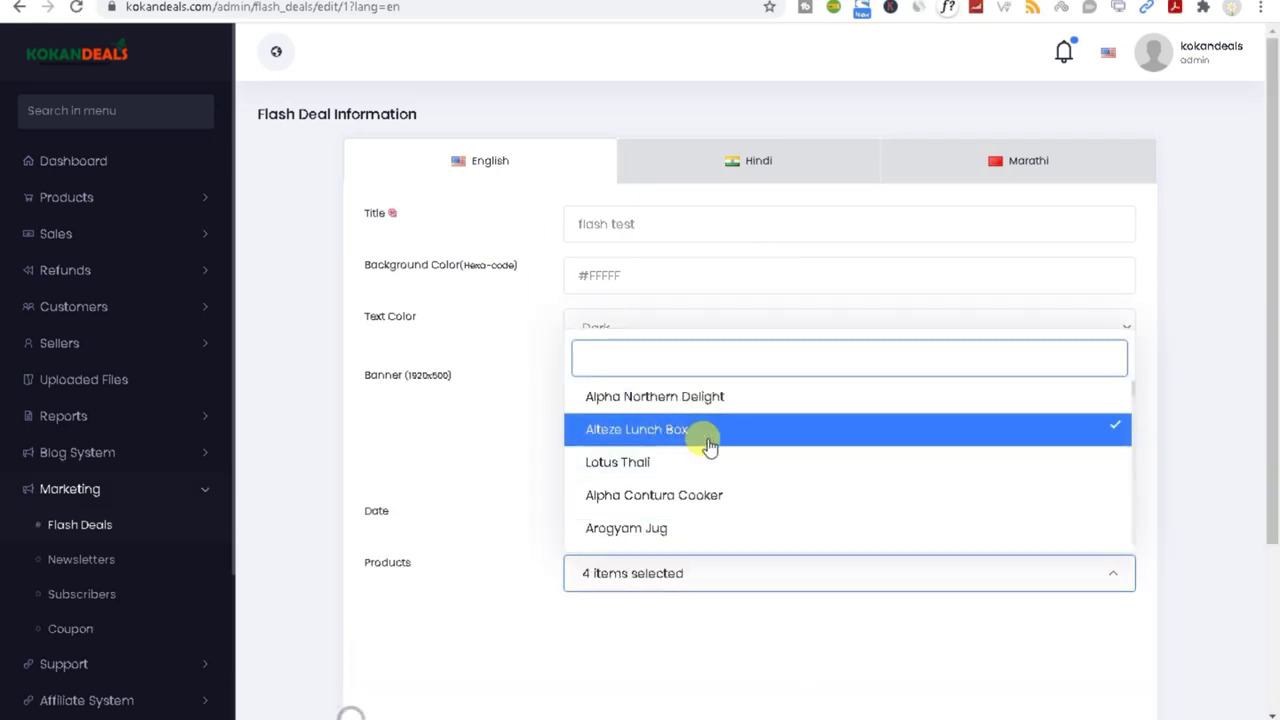
pyautogui.click(710, 464)
pyautogui.click(722, 503)
pyautogui.click(686, 529)
pyautogui.moveTo(1275, 335); pyautogui.dragTo(668, 473)
pyautogui.moveTo(1273, 393); pyautogui.dragTo(1268, 683)
pyautogui.click(1104, 626)
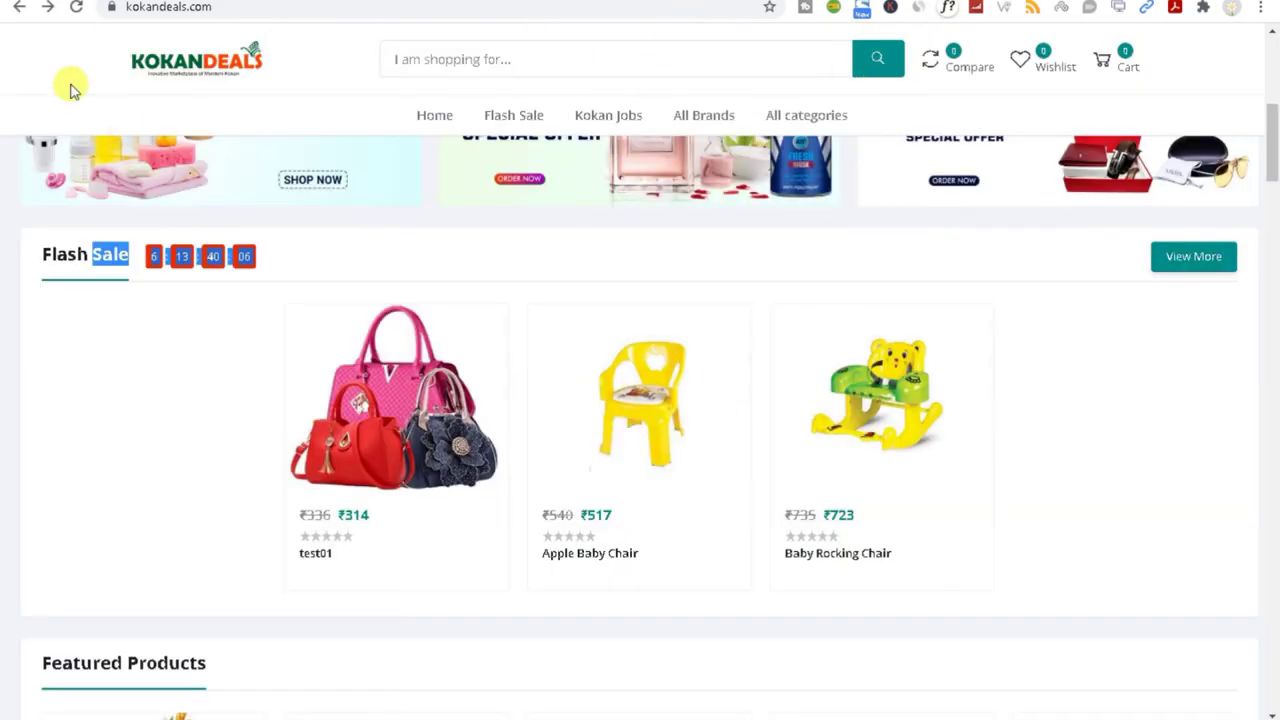
# Step: Reload the storefront, view all Flash Sale products, then go to admin Marketing > Newsletters
pyautogui.click(75, 8)
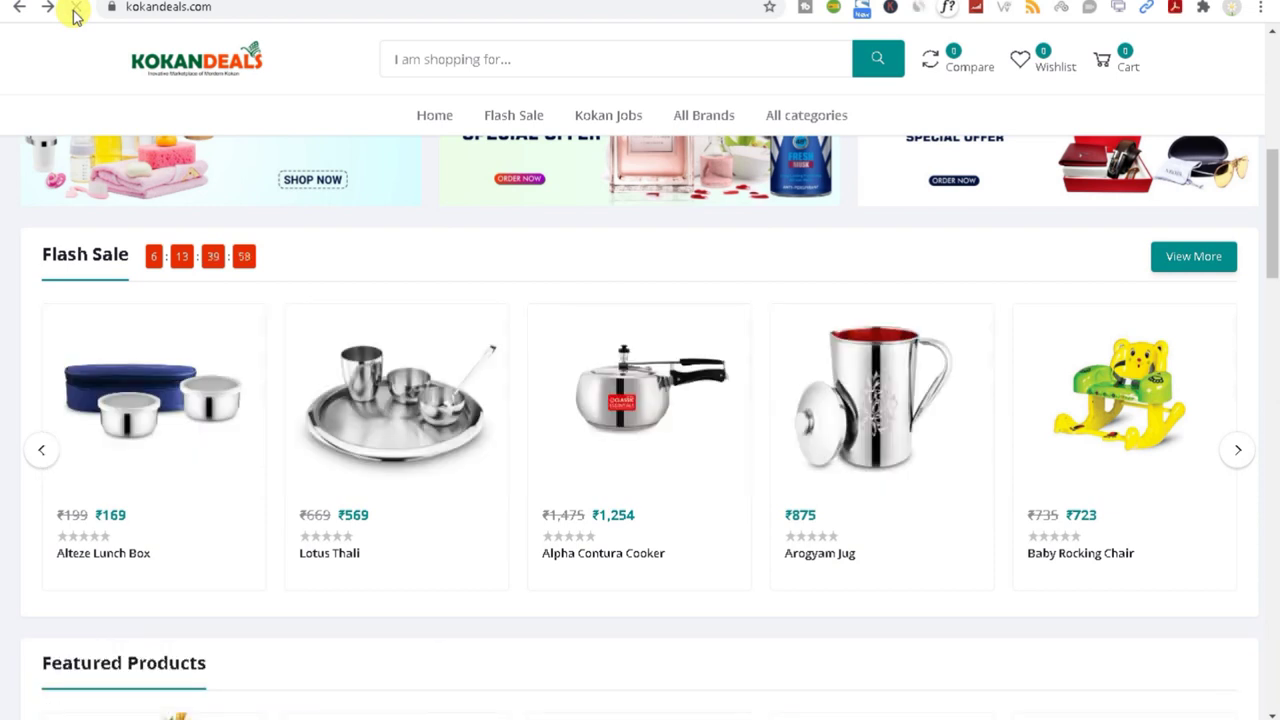
pyautogui.click(1172, 260)
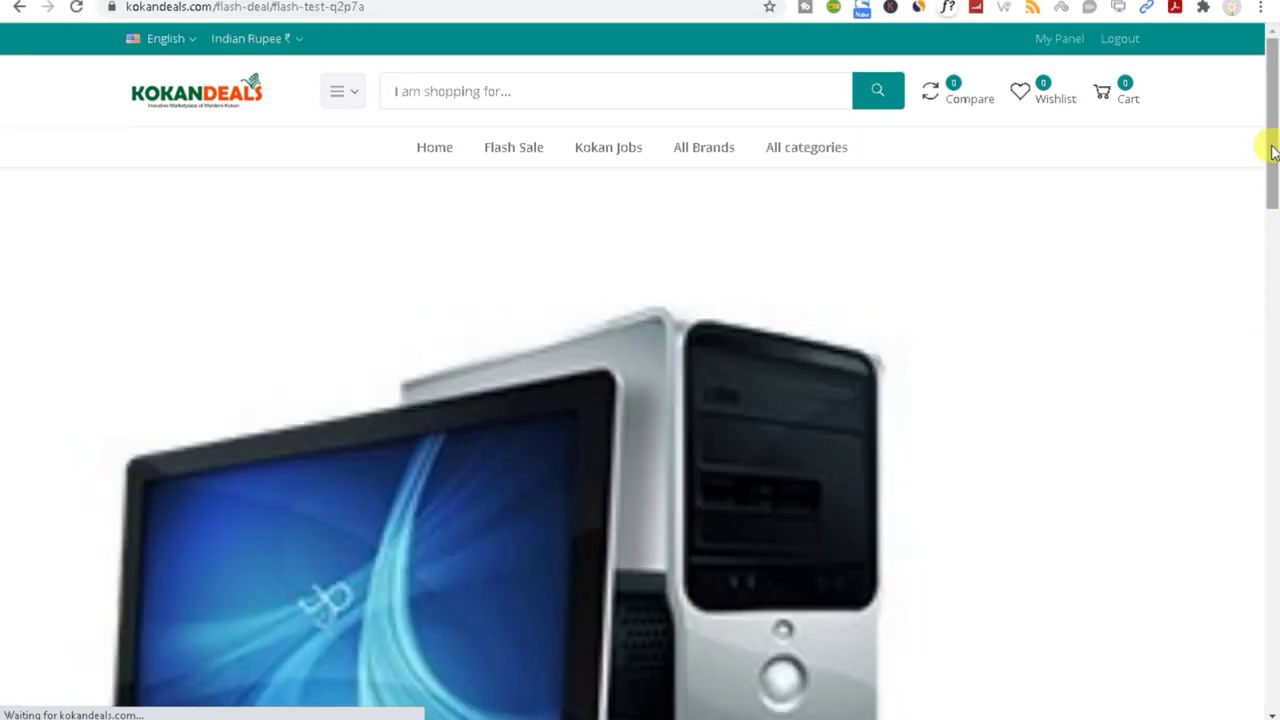
pyautogui.moveTo(1272, 150); pyautogui.dragTo(1177, 140)
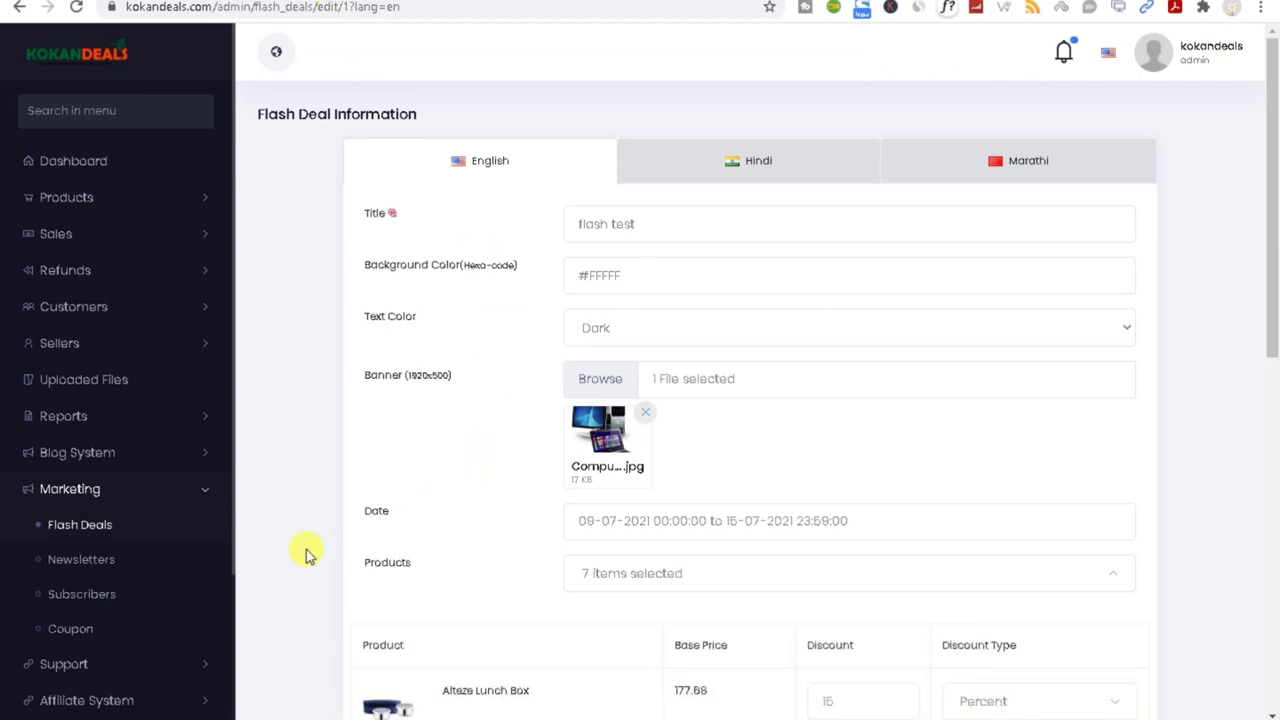
pyautogui.click(104, 564)
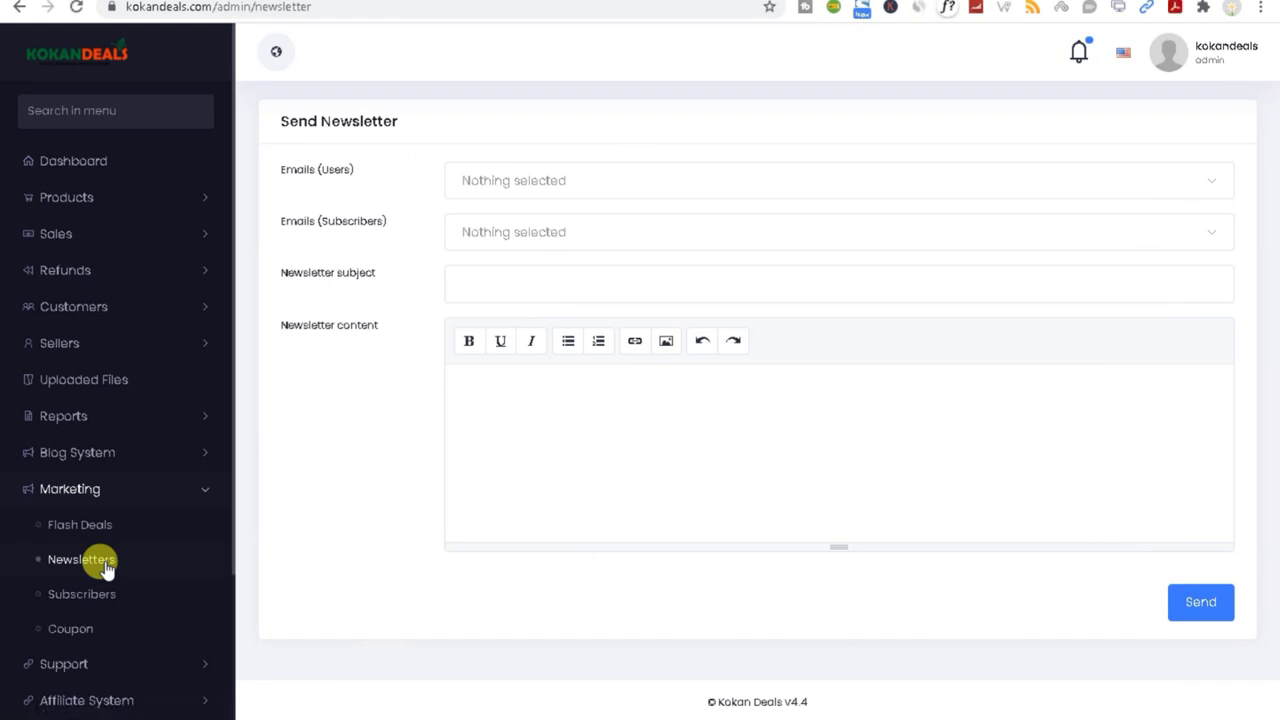
# Step: Select all 27 user emails and all 6 subscriber emails as newsletter recipients
pyautogui.click(522, 184)
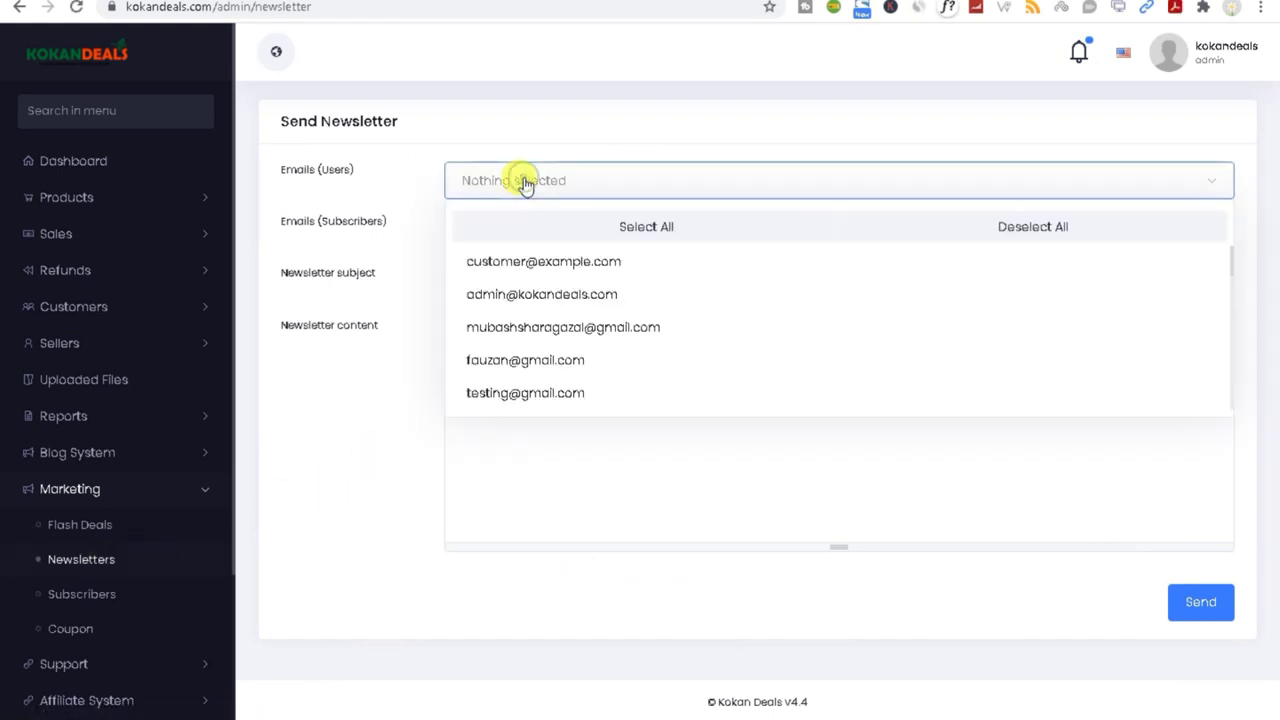
pyautogui.click(645, 230)
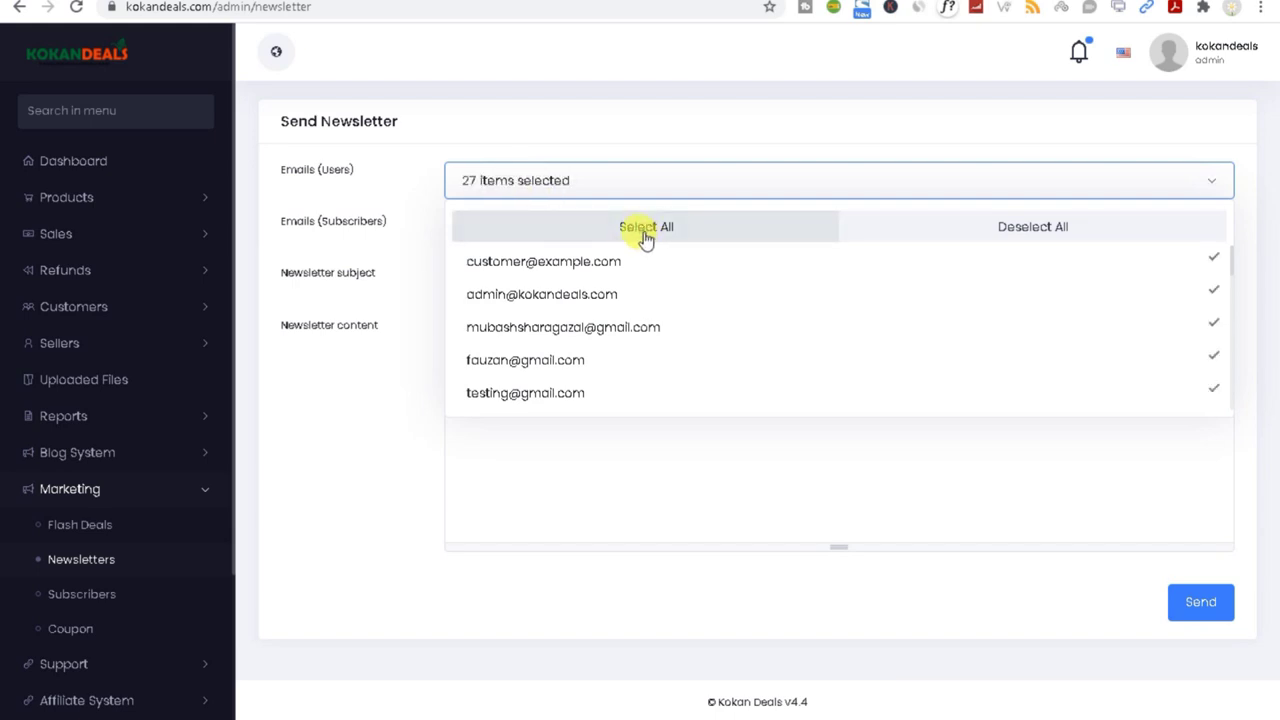
pyautogui.click(621, 461)
pyautogui.click(523, 232)
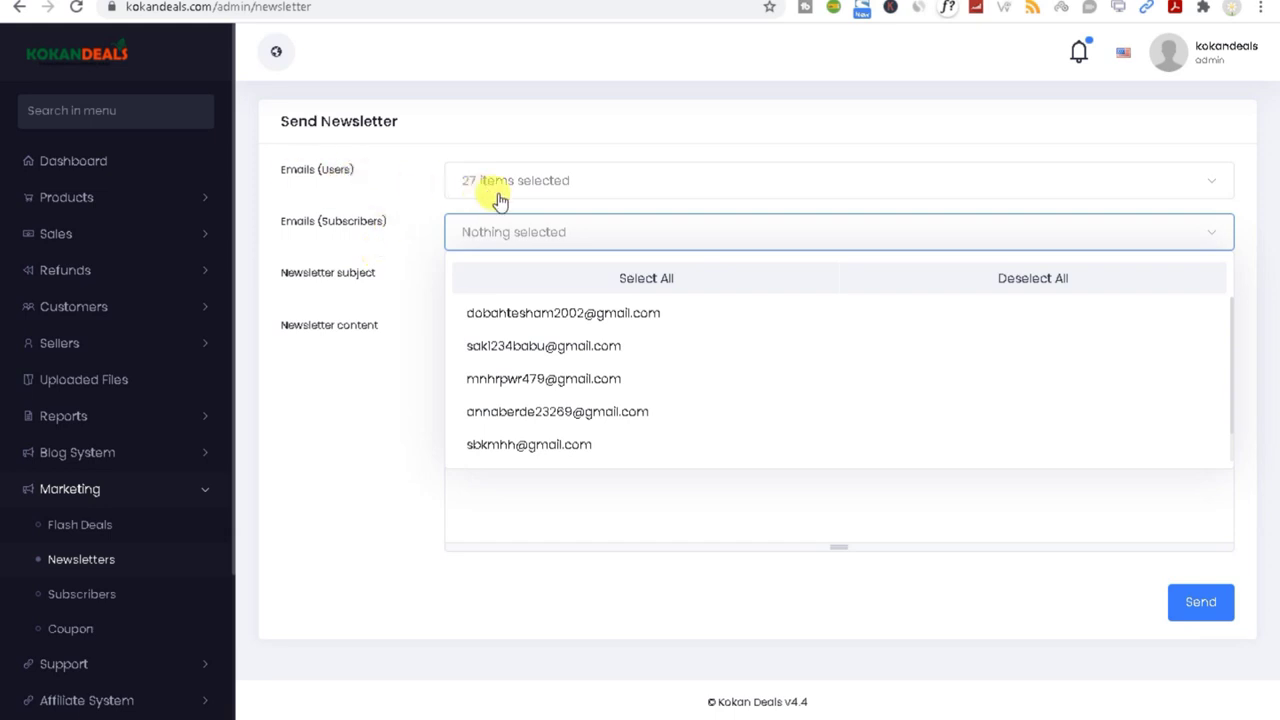
pyautogui.click(393, 240)
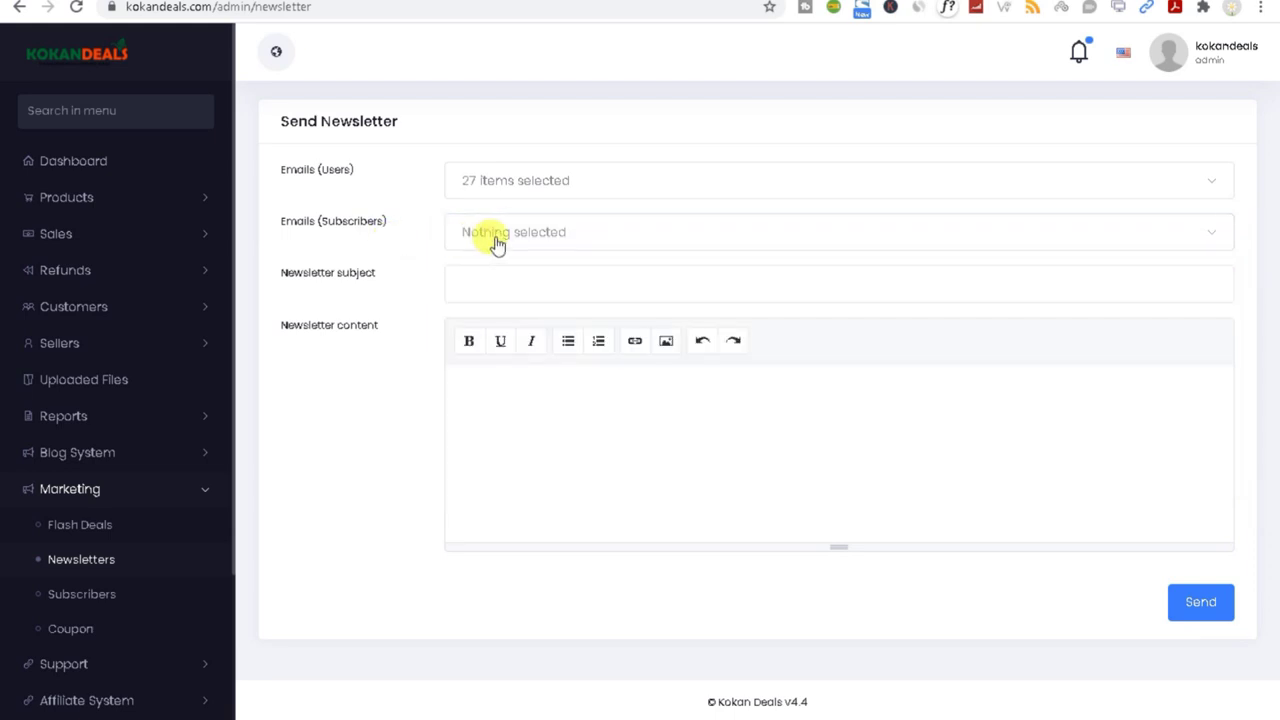
pyautogui.click(502, 244)
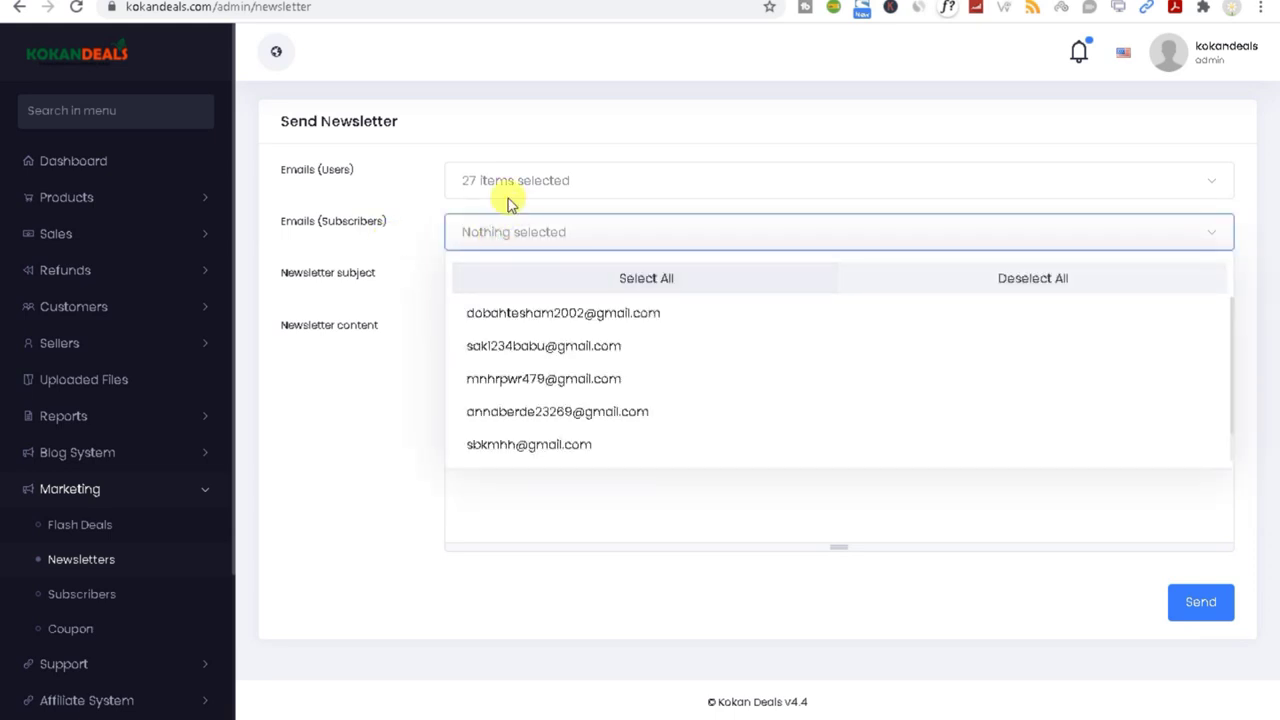
pyautogui.click(594, 276)
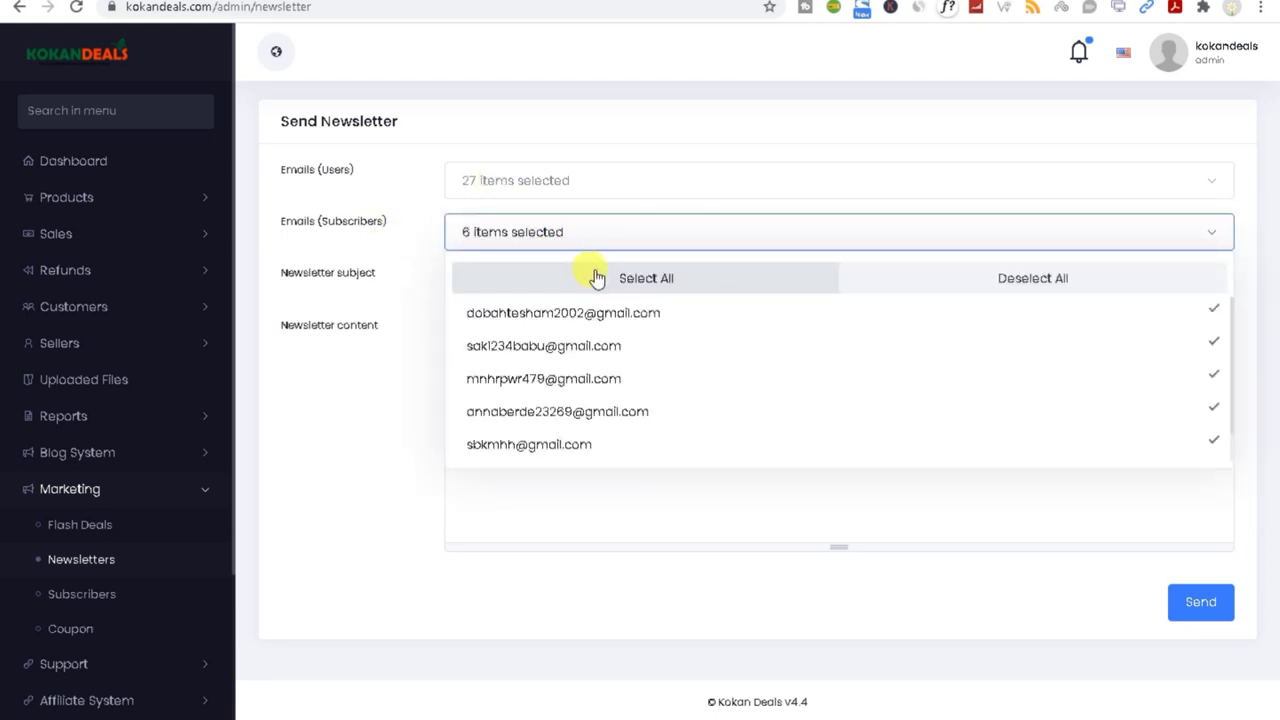
pyautogui.click(578, 483)
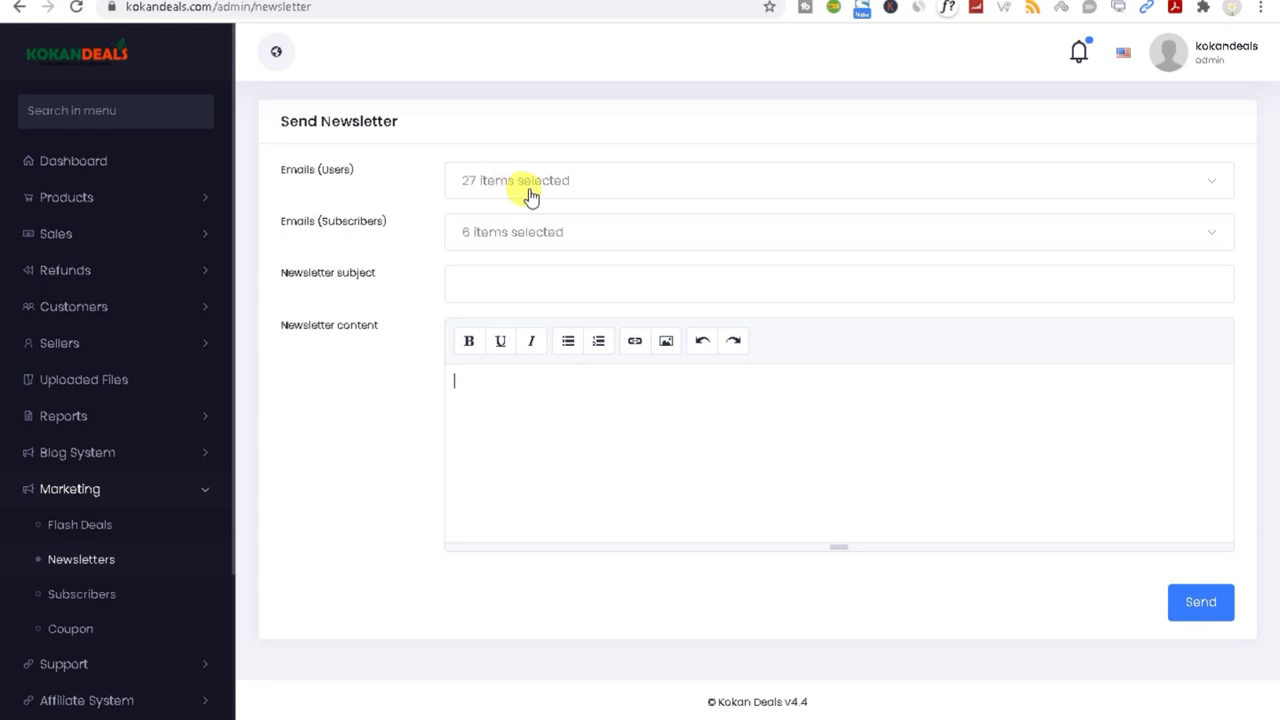
# Step: Enter subject 'flash' and content 'test', then send the newsletter
pyautogui.click(519, 288)
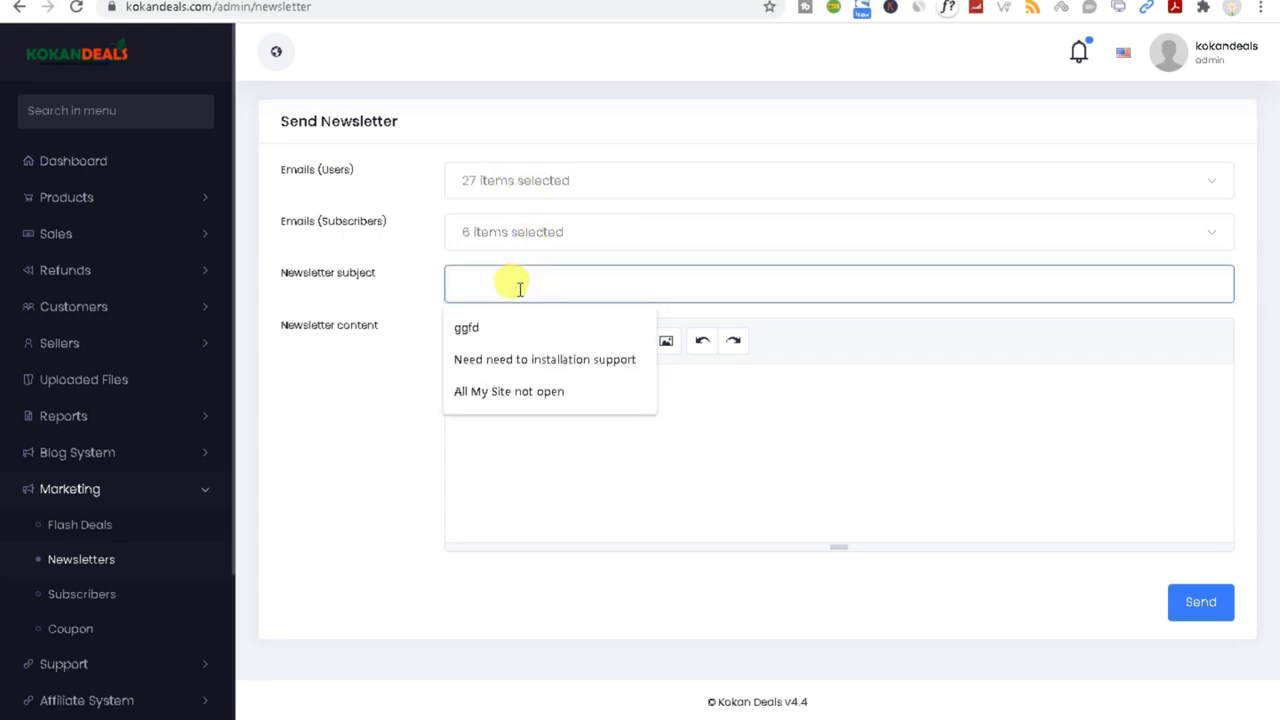
pyautogui.write('f')
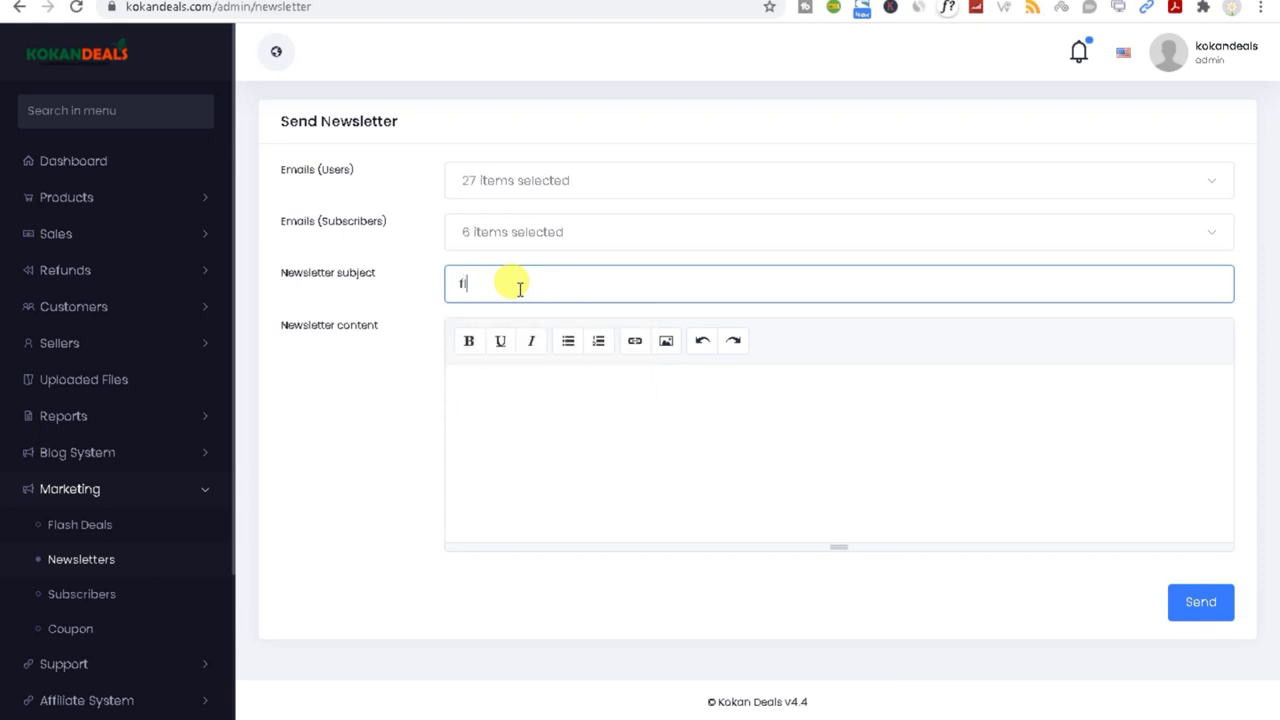
pyautogui.write('lash')
pyautogui.click(627, 453)
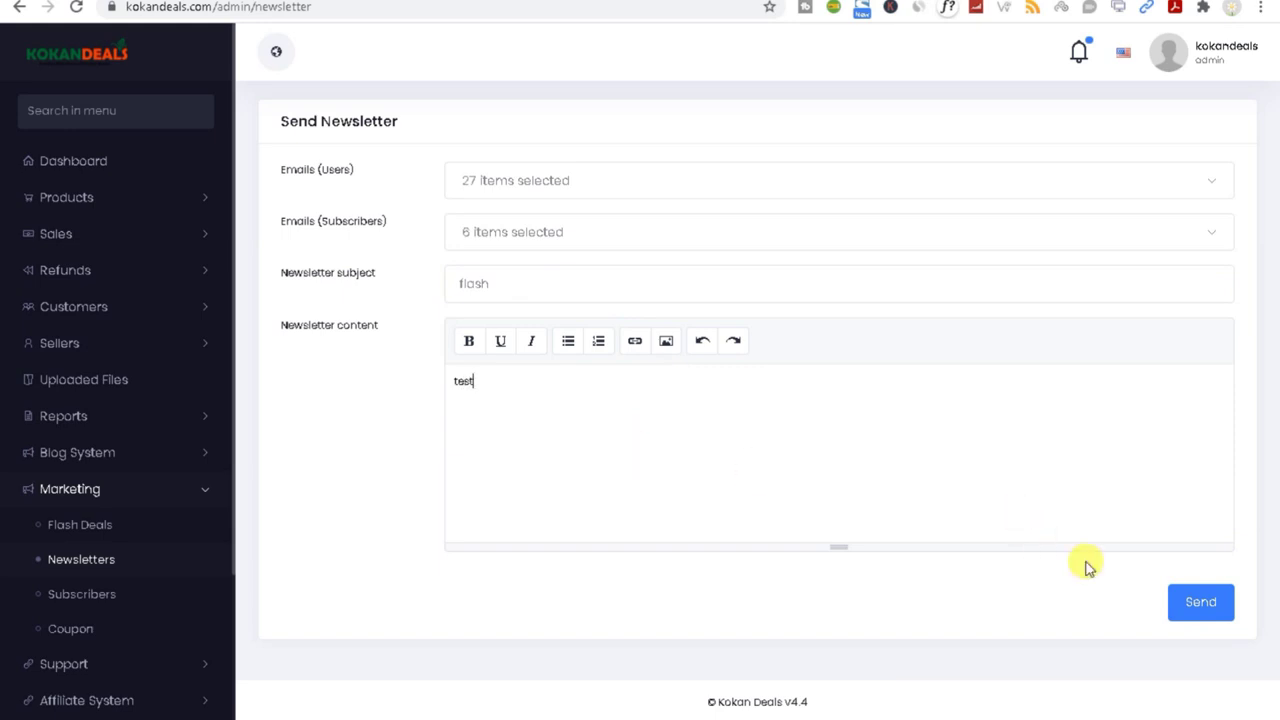
pyautogui.click(1203, 610)
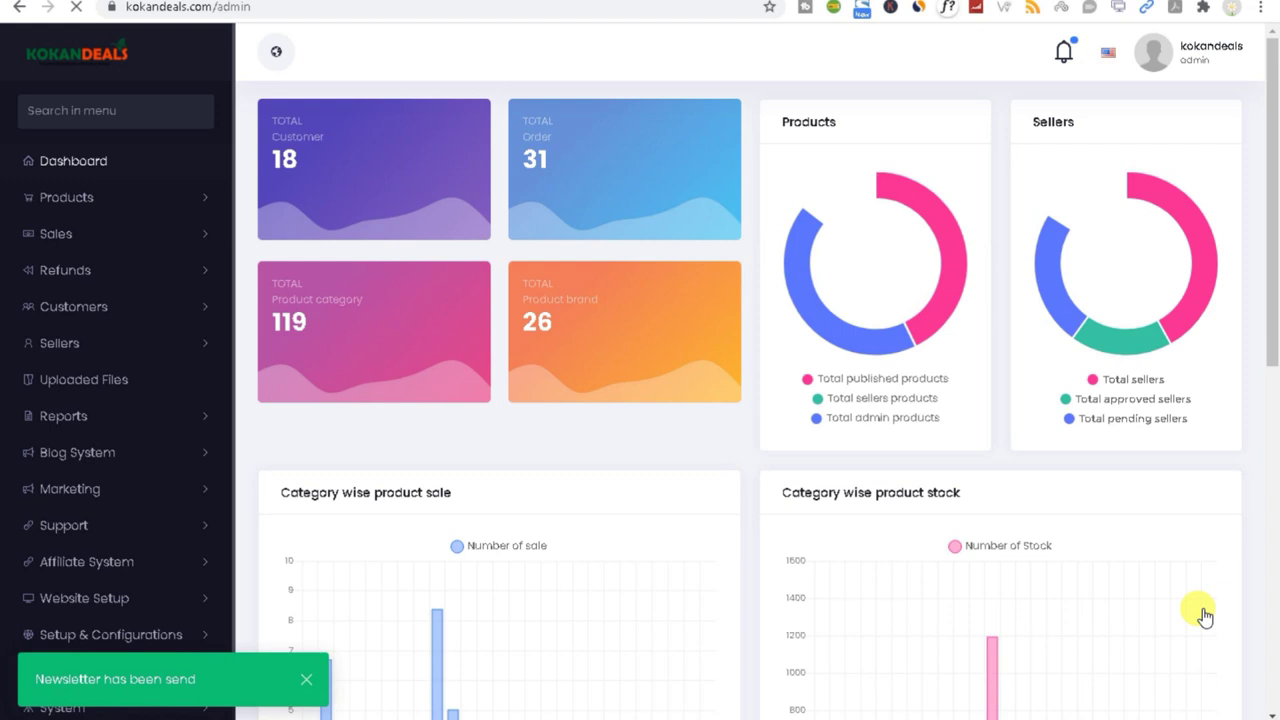
# Step: Review the six subscribers under Marketing, then bring up the empty Coupon list
pyautogui.moveTo(1276, 316); pyautogui.dragTo(1248, 577)
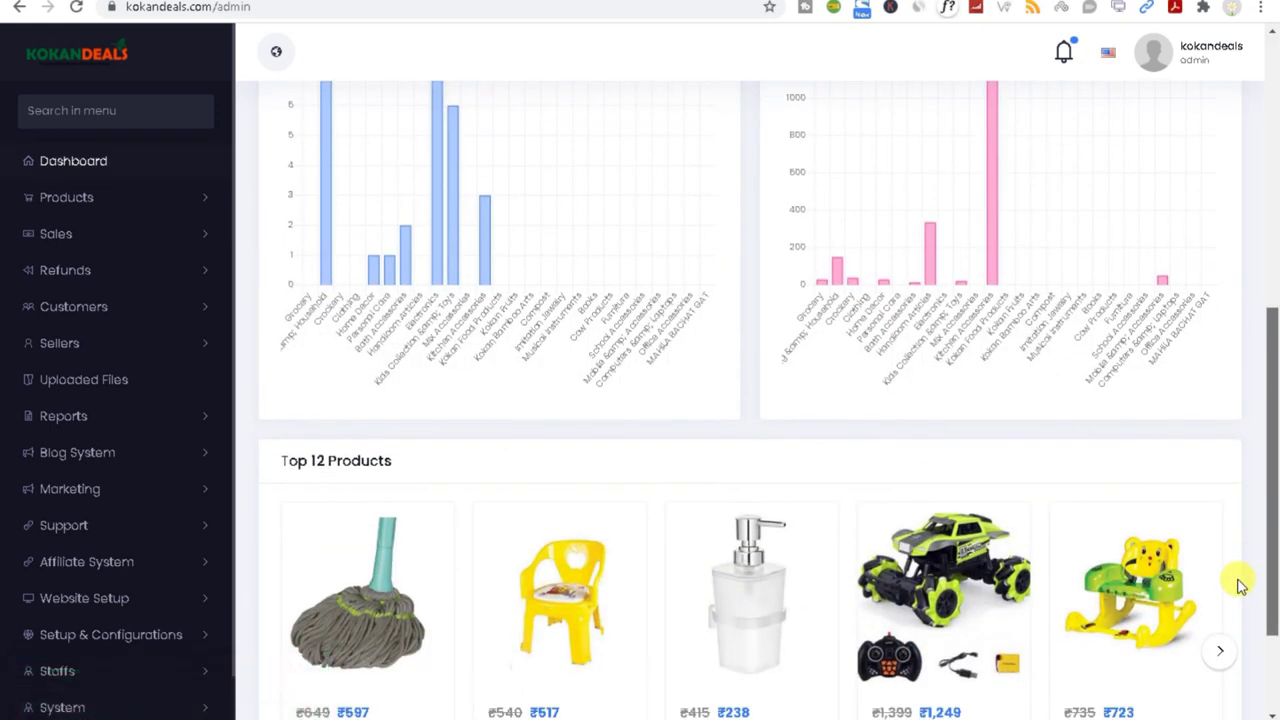
pyautogui.scroll(-1, 75, 586)
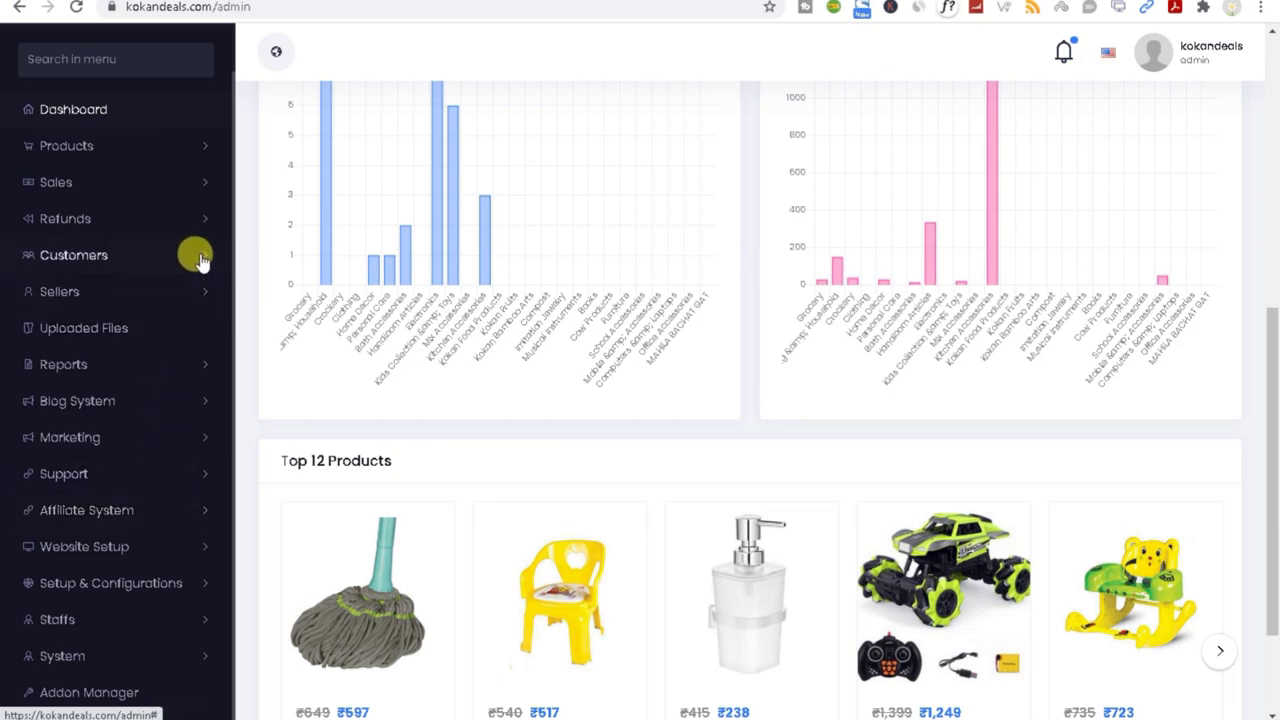
pyautogui.click(200, 441)
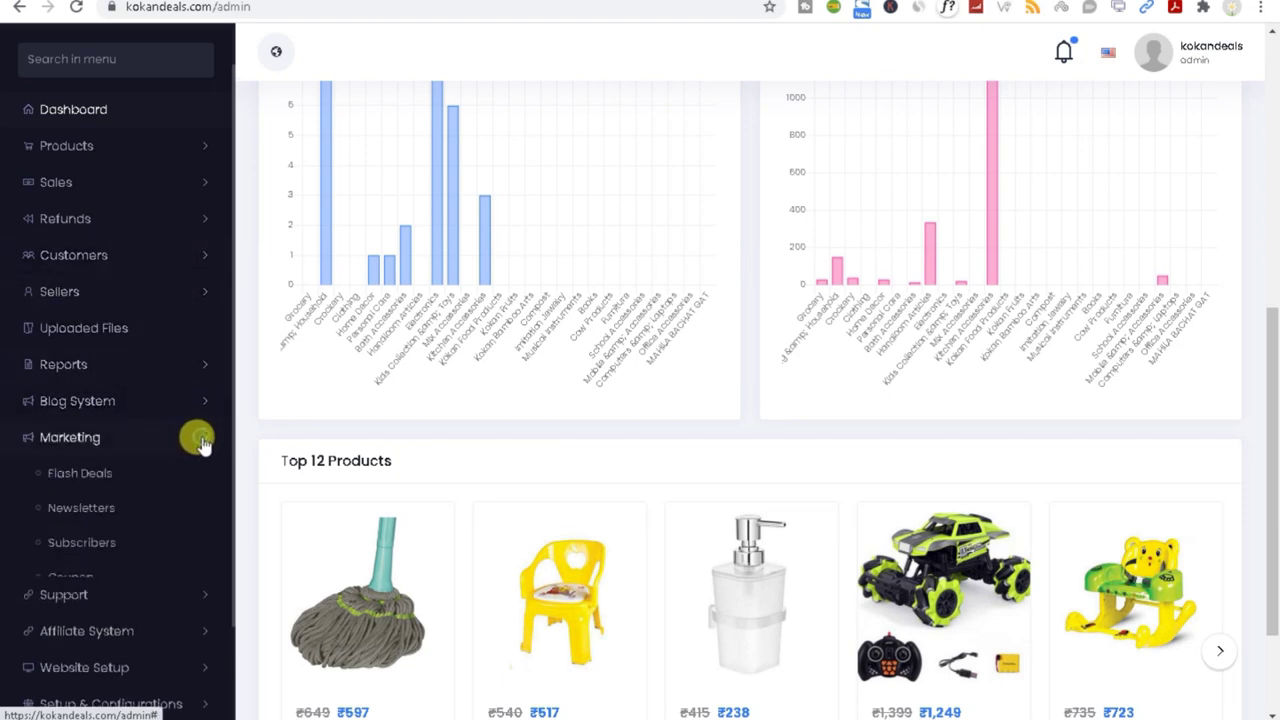
pyautogui.click(70, 554)
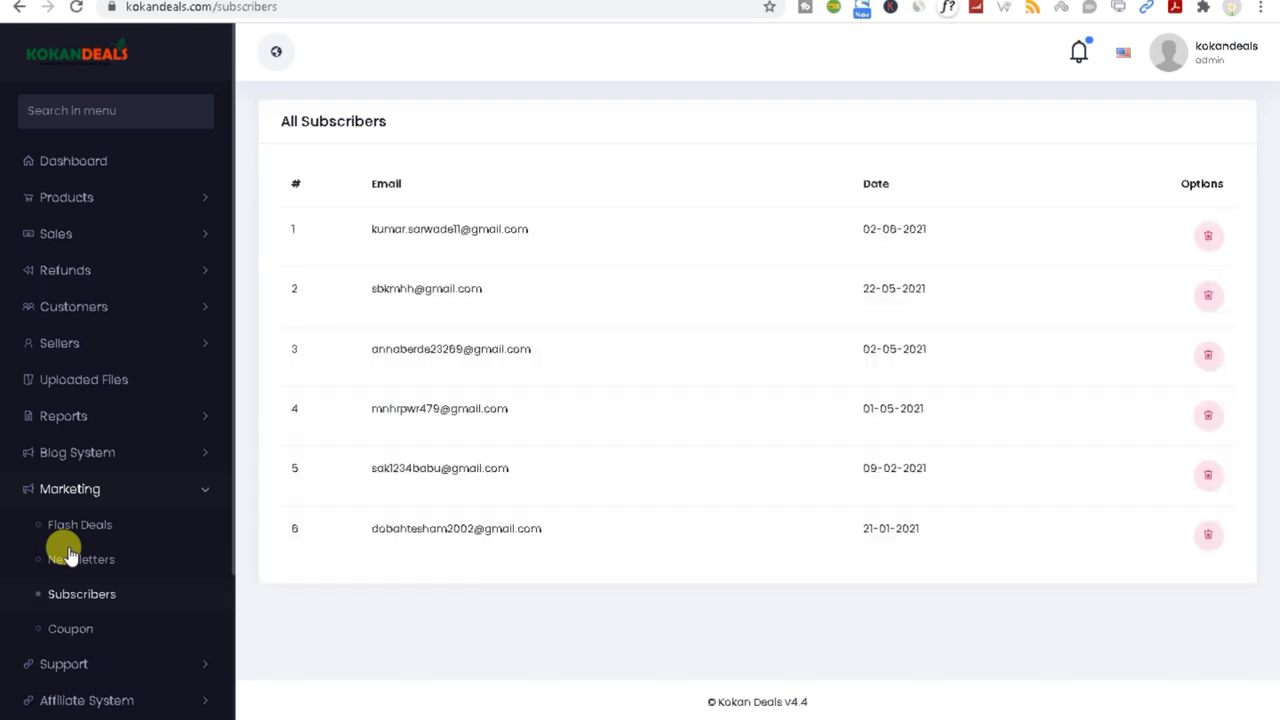
pyautogui.scroll(-2, 100, 615)
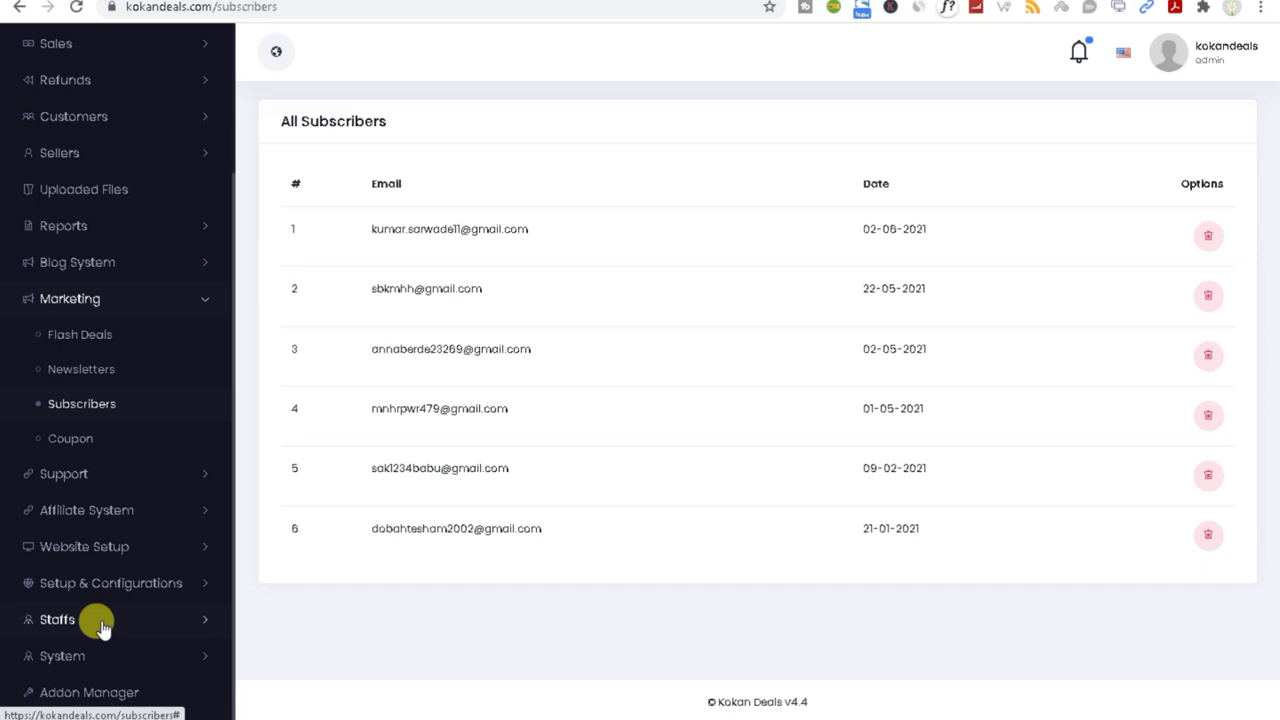
pyautogui.click(80, 445)
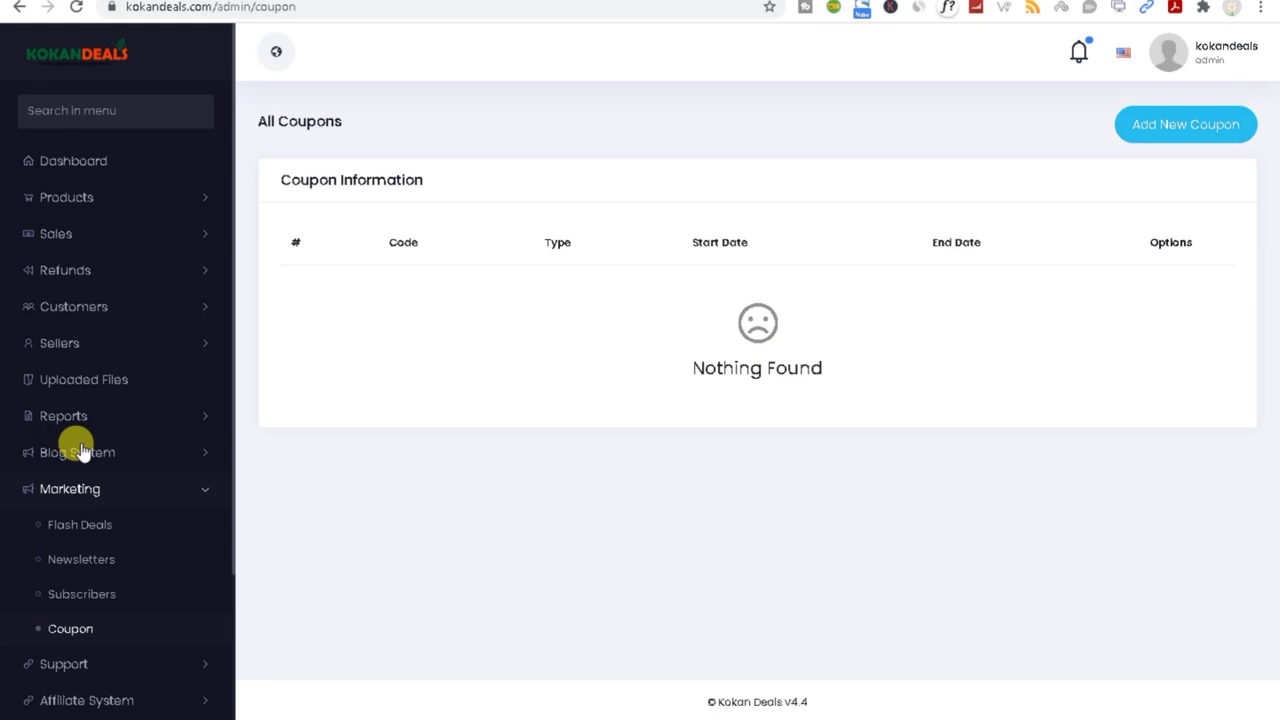
# Step: Start a new coupon and settle its type on total orders after trying product-based
pyautogui.click(1148, 124)
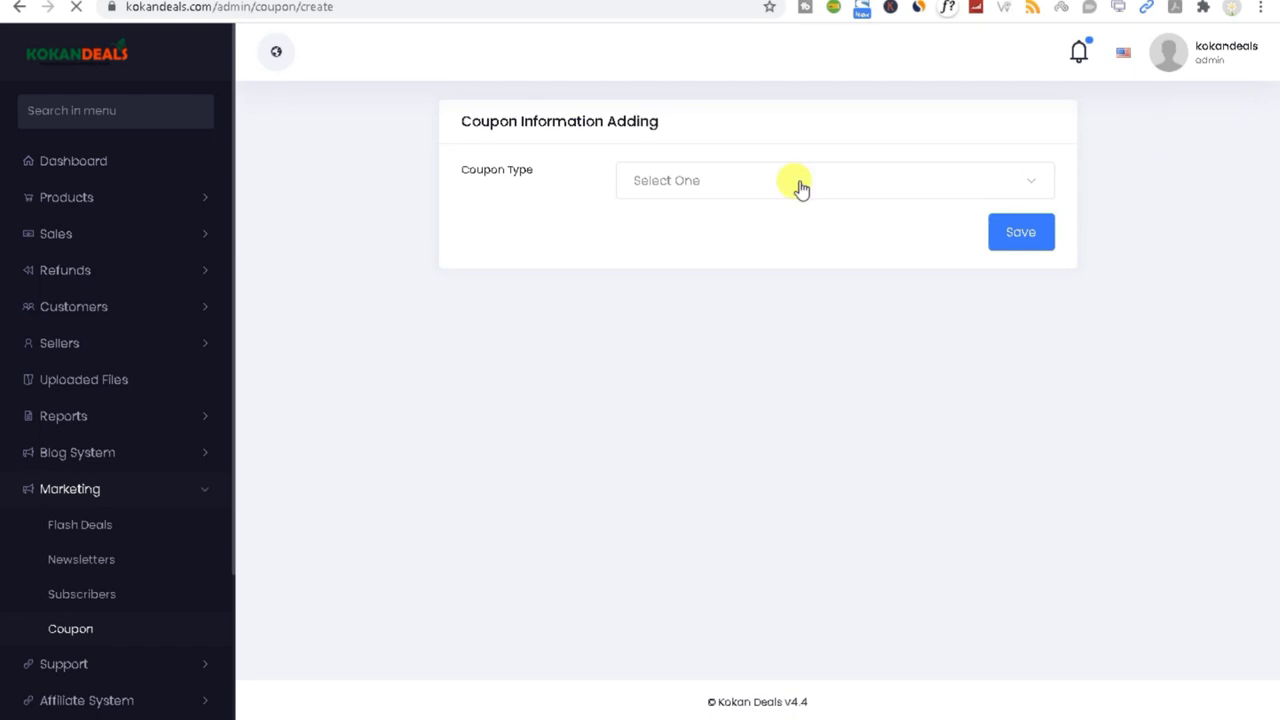
pyautogui.click(664, 182)
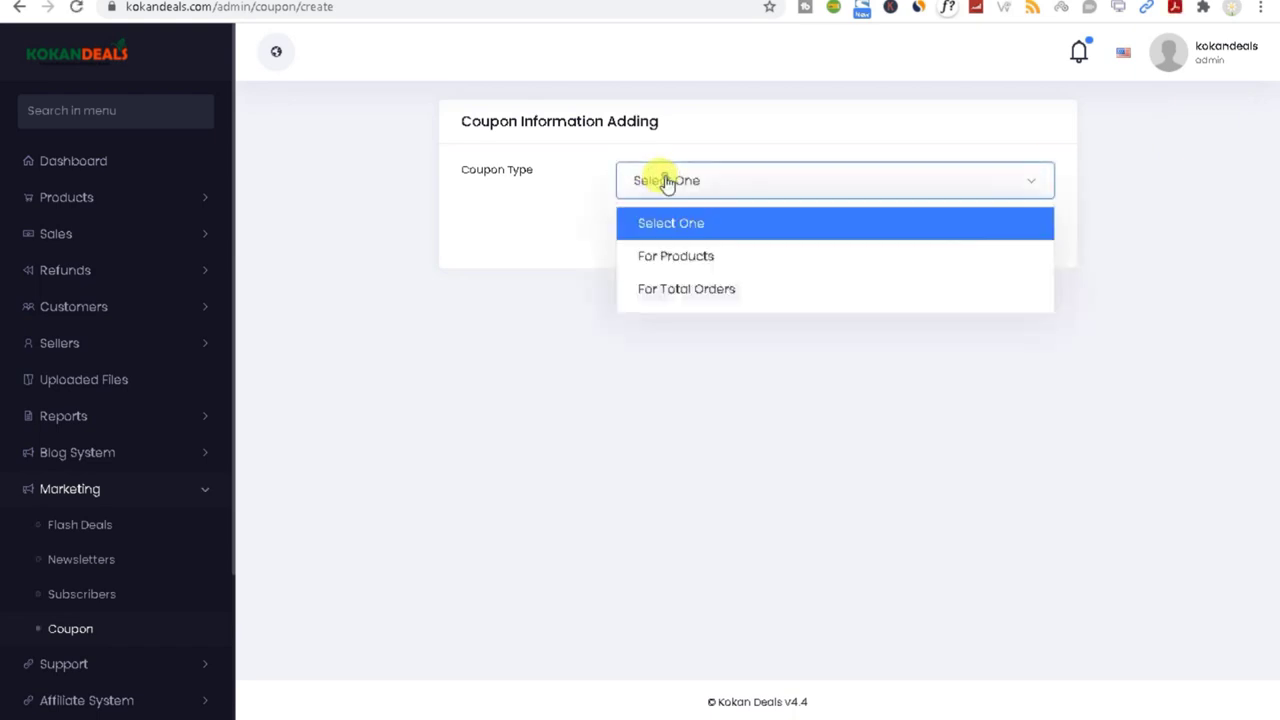
pyautogui.click(683, 300)
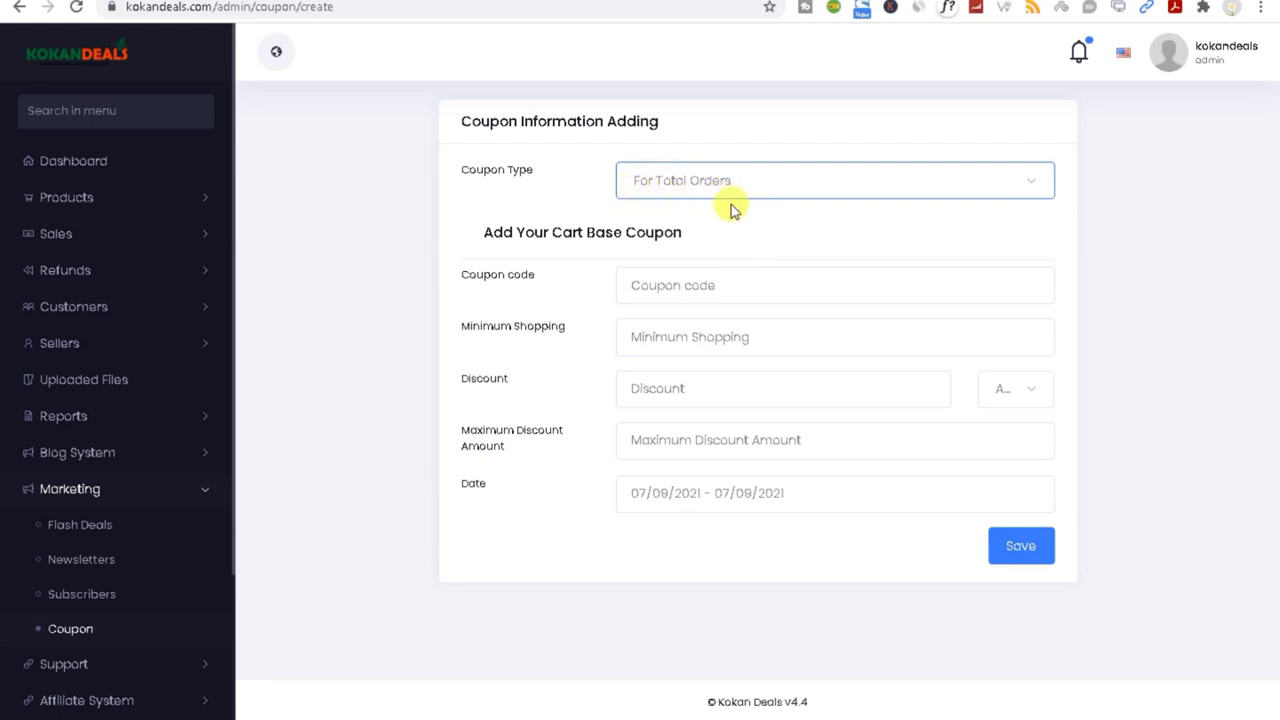
pyautogui.click(705, 170)
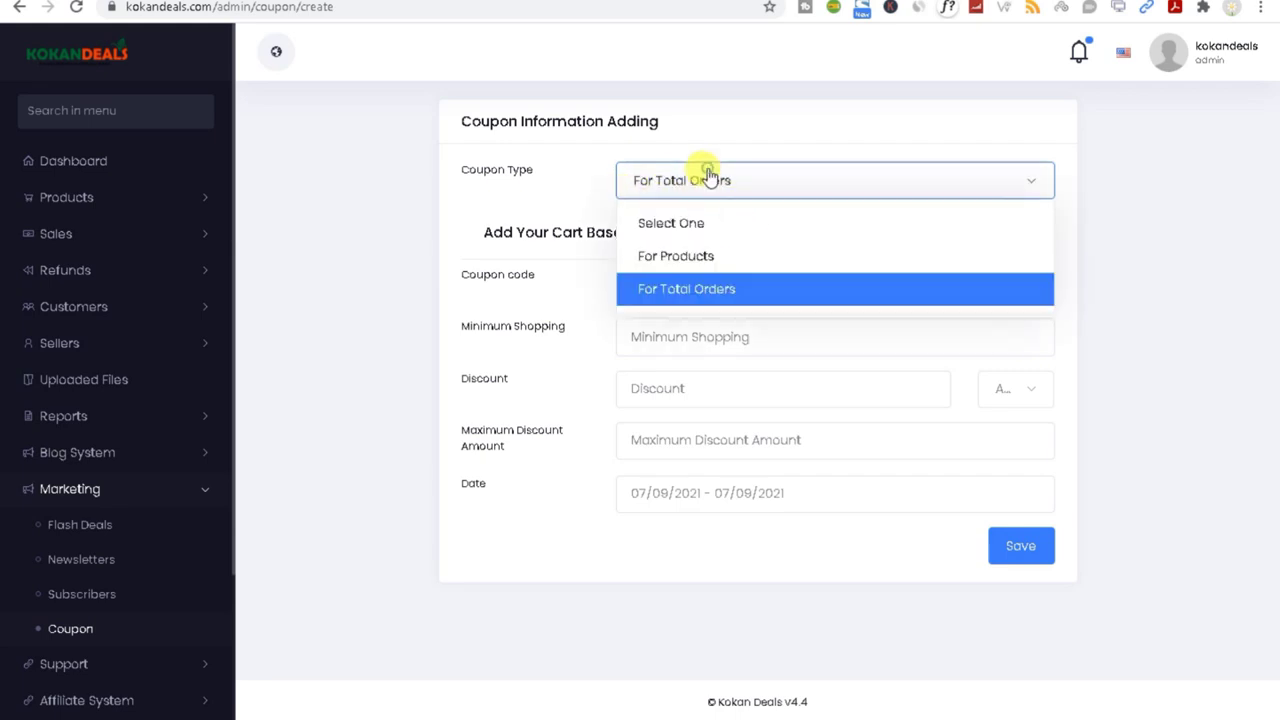
pyautogui.click(709, 256)
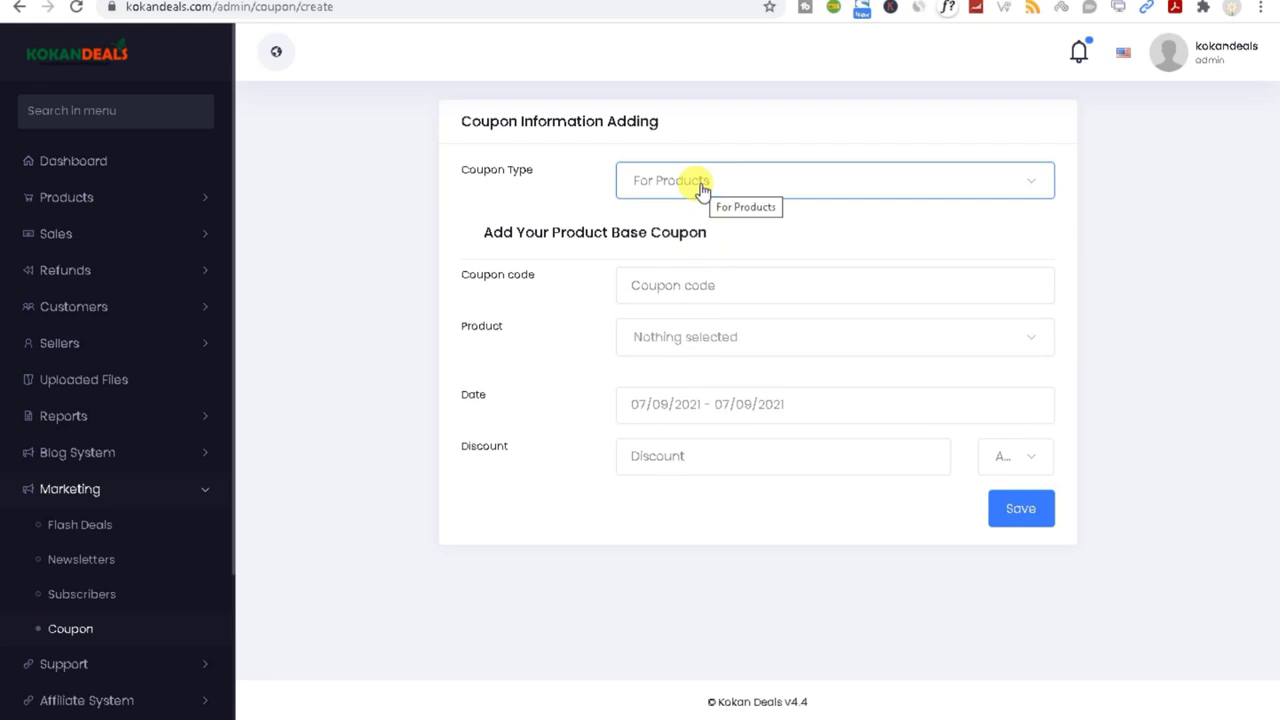
pyautogui.click(700, 338)
pyautogui.scroll(-9, 735, 493)
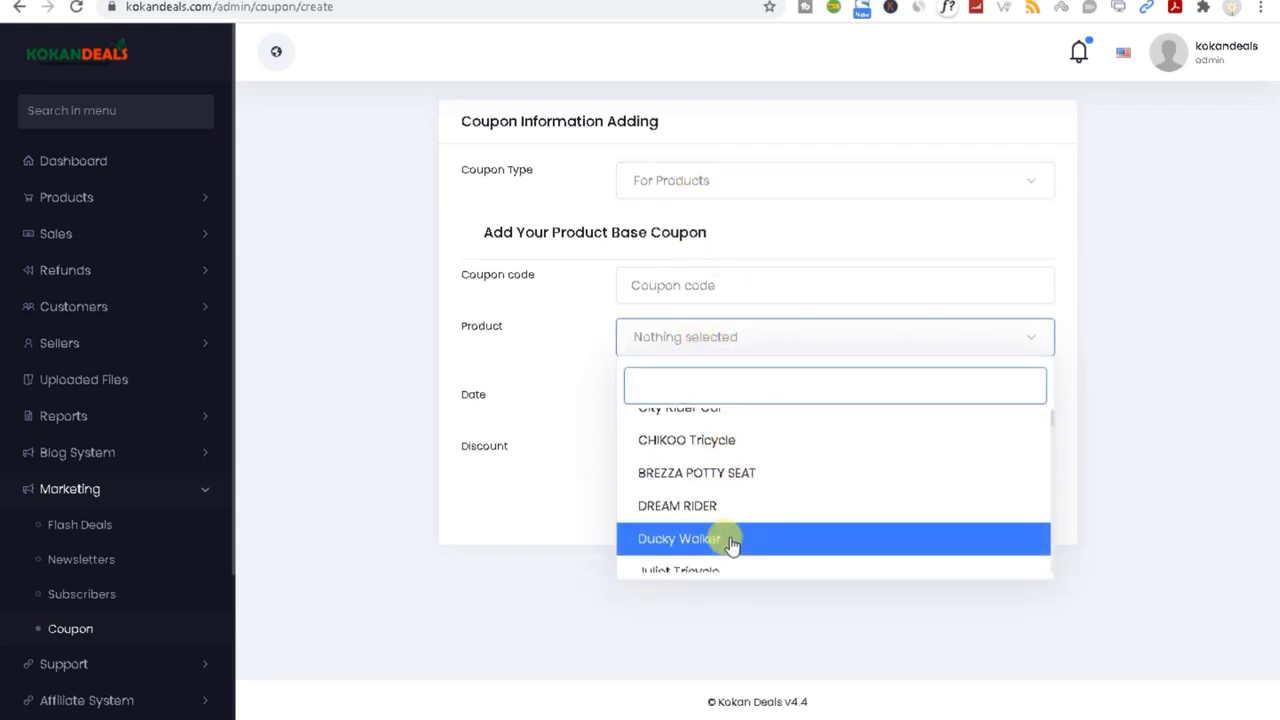
pyautogui.click(540, 497)
pyautogui.click(678, 182)
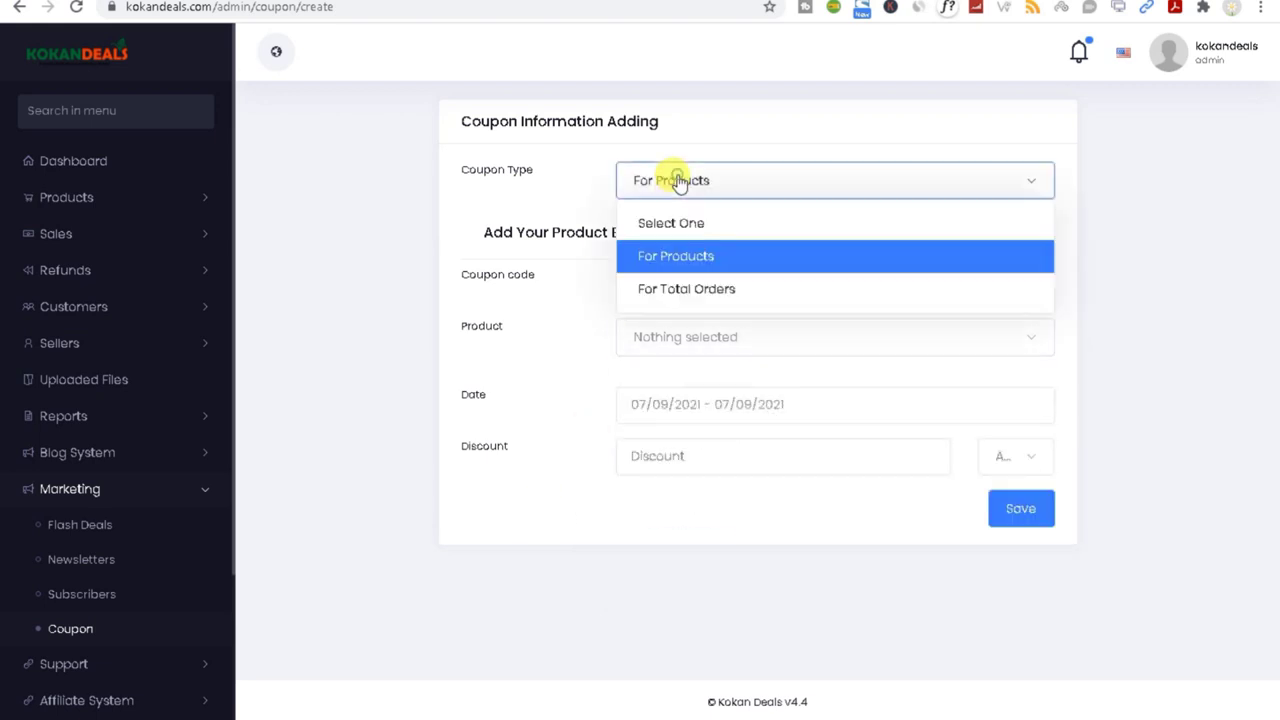
pyautogui.click(686, 289)
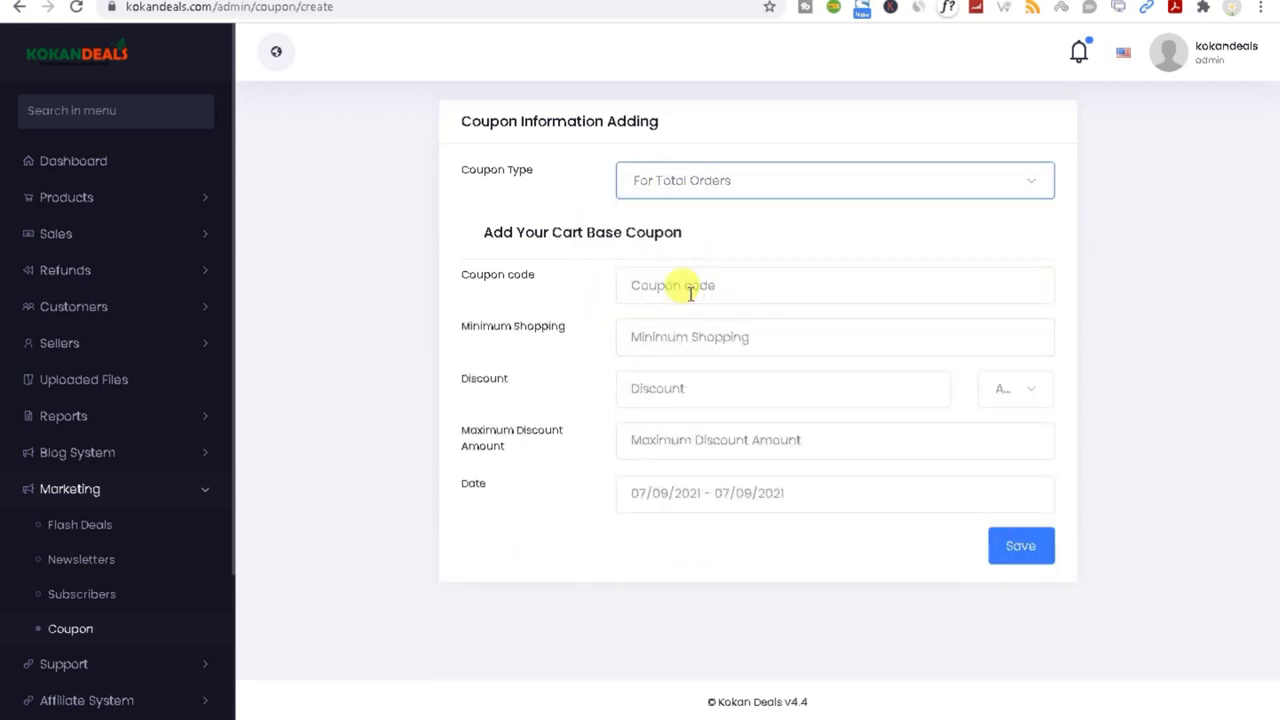
# Step: Enter coupon code NEW20 with a 500 minimum shopping amount
pyautogui.click(690, 293)
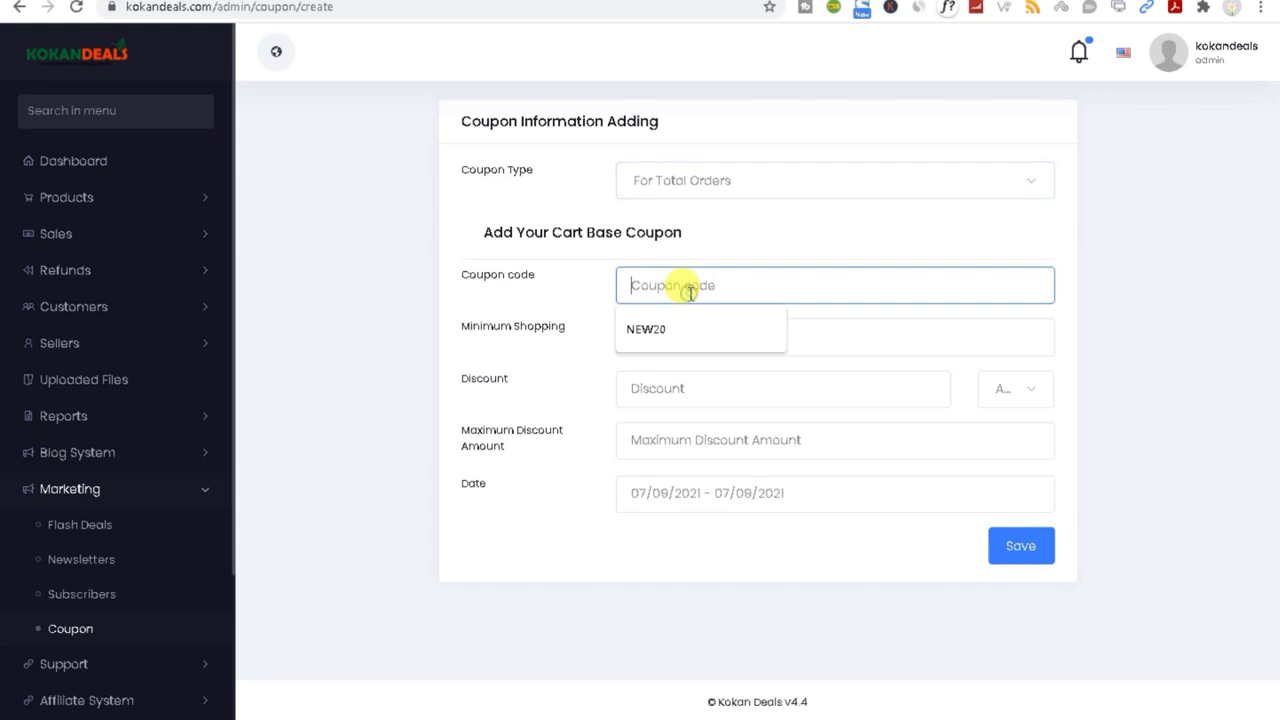
pyautogui.click(680, 330)
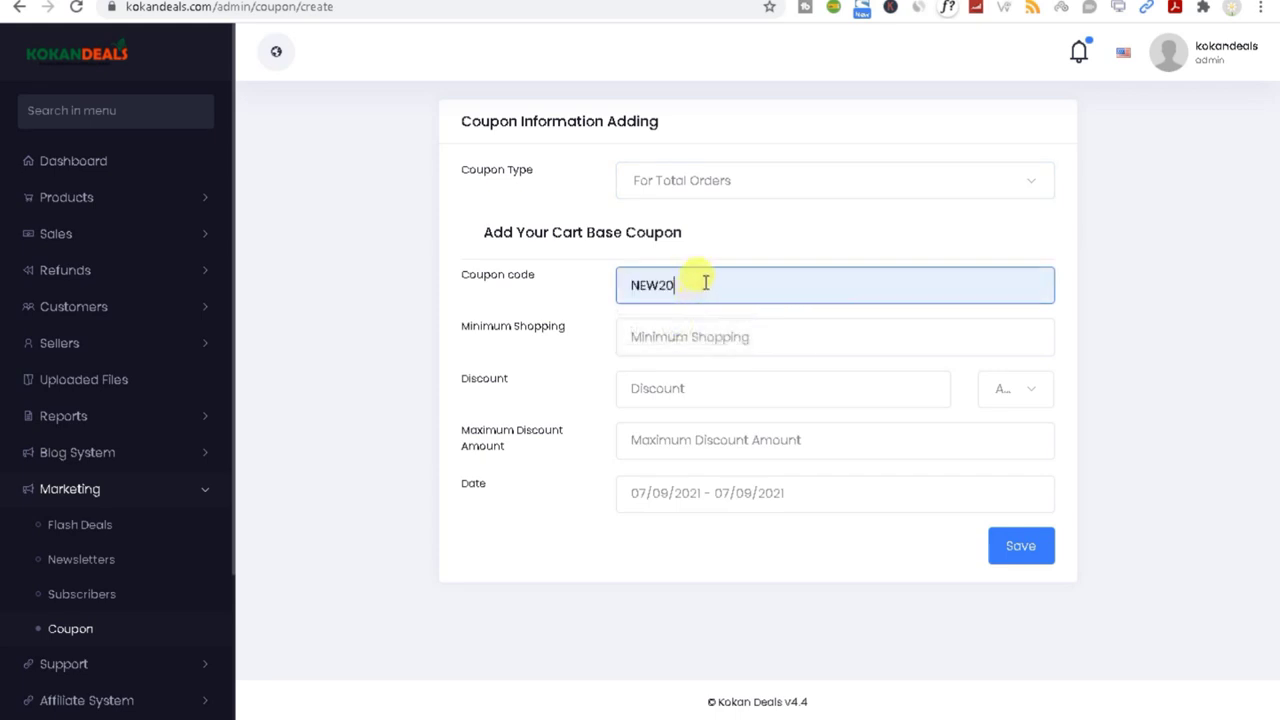
pyautogui.moveTo(703, 285); pyautogui.dragTo(587, 289)
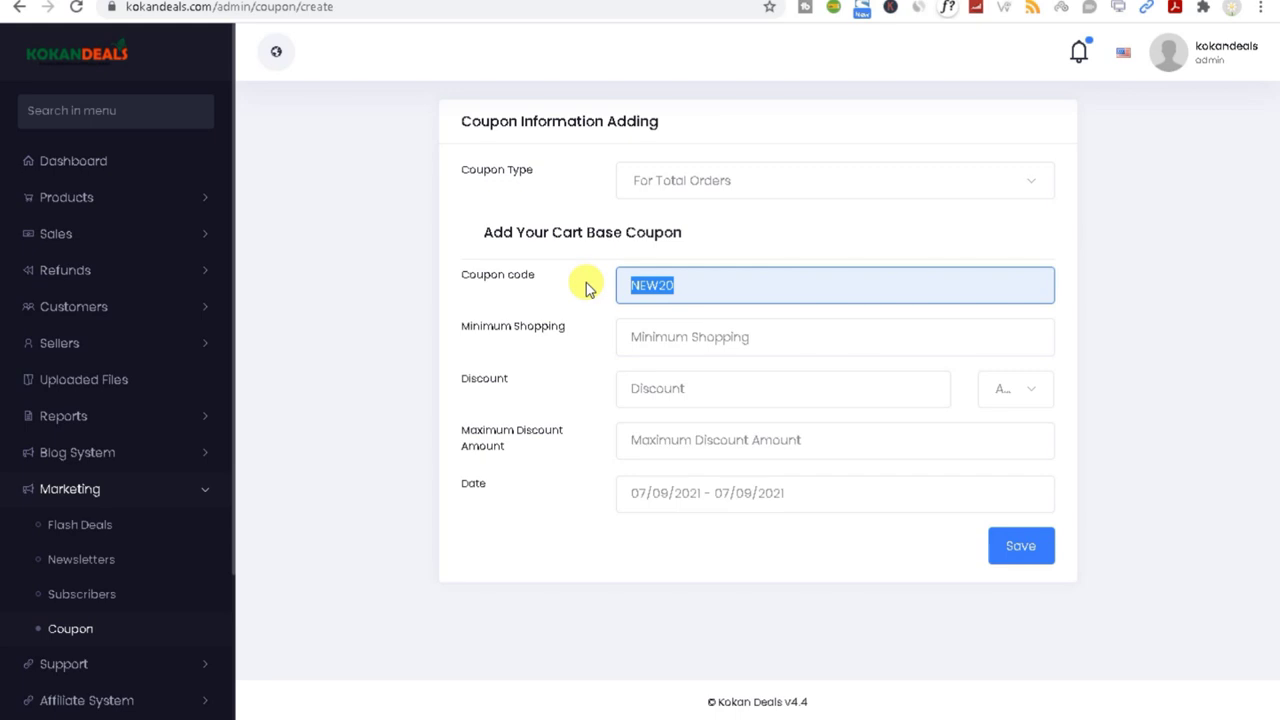
pyautogui.click(757, 341)
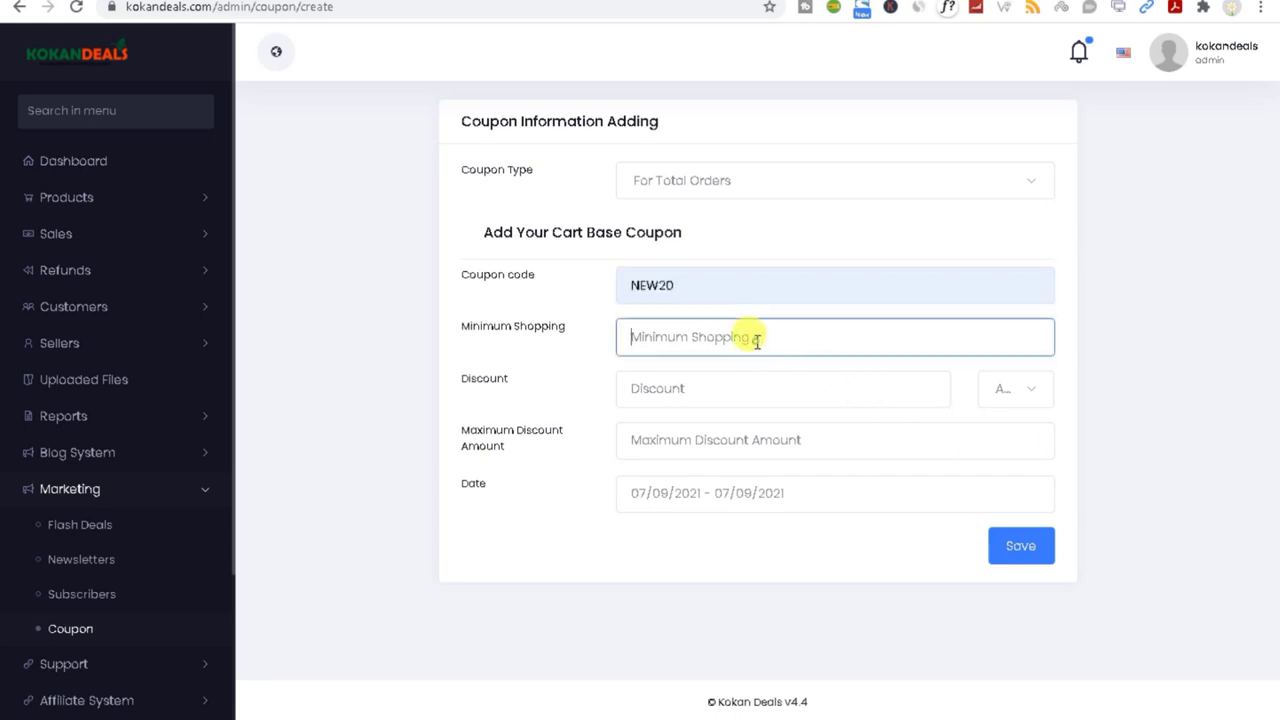
pyautogui.write('500')
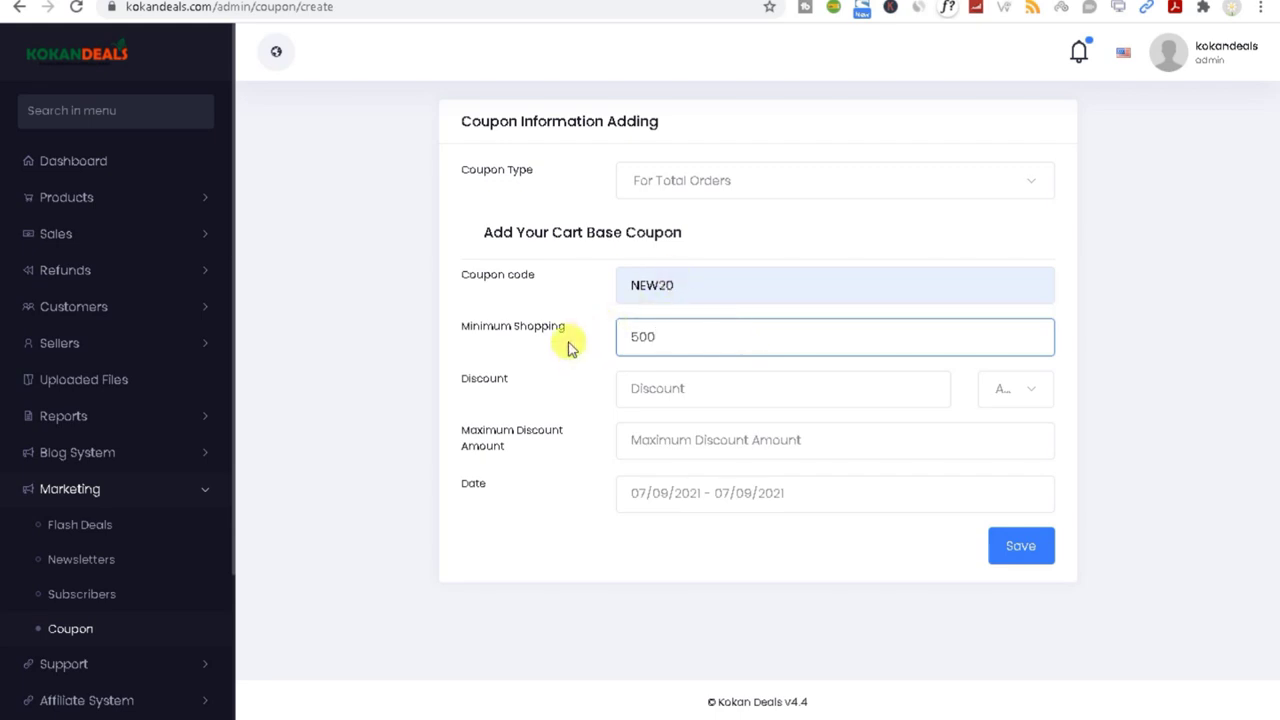
pyautogui.click(566, 336)
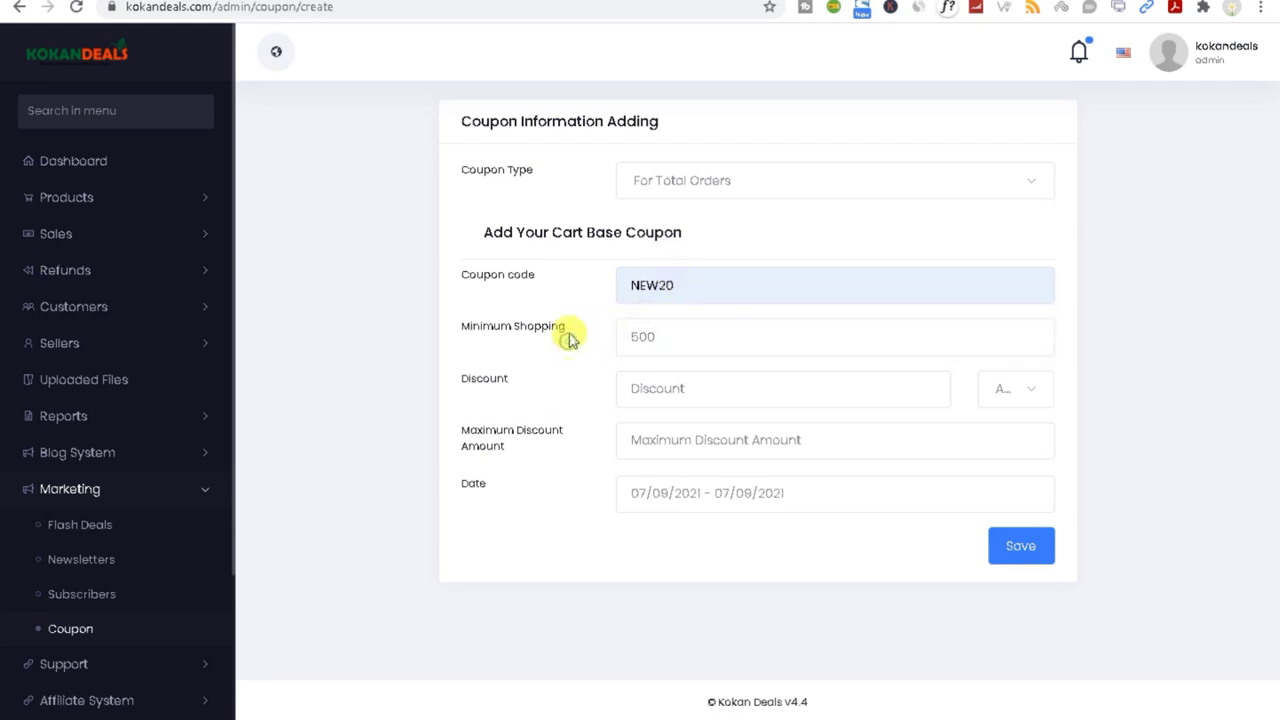
# Step: Enter the 20 discount and settle its type on a fixed Amount
pyautogui.click(1025, 395)
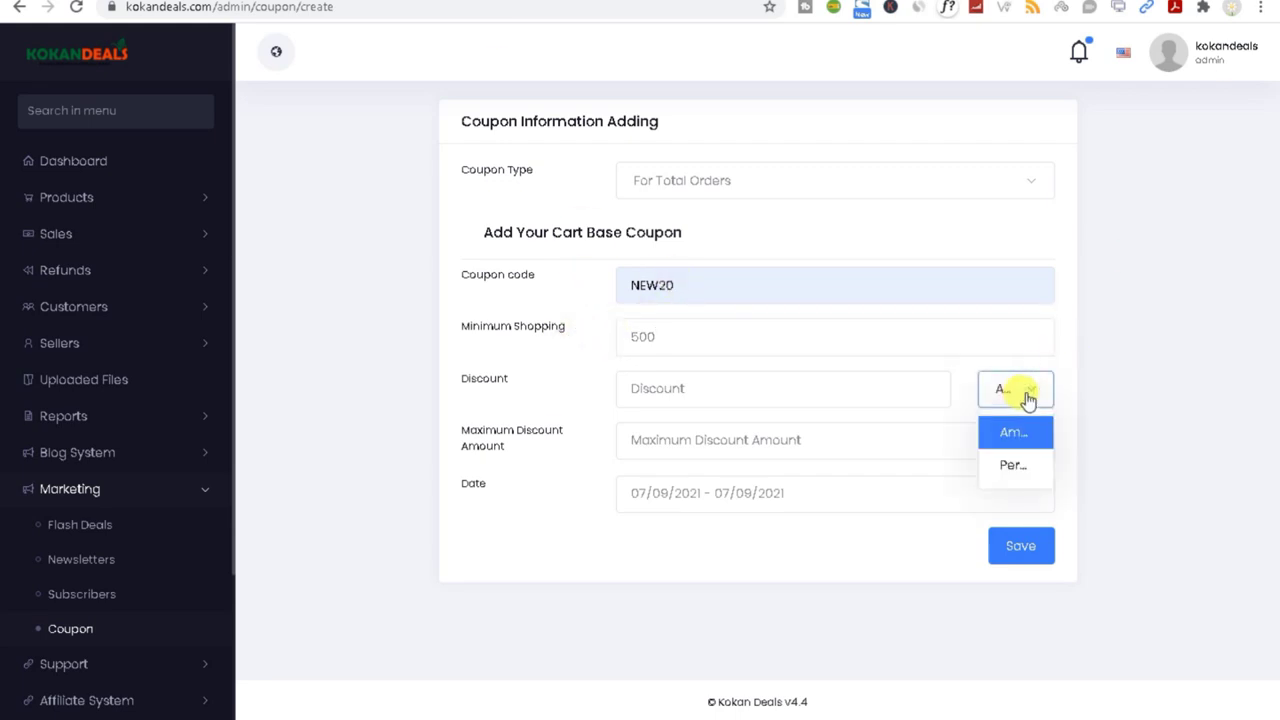
pyautogui.click(676, 387)
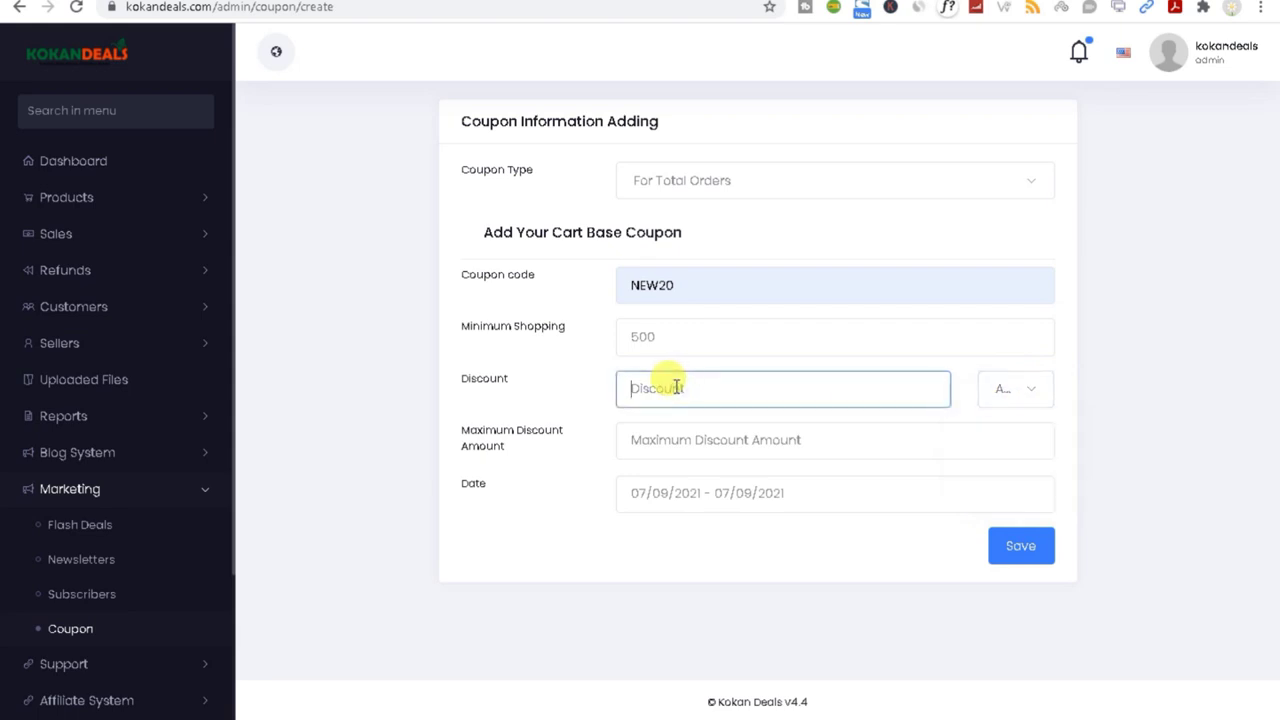
pyautogui.click(1018, 390)
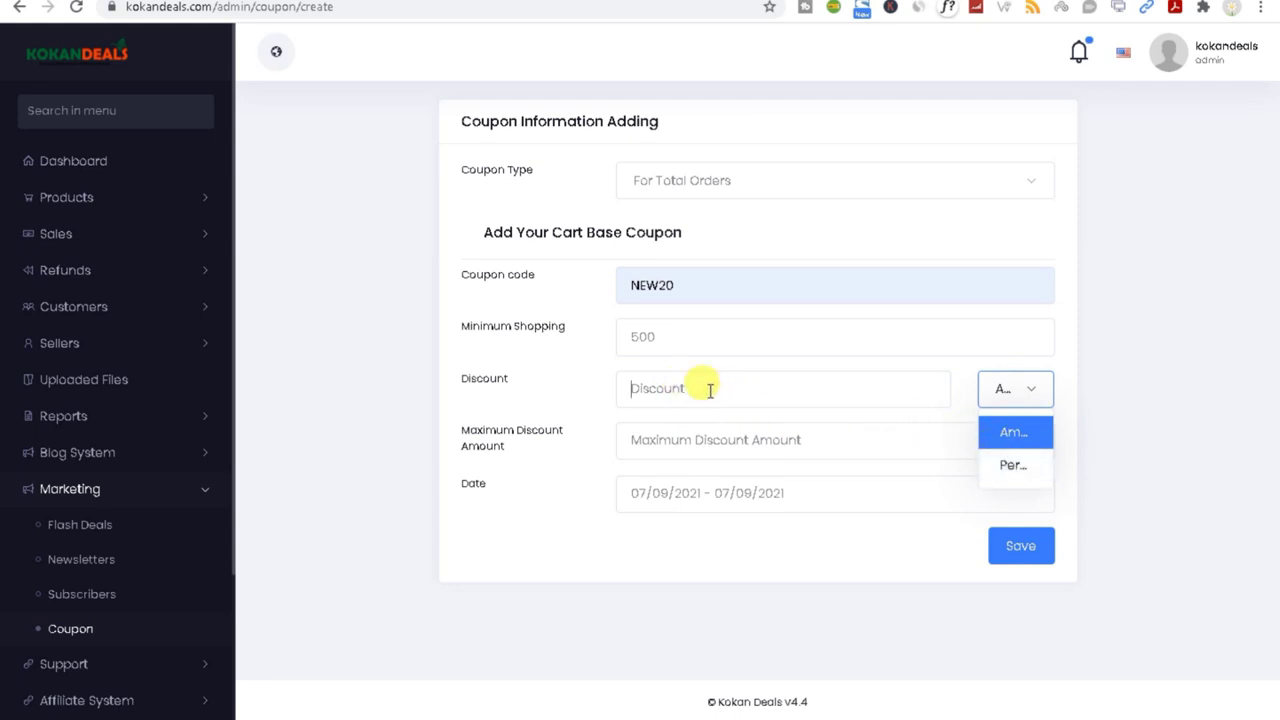
pyautogui.click(709, 390)
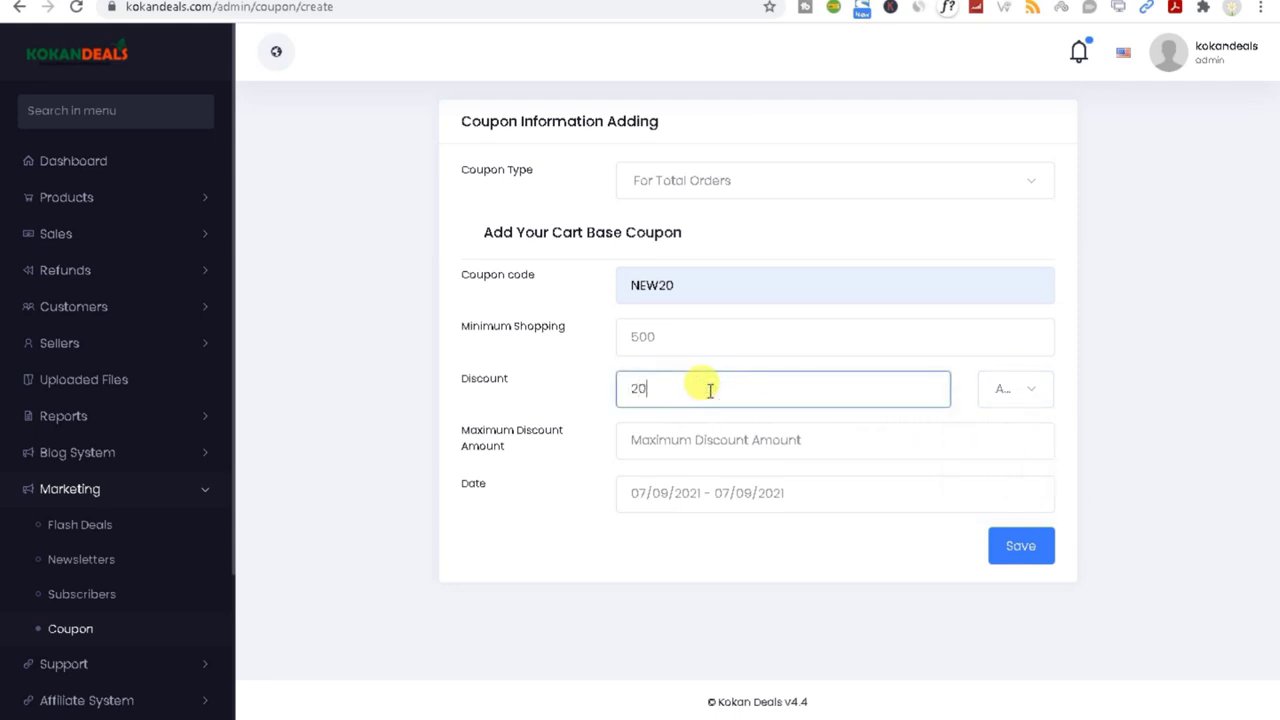
pyautogui.click(1005, 395)
pyautogui.click(1017, 478)
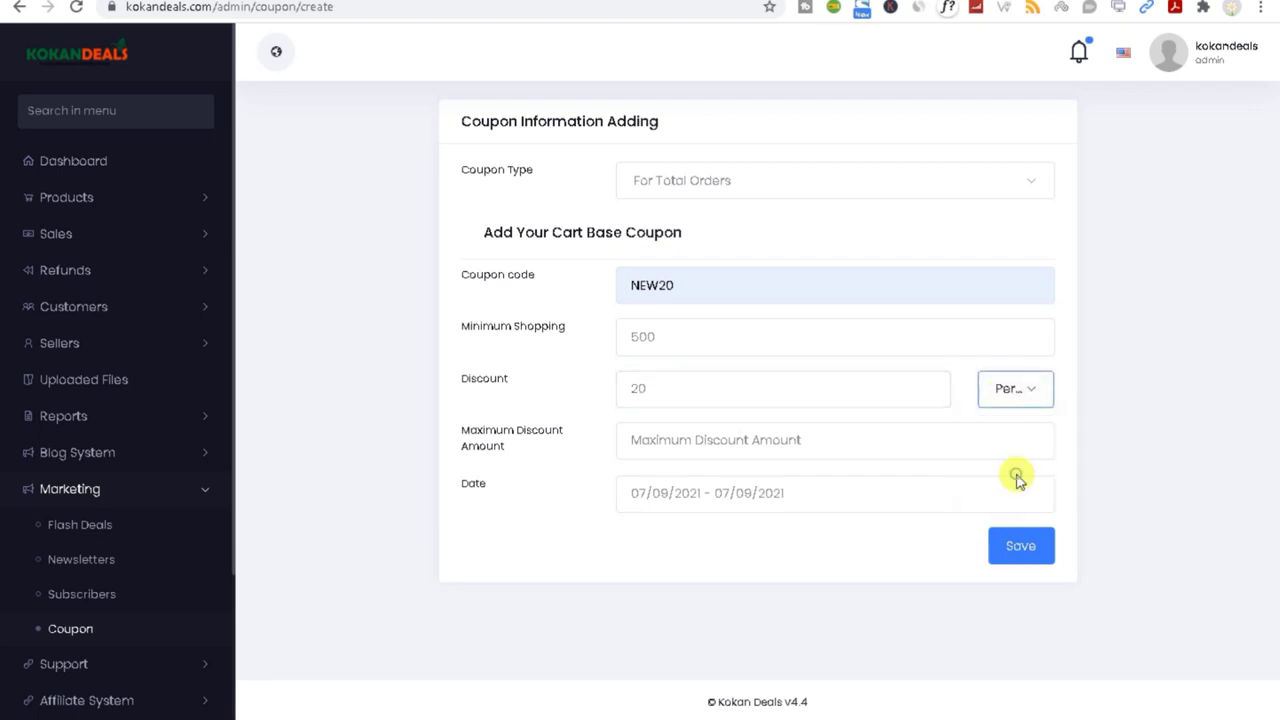
pyautogui.click(1015, 390)
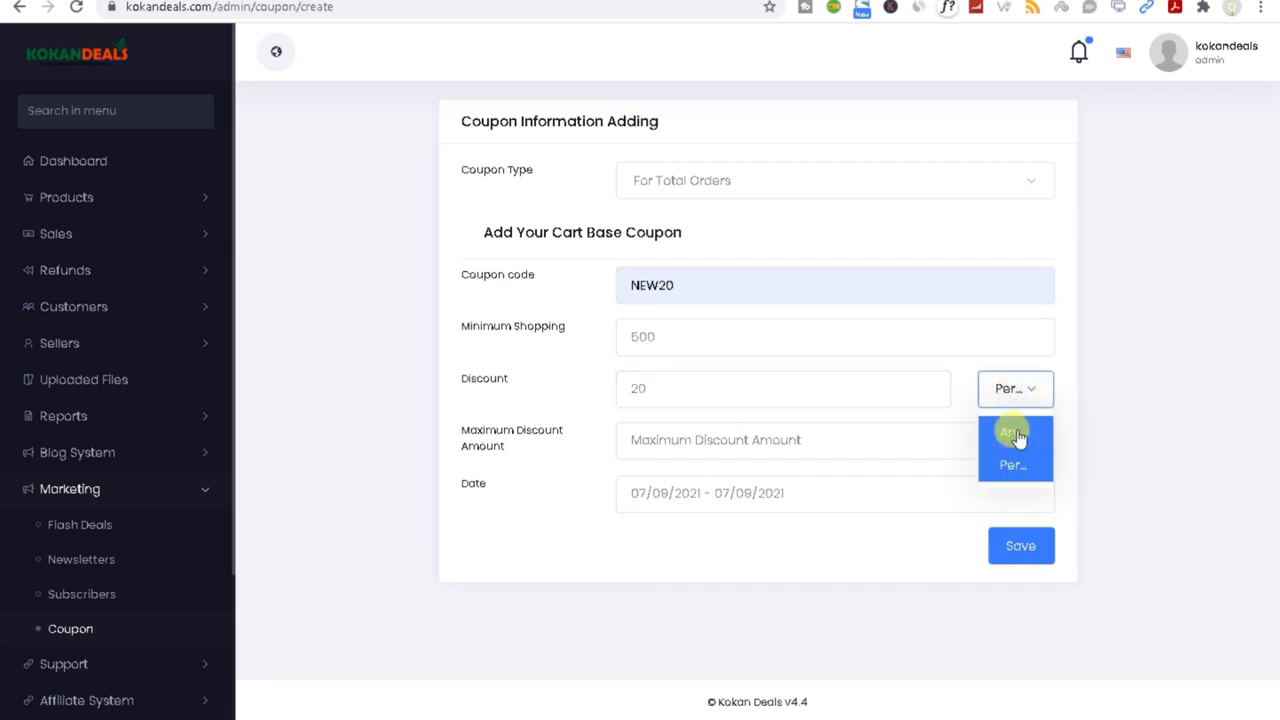
pyautogui.click(1001, 441)
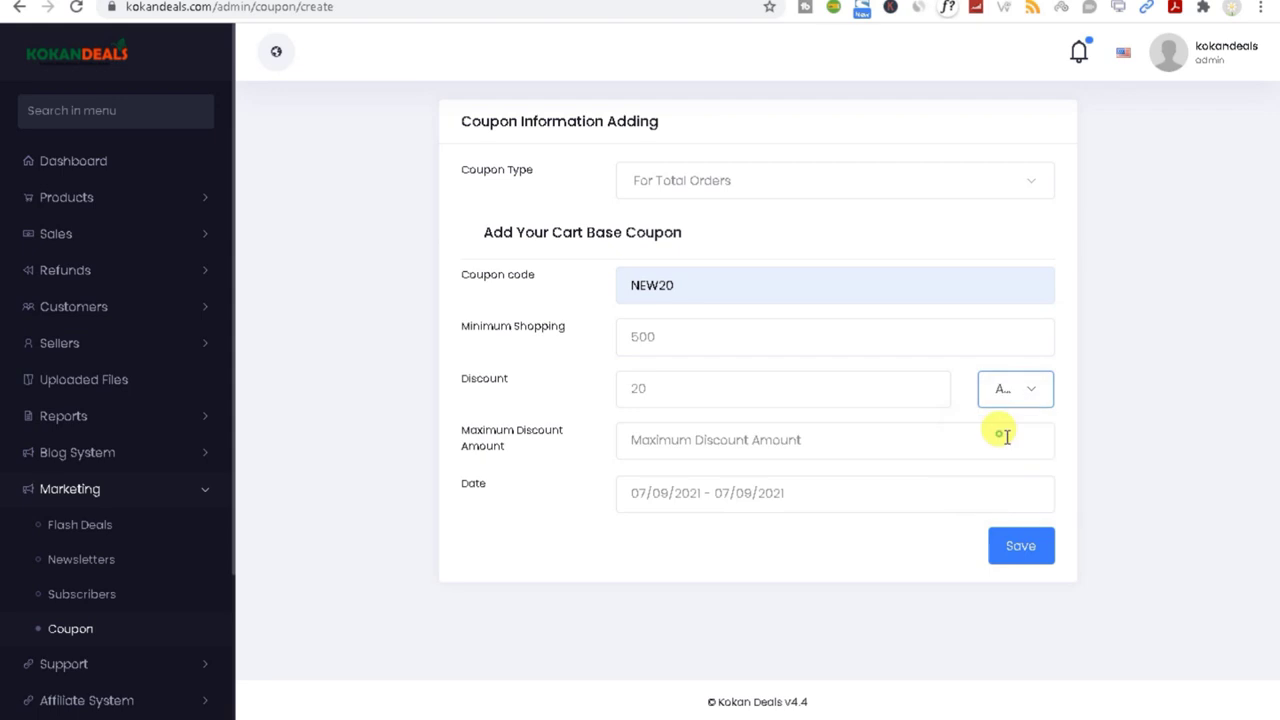
pyautogui.click(1020, 390)
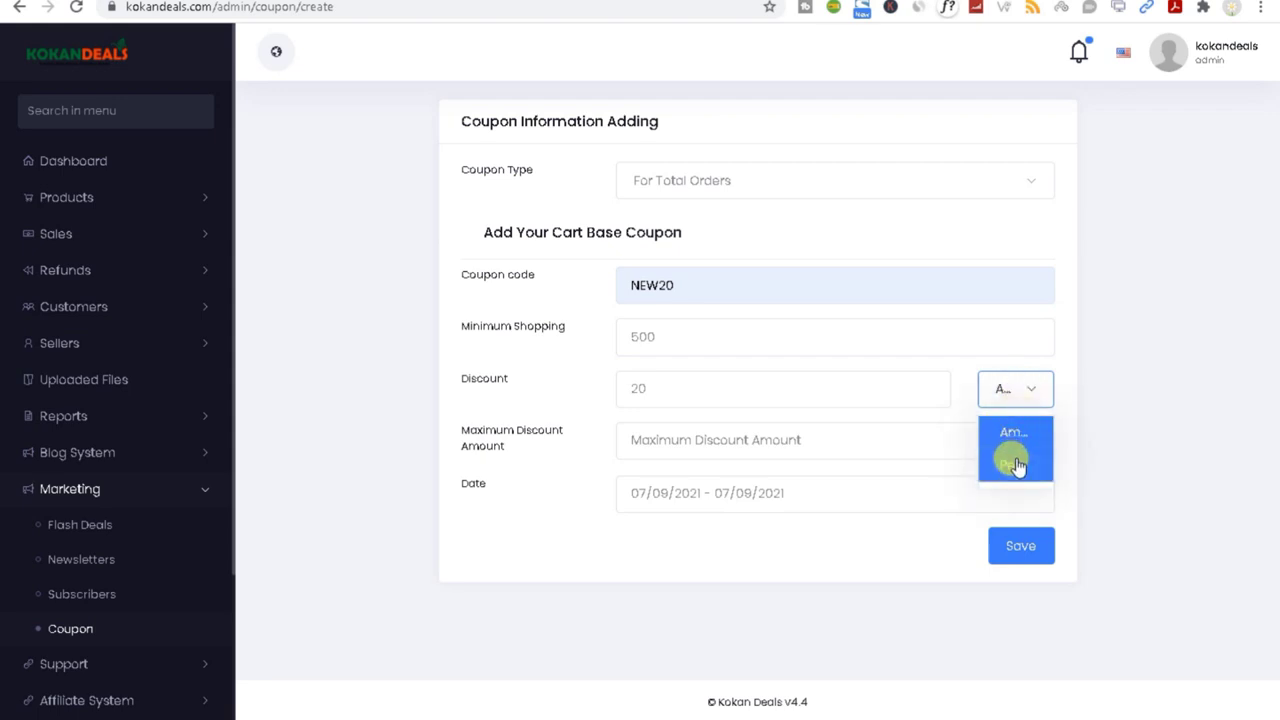
pyautogui.click(1012, 464)
pyautogui.click(1012, 390)
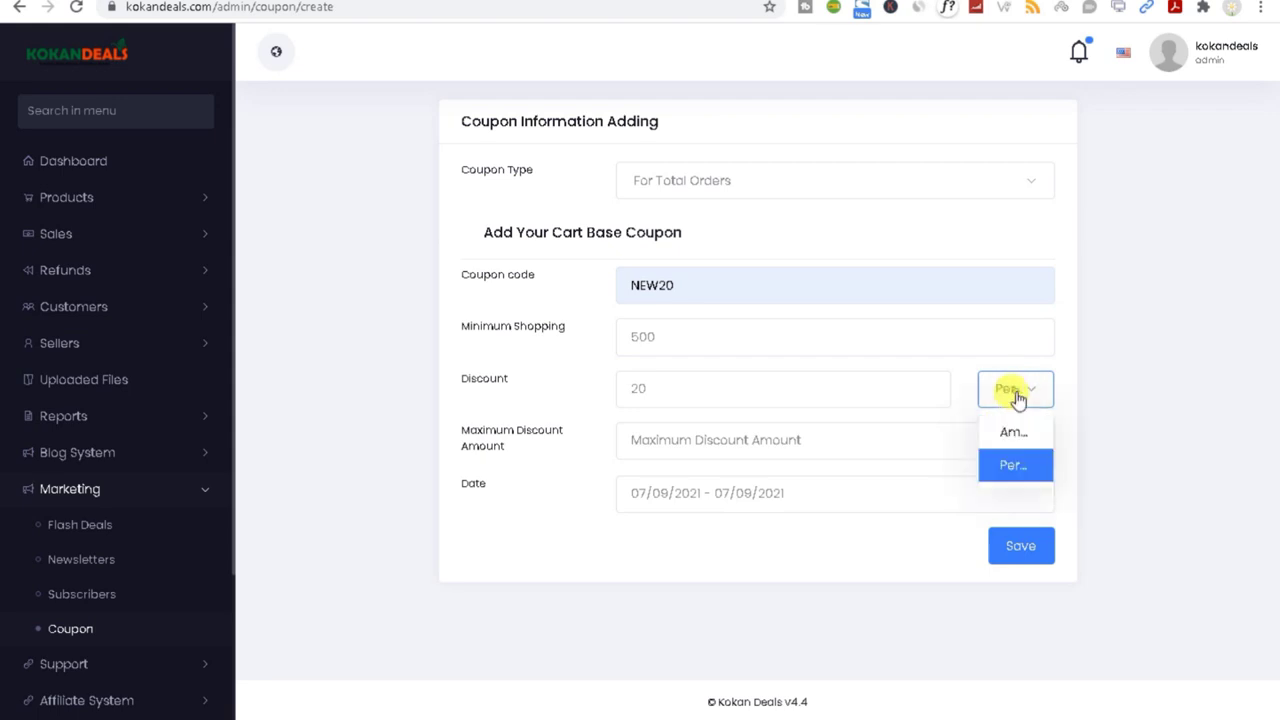
pyautogui.click(1005, 428)
# Step: Set maximum discount to 1000 and keep the coupon's original date range
pyautogui.click(676, 440)
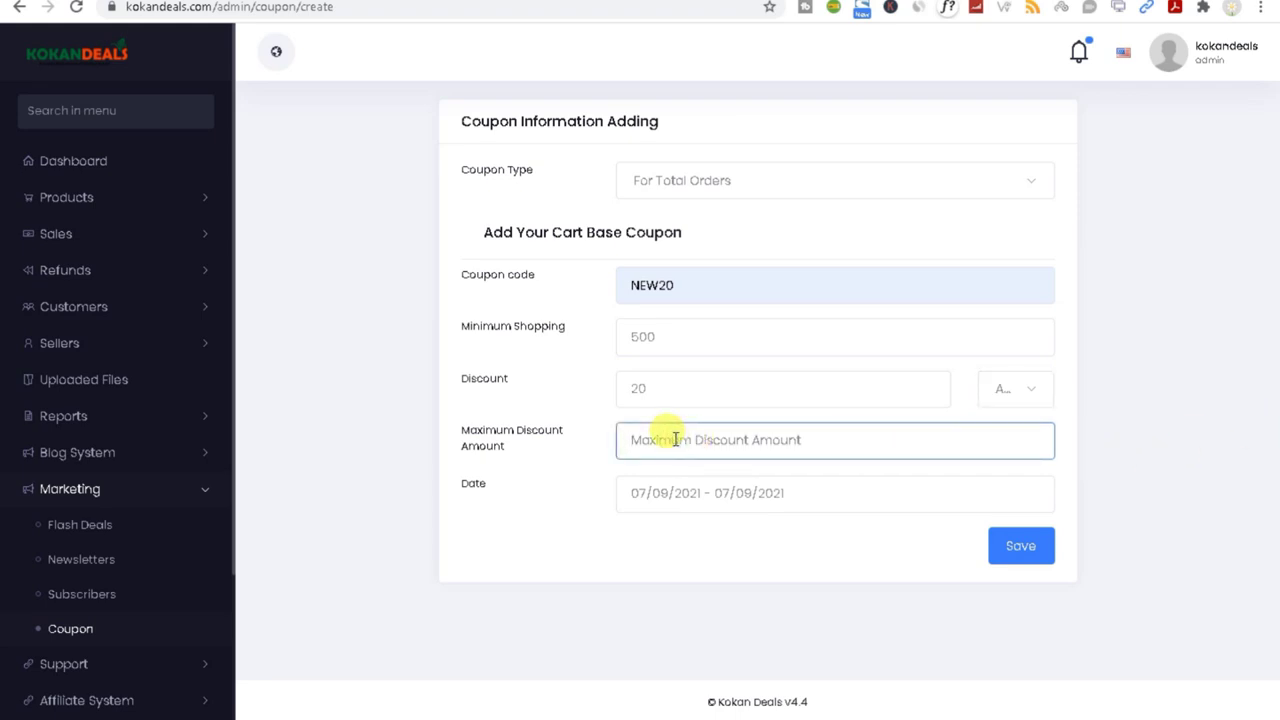
pyautogui.write('1000')
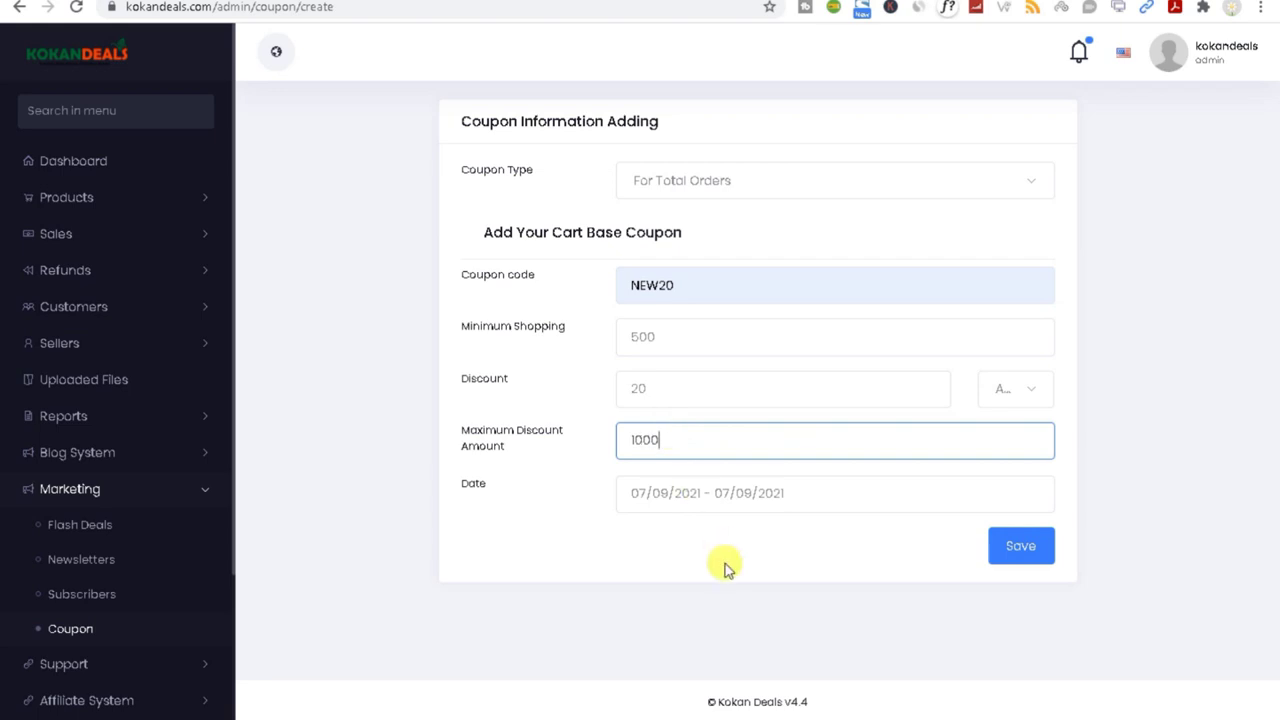
pyautogui.click(720, 546)
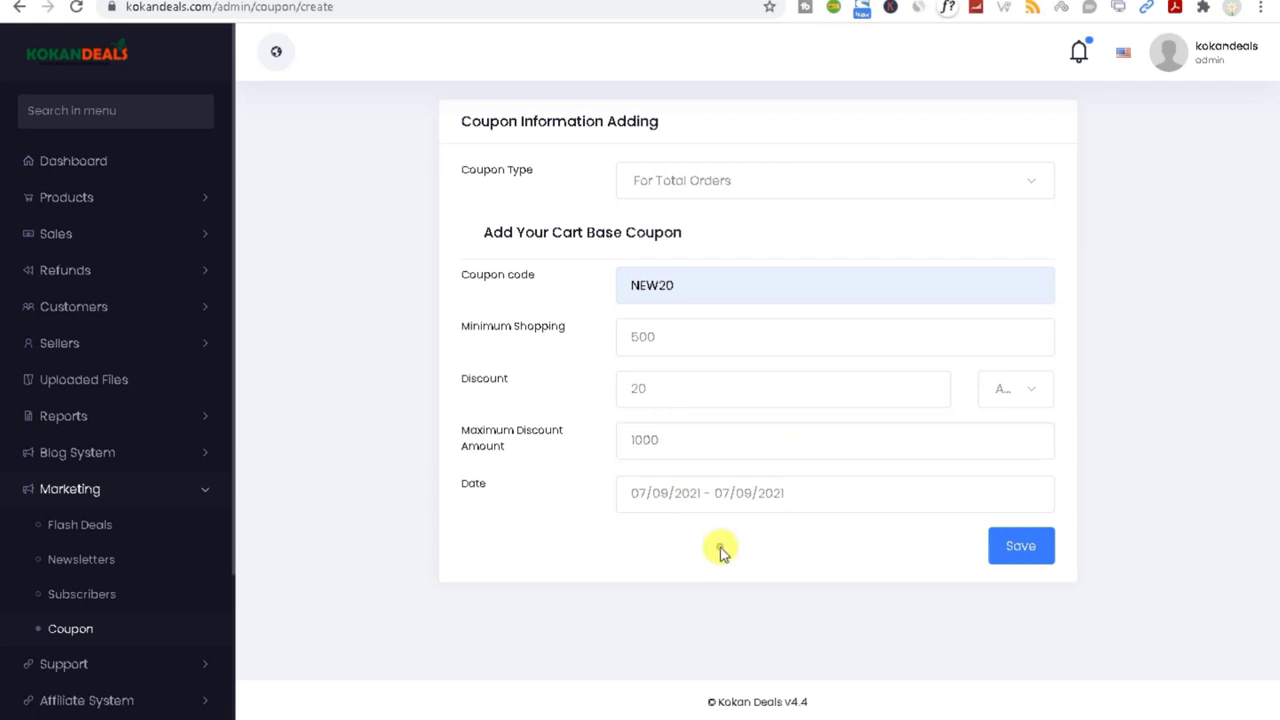
pyautogui.click(714, 497)
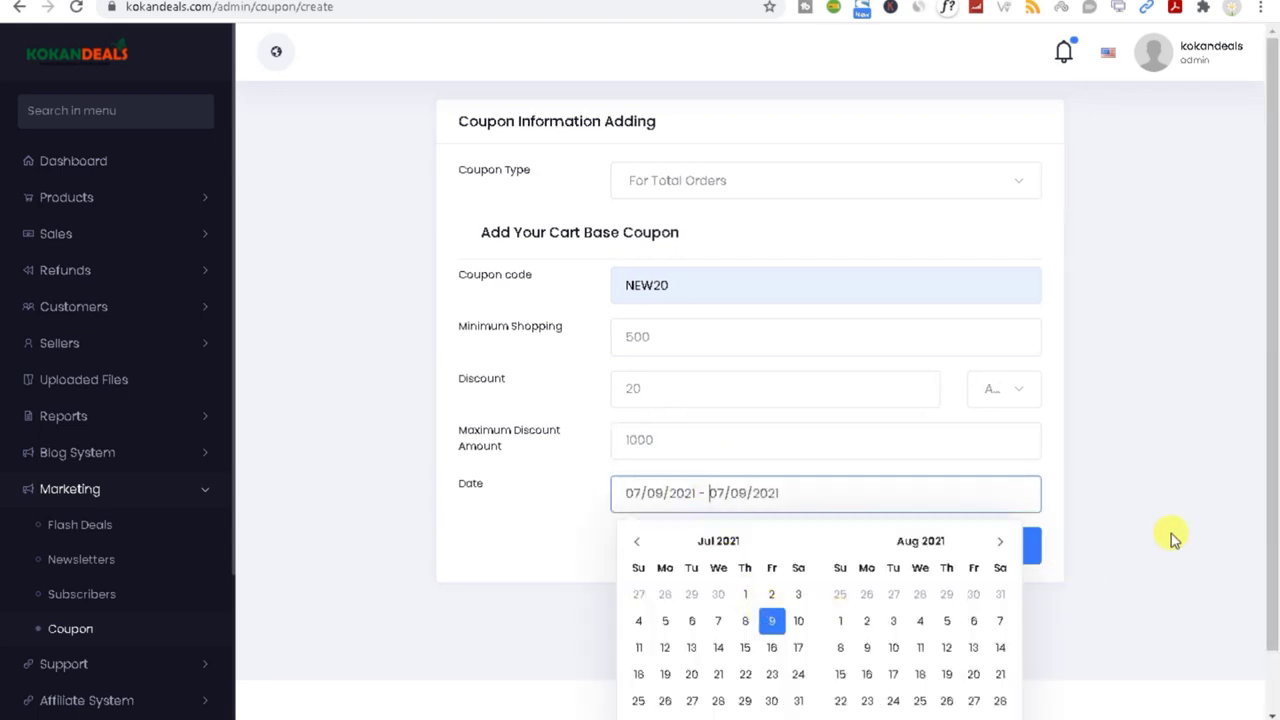
pyautogui.click(1270, 390)
pyautogui.click(690, 490)
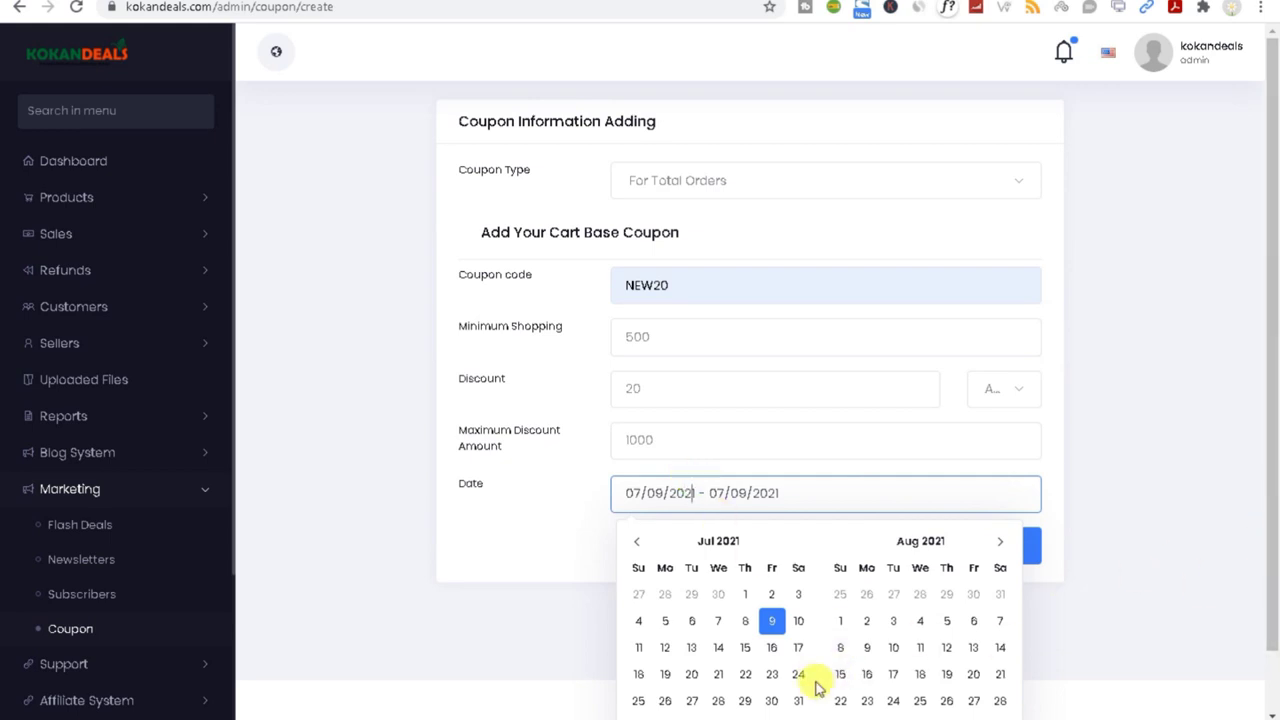
pyautogui.click(796, 648)
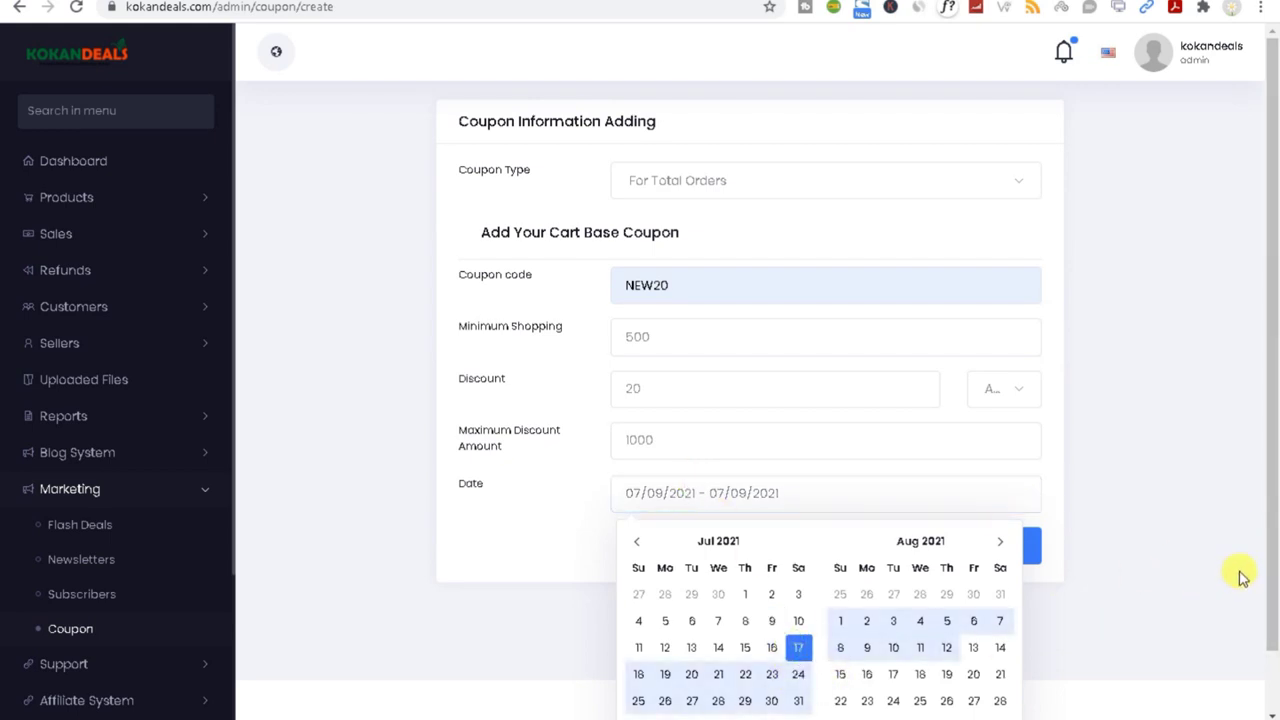
pyautogui.click(1272, 570)
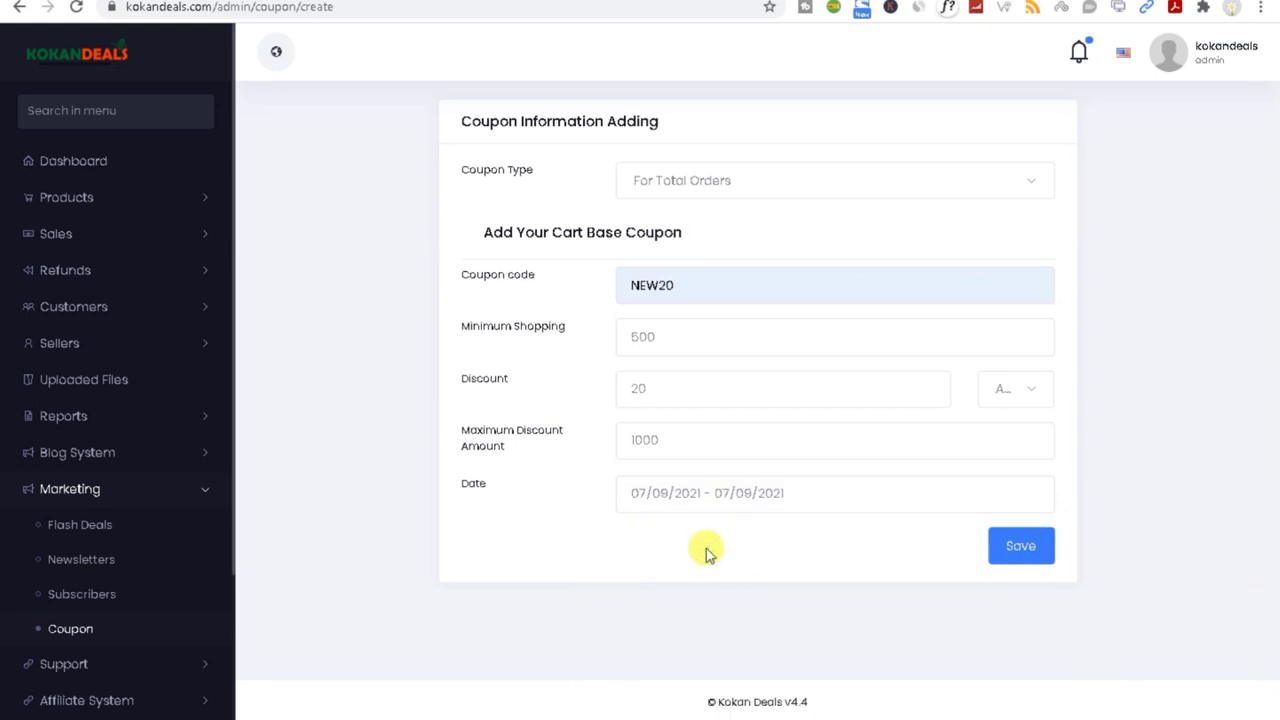
# Step: Save coupon NEW20, check it in the list, and switch to the storefront window
pyautogui.click(1020, 548)
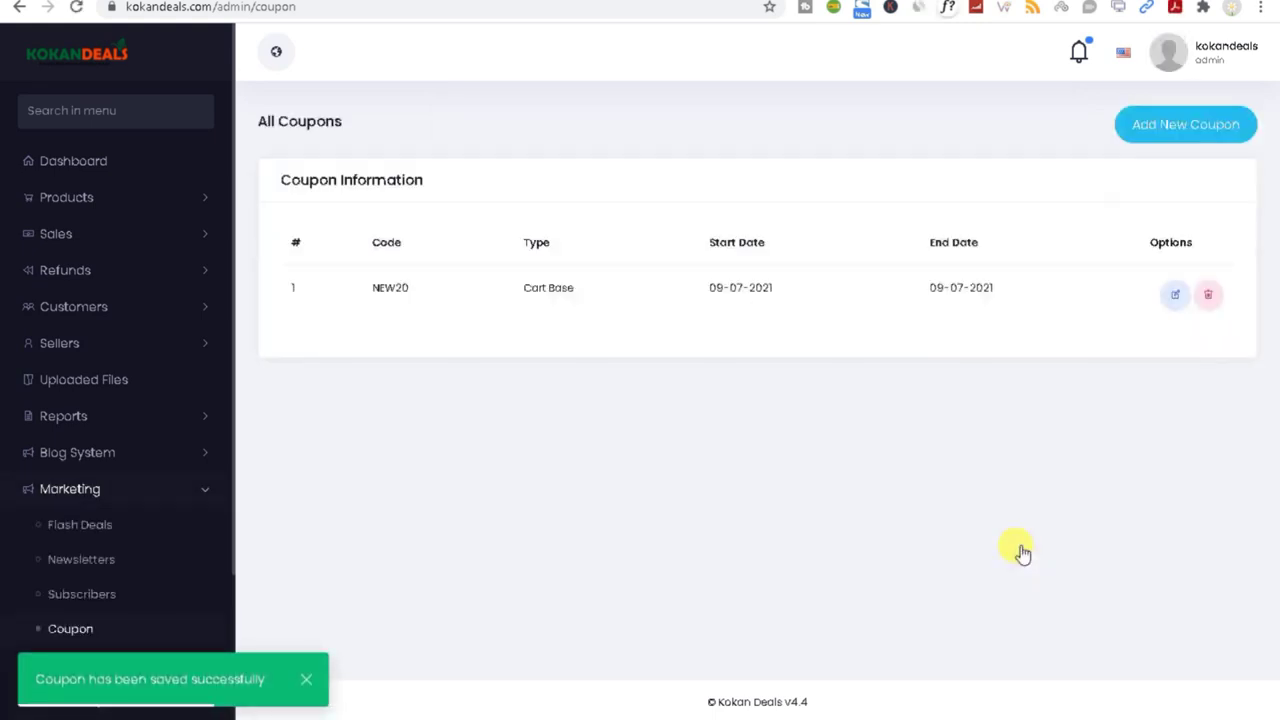
pyautogui.doubleClick(389, 283)
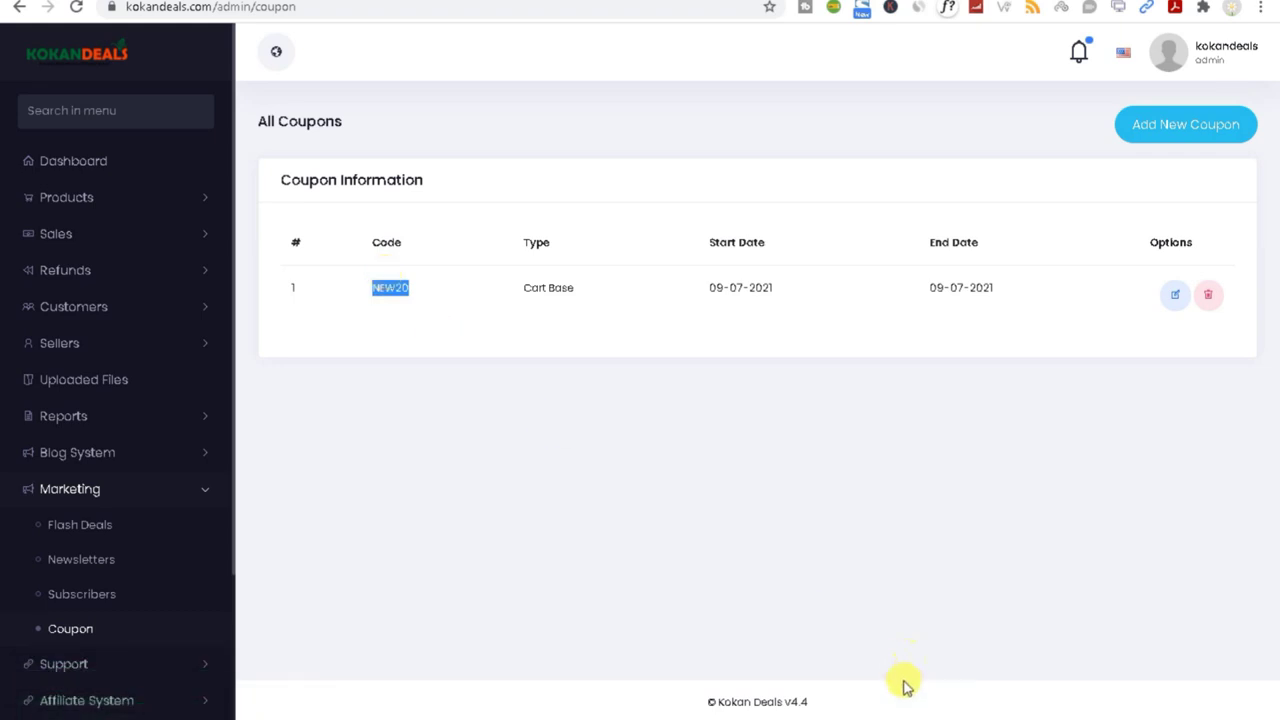
pyautogui.moveTo(960, 718)
pyautogui.click(1052, 691)
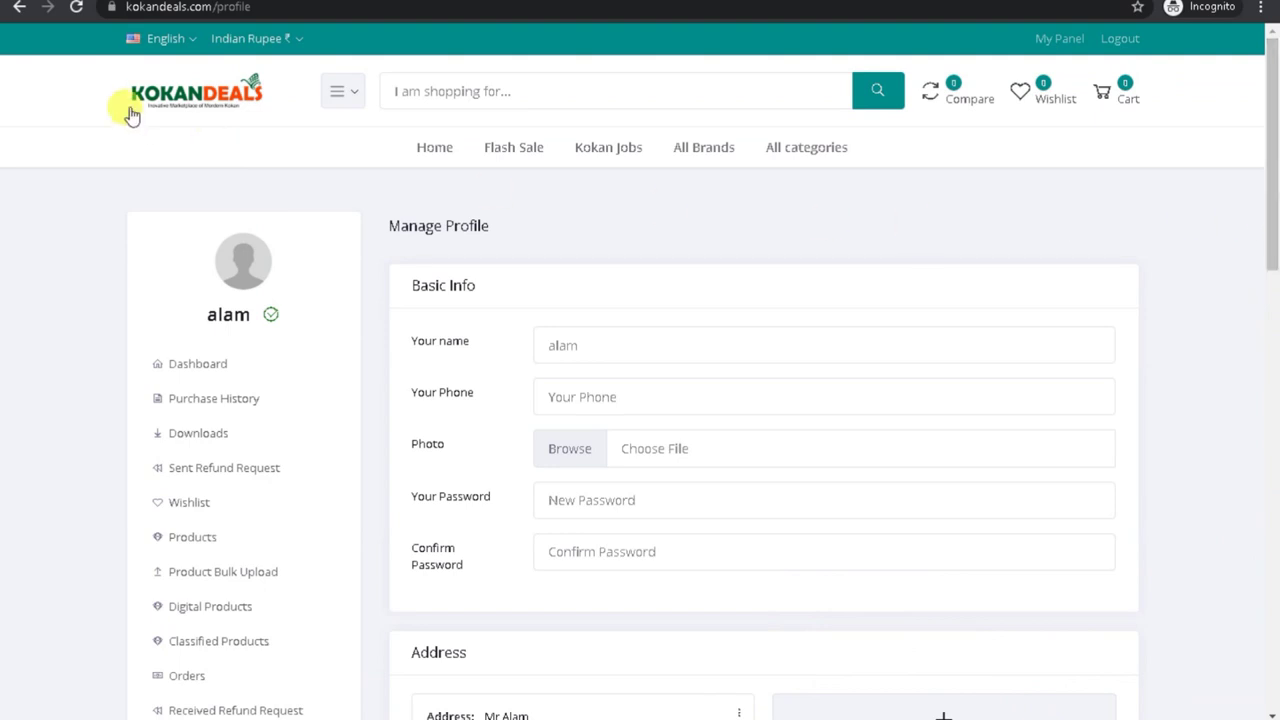
# Step: Buy the Trick climbing Car straight from its storefront product page
pyautogui.click(177, 106)
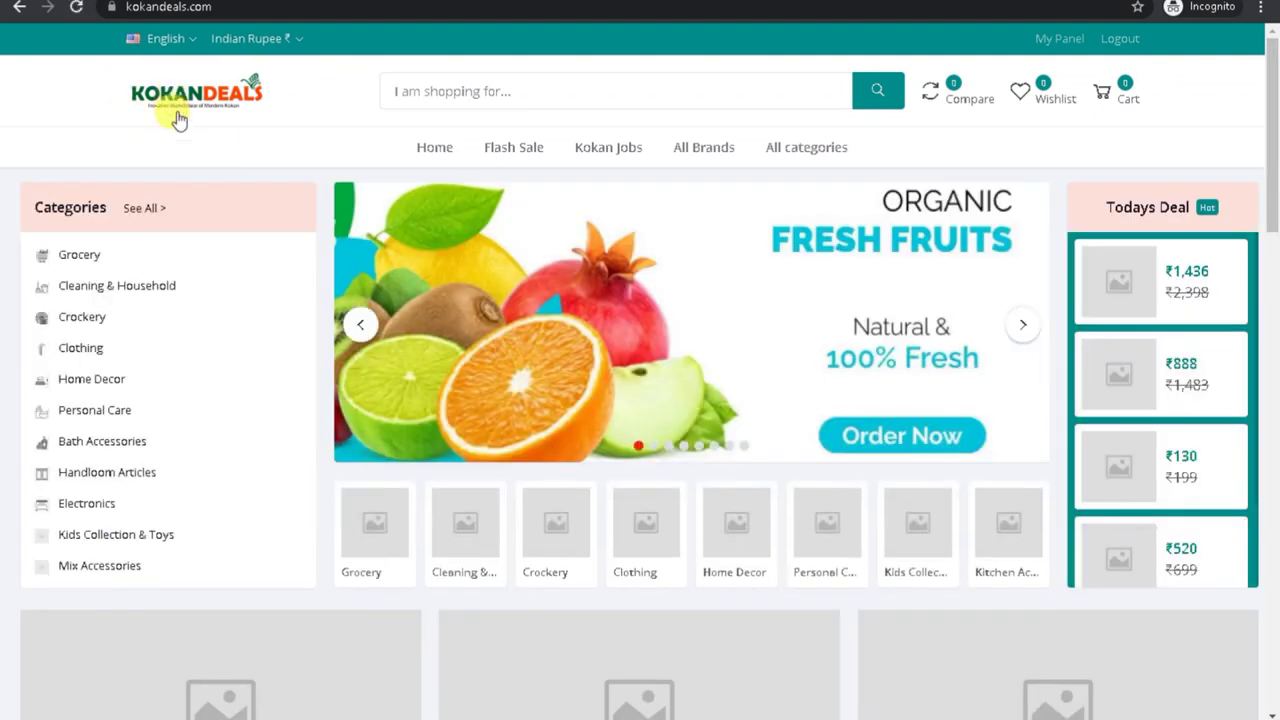
pyautogui.moveTo(1277, 157); pyautogui.dragTo(1234, 357)
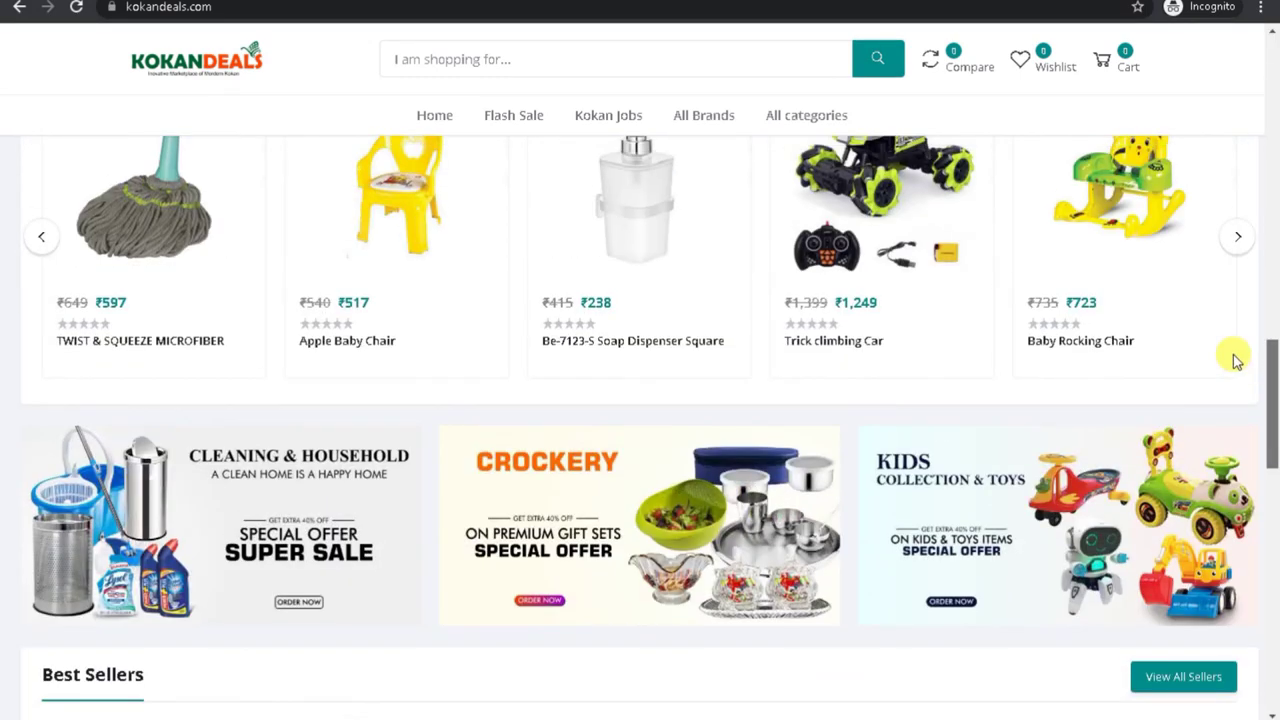
pyautogui.click(843, 262)
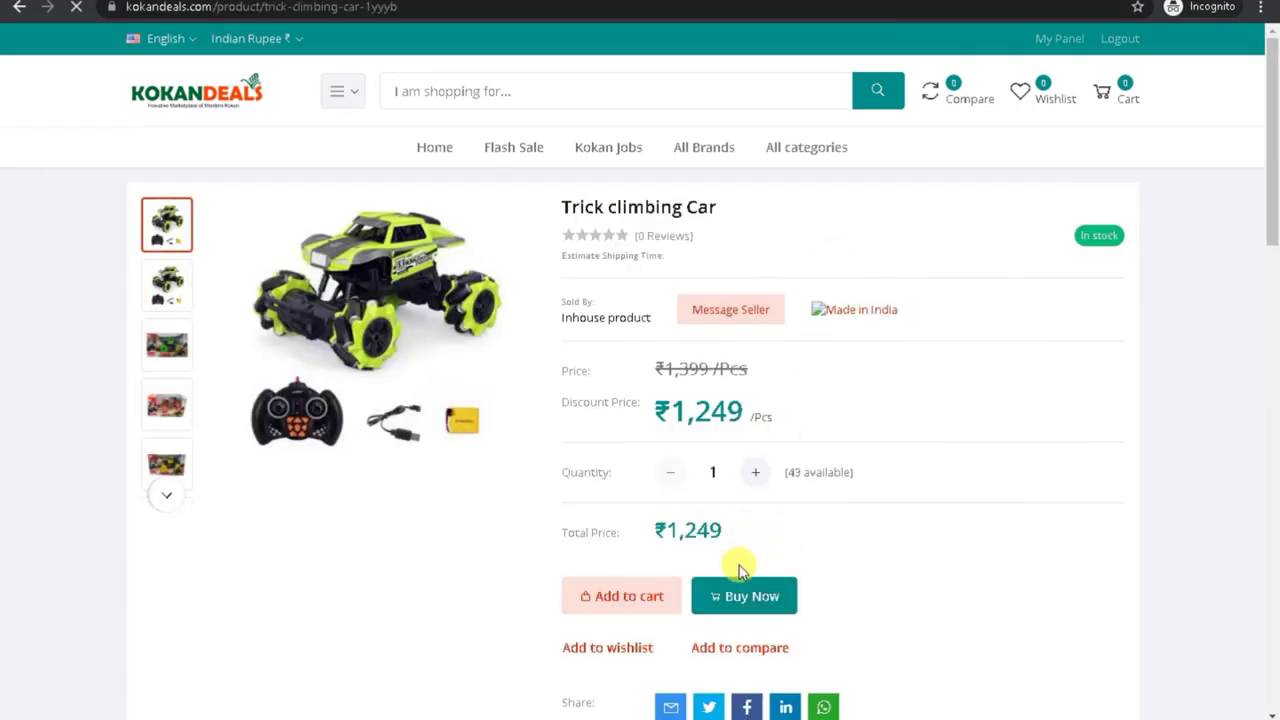
pyautogui.click(739, 602)
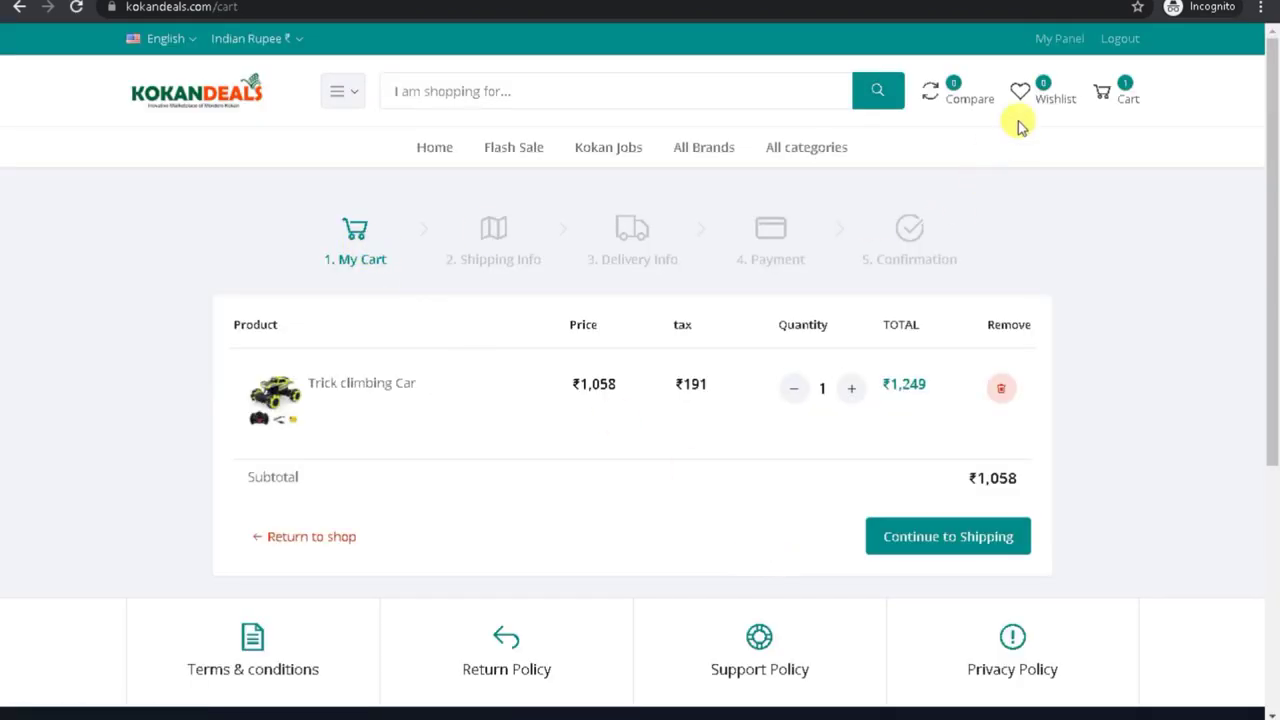
# Step: Buy Arogyam Jug, drop Trick climbing Car from the cart, and proceed with the saved address
pyautogui.click(155, 106)
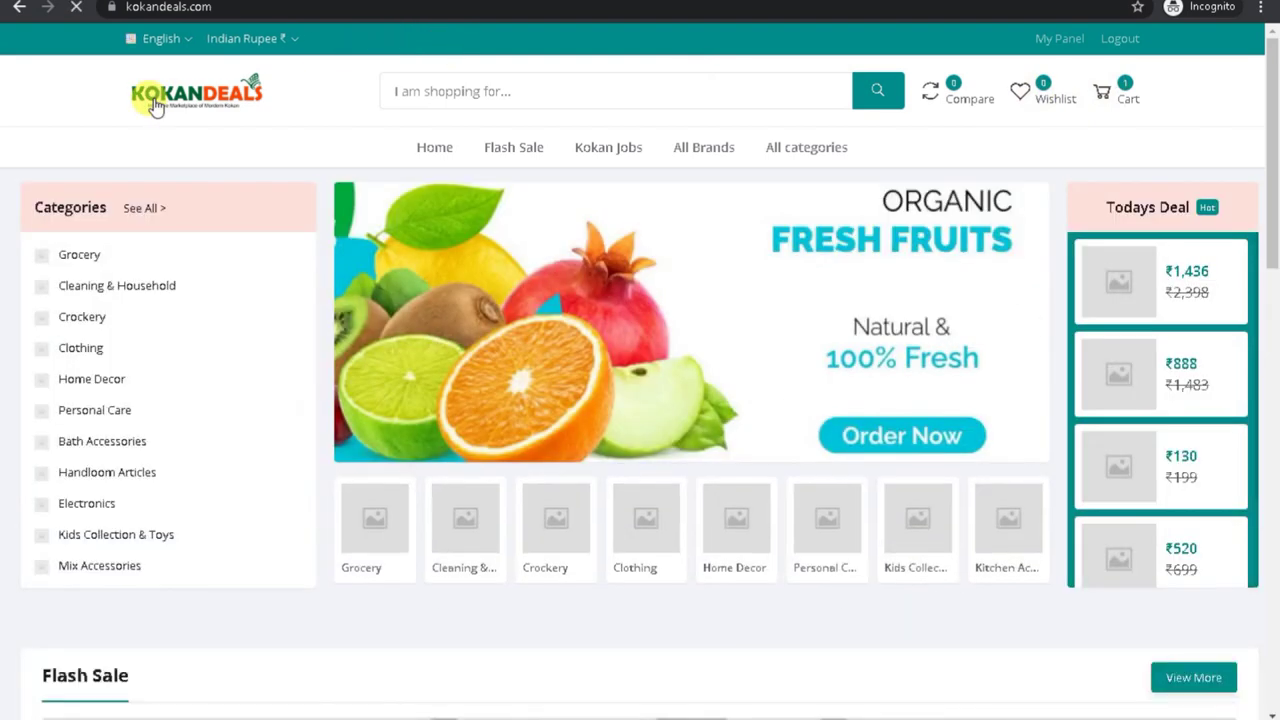
pyautogui.scroll(-7, 1268, 155)
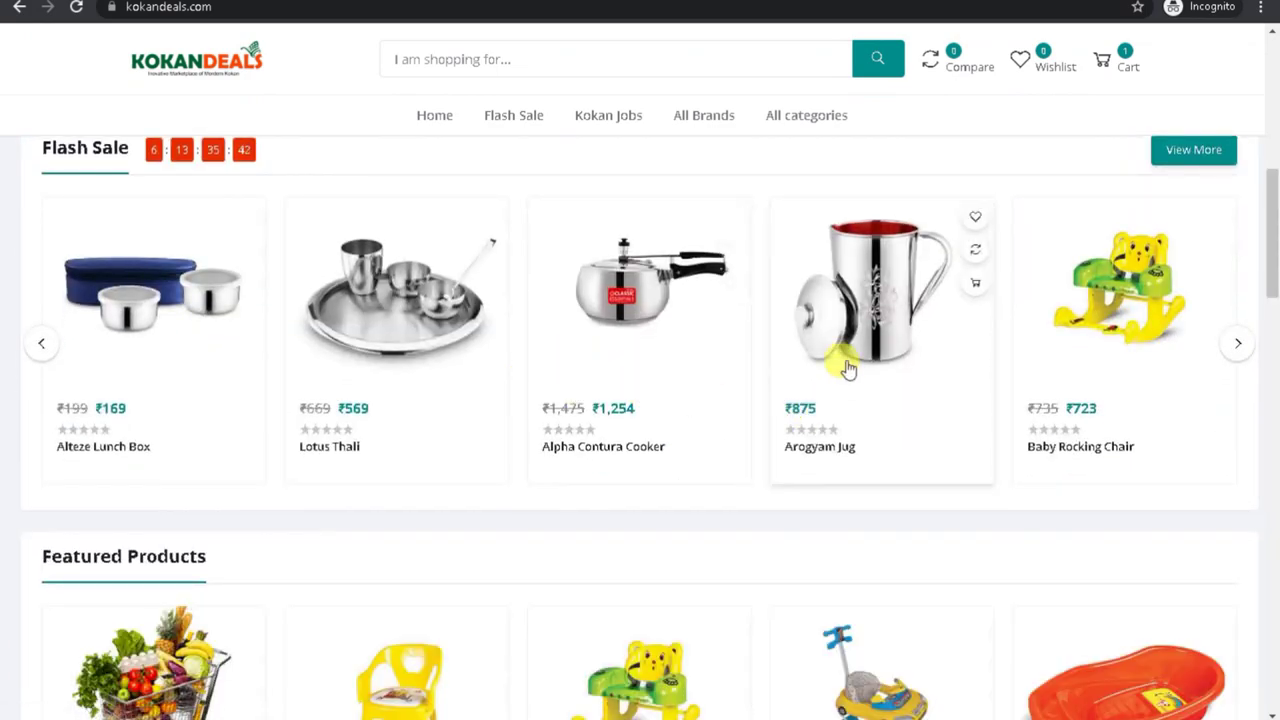
pyautogui.click(838, 340)
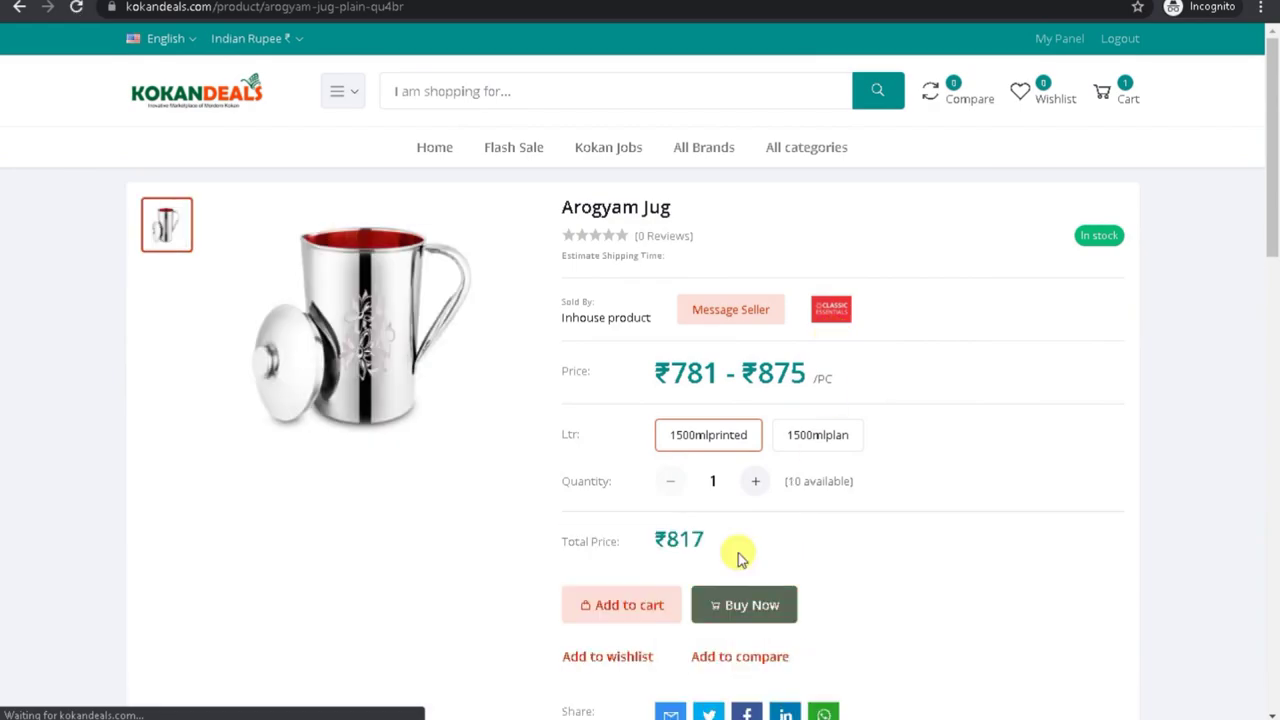
pyautogui.click(737, 551)
pyautogui.click(747, 605)
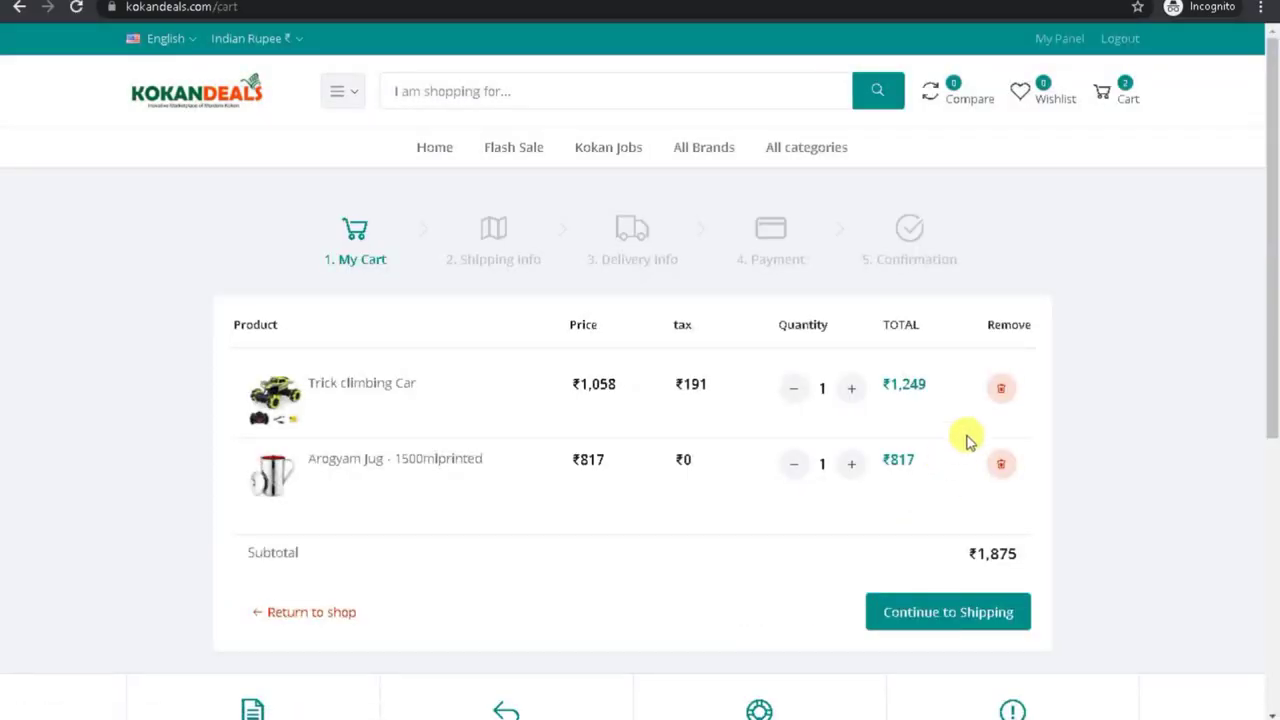
pyautogui.click(1003, 394)
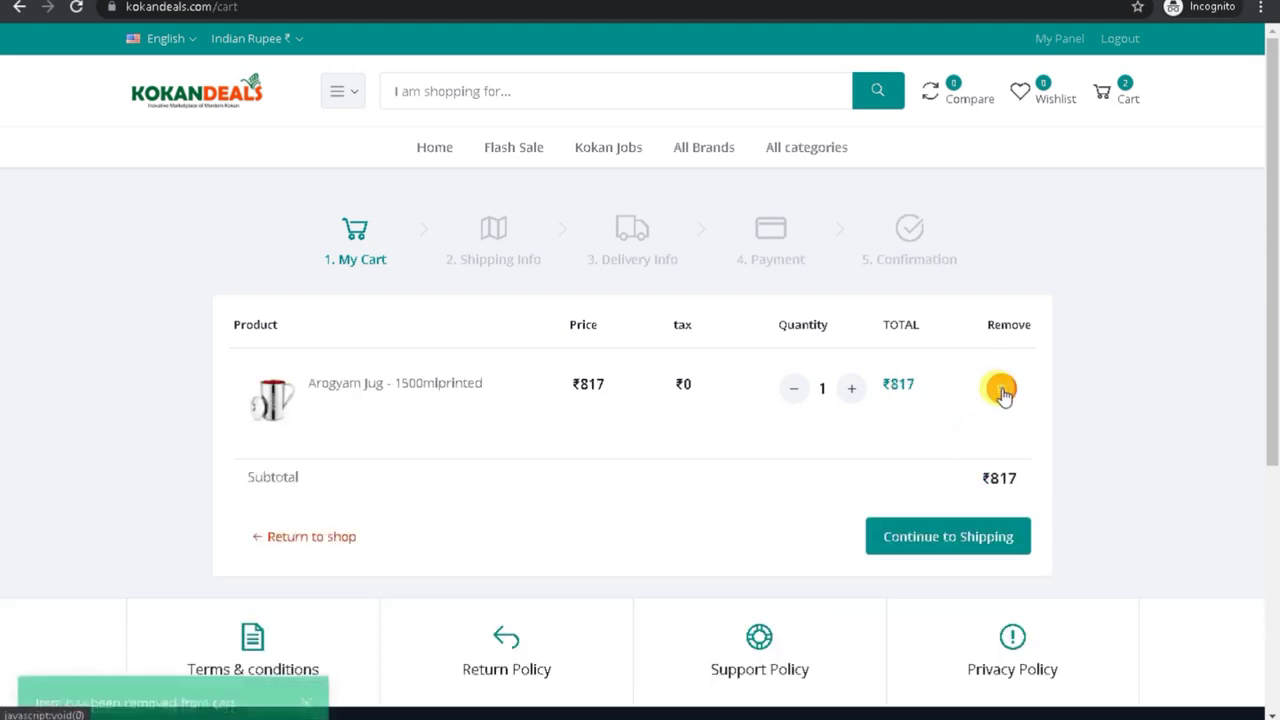
pyautogui.click(942, 550)
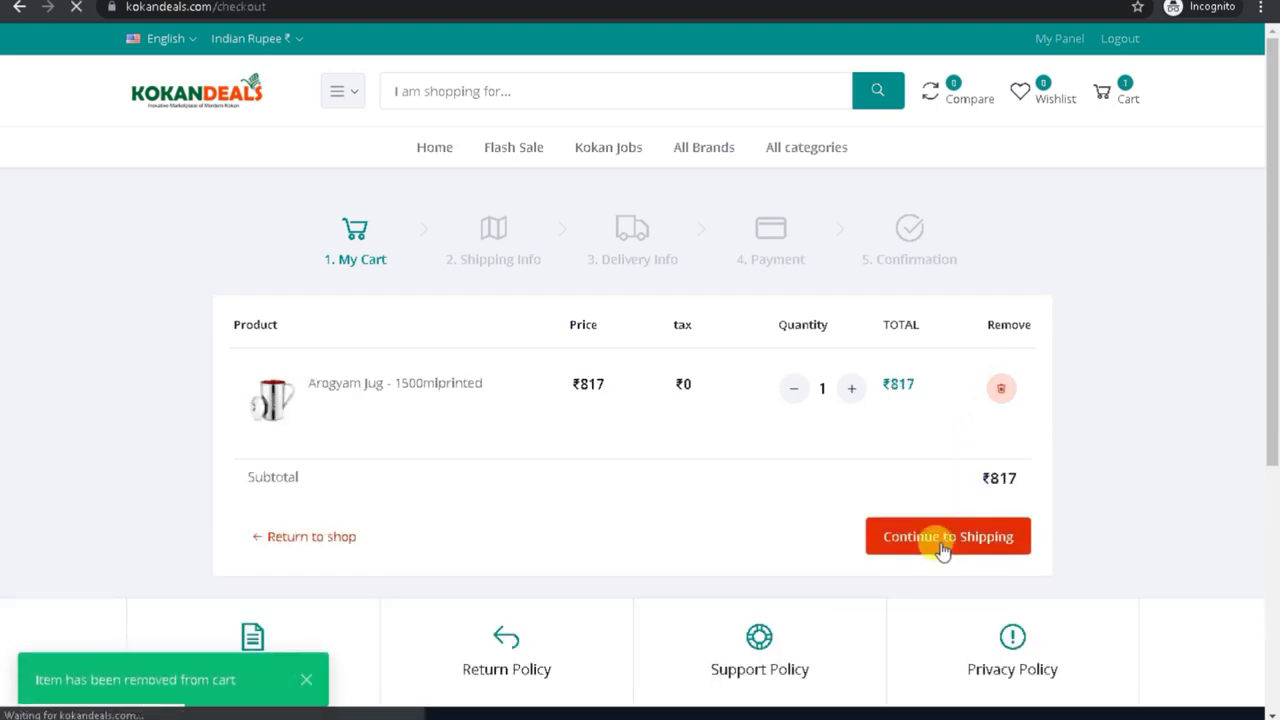
pyautogui.click(249, 360)
pyautogui.click(900, 512)
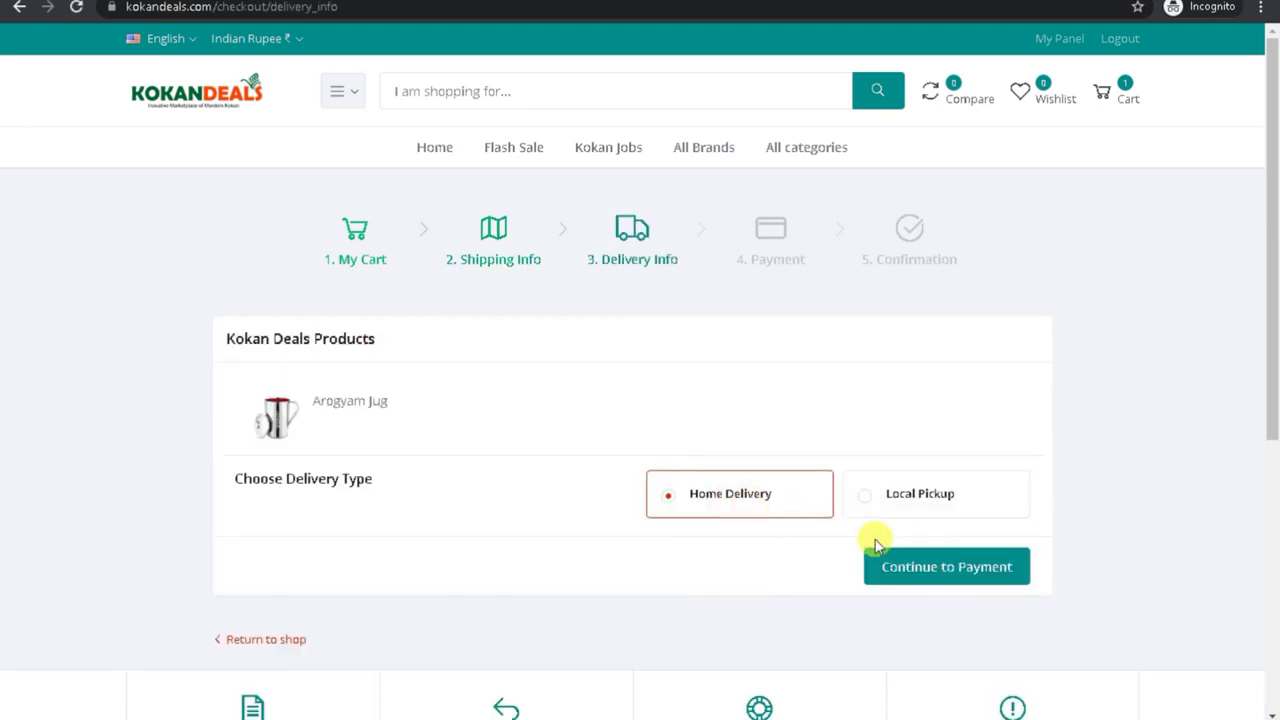
# Step: Proceed to payment and apply coupon code NEW20 to the jug's order
pyautogui.click(897, 570)
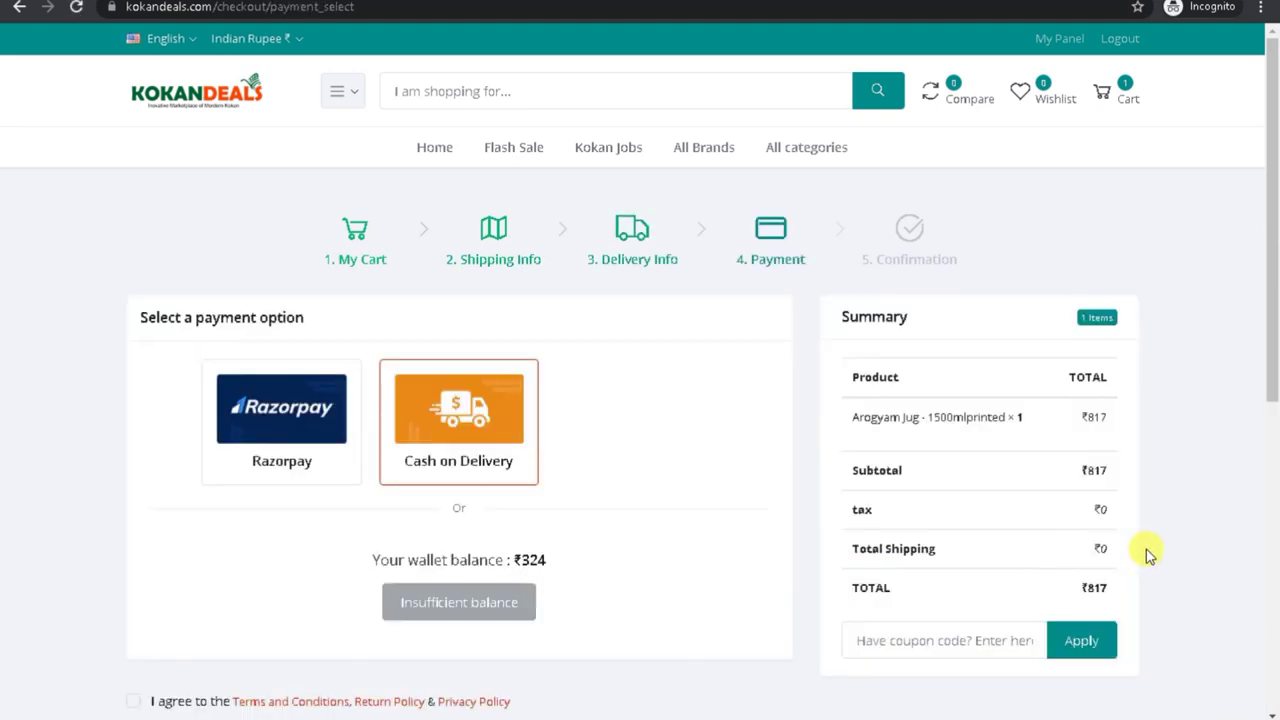
pyautogui.scroll(-2, 1271, 434)
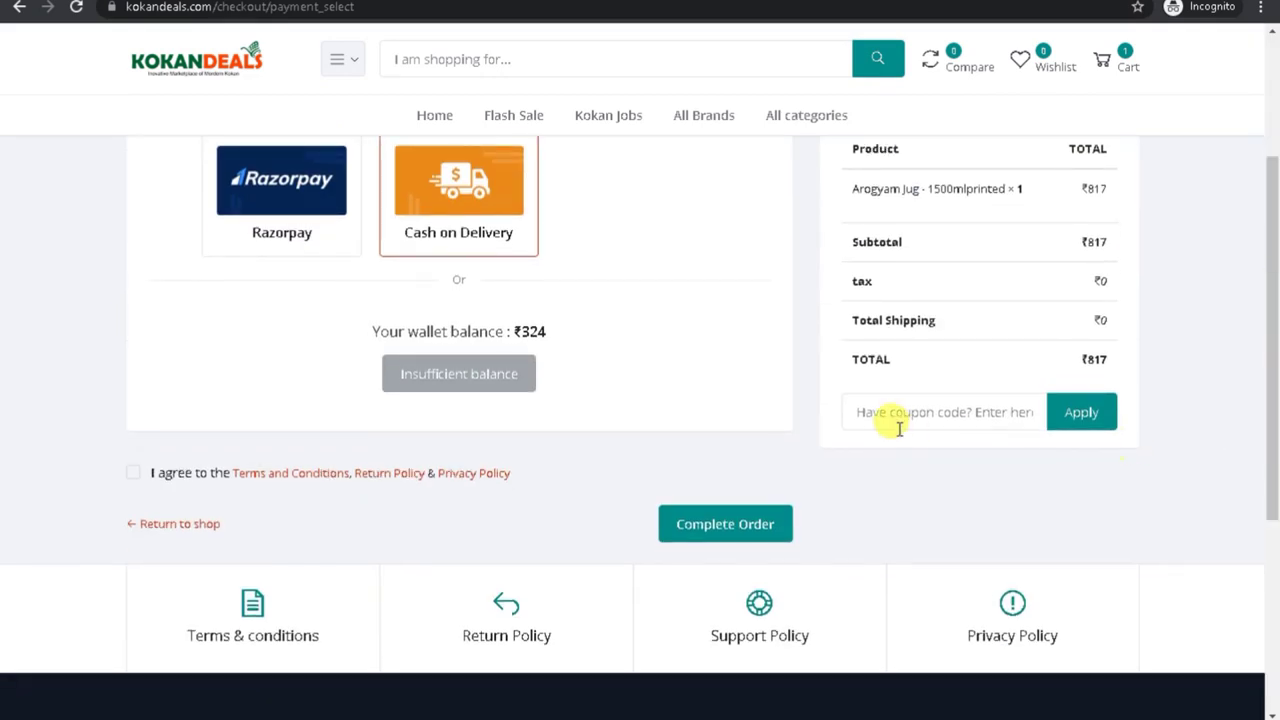
pyautogui.click(896, 422)
pyautogui.write('NEW20')
pyautogui.click(1082, 412)
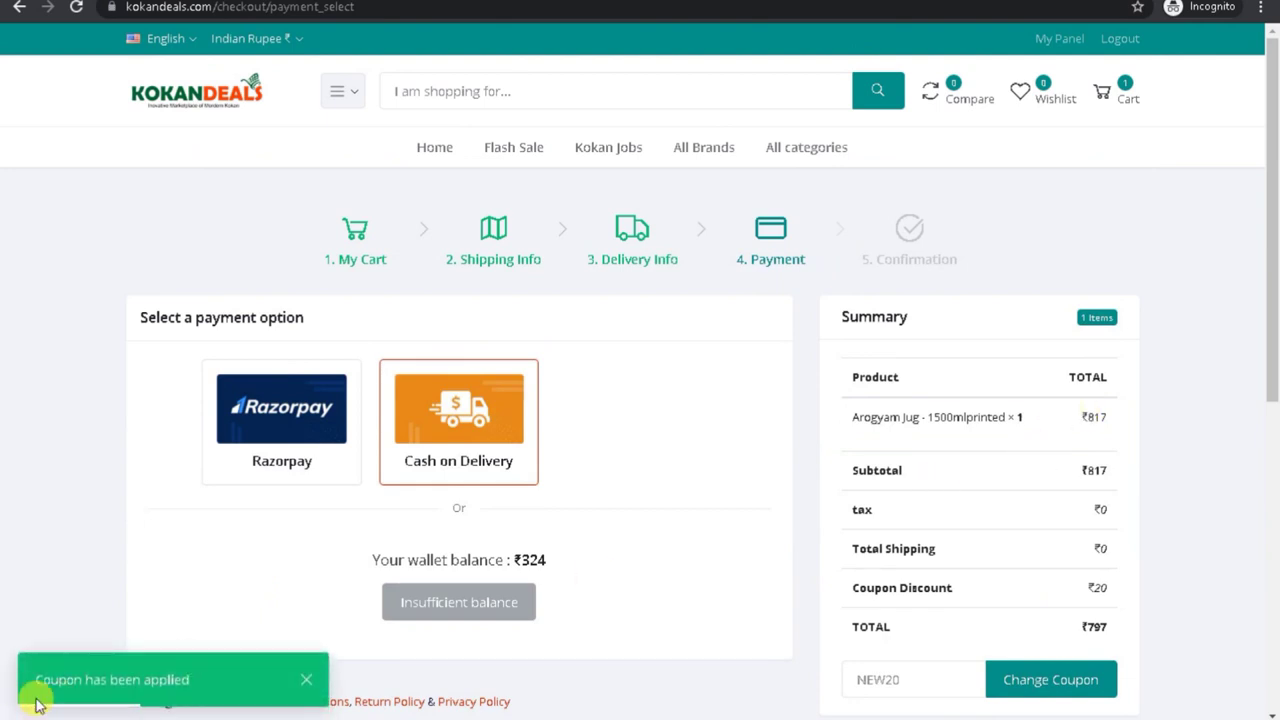
# Step: Highlight the confirmation and ₹20 discount bringing the total to ₹797, then return to the admin coupon list
pyautogui.moveTo(37, 680); pyautogui.dragTo(200, 680)
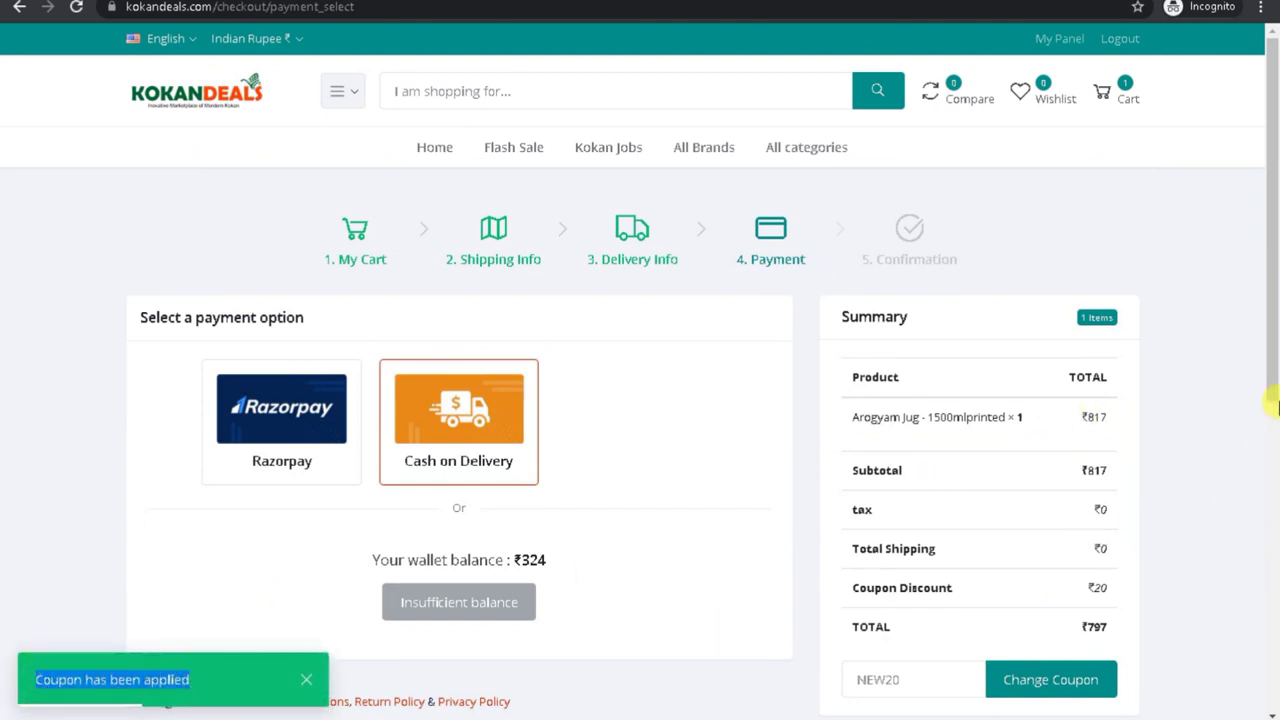
pyautogui.scroll(-3, 1276, 405)
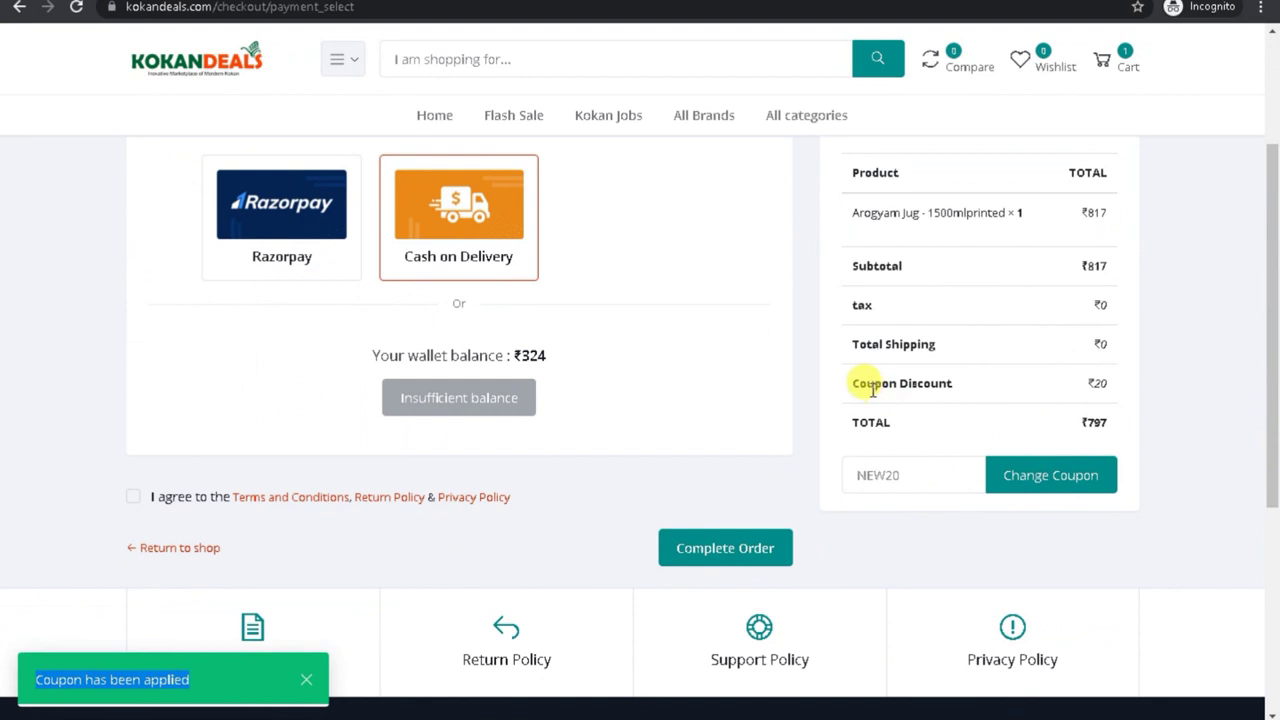
pyautogui.moveTo(850, 383); pyautogui.dragTo(1120, 392)
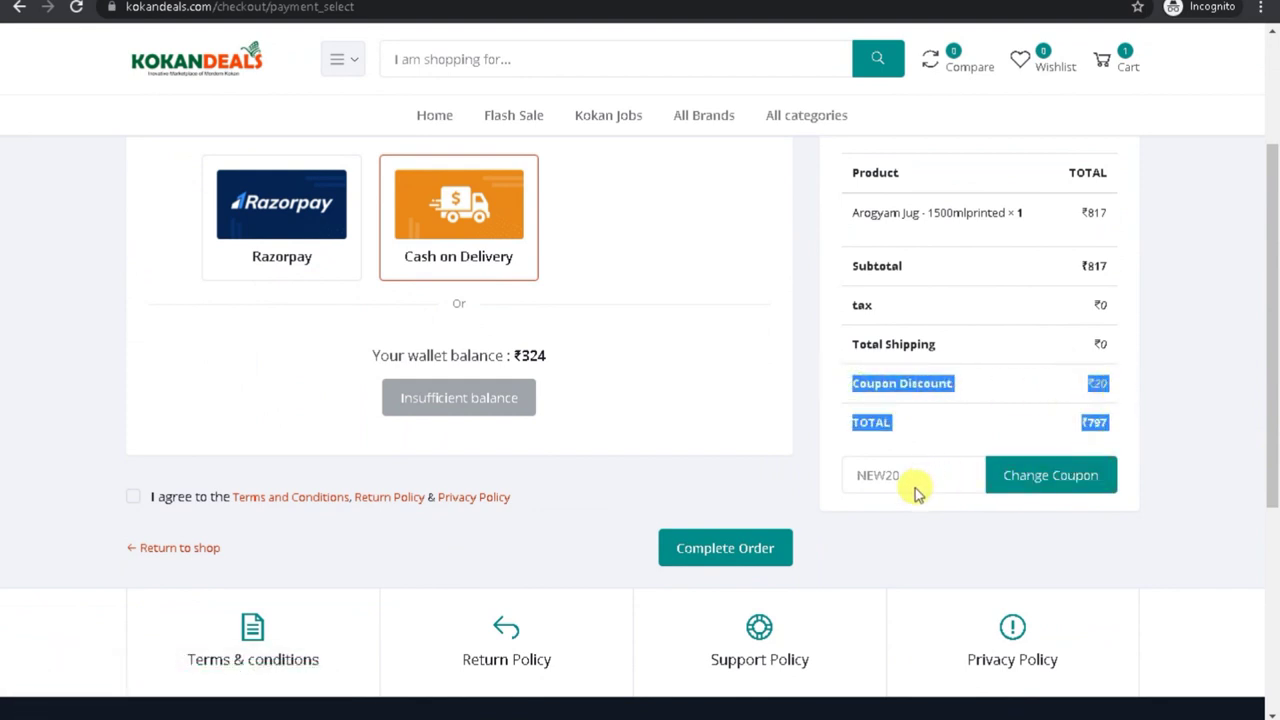
pyautogui.click(873, 688)
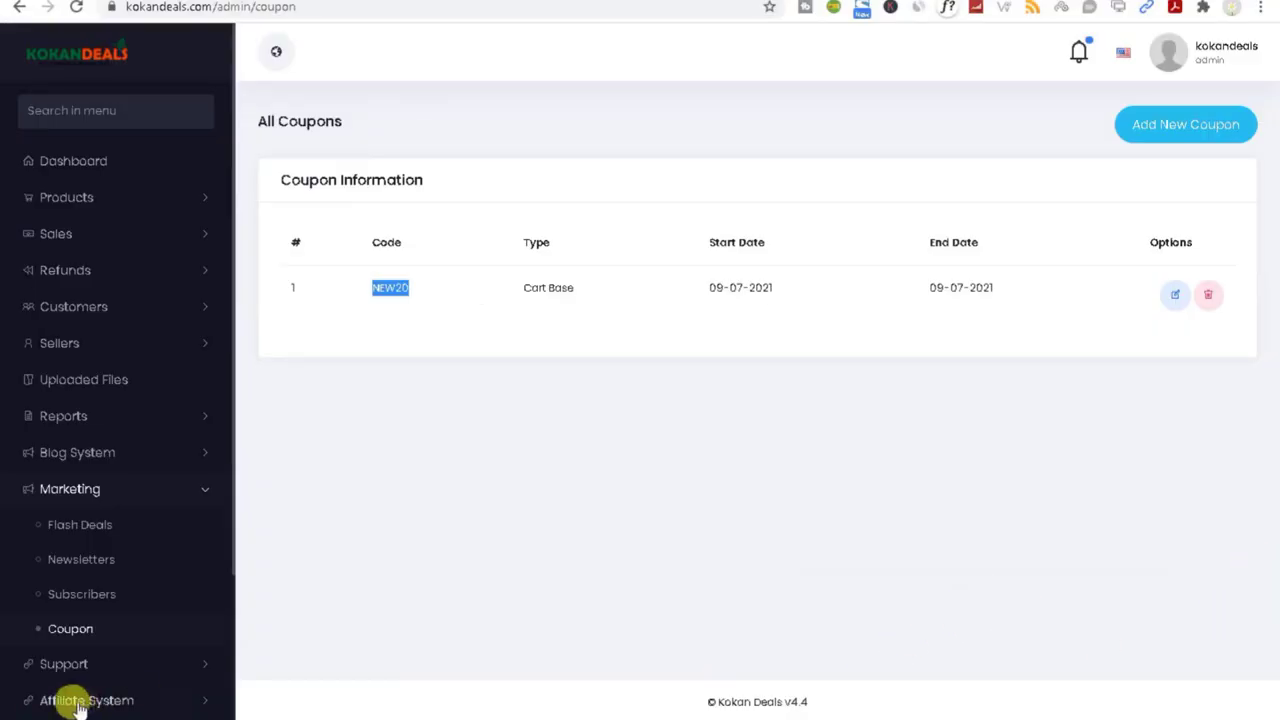
# Step: Check the empty admin Support tickets and Product Queries lists, then open the Baby Musical Walker on the storefront
pyautogui.click(78, 664)
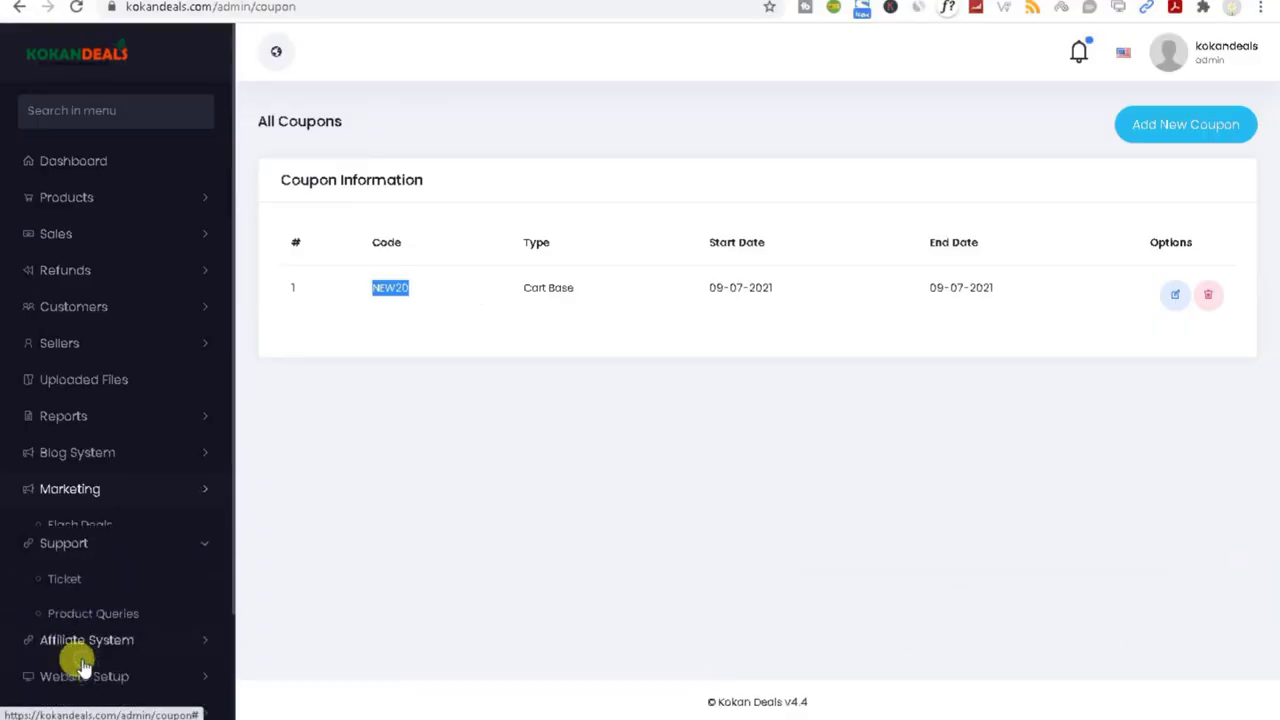
pyautogui.click(63, 570)
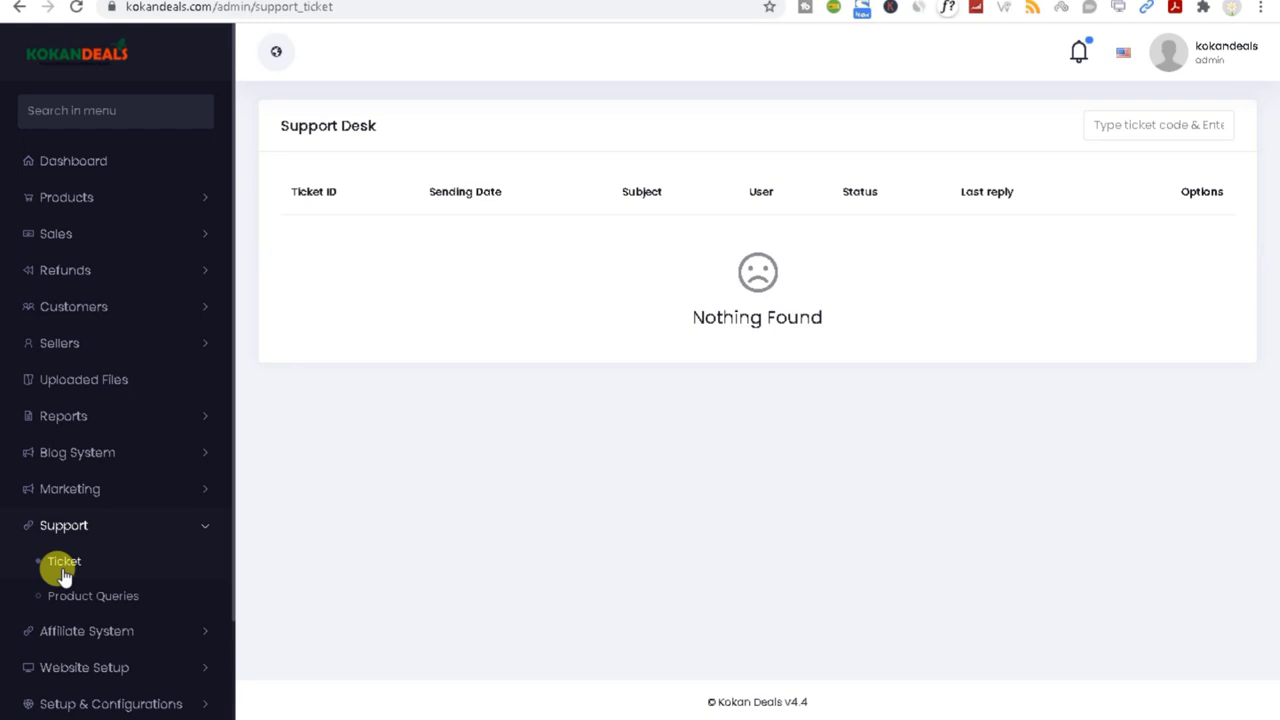
pyautogui.click(85, 595)
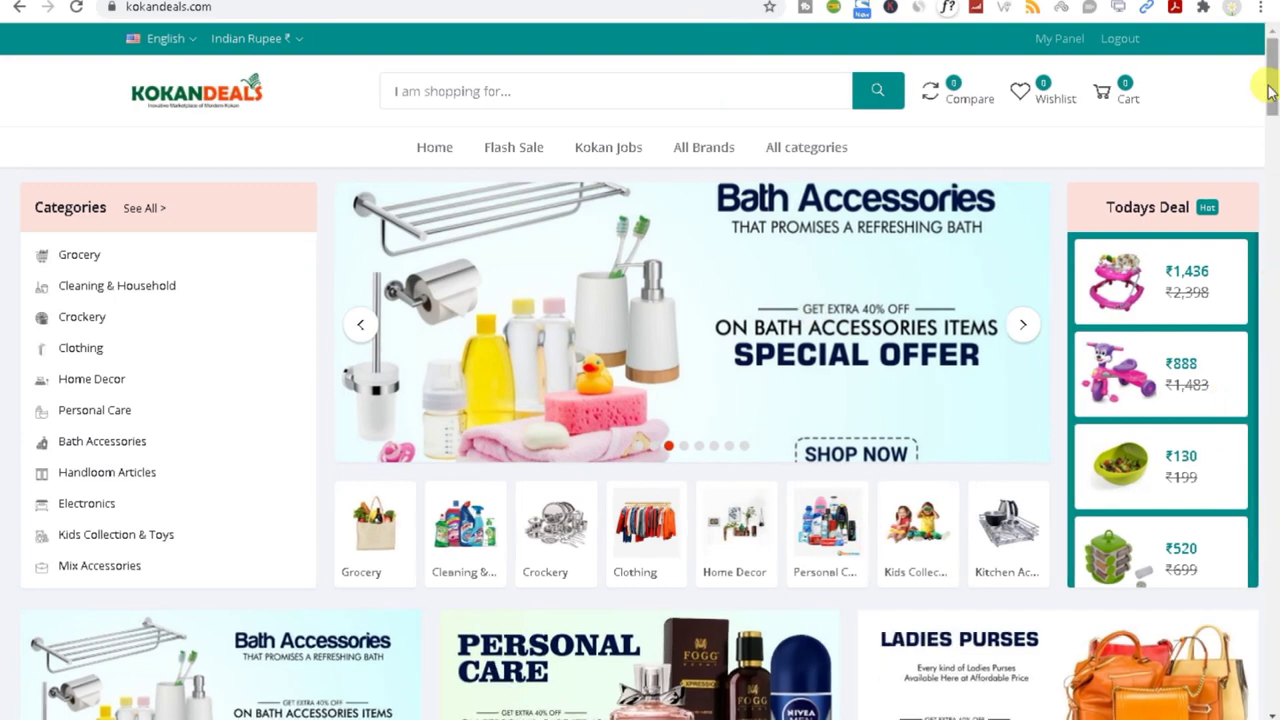
pyautogui.moveTo(1274, 57); pyautogui.dragTo(1271, 206)
pyautogui.click(847, 228)
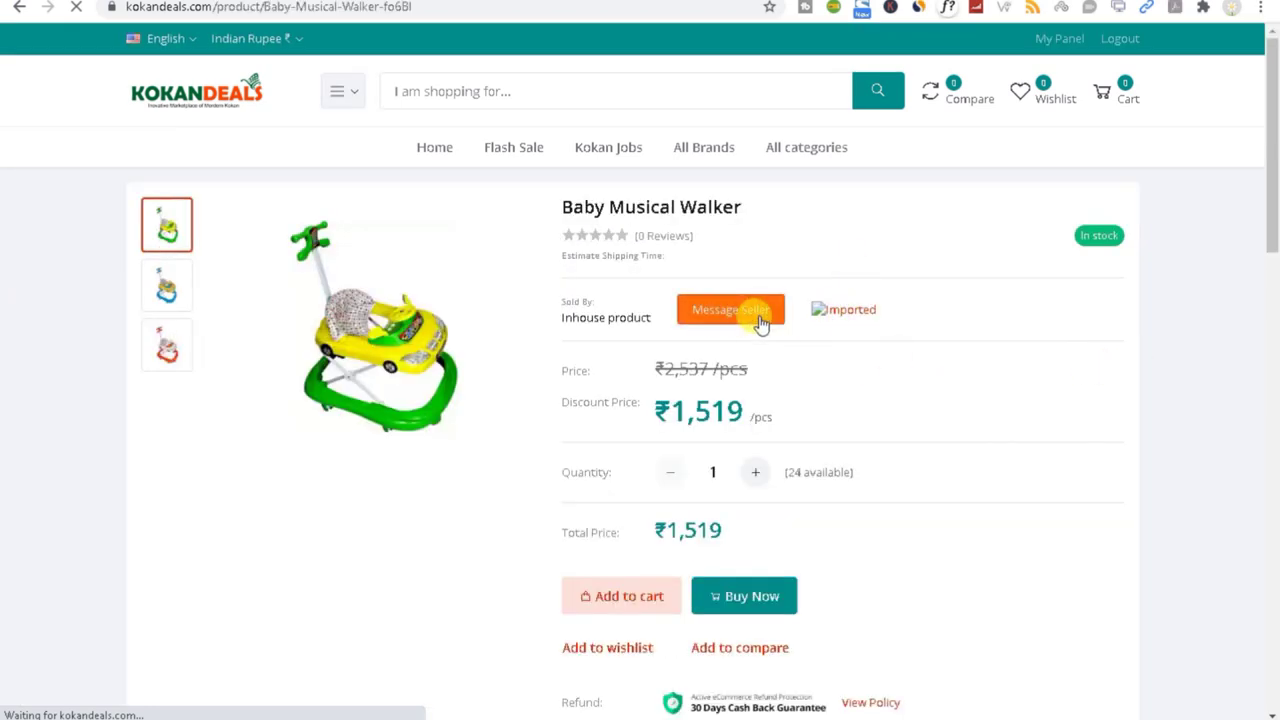
# Step: Open the Message Seller form for the Baby Musical Walker and close it without sending
pyautogui.click(707, 318)
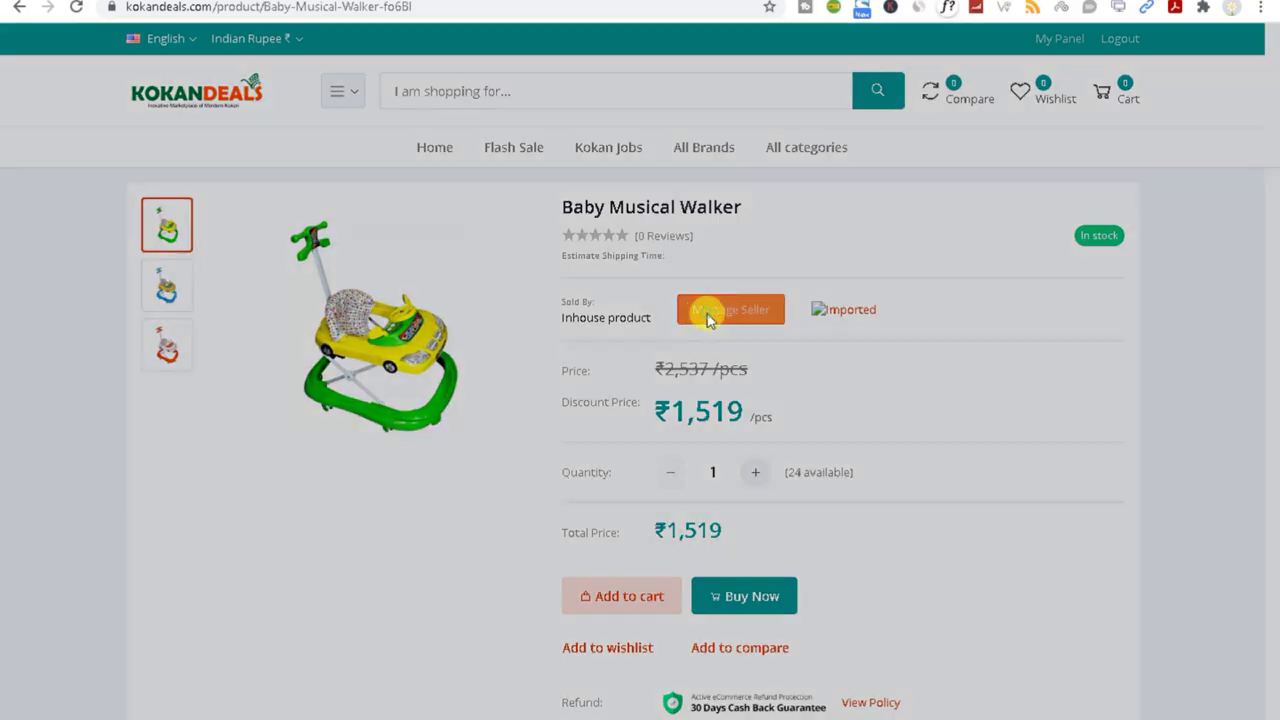
pyautogui.click(517, 323)
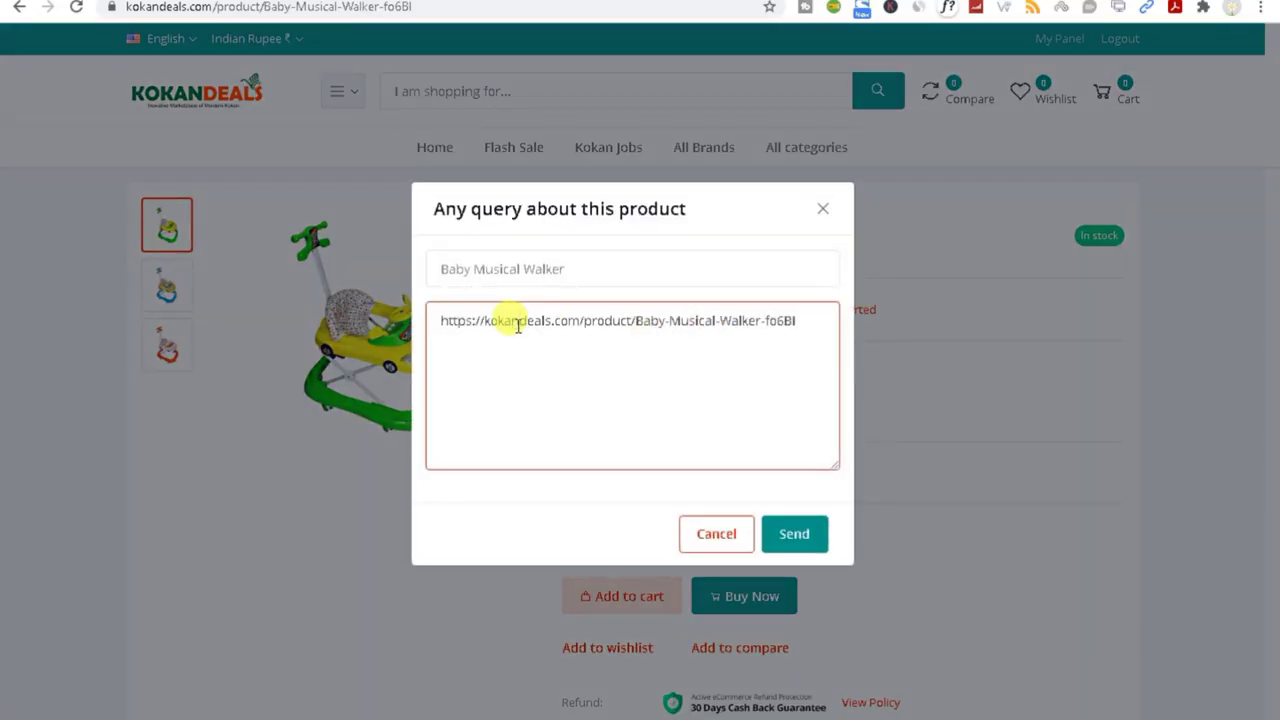
pyautogui.click(823, 212)
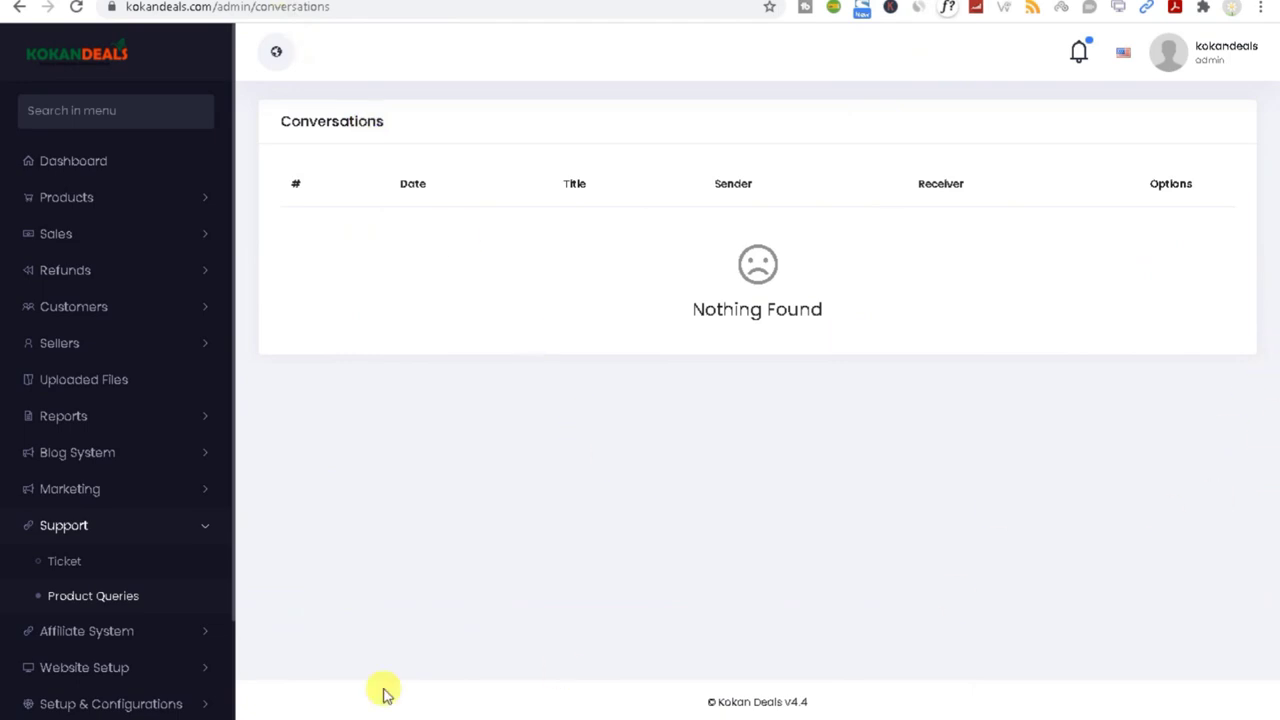
# Step: Expand the Affiliate System menu in the admin sidebar to show its pages
pyautogui.scroll(-1, 57, 603)
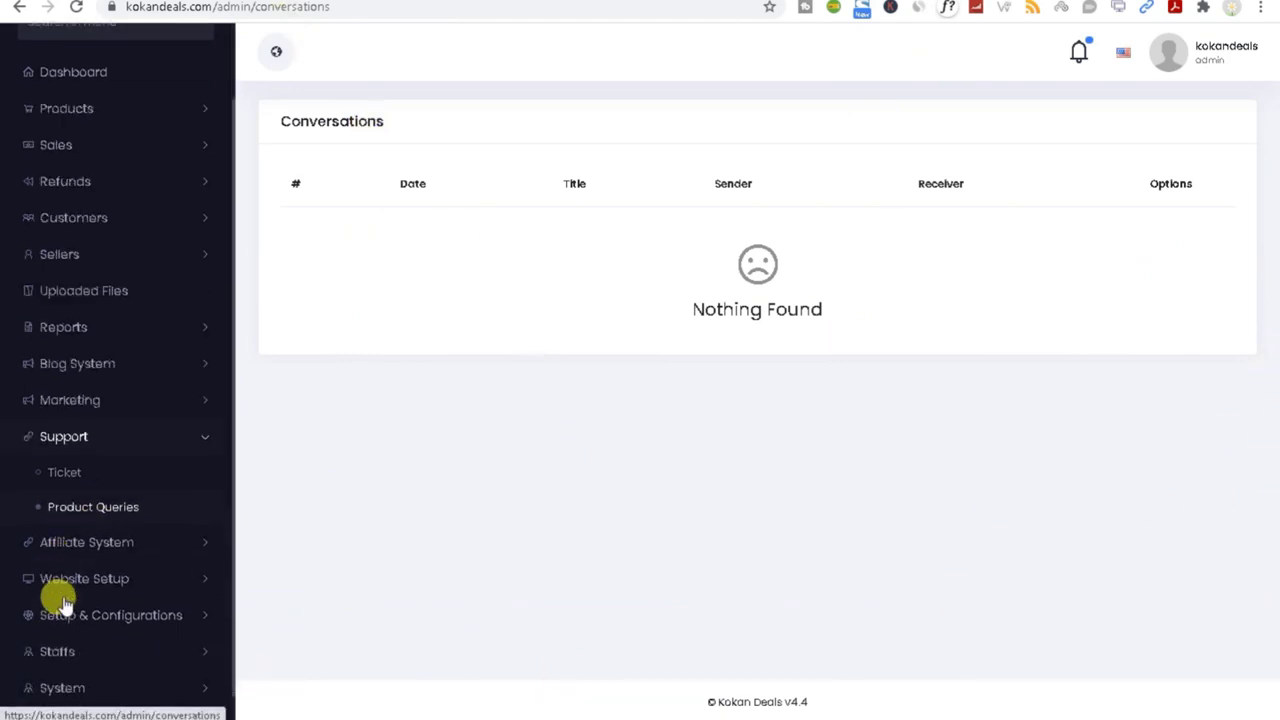
pyautogui.click(100, 543)
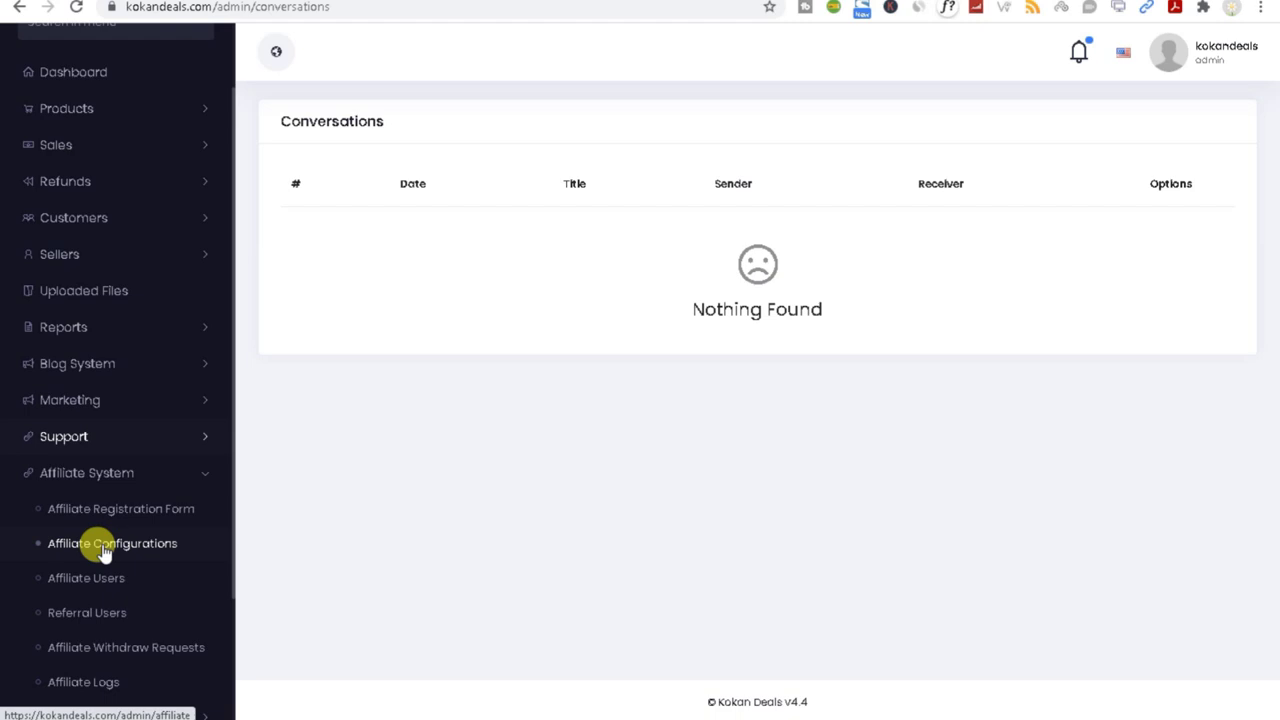
# Step: Review the Affiliate Registration Form's Your name, Email and Full Address fields
pyautogui.scroll(-2, 95, 620)
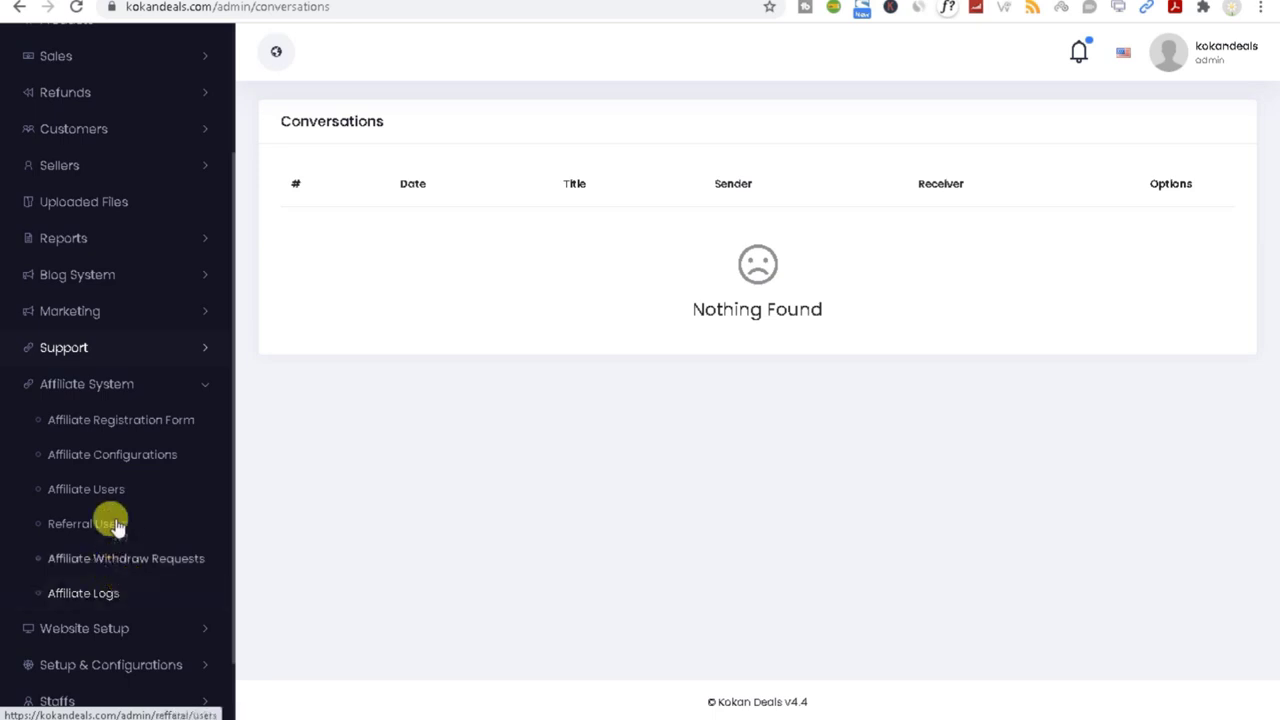
pyautogui.click(115, 428)
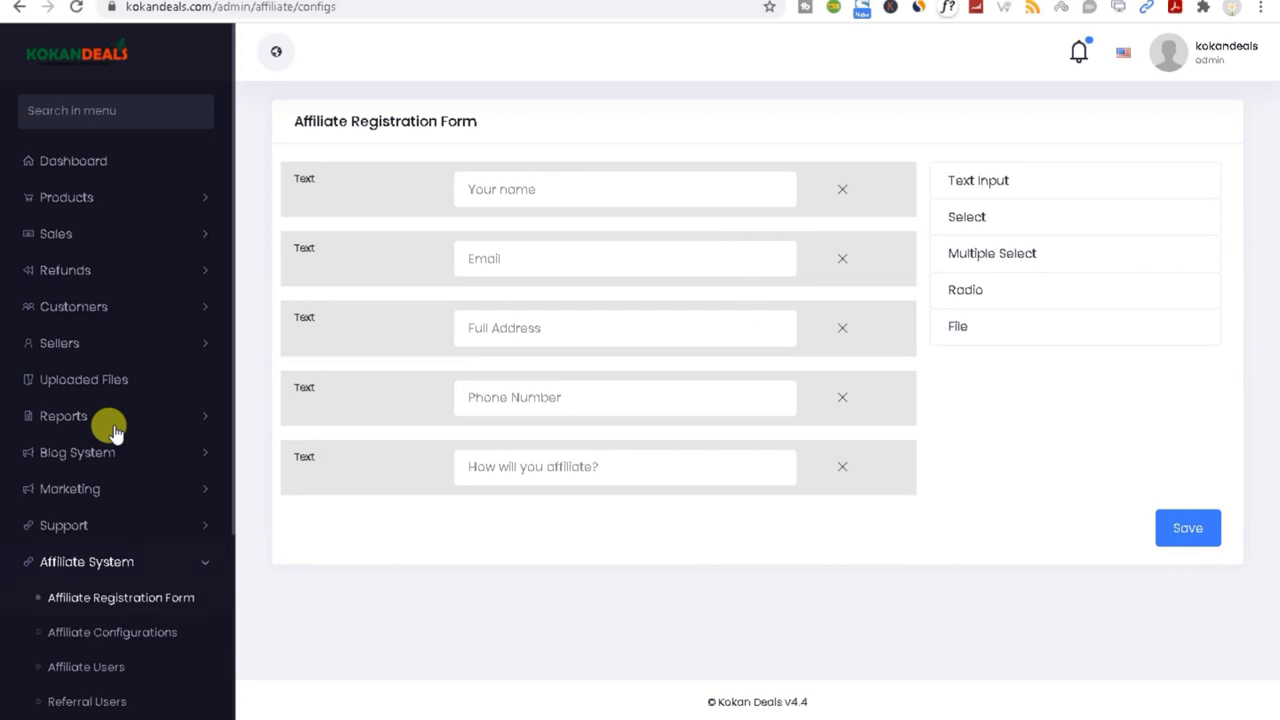
pyautogui.click(510, 189)
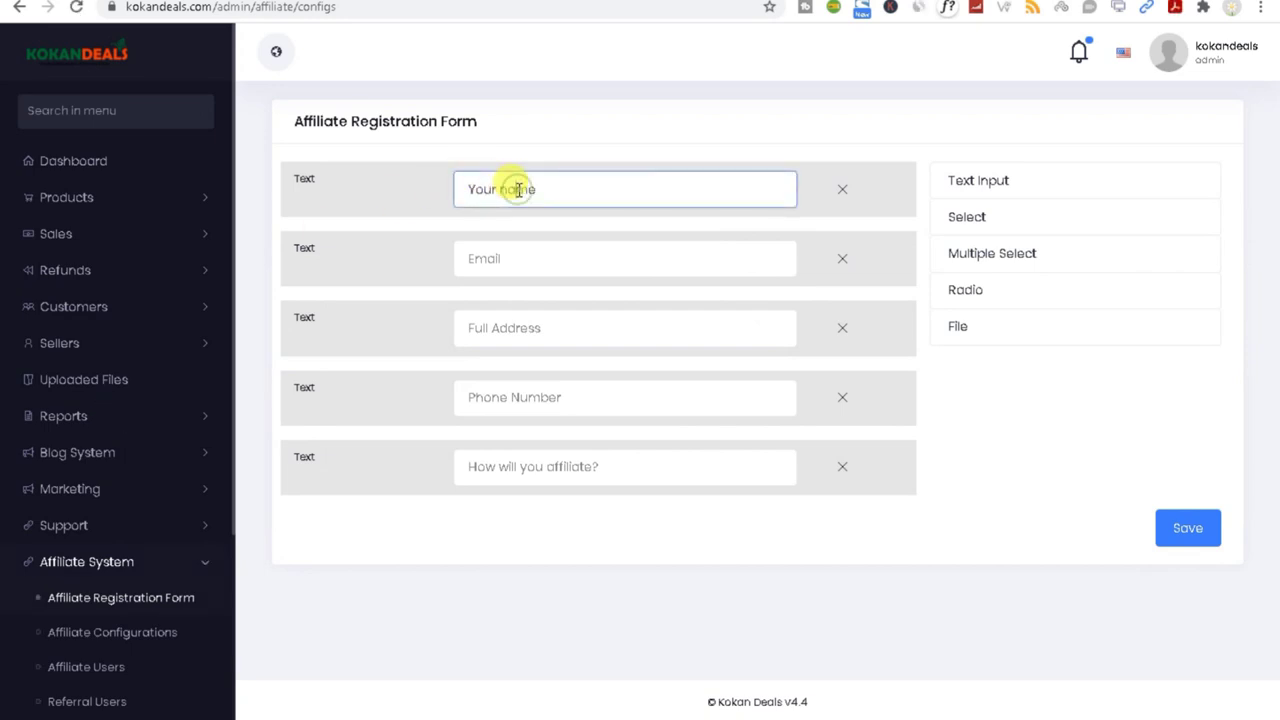
pyautogui.click(517, 259)
pyautogui.click(525, 325)
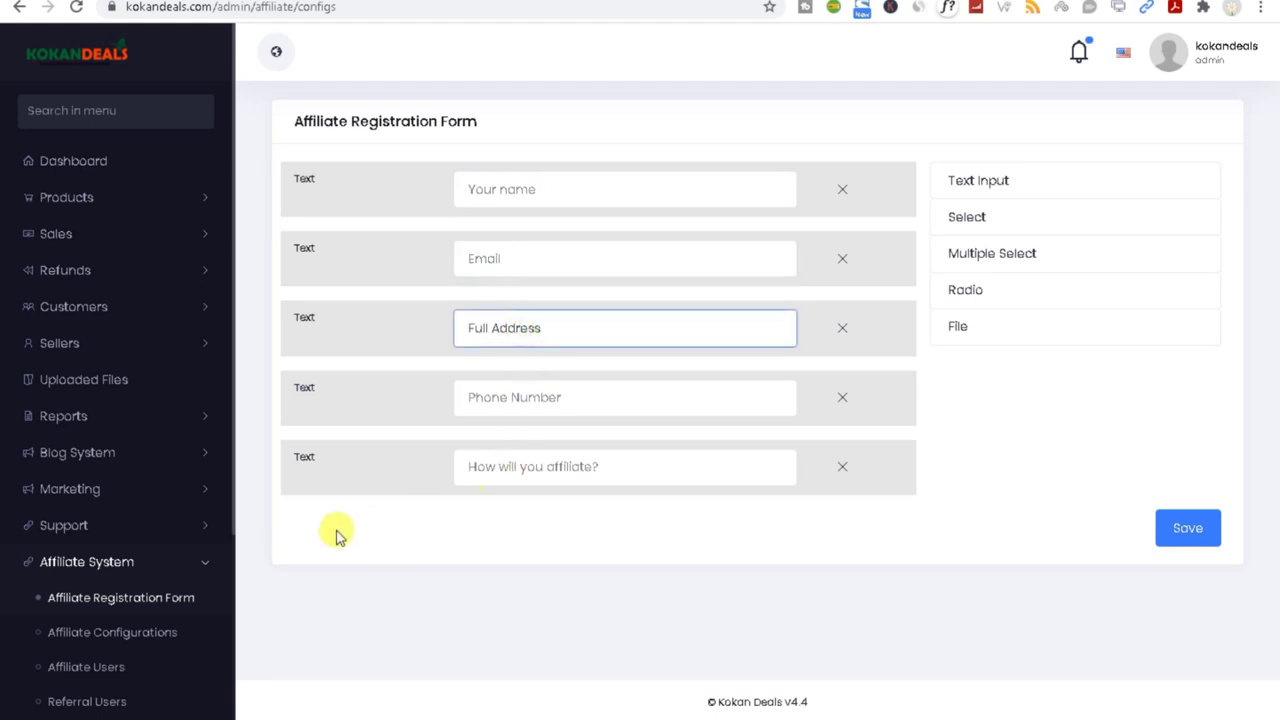
pyautogui.click(108, 638)
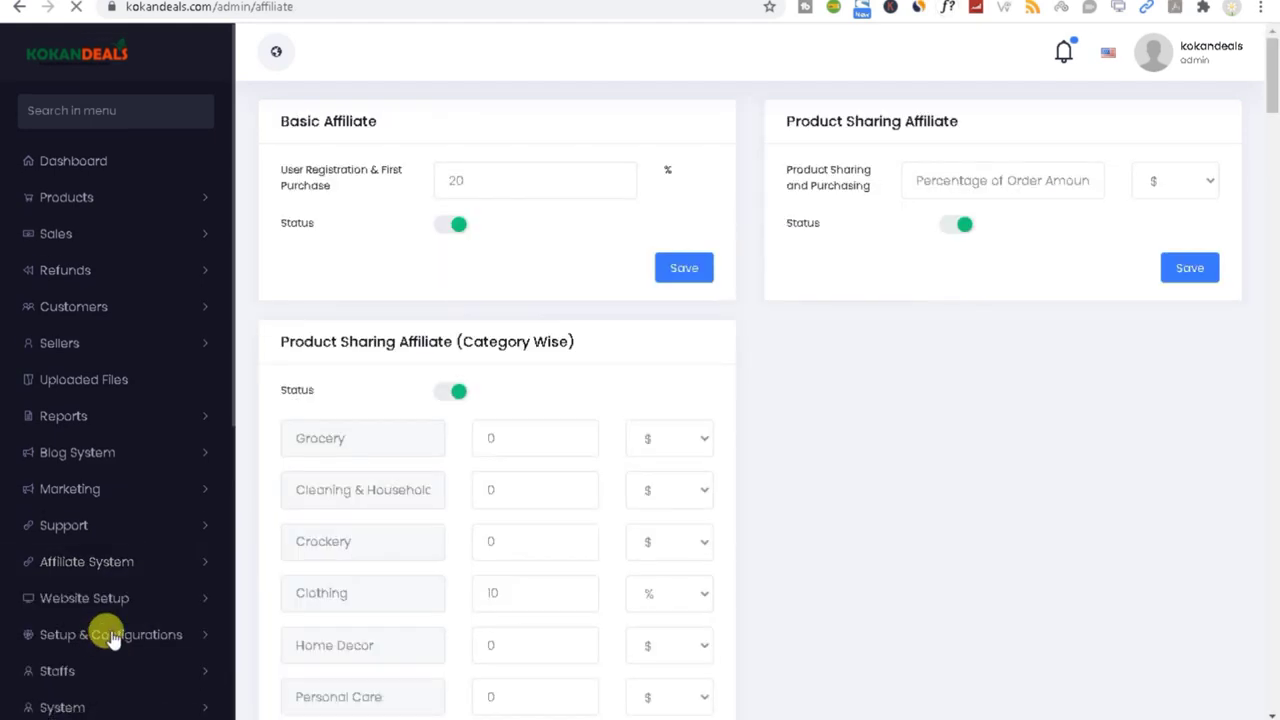
# Step: Change the Basic Affiliate first-purchase commission from 20 to 10 and save it
pyautogui.scroll(-1, 470, 230)
pyautogui.scroll(1, 470, 230)
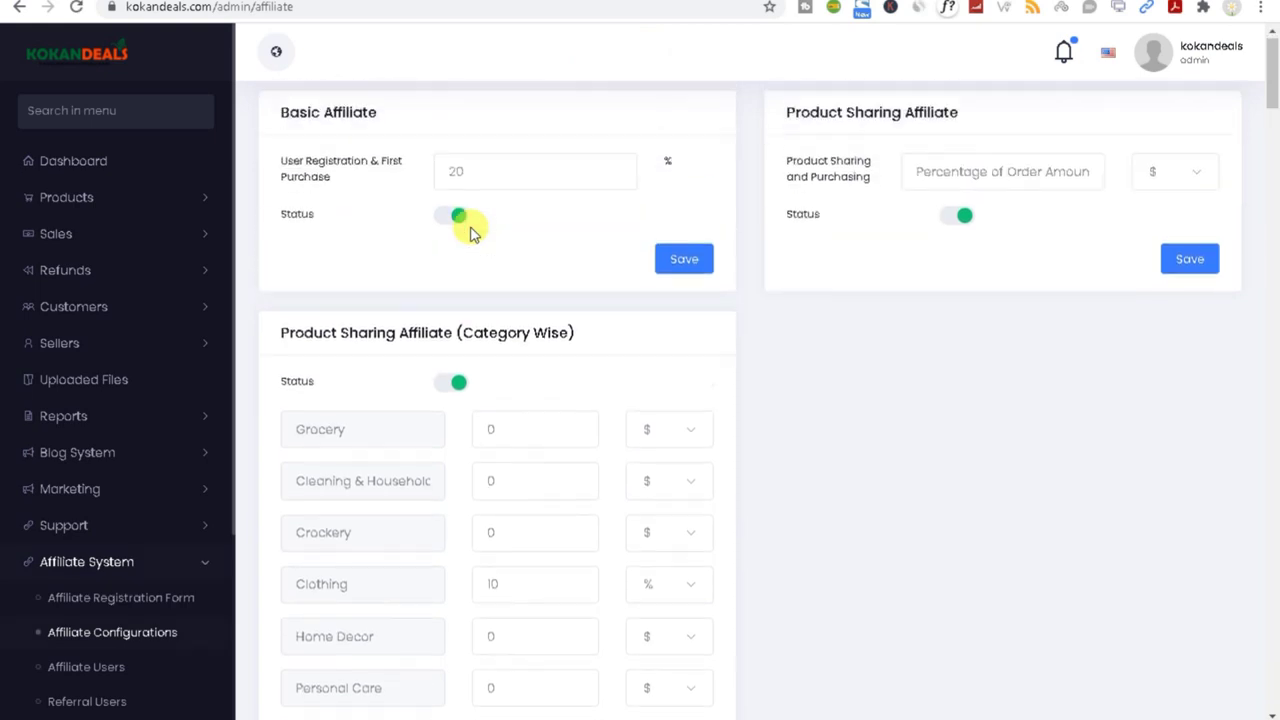
pyautogui.moveTo(465, 180); pyautogui.dragTo(429, 189)
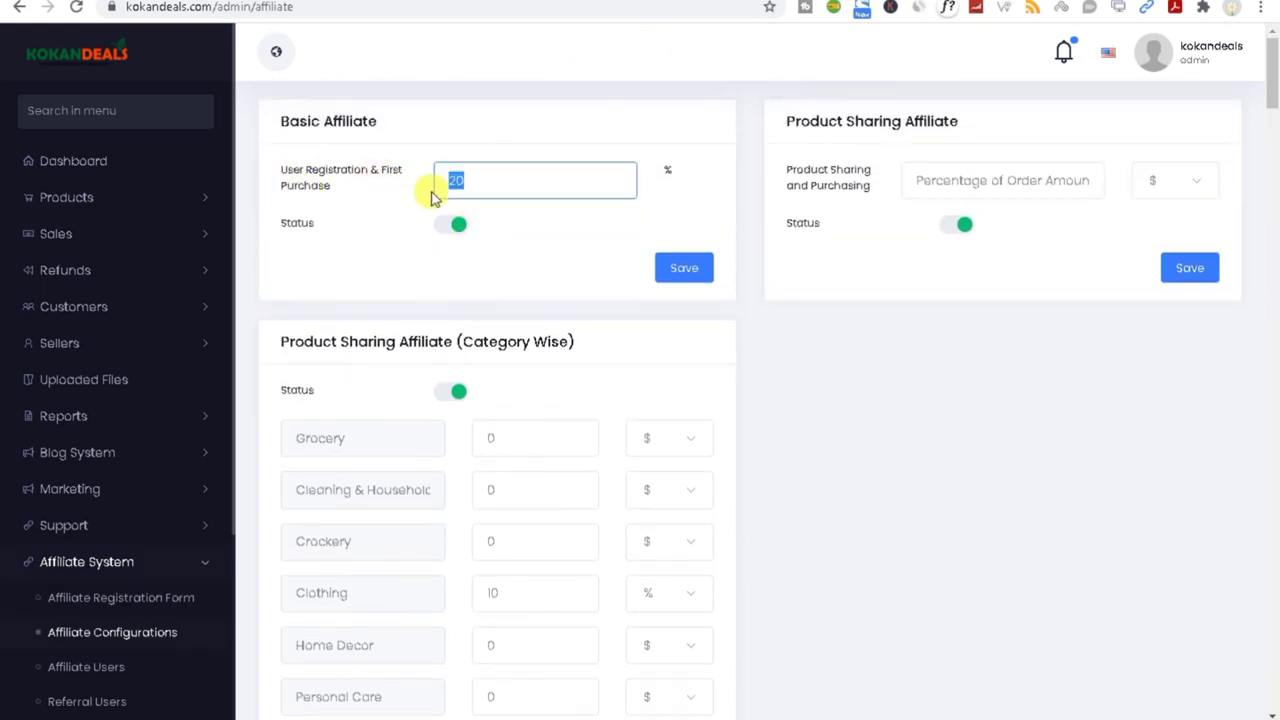
pyautogui.write('1')
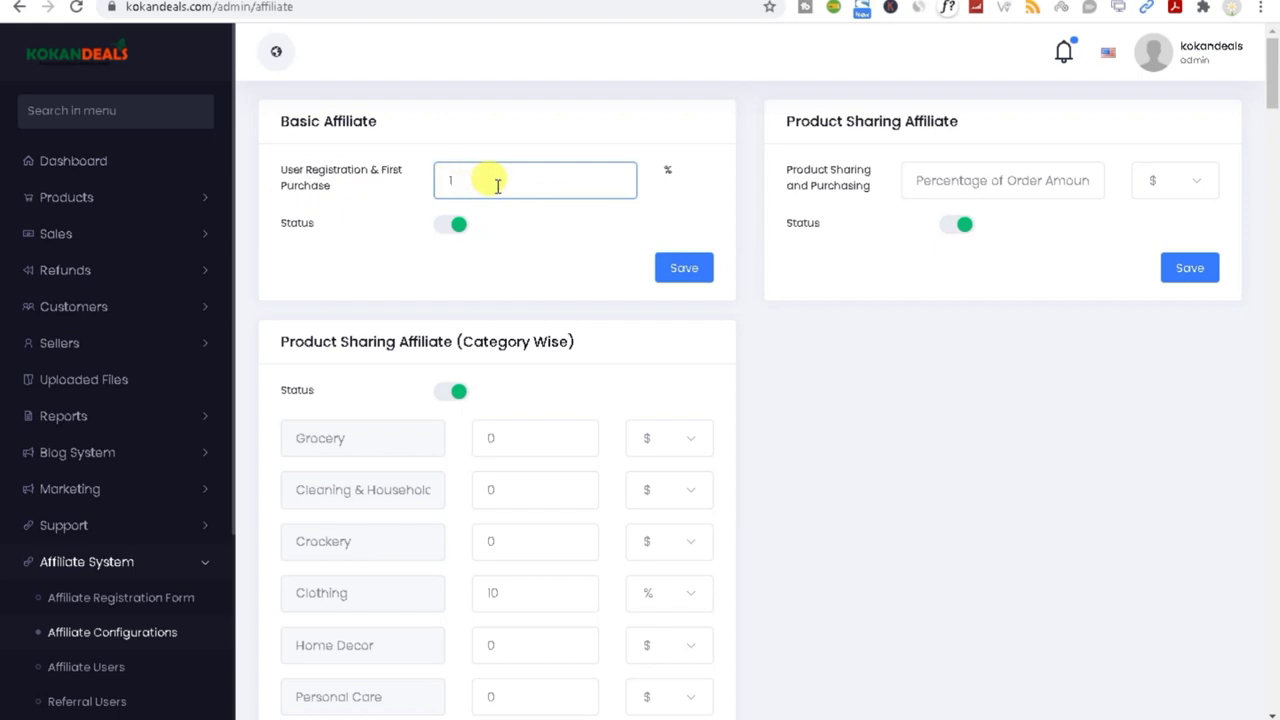
pyautogui.click(690, 272)
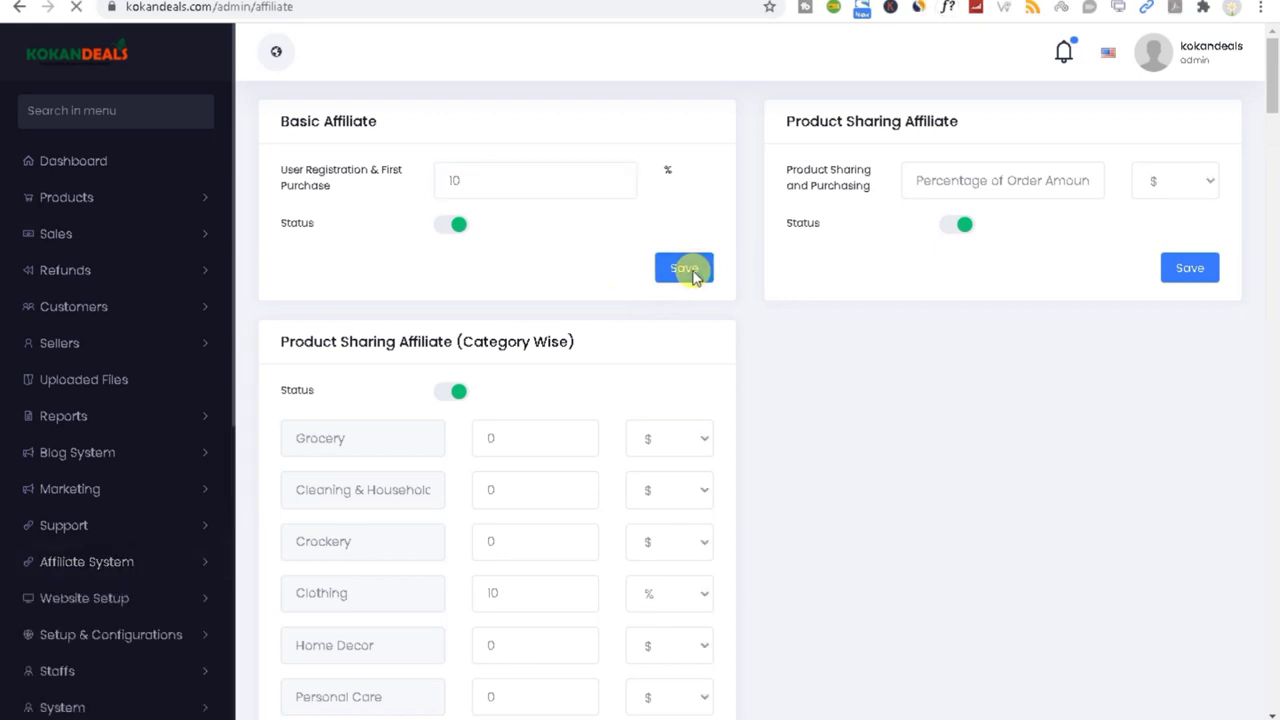
# Step: Set the Product Sharing Affiliate commission to 1 % and save it
pyautogui.click(943, 175)
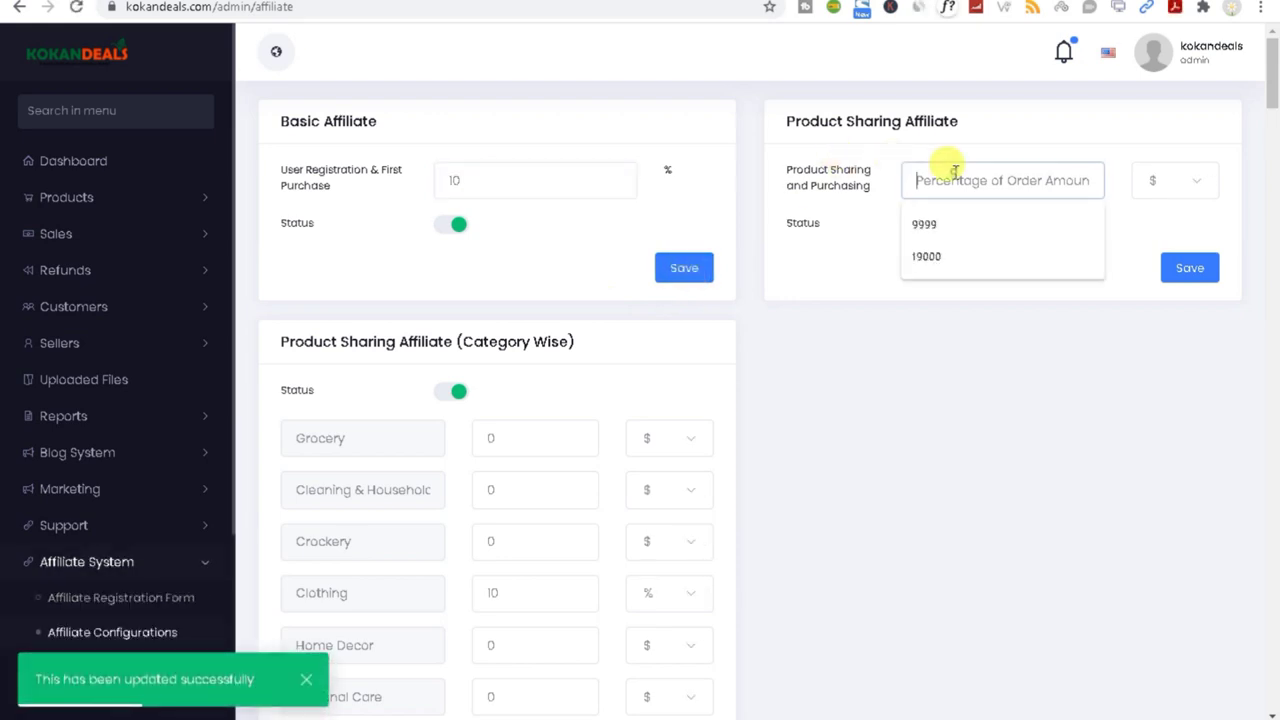
pyautogui.click(1180, 188)
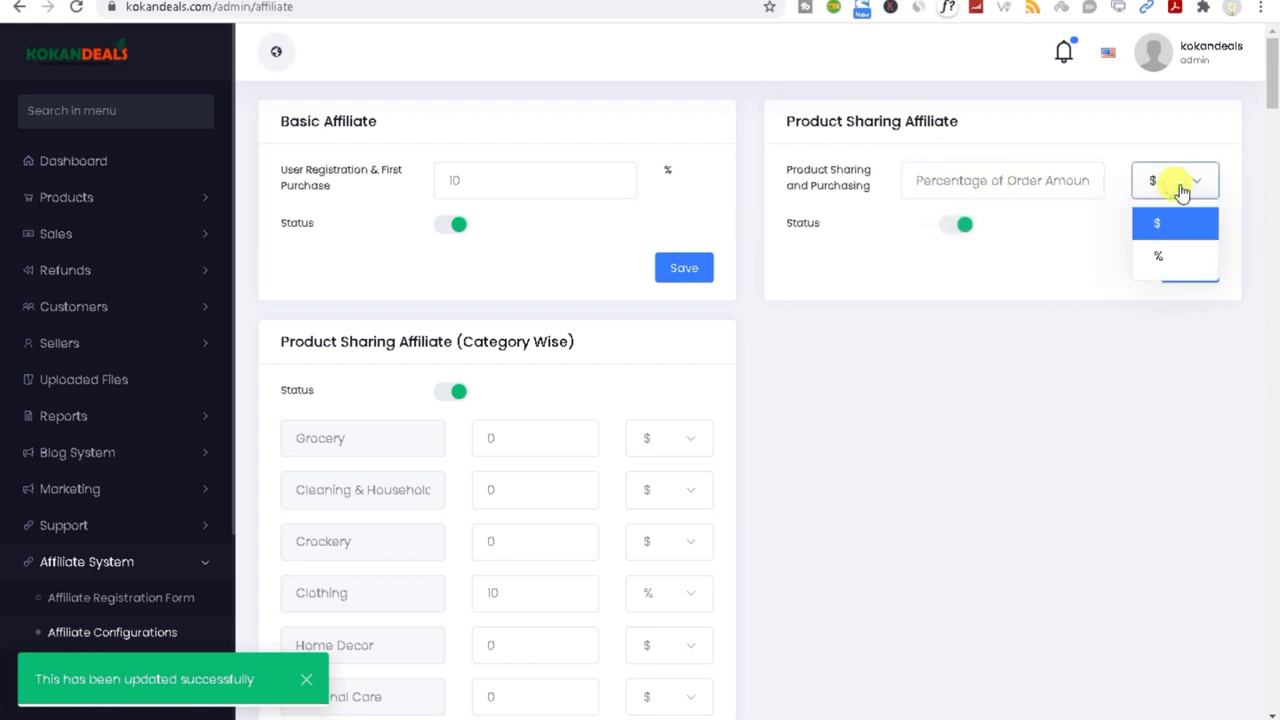
pyautogui.click(1160, 252)
pyautogui.click(965, 186)
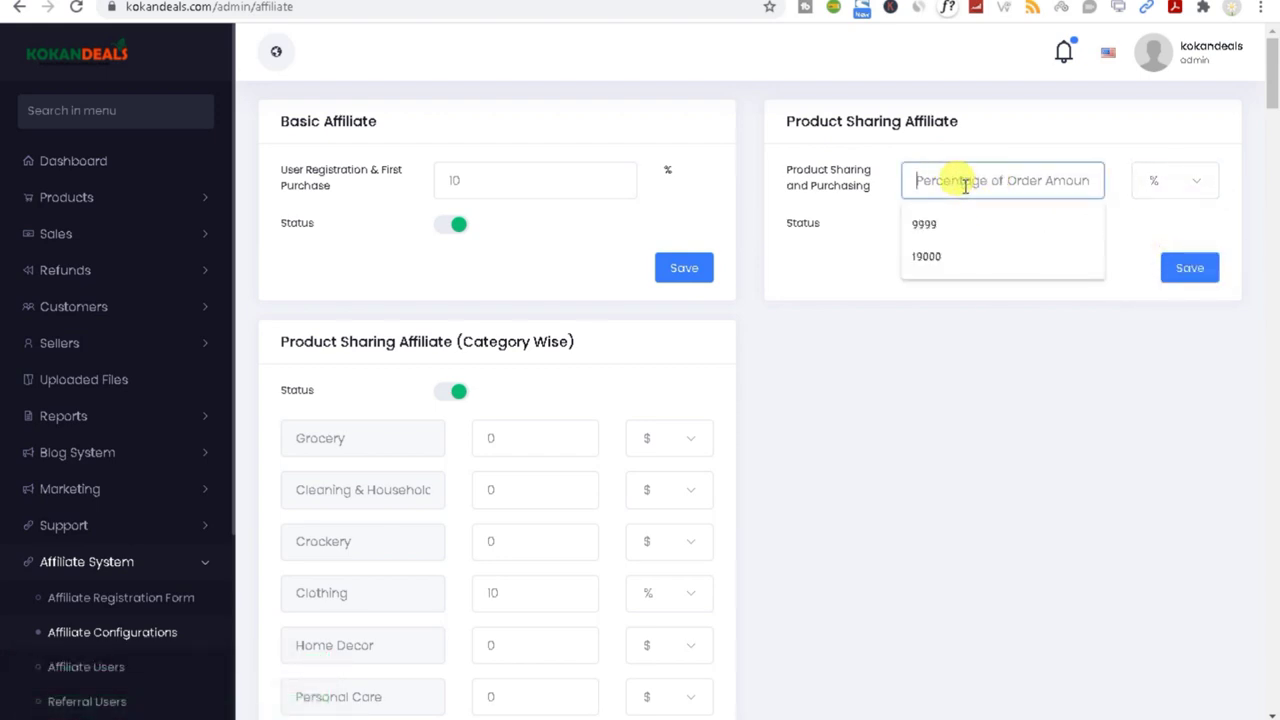
pyautogui.write('1')
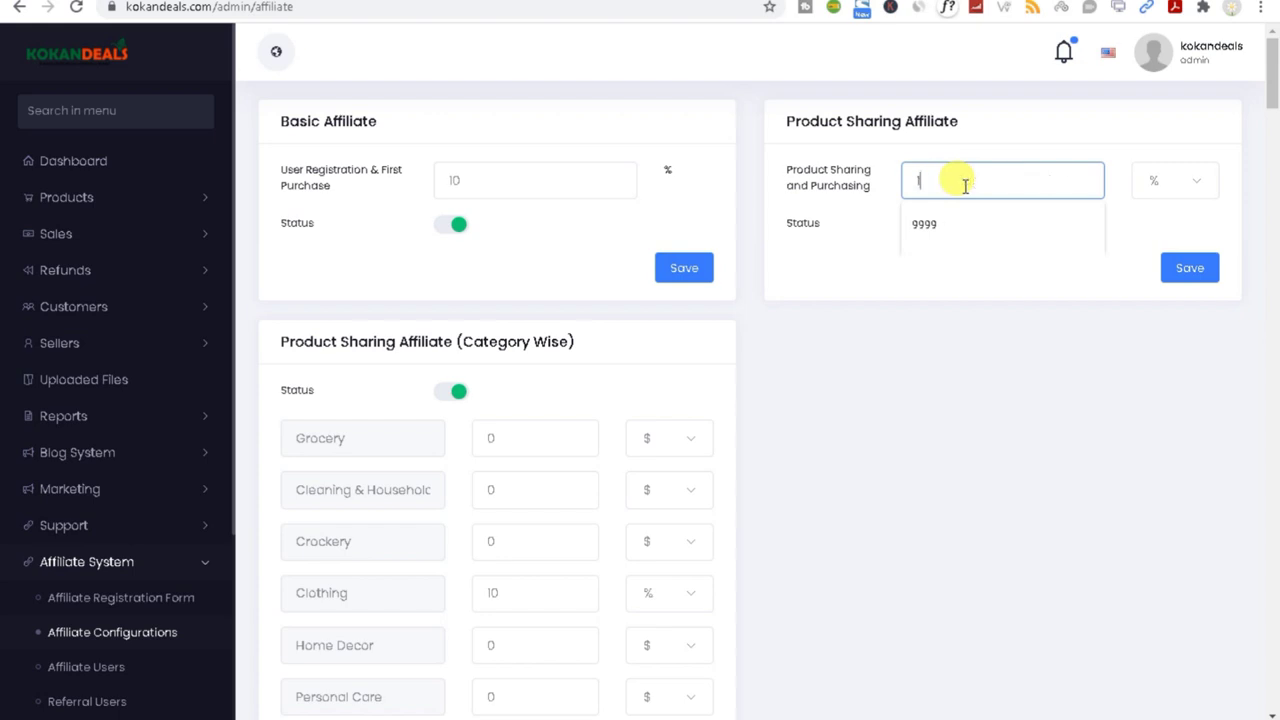
pyautogui.click(994, 276)
pyautogui.click(1188, 270)
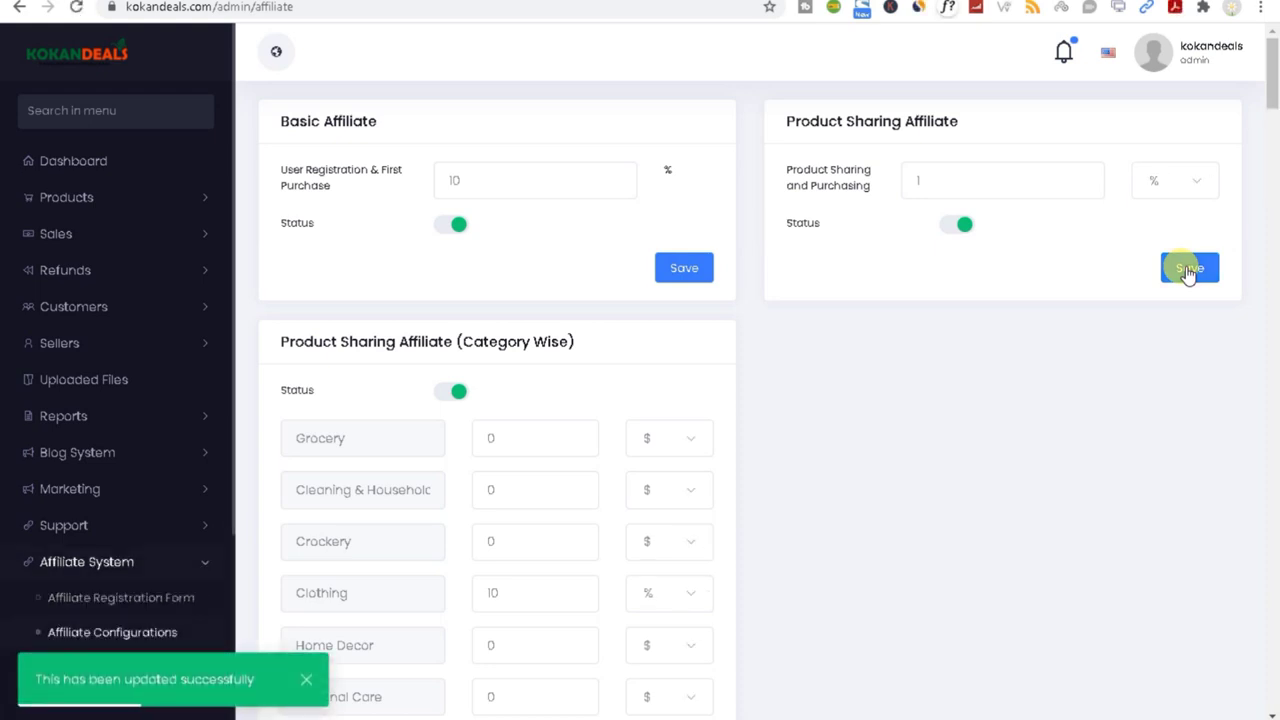
pyautogui.moveTo(1274, 95)
pyautogui.mouseDown()
pyautogui.moveTo(1274, 122)
pyautogui.moveTo(1270, 112)
pyautogui.mouseUp()
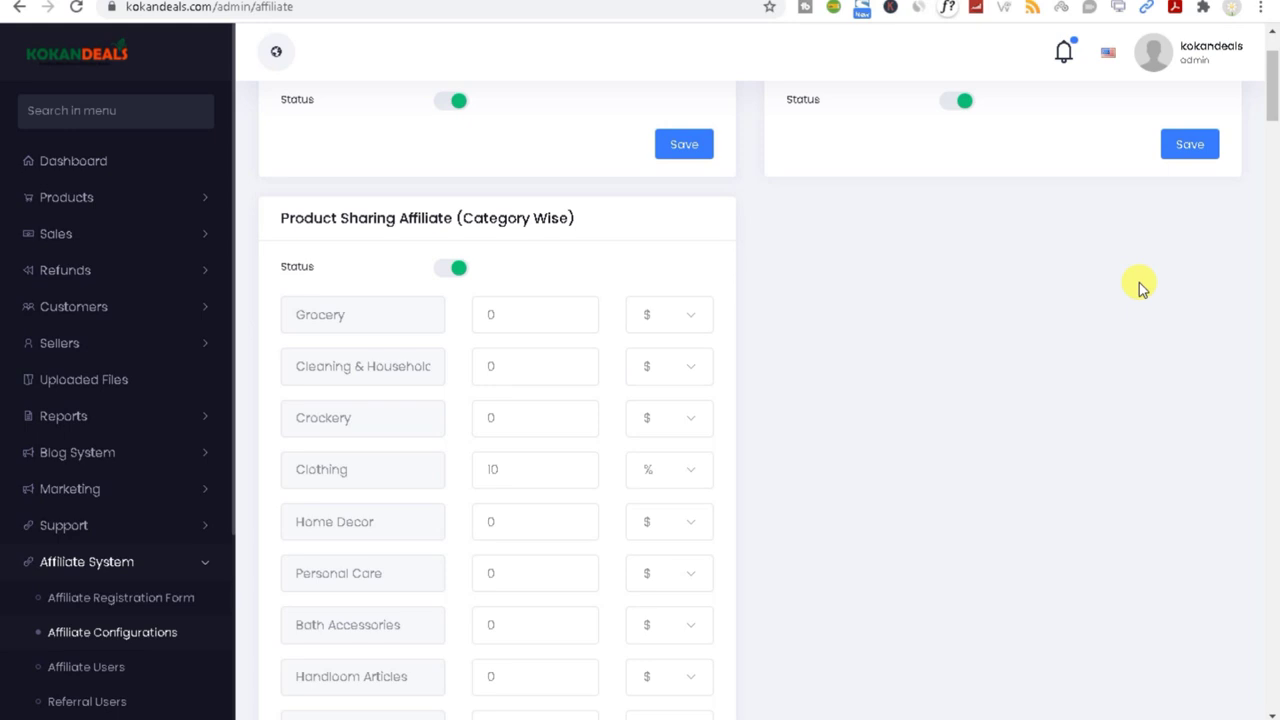
# Step: Set the Grocery category-wise commission to 1 with the % unit
pyautogui.moveTo(279, 217); pyautogui.dragTo(621, 242)
pyautogui.click(648, 248)
pyautogui.click(508, 318)
pyautogui.doubleClick(488, 318)
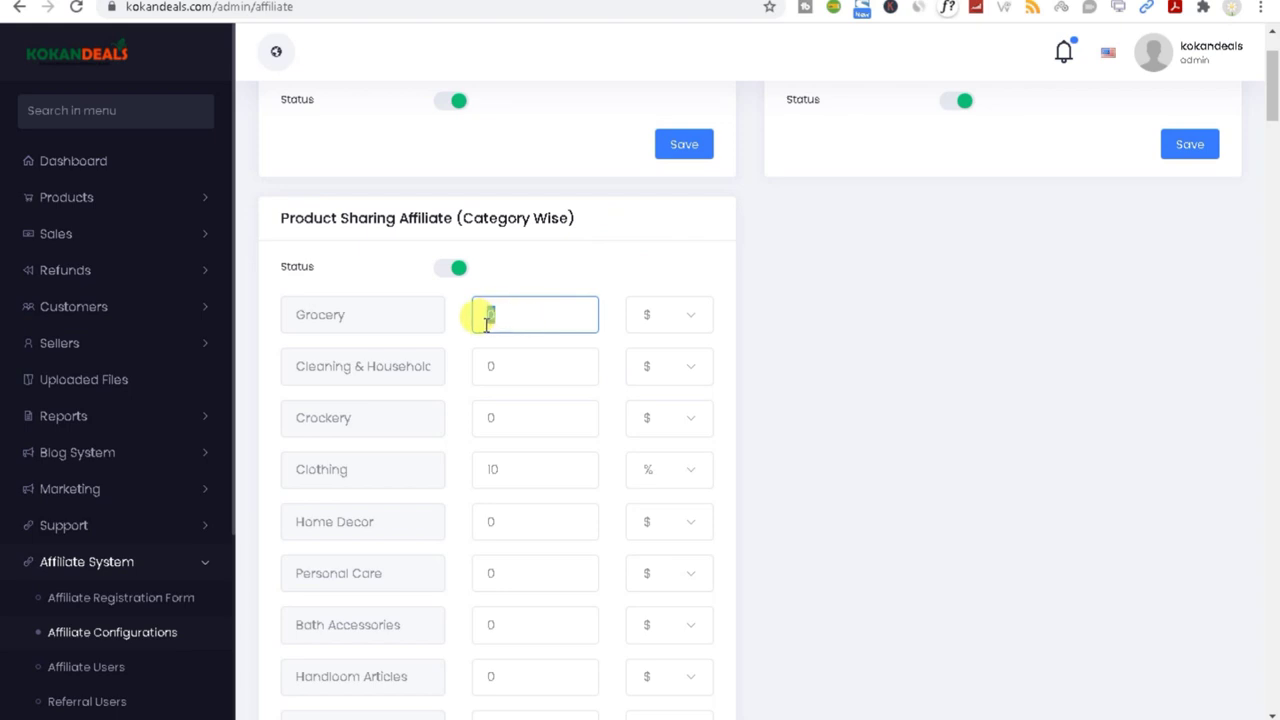
pyautogui.write('1')
pyautogui.click(652, 316)
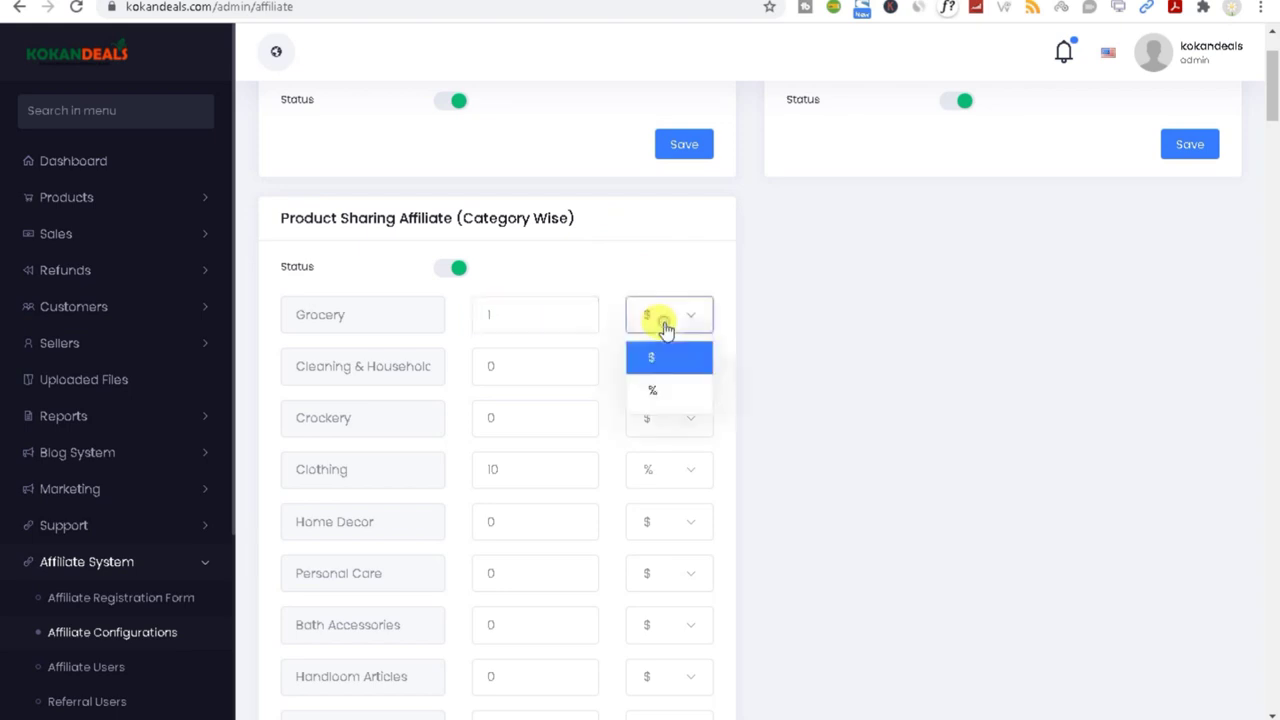
pyautogui.click(661, 388)
pyautogui.doubleClick(500, 314)
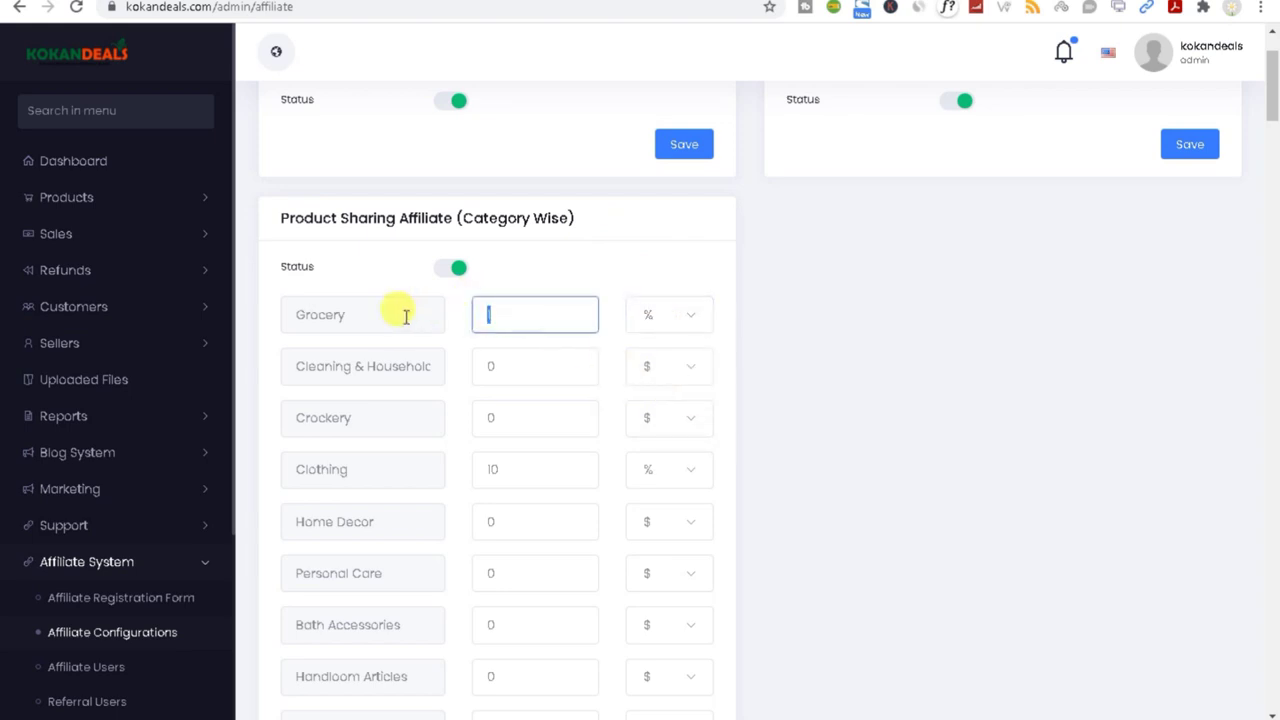
pyautogui.click(642, 315)
pyautogui.click(655, 357)
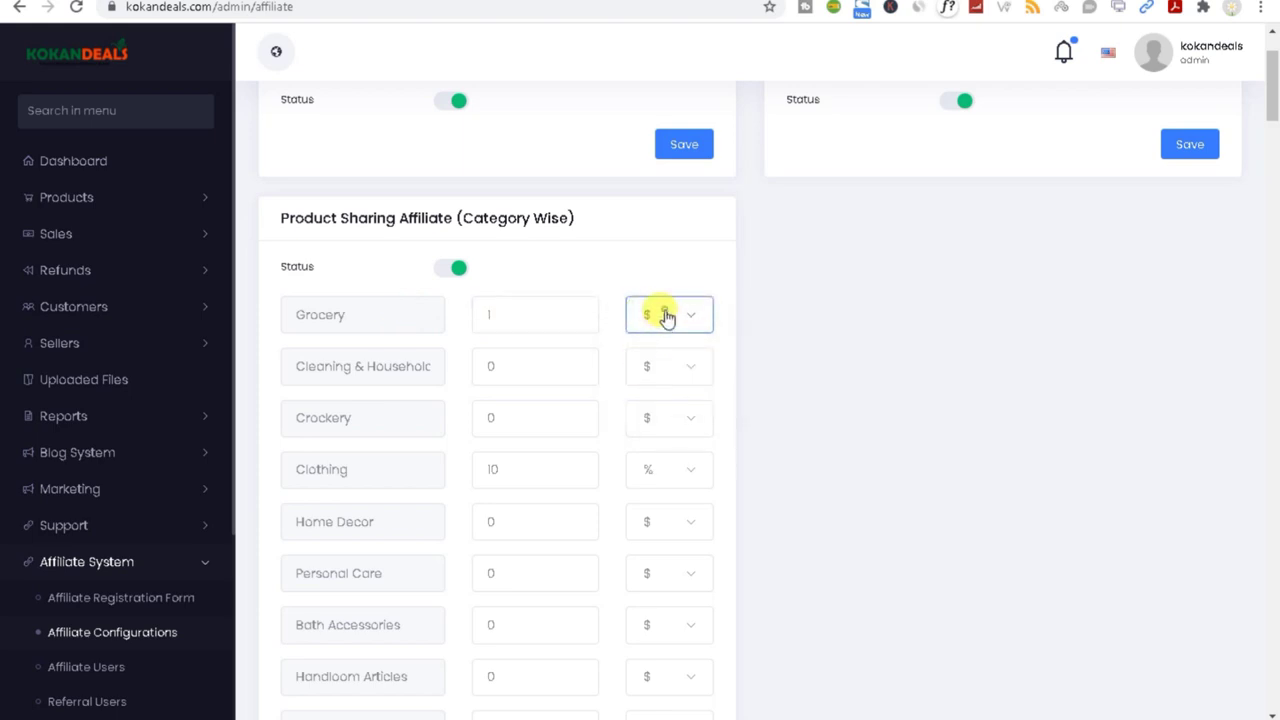
pyautogui.click(655, 315)
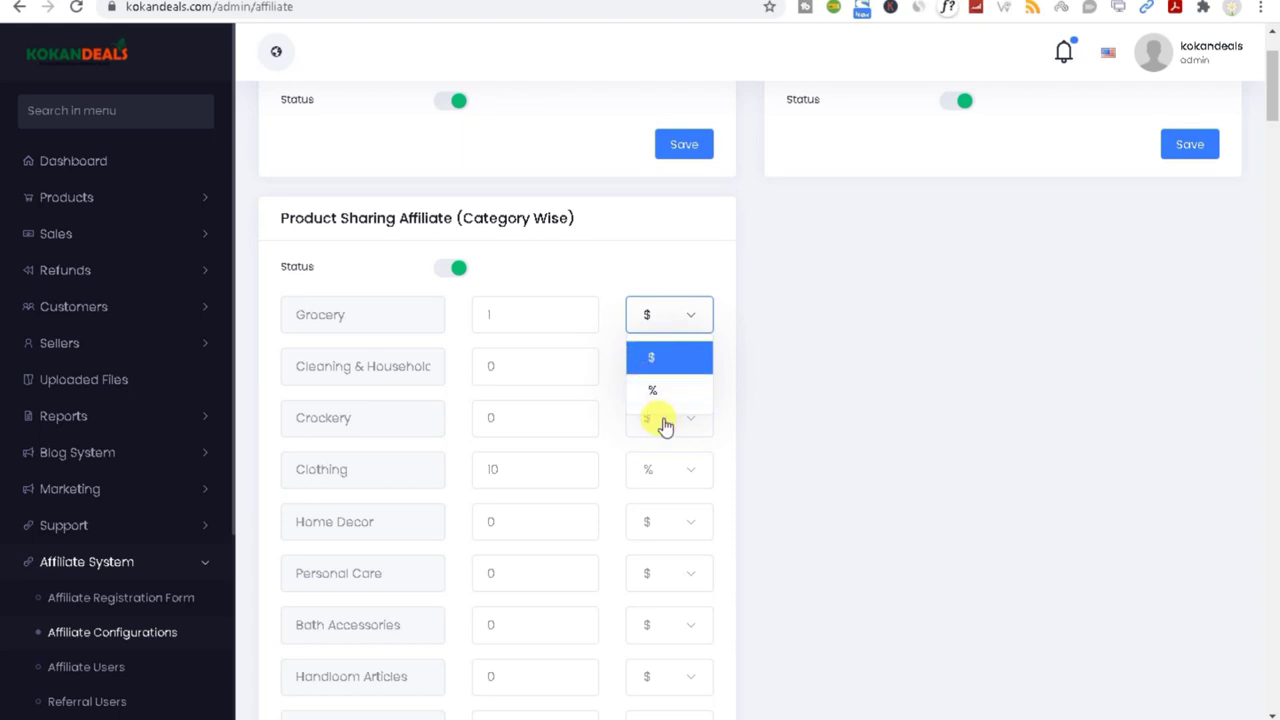
pyautogui.click(652, 391)
# Step: Review the other category commissions, including Clothing at 10%, Home Decor and Personal Care
pyautogui.moveTo(505, 366); pyautogui.dragTo(365, 364)
pyautogui.scroll(-2, 352, 425)
pyautogui.scroll(-1, 360, 432)
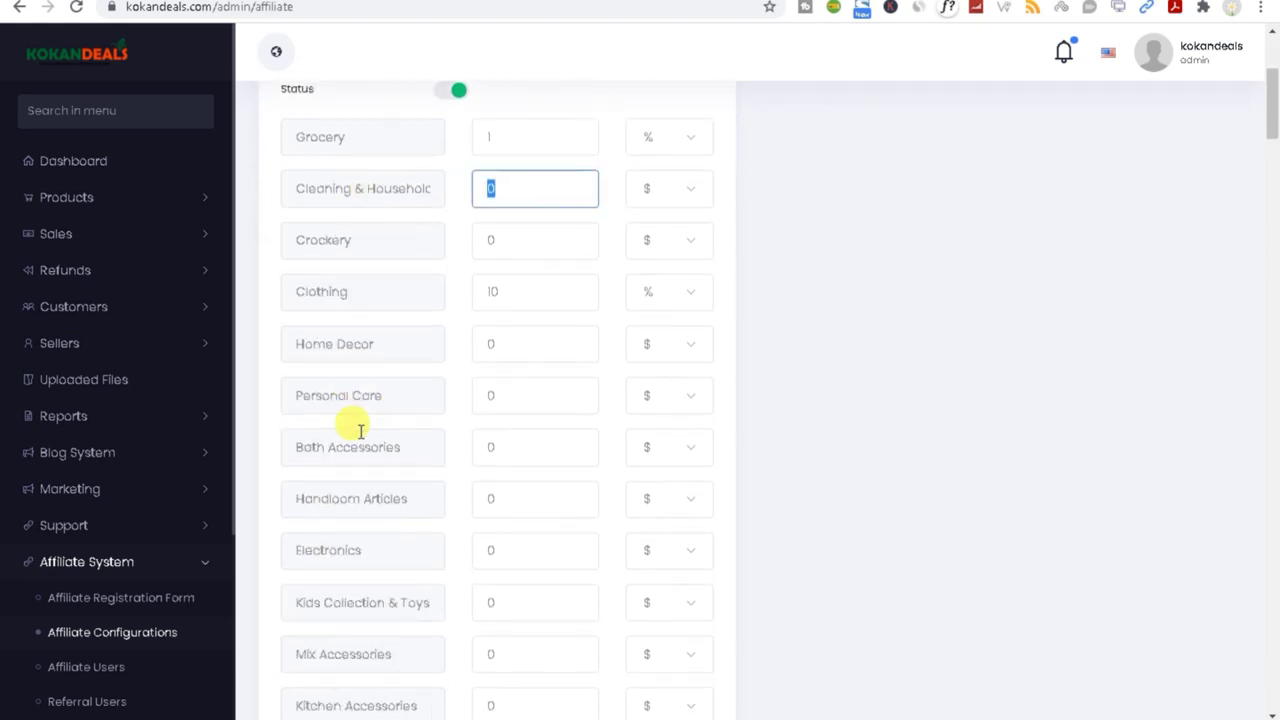
pyautogui.moveTo(520, 297); pyautogui.dragTo(400, 291)
pyautogui.moveTo(506, 344); pyautogui.dragTo(380, 349)
pyautogui.moveTo(490, 396)
pyautogui.mouseDown()
pyautogui.moveTo(509, 486)
pyautogui.moveTo(491, 514)
pyautogui.moveTo(323, 549)
pyautogui.mouseUp()
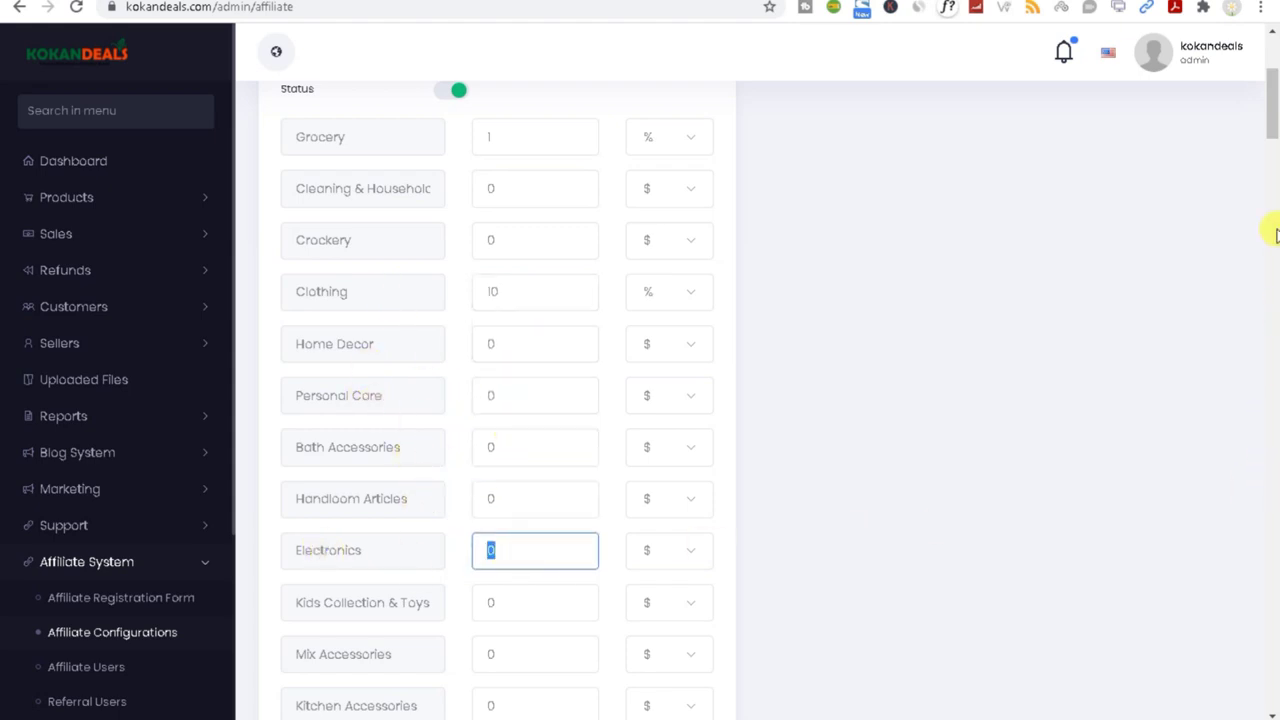
pyautogui.moveTo(1274, 100); pyautogui.dragTo(1272, 680)
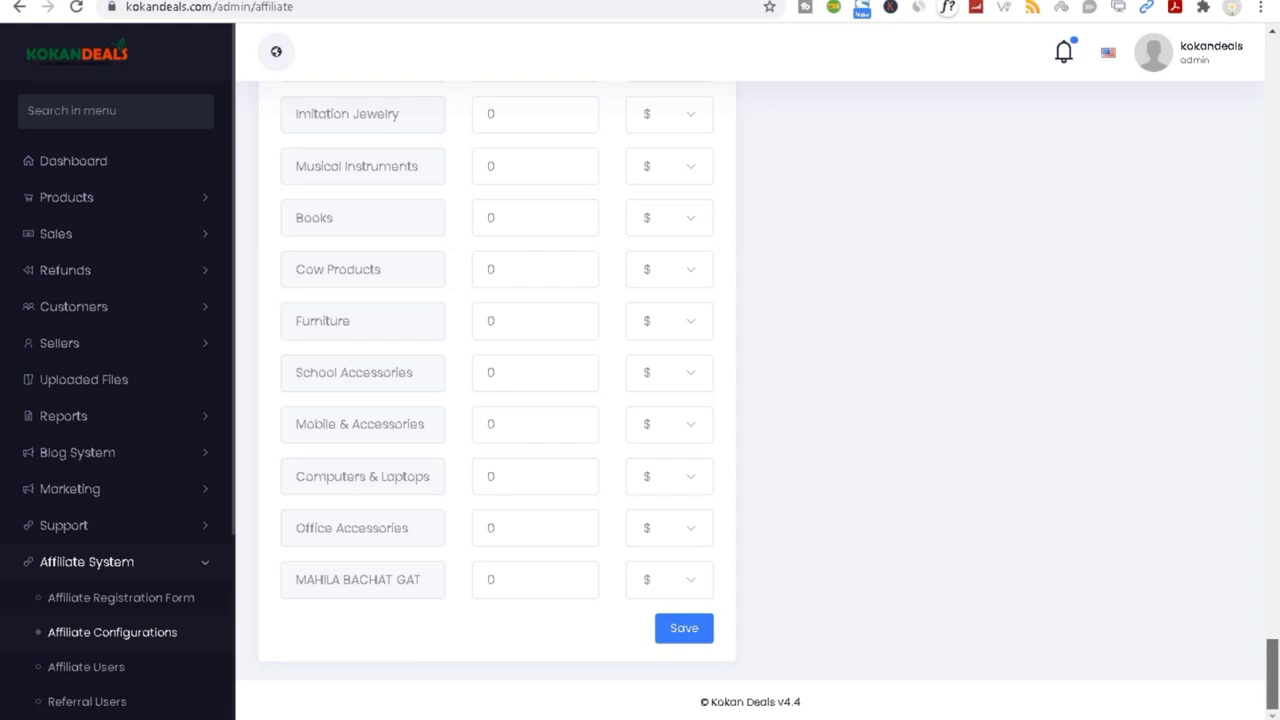
pyautogui.click(101, 676)
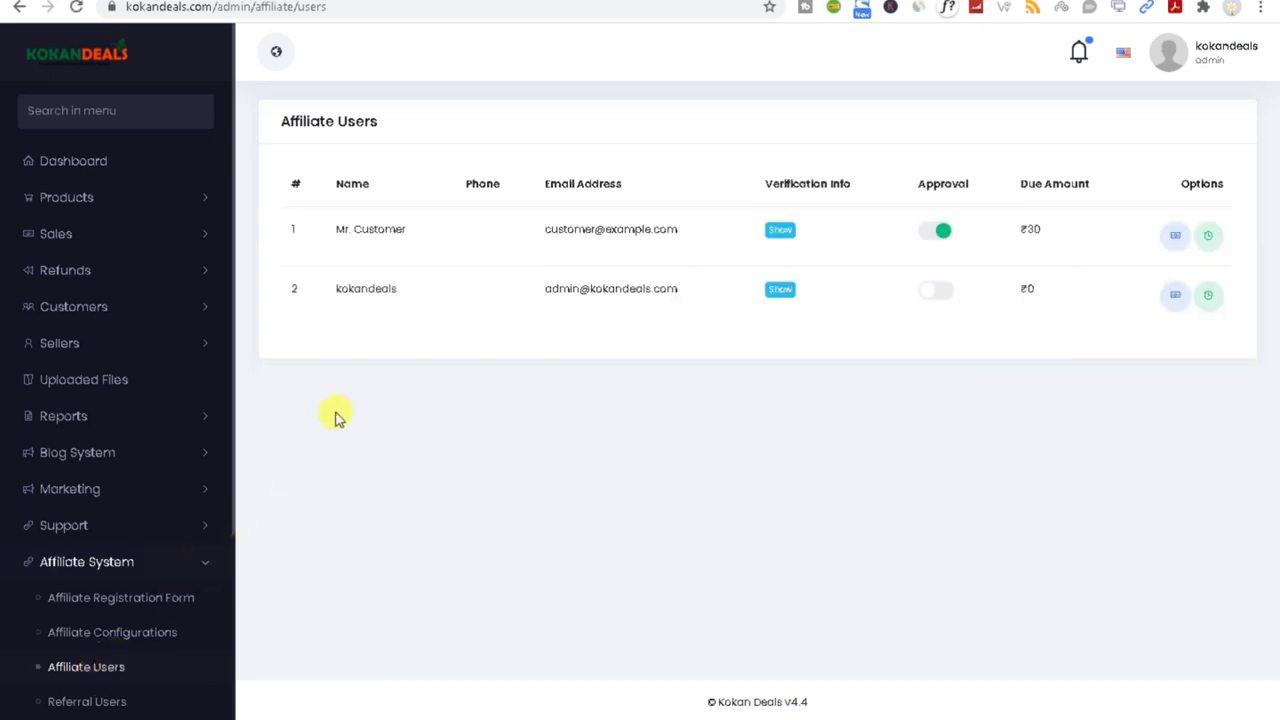
# Step: Inspect the affiliates' names and due amounts, and copy the first affiliate's email address
pyautogui.doubleClick(362, 289)
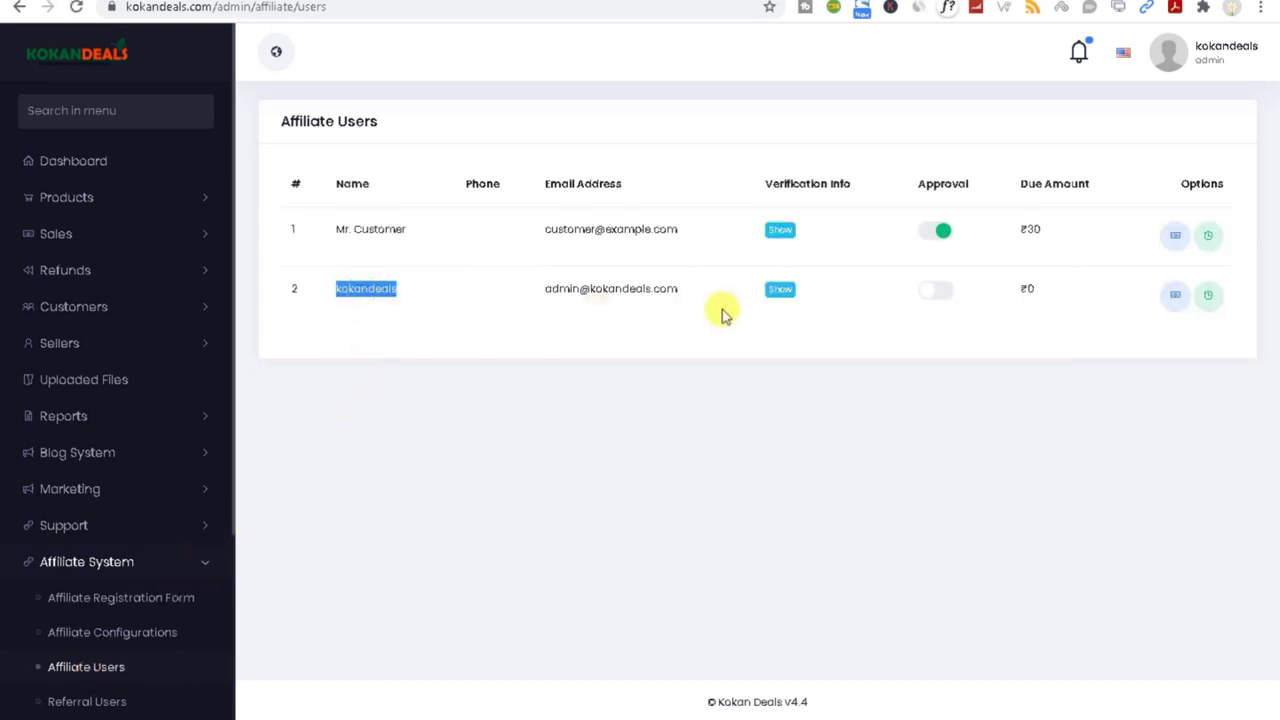
pyautogui.tripleClick(640, 287)
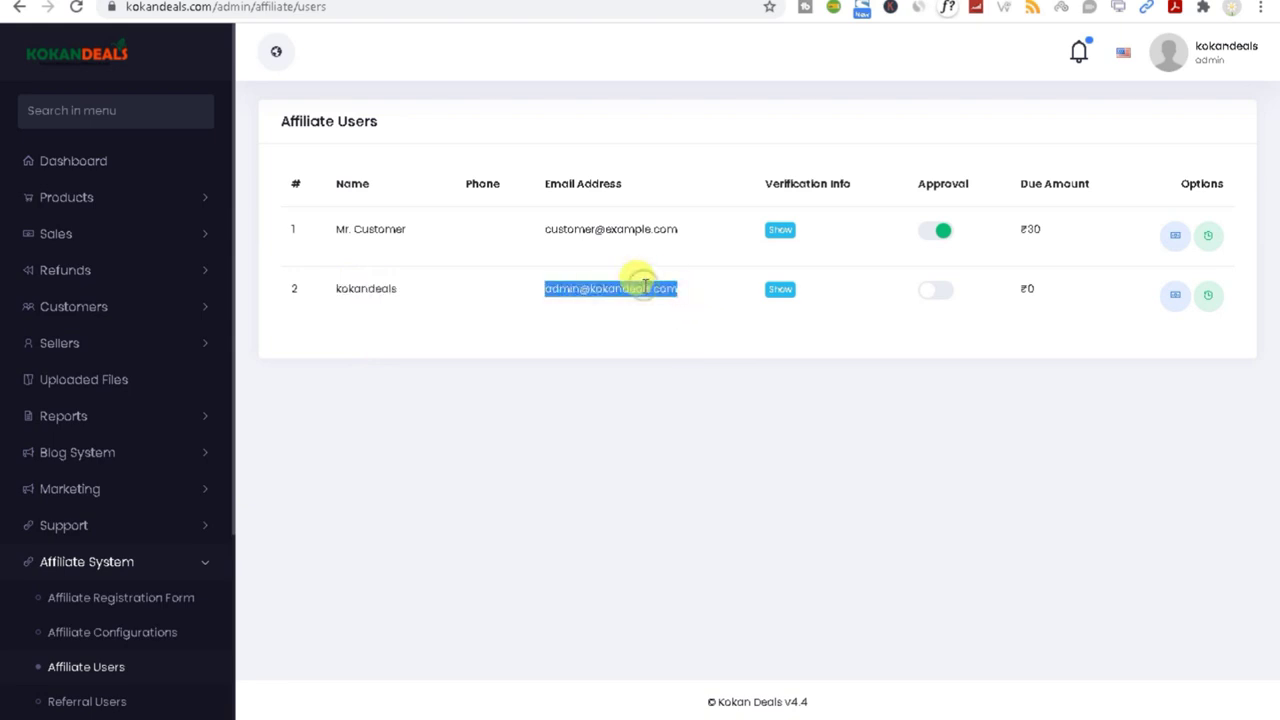
pyautogui.tripleClick(583, 227)
pyautogui.rightClick(586, 229)
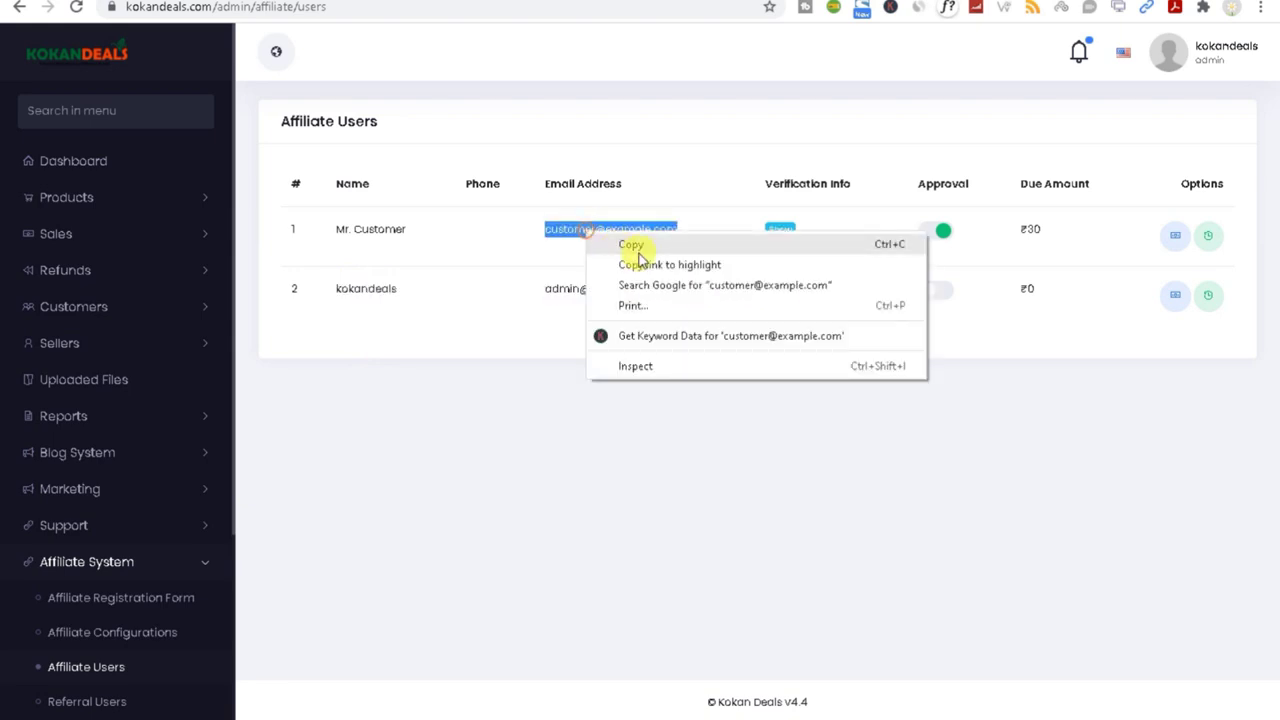
pyautogui.click(636, 246)
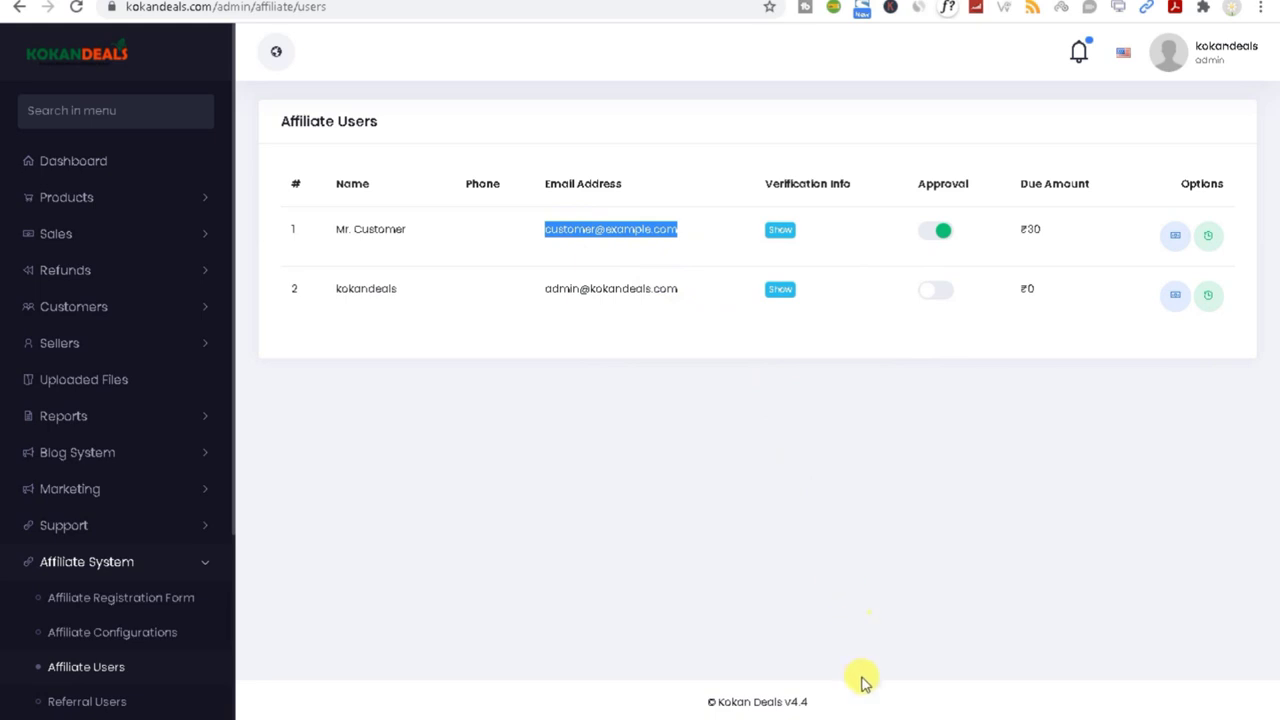
pyautogui.moveTo(1018, 183); pyautogui.dragTo(1092, 184)
pyautogui.click(1040, 224)
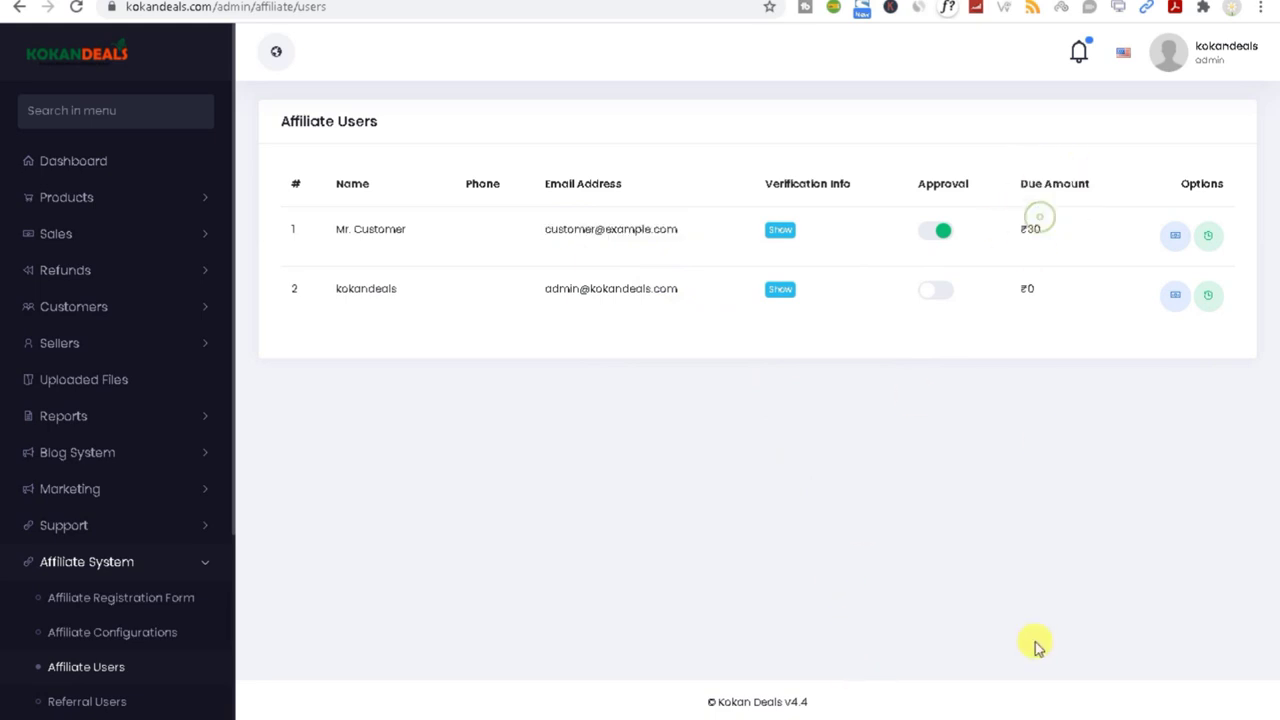
# Step: Log in to the storefront with the customer's e-mail and password
pyautogui.moveTo(1050, 712)
pyautogui.click(1088, 706)
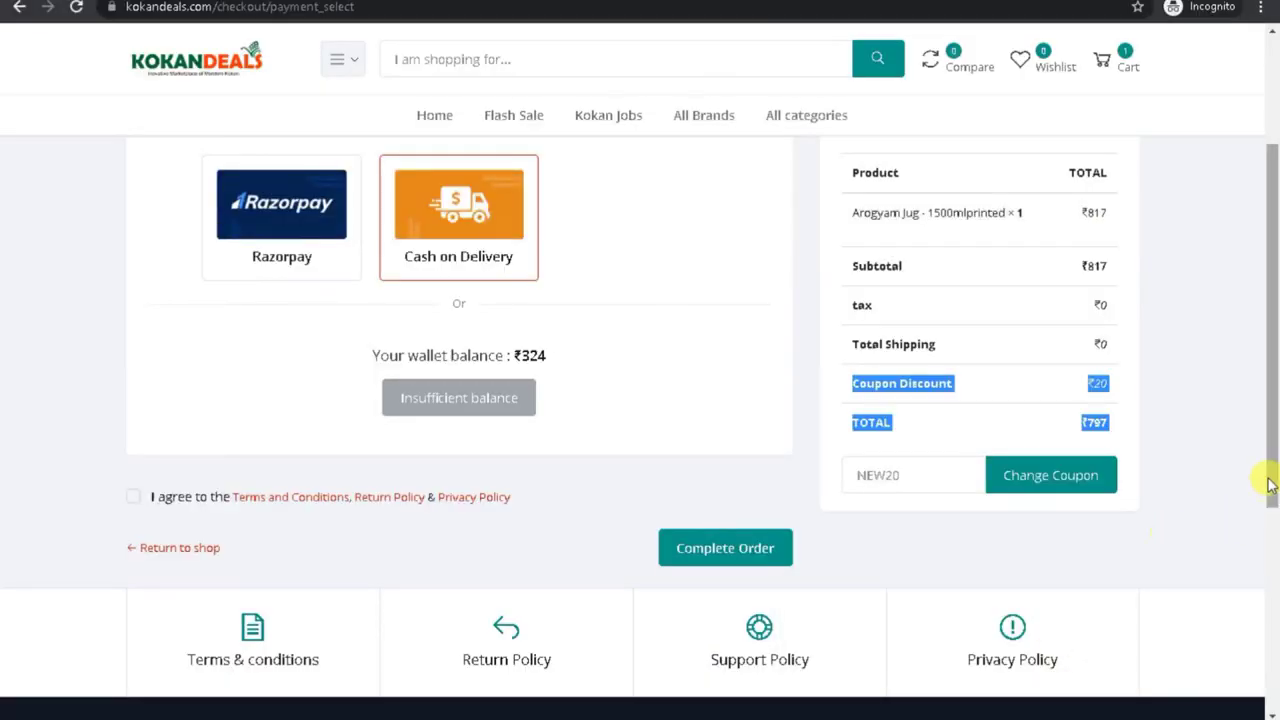
pyautogui.scroll(2, 1266, 486)
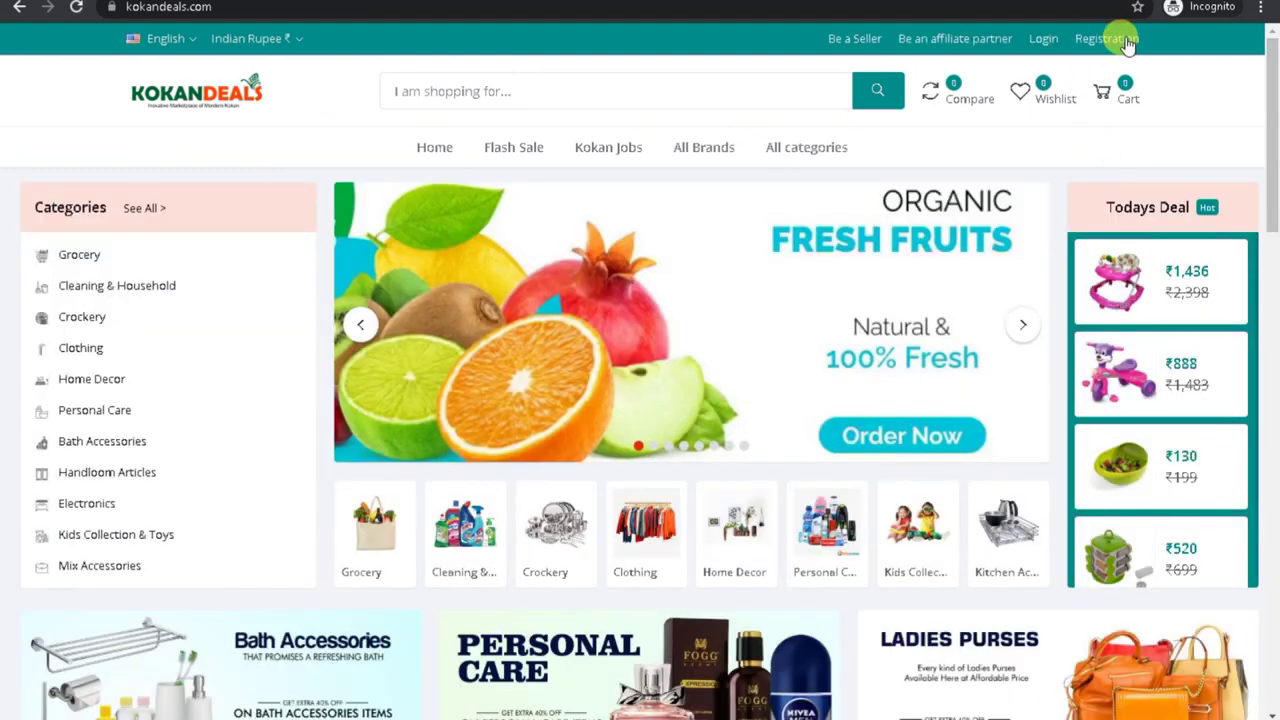
pyautogui.click(1045, 39)
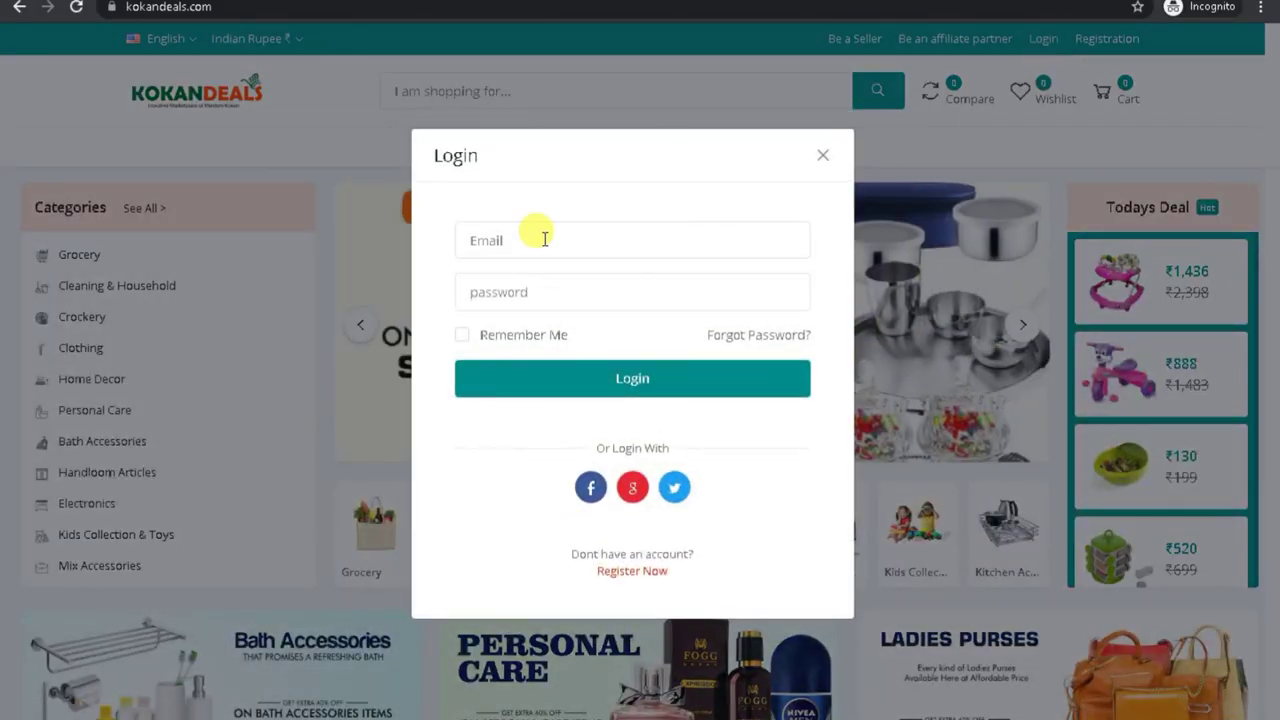
pyautogui.click(544, 238)
pyautogui.write('customer@example.com')
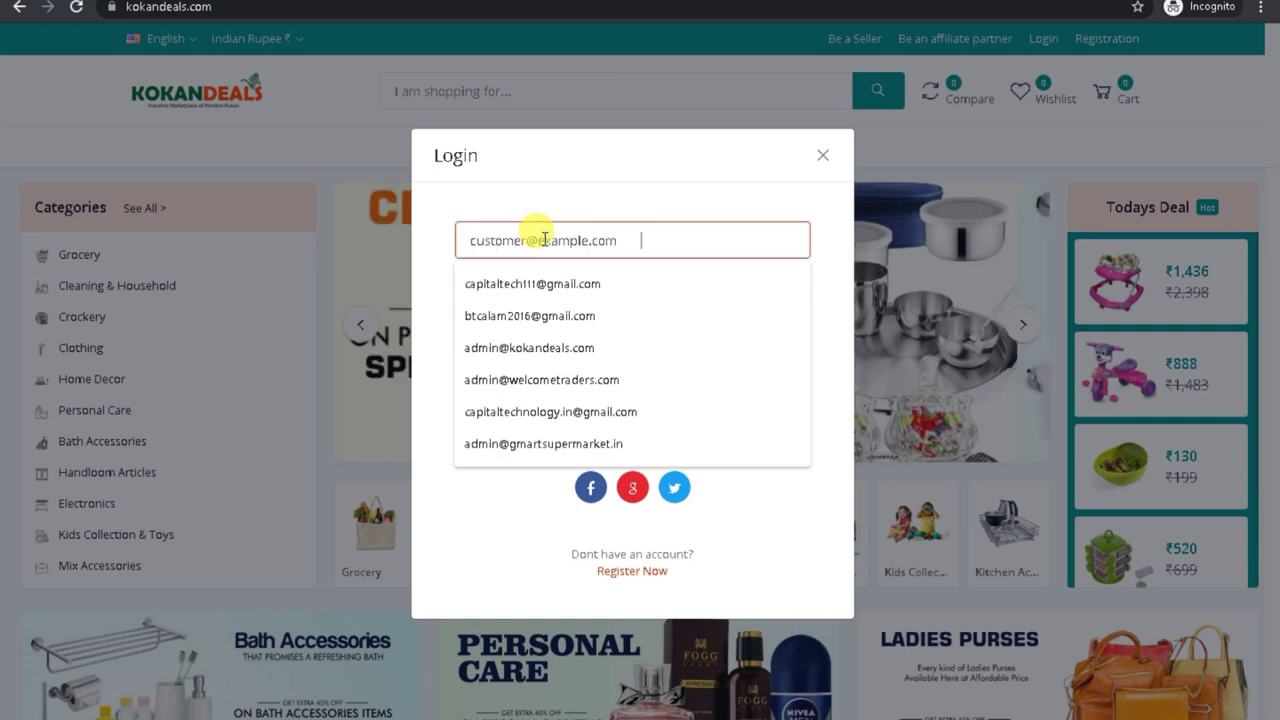
pyautogui.click(550, 289)
pyautogui.write('1234')
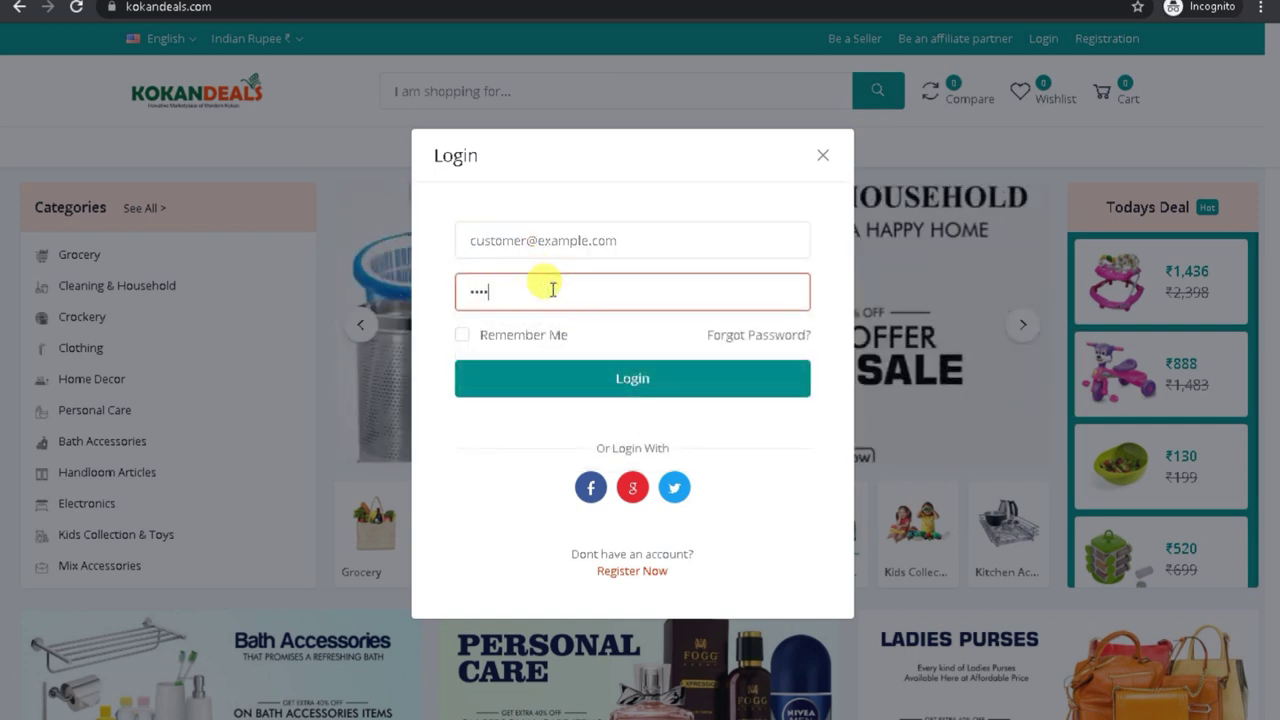
pyautogui.click(594, 390)
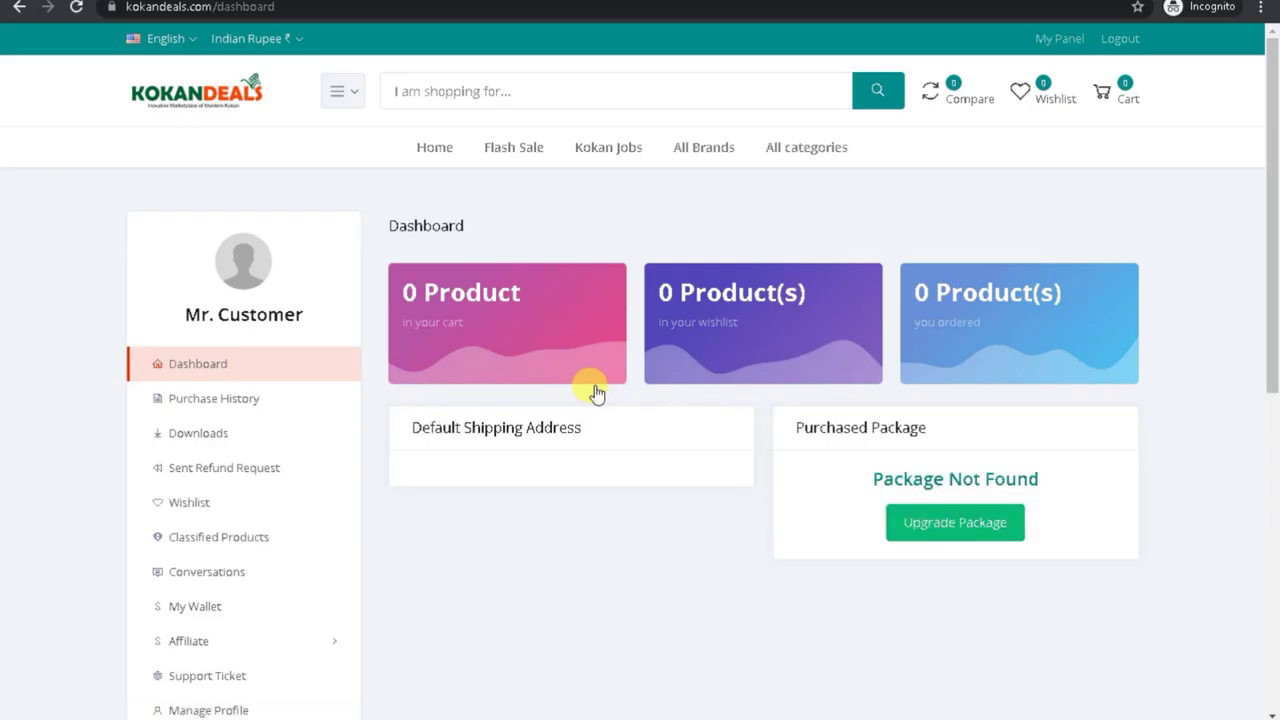
# Step: Open the 'Be an affiliate partner' page from the storefront footer
pyautogui.moveTo(1274, 363); pyautogui.dragTo(1270, 672)
pyautogui.moveTo(1273, 388); pyautogui.dragTo(1270, 690)
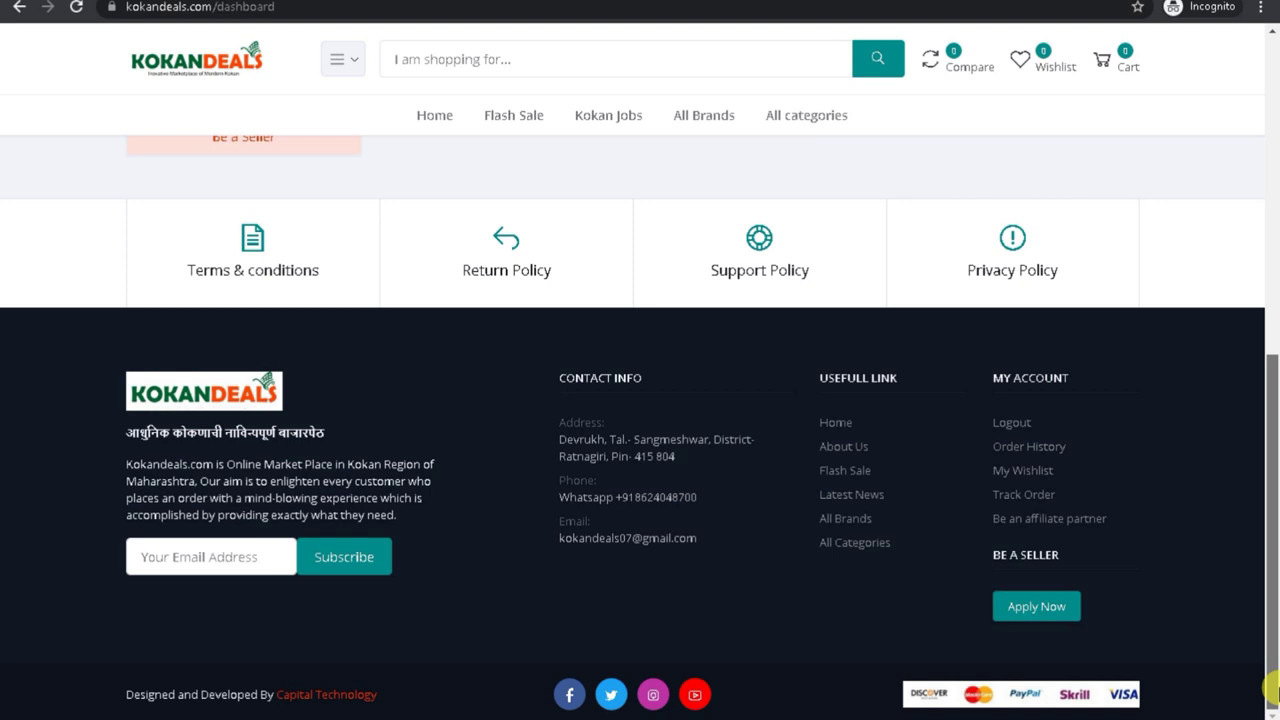
pyautogui.click(1023, 520)
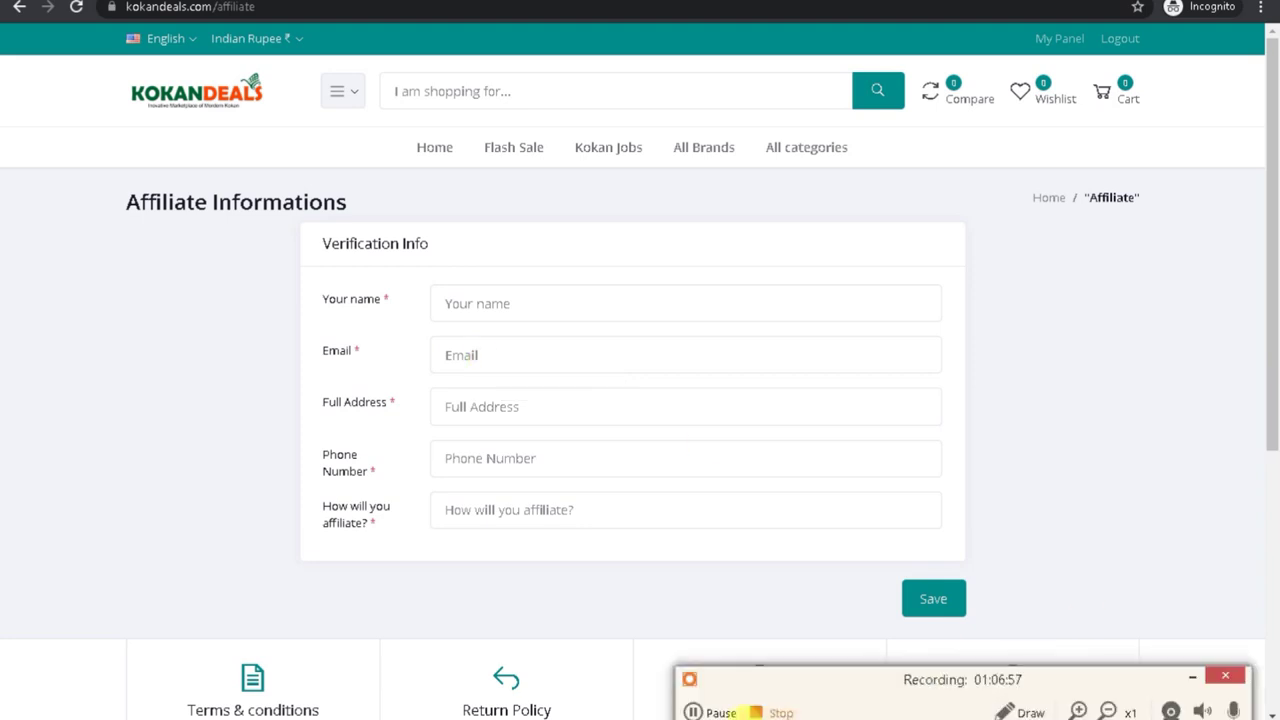
# Step: View the empty Affiliate System > Referral Users list in the admin window
pyautogui.click(692, 712)
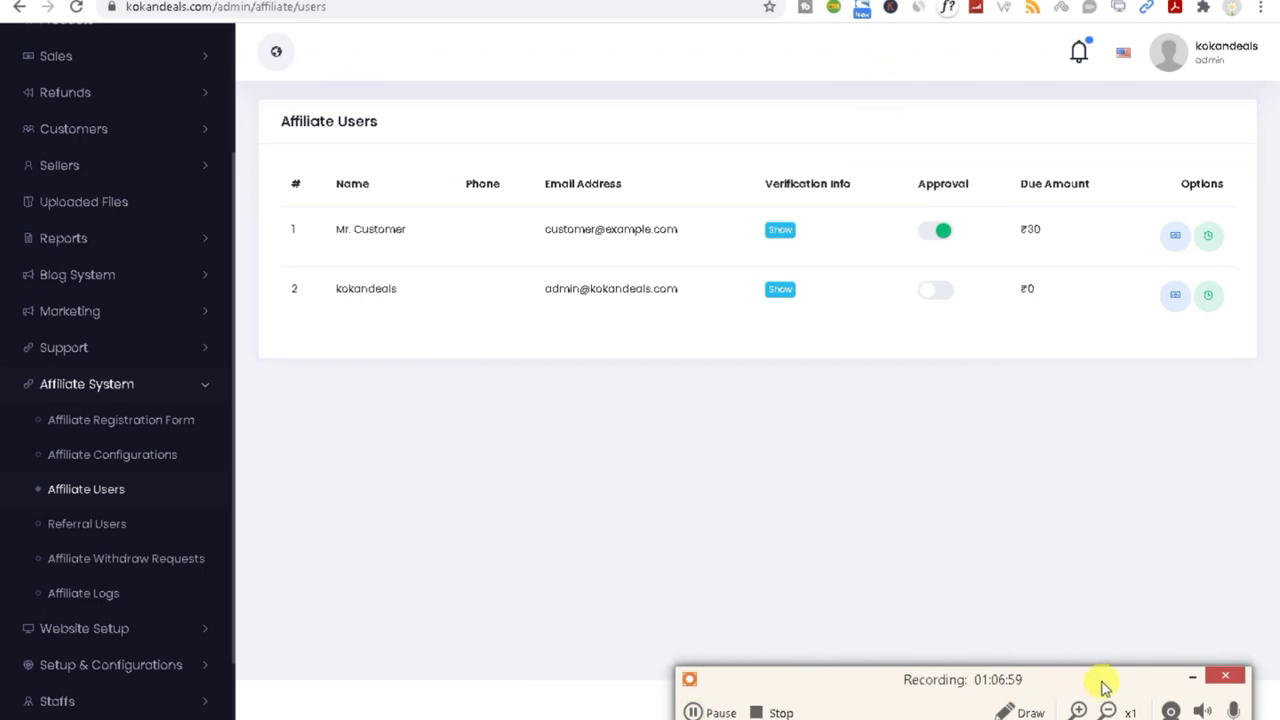
pyautogui.click(1193, 680)
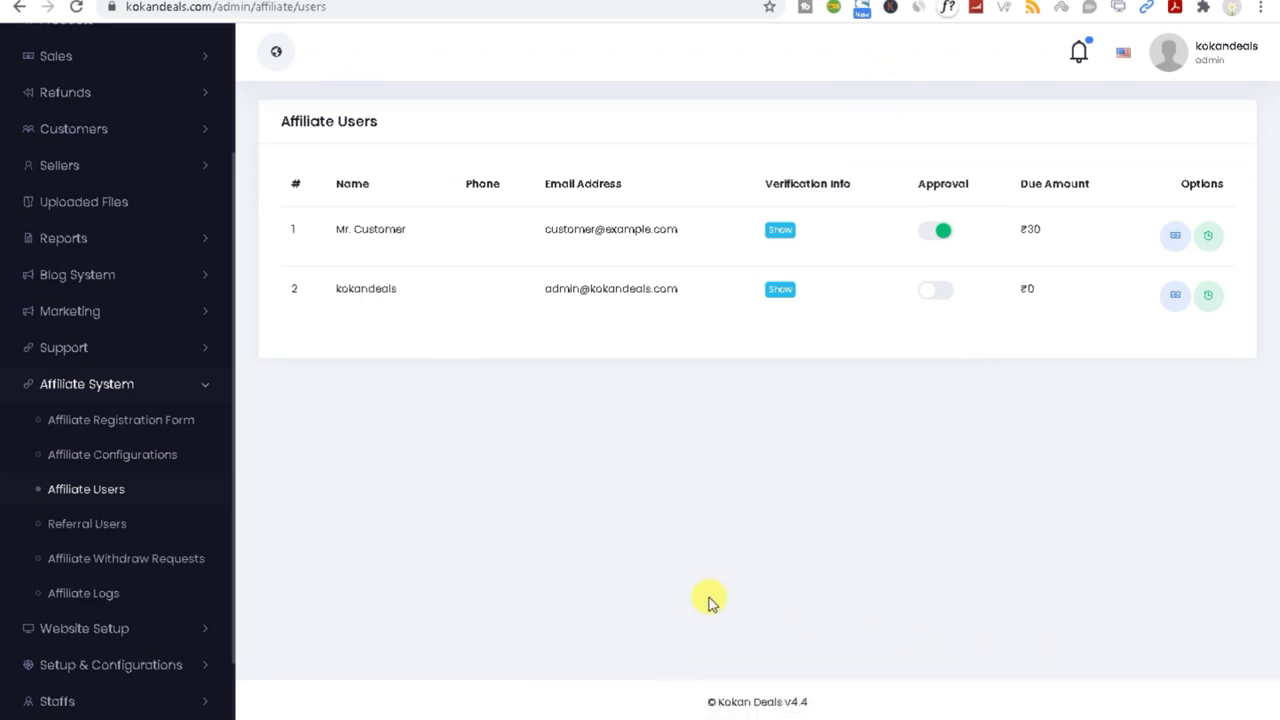
pyautogui.click(118, 536)
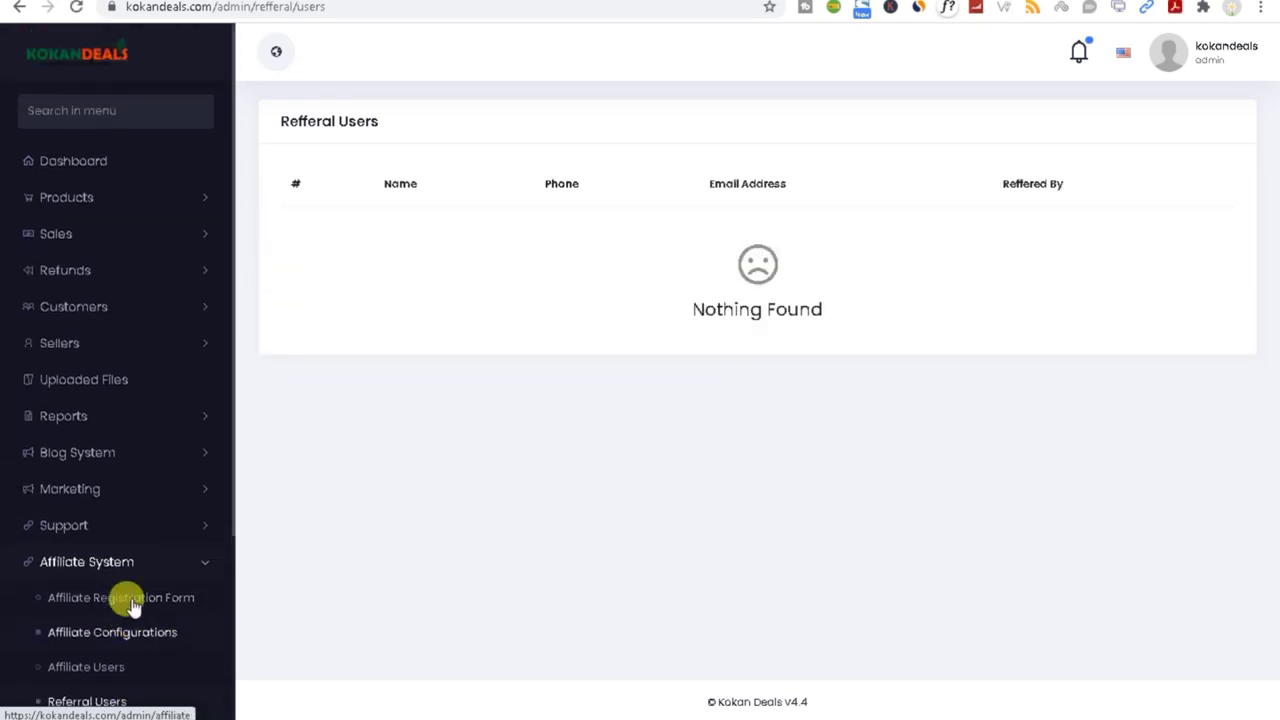
pyautogui.scroll(-3, 130, 600)
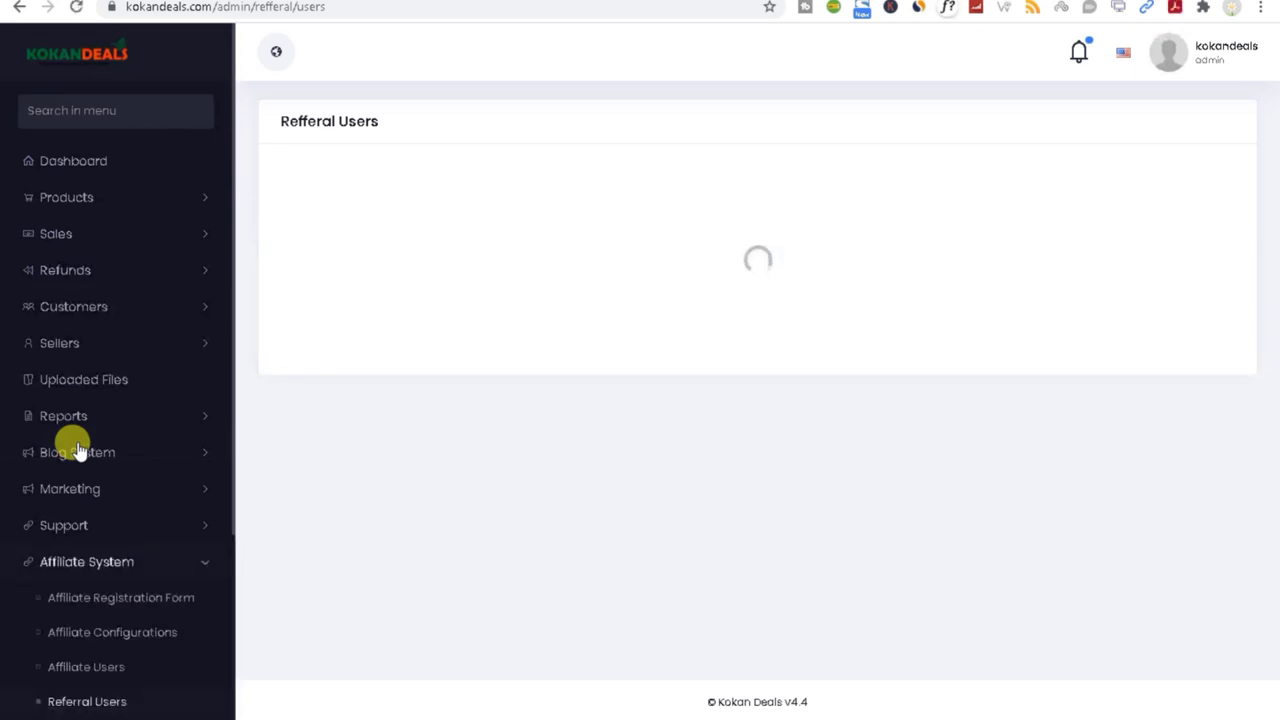
pyautogui.scroll(-1, 145, 567)
pyautogui.scroll(-2, 145, 567)
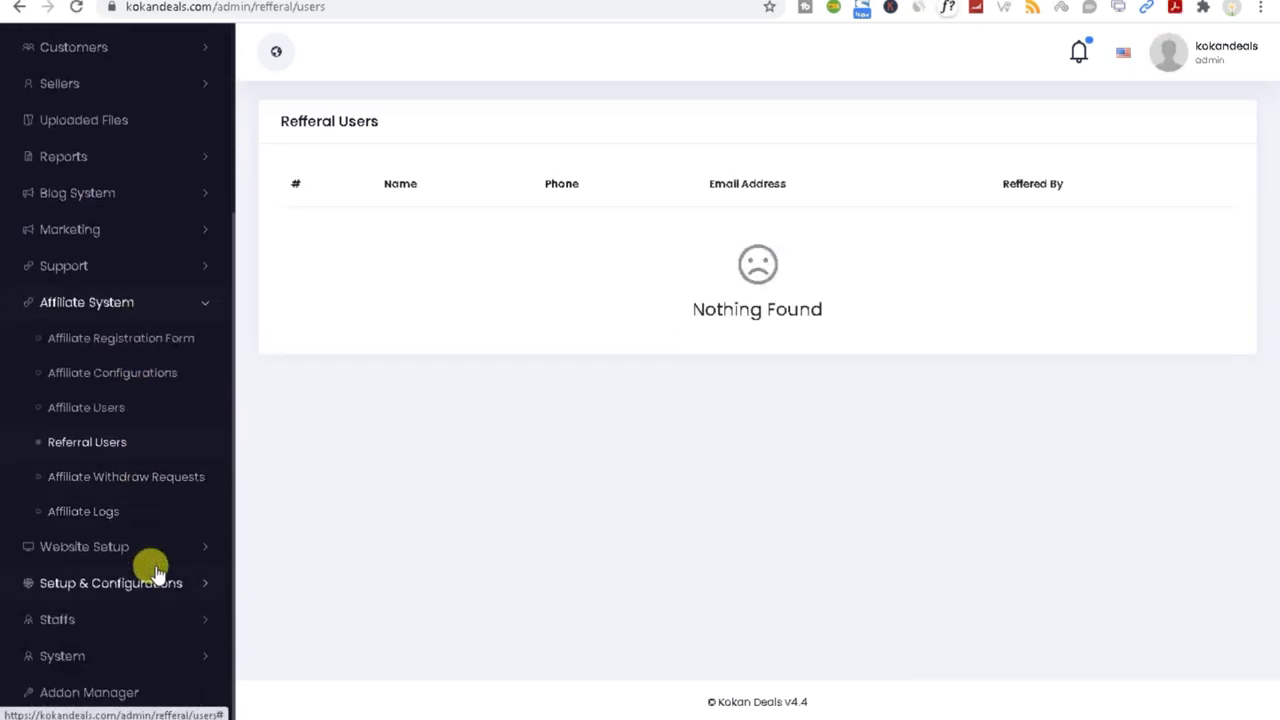
pyautogui.moveTo(930, 716)
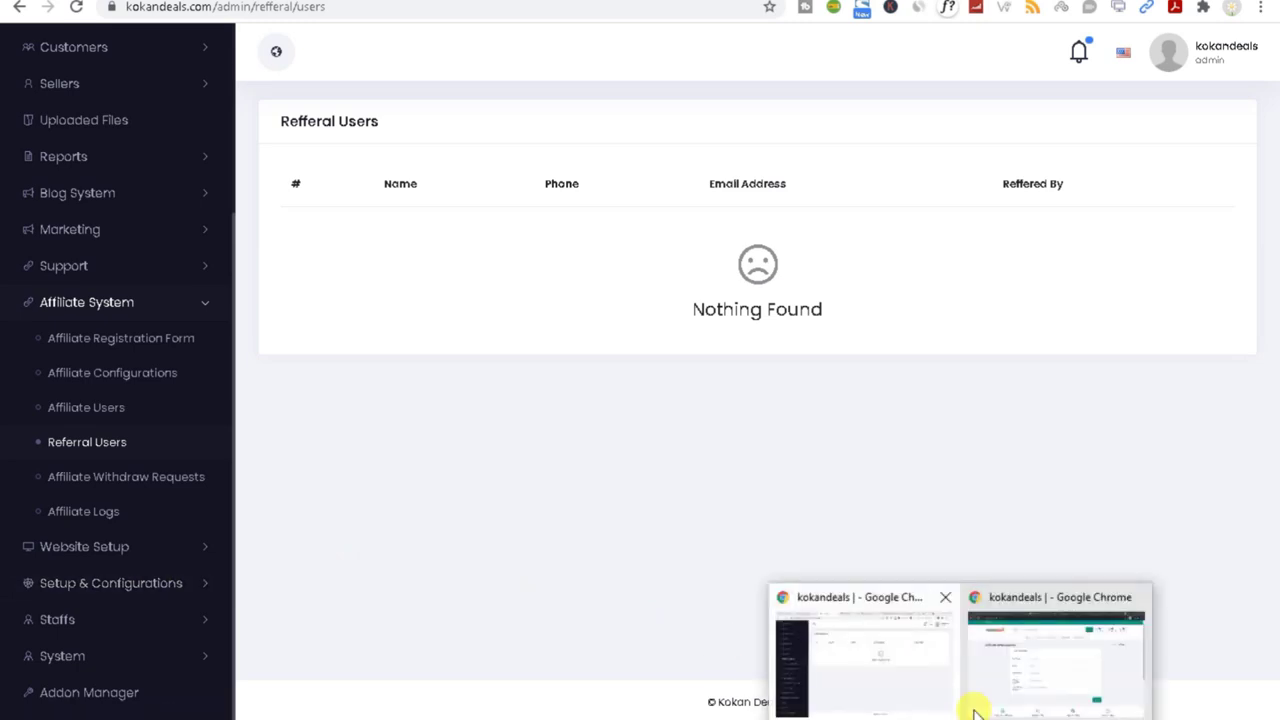
pyautogui.click(1018, 688)
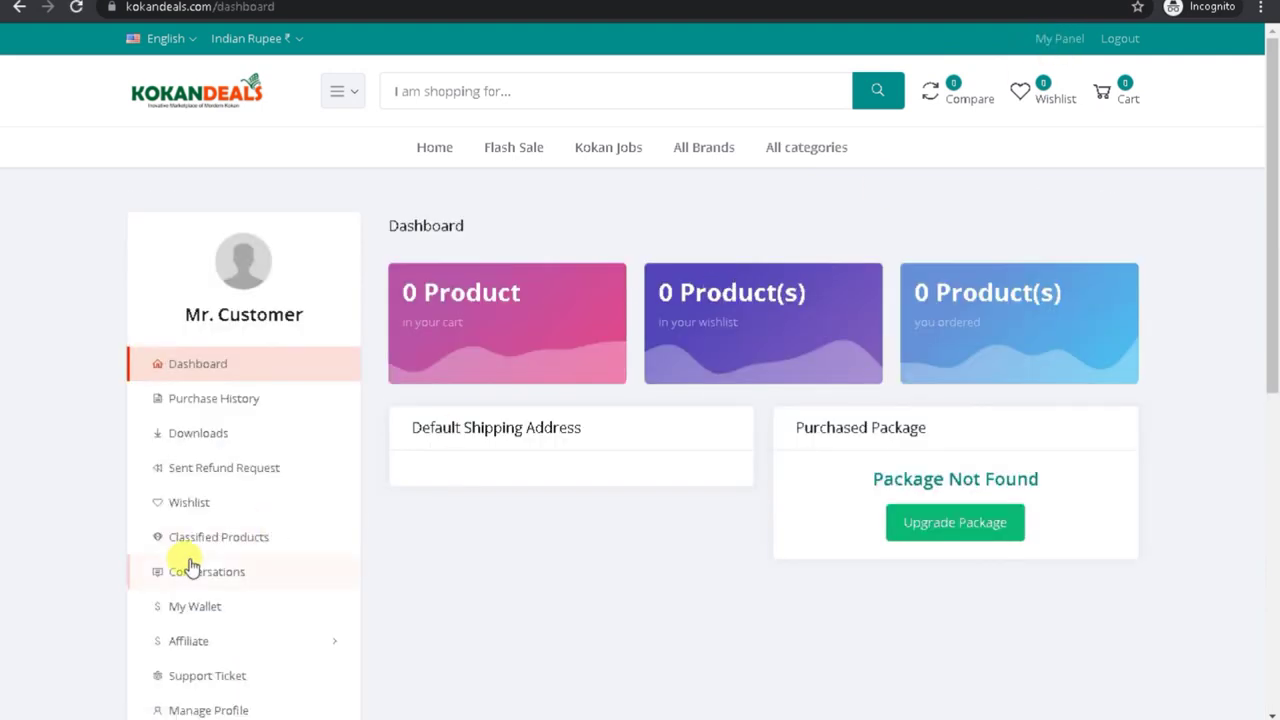
# Step: Return to the storefront home page via the KokanDeals logo and browse Best Selling
pyautogui.click(158, 107)
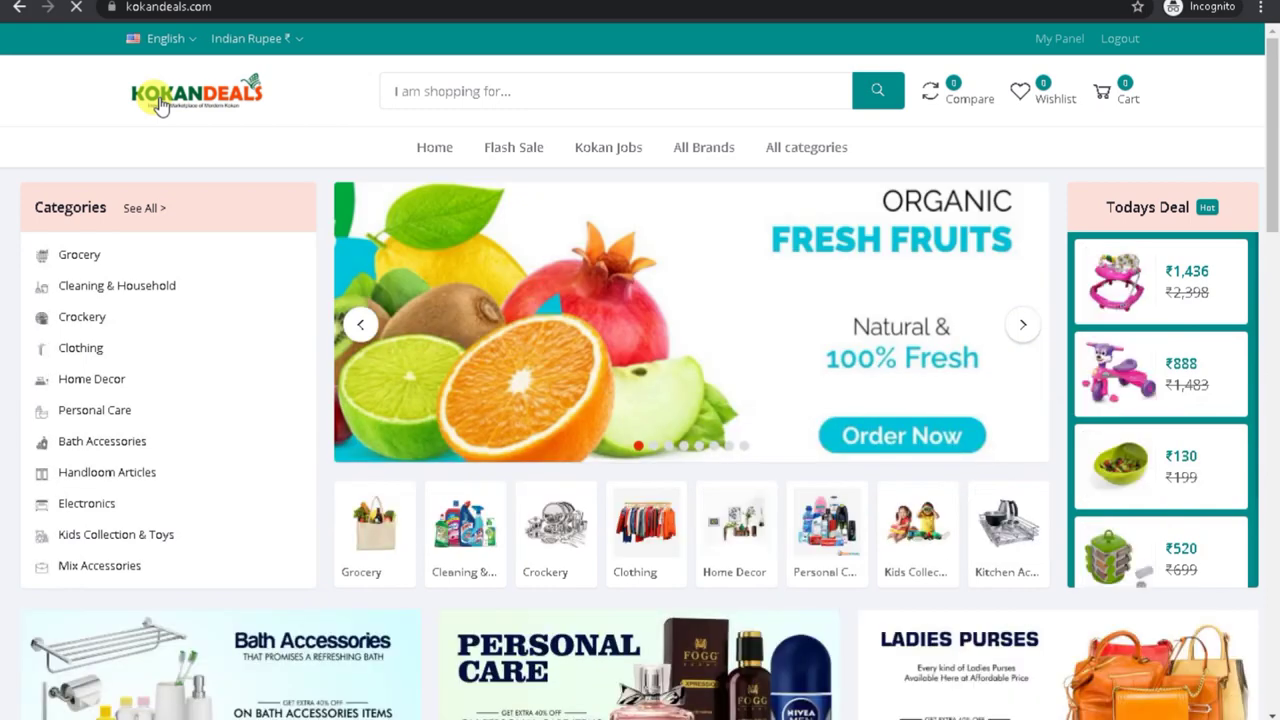
pyautogui.scroll(-5, 1268, 131)
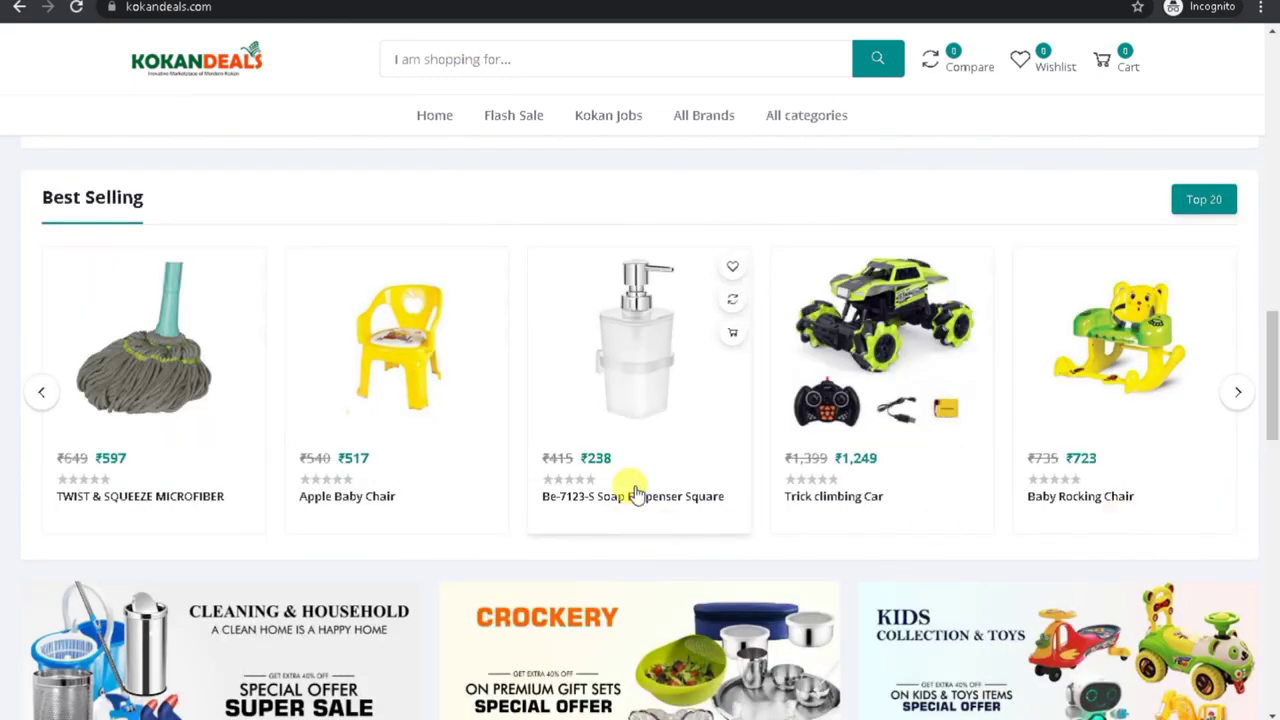
# Step: Copy the promote link for the Be-7123-S Soap Dispenser Square and open a private window
pyautogui.click(630, 496)
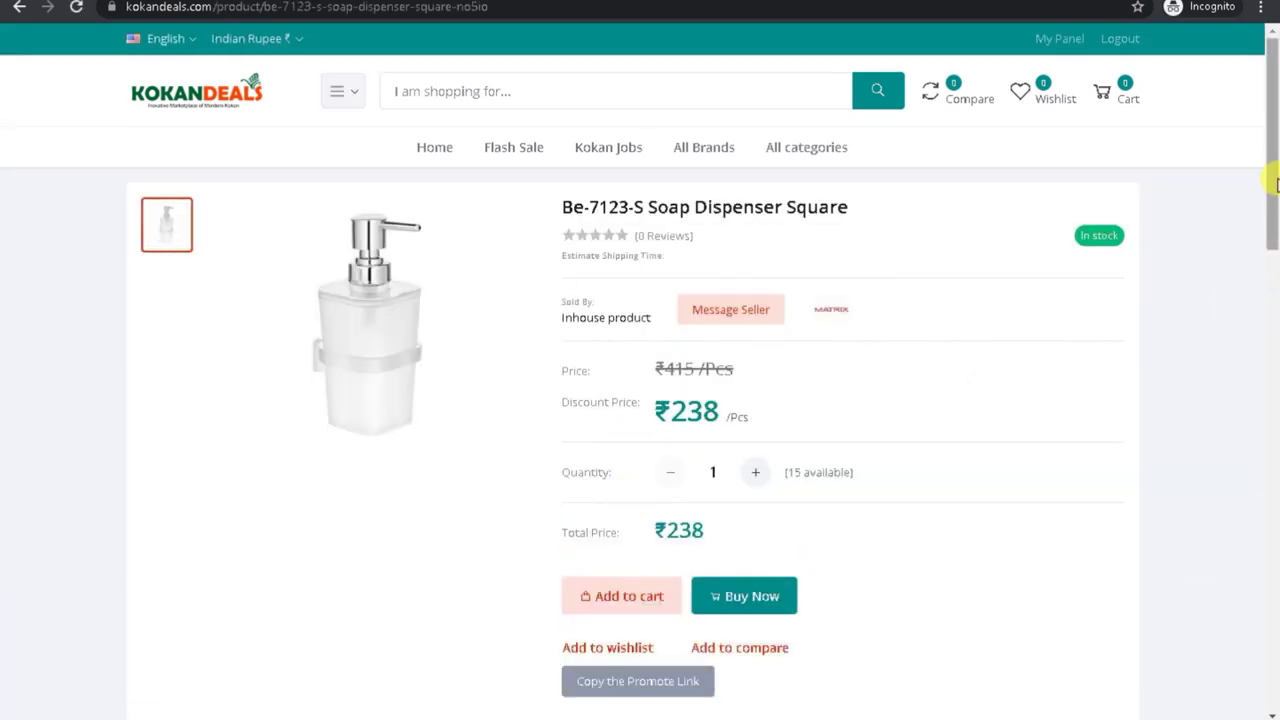
pyautogui.moveTo(1276, 183); pyautogui.dragTo(1271, 294)
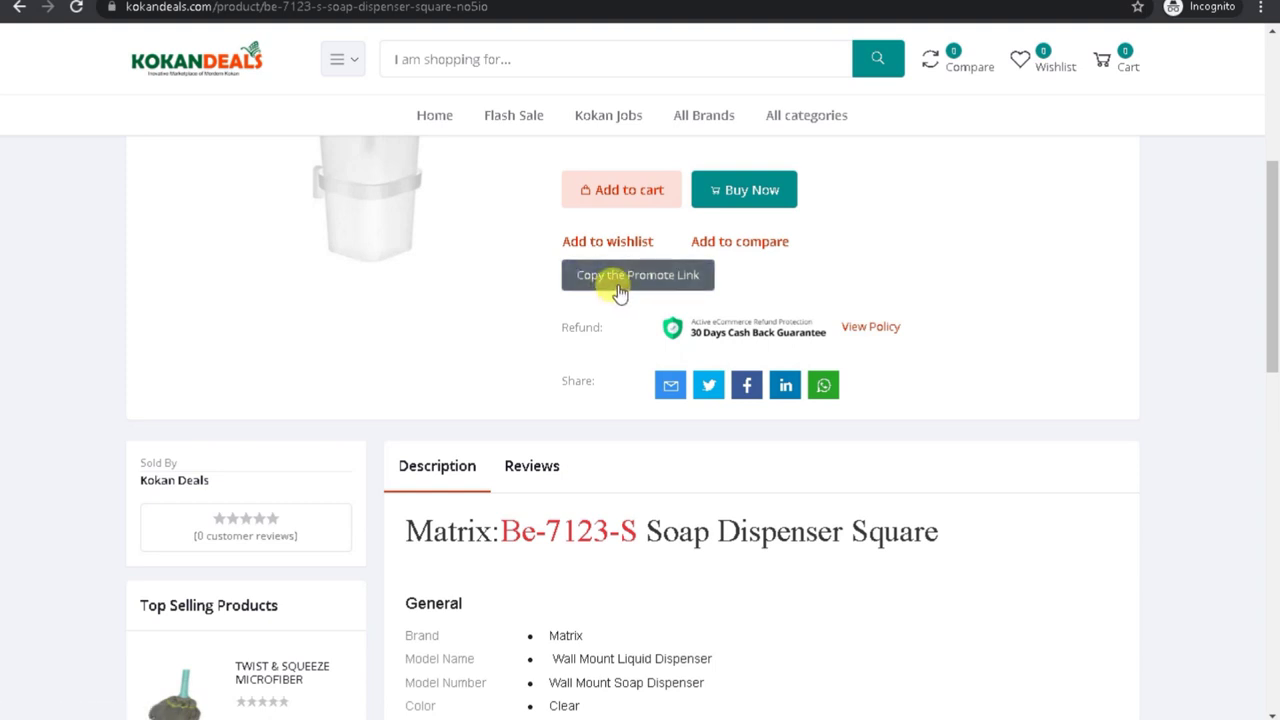
pyautogui.scroll(1, 1272, 270)
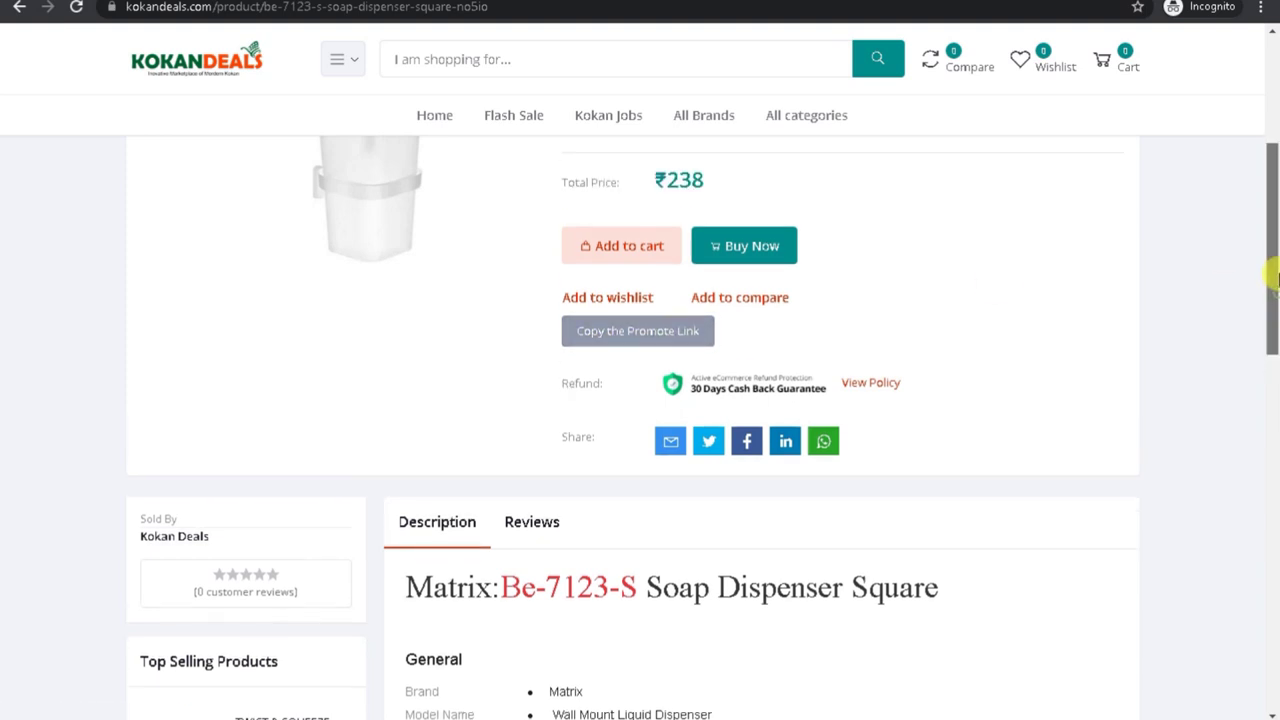
pyautogui.click(632, 350)
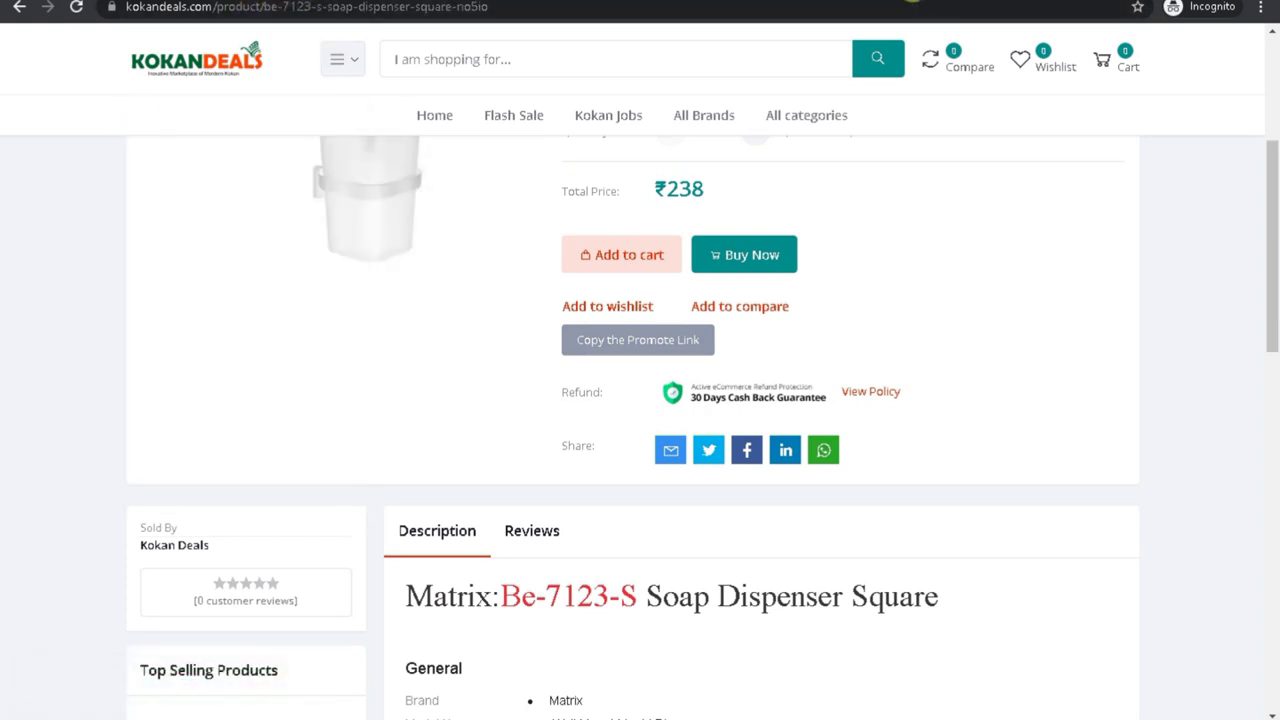
pyautogui.hotkey('ctrl', 'shift', 'n')
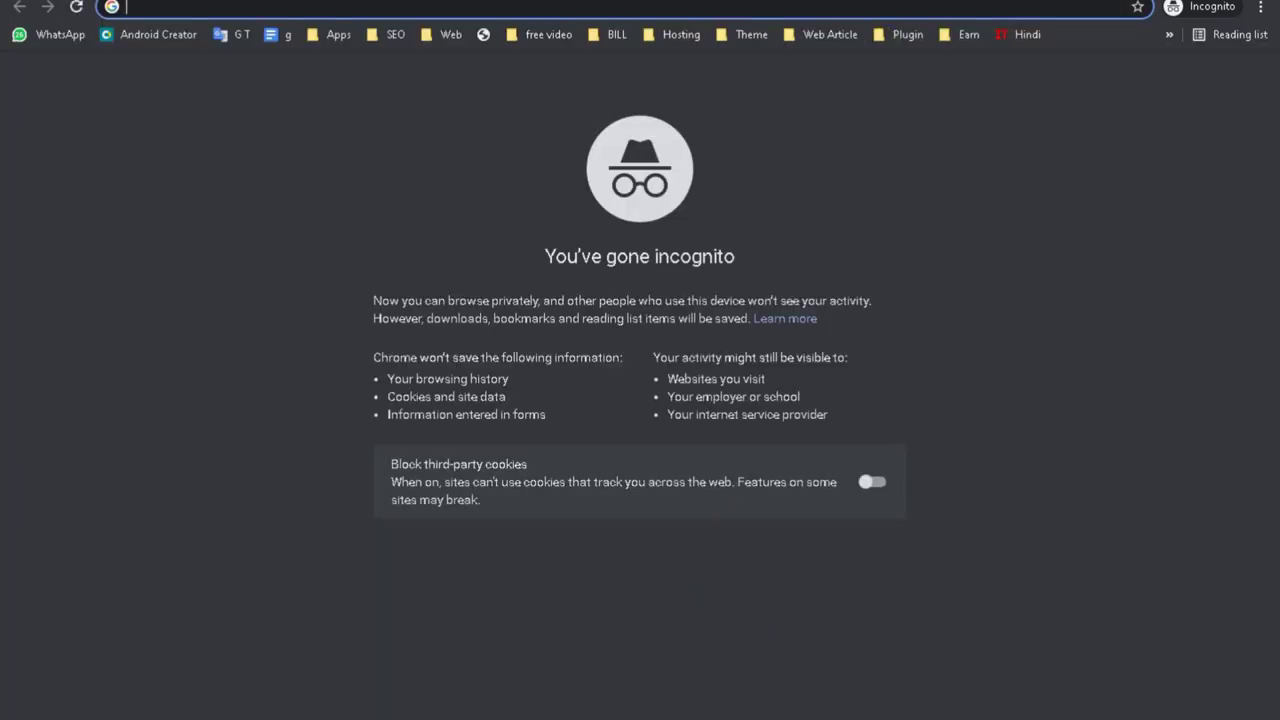
# Step: Load the copied referral link in a new admin tab, which shows an Error code 500 page
pyautogui.moveTo(934, 708)
pyautogui.click(830, 668)
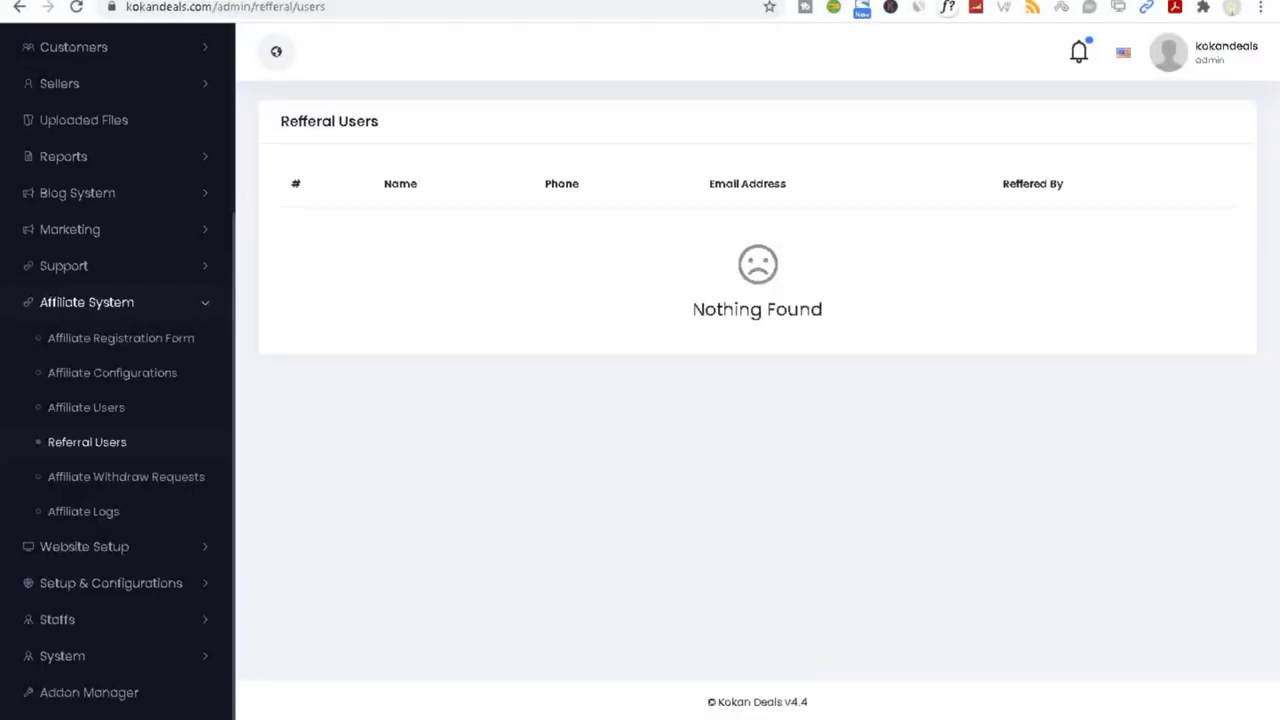
pyautogui.hotkey('ctrl', 't')
pyautogui.hotkey('ctrl', 'v')
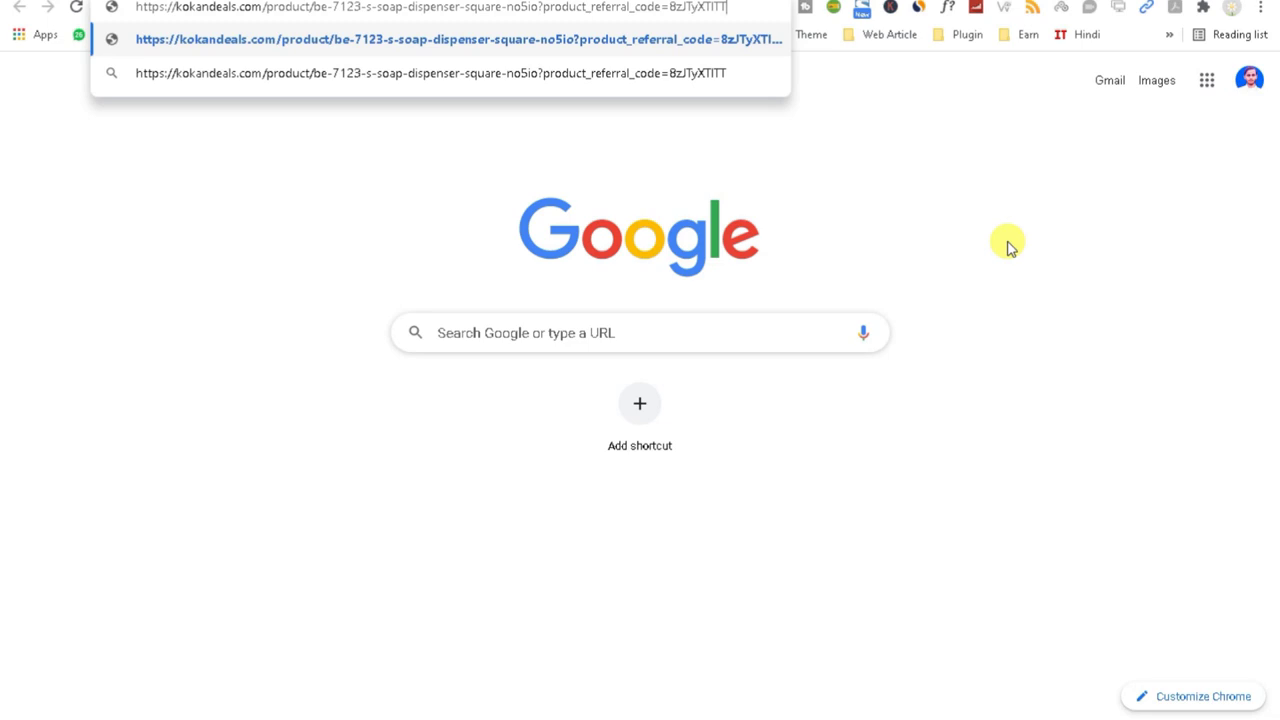
pyautogui.moveTo(545, 12); pyautogui.dragTo(730, 12)
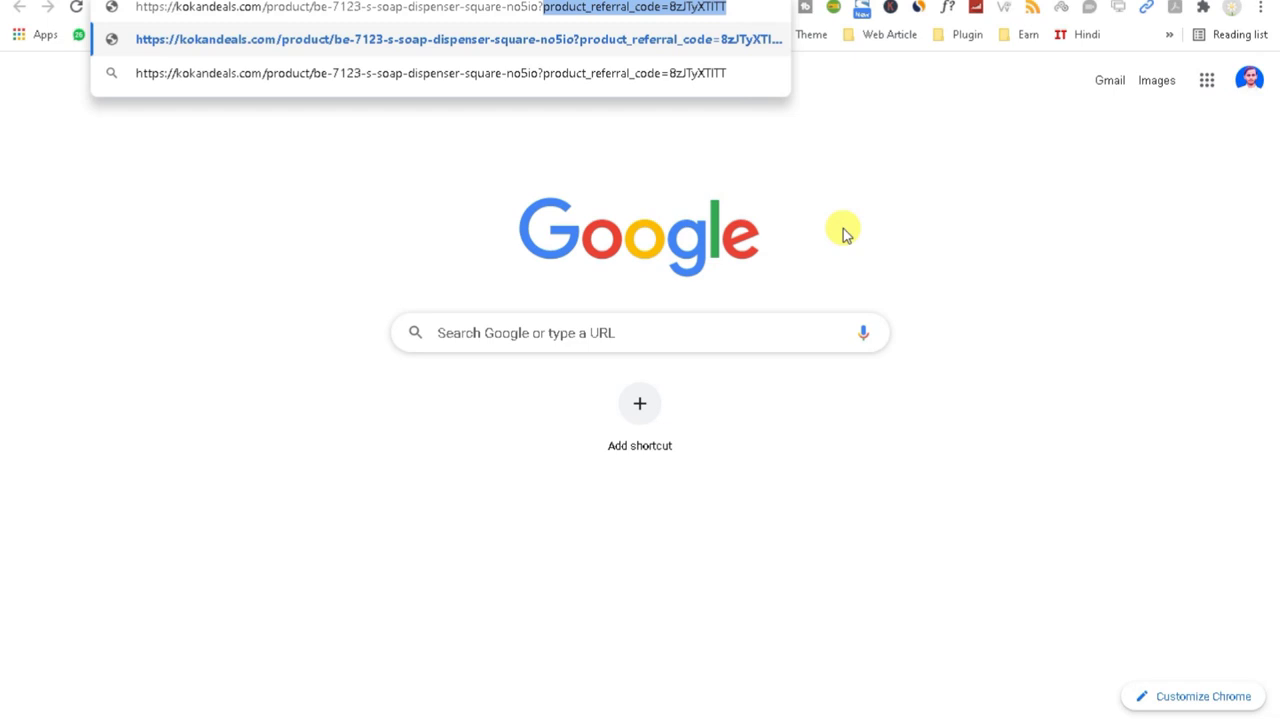
pyautogui.press('Return')
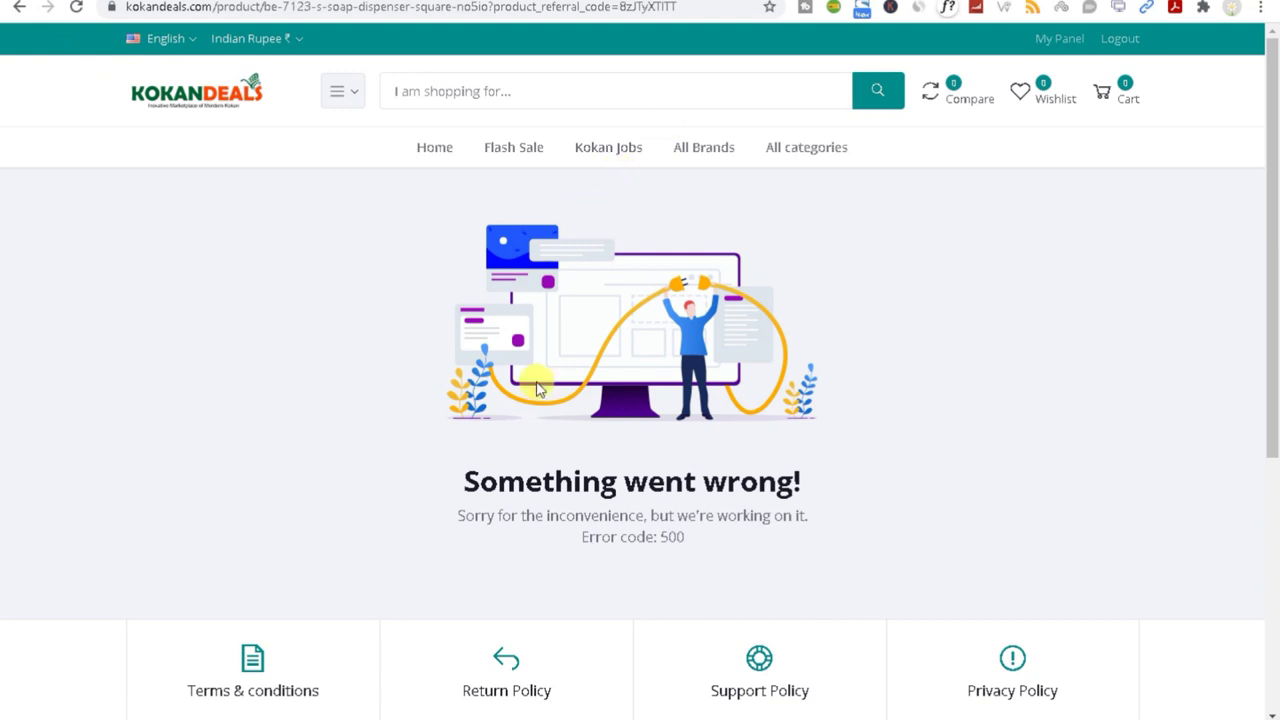
pyautogui.moveTo(440, 471); pyautogui.dragTo(1043, 547)
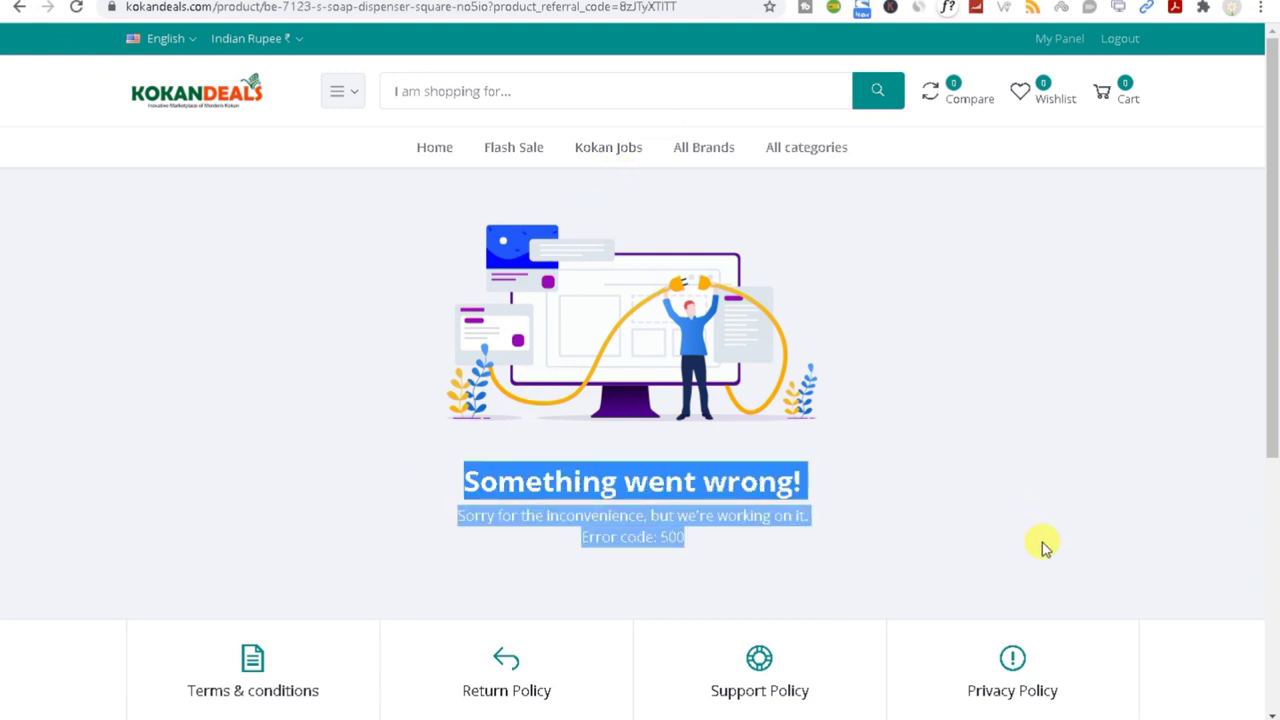
pyautogui.click(15, 8)
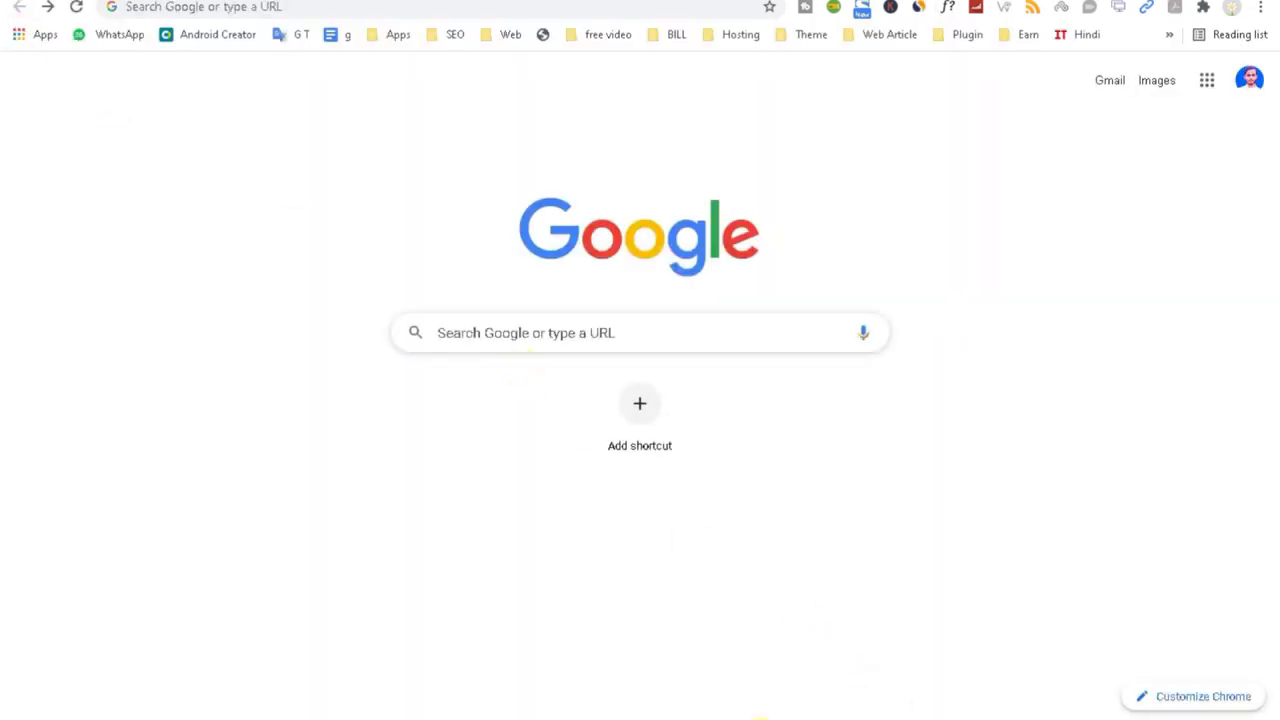
pyautogui.click(1045, 694)
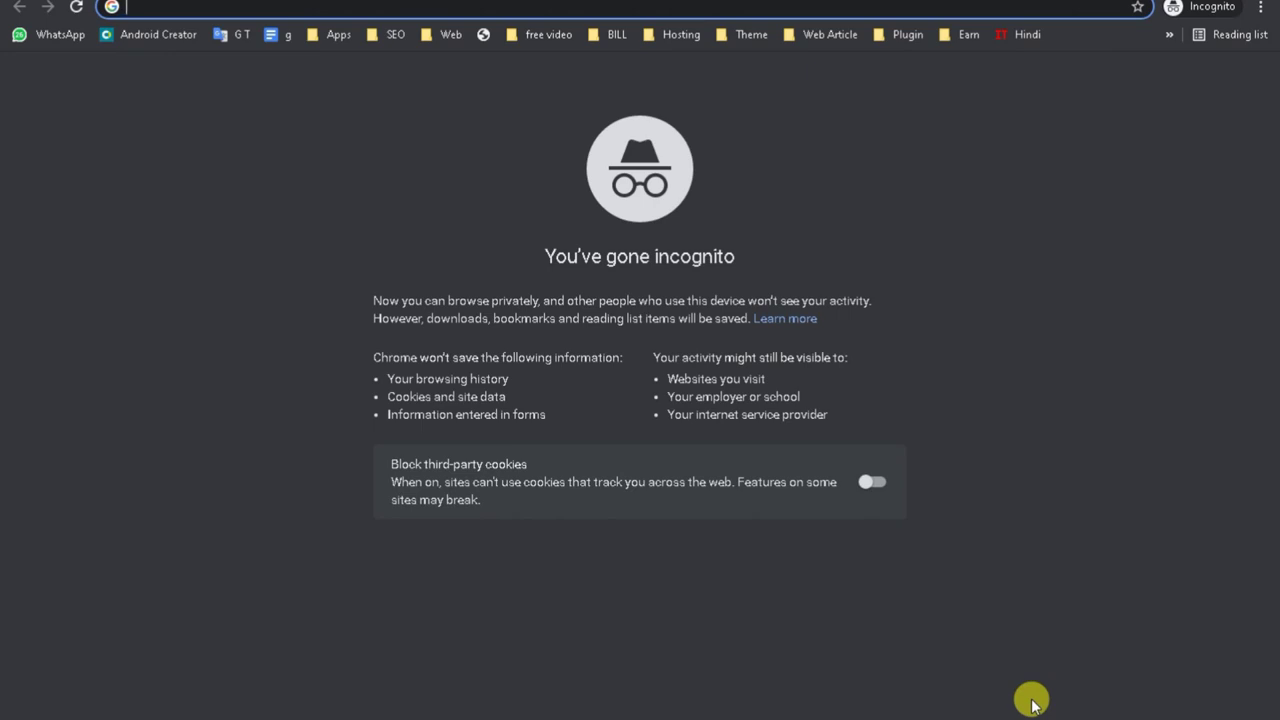
# Step: Load the referral link in the private window, opening the soap dispenser product page
pyautogui.hotkey('ctrl', 'v')
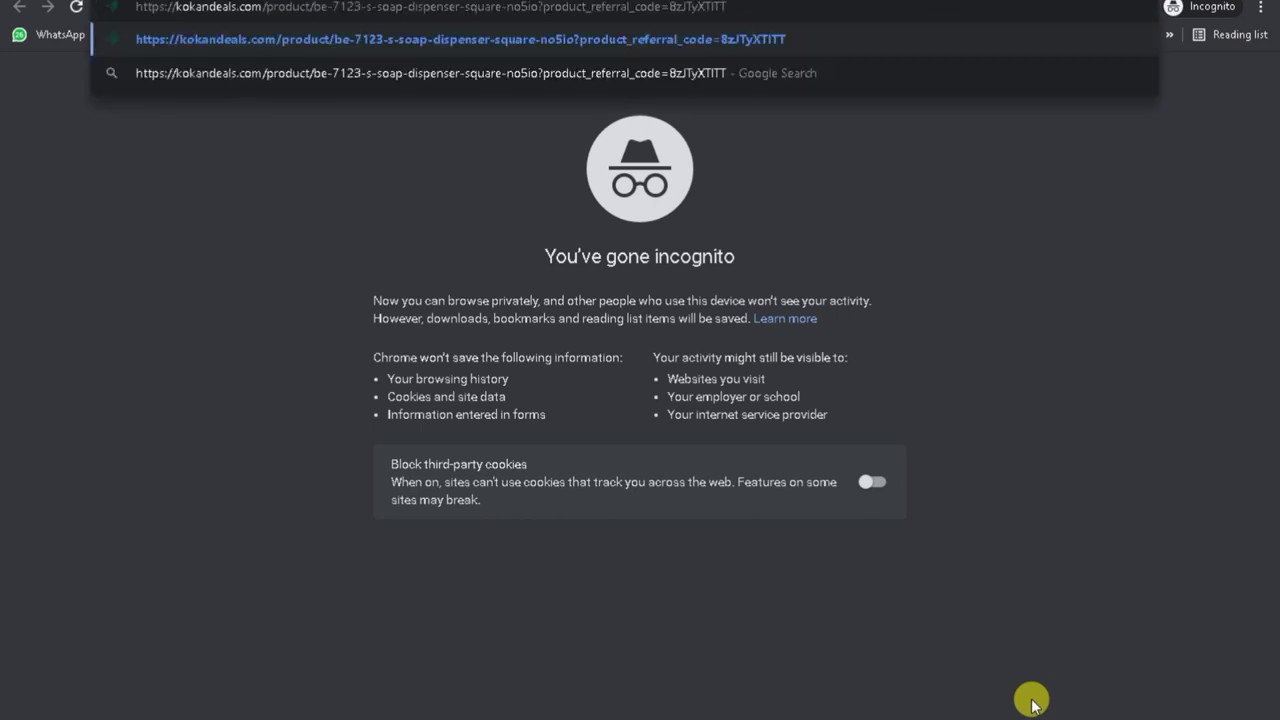
pyautogui.press('Return')
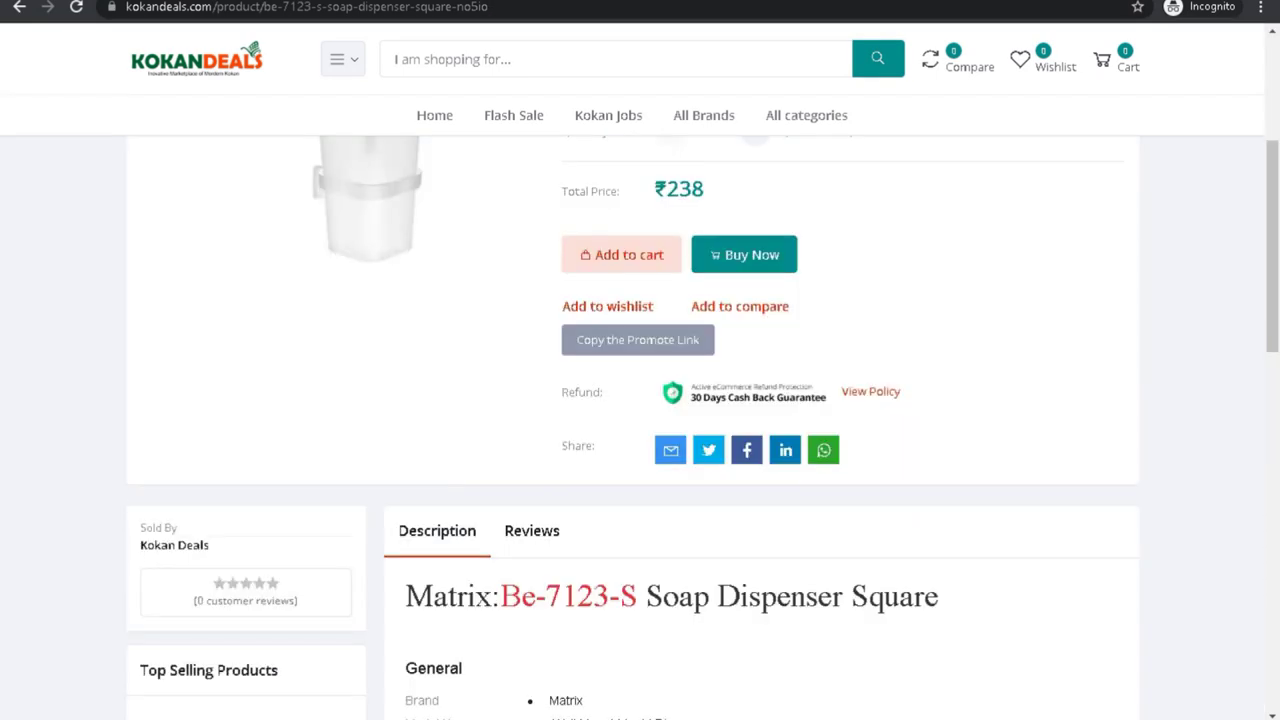
pyautogui.click(512, 7)
pyautogui.click(512, 7)
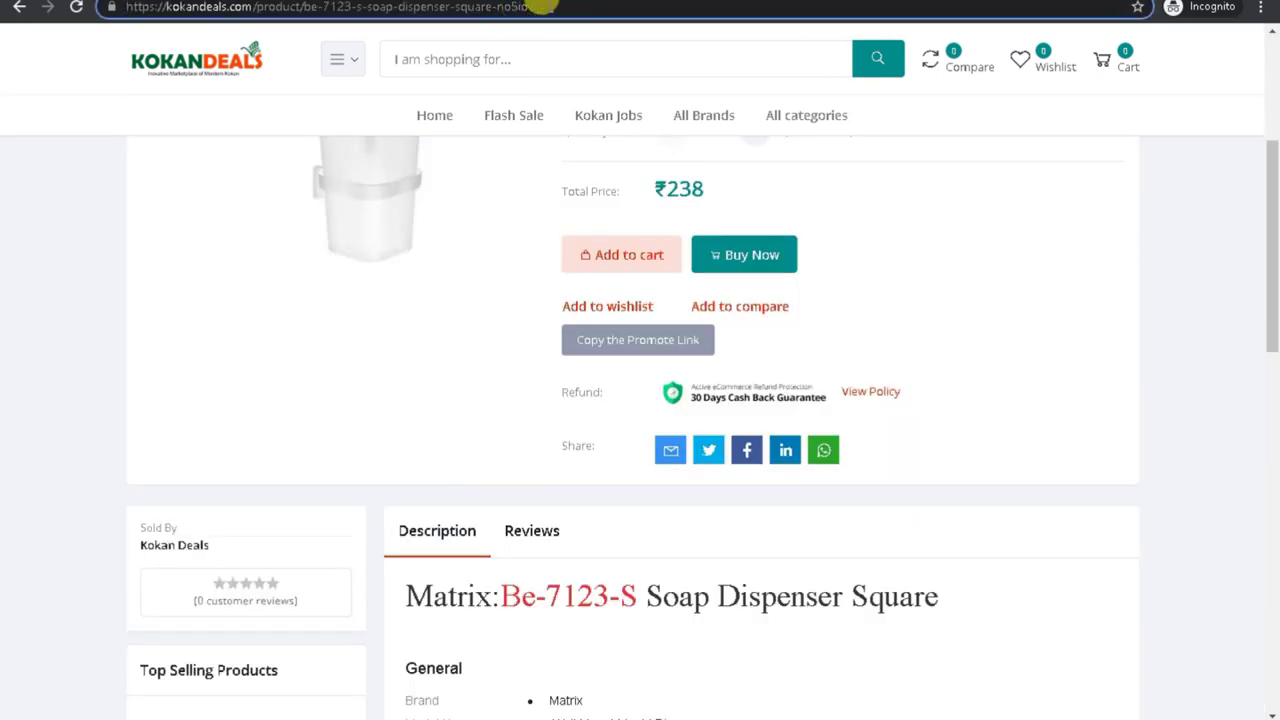
pyautogui.moveTo(585, 7); pyautogui.dragTo(66, 10)
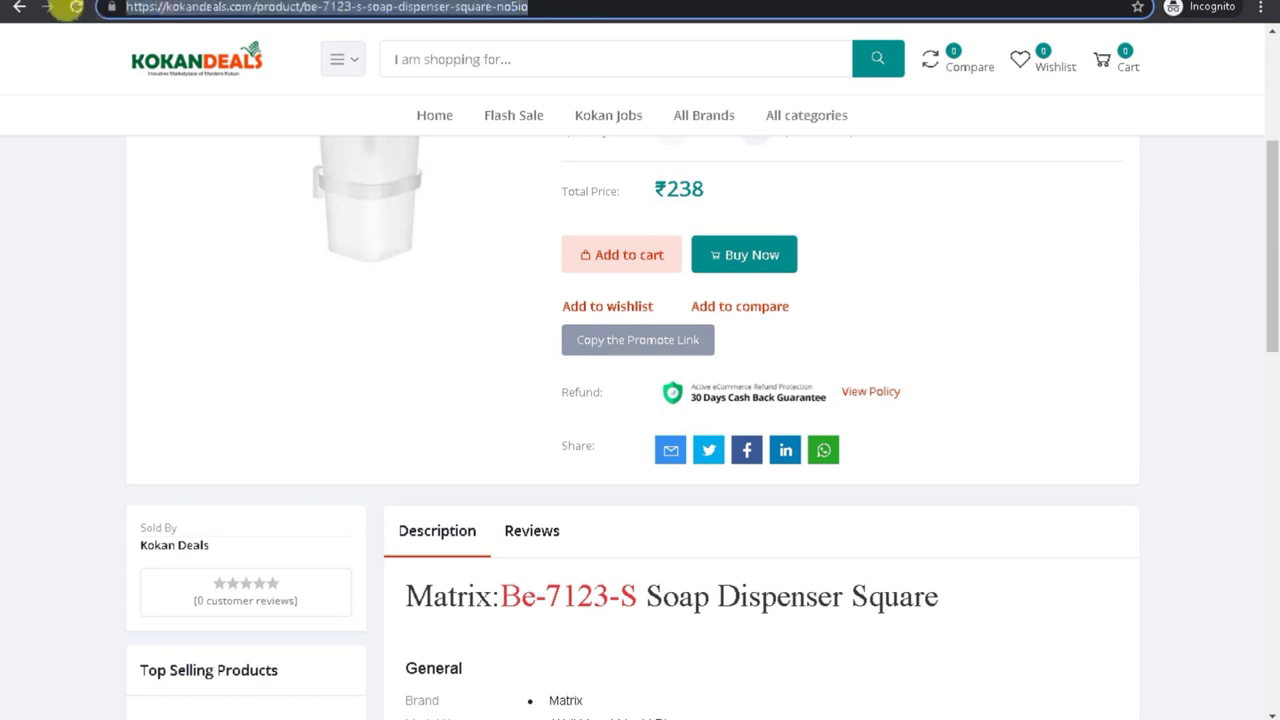
# Step: Search the store for the referral link, which finds nothing, then open My Panel
pyautogui.click(431, 60)
pyautogui.hotkey('ctrl', 'v')
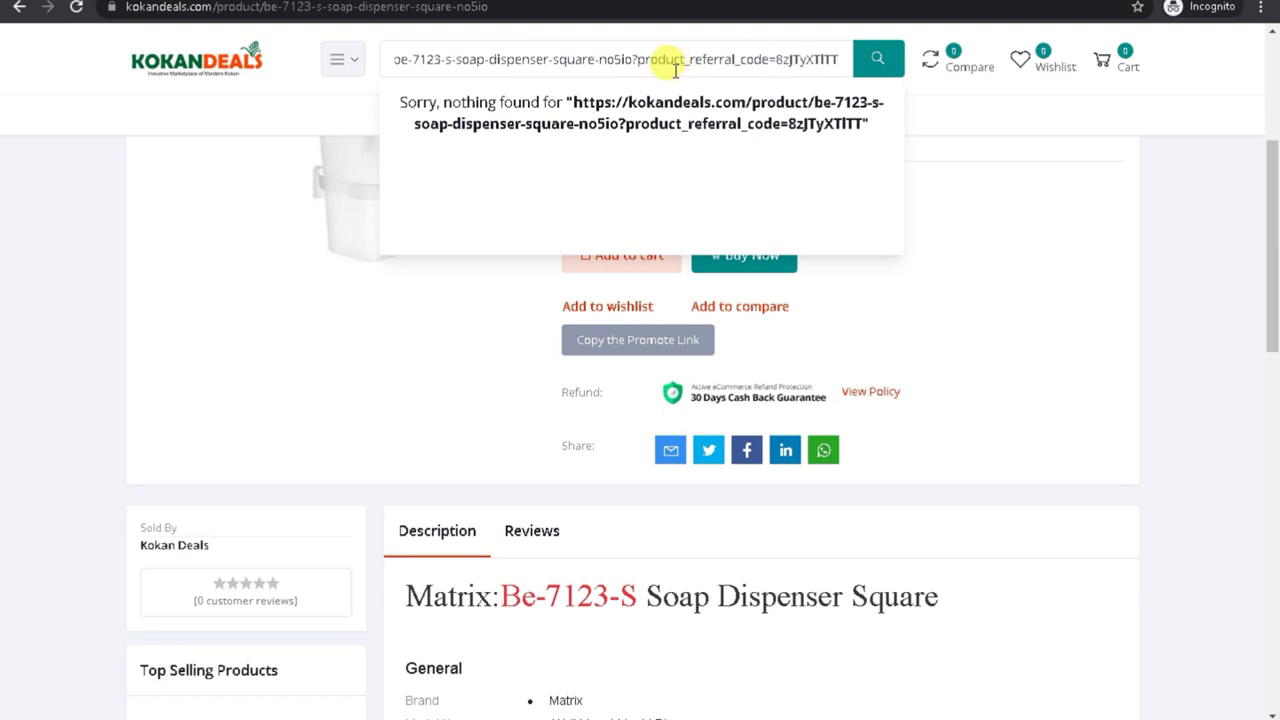
pyautogui.click(1028, 290)
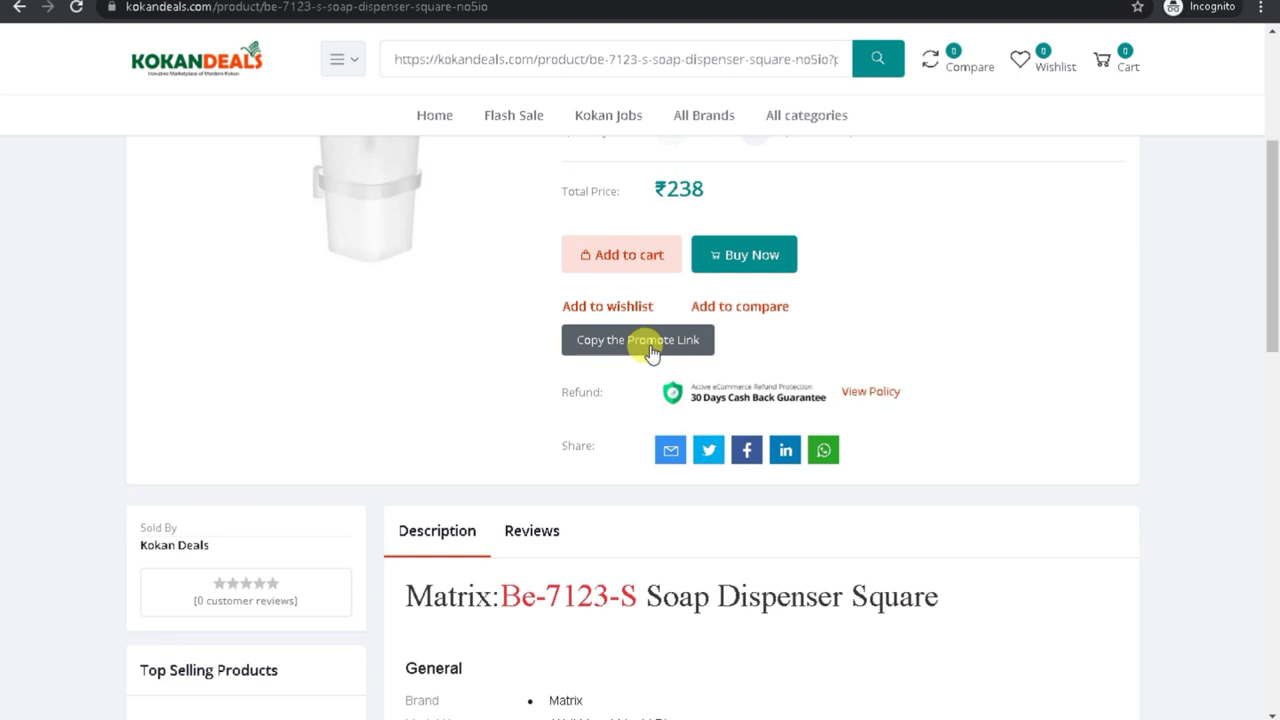
pyautogui.moveTo(1271, 214); pyautogui.dragTo(1268, 60)
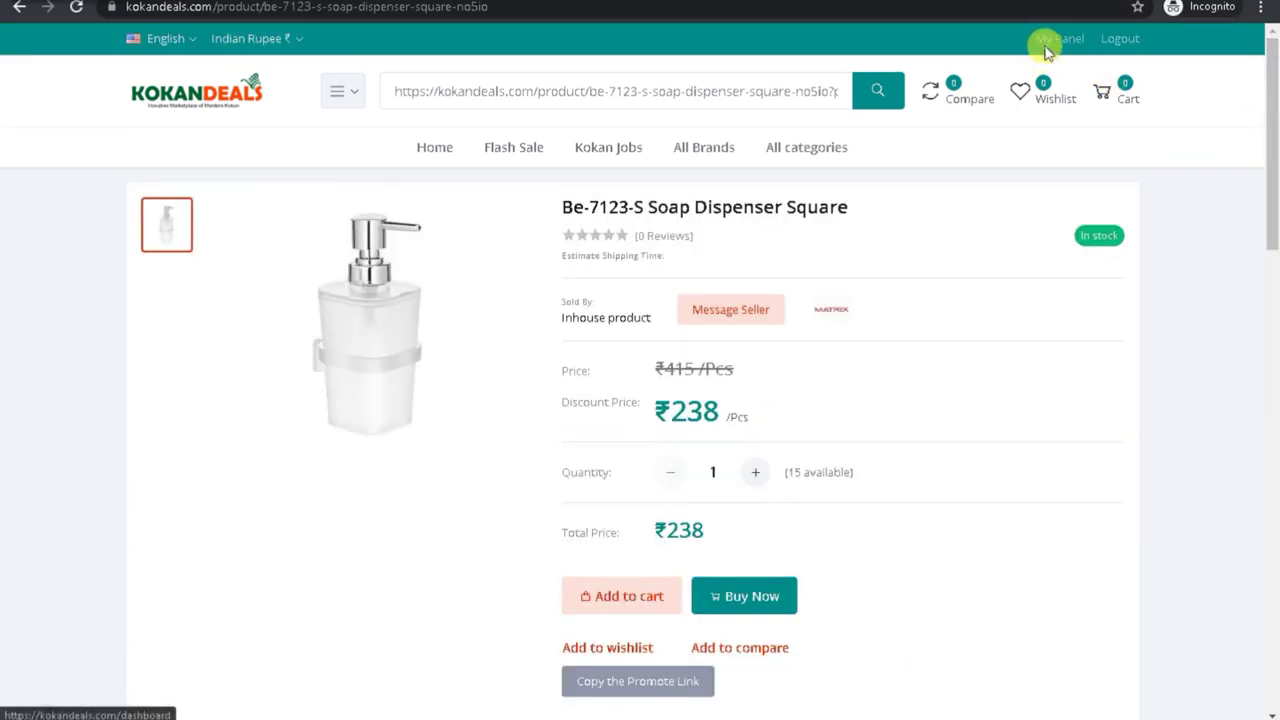
pyautogui.click(1045, 52)
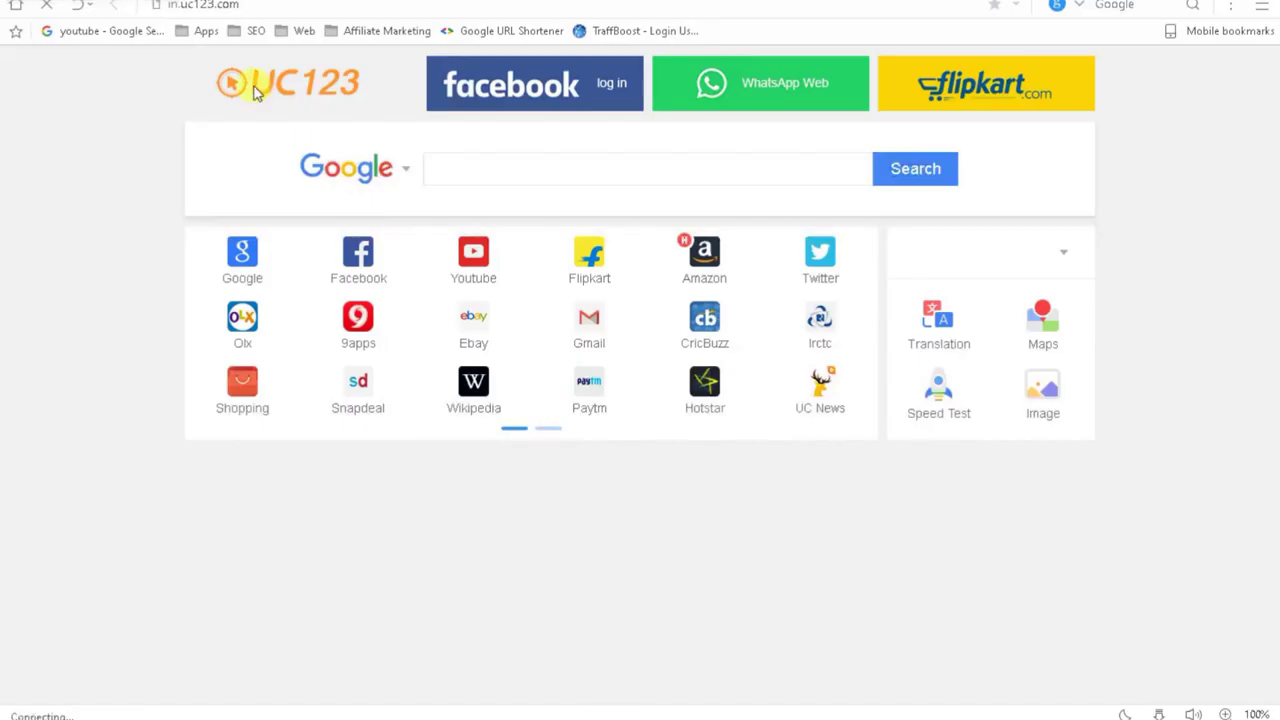
# Step: Open the pasted product referral link in UC Browser, then visit the store home page and its login form
pyautogui.click(242, 5)
pyautogui.hotkey('ctrl', 'v')
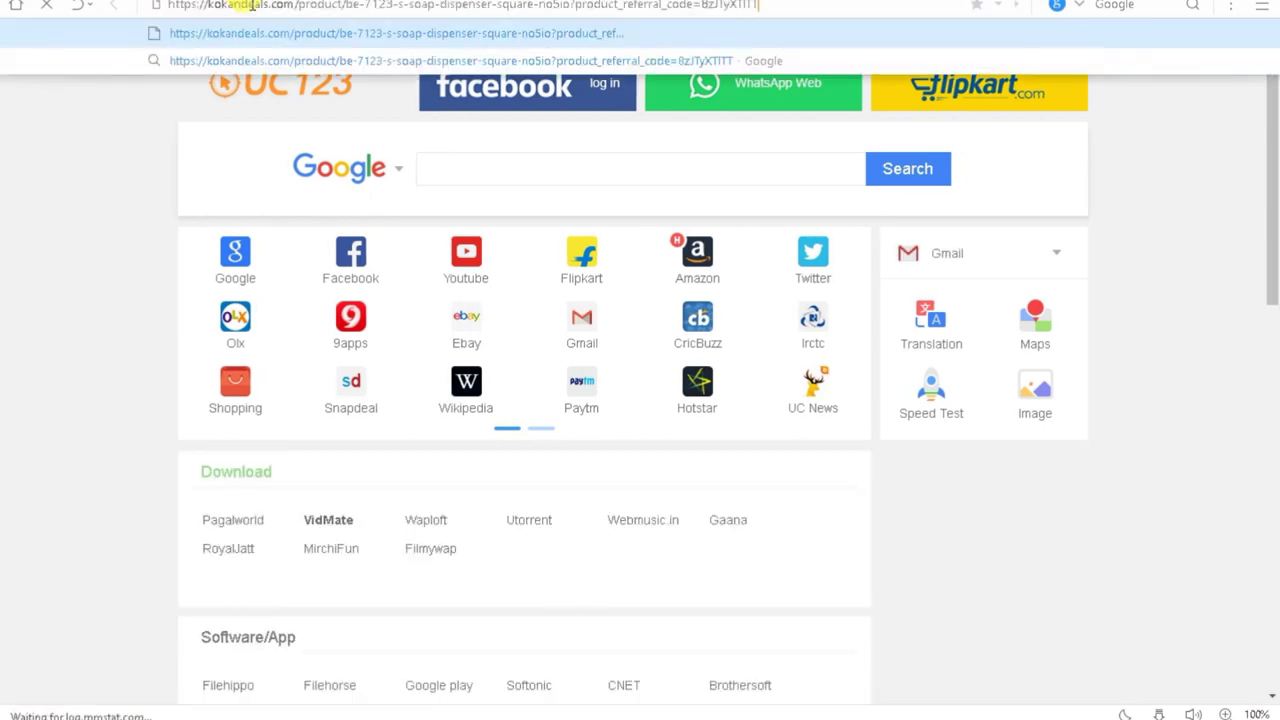
pyautogui.press('Return')
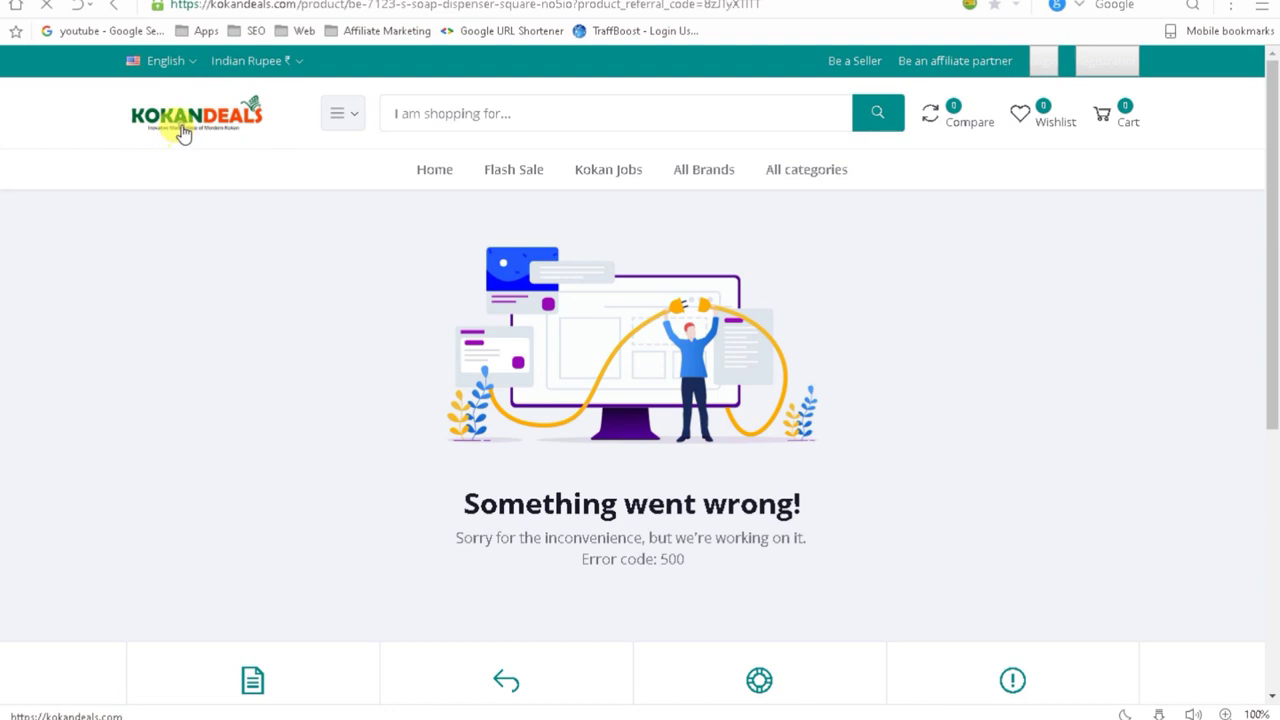
pyautogui.click(183, 133)
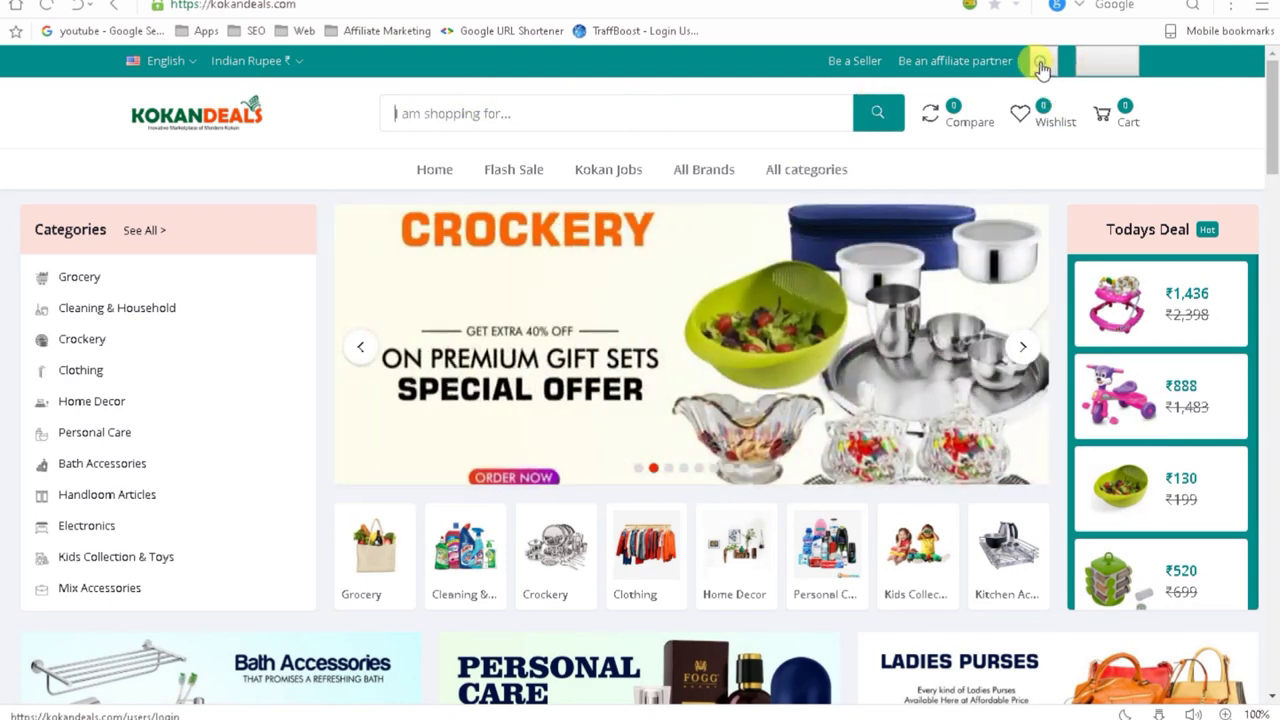
pyautogui.click(1040, 62)
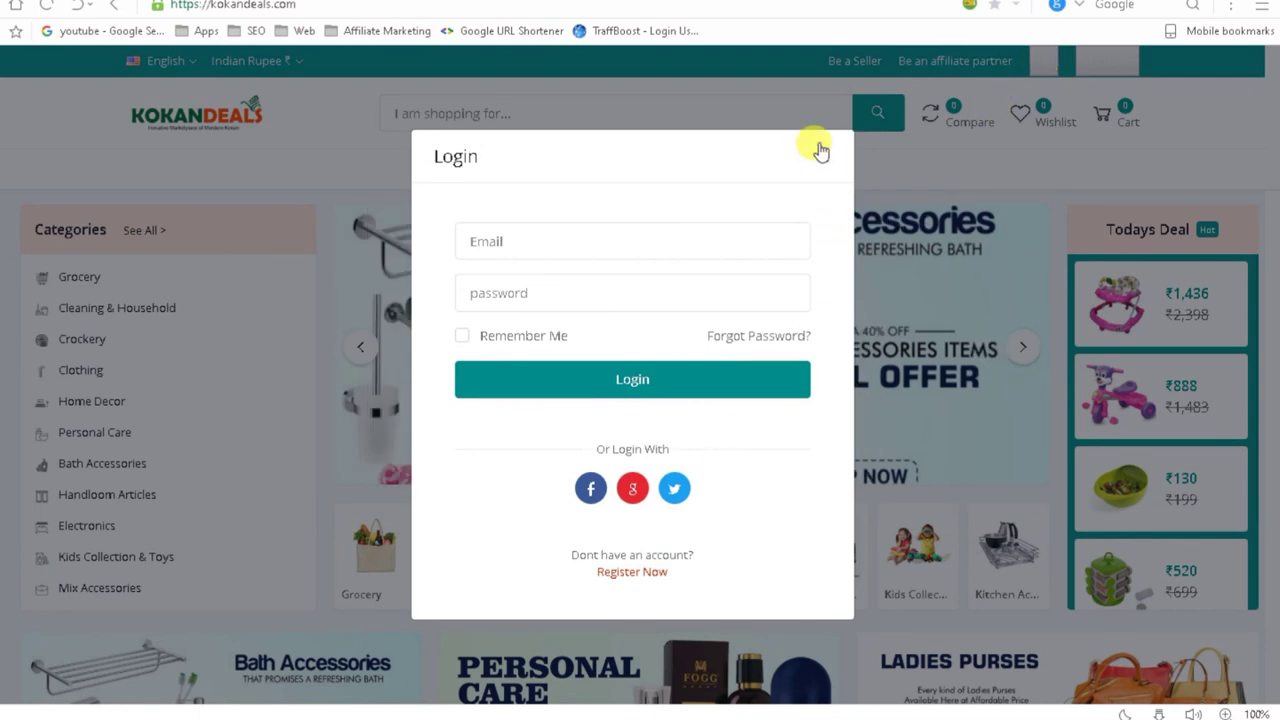
pyautogui.click(822, 156)
# Step: Retry the soap dispenser referral link, which gives Error 500 again, then return to the home page
pyautogui.click(339, 6)
pyautogui.hotkey('ctrl', 'v')
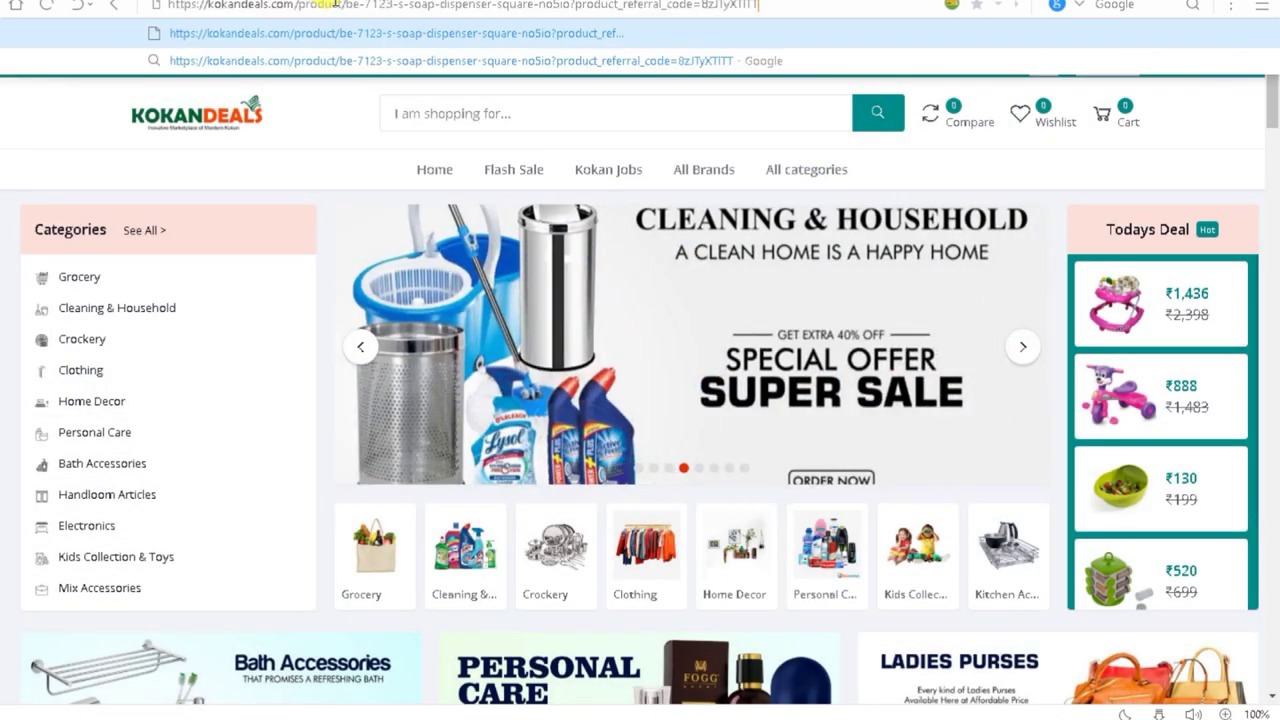
pyautogui.press('Return')
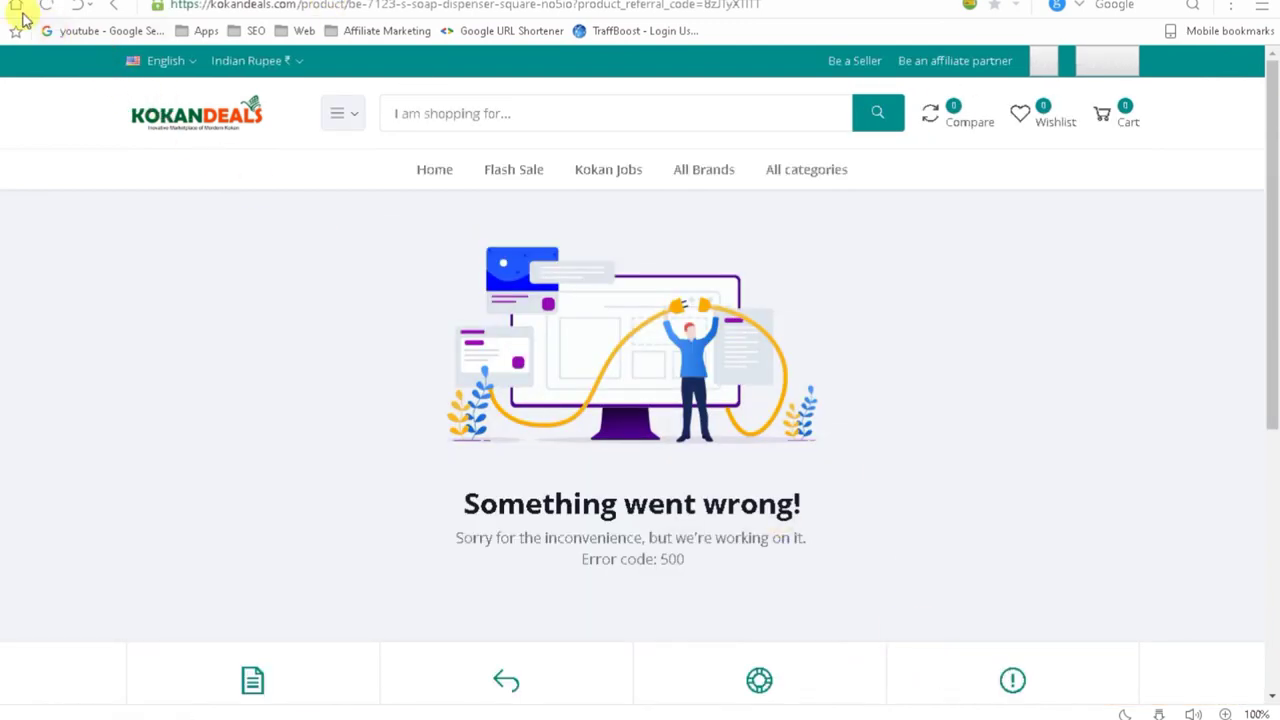
pyautogui.click(114, 8)
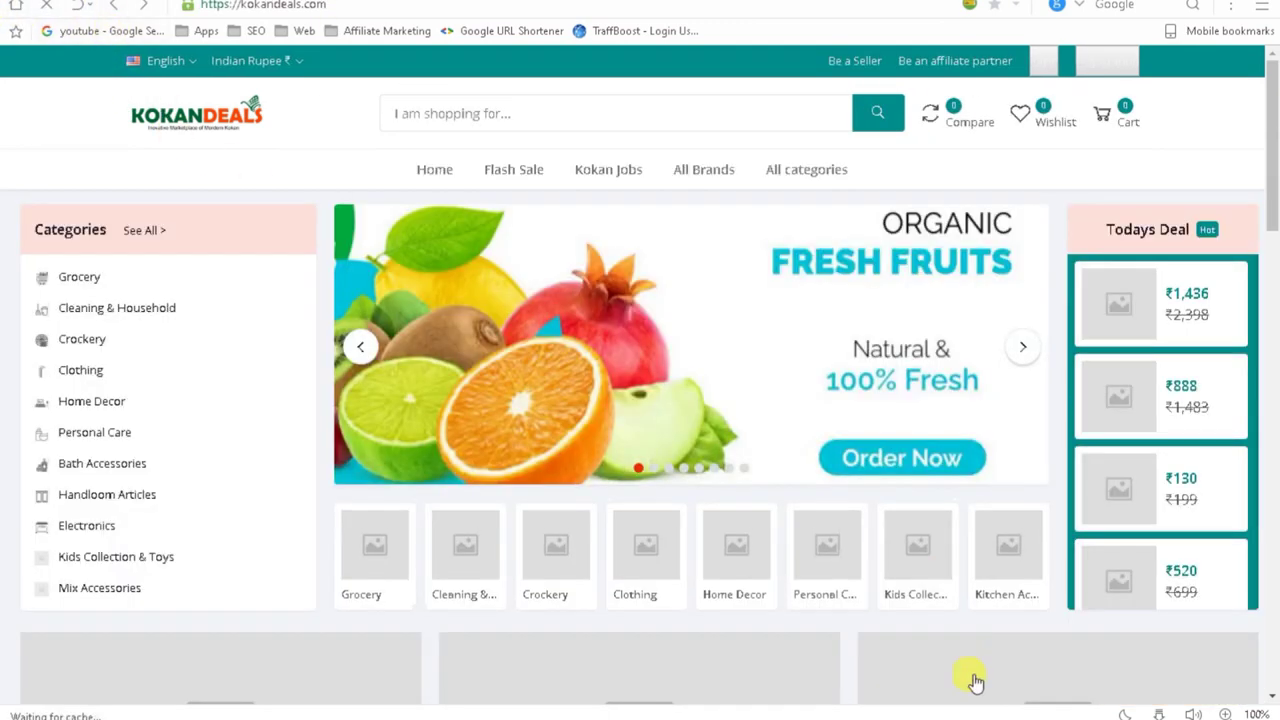
pyautogui.moveTo(910, 695)
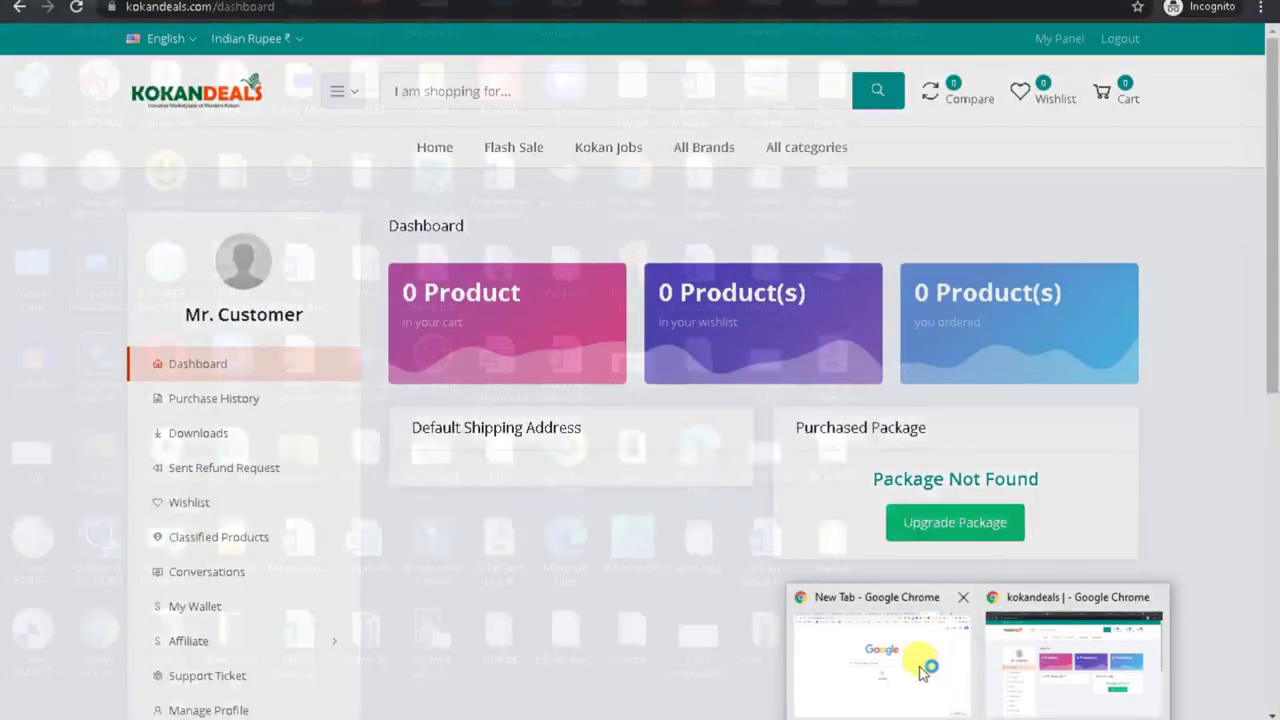
# Step: Check the Grocery, Cleaning & Household, Crockery, Clothing and Home Decor commission values in Affiliate Configurations
pyautogui.click(922, 673)
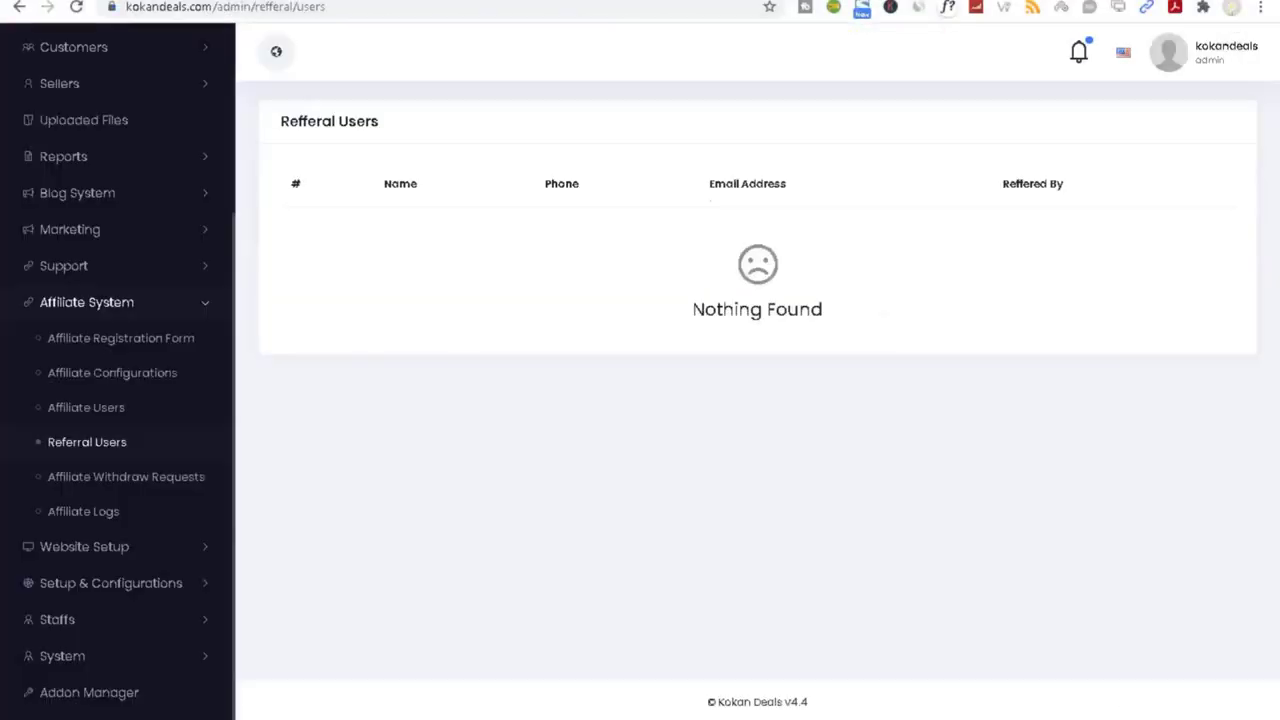
pyautogui.click(98, 374)
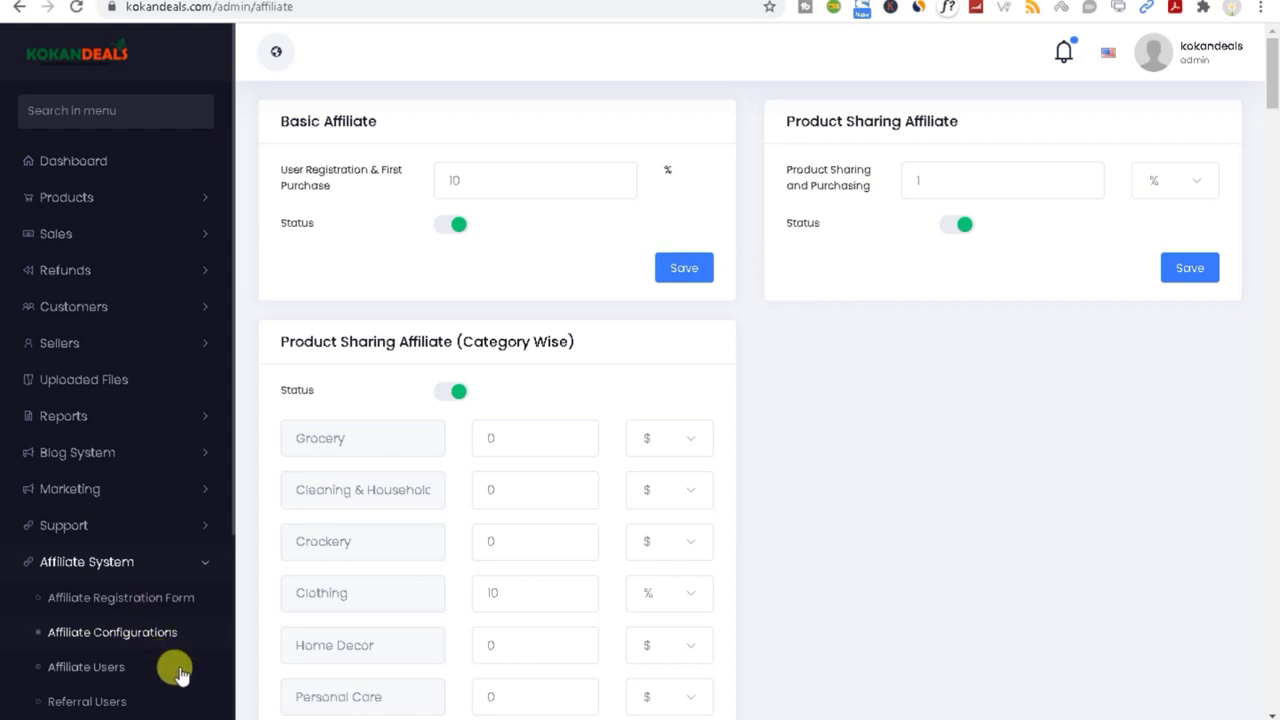
pyautogui.scroll(-1, 140, 670)
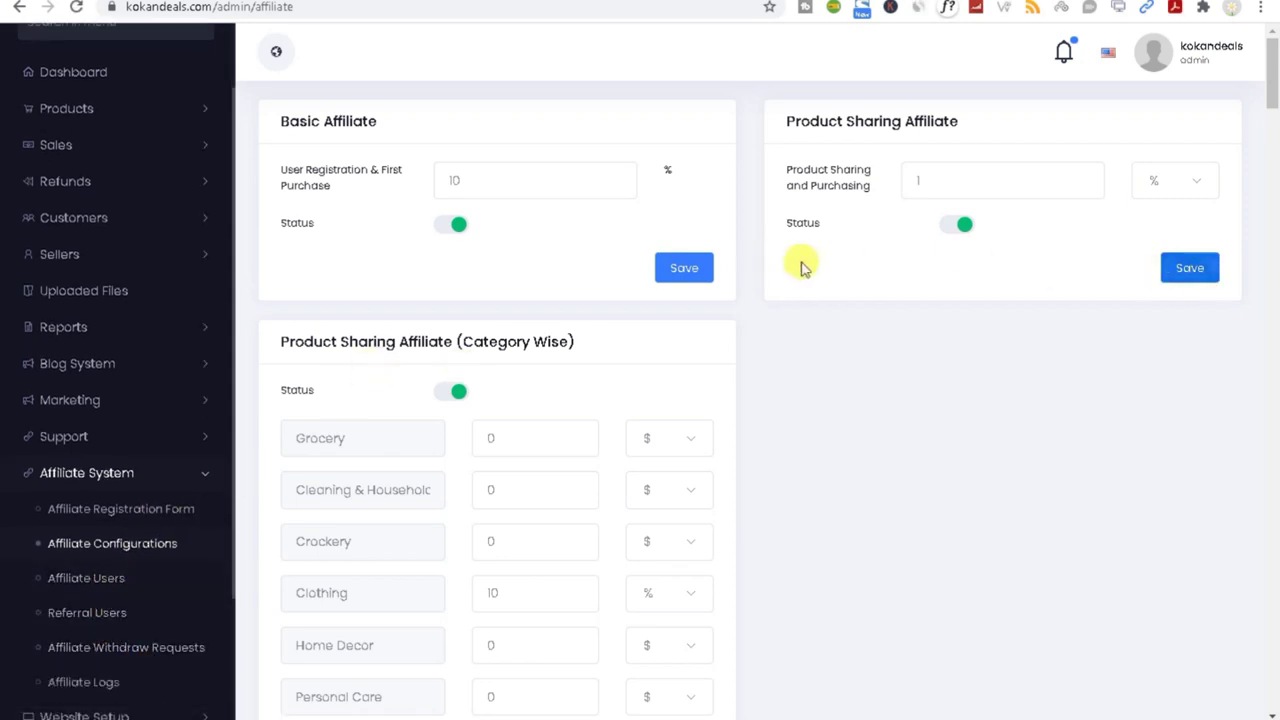
pyautogui.doubleClick(511, 436)
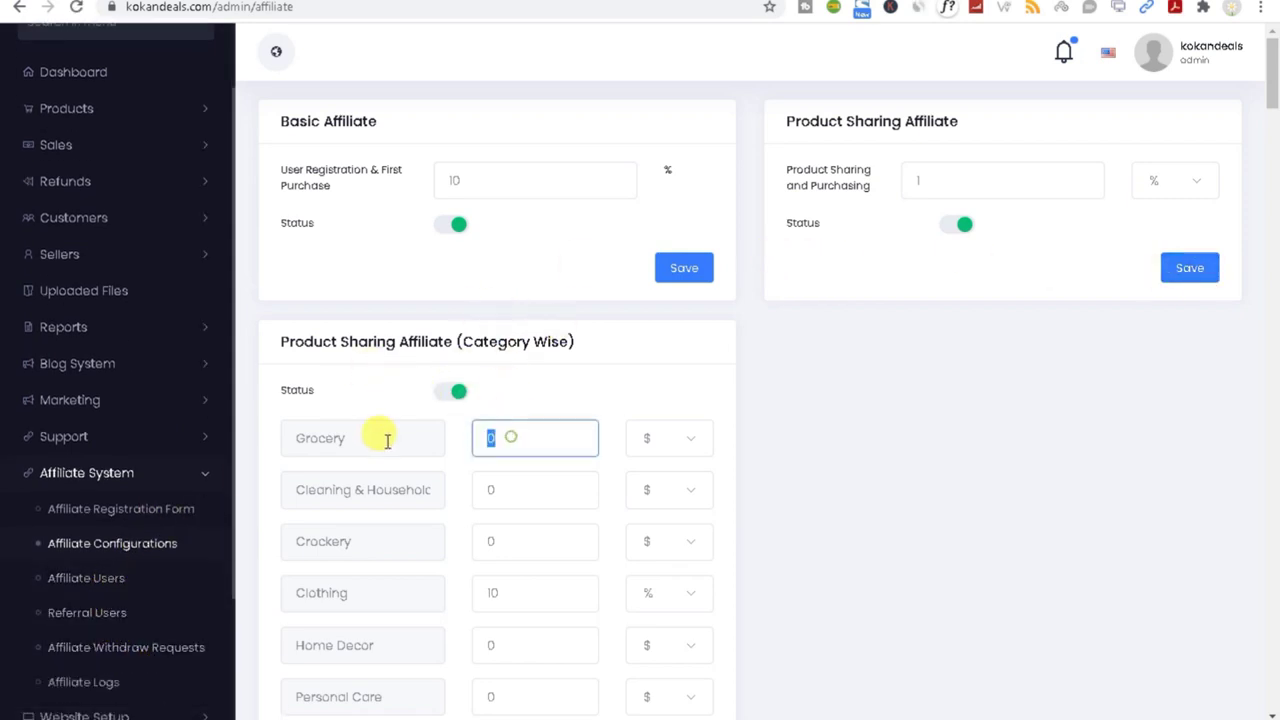
pyautogui.doubleClick(503, 491)
pyautogui.doubleClick(544, 545)
pyautogui.doubleClick(522, 596)
pyautogui.doubleClick(495, 645)
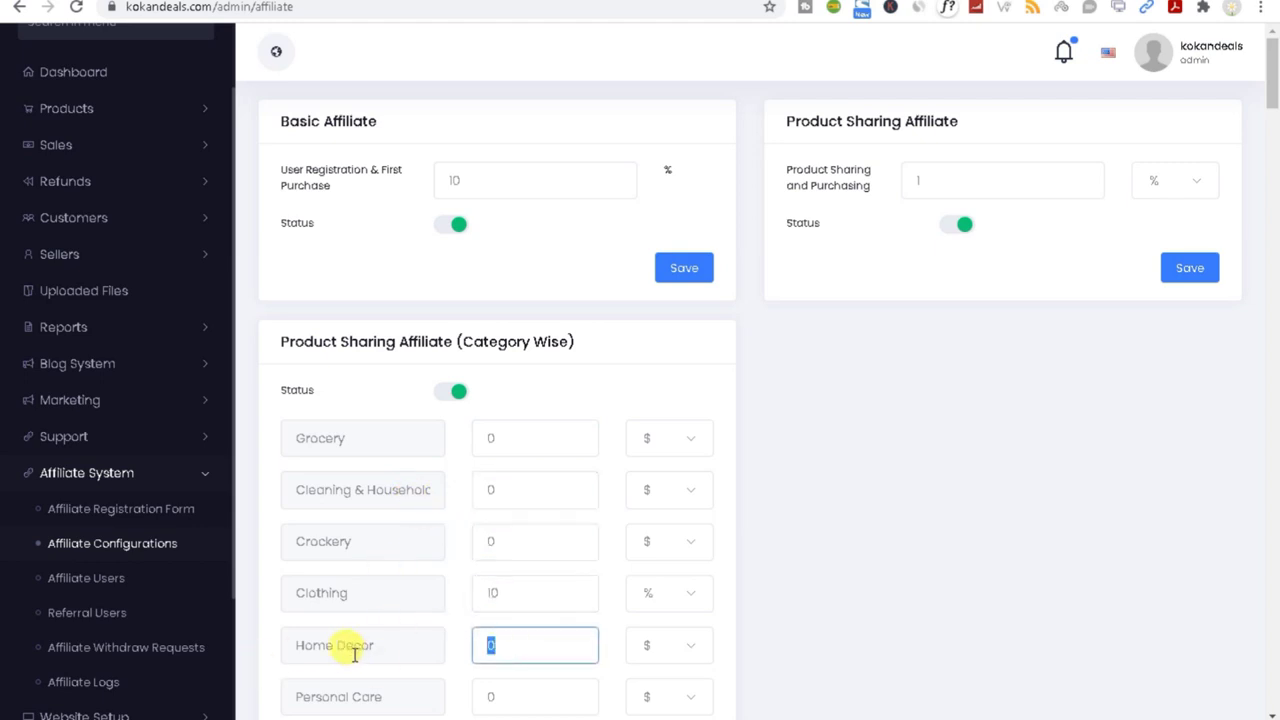
# Step: Visit Affiliate Users, return to the configuration, then open Affiliate Logs, which shows Error 500
pyautogui.click(103, 588)
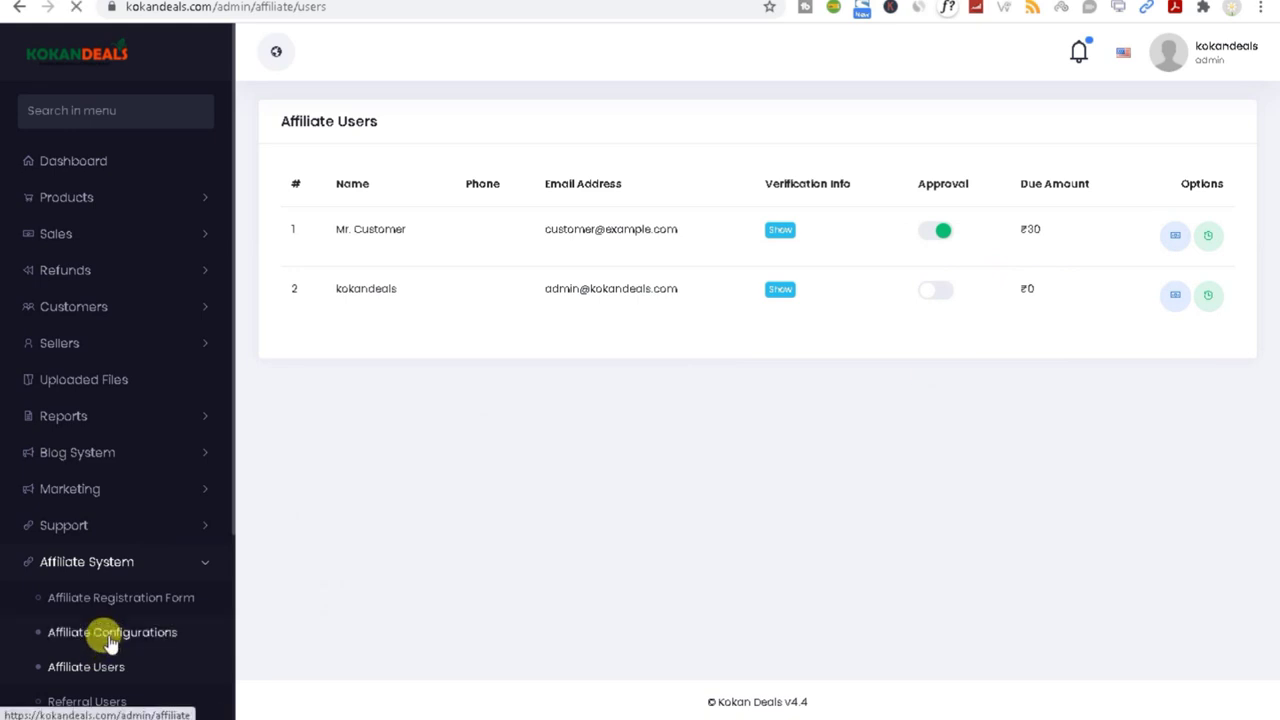
pyautogui.click(517, 434)
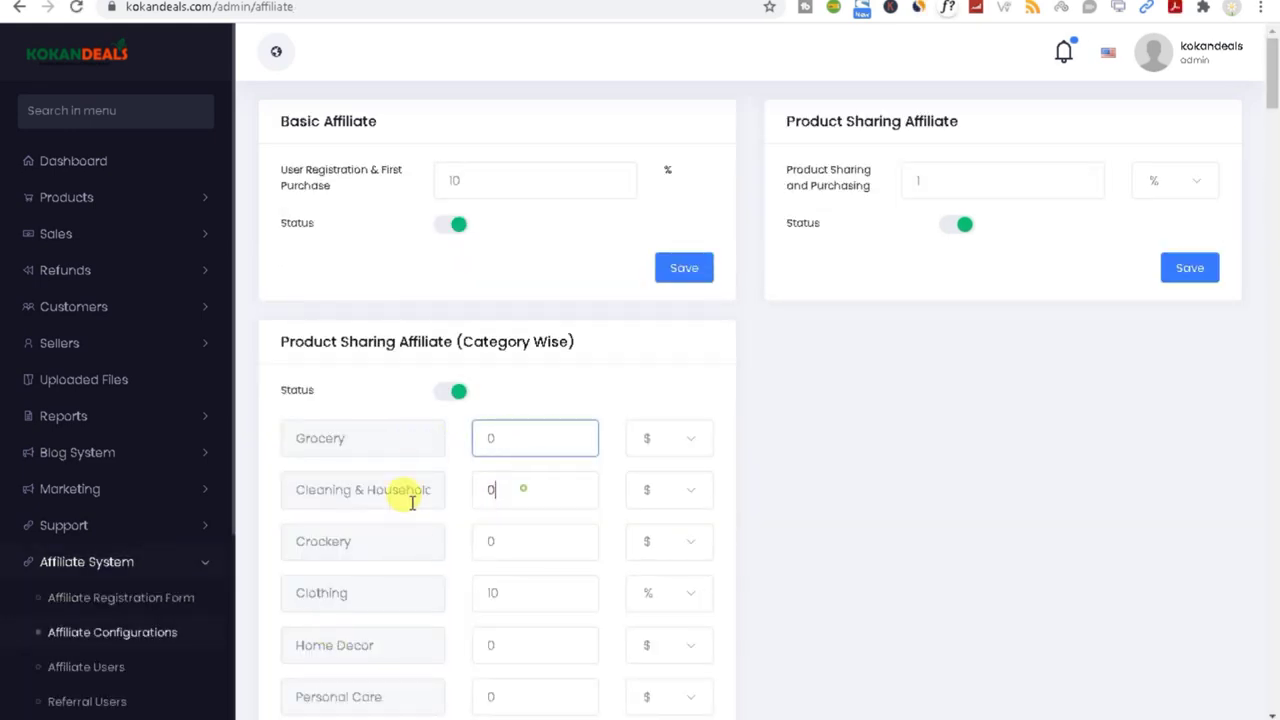
pyautogui.press('Tab')
pyautogui.scroll(-5, 171, 565)
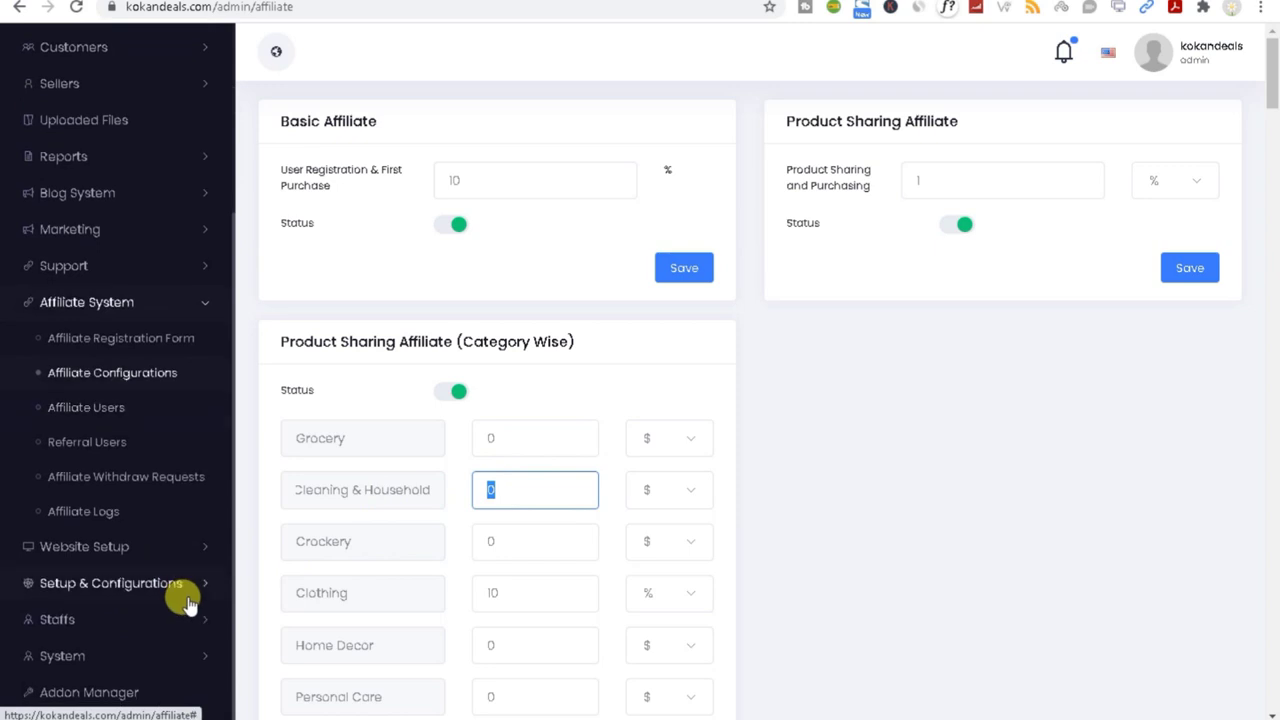
pyautogui.click(977, 718)
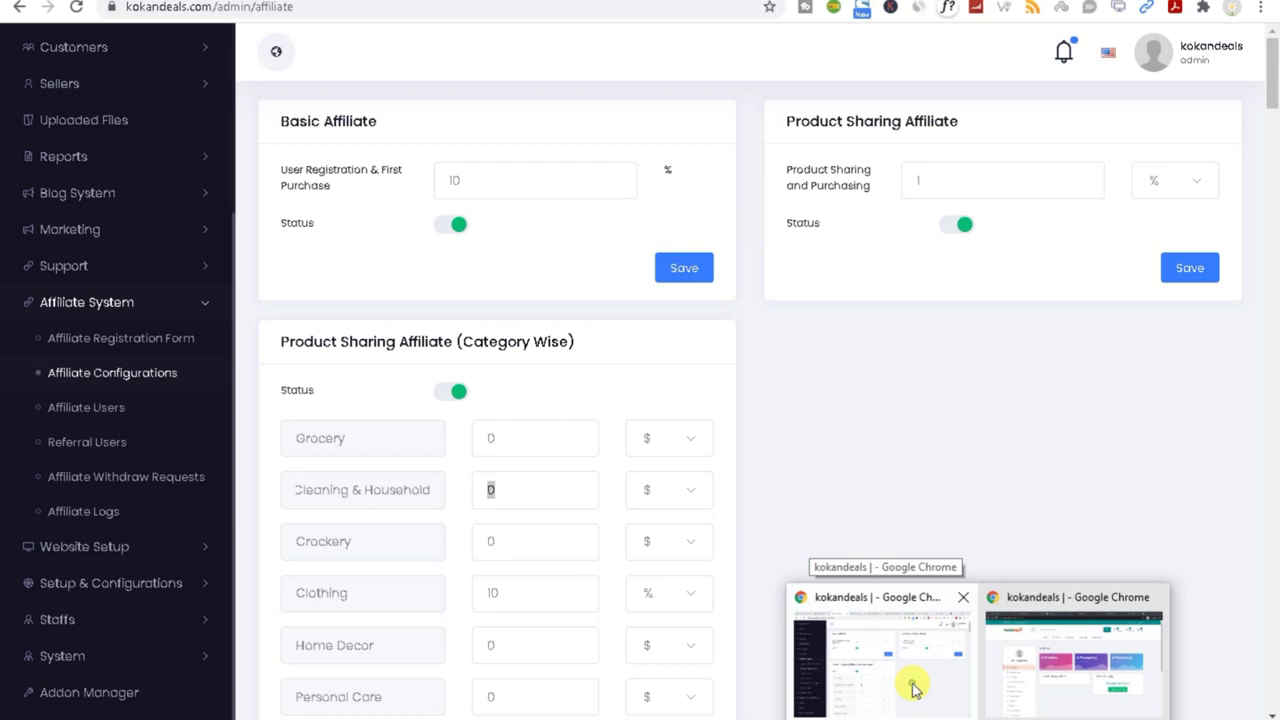
pyautogui.click(912, 688)
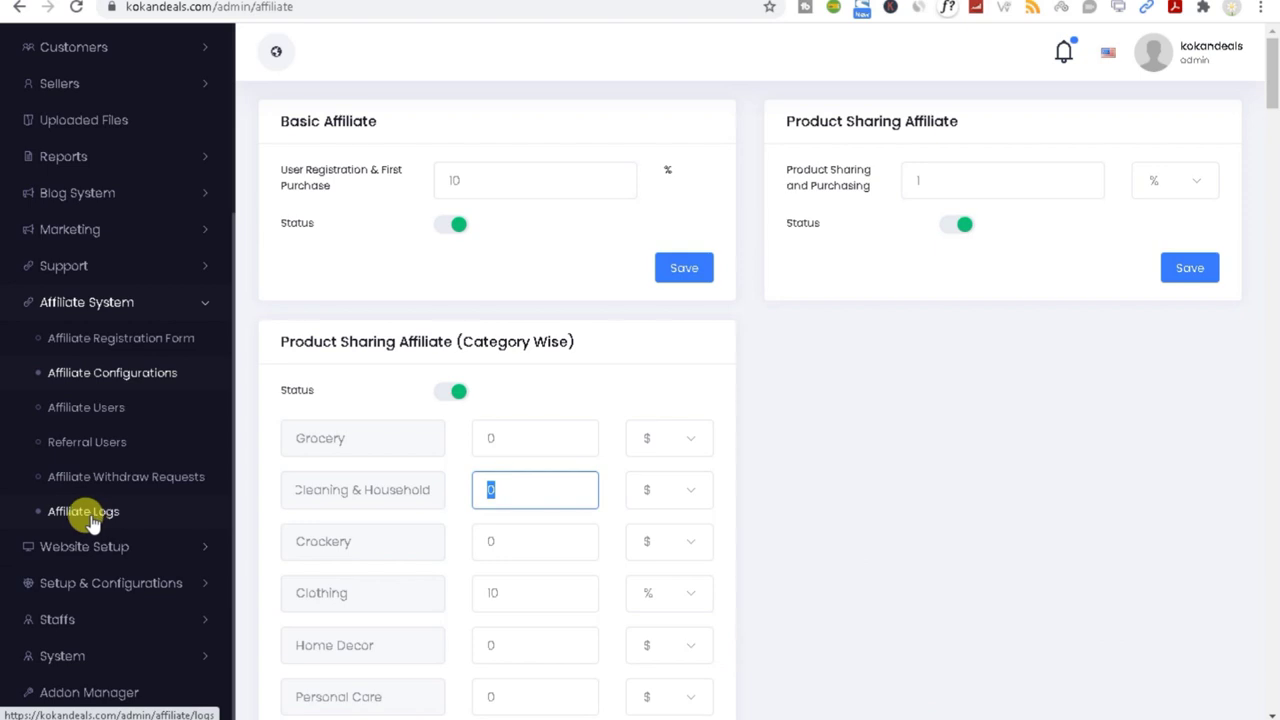
pyautogui.click(70, 518)
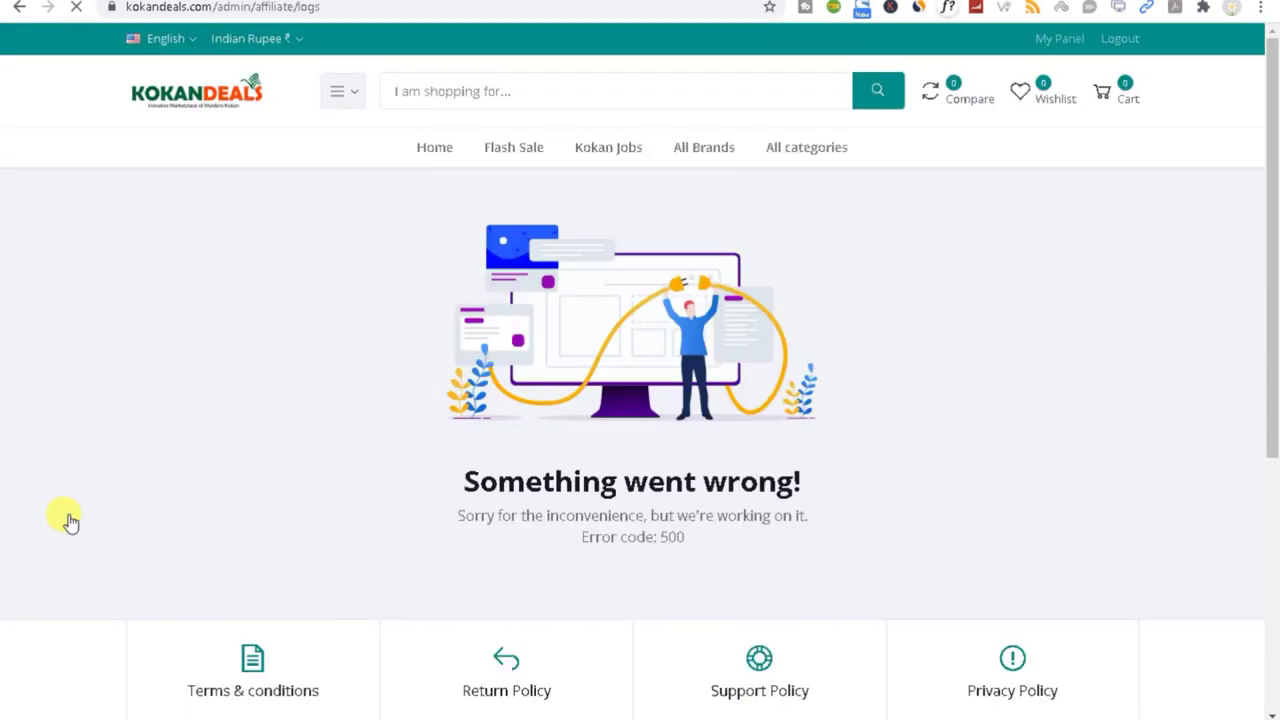
# Step: Confirm Affiliate Withdraw Requests lists 'Nothing Found', then switch to the customer's storefront window
pyautogui.click(15, 9)
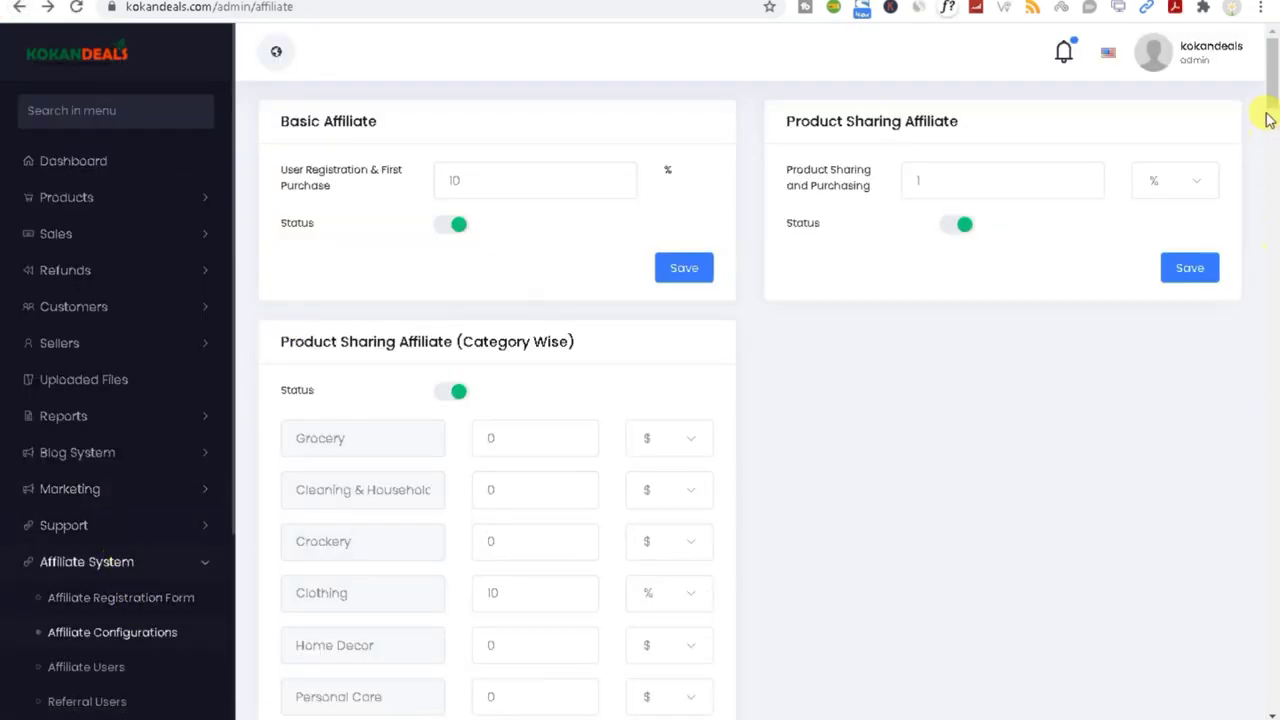
pyautogui.scroll(-7, 1270, 118)
pyautogui.scroll(-3, 163, 562)
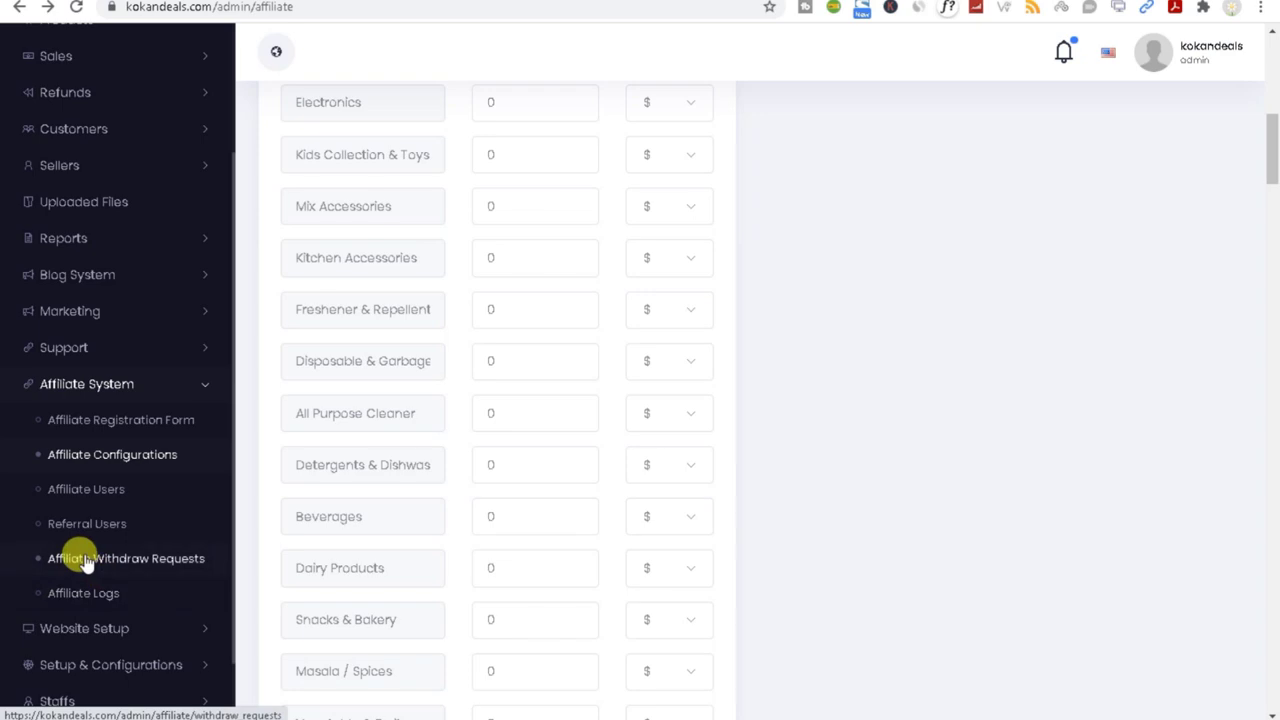
pyautogui.click(77, 560)
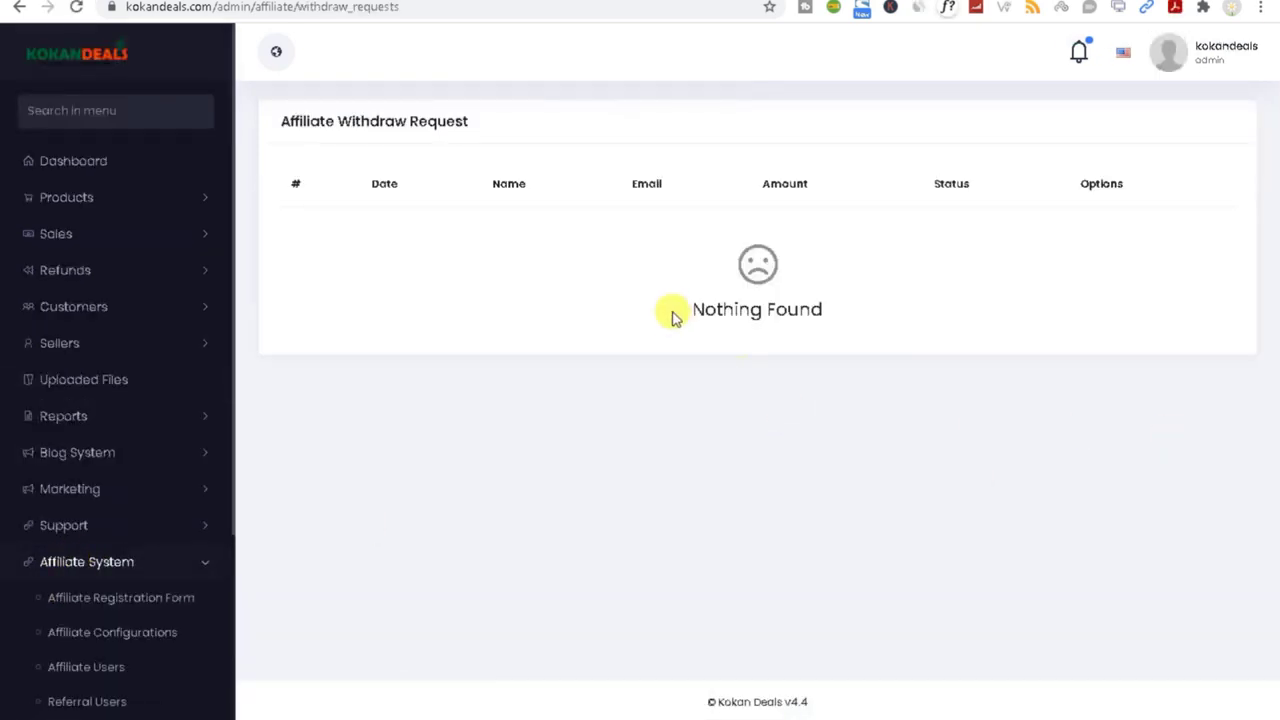
pyautogui.moveTo(672, 312); pyautogui.dragTo(930, 338)
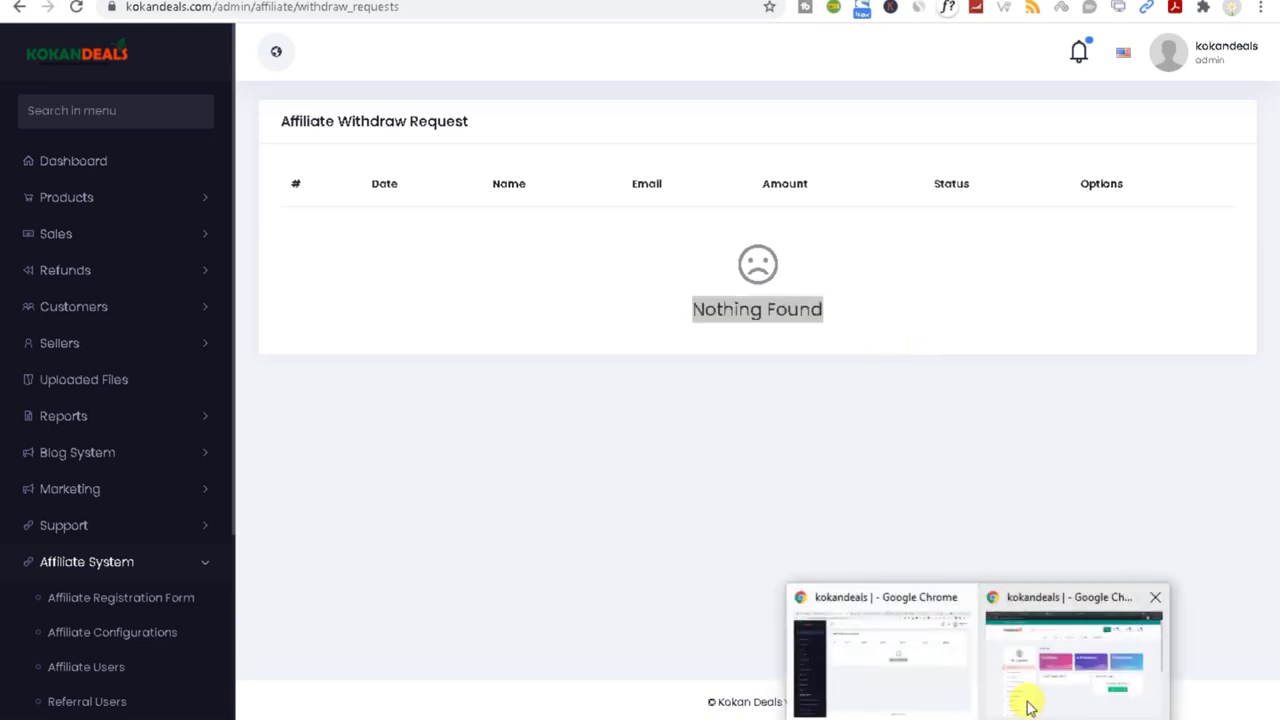
pyautogui.click(1046, 697)
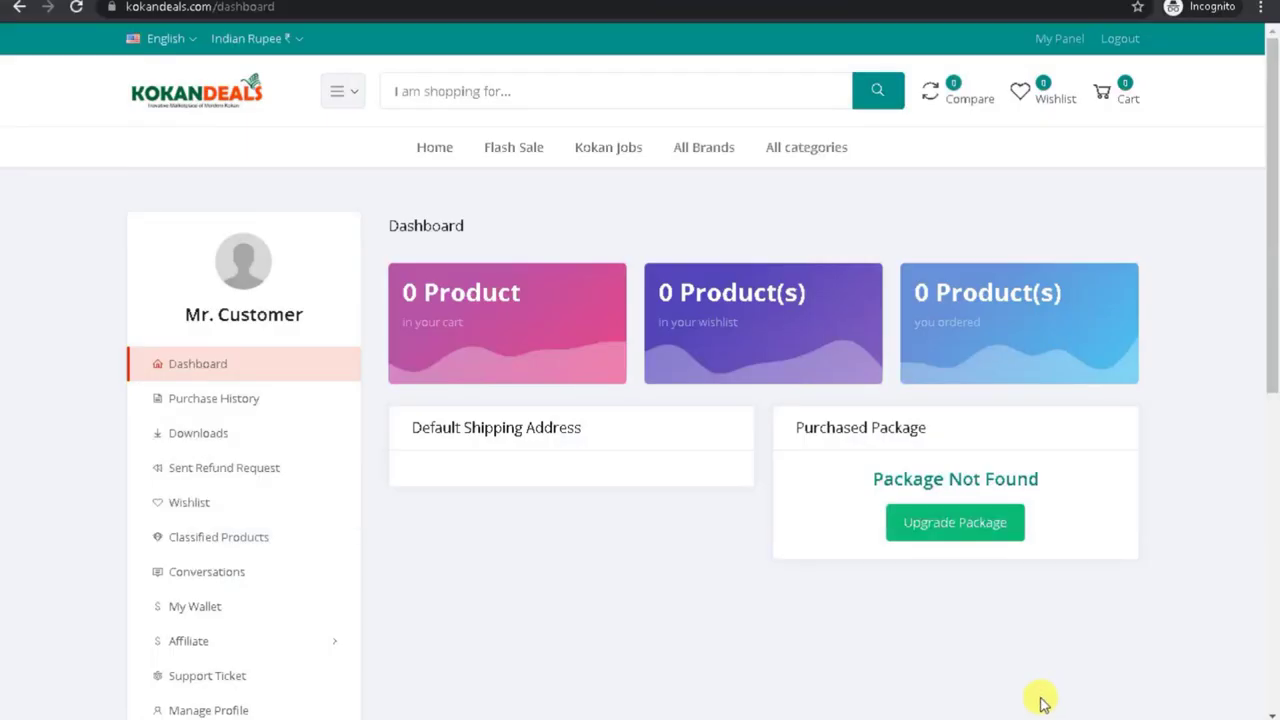
# Step: Open the customer's Affiliate page (₹30 balance) and copy the referral link using Copy and Copy Url
pyautogui.click(234, 648)
pyautogui.scroll(-1, 1275, 283)
pyautogui.scroll(-2, 1275, 283)
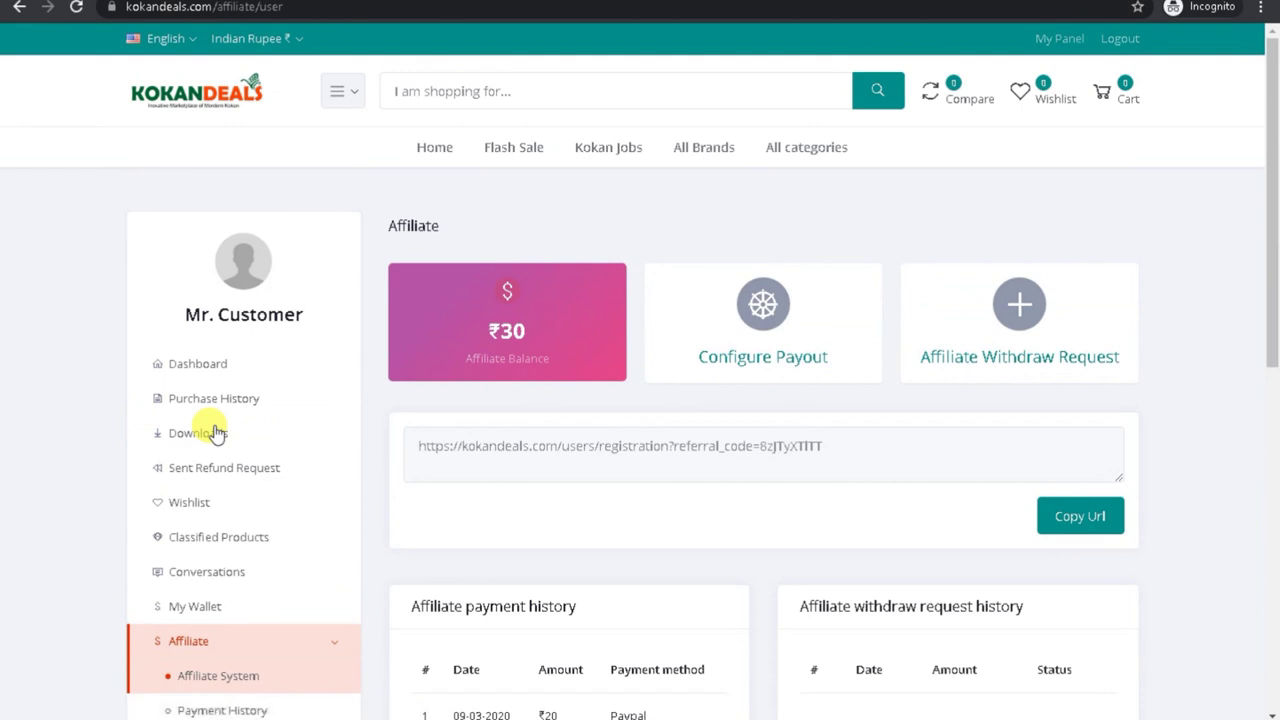
pyautogui.tripleClick(575, 450)
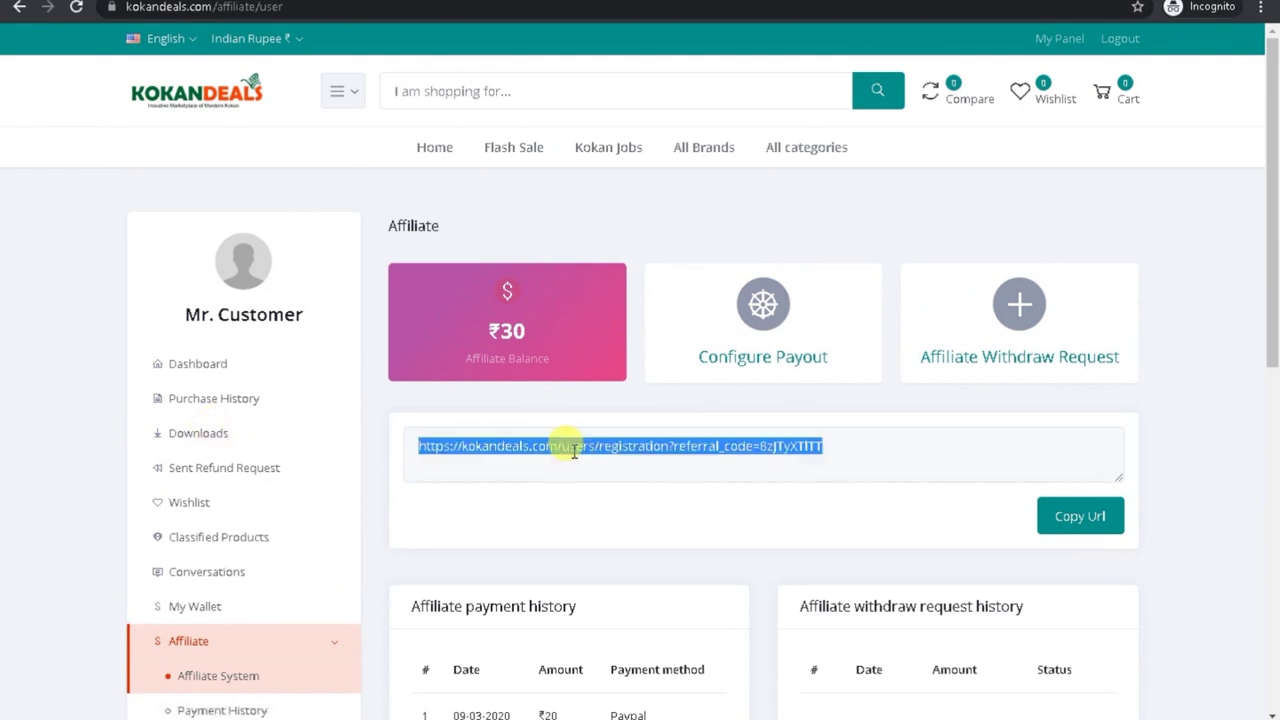
pyautogui.rightClick(581, 451)
pyautogui.click(610, 466)
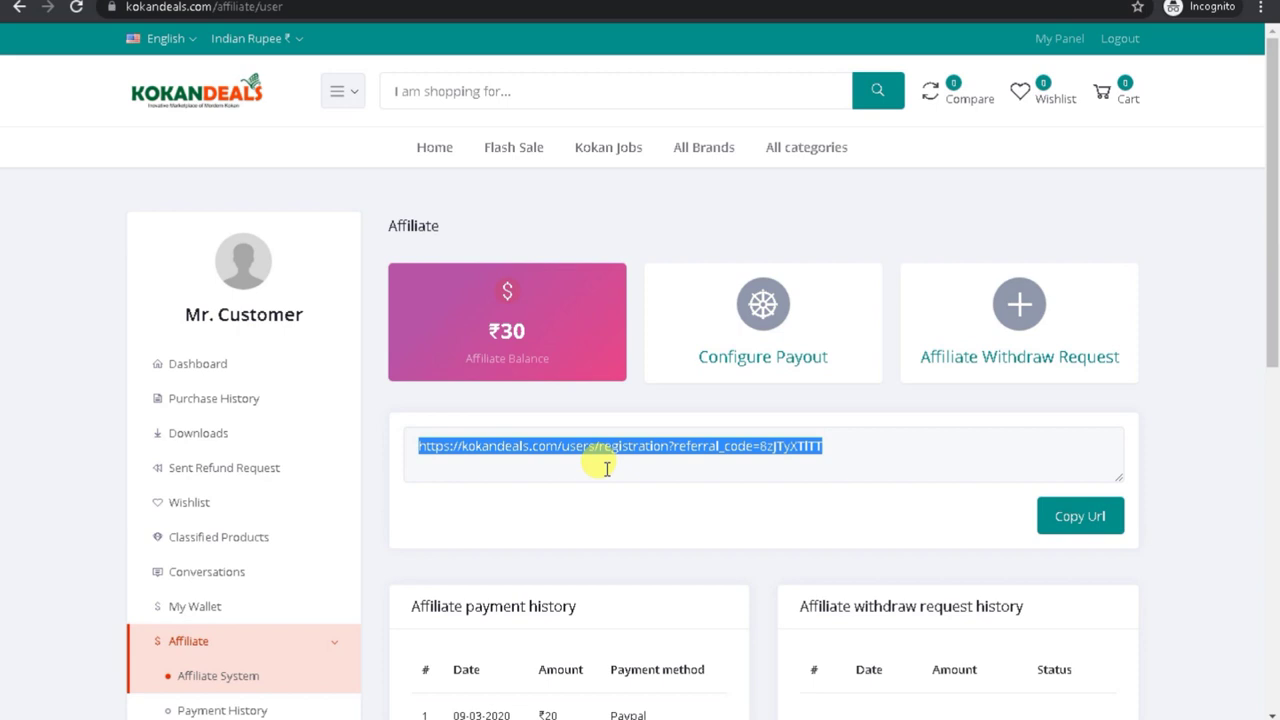
pyautogui.click(617, 450)
pyautogui.click(1072, 520)
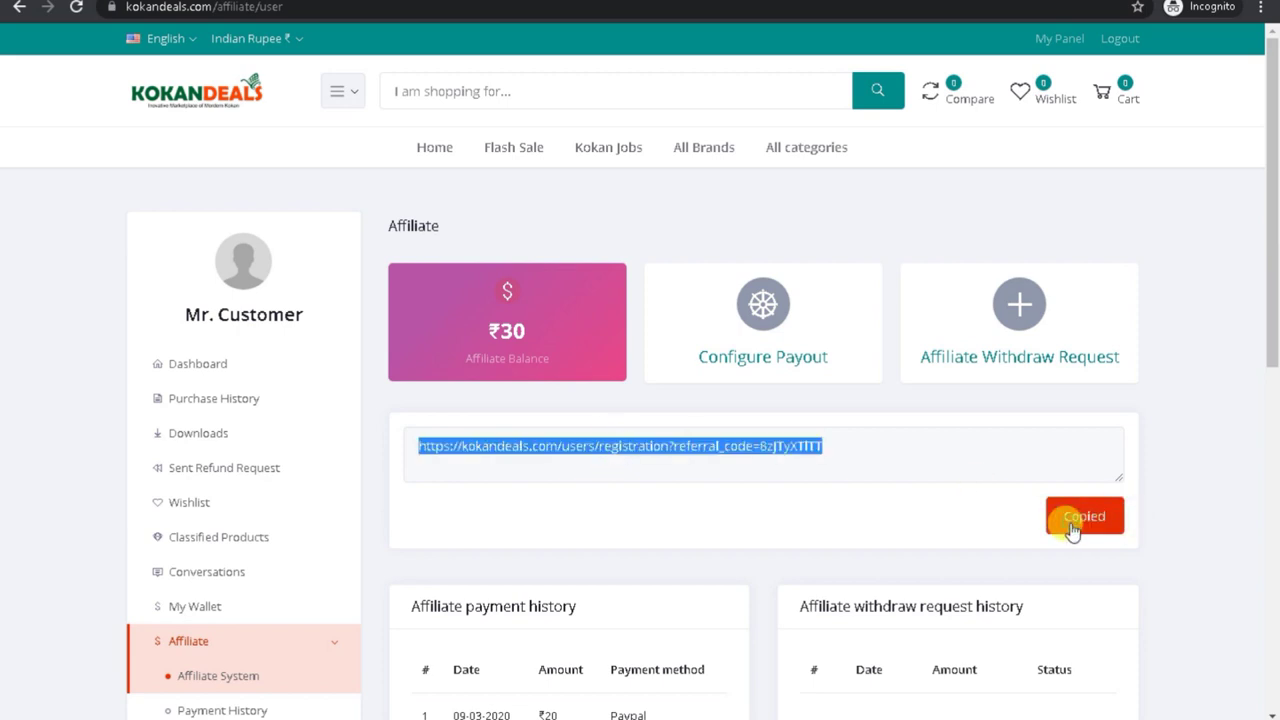
pyautogui.tripleClick(724, 450)
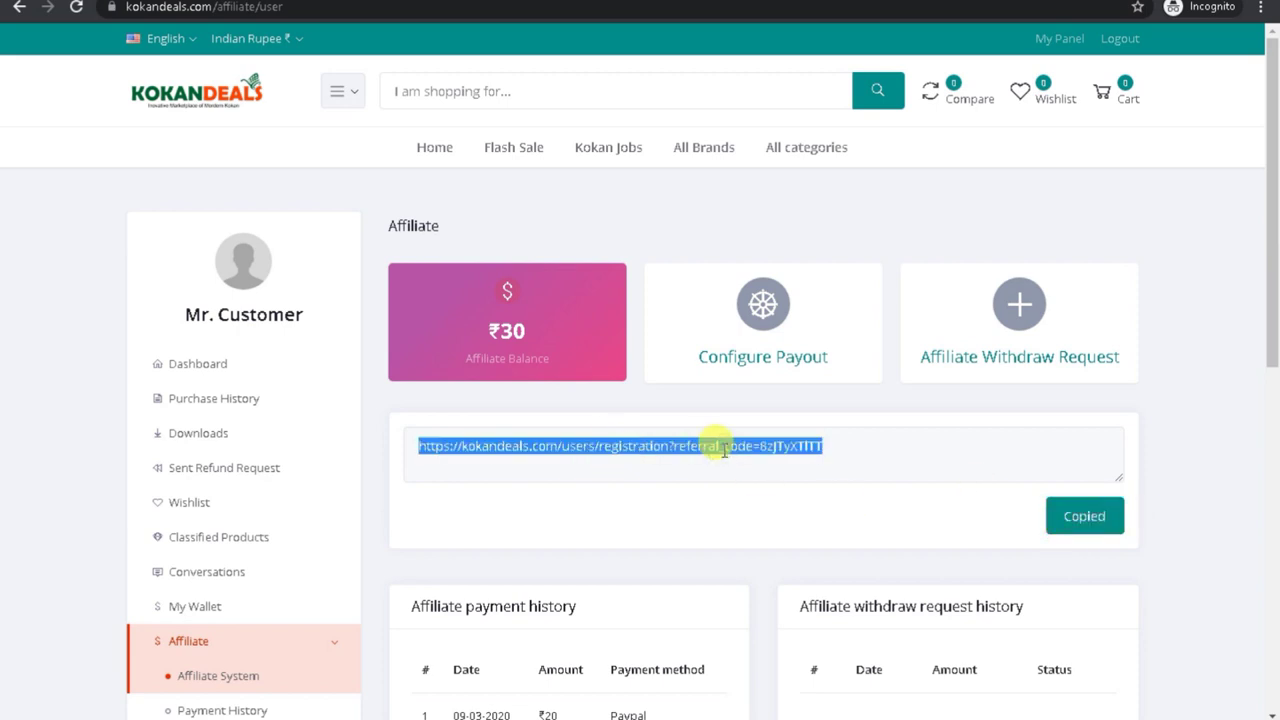
pyautogui.click(770, 345)
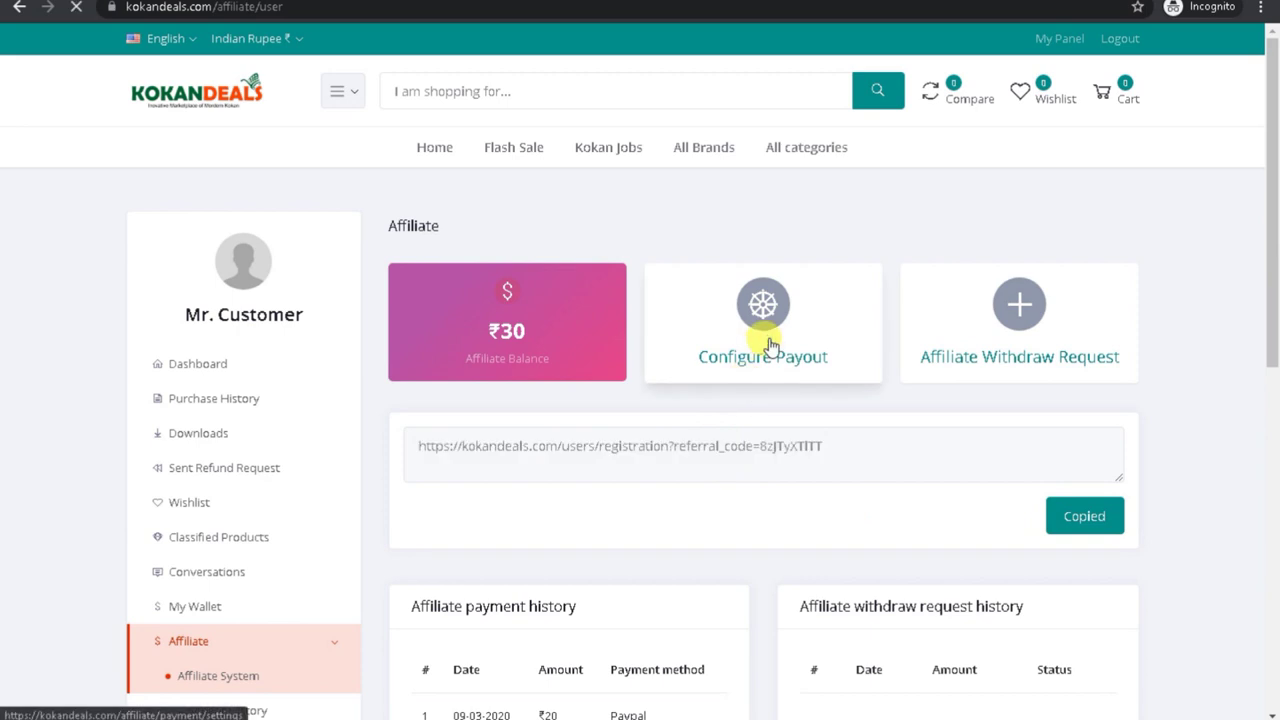
pyautogui.click(640, 346)
pyautogui.doubleClick(640, 346)
pyautogui.click(586, 397)
pyautogui.doubleClick(591, 396)
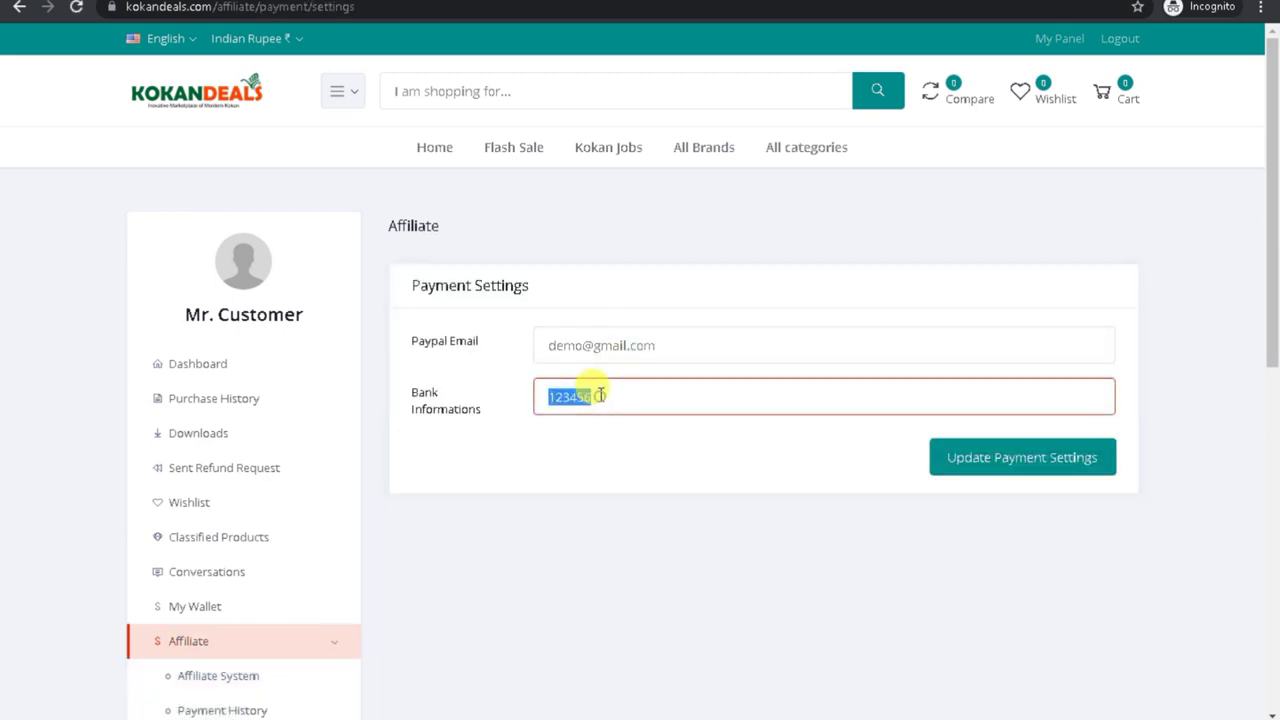
pyautogui.click(586, 350)
pyautogui.doubleClick(587, 346)
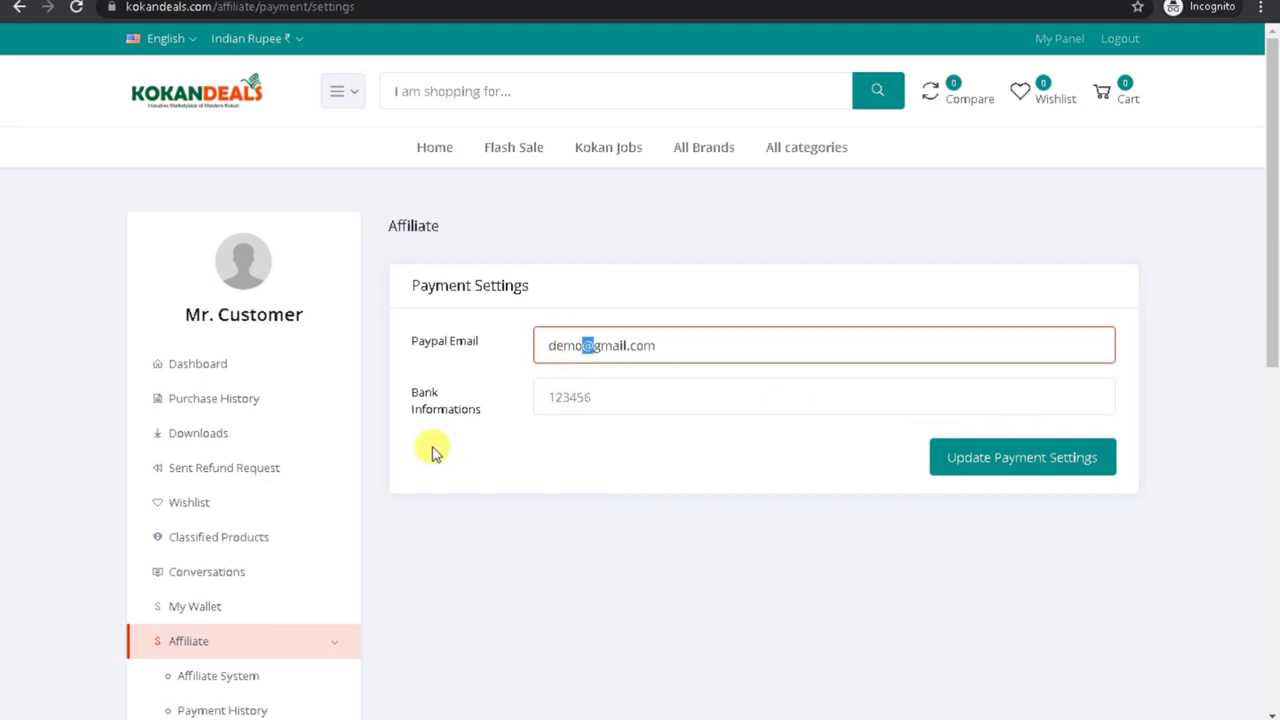
pyautogui.moveTo(1270, 285); pyautogui.dragTo(1271, 354)
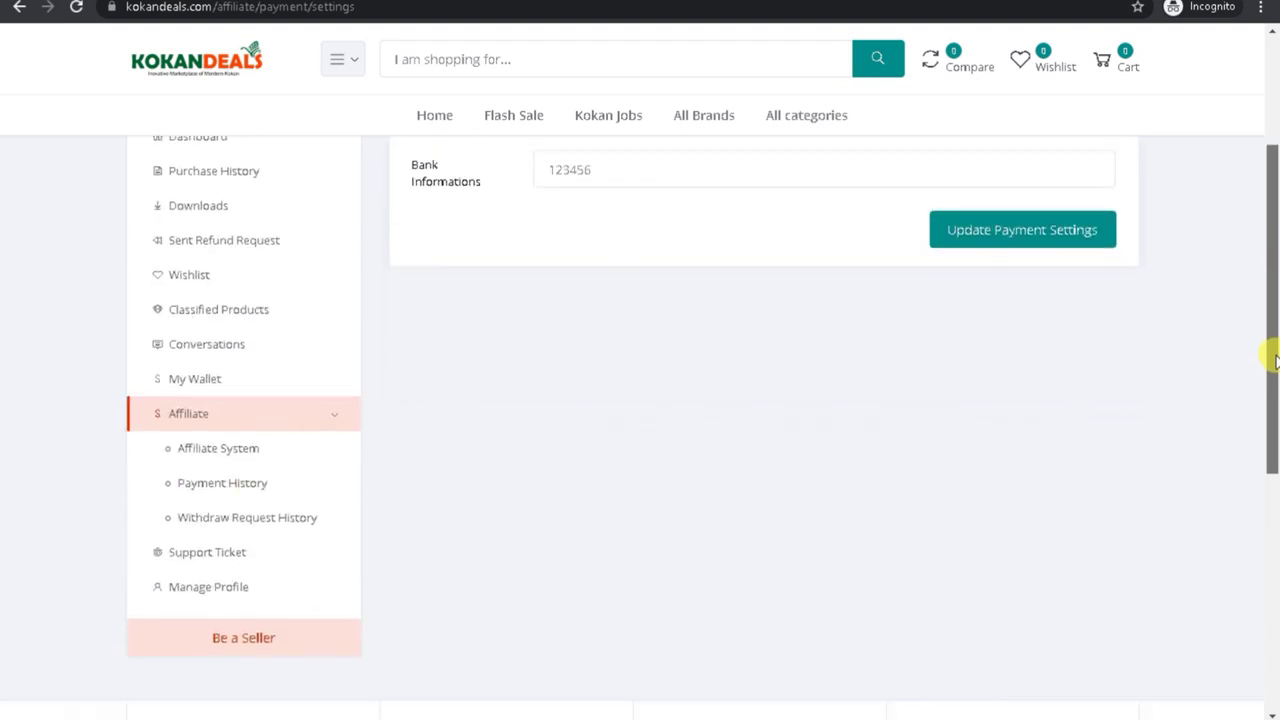
pyautogui.click(222, 449)
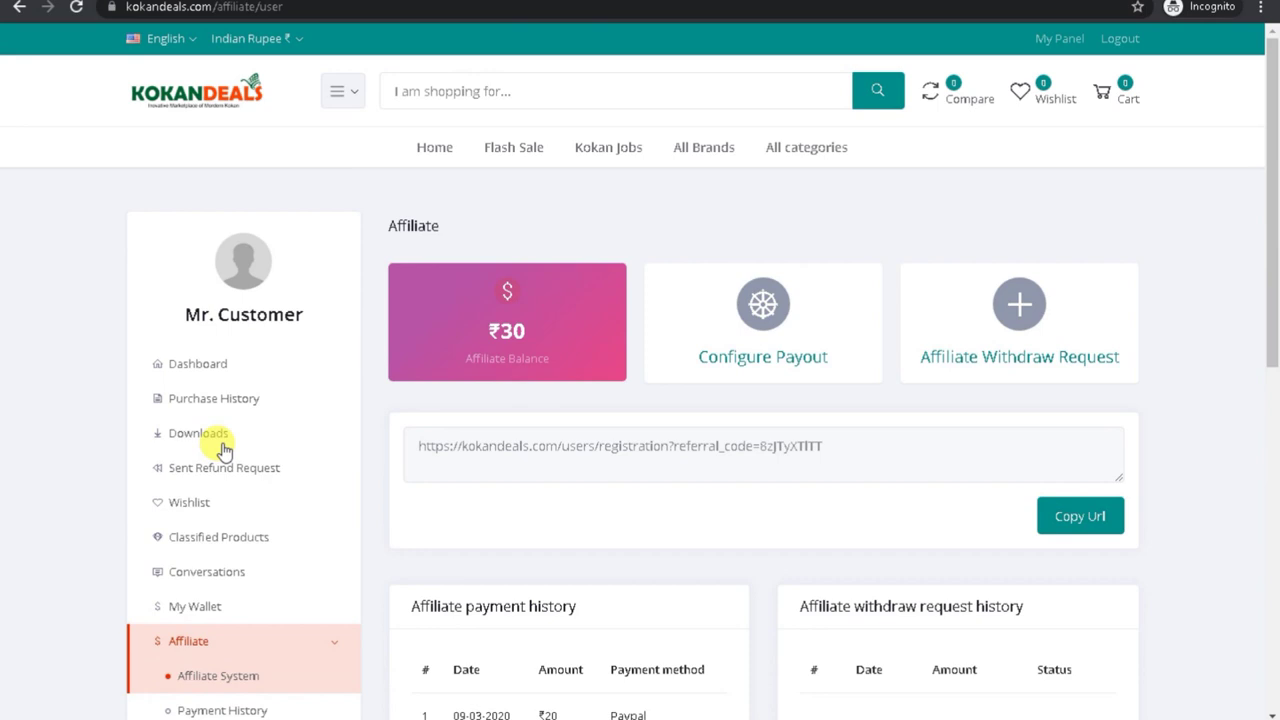
pyautogui.tripleClick(540, 446)
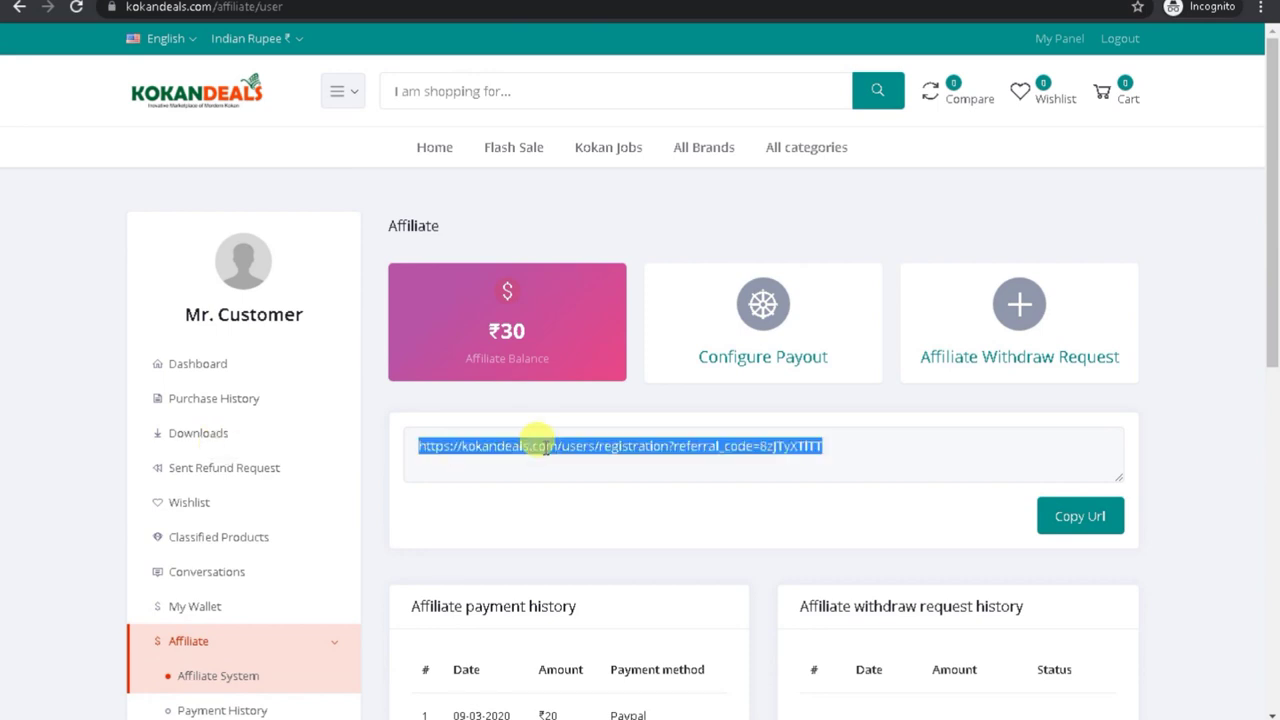
# Step: Submit a ₹10 affiliate withdraw request and check it appears as Pending in the history
pyautogui.click(930, 360)
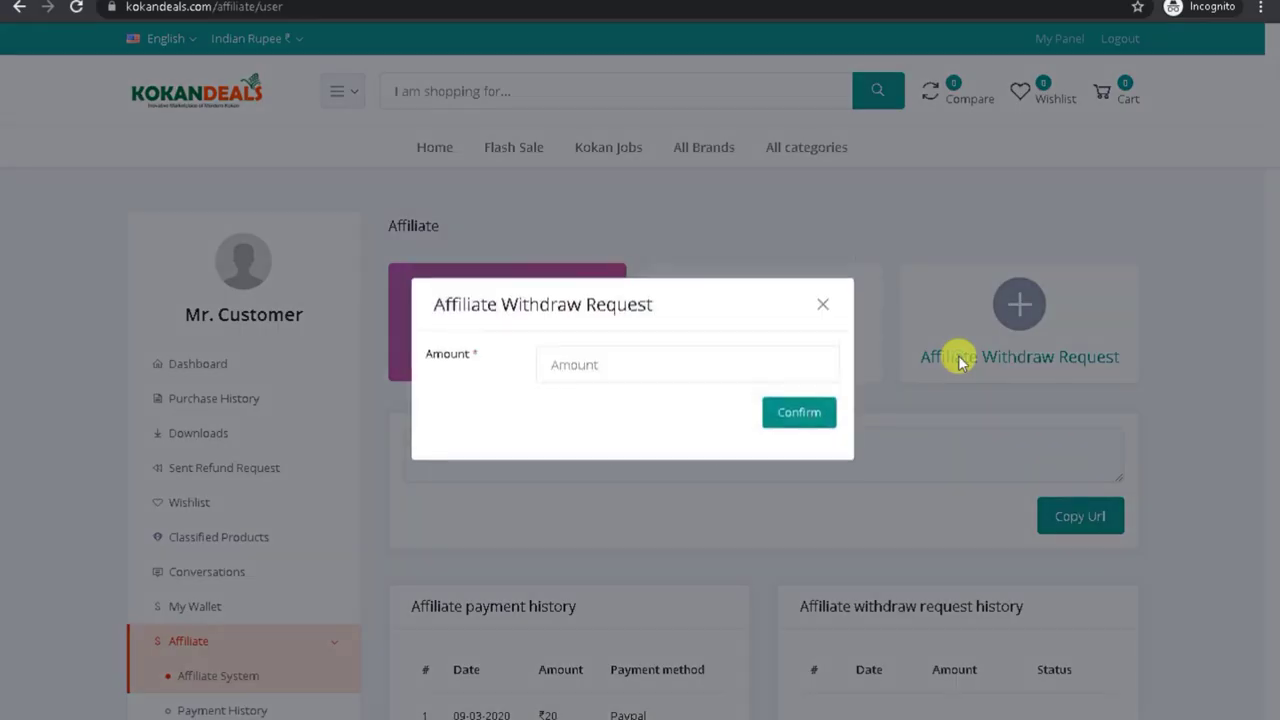
pyautogui.click(585, 368)
pyautogui.click(477, 402)
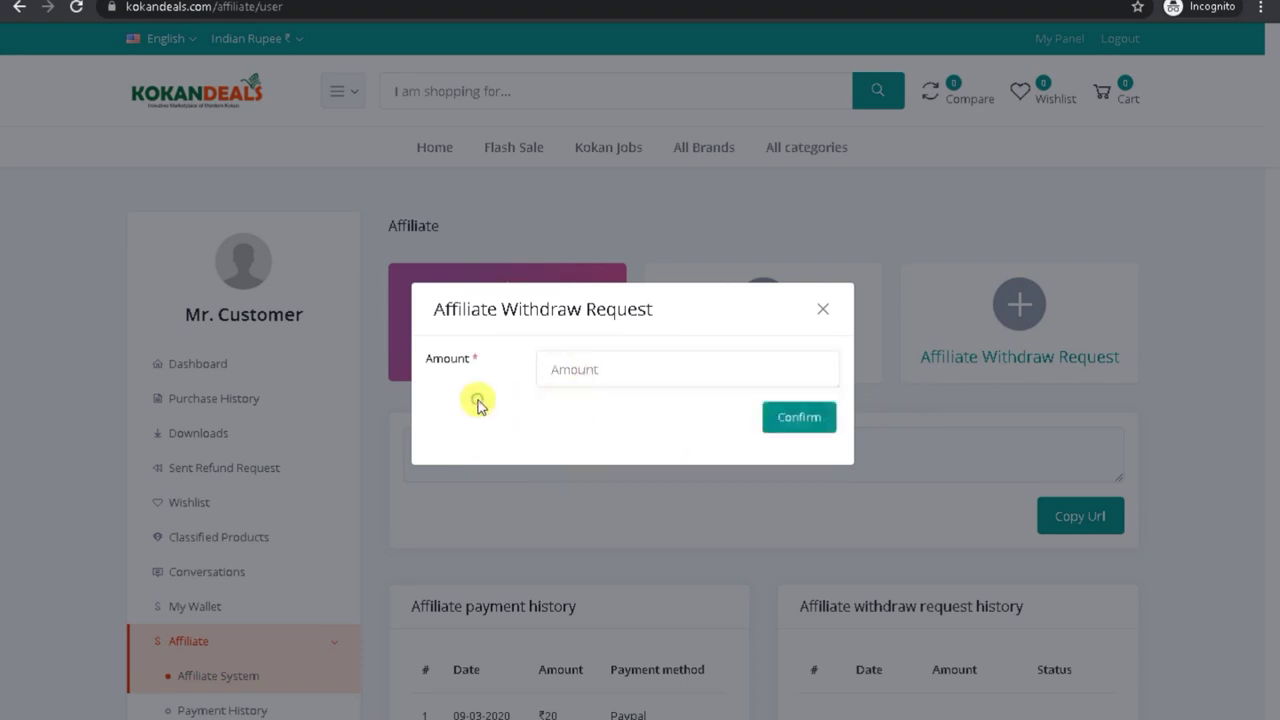
pyautogui.click(584, 369)
pyautogui.write('10')
pyautogui.click(783, 417)
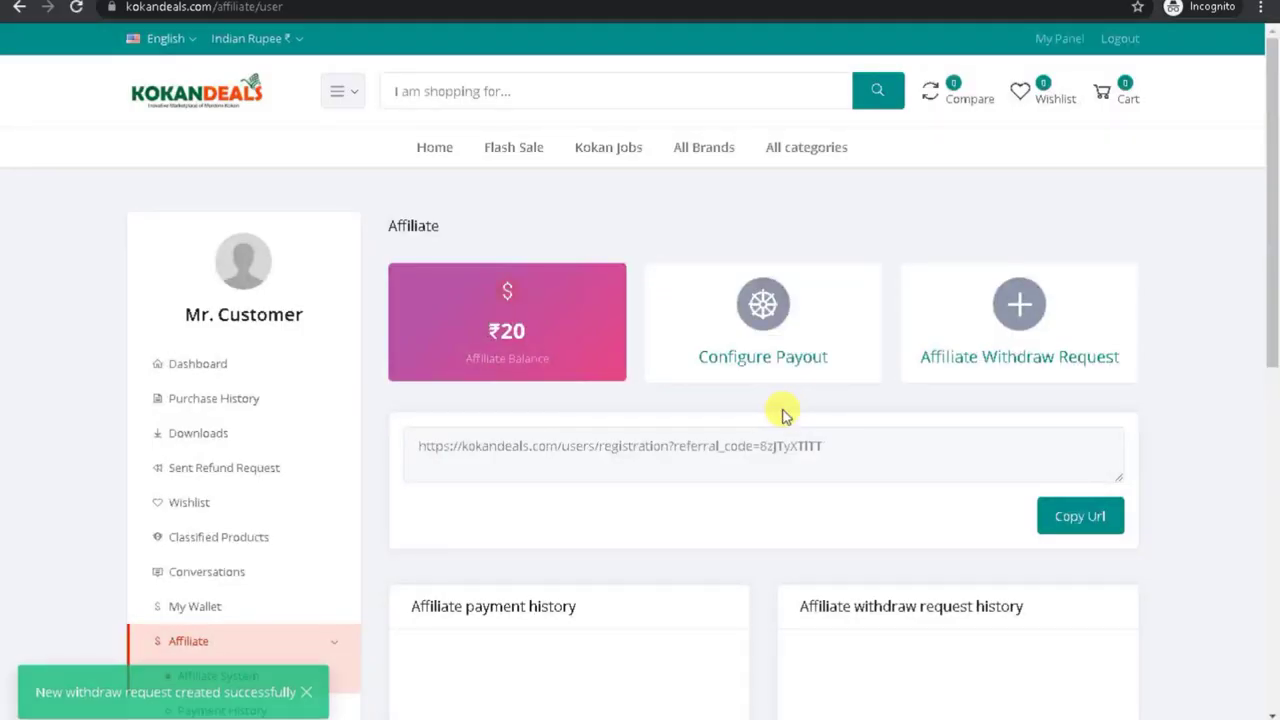
pyautogui.scroll(-1, 803, 608)
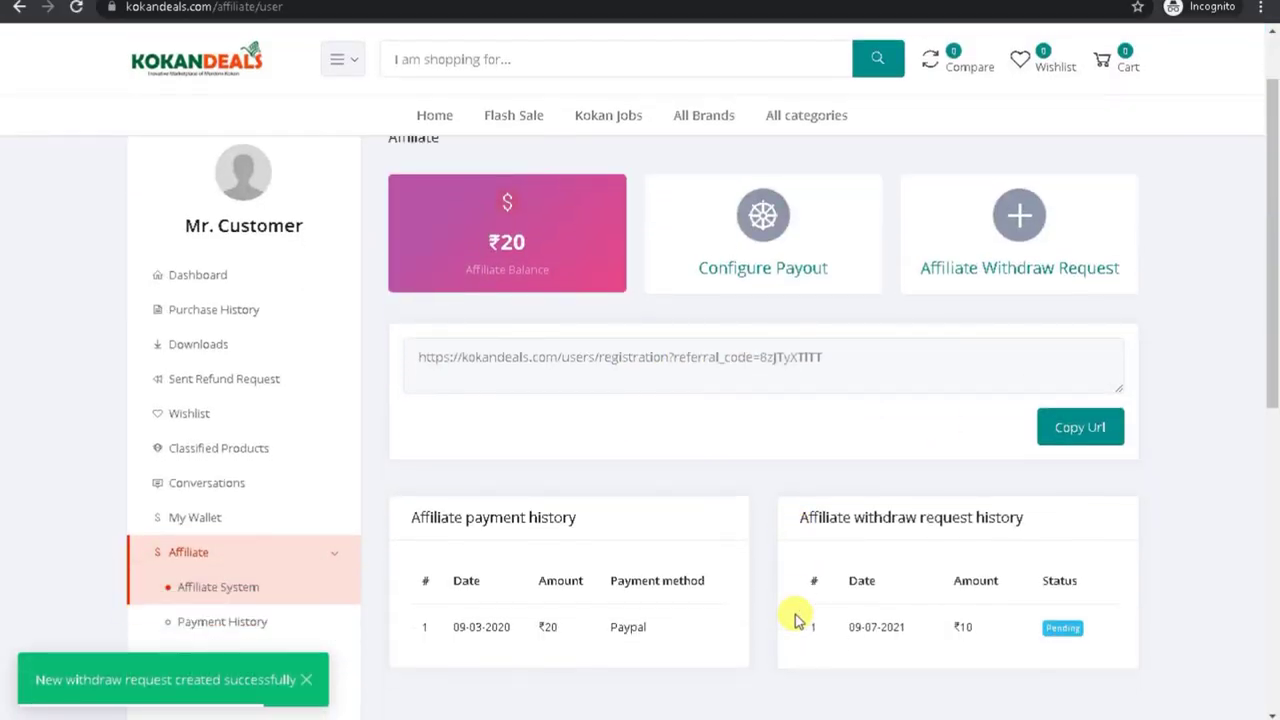
# Step: Reload the admin withdraw requests and pay the ₹10 request using Bank as payment method
pyautogui.click(855, 703)
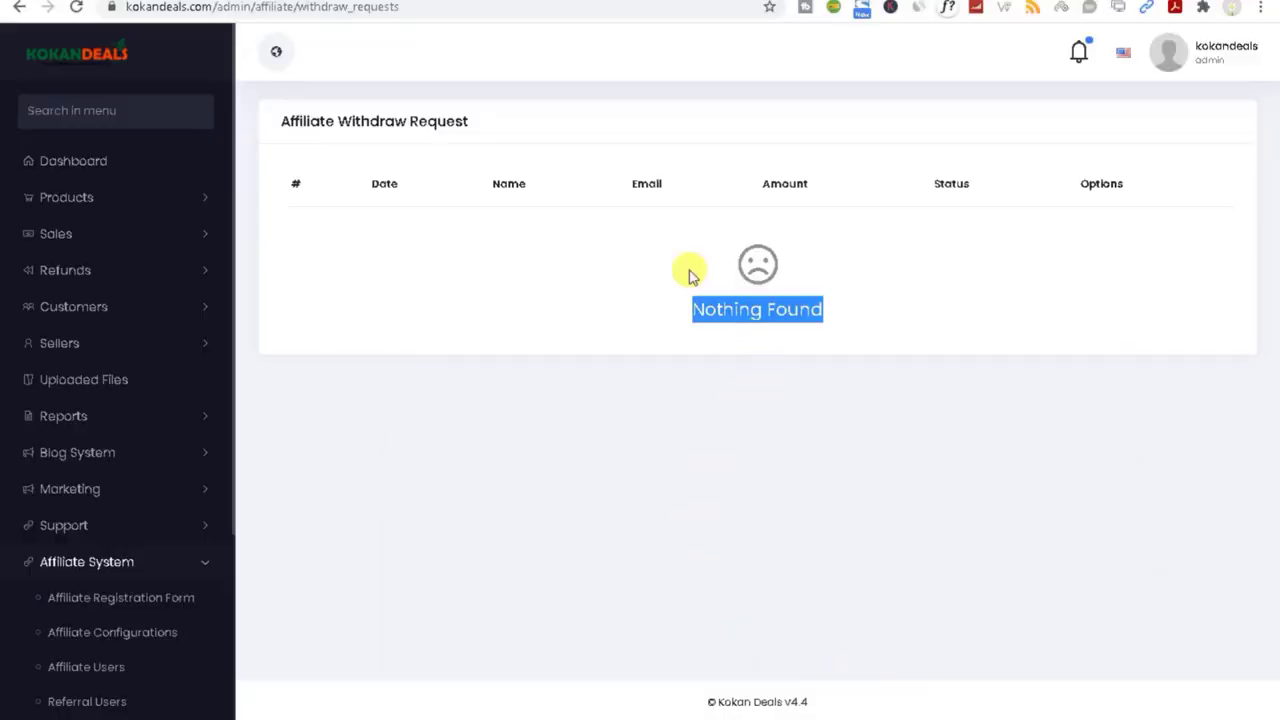
pyautogui.click(77, 7)
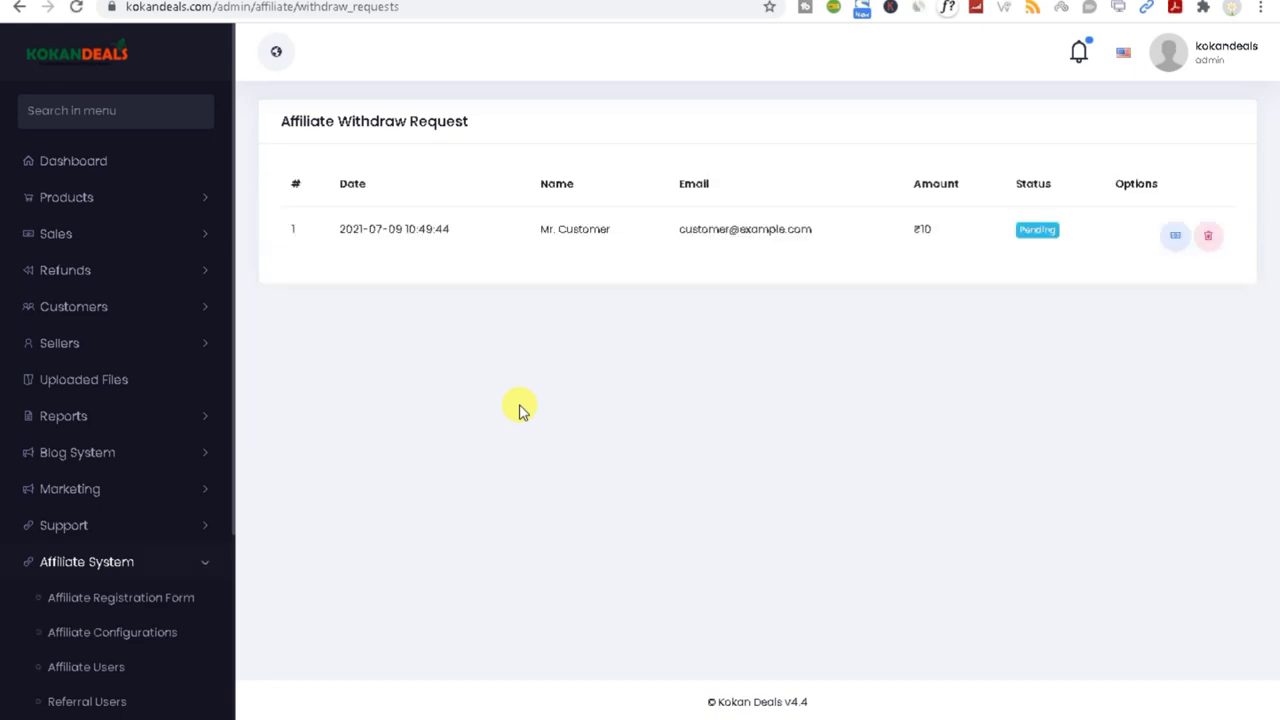
pyautogui.click(1074, 254)
pyautogui.click(1177, 237)
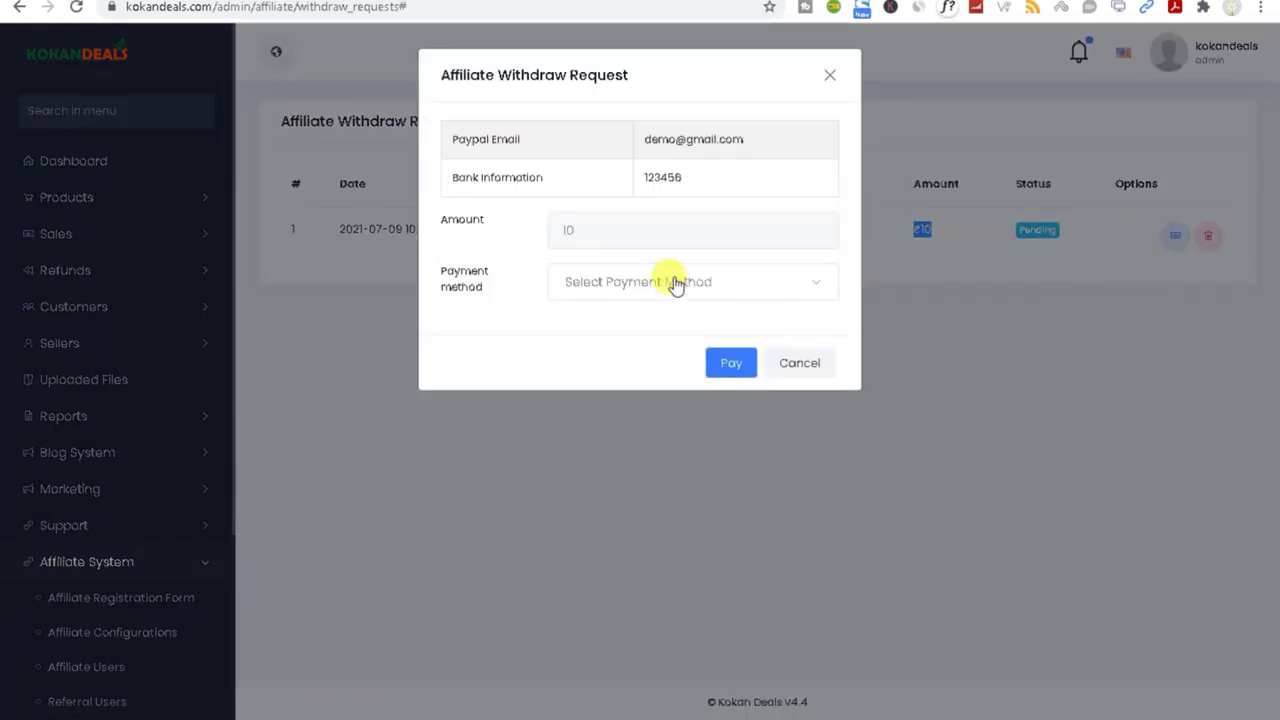
pyautogui.click(676, 286)
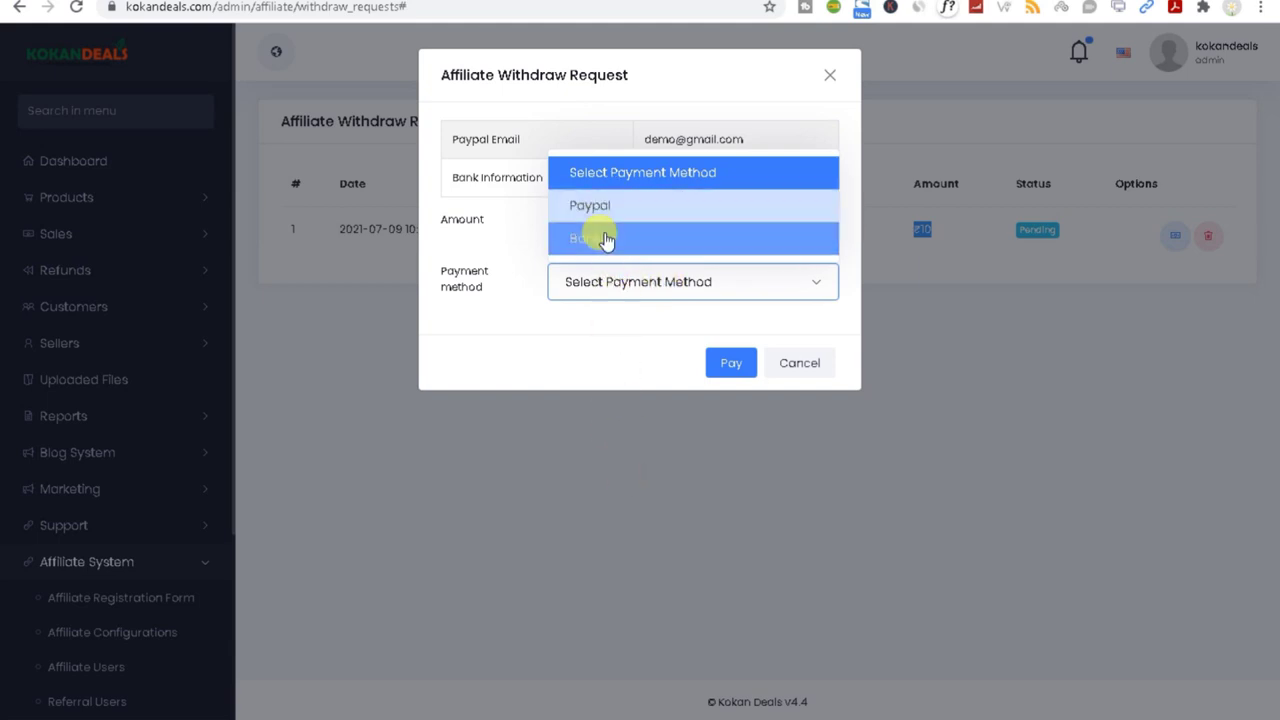
pyautogui.click(607, 216)
pyautogui.click(619, 284)
pyautogui.click(608, 242)
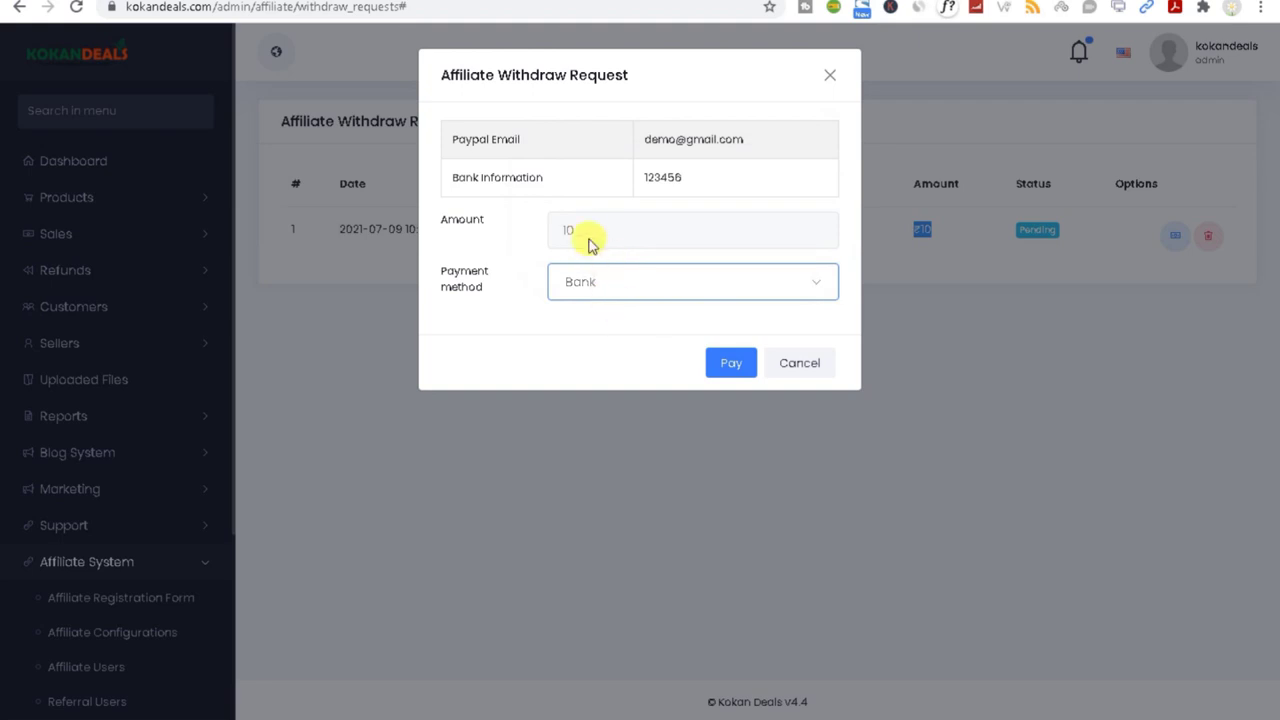
pyautogui.click(730, 363)
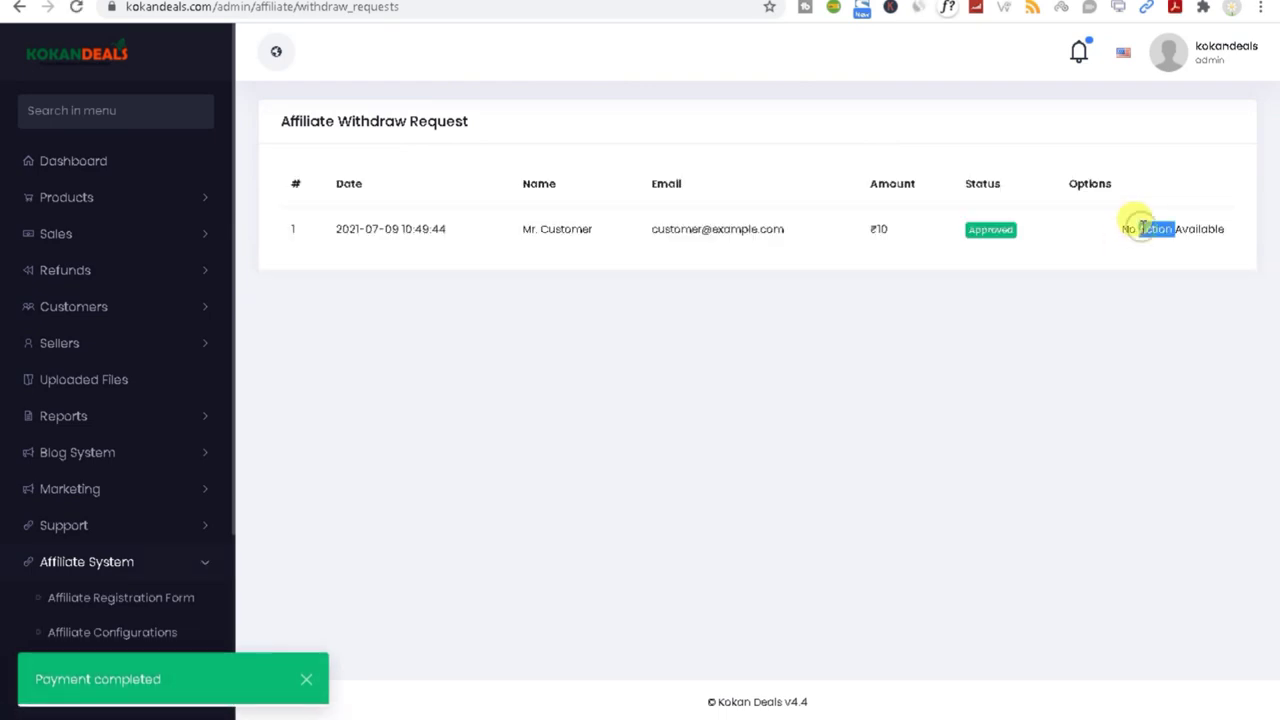
# Step: Review the approved request, then collapse Affiliate System and expand the Setup & Configurations sidebar group
pyautogui.moveTo(548, 229); pyautogui.dragTo(1025, 240)
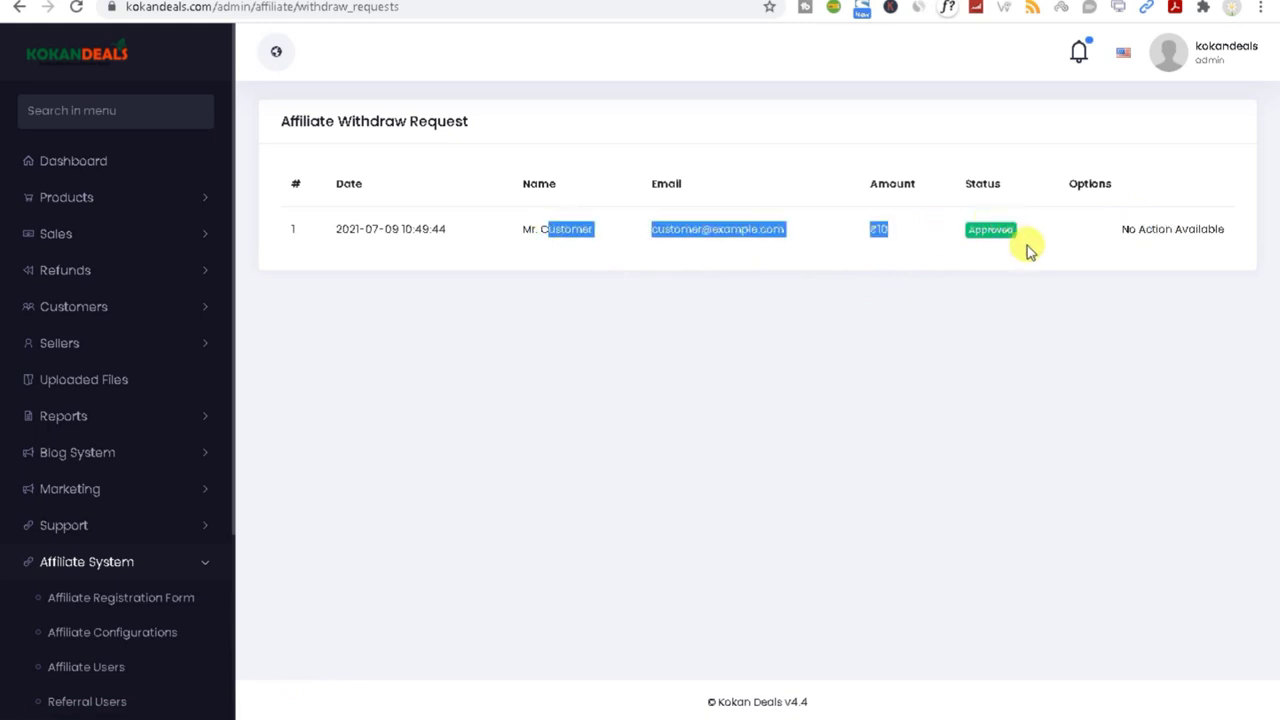
pyautogui.scroll(-3, 120, 580)
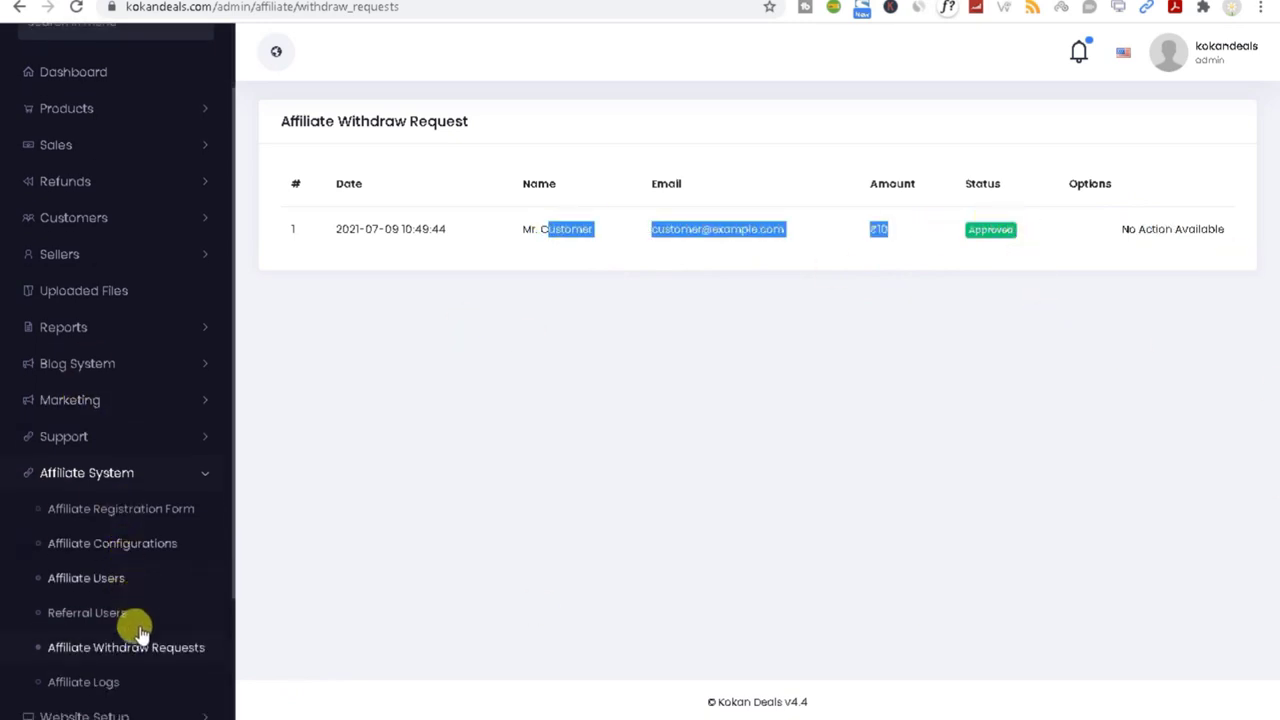
pyautogui.scroll(1, 140, 680)
pyautogui.scroll(-4, 140, 682)
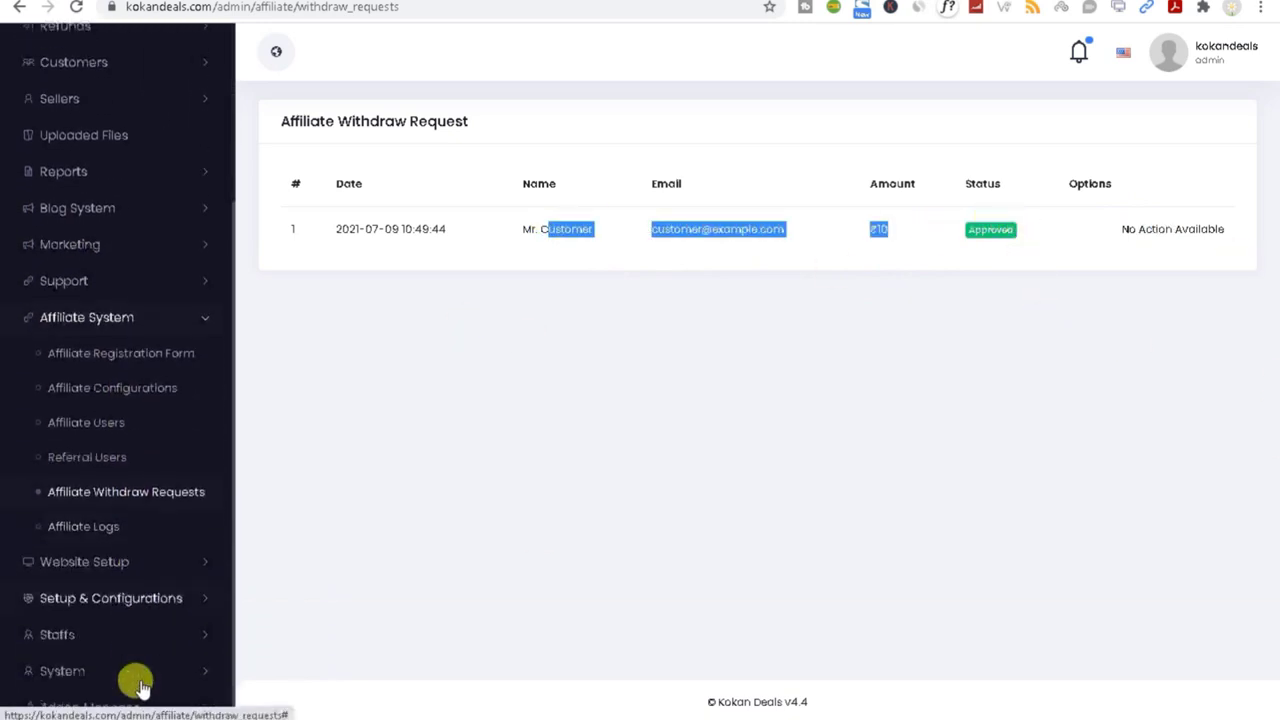
pyautogui.click(190, 305)
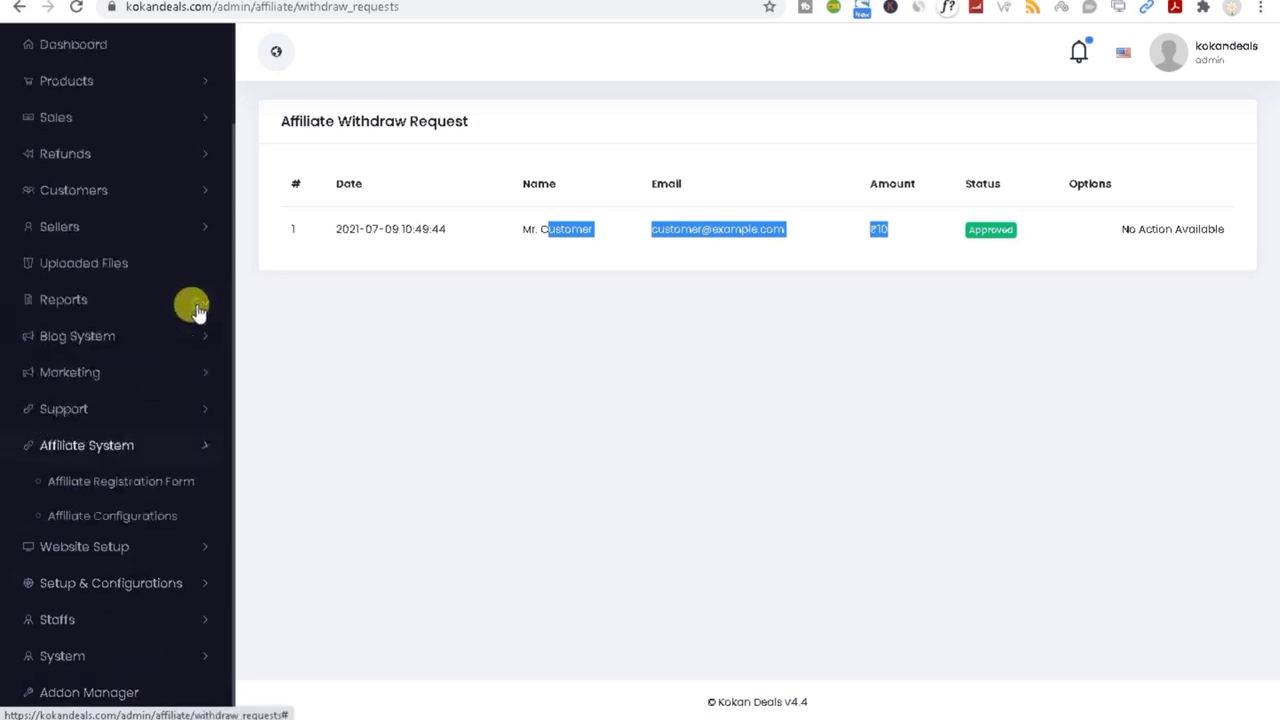
pyautogui.click(192, 550)
pyautogui.scroll(-2, 66, 634)
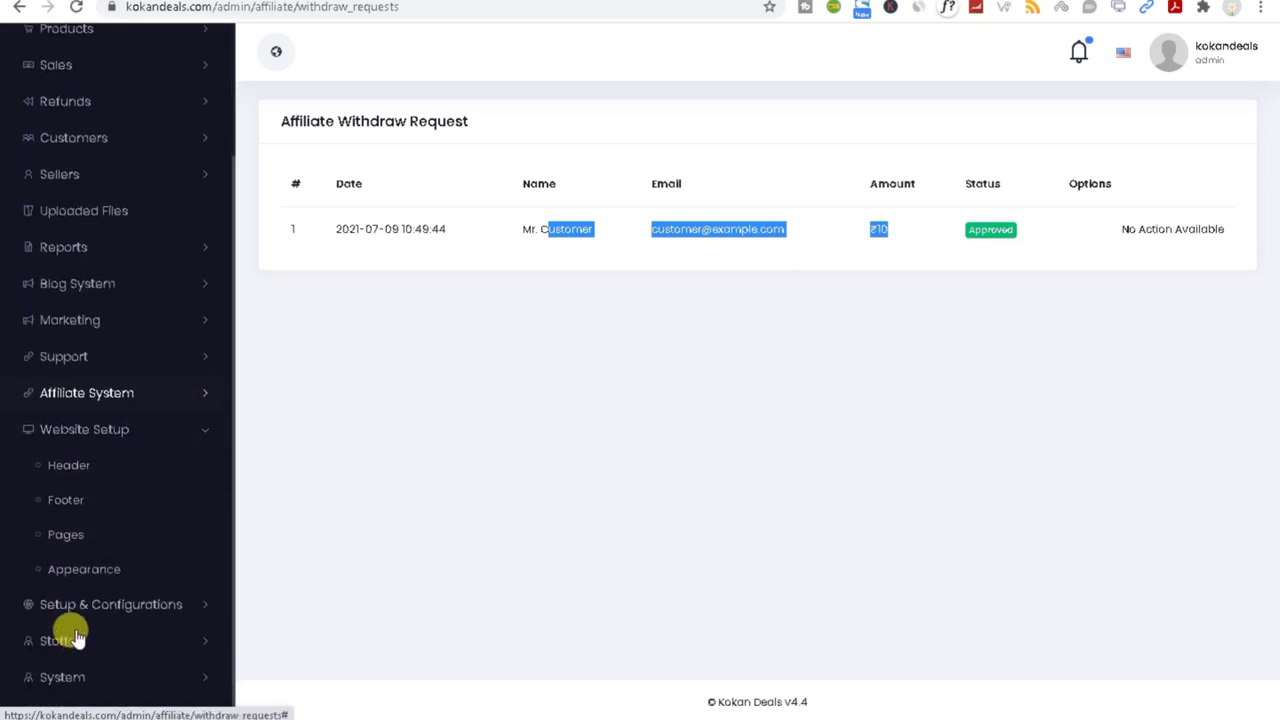
pyautogui.click(173, 595)
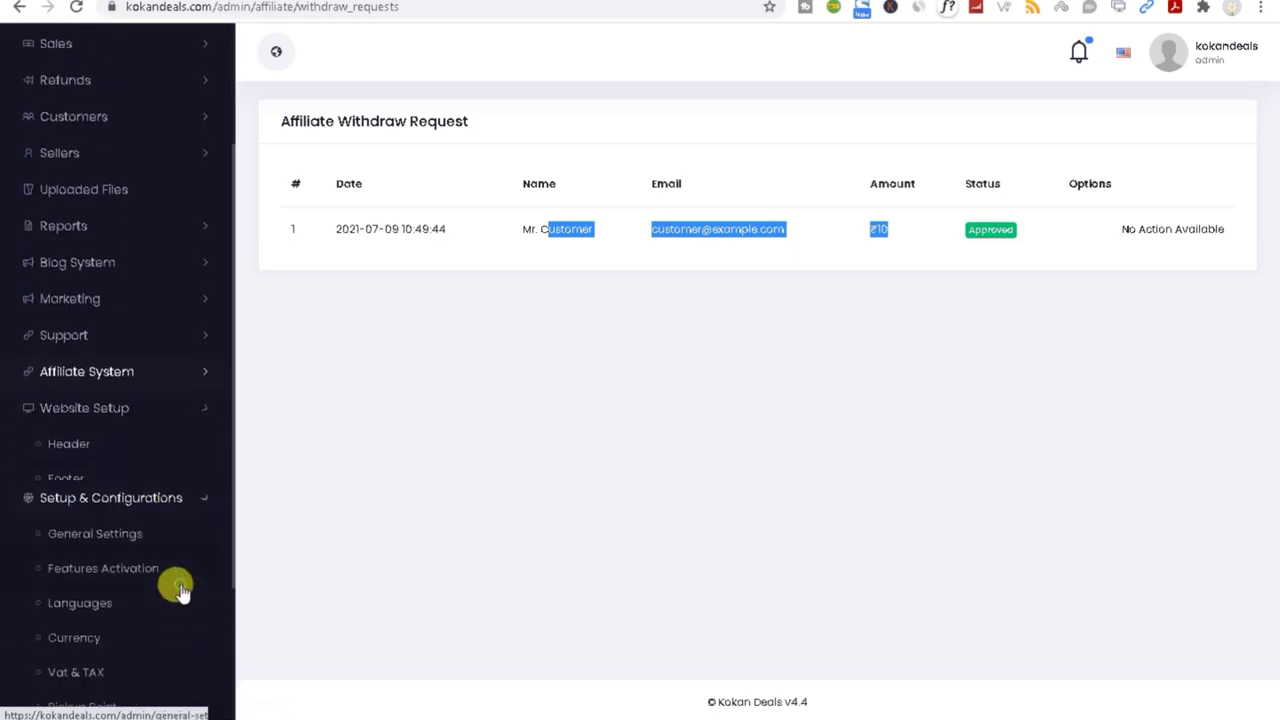
# Step: Open Google ReCAPTCHA settings in a new tab and switch to it
pyautogui.scroll(-2, 174, 586)
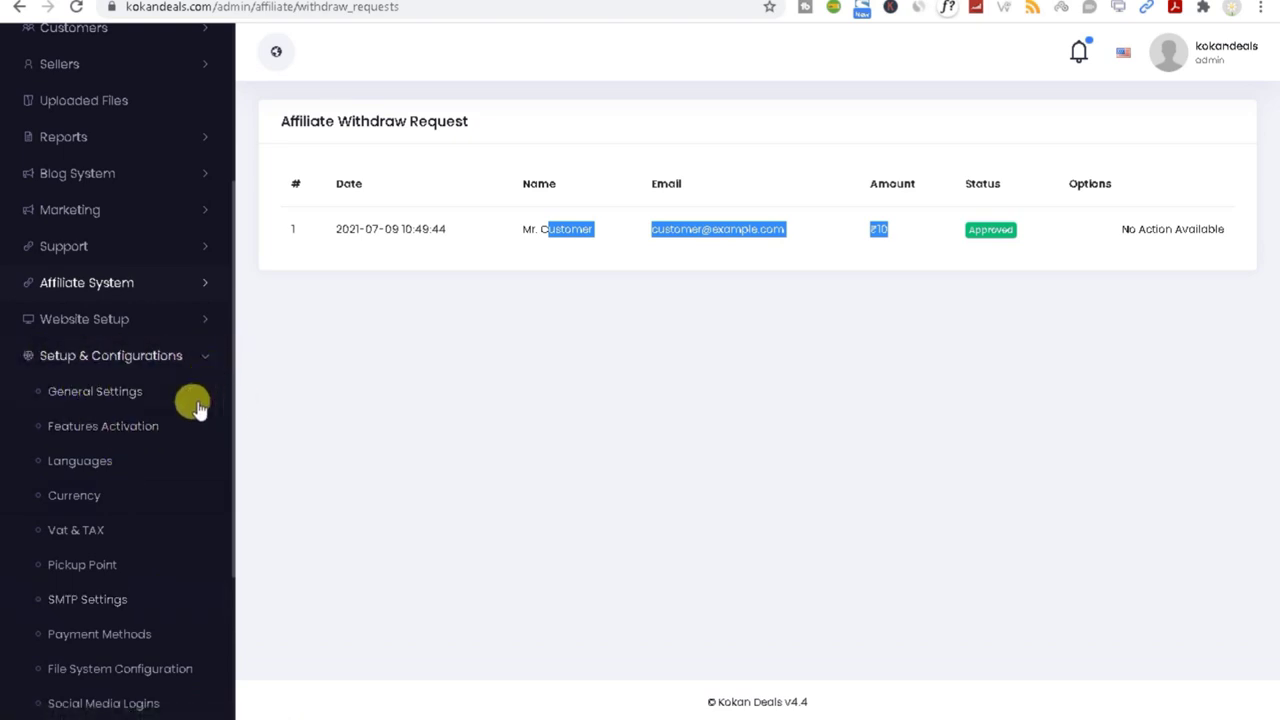
pyautogui.scroll(-1, 116, 540)
pyautogui.scroll(-4, 116, 540)
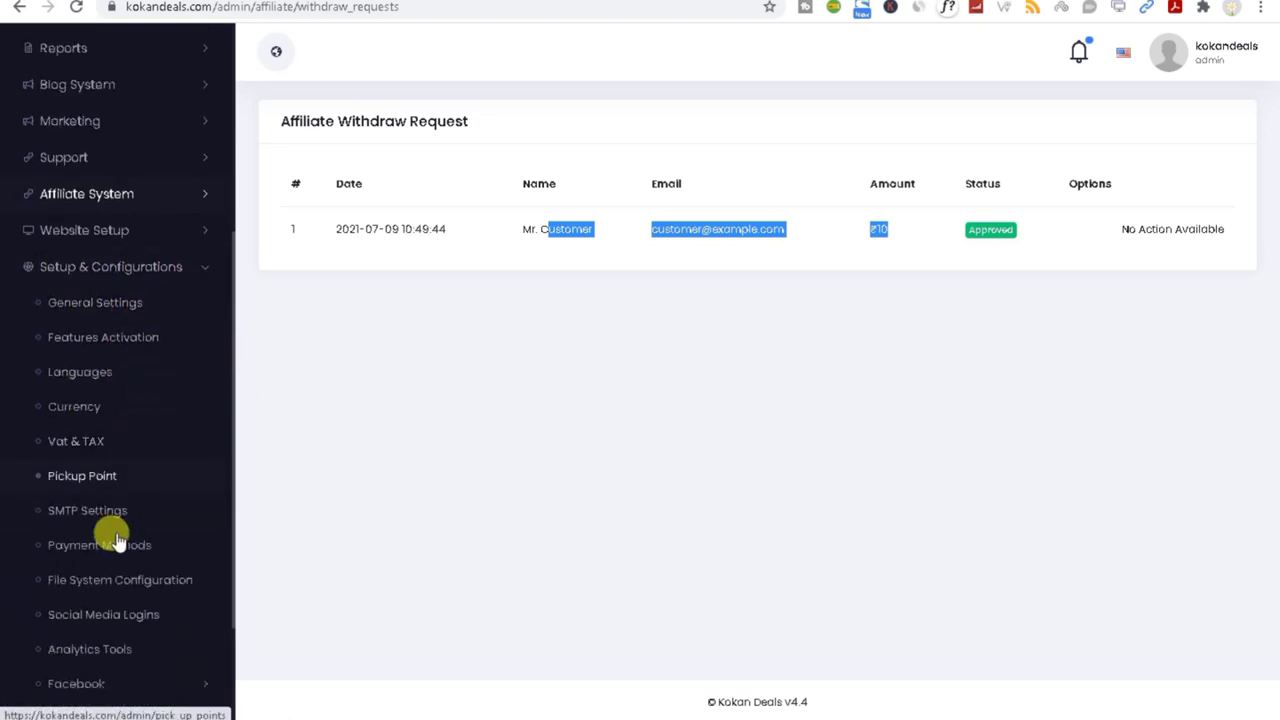
pyautogui.scroll(1, 117, 550)
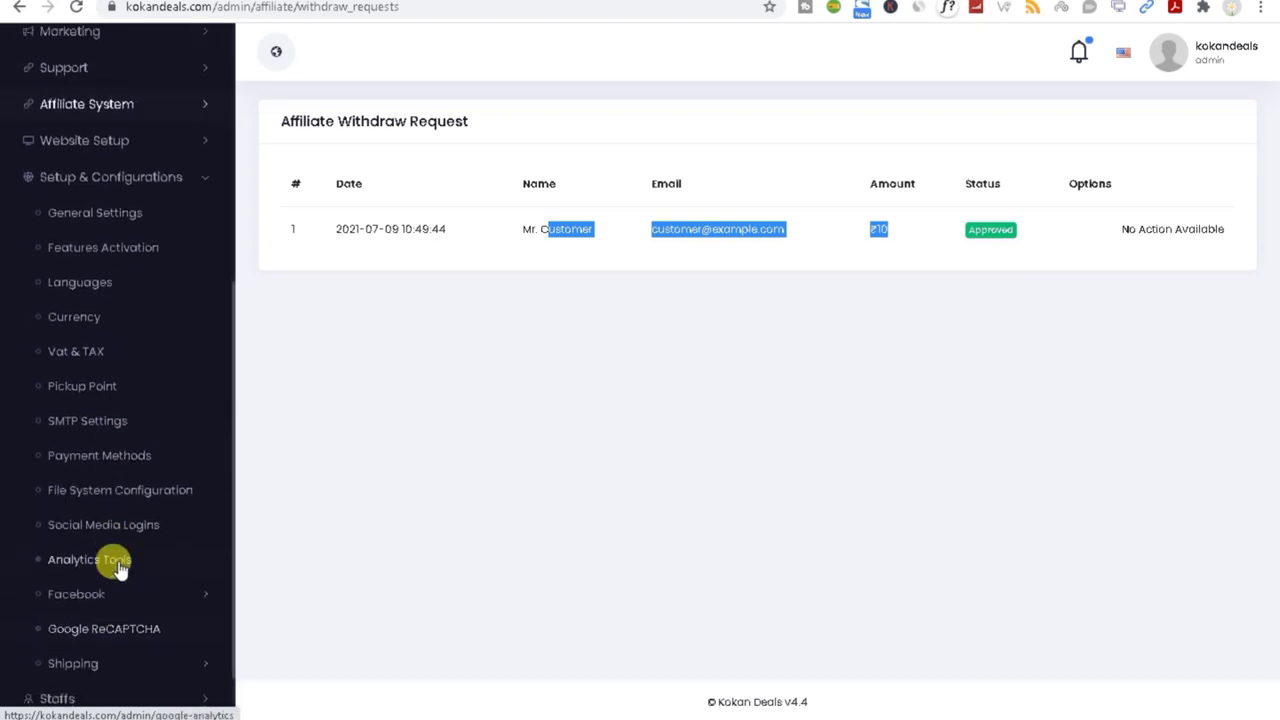
pyautogui.scroll(-2, 114, 563)
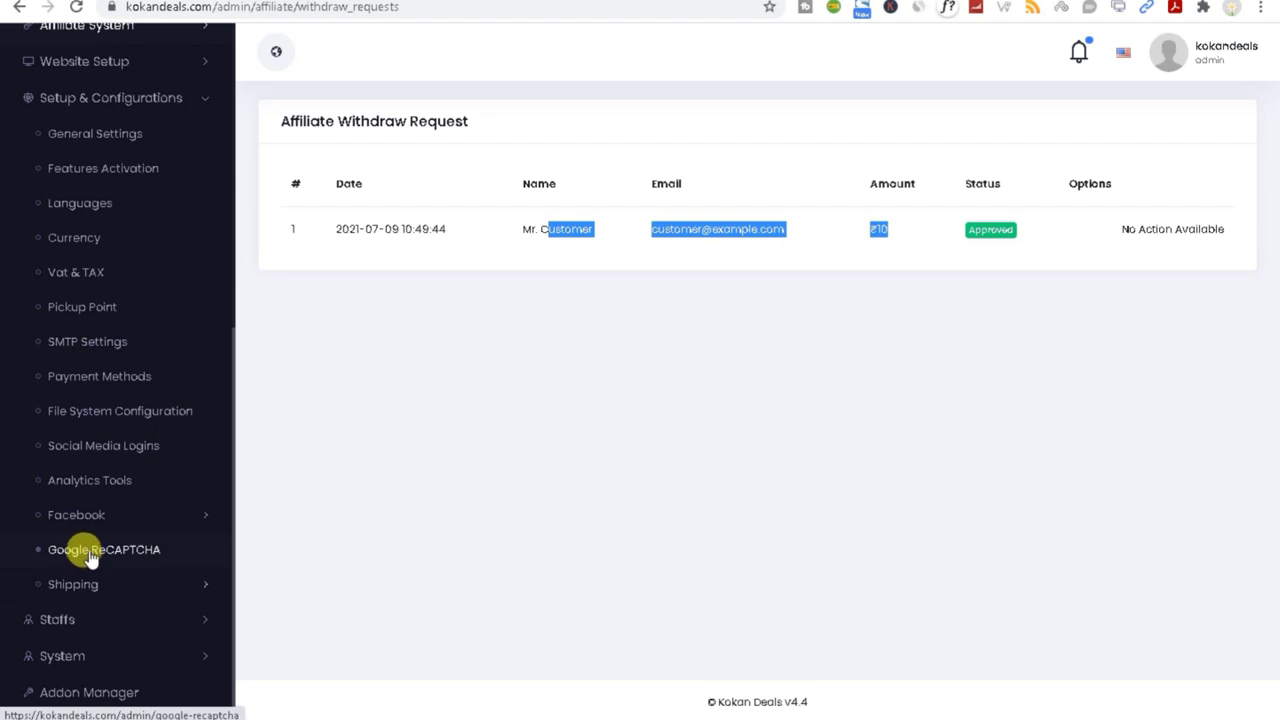
pyautogui.rightClick(90, 557)
pyautogui.click(134, 381)
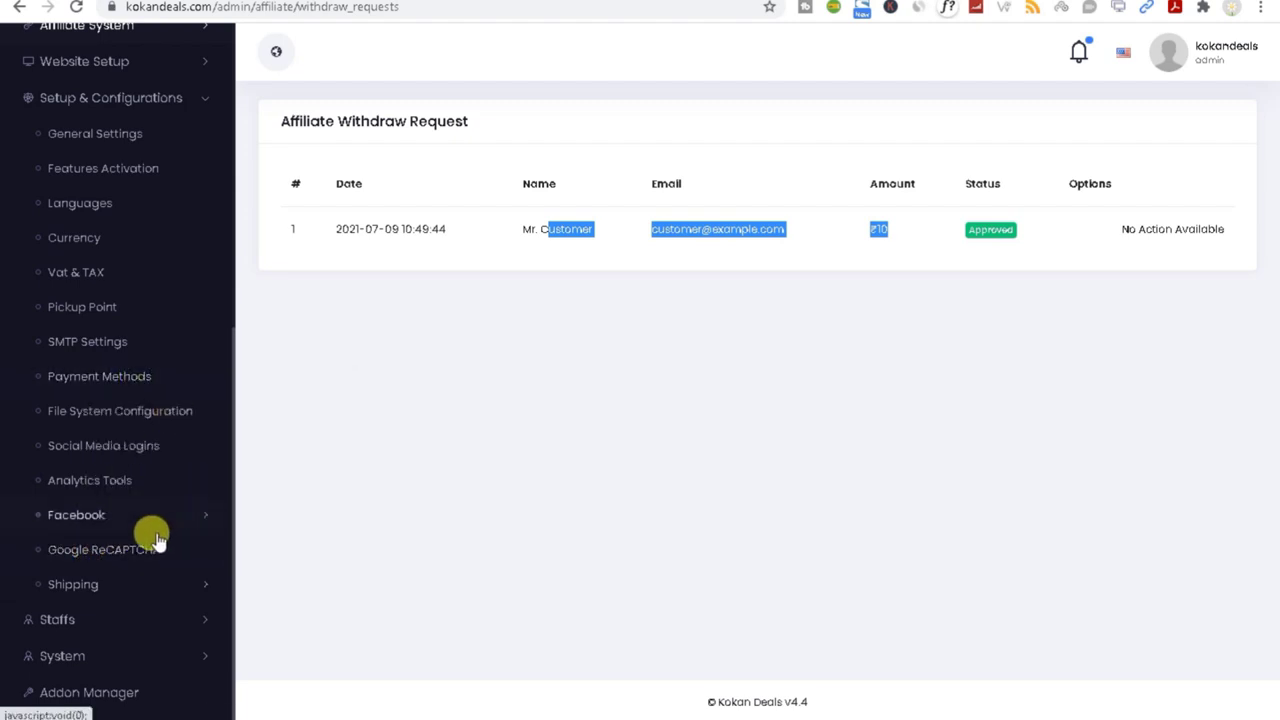
pyautogui.click(394, 4)
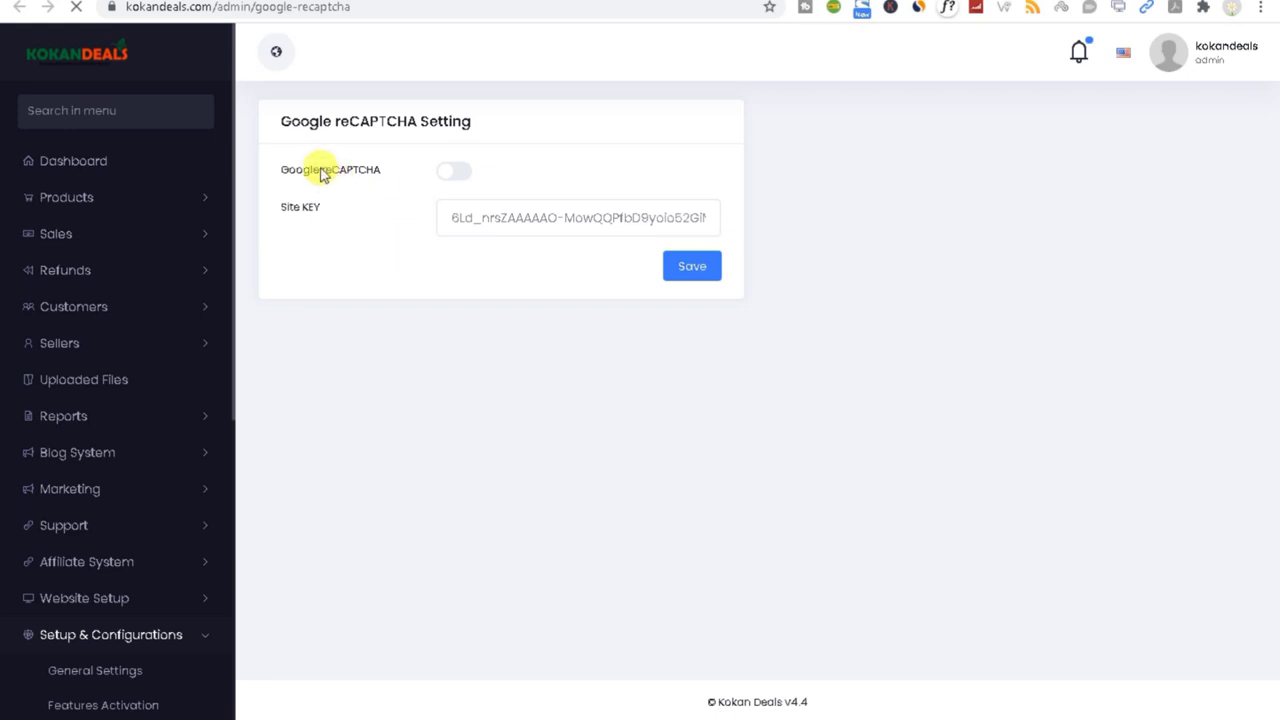
pyautogui.click(452, 172)
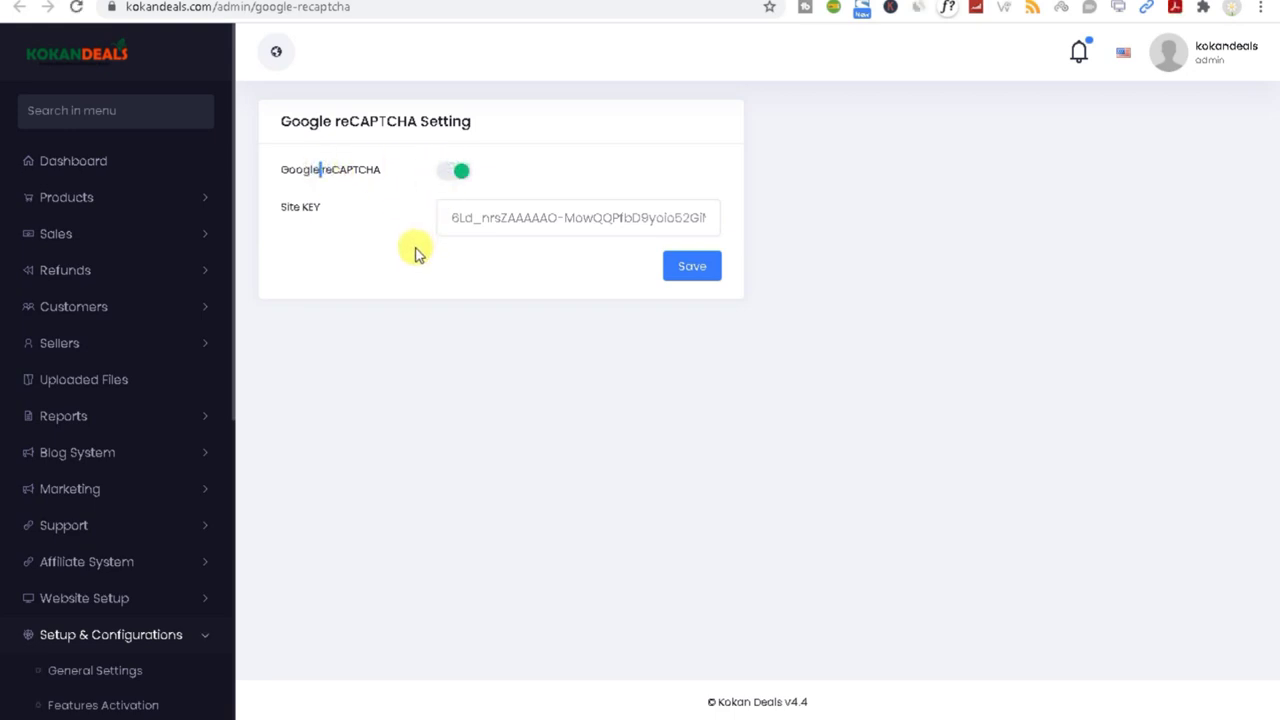
pyautogui.tripleClick(505, 221)
pyautogui.click(412, 250)
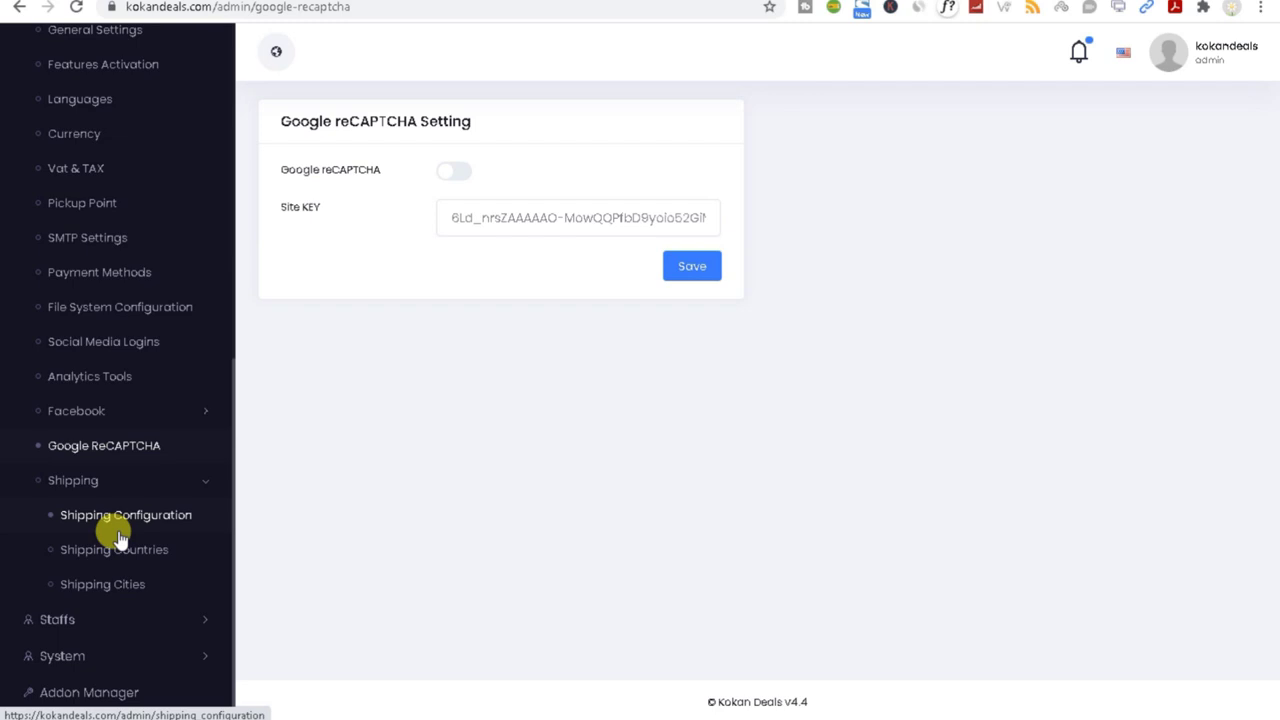
pyautogui.scroll(1, 123, 562)
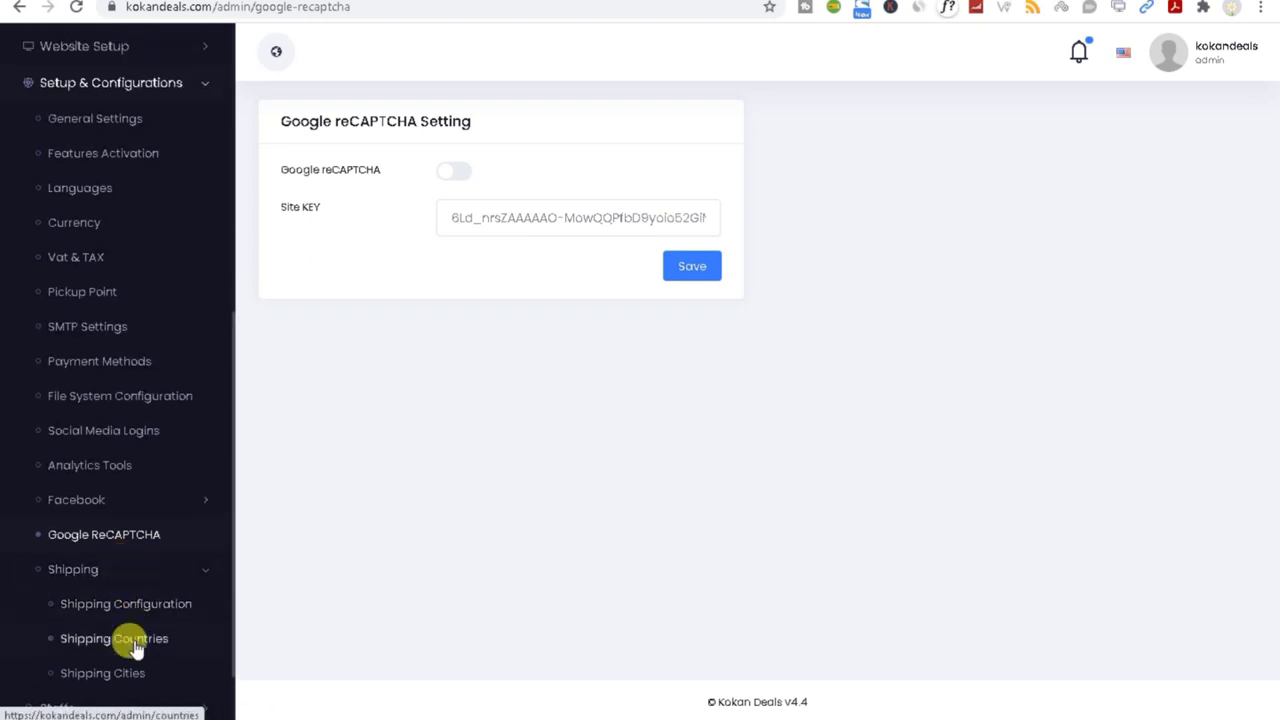
# Step: Scroll through Shipping Configuration, then open the Pickup Point list, which shows nothing found
pyautogui.click(125, 607)
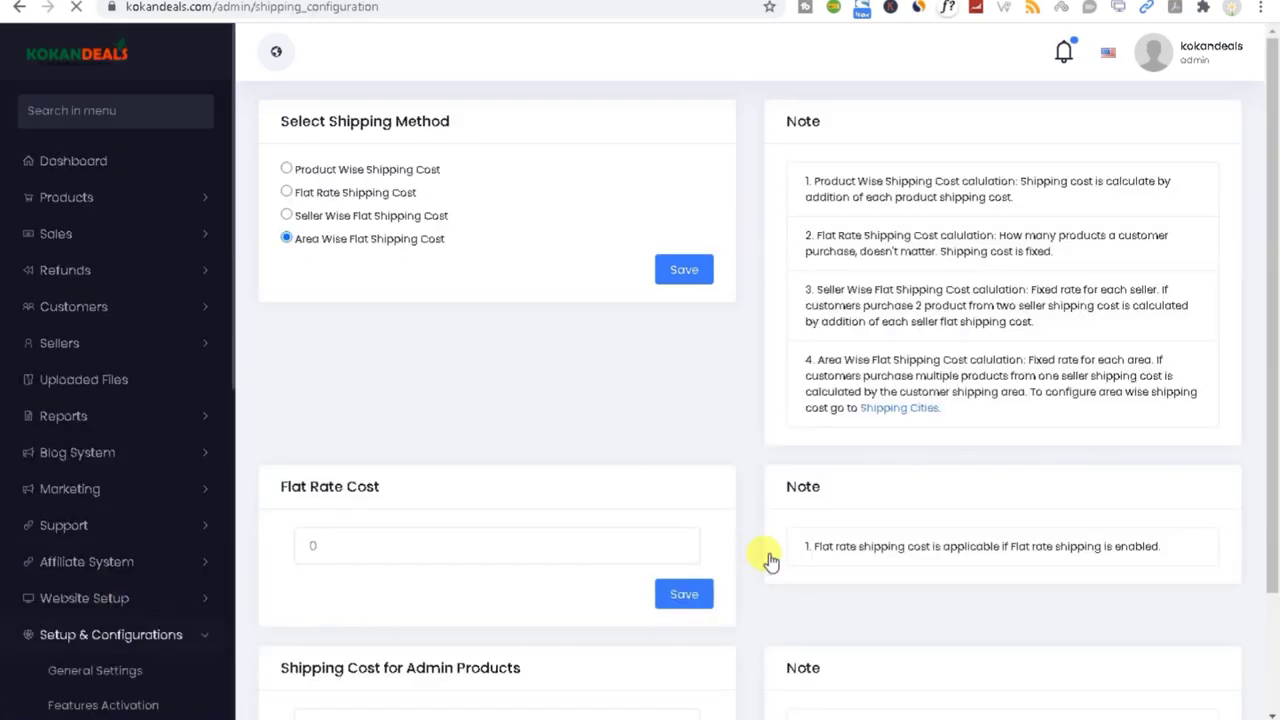
pyautogui.scroll(-2, 720, 523)
pyautogui.scroll(-3, 163, 663)
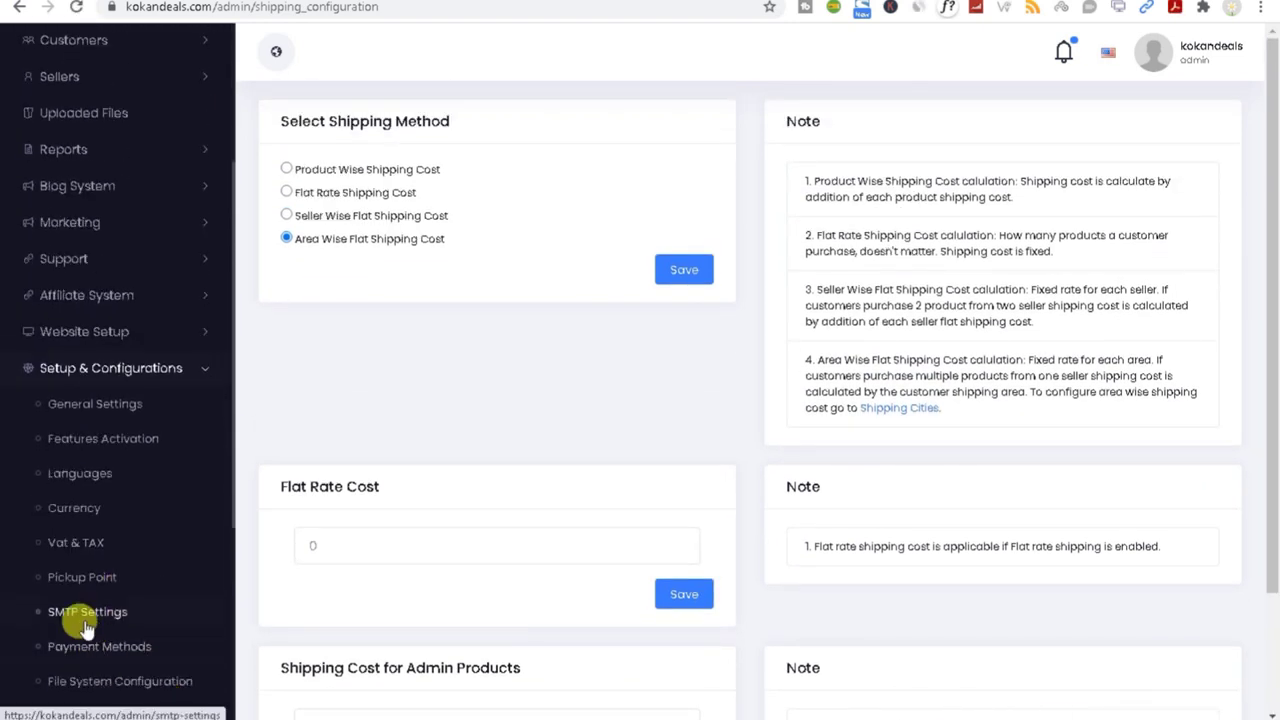
pyautogui.scroll(1, 83, 618)
pyautogui.scroll(-3, 95, 630)
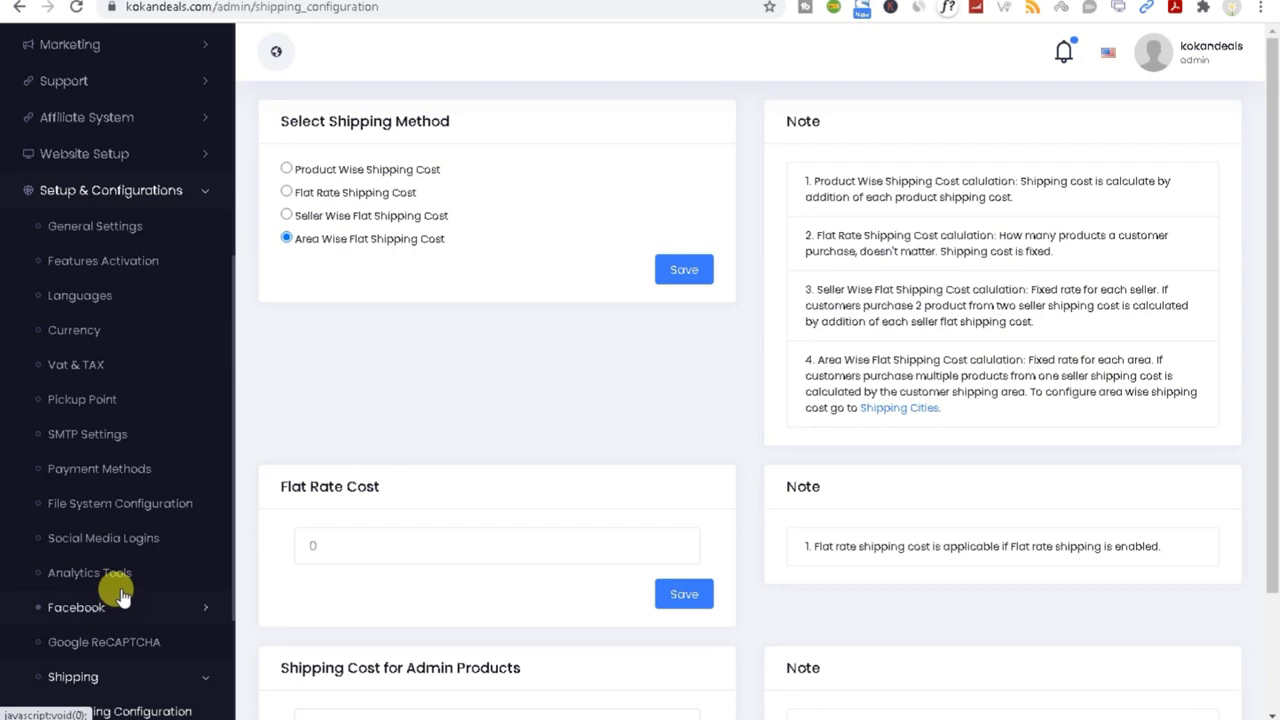
pyautogui.click(90, 405)
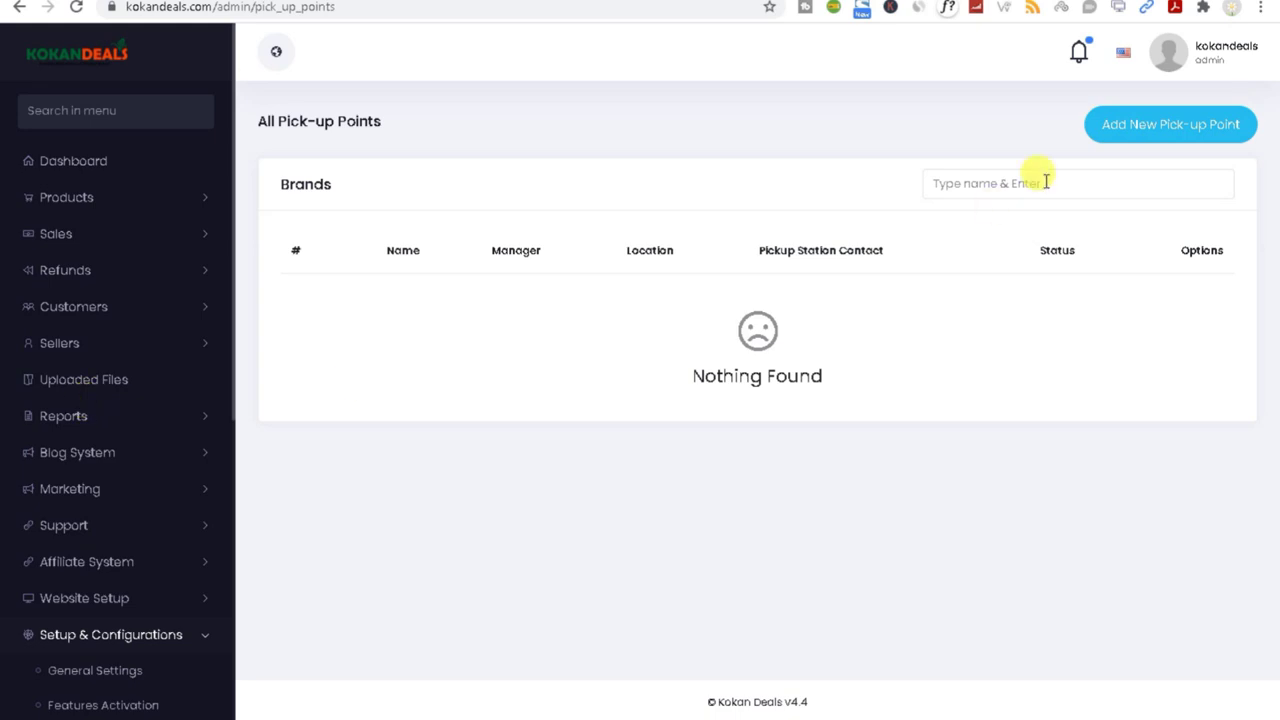
# Step: Open the Add New Pick-up Point form, try the Name, Location and Phone fields, and toggle status on then off
pyautogui.click(1138, 124)
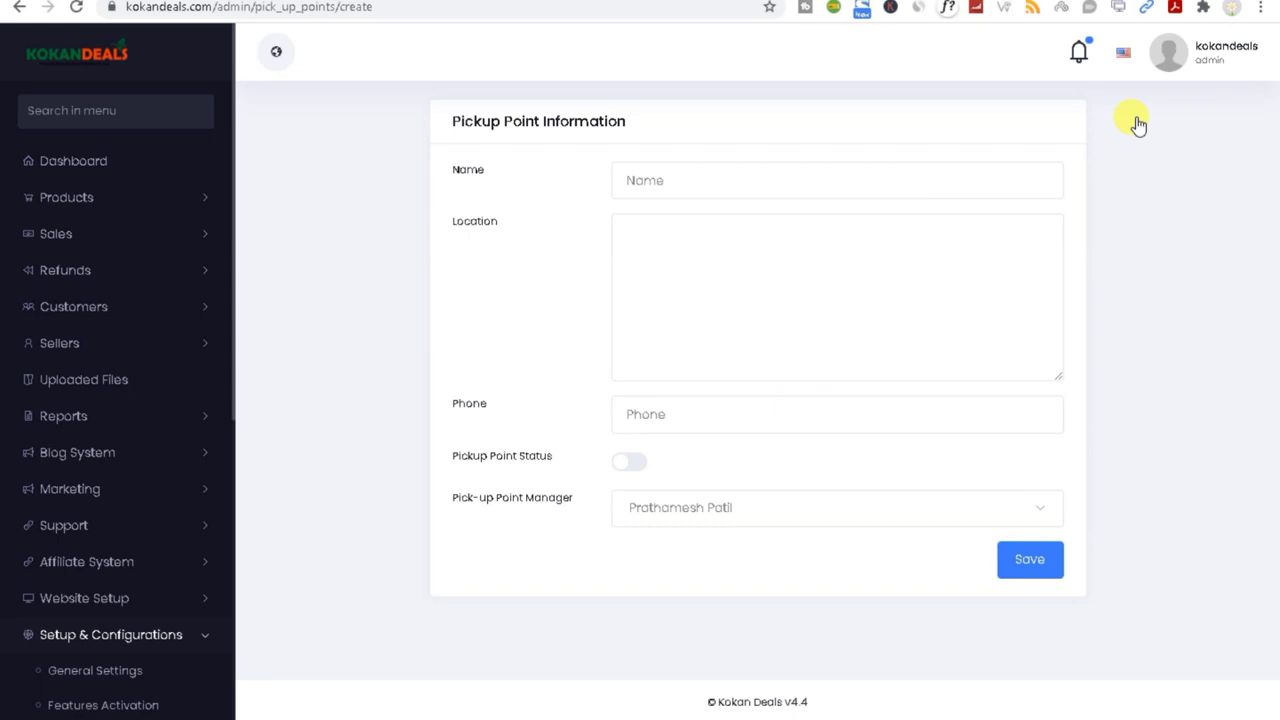
pyautogui.click(743, 170)
pyautogui.click(879, 244)
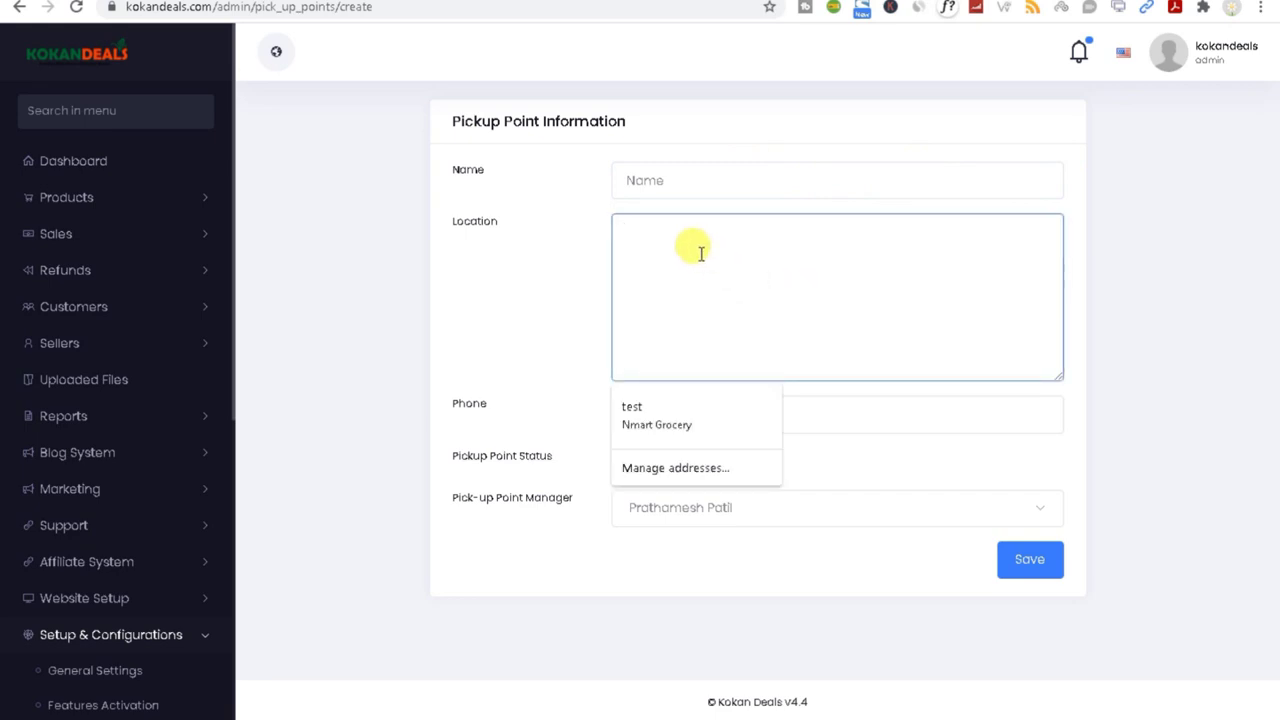
pyautogui.click(547, 288)
pyautogui.click(658, 418)
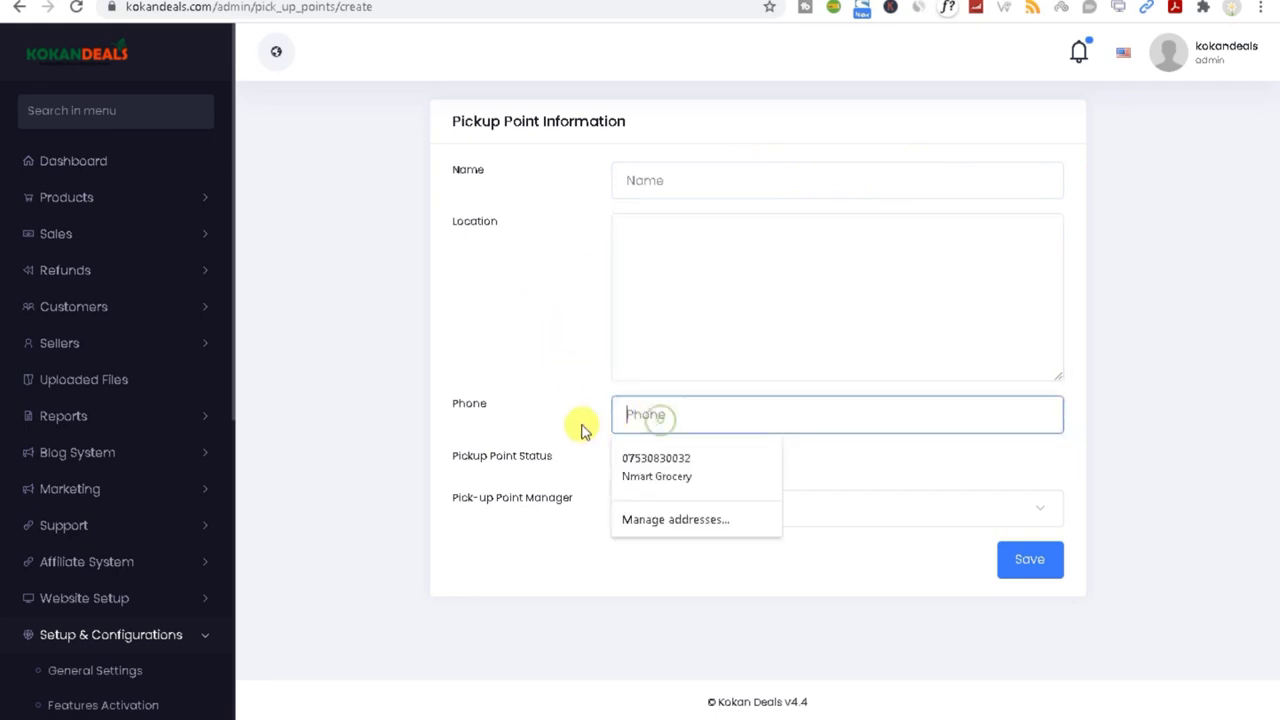
pyautogui.click(621, 470)
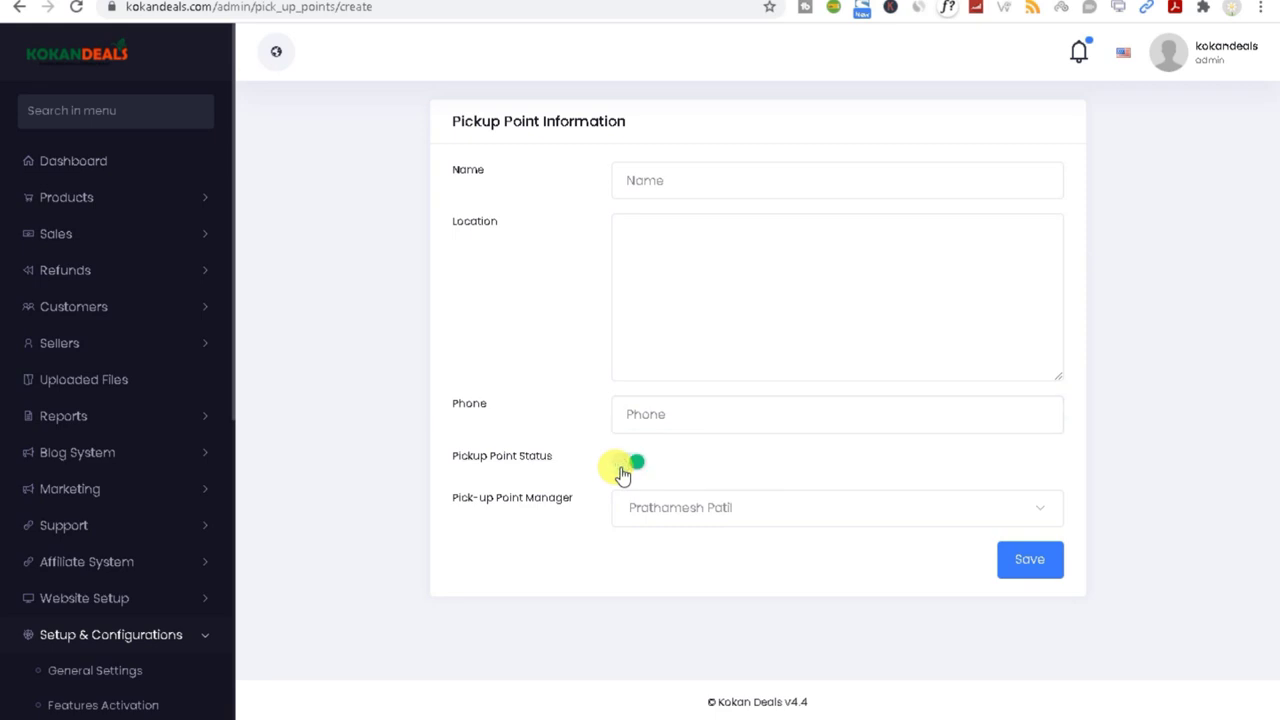
pyautogui.click(630, 466)
pyautogui.click(649, 418)
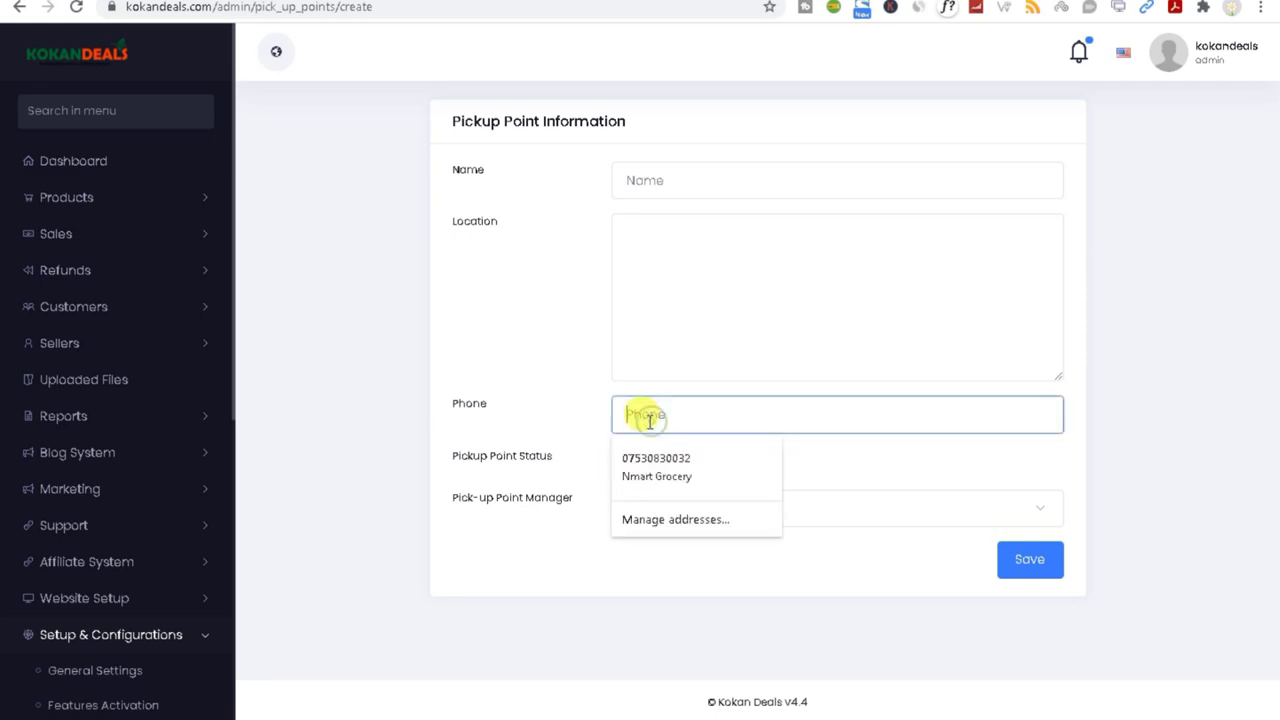
# Step: Collapse the Setup & Configurations group in the sidebar
pyautogui.click(203, 637)
pyautogui.scroll(-1, 125, 663)
pyautogui.scroll(1, 126, 663)
pyautogui.scroll(-1, 126, 663)
# Step: Expand Staffs and view All Staffs, listing one Manager staff member
pyautogui.click(98, 619)
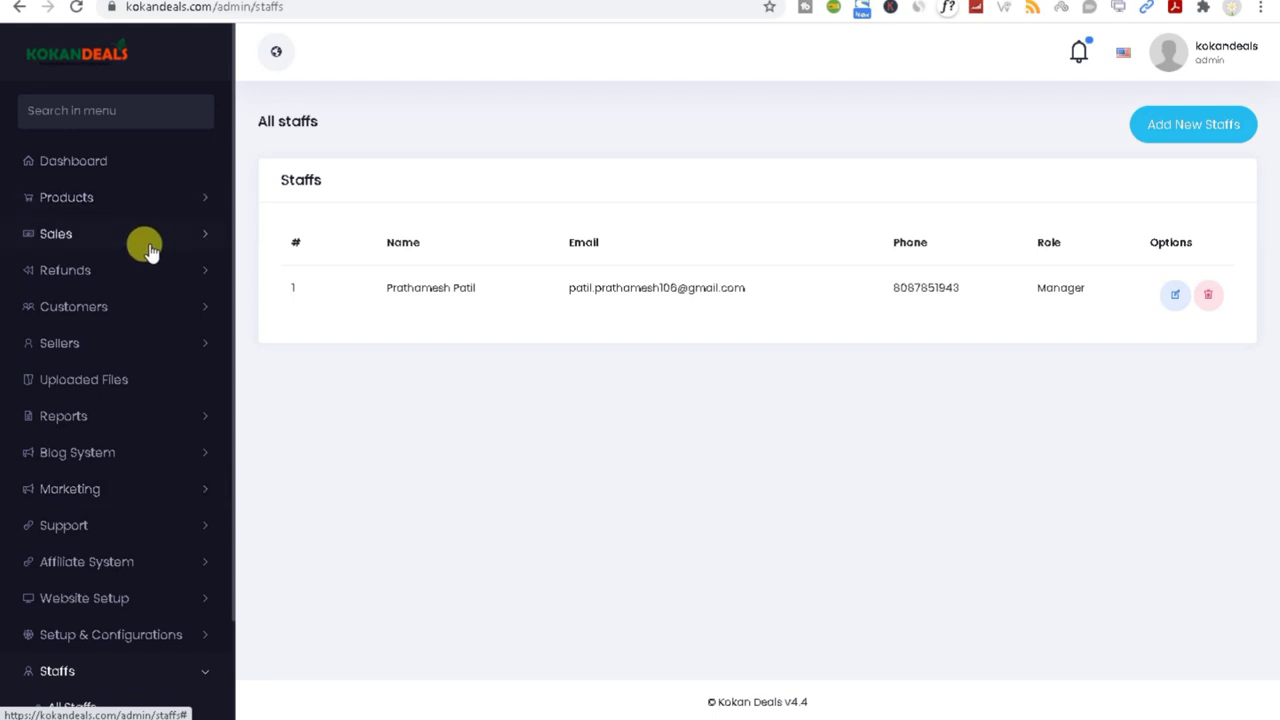
pyautogui.scroll(-2, 118, 615)
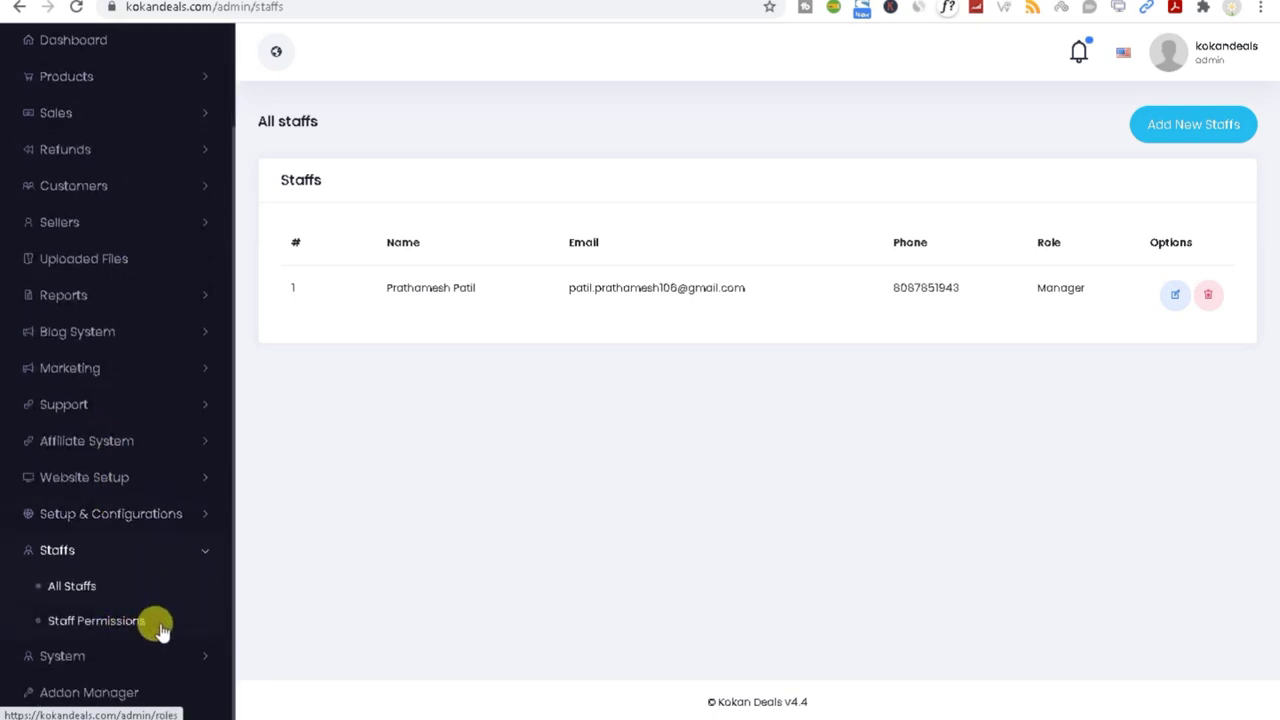
# Step: Open Staff Permissions and review the role names: Manager, Accountant, Seller and a third role
pyautogui.click(66, 622)
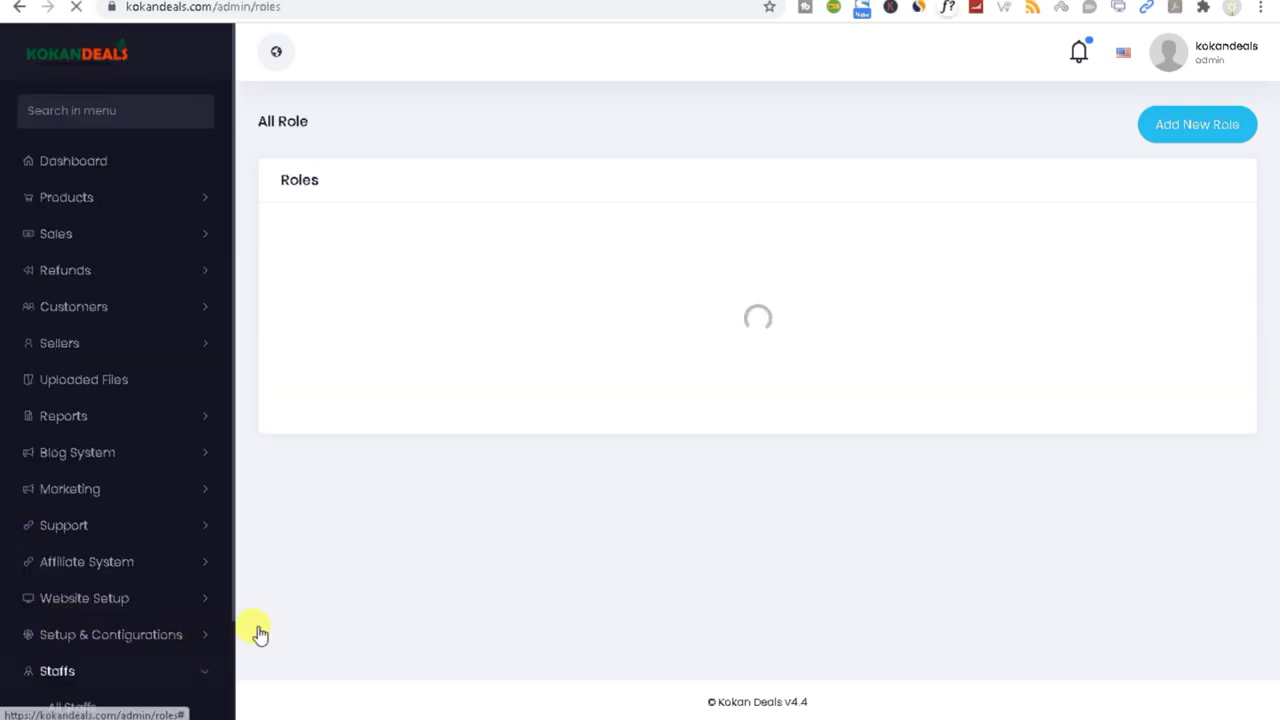
pyautogui.scroll(-2, 120, 603)
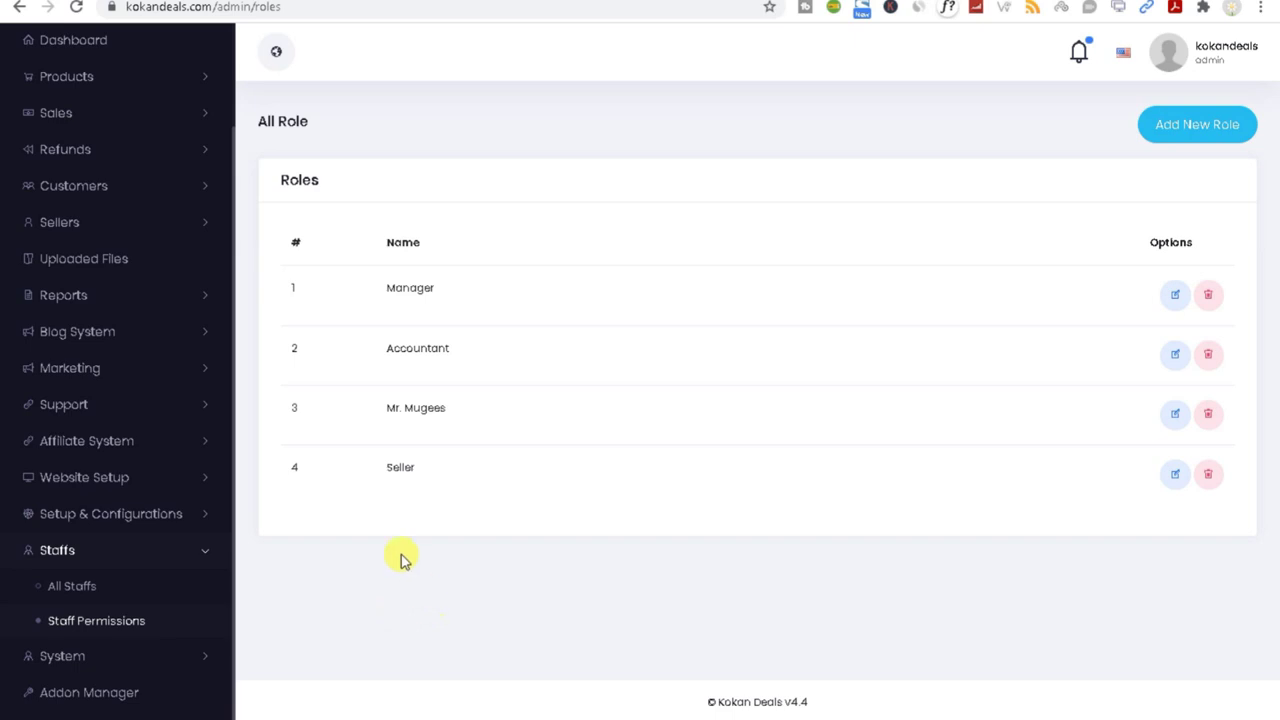
pyautogui.tripleClick(371, 414)
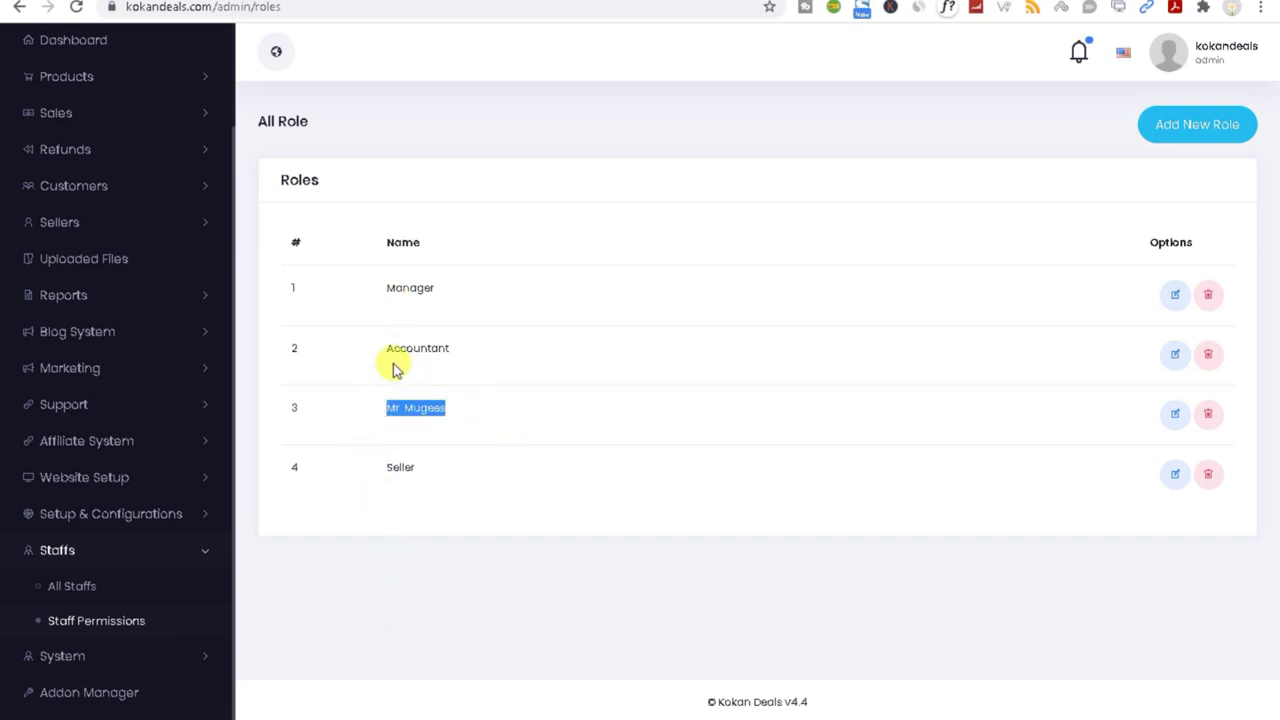
pyautogui.tripleClick(376, 352)
pyautogui.tripleClick(397, 283)
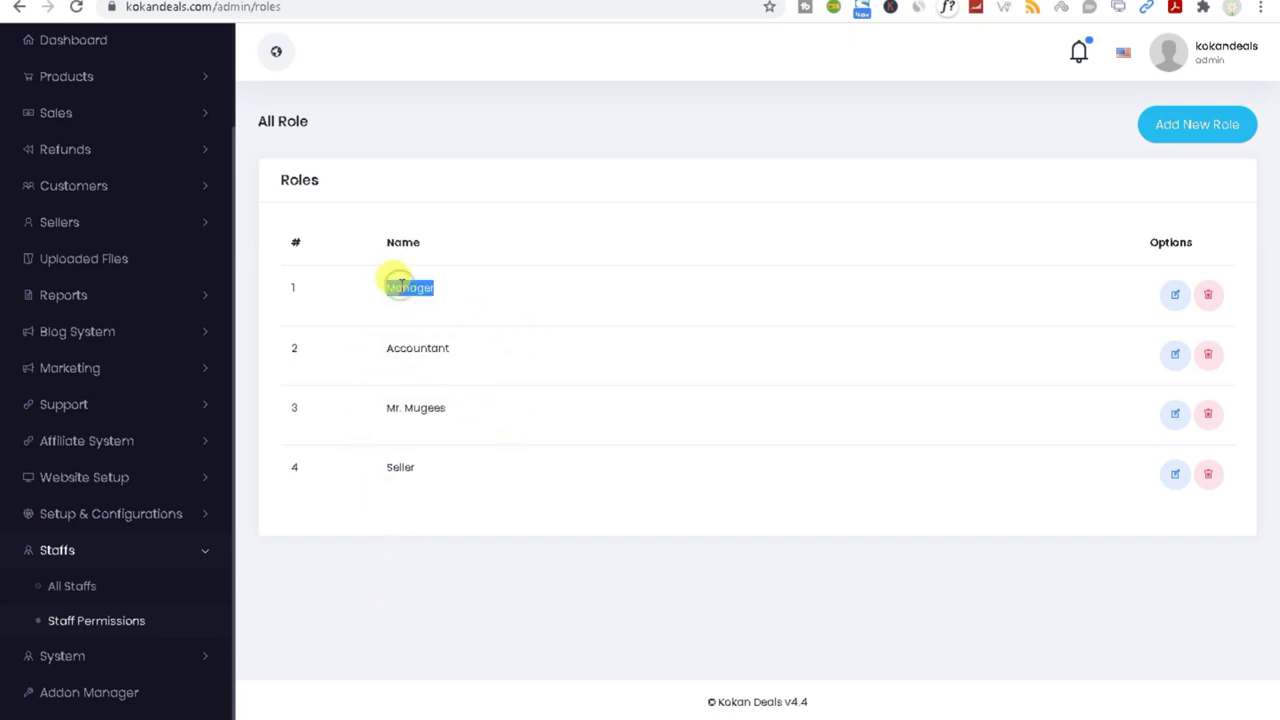
pyautogui.click(421, 349)
pyautogui.doubleClick(421, 349)
pyautogui.tripleClick(396, 452)
# Step: Delete the third role and confirm the deletion
pyautogui.click(1208, 416)
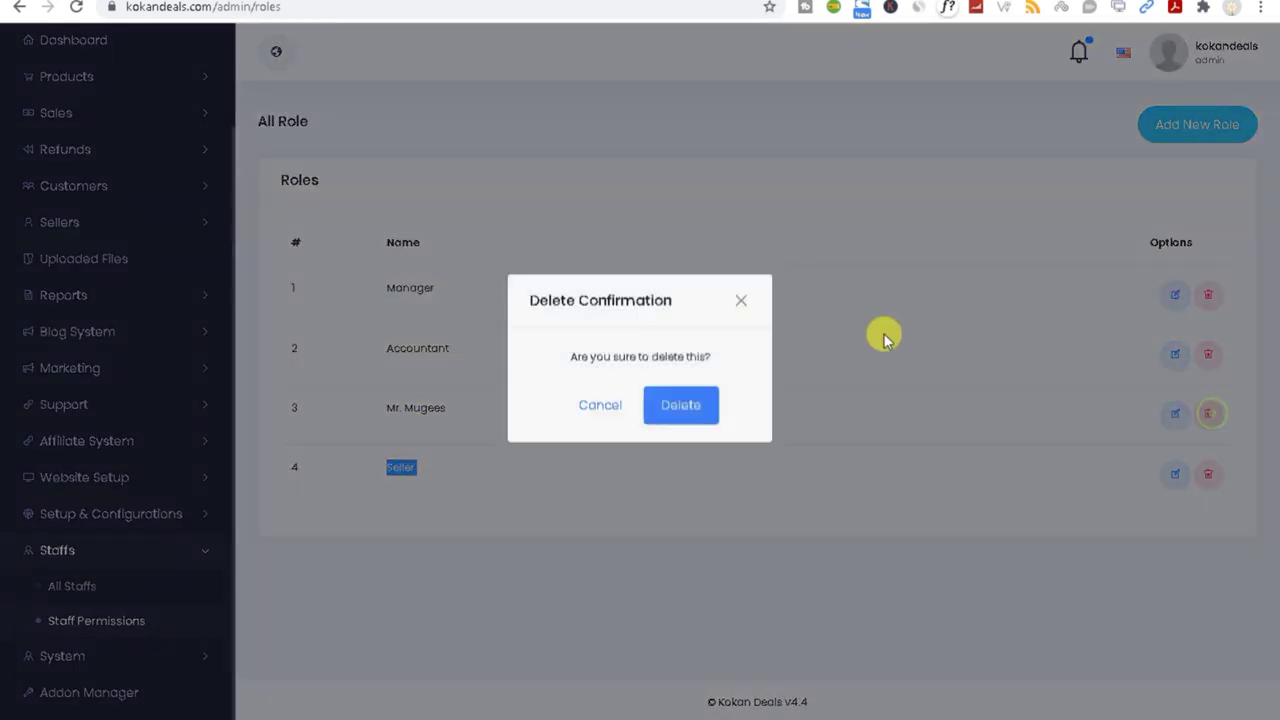
pyautogui.click(699, 426)
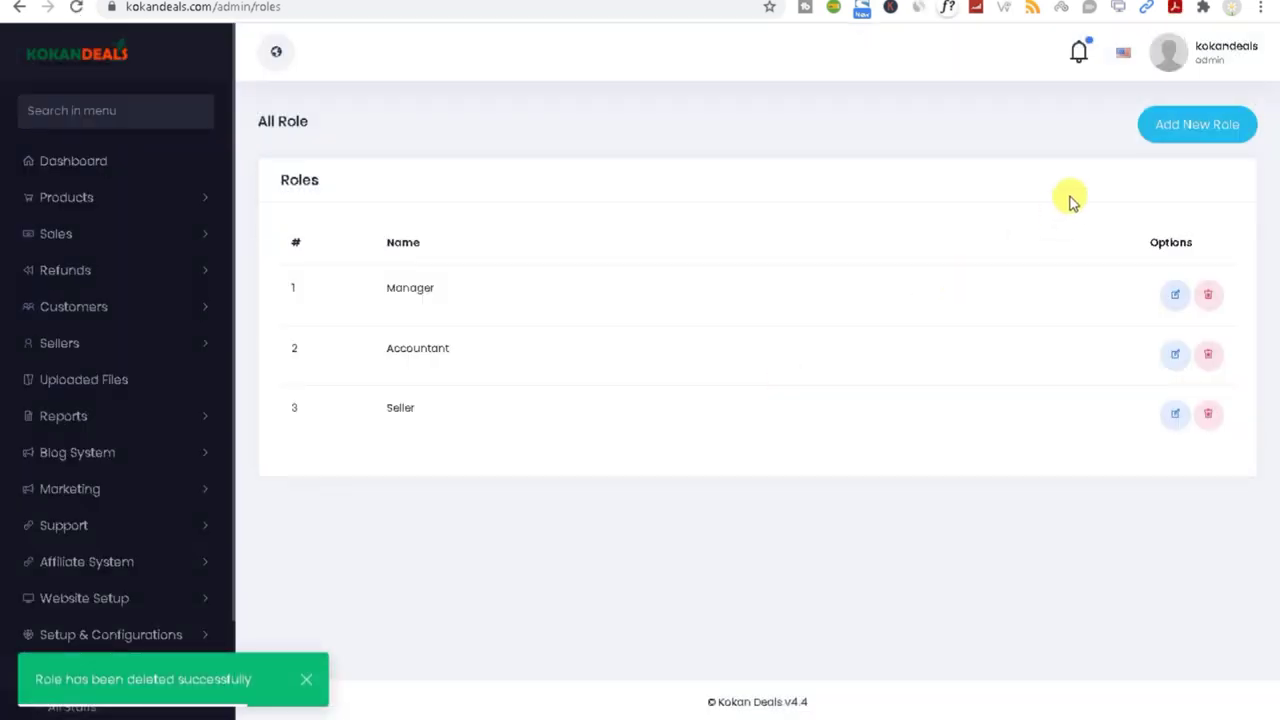
pyautogui.click(1162, 133)
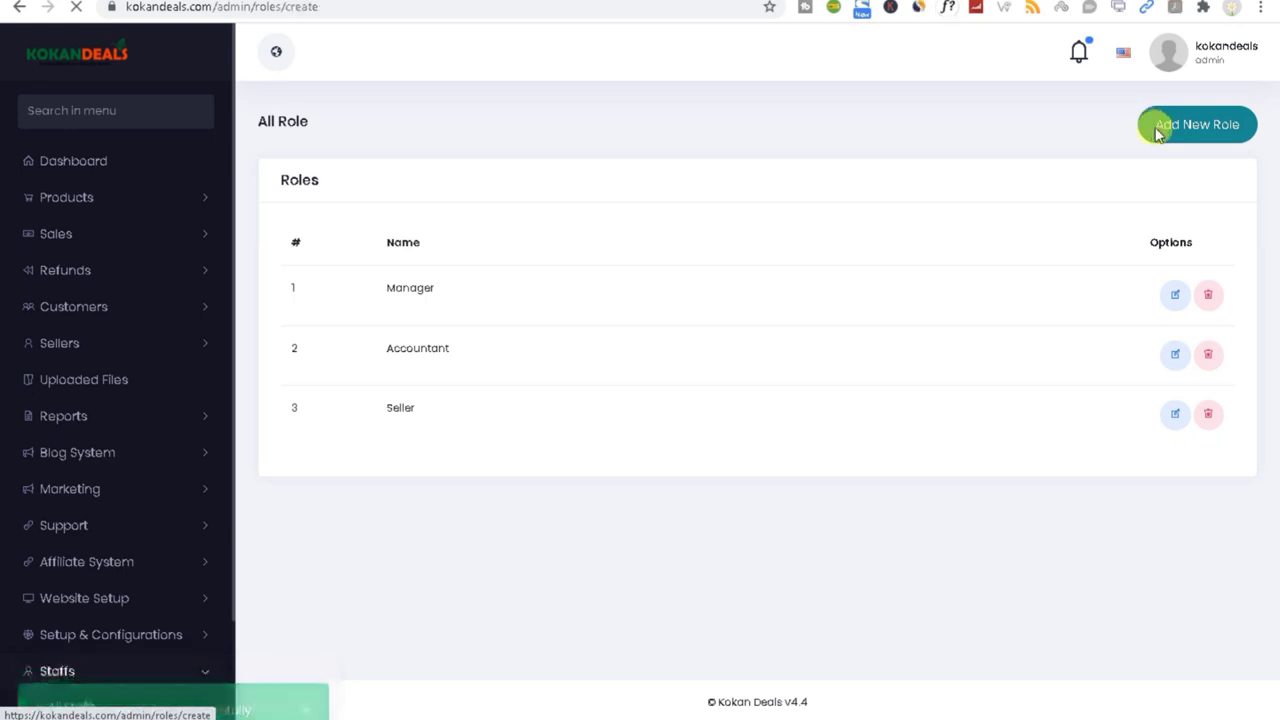
# Step: Create a role named 'Market' with the Marketing permission switched on, save it, and go to All Staffs
pyautogui.click(687, 181)
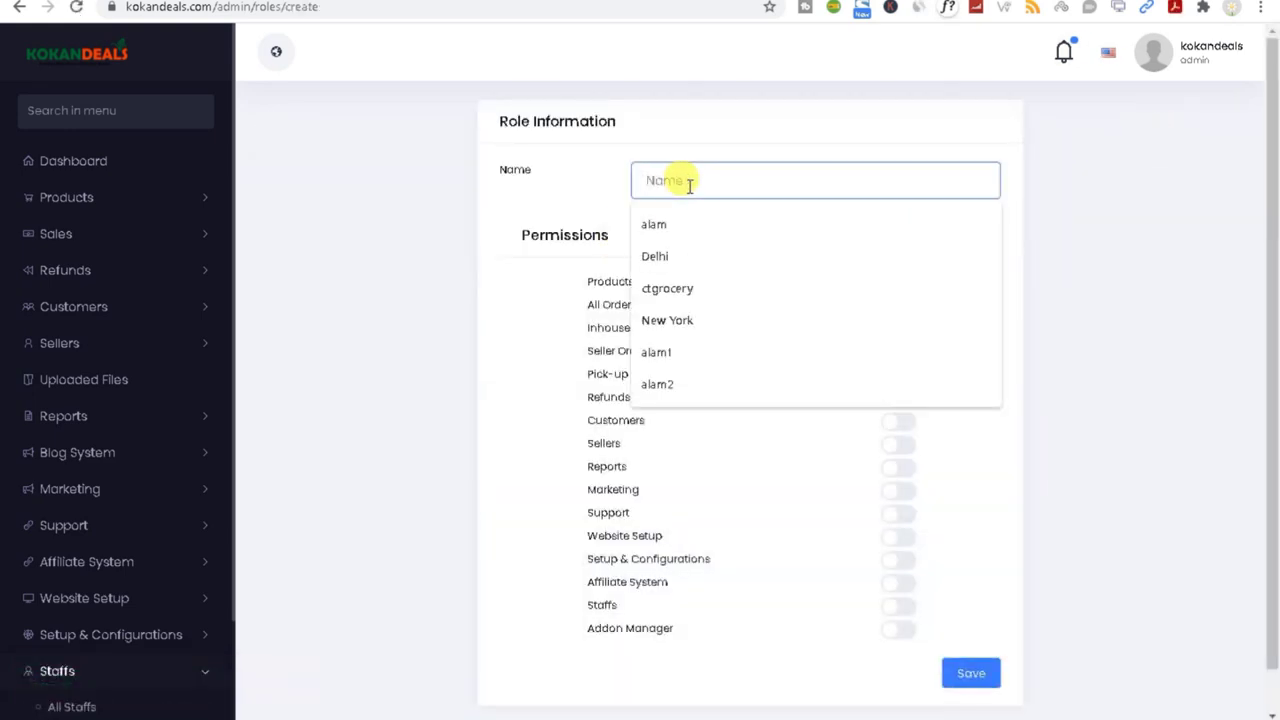
pyautogui.write('Market')
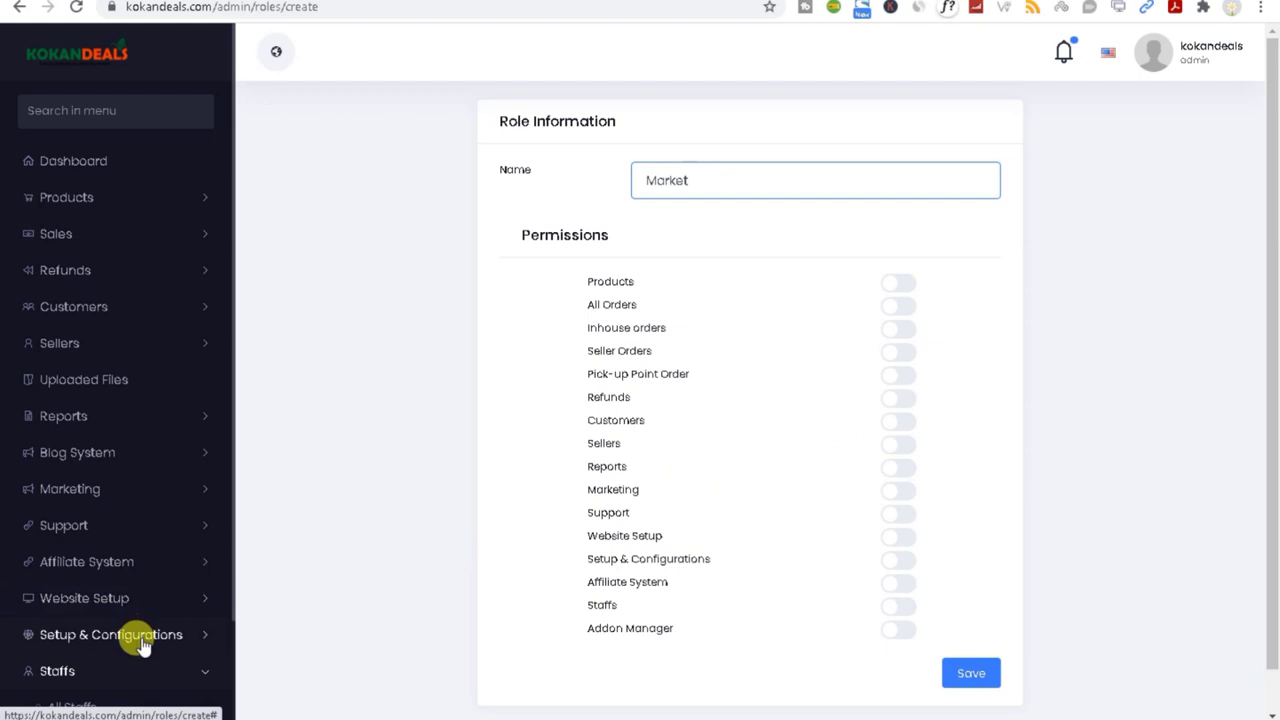
pyautogui.moveTo(579, 495); pyautogui.dragTo(636, 491)
pyautogui.click(897, 503)
pyautogui.click(970, 675)
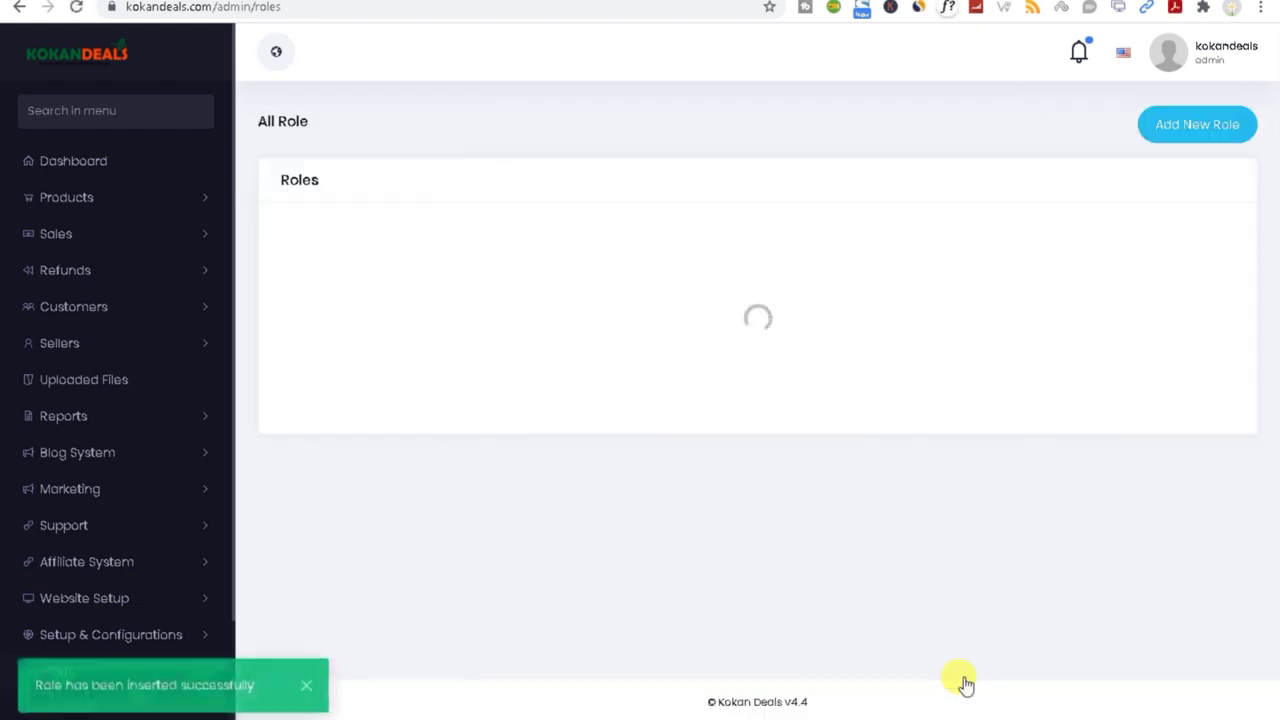
pyautogui.scroll(-2, 110, 690)
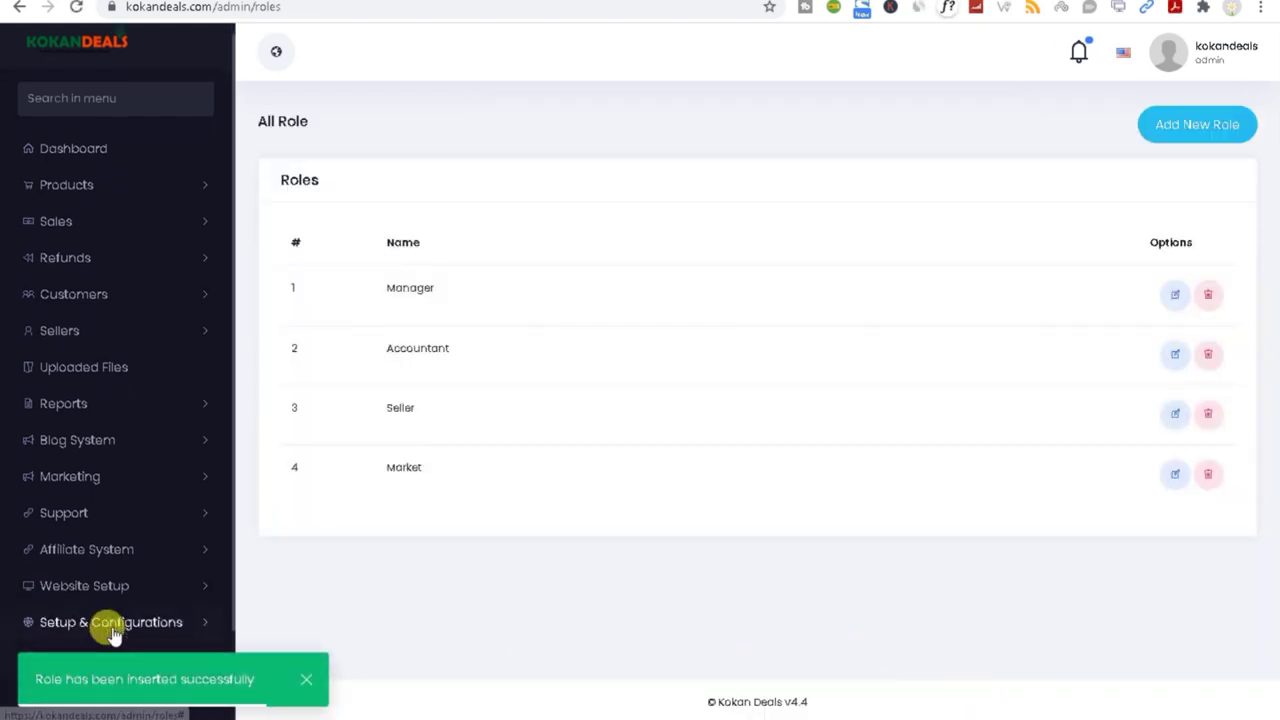
pyautogui.scroll(-1, 113, 637)
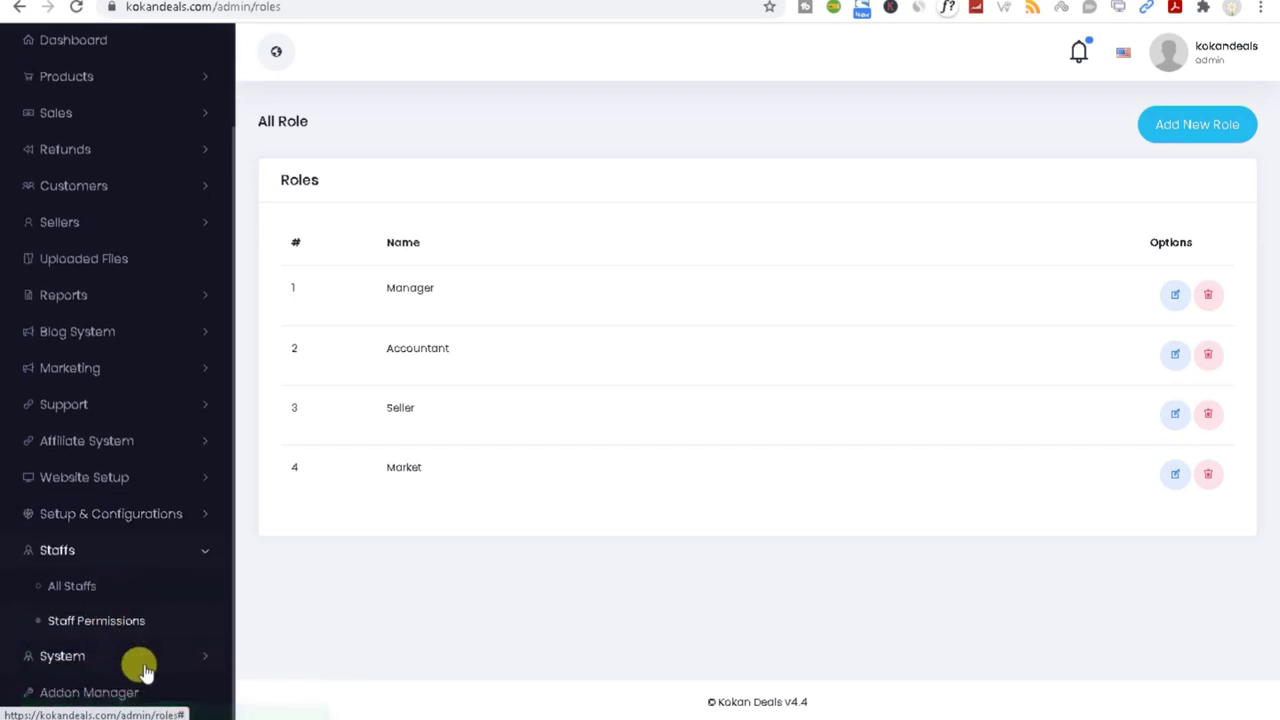
pyautogui.click(93, 593)
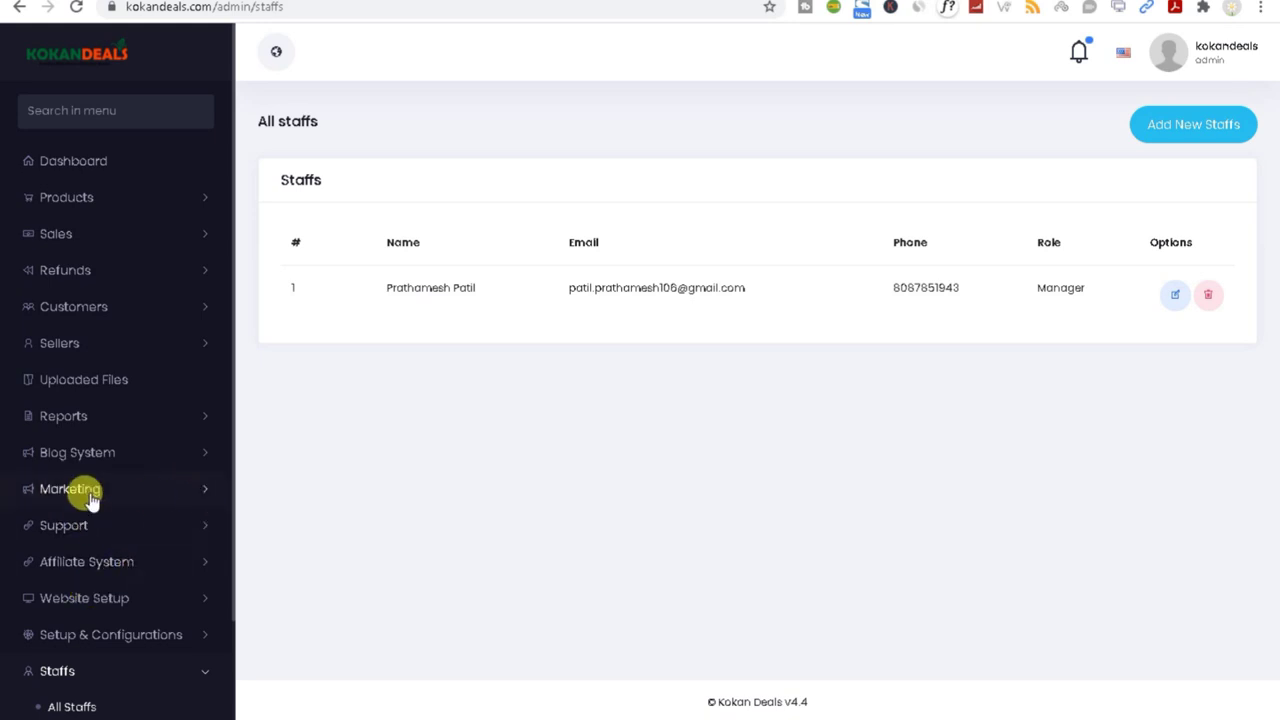
# Step: Open the Add New Staffs form from the All Staffs list
pyautogui.click(1165, 132)
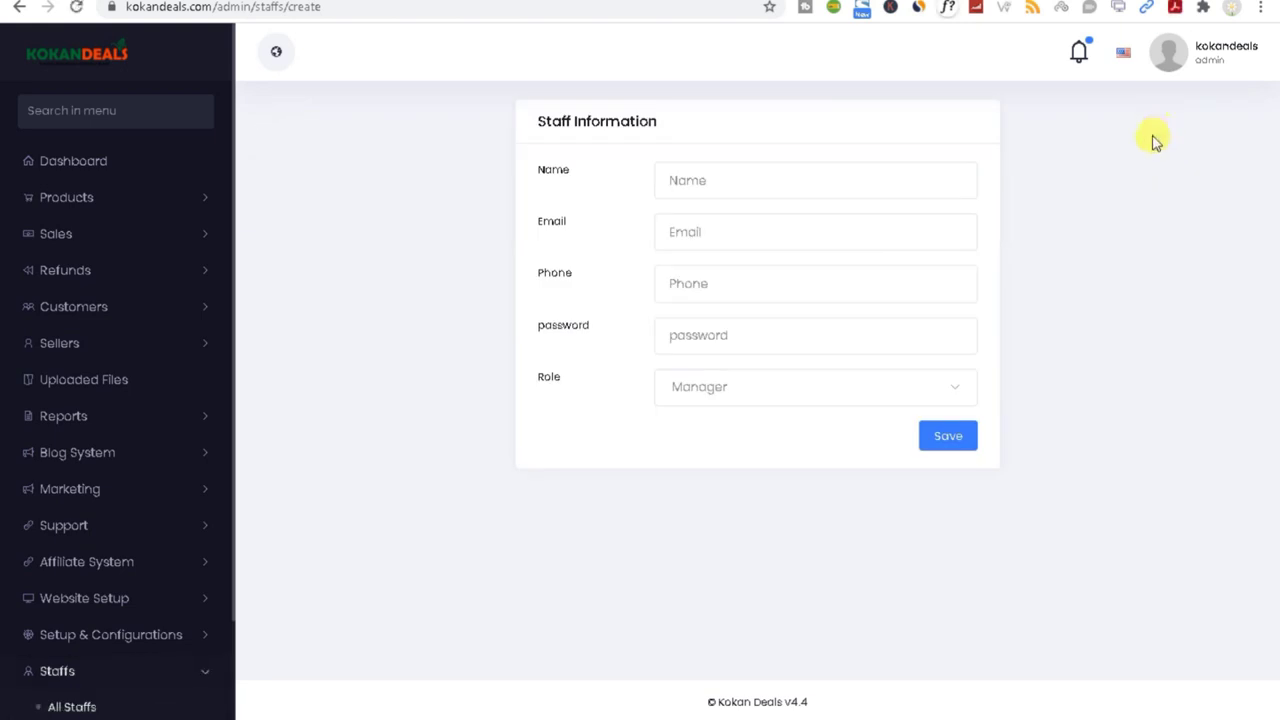
pyautogui.click(736, 180)
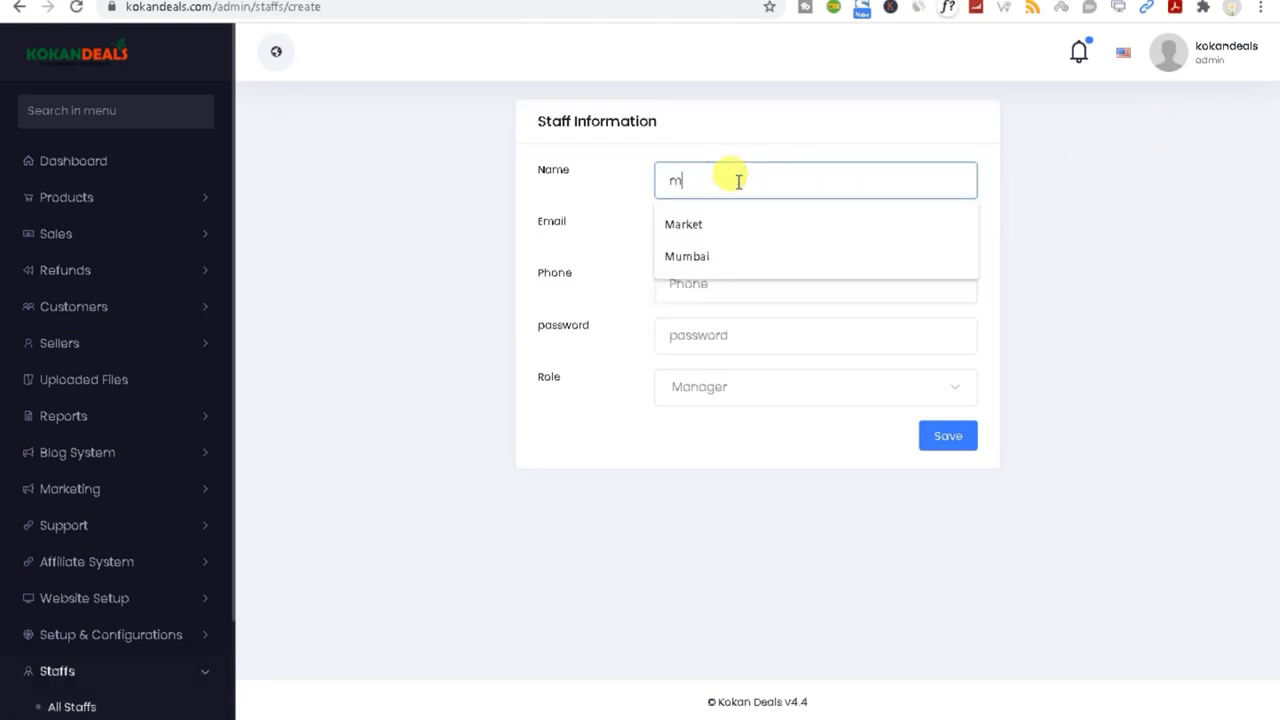
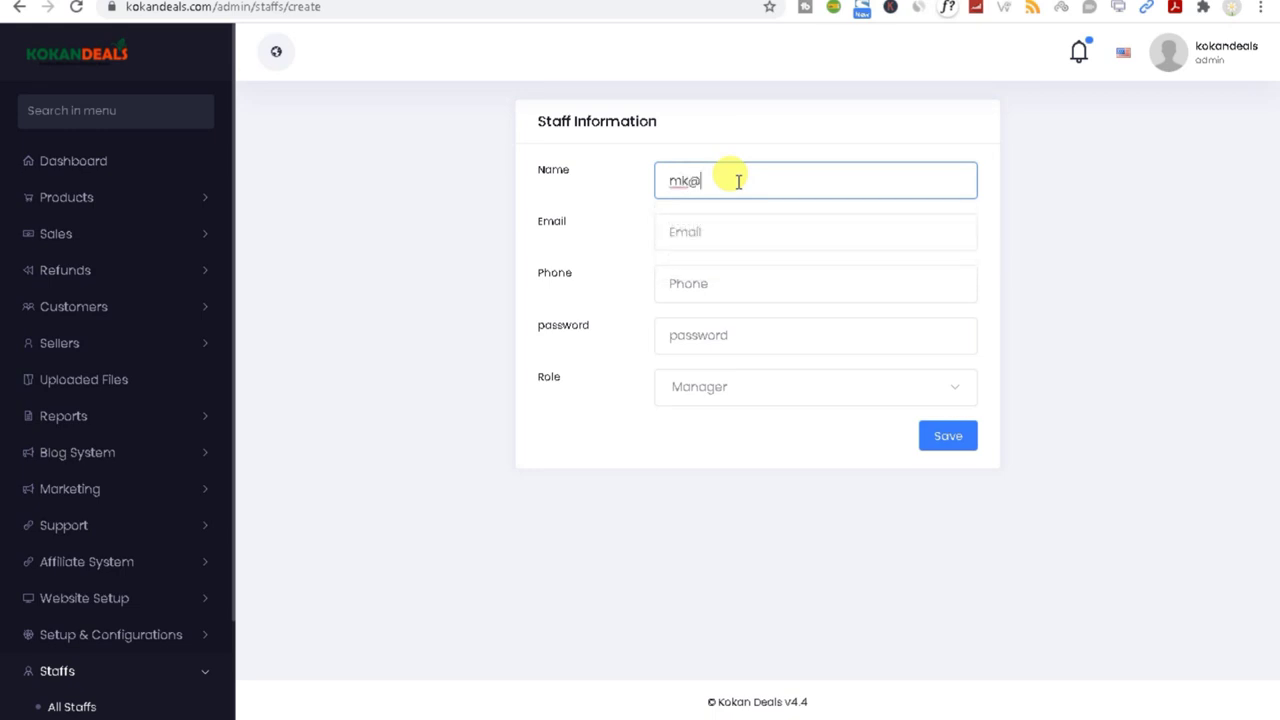
pyautogui.click(213, 8)
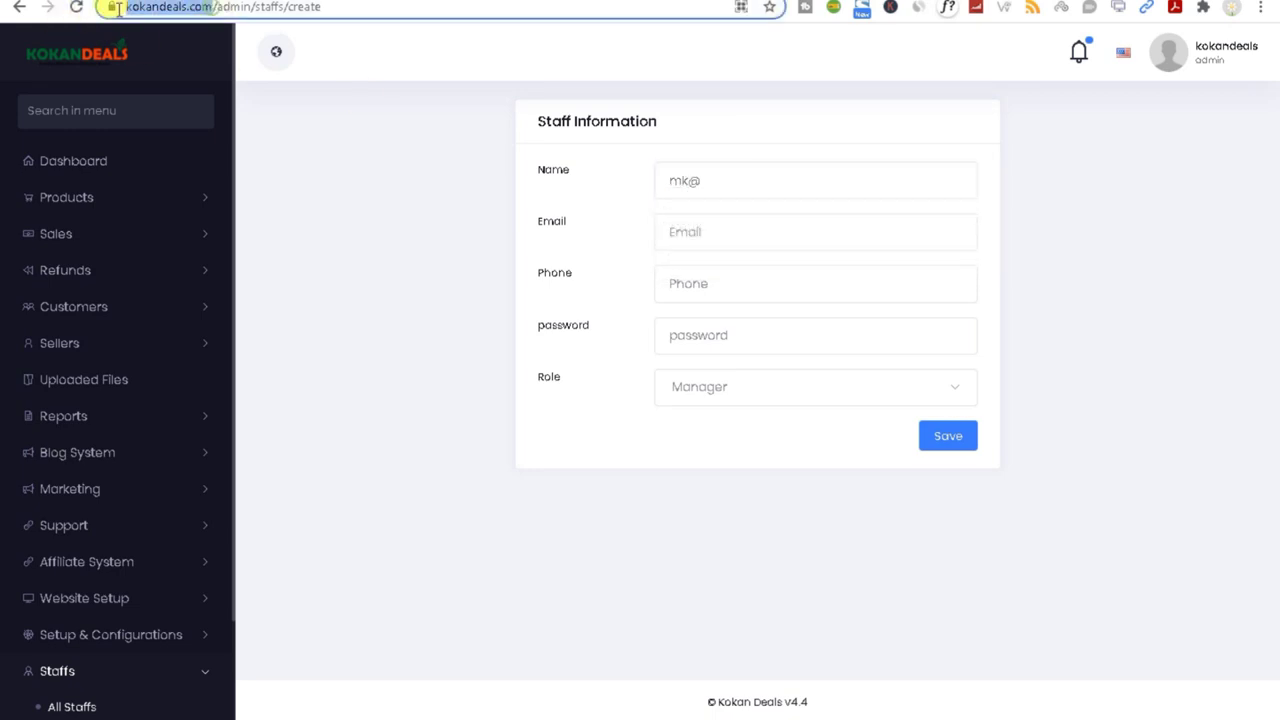
pyautogui.click(732, 180)
pyautogui.write('https://kokandeals.com/')
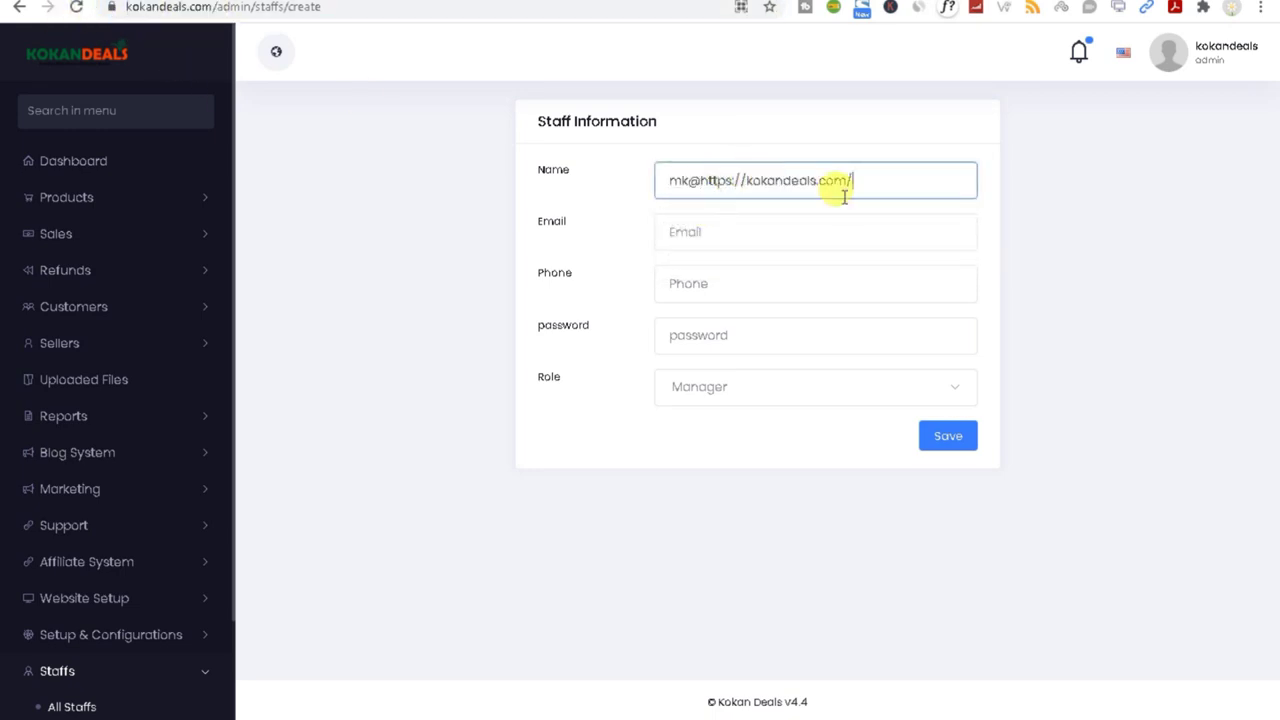
pyautogui.press('BackSpace')
pyautogui.moveTo(747, 182); pyautogui.dragTo(623, 189)
pyautogui.press('BackSpace')
pyautogui.click(699, 230)
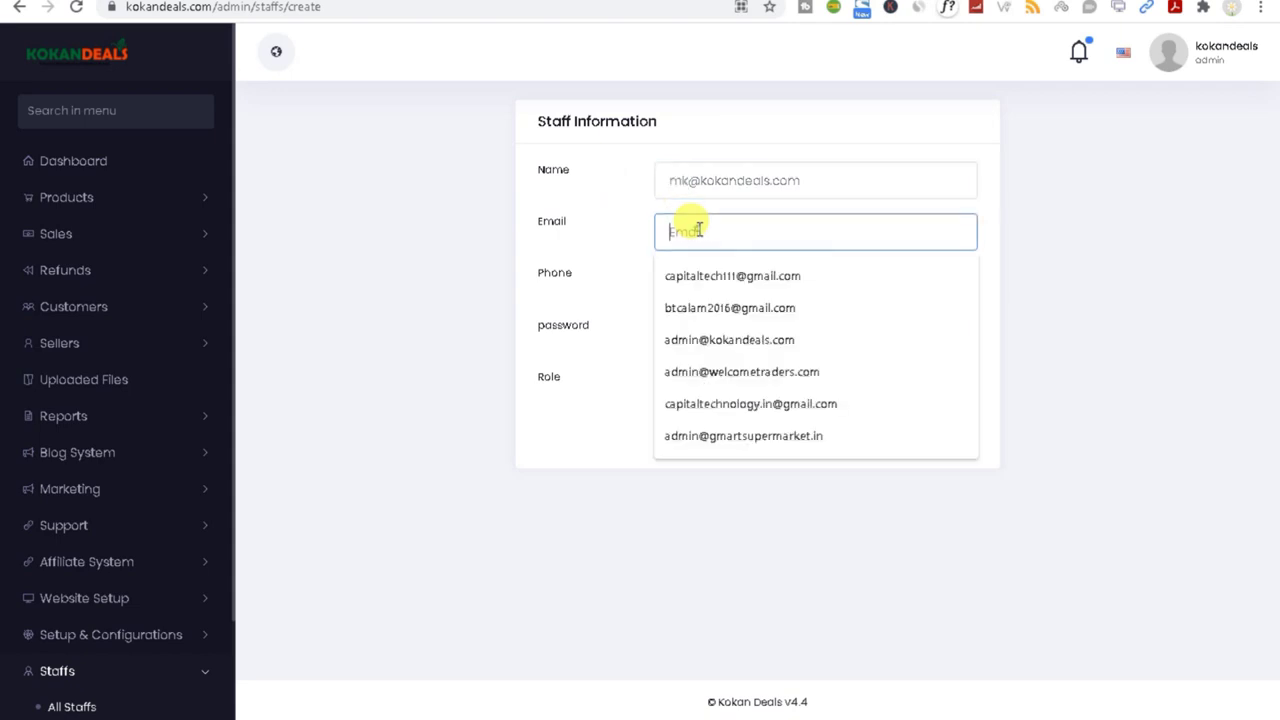
pyautogui.moveTo(852, 172); pyautogui.dragTo(632, 208)
pyautogui.hotkey('ctrl', 'c')
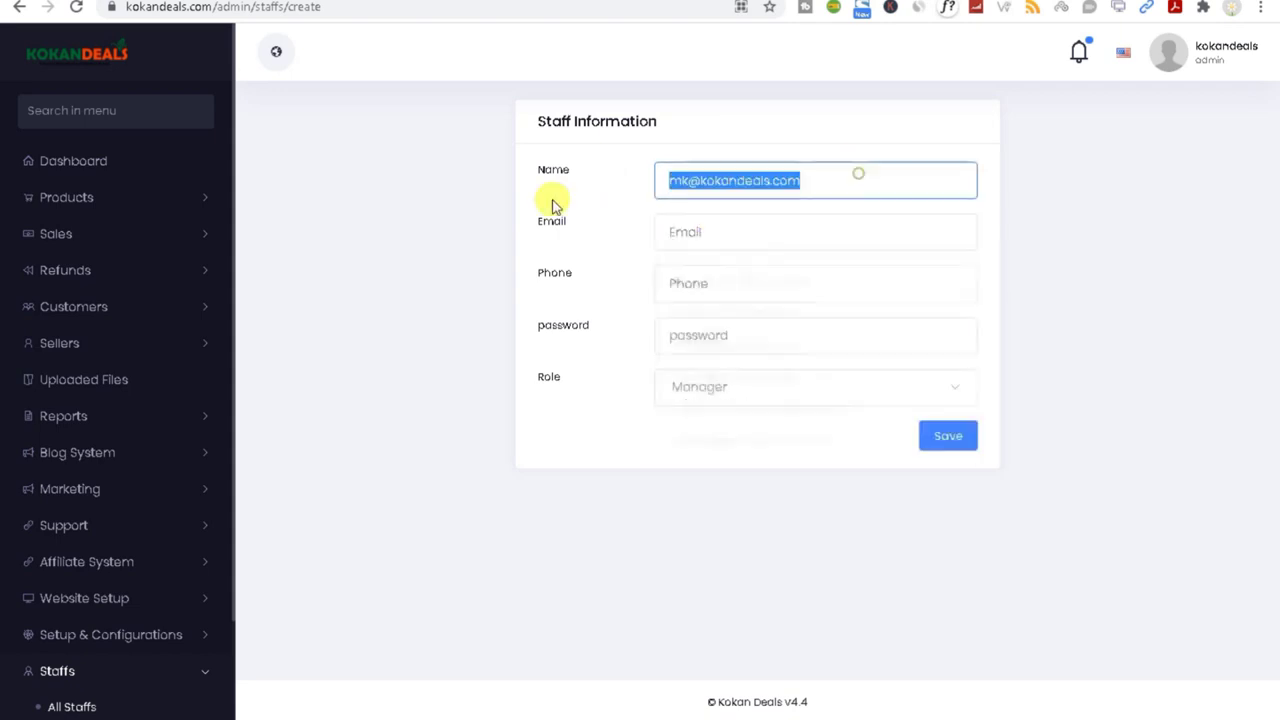
pyautogui.press('BackSpace')
pyautogui.click(669, 234)
pyautogui.hotkey('ctrl', 'v')
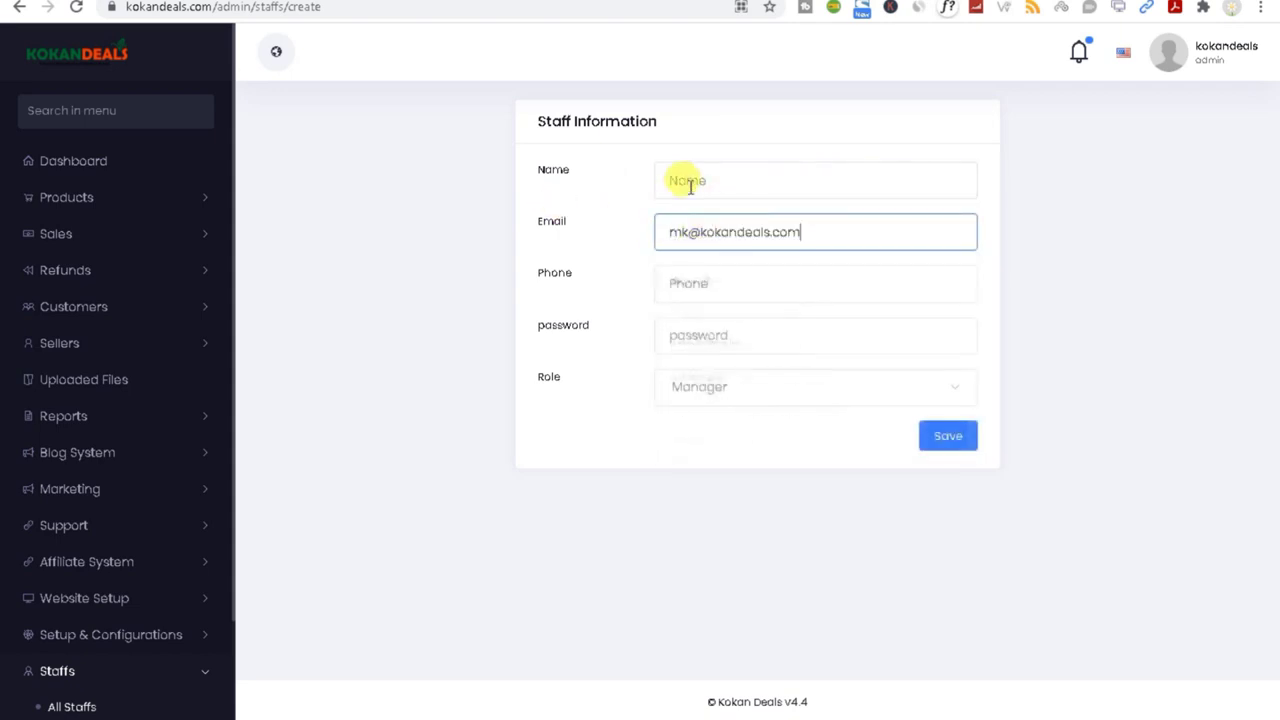
# Step: Fill in the staff member's name and phone number
pyautogui.click(686, 180)
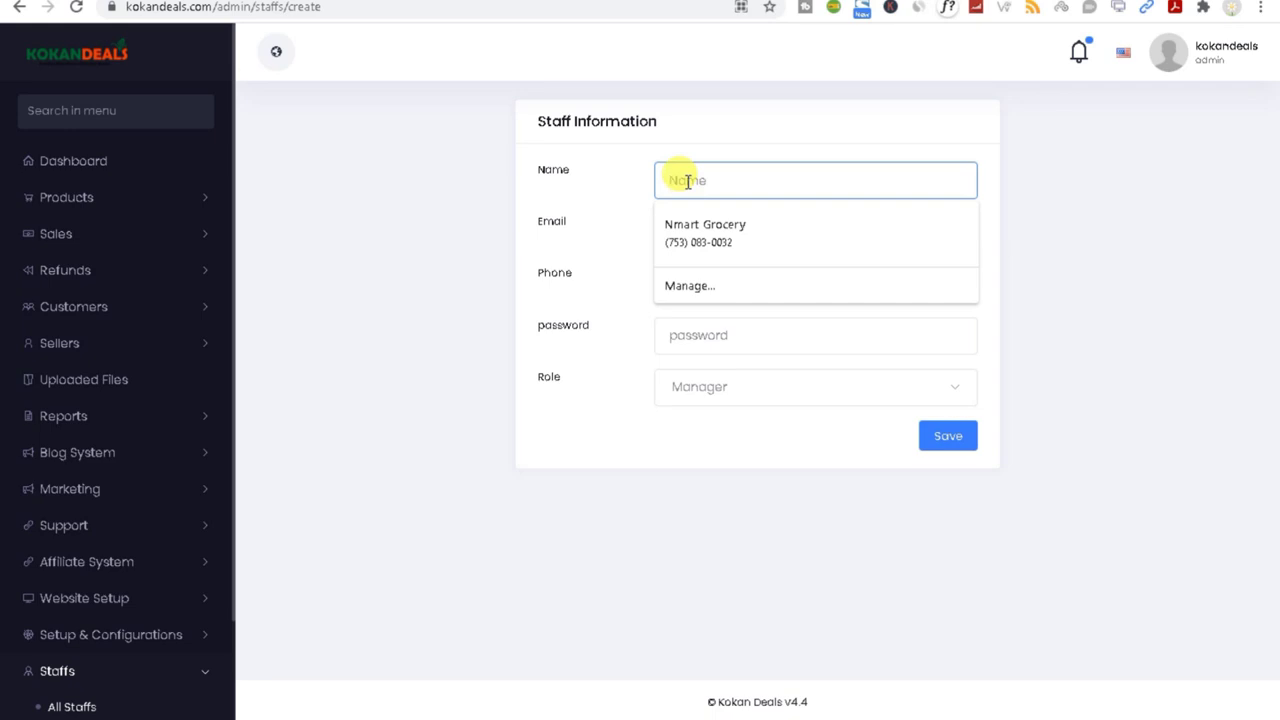
pyautogui.write('Mike')
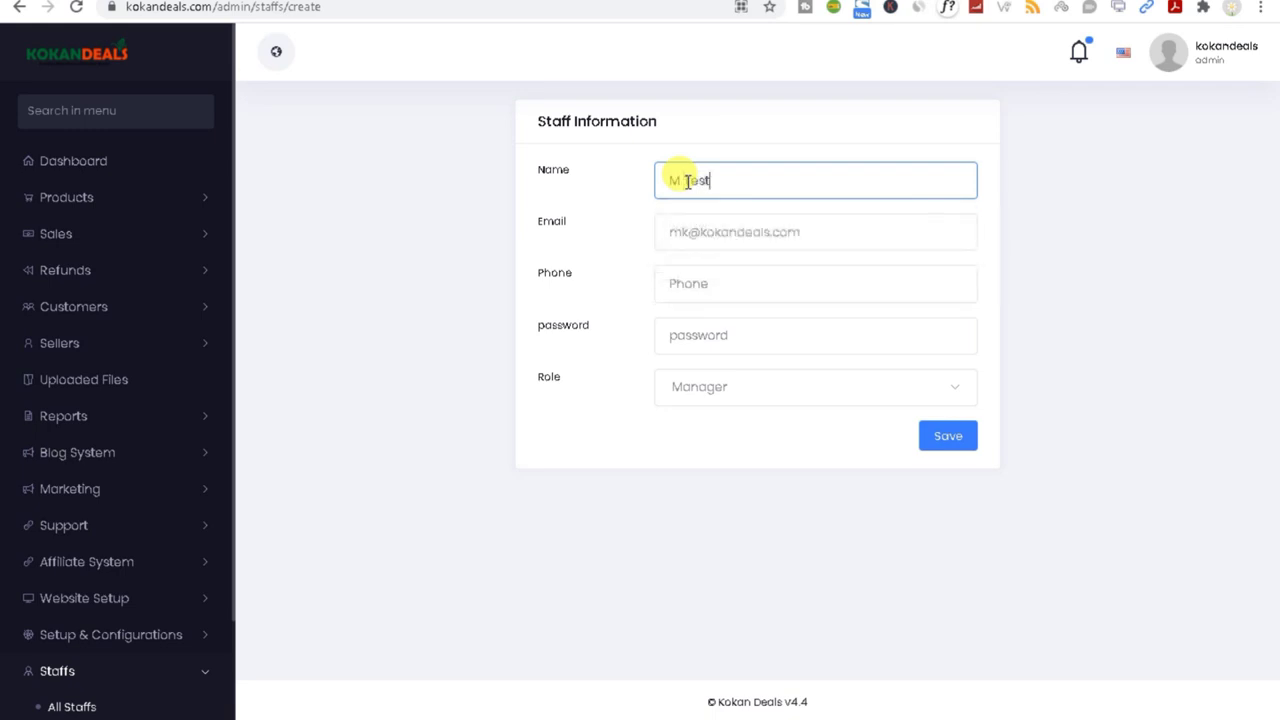
pyautogui.press('Tab')
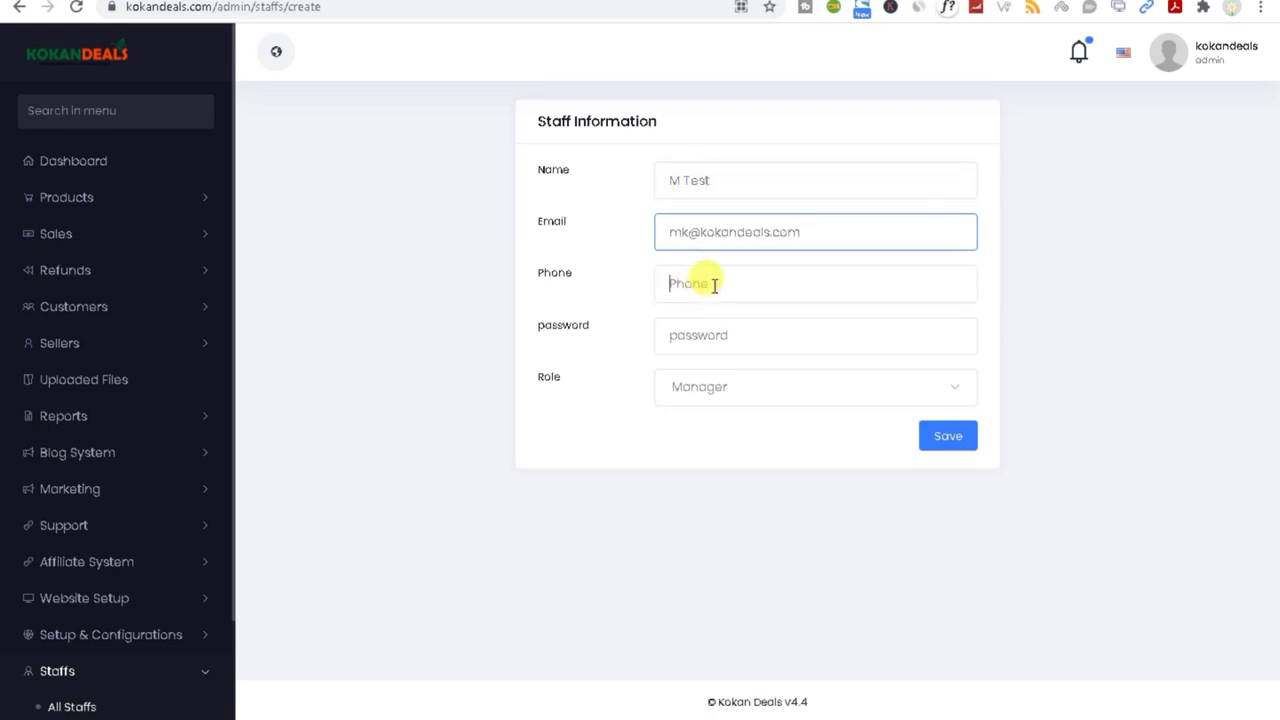
pyautogui.click(714, 284)
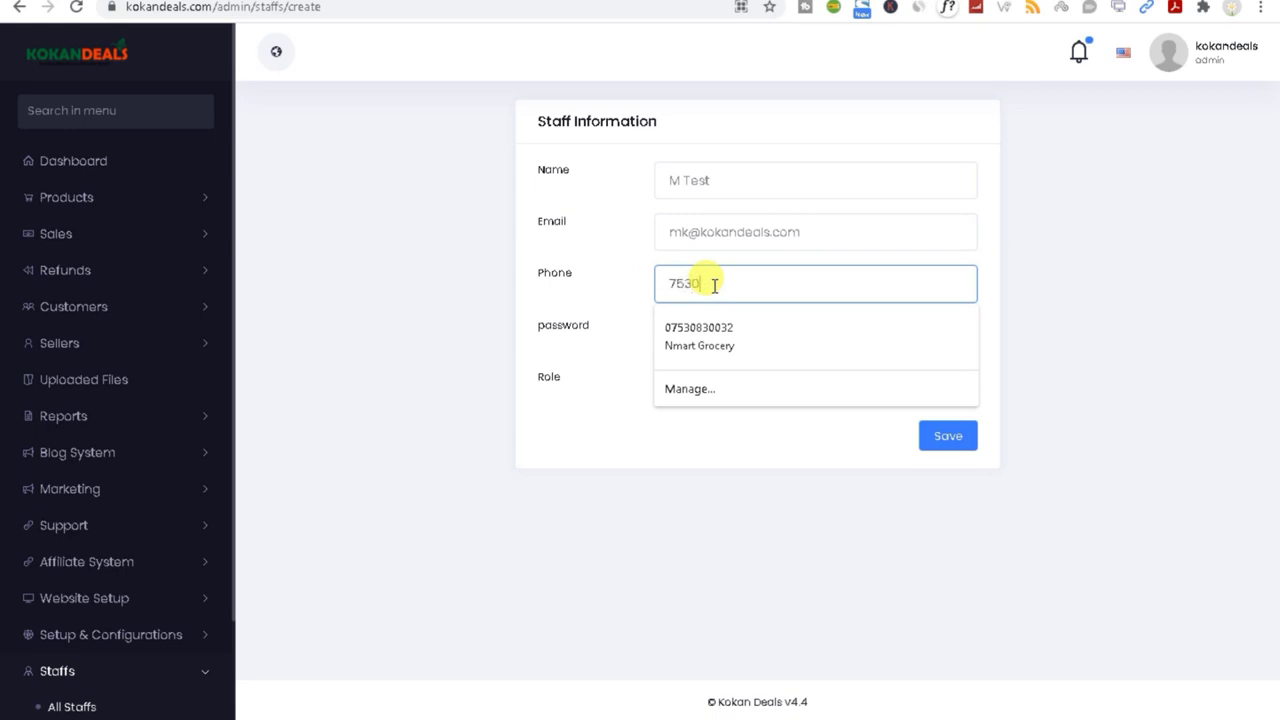
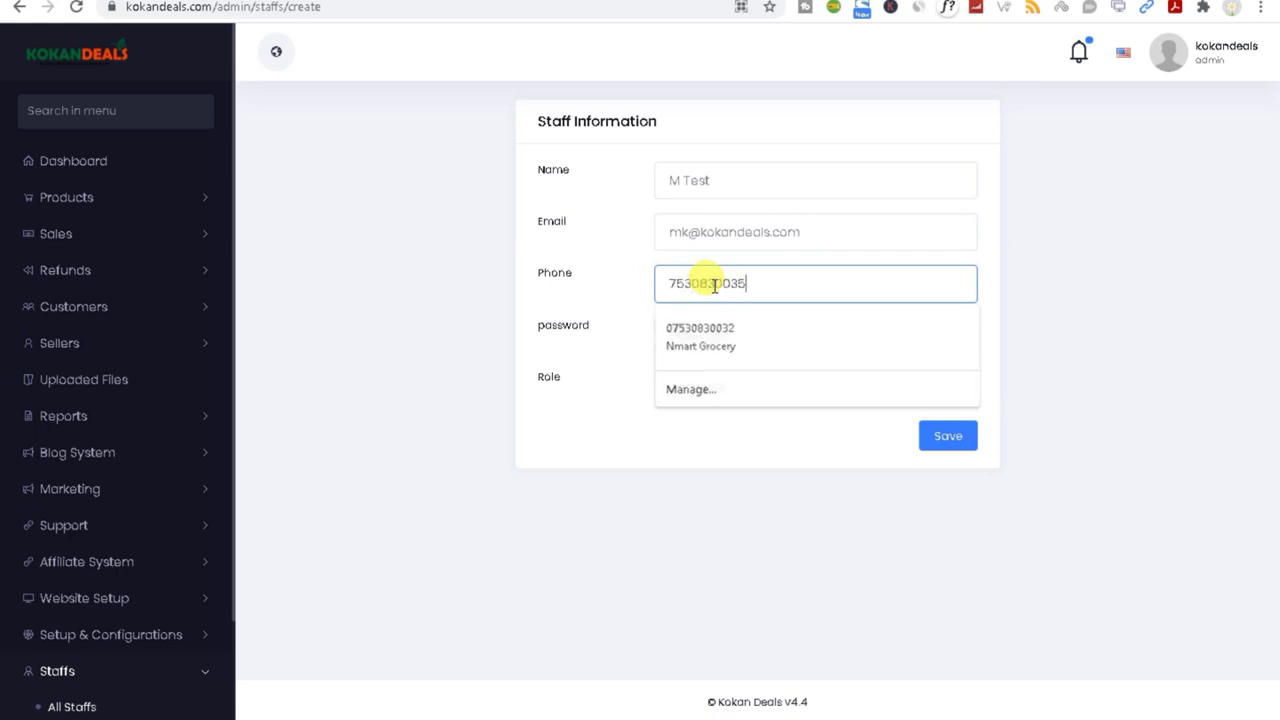
# Step: Enter the account password, assign the Market role, and save the new staff member
pyautogui.click(687, 340)
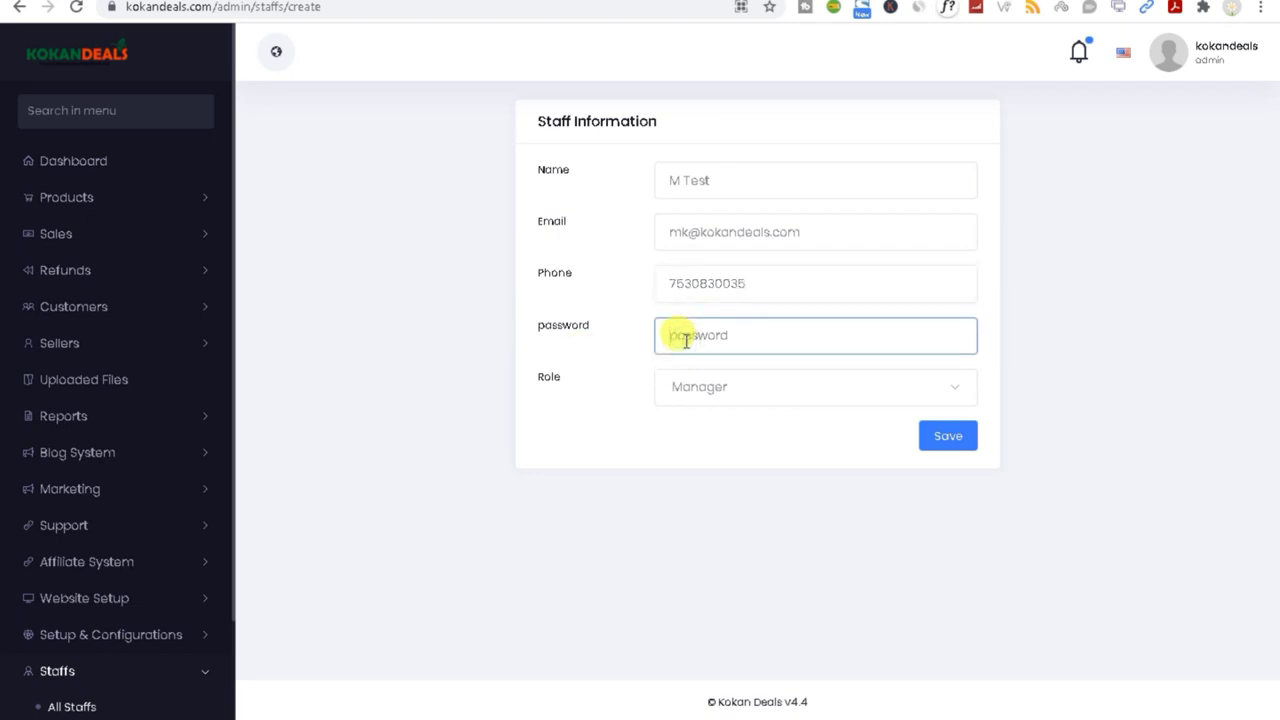
pyautogui.click(690, 180)
pyautogui.doubleClick(695, 180)
pyautogui.click(706, 340)
pyautogui.write('1234')
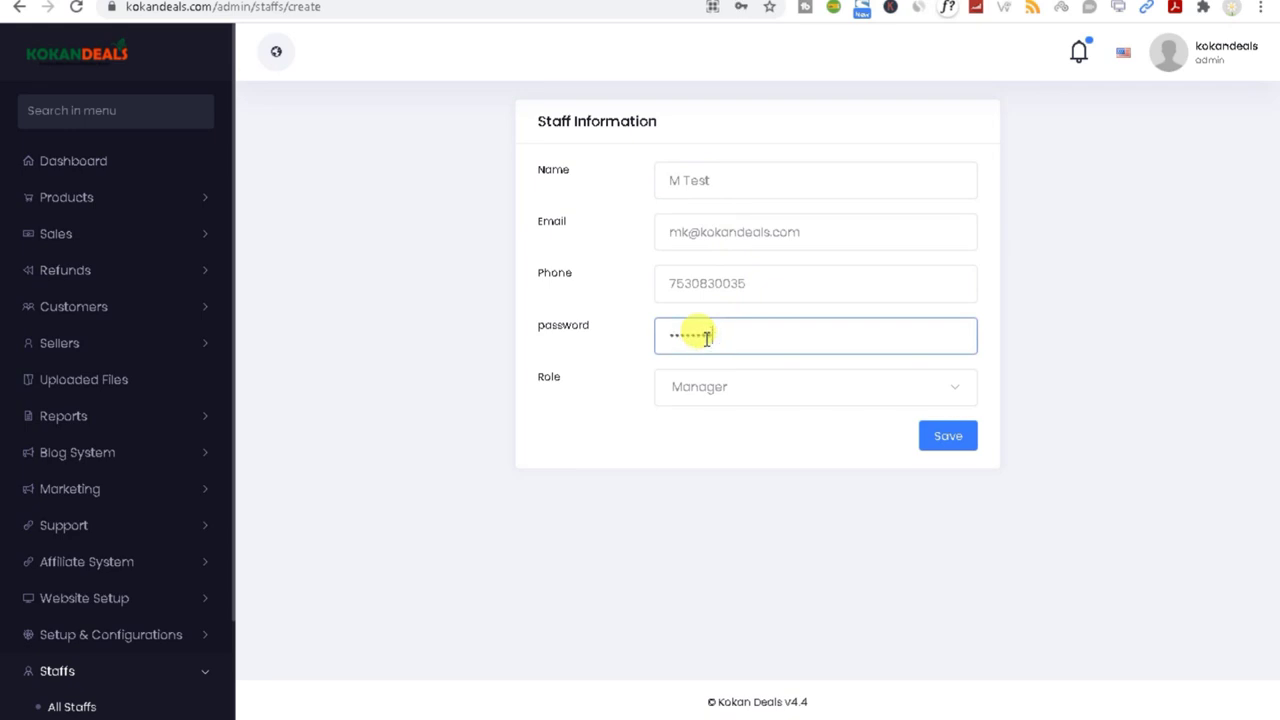
pyautogui.click(694, 390)
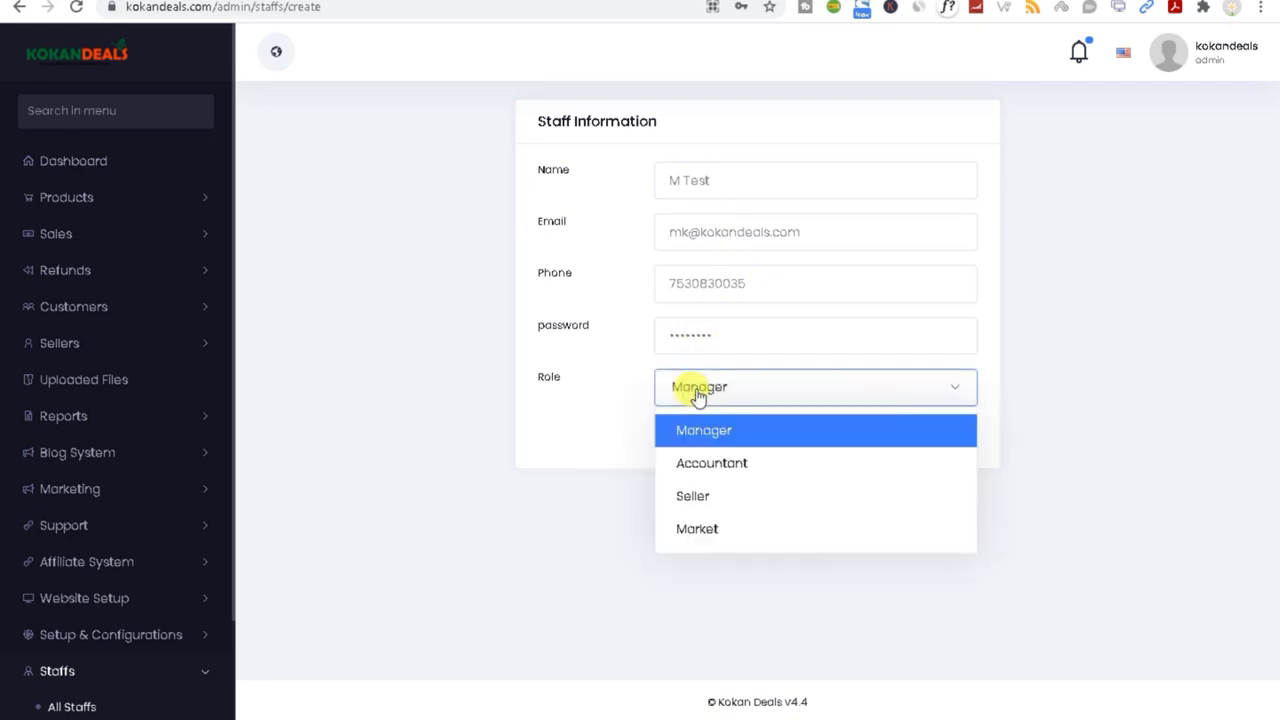
pyautogui.click(700, 532)
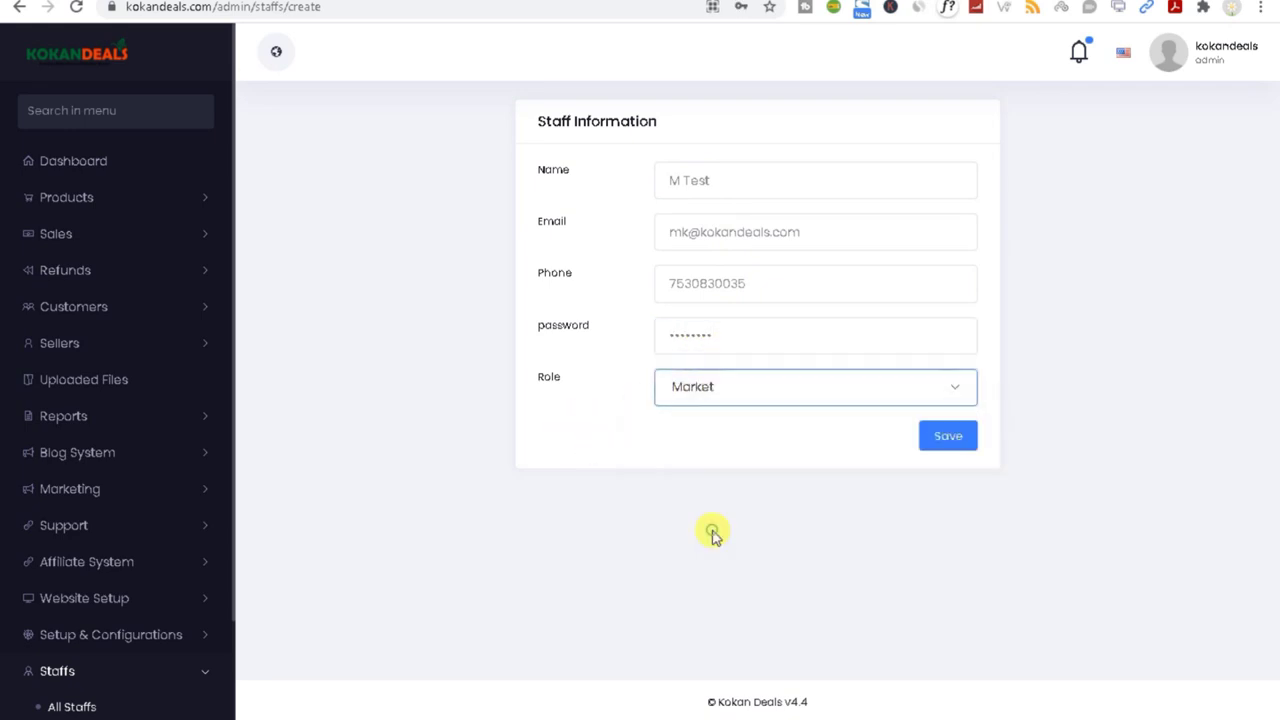
pyautogui.click(950, 443)
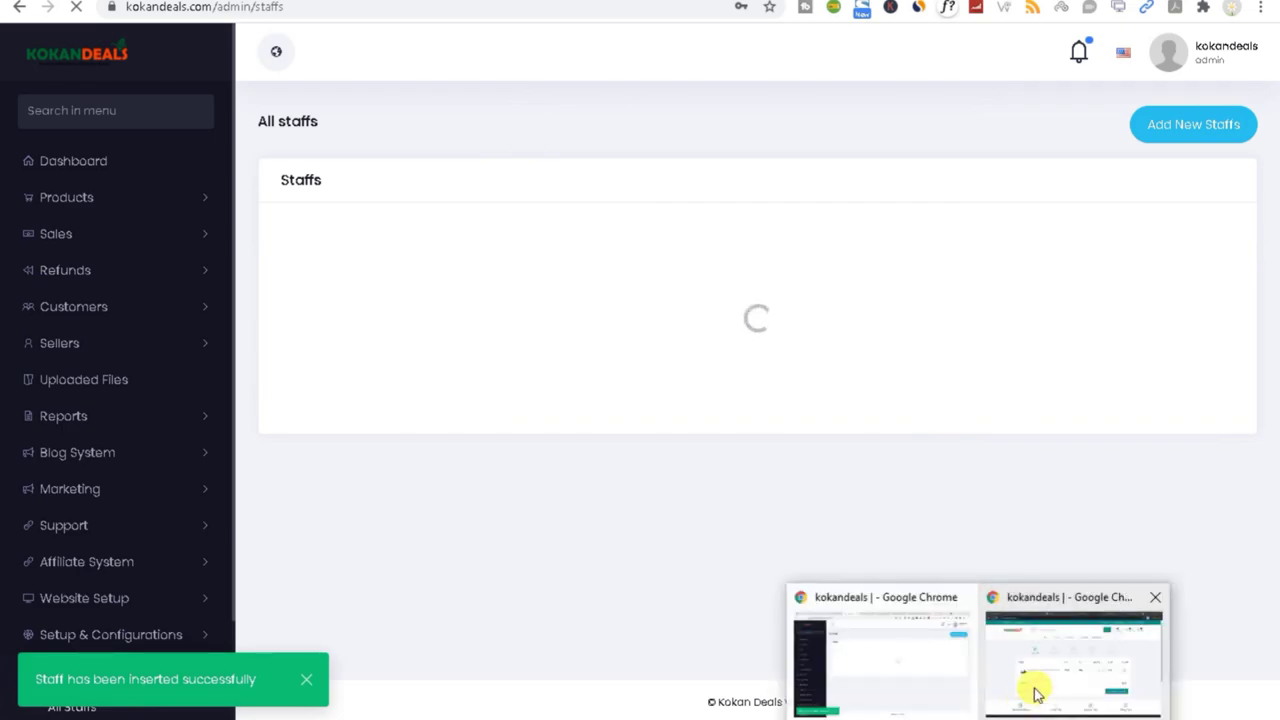
# Step: In the incognito storefront window, open the login form and fill in a provisional email and the password
pyautogui.click(1020, 692)
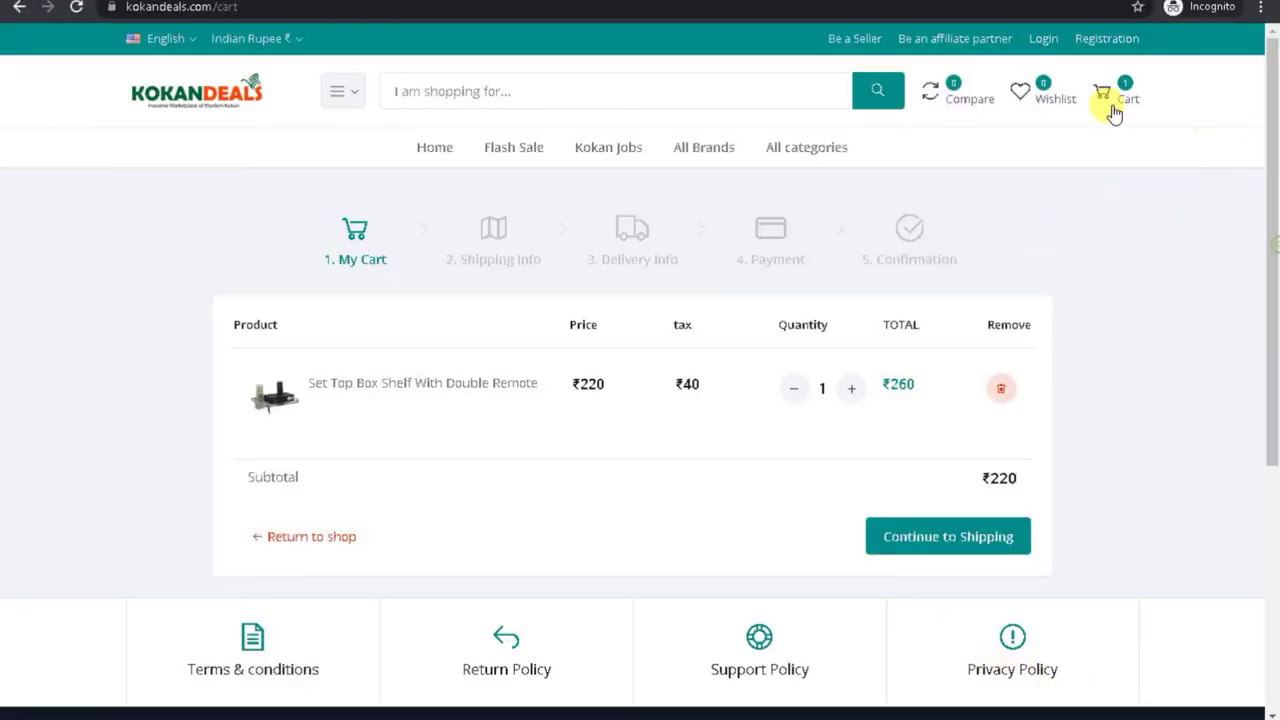
pyautogui.click(1042, 42)
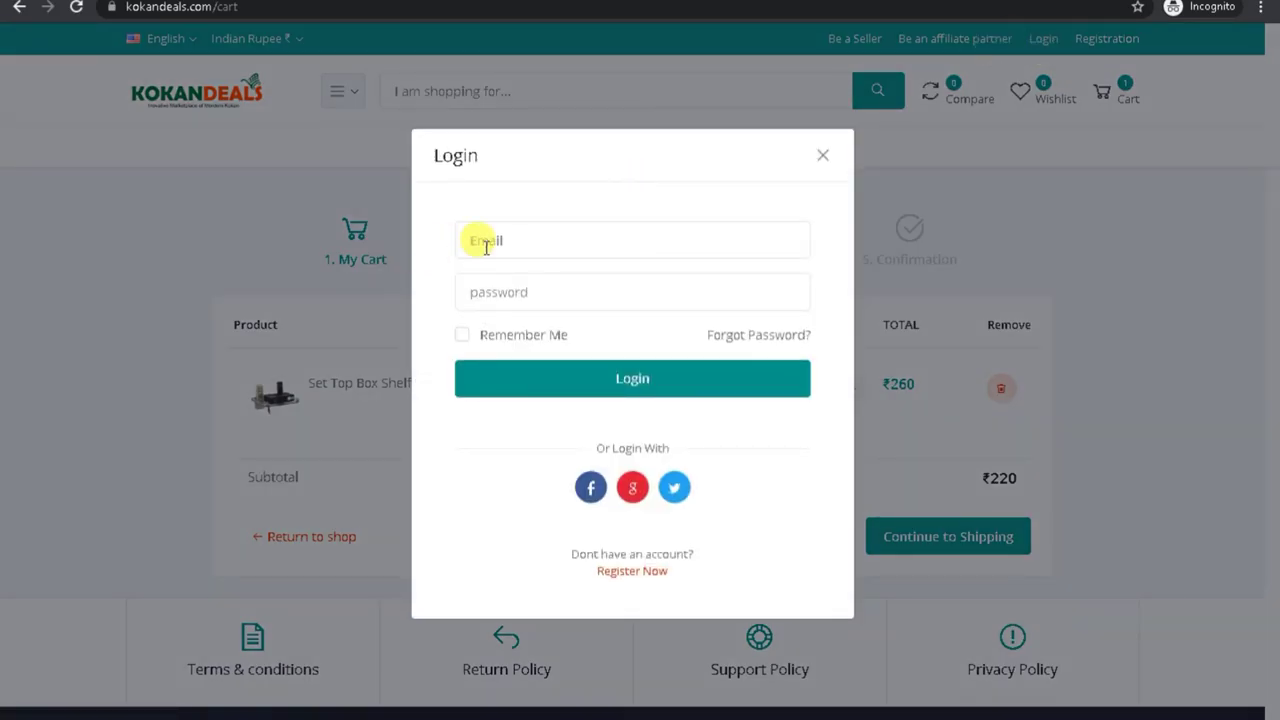
pyautogui.click(486, 243)
pyautogui.write('Test')
pyautogui.click(510, 290)
pyautogui.write('1234')
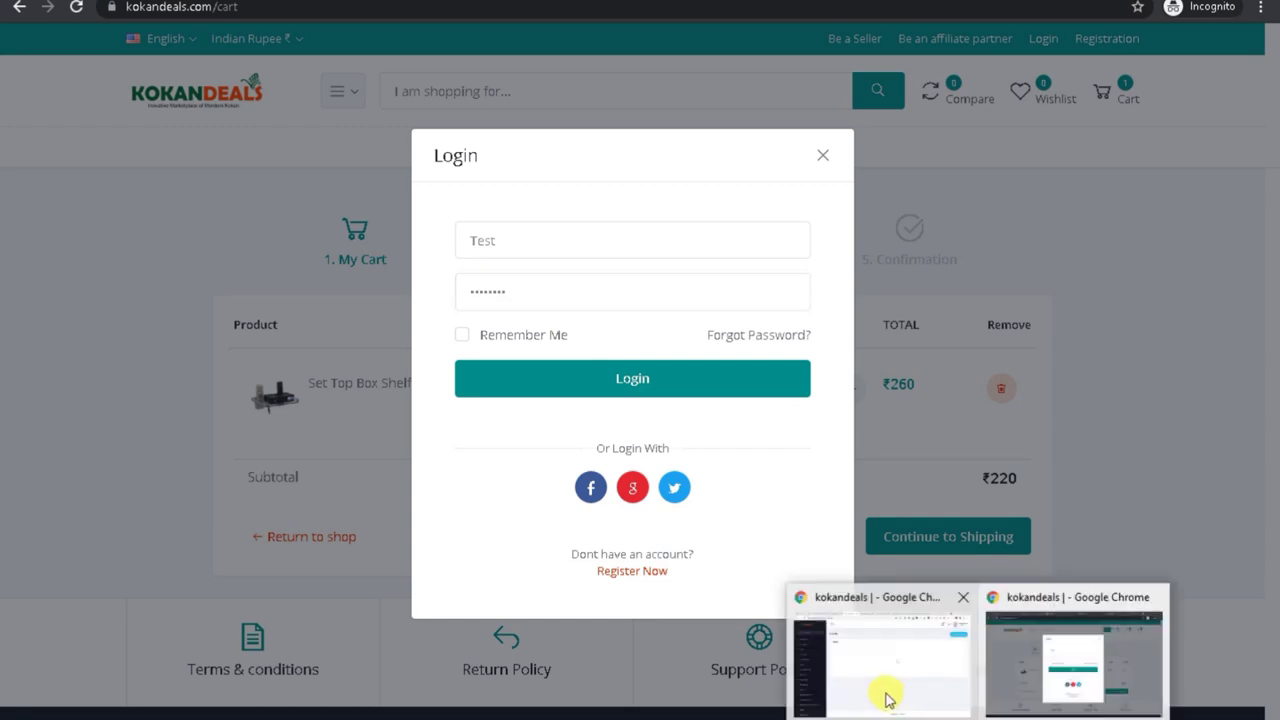
# Step: Copy the new staff email from the admin staff list, paste it into the login, and sign in
pyautogui.click(886, 694)
pyautogui.moveTo(567, 348); pyautogui.dragTo(678, 362)
pyautogui.rightClick(682, 360)
pyautogui.click(705, 364)
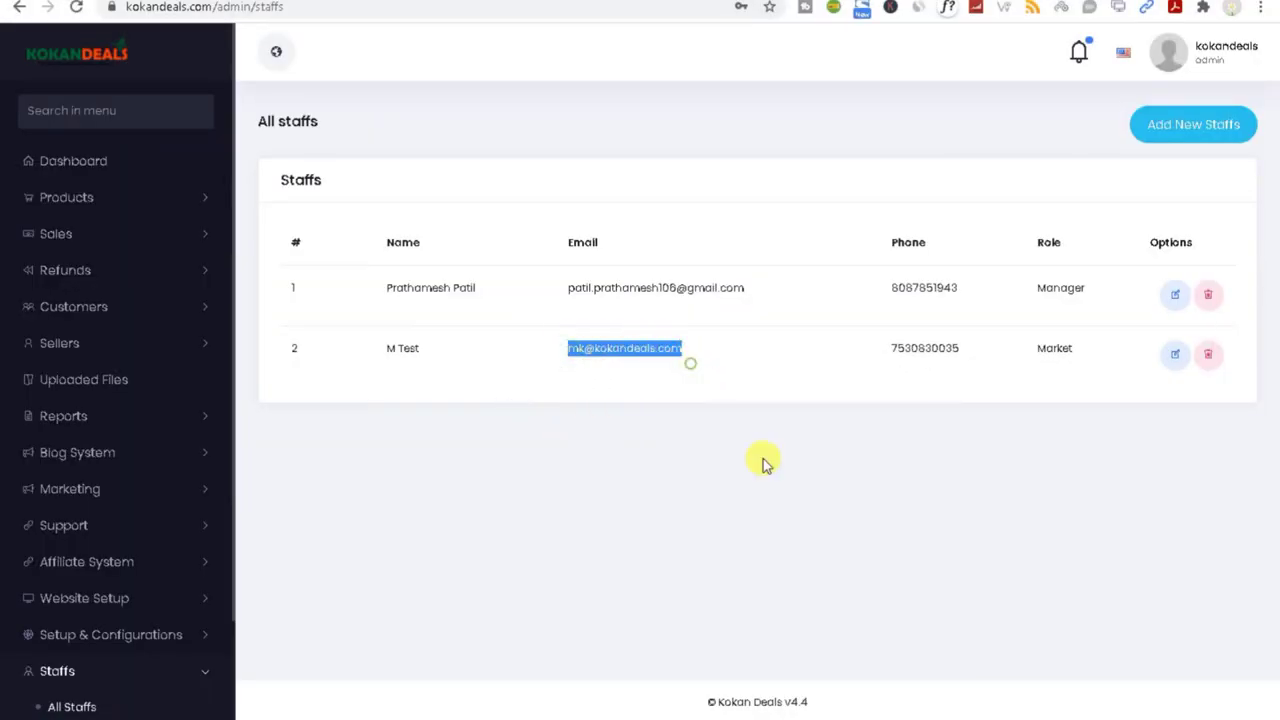
pyautogui.hotkey('alt', 'Tab')
pyautogui.click(571, 246)
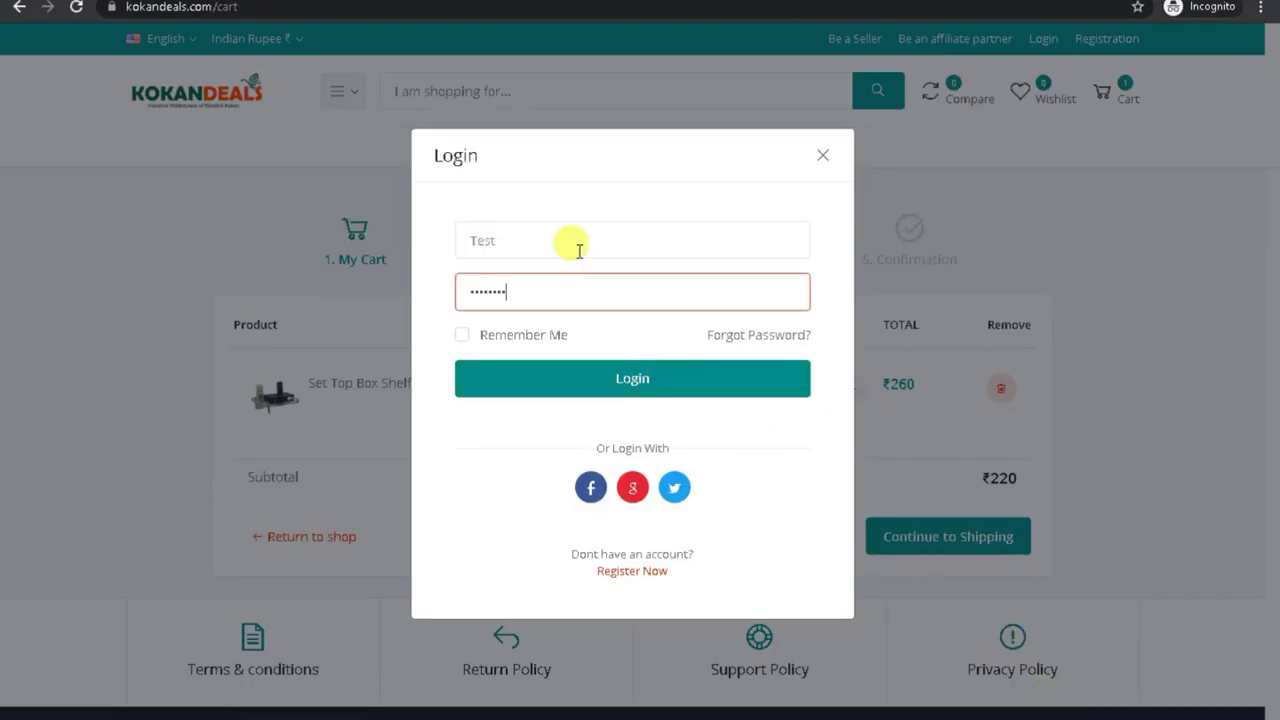
pyautogui.hotkey('ctrl', 'a')
pyautogui.hotkey('ctrl', 'v')
pyautogui.click(613, 385)
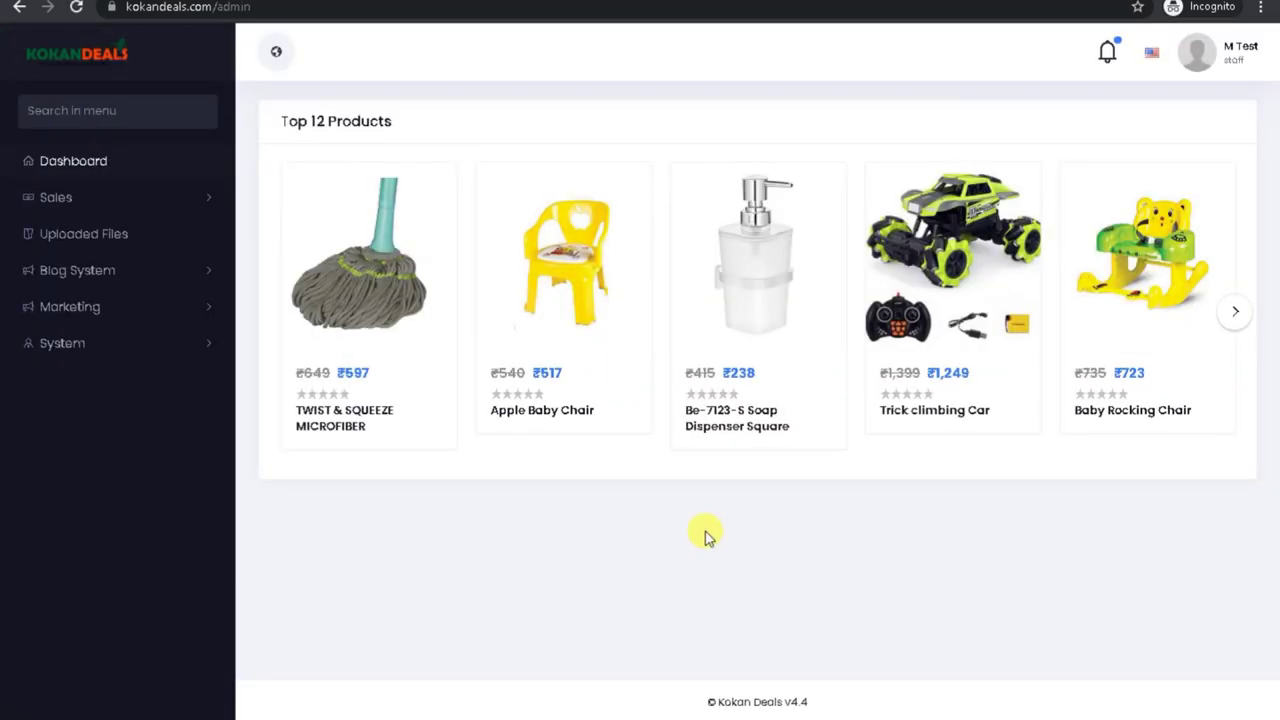
# Step: Browse the staff dashboard's Marketing, Sales, Blog System and System sidebar sections
pyautogui.click(97, 302)
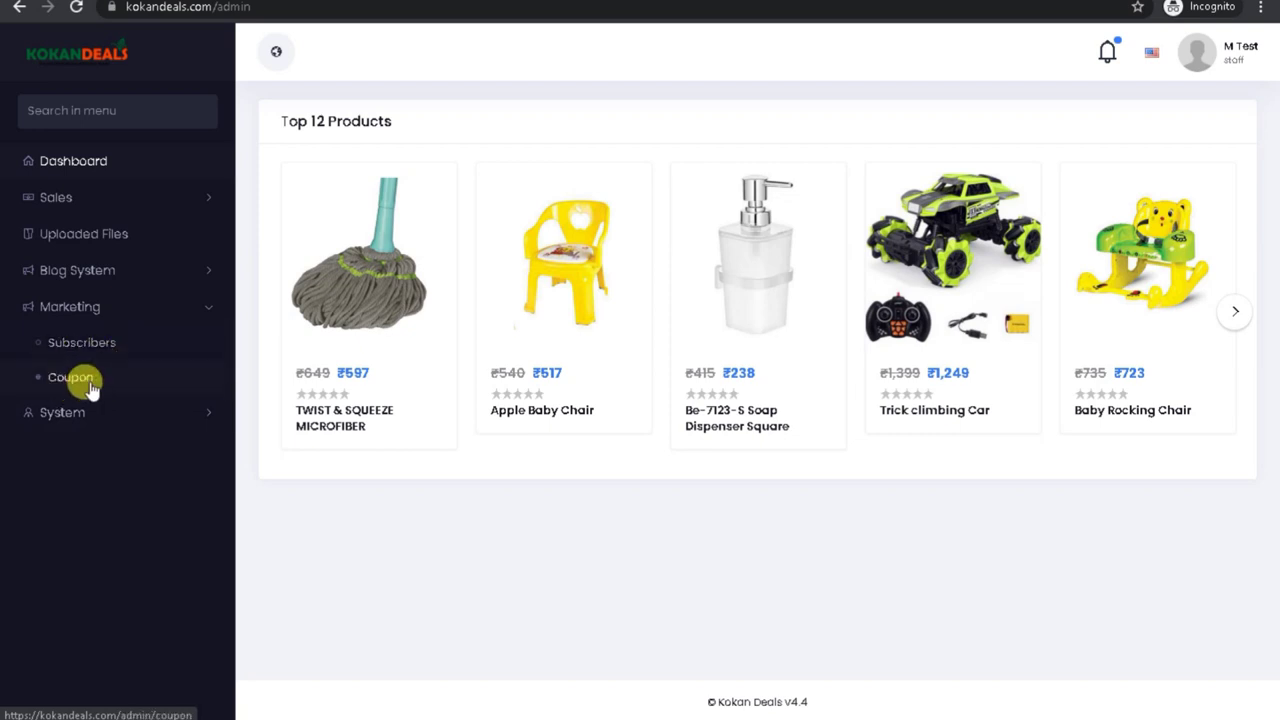
pyautogui.click(193, 307)
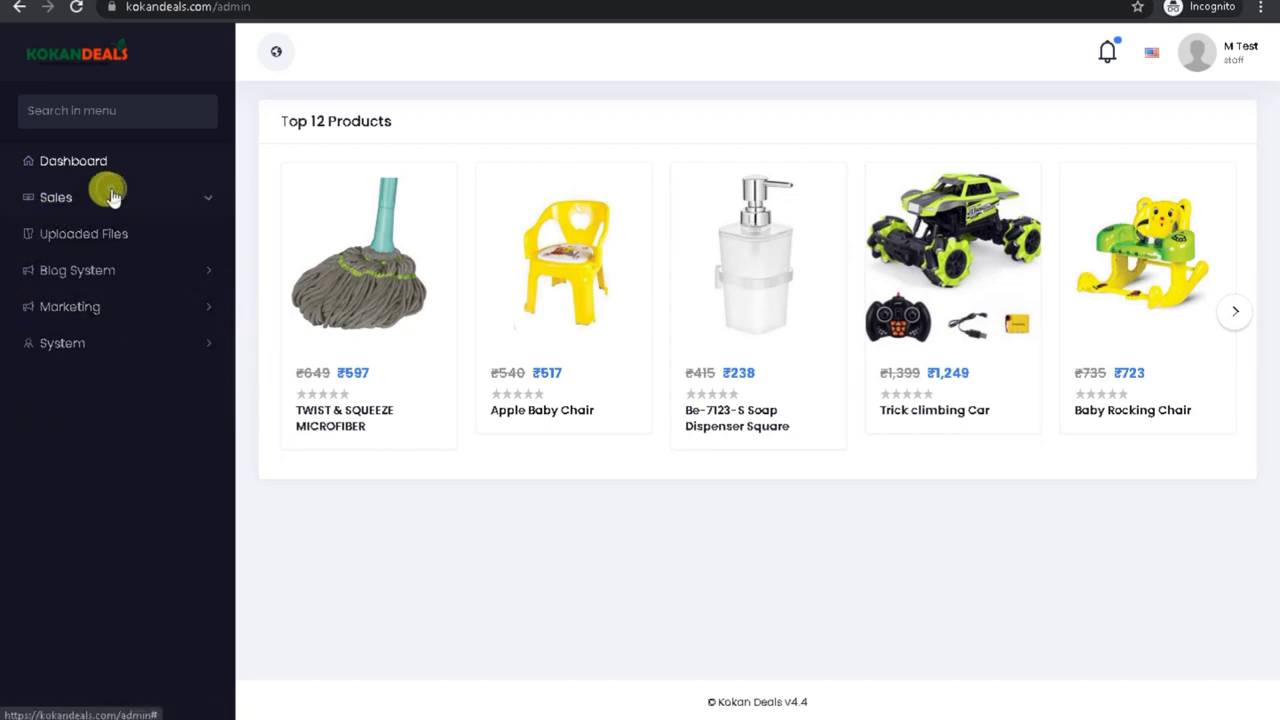
pyautogui.click(205, 199)
pyautogui.click(203, 282)
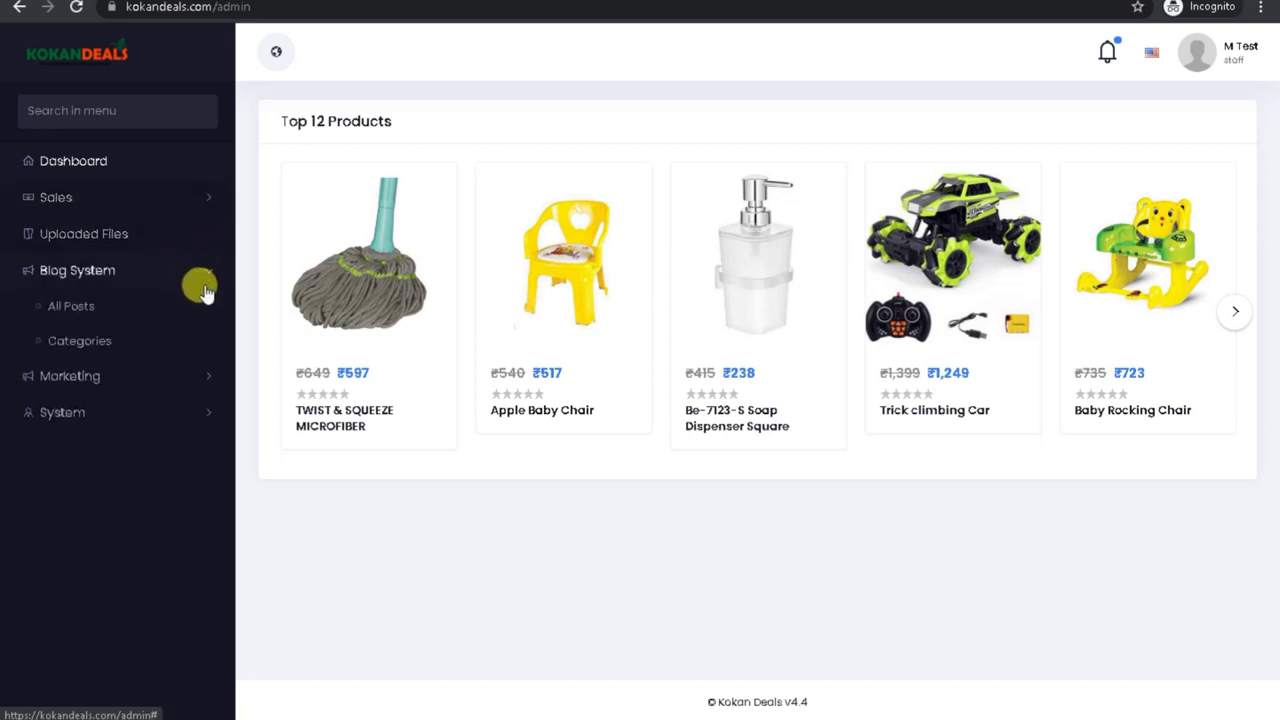
pyautogui.click(195, 368)
pyautogui.click(191, 410)
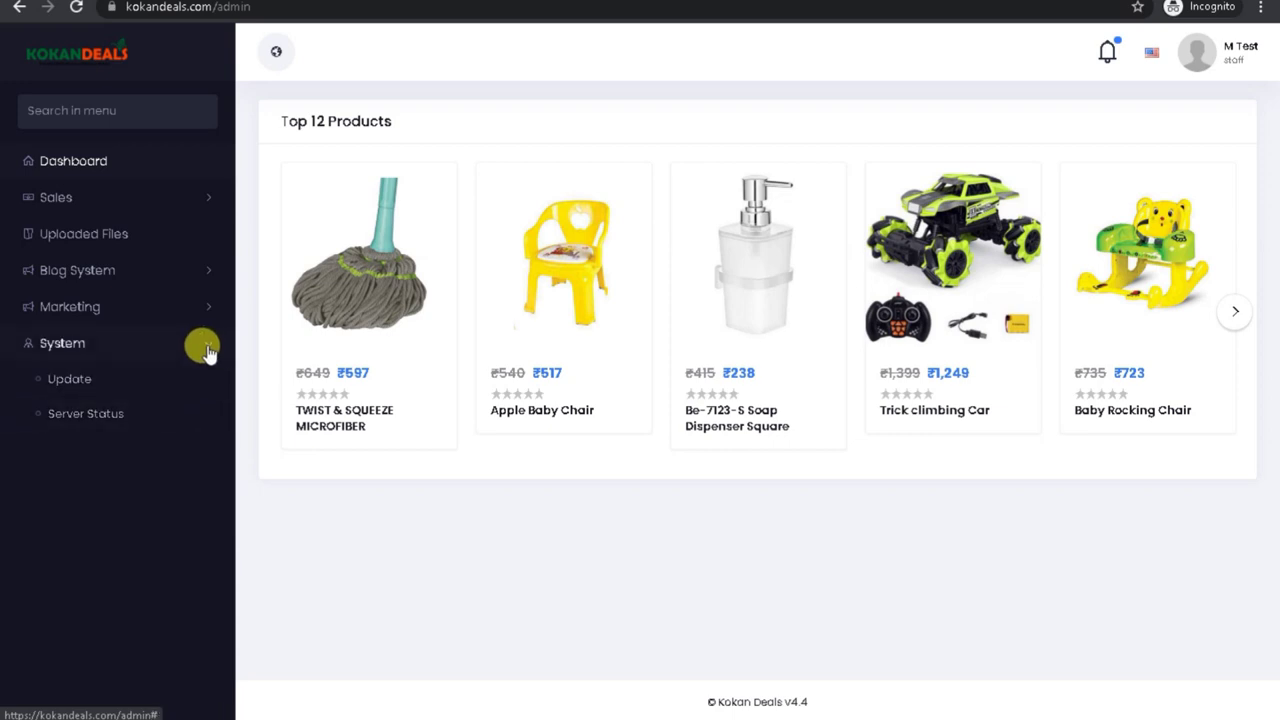
pyautogui.click(205, 348)
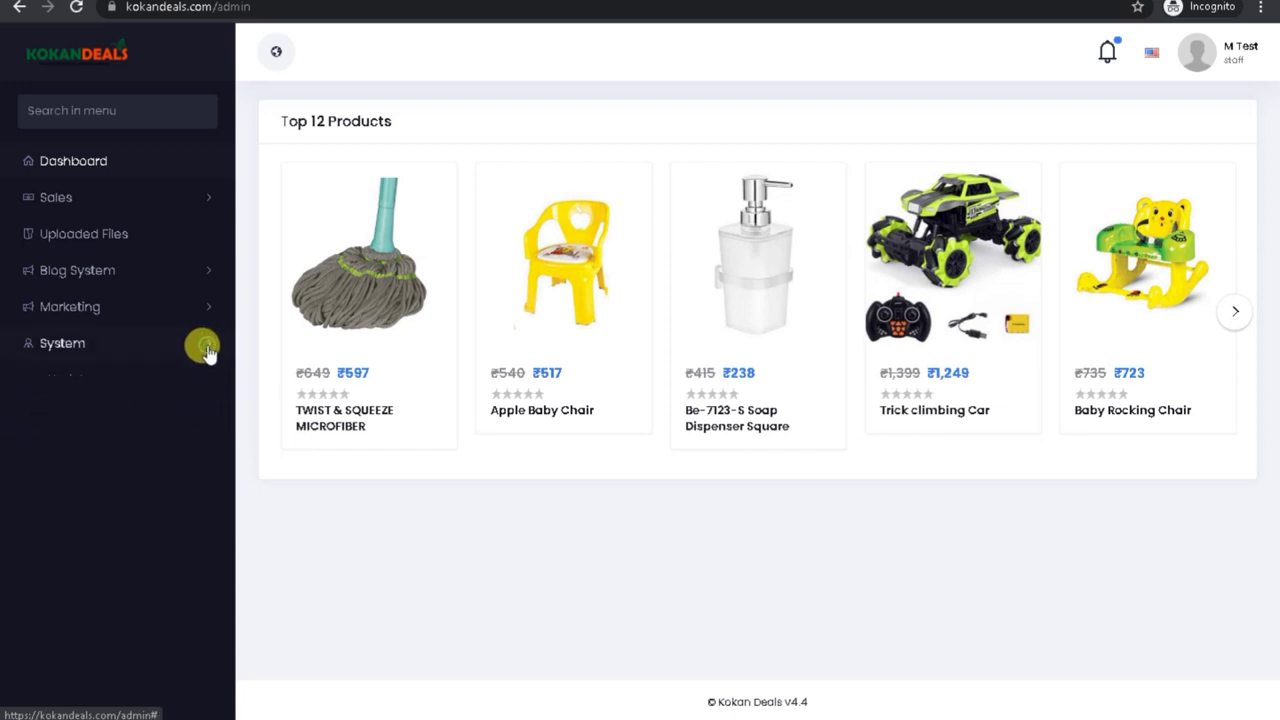
# Step: Log out of the test staff account and return to the admin staff list window
pyautogui.click(1232, 55)
pyautogui.click(1082, 138)
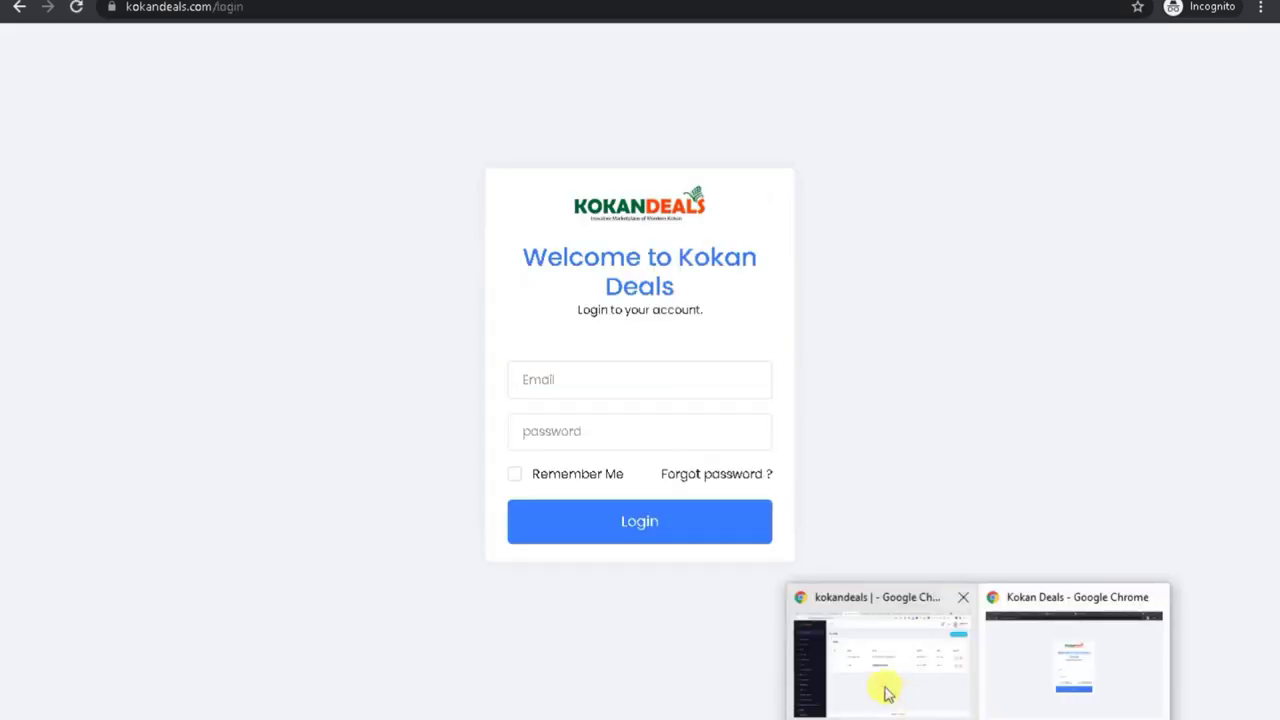
pyautogui.click(884, 691)
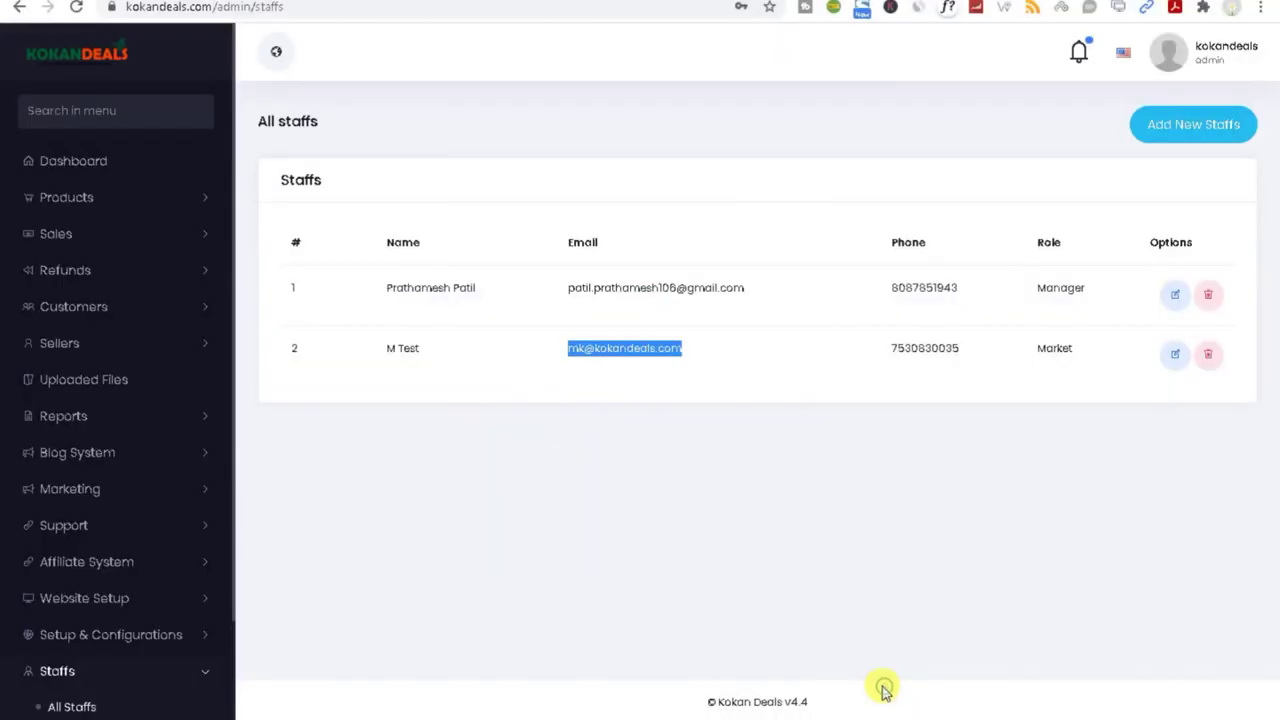
# Step: Delete the test staff member in row 2 of the Staffs table and confirm, leaving only the Manager
pyautogui.click(776, 552)
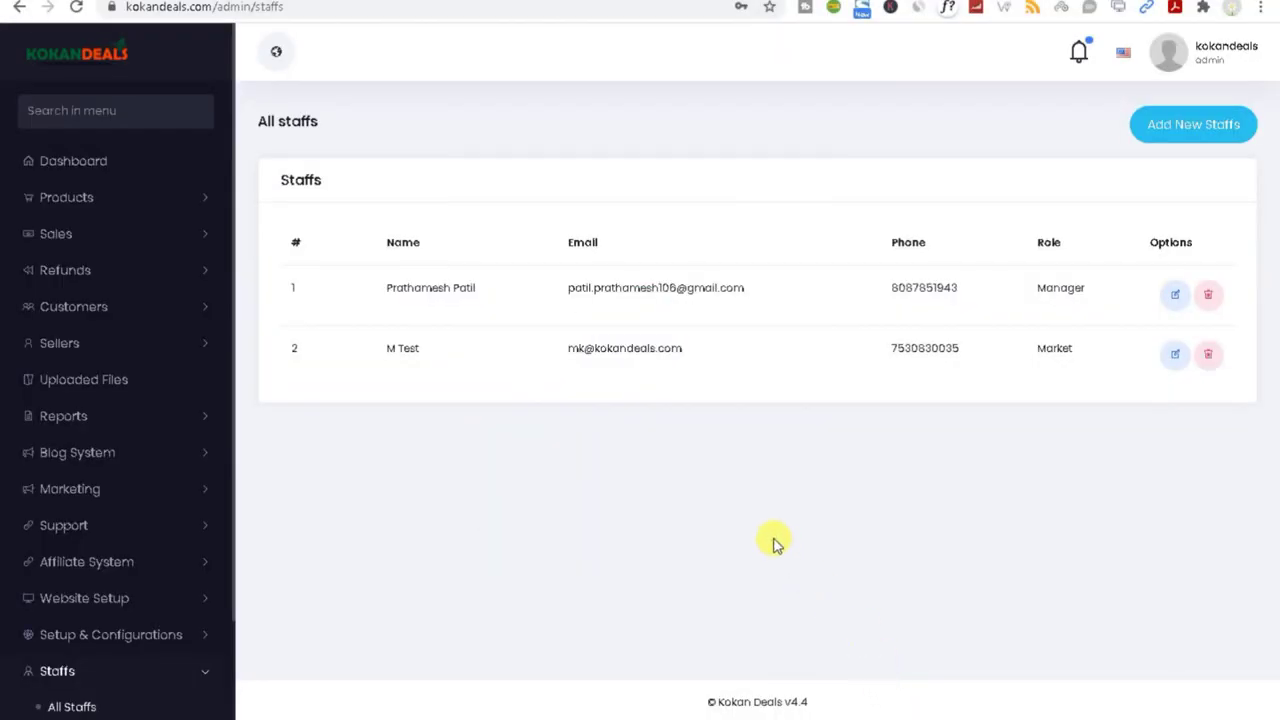
pyautogui.click(1208, 354)
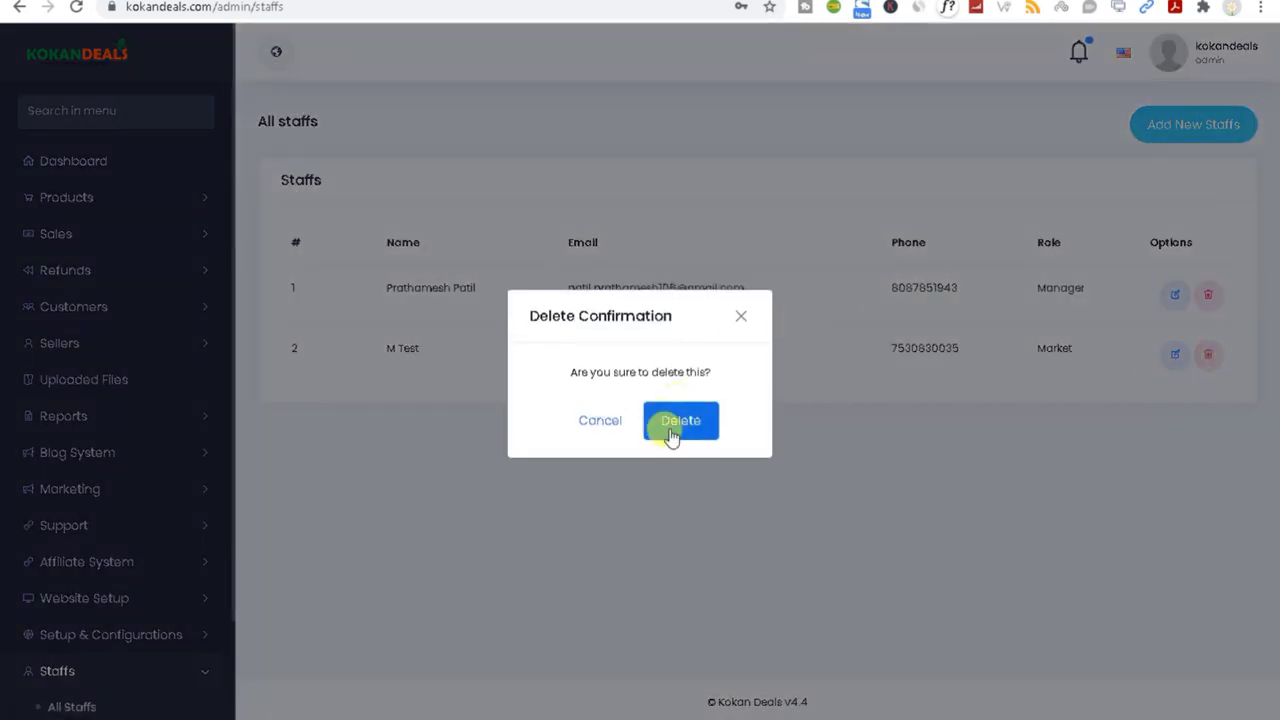
pyautogui.click(679, 436)
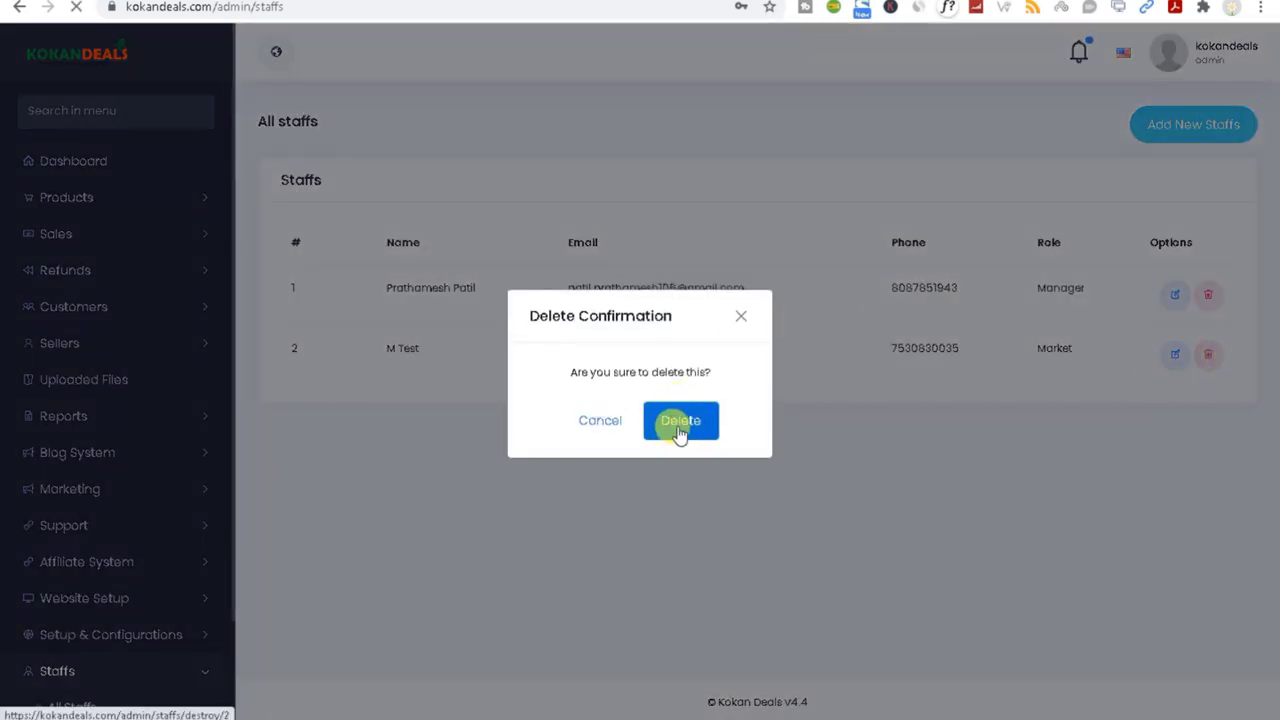
pyautogui.scroll(-2, 114, 474)
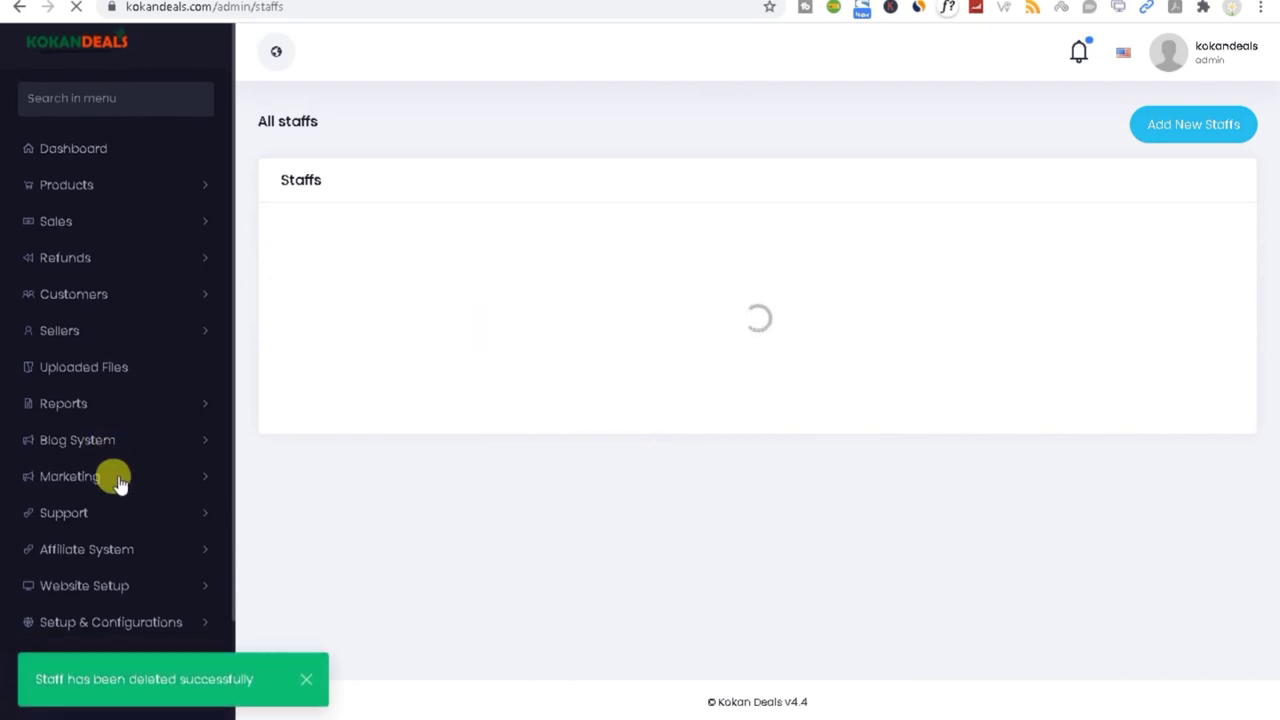
pyautogui.scroll(1, 194, 591)
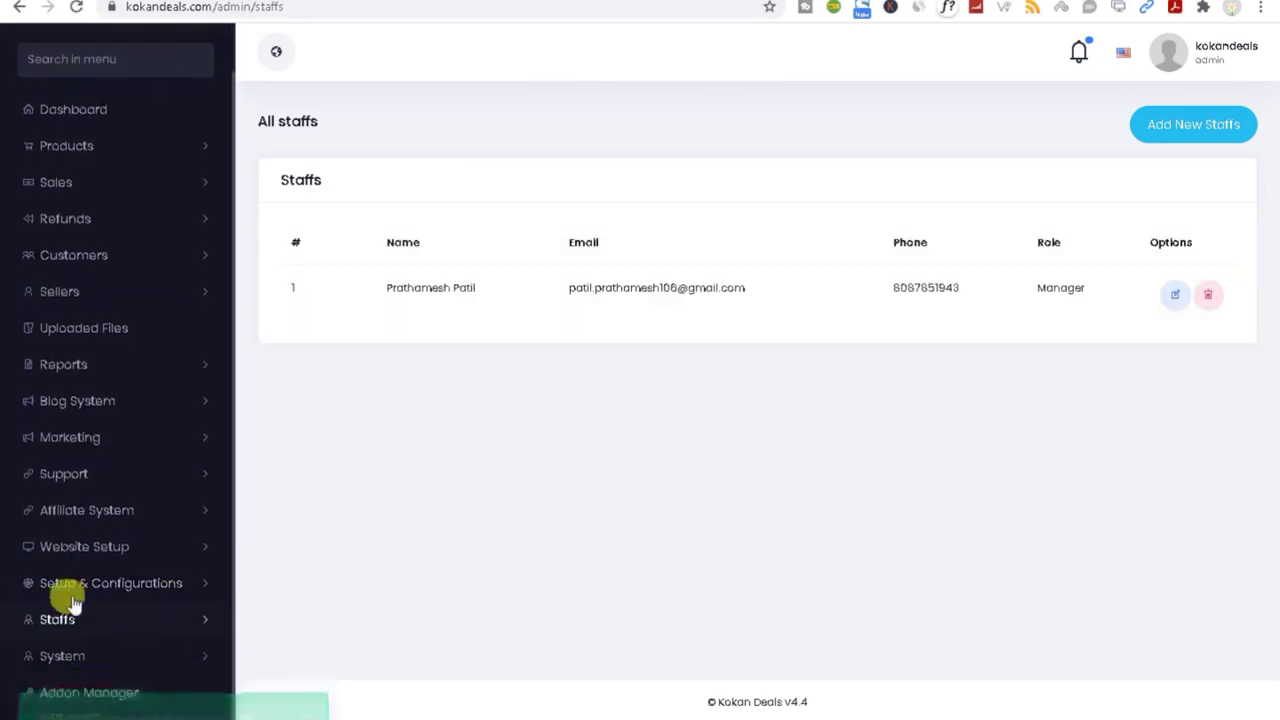
pyautogui.scroll(1, 75, 676)
pyautogui.scroll(-1, 87, 680)
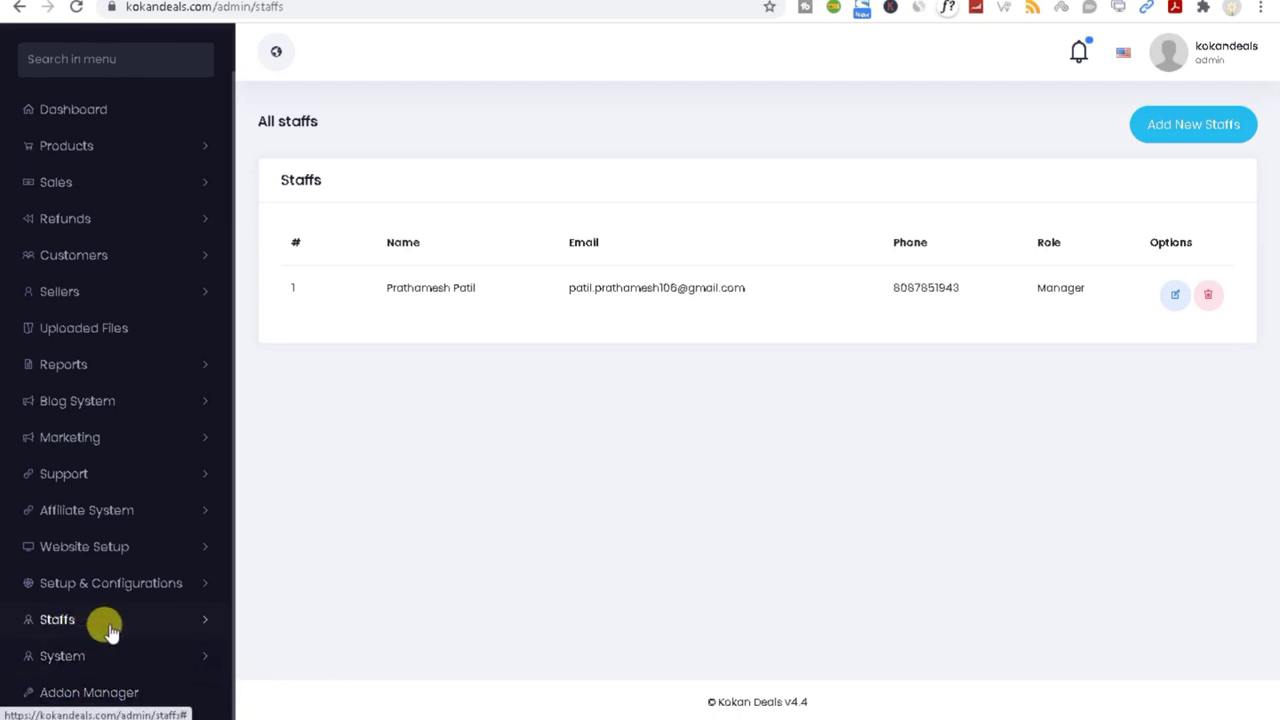
pyautogui.click(146, 655)
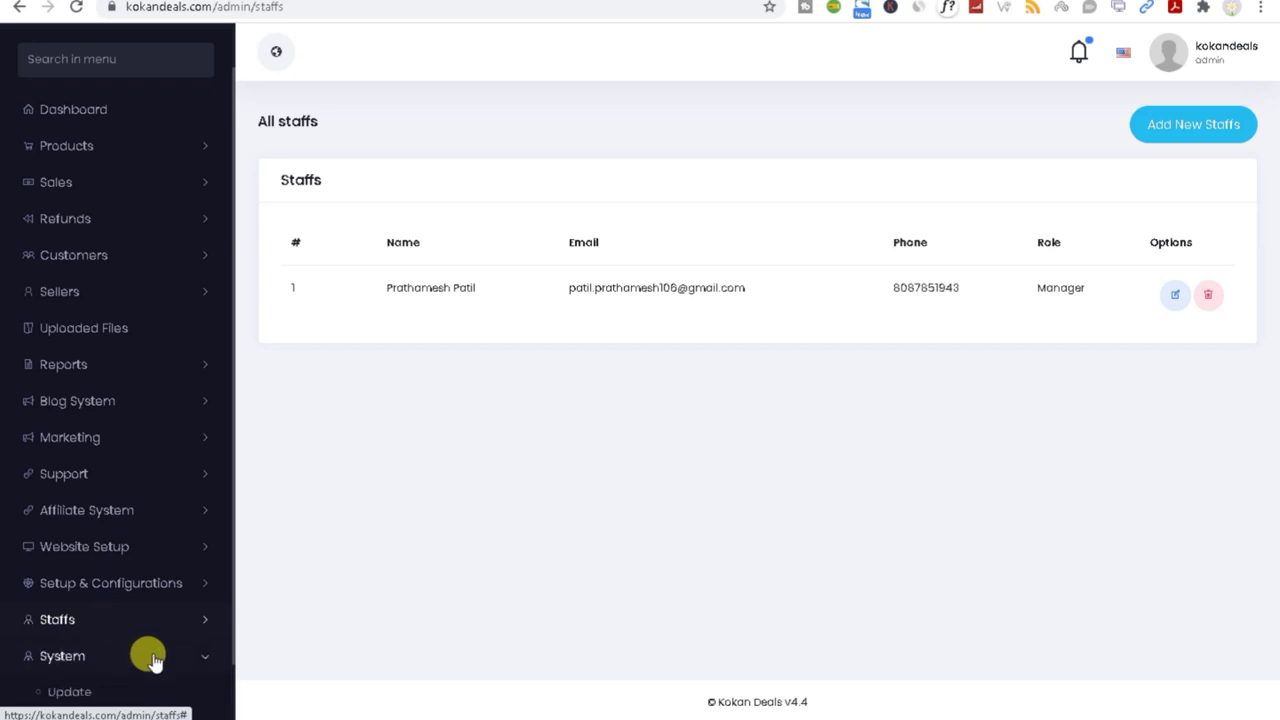
pyautogui.scroll(-1, 150, 657)
# Step: Check the Server Status report (PHP 7.2.34, MySQL 5.7.28), then expand the Staffs menu
pyautogui.click(105, 660)
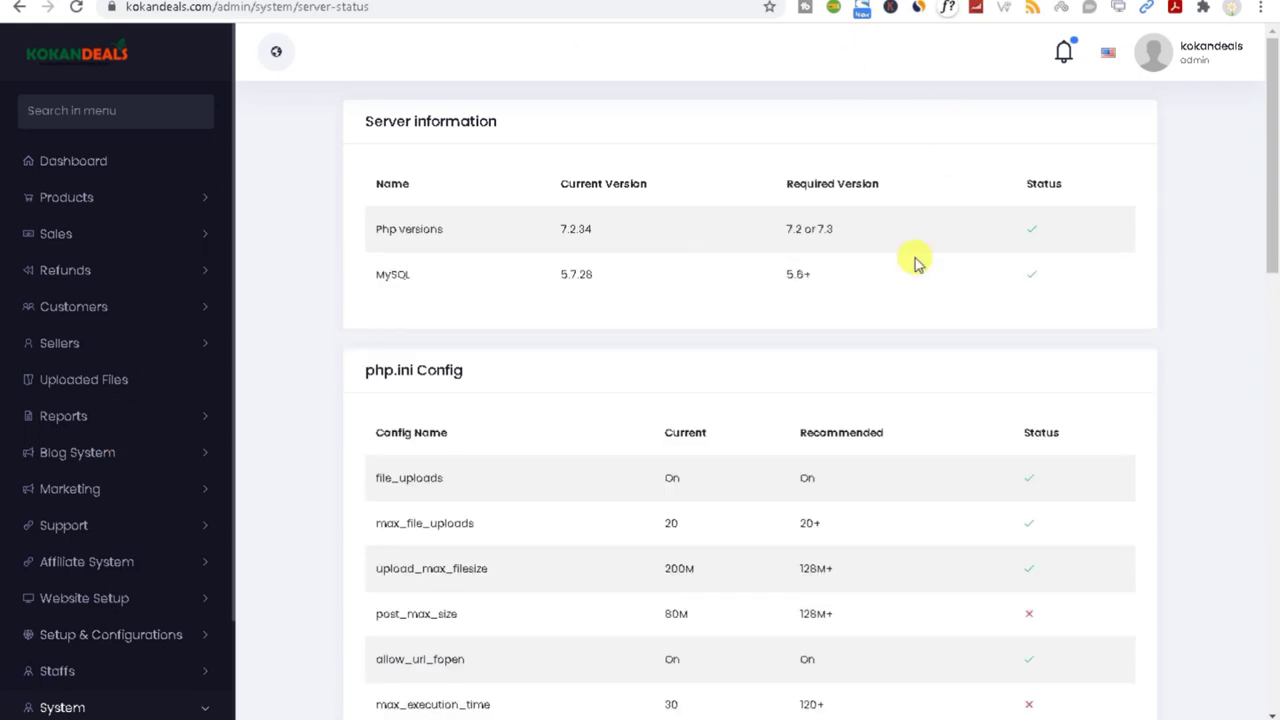
pyautogui.scroll(-3, 171, 614)
pyautogui.scroll(1, 180, 635)
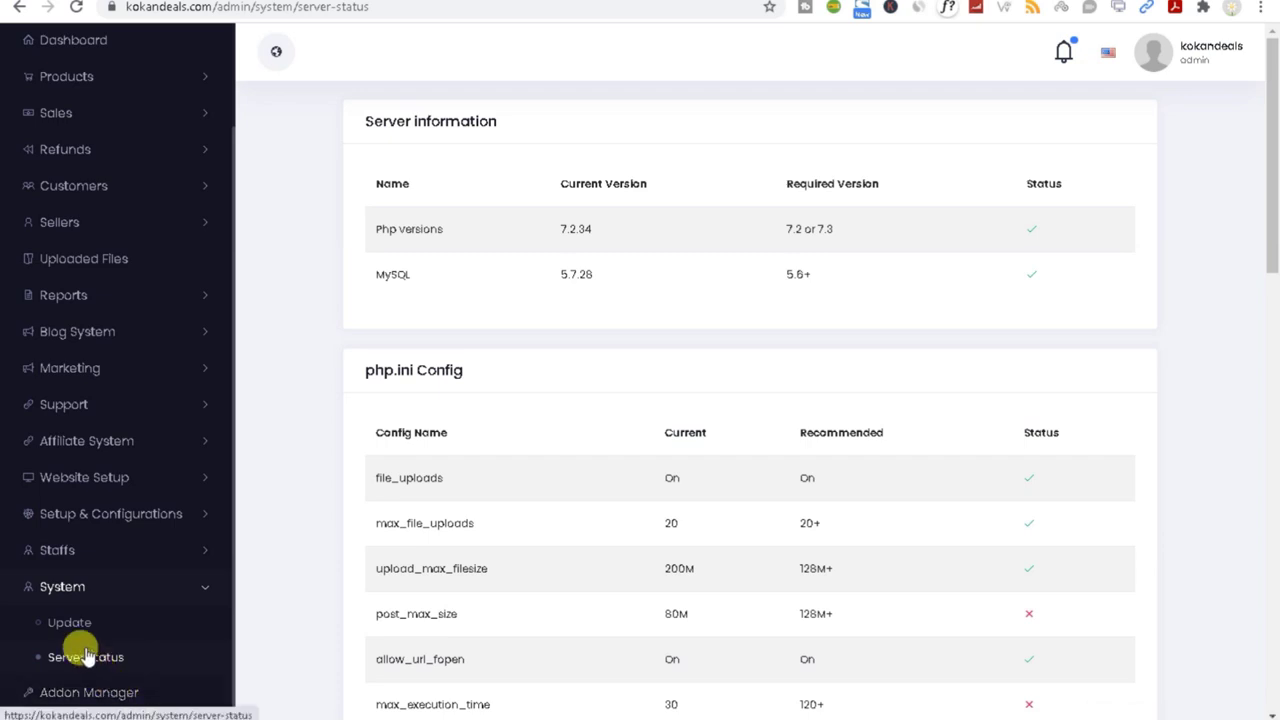
pyautogui.click(95, 551)
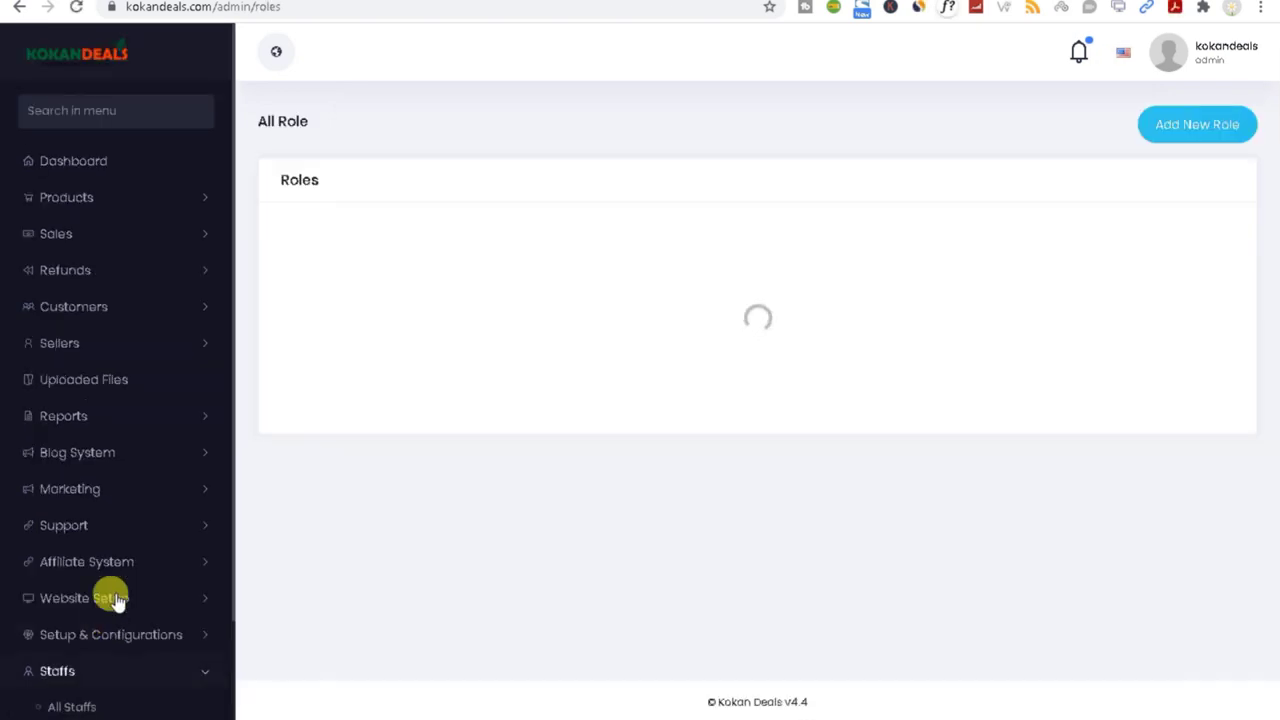
# Step: Start a new role and name it 'Delivery'
pyautogui.click(1215, 133)
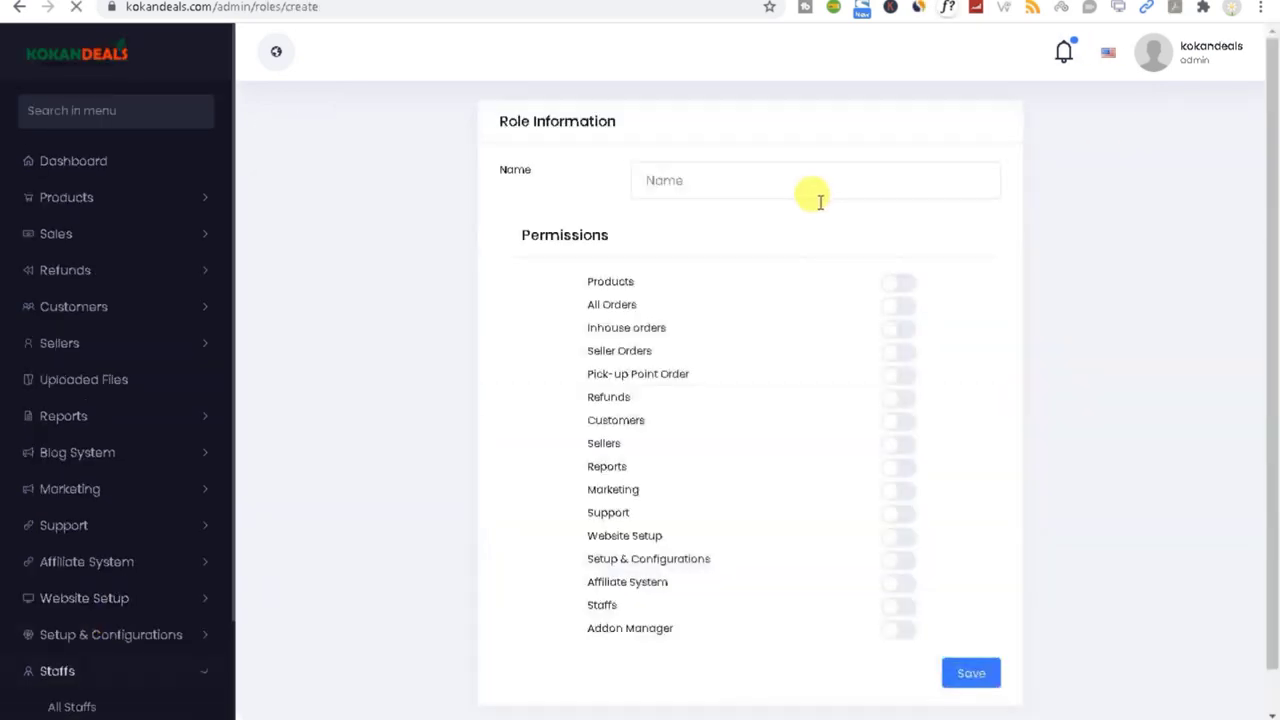
pyautogui.click(708, 186)
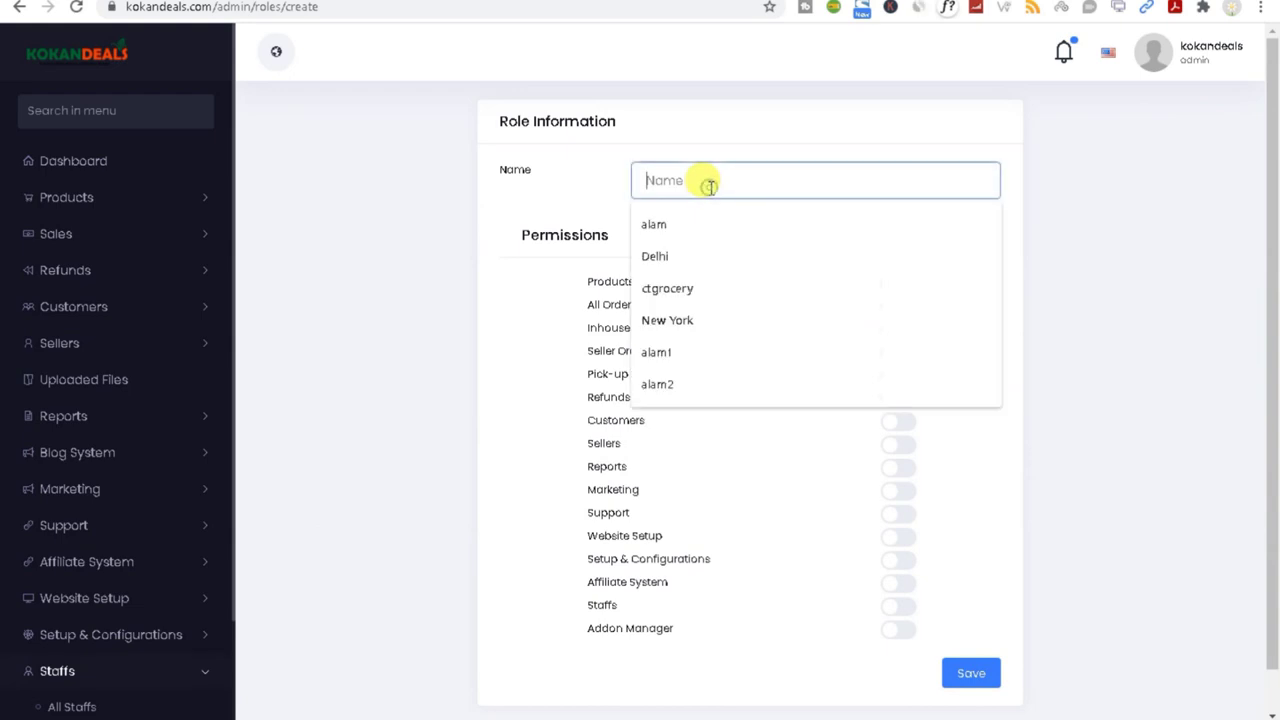
pyautogui.write('Delivery Boy')
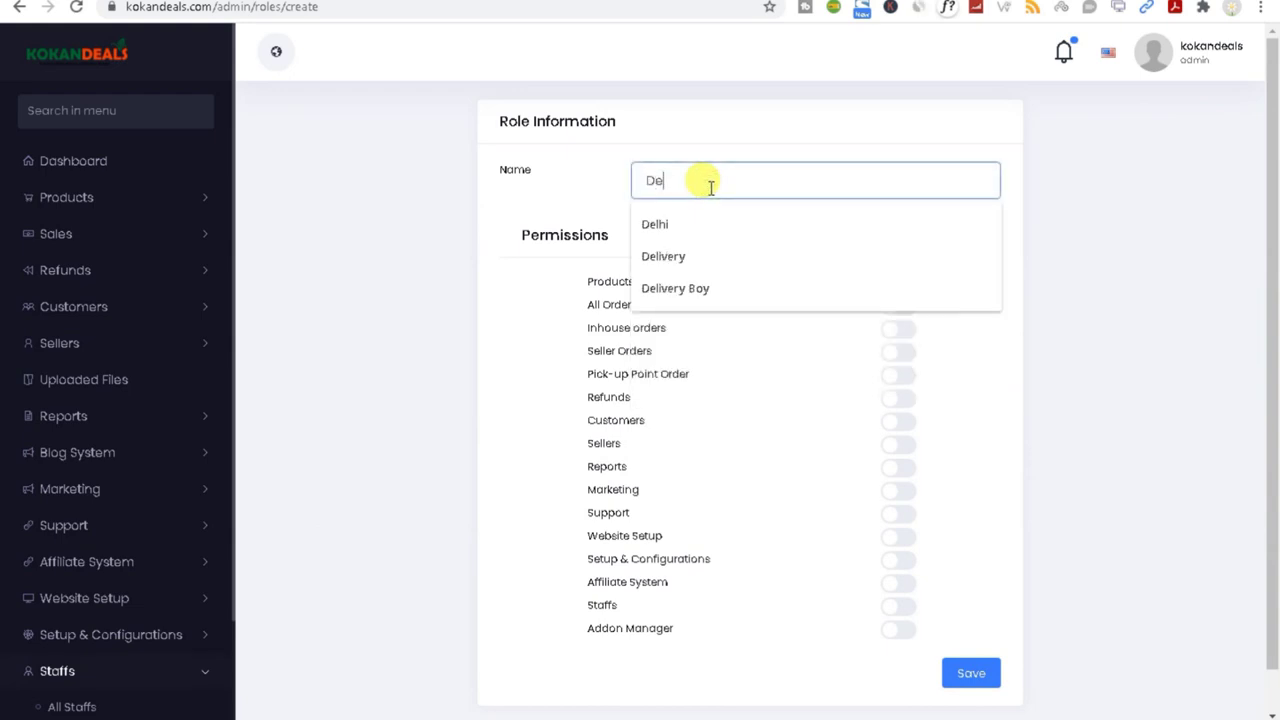
pyautogui.click(716, 289)
pyautogui.moveTo(738, 174); pyautogui.dragTo(702, 183)
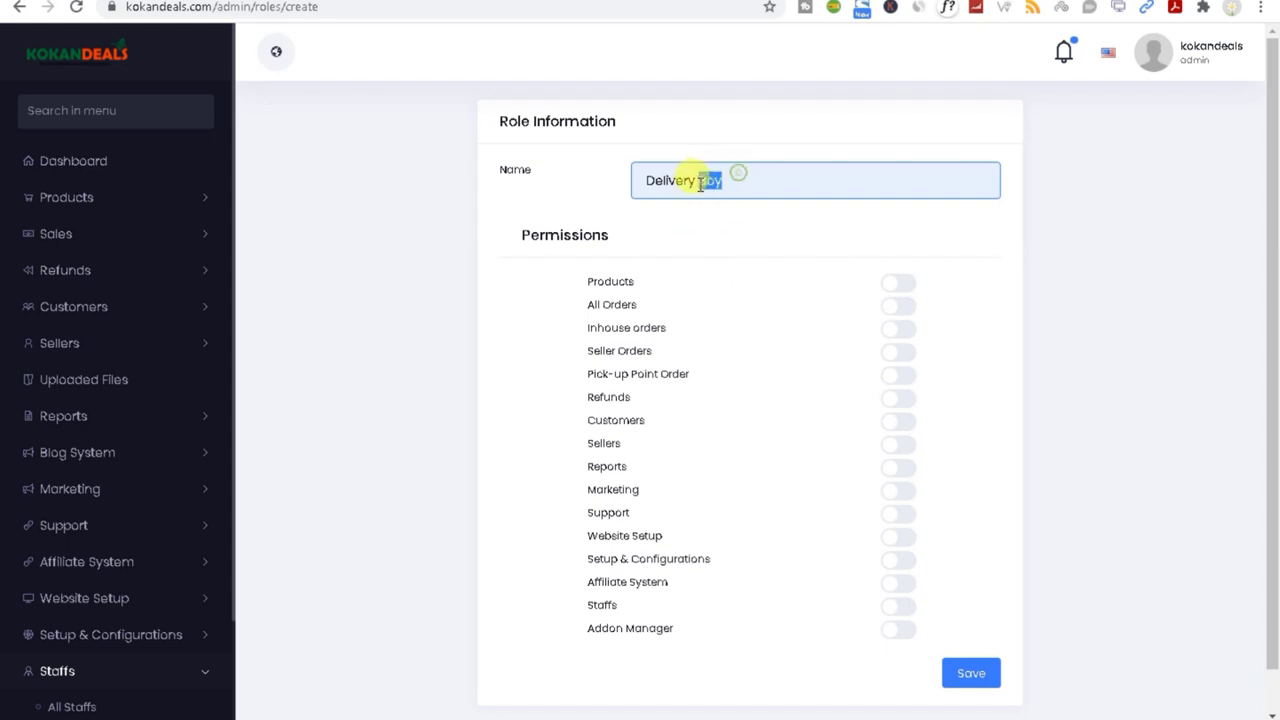
pyautogui.press('BackSpace')
pyautogui.click(586, 172)
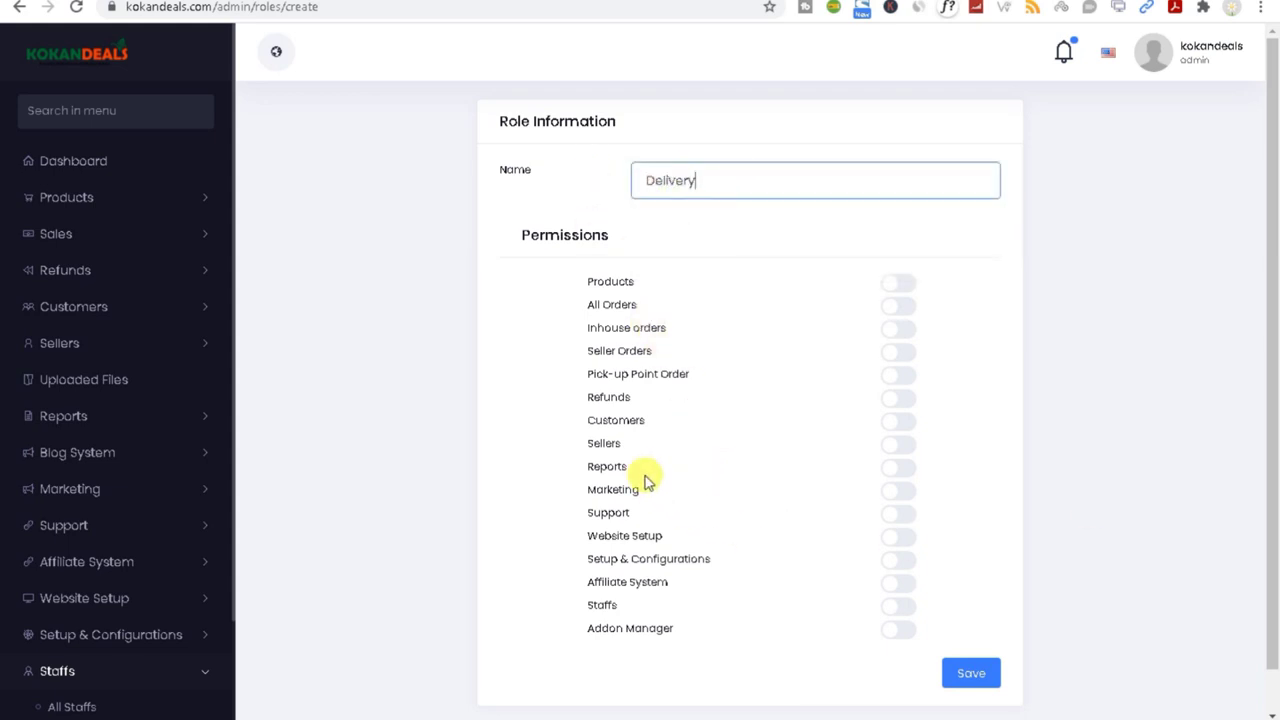
# Step: Grant the Delivery role Inhouse orders and All Orders permissions and save it
pyautogui.click(893, 340)
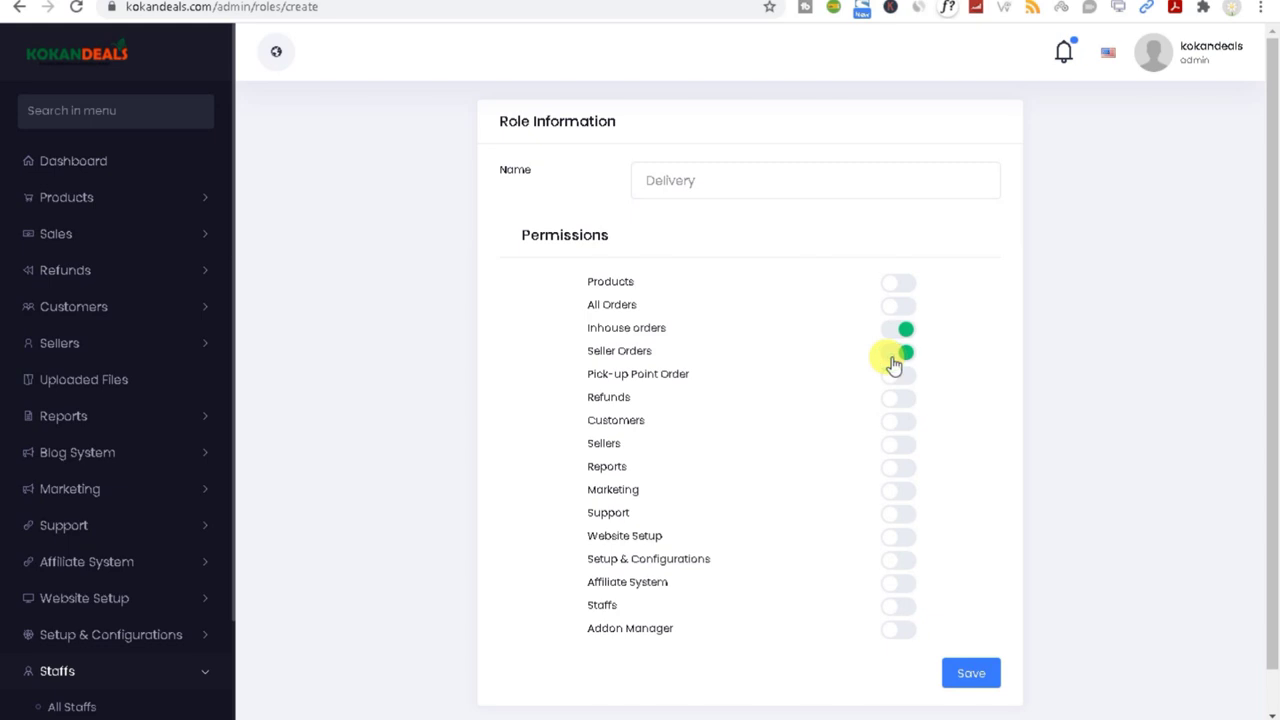
pyautogui.click(891, 310)
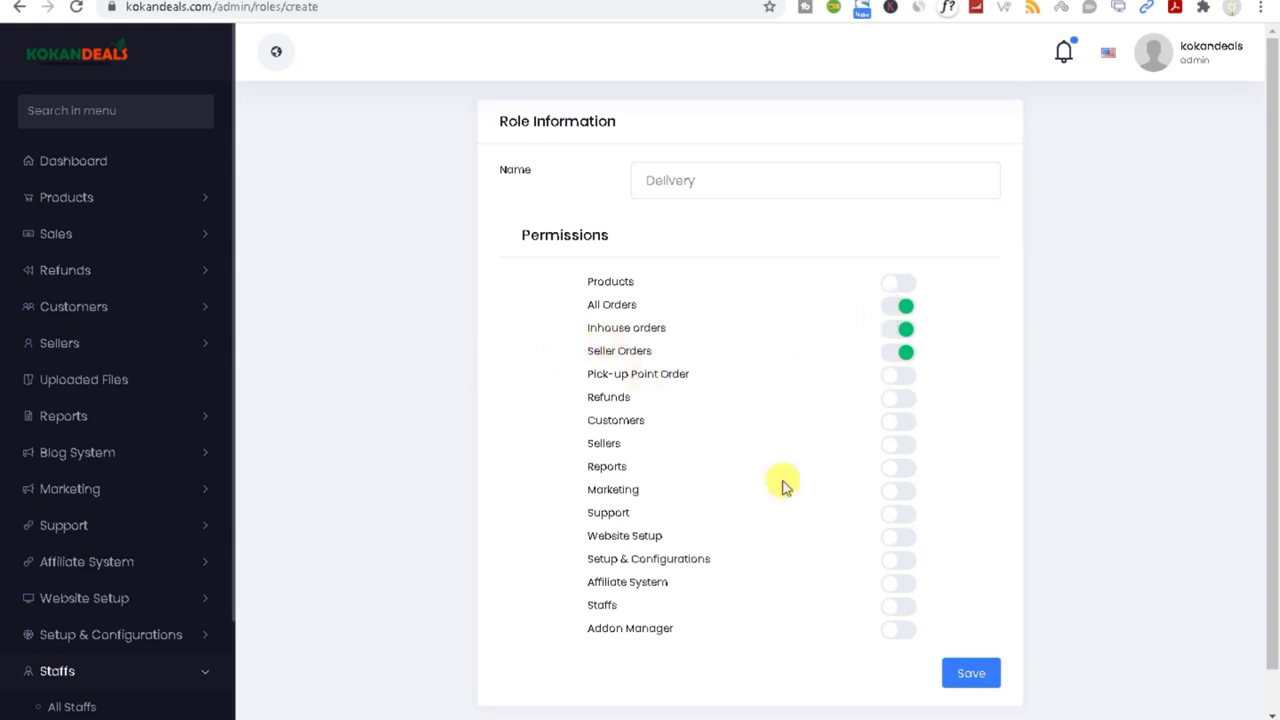
pyautogui.click(966, 680)
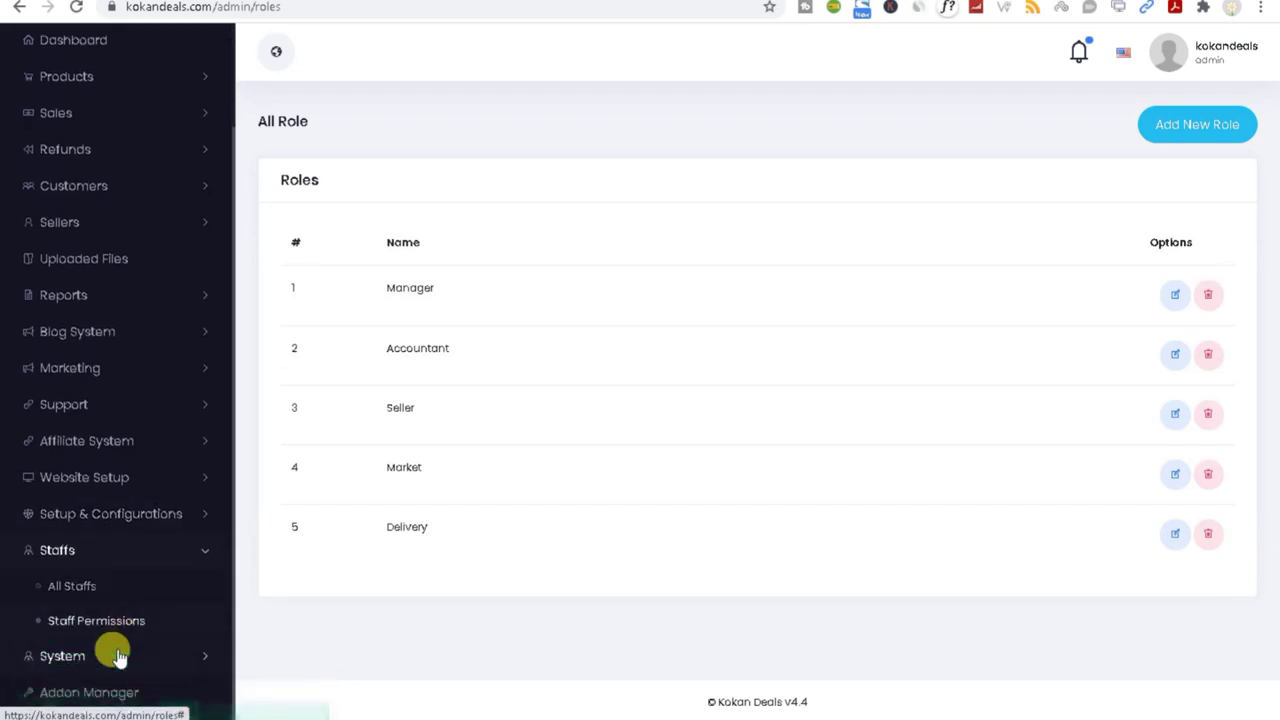
pyautogui.click(1187, 127)
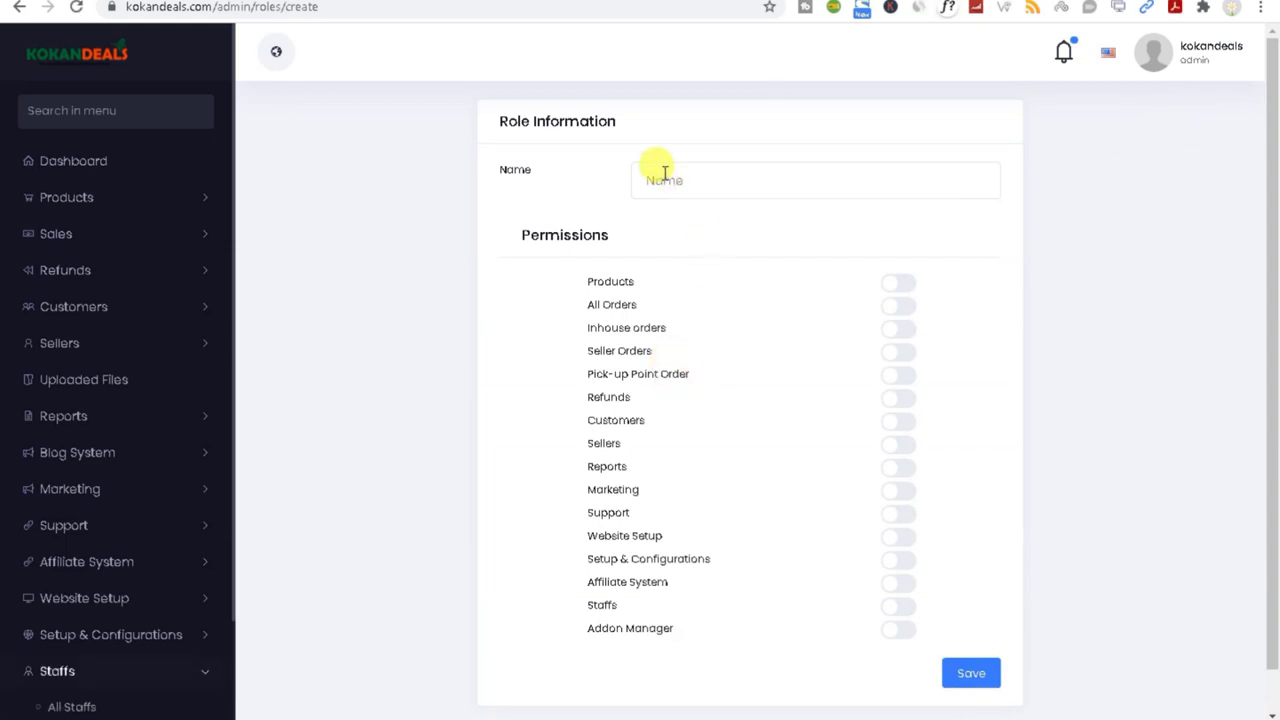
# Step: On the Add New Staff form, pick Delivery from the Role dropdown to confirm it is offered
pyautogui.click(76, 707)
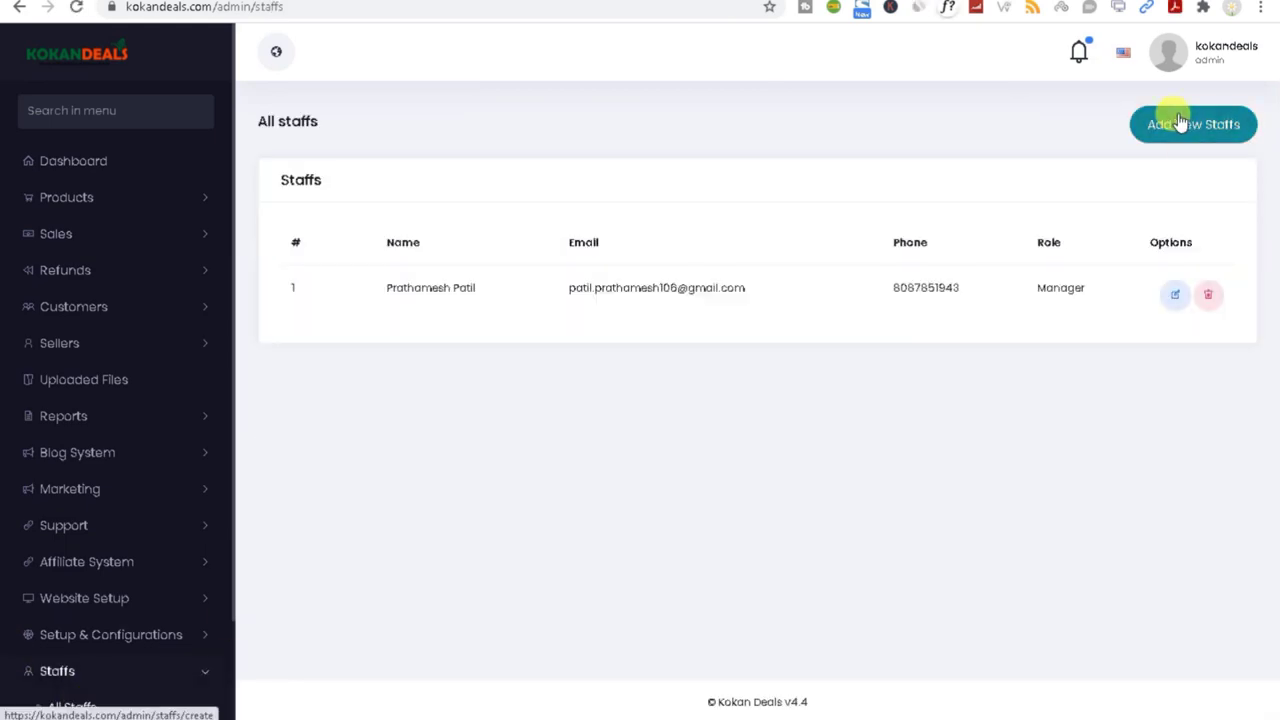
pyautogui.click(1180, 122)
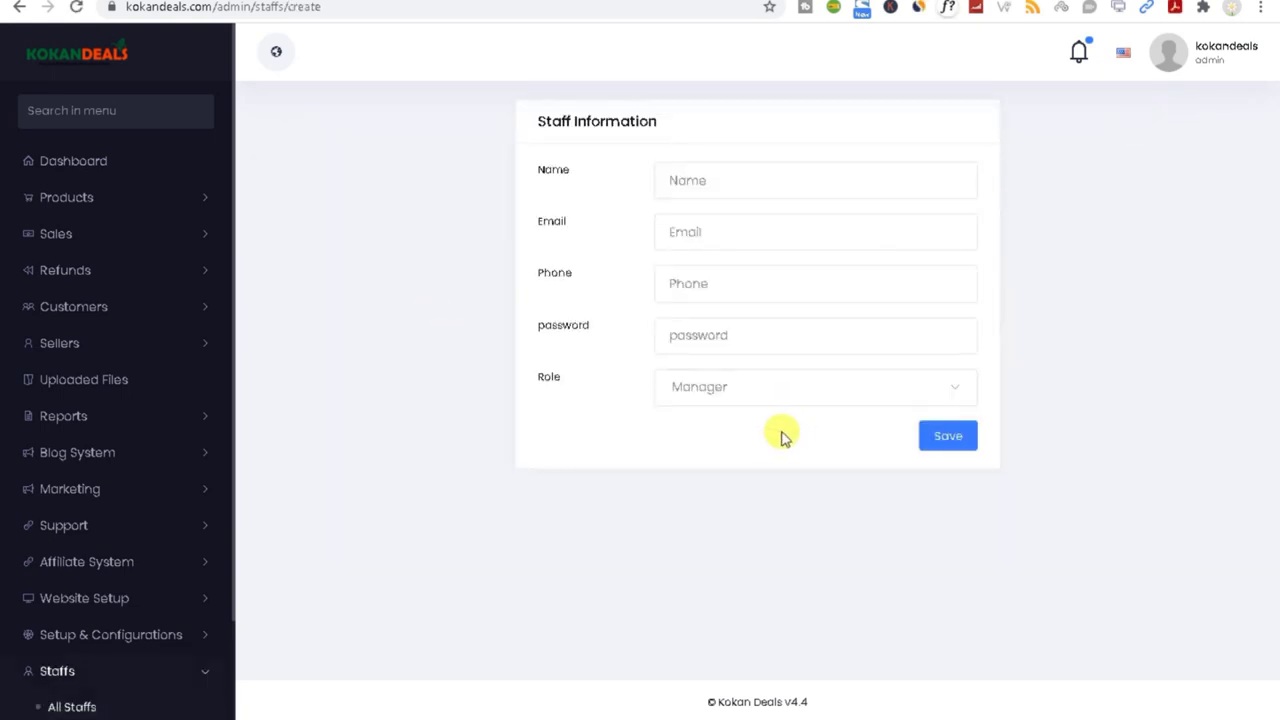
pyautogui.click(752, 390)
pyautogui.click(730, 562)
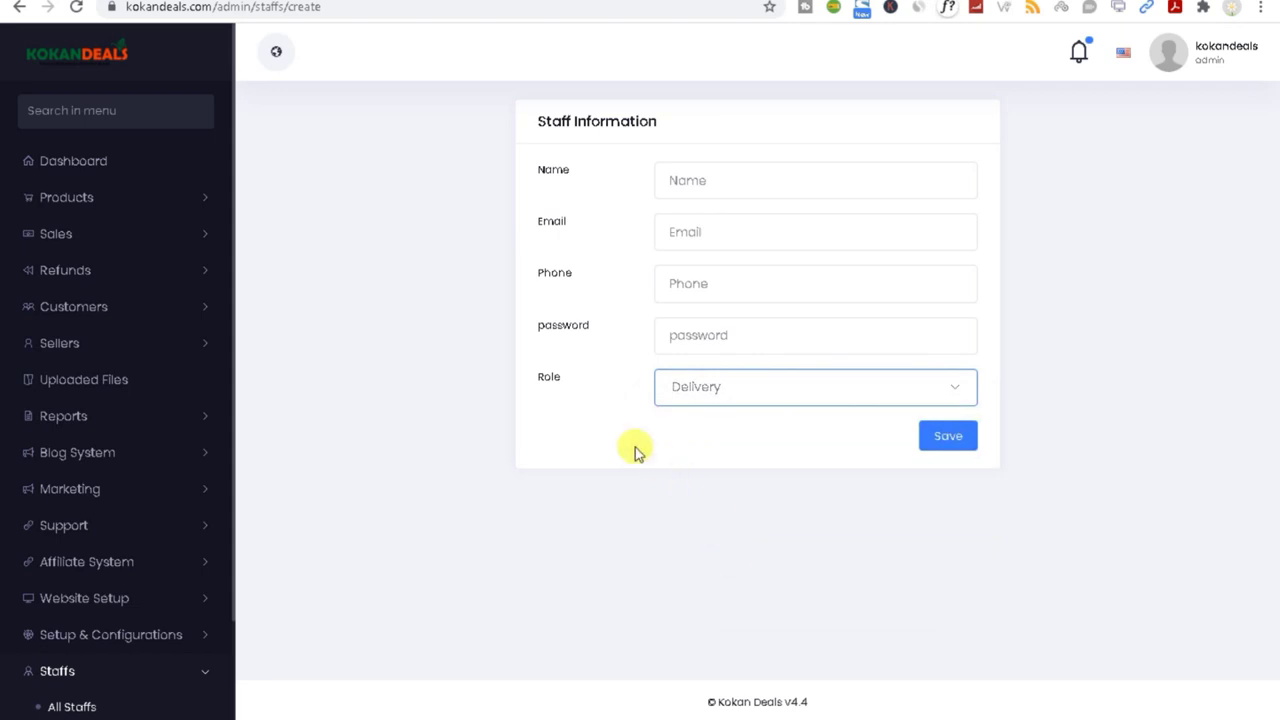
pyautogui.doubleClick(549, 380)
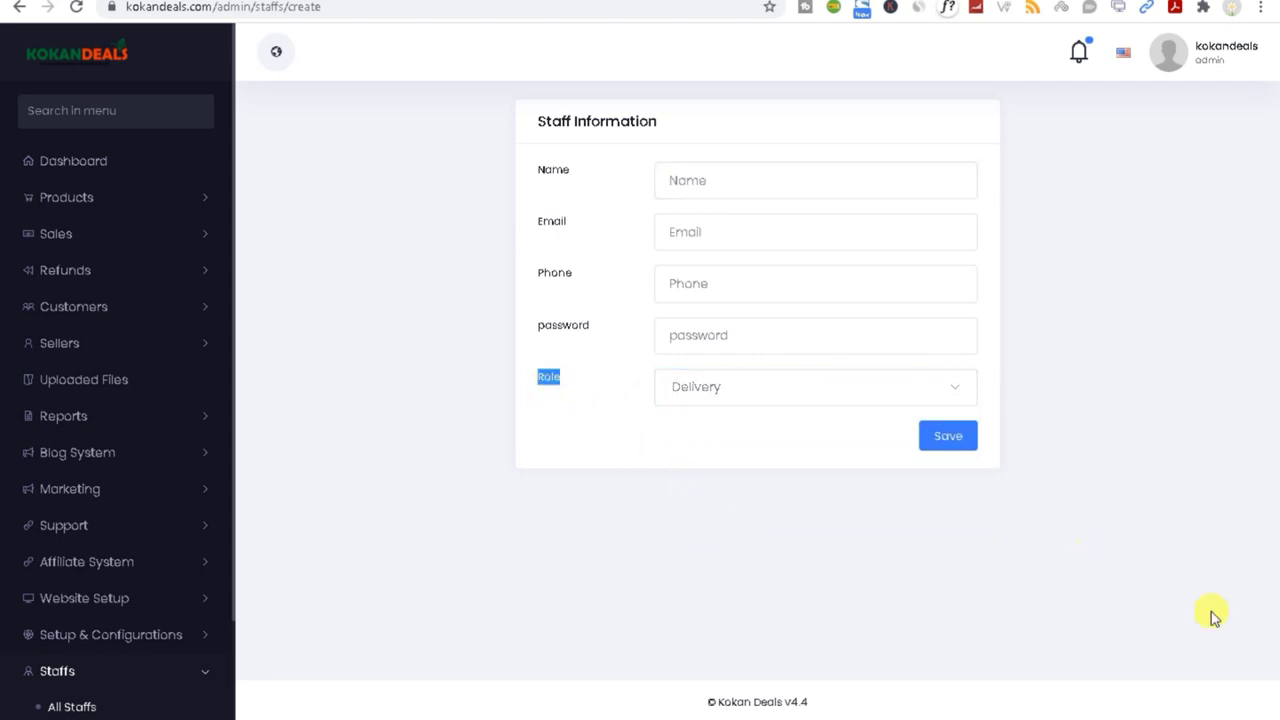
# Step: Leave the staff form unsaved and return to the admin dashboard
pyautogui.click(201, 680)
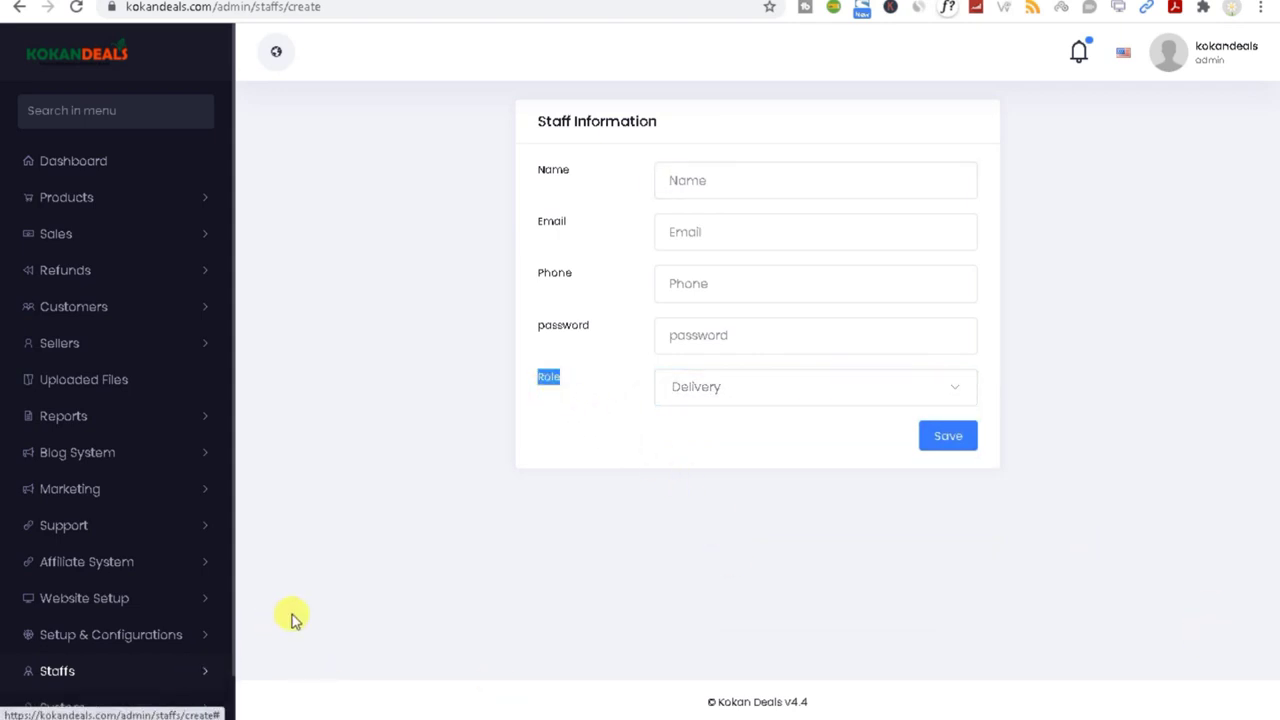
pyautogui.scroll(-1, 134, 549)
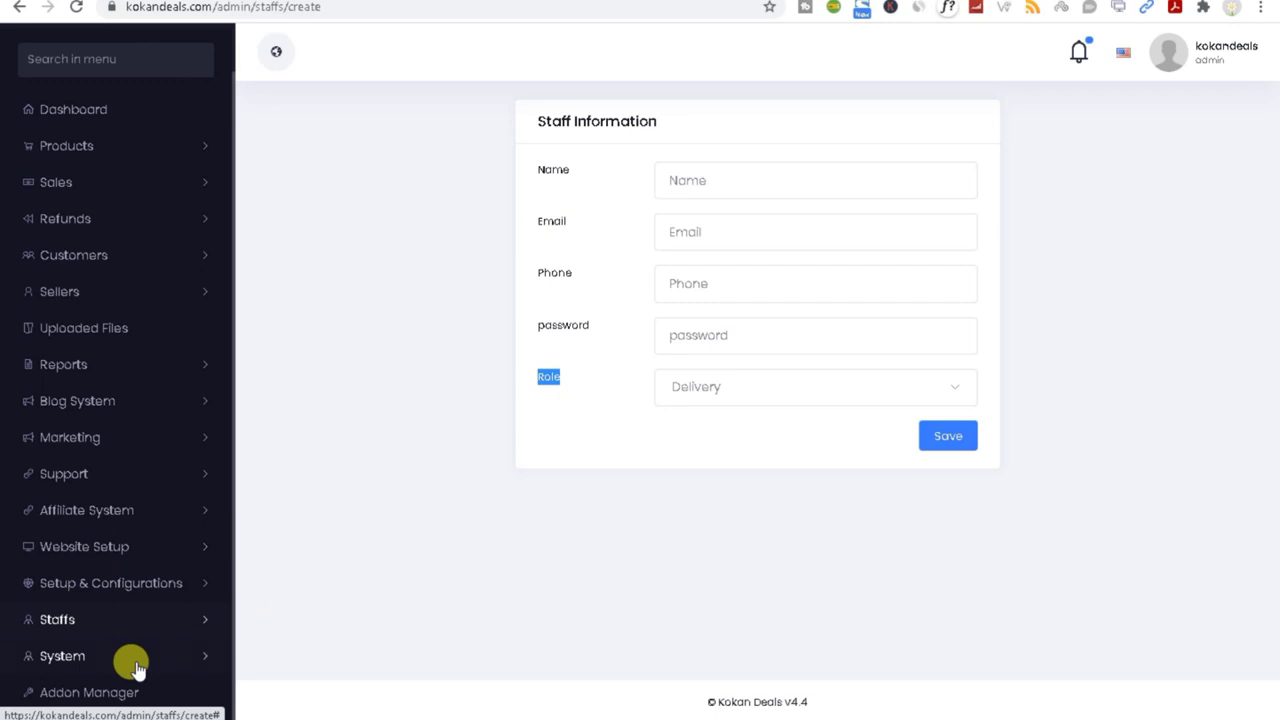
pyautogui.click(410, 508)
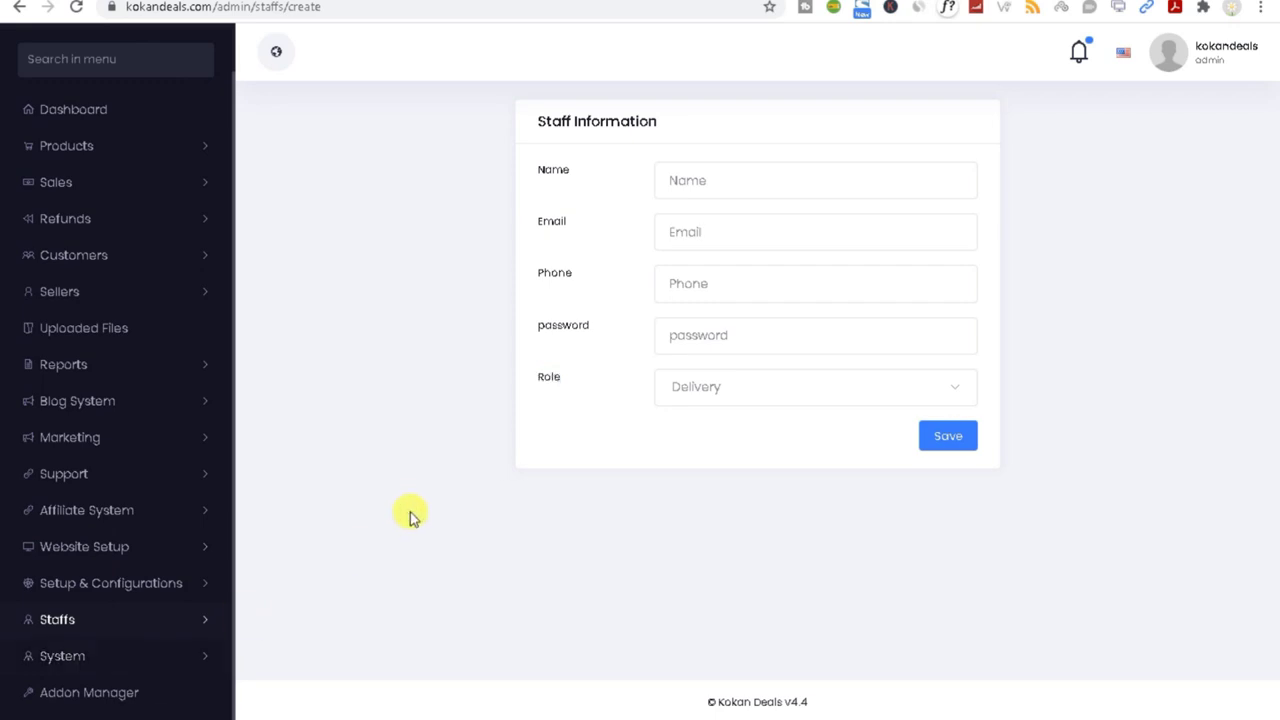
pyautogui.click(67, 113)
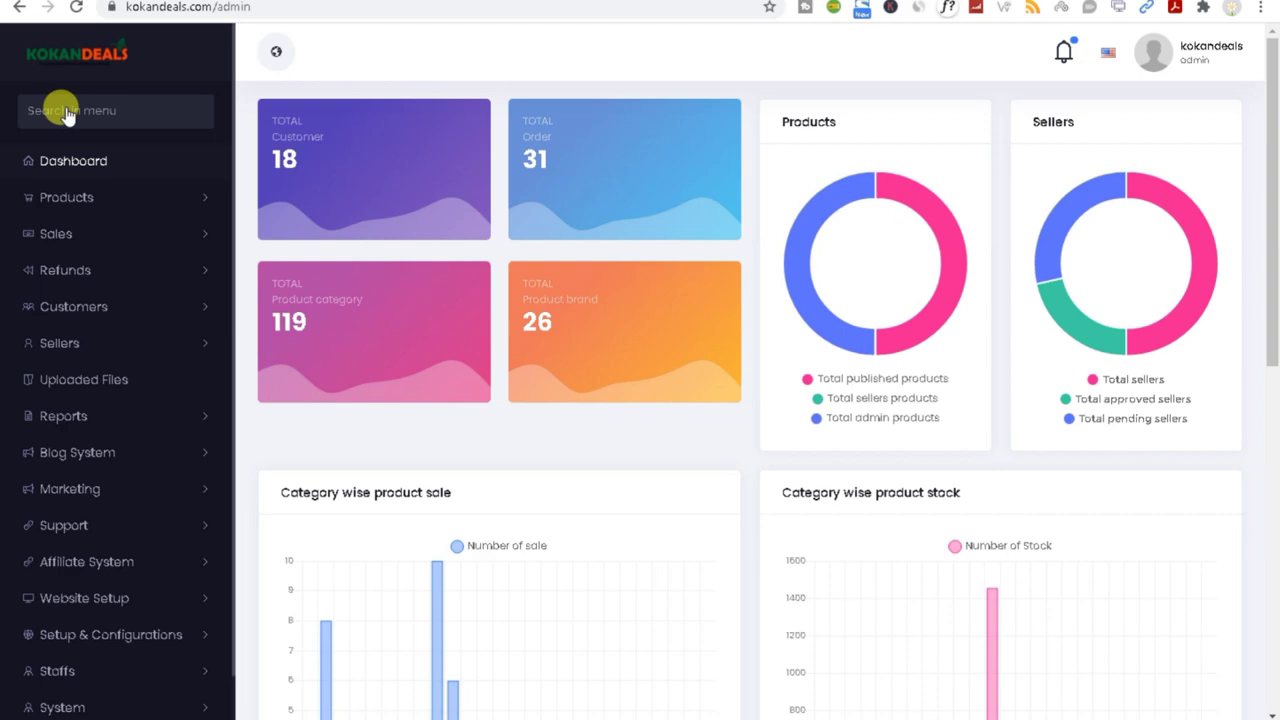
# Step: Load the Kokan Deals homepage signed out in the private window by removing 'login' from the URL
pyautogui.click(60, 47)
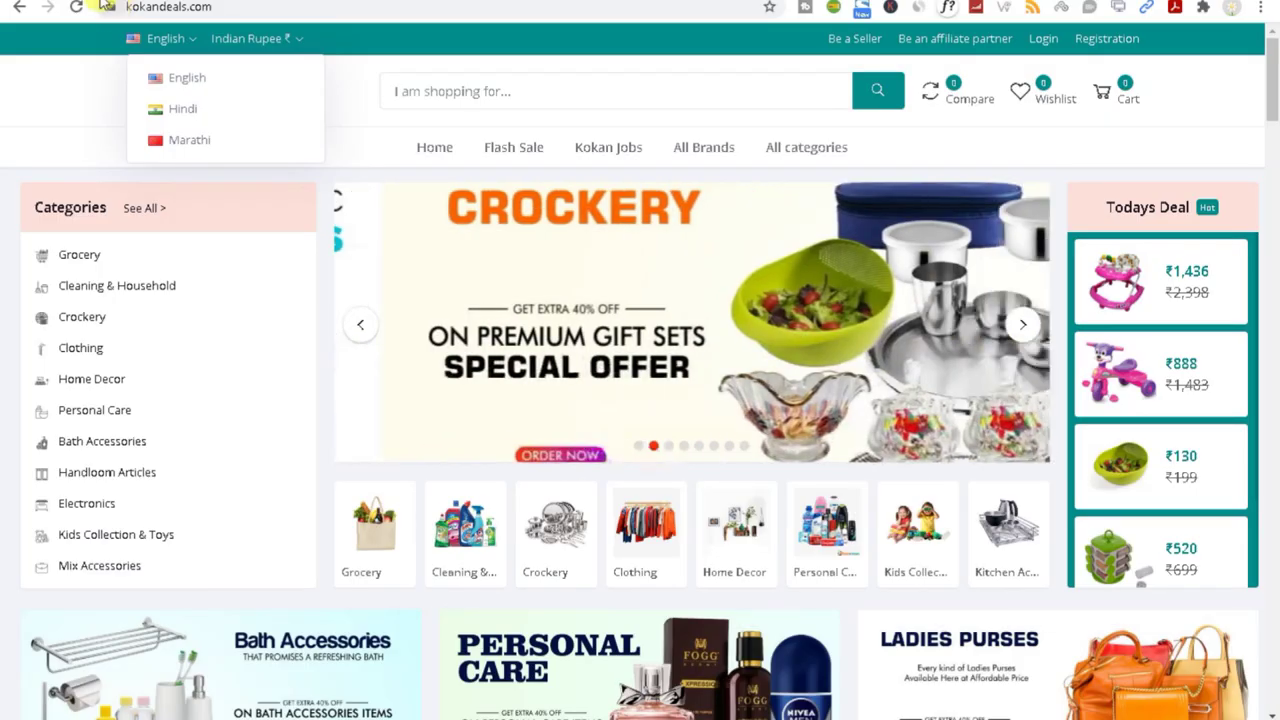
pyautogui.click(103, 5)
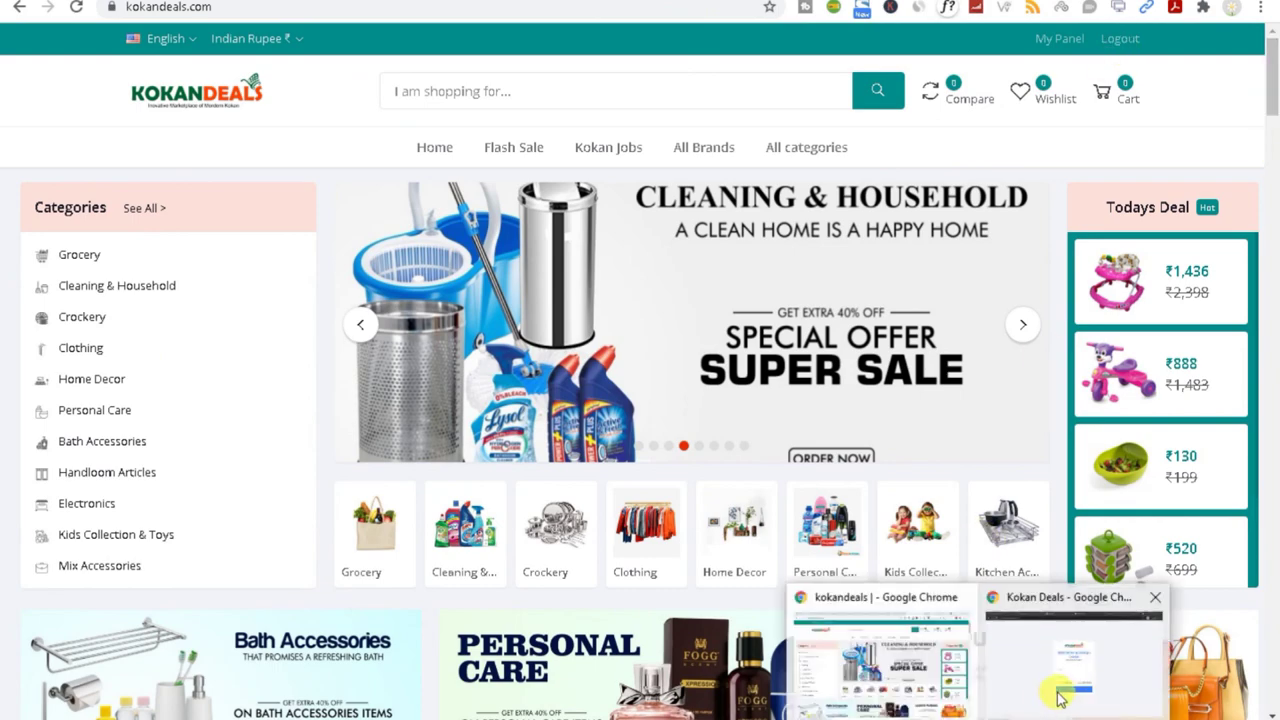
pyautogui.click(1034, 671)
pyautogui.moveTo(213, 7); pyautogui.dragTo(343, 14)
pyautogui.press('BackSpace')
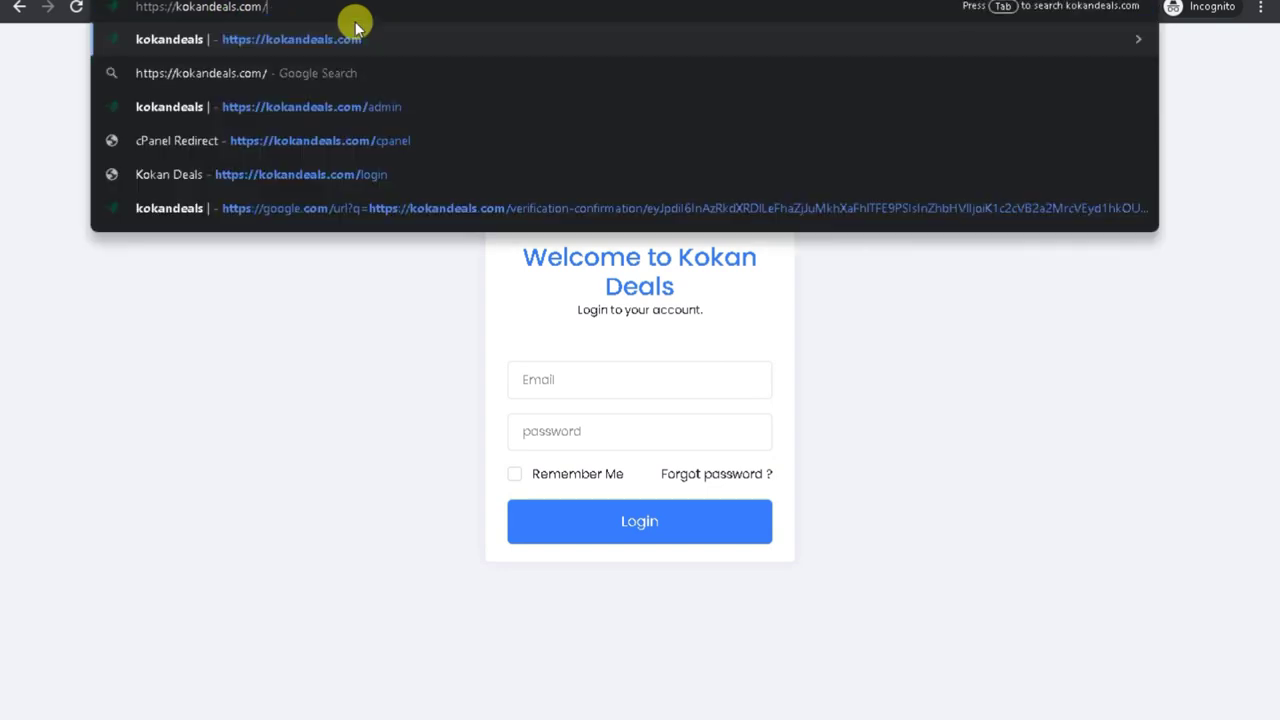
pyautogui.press('Return')
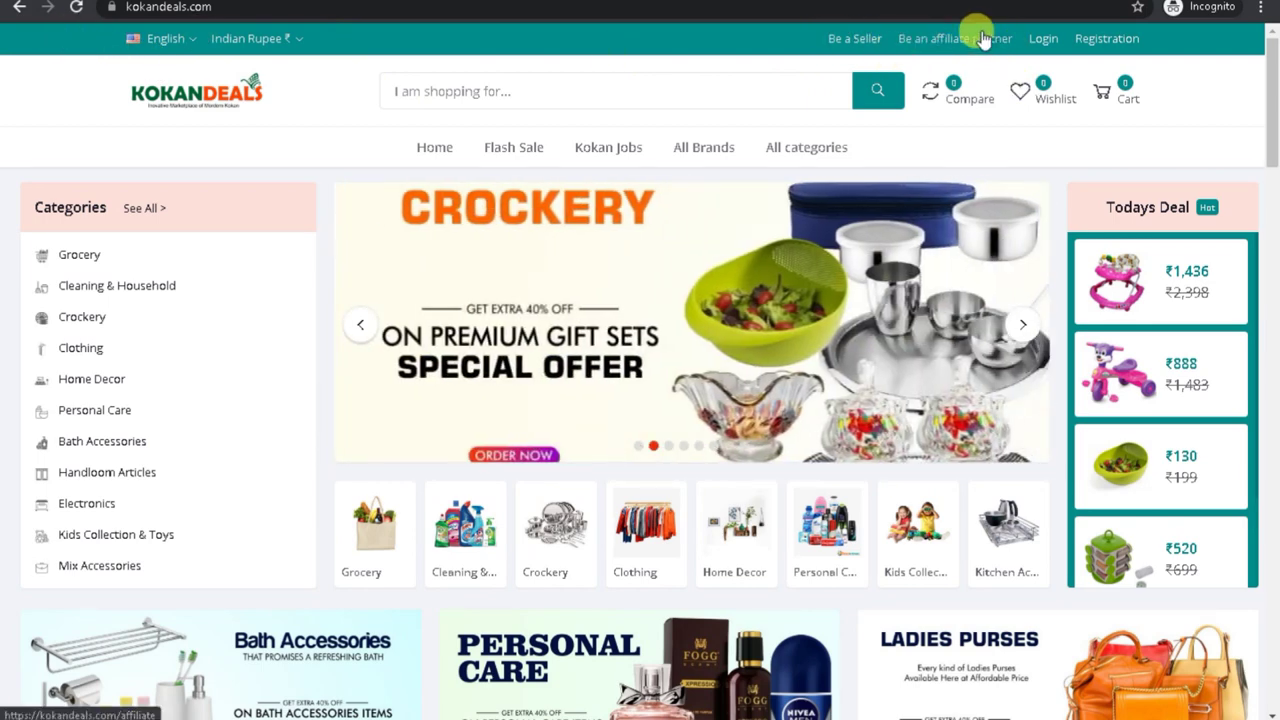
# Step: Open and close the customer Login and Registration forms on the storefront
pyautogui.click(1043, 40)
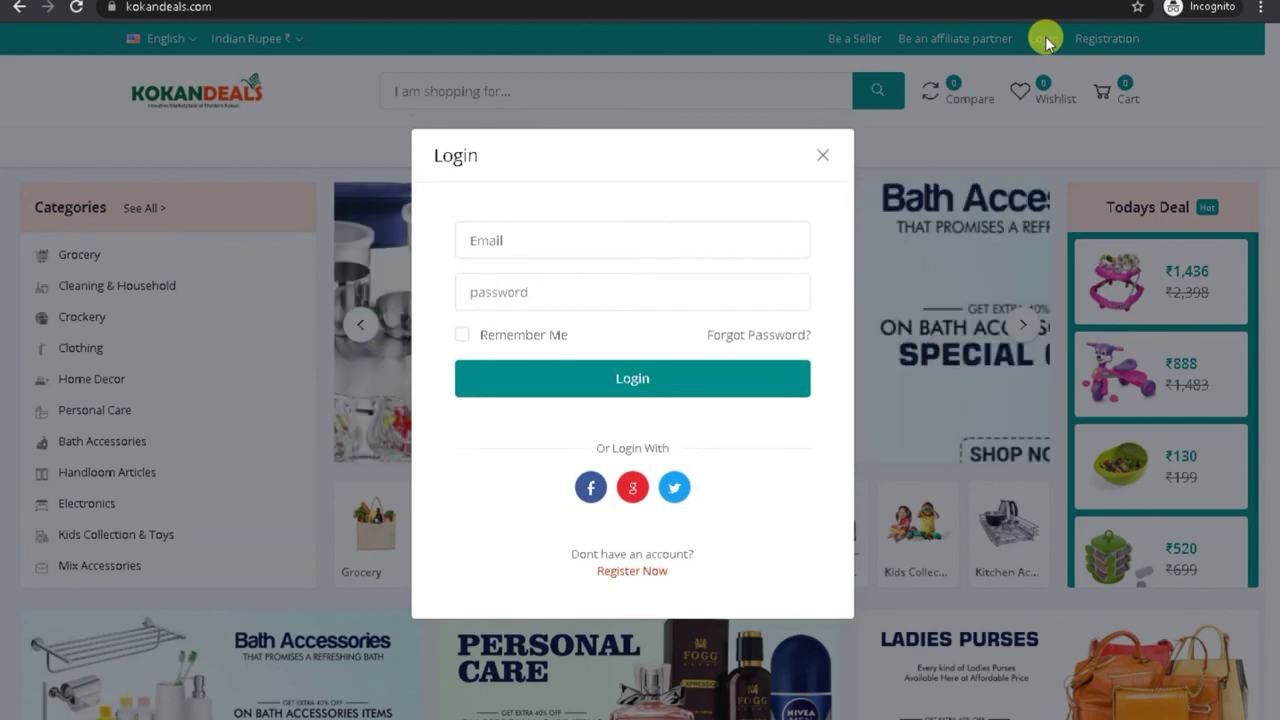
pyautogui.click(822, 157)
pyautogui.click(1100, 42)
pyautogui.click(820, 97)
# Step: Scroll the storefront homepage down to the footer and back to the top
pyautogui.moveTo(1275, 97); pyautogui.dragTo(1194, 677)
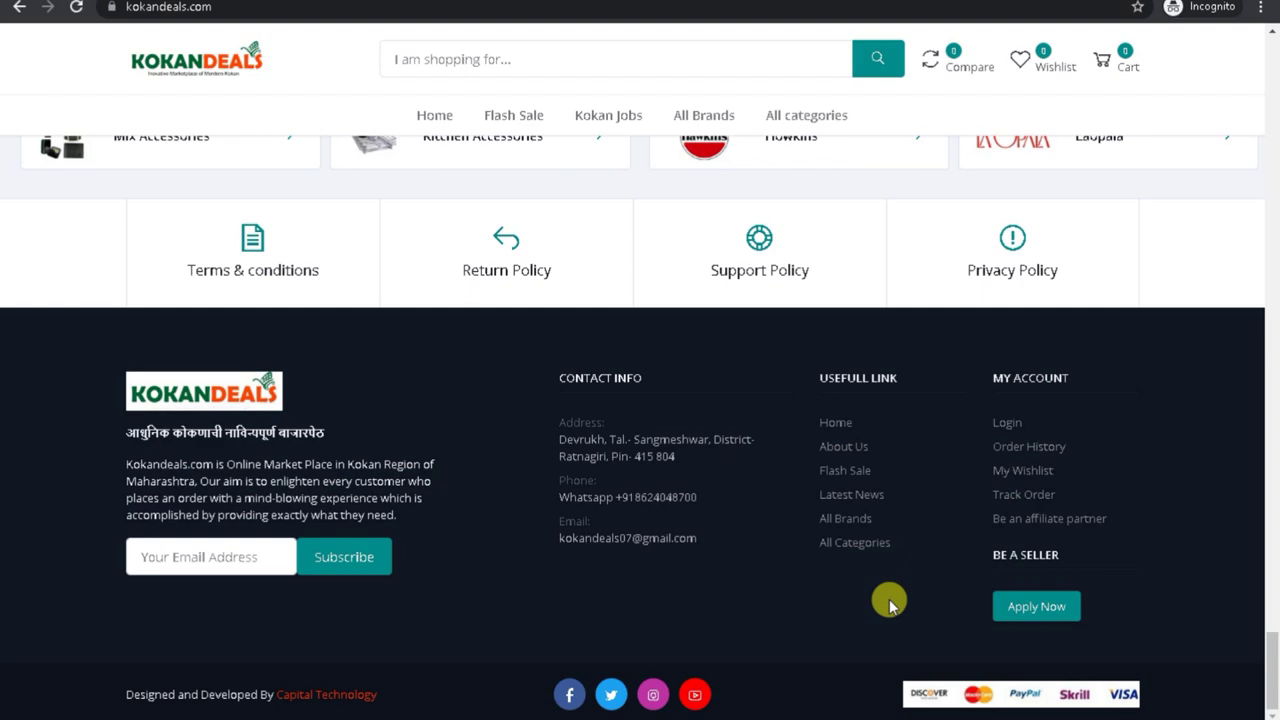
pyautogui.moveTo(1272, 690); pyautogui.dragTo(1275, 205)
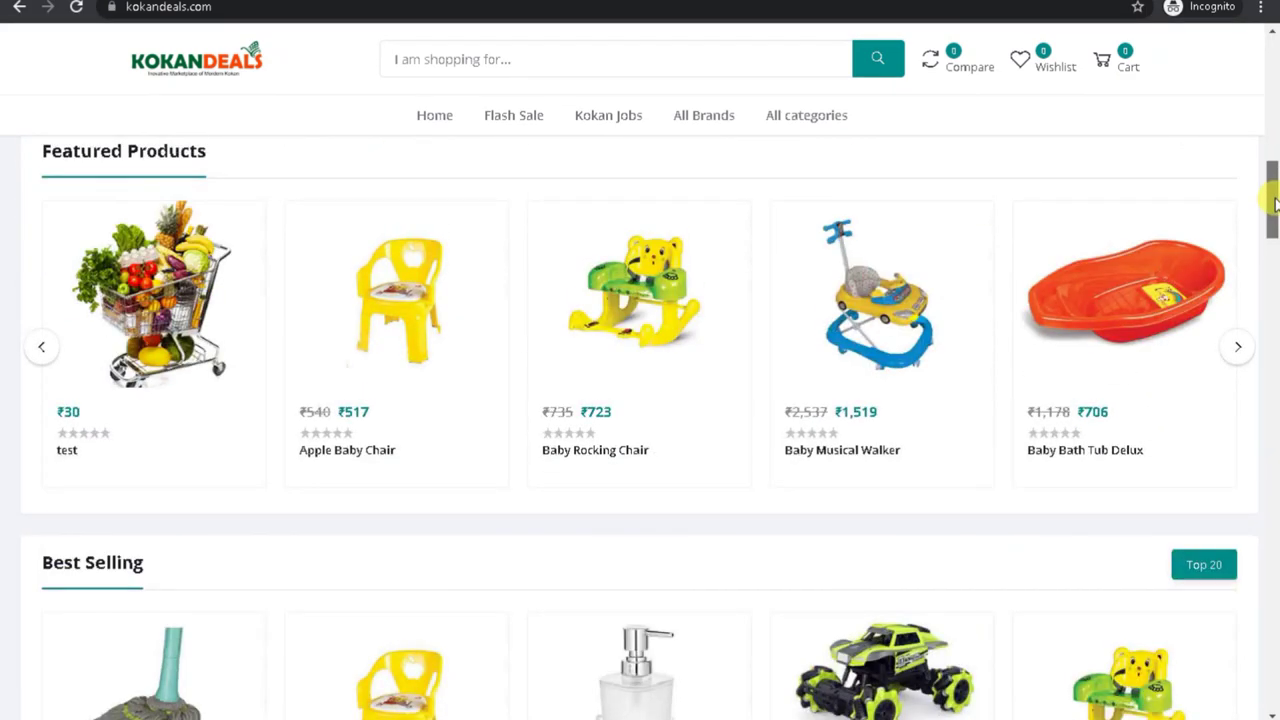
pyautogui.moveTo(1275, 204); pyautogui.dragTo(1274, 45)
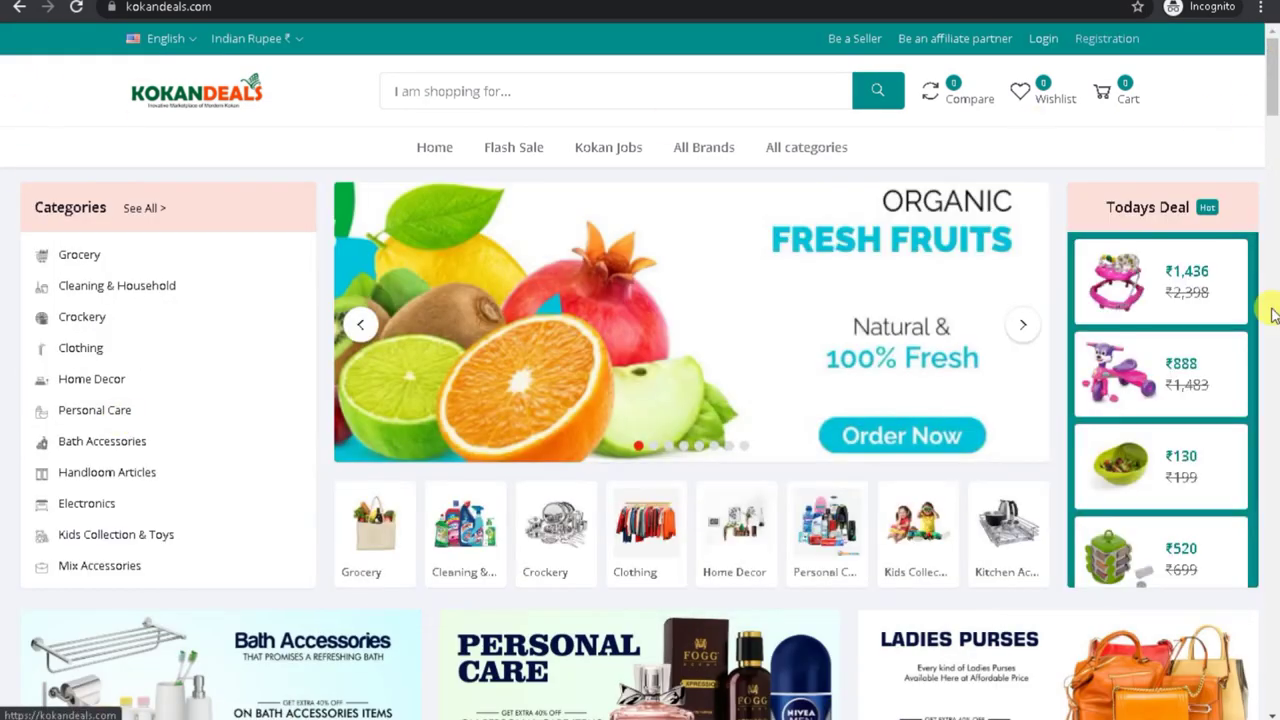
pyautogui.moveTo(135, 558)
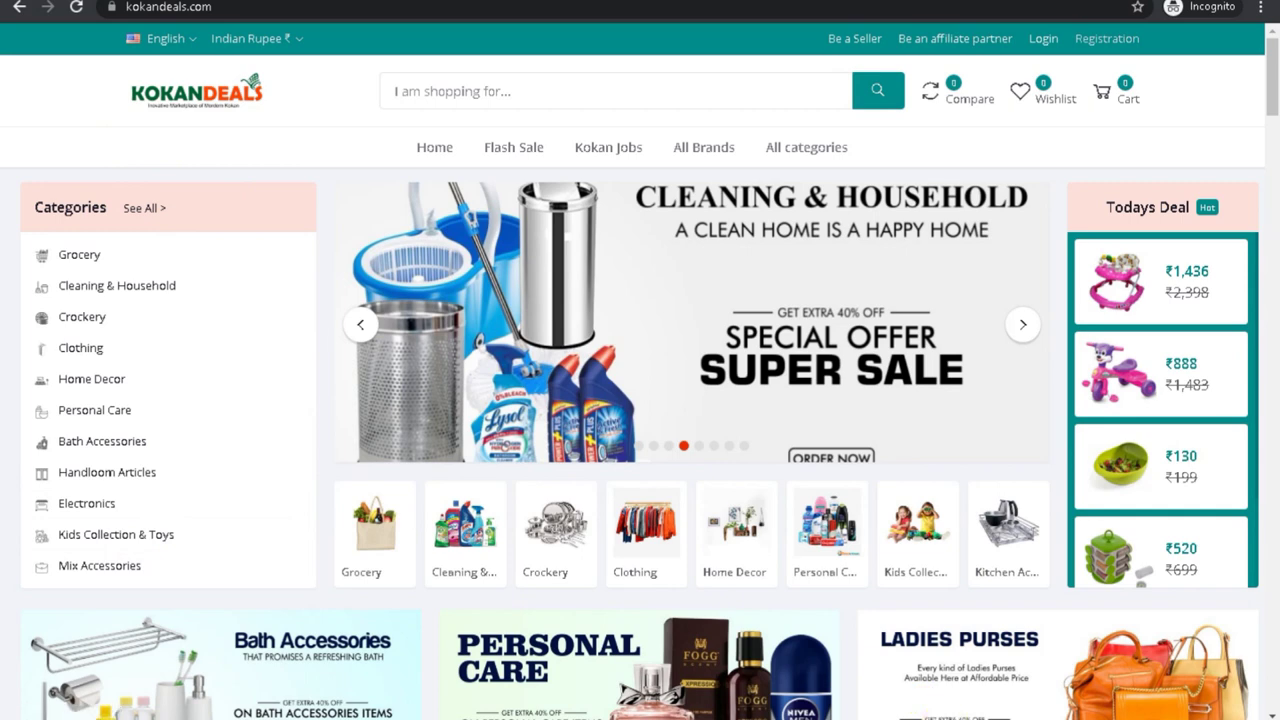
pyautogui.moveTo(898, 712)
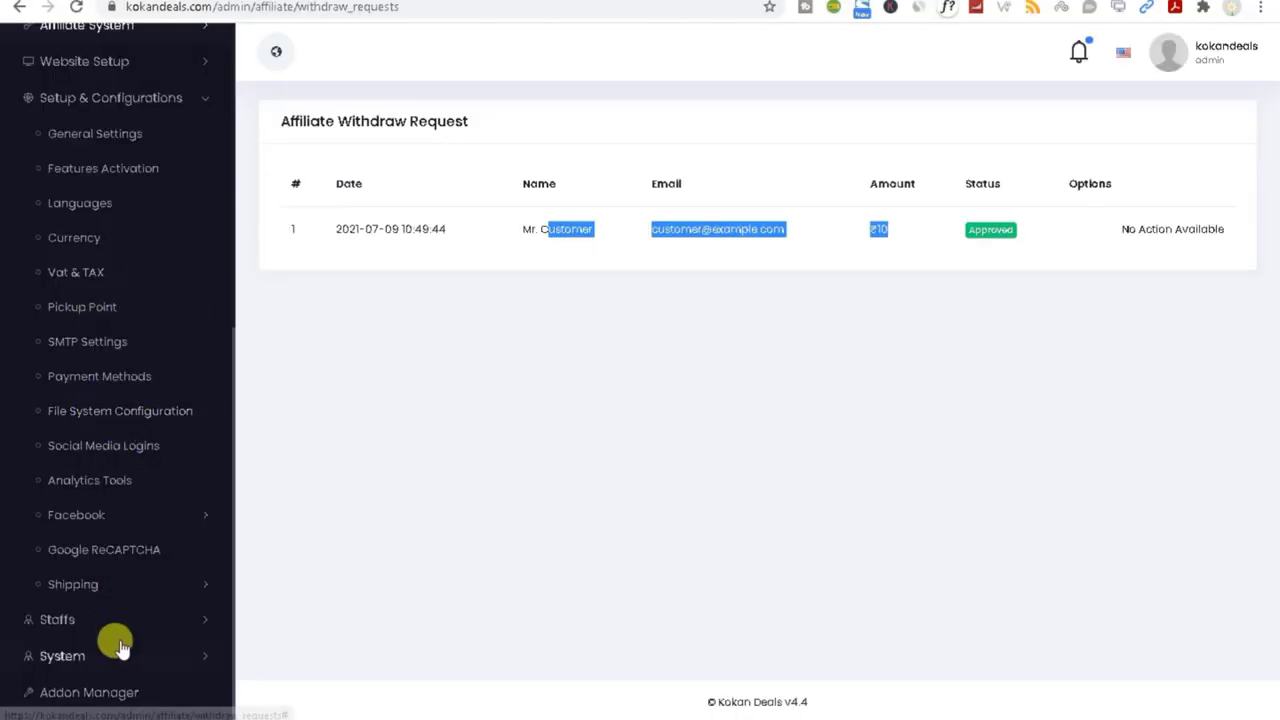
# Step: Open the All Orders list under Sales in the admin menu
pyautogui.scroll(5, 194, 106)
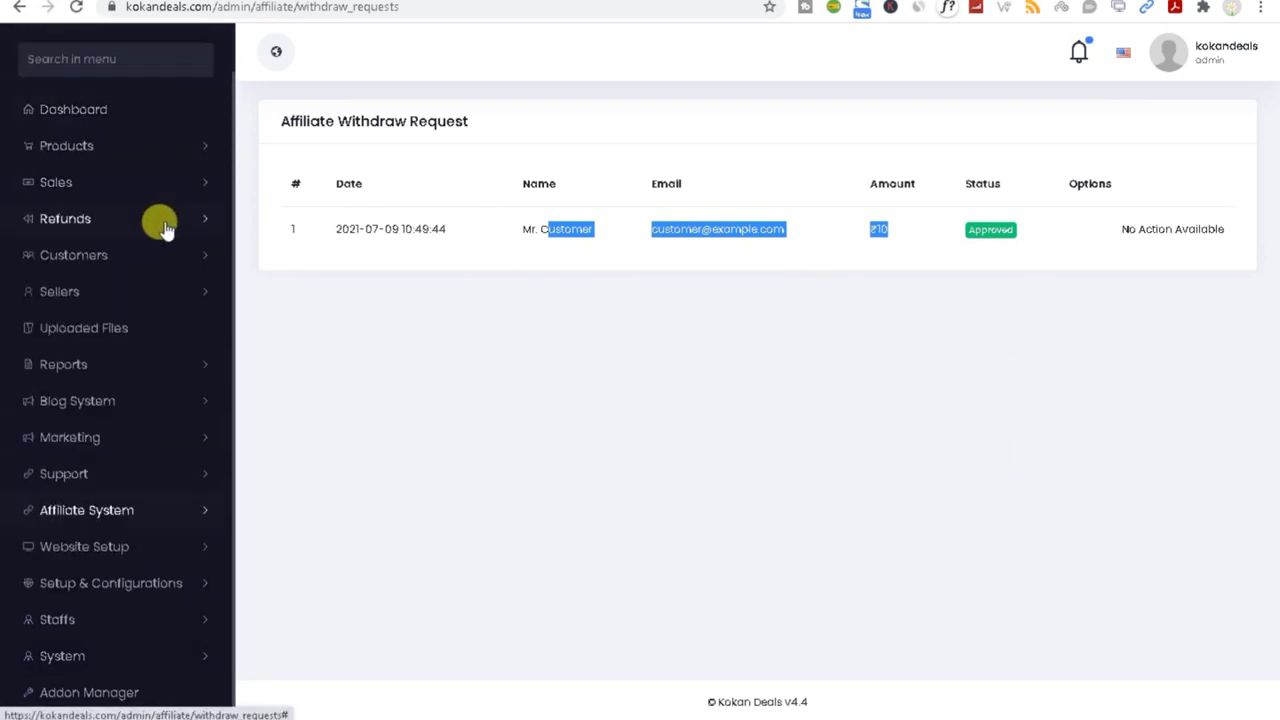
pyautogui.click(170, 180)
pyautogui.click(97, 220)
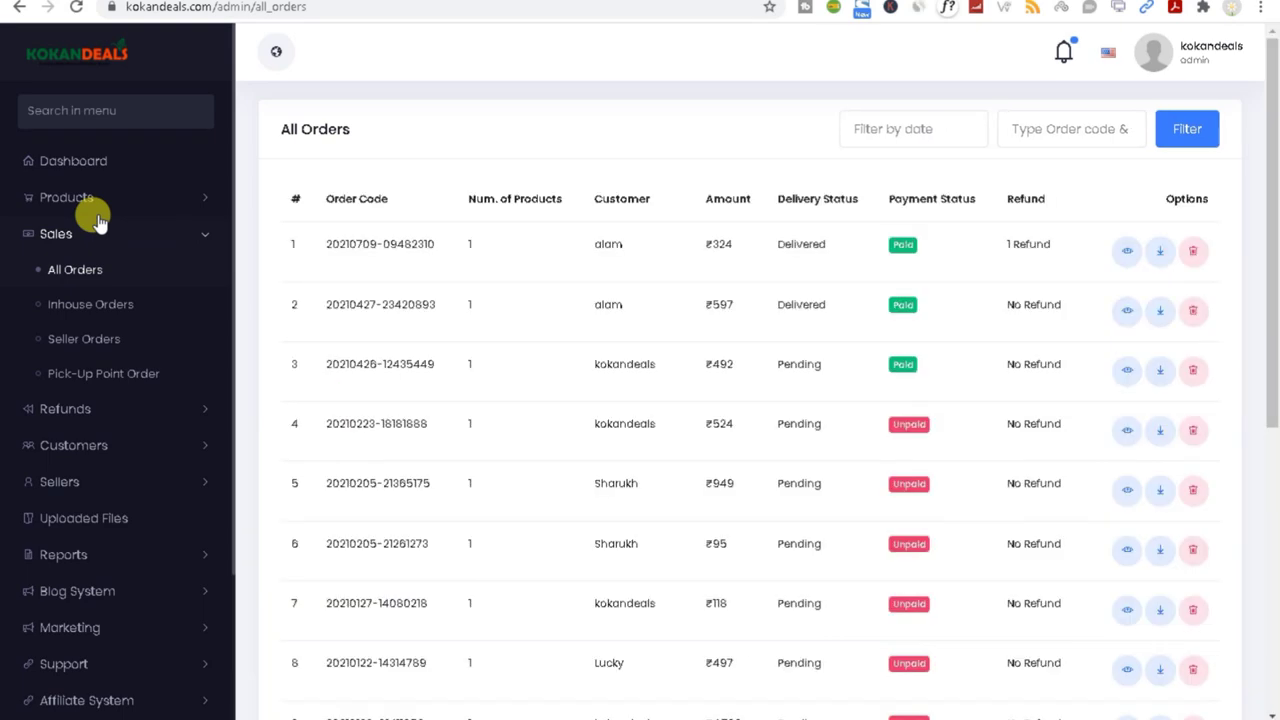
# Step: Download the first order's invoice and open the PDF showing one Apple Baby Chair at ₹324
pyautogui.click(1158, 252)
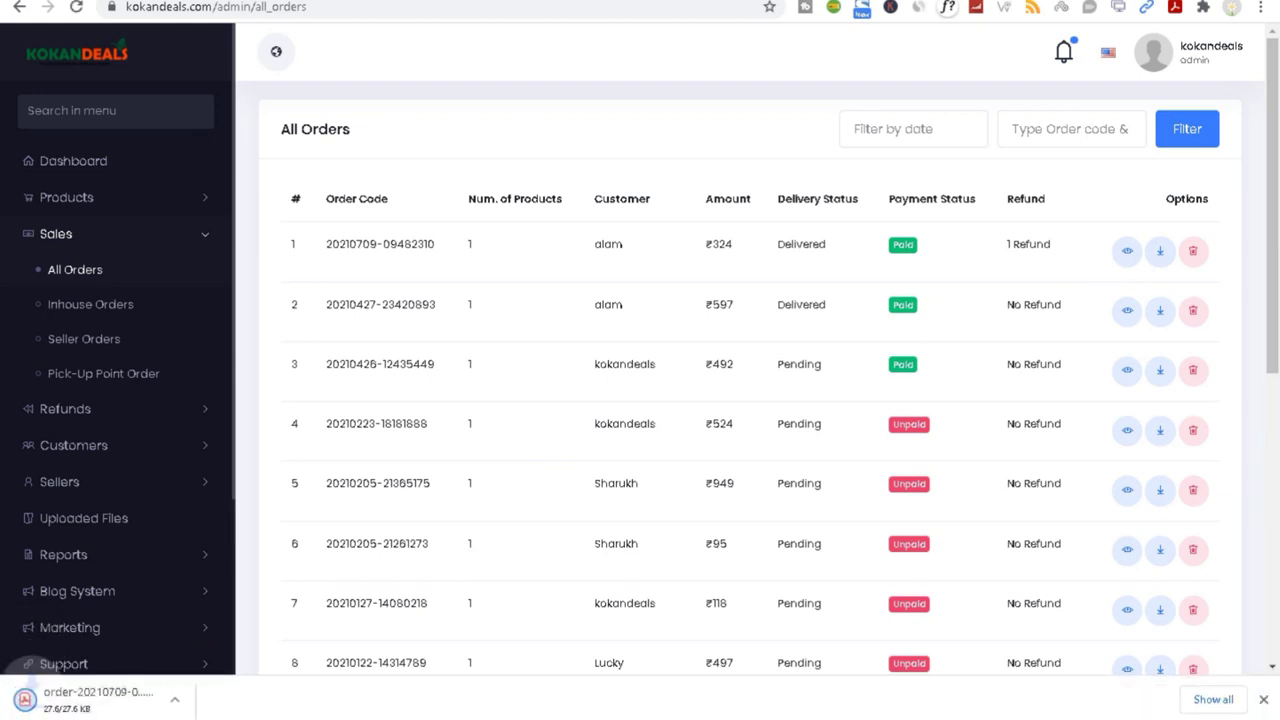
pyautogui.click(189, 699)
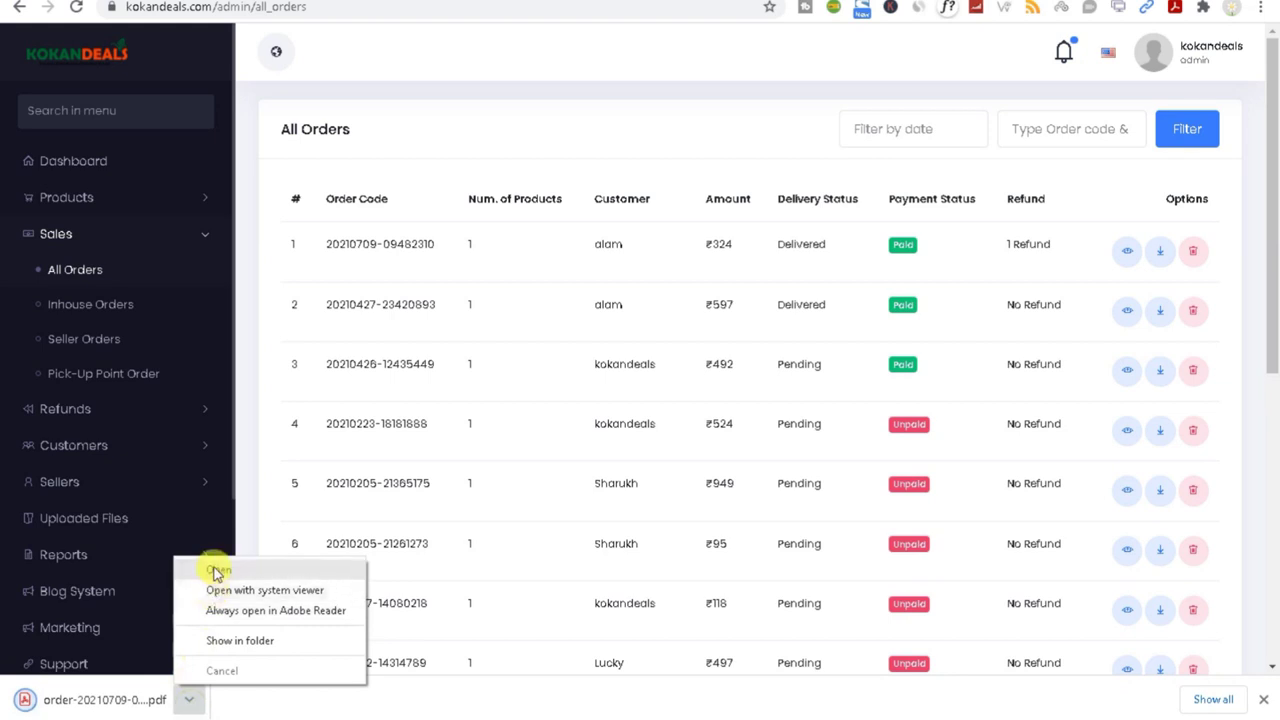
pyautogui.click(213, 568)
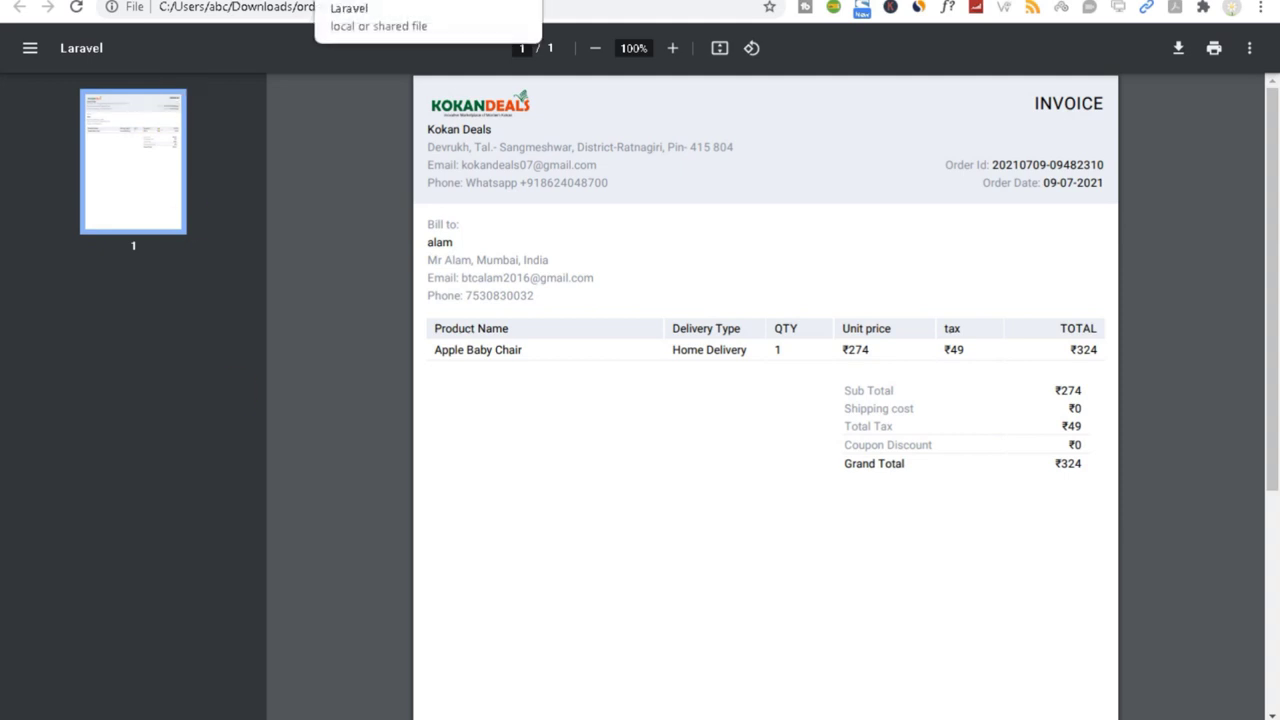
pyautogui.click(330, 2)
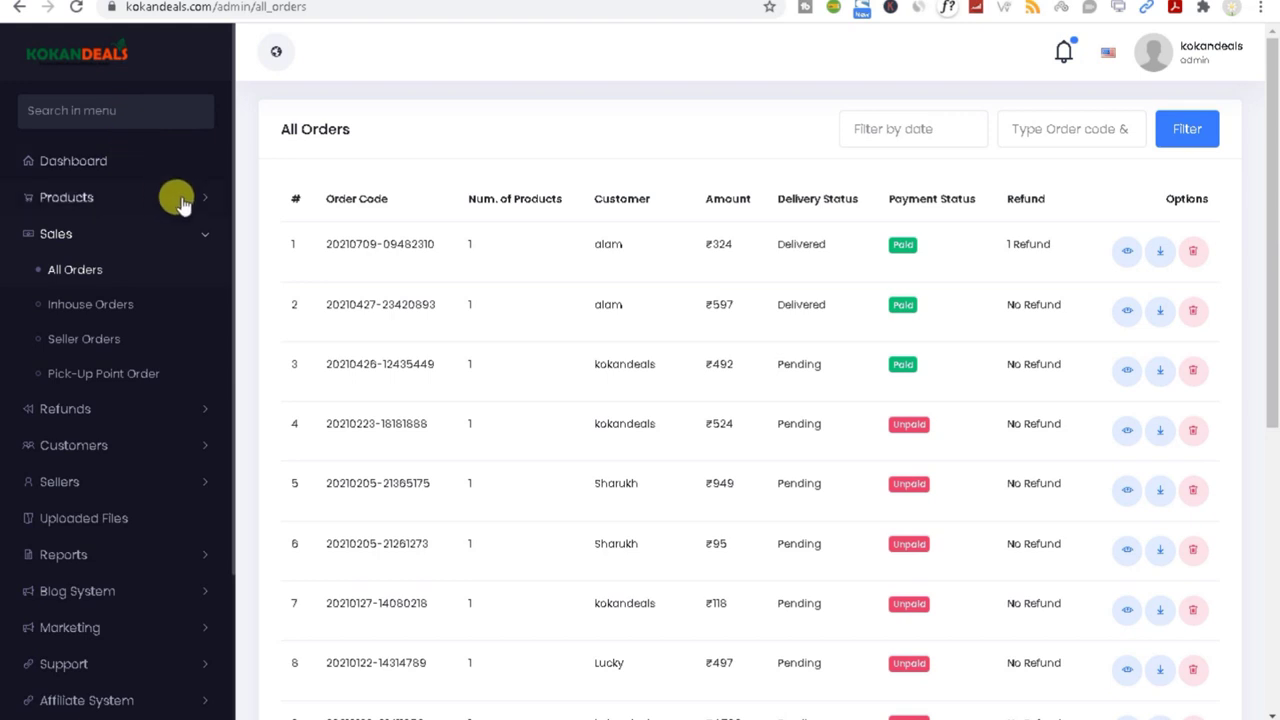
pyautogui.click(195, 238)
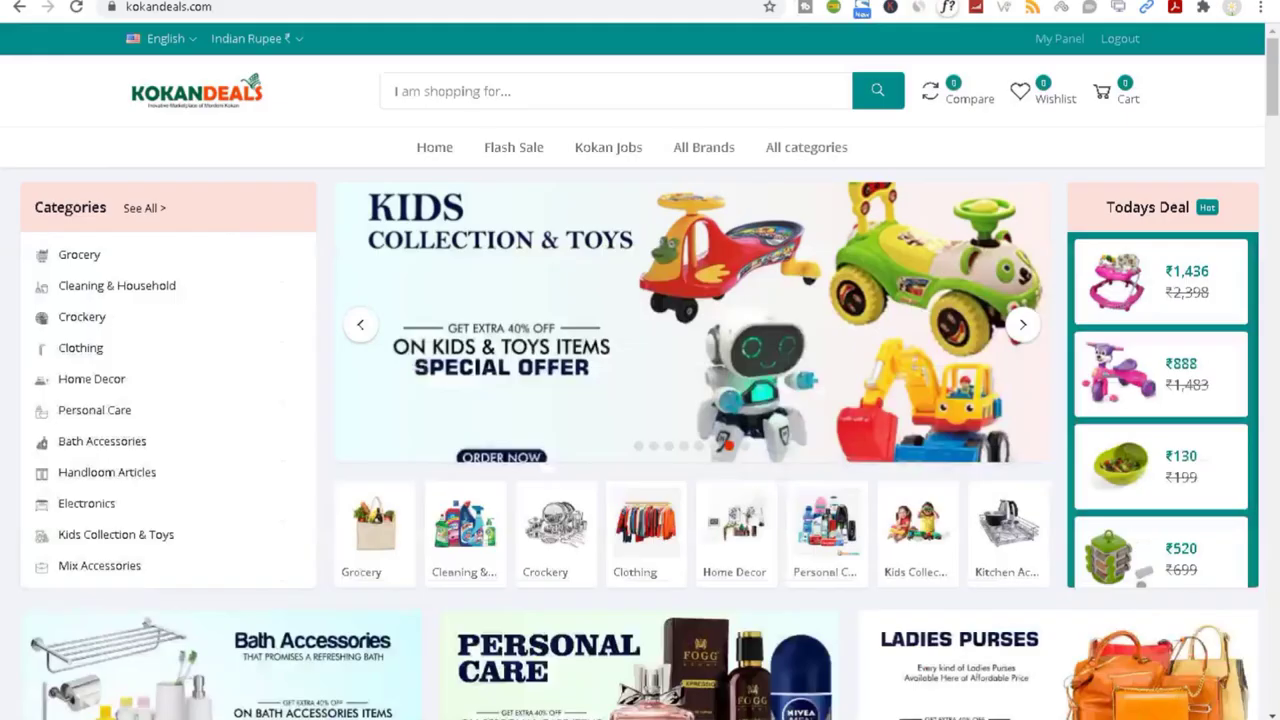
# Step: Switch to the storefront window and scroll down to the policy links and contact-info footer
pyautogui.hotkey('ctrl', 'Tab')
pyautogui.moveTo(1275, 75); pyautogui.dragTo(1268, 690)
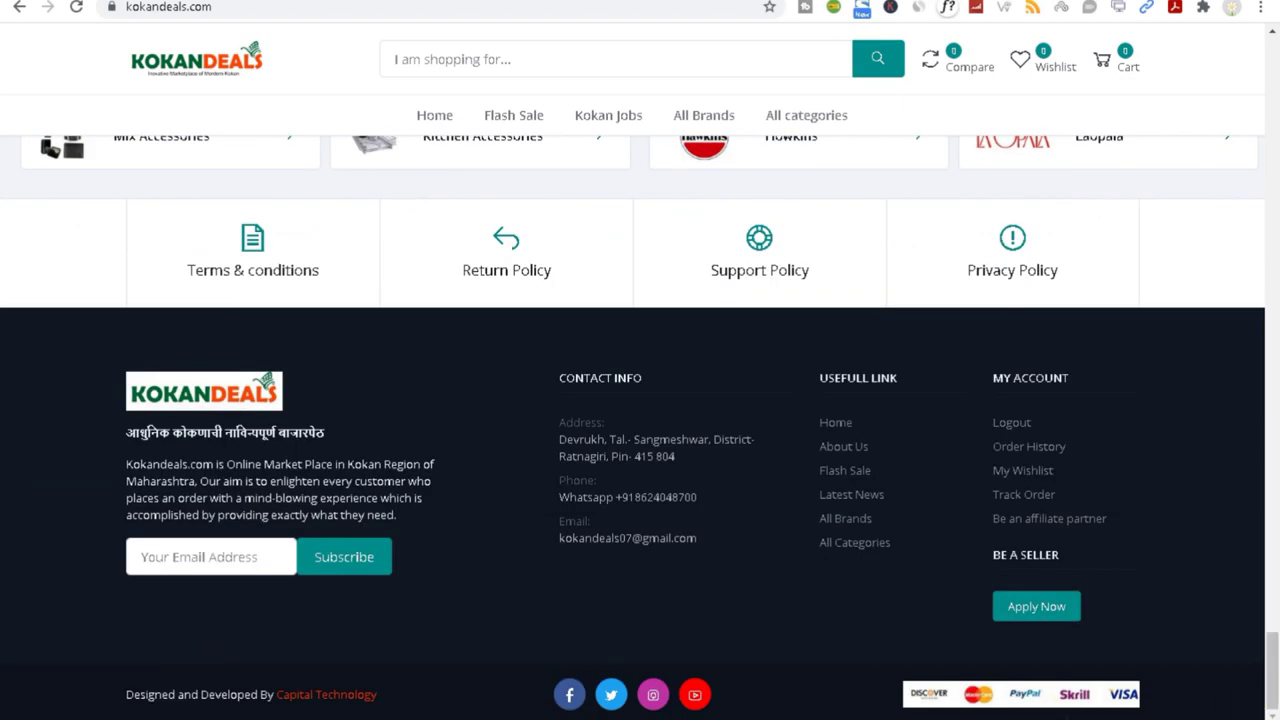
pyautogui.moveTo(770, 712)
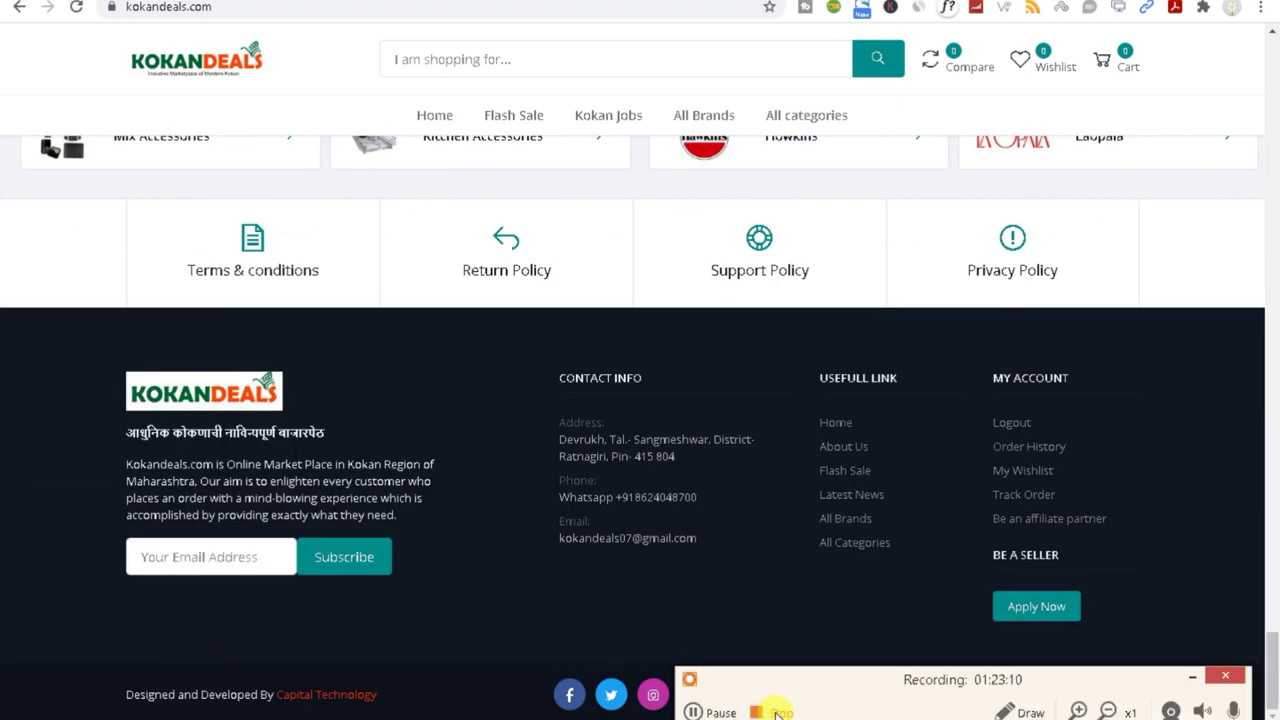